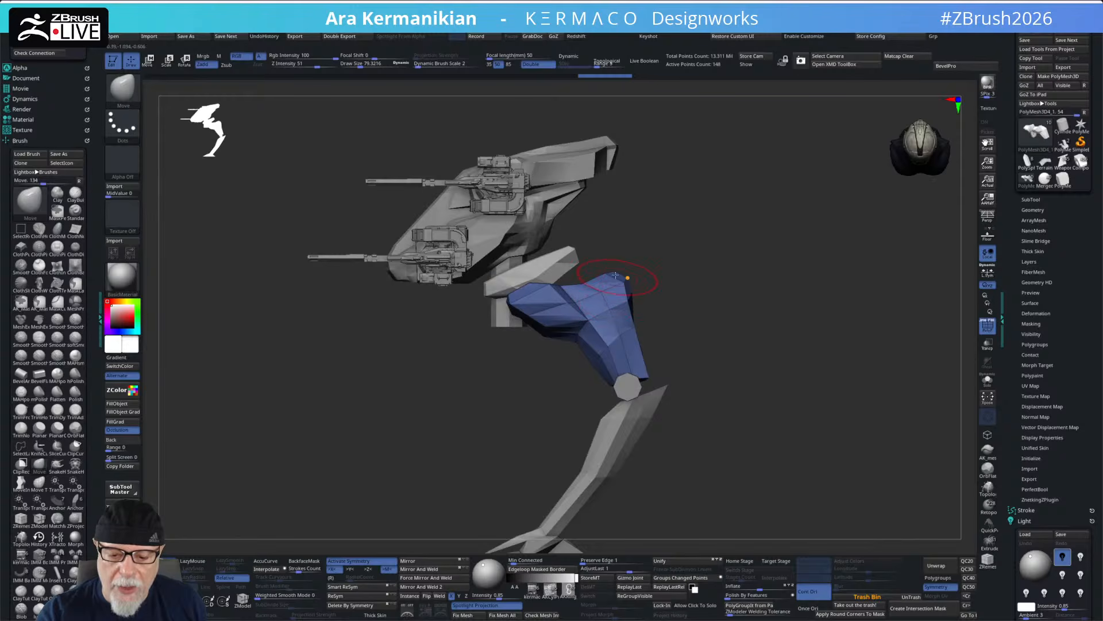
- Set the Move brush's draw size to about 28.75 and reshape the middle of the thigh's side face
key(s)
click(599, 300)
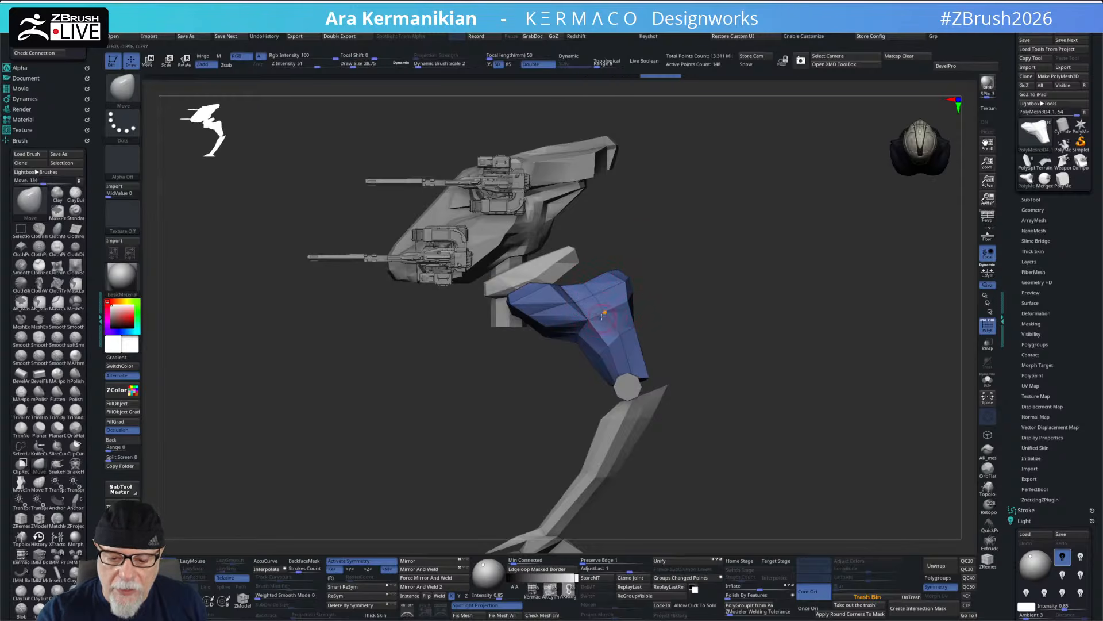
drag(618, 338, 617, 345)
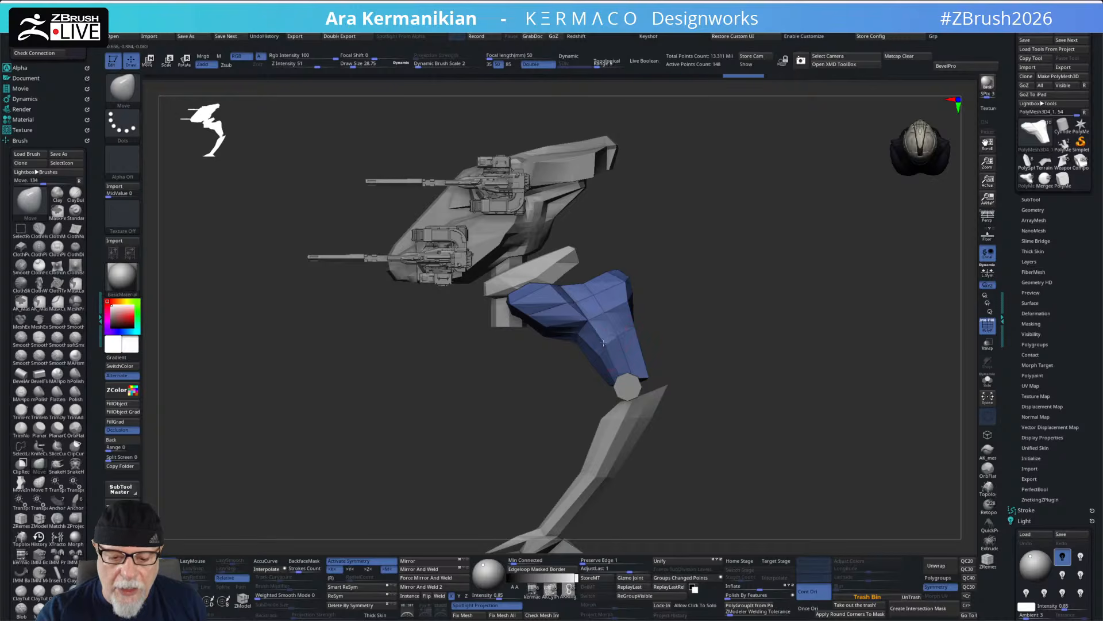
drag(707, 279, 653, 312)
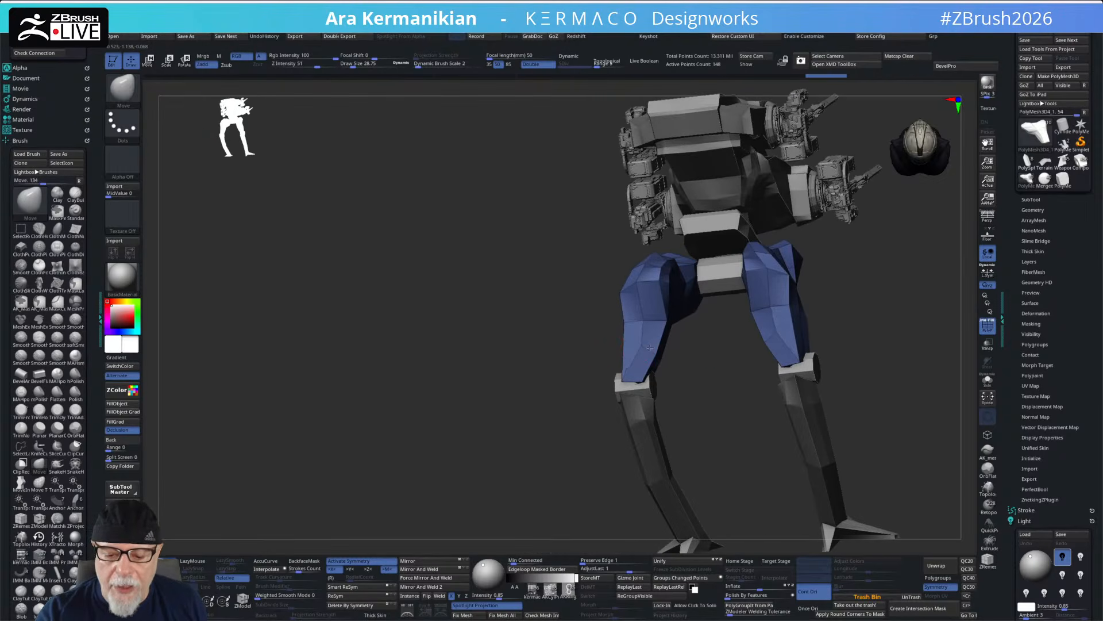
drag(718, 389, 792, 272)
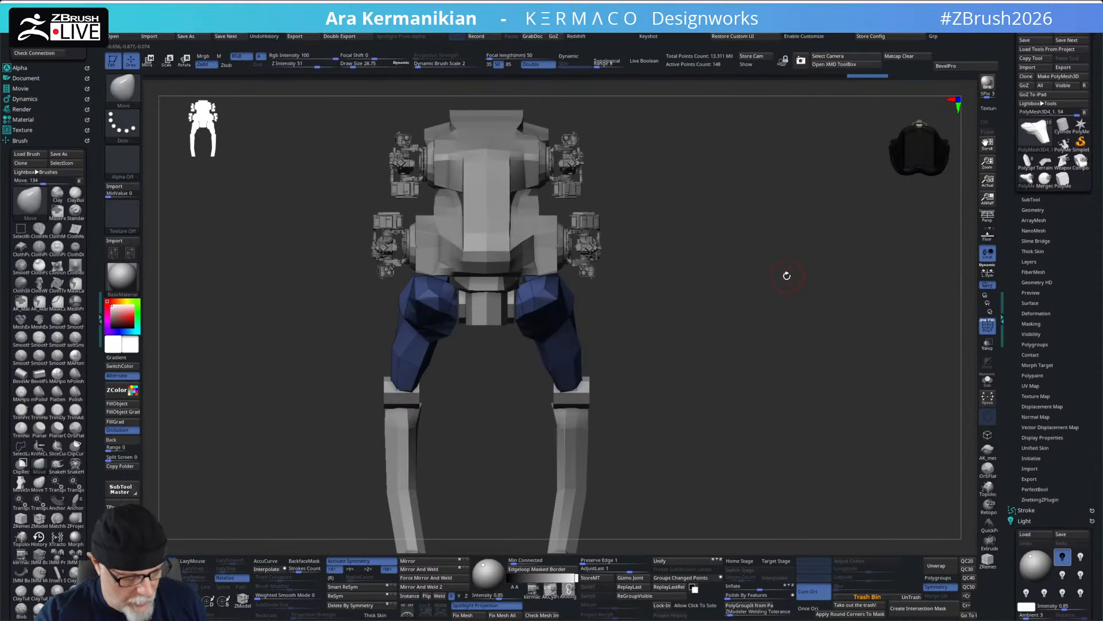
- Refine the outer faces and upper bulge of both thighs symmetrically with the Move brush
key(ctrl+space)
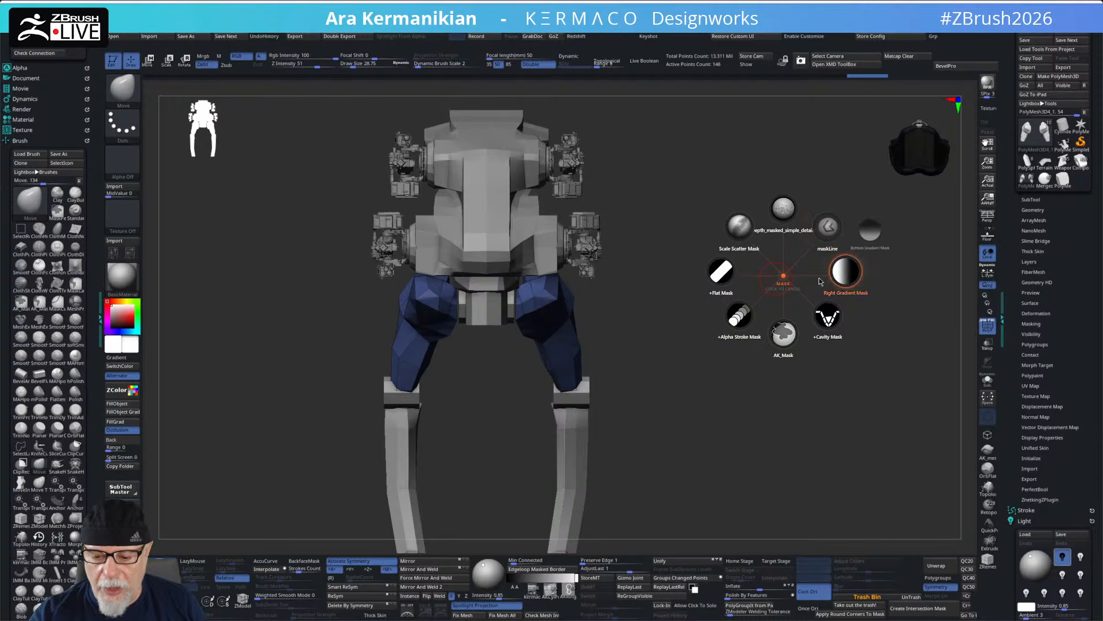
click(784, 277)
mouse_move(732, 317)
alt+mouse_down()
mouse_move(736, 364)
mouse_move(832, 308)
mouse_move(791, 308)
mouse_move(826, 281)
mouse_move(810, 276)
mouse_move(795, 308)
mouse_move(741, 340)
mouse_move(747, 376)
mouse_move(764, 387)
mouse_move(699, 393)
mouse_move(638, 381)
alt+mouse_up()
drag(787, 325, 576, 379)
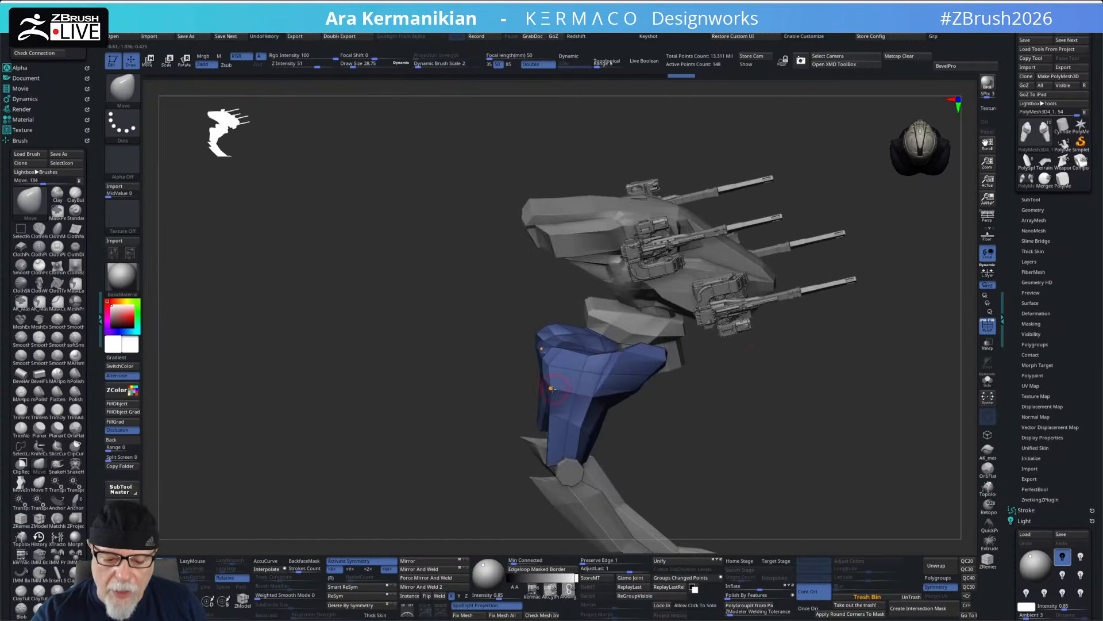
drag(785, 359, 850, 352)
alt+drag(702, 371, 797, 302)
mouse_move(651, 356)
right_down()
mouse_move(752, 322)
mouse_move(634, 335)
mouse_move(714, 311)
mouse_move(744, 285)
mouse_move(778, 320)
mouse_move(610, 338)
mouse_move(820, 278)
mouse_move(783, 310)
mouse_move(788, 283)
mouse_move(731, 301)
right_up()
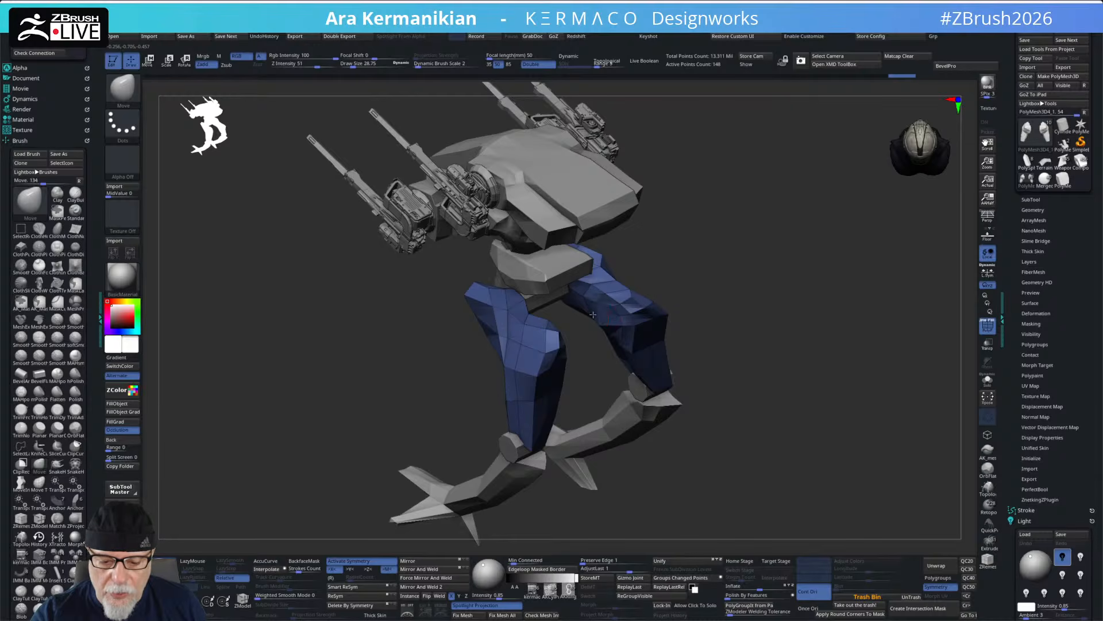
- Adjust the outline of the thighs as seen from the back and the side with the Move brush
right_drag(757, 311, 734, 338)
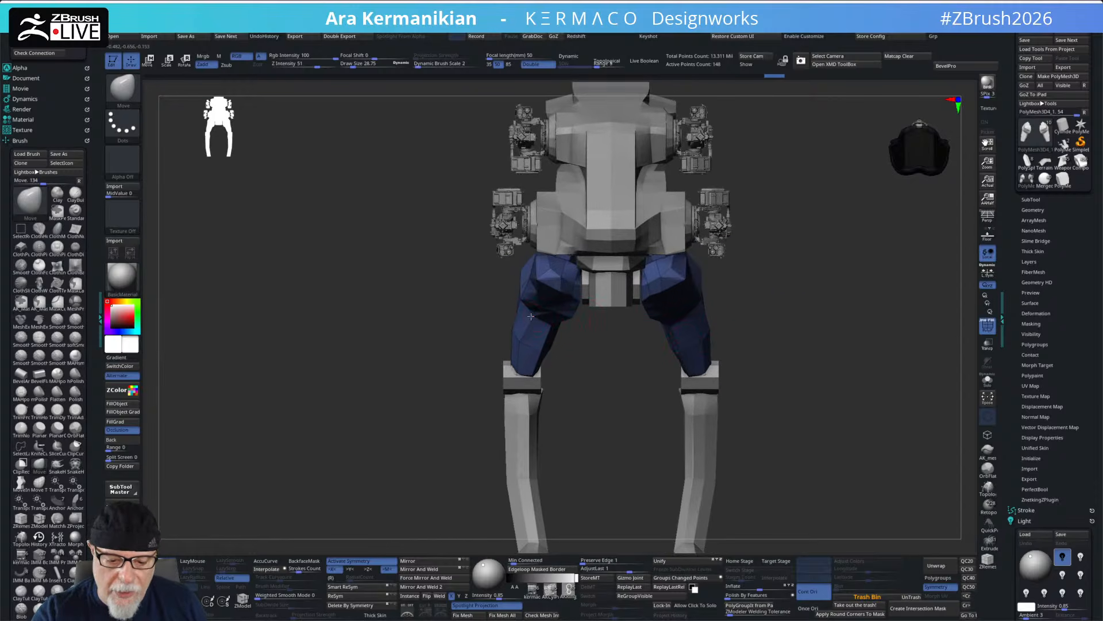
right_drag(563, 390, 574, 366)
right_drag(850, 259, 734, 256)
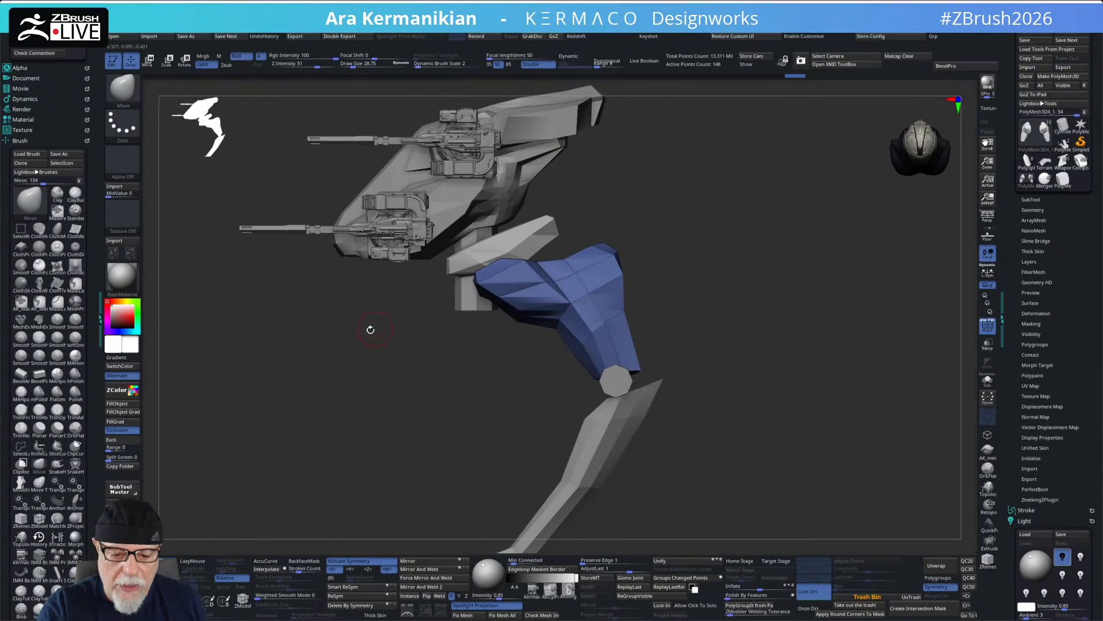
right_drag(757, 299, 809, 333)
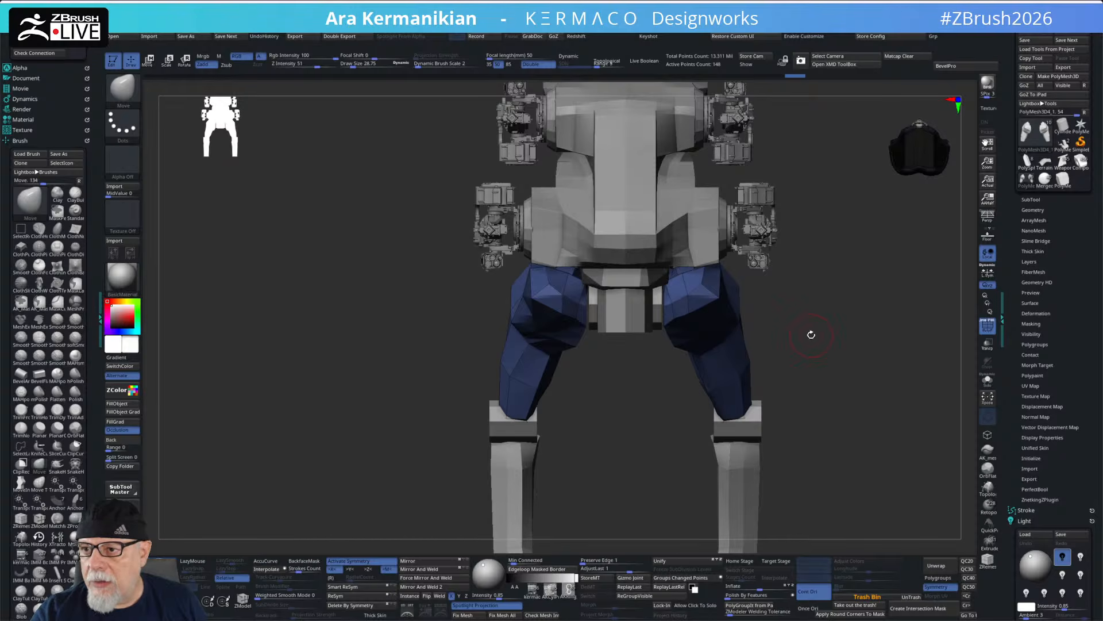
right_drag(810, 335, 809, 337)
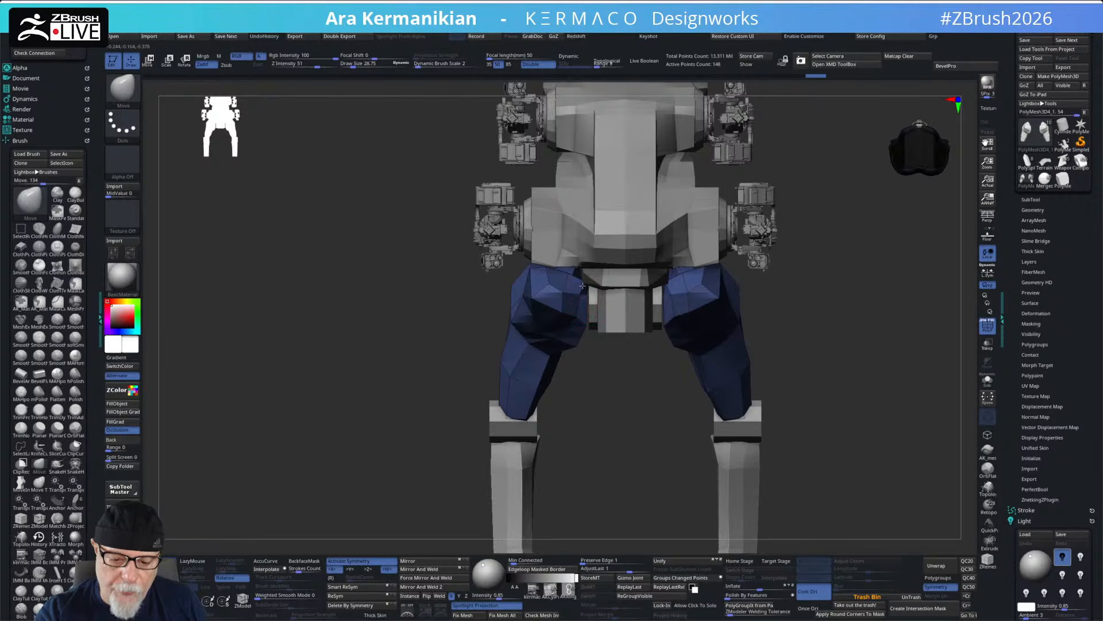
- Reshape the upper ends of both thighs and the crease below their bulge into boxier planes
right_drag(828, 279, 822, 260)
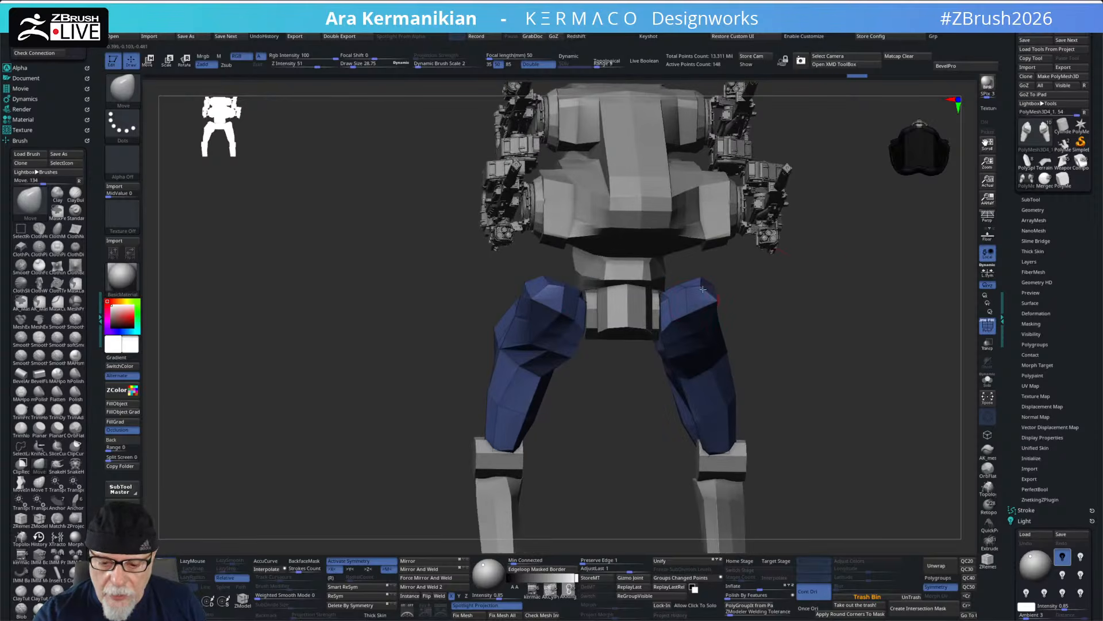
right_drag(671, 293, 781, 233)
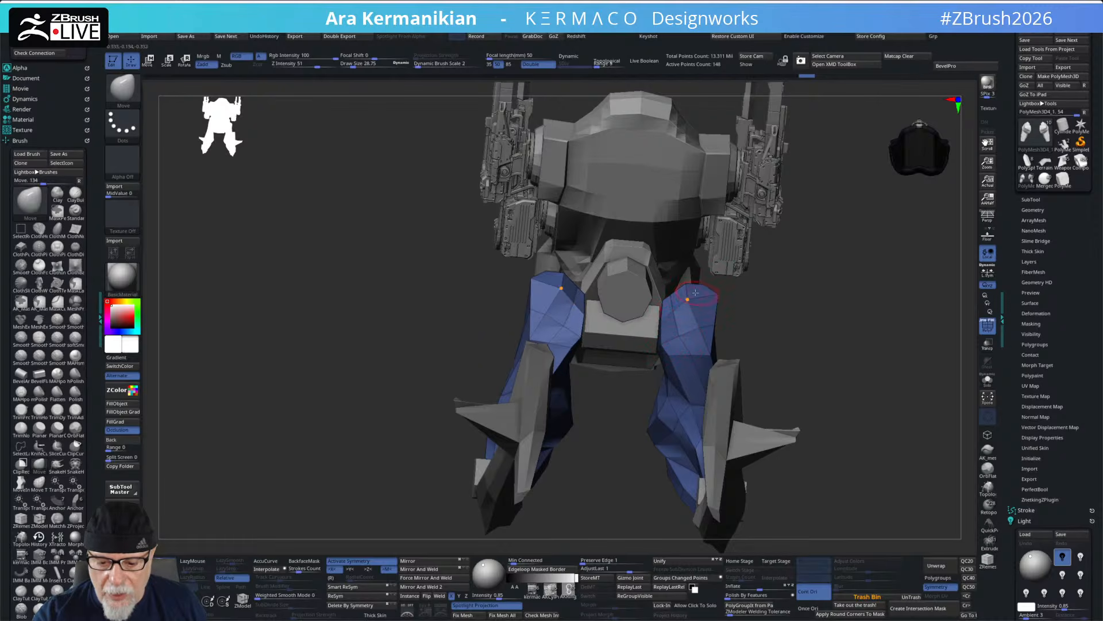
right_drag(692, 283, 802, 356)
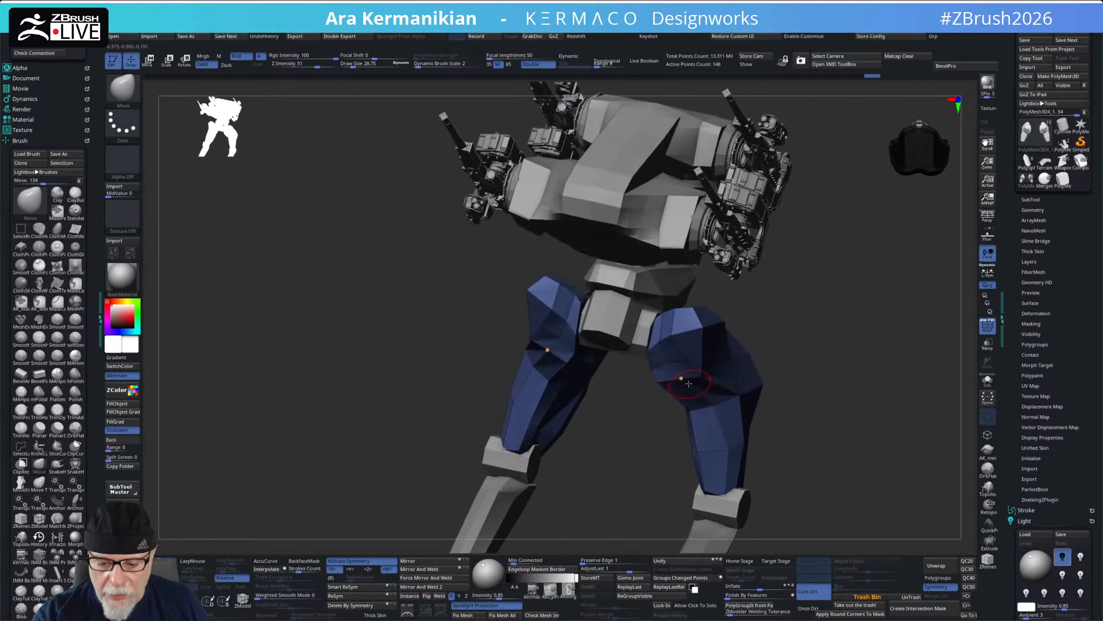
right_drag(844, 315, 789, 311)
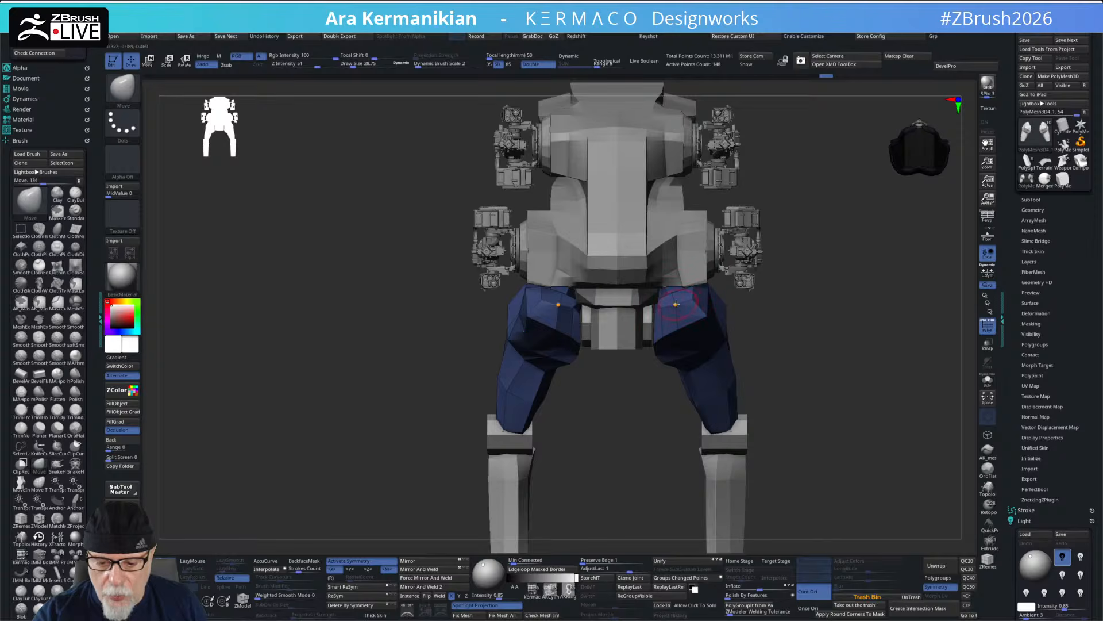
- Adjust the Move brush size and nudge the lower part of the thighs above the knee joints
mouse_move(839, 310)
right_down()
mouse_move(617, 350)
mouse_move(578, 377)
mouse_move(632, 377)
right_up()
key(s)
drag(636, 376, 637, 376)
drag(565, 368, 557, 368)
right_drag(882, 295, 721, 320)
mouse_move(500, 405)
right_down()
mouse_move(604, 406)
mouse_move(823, 307)
right_up()
- Reshape the thigh with draw size 90.91, and at 40.96 pull its upper rear corner outward
key(s)
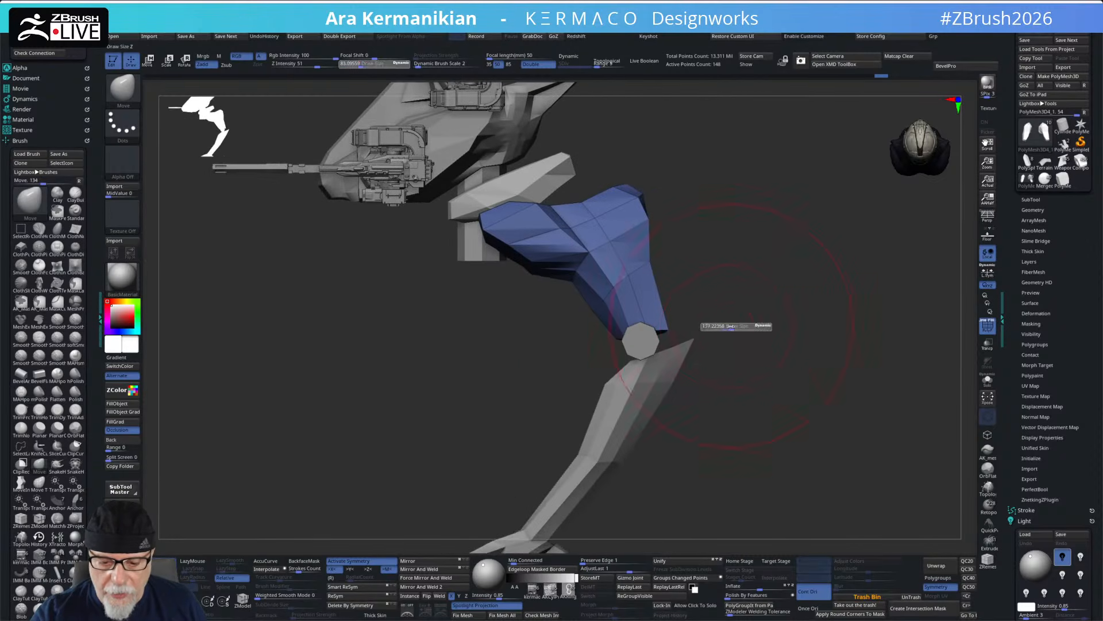
drag(726, 329, 724, 329)
alt+right_drag(732, 356, 747, 446)
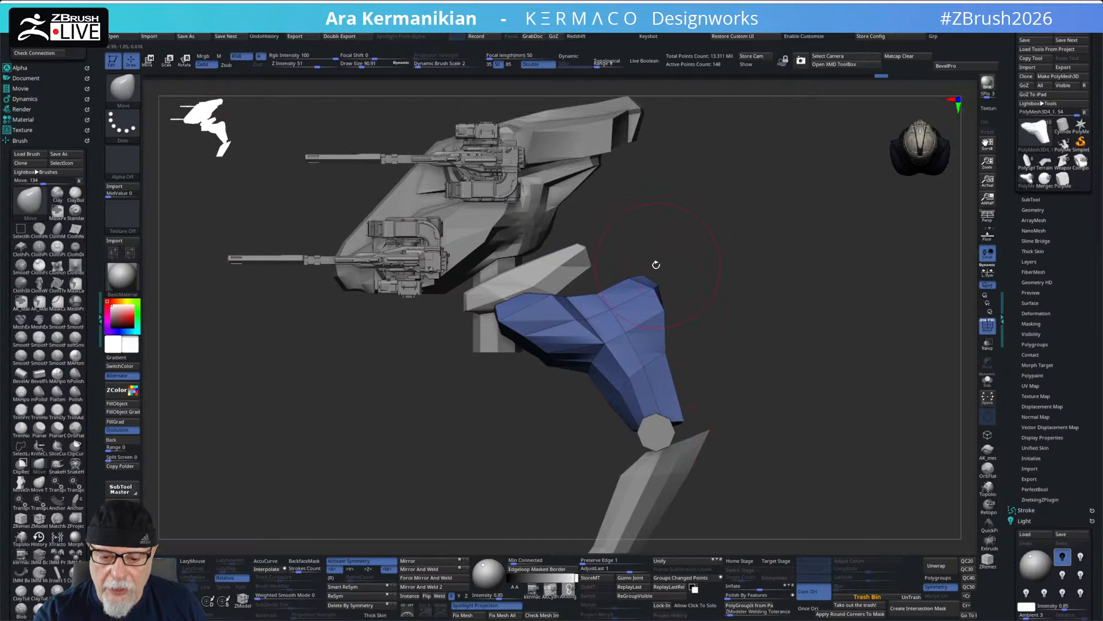
key(s)
drag(649, 296, 646, 294)
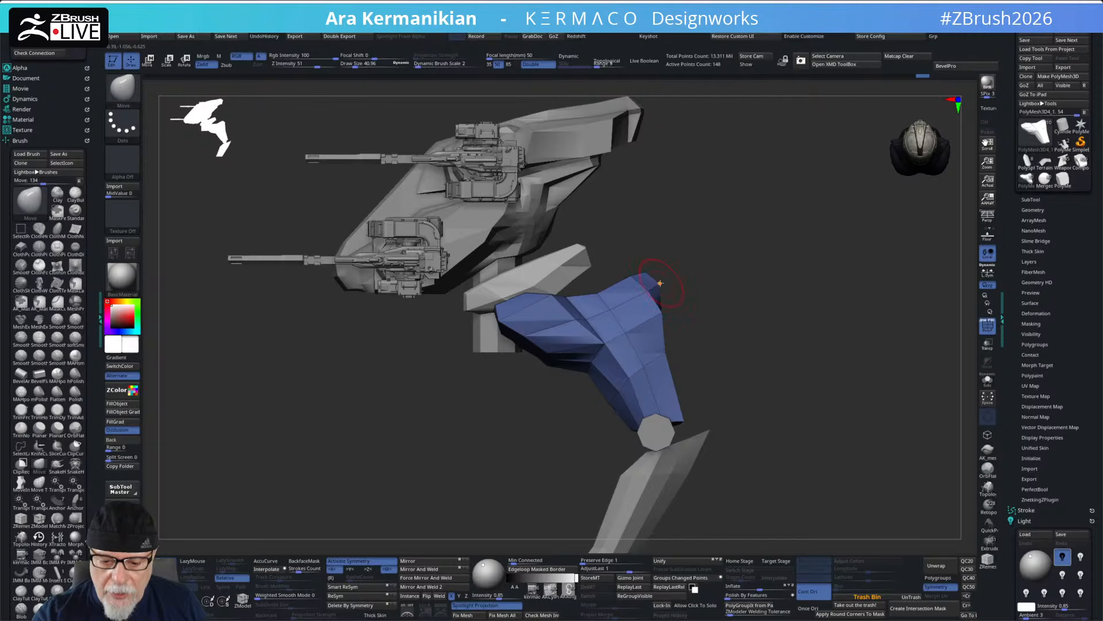
mouse_move(746, 275)
alt+right_down()
mouse_move(734, 234)
mouse_move(756, 236)
mouse_move(701, 242)
mouse_move(740, 245)
mouse_move(738, 269)
alt+right_up()
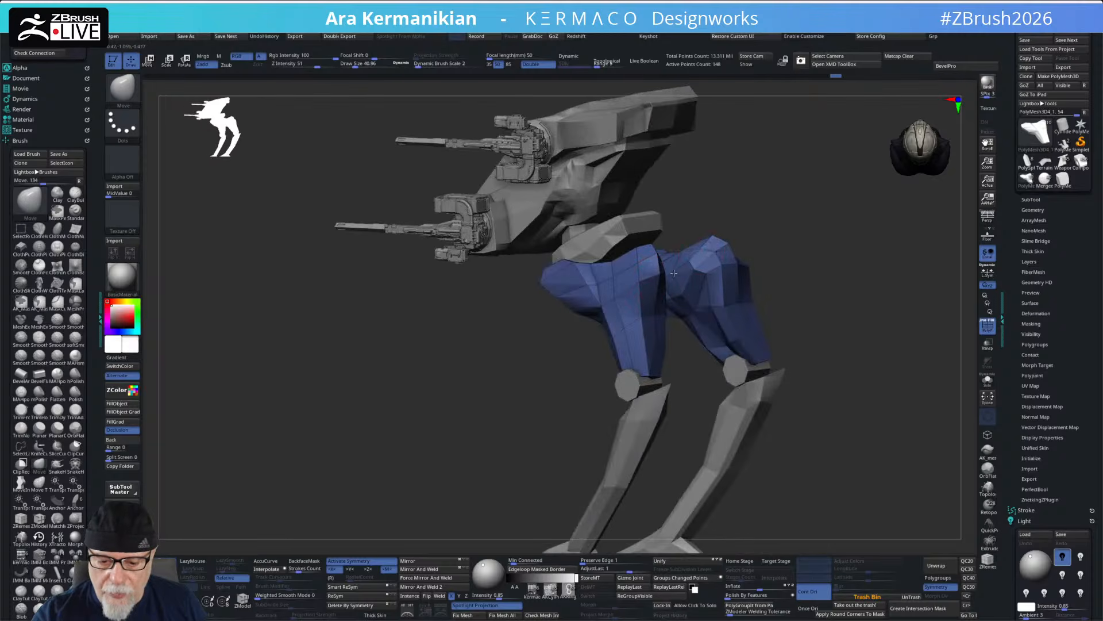
- Even out the overall silhouette of both thighs with the Move brush, checking it from several angles
right_drag(848, 226, 805, 250)
right_drag(875, 245, 776, 313)
drag(592, 411, 503, 407)
alt+drag(833, 250, 750, 277)
mouse_move(686, 302)
mouse_down()
mouse_move(731, 294)
mouse_move(690, 301)
mouse_up()
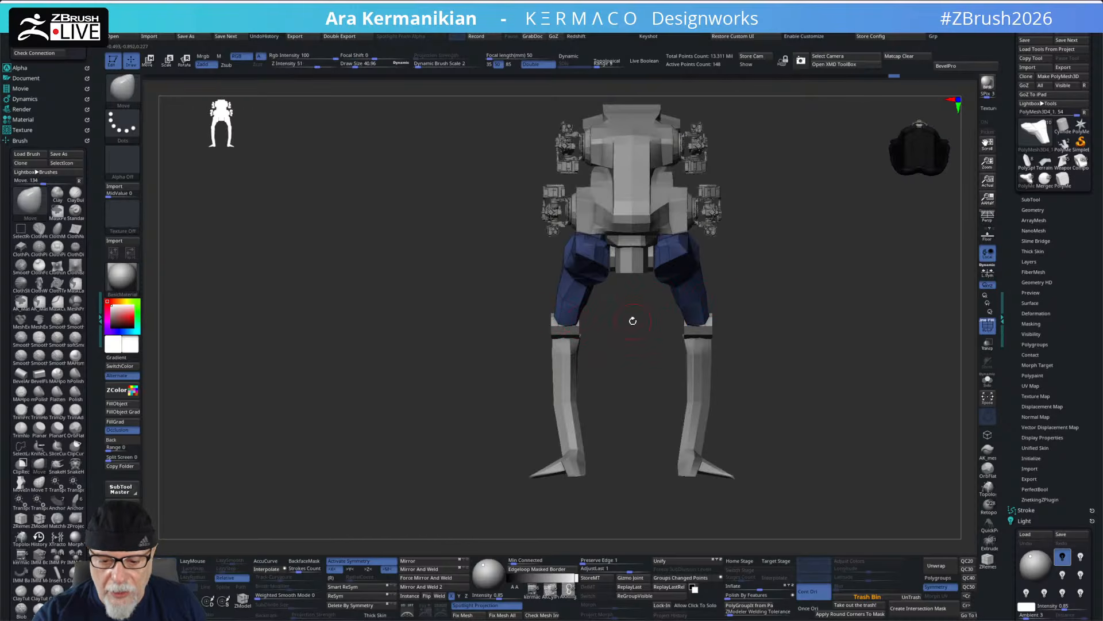
drag(798, 264, 632, 272)
- Make the slanted pelvis plate the active subtool, enlarge the Move brush to about 87, and reshape the plate's rear end
alt+click(640, 223)
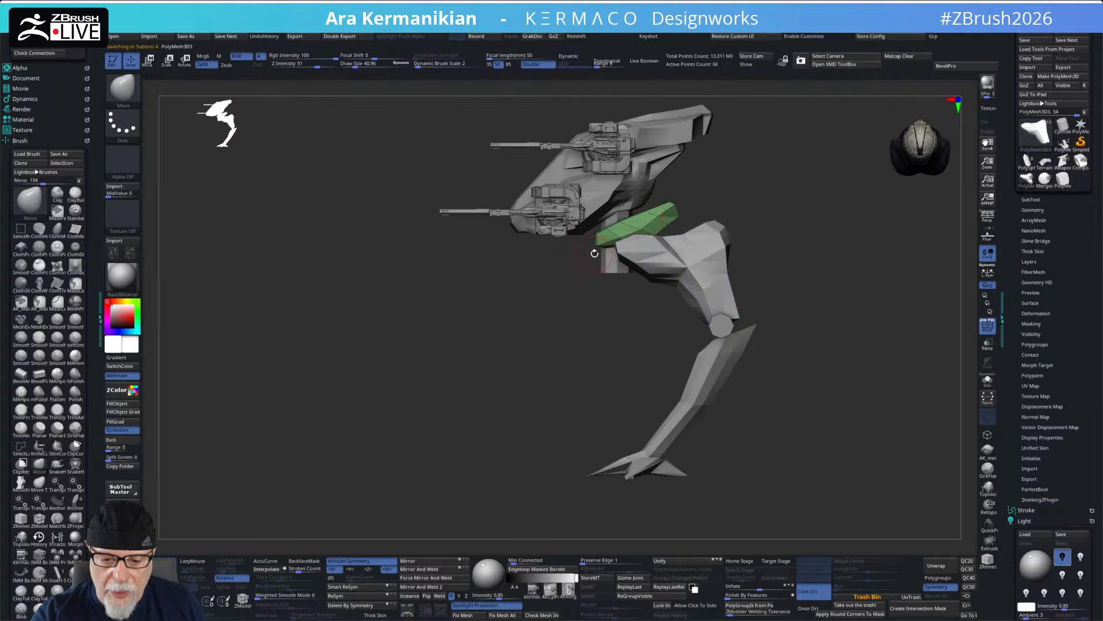
drag(564, 311, 689, 251)
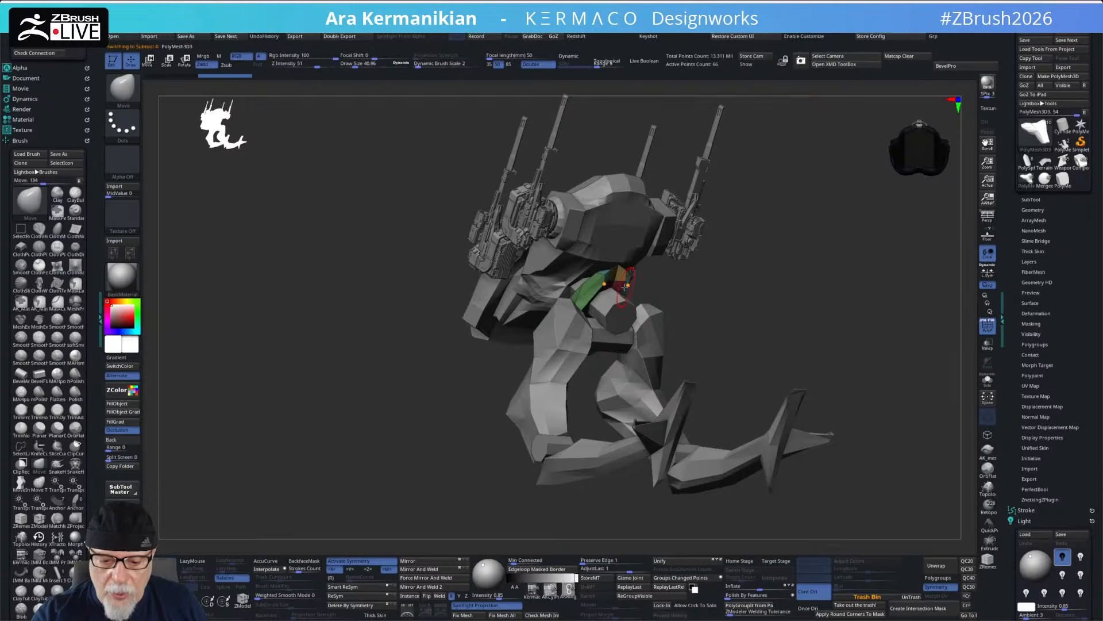
drag(737, 254, 697, 314)
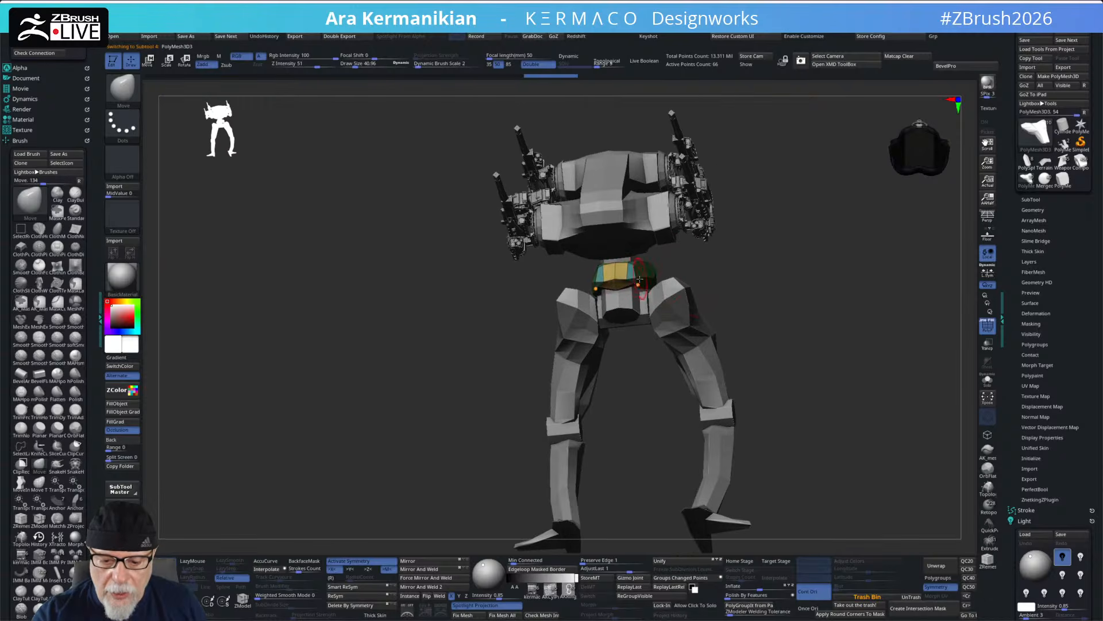
drag(749, 287, 713, 254)
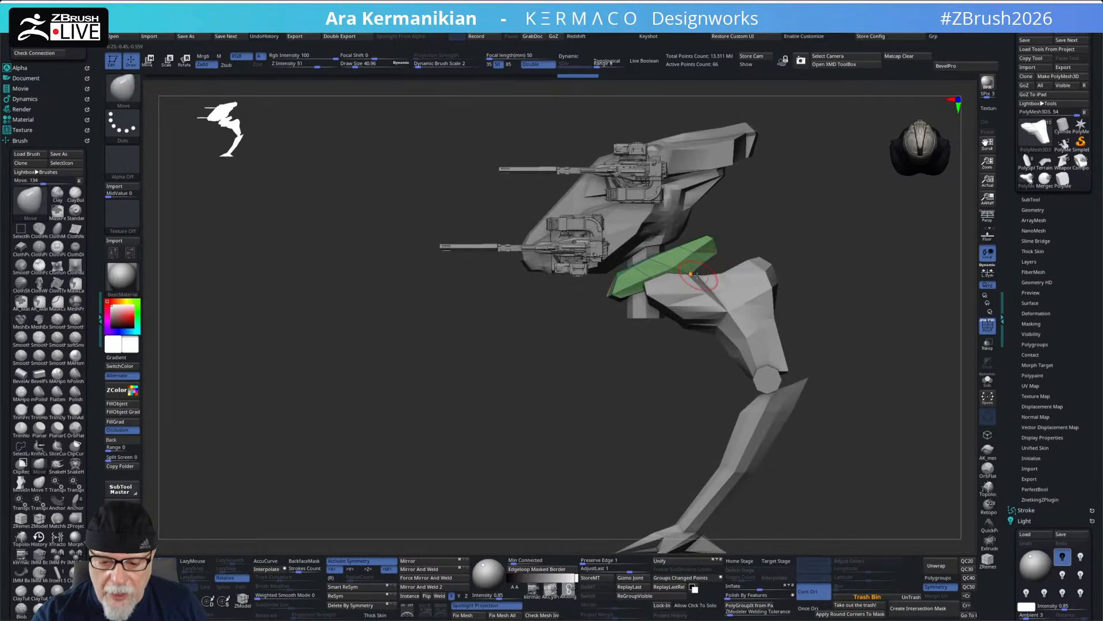
drag(788, 223, 783, 231)
key(bracketright)
key(bracketright)
key(bracketright)
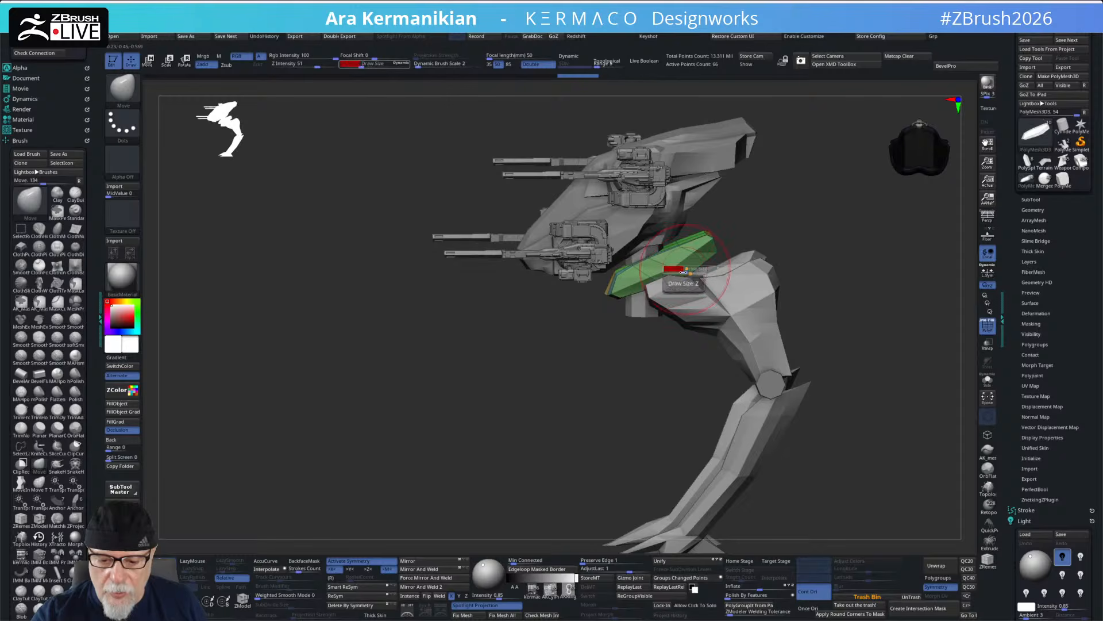
drag(694, 267, 715, 235)
drag(793, 225, 743, 239)
mouse_move(799, 216)
mouse_down()
mouse_move(736, 260)
mouse_move(722, 243)
mouse_up()
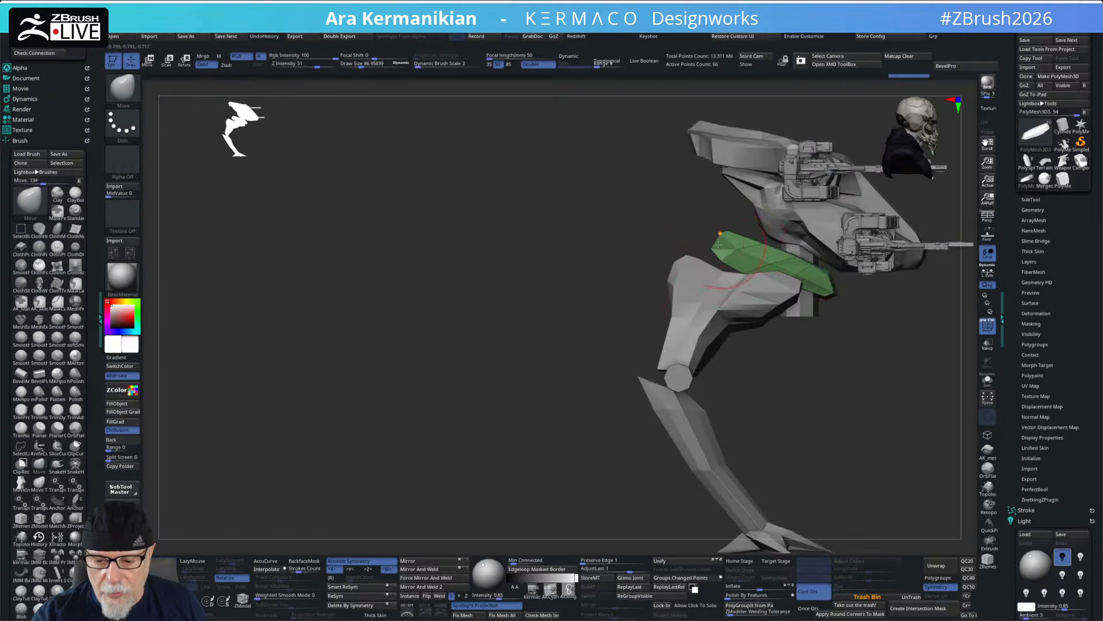
- Shape the underside and rear edge of the pelvis plate between the thighs with the Move brush
drag(625, 278, 588, 341)
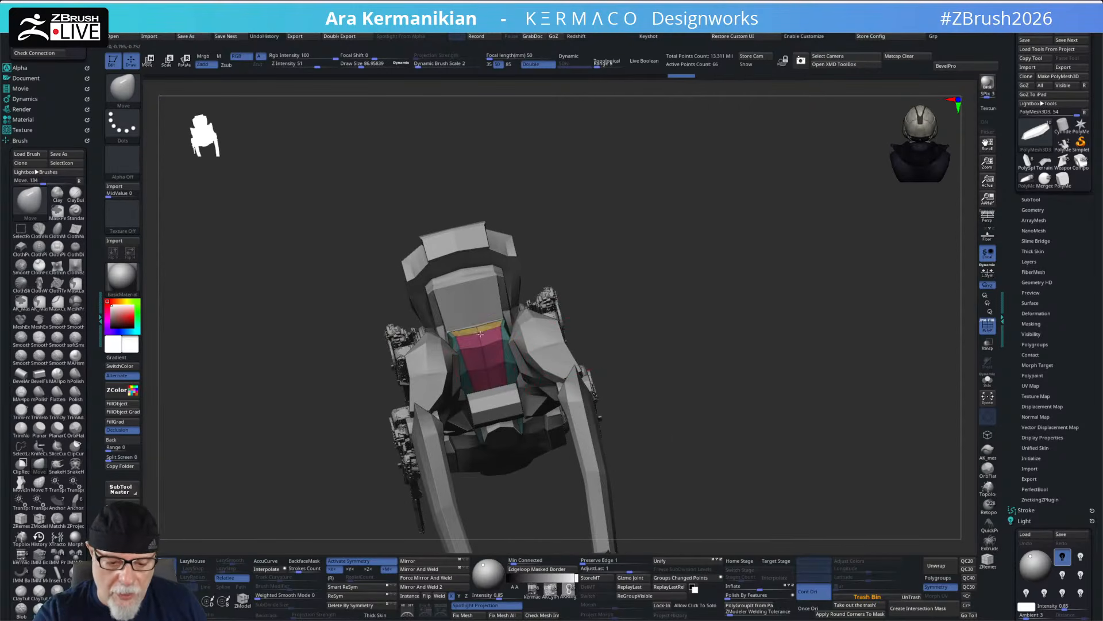
drag(691, 238, 750, 288)
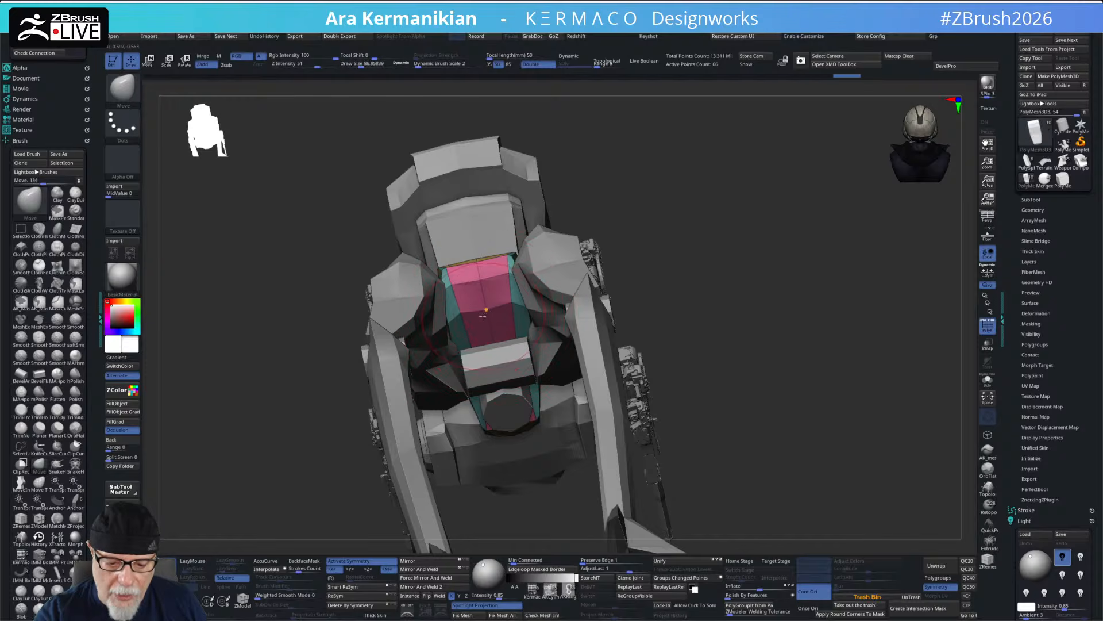
drag(742, 270, 757, 281)
mouse_move(861, 225)
mouse_down()
mouse_move(813, 207)
mouse_move(863, 243)
mouse_up()
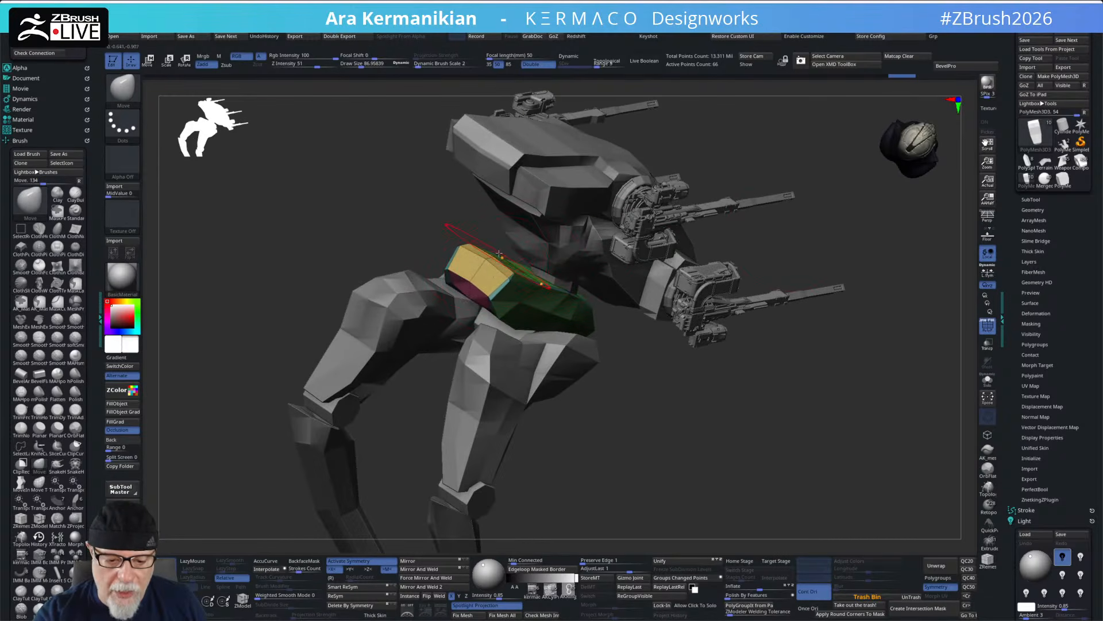
alt+drag(811, 213, 730, 197)
alt+drag(658, 267, 739, 264)
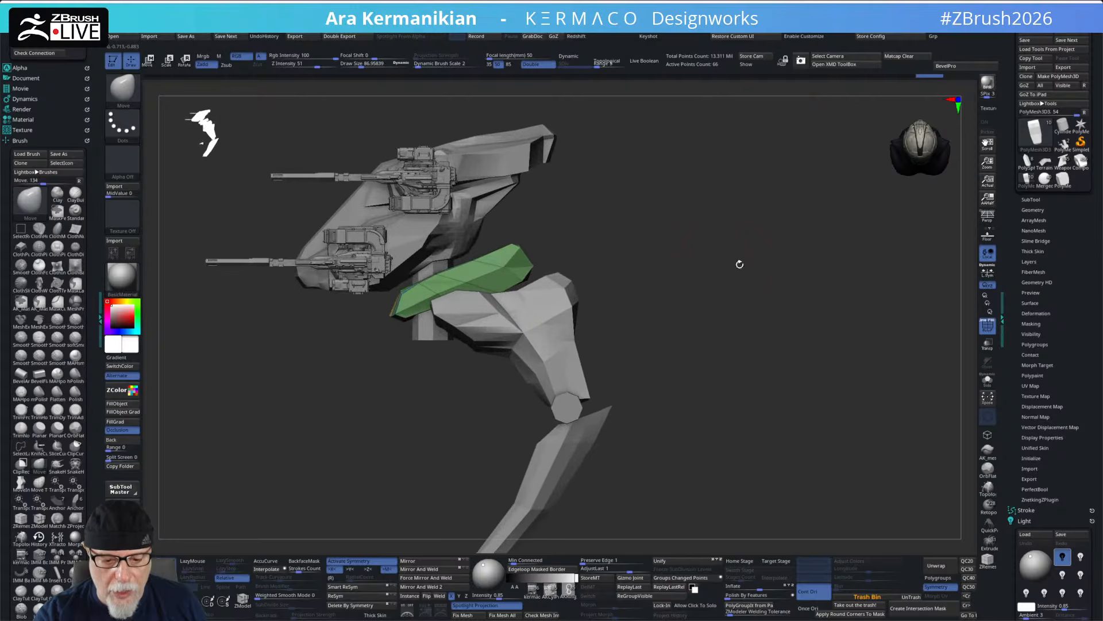
- Hide the thigh, lower-leg and foot subtools and make the pelvis plate active
click(1030, 200)
click(1085, 276)
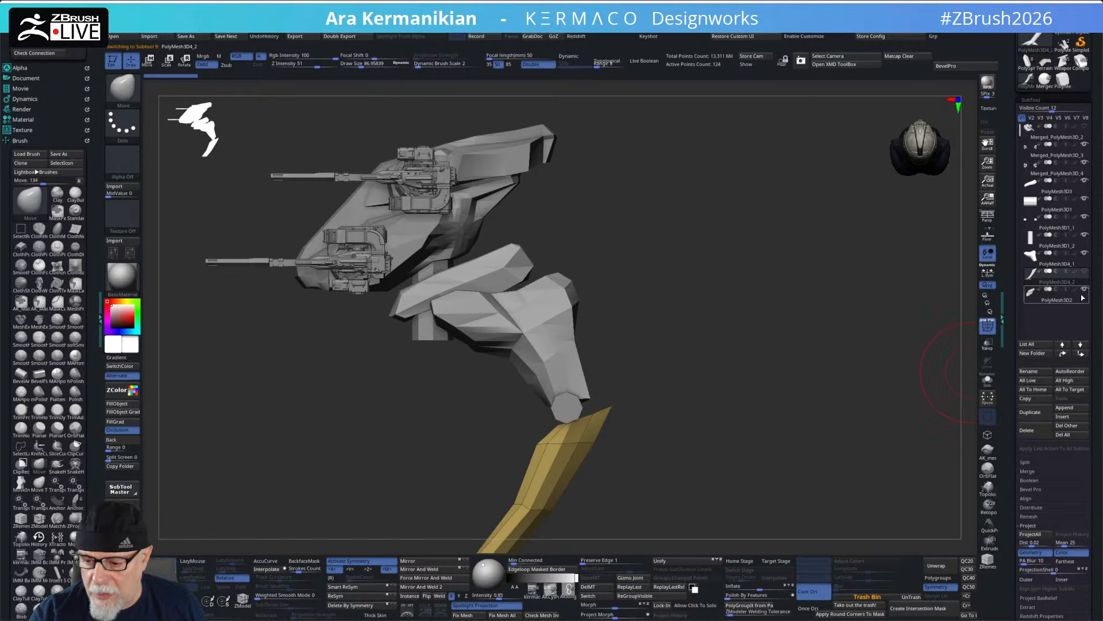
click(1085, 254)
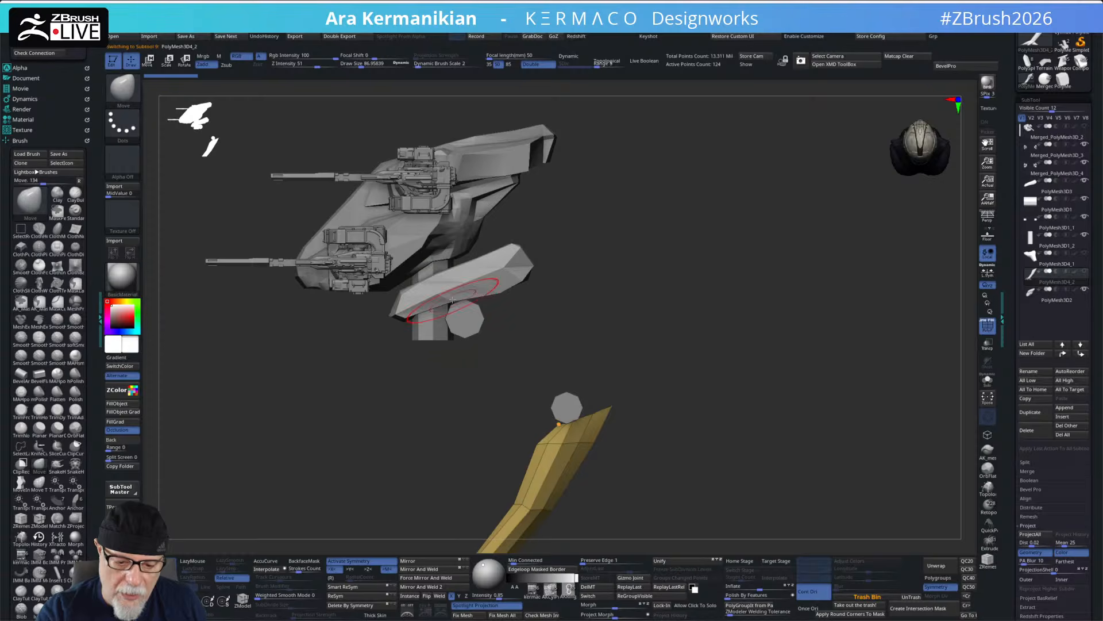
alt+click(437, 314)
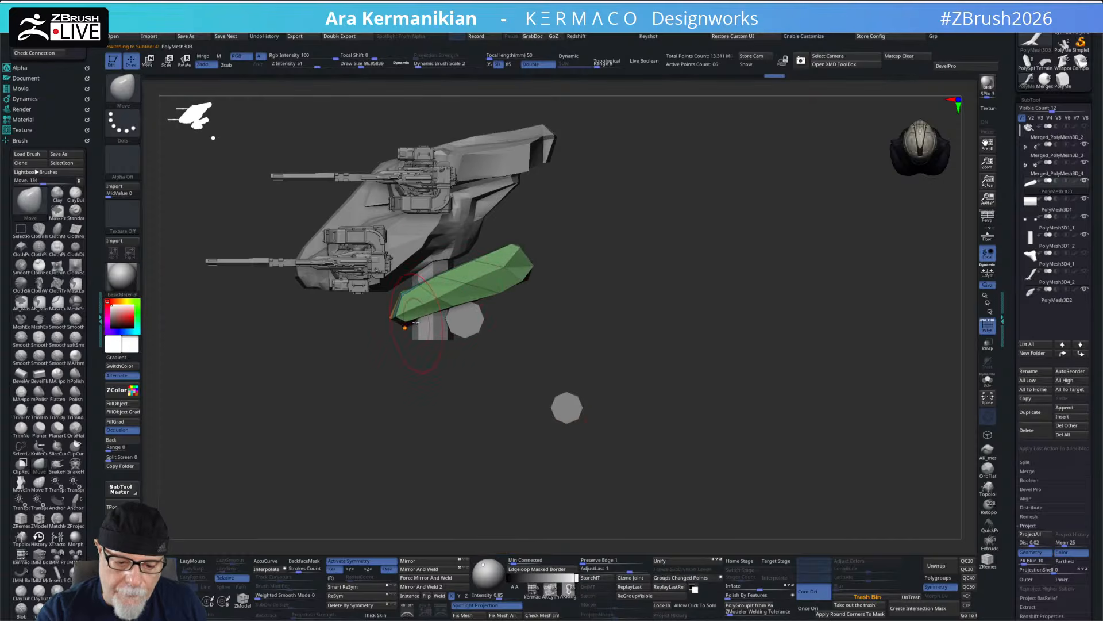
- Cut the underside of the pelvis plate flat along a straight diagonal line in side view
key(ctrl+shift)
mouse_move(715, 218)
ctrl+shift+mouse_down()
mouse_move(669, 227)
mouse_move(320, 414)
mouse_move(652, 221)
mouse_move(643, 239)
mouse_move(345, 368)
mouse_move(315, 376)
mouse_move(284, 346)
mouse_move(291, 371)
ctrl+shift+mouse_up()
ctrl+shift+click(128, 92)
ctrl+shift+click(182, 97)
key(space)
- Show the thigh subtool again and check its fit against the pelvis plate from the side
drag(498, 298, 546, 319)
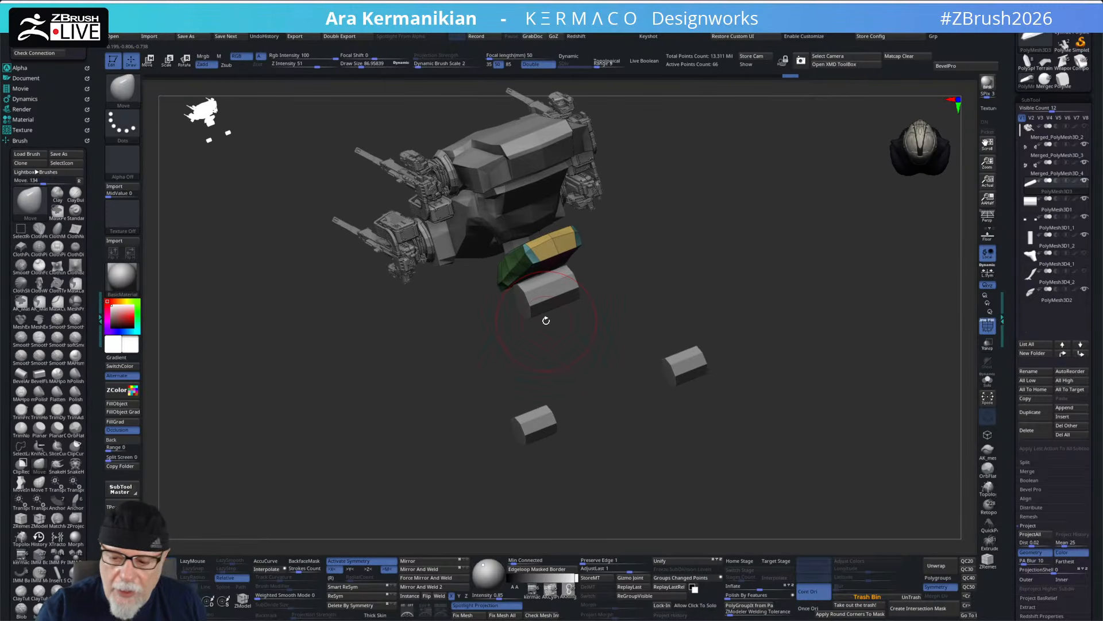
click(1085, 253)
drag(862, 256, 641, 286)
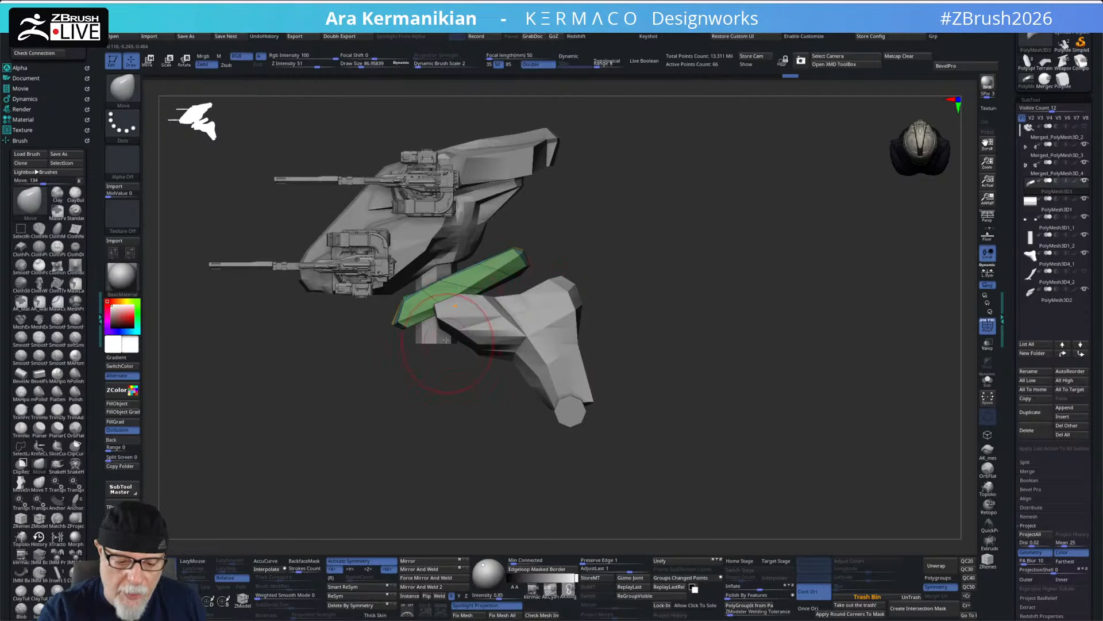
- Shape the front end of the thighs with the Move brush and check it from the front and side
alt+click(442, 316)
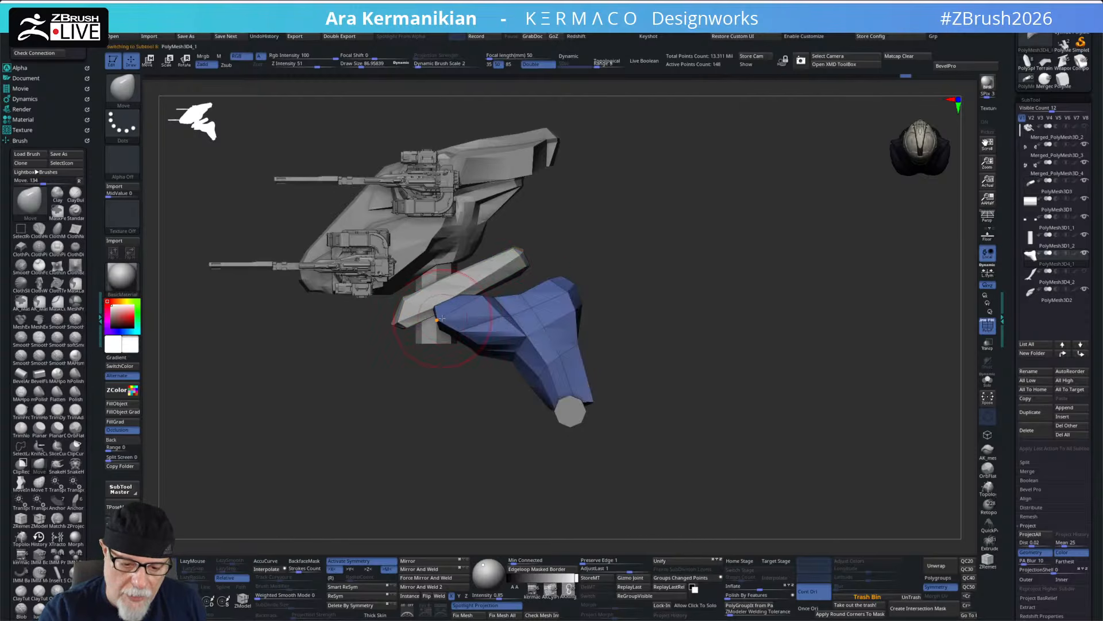
drag(470, 302, 455, 317)
key(s)
right_drag(486, 322, 638, 270)
mouse_move(487, 331)
right_down()
mouse_move(452, 350)
mouse_move(567, 284)
mouse_move(628, 298)
mouse_move(499, 325)
right_up()
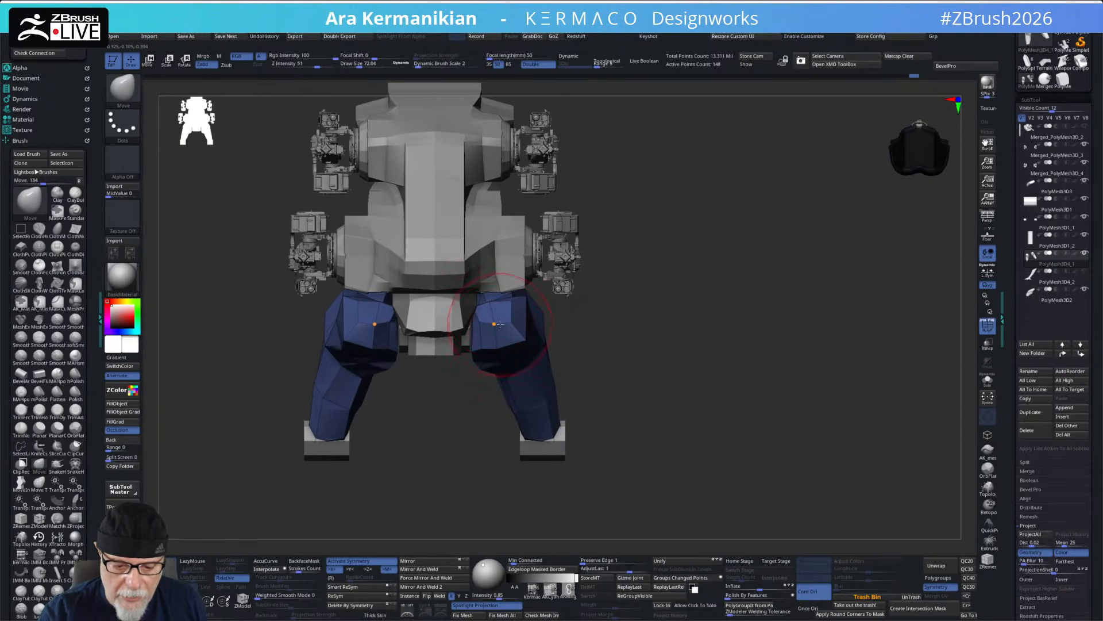
right_drag(608, 318, 532, 306)
right_drag(709, 242, 530, 348)
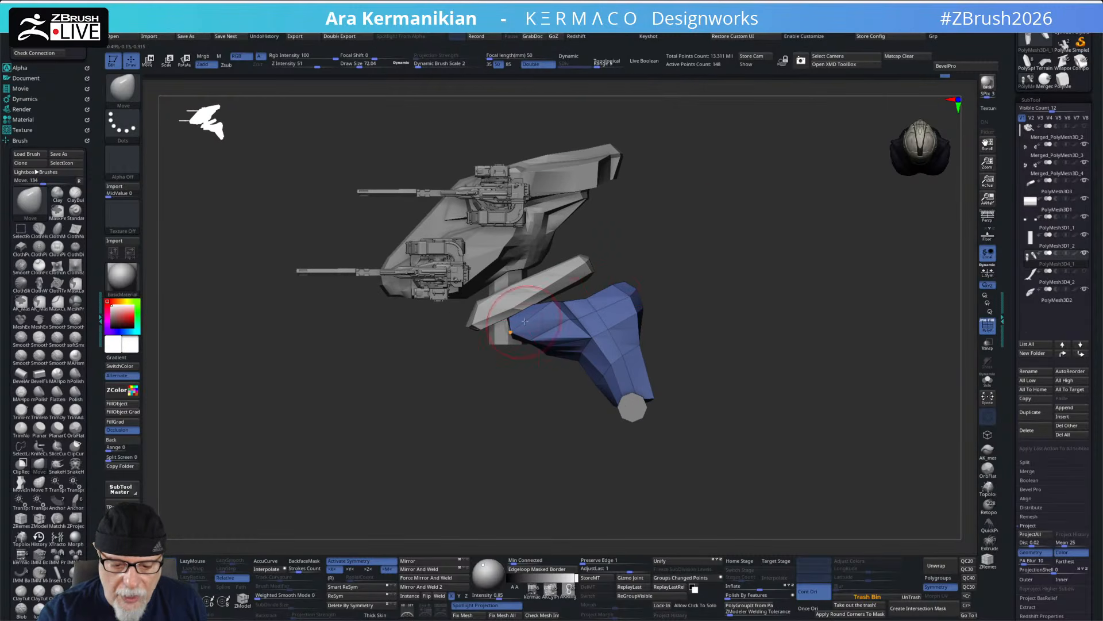
- Bend the front tip of the pelvis plate slightly upward with an enlarged Move brush
alt+click(482, 327)
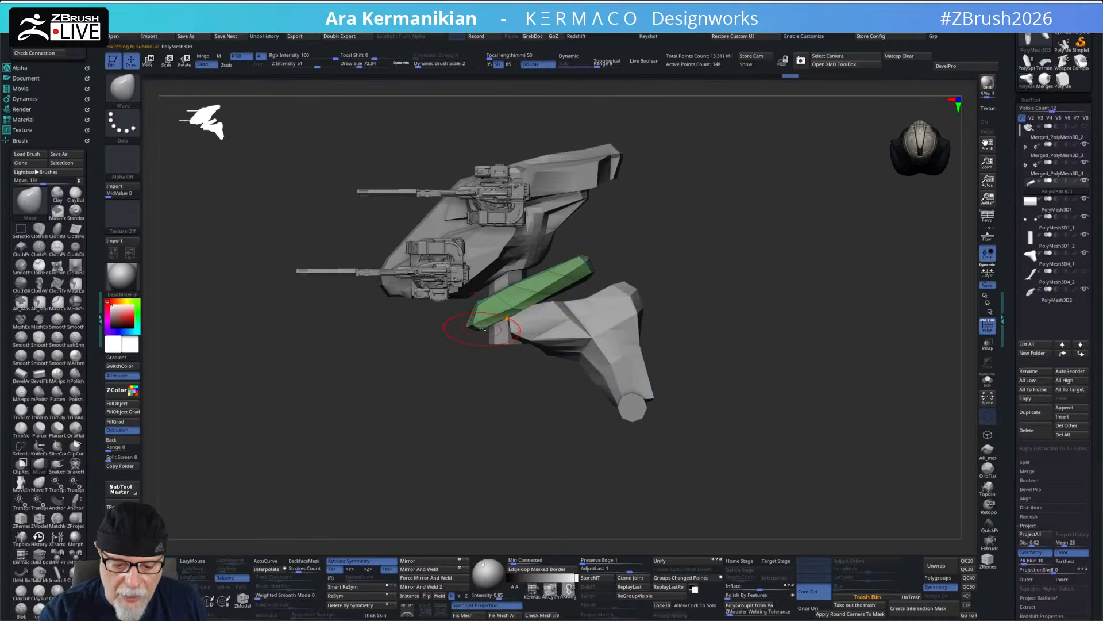
mouse_move(611, 304)
ctrl+shift+mouse_down()
mouse_move(382, 362)
mouse_move(356, 348)
mouse_move(361, 397)
ctrl+shift+mouse_up()
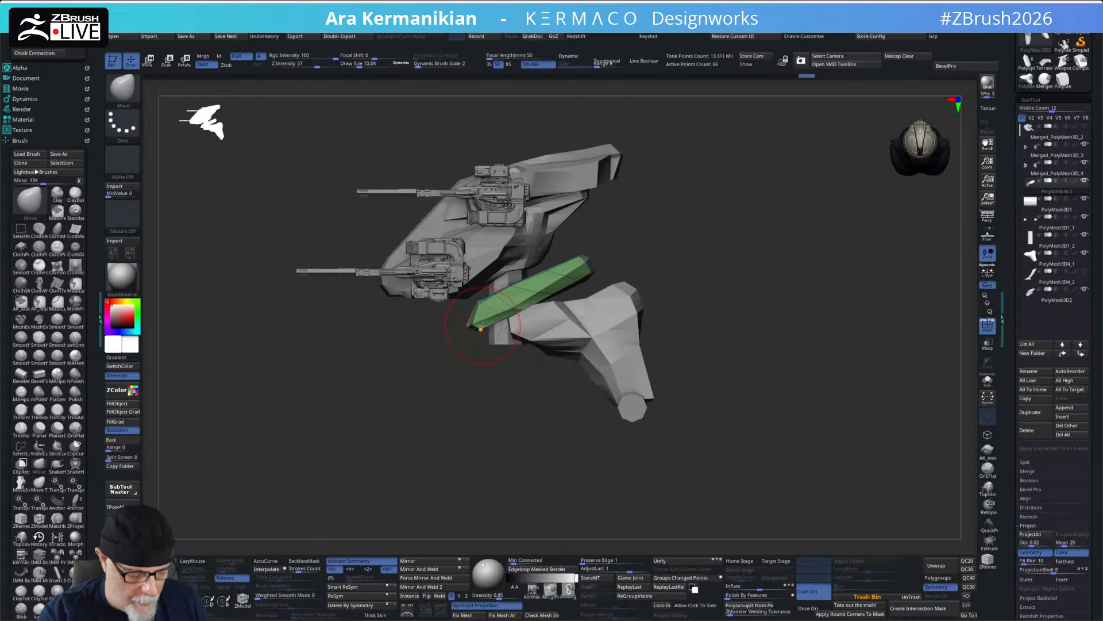
key(bracketright)
key(bracketright)
key(bracketright)
key(bracketright)
key(bracketright)
drag(472, 326, 469, 325)
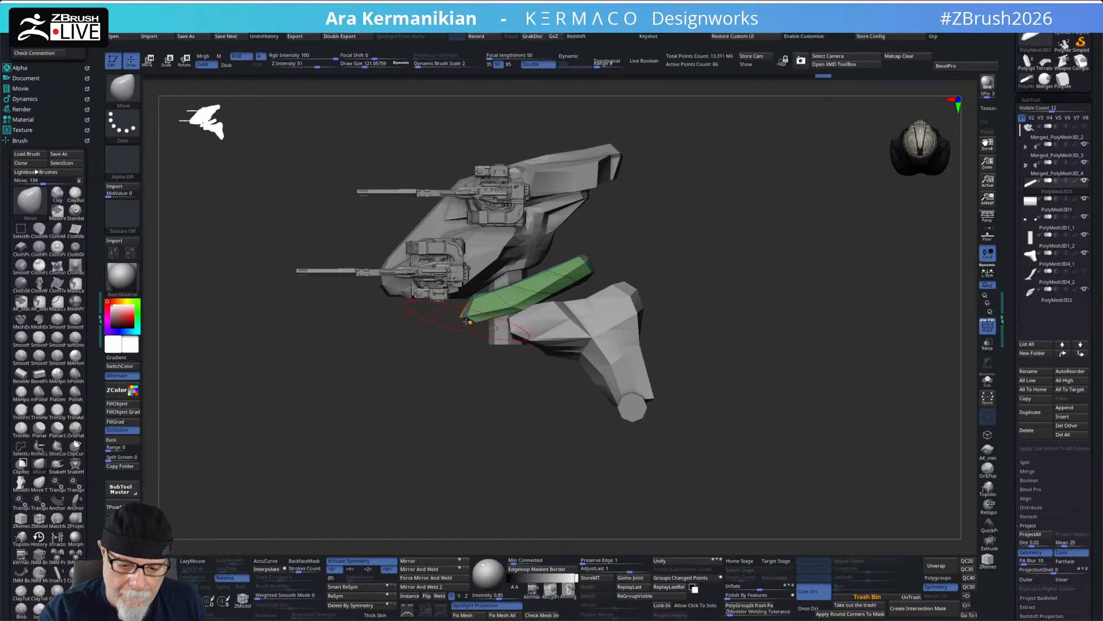
- Reshape the pelvis plate using the Move Elastic brush with AccuCurve enabled, adjusting the brush size as needed
key(bracketleft)
key(bracketleft)
key(bracketleft)
key(bracketleft)
key(bracketleft)
key(bracketleft)
key(bracketleft)
key(bracketleft)
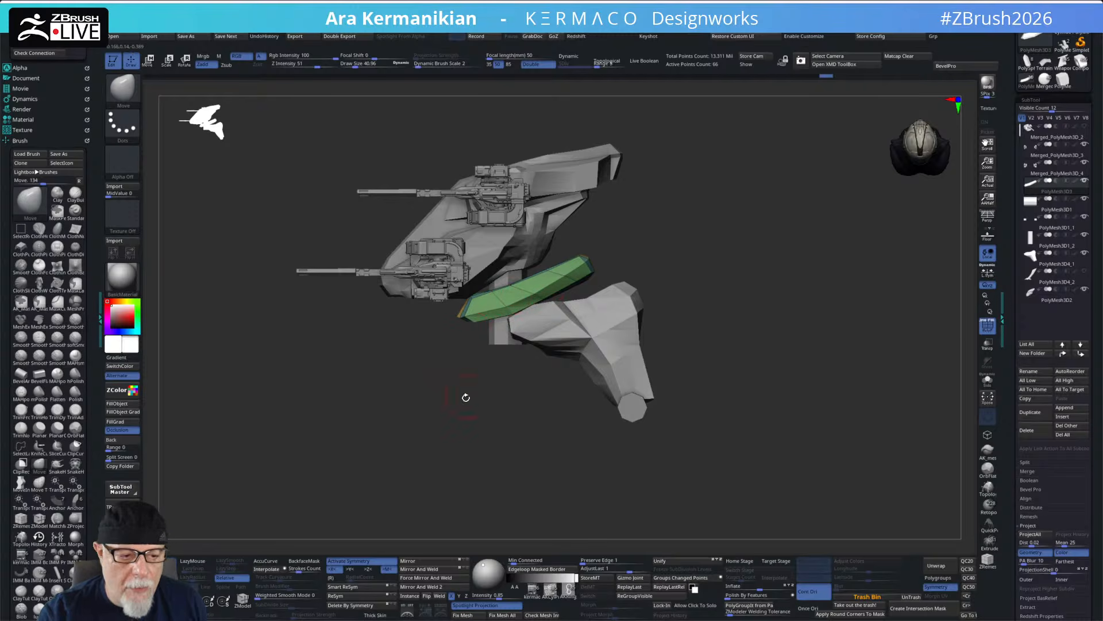
click(131, 89)
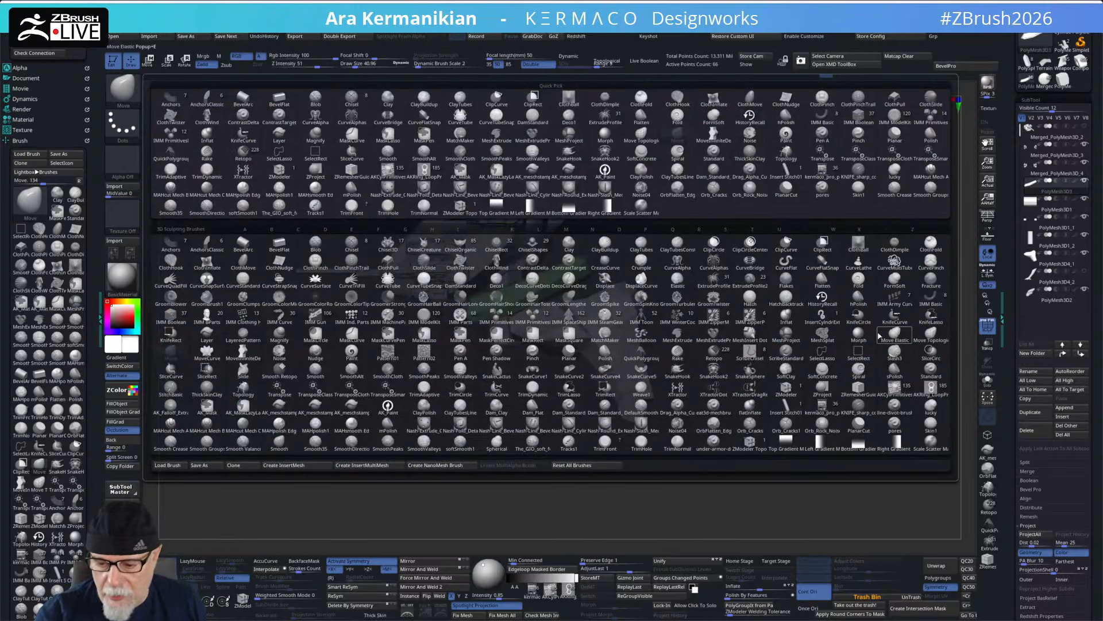
click(895, 332)
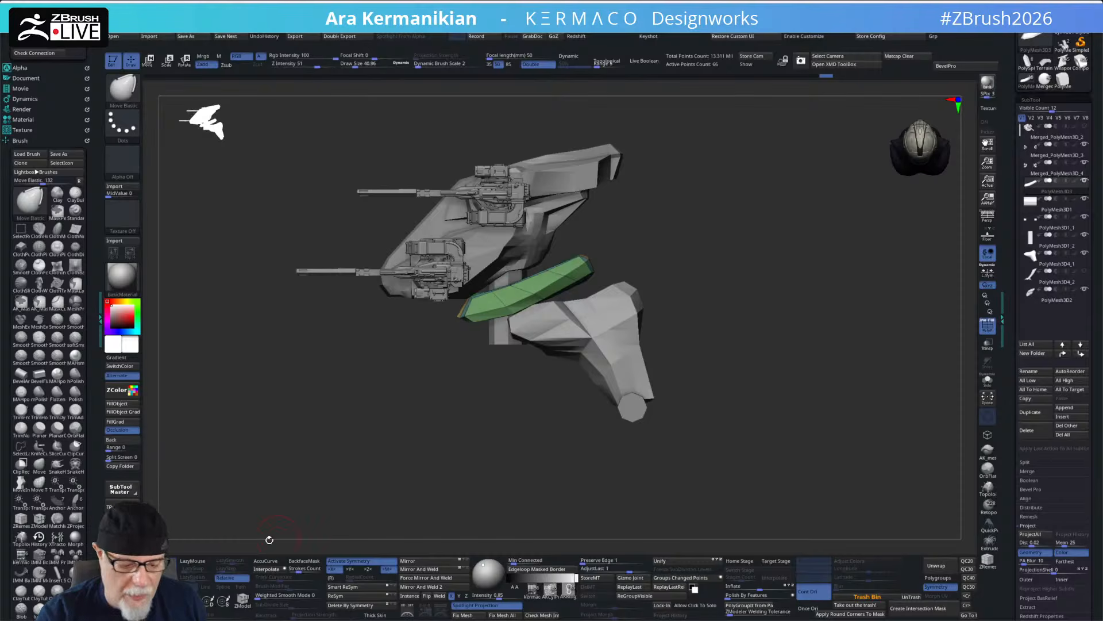
click(266, 560)
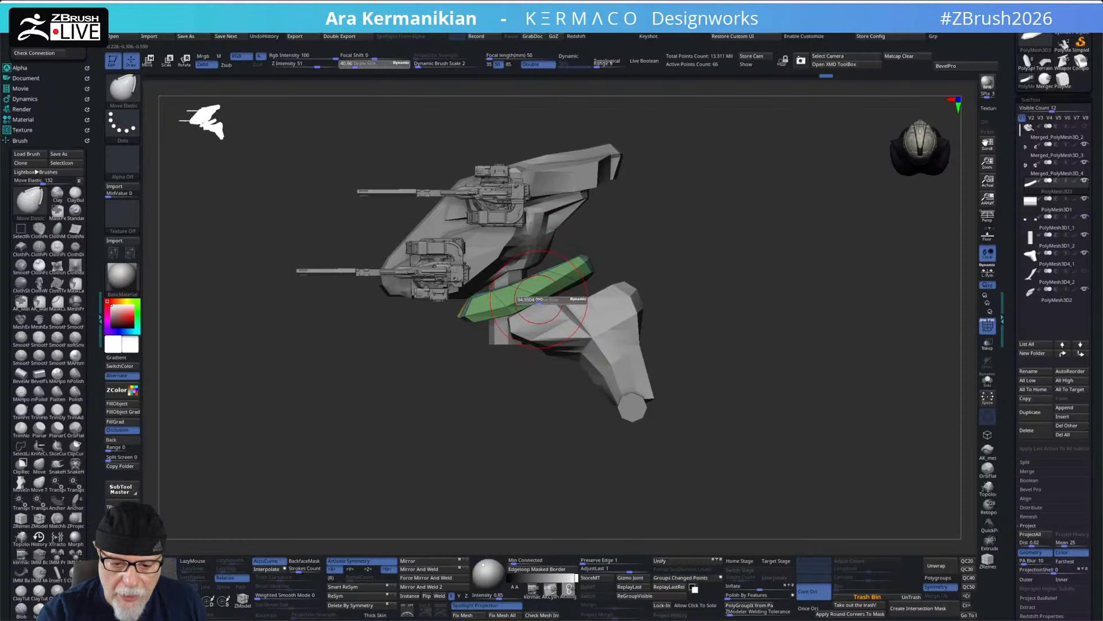
drag(598, 268, 603, 266)
mouse_move(555, 292)
mouse_down()
mouse_move(506, 302)
mouse_move(518, 306)
mouse_move(466, 334)
mouse_move(508, 333)
mouse_move(542, 350)
mouse_move(518, 301)
mouse_move(501, 300)
mouse_up()
key(s)
drag(581, 332, 506, 295)
key(s)
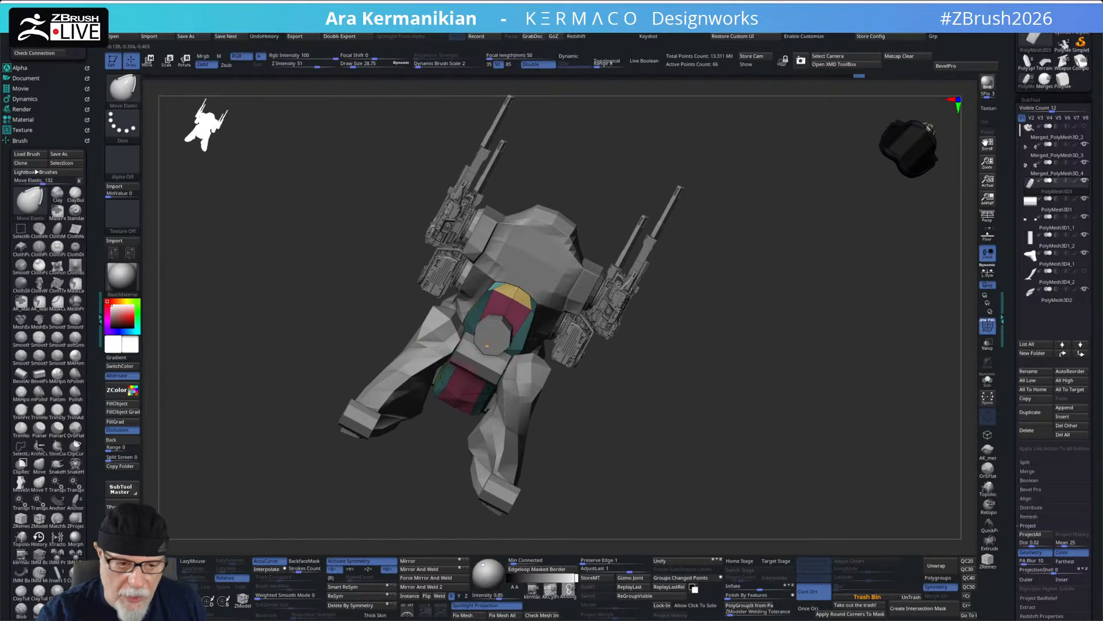
- Switch back to the Move brush and inspect the pelvis plate from below and from the side
key(b)
key(m)
key(v)
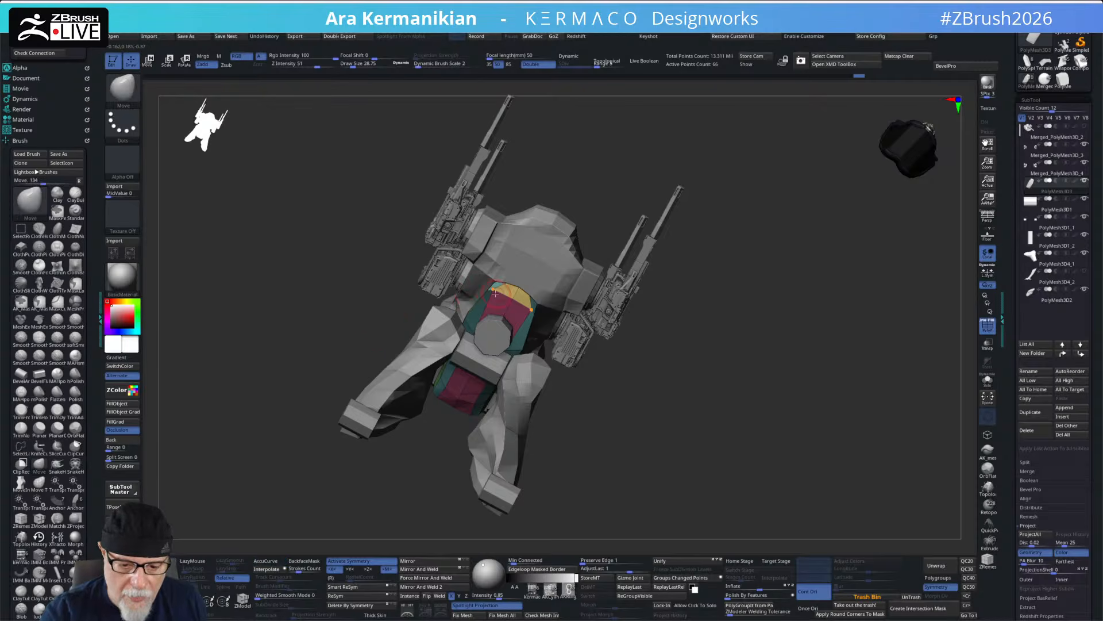
mouse_move(682, 321)
mouse_down()
mouse_move(705, 432)
mouse_move(722, 387)
mouse_move(692, 374)
mouse_move(706, 368)
mouse_up()
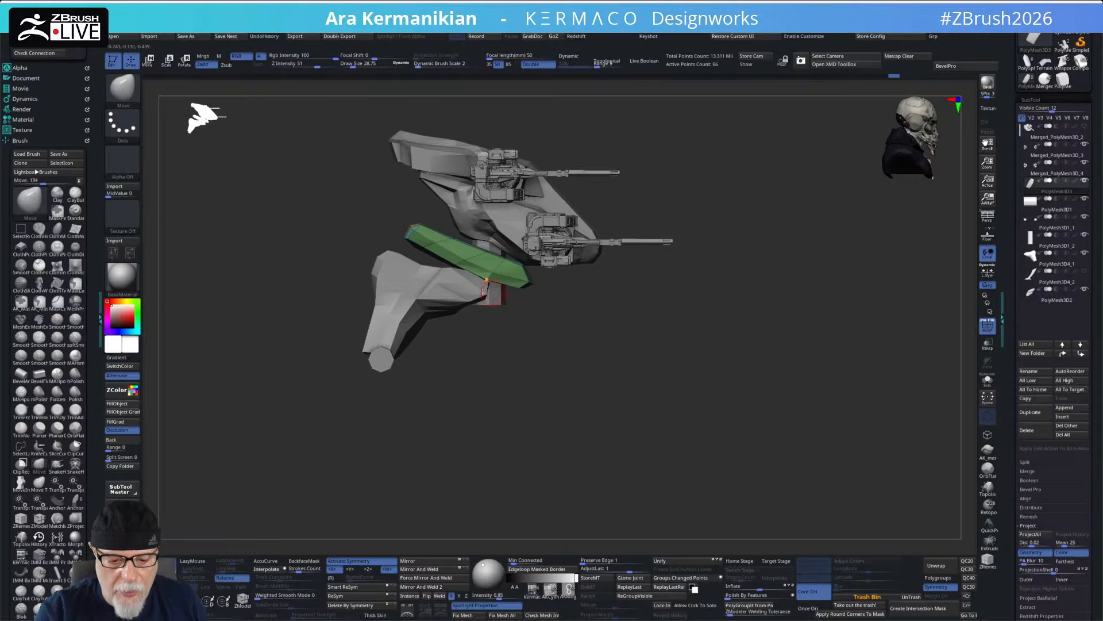
drag(636, 335, 615, 327)
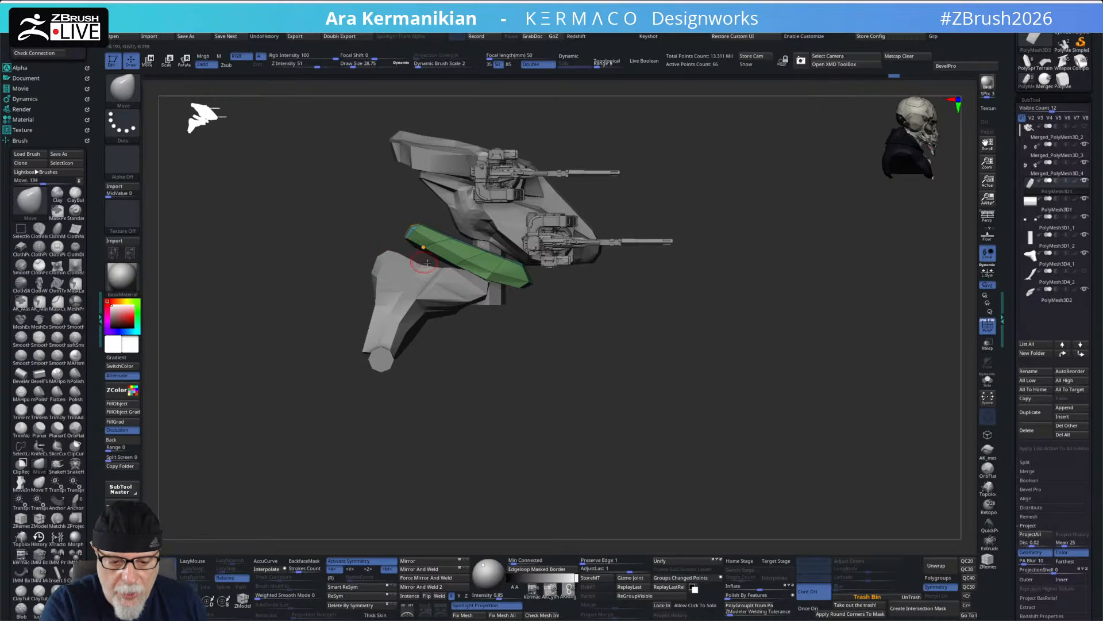
- Raise the pelvis plate slightly with the gizmo and refine its profile with the Move brush
key(w)
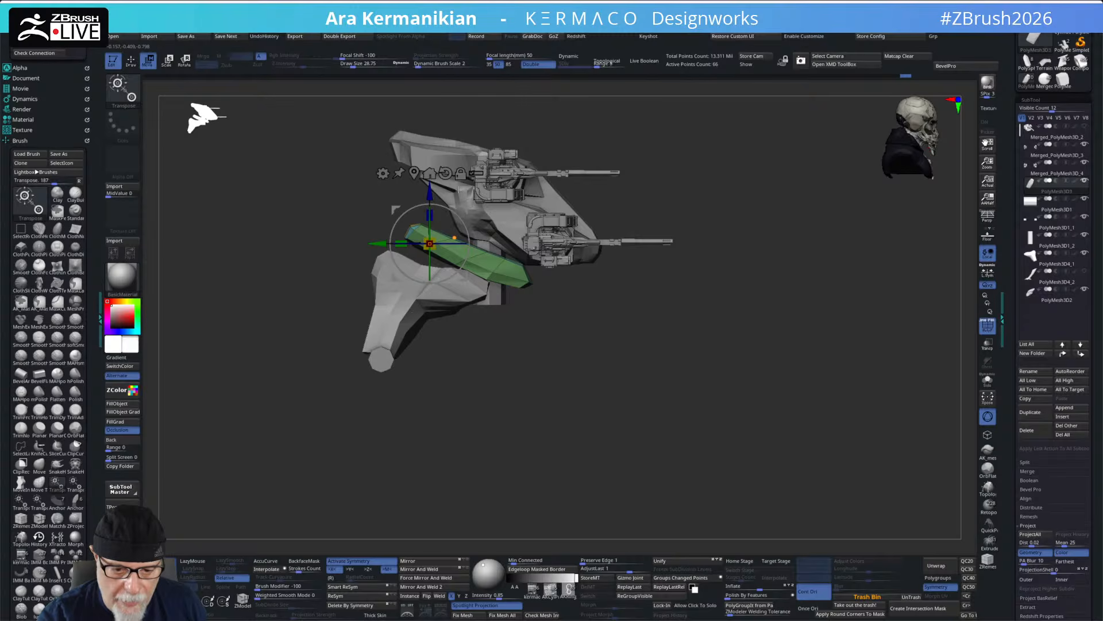
drag(430, 192, 430, 187)
mouse_move(714, 181)
mouse_down()
mouse_move(706, 159)
mouse_move(663, 167)
mouse_up()
key(q)
drag(500, 311, 460, 253)
alt+drag(575, 265, 621, 339)
key(s)
mouse_move(427, 313)
mouse_down()
mouse_move(422, 301)
mouse_move(433, 300)
mouse_move(406, 318)
mouse_up()
mouse_move(678, 242)
mouse_down()
mouse_move(625, 237)
mouse_move(500, 322)
mouse_up()
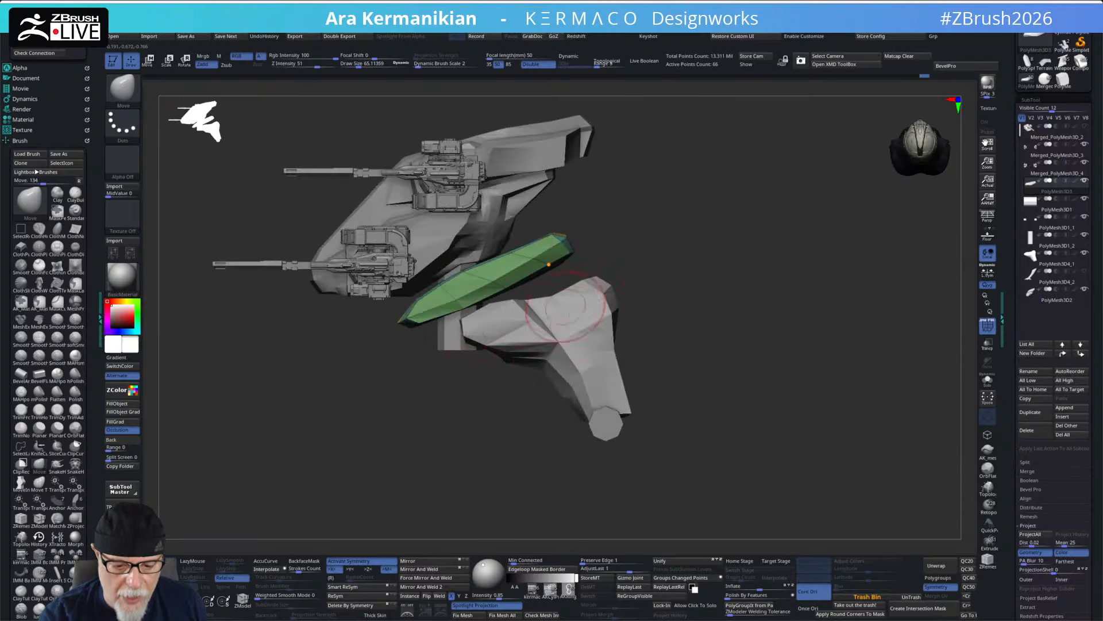
- Make the thighs active for moving and show the lower-leg subtool again
alt+click(576, 313)
key(w)
alt+drag(731, 245, 702, 237)
click(1085, 289)
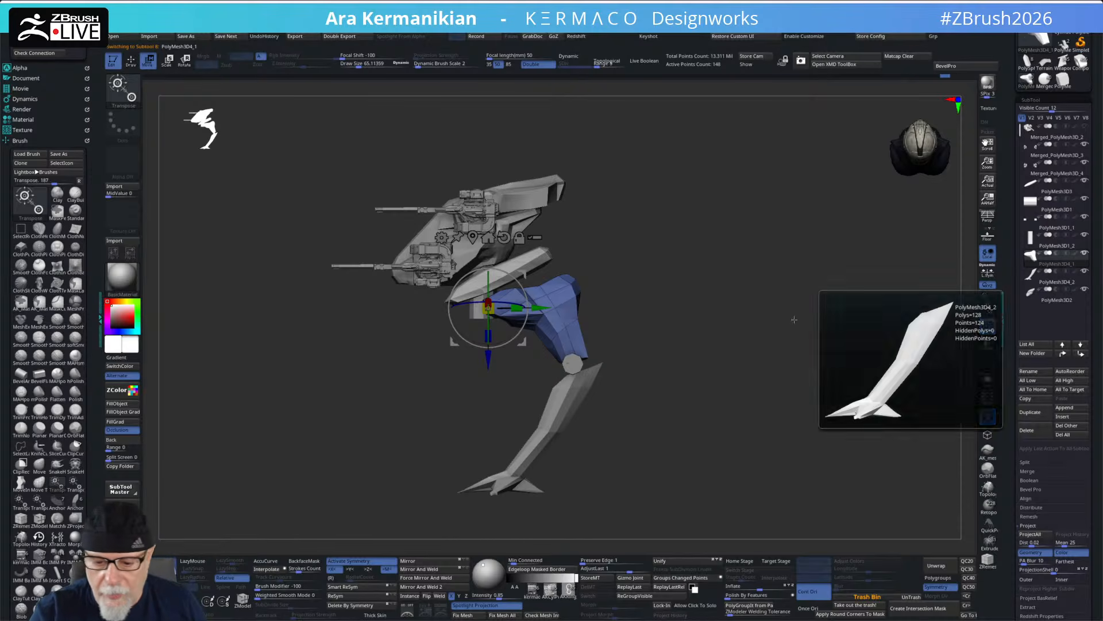
key(ctrl+shift)
ctrl+shift+drag(660, 437, 543, 330)
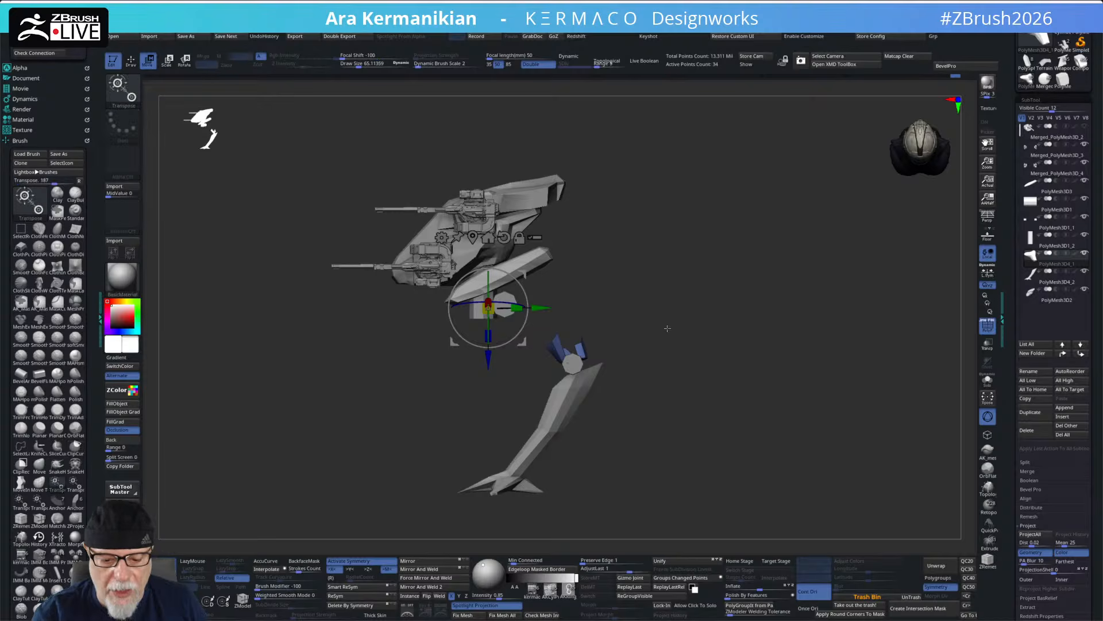
ctrl+shift+click(692, 335)
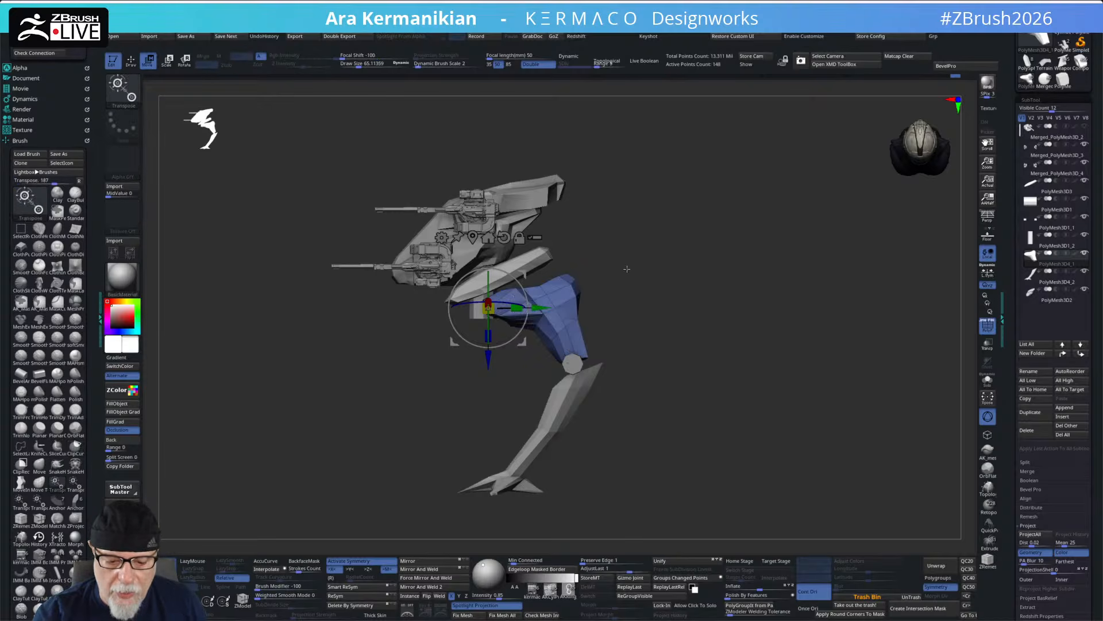
- Select only the thigh, knee and lower-leg subtools together and move them down, away from the torso
mouse_move(659, 445)
ctrl+shift+mouse_down()
mouse_move(577, 381)
mouse_move(549, 321)
mouse_move(540, 325)
ctrl+shift+mouse_up()
ctrl+shift+drag(581, 251, 518, 195)
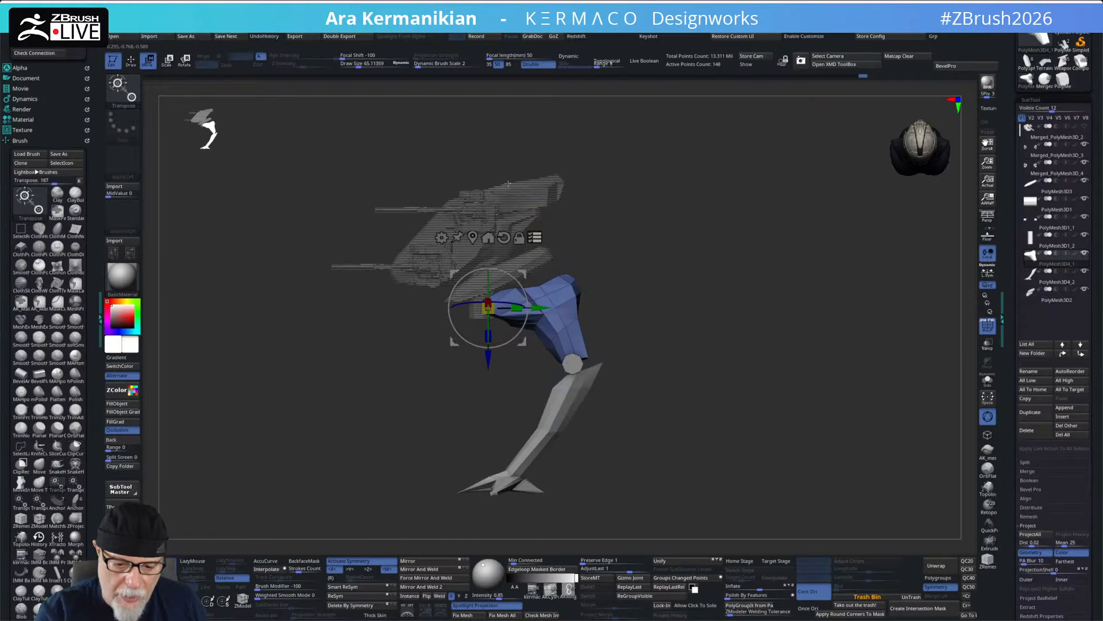
drag(487, 359, 488, 367)
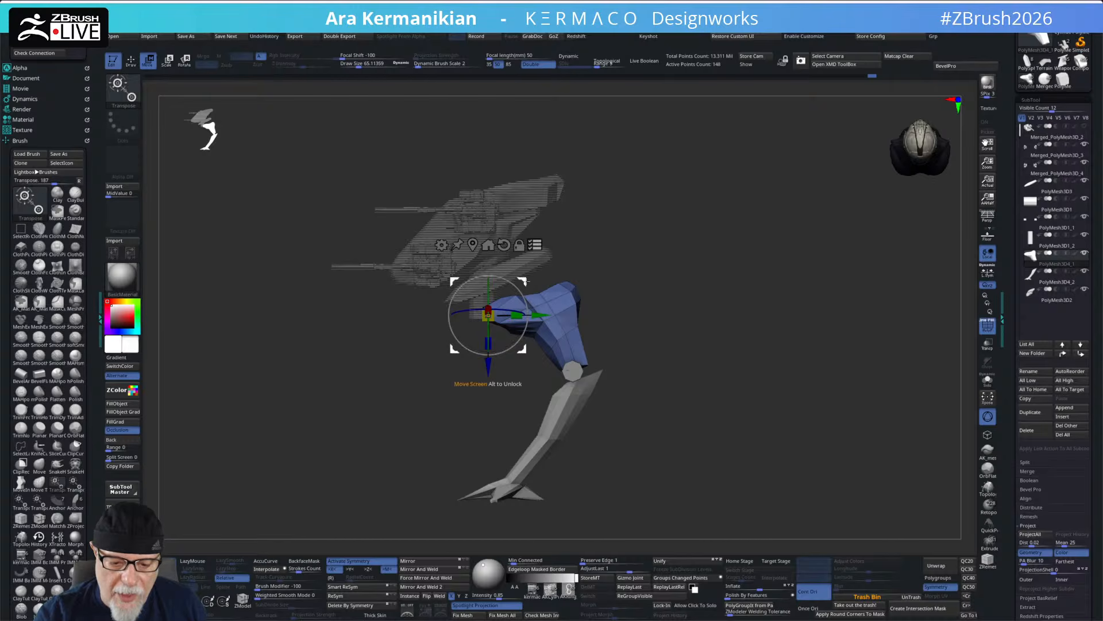
drag(488, 367, 488, 384)
drag(631, 280, 672, 274)
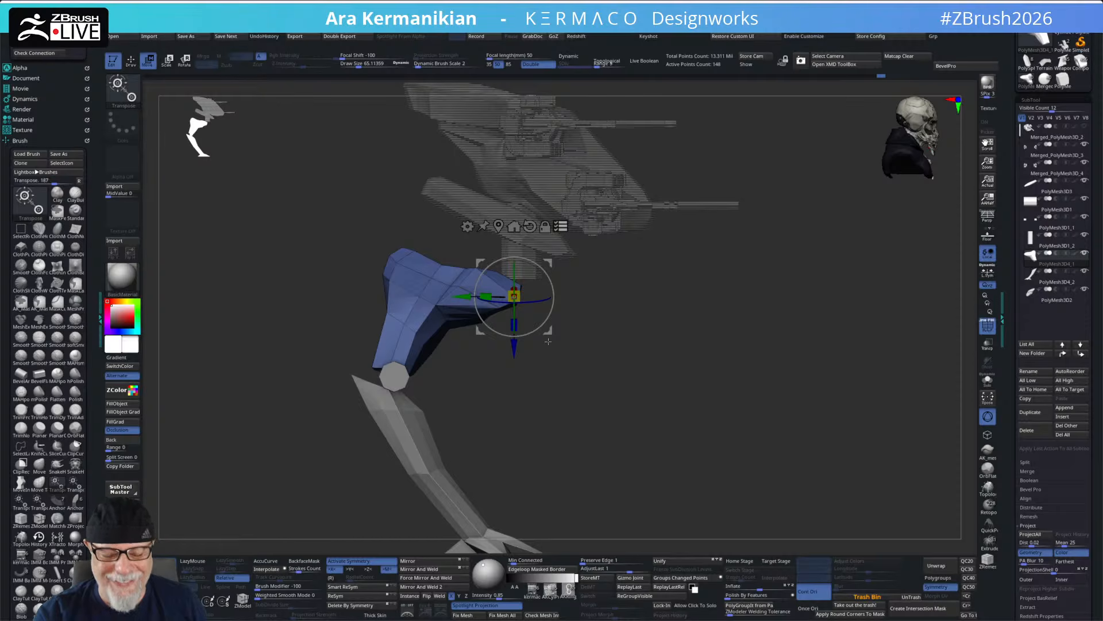
mouse_move(274, 251)
ctrl+shift+mouse_down()
mouse_move(744, 249)
mouse_move(734, 202)
ctrl+shift+mouse_up()
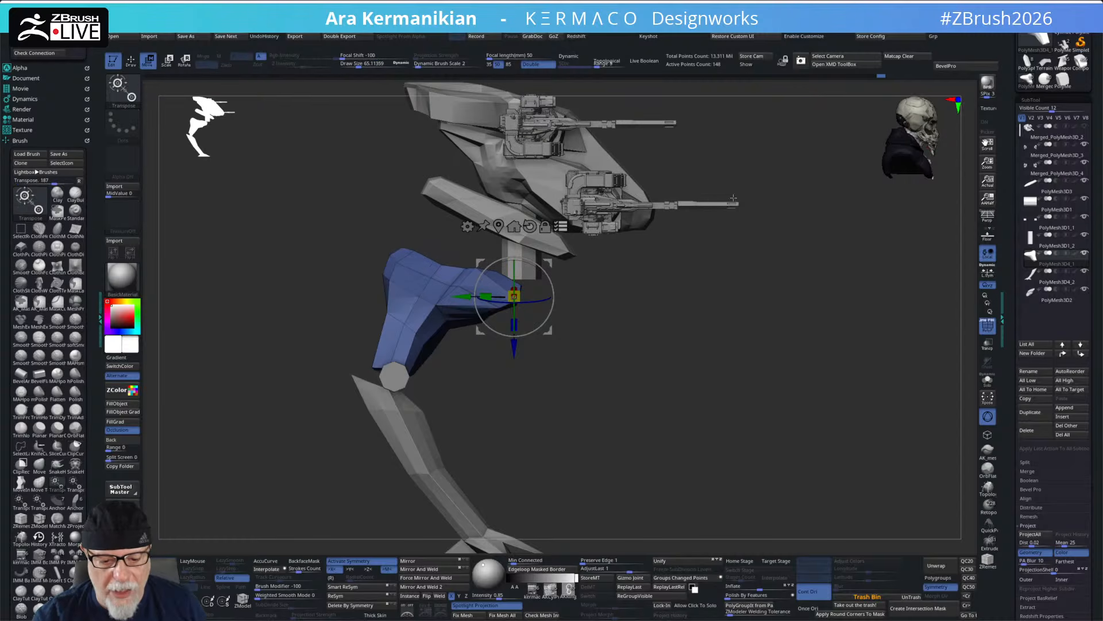
drag(514, 354, 514, 370)
key(ctrl+z)
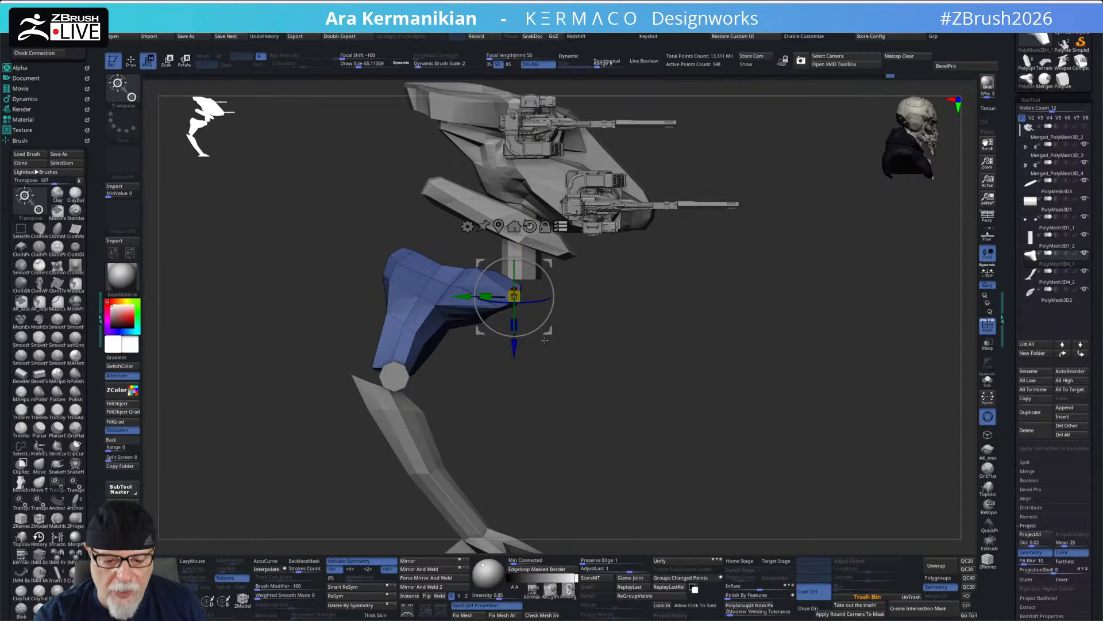
mouse_move(288, 322)
ctrl+shift+mouse_down()
mouse_move(381, 419)
mouse_move(482, 493)
ctrl+shift+mouse_up()
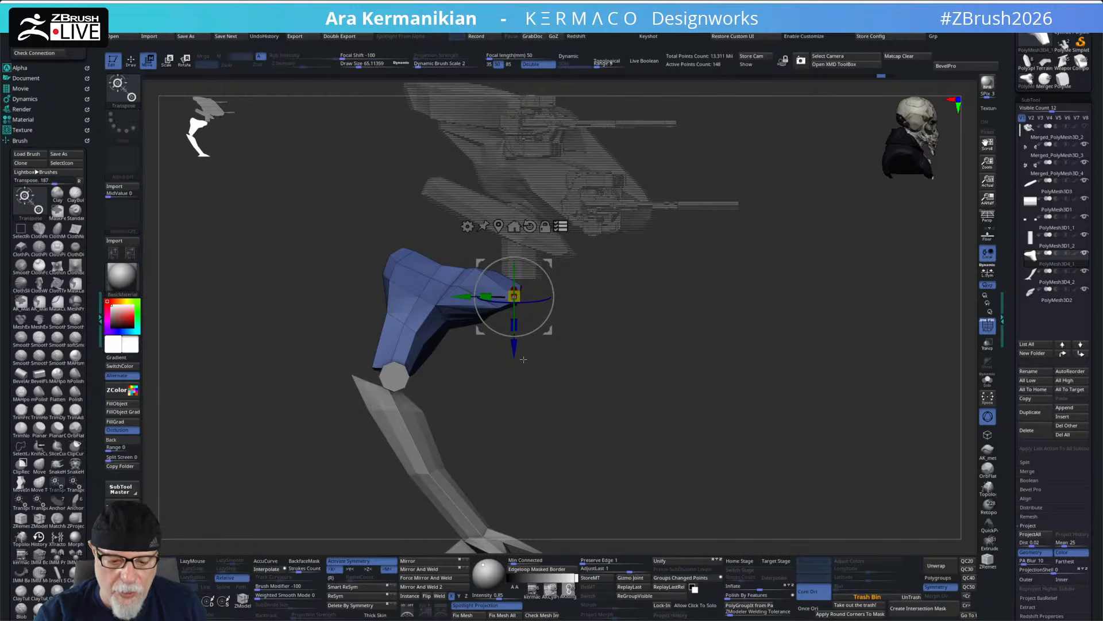
- Reset the gizmo's orientation and move the selected leg subtools further down below the pelvis plate
mouse_move(516, 355)
mouse_down()
mouse_move(516, 367)
mouse_move(519, 355)
mouse_up()
alt+drag(700, 332, 746, 306)
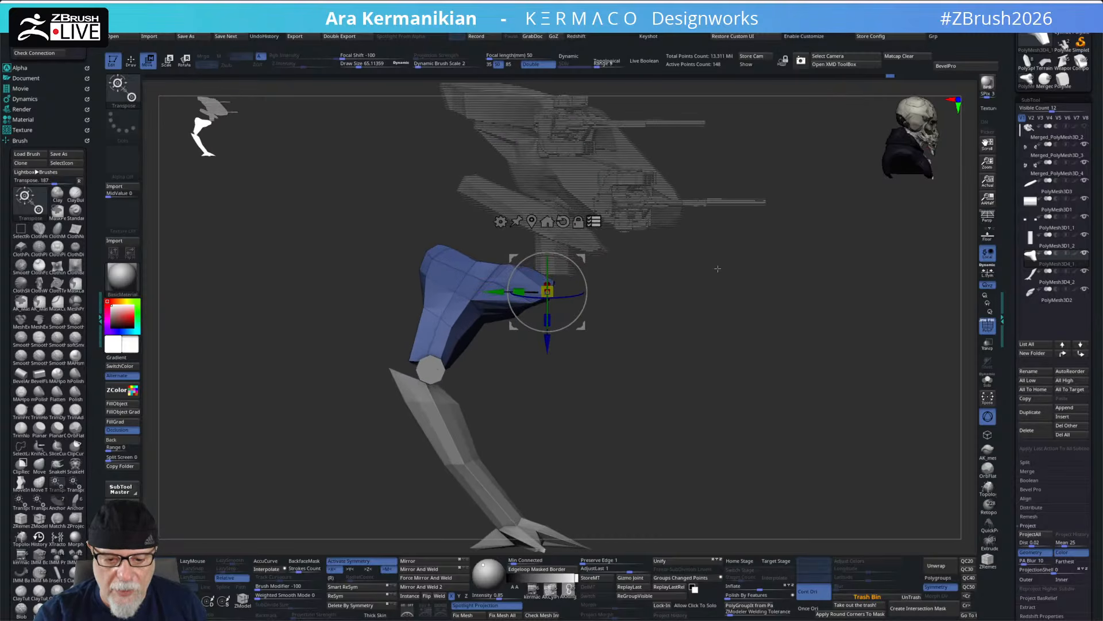
drag(718, 269, 497, 289)
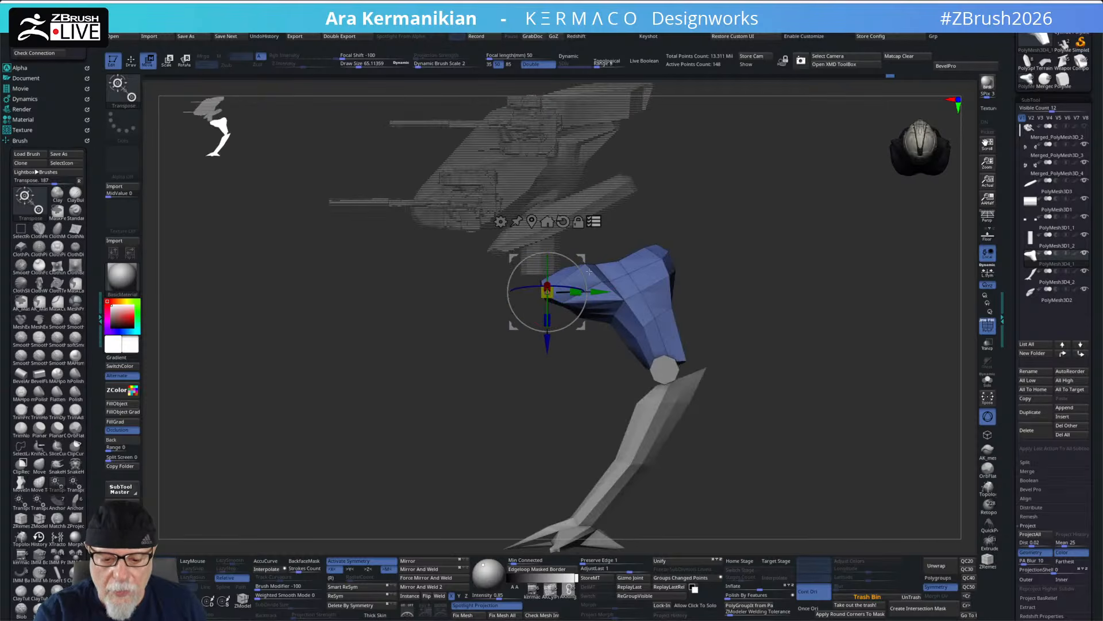
click(578, 222)
click(563, 222)
drag(548, 241, 548, 235)
alt+drag(735, 180, 702, 356)
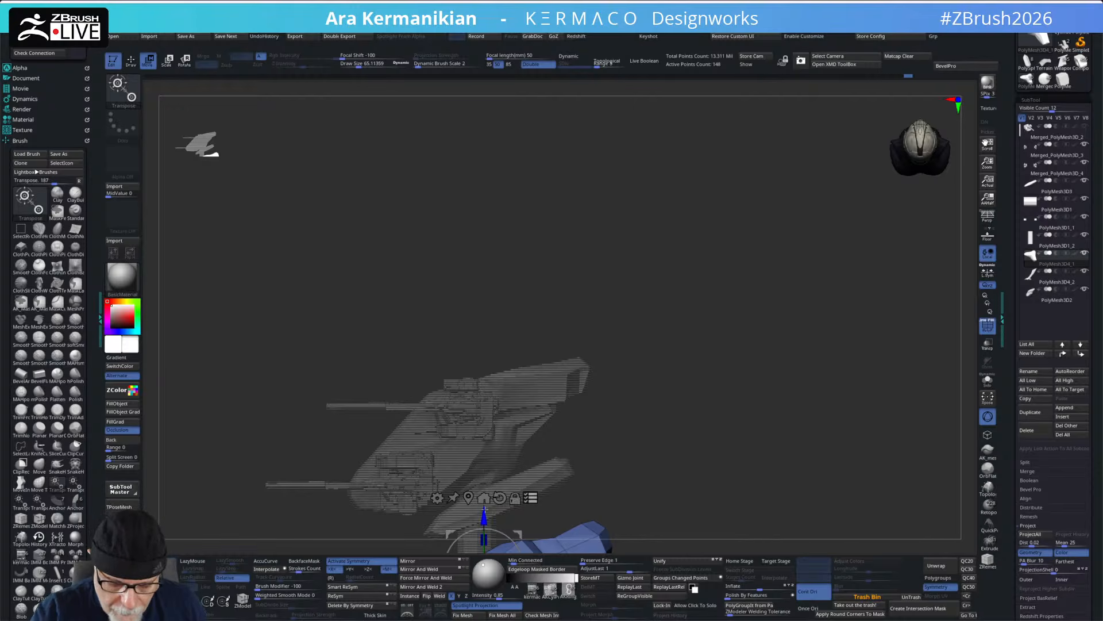
drag(484, 514, 482, 532)
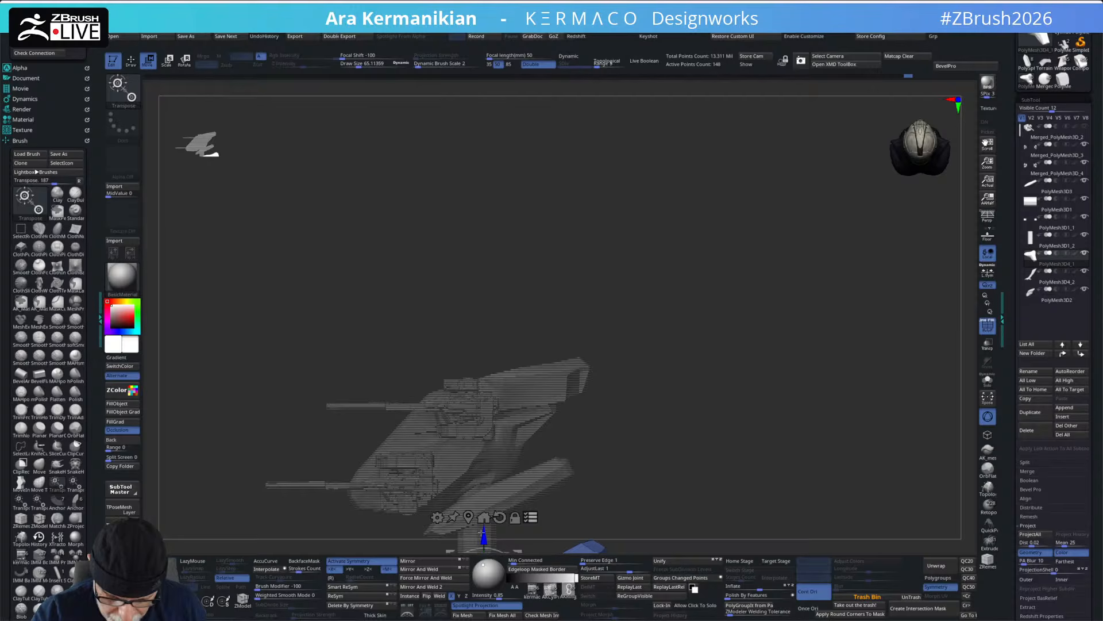
alt+drag(722, 393, 753, 192)
drag(744, 302, 766, 283)
- Clear the multi-subtool leg selection and lower the hip crossbar to line up between the thighs
ctrl+shift+drag(467, 458, 455, 362)
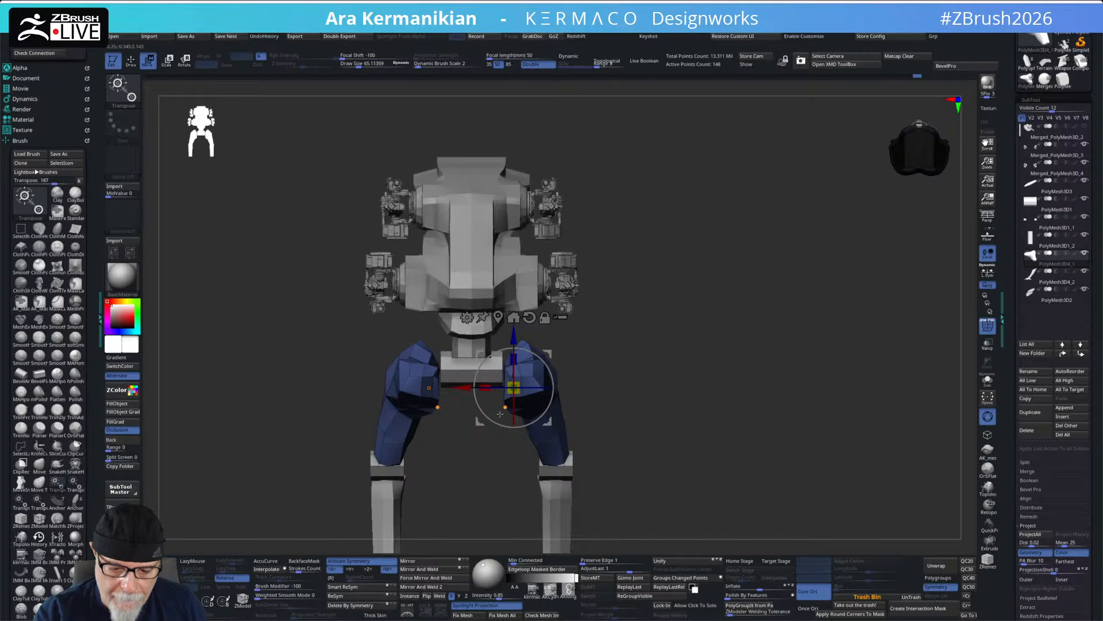
alt+click(468, 373)
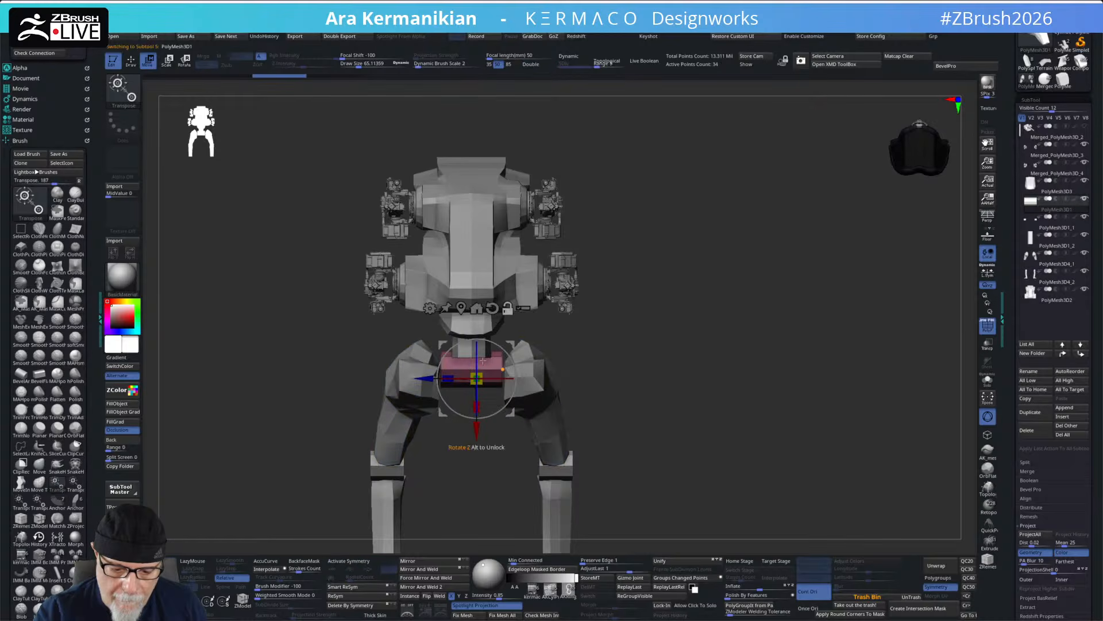
drag(471, 442, 472, 437)
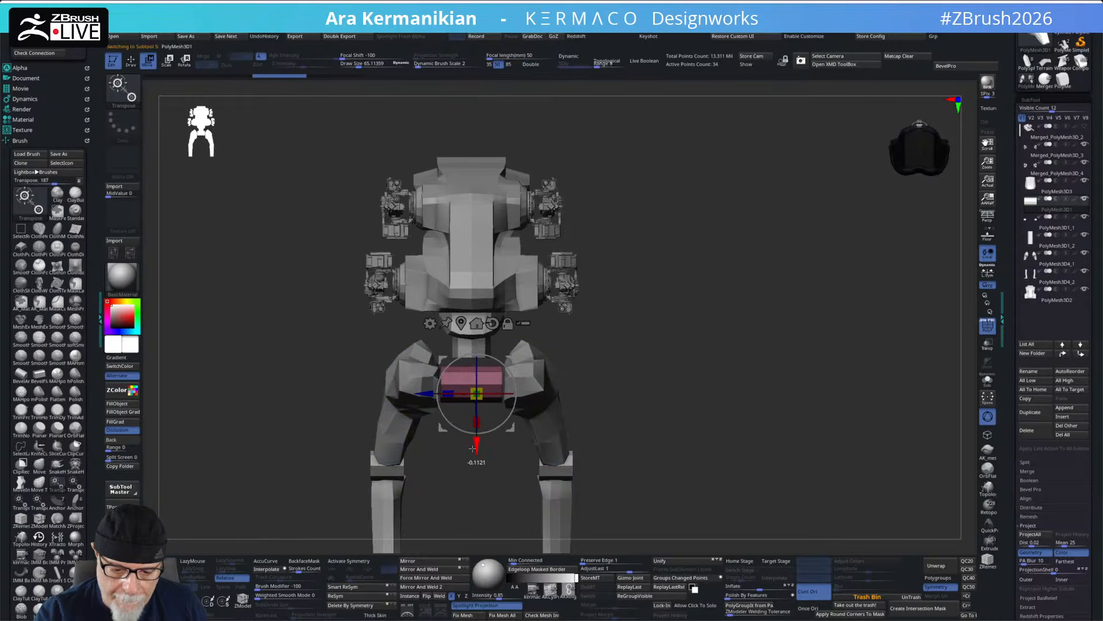
key(q)
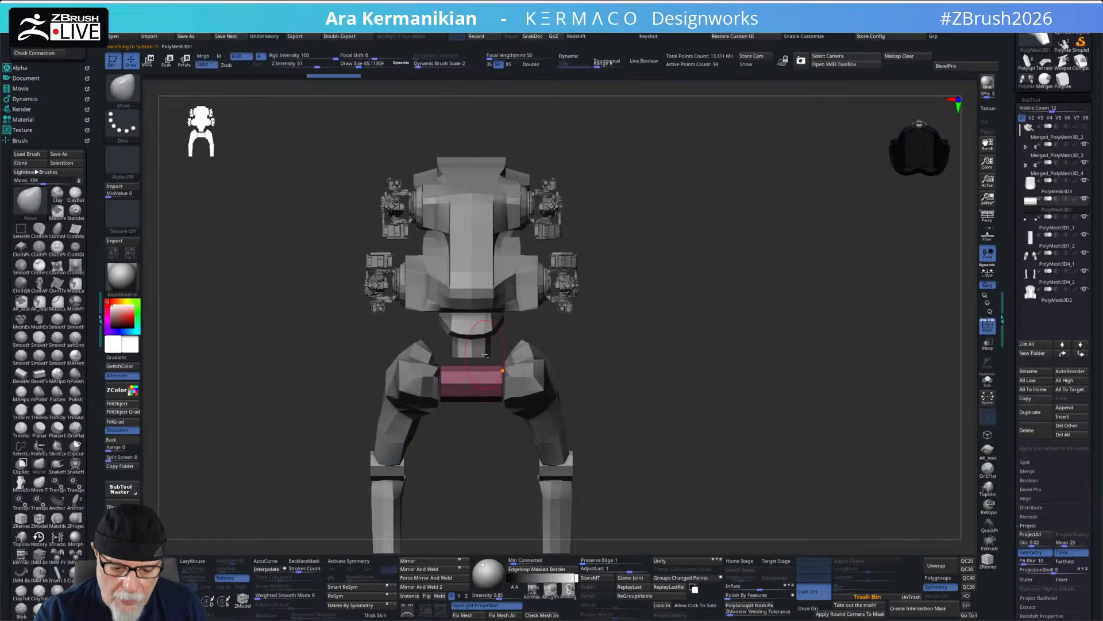
- Make the vertical waist post active and move it down to meet the hip crossbar between the thighs
alt+click(485, 351)
key(w)
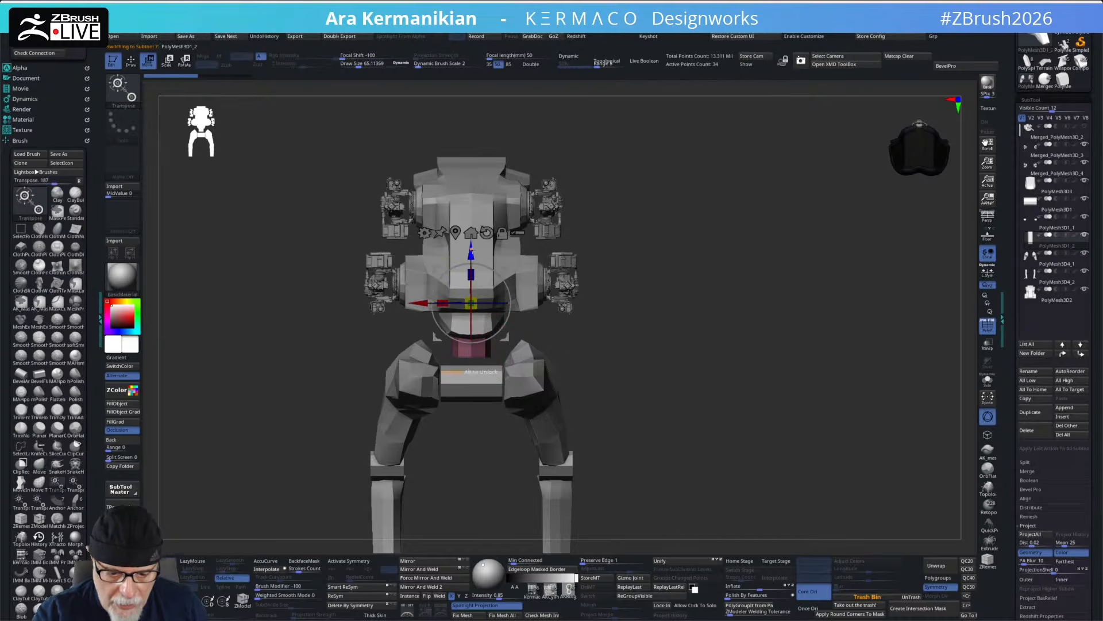
drag(628, 306, 602, 323)
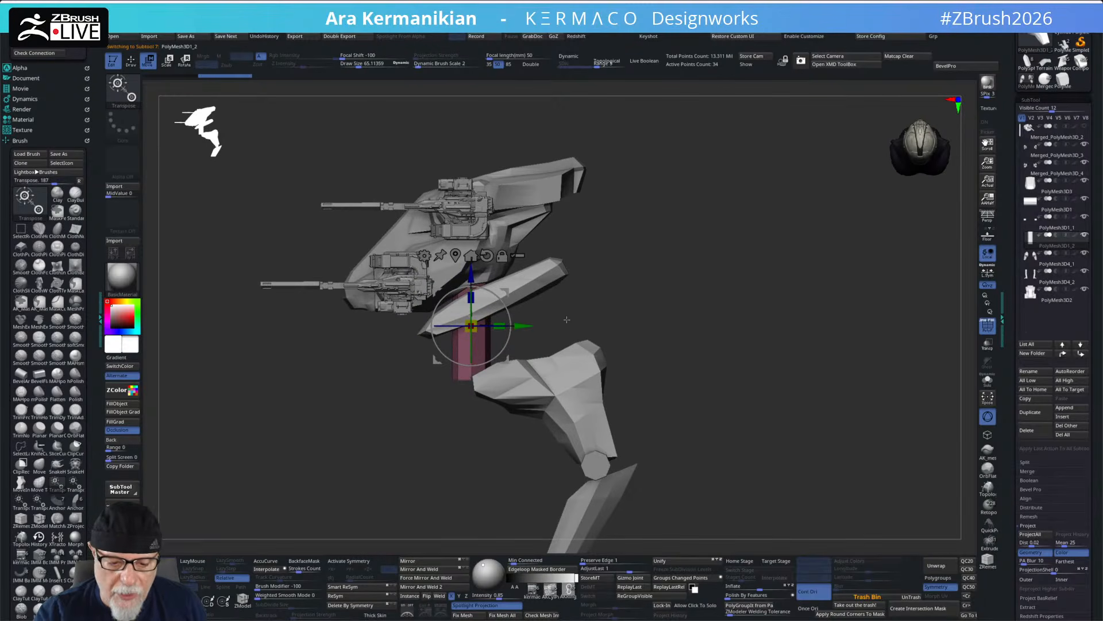
drag(681, 290, 498, 315)
drag(556, 287, 686, 283)
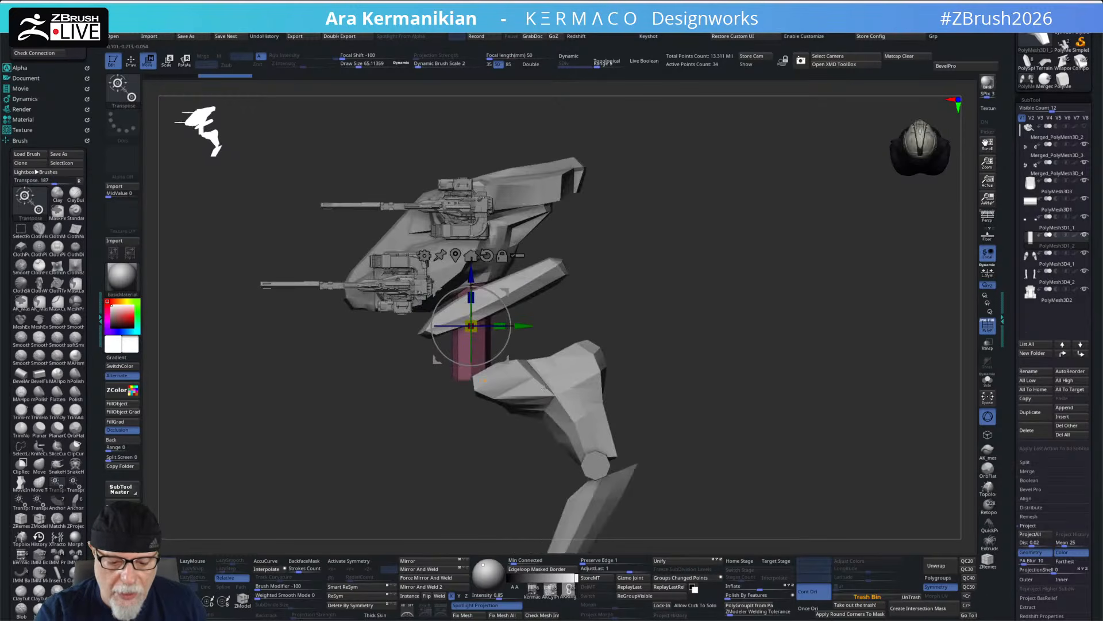
mouse_move(468, 394)
mouse_down()
mouse_move(678, 318)
mouse_move(771, 306)
mouse_move(665, 342)
mouse_move(731, 313)
mouse_move(596, 345)
mouse_move(645, 324)
mouse_up()
key(q)
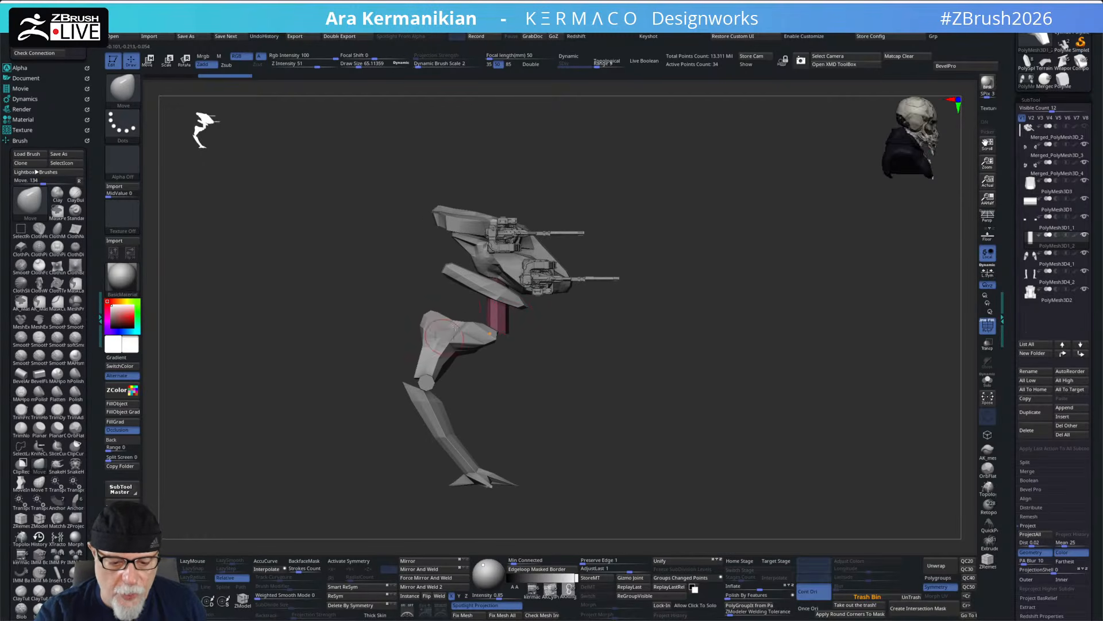
- Make the pelvis plate active and reshape it with the Move brush, pulling its rear underside down into a deeper, thicker body
mouse_move(343, 306)
ctrl+shift+mouse_down()
mouse_move(646, 308)
mouse_move(643, 273)
mouse_move(635, 306)
ctrl+shift+mouse_up()
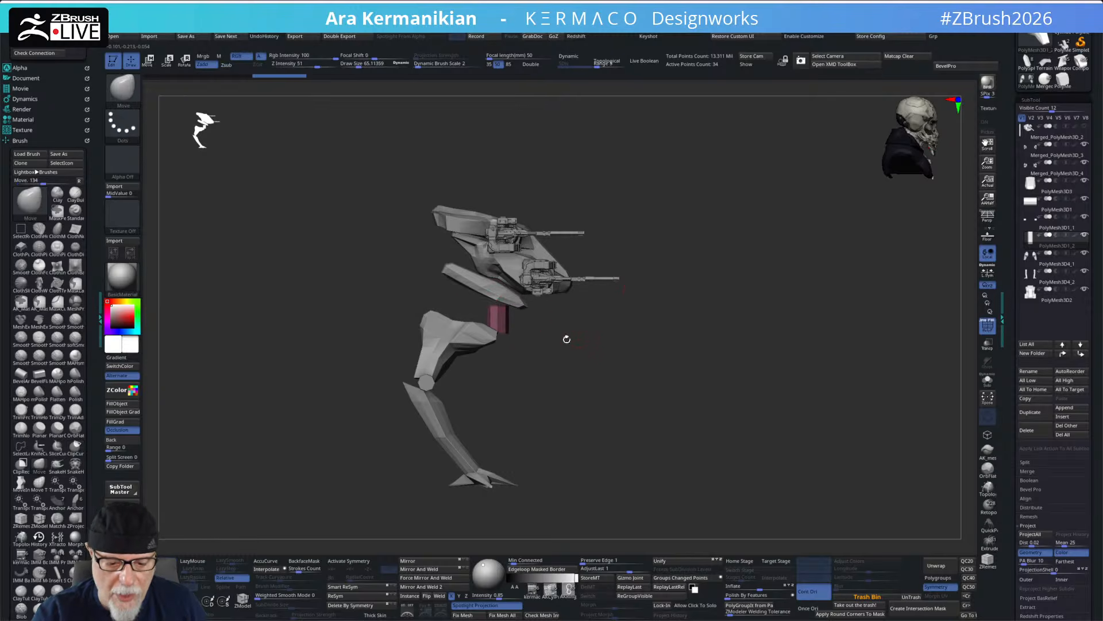
alt+click(476, 285)
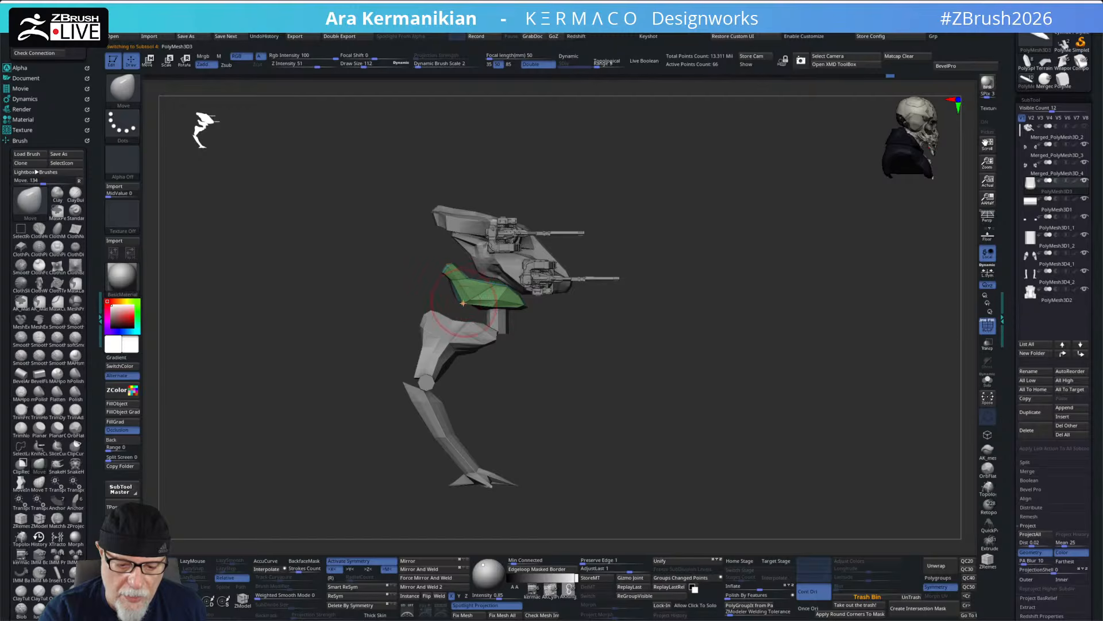
mouse_move(701, 322)
ctrl+shift+mouse_down()
mouse_move(488, 336)
mouse_move(278, 315)
mouse_move(270, 289)
mouse_move(248, 311)
ctrl+shift+mouse_up()
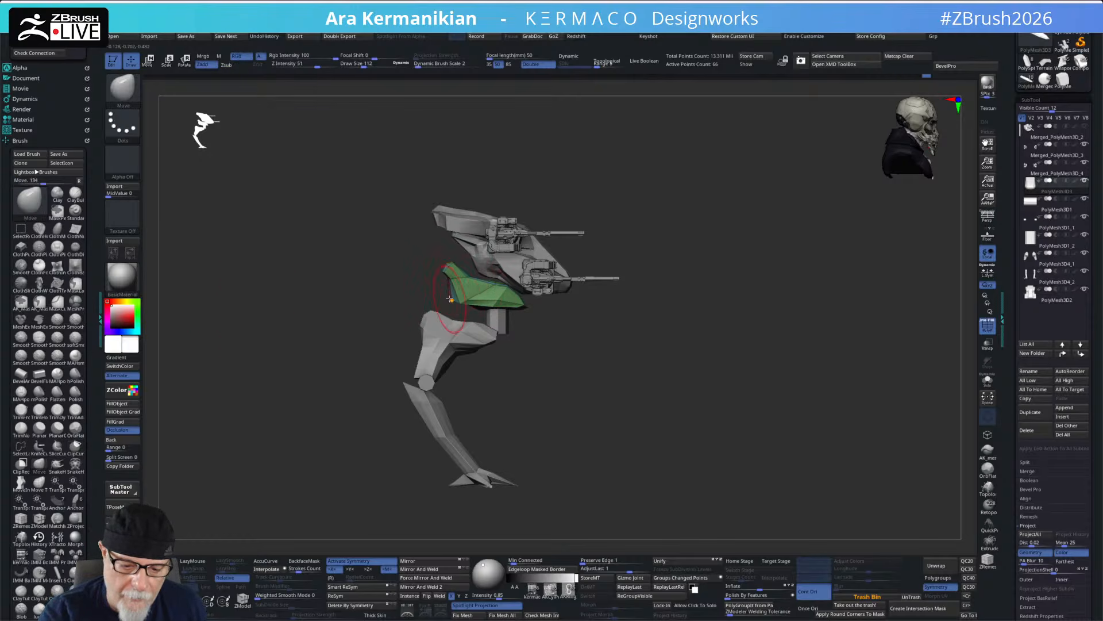
drag(600, 269, 764, 253)
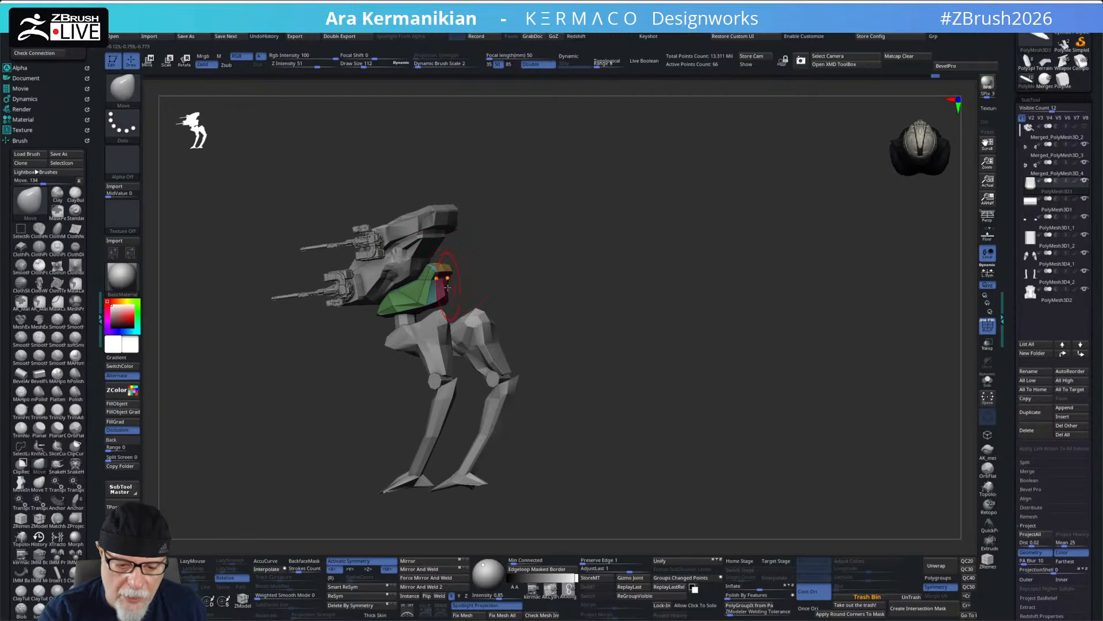
drag(494, 258, 524, 244)
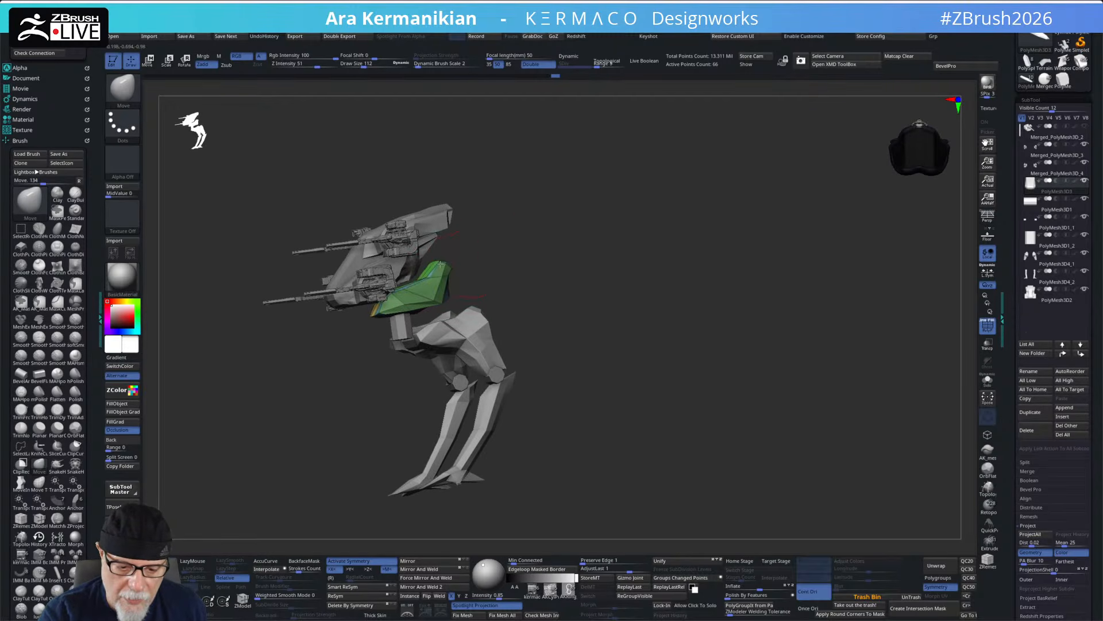
drag(429, 283, 460, 269)
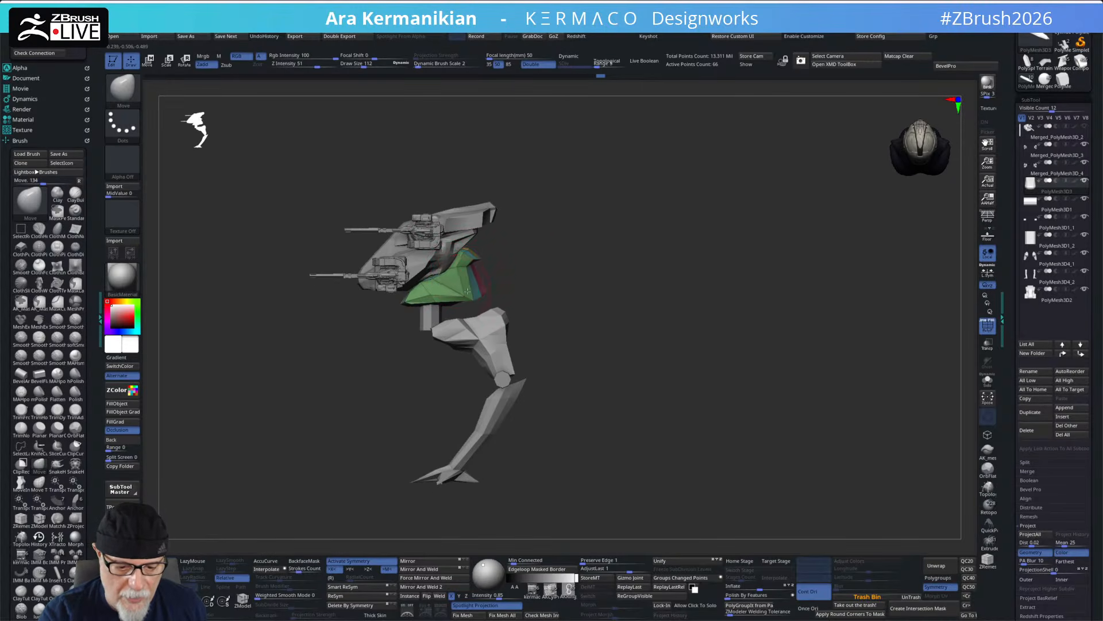
drag(438, 278, 596, 281)
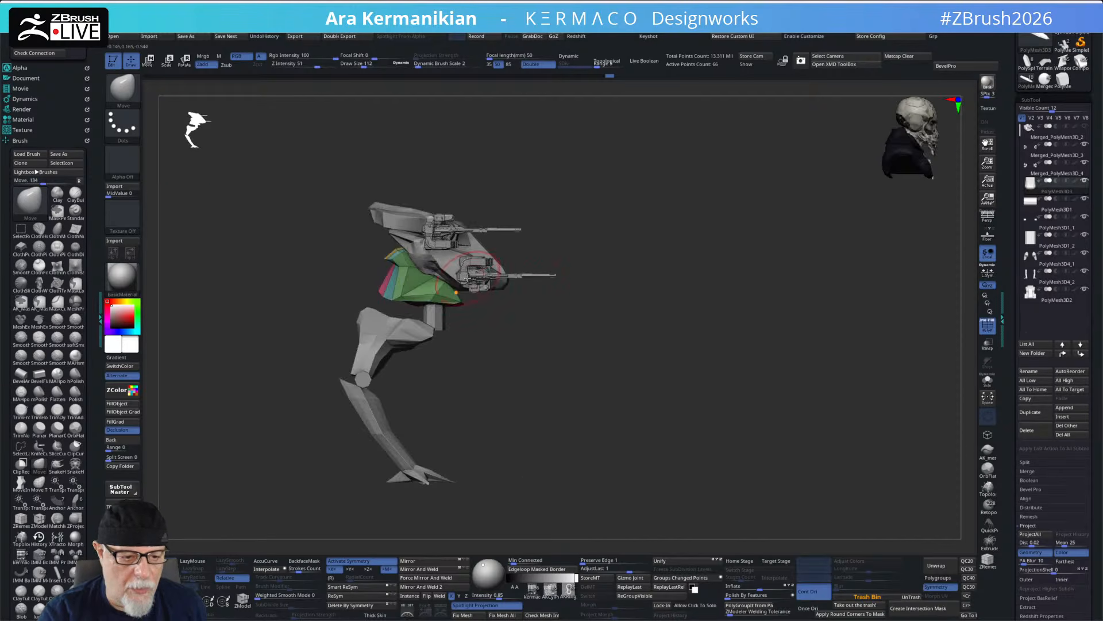
- Trim the rear face of the pelvis plate along a diagonal line with the ClipCurve brush
ctrl+shift+drag(441, 367, 340, 212)
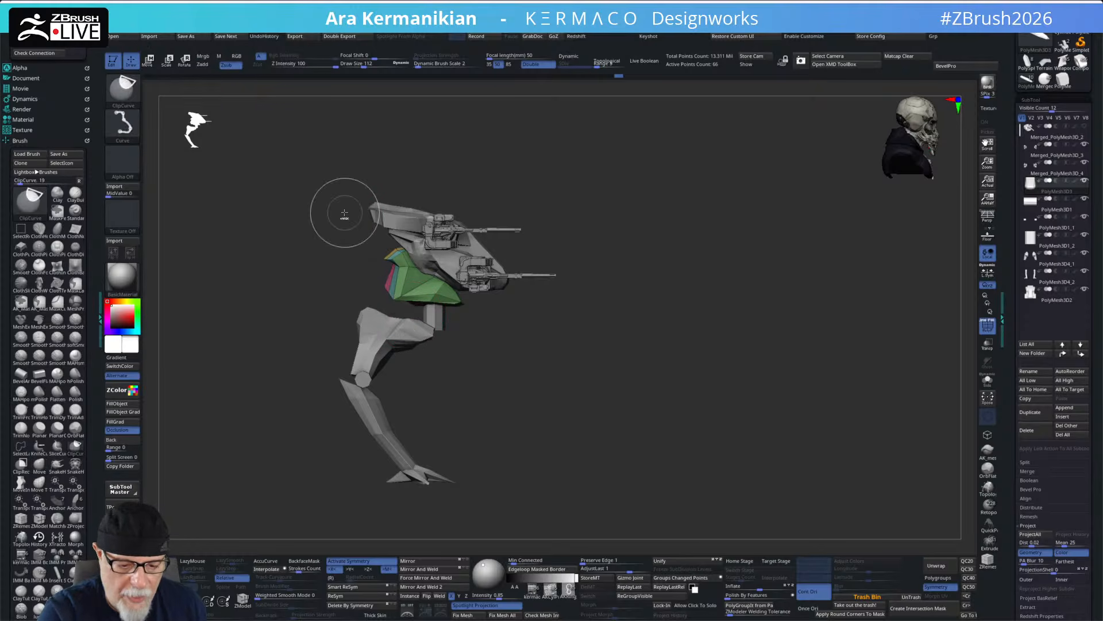
ctrl+shift+drag(473, 401, 342, 202)
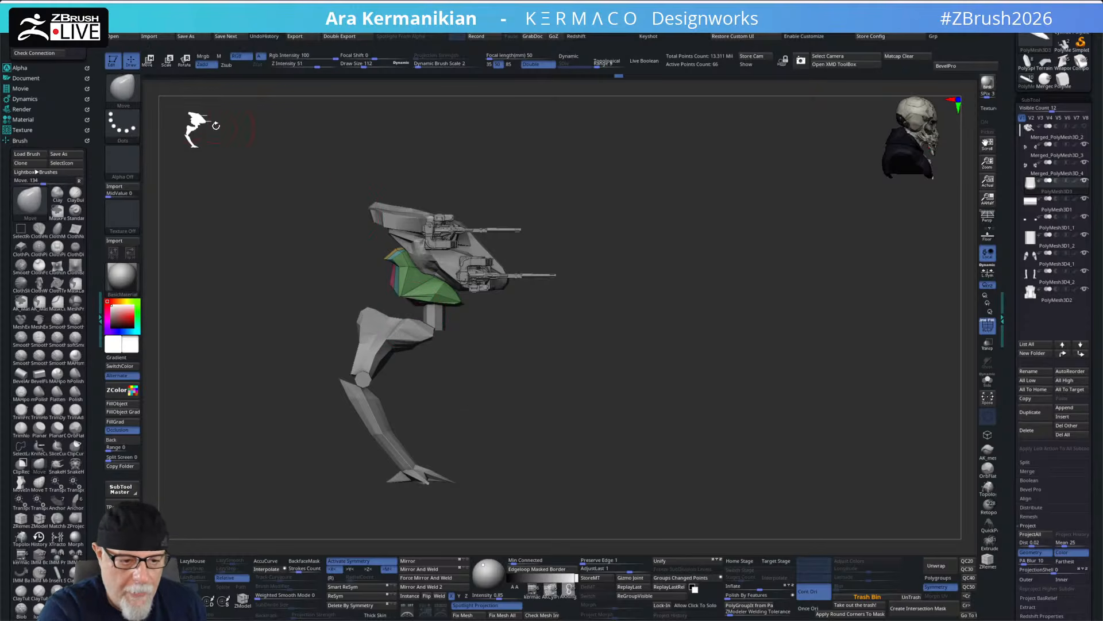
alt+drag(617, 324, 673, 371)
drag(204, 135, 269, 188)
drag(602, 343, 667, 332)
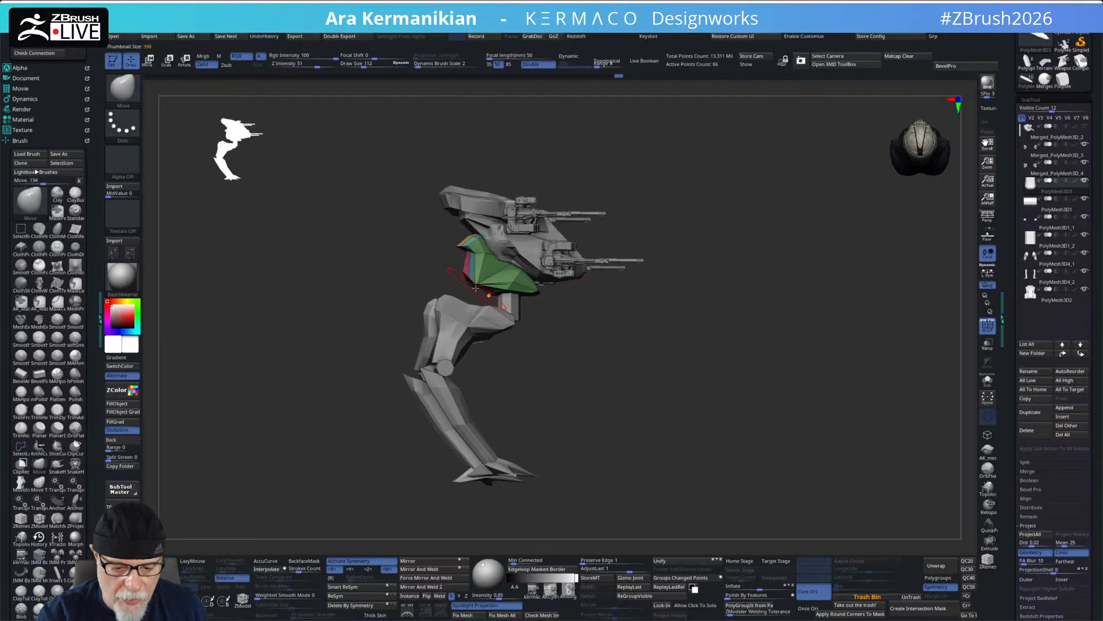
- Adjust the pelvis plate's lower rear edge with a smaller Move brush, then enlarge the brush and stretch the plate's rear end up toward the torso
key(bracketleft)
drag(478, 286, 472, 277)
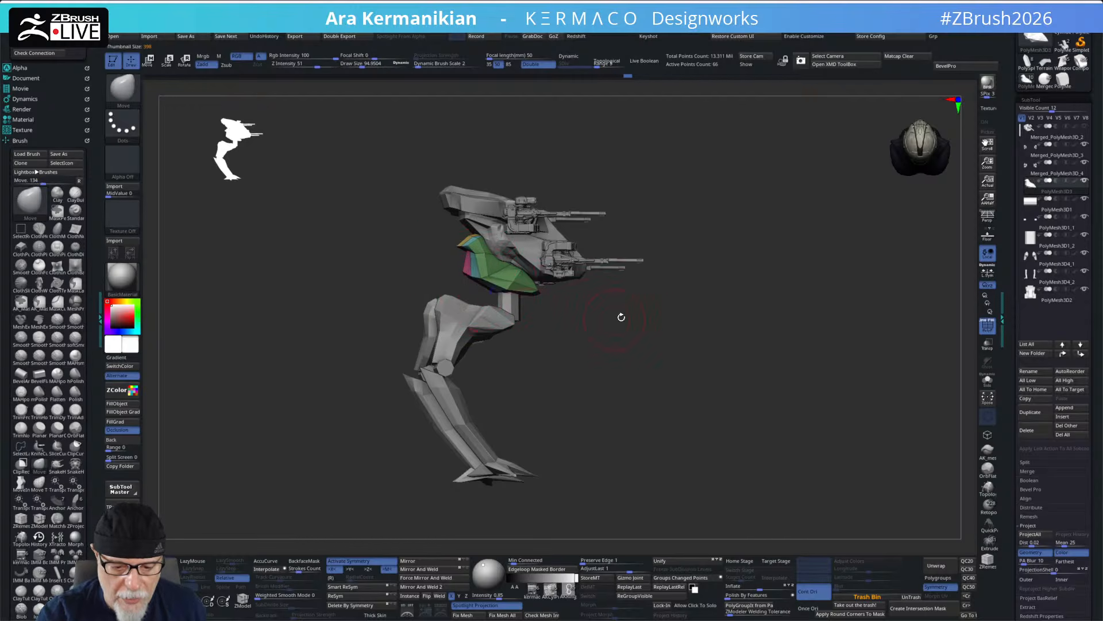
drag(599, 323, 638, 330)
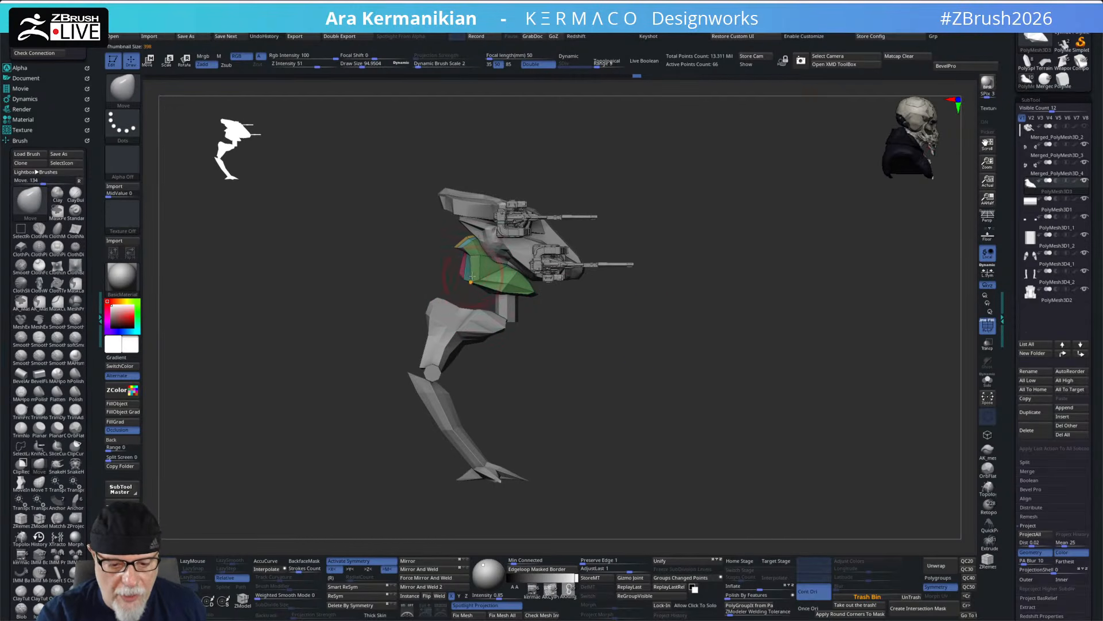
drag(639, 209, 495, 254)
mouse_move(473, 214)
ctrl+shift+mouse_down()
mouse_move(421, 309)
mouse_move(384, 319)
mouse_move(411, 312)
ctrl+shift+mouse_up()
key(s)
drag(460, 251, 466, 251)
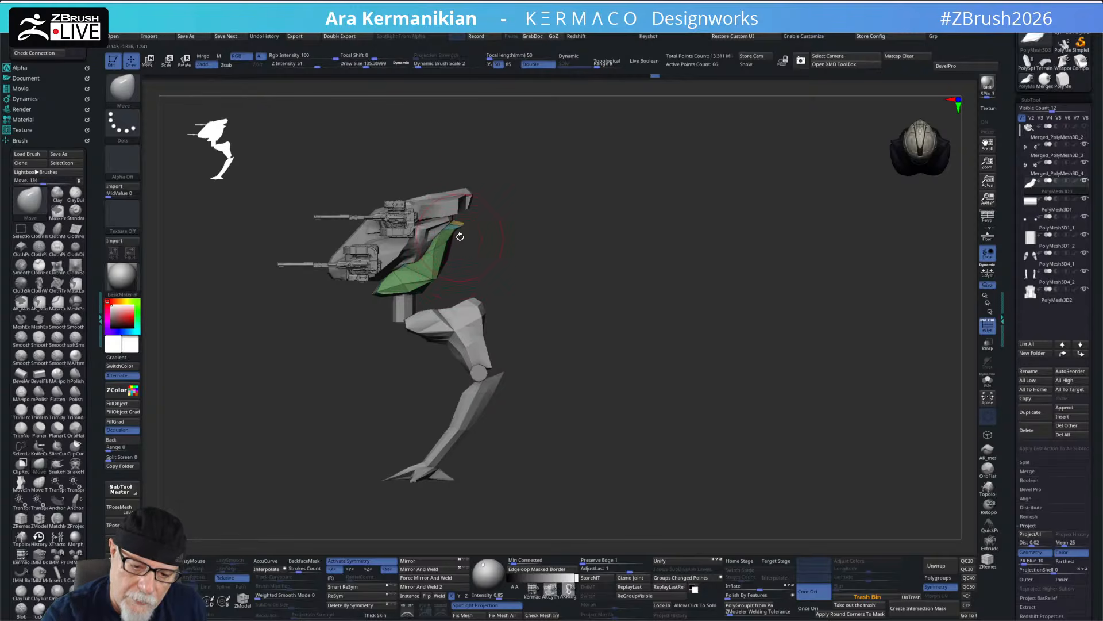
- Reduce the brush size to about 41 and refine the pelvis plate's sides and upper rear edge against the torso
mouse_move(569, 199)
mouse_down()
mouse_move(494, 202)
mouse_move(474, 236)
mouse_up()
key(s)
key(shift)
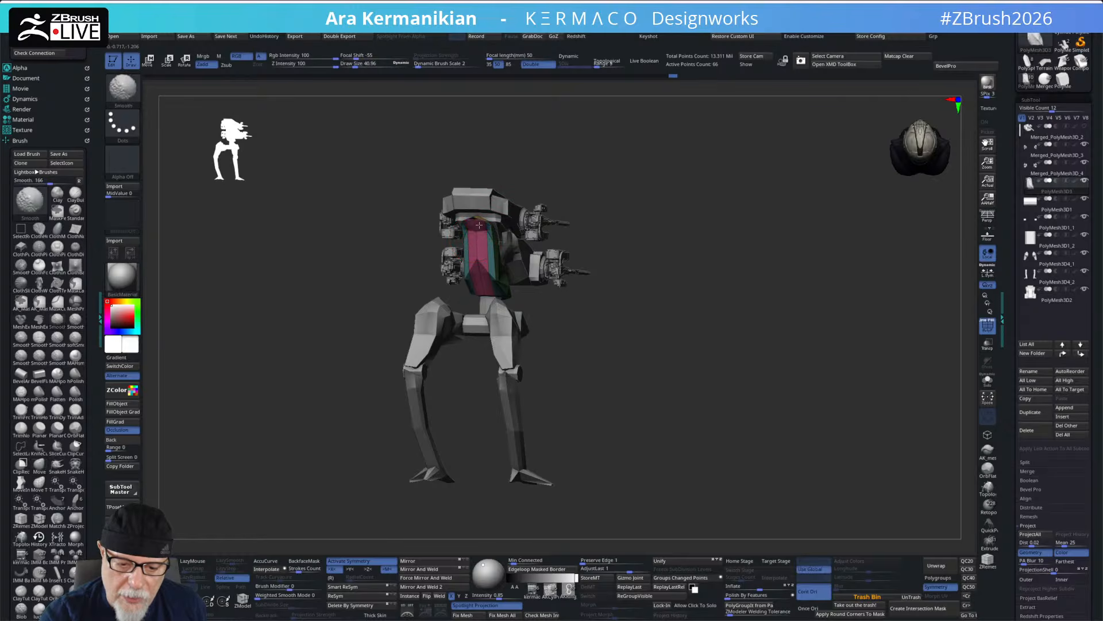
mouse_move(604, 226)
mouse_down()
mouse_move(476, 270)
mouse_move(546, 249)
mouse_move(492, 248)
mouse_up()
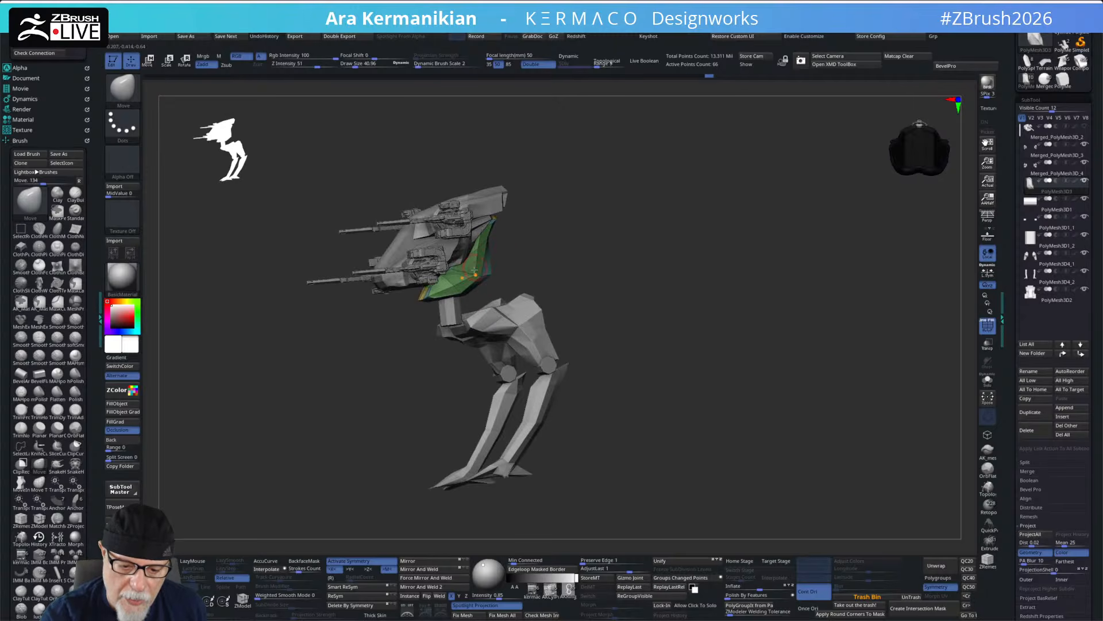
drag(483, 274, 496, 246)
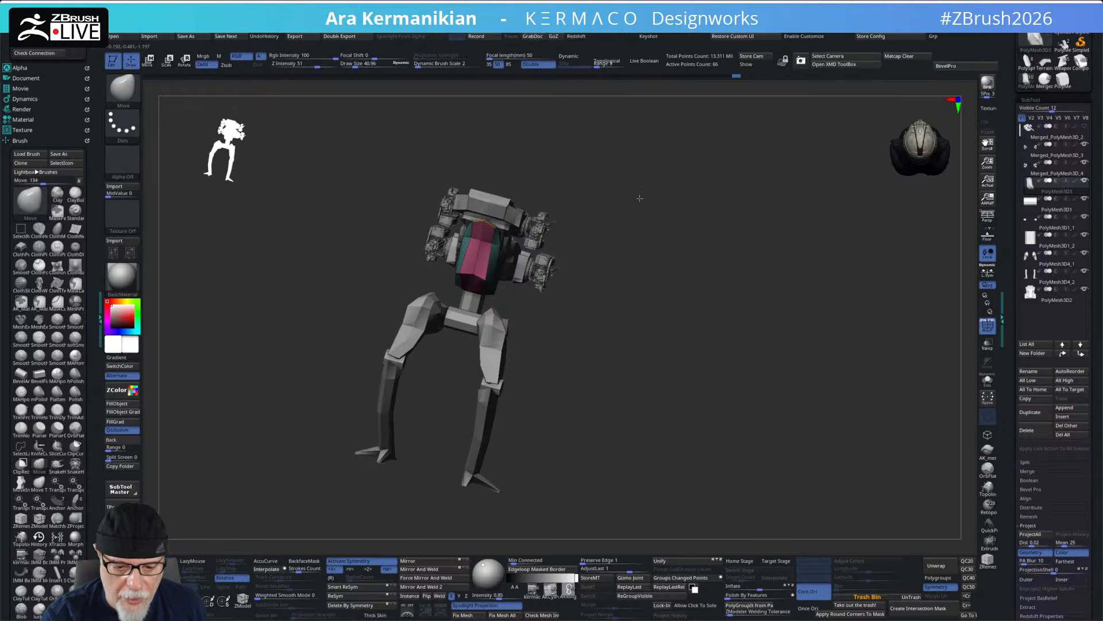
drag(642, 198, 634, 170)
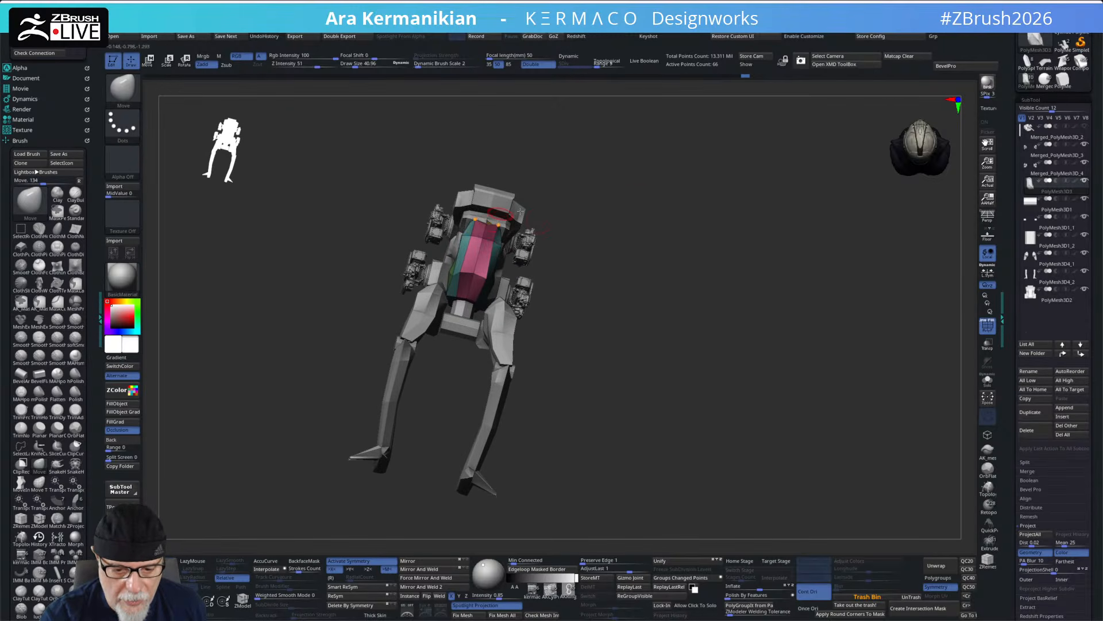
drag(611, 202, 650, 260)
- Set the Move brush size to about 69 and reshape the front and underside of the pelvis plate beneath the torso
mouse_move(309, 237)
ctrl+shift+mouse_down()
mouse_move(714, 219)
mouse_move(718, 247)
ctrl+shift+mouse_up()
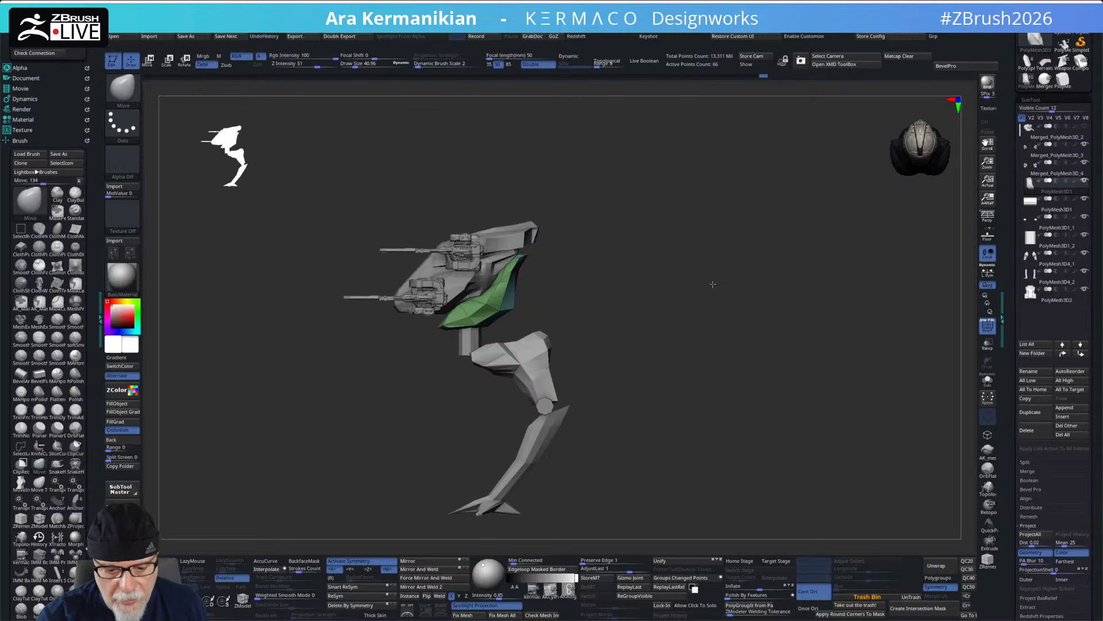
mouse_move(426, 484)
ctrl+shift+mouse_down()
mouse_move(405, 348)
mouse_move(272, 306)
mouse_move(261, 339)
ctrl+shift+mouse_up()
key(s)
drag(435, 334, 440, 334)
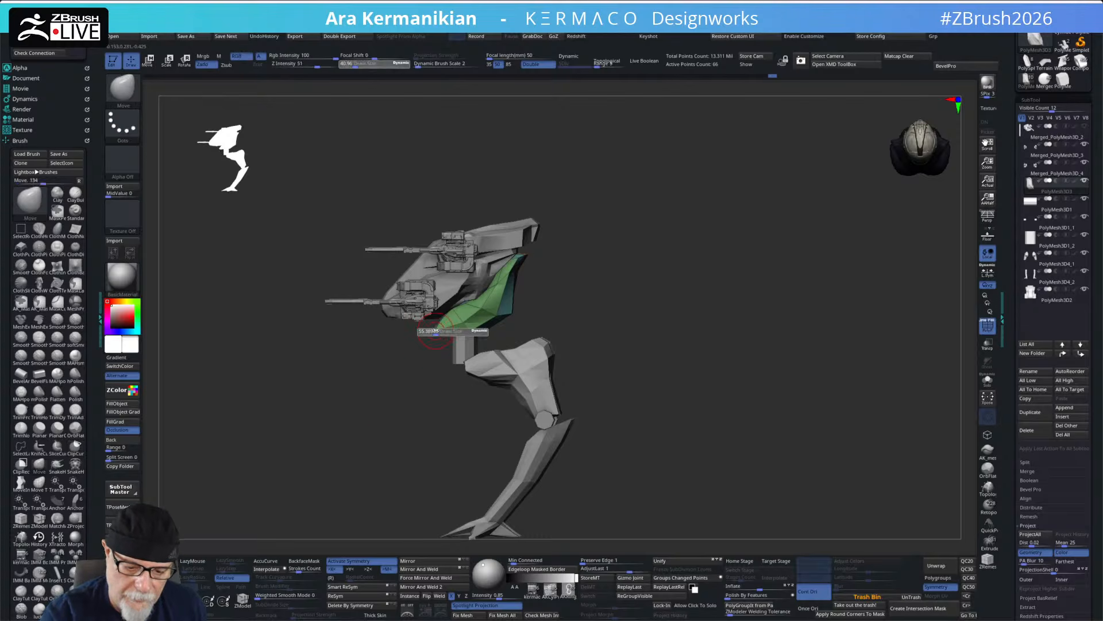
drag(418, 374, 511, 282)
drag(418, 337, 410, 330)
mouse_move(518, 293)
mouse_down()
mouse_move(530, 280)
mouse_move(412, 333)
mouse_up()
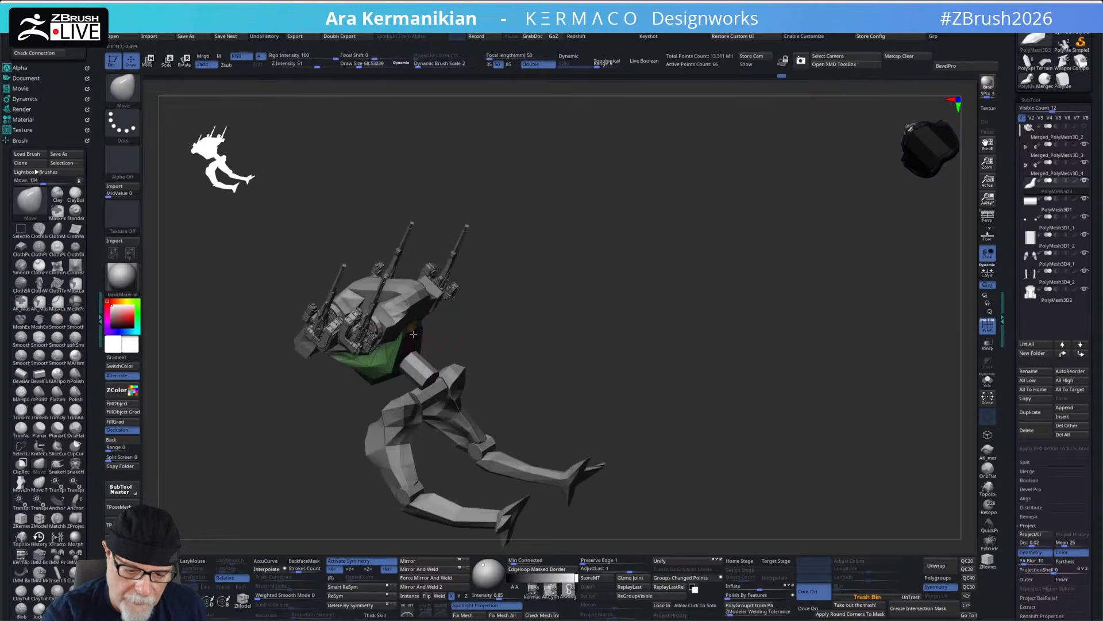
drag(469, 313, 427, 324)
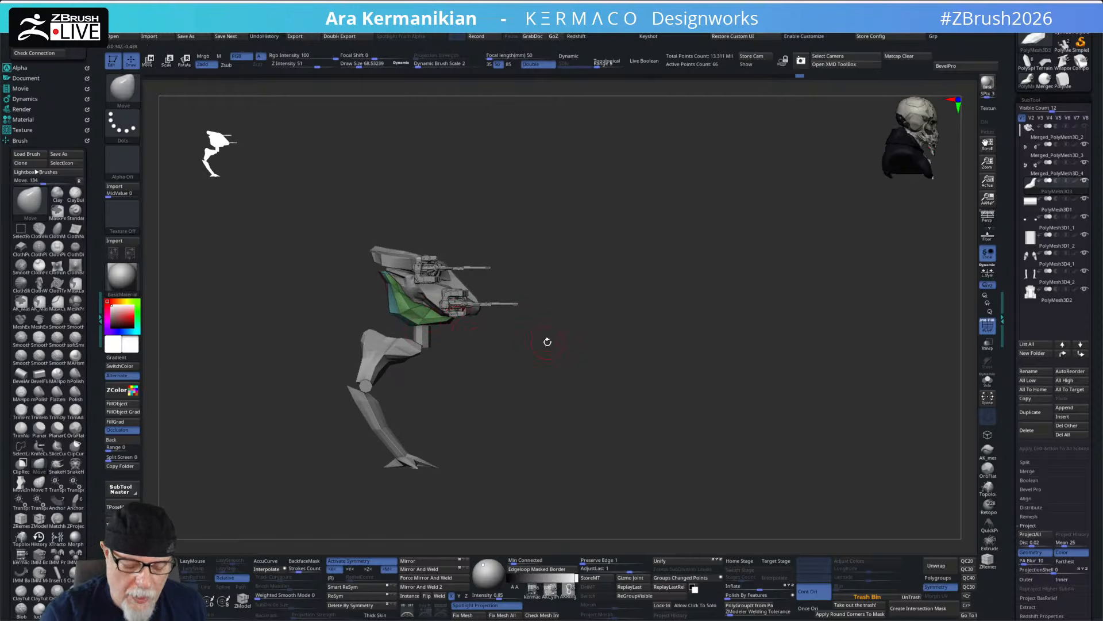
- Duplicate the pelvis plate, then move the copy down below the original and rotate it to face the opposite way
click(1037, 414)
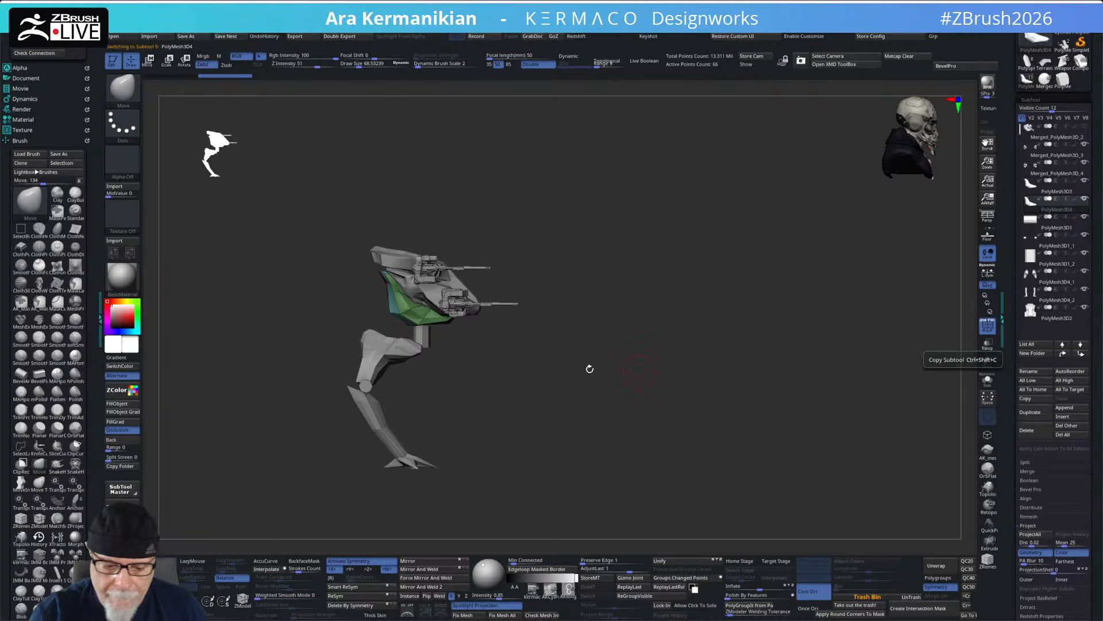
key(w)
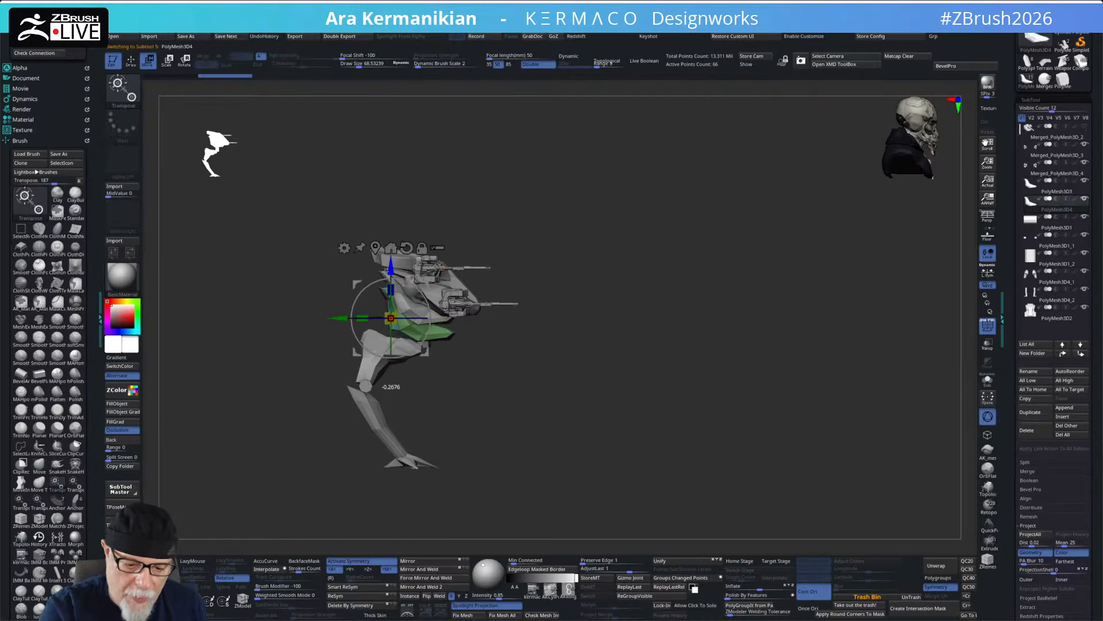
shift+drag(432, 335, 334, 351)
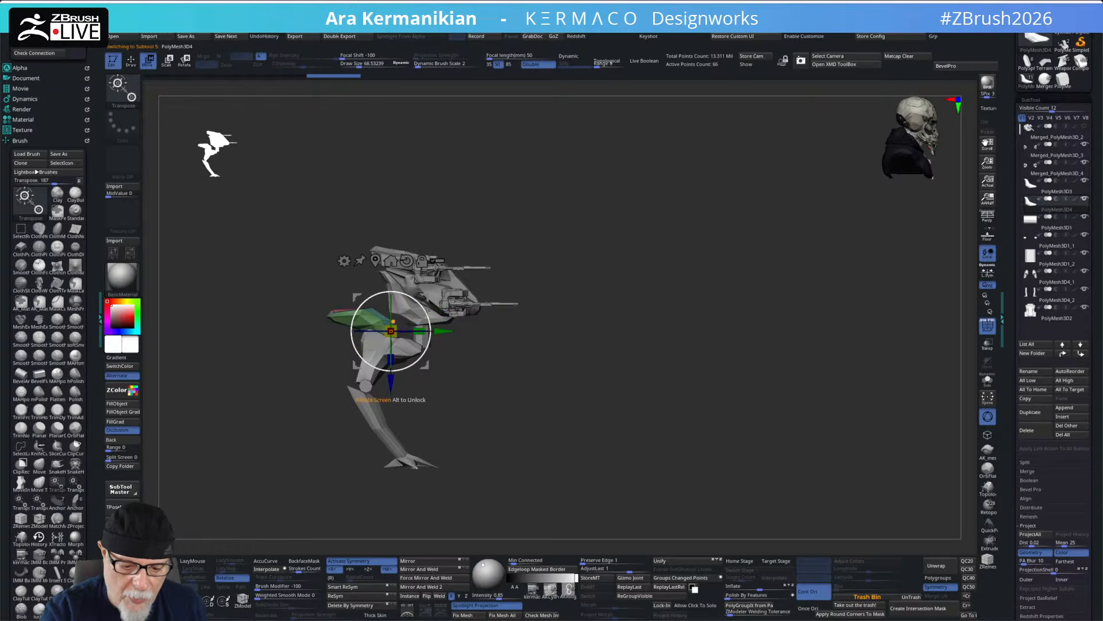
drag(425, 297, 482, 316)
drag(639, 274, 598, 287)
- Bend and shorten the duplicated plate between the thighs with the Move brush, enlarging the brush to about 166
mouse_move(577, 374)
ctrl+shift+mouse_down()
mouse_move(493, 396)
mouse_move(359, 467)
mouse_move(639, 347)
ctrl+shift+mouse_up()
drag(695, 304, 644, 313)
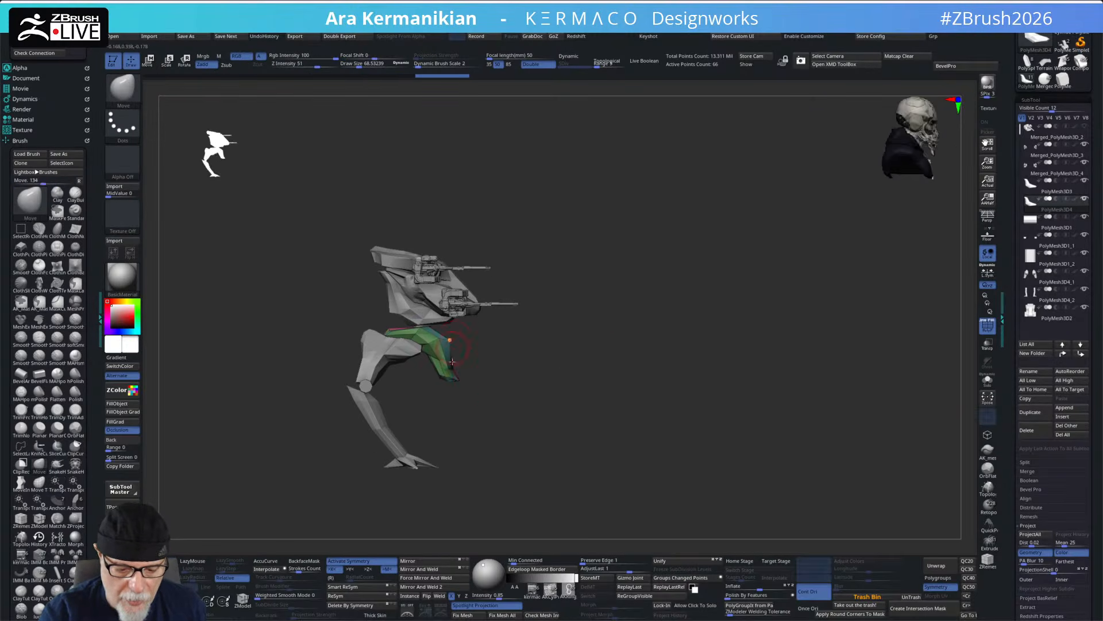
key(s)
drag(470, 387, 472, 394)
key(s)
drag(473, 394, 485, 393)
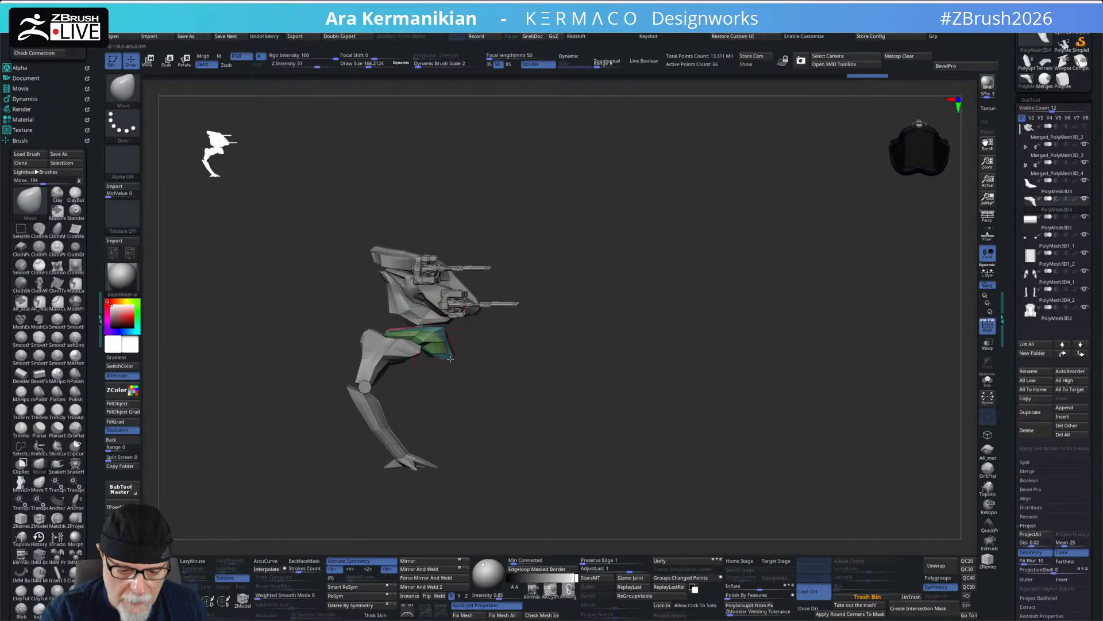
- Smooth the duplicated plate's lower end and shape it into a tapered guard hanging between the thighs
right_drag(428, 370, 629, 280)
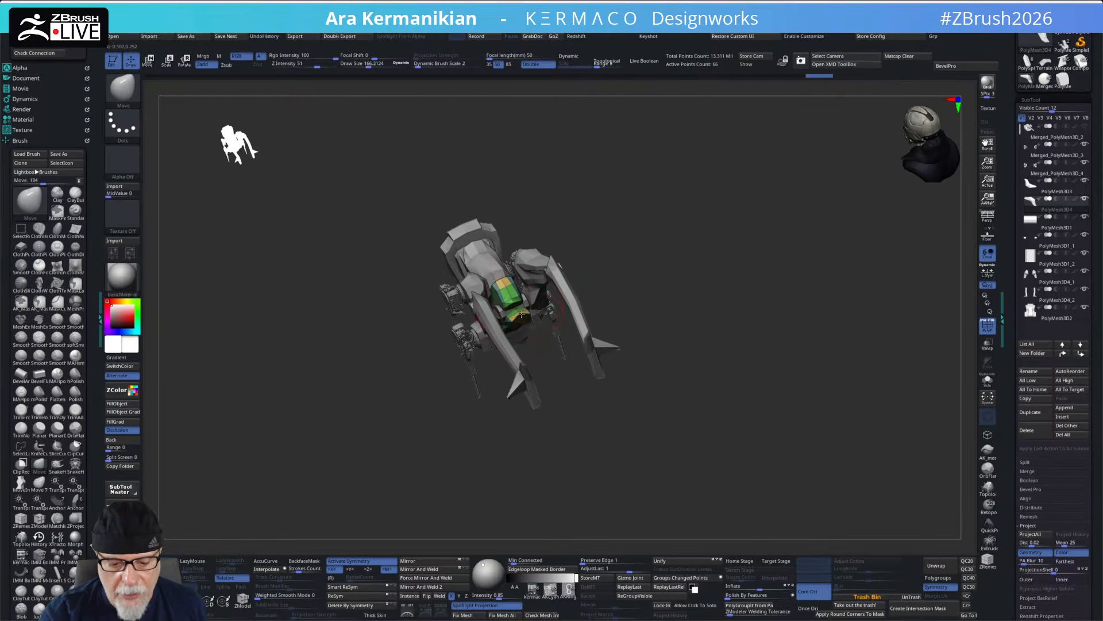
key(shift)
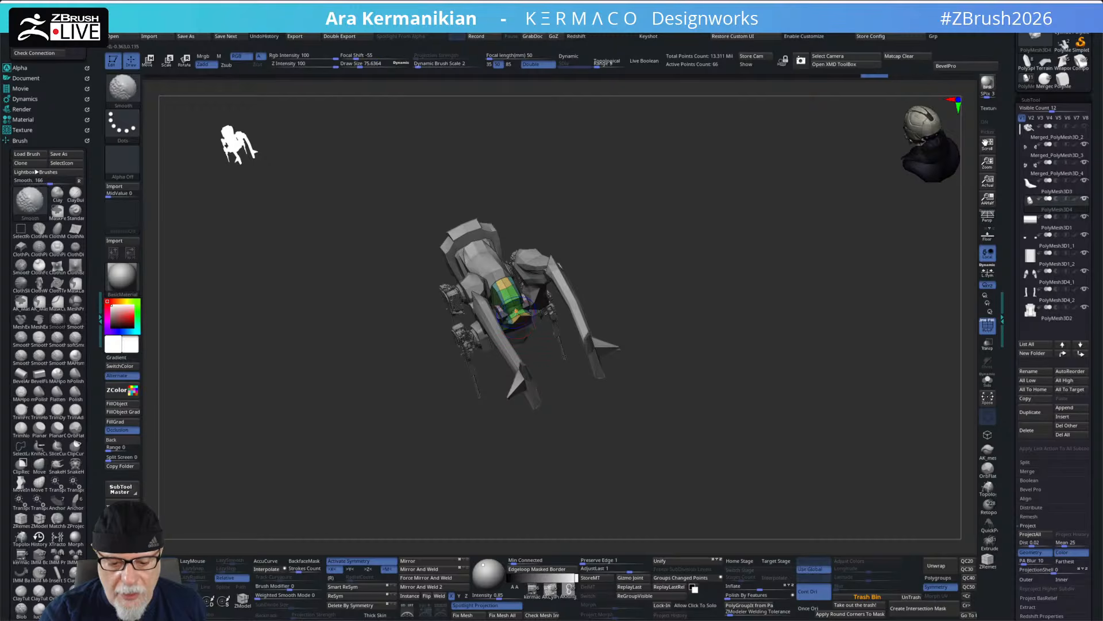
shift+drag(509, 310, 513, 313)
right_drag(621, 269, 502, 318)
right_drag(632, 261, 510, 323)
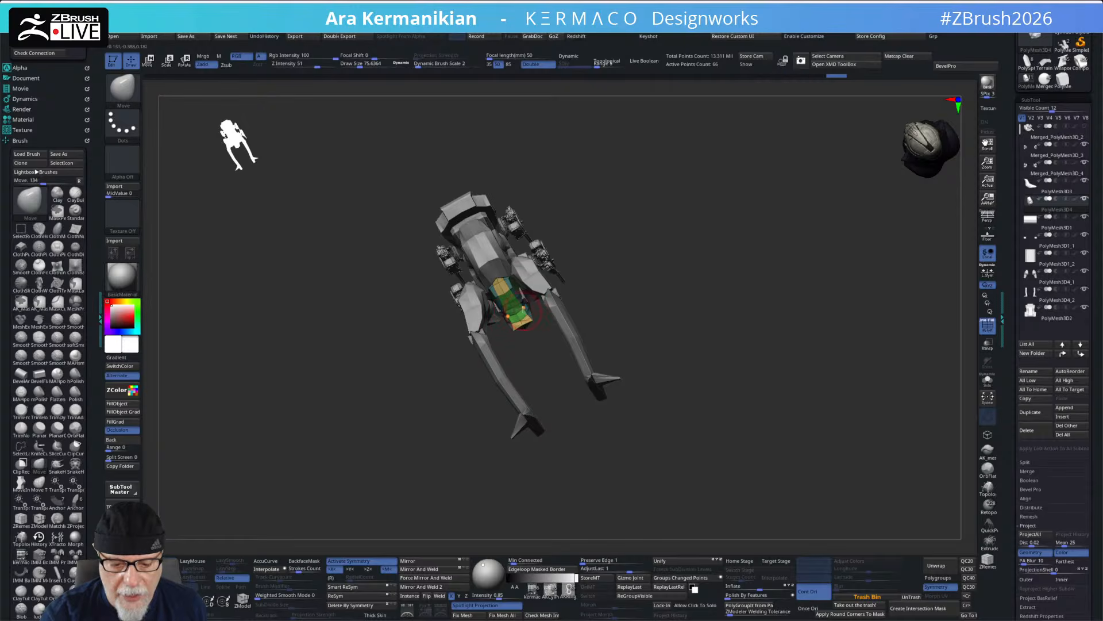
right_drag(521, 300, 578, 328)
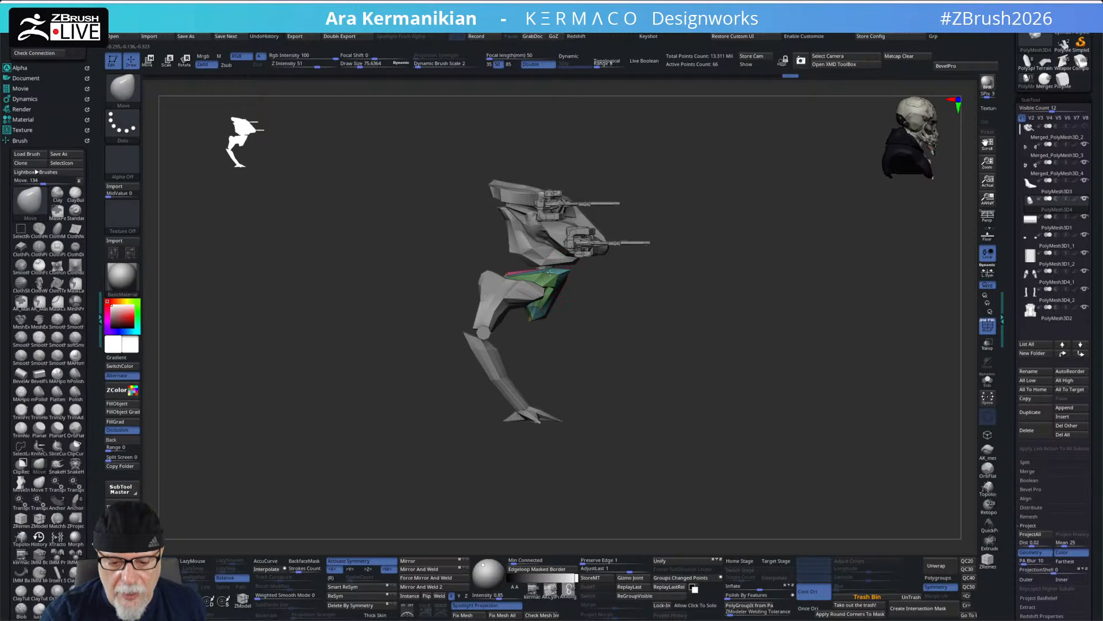
mouse_move(649, 279)
mouse_down()
mouse_move(606, 278)
mouse_move(624, 323)
mouse_move(592, 323)
mouse_up()
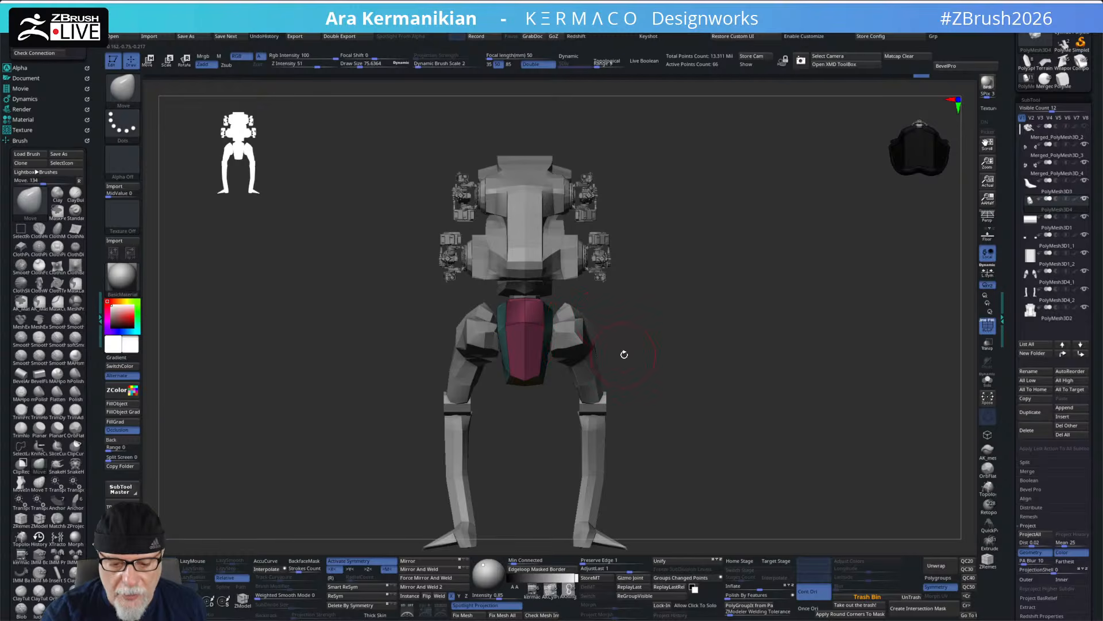
- Flatten the front of the hip guard along a slanted clip line and smooth its side with a brush size of about 15
mouse_move(639, 209)
ctrl+shift+mouse_down()
mouse_move(641, 445)
mouse_move(559, 456)
ctrl+shift+mouse_up()
drag(656, 381, 673, 334)
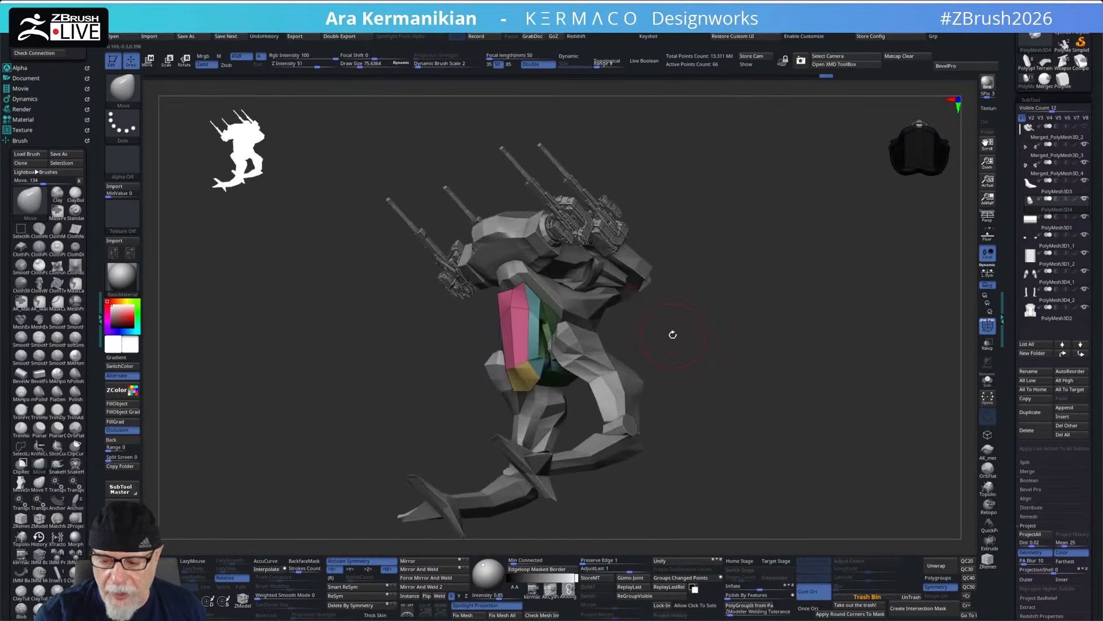
click(988, 386)
key(s)
click(531, 347)
key(shift)
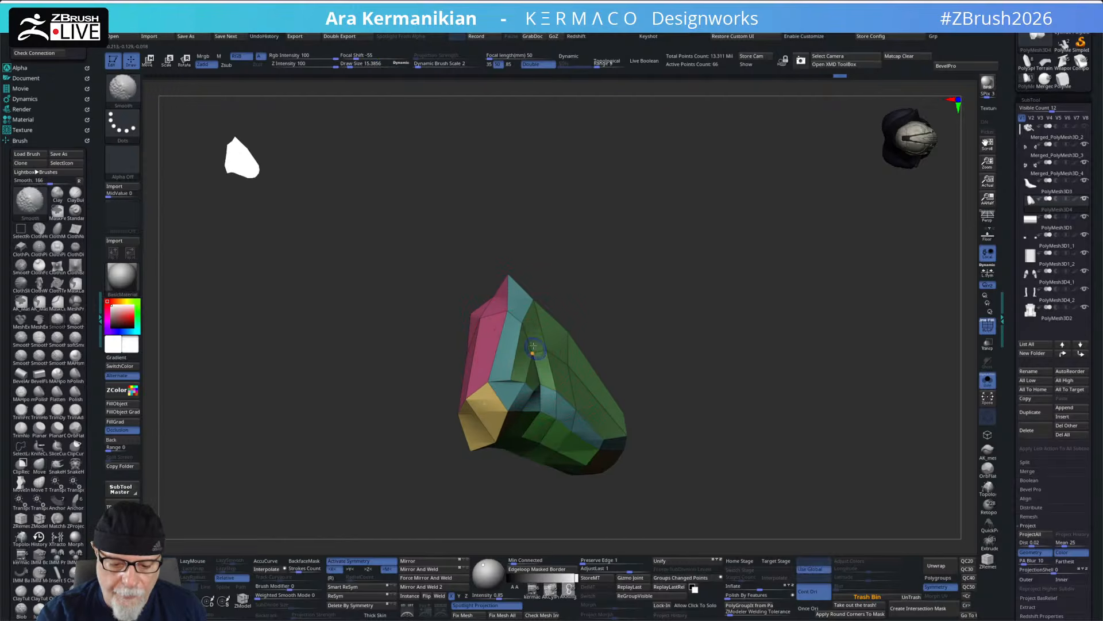
mouse_move(601, 316)
mouse_down()
mouse_move(650, 347)
mouse_move(620, 318)
mouse_move(680, 288)
mouse_move(770, 275)
mouse_move(736, 274)
mouse_up()
click(987, 380)
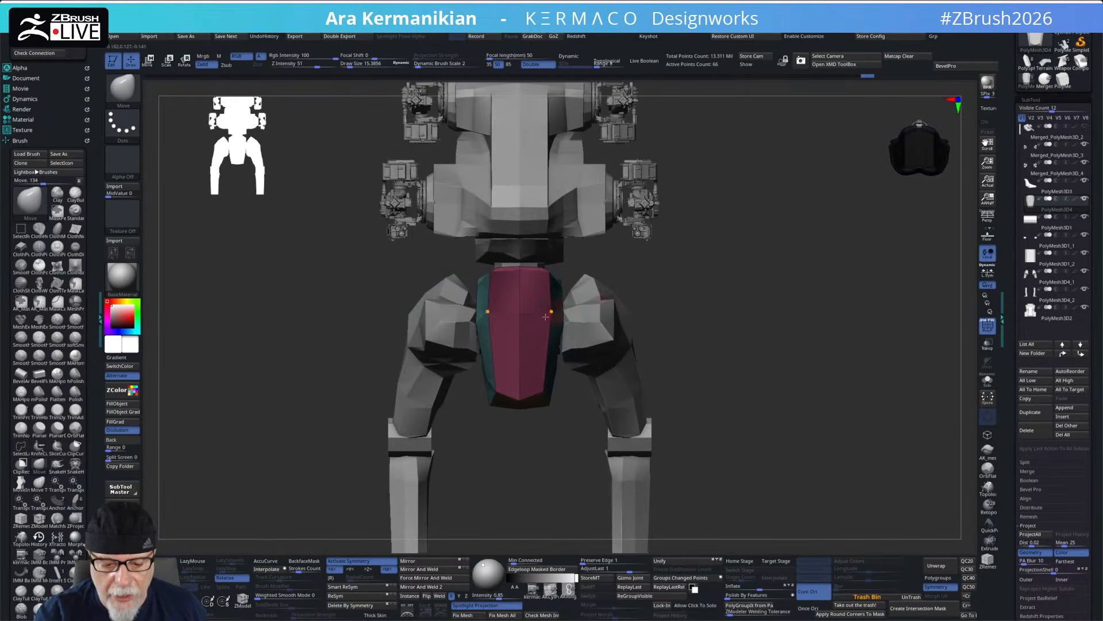
- Taper the guard's lower end with the Move brush at about size 52 and flatten its upper edge with a straight clip line
drag(554, 332, 556, 333)
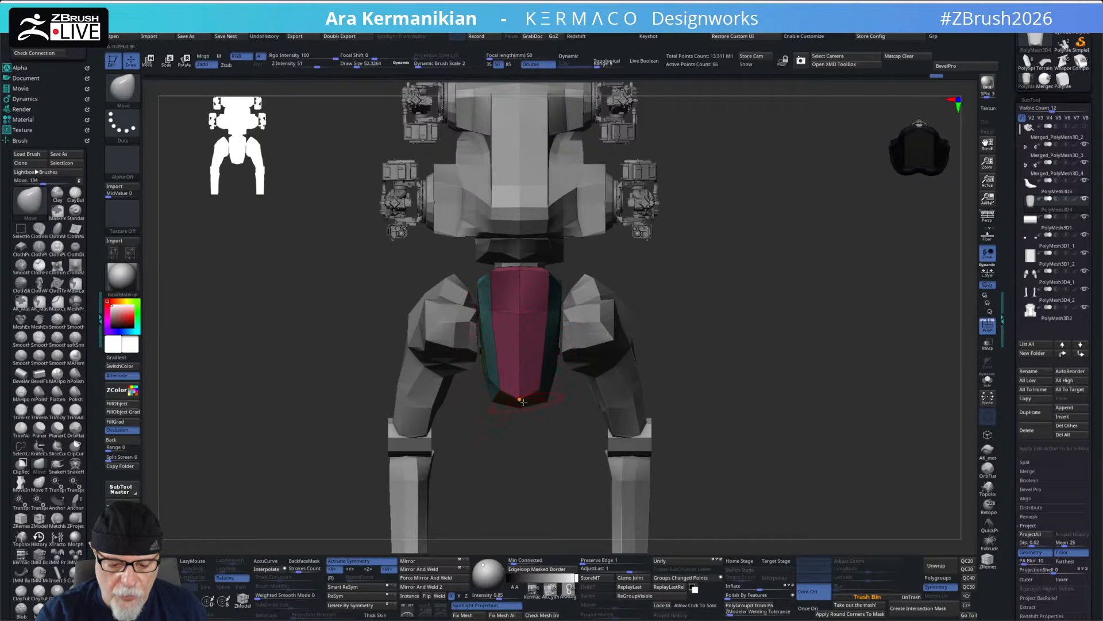
alt+drag(776, 377, 828, 362)
mouse_move(900, 369)
ctrl+shift+mouse_down()
mouse_move(526, 370)
mouse_move(364, 360)
mouse_move(344, 343)
ctrl+shift+mouse_up()
mouse_move(821, 362)
mouse_down()
mouse_move(820, 350)
mouse_move(797, 356)
mouse_move(737, 293)
mouse_move(697, 299)
mouse_move(720, 310)
mouse_move(742, 255)
mouse_move(783, 225)
mouse_move(764, 260)
mouse_move(787, 253)
mouse_move(803, 244)
mouse_move(749, 236)
mouse_move(785, 285)
mouse_move(694, 342)
mouse_move(687, 289)
mouse_move(599, 340)
mouse_up()
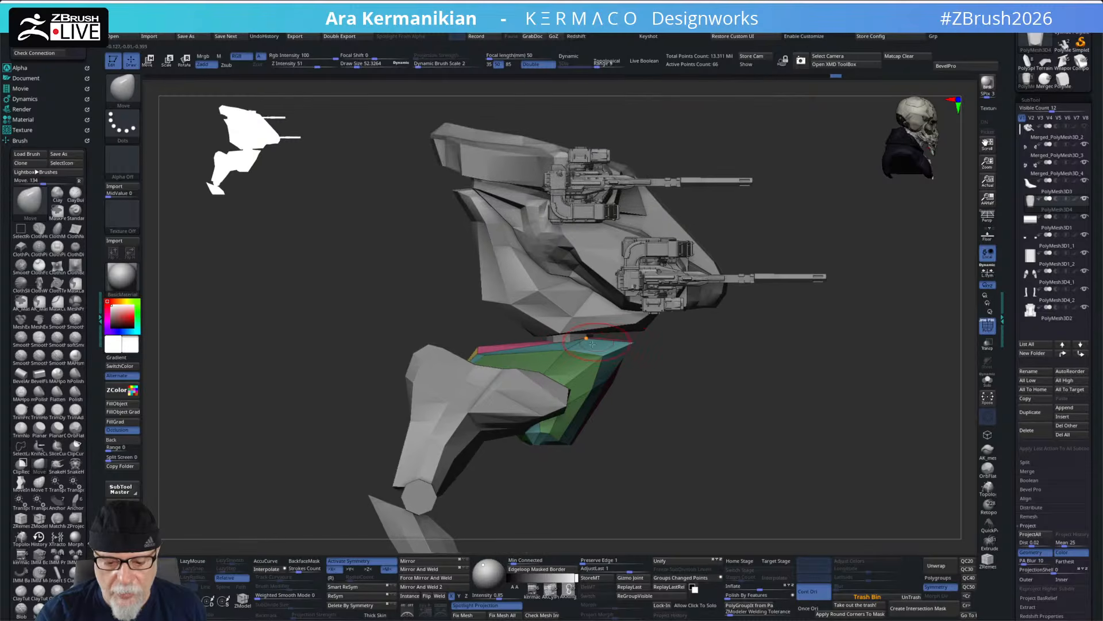
click(563, 357)
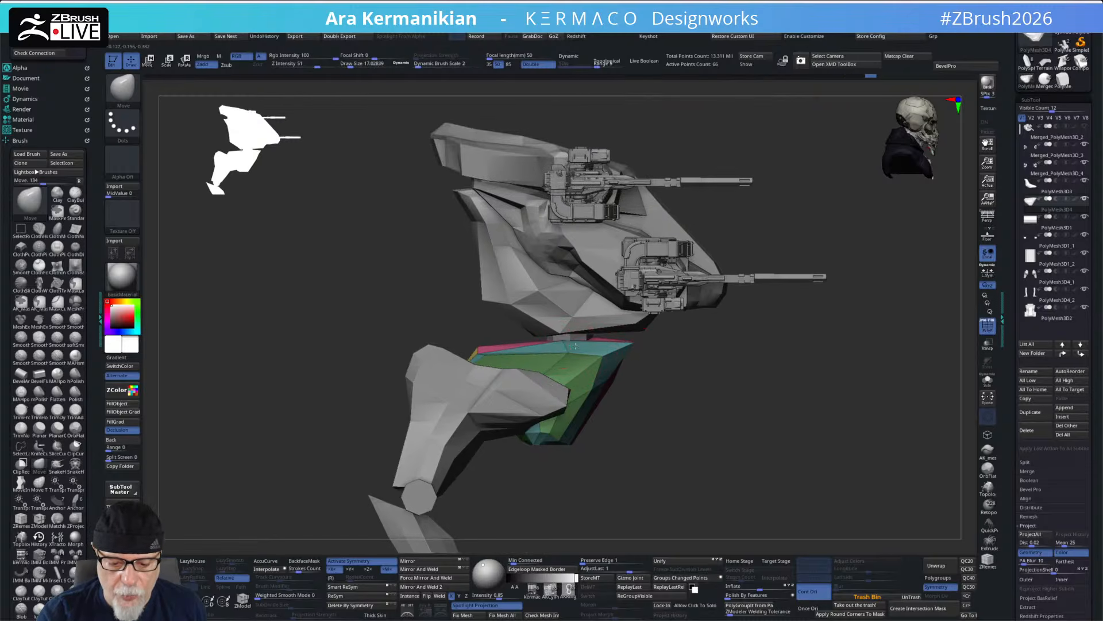
- Insert edge loops across the guard's side band and front face with the ZModeler brush
mouse_move(585, 341)
mouse_down()
mouse_move(660, 387)
mouse_move(708, 275)
mouse_move(635, 361)
mouse_up()
key(b)
key(z)
key(m)
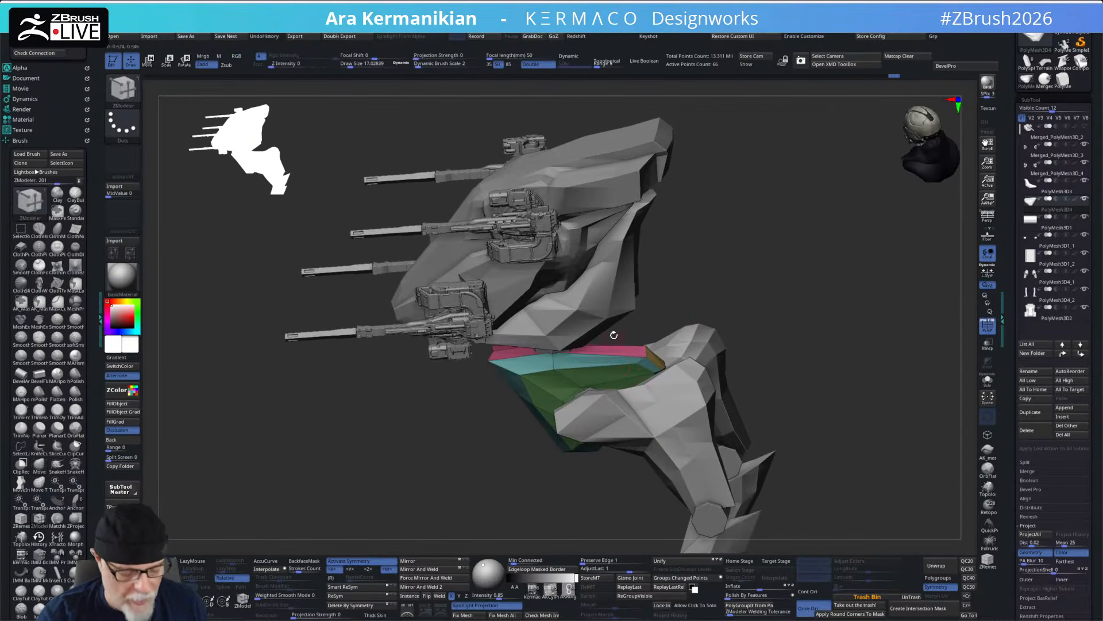
click(602, 366)
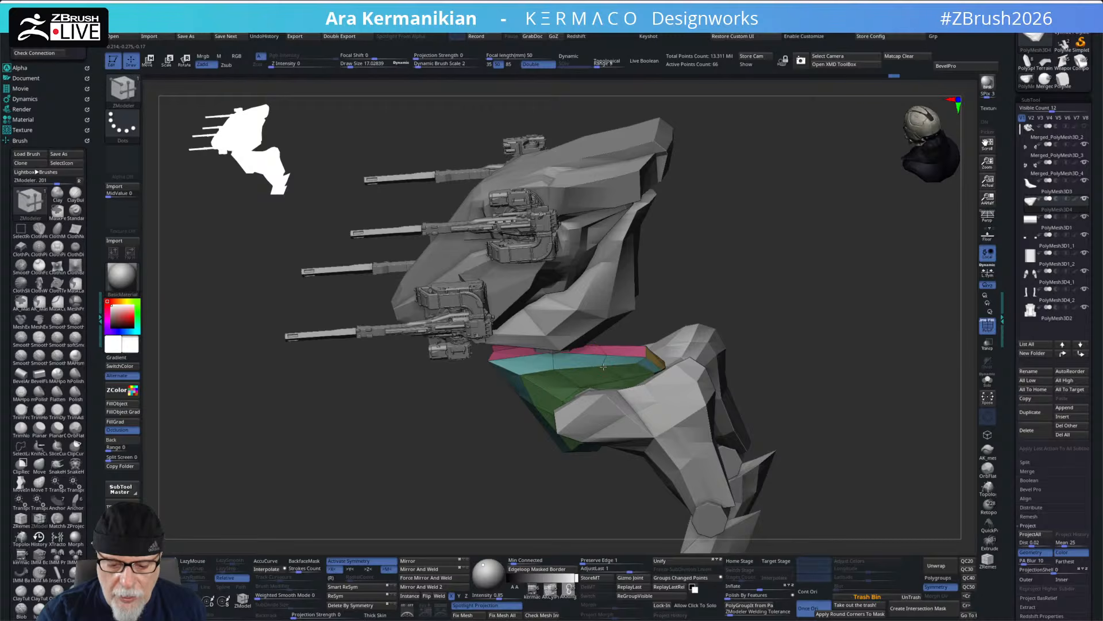
drag(732, 285, 662, 332)
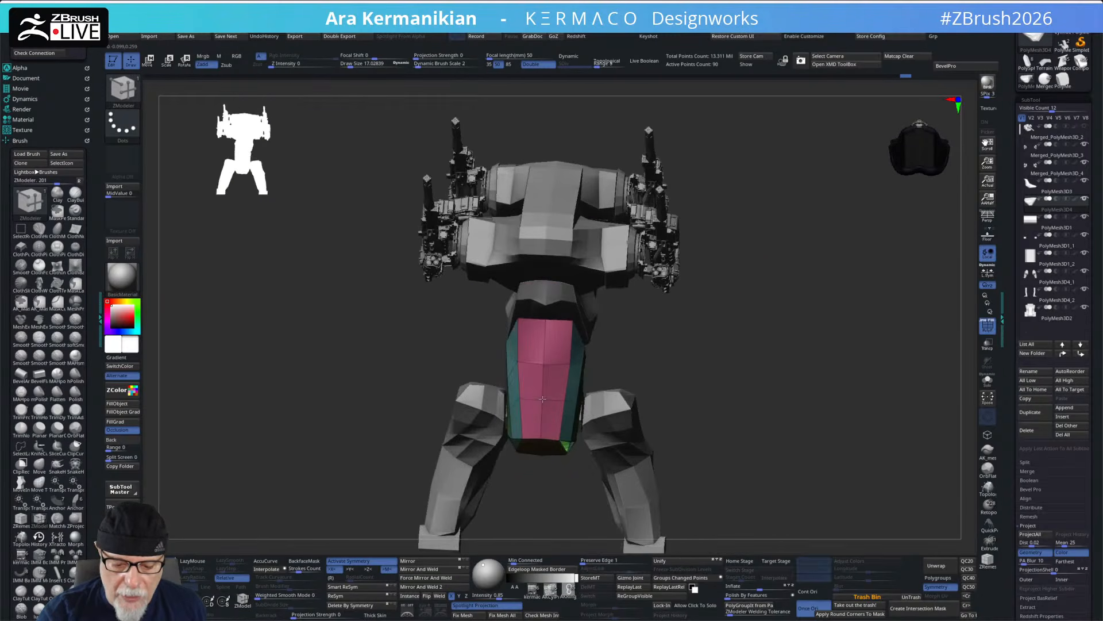
click(546, 339)
mouse_move(632, 315)
mouse_down()
mouse_move(742, 278)
mouse_move(804, 276)
mouse_up()
drag(574, 374, 628, 349)
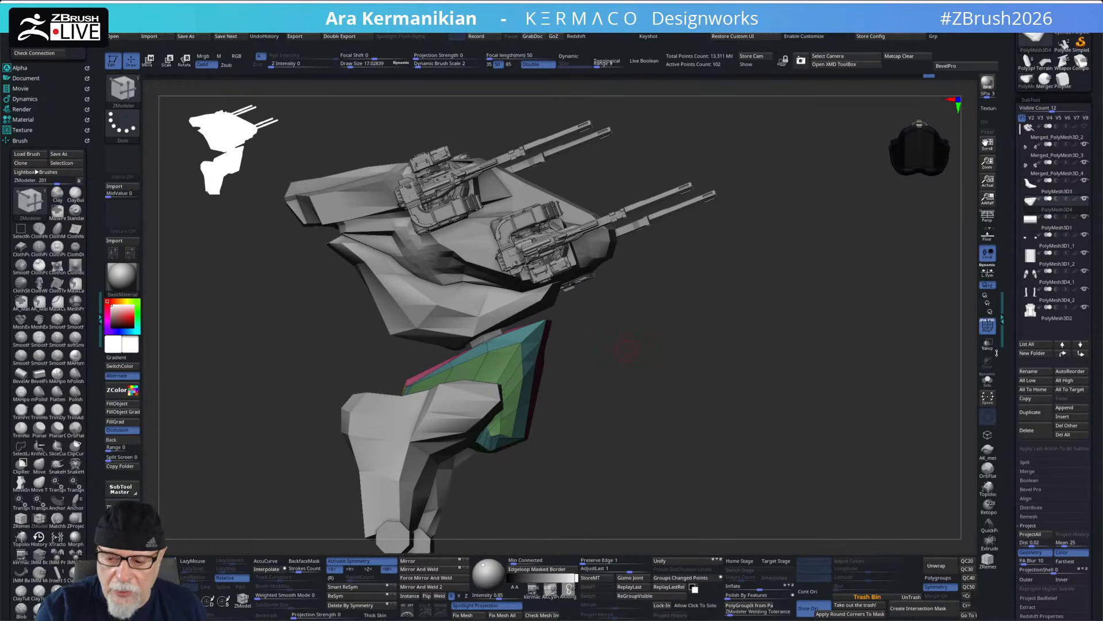
- Isolate the hip guard and insert additional edge loops through its large side faces
click(987, 387)
drag(633, 409, 667, 394)
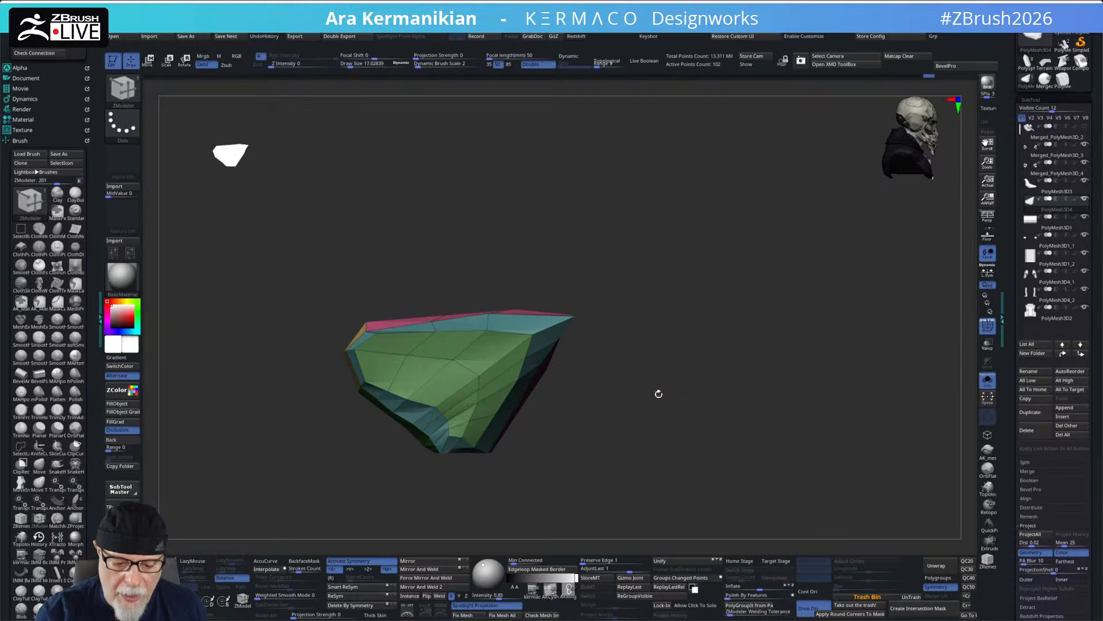
click(426, 381)
click(470, 345)
- Reposition the centre points at the wide end of the guard's upper face with ZModeler, then show the whole mech again
drag(770, 326, 660, 405)
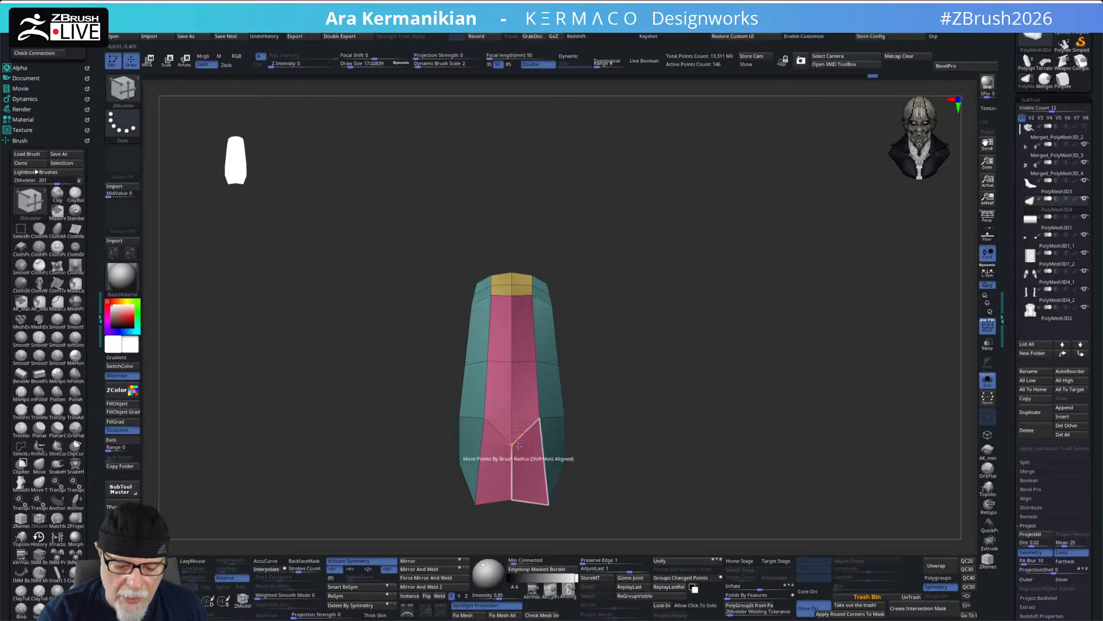
alt+drag(625, 412, 618, 343)
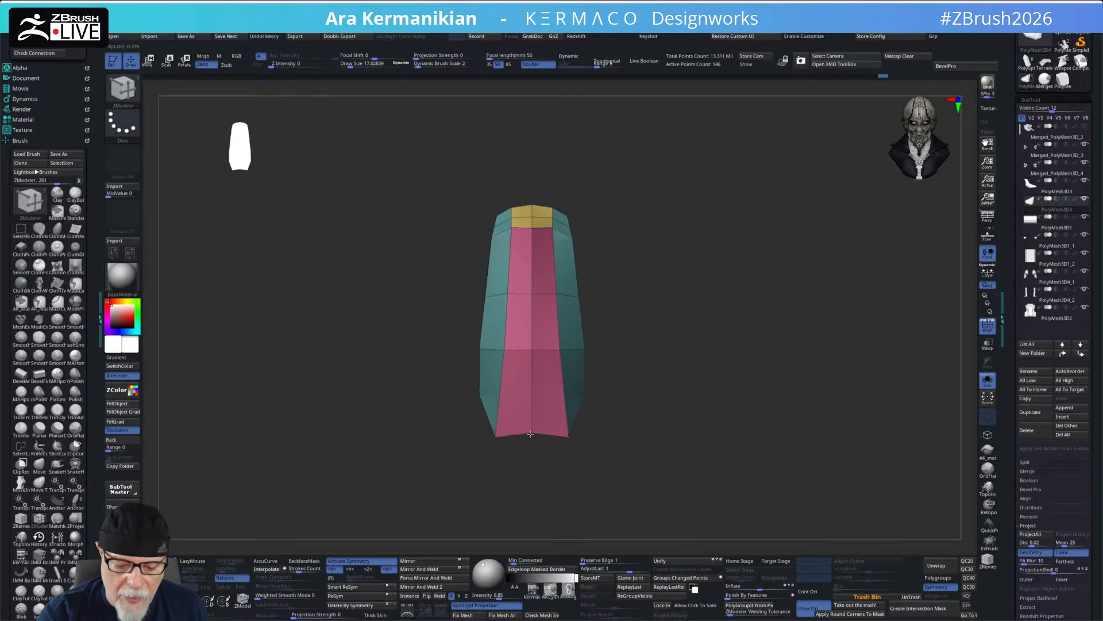
drag(948, 331, 586, 397)
click(988, 381)
drag(791, 416, 610, 357)
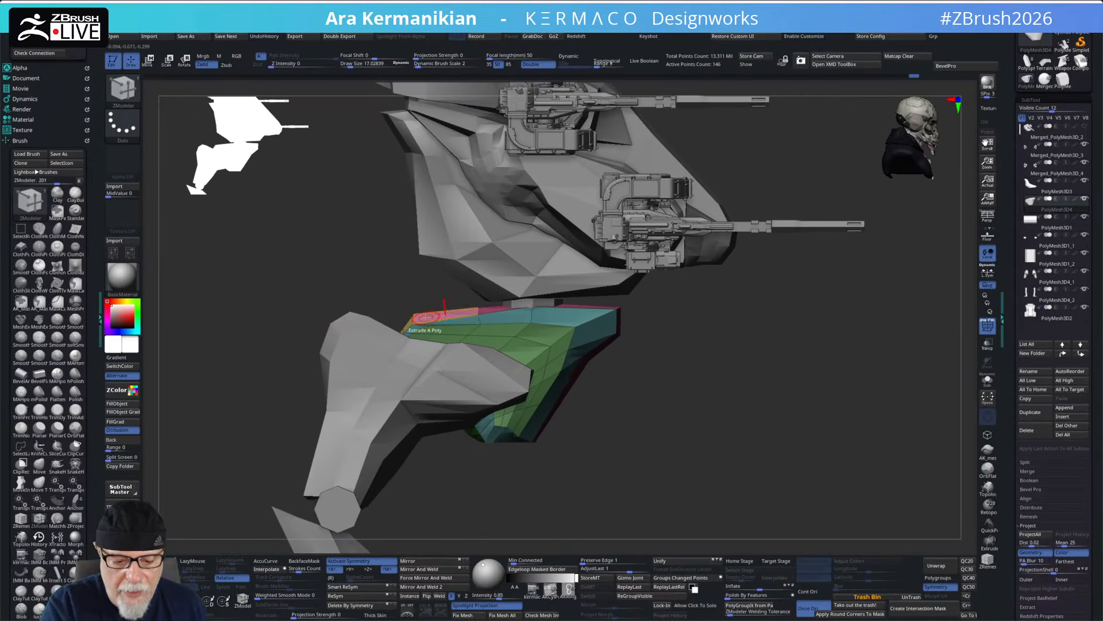
- Clip the guard's upper surface flat along a nearly horizontal line and move the guard up slightly toward the torso
mouse_move(256, 296)
ctrl+shift+mouse_down()
mouse_move(612, 300)
mouse_move(720, 336)
mouse_move(741, 290)
mouse_move(758, 288)
mouse_move(772, 315)
ctrl+shift+mouse_up()
key(w)
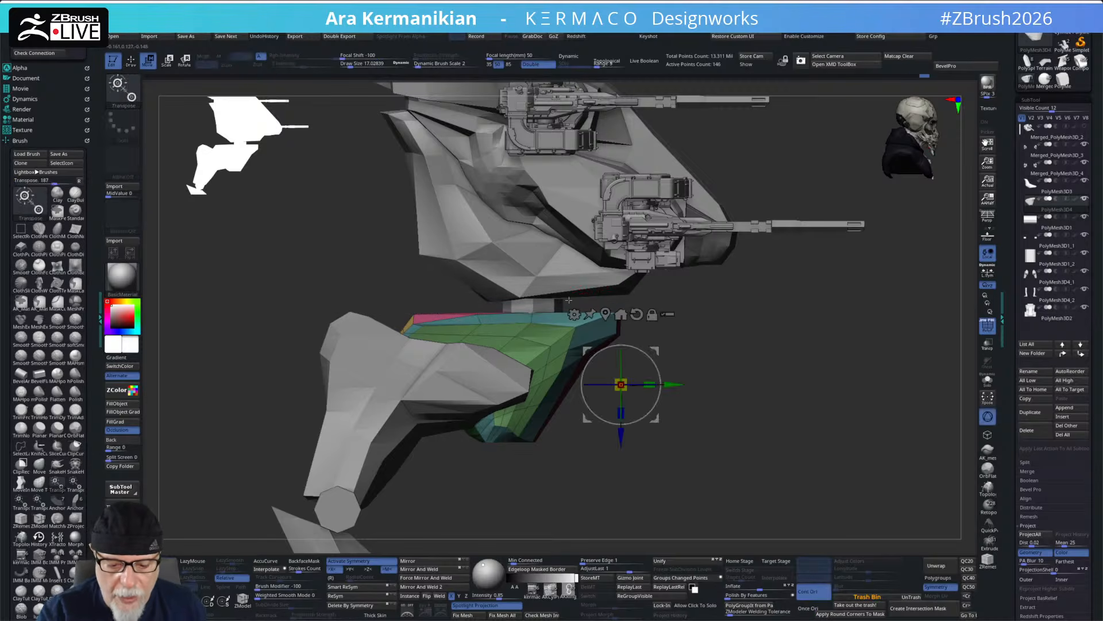
drag(625, 435, 624, 420)
mouse_move(745, 378)
mouse_down()
mouse_move(800, 350)
mouse_move(807, 334)
mouse_move(803, 271)
mouse_move(754, 268)
mouse_move(795, 258)
mouse_move(665, 281)
mouse_up()
key(q)
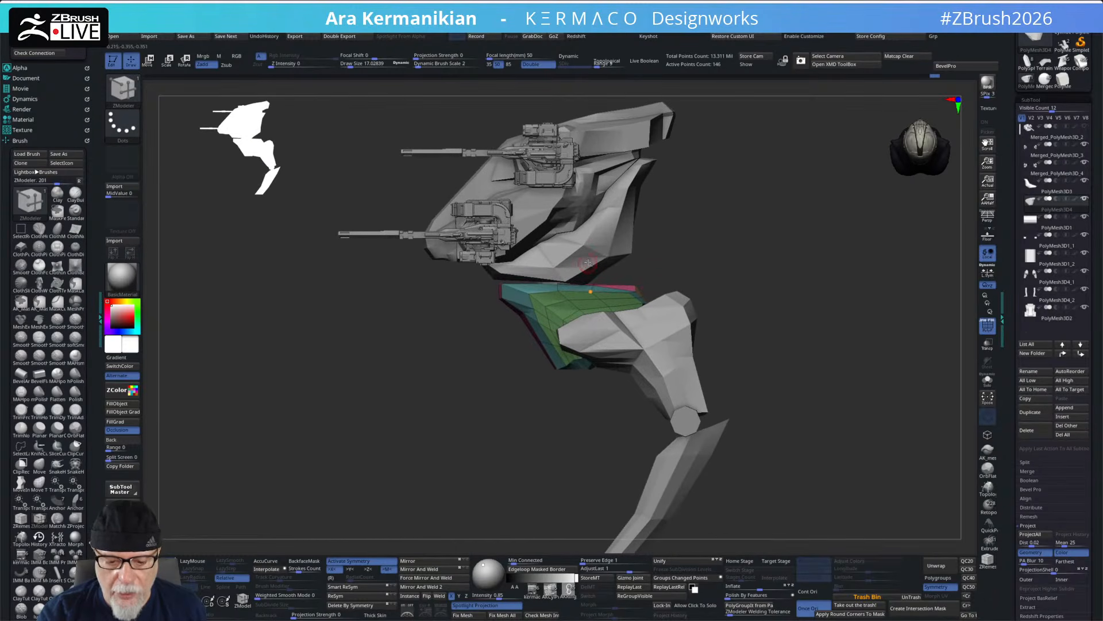
- Select the plate under the torso and clip its underside along a slightly slanted line
alt+click(605, 261)
mouse_move(813, 315)
ctrl+shift+mouse_down()
mouse_move(369, 318)
mouse_move(347, 278)
ctrl+shift+mouse_up()
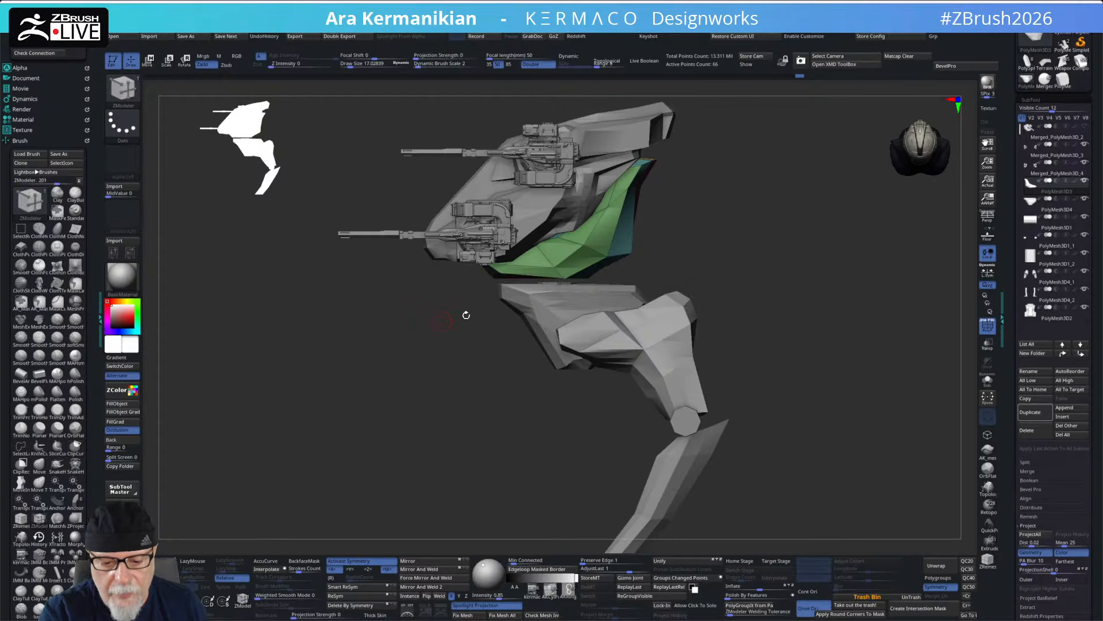
- Select the small connector block between the torso and the hip guard and move it up into the gap
drag(759, 268, 521, 505)
alt+click(563, 284)
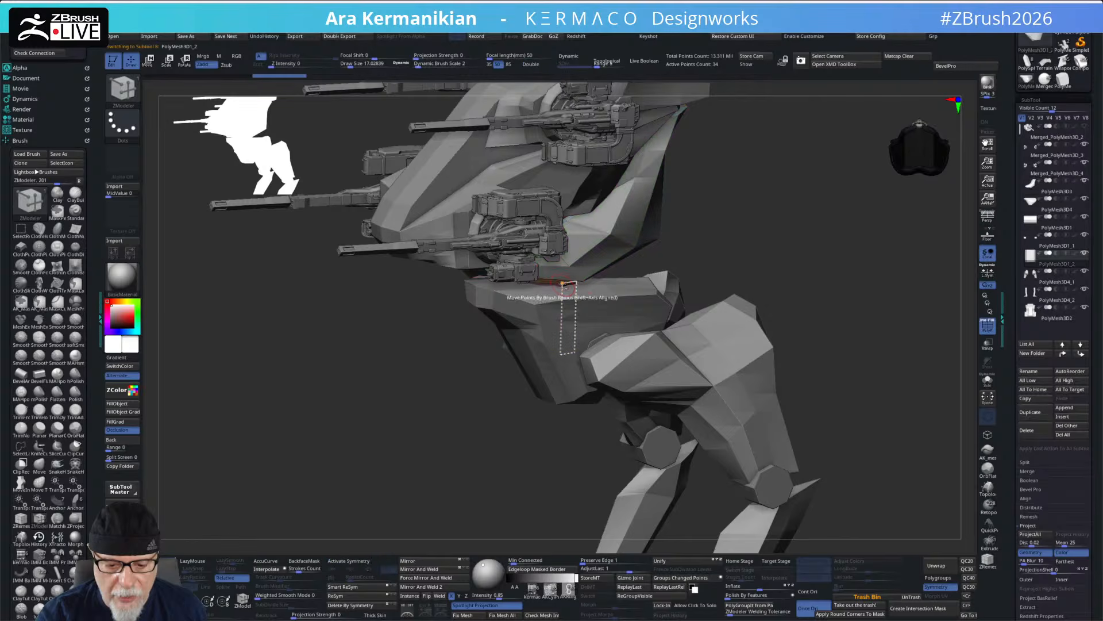
key(w)
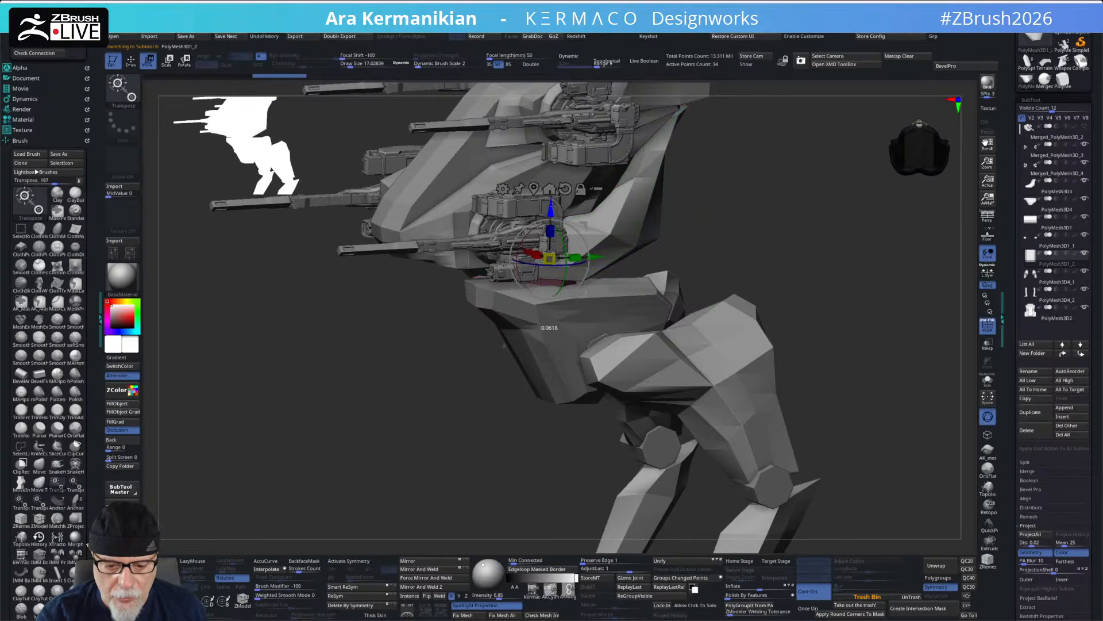
key(q)
- Select the thighs, set the Move brush size to 28.75, and reshape their upper ends beside the hip guard
key(f)
drag(740, 205, 722, 226)
drag(680, 269, 696, 308)
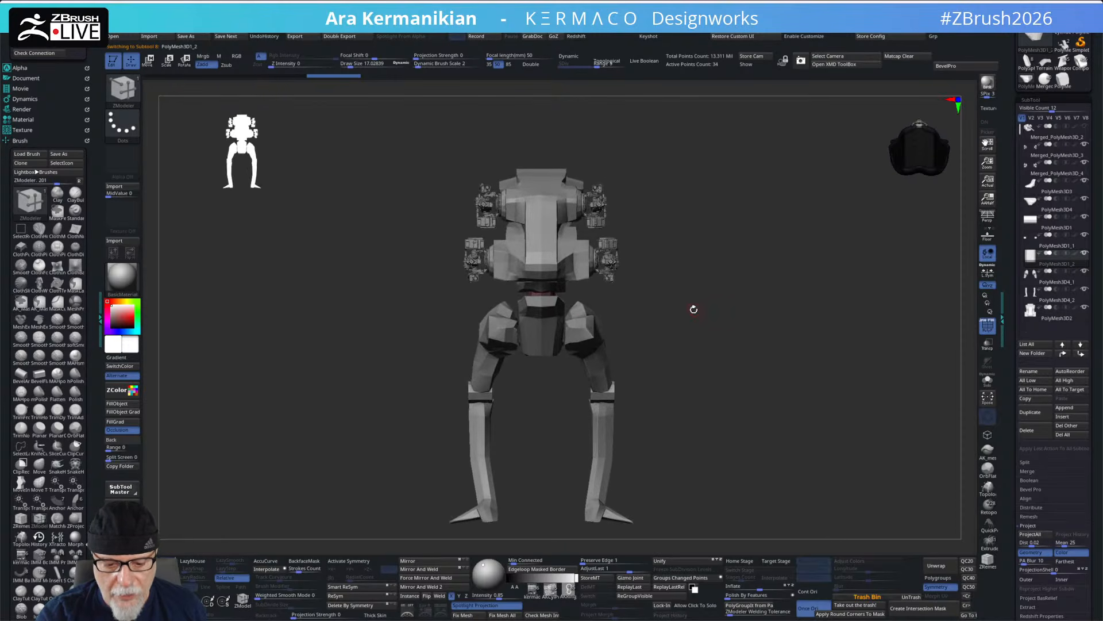
drag(603, 314, 644, 313)
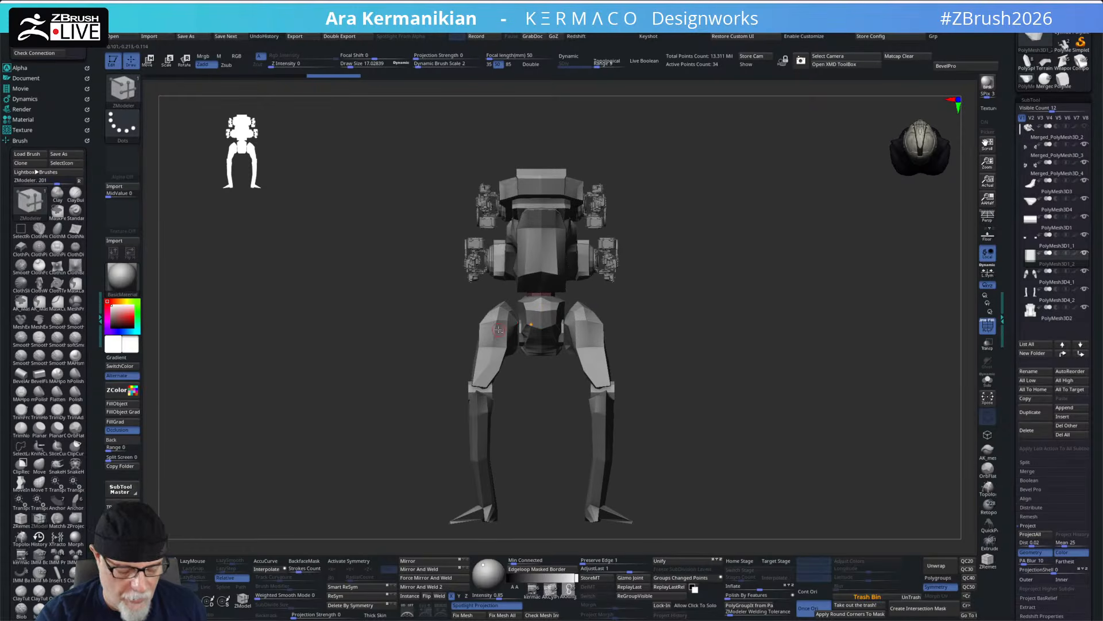
alt+click(499, 329)
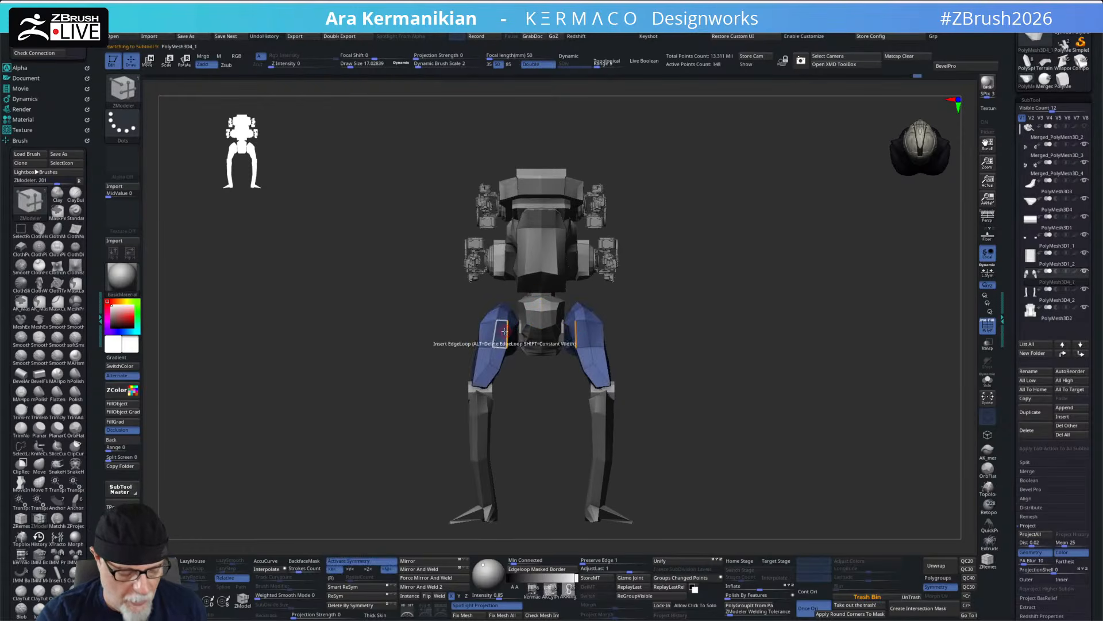
text(bmvs)
text(28.75)
key(Return)
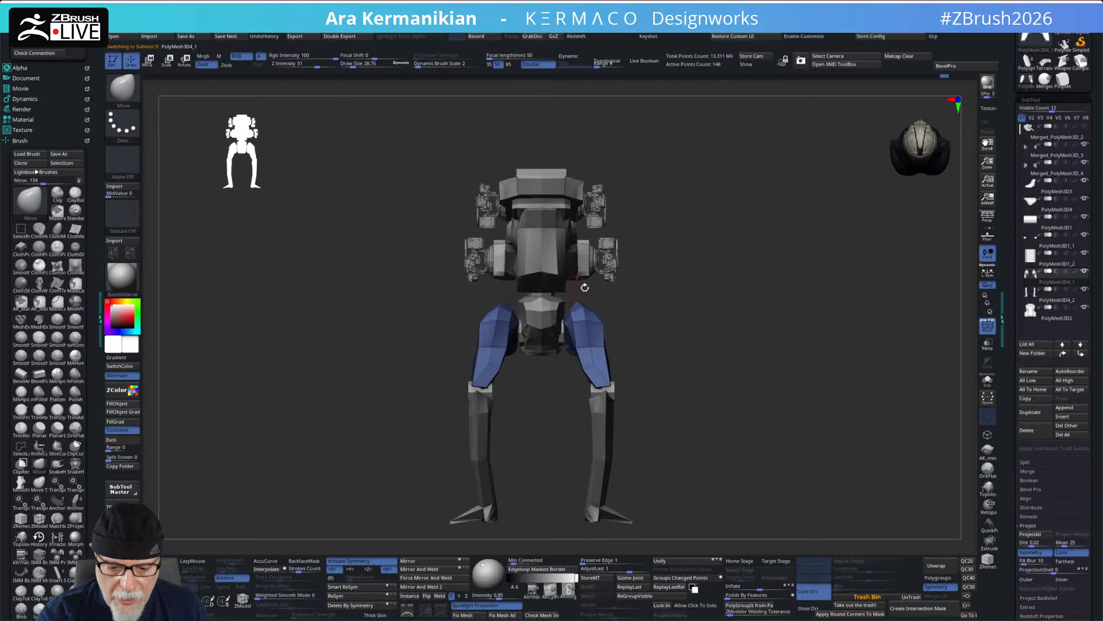
drag(654, 293, 460, 298)
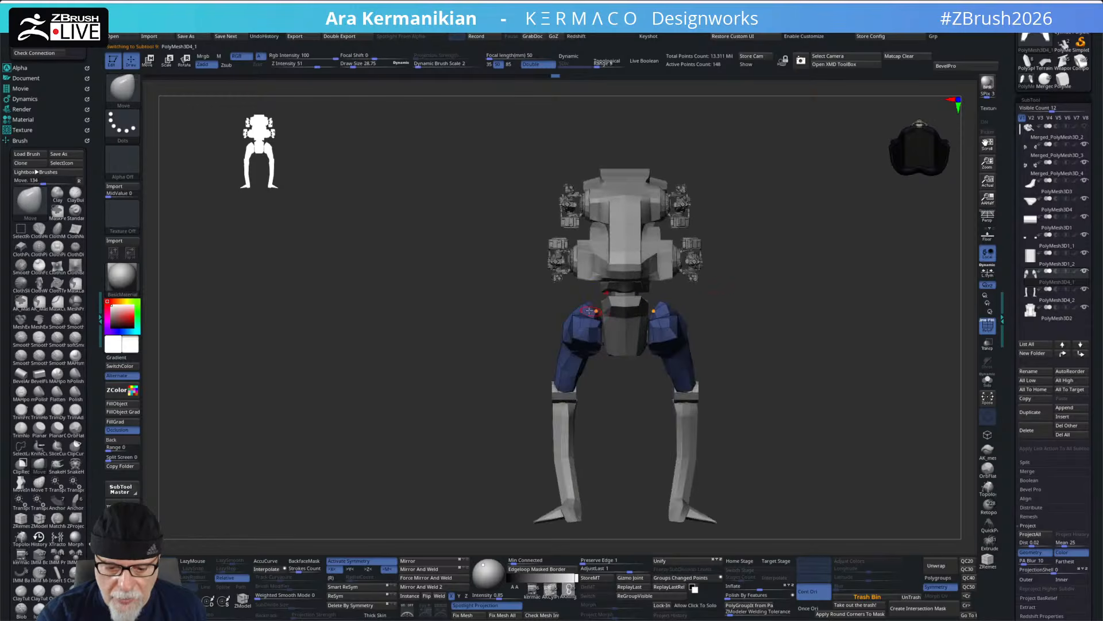
drag(723, 299, 646, 315)
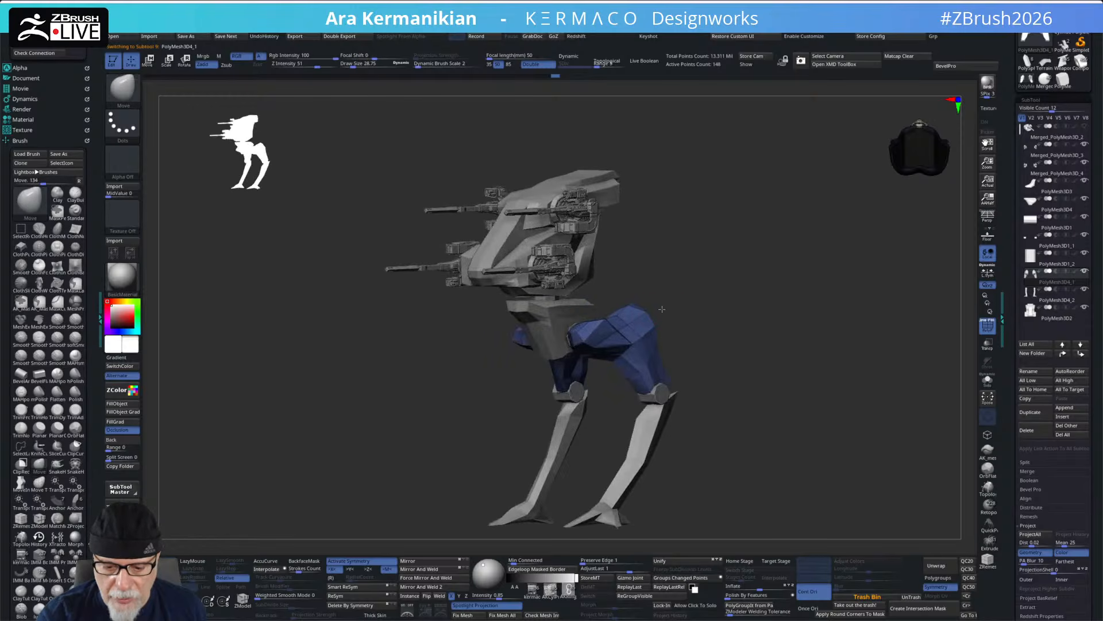
drag(718, 289, 629, 328)
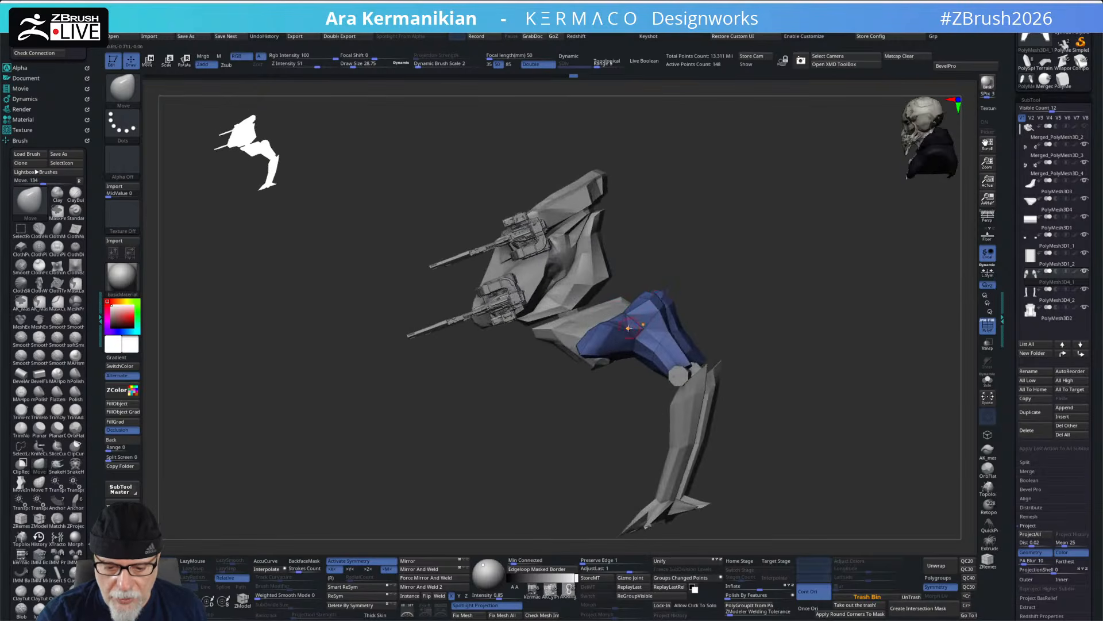
- Reshape the rear upper corners and outer sides of both thighs symmetrically with the Move brush
mouse_move(710, 269)
mouse_down()
mouse_move(730, 279)
mouse_move(755, 248)
mouse_move(699, 279)
mouse_move(711, 255)
mouse_move(690, 261)
mouse_up()
mouse_move(625, 278)
ctrl+shift+mouse_down()
mouse_move(751, 212)
mouse_move(756, 310)
mouse_move(775, 308)
mouse_move(655, 246)
mouse_move(740, 300)
mouse_move(697, 249)
ctrl+shift+mouse_up()
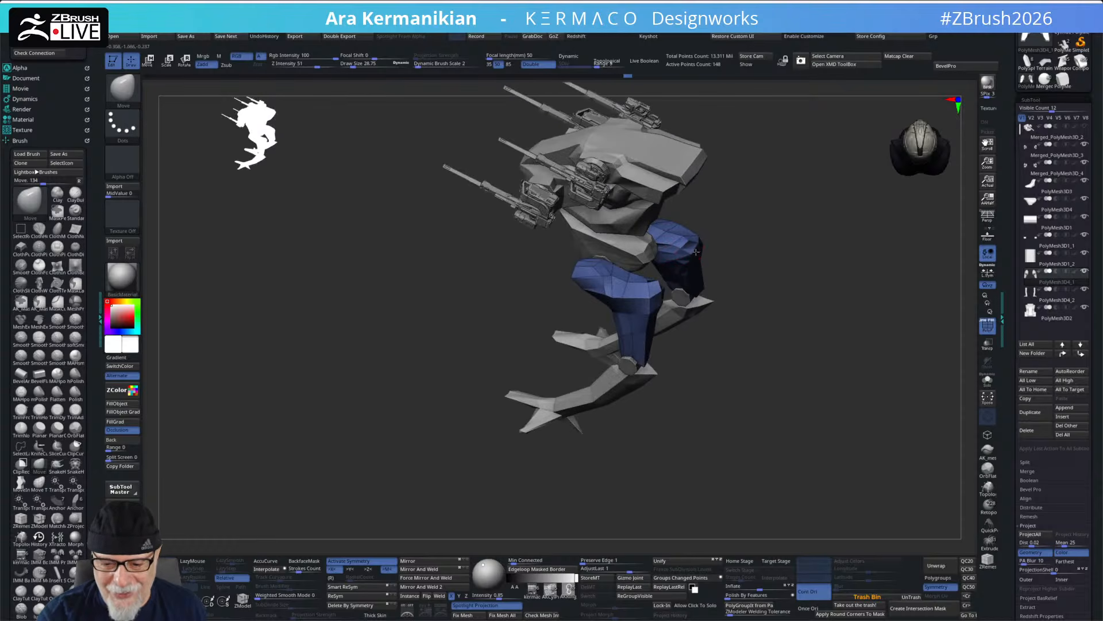
drag(687, 245, 748, 280)
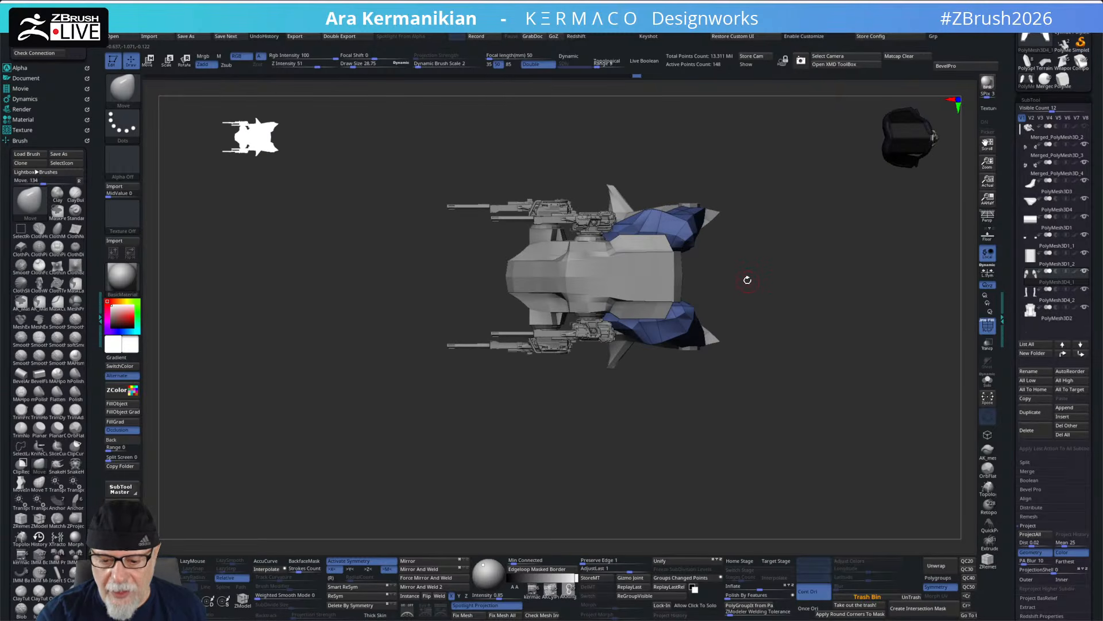
drag(734, 213, 585, 323)
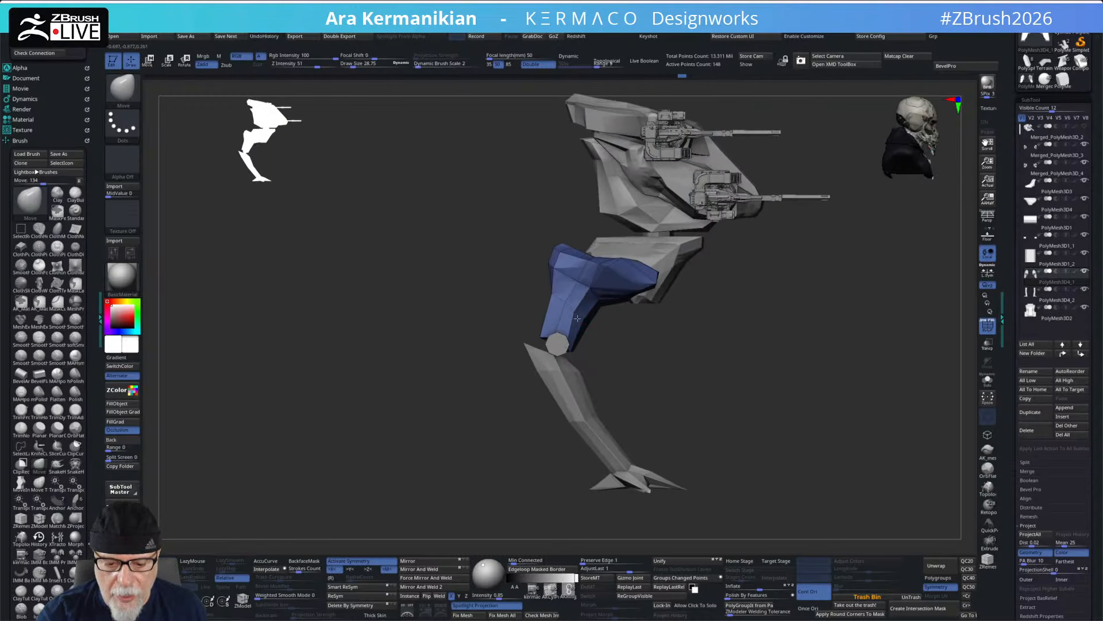
- Reshape the lower ends of the thighs around the knee joints with the Move brush
right_drag(552, 298, 555, 327)
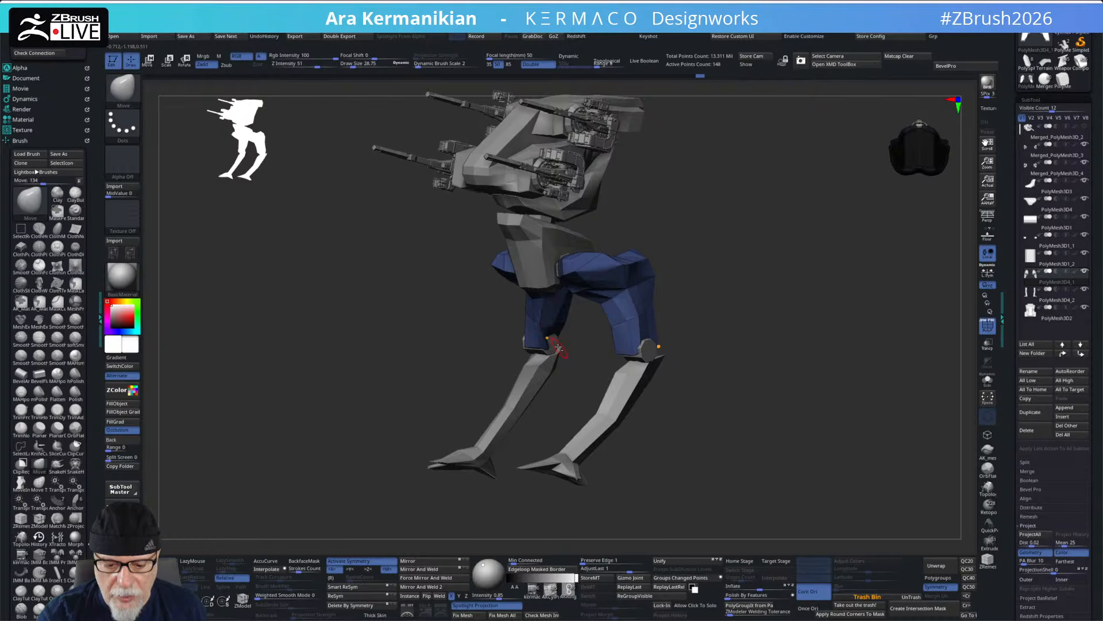
right_drag(709, 310, 563, 343)
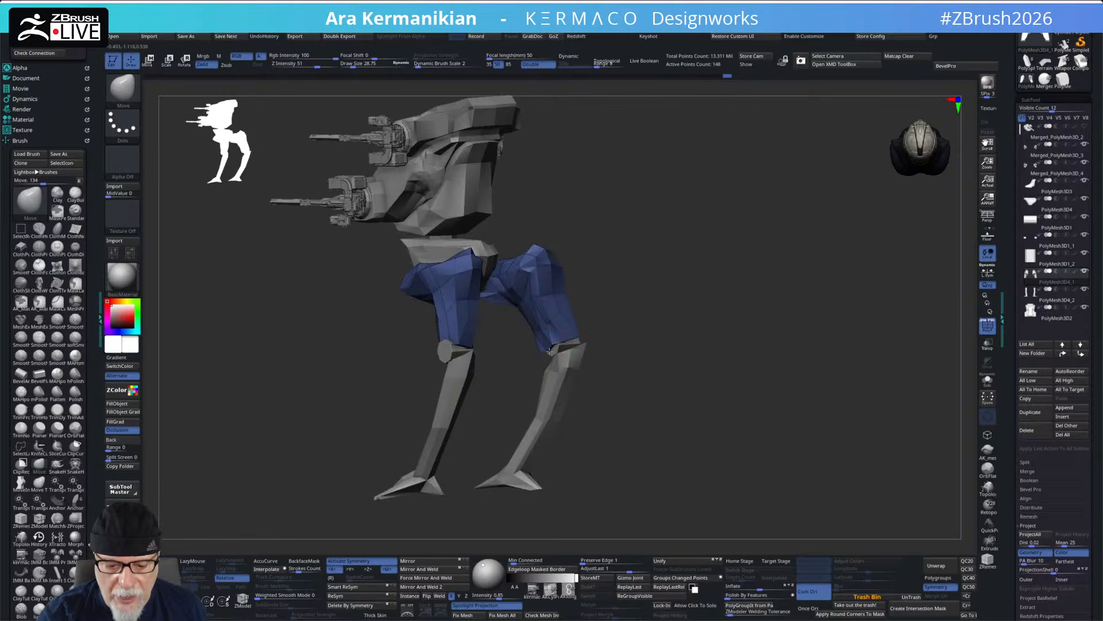
right_drag(615, 316, 632, 254)
right_drag(706, 231, 675, 275)
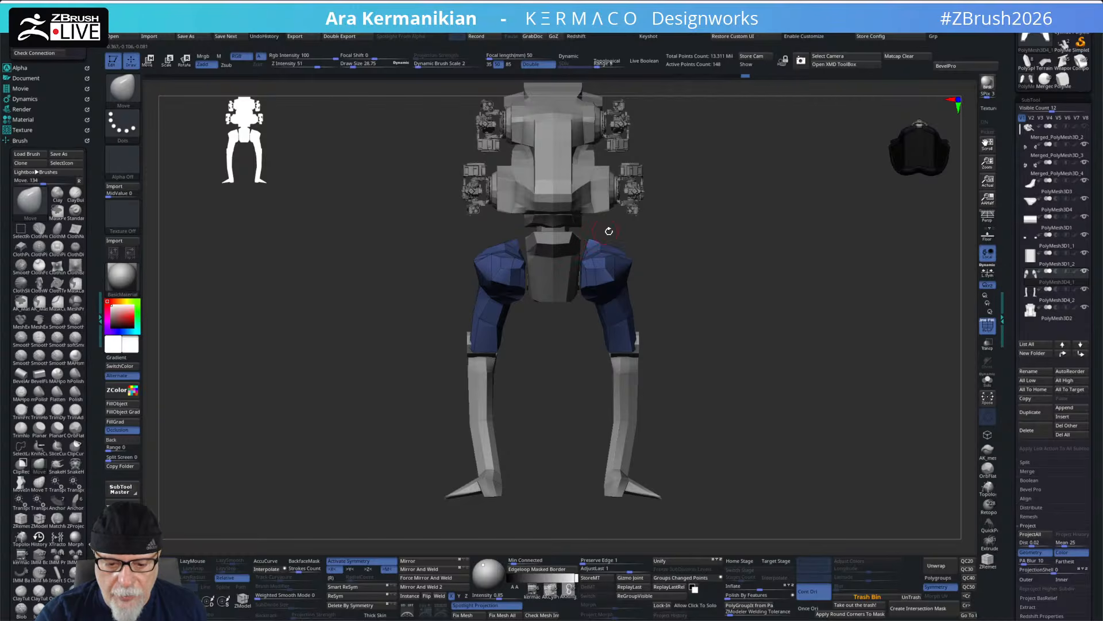
- Refine the inner upper corners and the front ends of both thighs symmetrically with the Move brush
drag(656, 236, 804, 236)
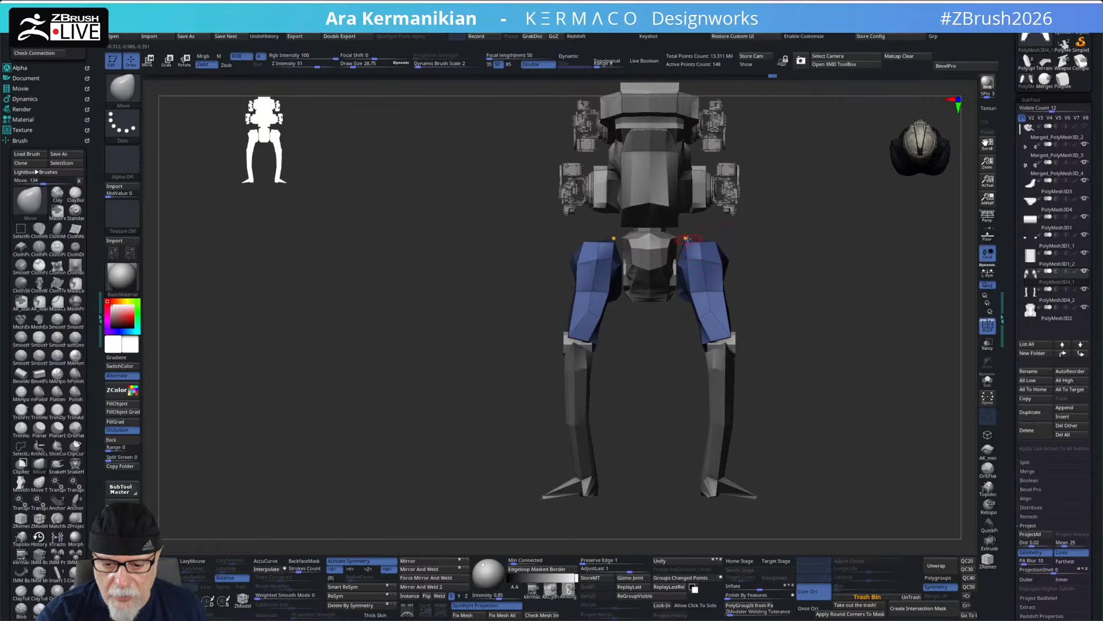
drag(690, 234, 713, 258)
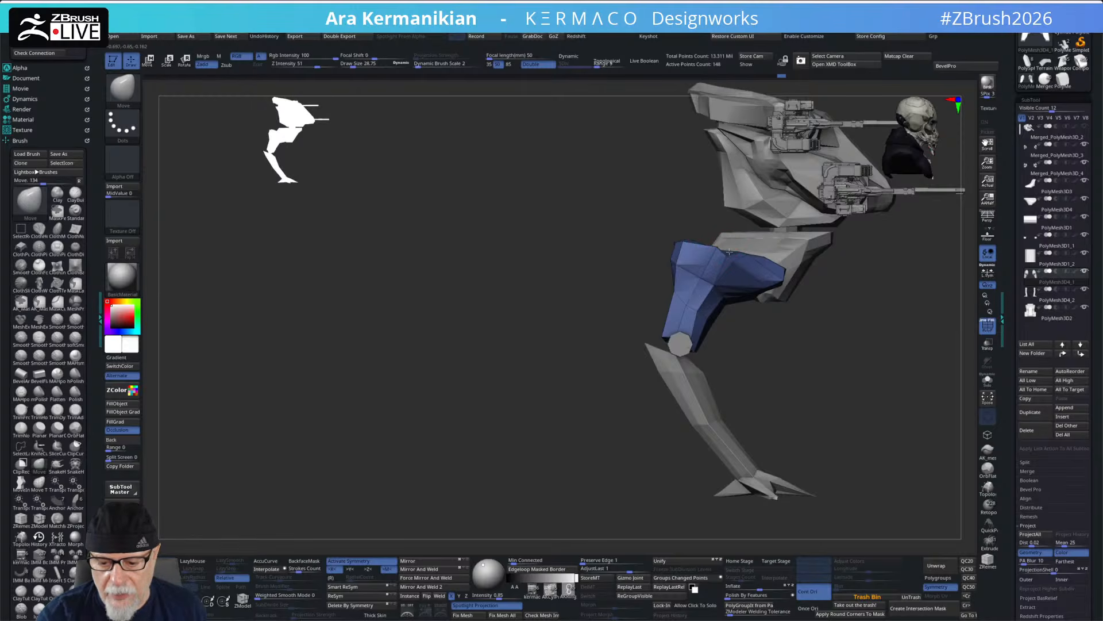
right_drag(756, 286, 686, 268)
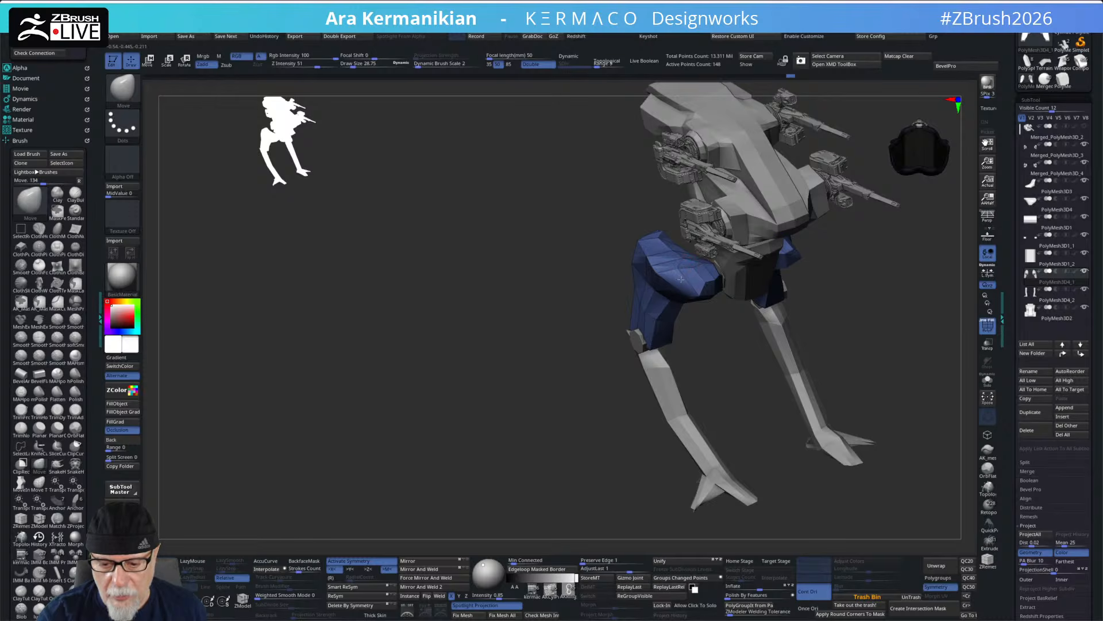
drag(721, 367, 712, 312)
mouse_move(873, 259)
alt+mouse_down()
mouse_move(795, 250)
mouse_move(751, 230)
mouse_move(665, 249)
mouse_move(677, 301)
mouse_move(616, 312)
alt+mouse_up()
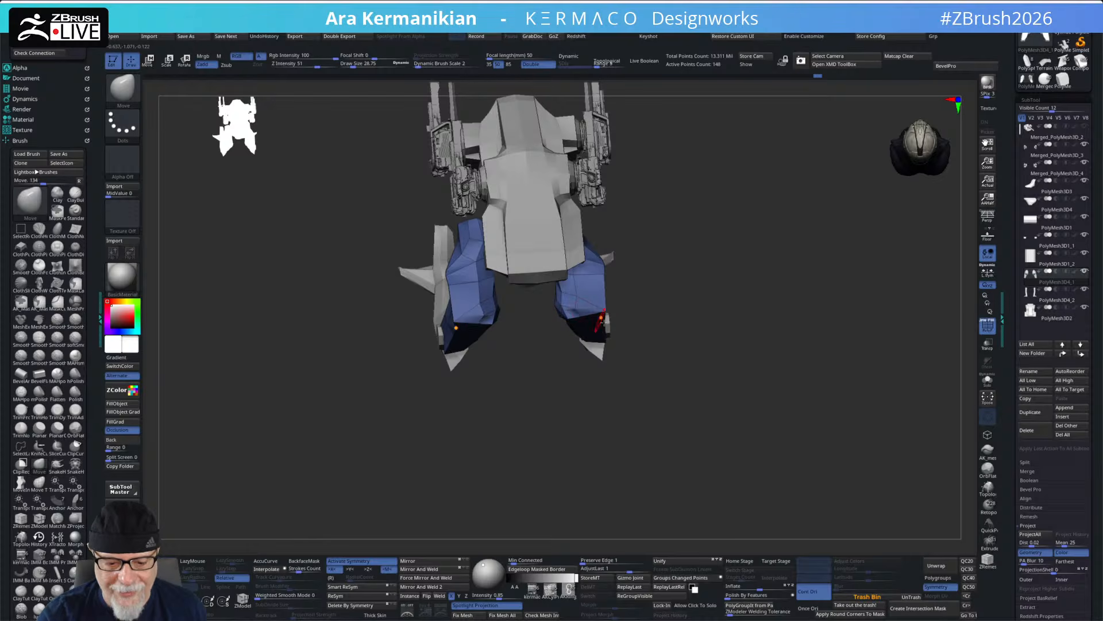
right_drag(589, 313, 608, 290)
drag(619, 312, 670, 325)
right_drag(610, 332, 700, 278)
- Select the lower legs, set the Move brush size to about 121, and reshape the shins symmetrically
alt+click(628, 328)
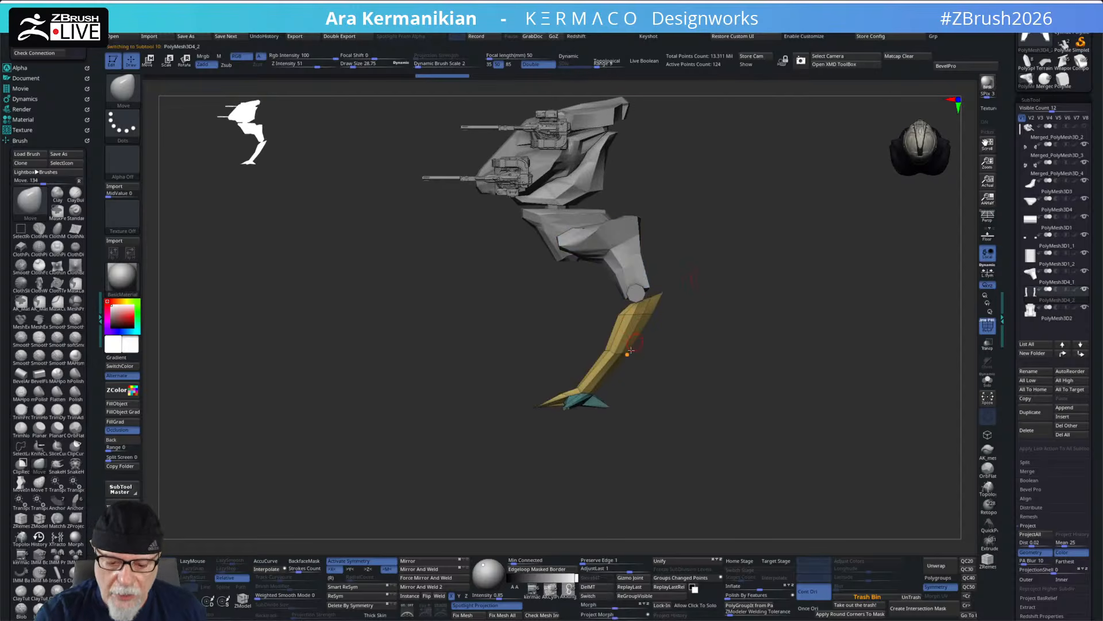
mouse_move(509, 453)
right_down()
mouse_move(550, 463)
mouse_move(629, 404)
mouse_move(591, 413)
mouse_move(615, 421)
mouse_move(594, 435)
right_up()
right_drag(640, 367, 581, 339)
drag(572, 336, 545, 336)
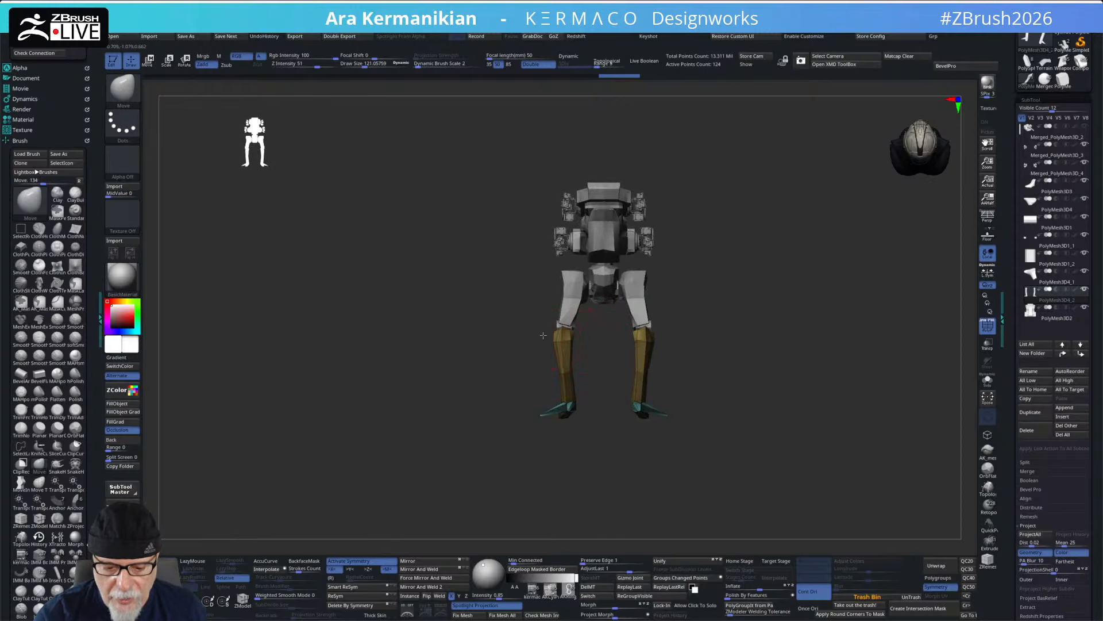
right_drag(683, 345, 587, 353)
mouse_move(495, 378)
mouse_down()
mouse_move(494, 407)
mouse_move(472, 419)
mouse_up()
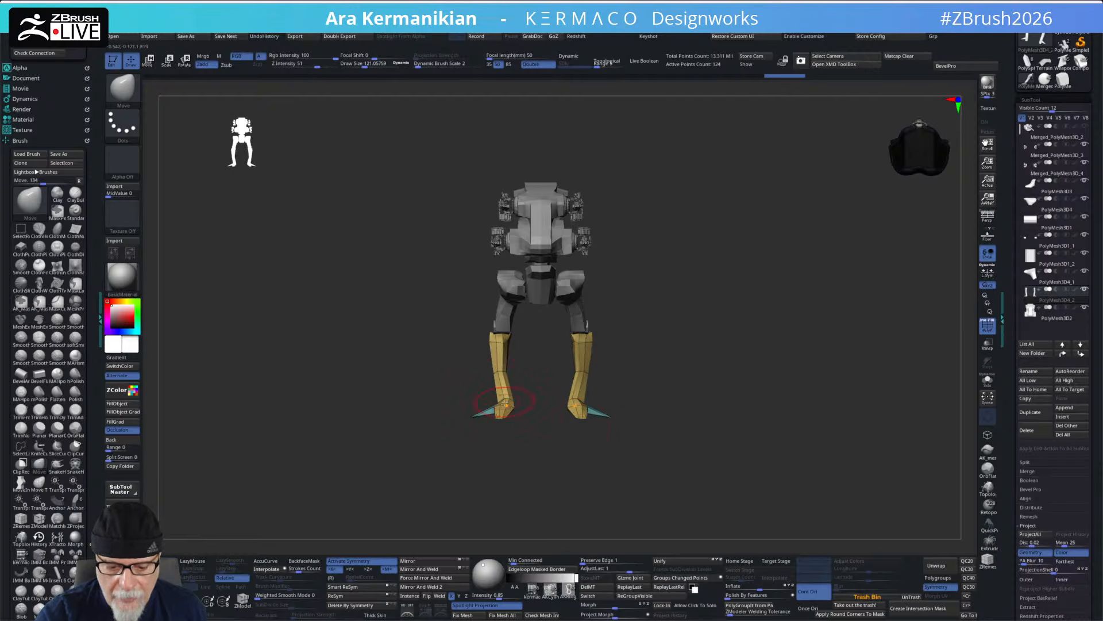
- Enlarge the Move brush to about 257 to spread both feet outward, then reduce it to about 150 to refine the shins
key(s)
drag(601, 409, 686, 374)
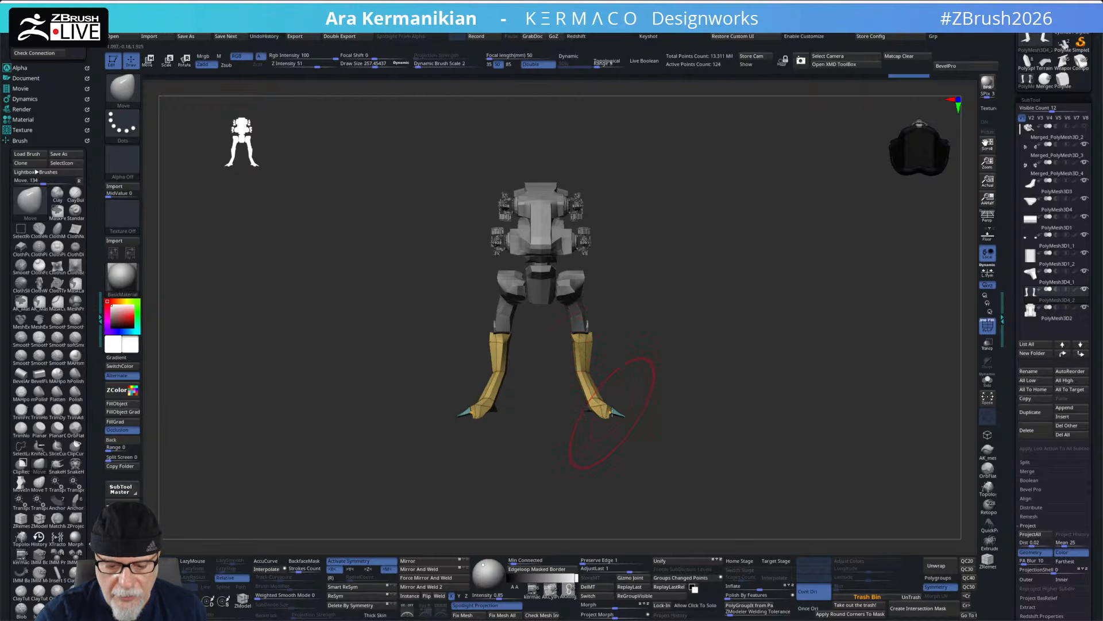
mouse_move(621, 389)
mouse_down()
mouse_move(670, 380)
mouse_move(586, 377)
mouse_up()
key(s)
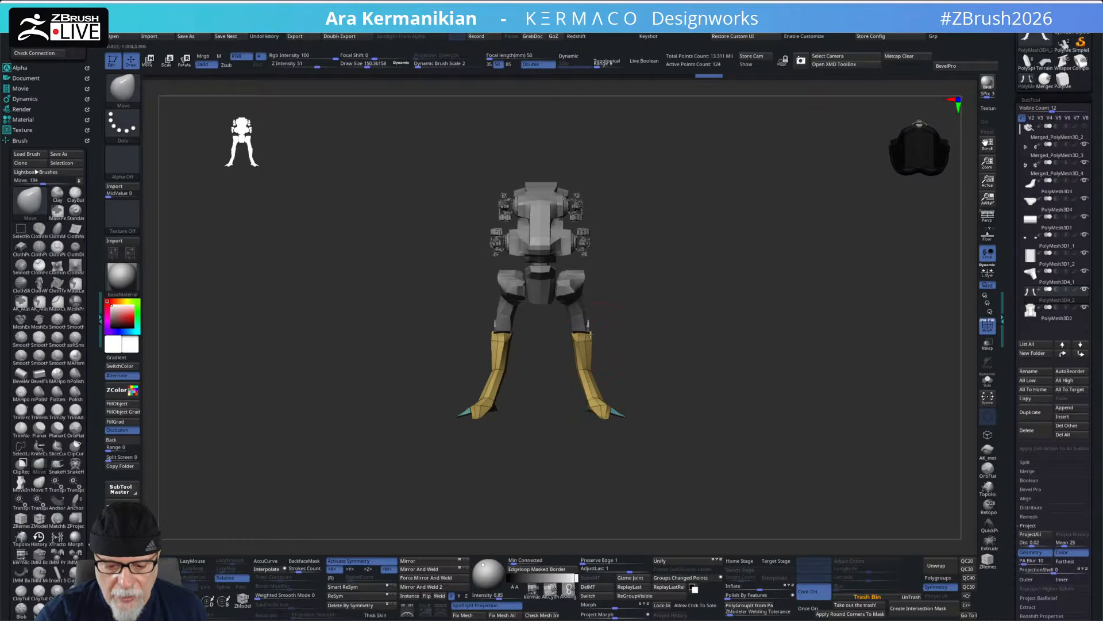
mouse_move(634, 342)
mouse_down()
mouse_move(737, 336)
mouse_move(623, 364)
mouse_move(623, 405)
mouse_up()
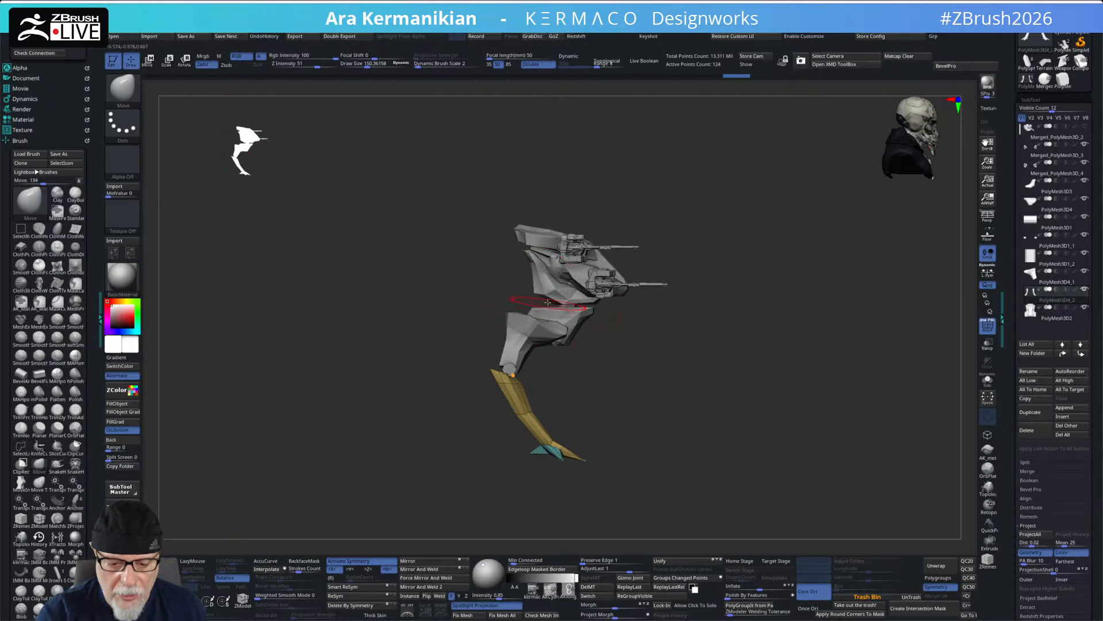
- Select the rear lower torso piece beneath the main hull and reshape its back edge outward with the Move brush
alt+click(544, 289)
mouse_move(656, 271)
mouse_down()
mouse_move(746, 249)
mouse_move(640, 260)
mouse_move(684, 310)
mouse_move(562, 268)
mouse_move(597, 325)
mouse_up()
mouse_move(577, 289)
mouse_down()
mouse_move(596, 278)
mouse_move(680, 296)
mouse_up()
drag(627, 330, 649, 326)
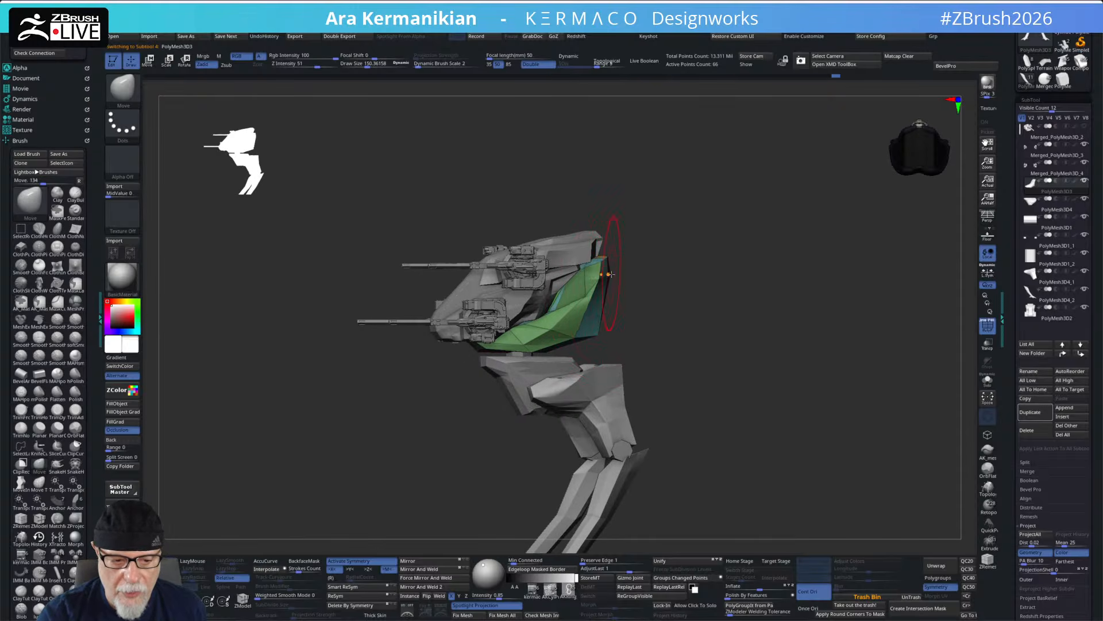
drag(647, 312, 645, 312)
mouse_move(667, 252)
ctrl+shift+mouse_down()
mouse_move(598, 347)
mouse_move(570, 357)
ctrl+shift+mouse_up()
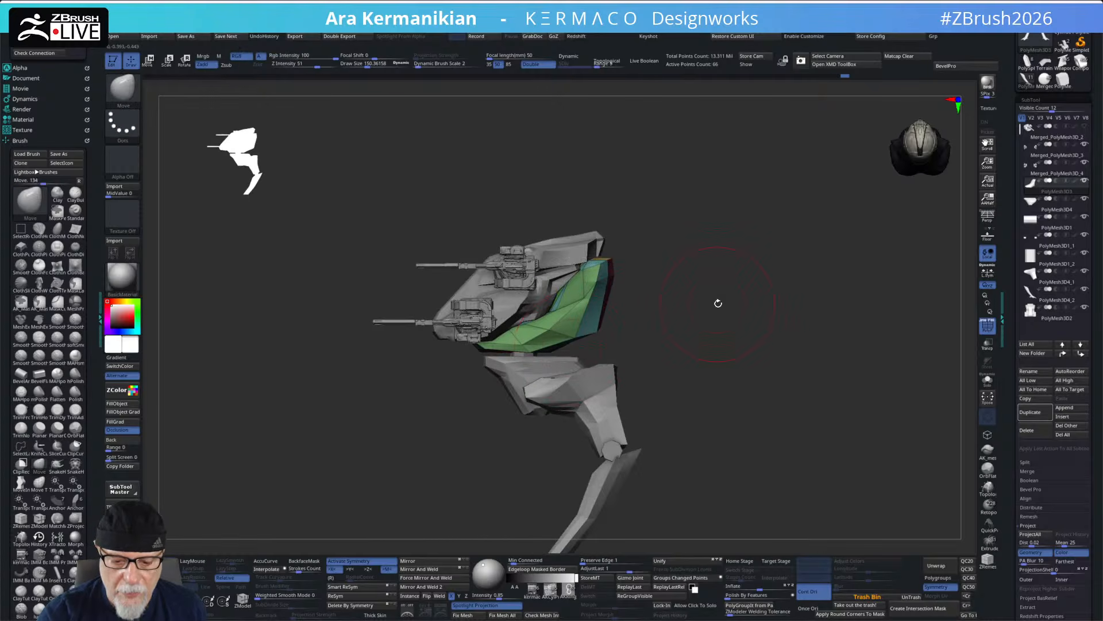
drag(727, 302, 724, 271)
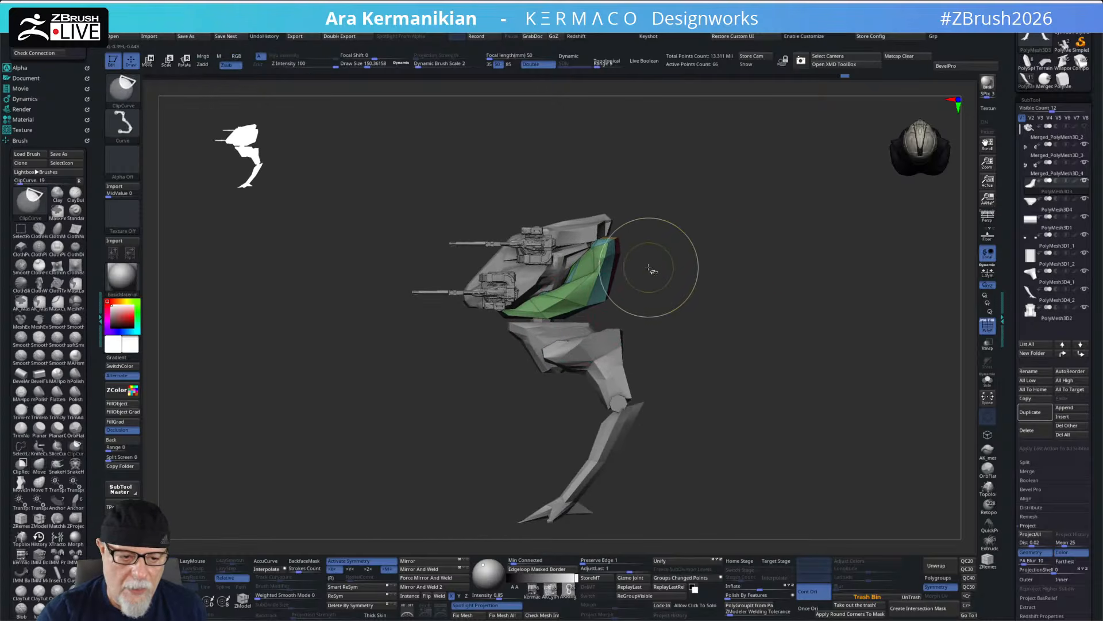
- Select the main torso hull and scale it wider by a factor of about 1.34
alt+click(614, 223)
mouse_move(631, 214)
mouse_down()
mouse_move(653, 248)
mouse_move(639, 222)
mouse_move(671, 238)
mouse_up()
key(s)
key(s)
mouse_move(712, 283)
shift+mouse_down()
mouse_move(725, 228)
mouse_move(756, 234)
mouse_move(734, 244)
mouse_move(666, 220)
mouse_move(742, 241)
mouse_move(698, 232)
mouse_move(716, 251)
mouse_move(692, 236)
mouse_move(697, 308)
mouse_move(672, 298)
mouse_move(654, 386)
shift+mouse_up()
key(w)
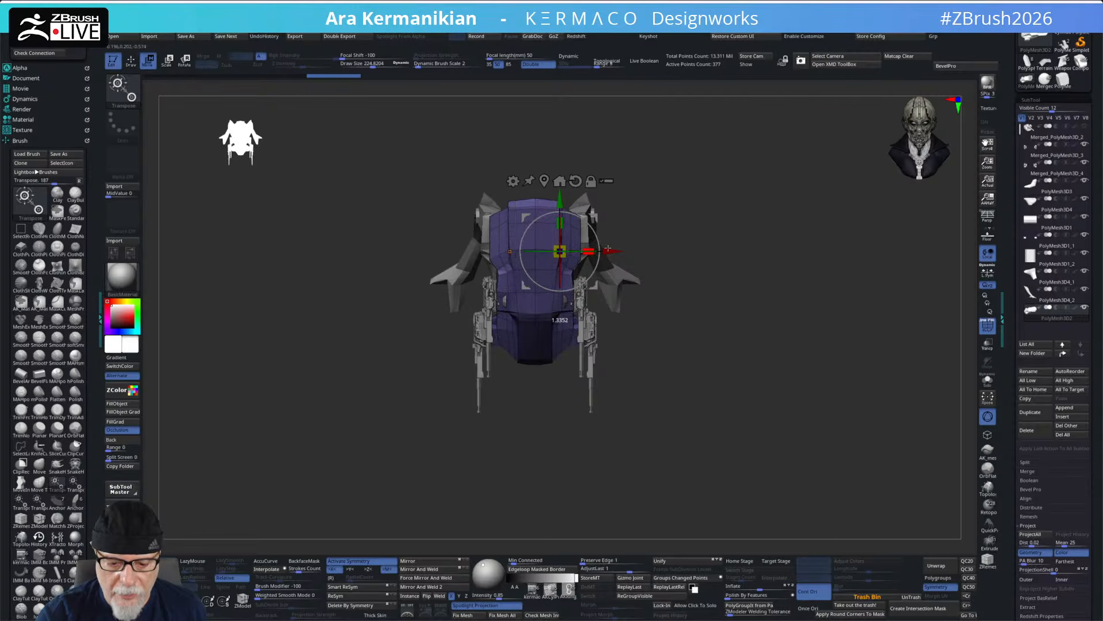
drag(684, 305, 688, 243)
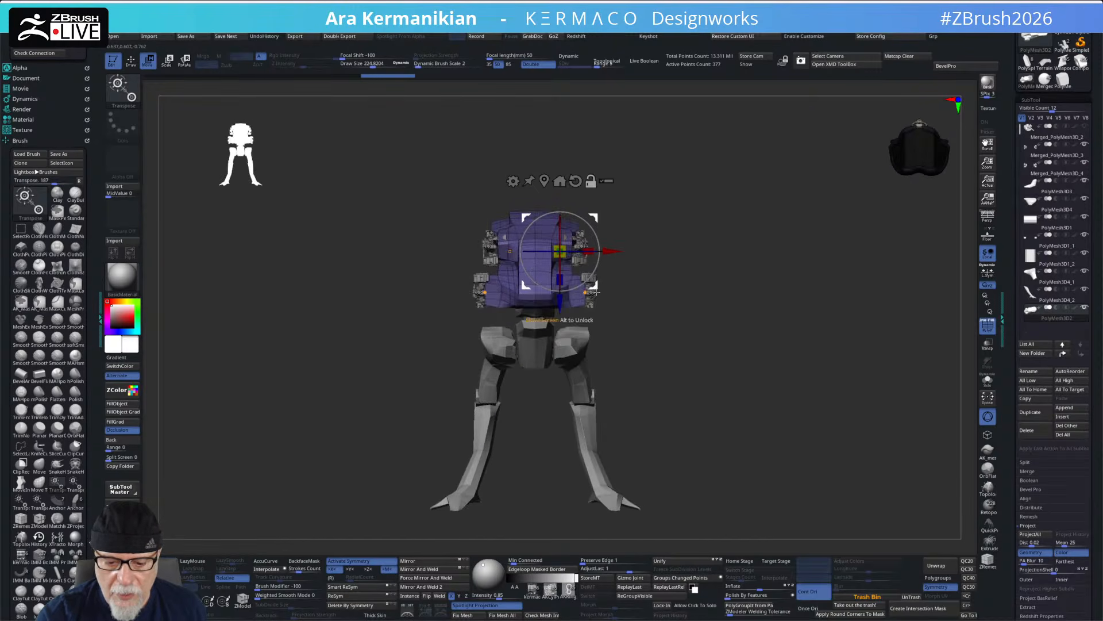
- Select the lower pair of guns and move them symmetrically outward by about 0.16
click(597, 290)
drag(555, 289, 536, 295)
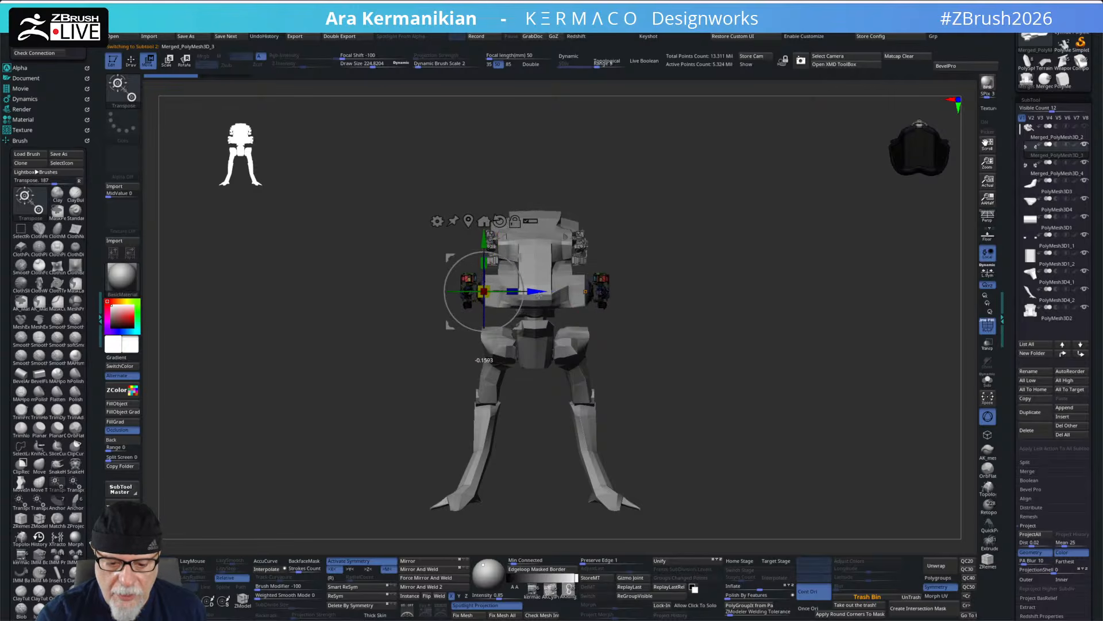
key(q)
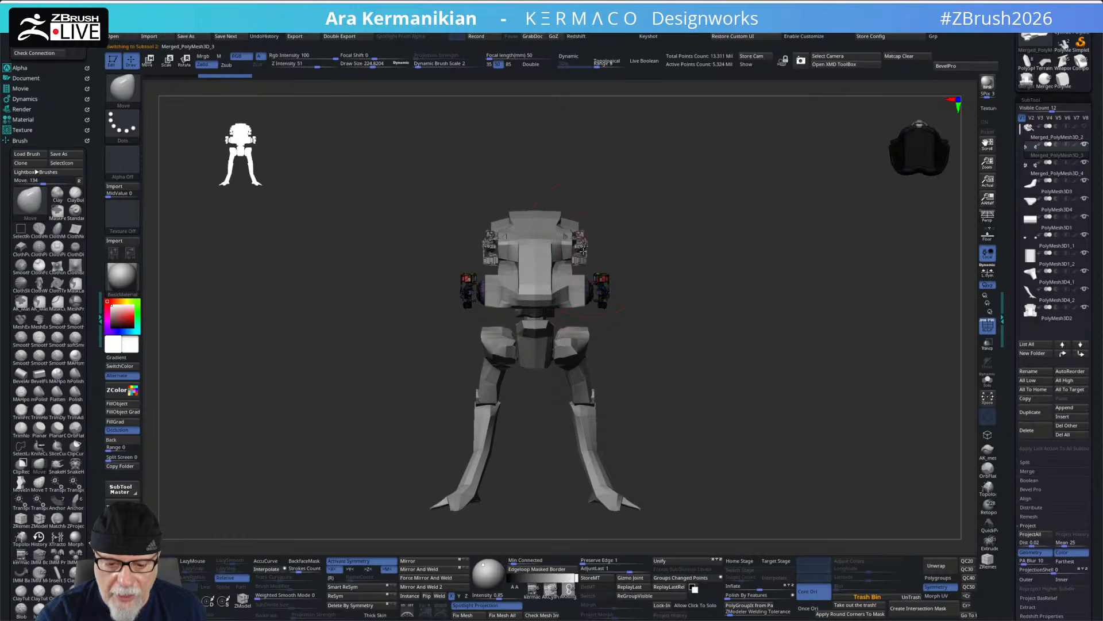
- Select the upper pair of guns, turn on symmetry, and move them outward by about 0.10
alt+click(584, 246)
key(w)
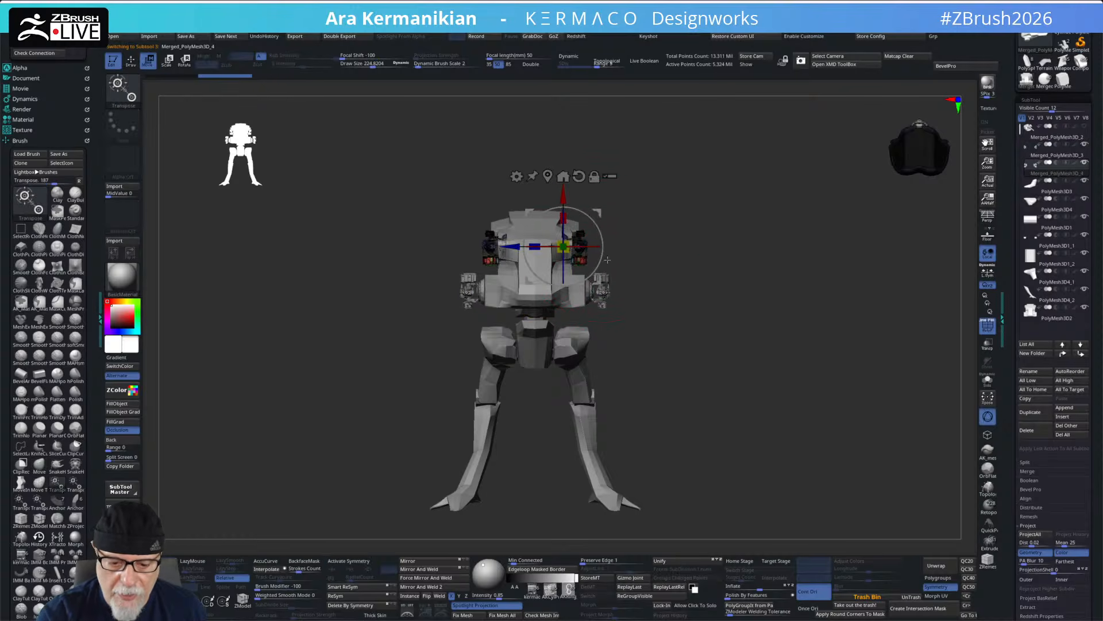
key(x)
drag(507, 252, 520, 249)
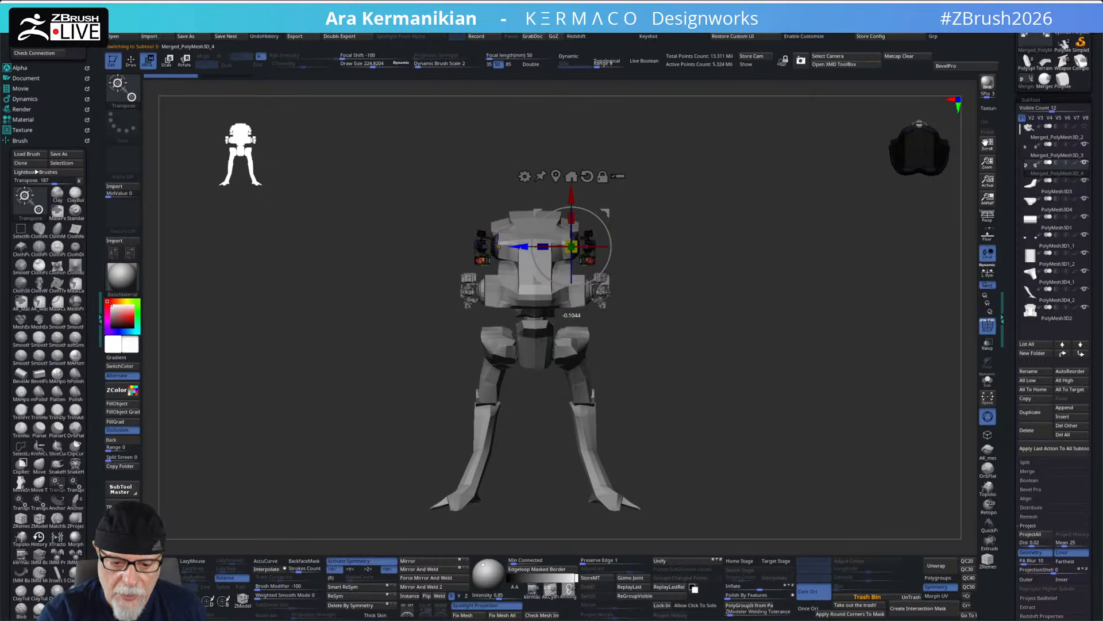
key(q)
- Select the torso hull with its wireframe shown, mask its rear side blocks with the AK_Mask brush, and invert the mask
mouse_move(800, 239)
alt+mouse_down()
mouse_move(773, 219)
mouse_move(751, 251)
mouse_move(755, 277)
mouse_move(790, 249)
mouse_move(805, 205)
mouse_move(763, 202)
mouse_move(739, 216)
mouse_move(729, 253)
mouse_move(595, 260)
mouse_move(751, 291)
mouse_move(778, 322)
mouse_move(751, 322)
mouse_move(830, 313)
mouse_move(764, 305)
mouse_move(690, 323)
mouse_move(734, 316)
mouse_move(689, 335)
mouse_move(684, 318)
mouse_move(658, 335)
mouse_move(695, 295)
mouse_move(709, 305)
mouse_move(732, 296)
mouse_move(672, 332)
mouse_move(687, 323)
mouse_move(704, 336)
mouse_move(678, 340)
mouse_move(708, 397)
mouse_move(641, 344)
alt+mouse_up()
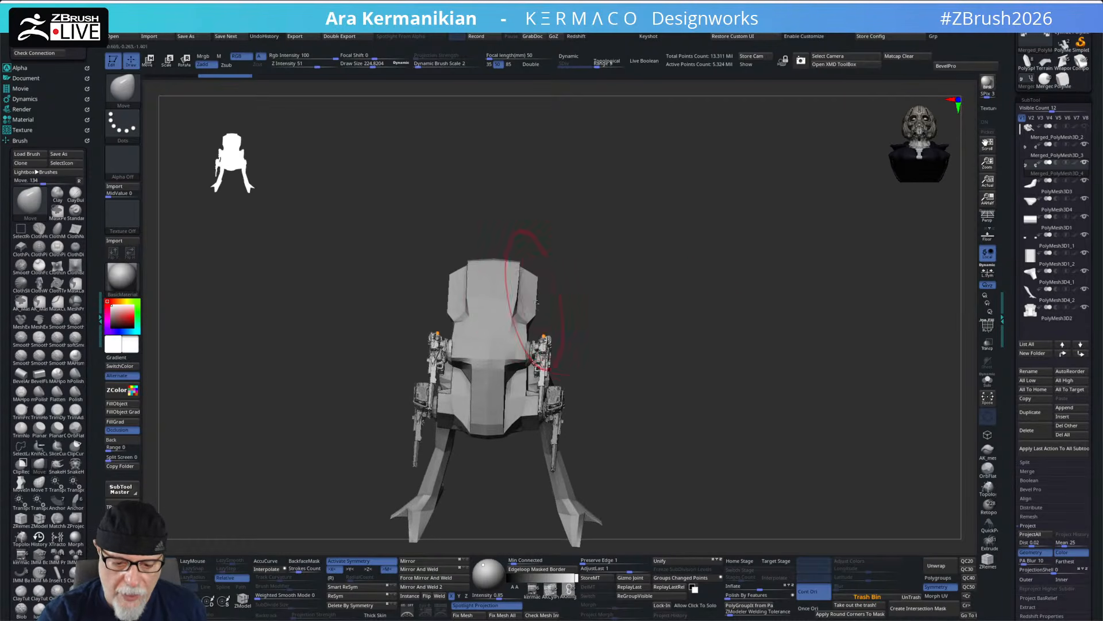
alt+click(538, 299)
mouse_move(535, 253)
ctrl+mouse_down()
mouse_move(540, 331)
mouse_move(553, 329)
ctrl+mouse_up()
click(987, 326)
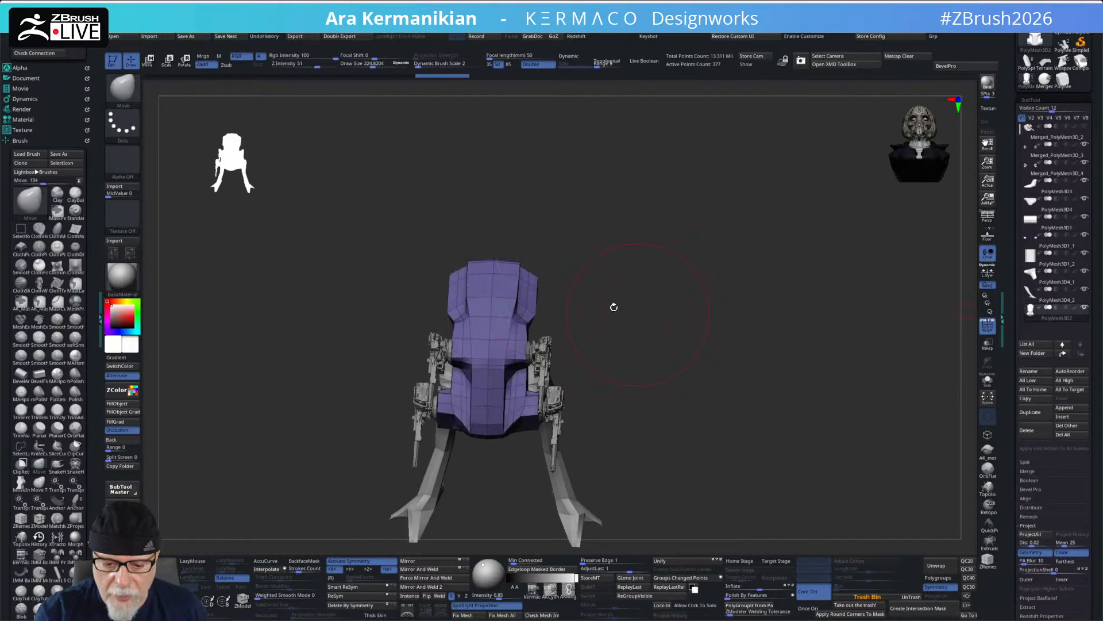
mouse_move(531, 252)
ctrl+mouse_down()
mouse_move(581, 346)
mouse_move(630, 284)
ctrl+mouse_up()
click(134, 93)
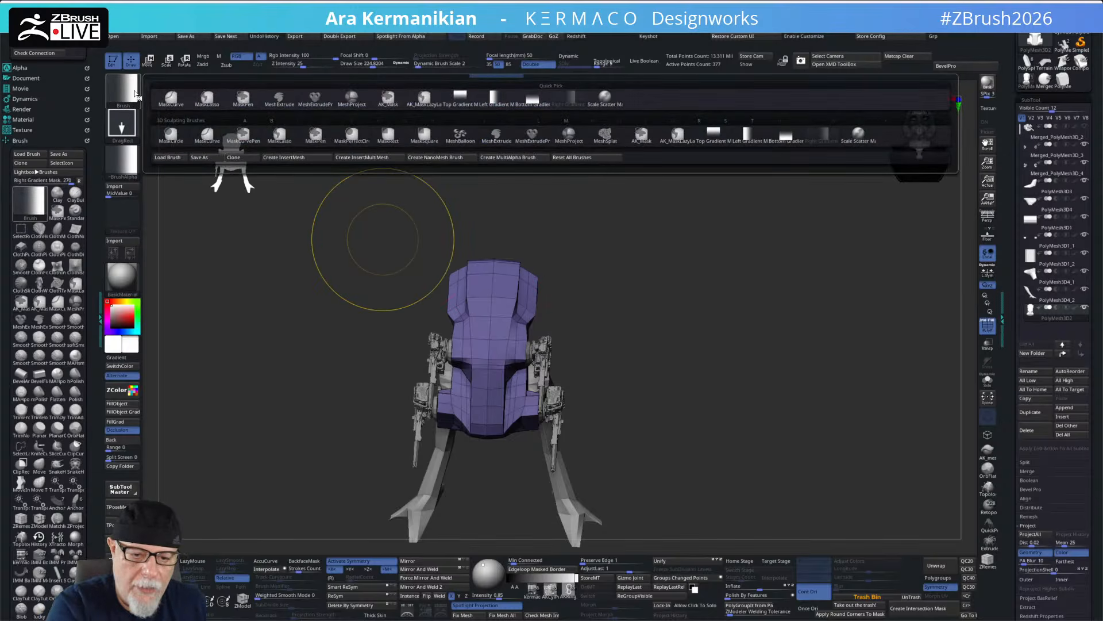
click(395, 97)
mouse_move(535, 216)
mouse_down()
mouse_move(578, 333)
mouse_move(593, 328)
mouse_up()
ctrl+click(632, 302)
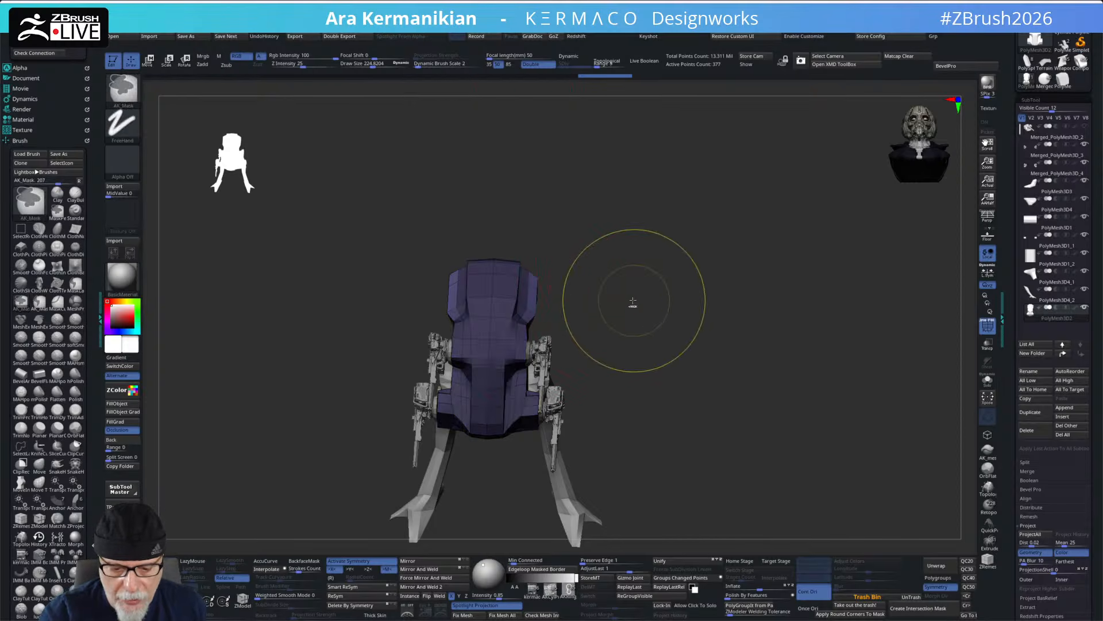
- Pull the unmasked rear side blocks of the torso hull outward into broad shoulder flares
key(w)
drag(577, 322, 645, 288)
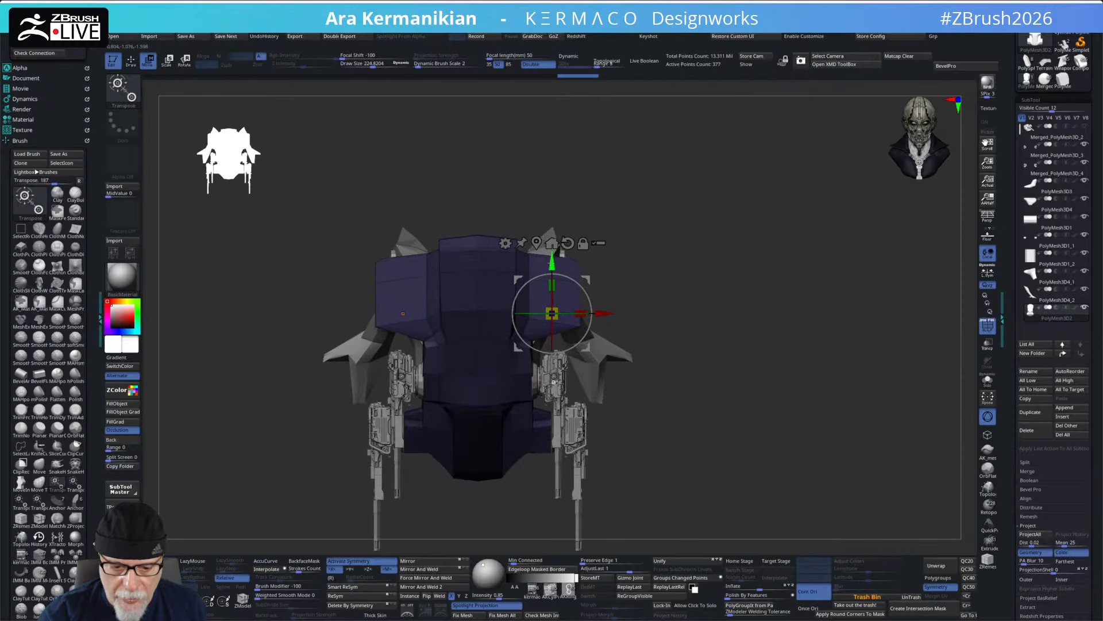
mouse_move(721, 287)
mouse_down()
mouse_move(761, 223)
mouse_move(709, 227)
mouse_move(757, 241)
mouse_up()
key(q)
- Set the Move brush size to about 33.4 and reshape the corners of the hull's shoulder flares
mouse_move(758, 241)
mouse_down()
mouse_move(782, 243)
mouse_move(734, 347)
mouse_move(729, 305)
mouse_move(803, 189)
mouse_move(787, 256)
mouse_move(819, 278)
mouse_up()
key(z)
drag(487, 368, 476, 371)
key(s)
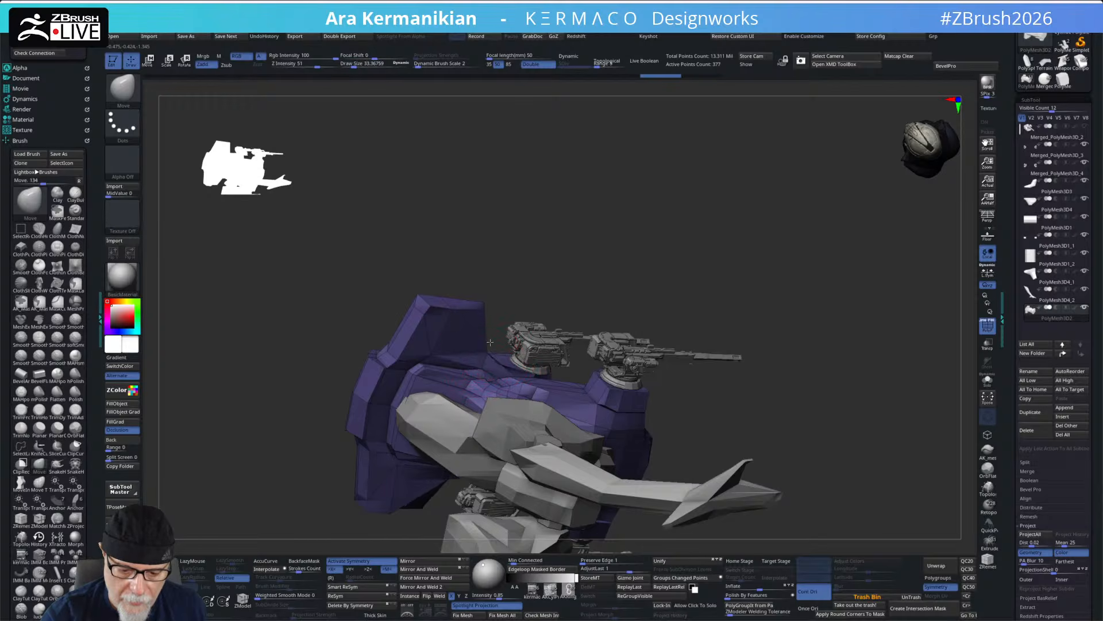
drag(583, 276, 474, 345)
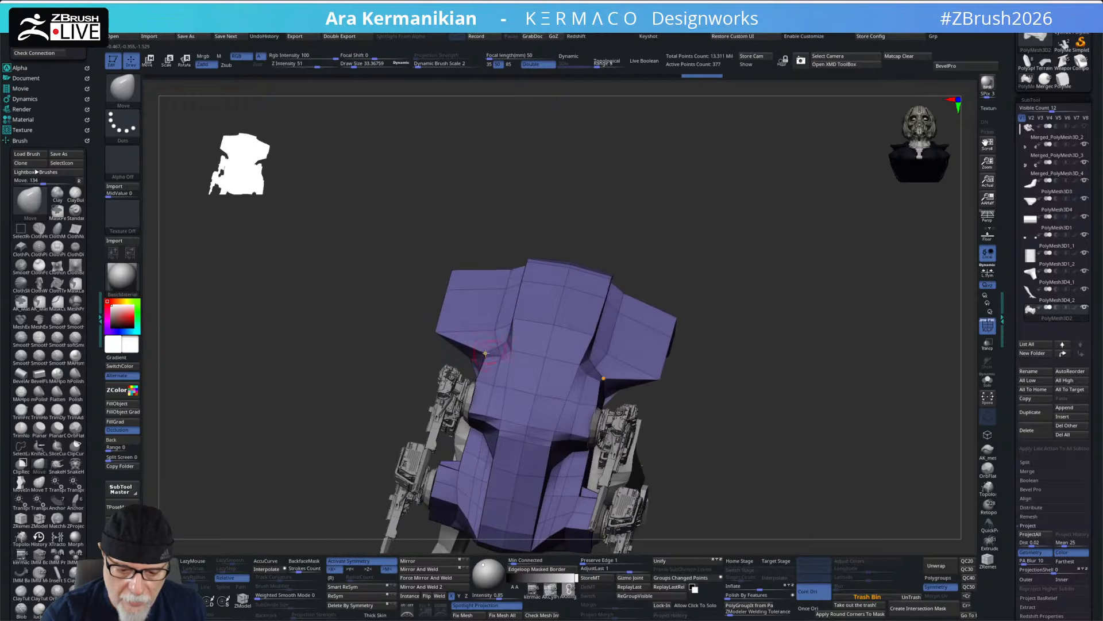
drag(800, 205, 688, 236)
drag(545, 320, 578, 319)
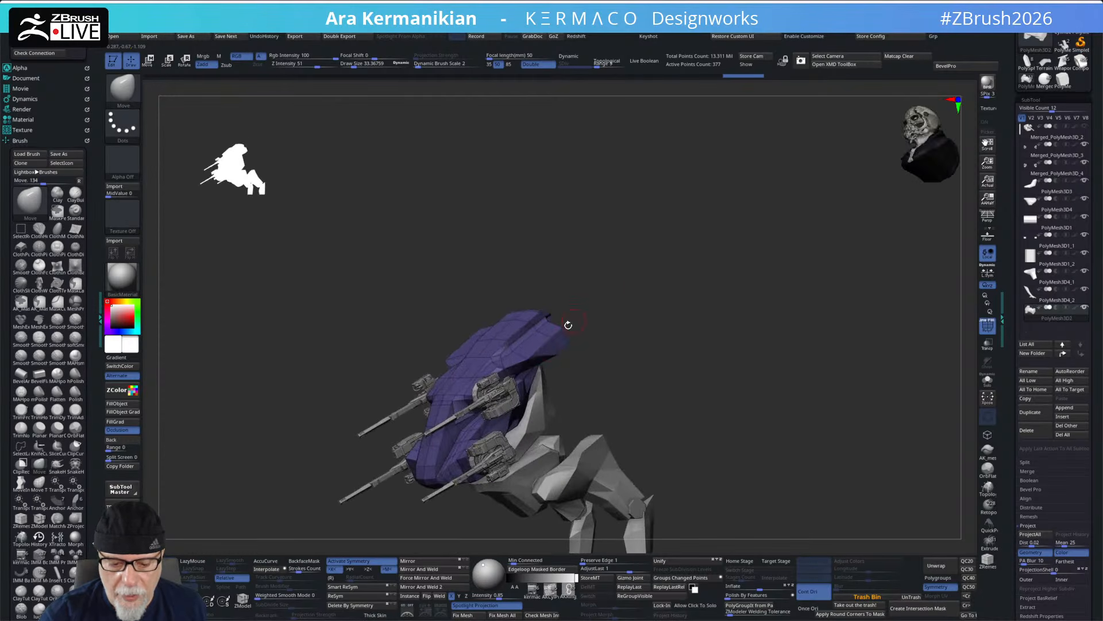
- Switch to the ZModeler brush and QMesh the single outer end polygon of each shoulder flare outward with symmetry
key(b)
key(z)
key(m)
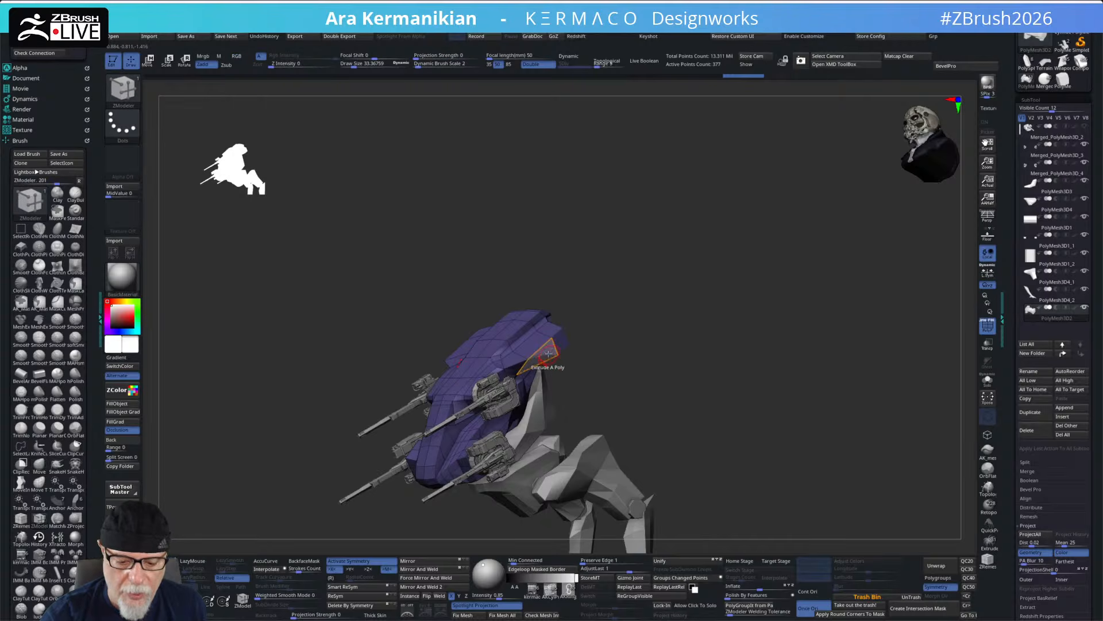
drag(572, 385, 562, 335)
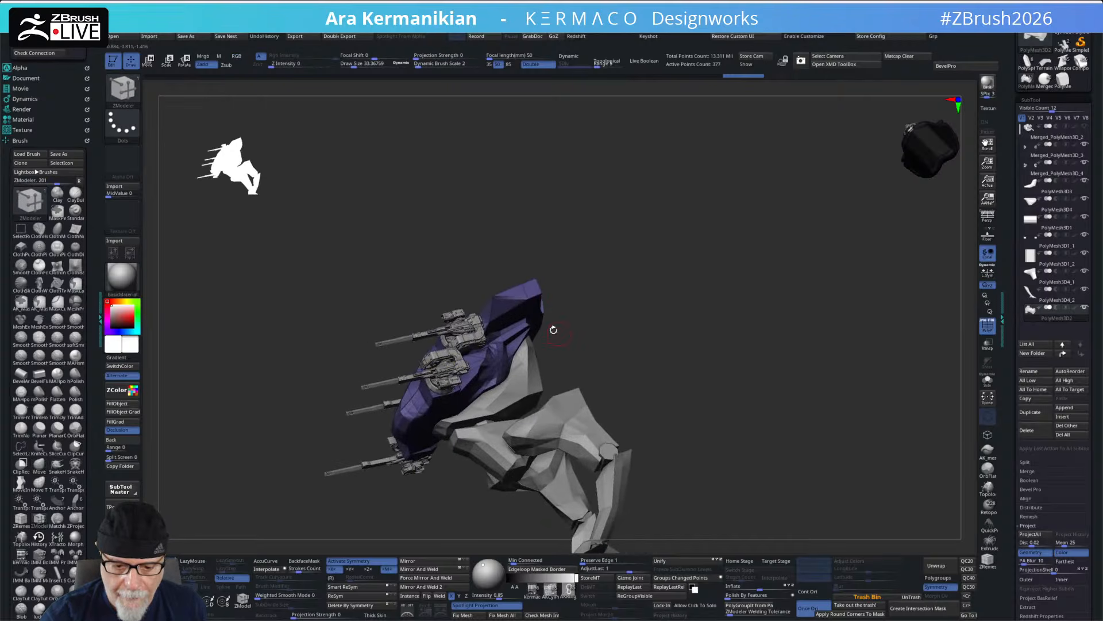
drag(557, 291, 603, 352)
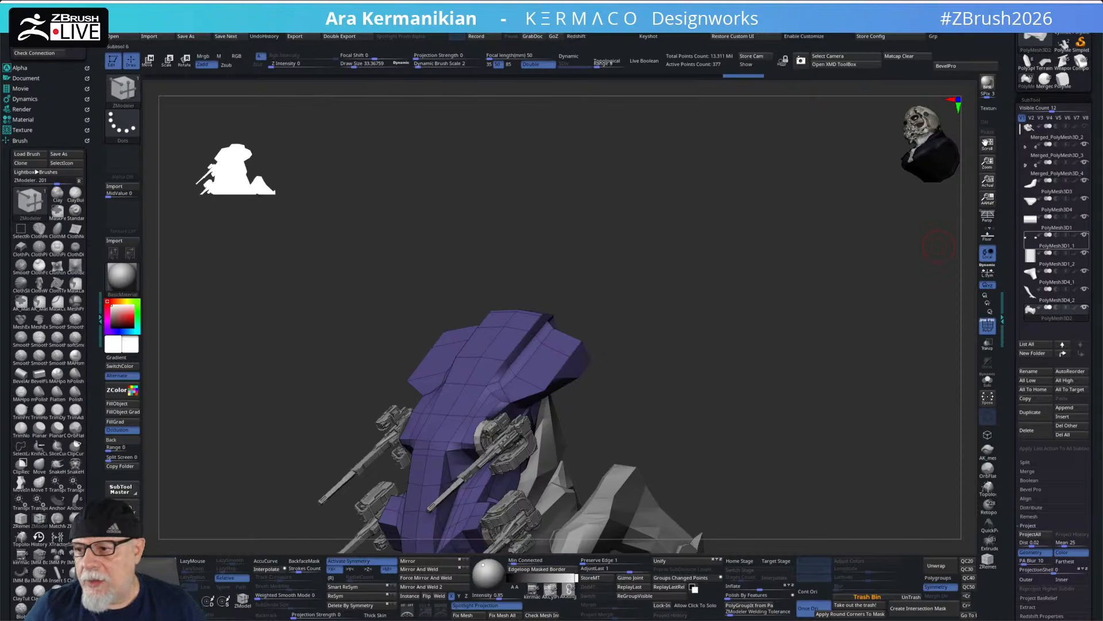
mouse_move(1055, 242)
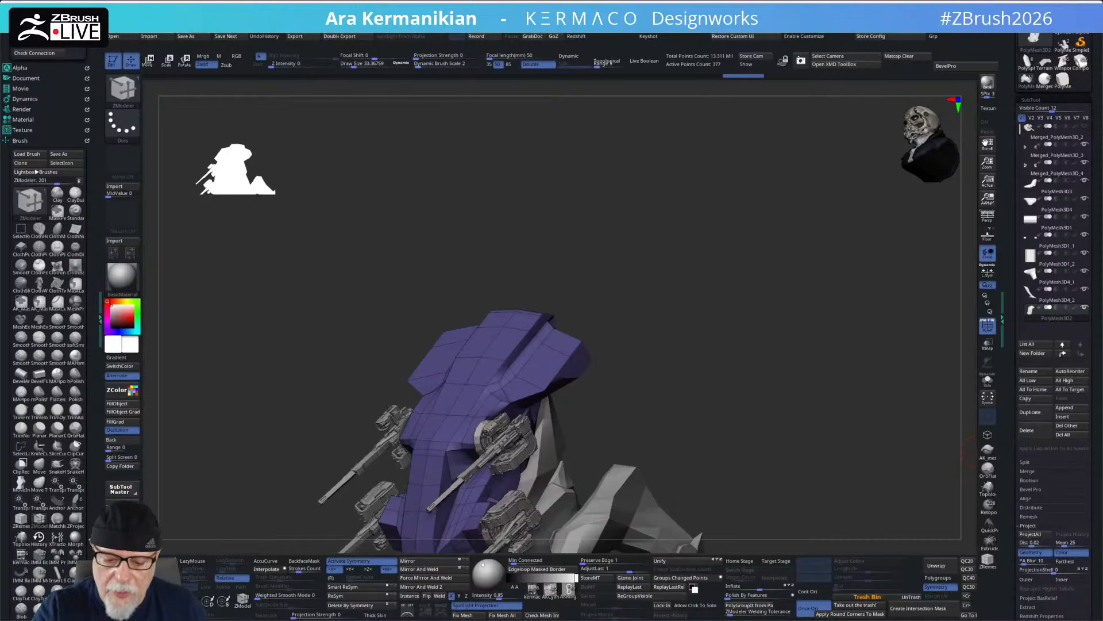
drag(696, 346, 601, 340)
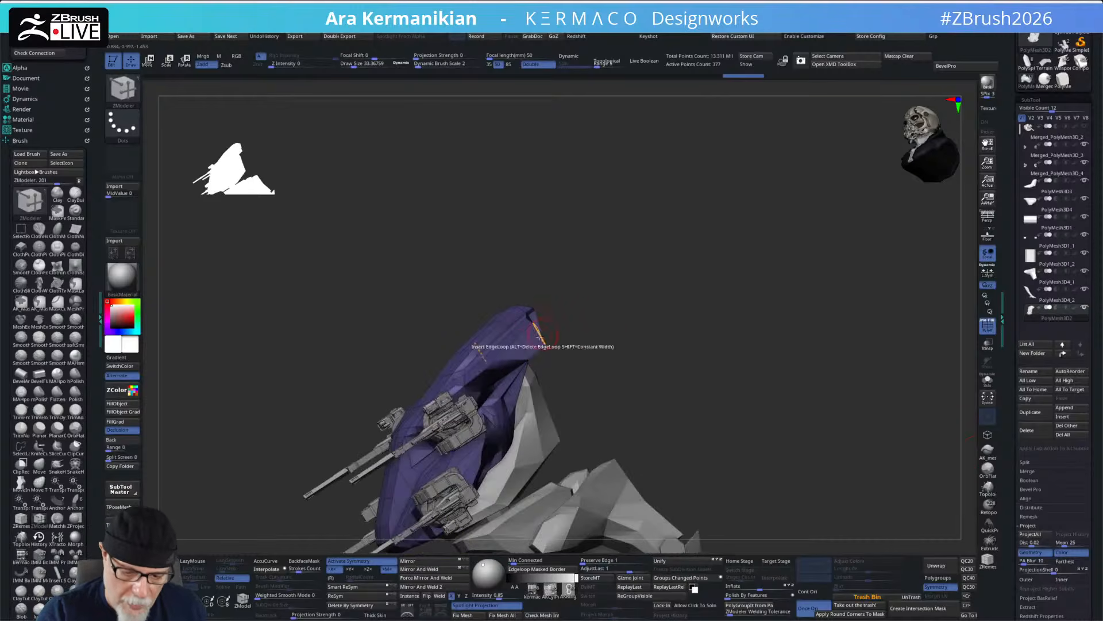
drag(606, 325, 525, 350)
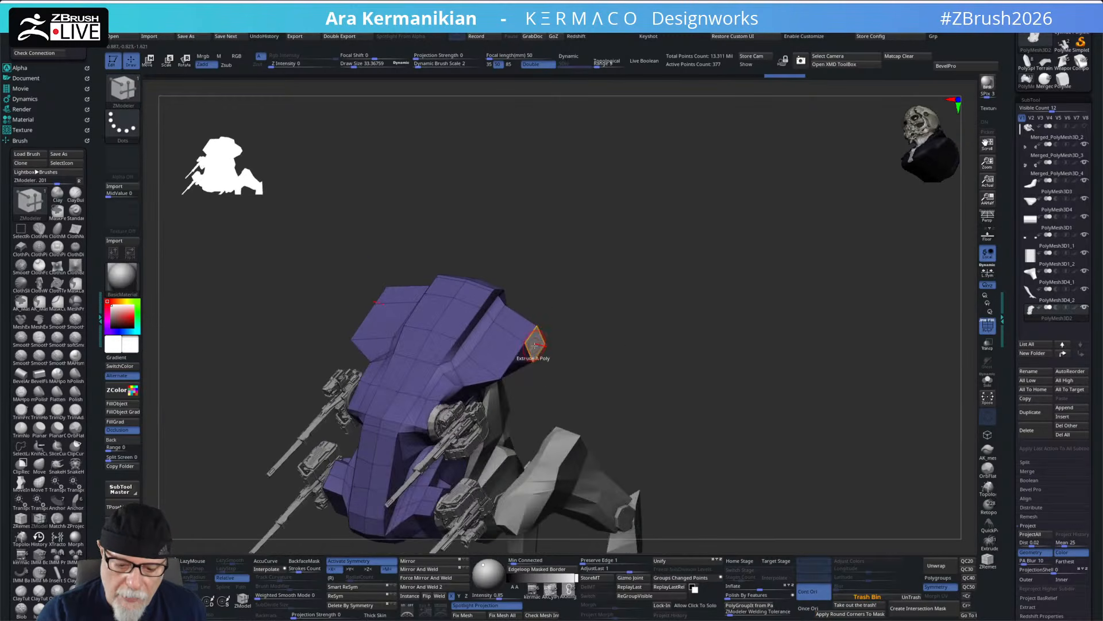
key(space)
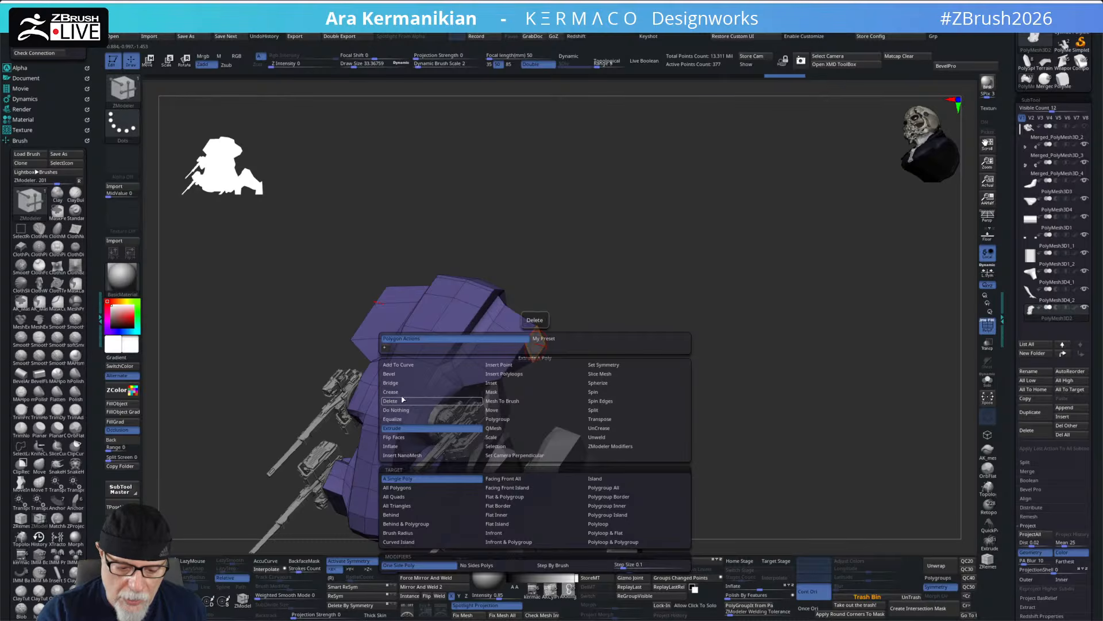
click(506, 429)
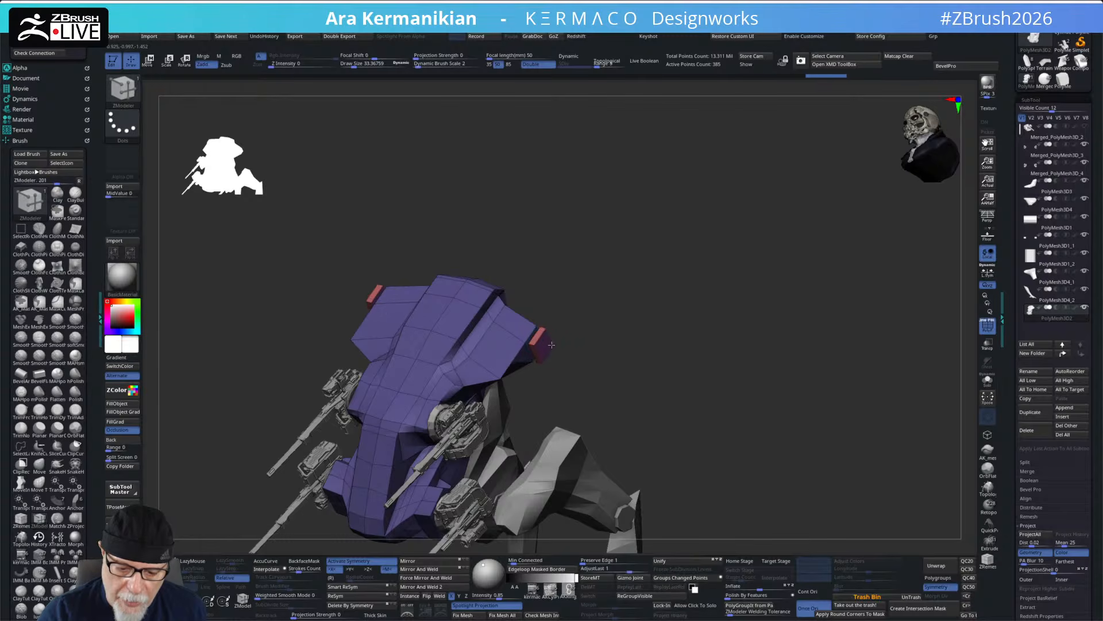
- Finish the end blocks on the shoulder flares and separate them from the torso hull with Split To Similar Parts
drag(581, 356, 517, 393)
drag(627, 326, 609, 303)
mouse_move(322, 315)
ctrl+shift+mouse_down()
mouse_move(739, 286)
mouse_move(641, 191)
ctrl+shift+mouse_up()
drag(636, 311, 670, 345)
key(ctrl+space)
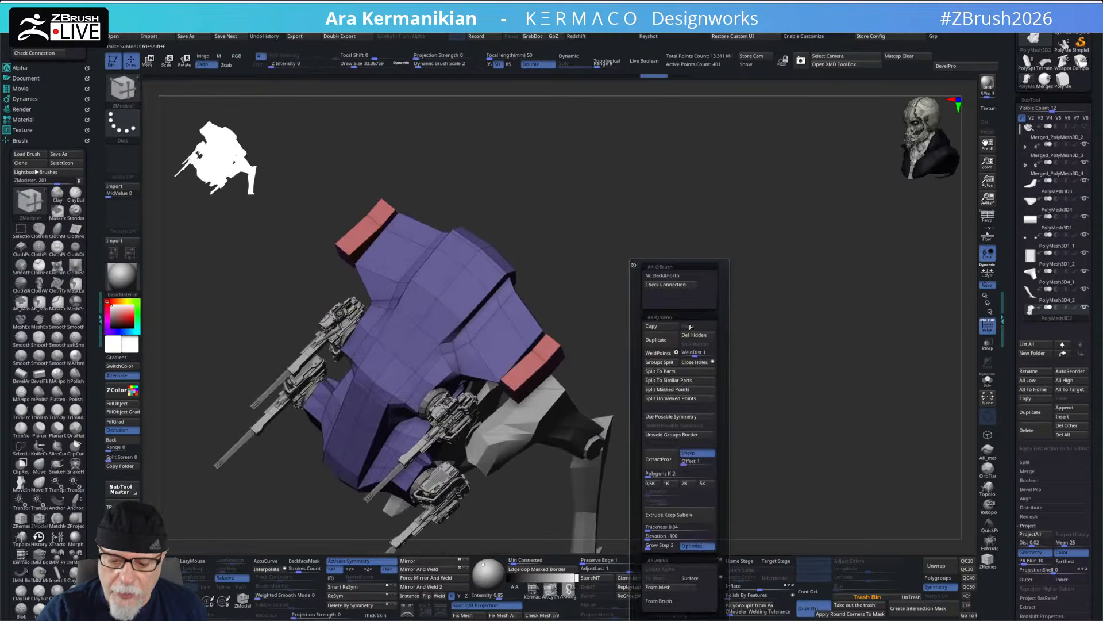
click(686, 381)
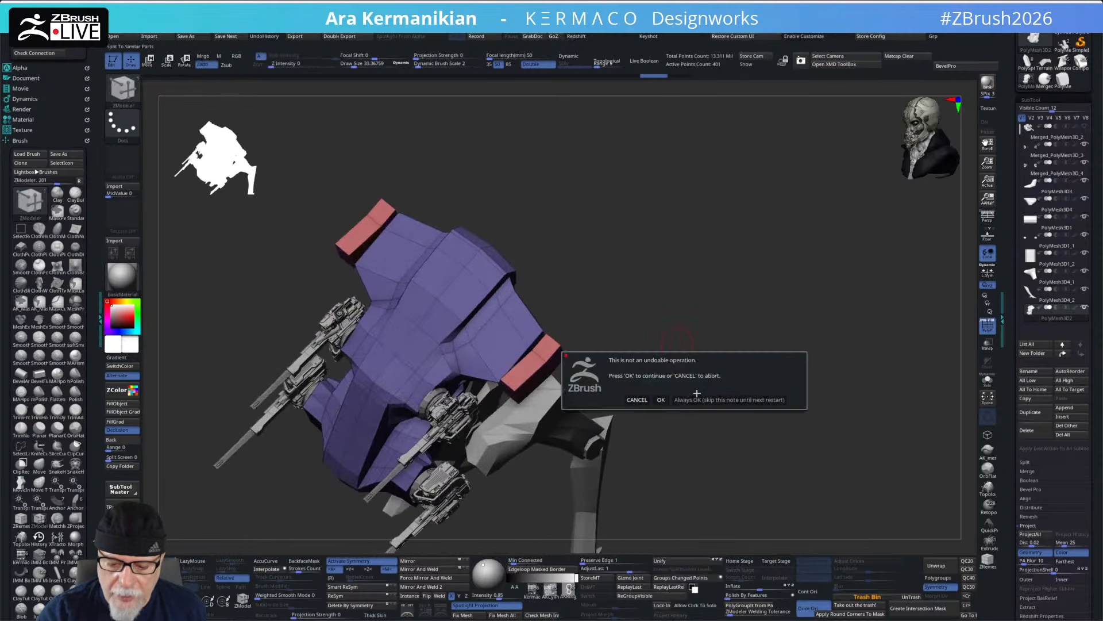
click(662, 399)
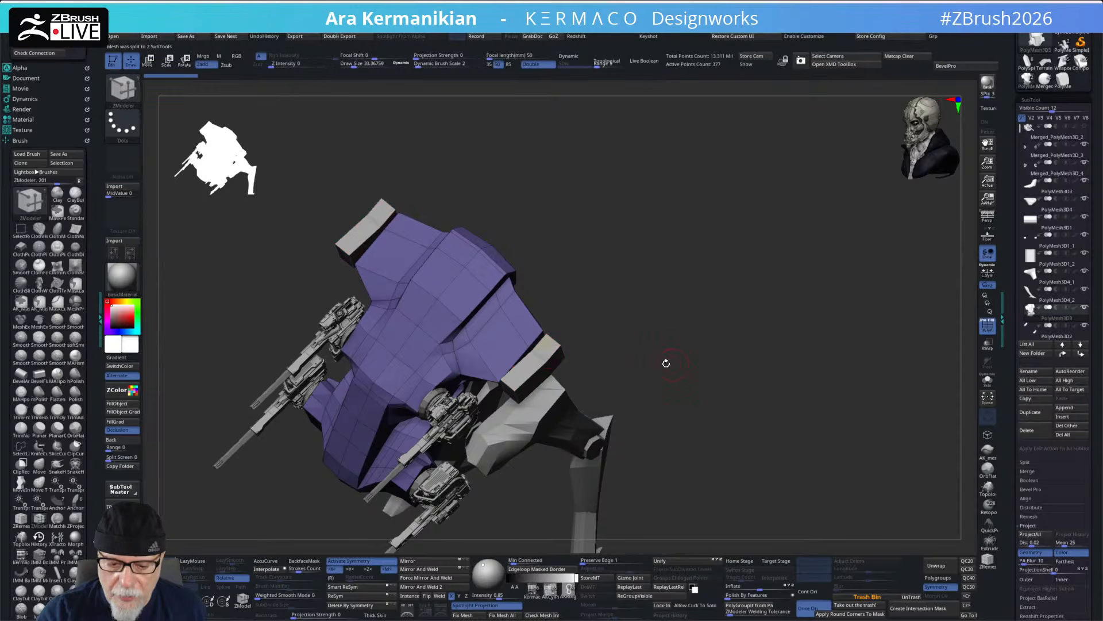
- Select the split-off shoulder end blocks and trim them with a straight clipping stroke across their length
alt+click(548, 359)
drag(643, 338, 555, 311)
mouse_move(361, 336)
ctrl+shift+mouse_down()
mouse_move(667, 334)
mouse_move(714, 295)
mouse_move(719, 319)
mouse_move(715, 291)
mouse_move(712, 338)
ctrl+shift+mouse_up()
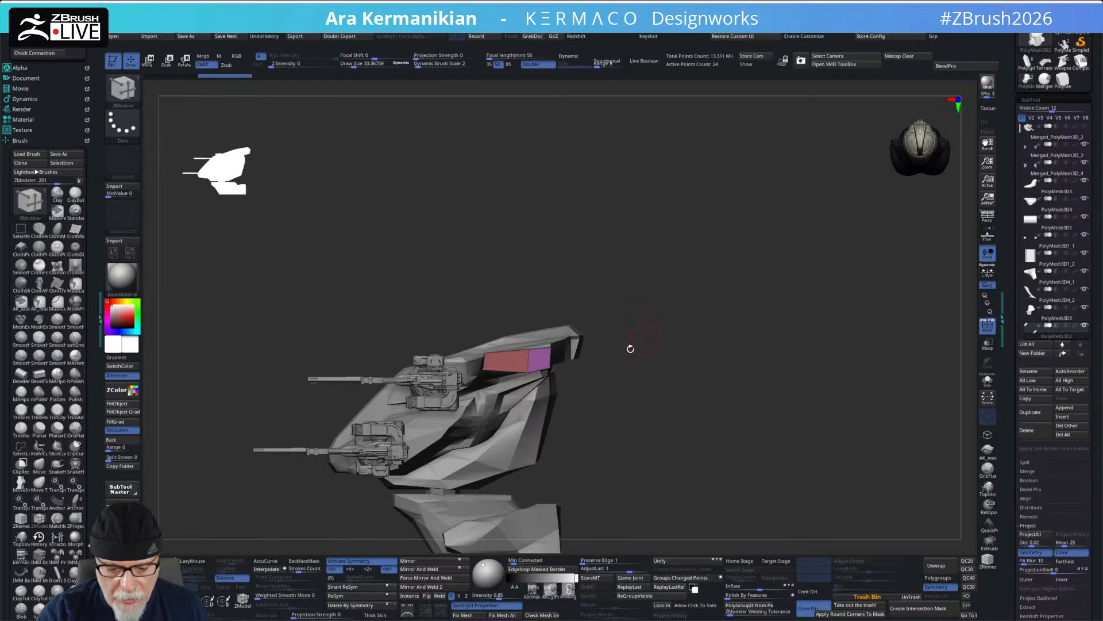
- Try moving the shoulder end blocks up and inward so they sit above the flares
shift+drag(637, 369, 649, 329)
key(w)
click(429, 472)
drag(567, 309, 567, 278)
drag(514, 331, 484, 332)
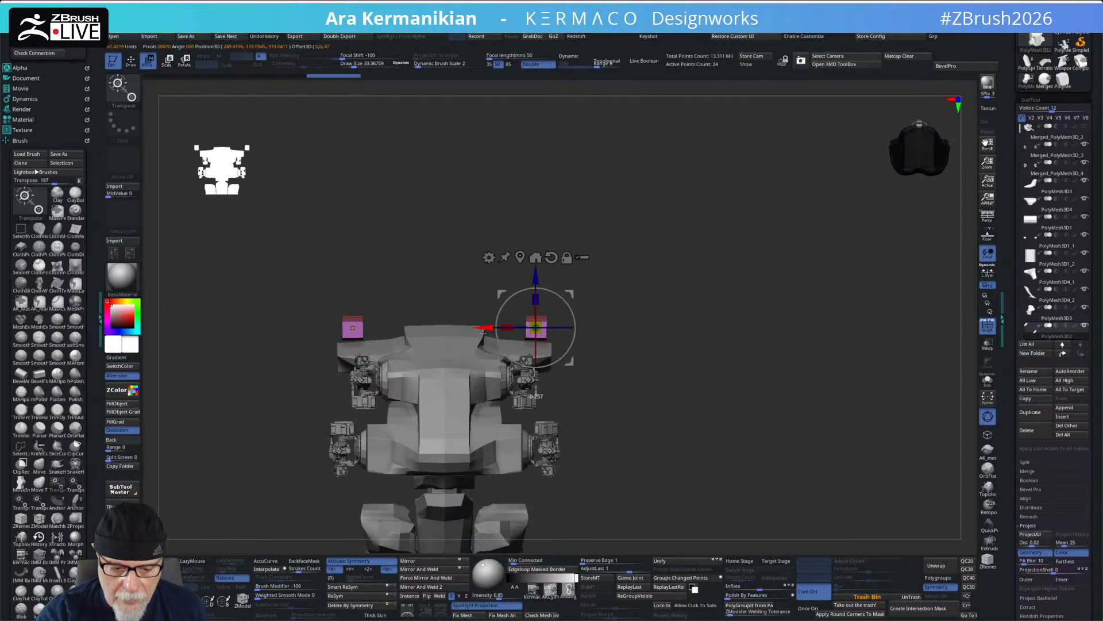
mouse_move(638, 288)
mouse_down()
mouse_move(611, 305)
mouse_move(619, 284)
mouse_move(626, 305)
mouse_move(652, 289)
mouse_move(707, 295)
mouse_move(601, 324)
mouse_up()
key(q)
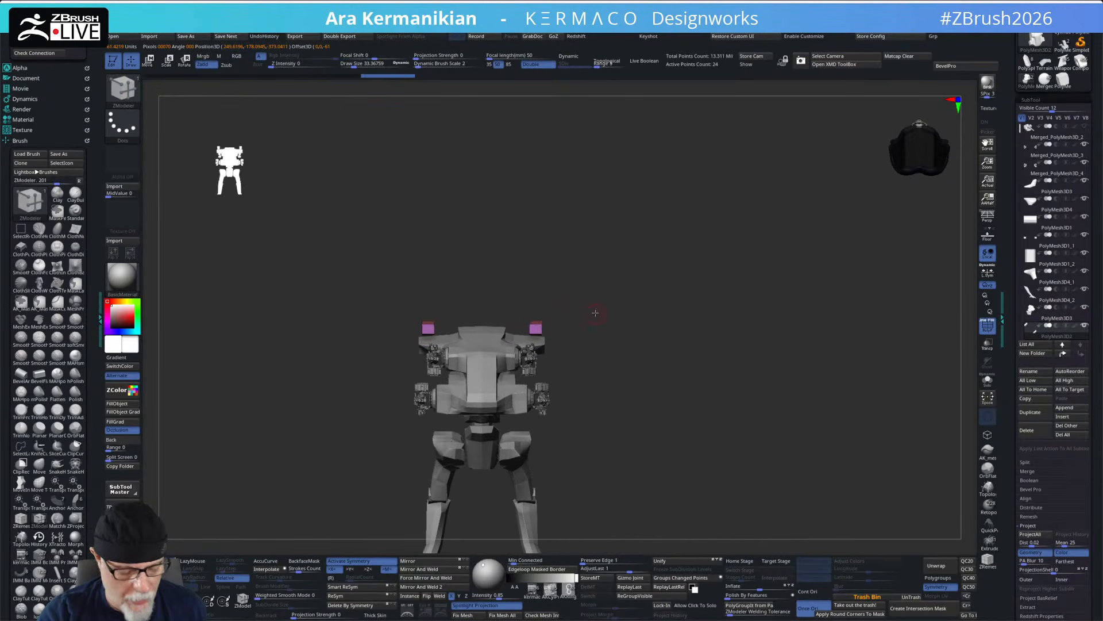
- Try duplicating the raised end blocks into a cluster of three on each shoulder
key(w)
ctrl+drag(535, 327, 594, 298)
mouse_move(732, 271)
mouse_down()
mouse_move(709, 291)
mouse_move(768, 331)
mouse_move(770, 230)
mouse_move(741, 247)
mouse_move(758, 291)
mouse_move(739, 374)
mouse_move(724, 339)
mouse_move(758, 246)
mouse_move(730, 276)
mouse_move(720, 312)
mouse_move(801, 243)
mouse_move(810, 256)
mouse_move(780, 263)
mouse_move(746, 249)
mouse_move(754, 266)
mouse_move(771, 248)
mouse_move(739, 299)
mouse_move(738, 315)
mouse_move(747, 310)
mouse_up()
key(q)
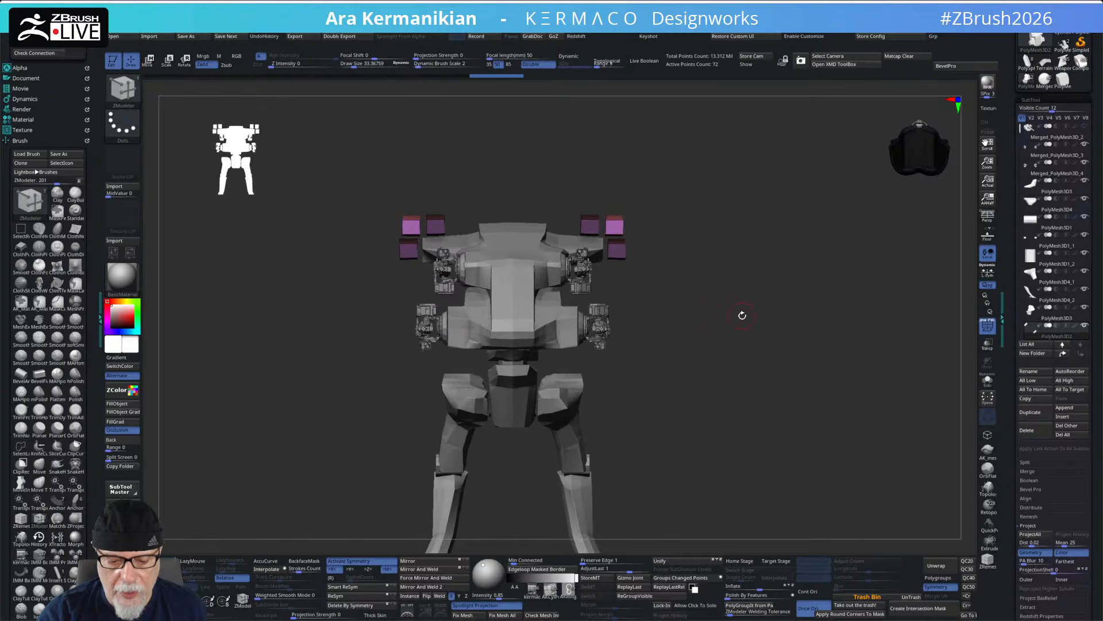
- Undo the duplicated shoulder blocks and the preceding moves of the originals
key(ctrl+z)
key(ctrl+z)
key(ctrl+z)
key(ctrl+z)
key(ctrl+z)
key(ctrl+z)
- Scale the shoulder end blocks up by about 1.32 and reposition them farther back and higher at the flare ends
drag(741, 317, 749, 395)
key(w)
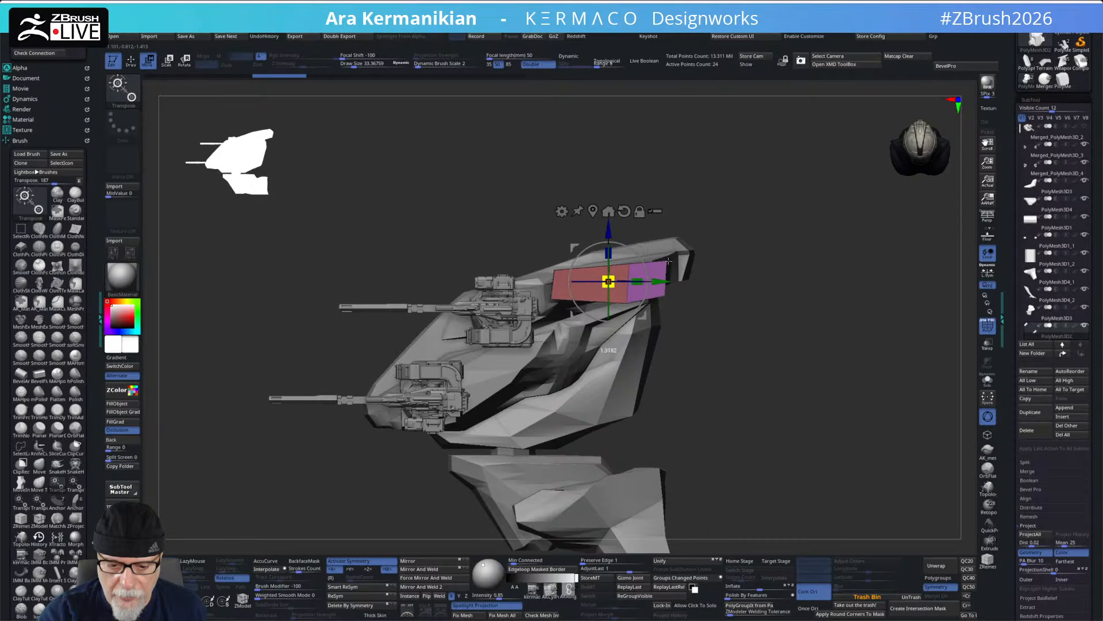
drag(665, 287, 679, 280)
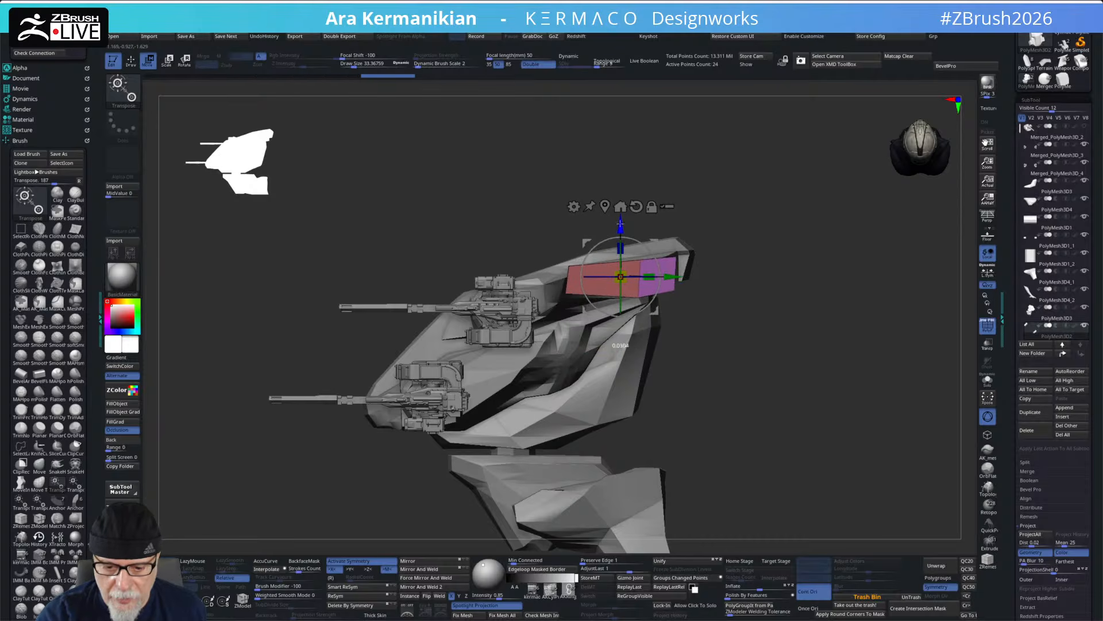
shift+drag(741, 222, 778, 225)
drag(570, 275, 509, 290)
key(q)
mouse_move(784, 262)
alt+mouse_down()
mouse_move(808, 211)
mouse_move(749, 222)
mouse_move(775, 264)
mouse_move(766, 298)
mouse_move(729, 308)
mouse_move(698, 241)
mouse_move(719, 221)
mouse_move(730, 236)
mouse_move(742, 218)
mouse_move(727, 253)
mouse_move(743, 306)
mouse_move(729, 321)
mouse_move(747, 321)
mouse_move(677, 347)
alt+mouse_up()
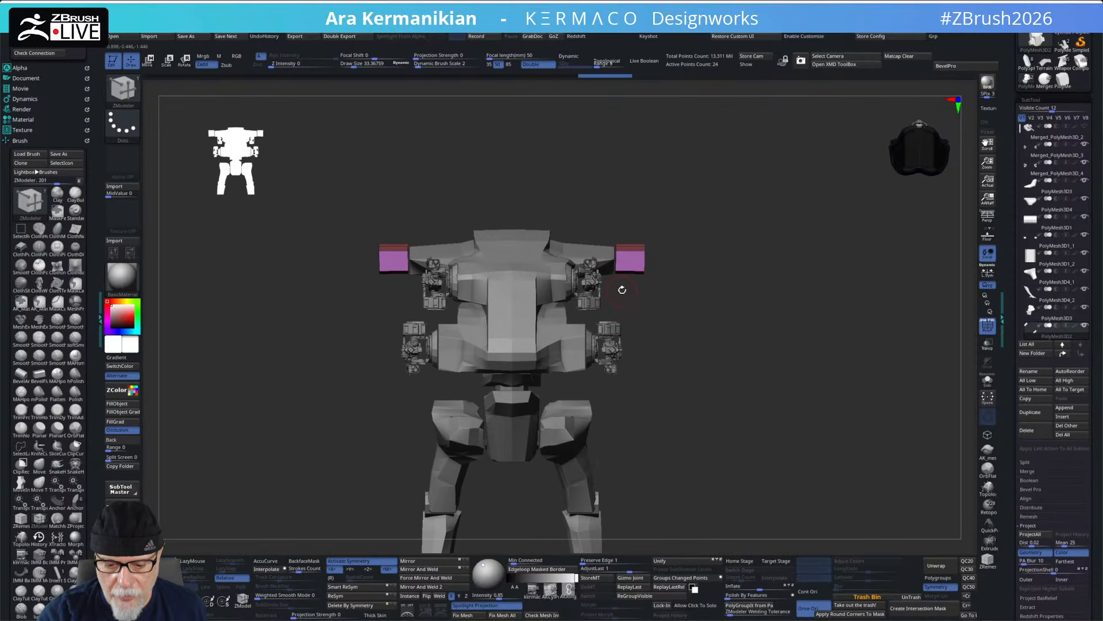
- Mask the upper part of the shoulder end blocks and pull their unmasked lower part down to make them taller
key(w)
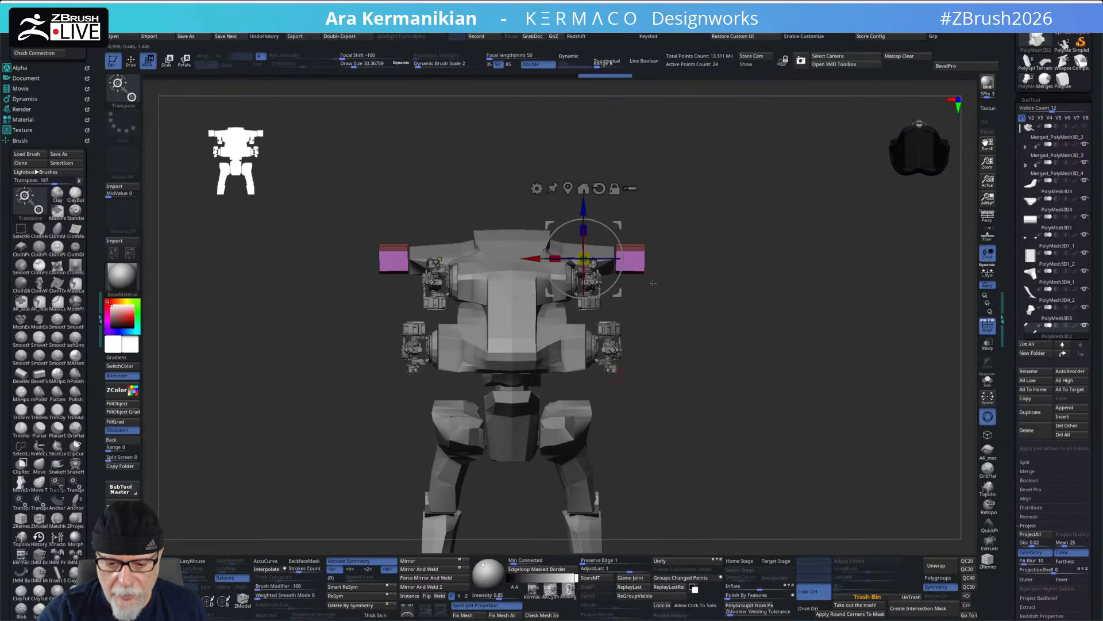
ctrl+drag(326, 207, 715, 262)
drag(583, 204, 584, 222)
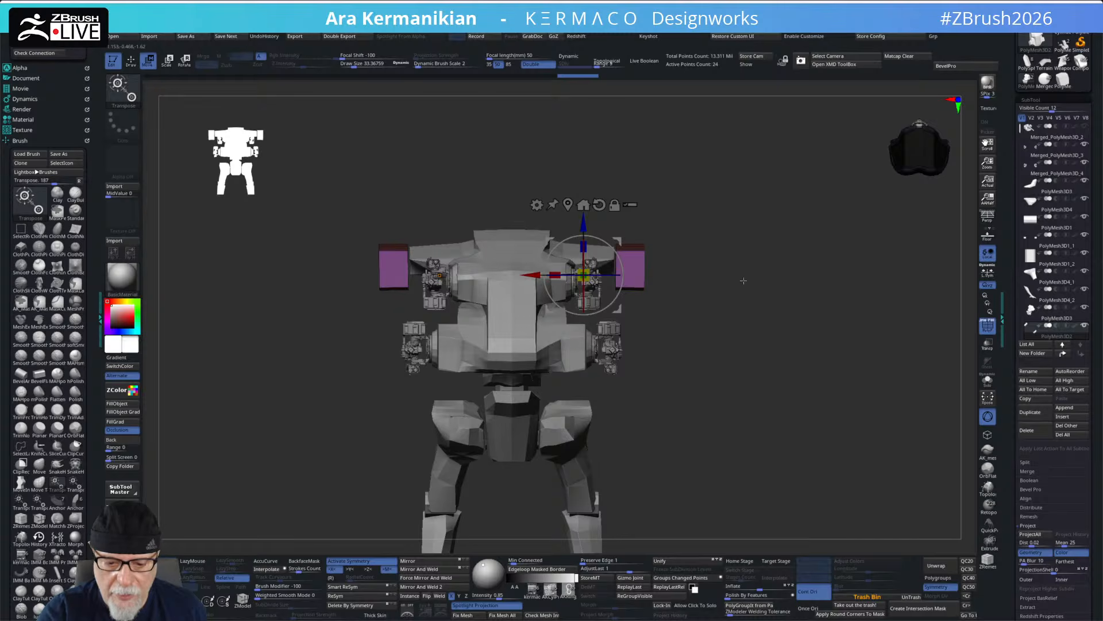
- Try slanting the shoulder end blocks by shifting their unmasked lower part outward
drag(778, 273, 773, 273)
mouse_move(546, 275)
mouse_down()
mouse_move(564, 277)
mouse_move(544, 273)
mouse_up()
key(ctrl+z)
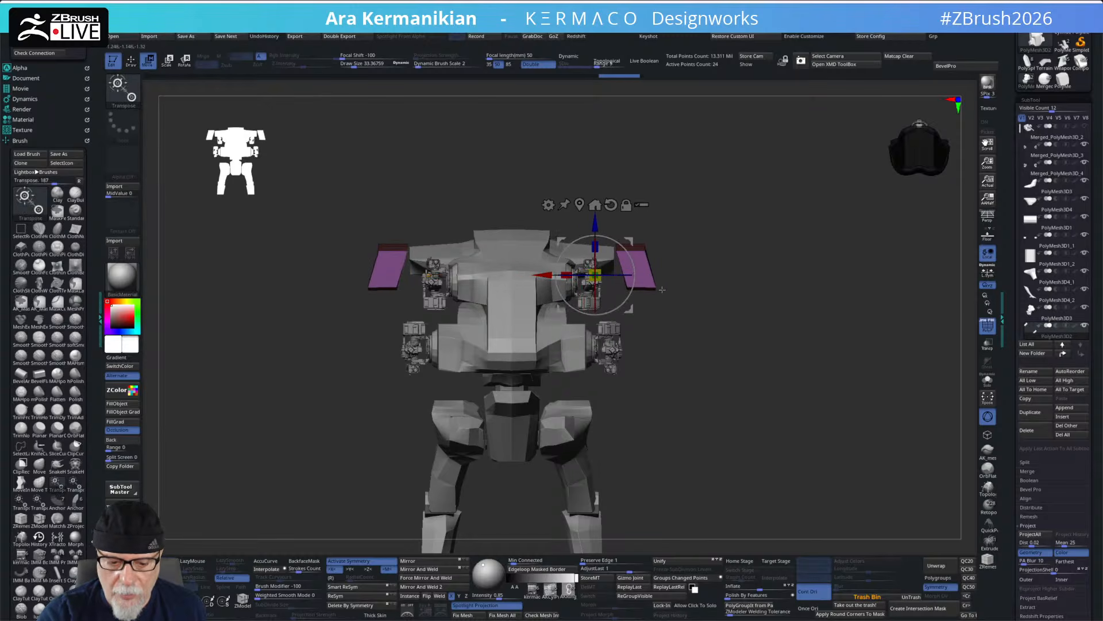
key(q)
mouse_move(757, 256)
mouse_down()
mouse_move(718, 263)
mouse_move(772, 249)
mouse_move(759, 256)
mouse_up()
key(ctrl+z)
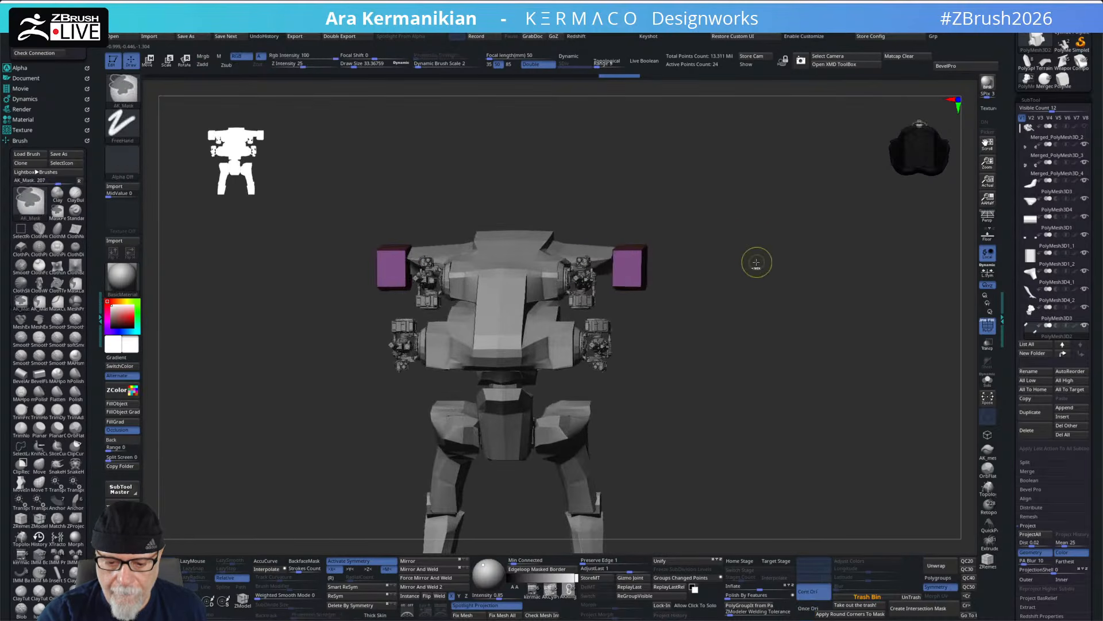
- Mask the inner side of the shoulder end blocks and try flaring their lower outer edges outward
mouse_move(383, 191)
ctrl+mouse_down()
mouse_move(407, 245)
mouse_move(571, 369)
mouse_move(640, 362)
ctrl+mouse_up()
shift+drag(738, 302, 756, 303)
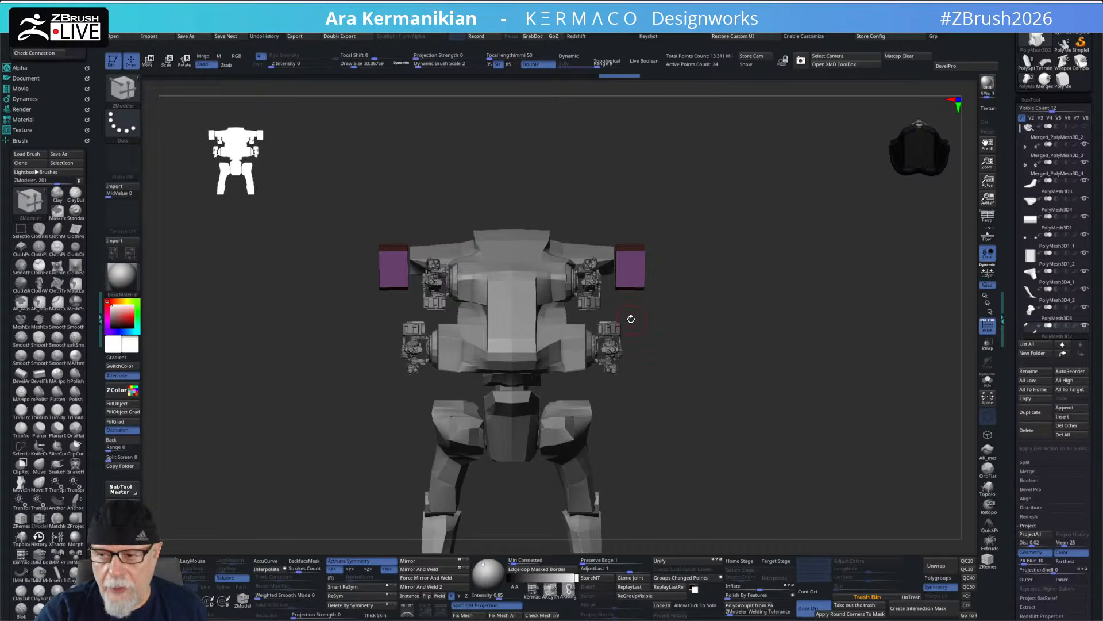
key(w)
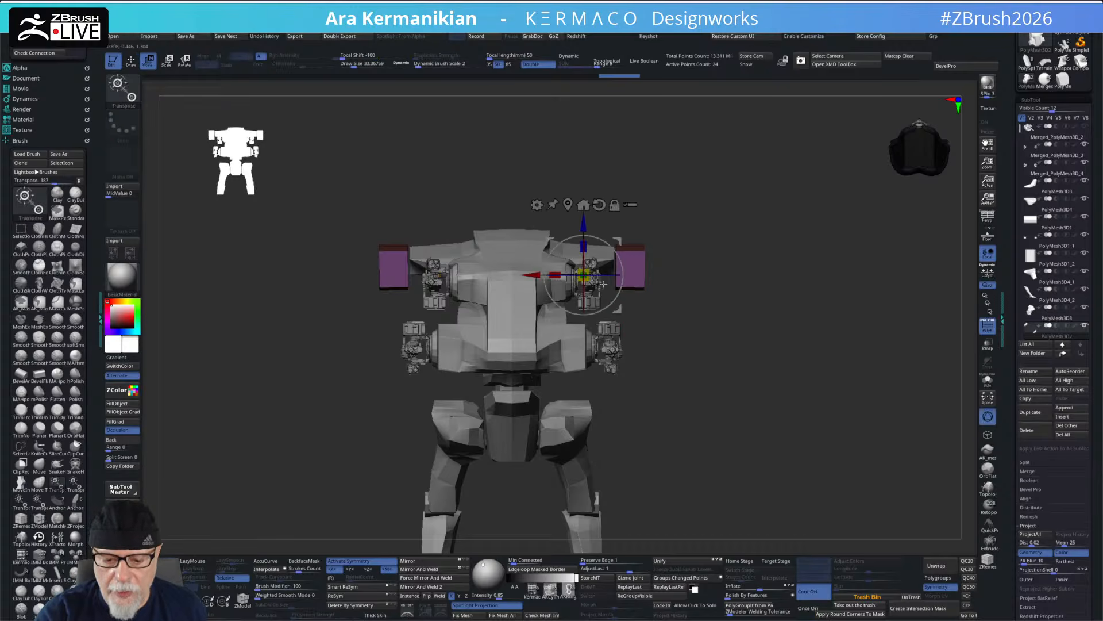
drag(534, 276, 551, 278)
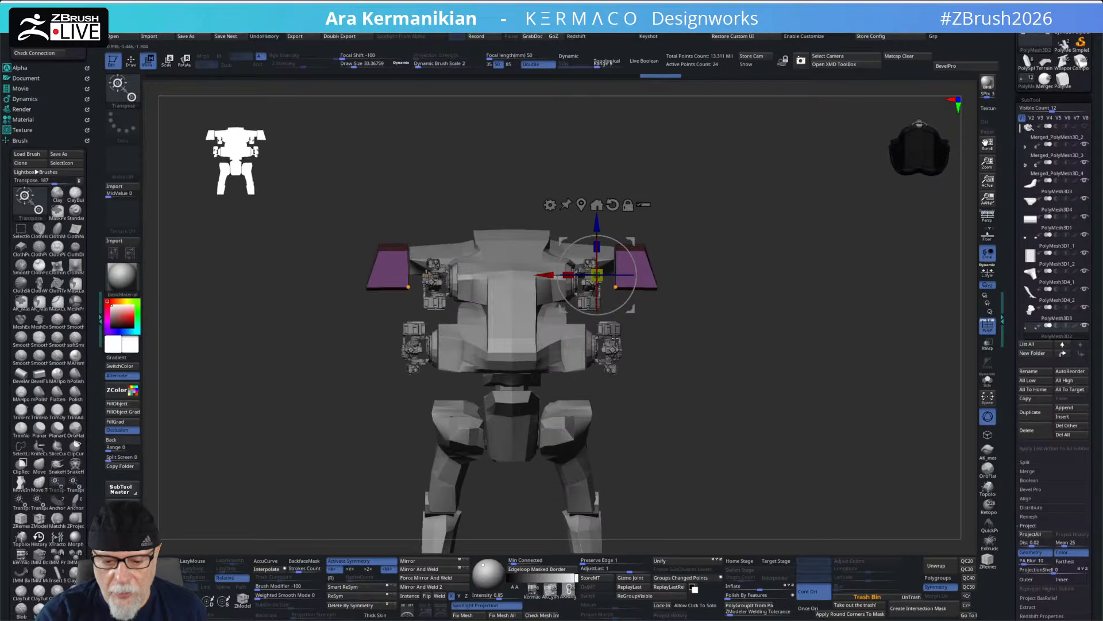
mouse_move(746, 322)
mouse_down()
mouse_move(707, 330)
mouse_move(781, 316)
mouse_move(741, 320)
mouse_move(764, 305)
mouse_up()
key(q)
- Clear the mask on the shoulder end blocks and tilt them about 10.9° so their lower ends point outward
key(w)
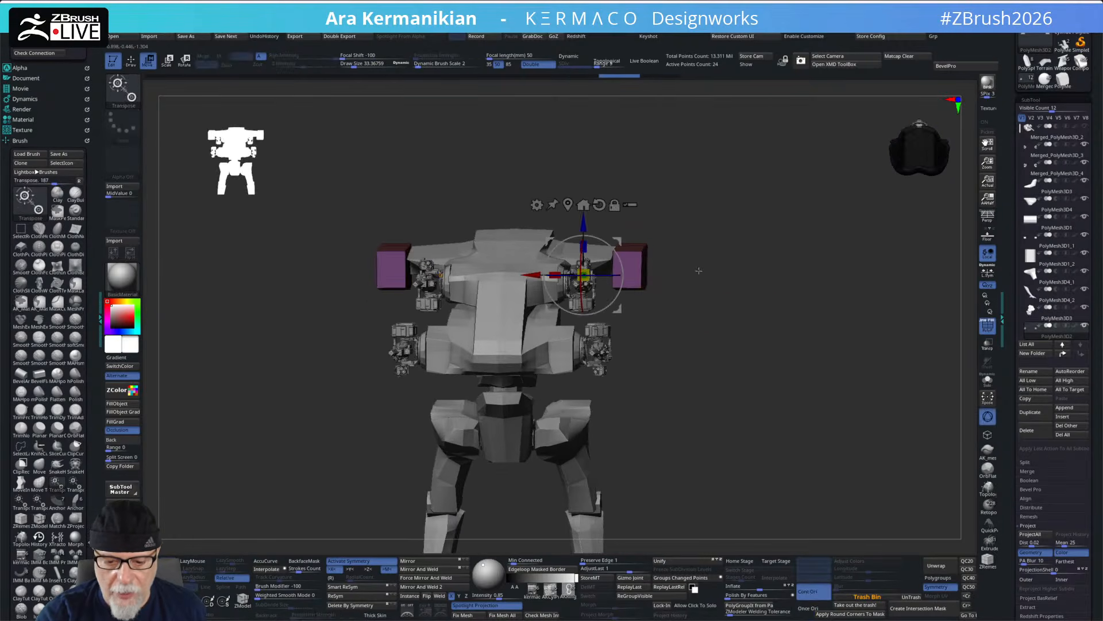
shift+drag(681, 206, 686, 208)
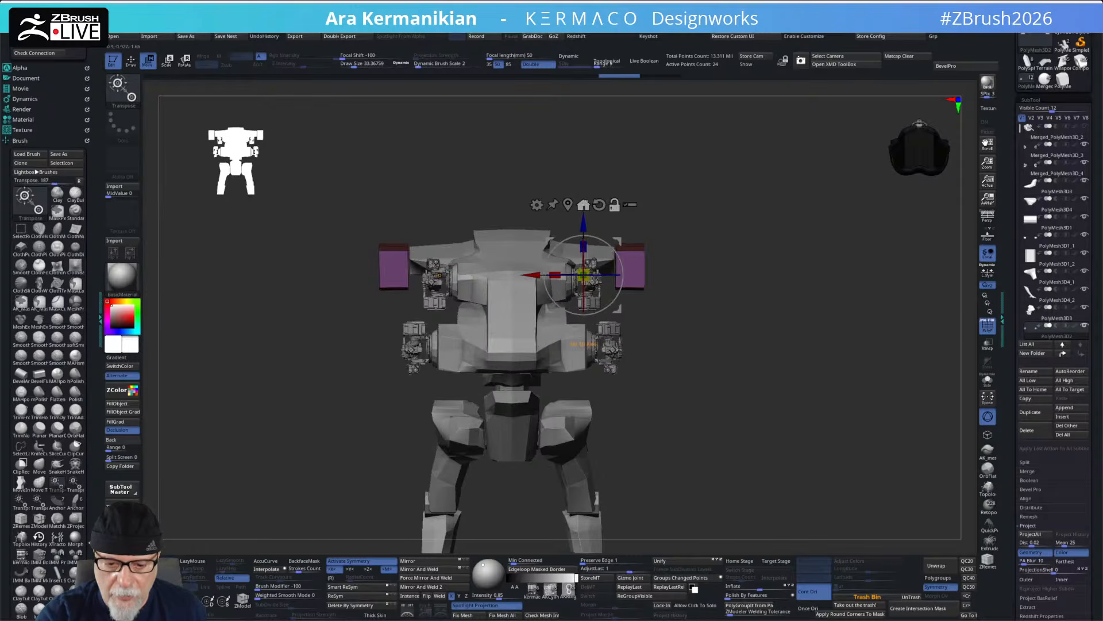
alt+click(581, 202)
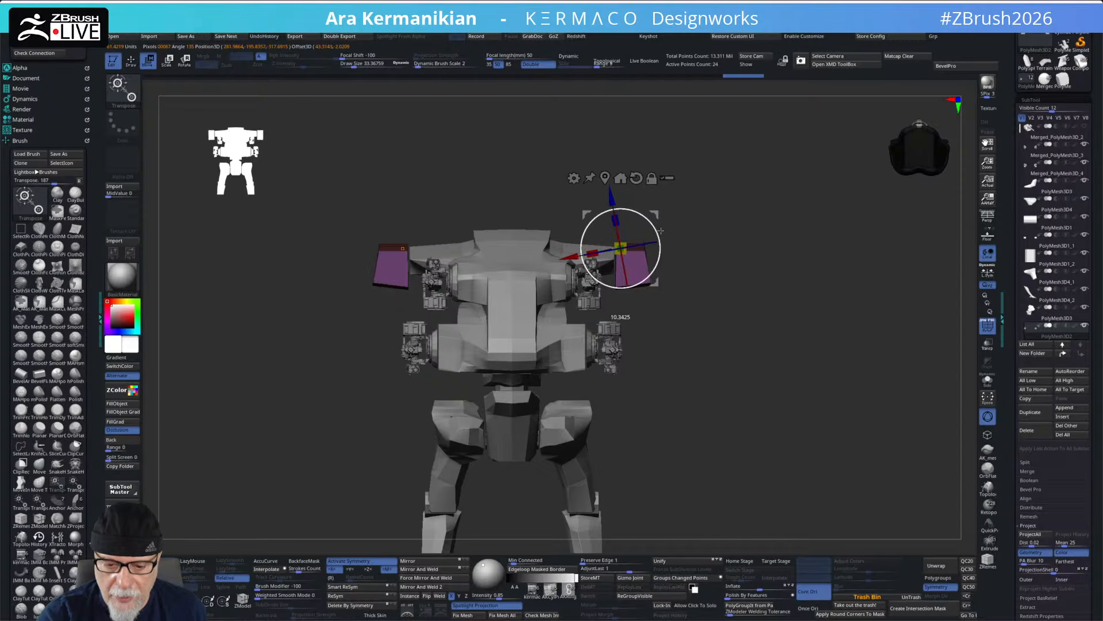
drag(658, 226, 659, 230)
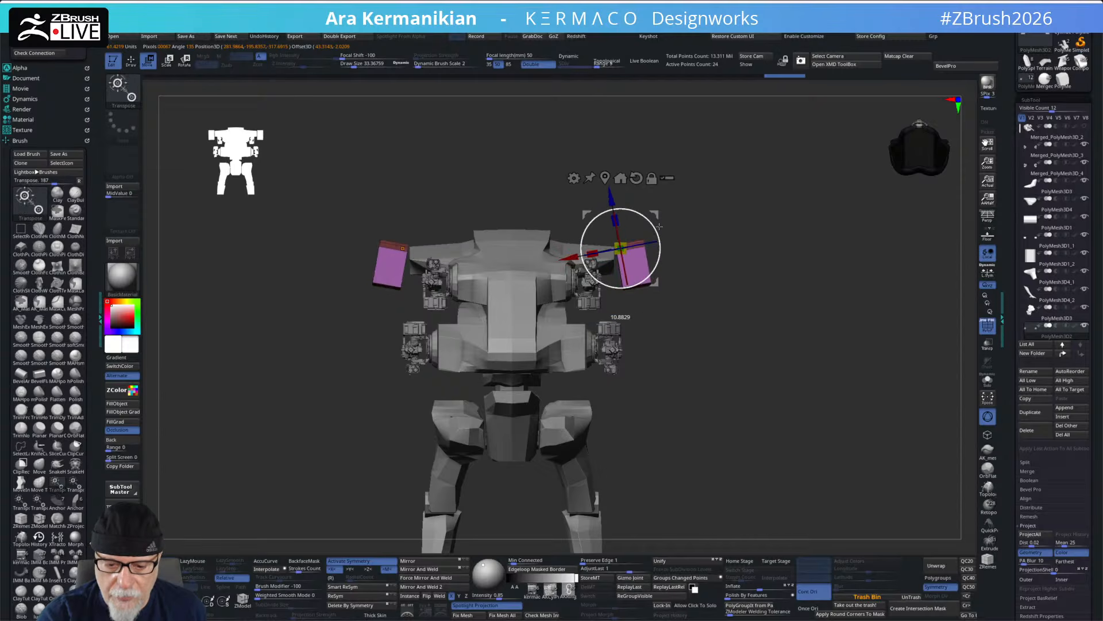
drag(597, 202, 590, 190)
mouse_move(779, 221)
mouse_down()
mouse_move(730, 245)
mouse_move(767, 235)
mouse_move(757, 245)
mouse_move(762, 222)
mouse_move(698, 210)
mouse_move(737, 247)
mouse_move(805, 242)
mouse_move(749, 224)
mouse_move(700, 231)
mouse_move(746, 217)
mouse_move(842, 226)
mouse_move(691, 250)
mouse_move(694, 274)
mouse_move(727, 294)
mouse_move(690, 249)
mouse_up()
key(q)
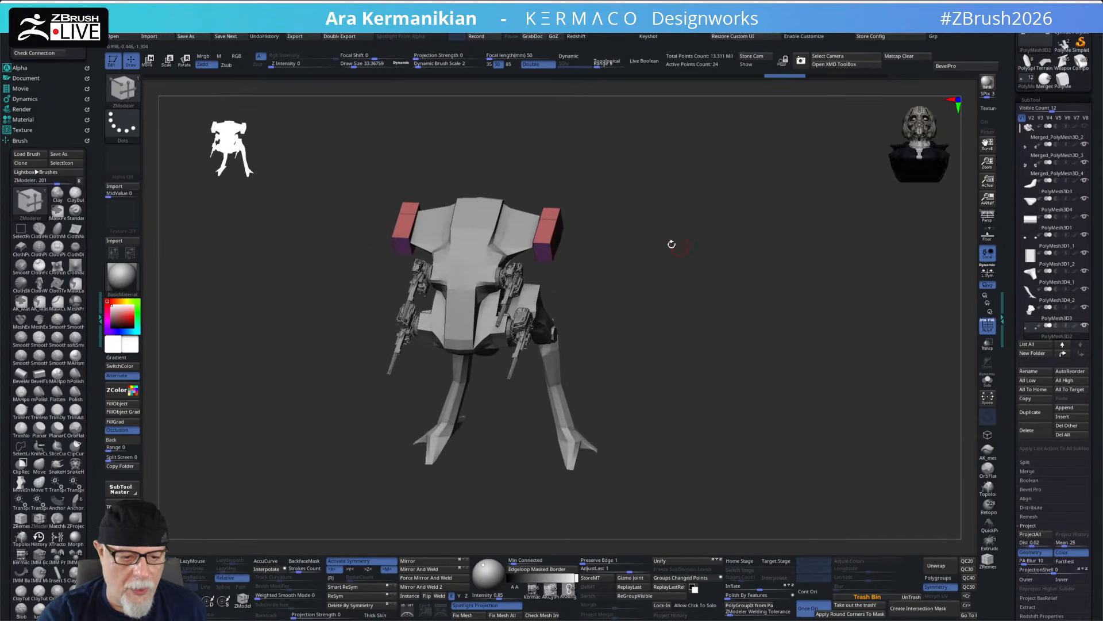
drag(689, 315, 695, 338)
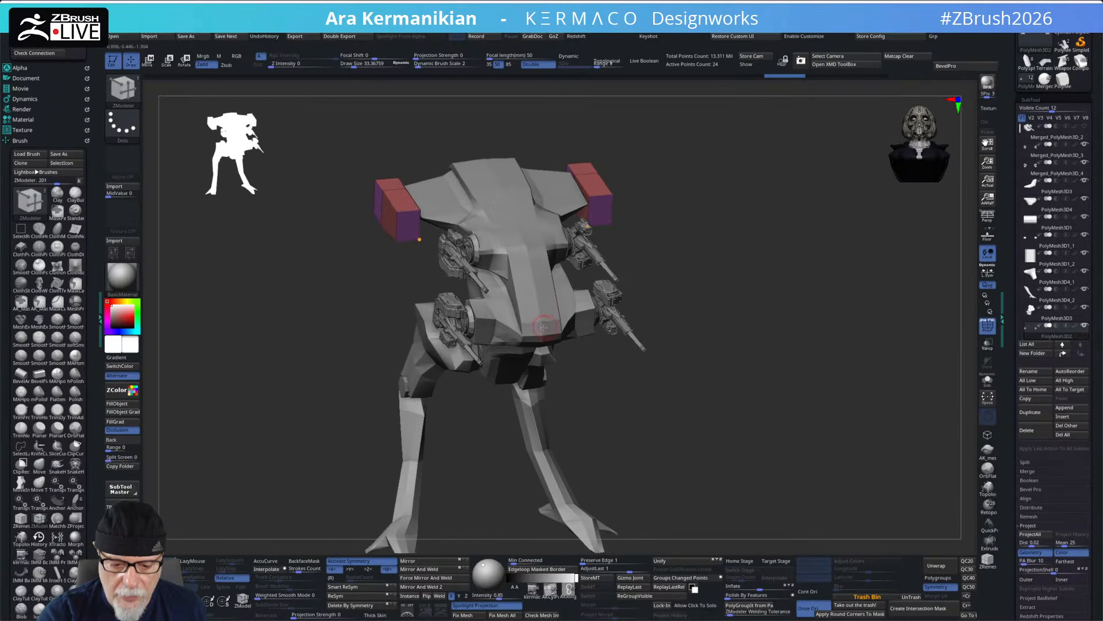
- Select the torso hull and review the mech with its shoulder blocks from the front and above
alt+click(547, 327)
drag(586, 343, 734, 318)
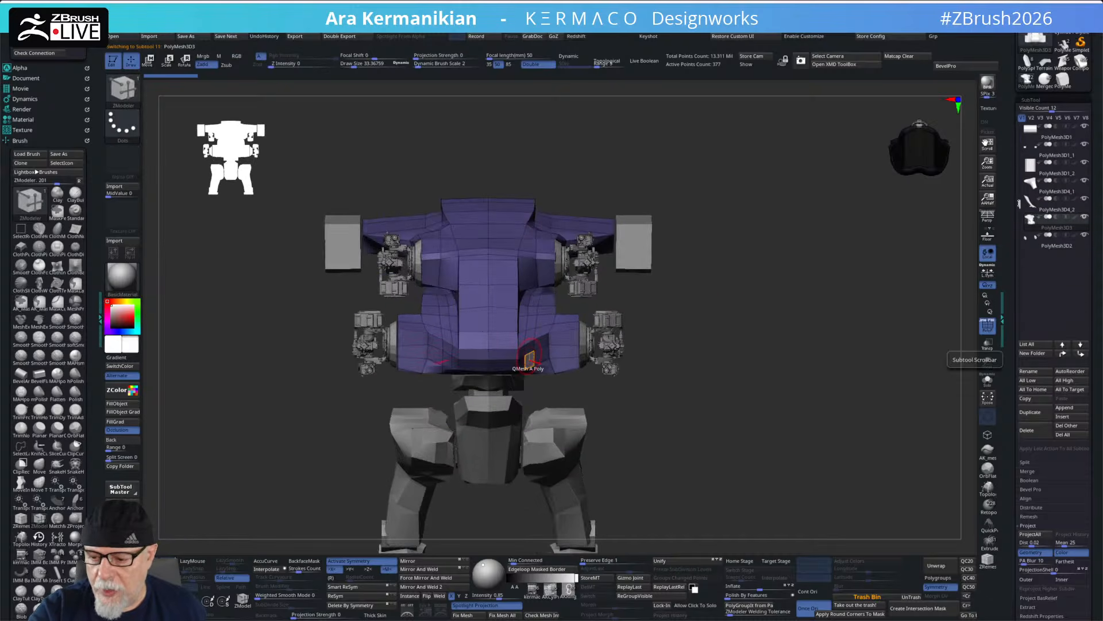
drag(434, 376, 499, 186)
drag(730, 289, 793, 365)
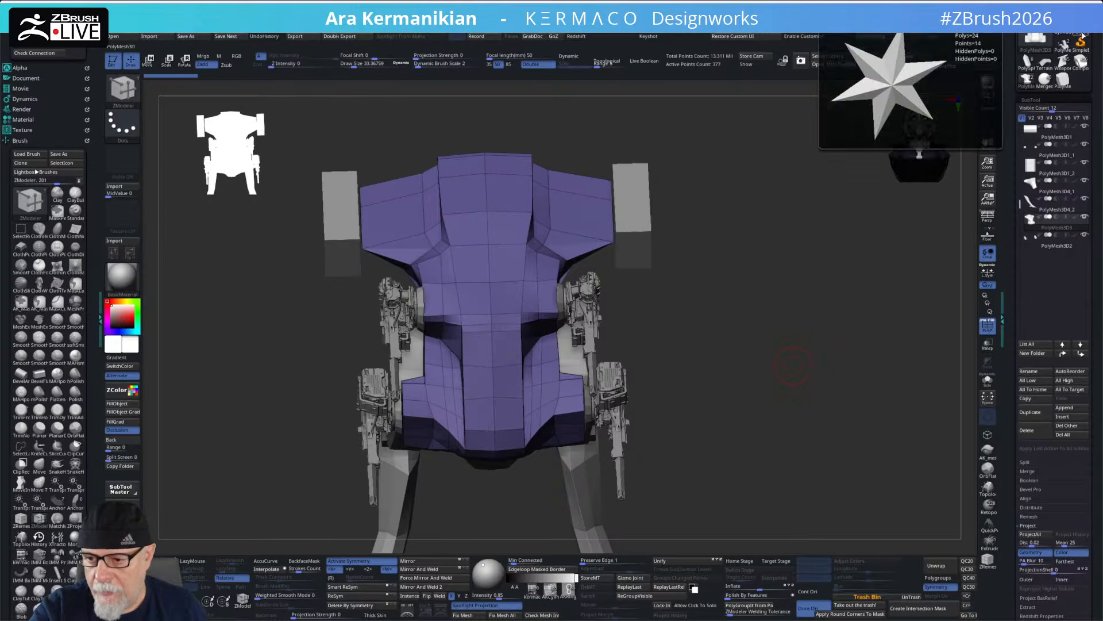
- Switch to the star PolyMesh3D tool and replace the star with the Cube_01 primitive from the kermaco_pro_primitives brush
click(1068, 49)
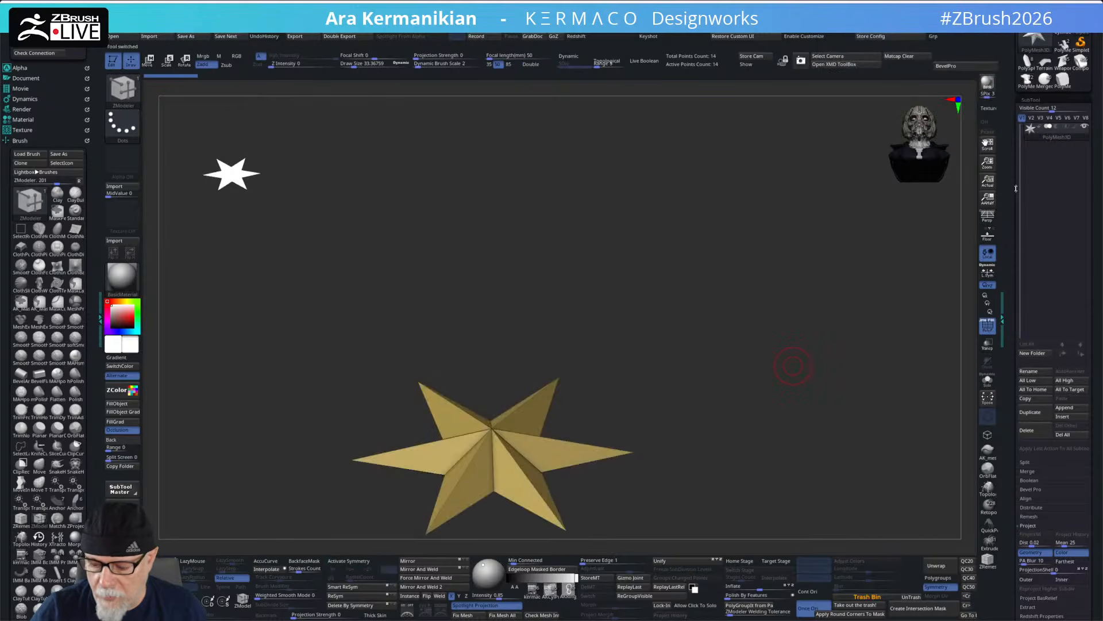
alt+drag(816, 438, 785, 309)
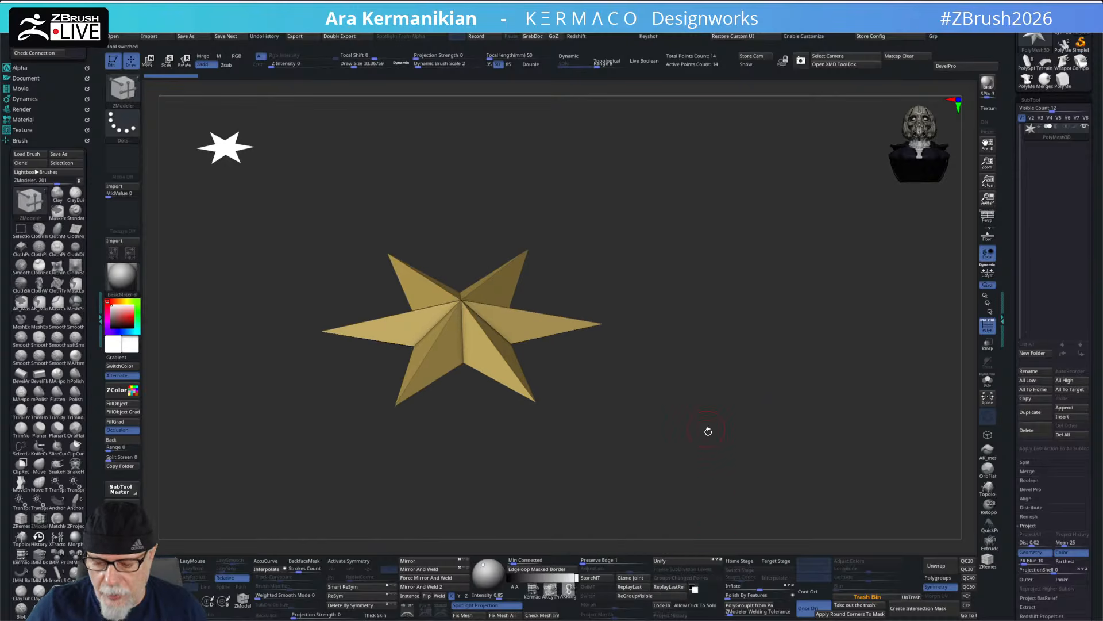
drag(720, 349, 759, 373)
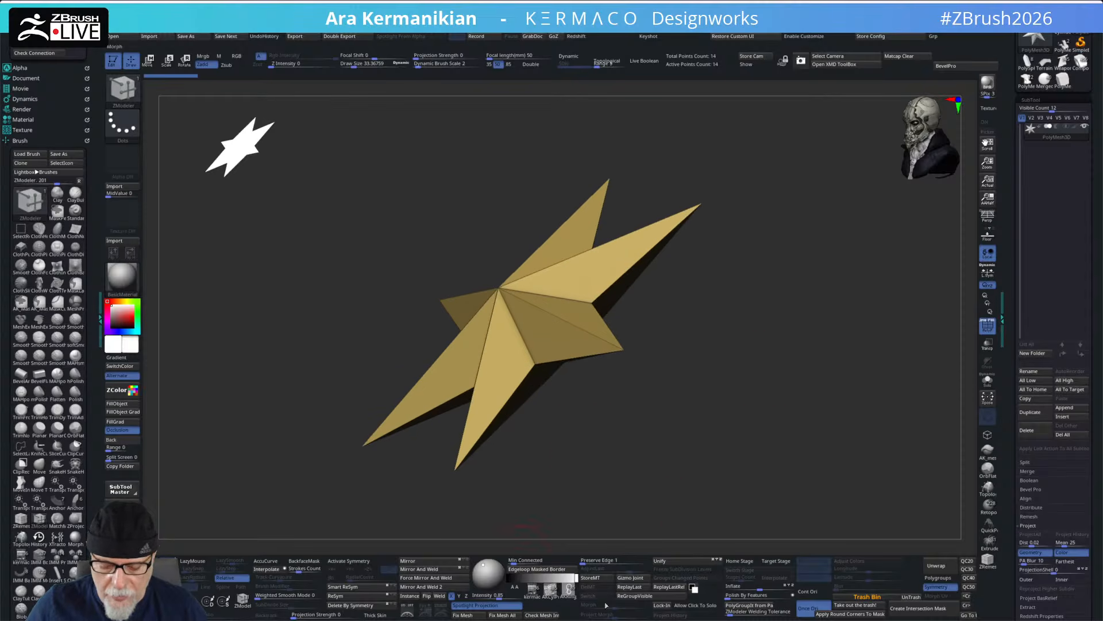
click(532, 589)
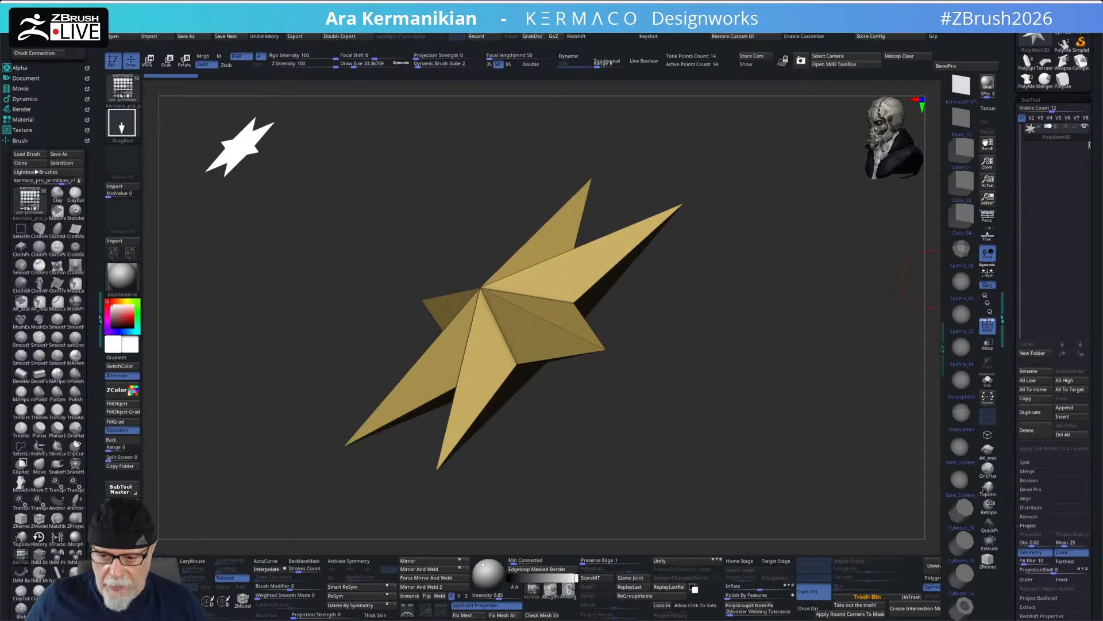
click(960, 152)
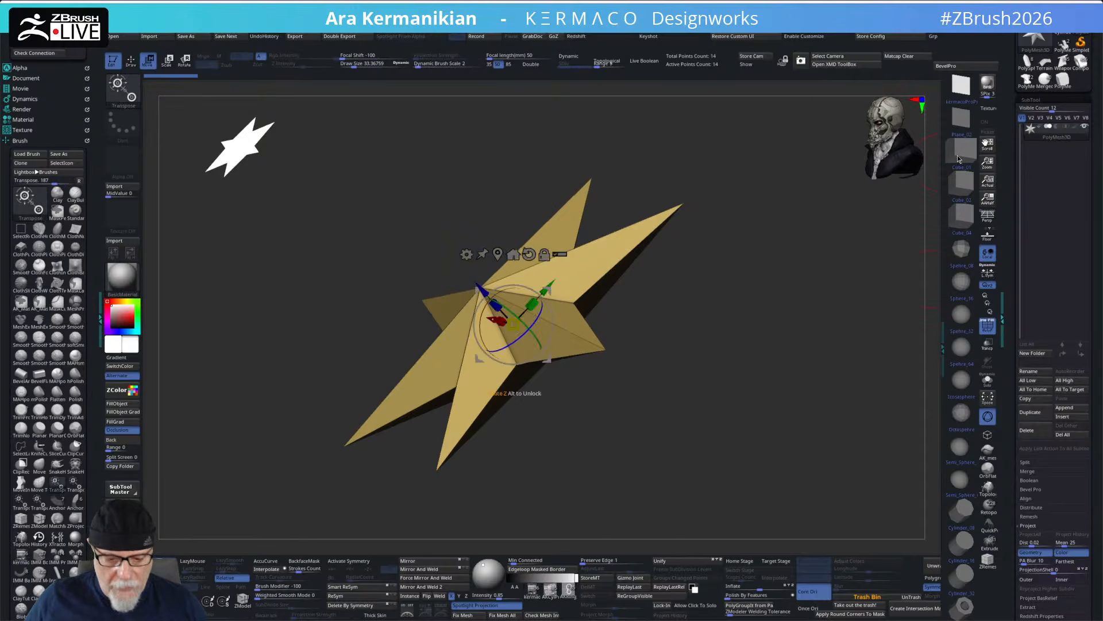
- Stretch the cube along one axis into a long rectangular beam and return to the ZModeler brush
alt+drag(694, 462, 668, 416)
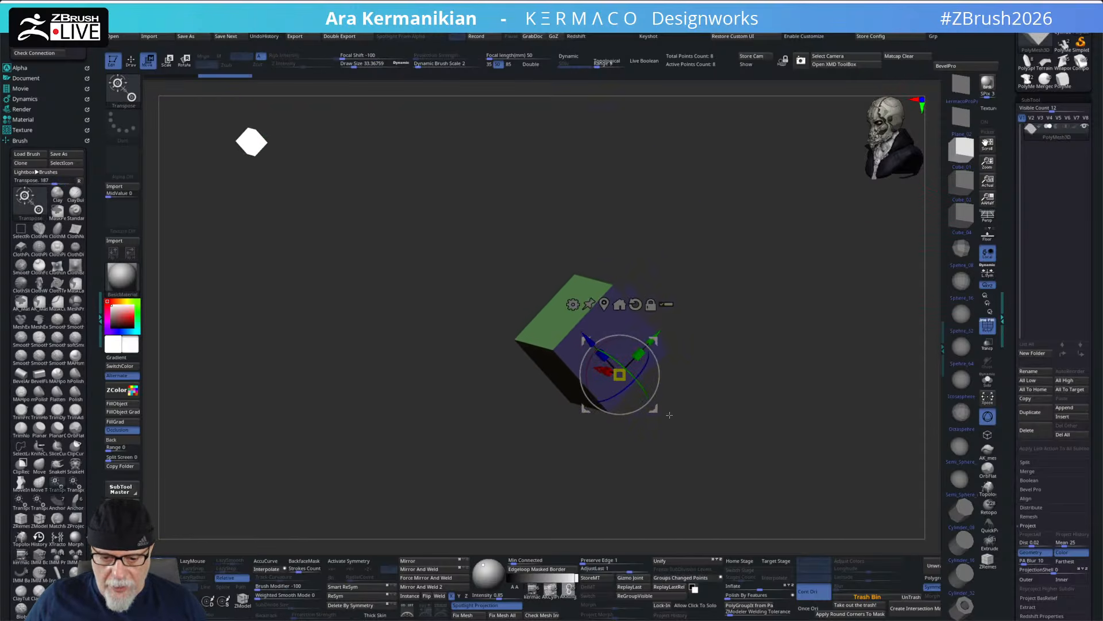
drag(605, 359, 419, 167)
alt+drag(732, 274, 797, 368)
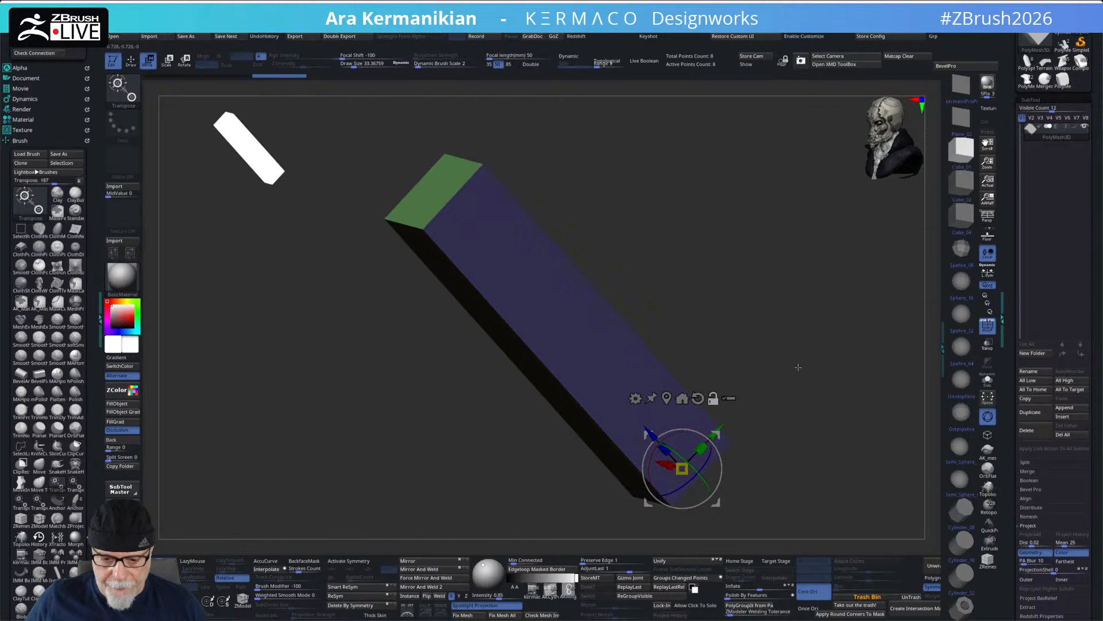
key(q)
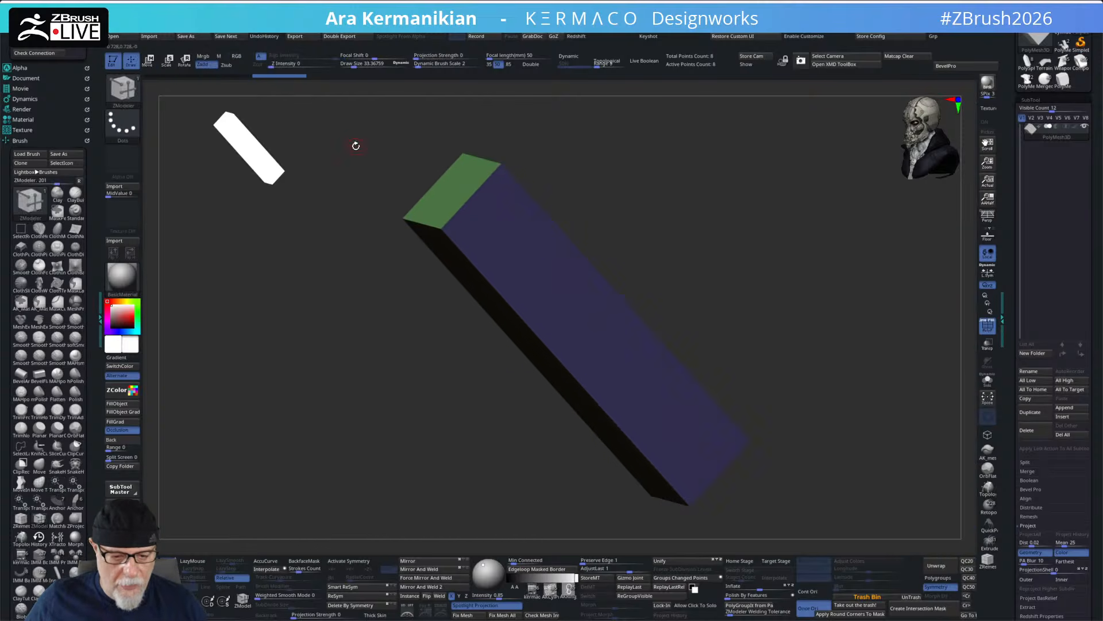
- QMesh one end of the beam outward and to both sides into a T-shaped head, and clip one arm to a taper
drag(446, 198, 320, 256)
alt+drag(780, 285, 741, 376)
drag(483, 233, 554, 164)
mouse_move(655, 296)
alt+mouse_down()
mouse_move(687, 337)
mouse_move(672, 333)
alt+mouse_up()
mouse_move(363, 318)
ctrl+shift+mouse_down()
mouse_move(508, 98)
mouse_move(539, 119)
ctrl+shift+mouse_up()
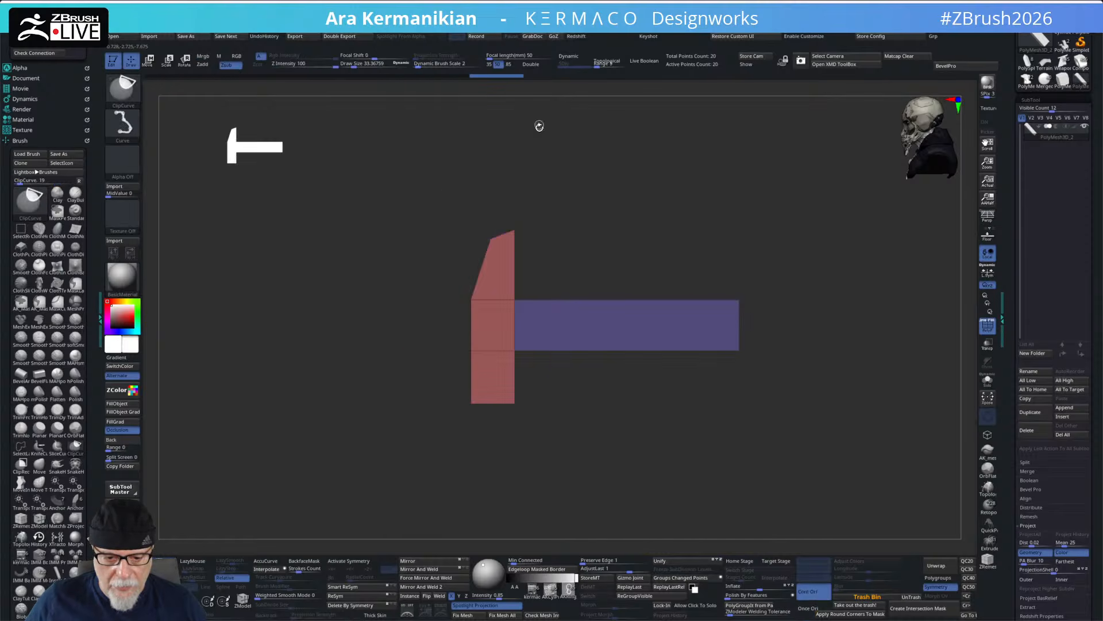
mouse_move(795, 254)
mouse_down()
mouse_move(777, 383)
mouse_move(757, 308)
mouse_up()
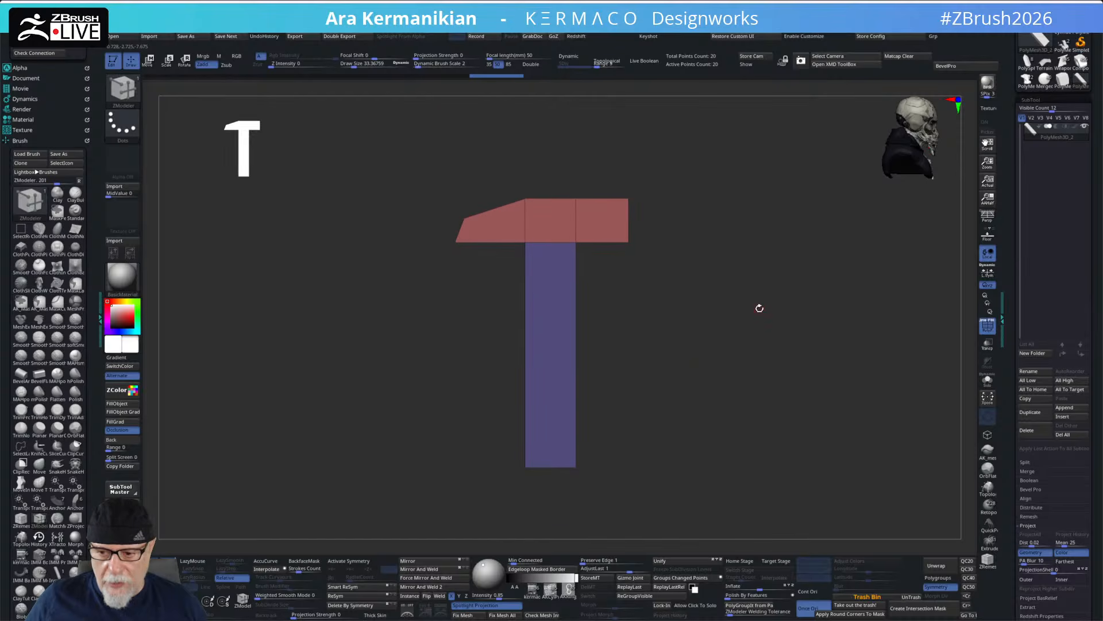
- Duplicate the T-shaped part and put the duplicate in a new subtool folder named builders
key(w)
drag(690, 369, 692, 340)
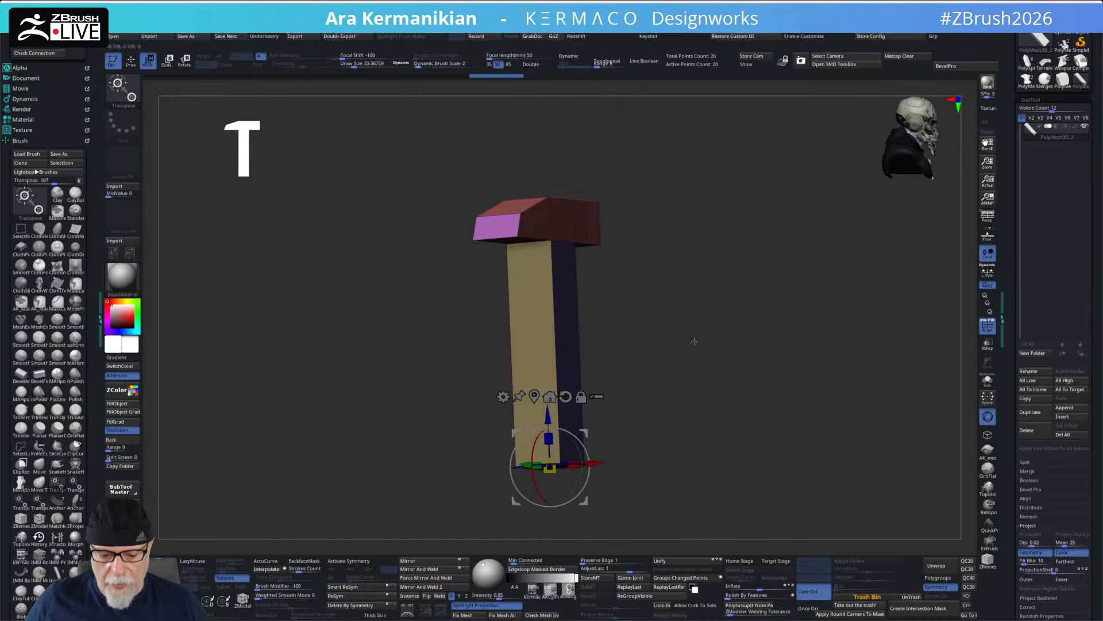
drag(747, 310, 812, 275)
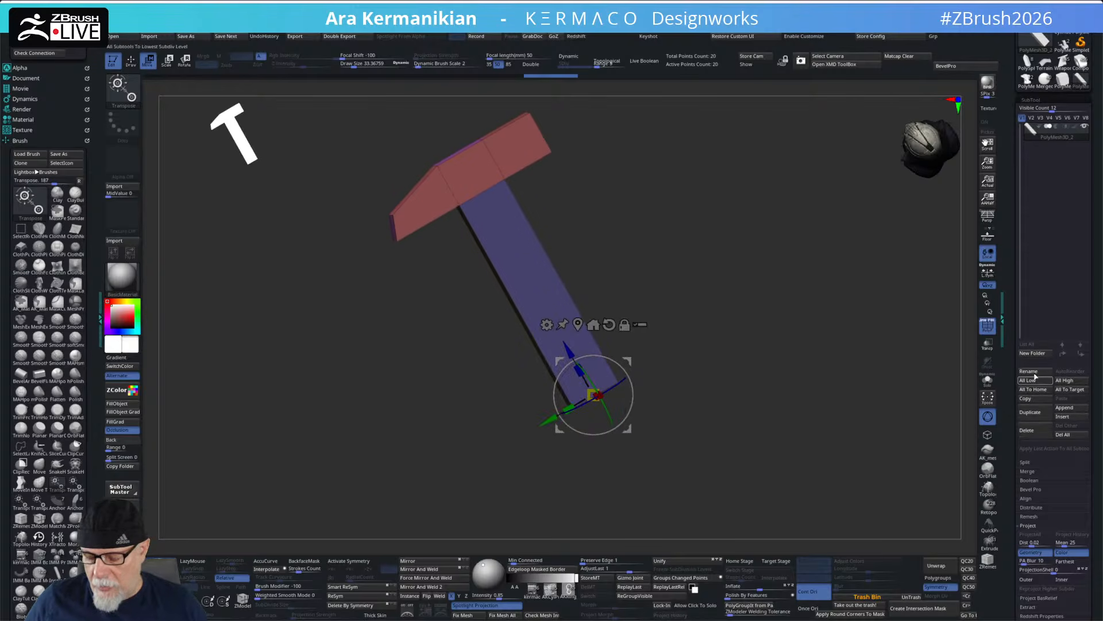
click(1038, 420)
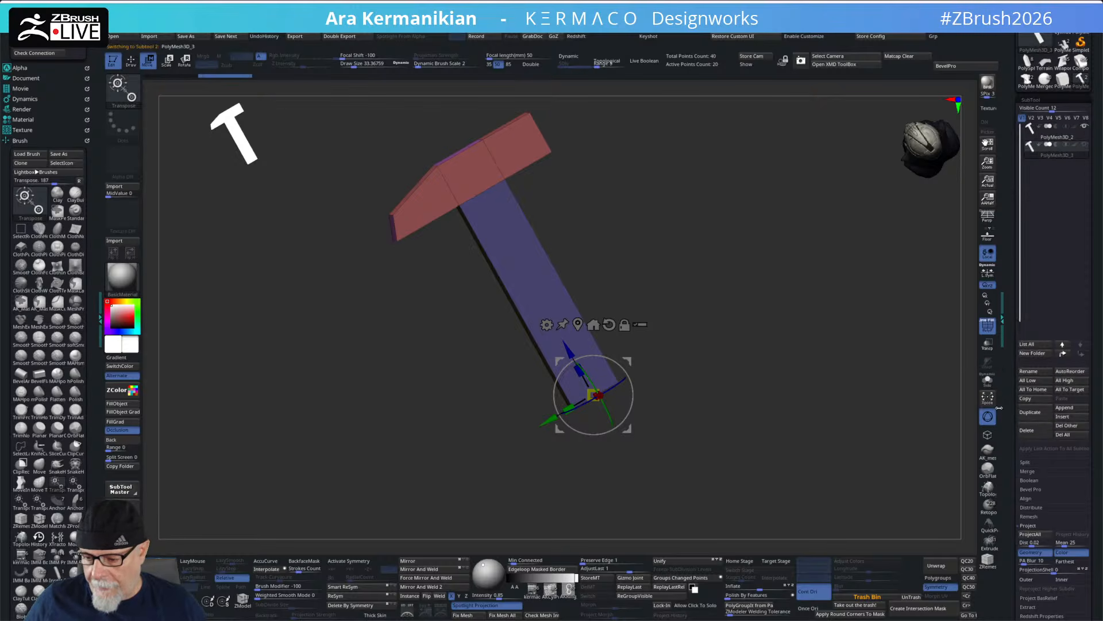
click(1033, 353)
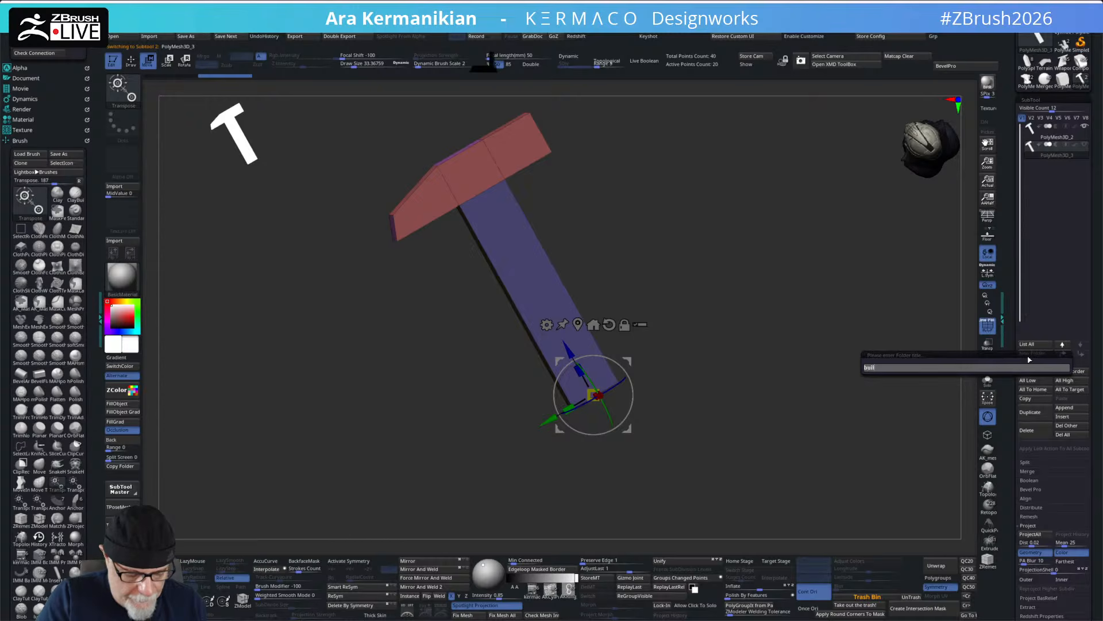
key(Return)
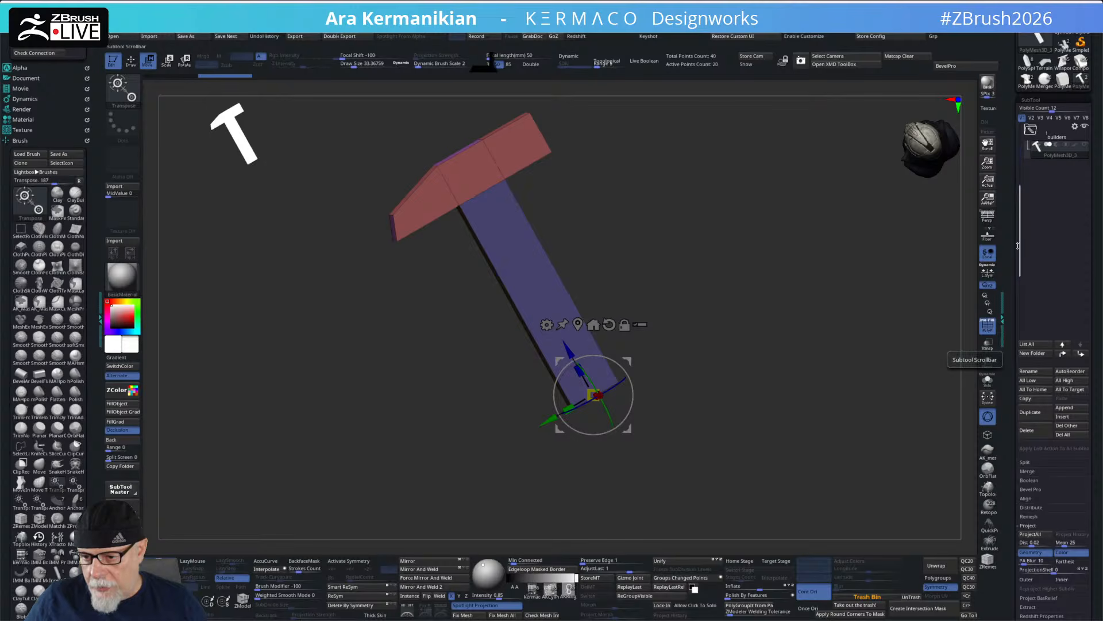
drag(1019, 245, 1020, 179)
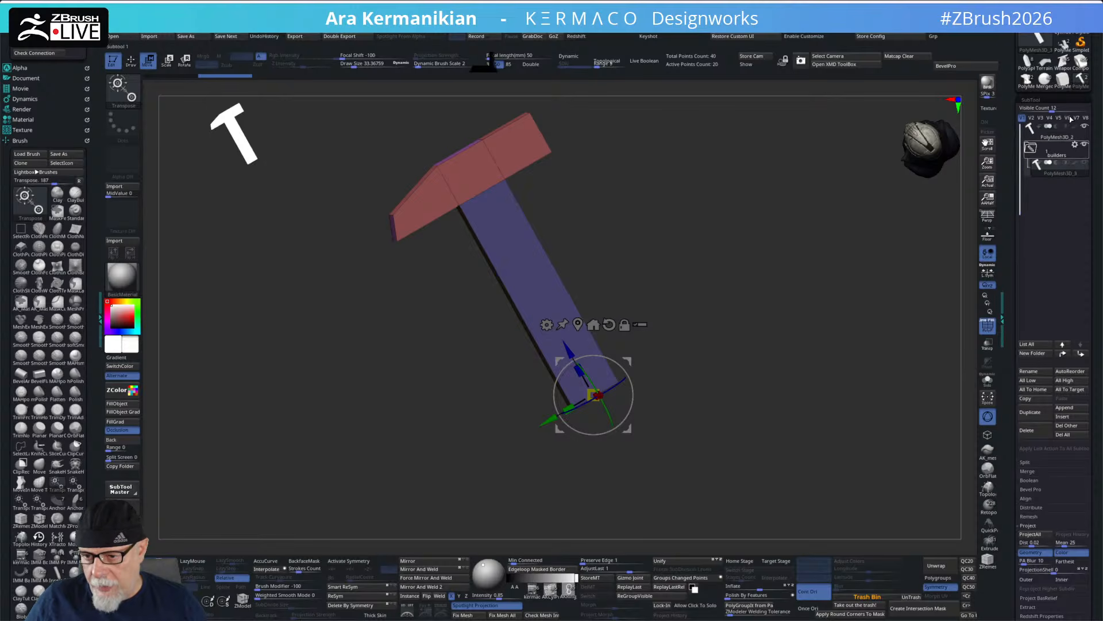
- Paste a copy of the mech's torso hull into the builders folder and delete the T-shaped duplicate from it
click(1027, 80)
drag(671, 361, 918, 360)
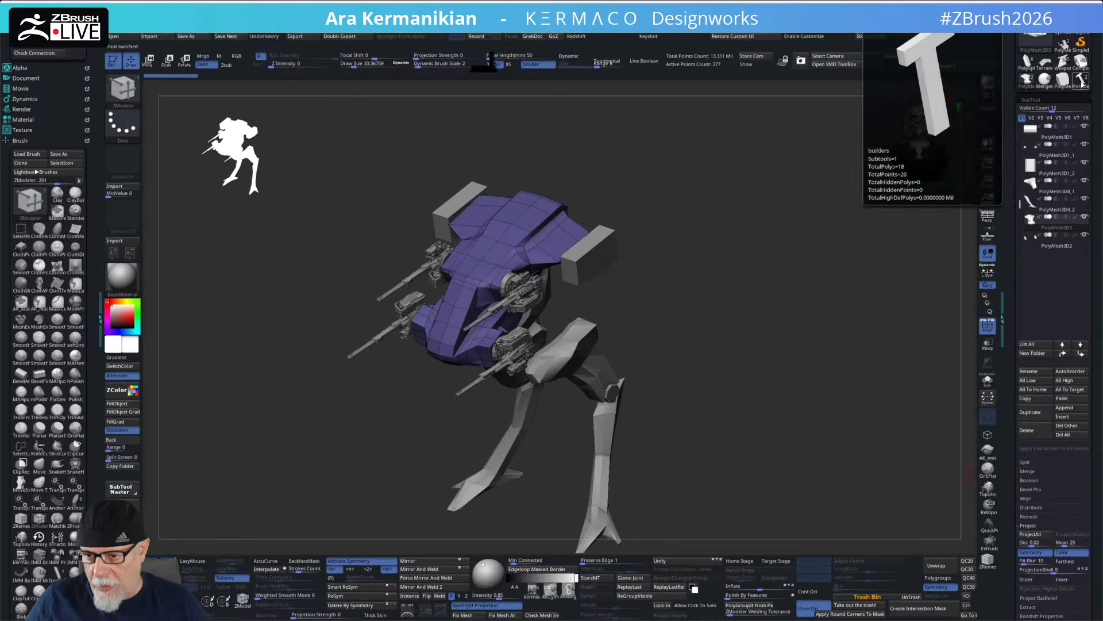
click(1081, 80)
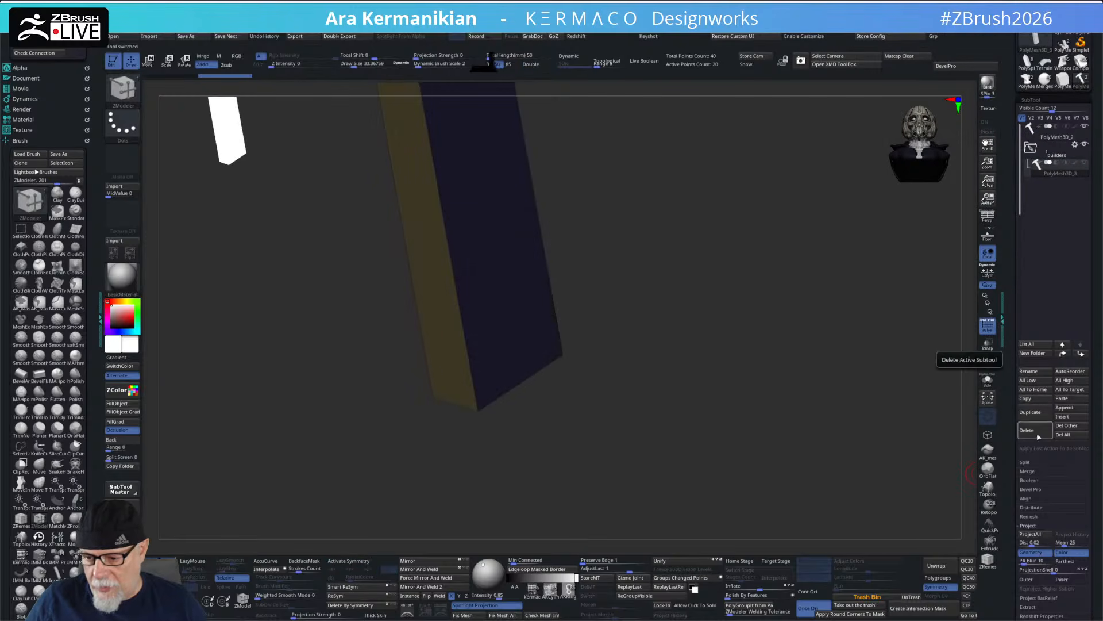
click(1063, 399)
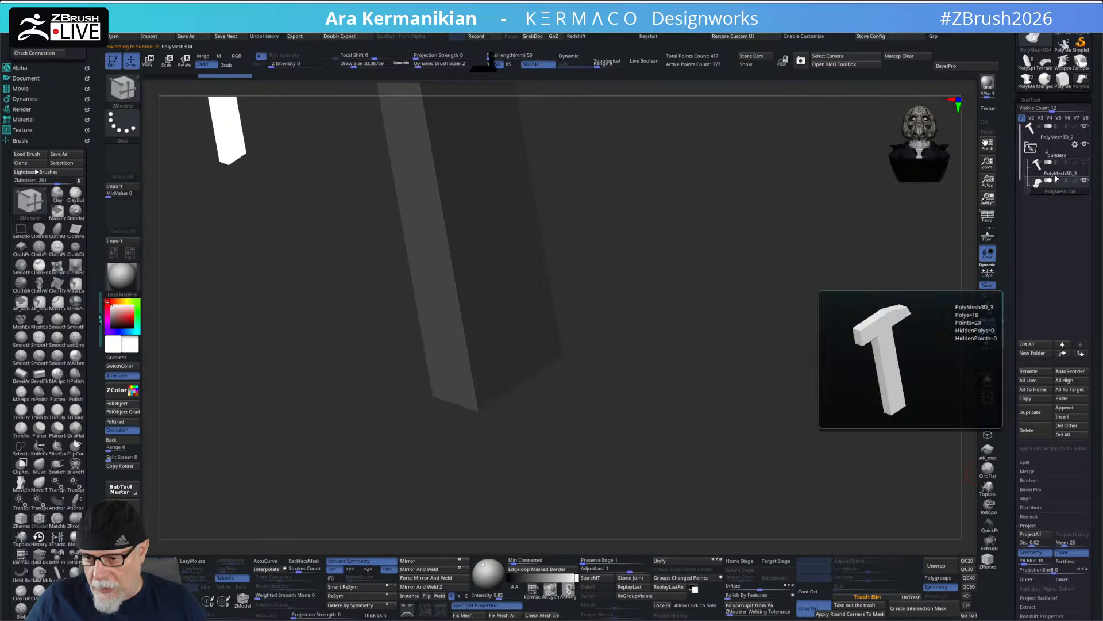
click(1034, 432)
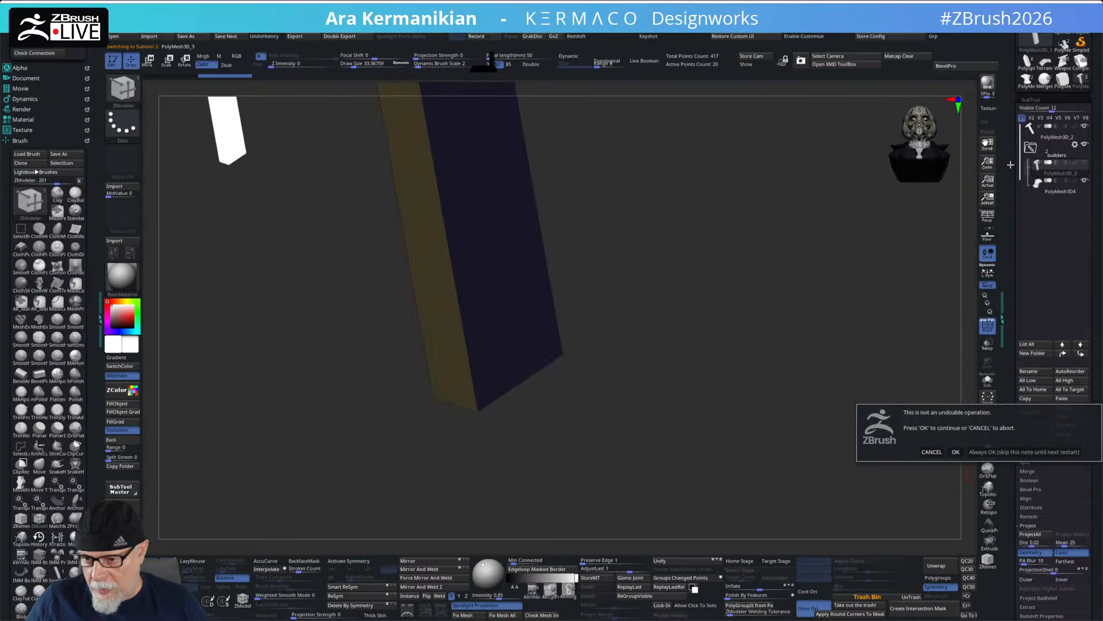
click(956, 452)
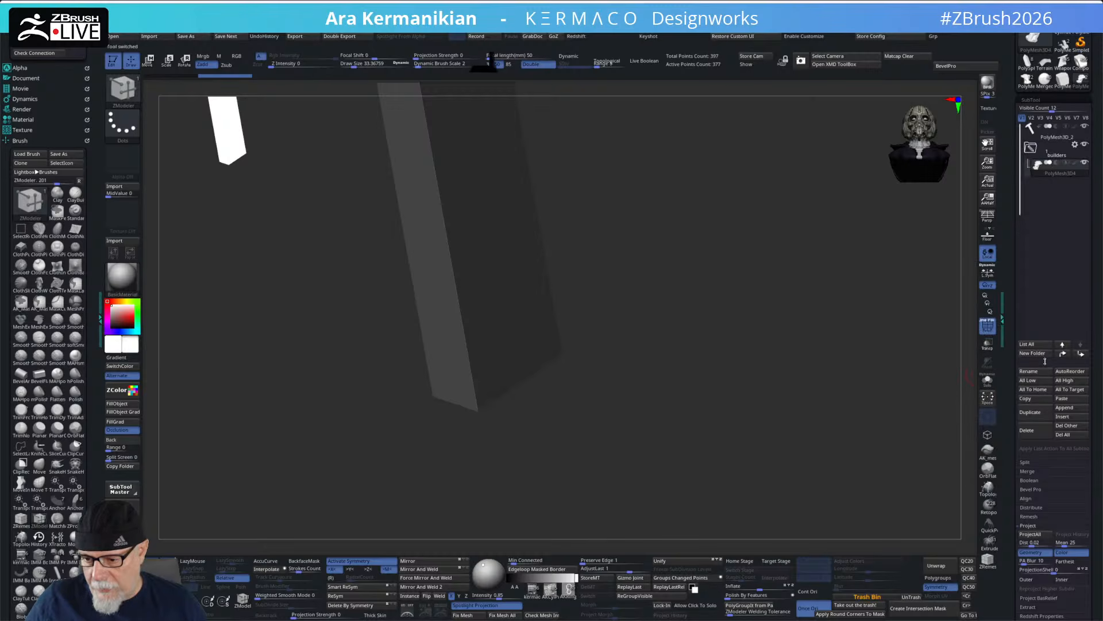
- Rename the folder as "builders folder" and the remaining T-shaped subtool as "builders"
click(1075, 144)
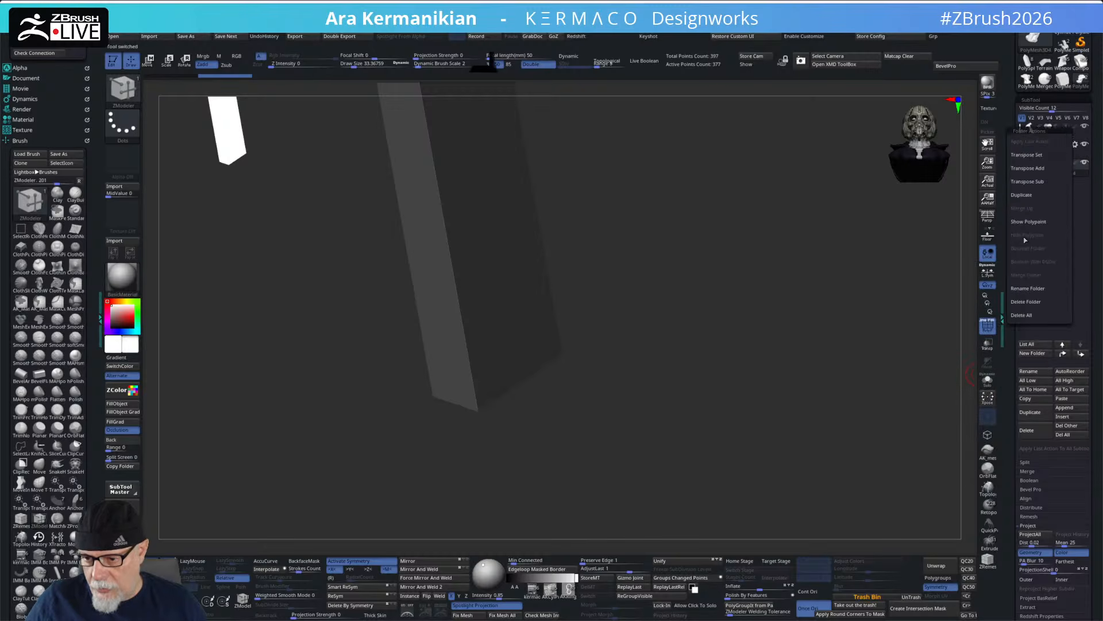
click(1027, 293)
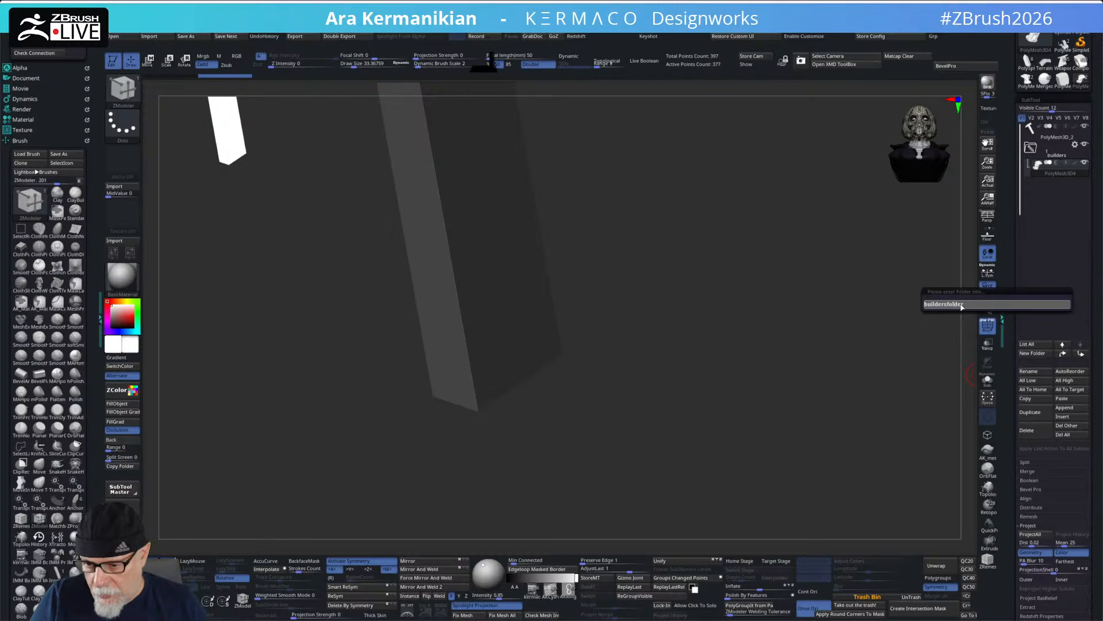
key(Return)
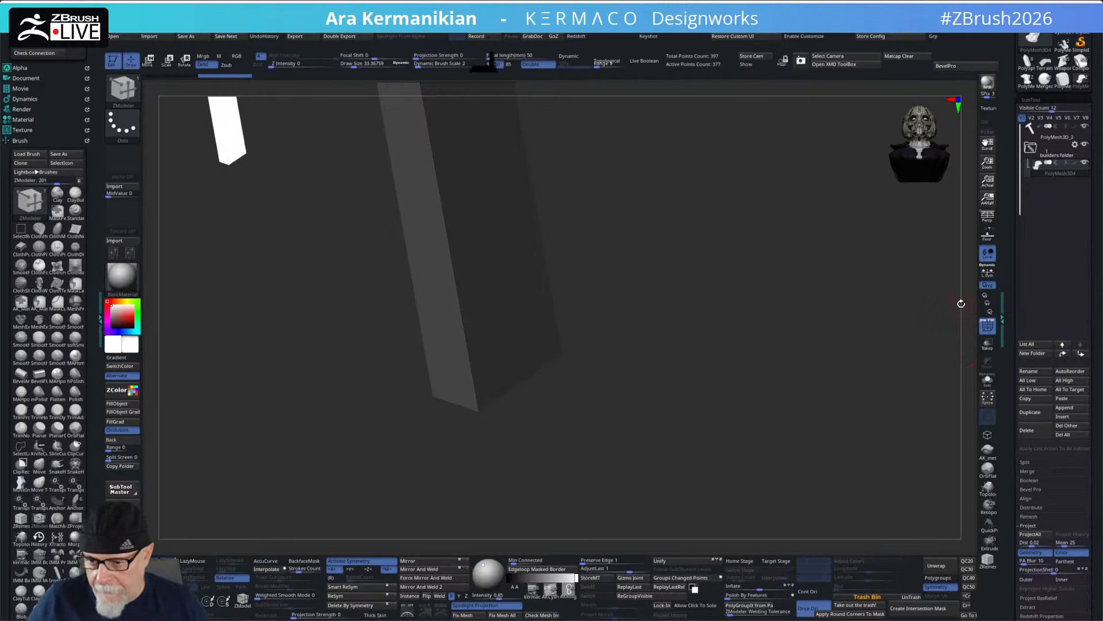
click(1055, 138)
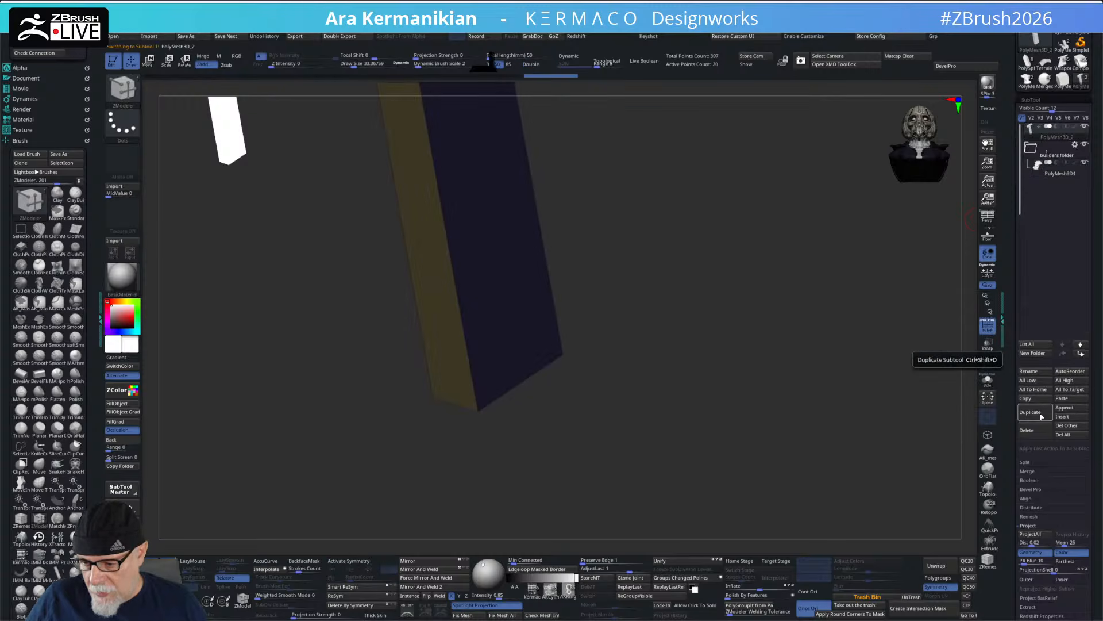
click(1036, 371)
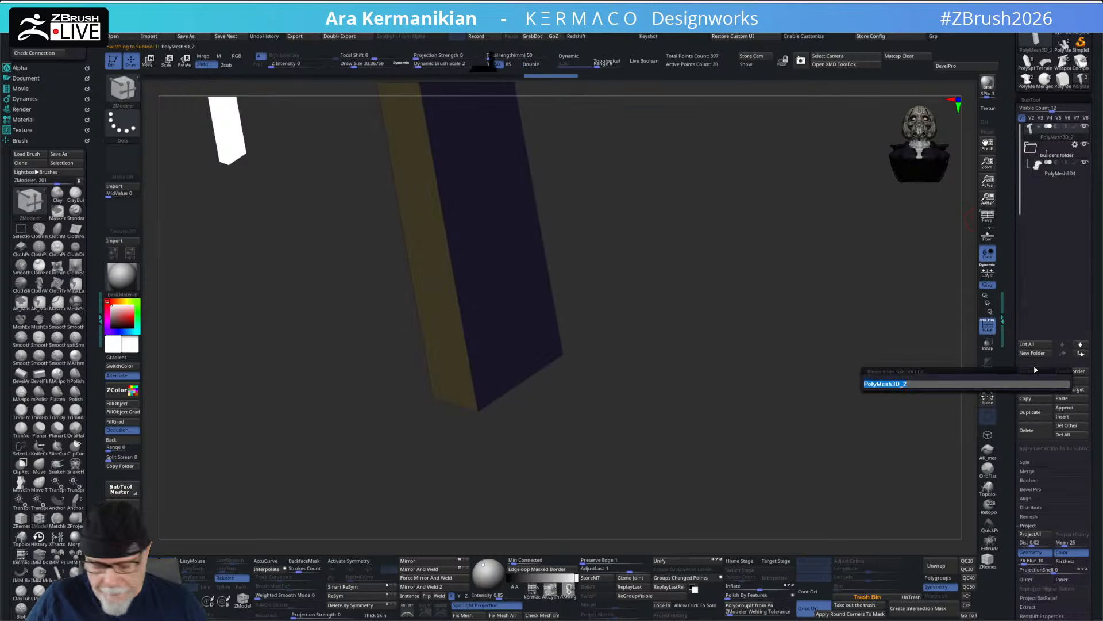
text(builders)
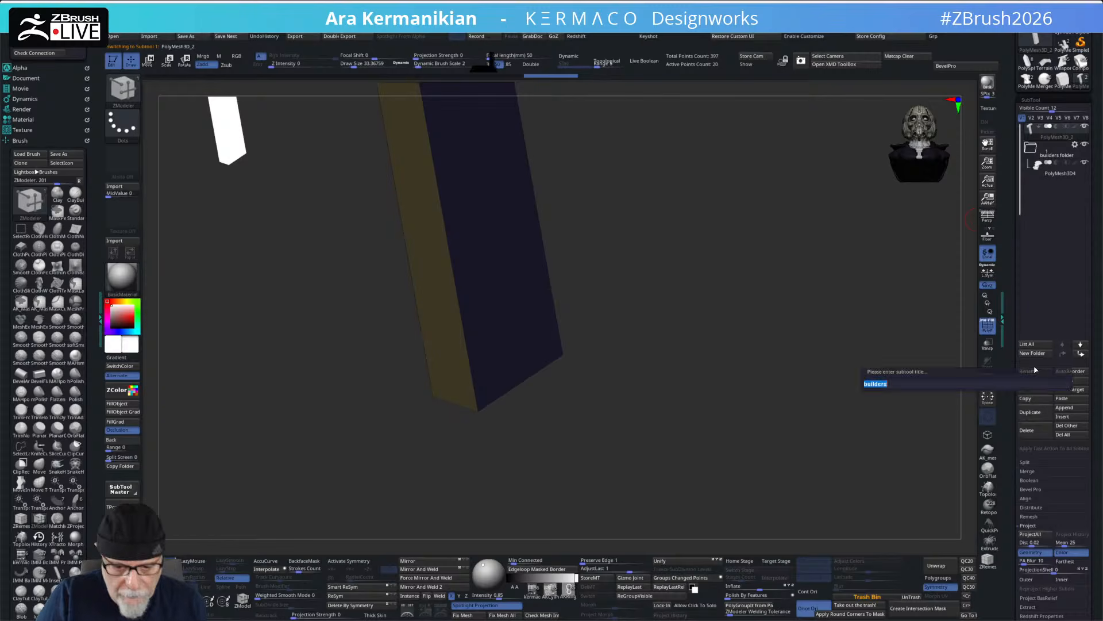
key(Return)
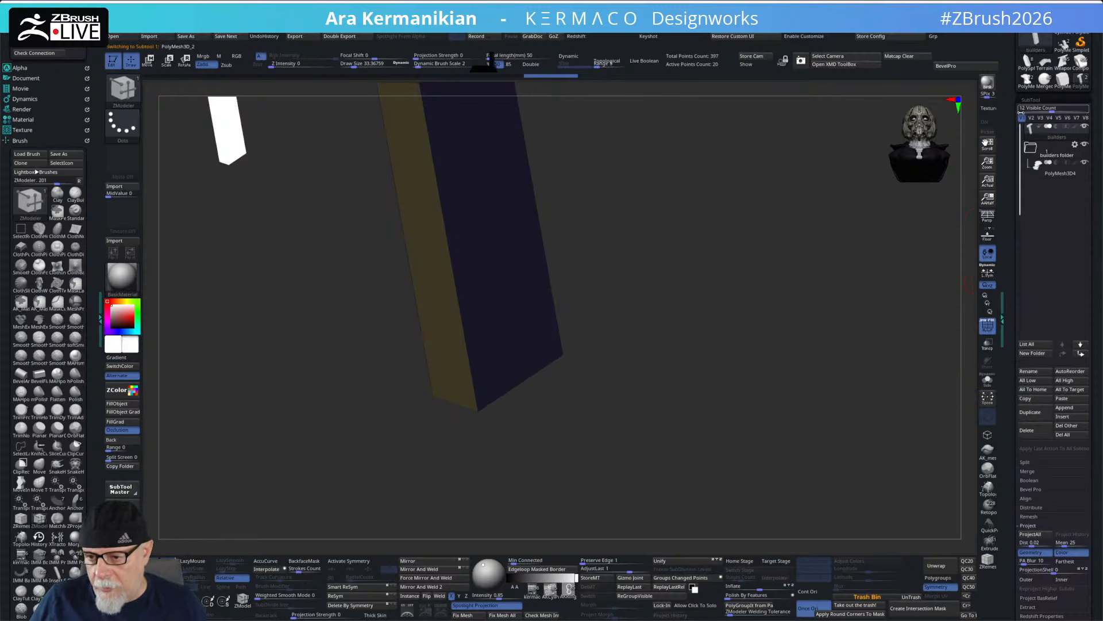
- Switch back to the mech tool and reduce the brush draw size to about 15
click(1027, 79)
drag(720, 329, 675, 303)
drag(823, 364, 700, 317)
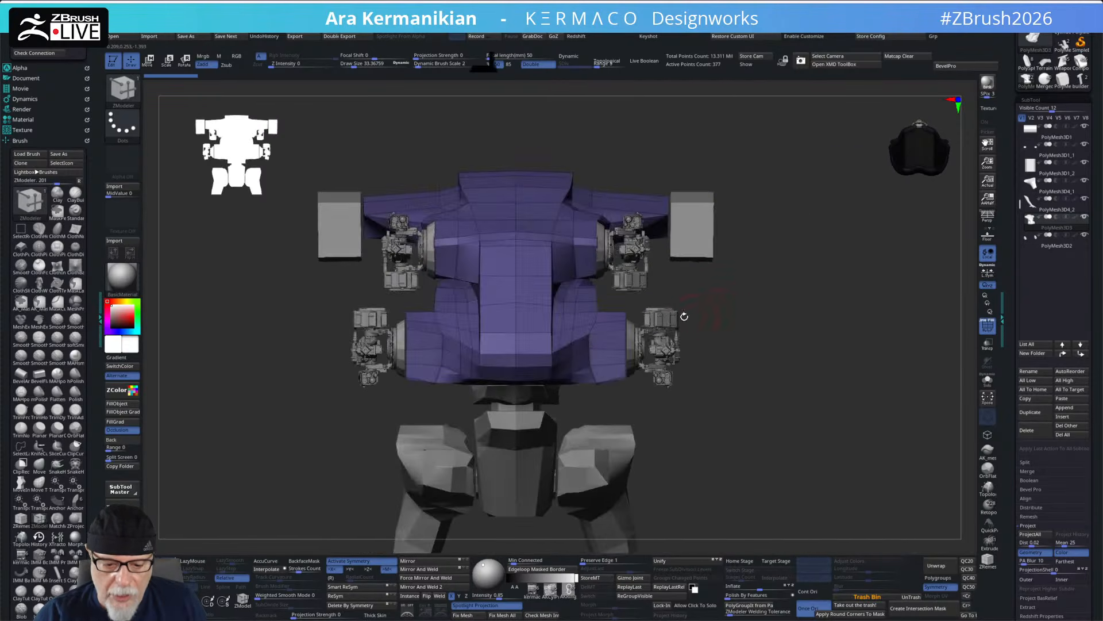
mouse_move(772, 340)
mouse_down()
mouse_move(793, 305)
mouse_move(778, 305)
mouse_move(780, 325)
mouse_move(763, 296)
mouse_move(767, 325)
mouse_move(781, 318)
mouse_move(773, 297)
mouse_up()
key(s)
alt+drag(773, 296, 789, 335)
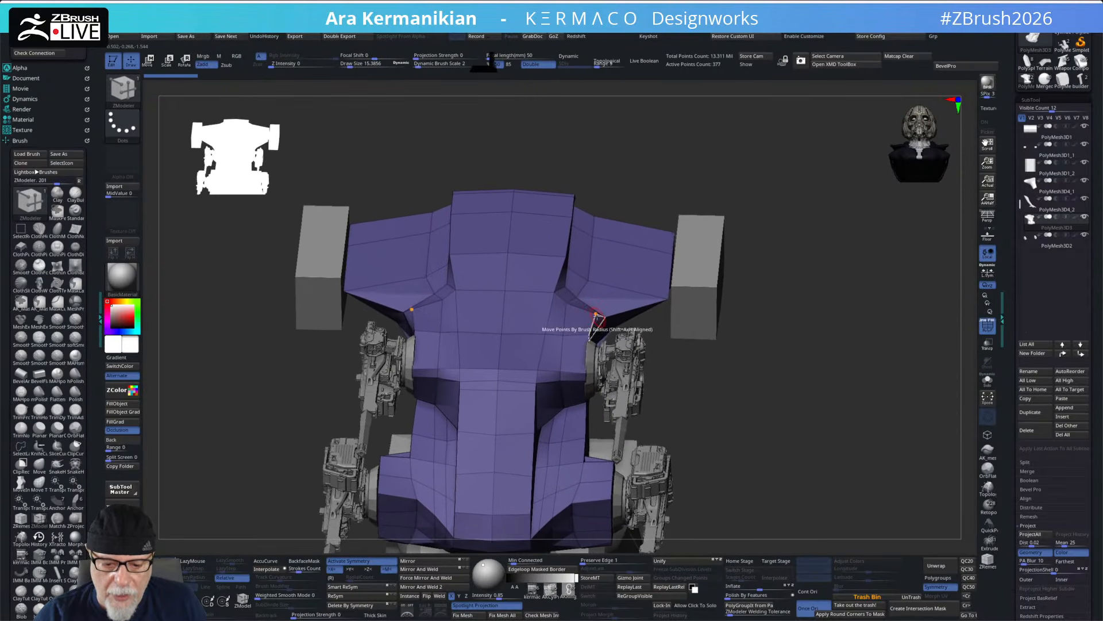
- Duplicate the mech's torso hull as a separate subtool
drag(649, 329, 590, 316)
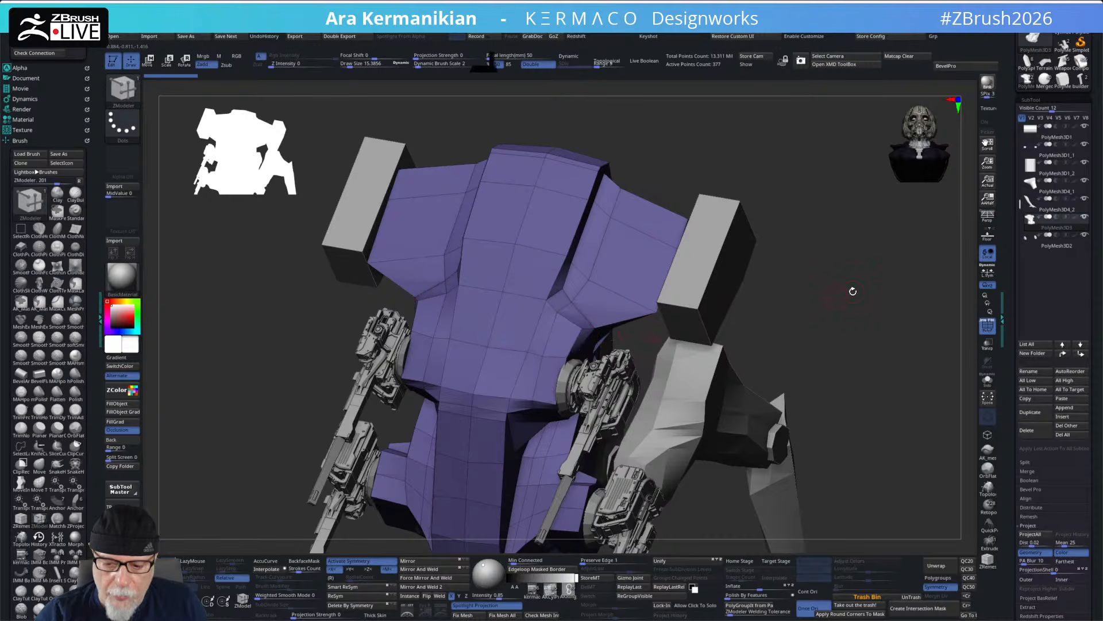
drag(893, 309, 798, 311)
drag(796, 357, 812, 321)
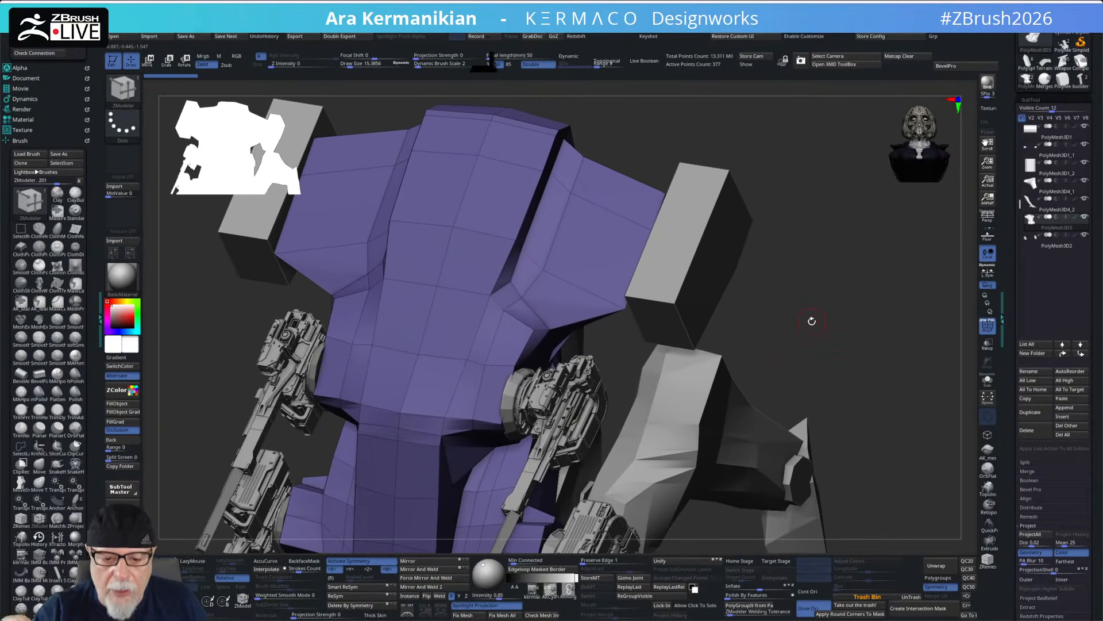
alt+drag(949, 431, 1009, 496)
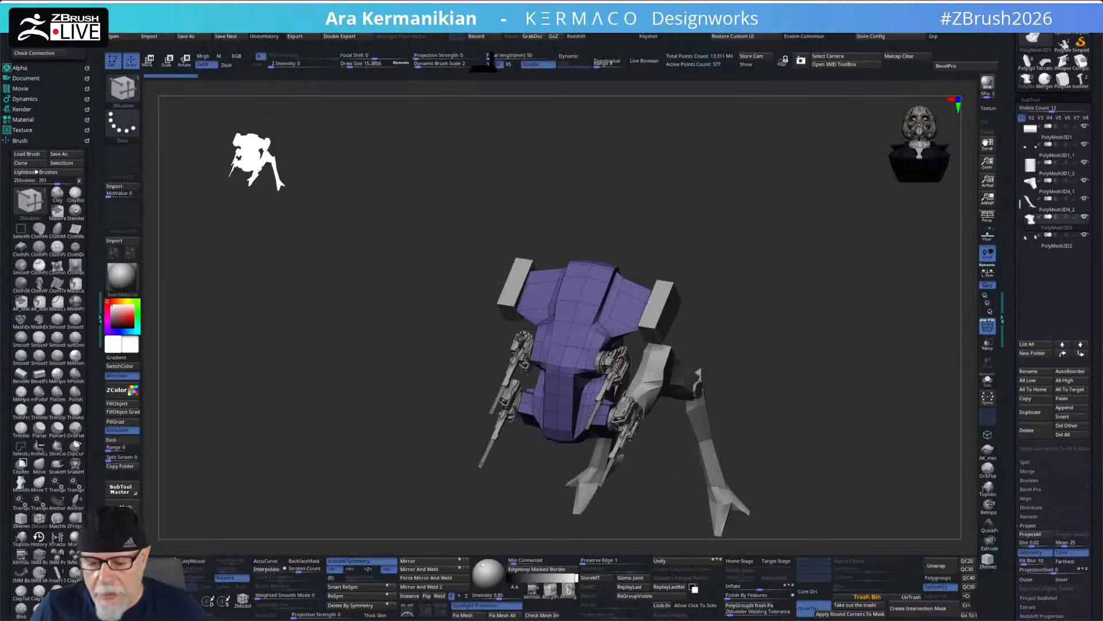
drag(715, 421, 904, 419)
click(1030, 412)
mouse_move(1052, 247)
drag(923, 362, 774, 342)
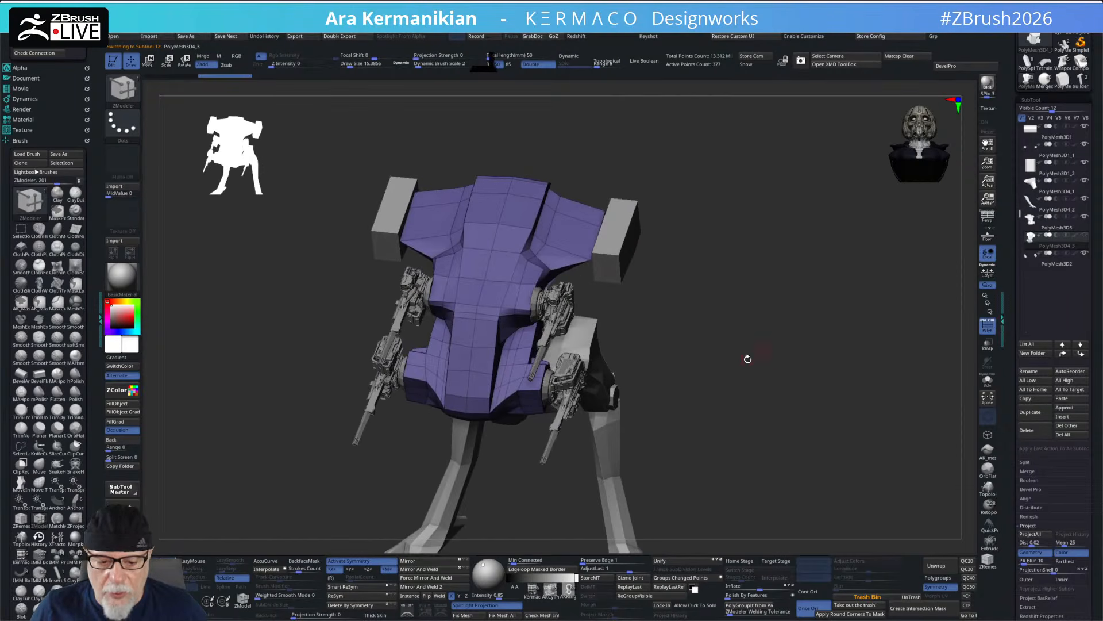
- Open the Decimation Master settings among the ZPlugin tools
click(22, 142)
mouse_move(32, 144)
mouse_down()
mouse_move(60, 218)
mouse_move(67, 291)
mouse_up()
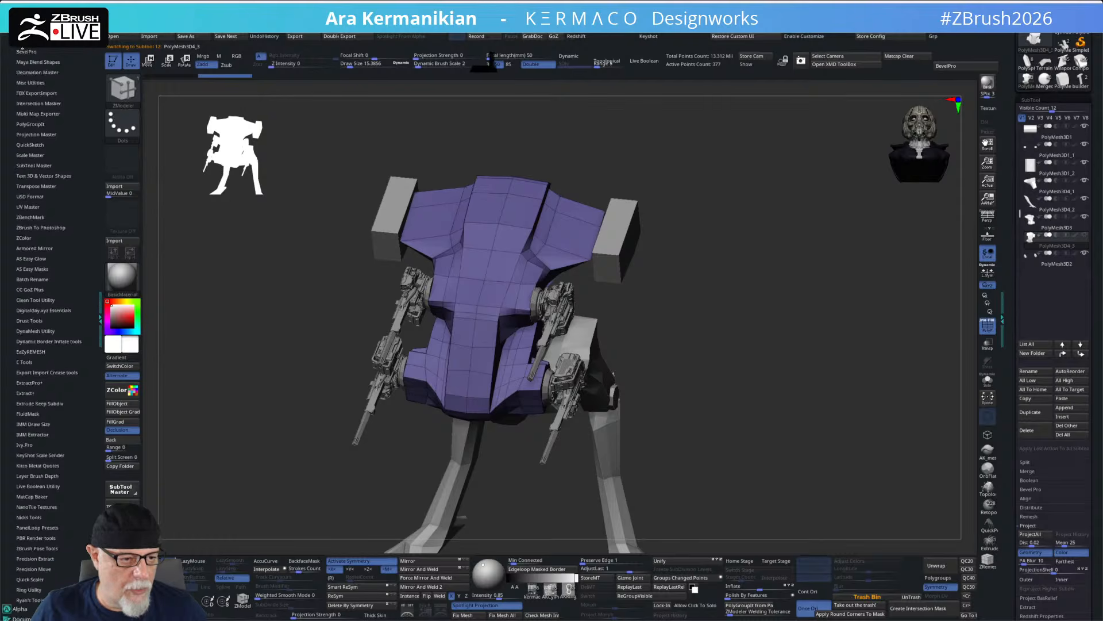
click(21, 49)
click(27, 52)
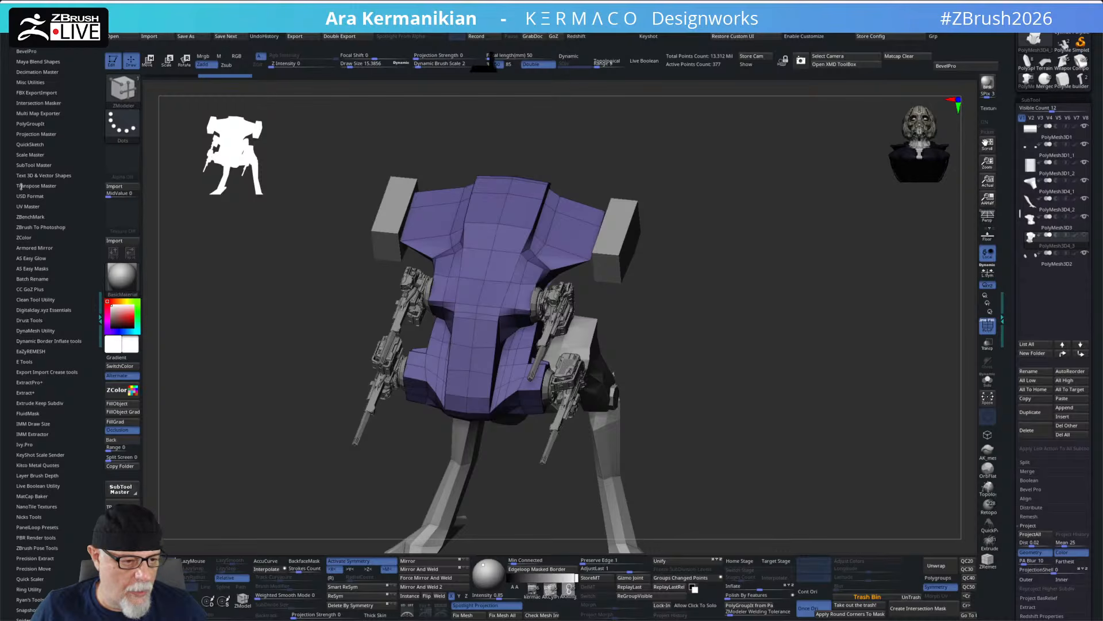
drag(73, 89, 75, 101)
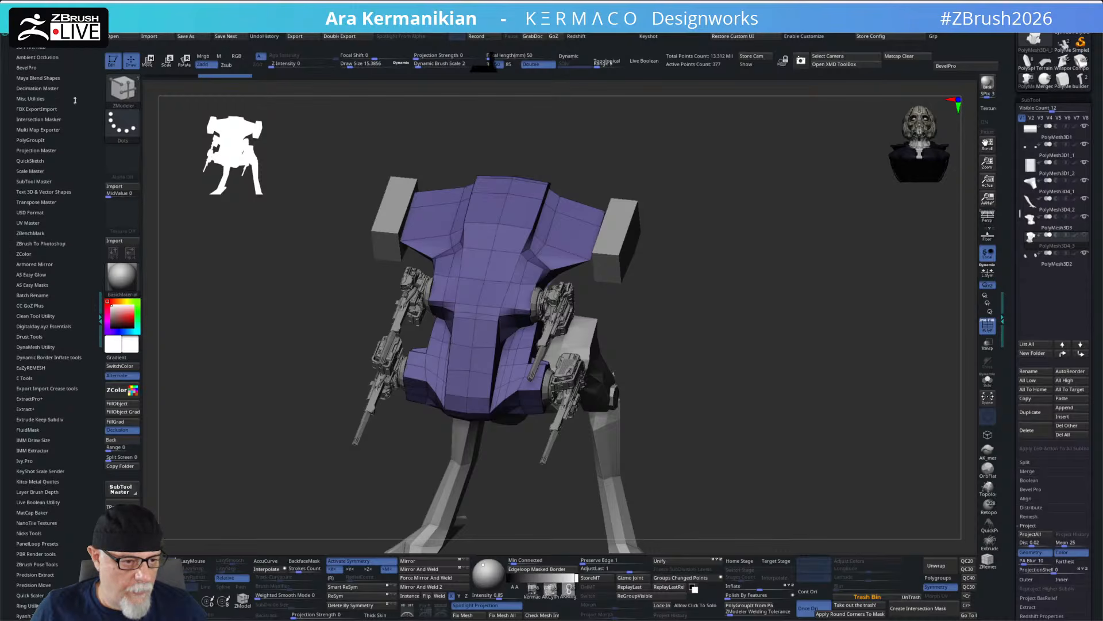
click(32, 88)
drag(76, 204, 75, 218)
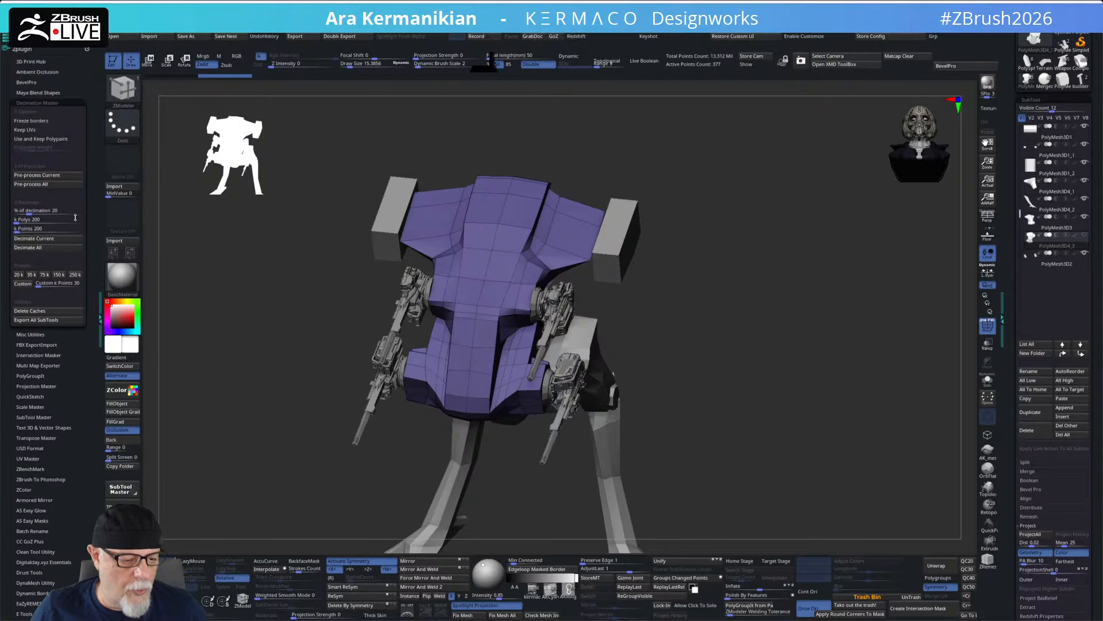
click(19, 229)
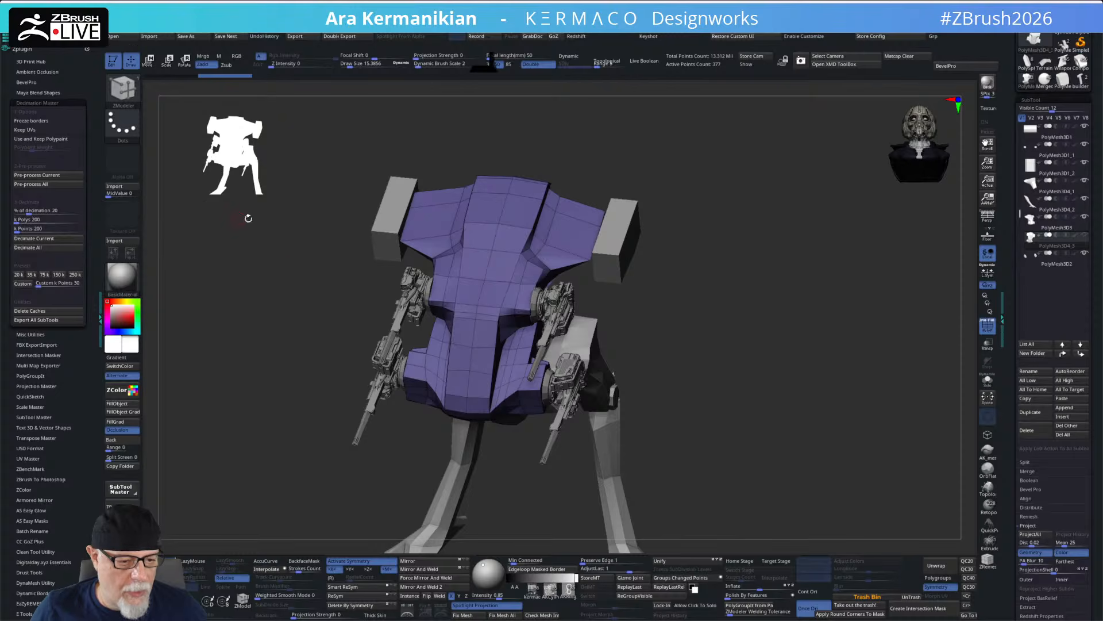
- Pre-process the duplicated torso hull for decimation
mouse_move(287, 263)
mouse_down()
mouse_move(276, 274)
mouse_move(298, 243)
mouse_move(291, 253)
mouse_move(246, 247)
mouse_move(274, 249)
mouse_up()
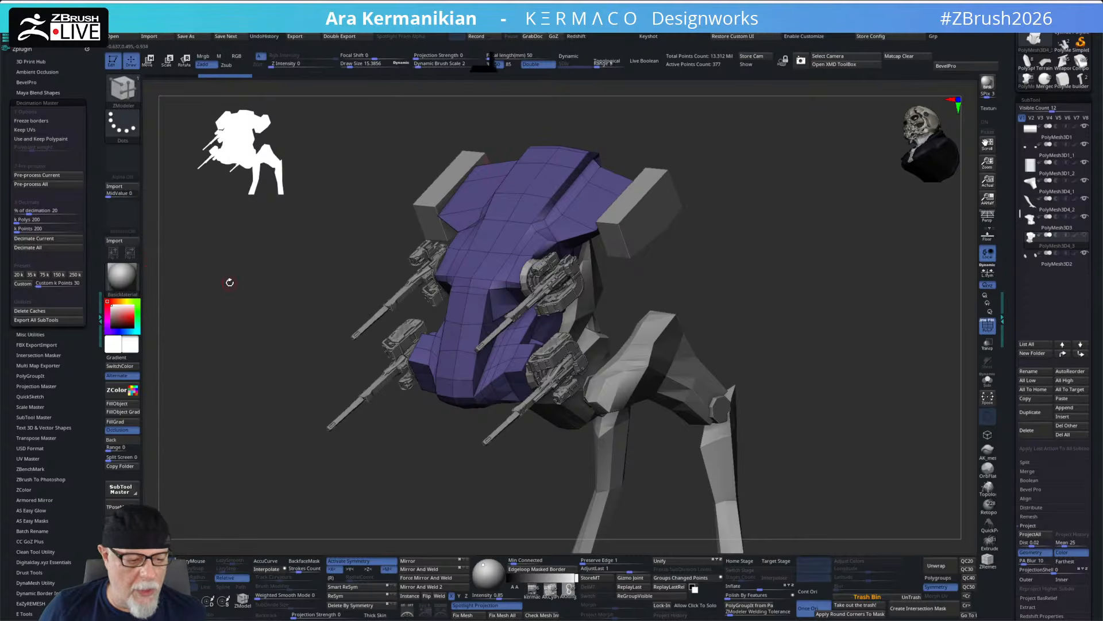
drag(229, 283, 260, 271)
click(29, 175)
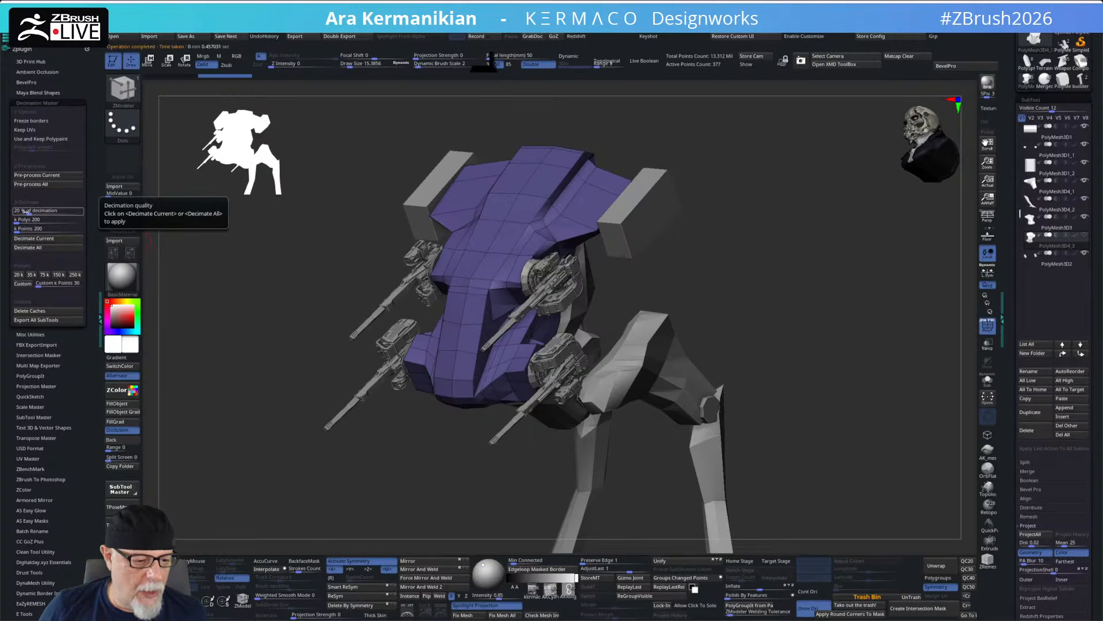
- Try decimating the duplicated hull with the decimation percentage at 0, isolate it in Solo mode, and undo the decimation
drag(27, 211, 5, 223)
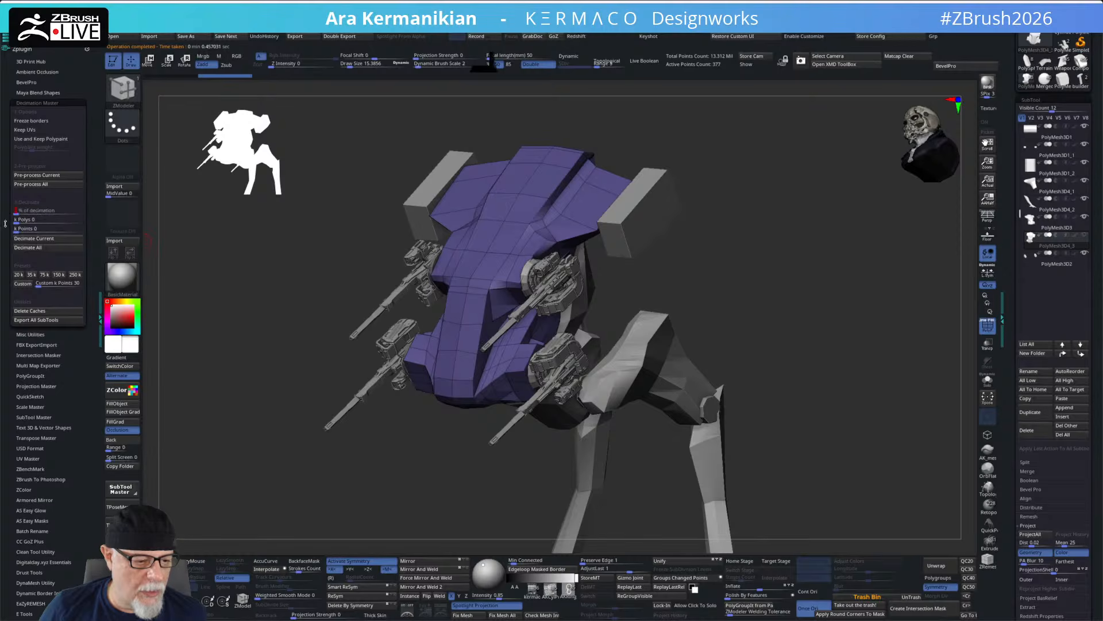
click(49, 247)
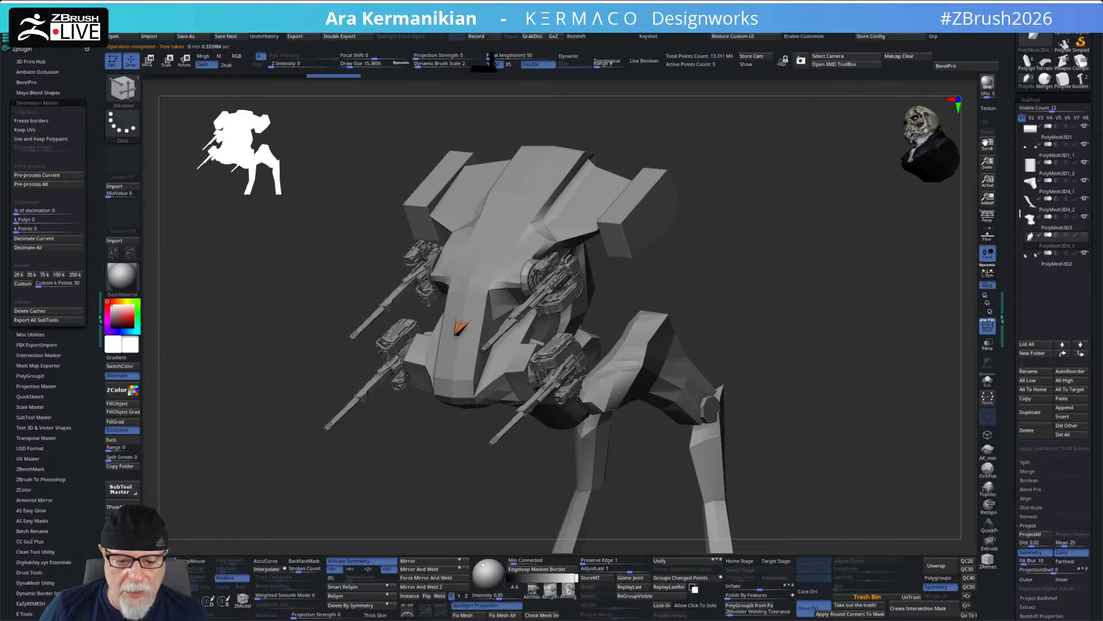
click(988, 381)
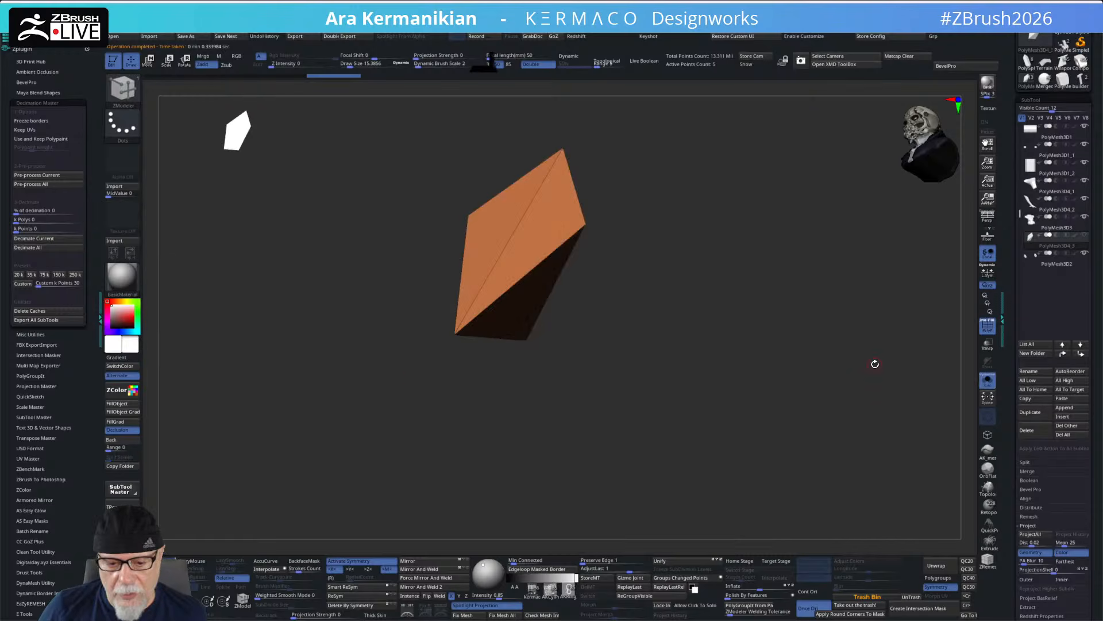
key(ctrl+z)
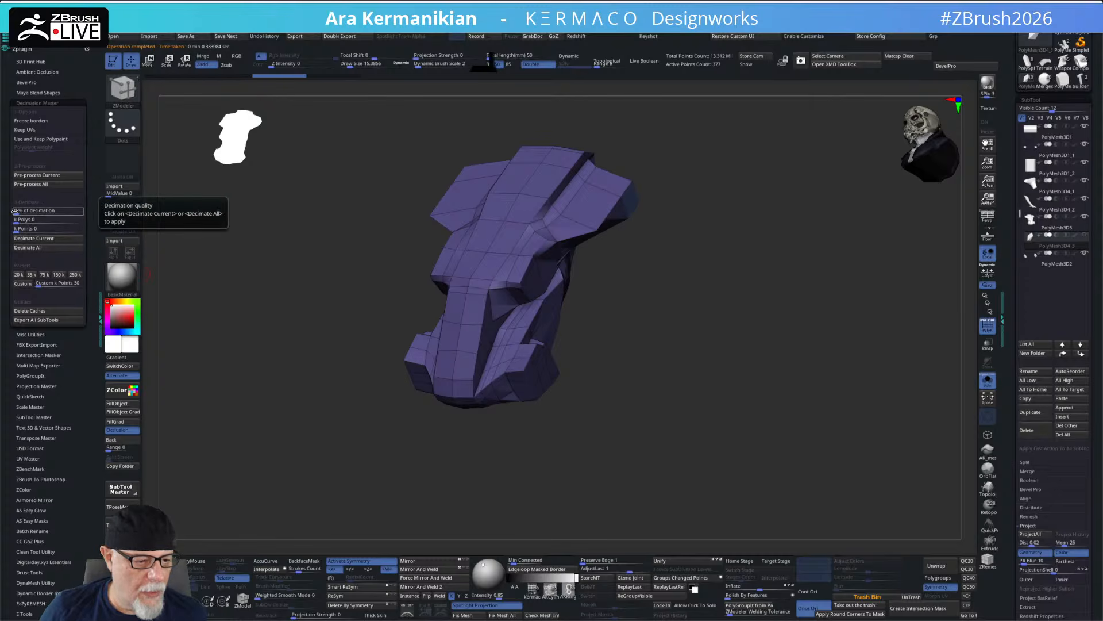
- Set the decimation percentage for the duplicated torso hull to 100
drag(15, 211, 23, 211)
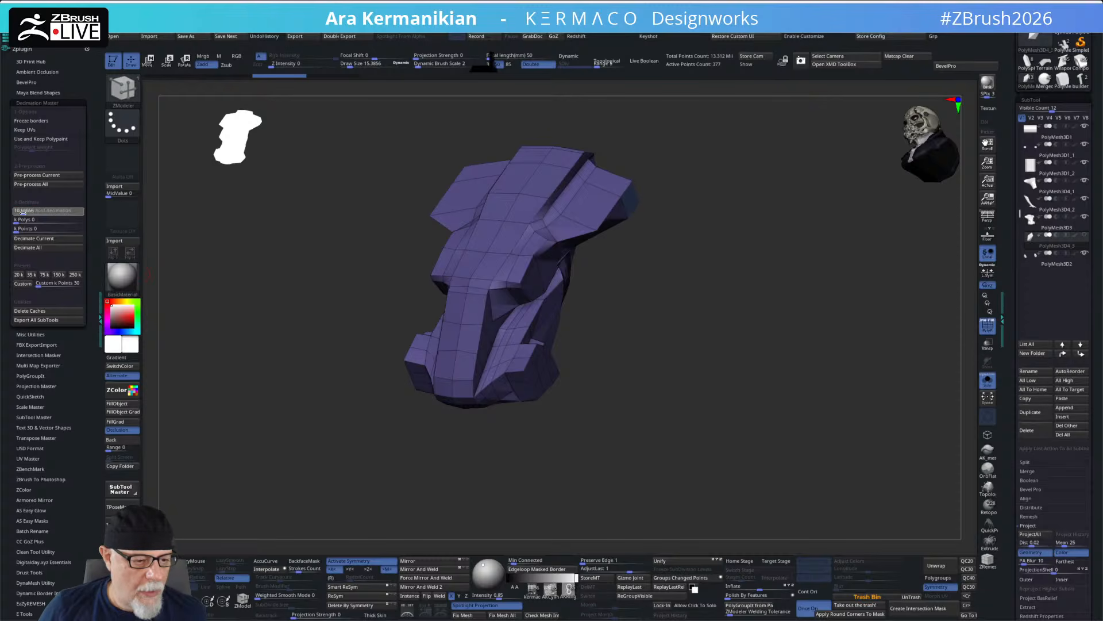
drag(23, 212, 23, 213)
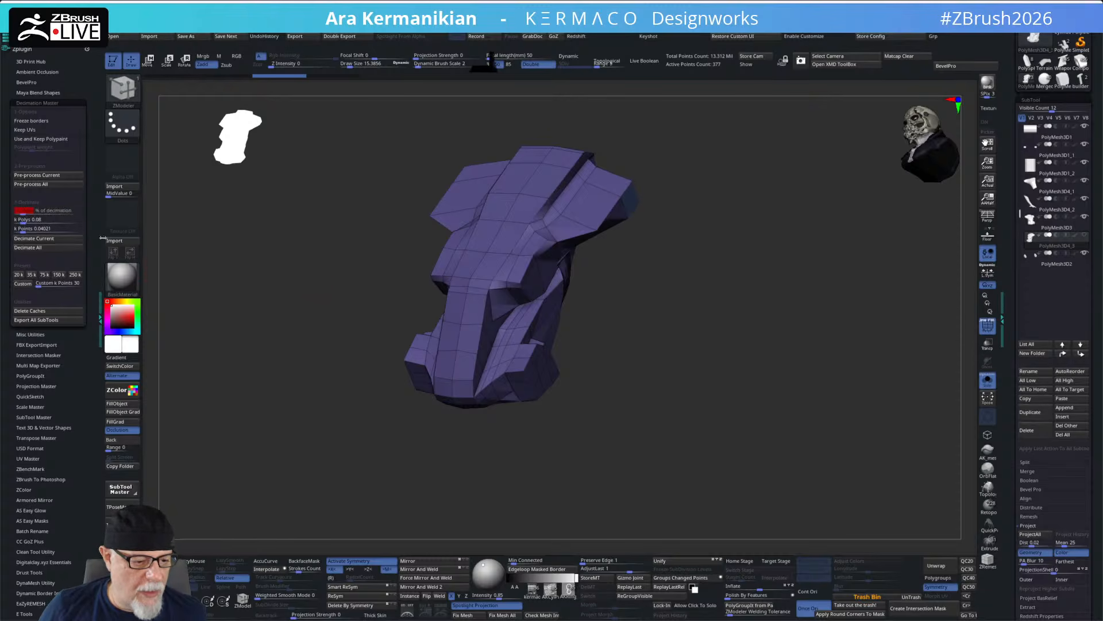
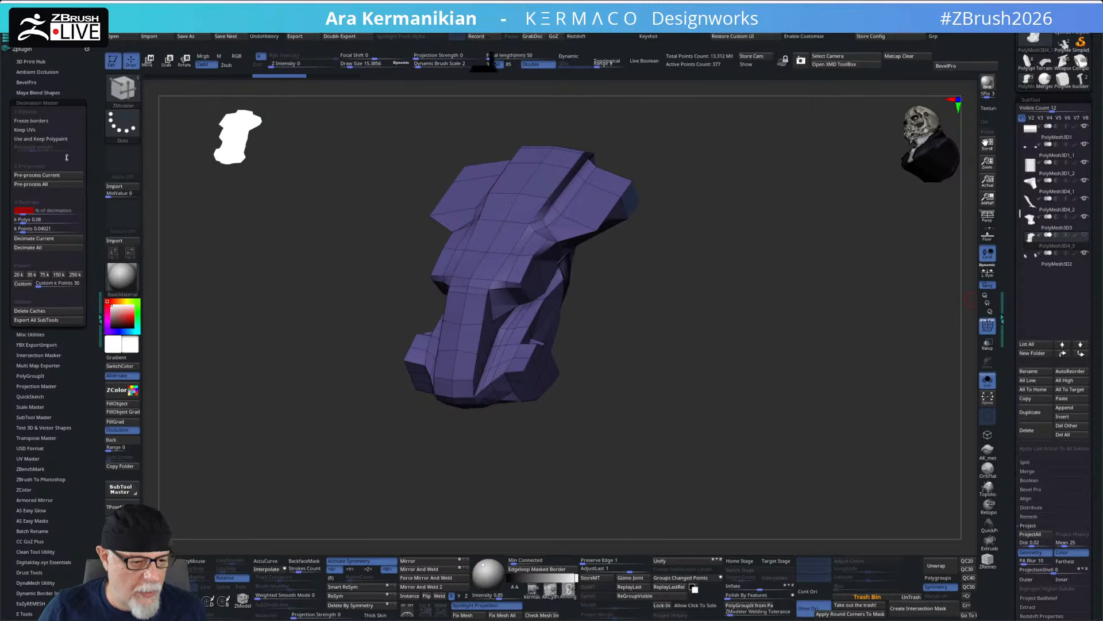
key(Return)
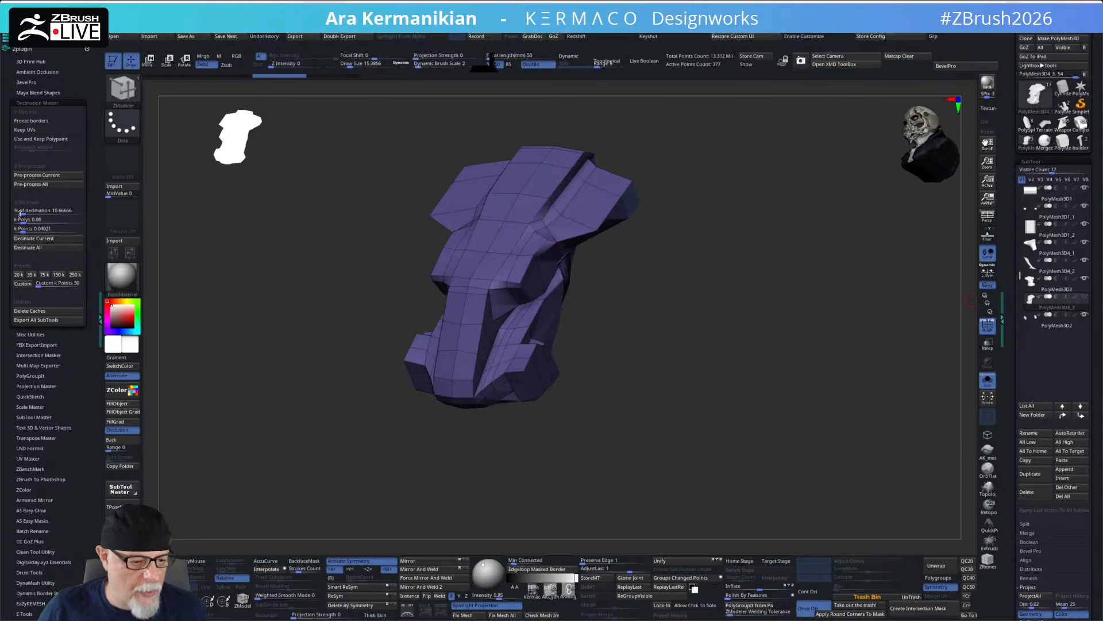
drag(21, 213, 88, 214)
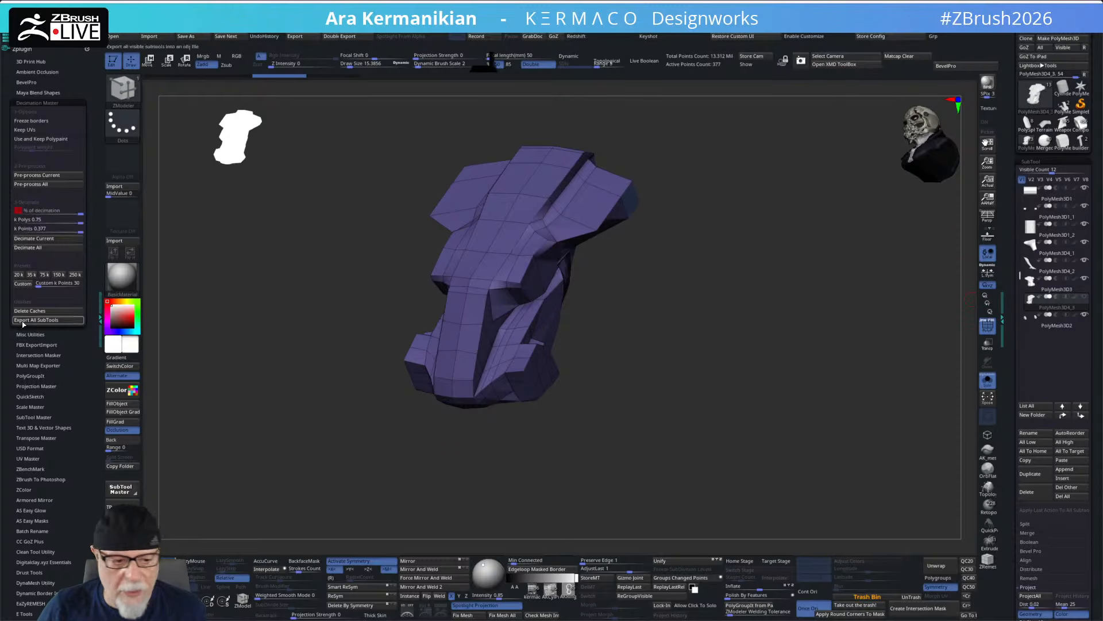
- Delete the decimation caches, turn off Solo mode, and try decimating the duplicated torso hull
click(46, 312)
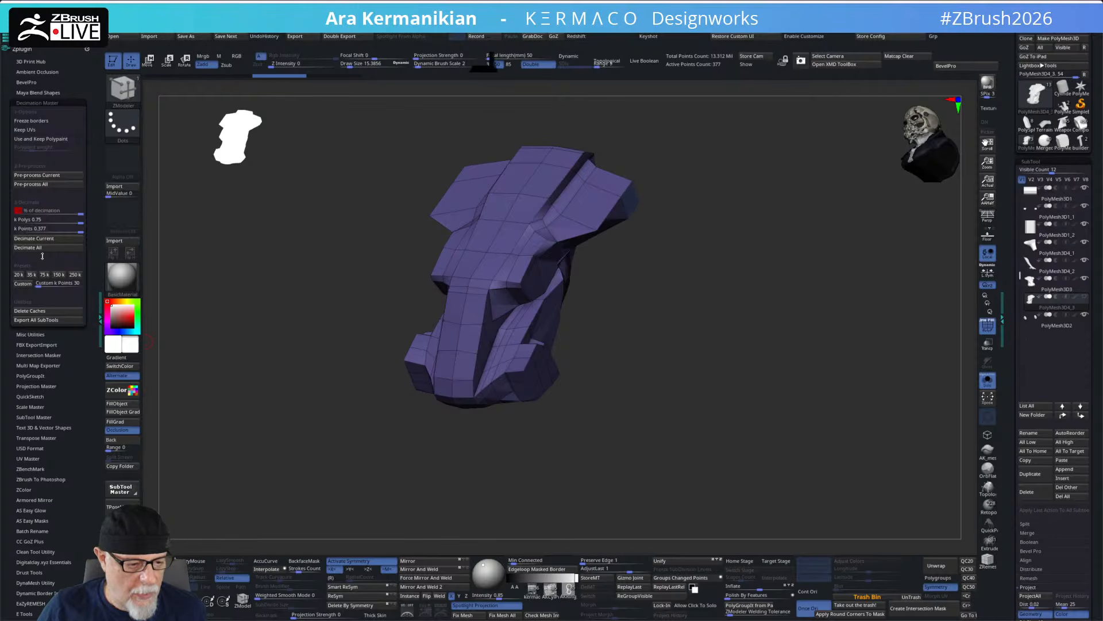
click(46, 248)
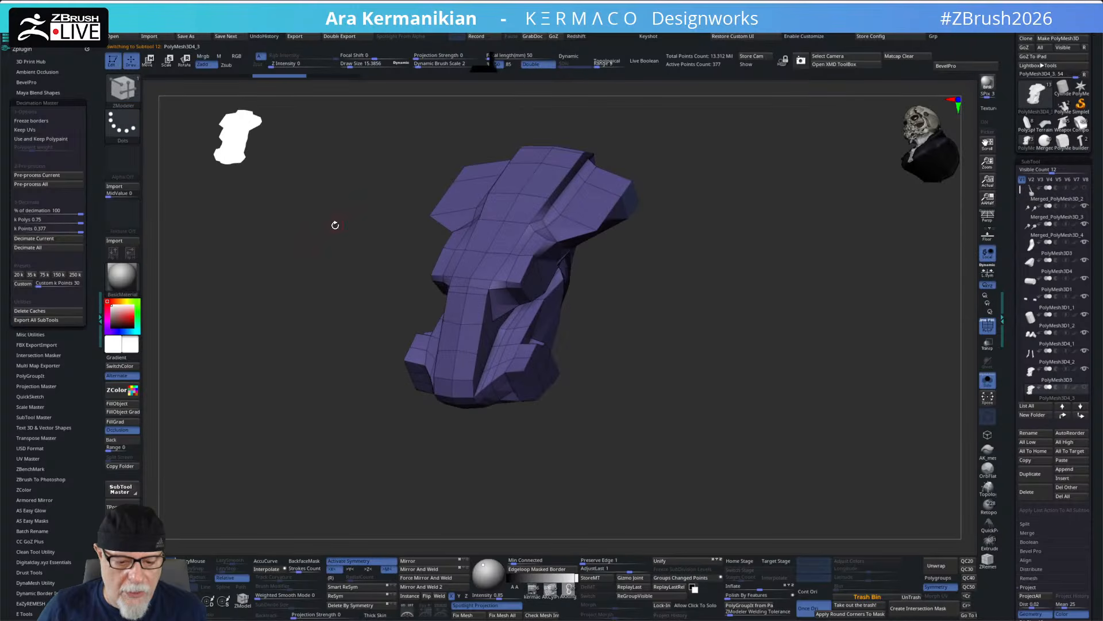
click(987, 382)
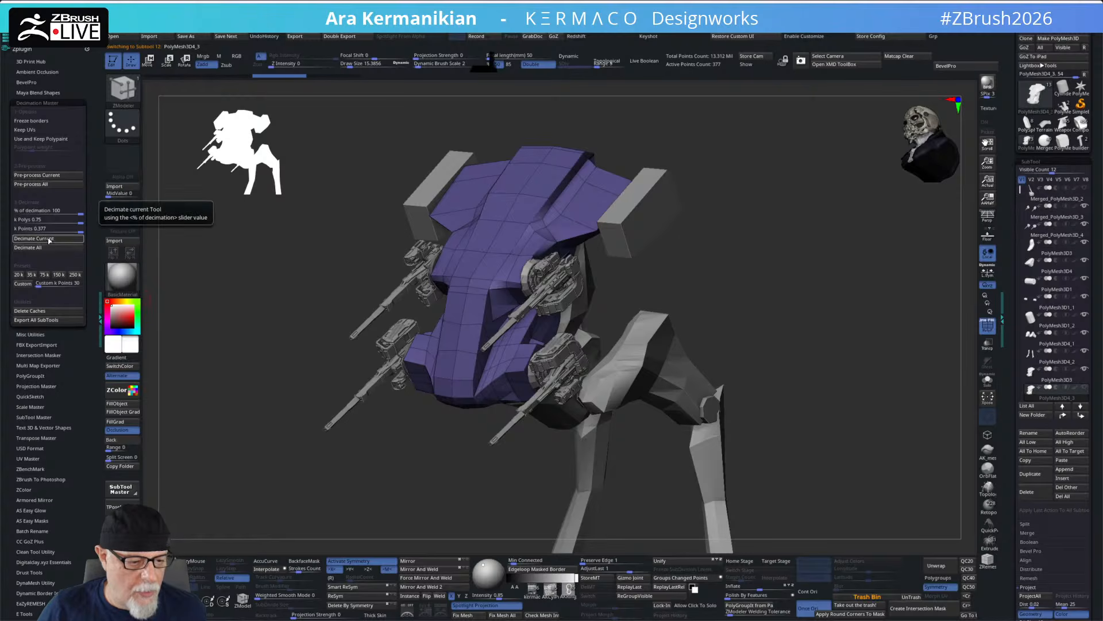
click(50, 238)
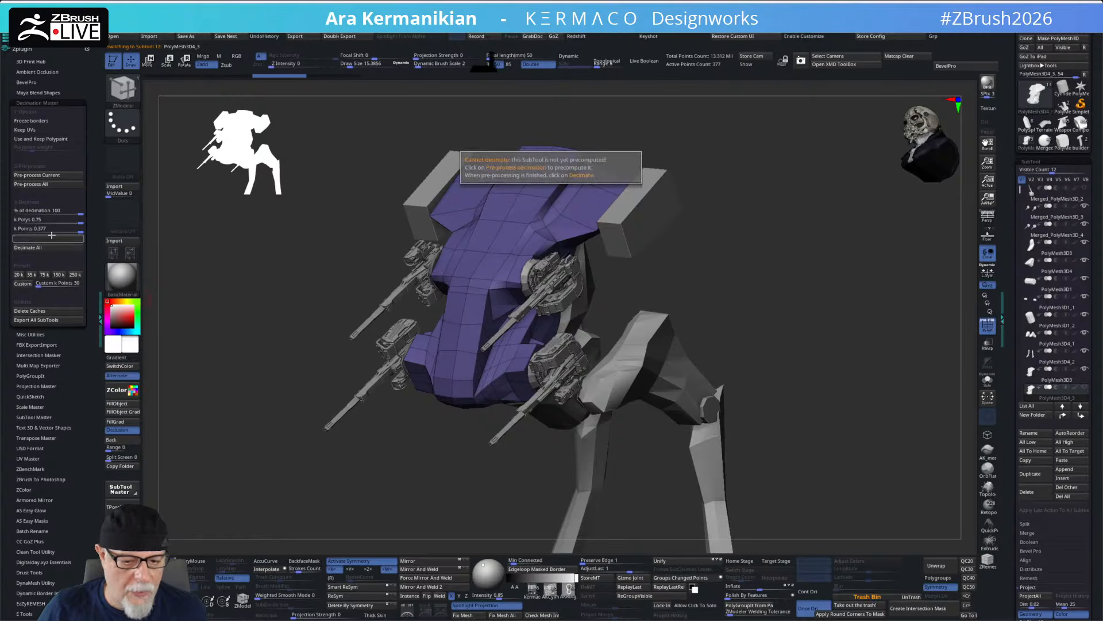
mouse_move(737, 265)
mouse_down()
mouse_move(761, 258)
mouse_move(739, 262)
mouse_up()
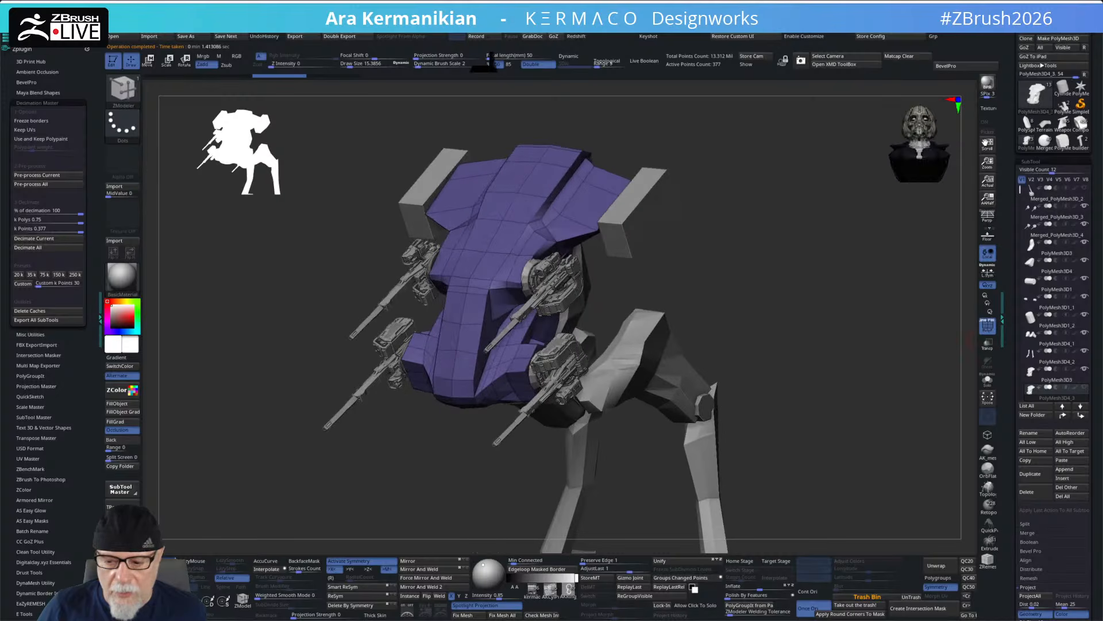
- Pre-process and decimate the duplicated torso hull at 100 percent, and hide the original hull
click(55, 177)
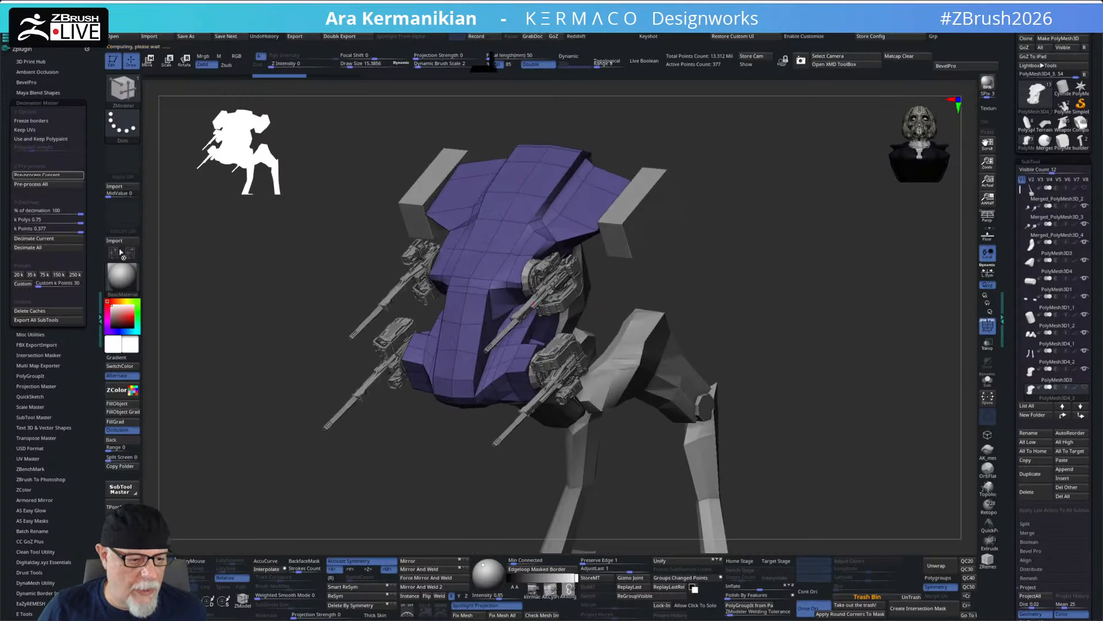
click(44, 238)
drag(685, 285, 813, 312)
click(1084, 370)
mouse_move(837, 390)
mouse_down()
mouse_move(843, 369)
mouse_move(874, 377)
mouse_move(828, 396)
mouse_move(823, 420)
mouse_move(853, 339)
mouse_move(822, 400)
mouse_up()
scroll(822, 399, up, 5)
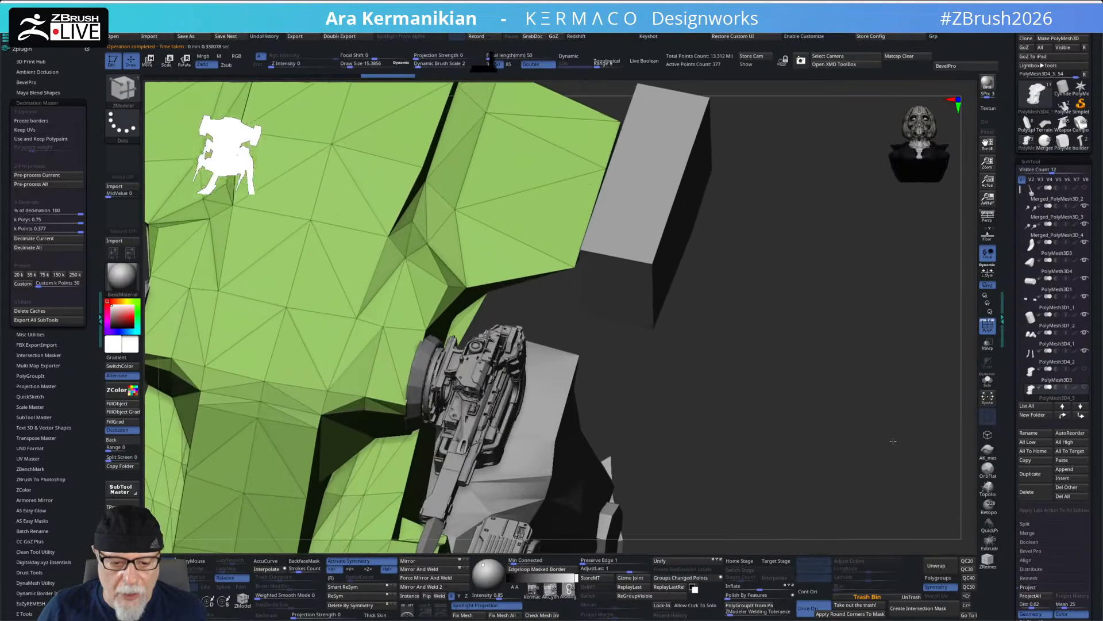
scroll(823, 385, down, 10)
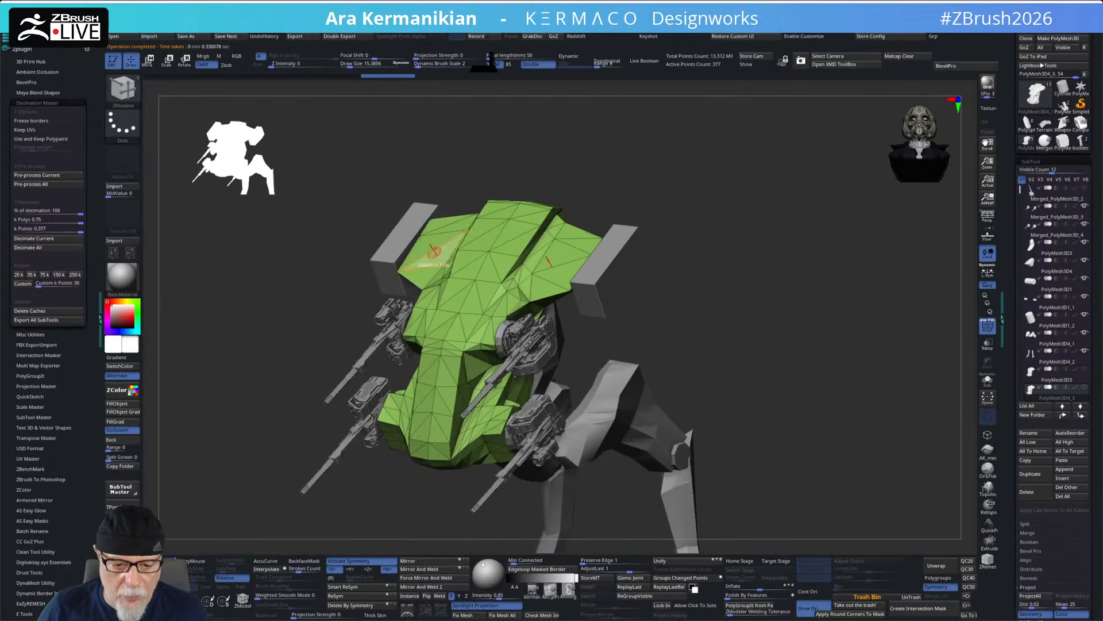
- Isolate the decimated hull in Solo mode and open the maximum angle tolerance of Groups By Normals for editing
drag(741, 341, 758, 320)
click(987, 380)
drag(874, 411, 817, 385)
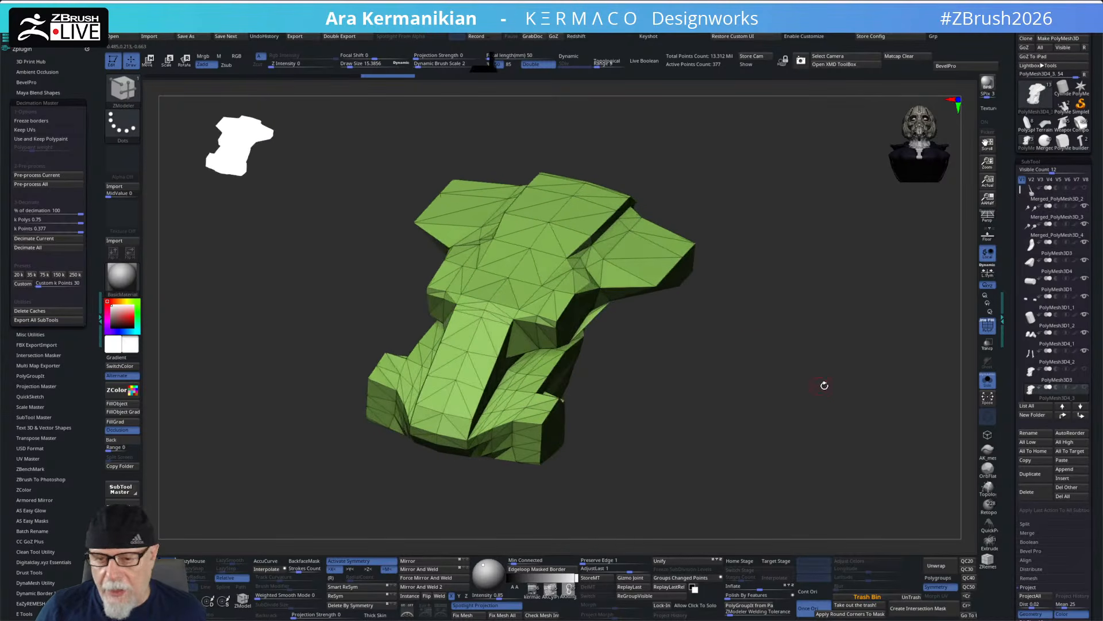
scroll(1004, 392, down, 8)
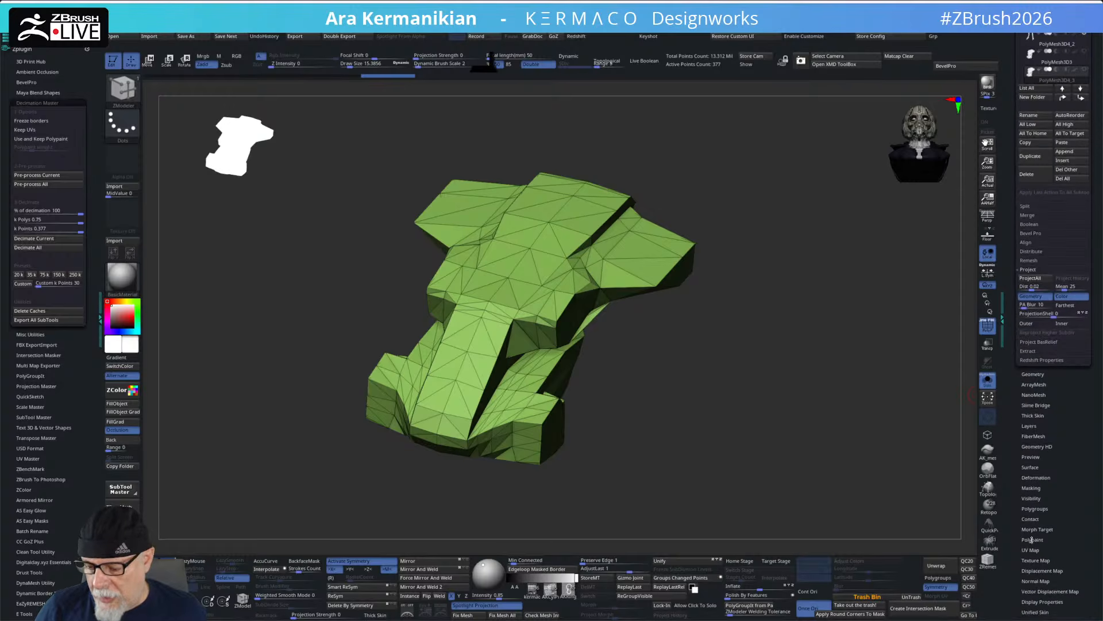
click(1037, 509)
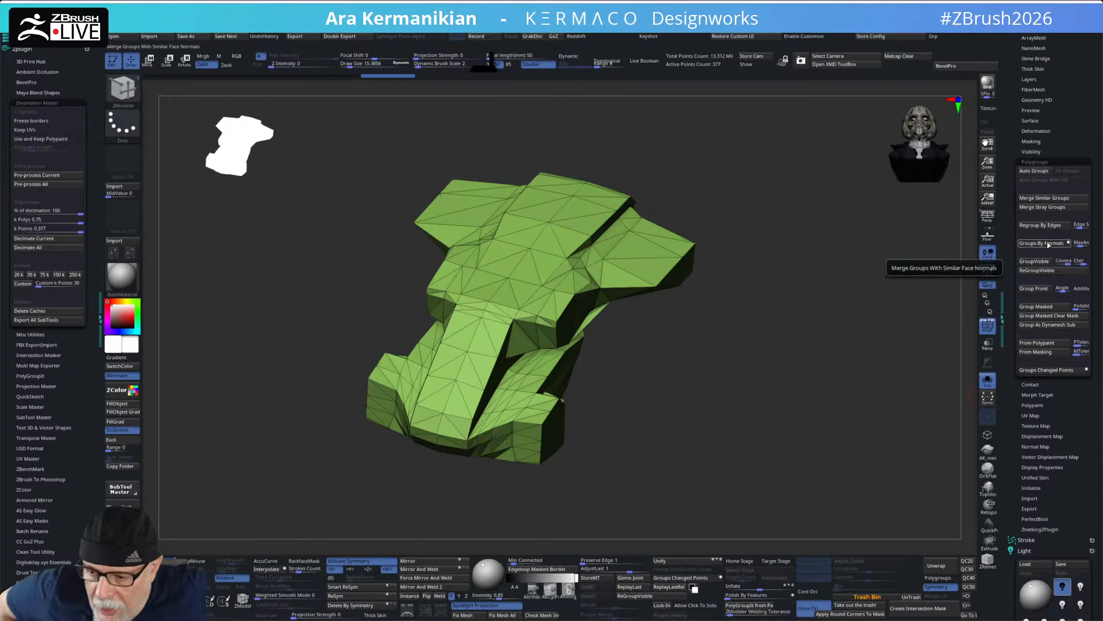
click(1081, 244)
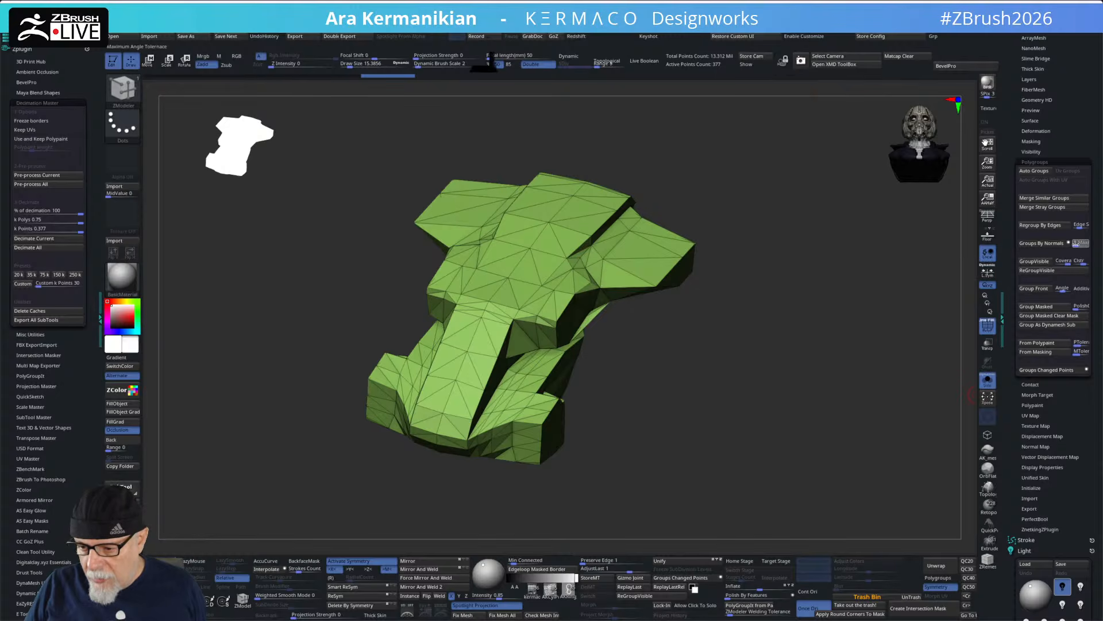
- Turn off Solo mode and reselect the decimated torso hull copy among the subtools
key(Down)
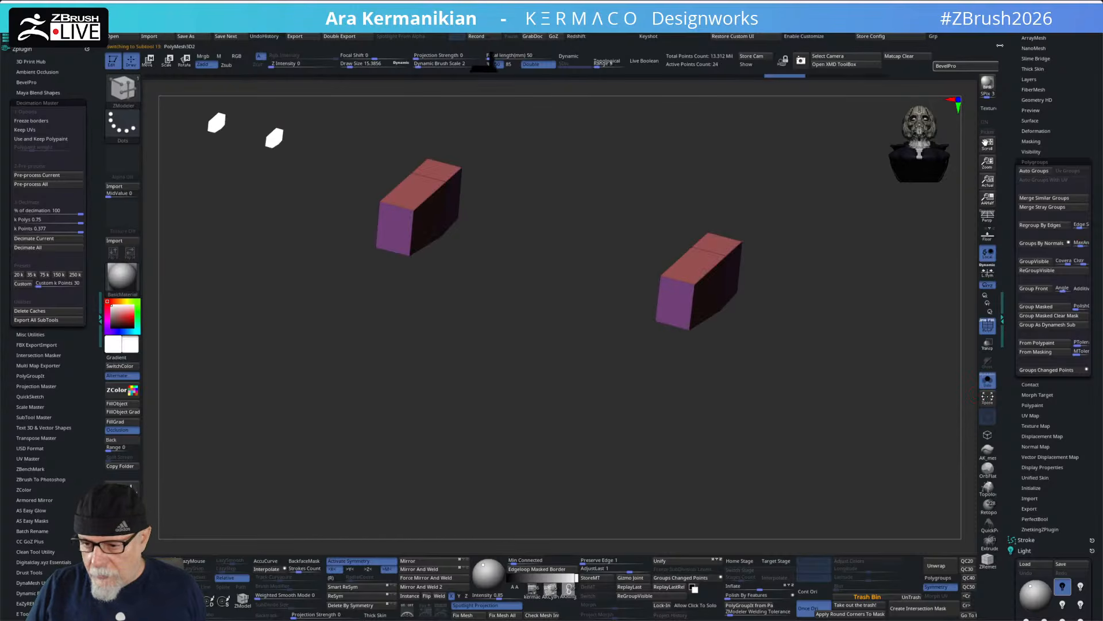
drag(625, 308, 823, 315)
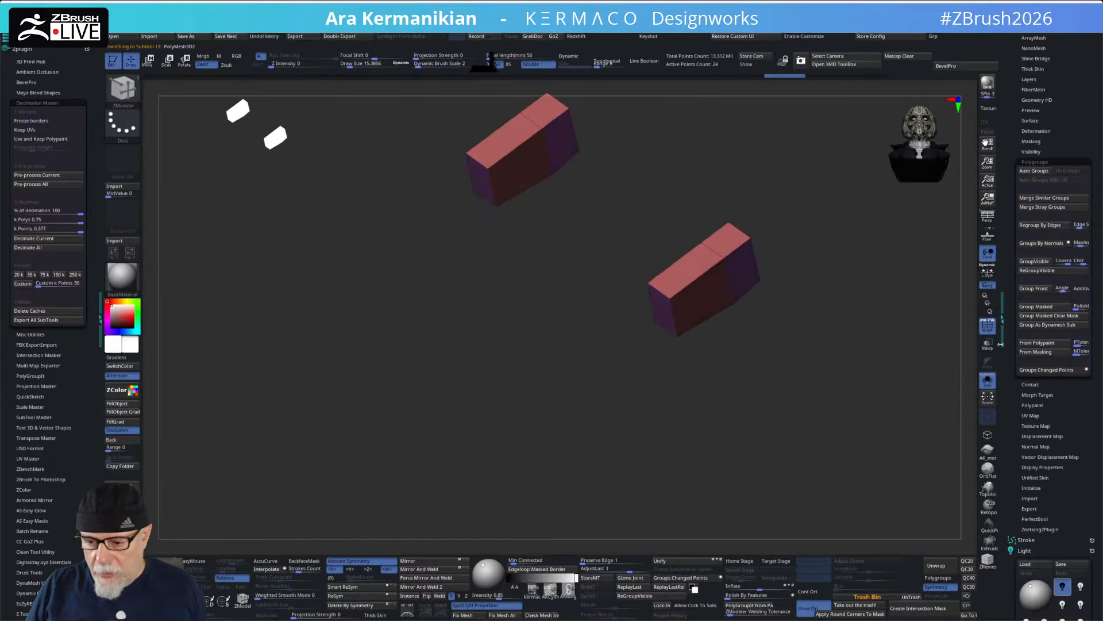
click(987, 381)
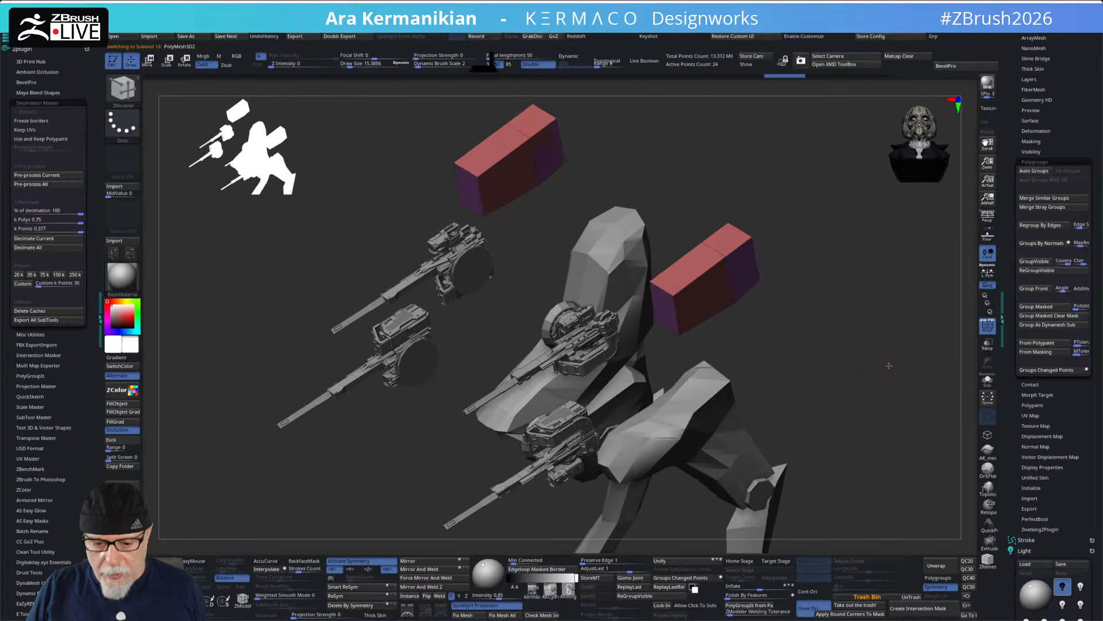
drag(889, 365, 891, 358)
ctrl+click(889, 291)
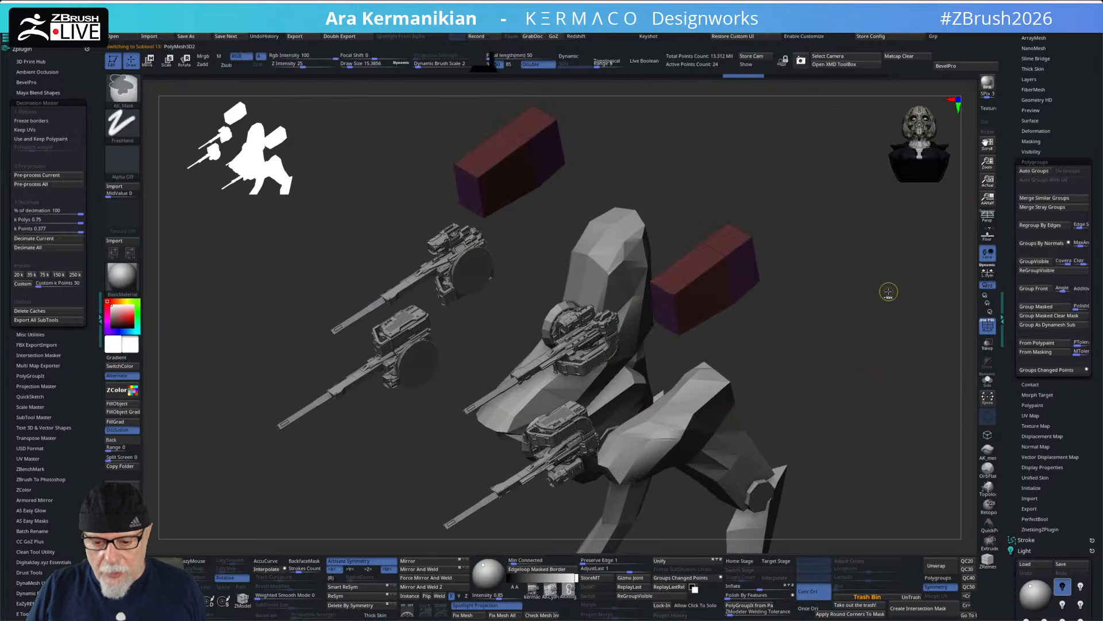
ctrl+click(889, 292)
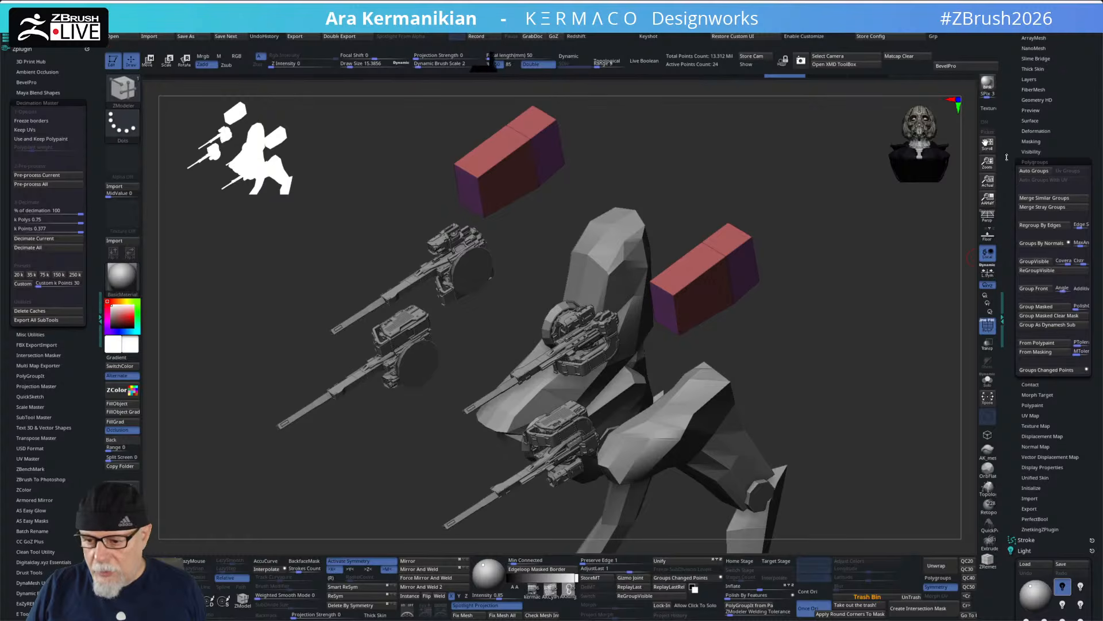
drag(1007, 154, 1002, 235)
click(1033, 200)
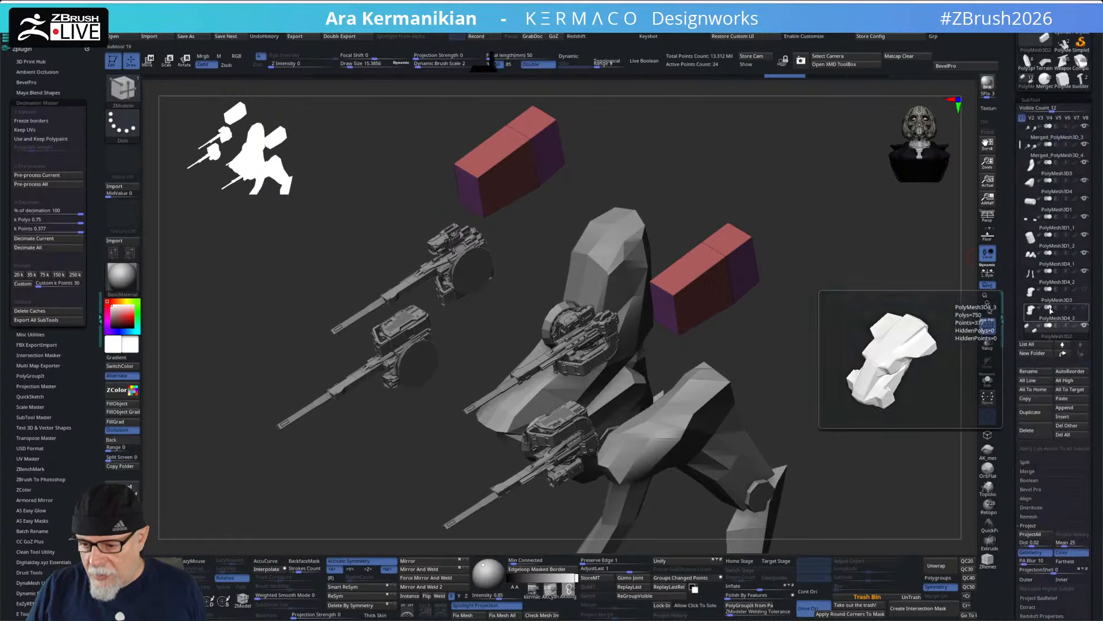
click(1046, 299)
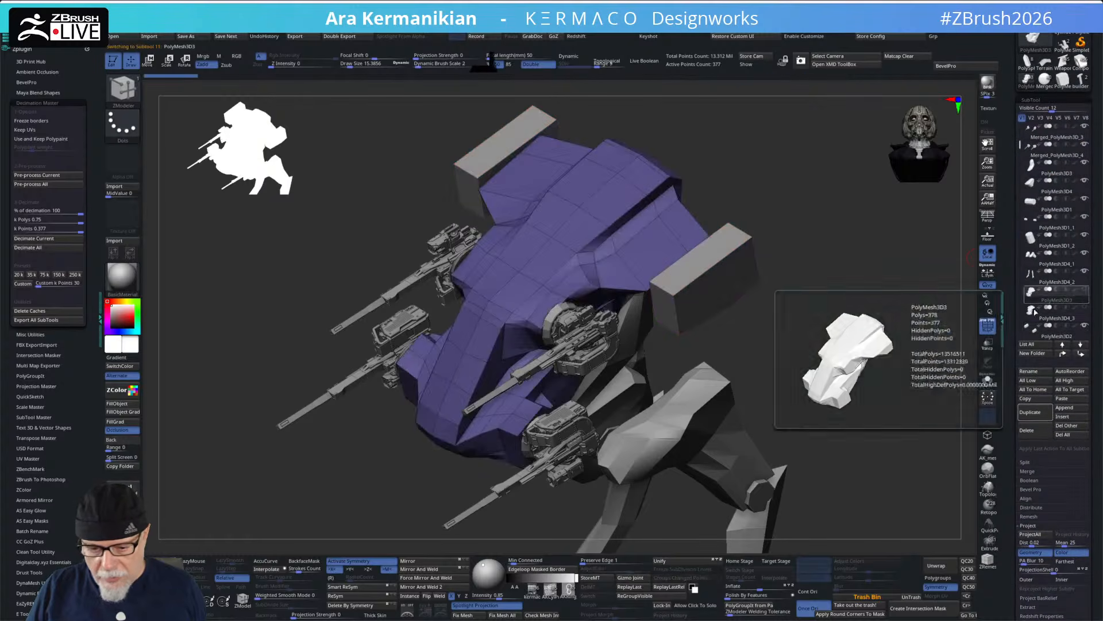
click(1057, 317)
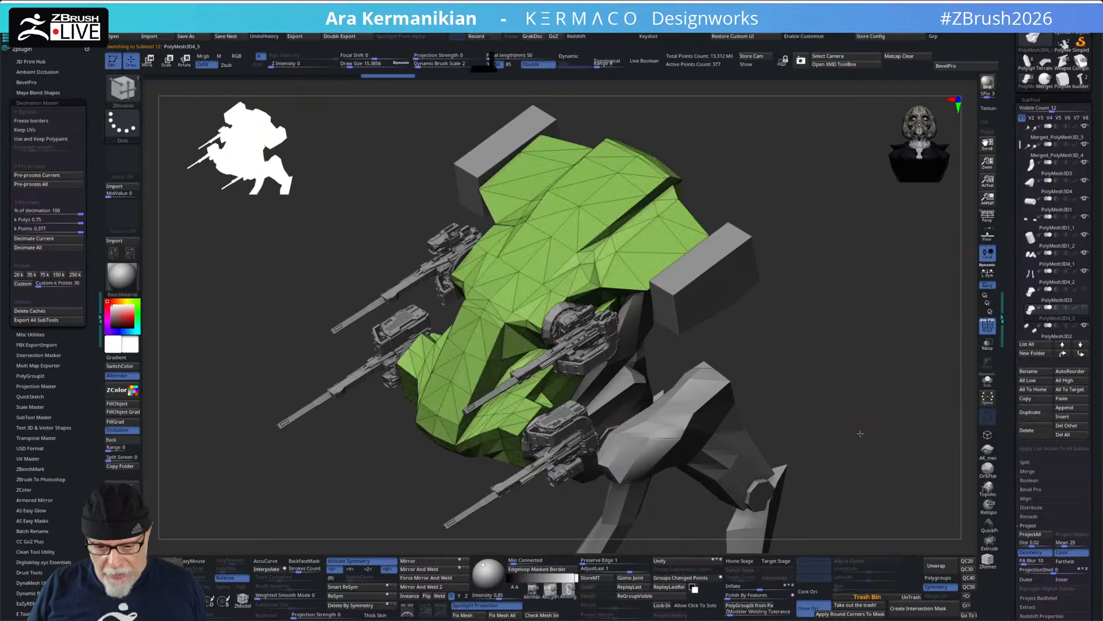
- Isolate the decimated hull in Solo mode and assign its polygroups with Groups By Normals
scroll(1013, 452, down, 6)
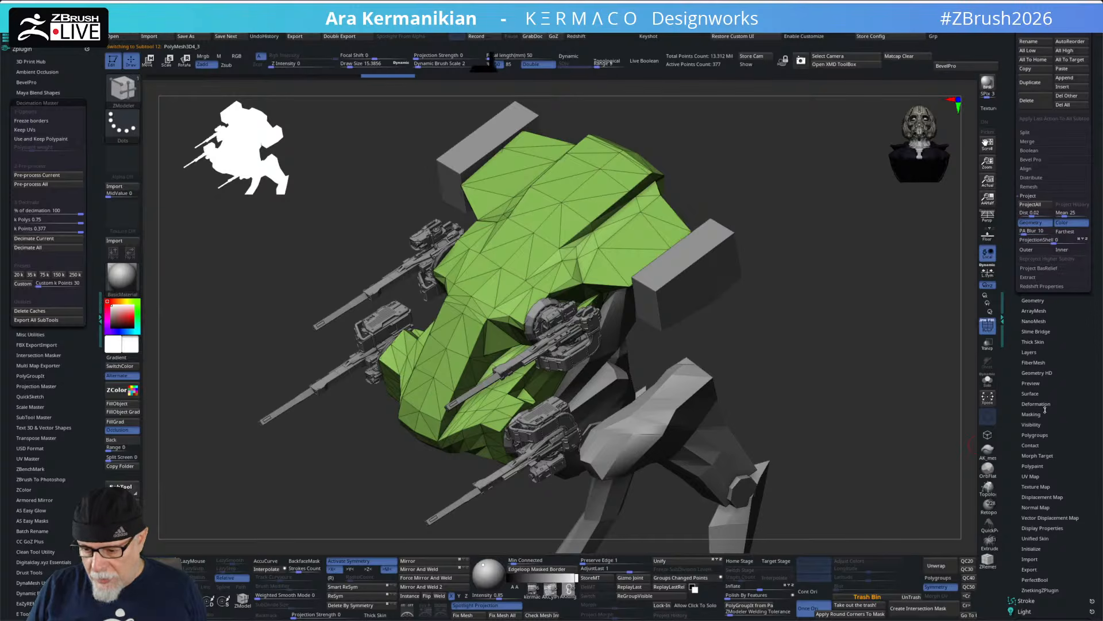
click(987, 380)
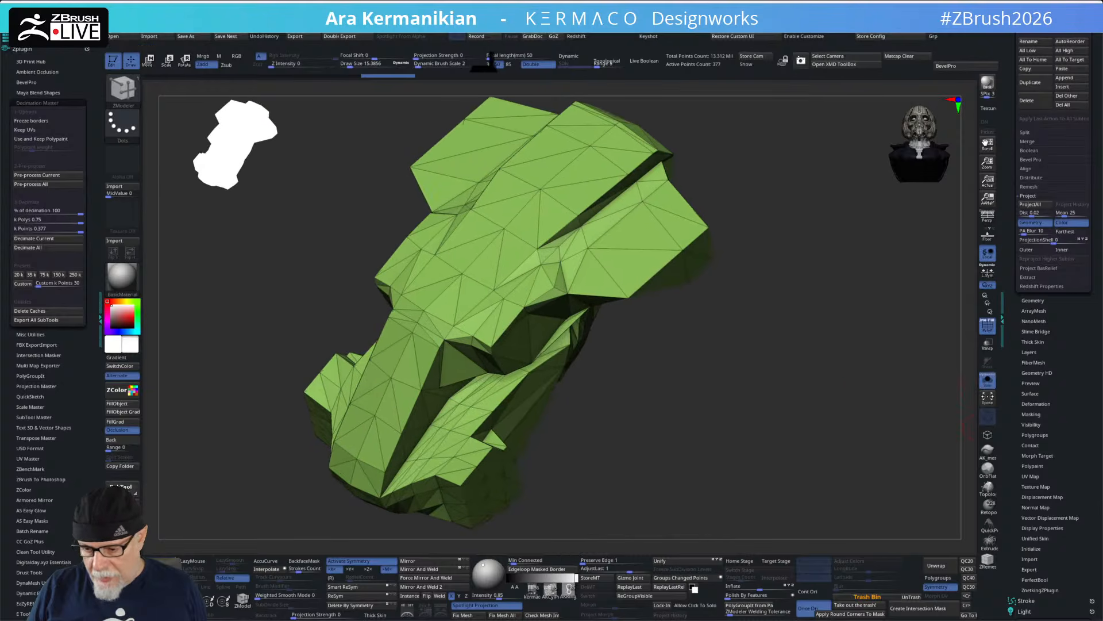
click(1035, 435)
click(1043, 243)
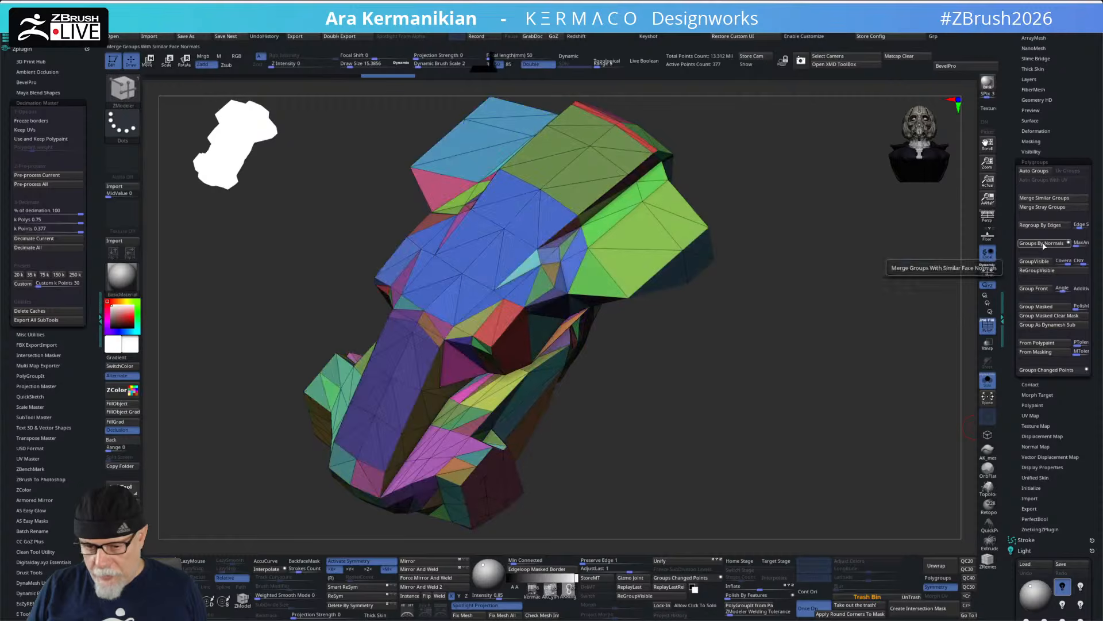
drag(623, 475, 692, 443)
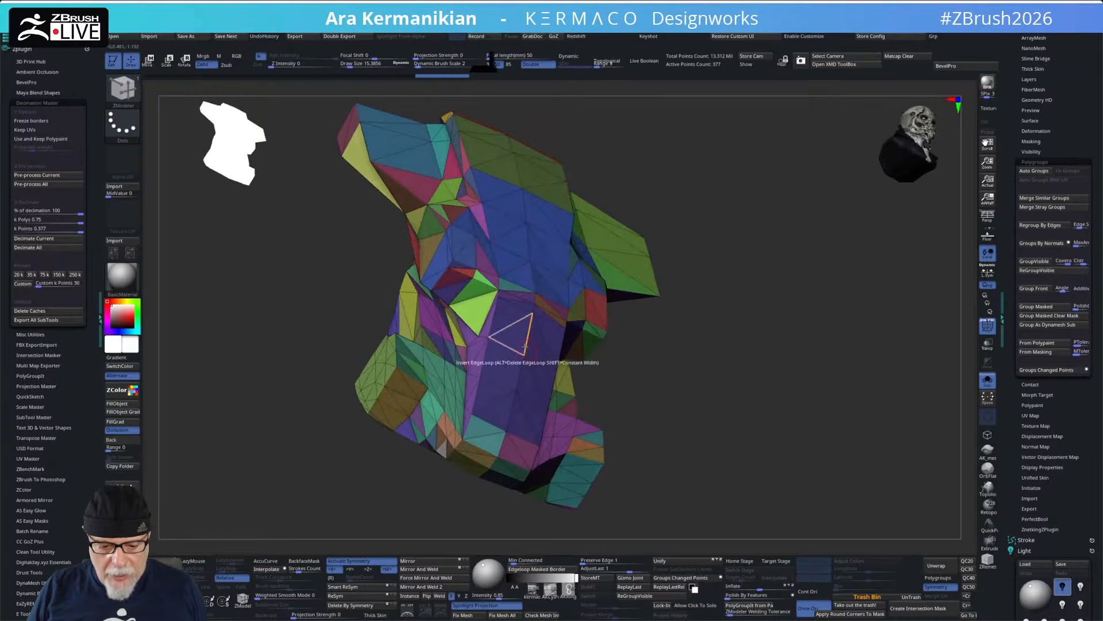
drag(728, 407, 770, 402)
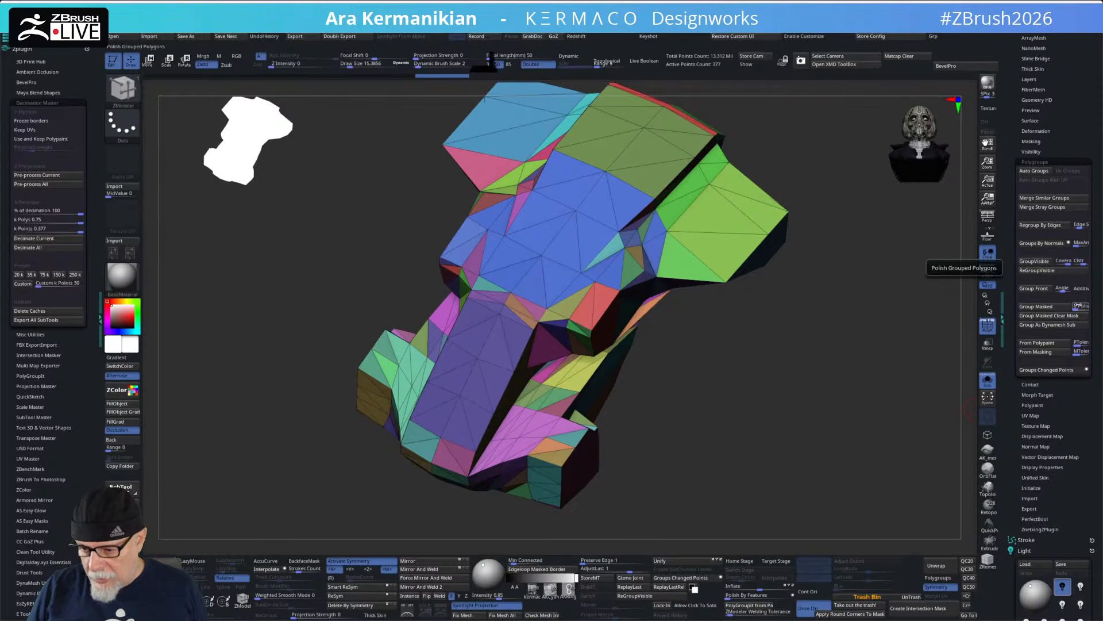
- Try to change the maximum angle tolerance of Groups By Normals, and return to the decimated hull subtool
click(1083, 241)
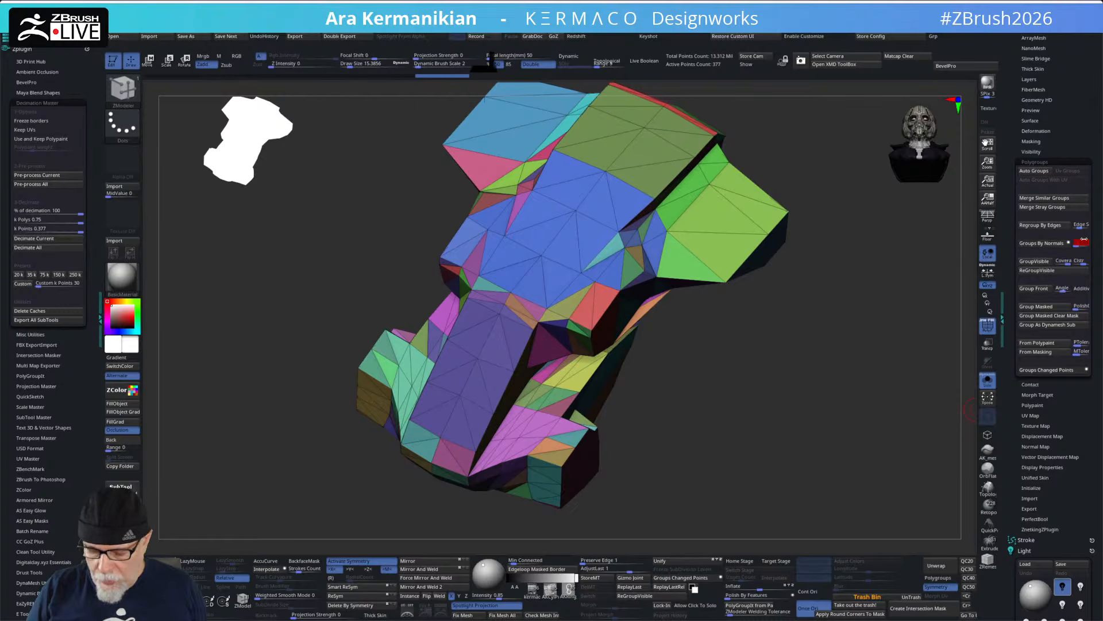
key(Down)
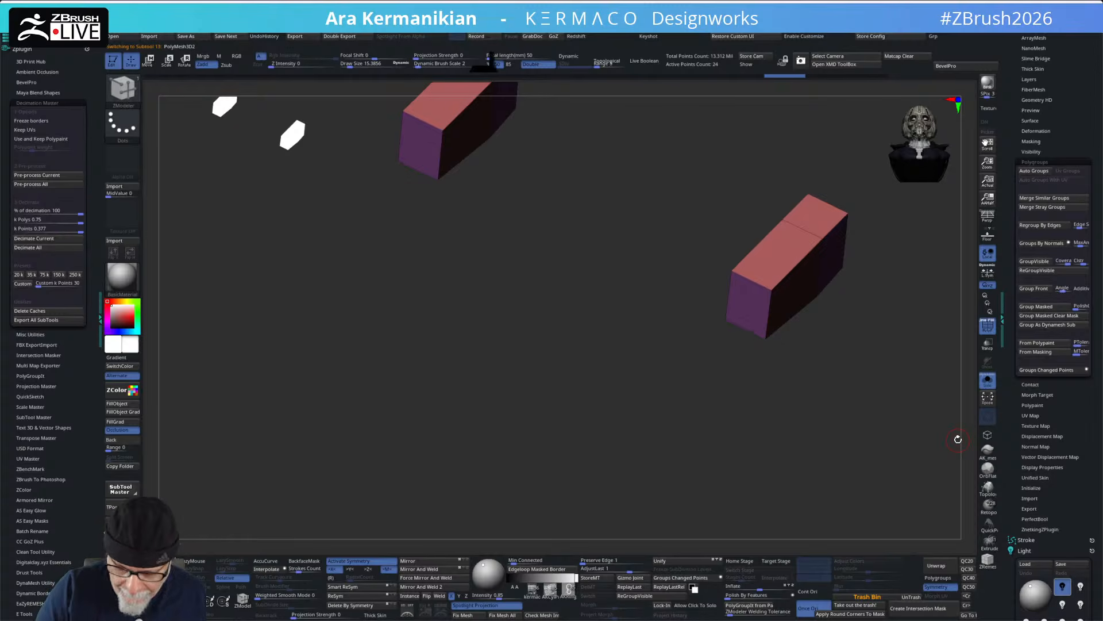
key(Up)
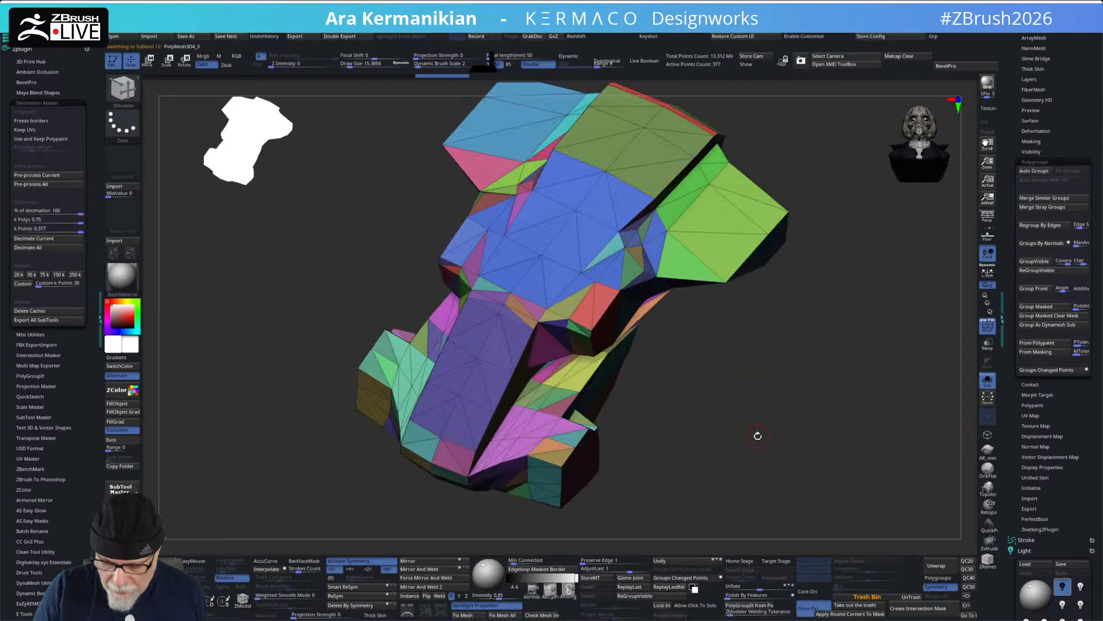
- Lower the maximum angle tolerance and reassign the decimated hull's polygroups with Groups By Normals
key(1)
key(1)
key(1)
key(1)
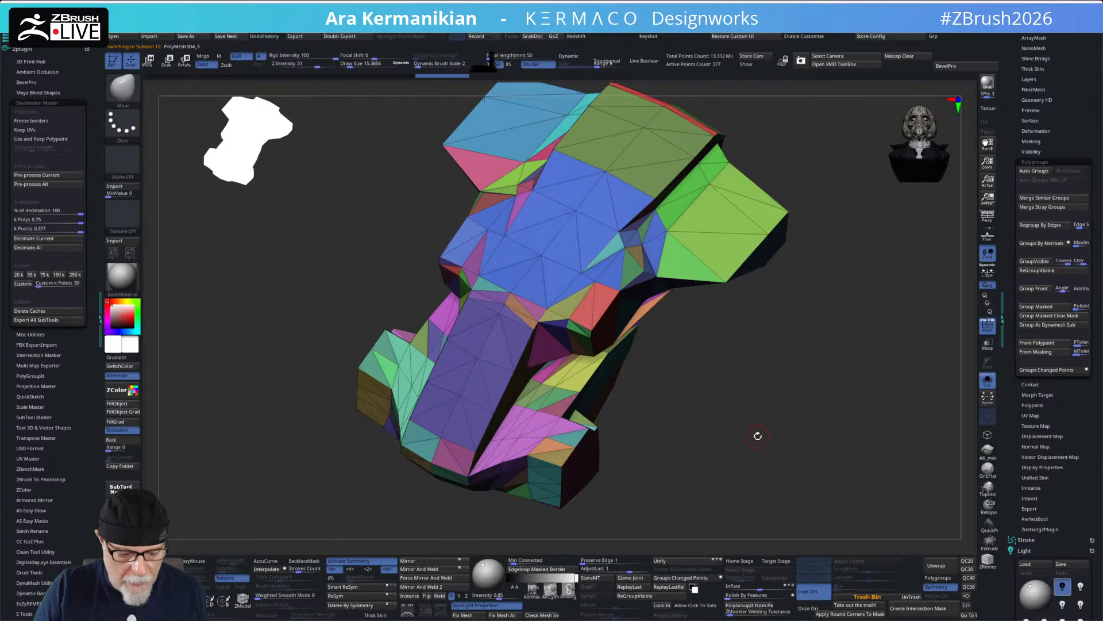
key(shift)
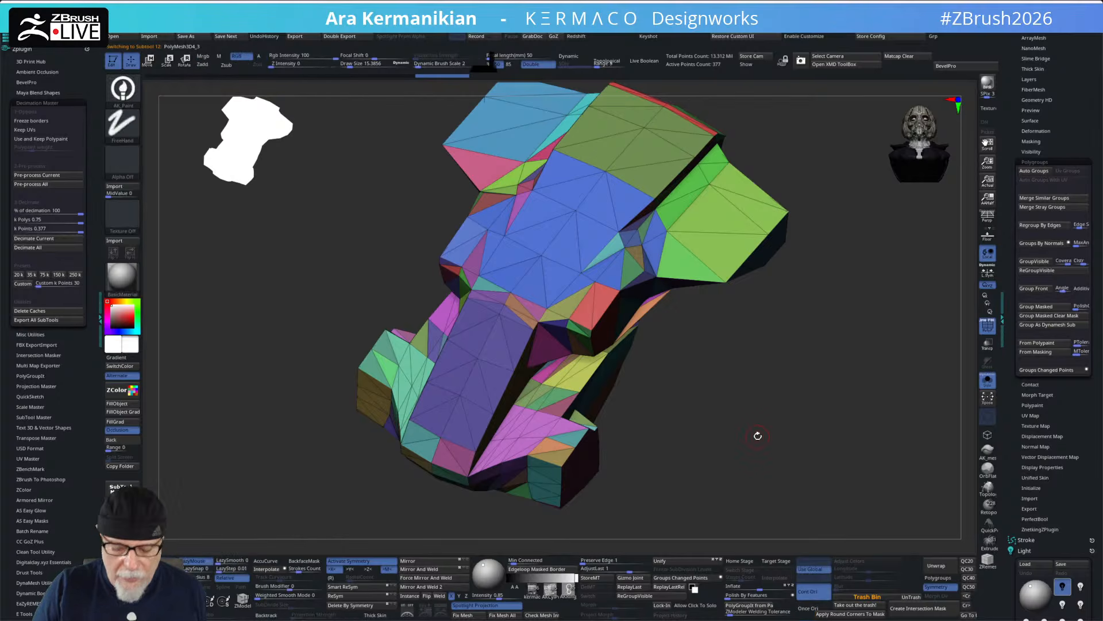
key(1)
key(1)
key(1)
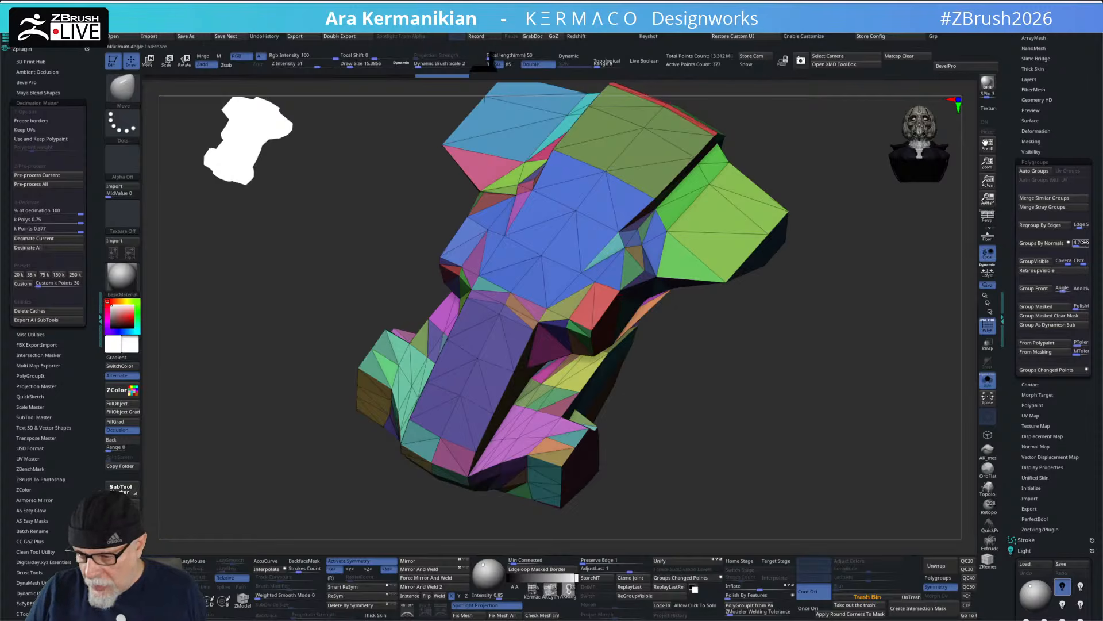
click(1034, 262)
mouse_move(686, 421)
mouse_down()
mouse_move(713, 399)
mouse_move(689, 408)
mouse_move(712, 406)
mouse_move(692, 401)
mouse_up()
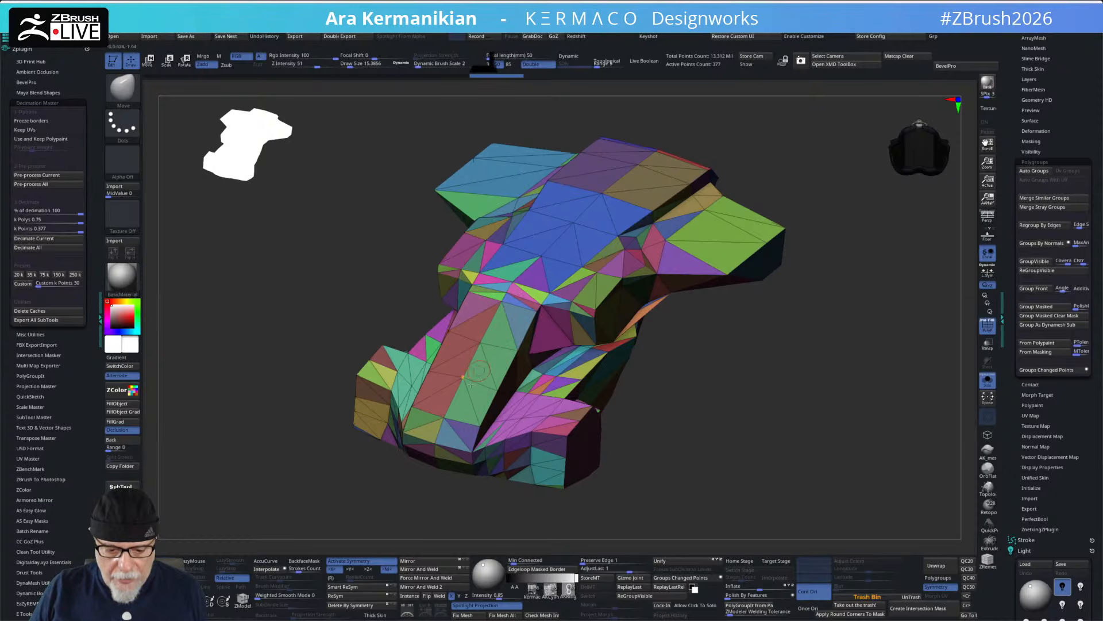
- Align the hull to a straight-on view and remove one half of it with Delete By Symmetry
shift+drag(774, 441, 800, 451)
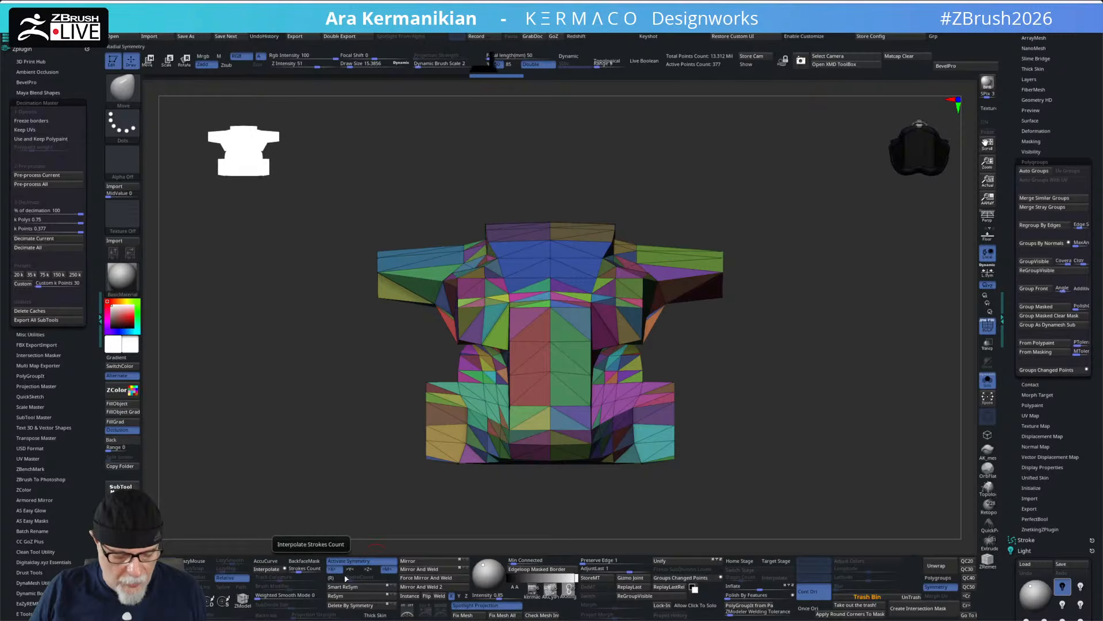
click(356, 605)
drag(788, 386, 640, 295)
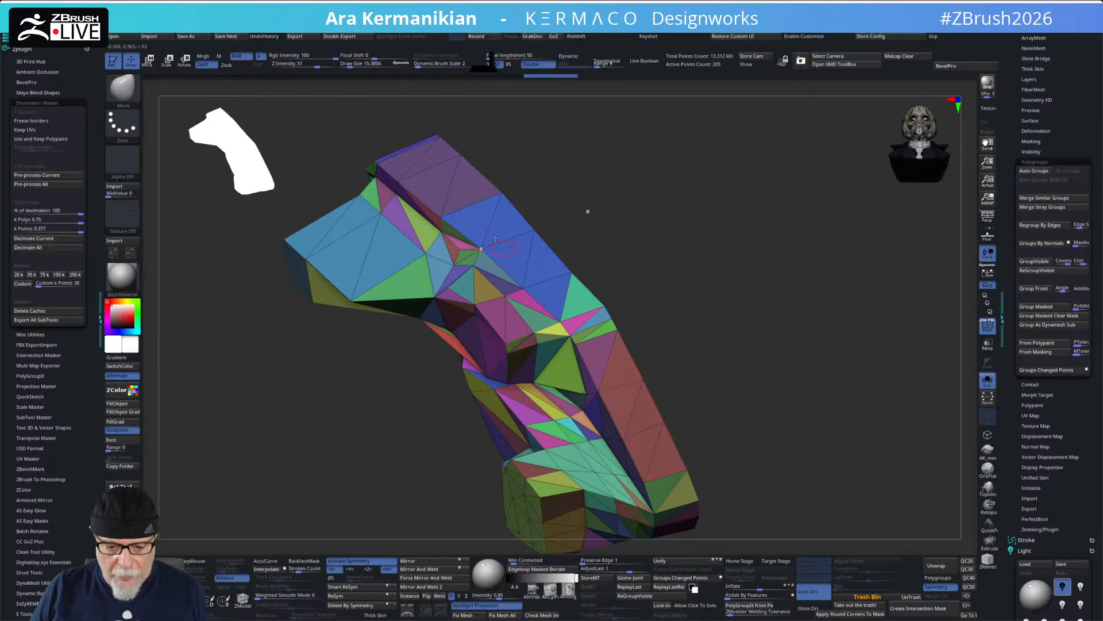
mouse_move(590, 260)
mouse_down()
mouse_move(628, 261)
mouse_move(468, 243)
mouse_up()
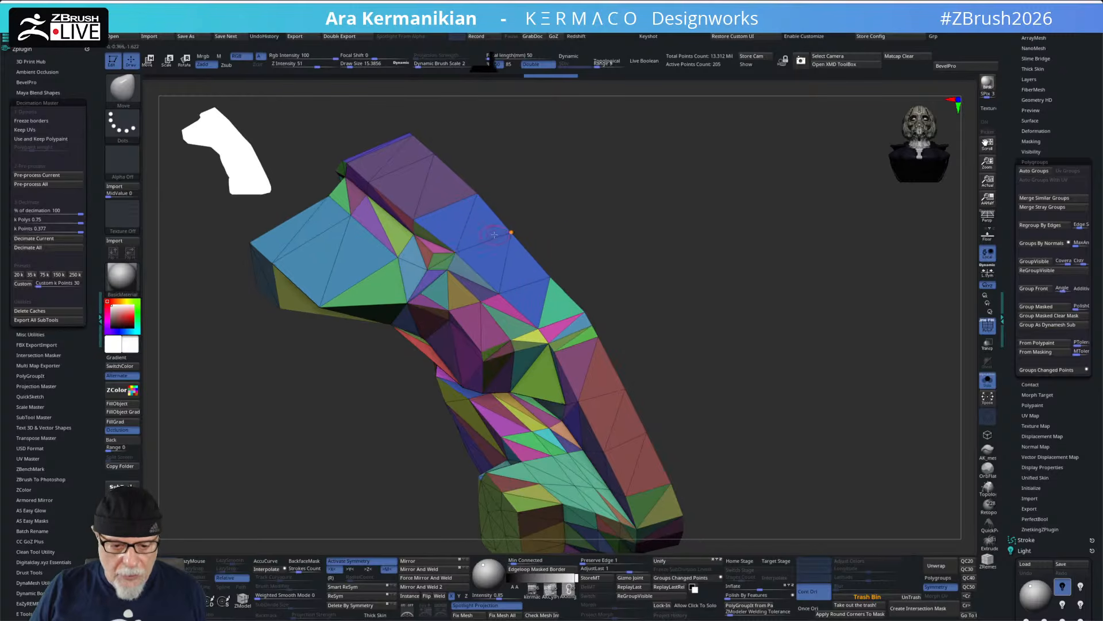
- Switch to the ZModeler brush, try a QMesh on a triangular facet of the central strip, and undo the change
key(b)
key(z)
key(m)
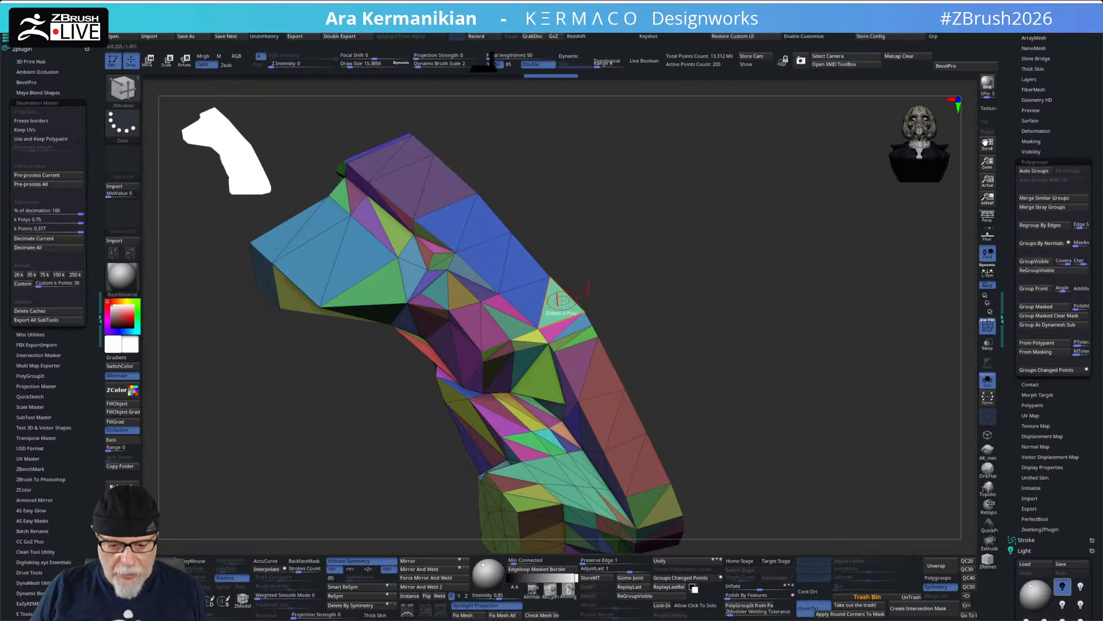
drag(637, 259, 674, 265)
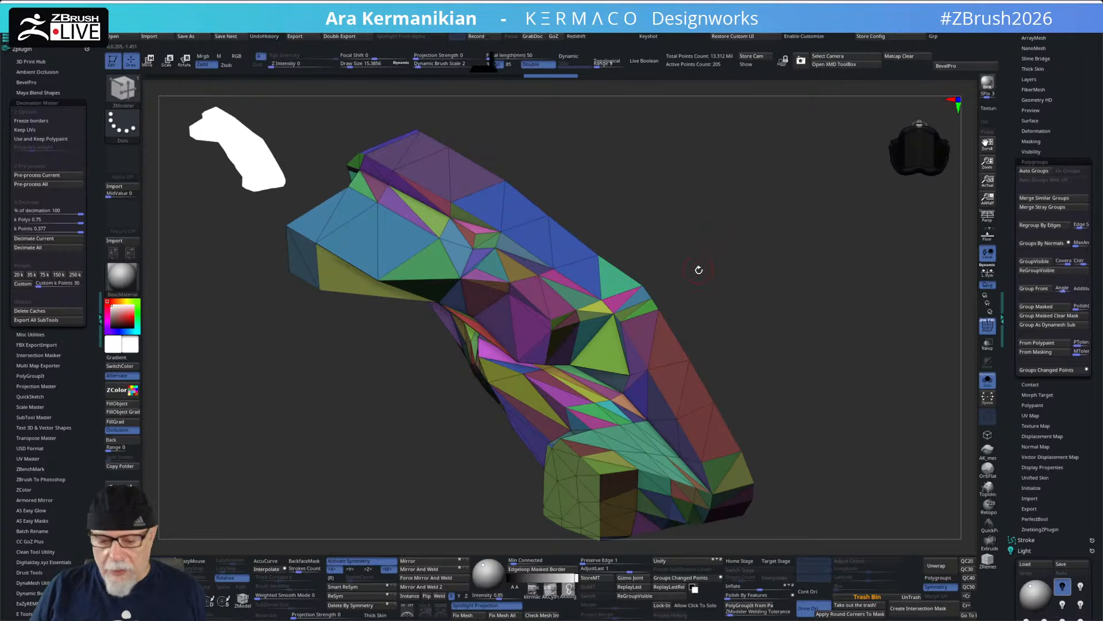
alt+drag(737, 240, 689, 266)
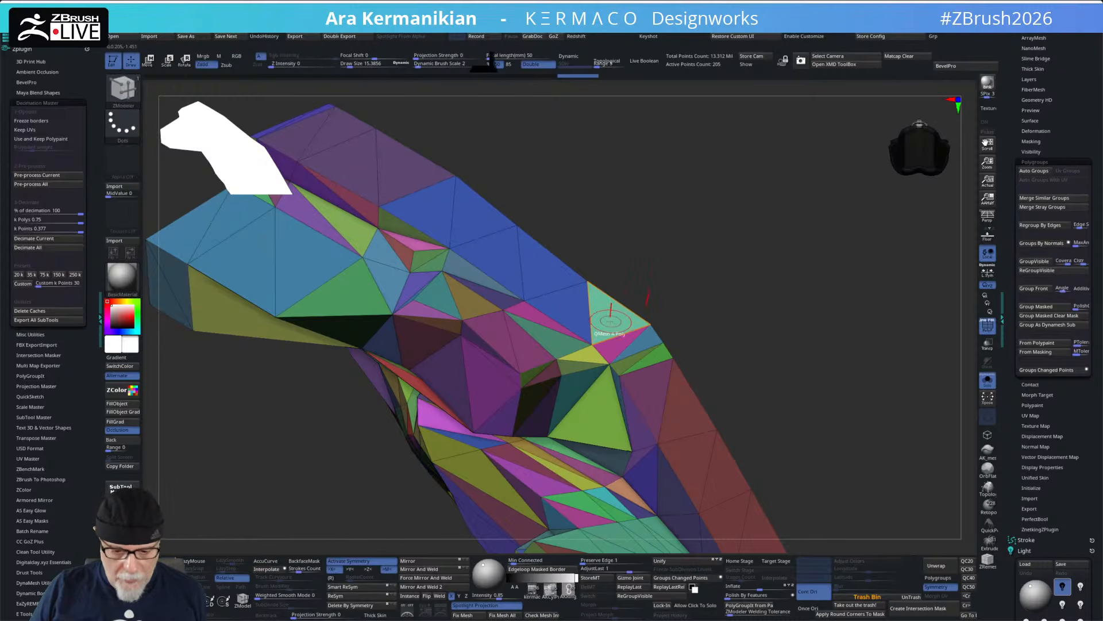
mouse_move(564, 315)
mouse_down()
mouse_move(550, 273)
mouse_move(513, 254)
mouse_up()
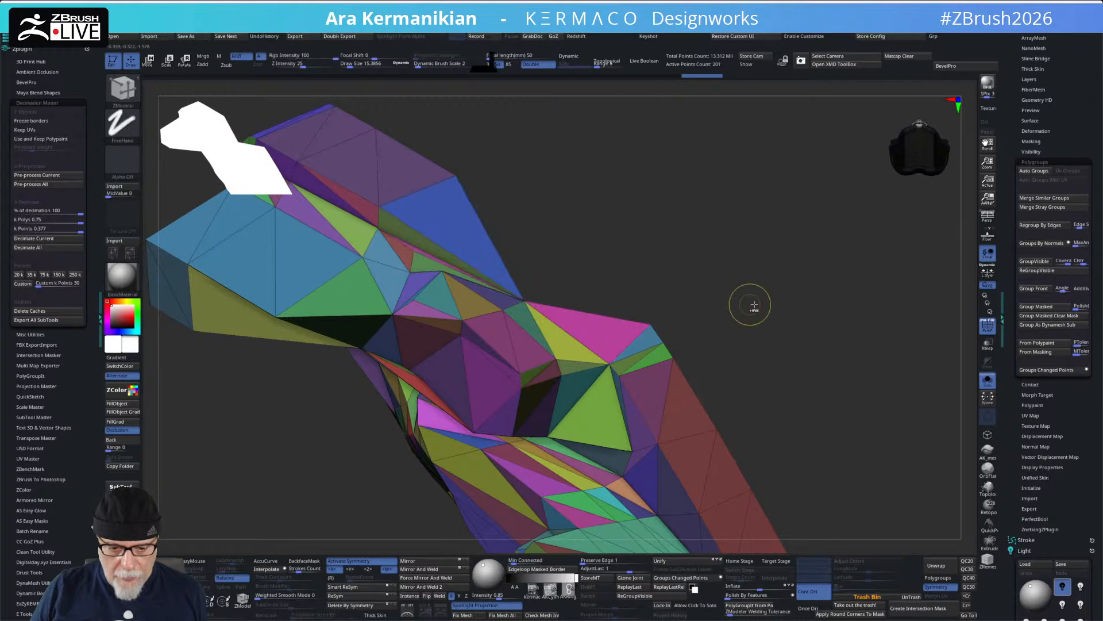
key(ctrl+z)
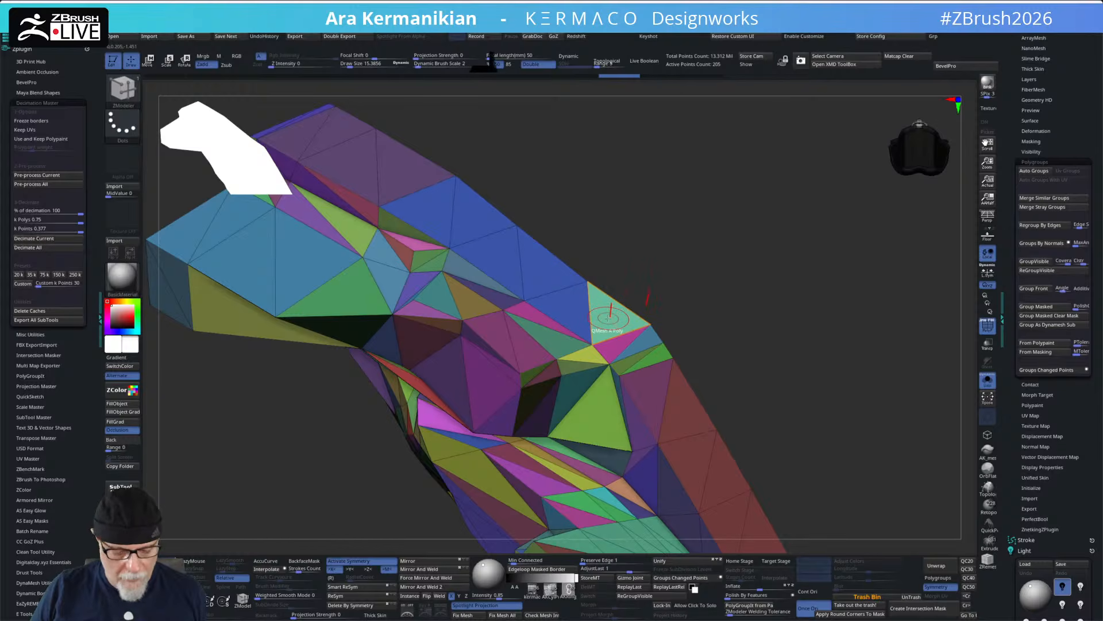
- Set both the ZModeler polygon action and edge action to Do Nothing
key(space)
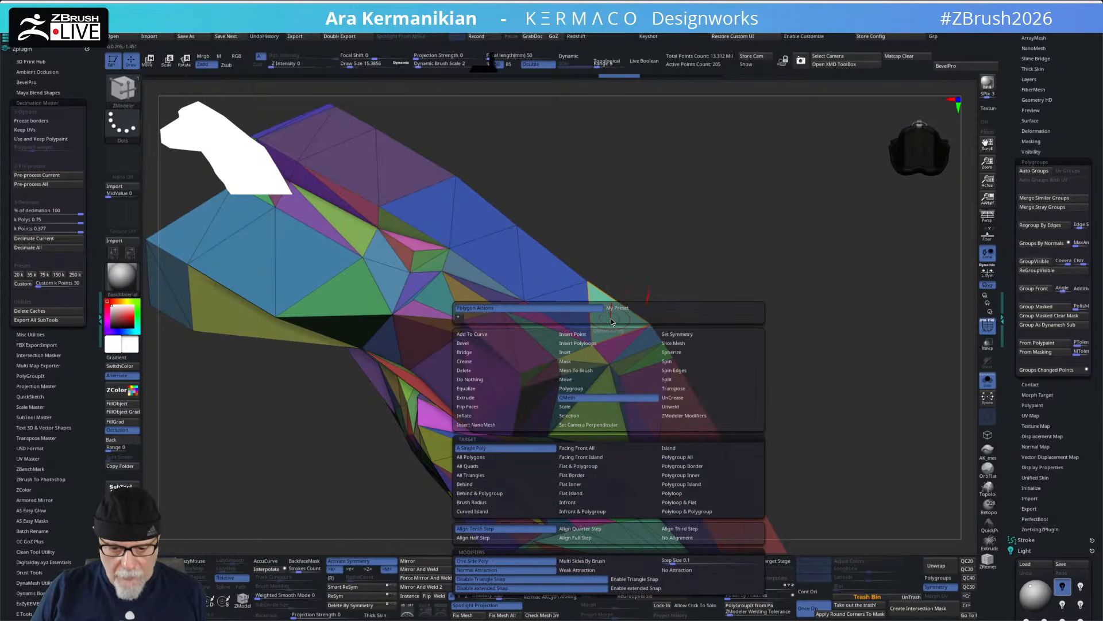
click(480, 380)
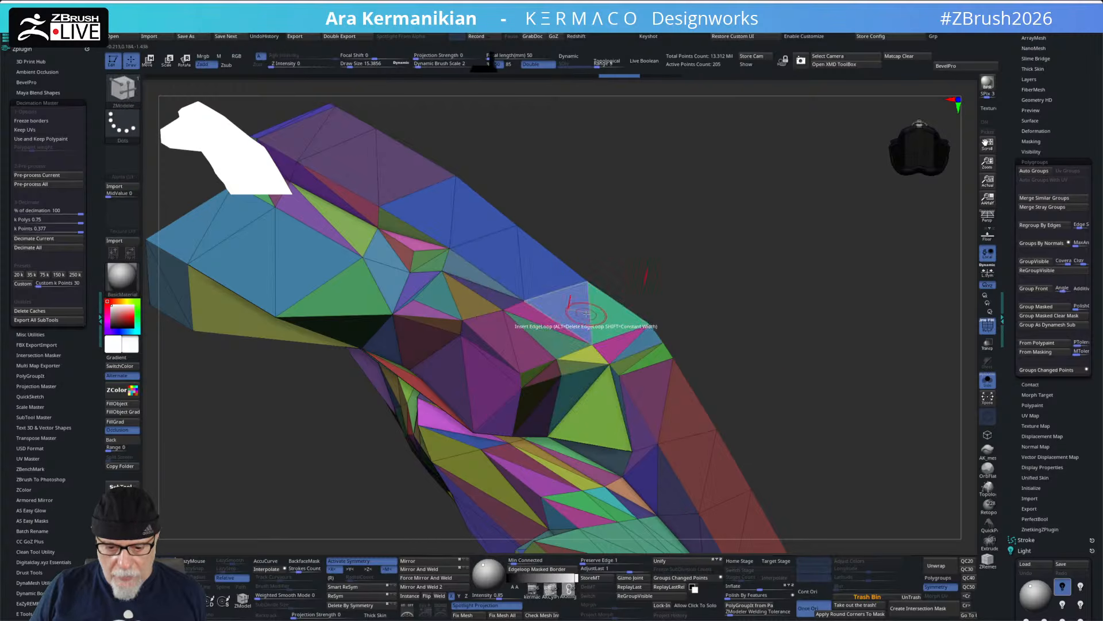
key(space)
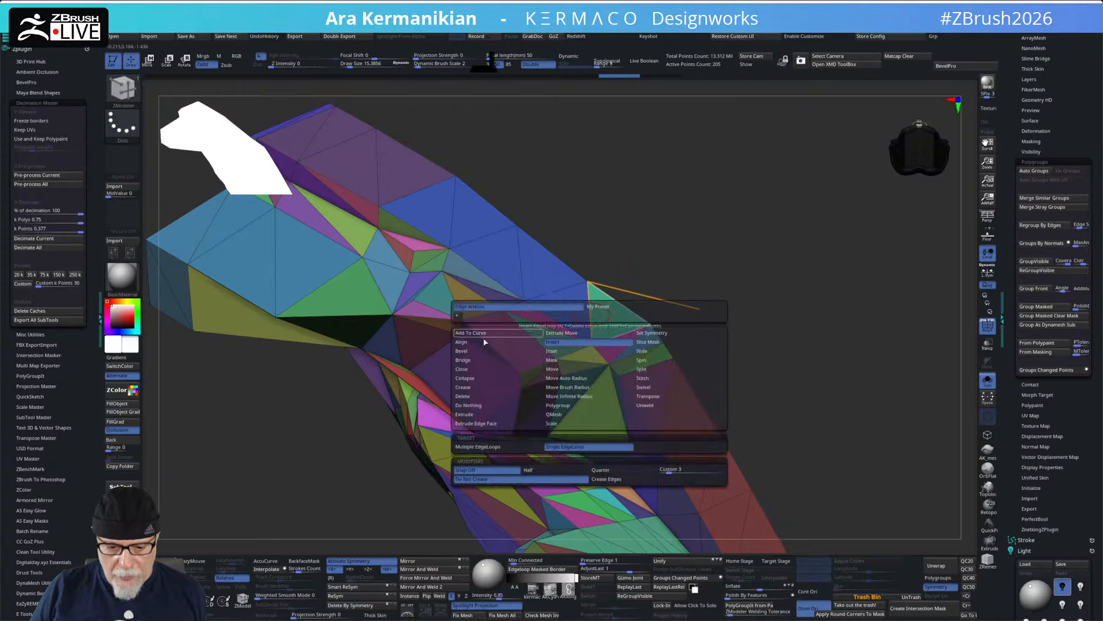
click(482, 414)
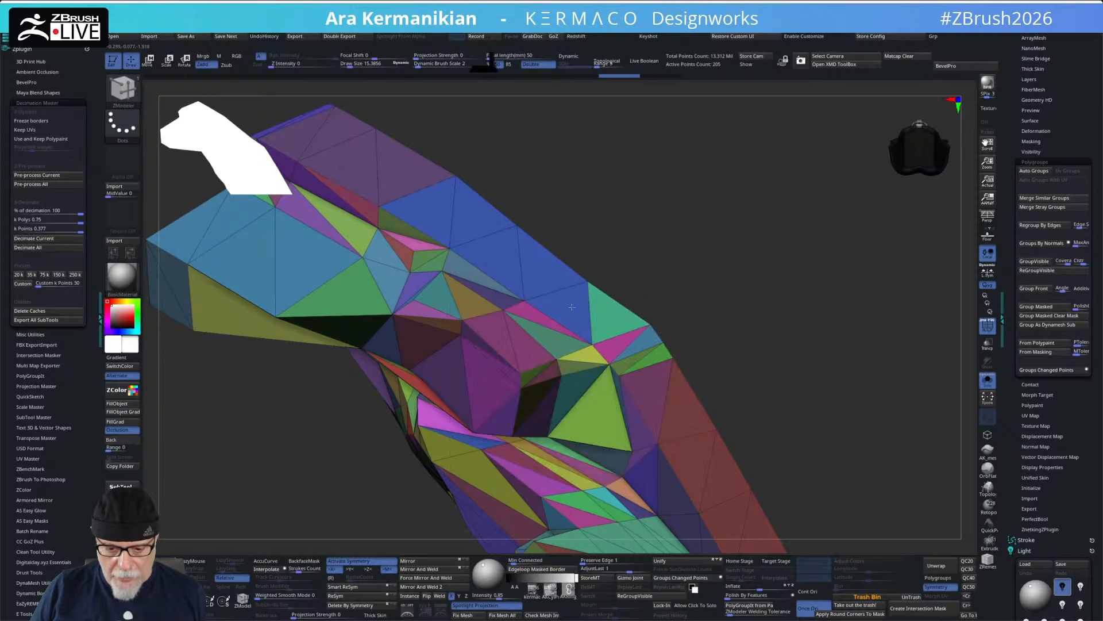
- Set the ZModeler polygon action to Polygroup and apply it to adjacent triangular facets on the central strip
key(space)
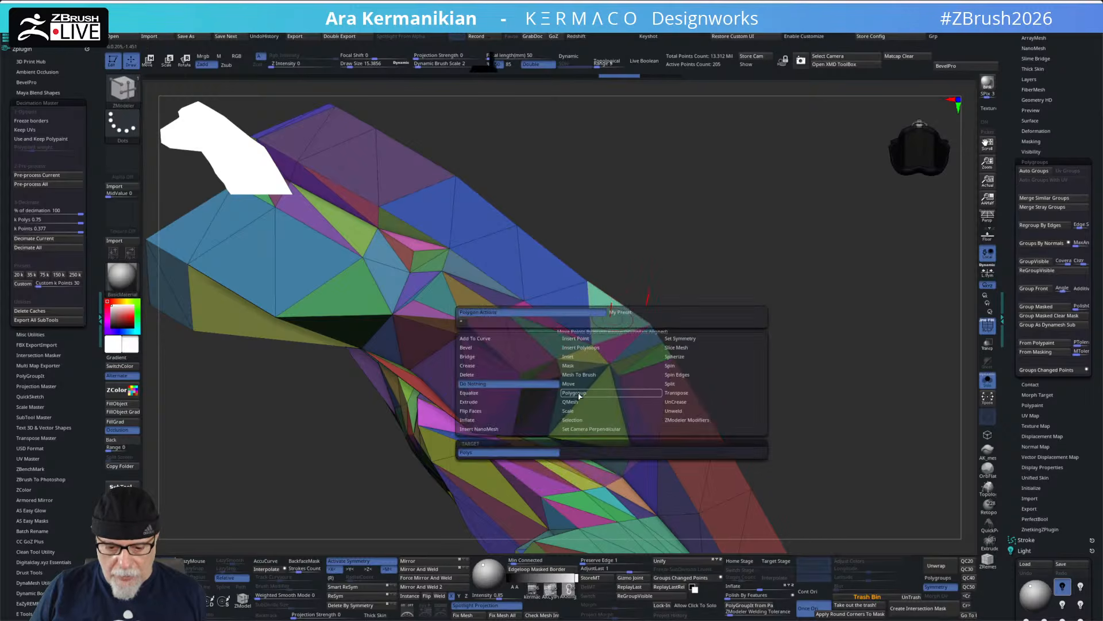
click(582, 394)
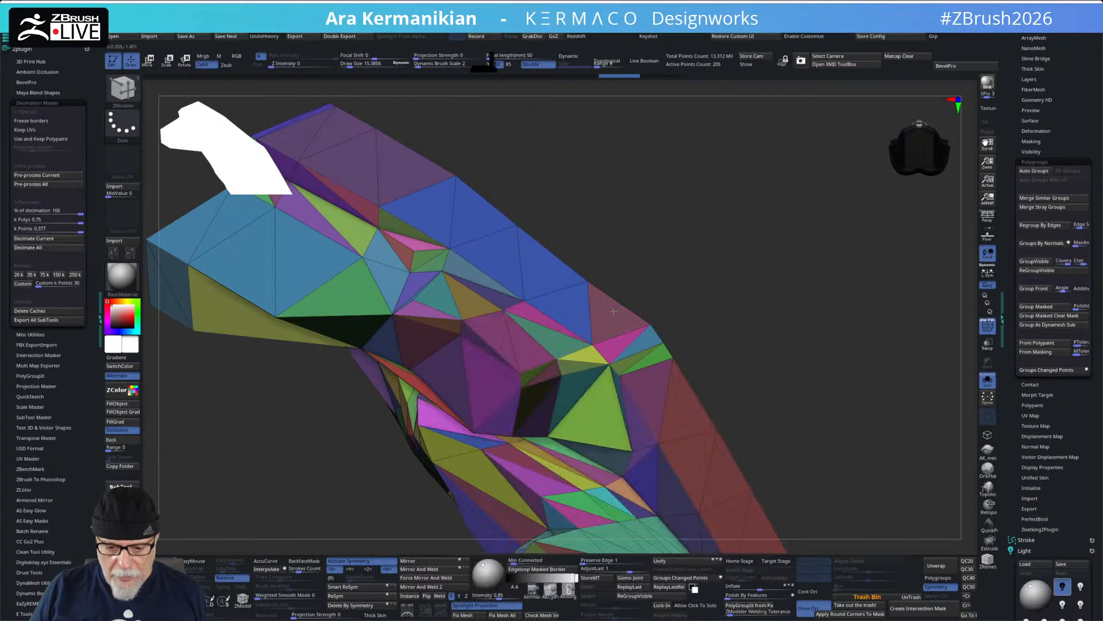
click(574, 304)
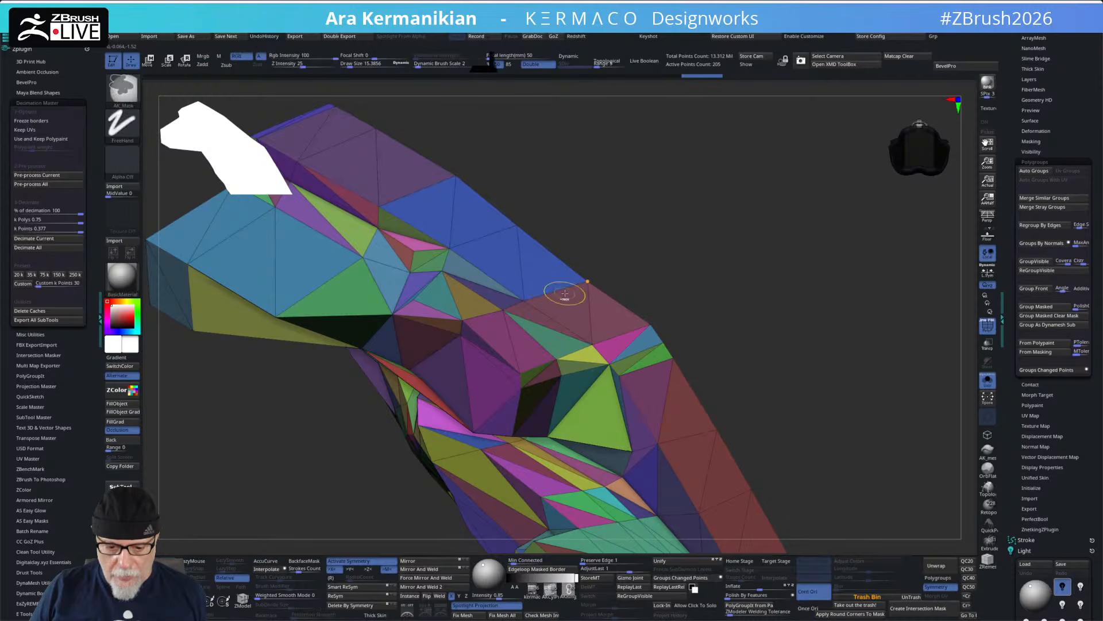
drag(788, 244, 785, 252)
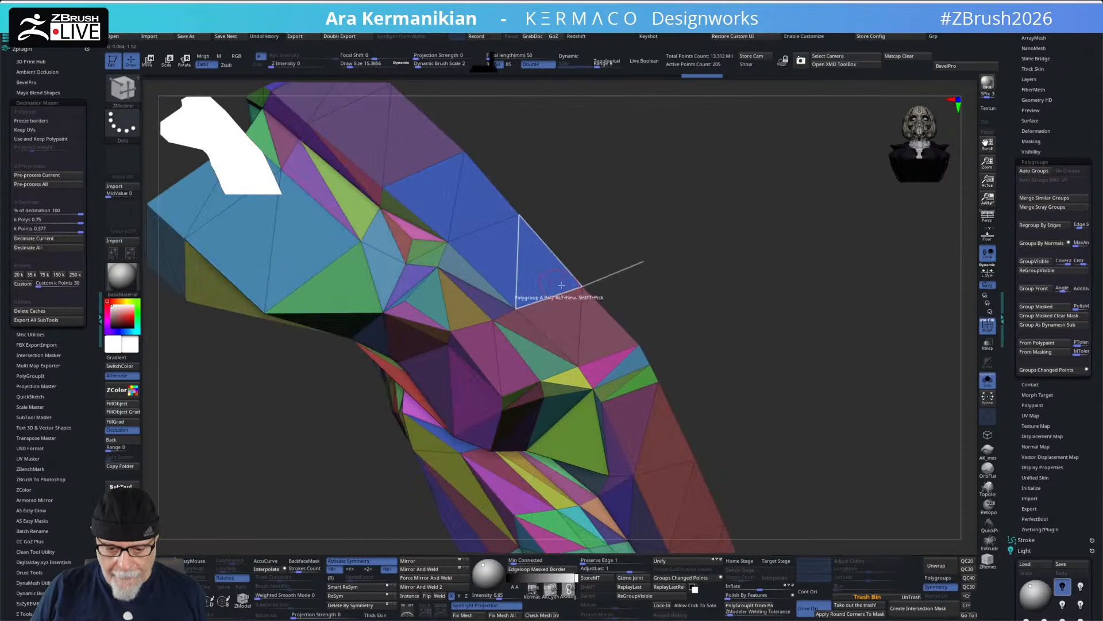
- Deactivate symmetry and paint one polygroup across the facets along the middle of the central strip
click(362, 561)
mouse_move(603, 326)
mouse_down()
mouse_move(496, 259)
mouse_move(460, 210)
mouse_up()
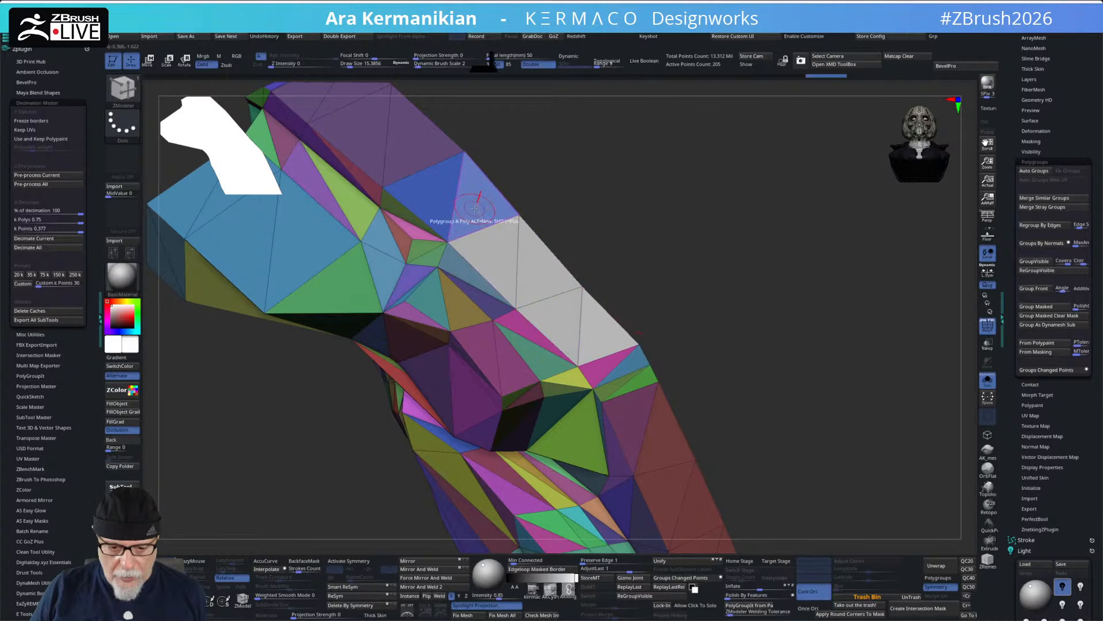
drag(661, 247, 758, 310)
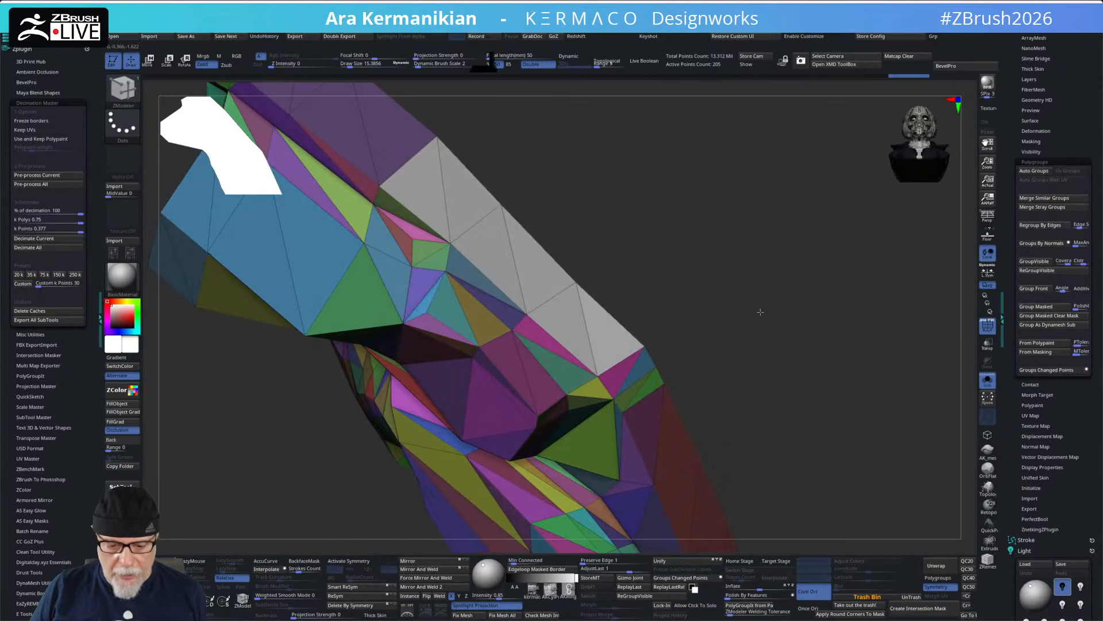
- Set the ZModeler edge action to Mask with the Polyloop target
key(space)
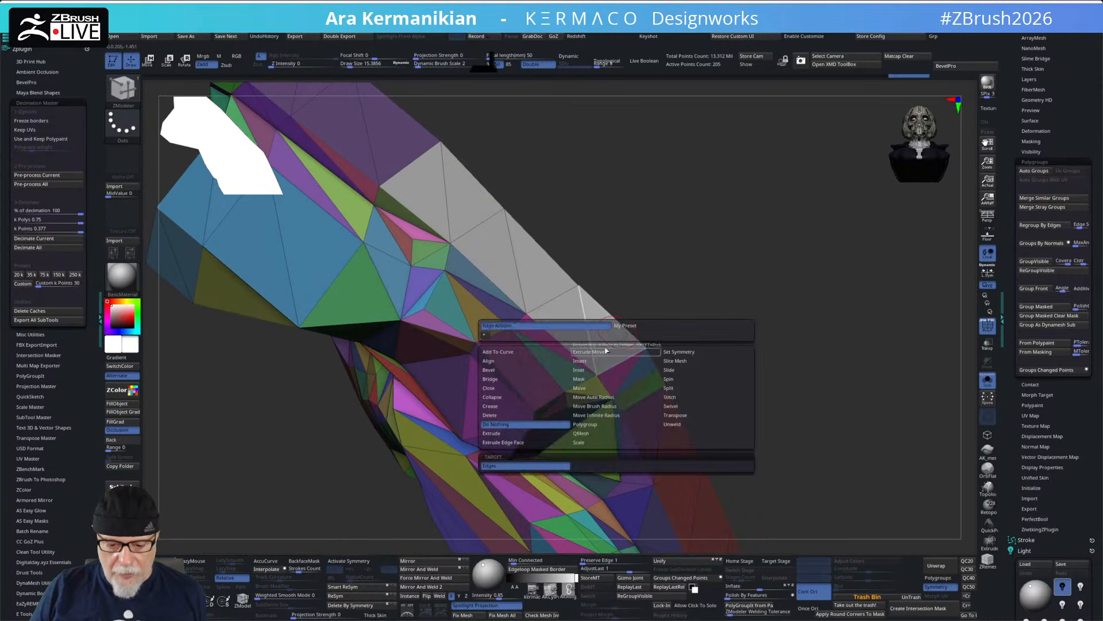
click(591, 378)
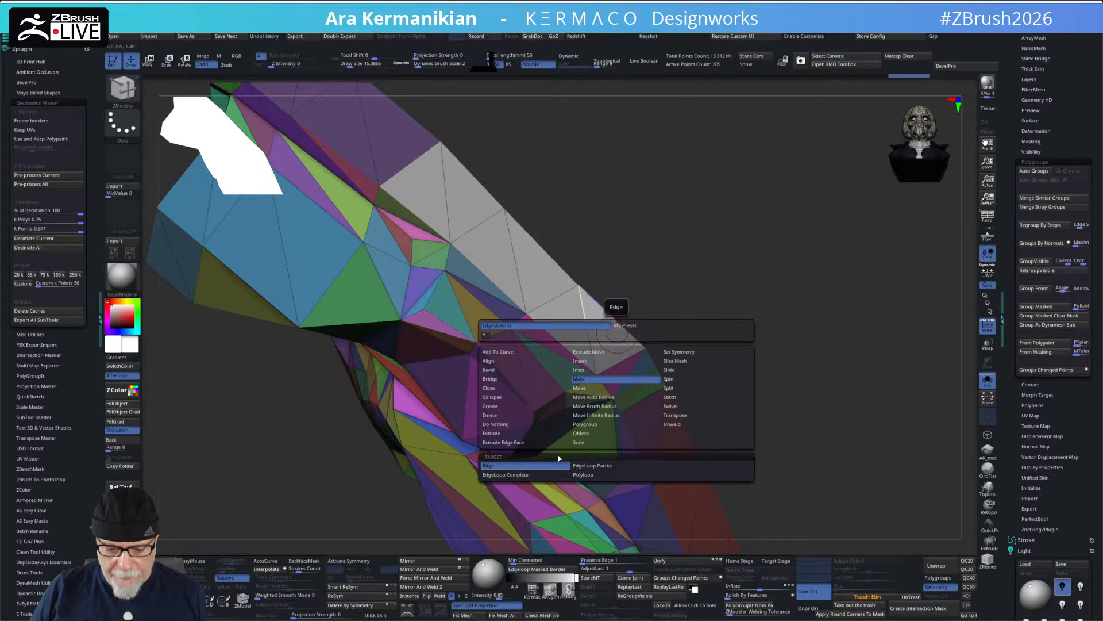
click(587, 475)
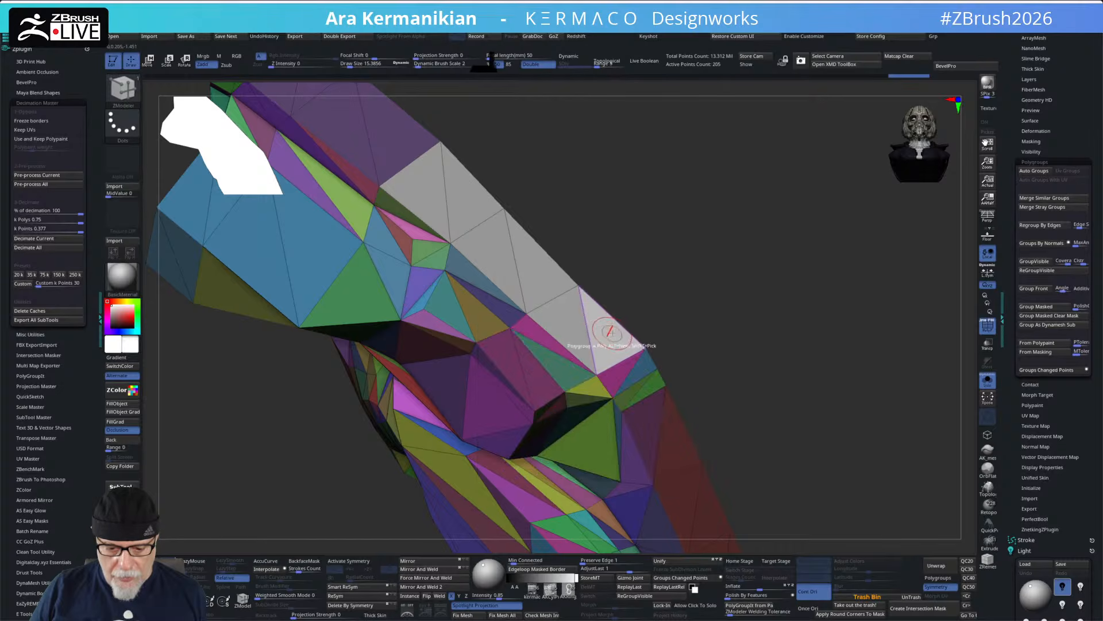
- Set the Polygroup action's target to Polygroup Island and apply it to the painted facets of the central strip
key(space)
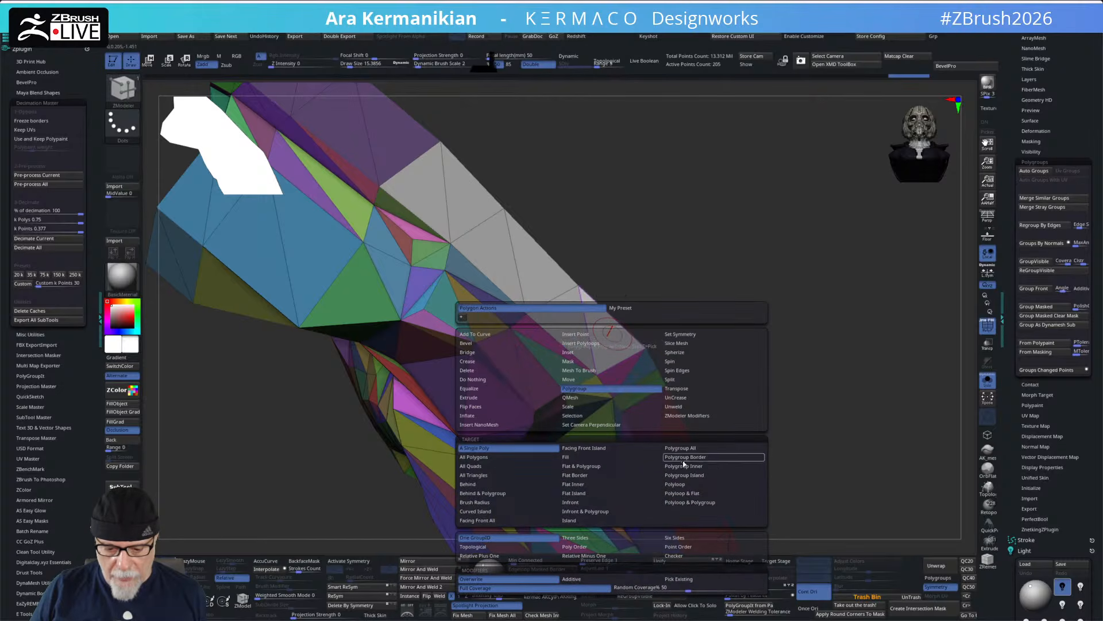
click(684, 484)
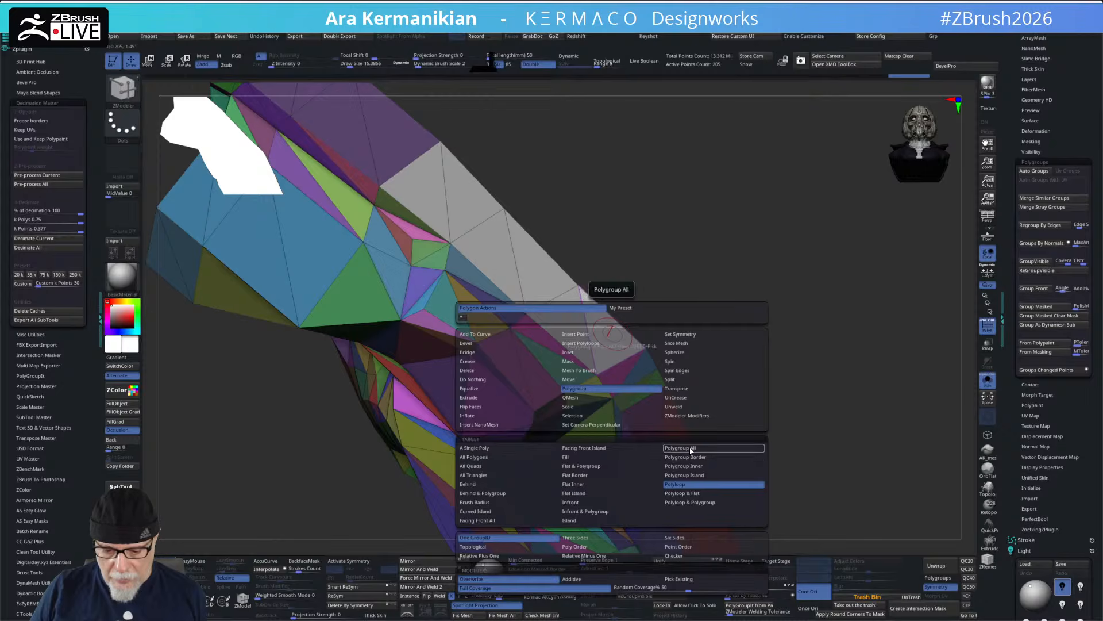
click(693, 475)
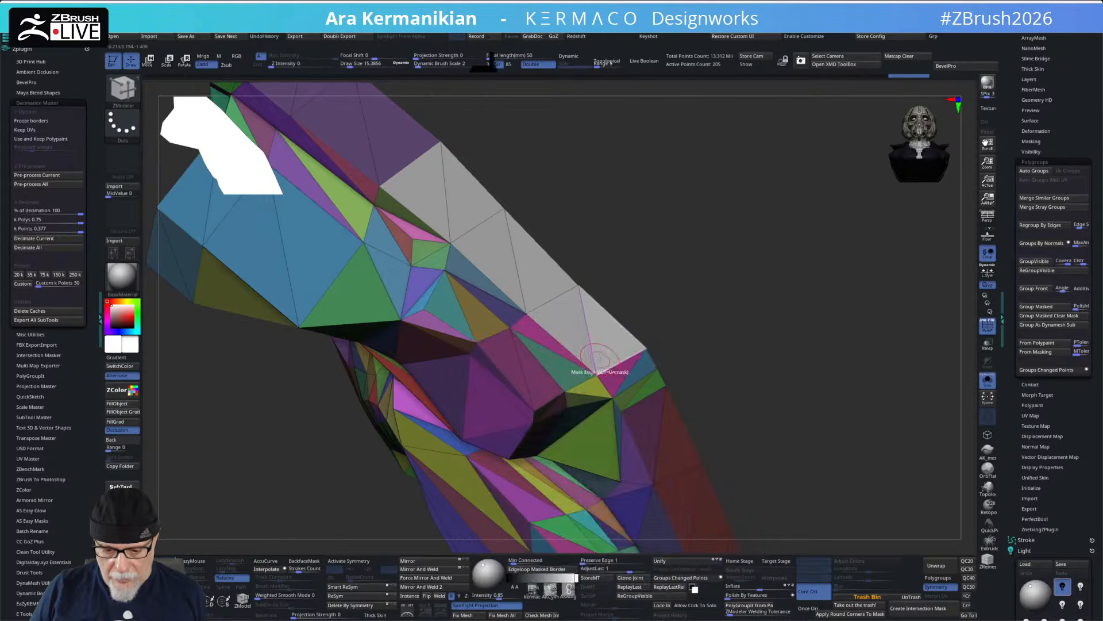
click(612, 339)
- Try to invert the mask and move the hull, undo the change, and return to Draw mode
ctrl+click(802, 319)
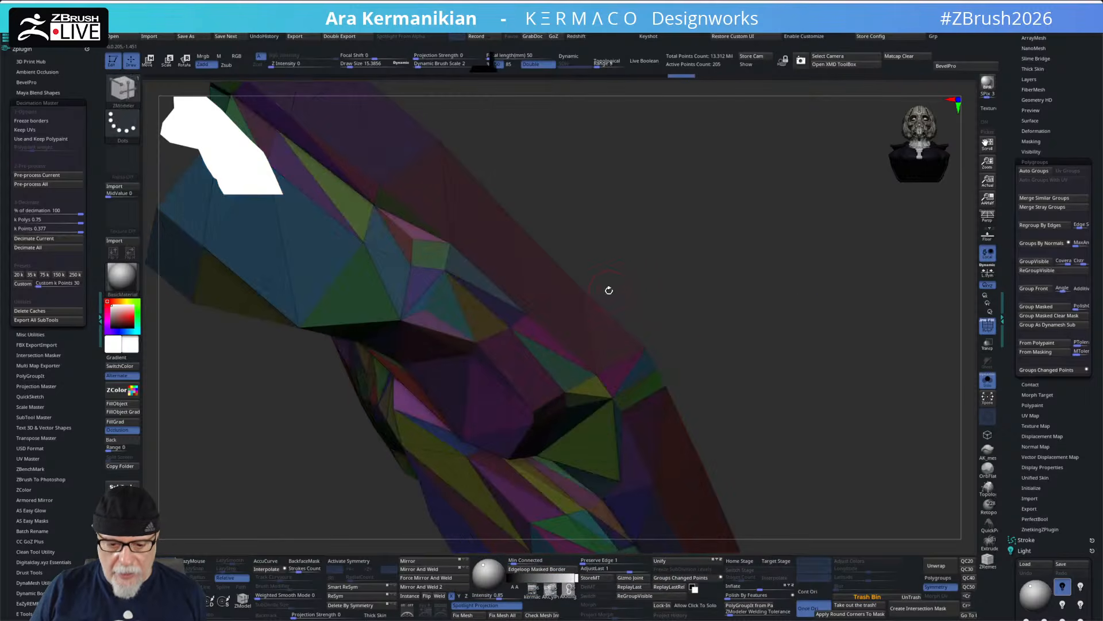
key(w)
drag(609, 278, 717, 270)
key(ctrl+z)
alt+drag(518, 233, 726, 393)
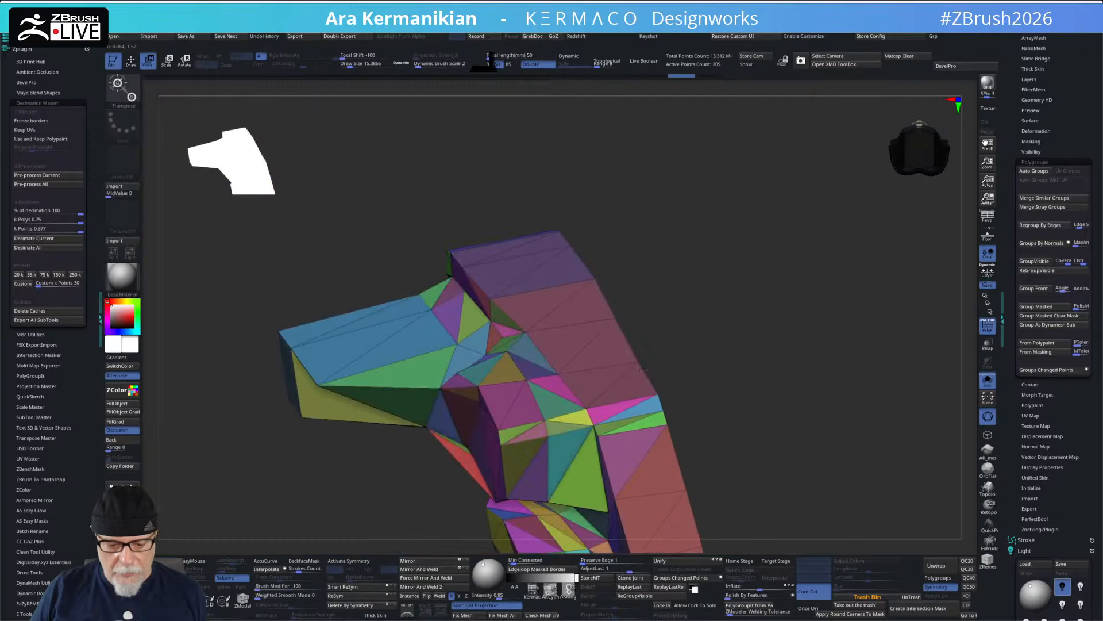
key(q)
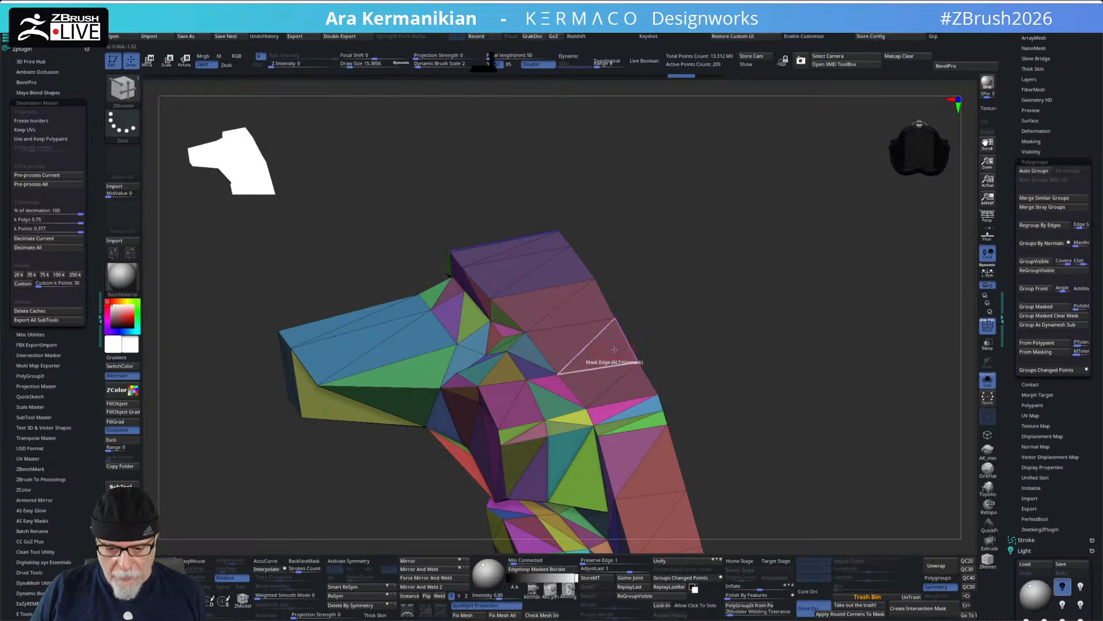
- Set the ZModeler polygon and edge actions to Do Nothing
key(space)
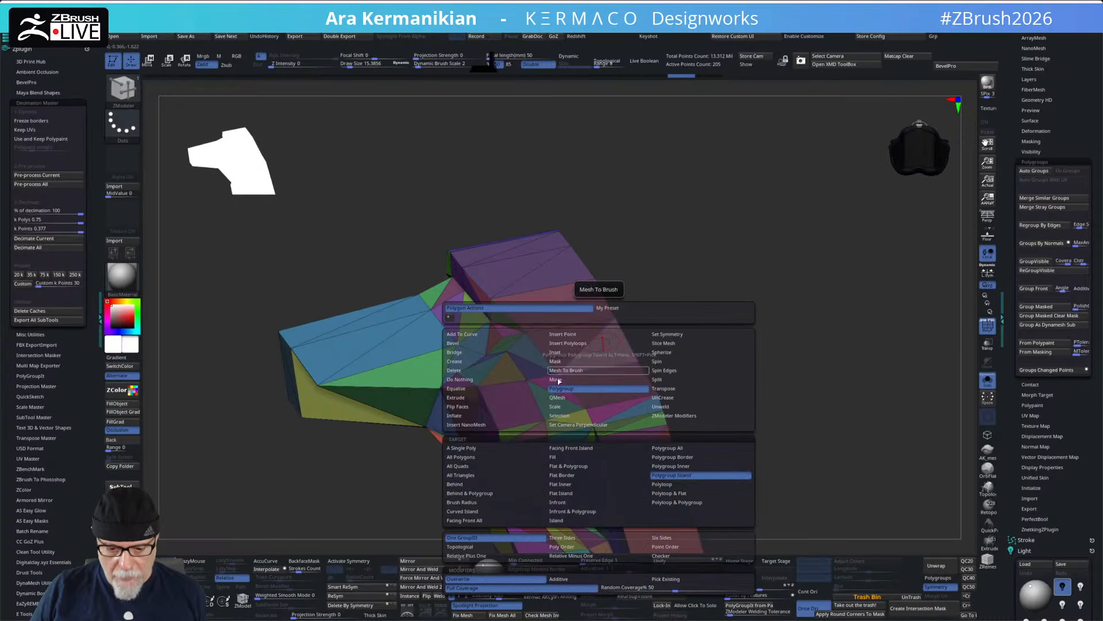
click(468, 373)
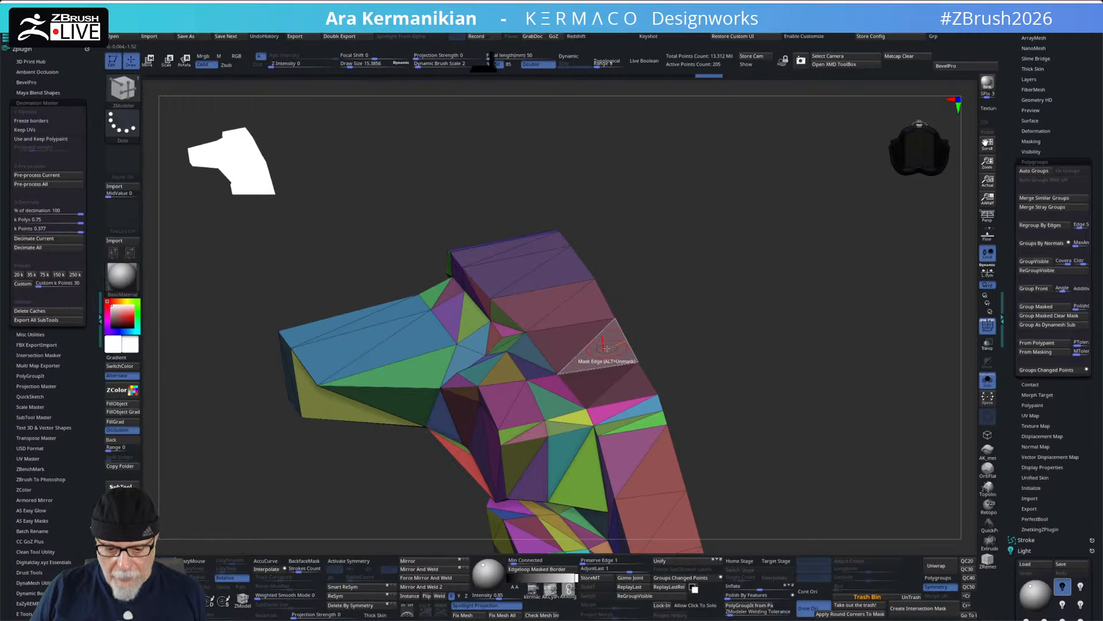
key(space)
click(478, 416)
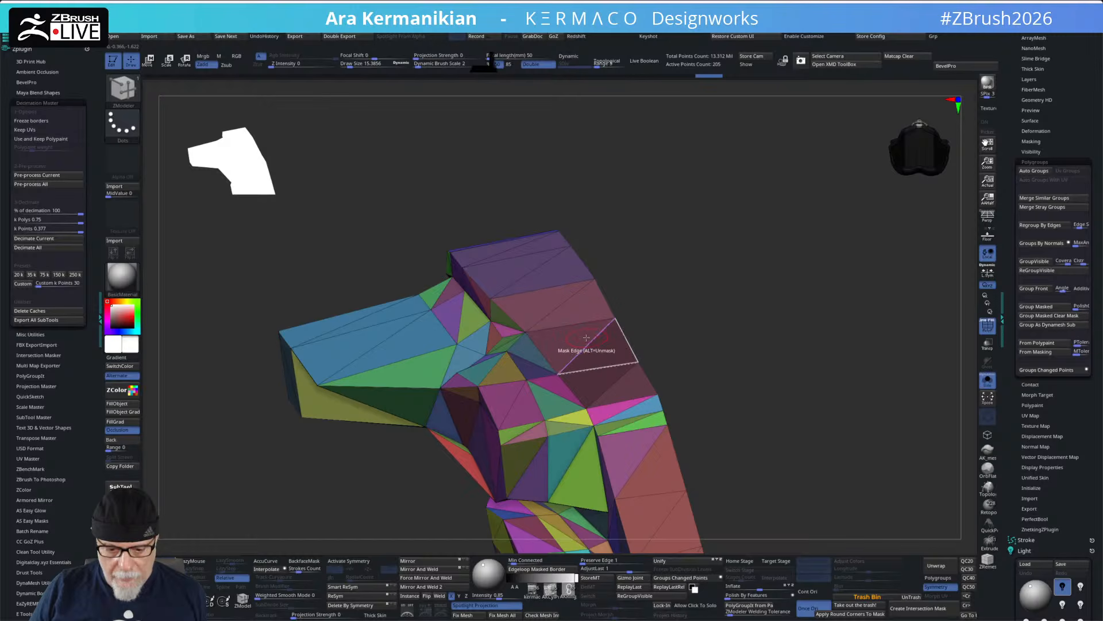
key(space)
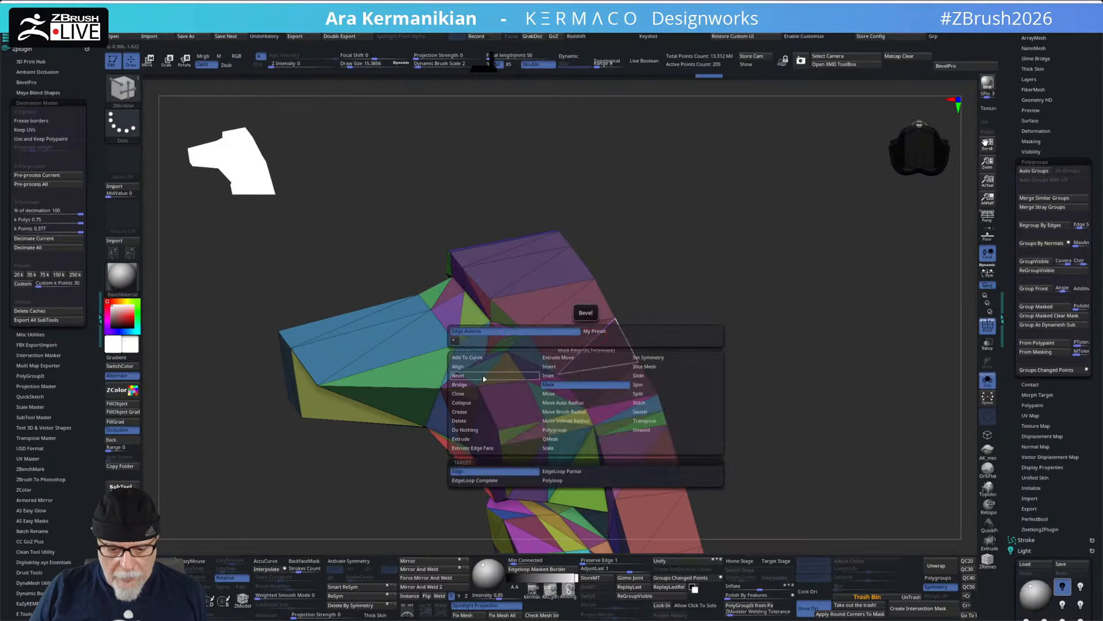
click(472, 430)
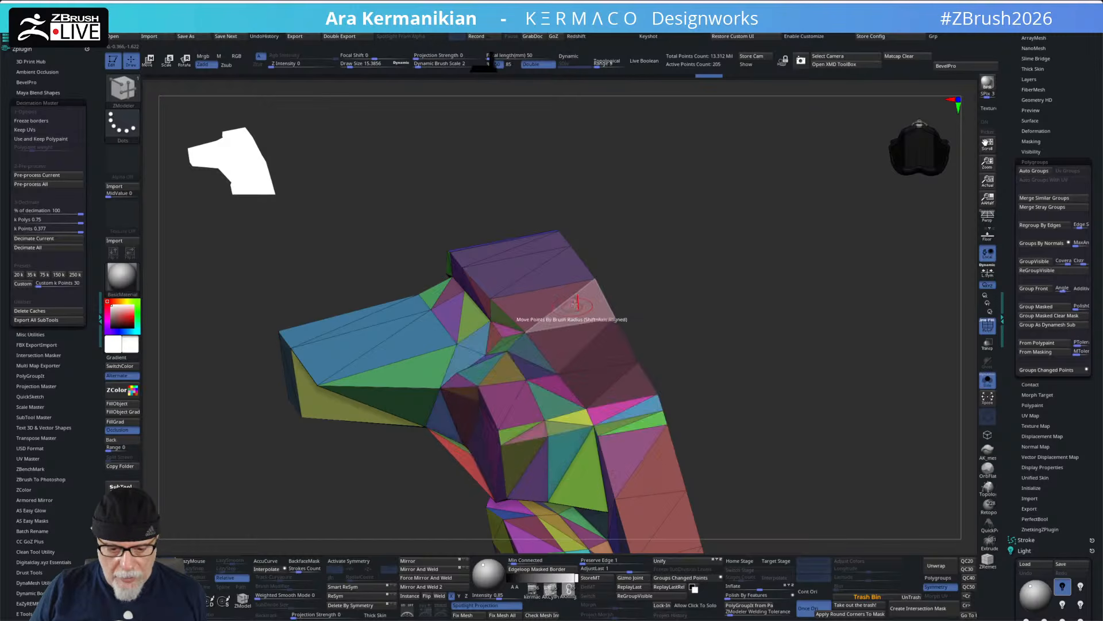
- Set the ZModeler polygon action to Polygroup with the Polygroup Island target
key(space)
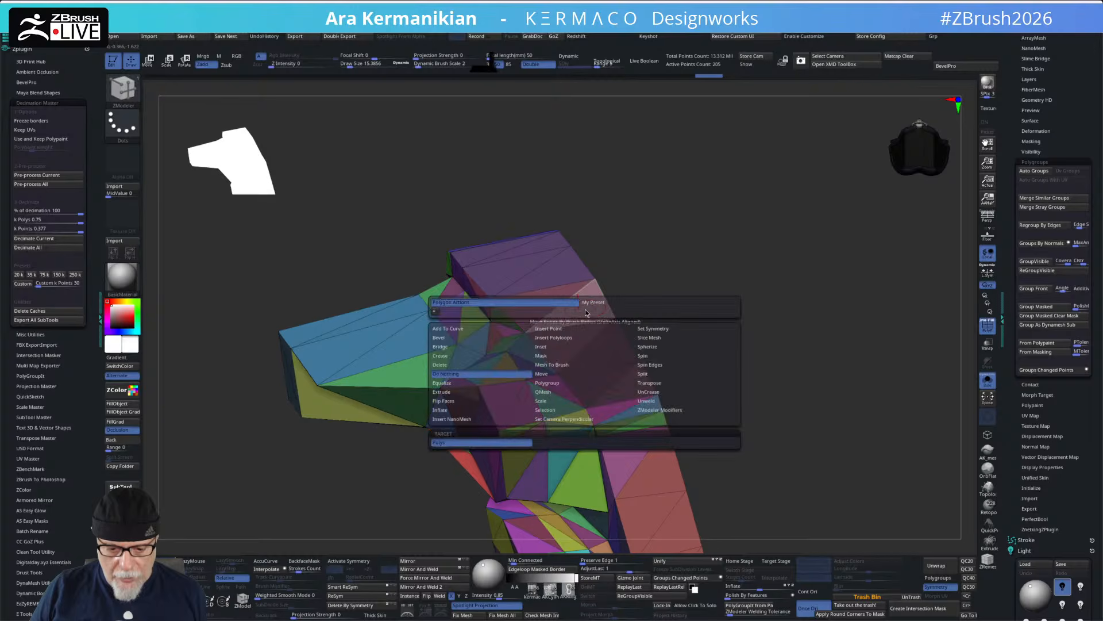
click(548, 384)
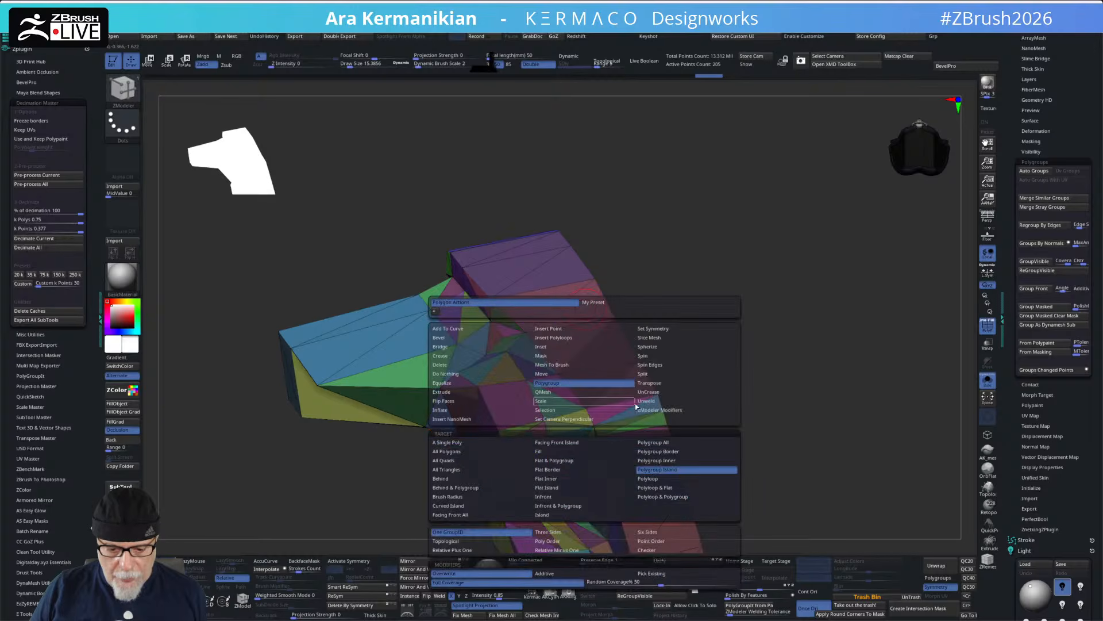
click(657, 470)
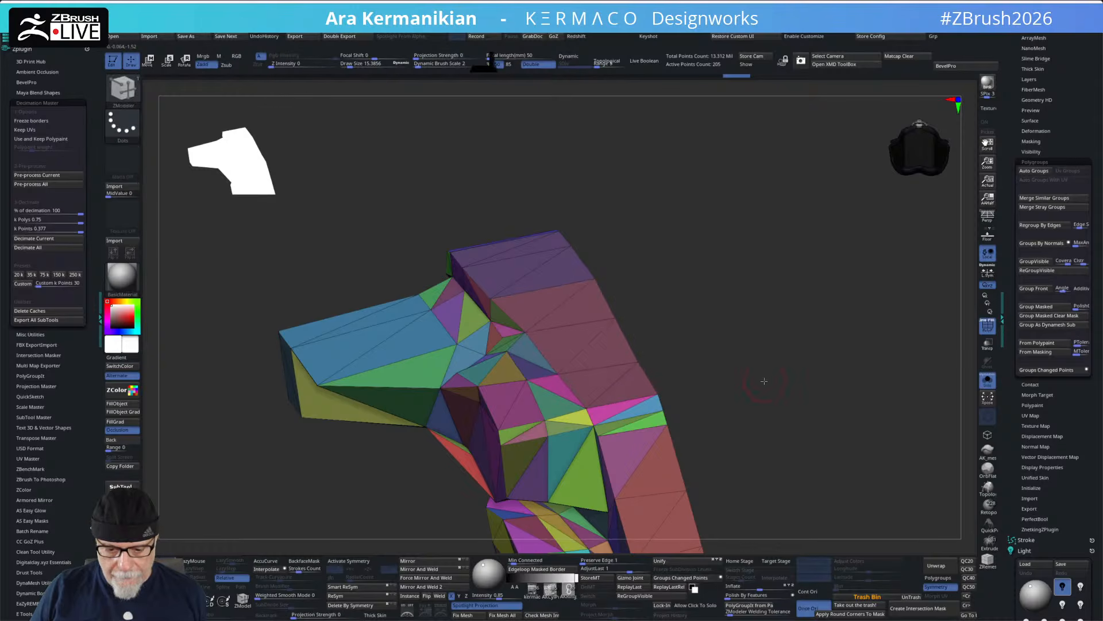
- Set the ZModeler polygon action to Mask with the Polygroup Island target, and isolate the upper pink side strip with an inverted mask
drag(764, 380, 787, 385)
ctrl+drag(820, 292, 931, 415)
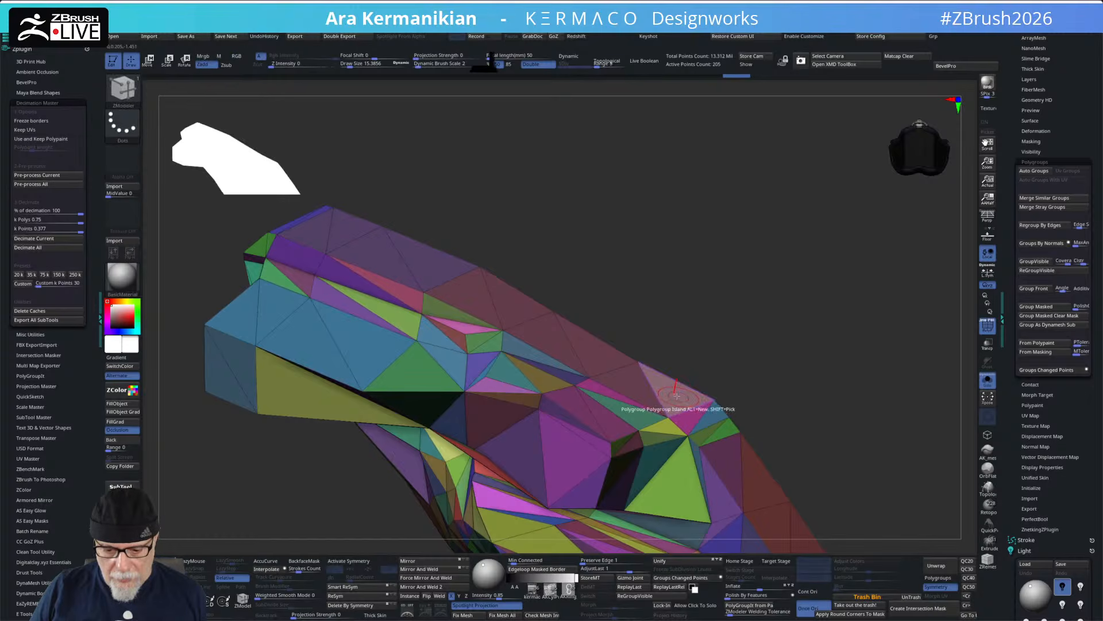
drag(770, 324, 632, 270)
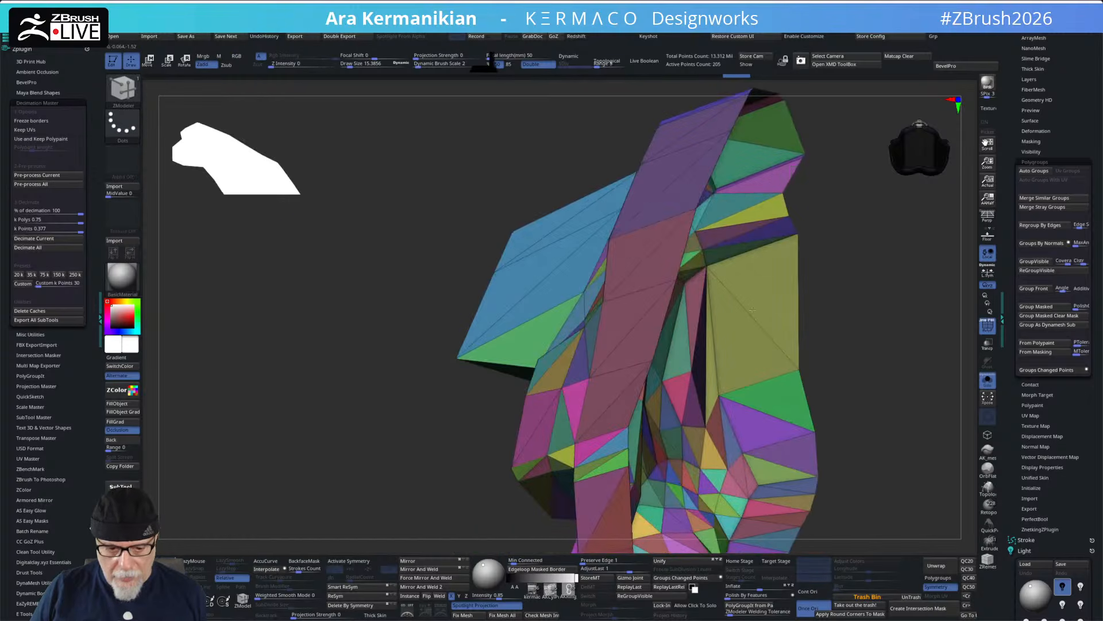
drag(910, 349, 644, 308)
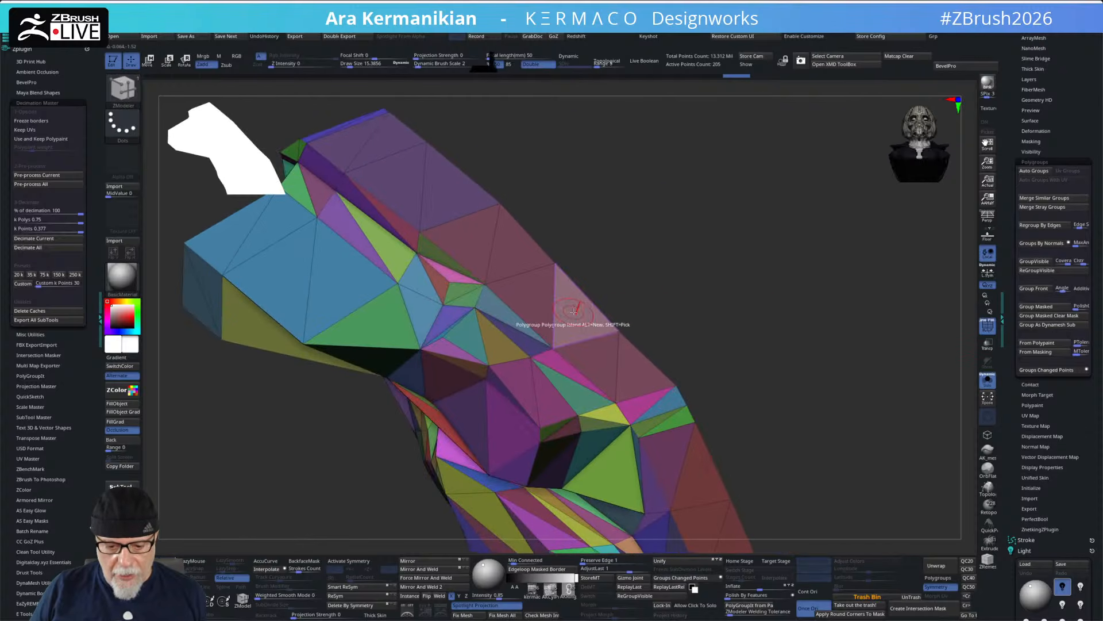
key(space)
click(539, 359)
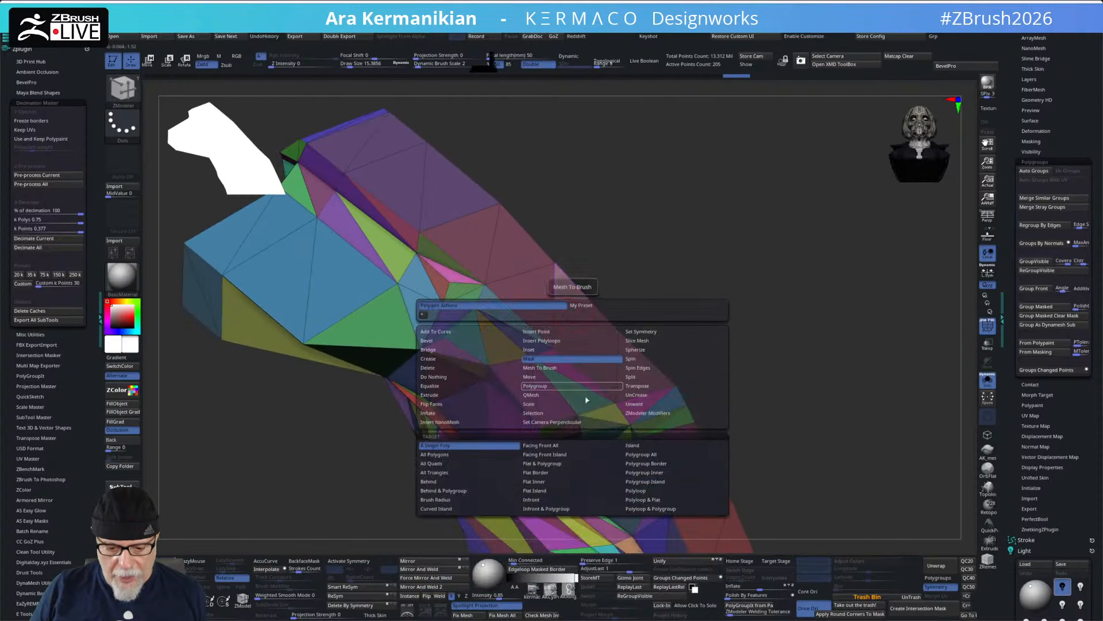
click(657, 483)
click(569, 318)
ctrl+click(791, 284)
- Place the gizmo on the pink strip, scale the strip along Z to flatten it, and return to the ZModeler brush
key(w)
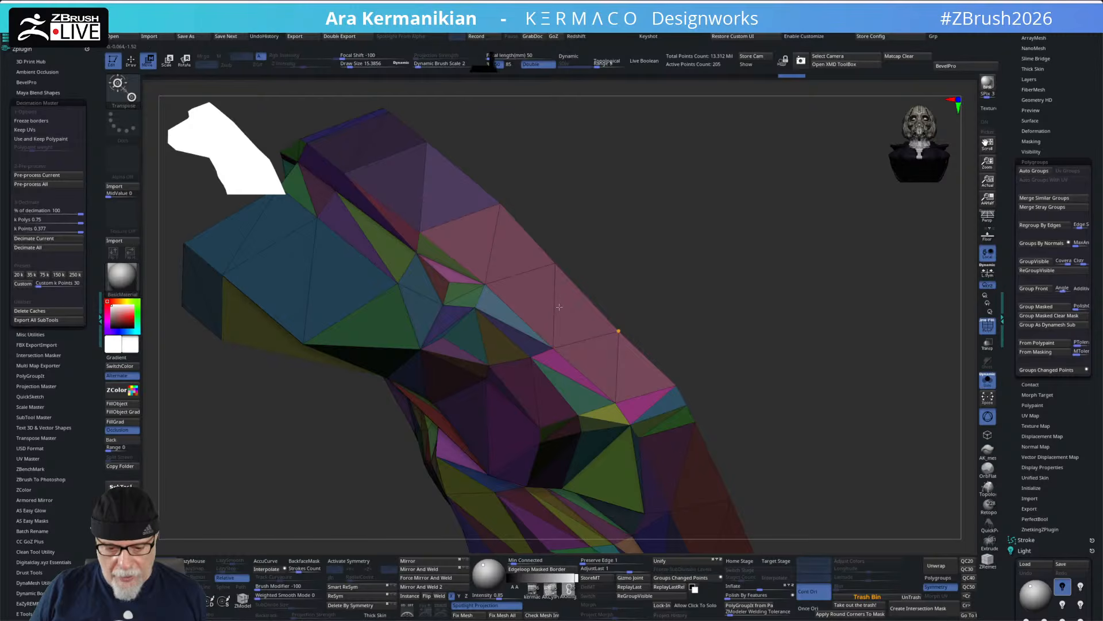
click(554, 263)
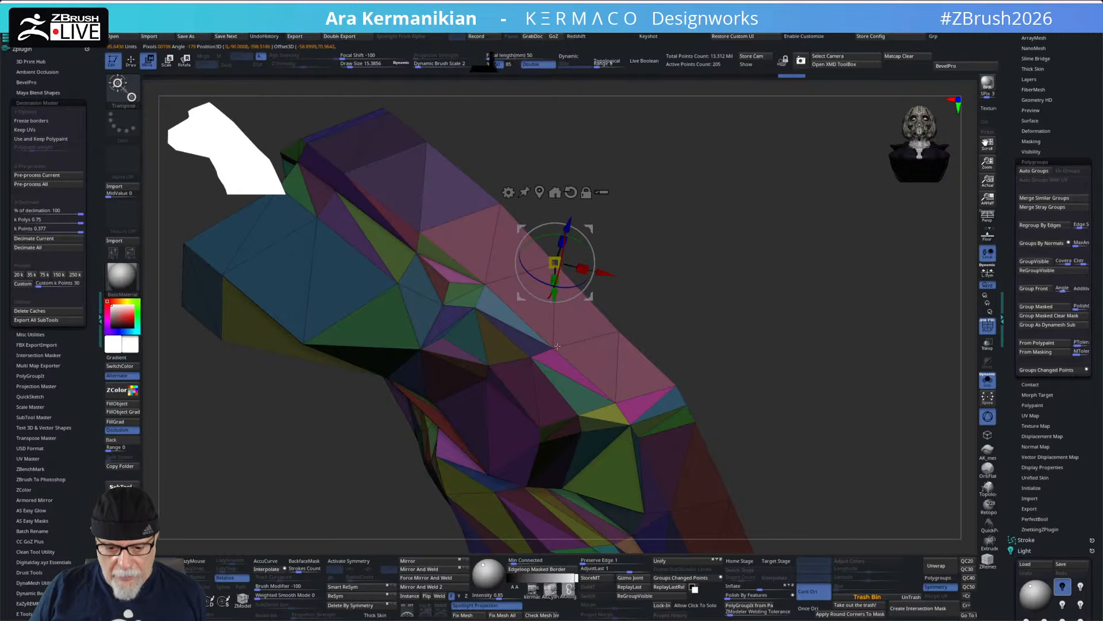
right_drag(570, 331, 564, 248)
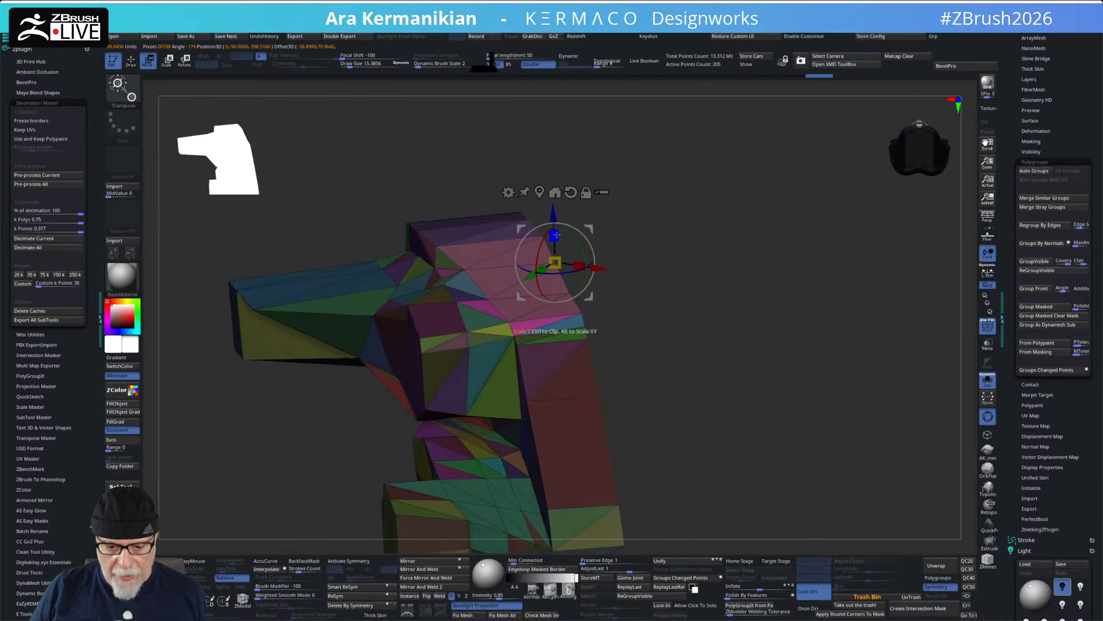
drag(755, 422, 770, 463)
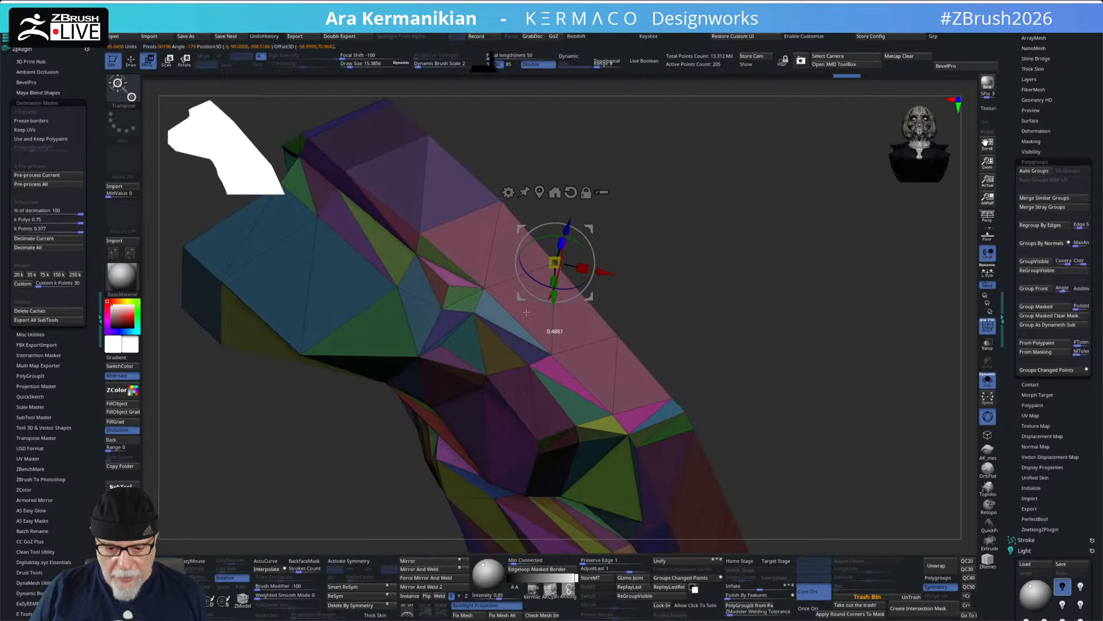
mouse_move(765, 374)
mouse_down()
mouse_move(756, 377)
mouse_move(867, 412)
mouse_move(823, 391)
mouse_move(816, 373)
mouse_up()
key(q)
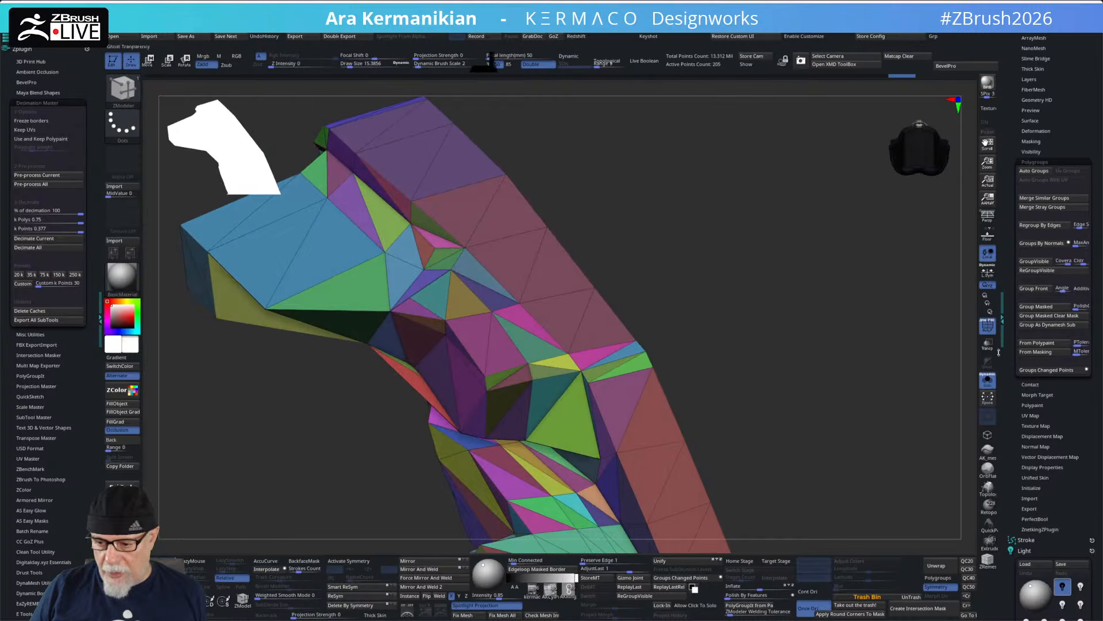
- Regroup the mesh with Groups By Normals and isolate the lower purple side strip with an inverted mask
click(1043, 244)
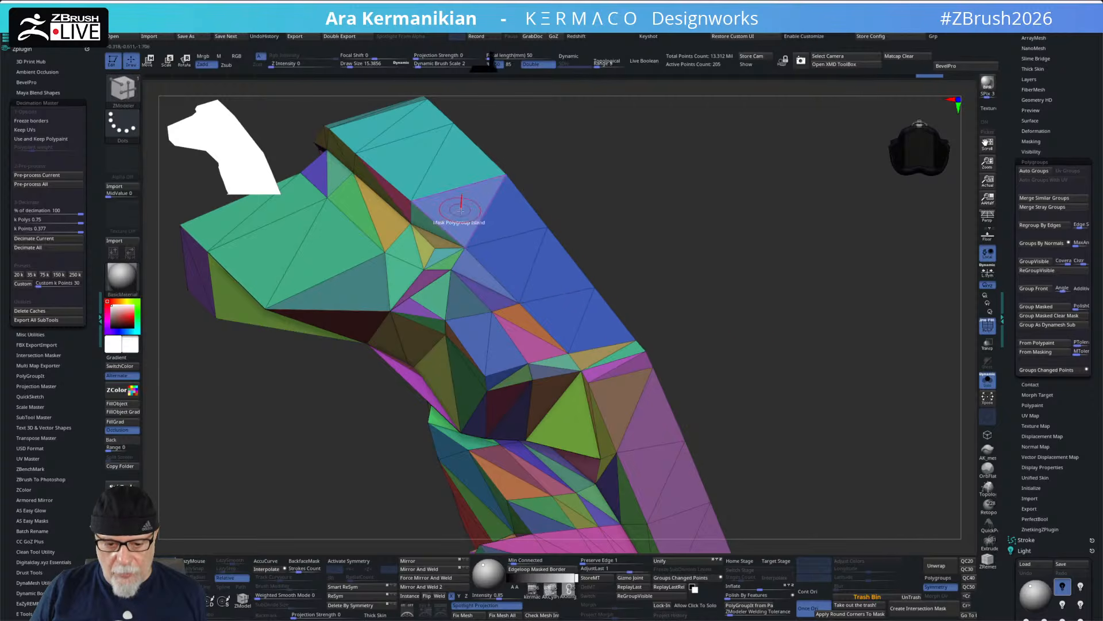
drag(747, 318, 621, 317)
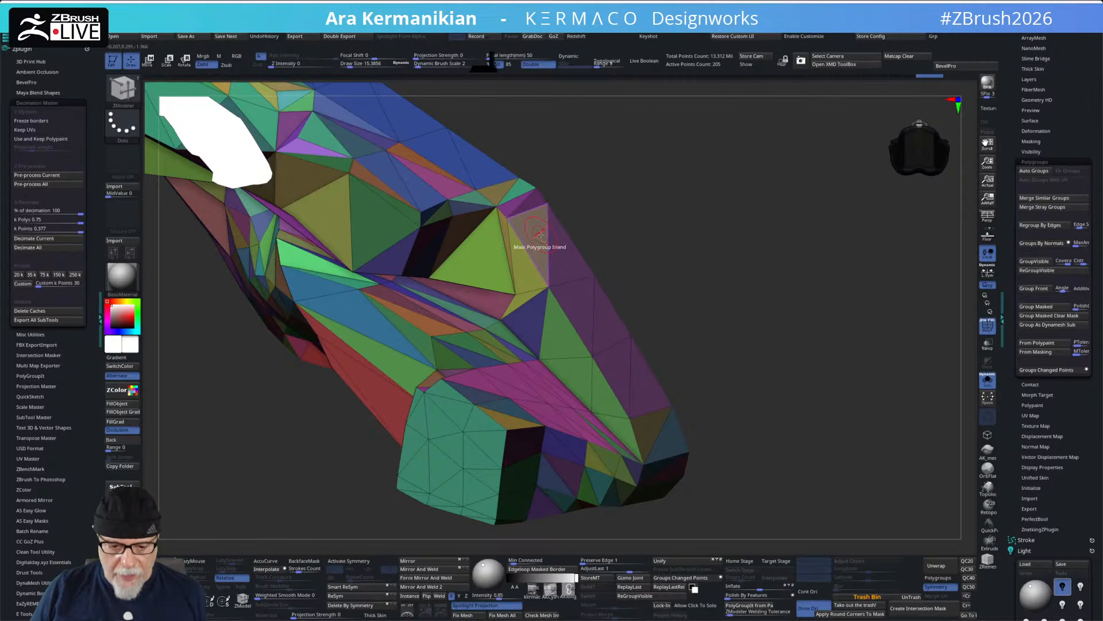
click(569, 258)
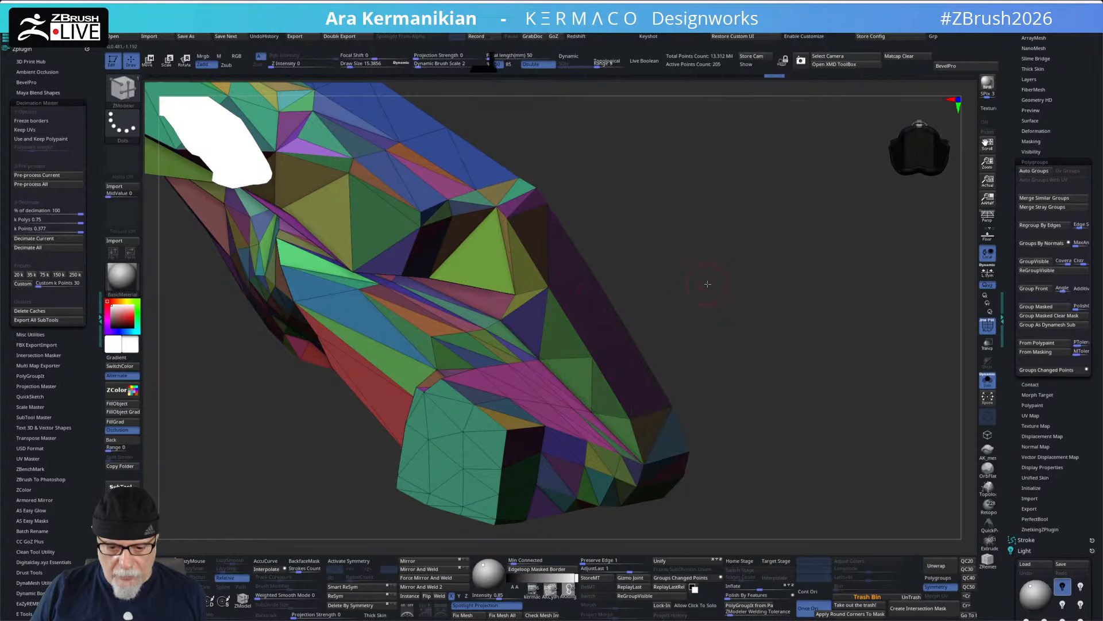
drag(707, 284, 705, 281)
ctrl+click(722, 287)
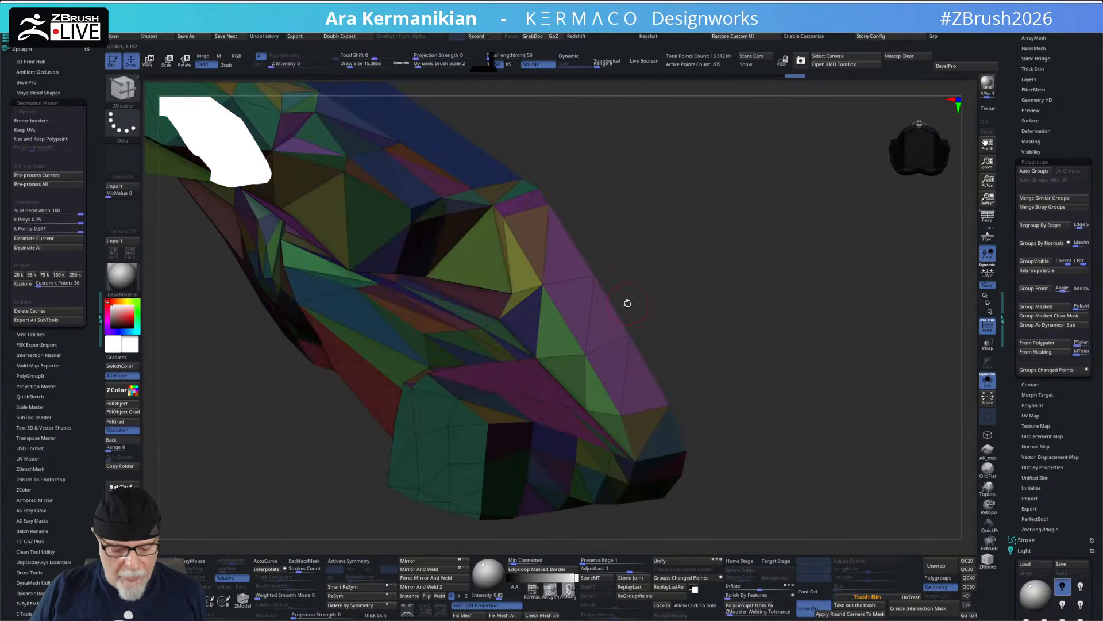
- Align the gizmo to the purple strip's surface, flatten the strip by scaling it along one axis, and clear the mask
key(w)
click(585, 356)
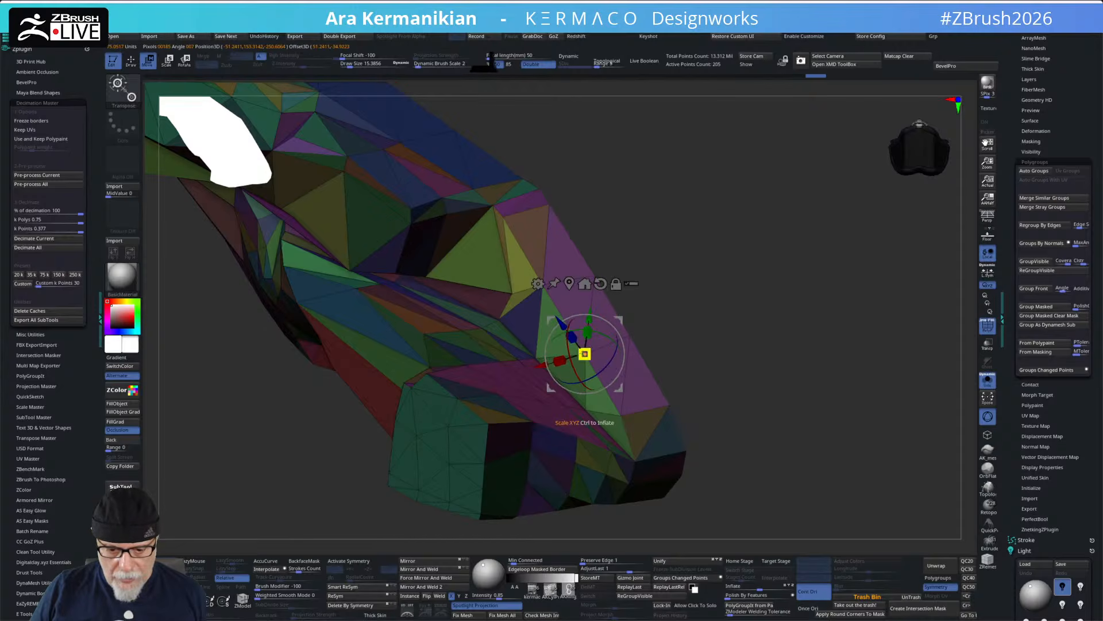
drag(556, 364, 474, 350)
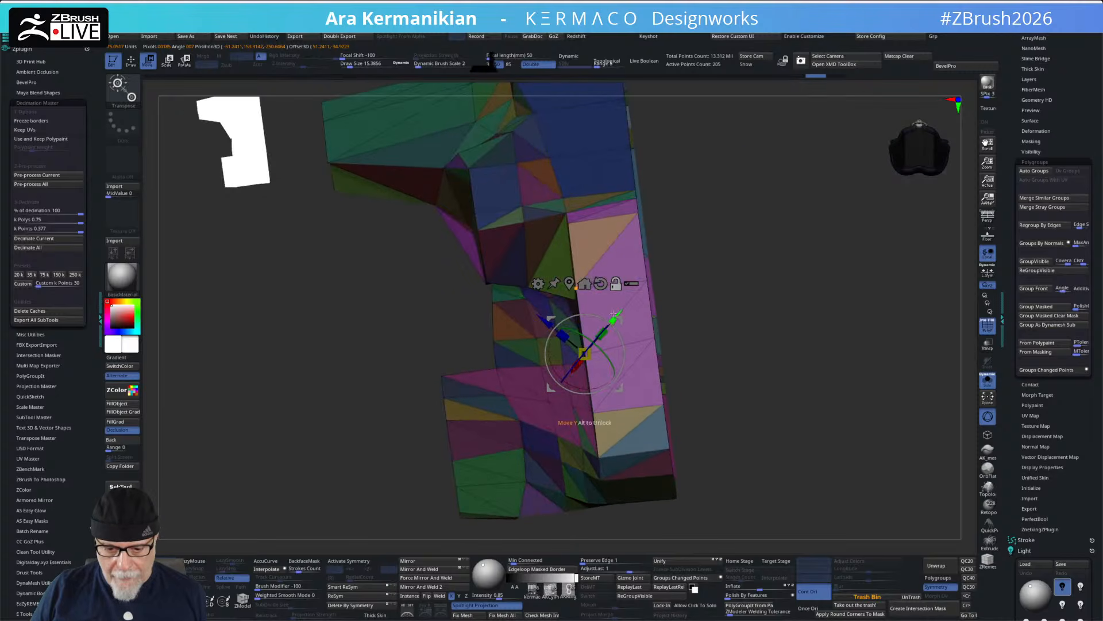
alt+drag(616, 314, 516, 405)
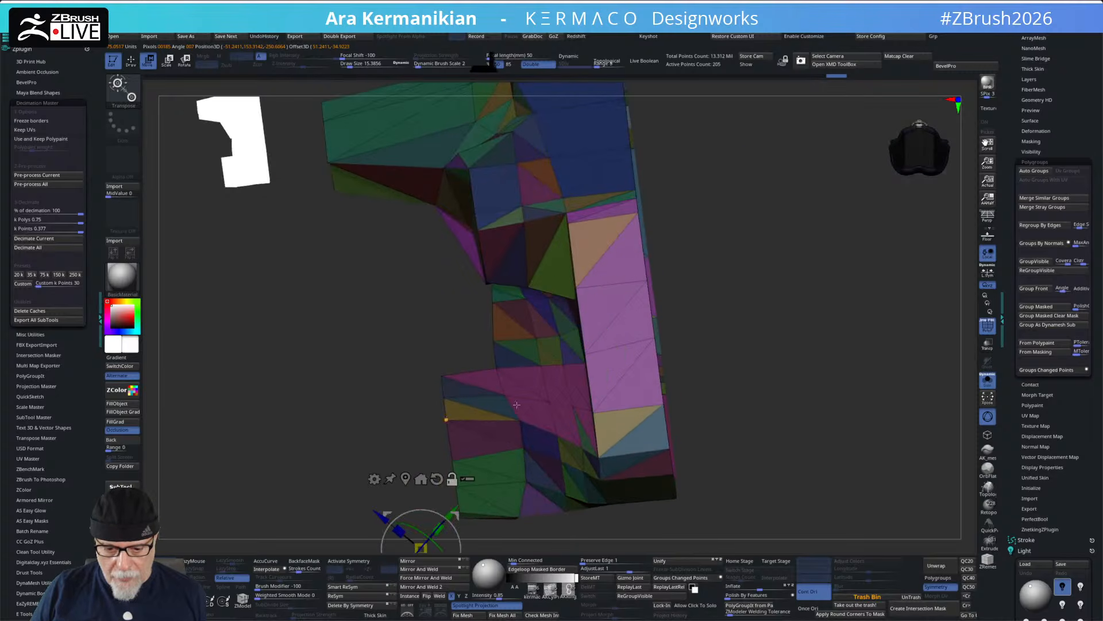
alt+click(593, 346)
drag(689, 322, 842, 348)
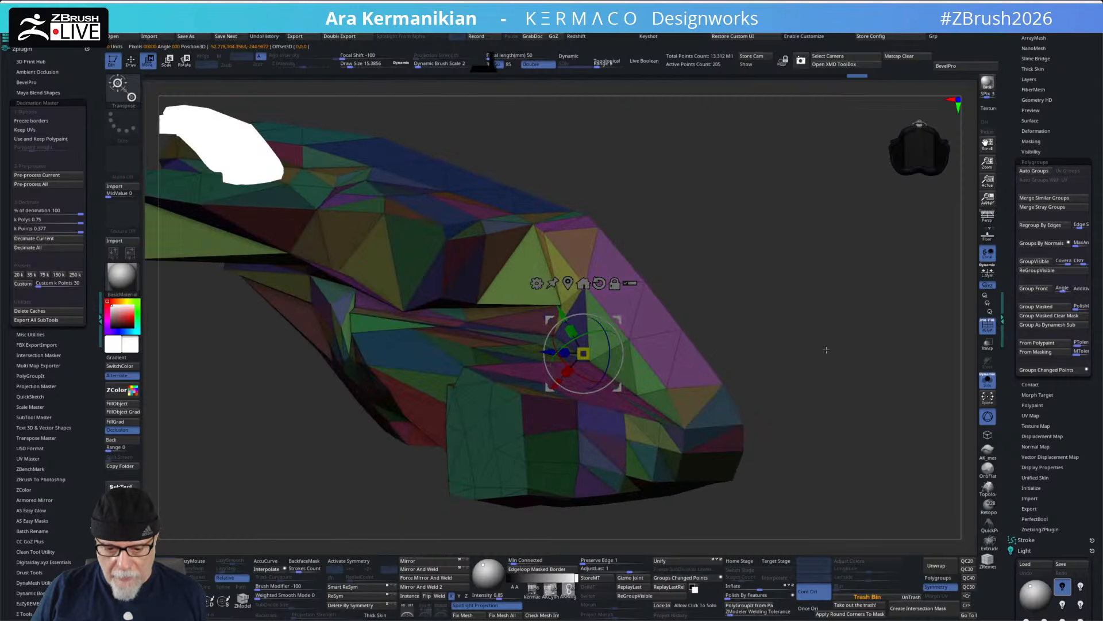
alt+click(628, 339)
click(645, 268)
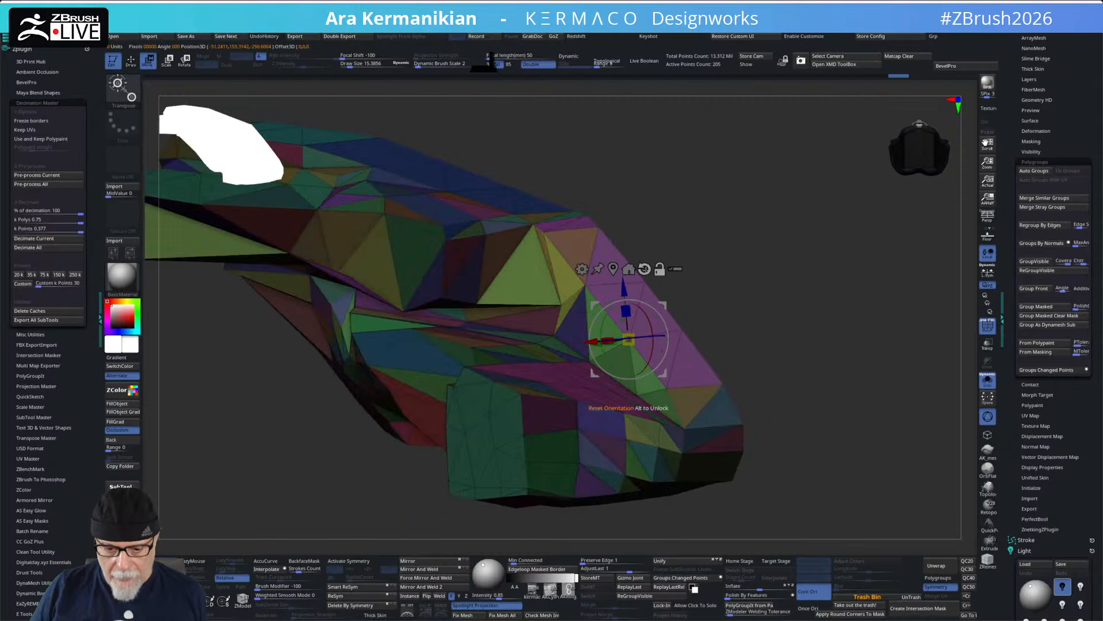
alt+click(585, 284)
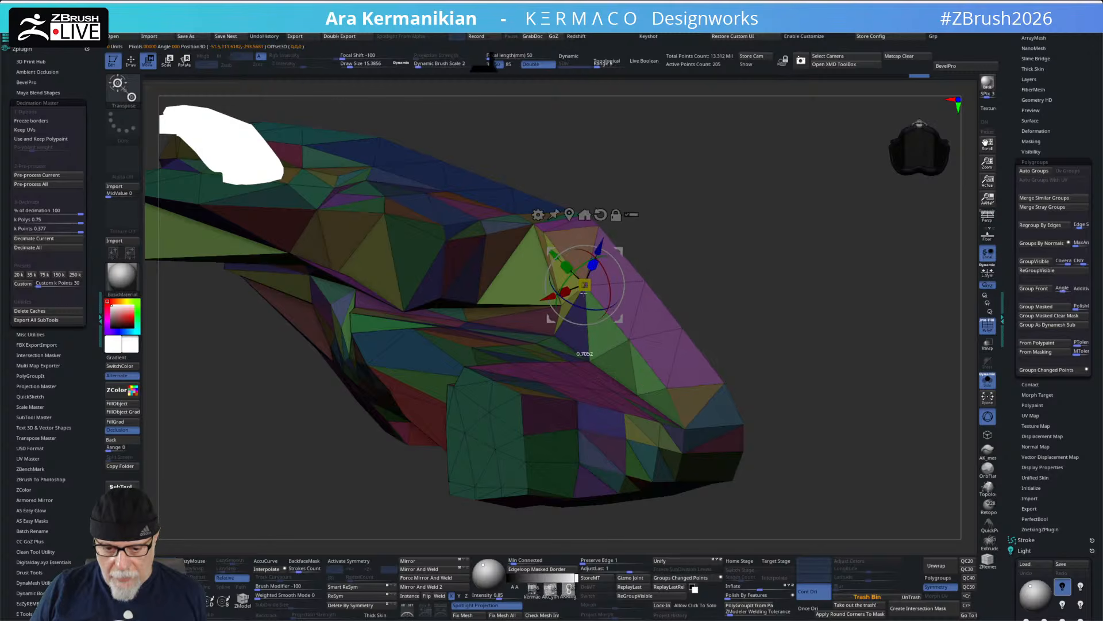
drag(792, 335, 781, 278)
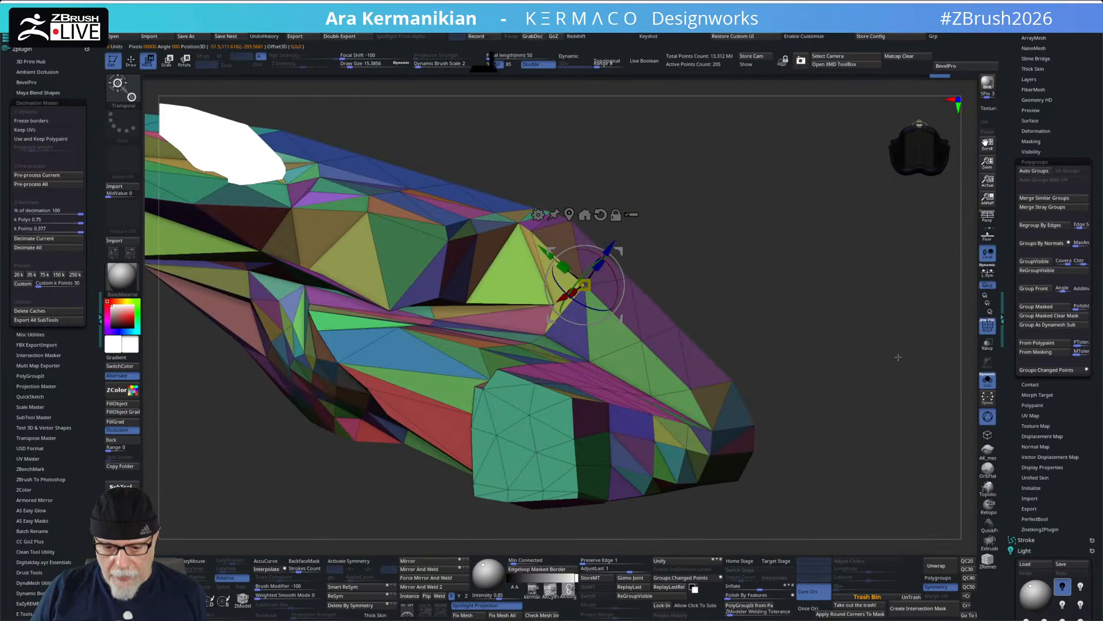
drag(891, 349, 999, 391)
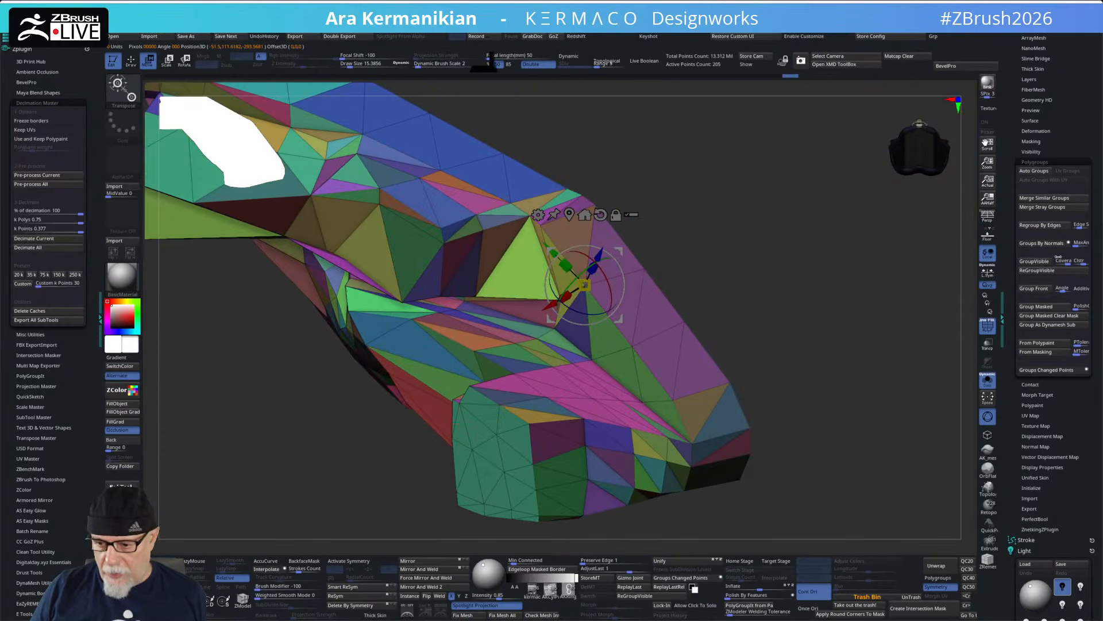
- Regroup the mesh by normals again and return to the ZModeler brush near the junction of the blue and purple strips
click(1034, 241)
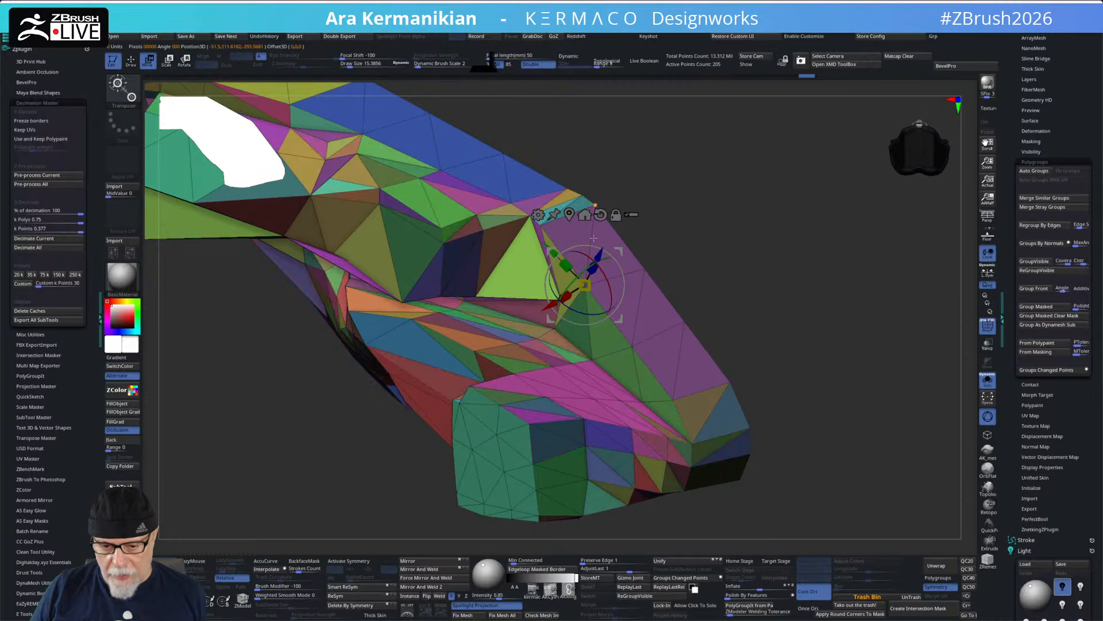
key(q)
mouse_move(828, 310)
mouse_down()
mouse_move(820, 288)
mouse_move(830, 348)
mouse_up()
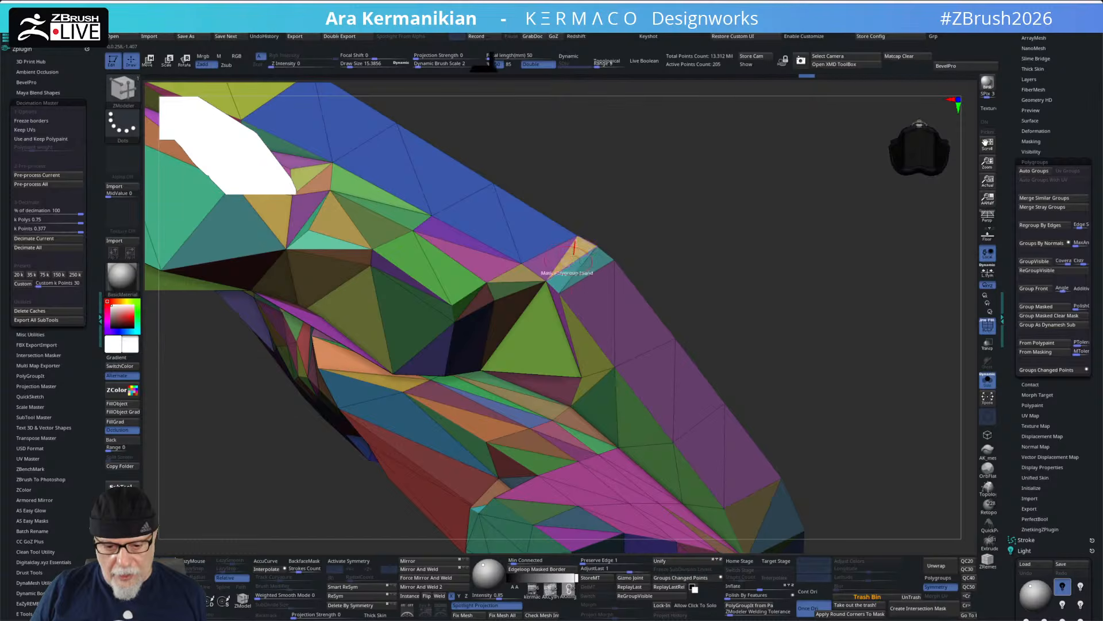
drag(705, 253, 755, 277)
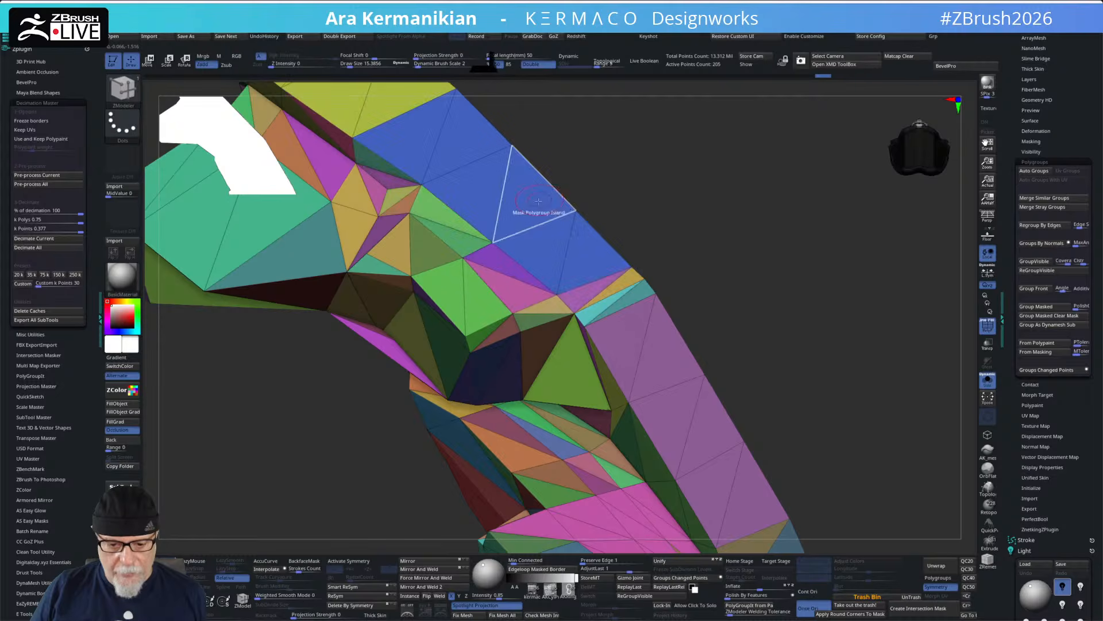
- Set the ZModeler Mask target to A Single Poly and mask the small orange triangle between the blue and purple strips
key(space)
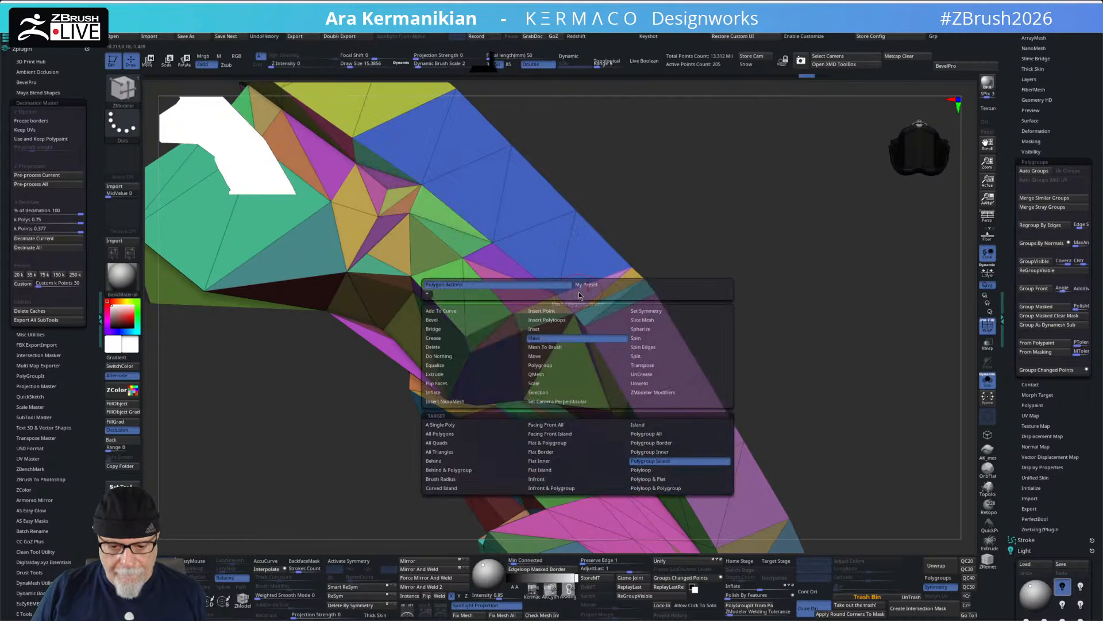
click(441, 425)
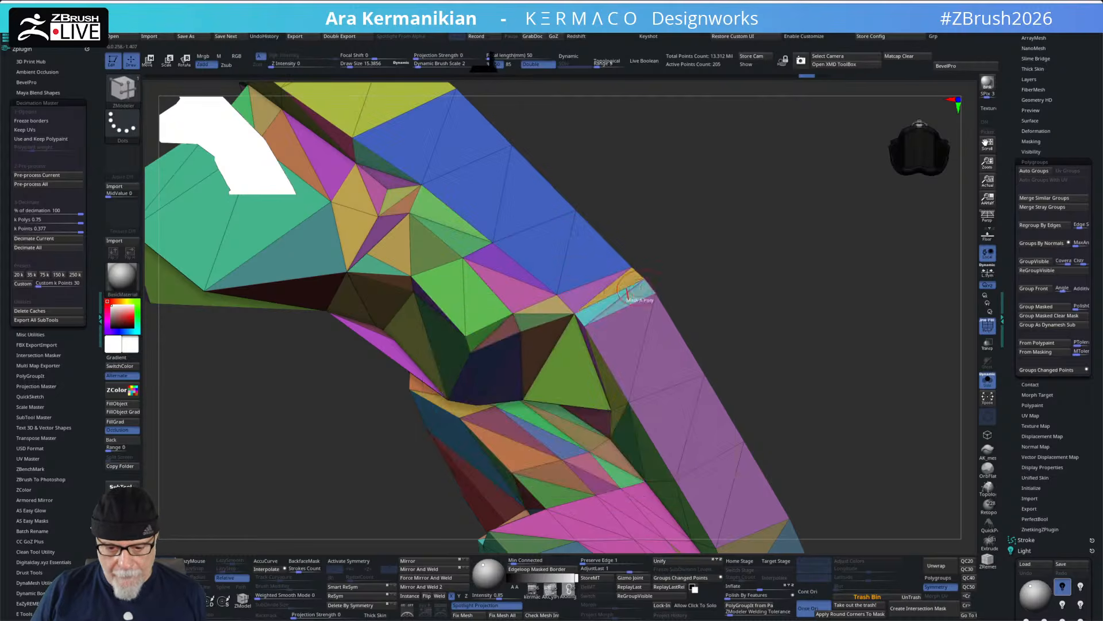
click(626, 279)
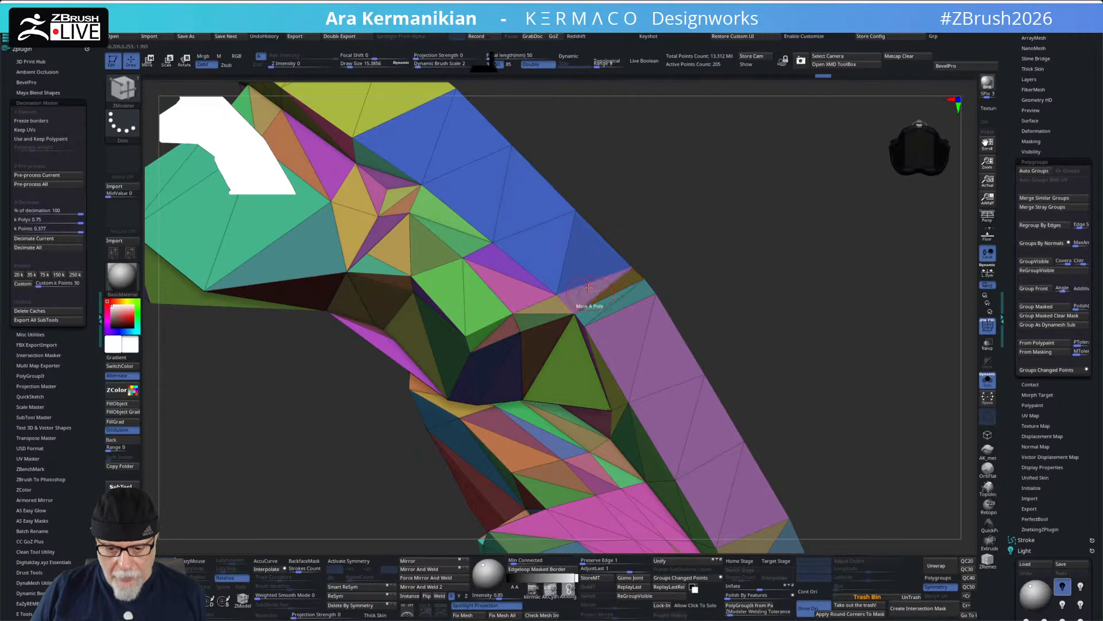
- Mask the remaining polygons along the blue side strip one by one and invert the mask so only the strip stays editable
click(570, 292)
click(574, 263)
click(537, 248)
click(519, 223)
click(480, 194)
click(461, 149)
click(416, 136)
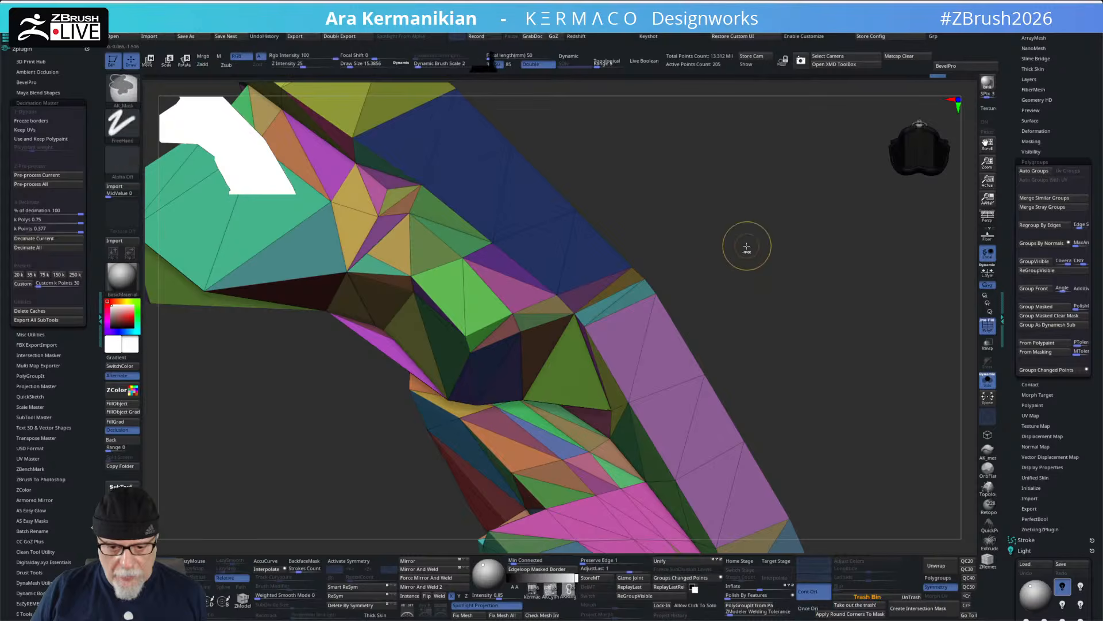
ctrl+click(746, 247)
- Align the gizmo to the blue strip's surface, flatten the strip by scaling it along one axis, and clear the mask
key(w)
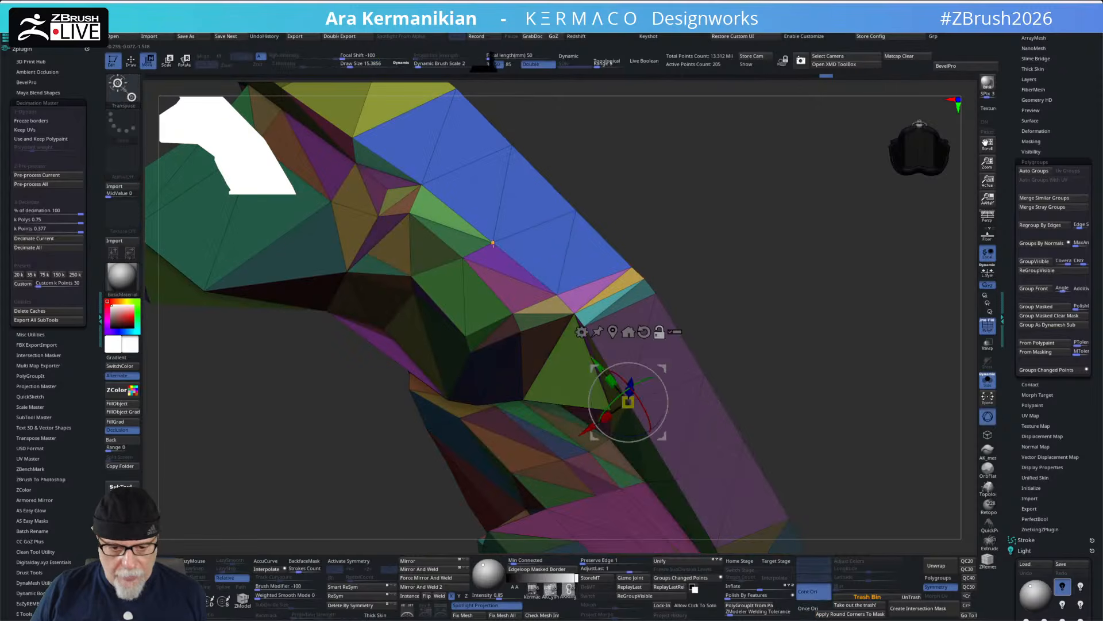
click(493, 242)
drag(688, 228, 711, 217)
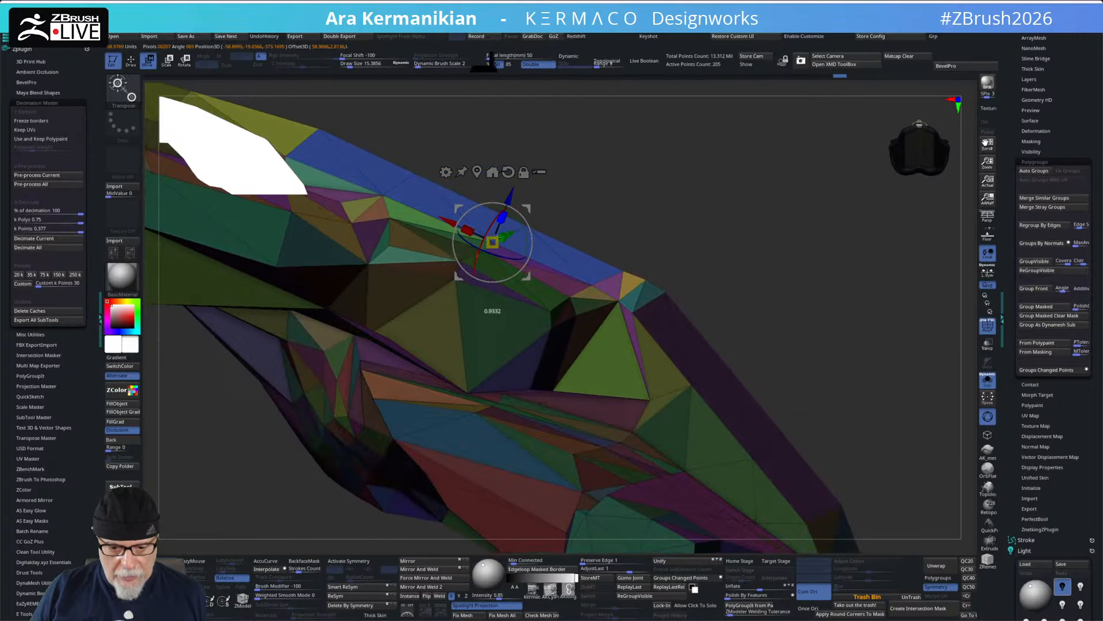
drag(776, 344, 844, 356)
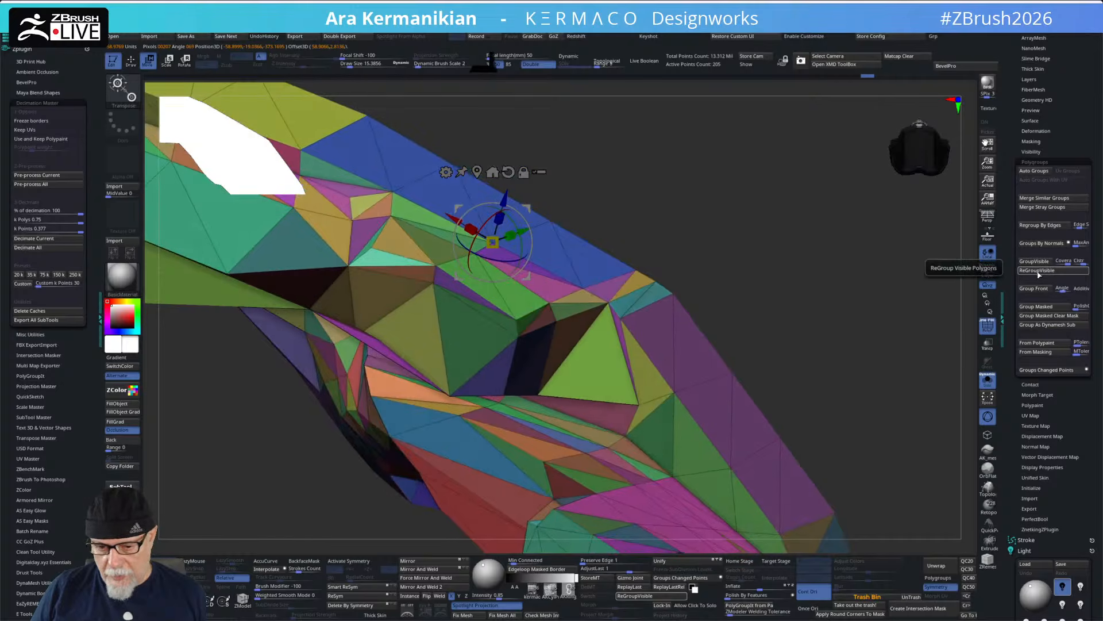
- Regroup the mesh with Groups By Normals and return to the ZModeler brush
click(1035, 247)
mouse_move(834, 248)
alt+mouse_down()
mouse_move(843, 254)
mouse_move(759, 236)
mouse_move(755, 281)
mouse_move(725, 308)
mouse_move(789, 276)
mouse_move(788, 254)
mouse_move(781, 298)
mouse_move(801, 303)
mouse_move(770, 313)
mouse_move(766, 278)
mouse_move(796, 254)
mouse_move(778, 270)
mouse_move(784, 230)
mouse_move(771, 265)
mouse_move(863, 245)
alt+mouse_up()
key(q)
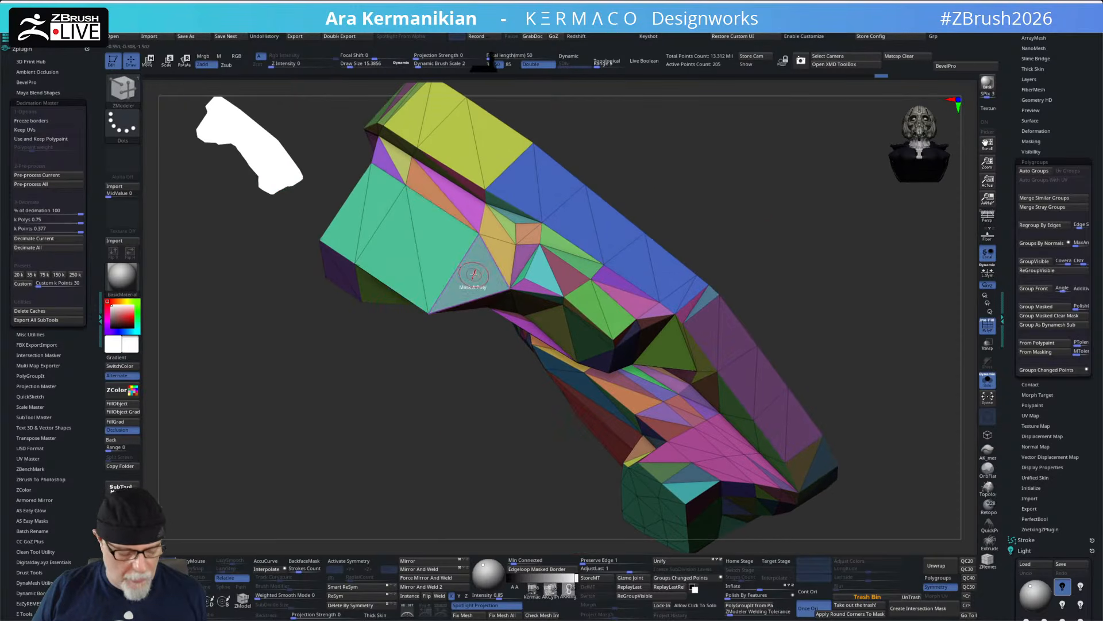
- Mask the polygons of the large teal side panel, invert the mask, and activate the Move gizmo
mouse_move(472, 274)
mouse_down()
mouse_move(436, 247)
mouse_move(396, 256)
mouse_move(380, 204)
mouse_move(336, 210)
mouse_move(342, 221)
mouse_up()
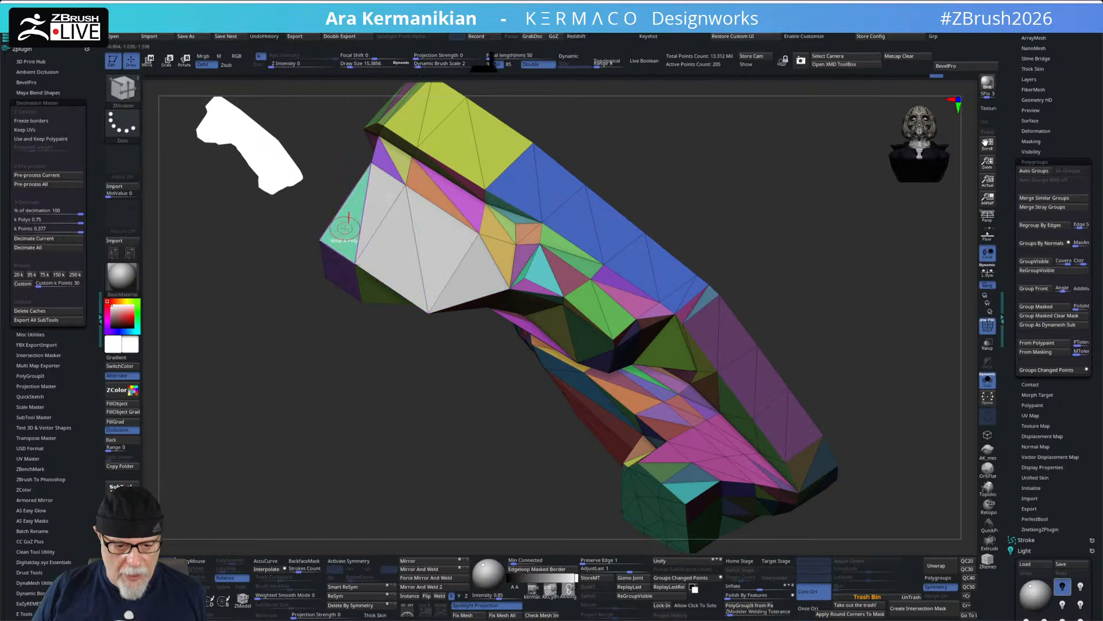
drag(821, 206, 828, 191)
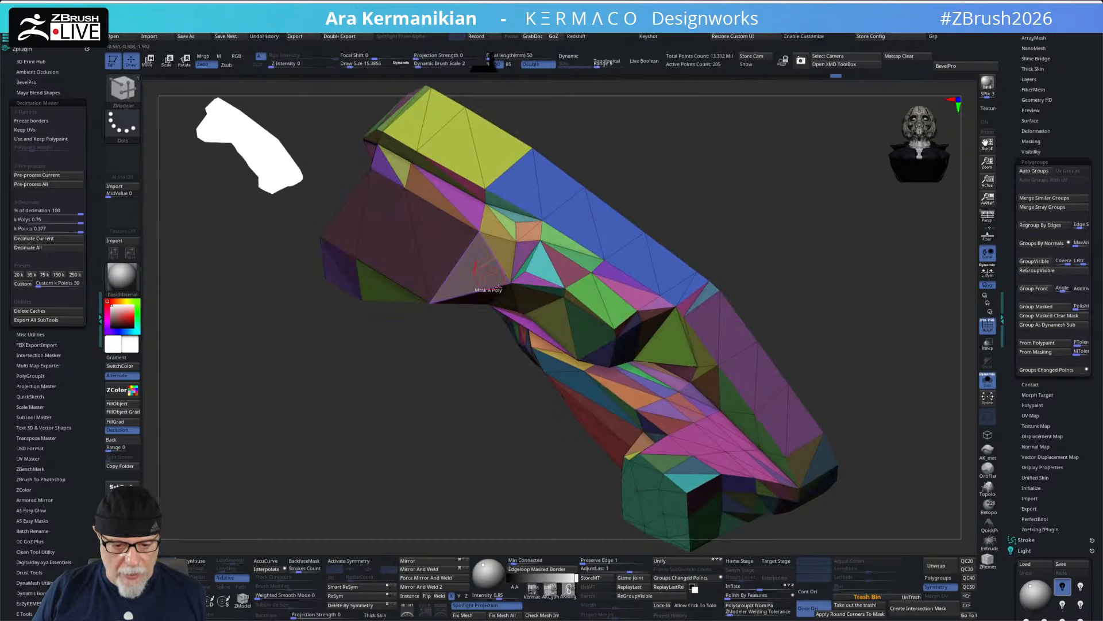
drag(793, 225, 743, 215)
key(w)
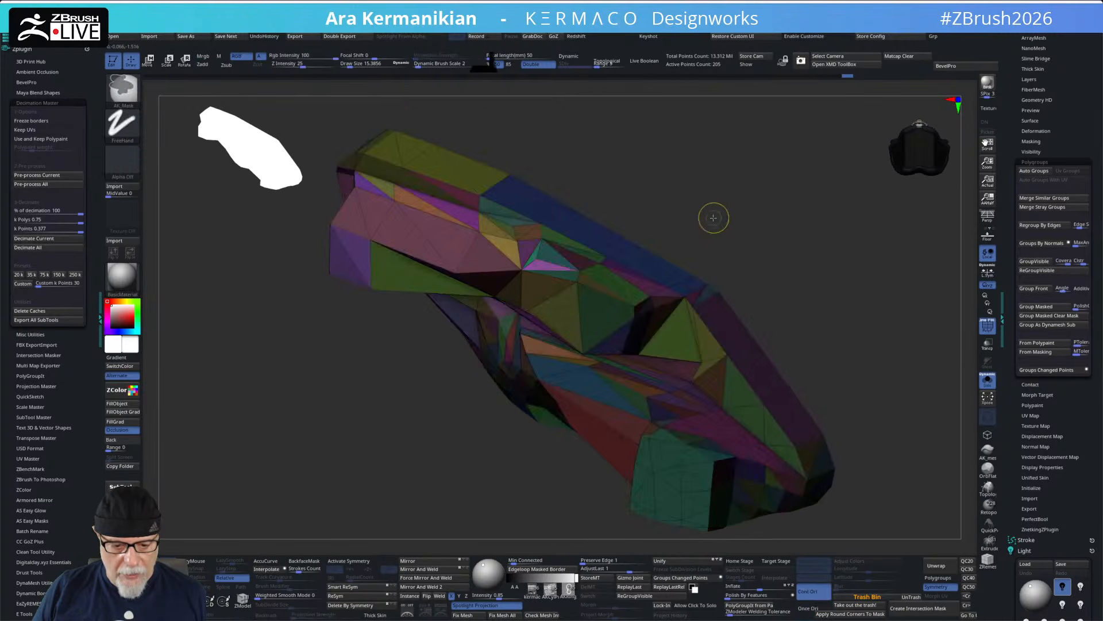
- Align the gizmo to the large side panel's surface and flatten the panel by scaling it along one axis
click(475, 233)
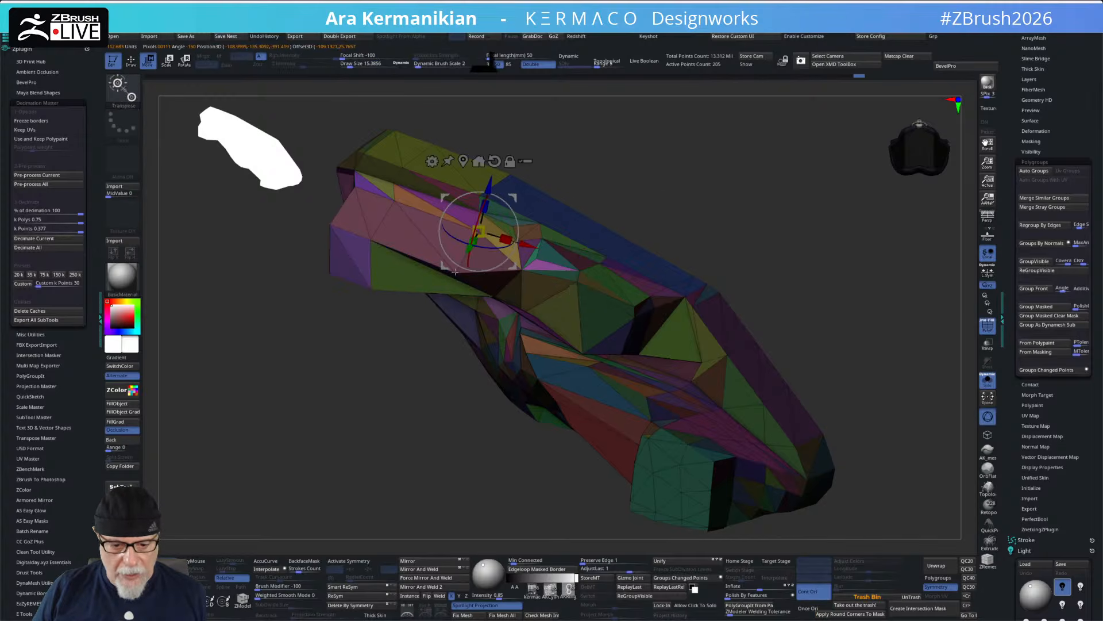
drag(455, 272, 453, 277)
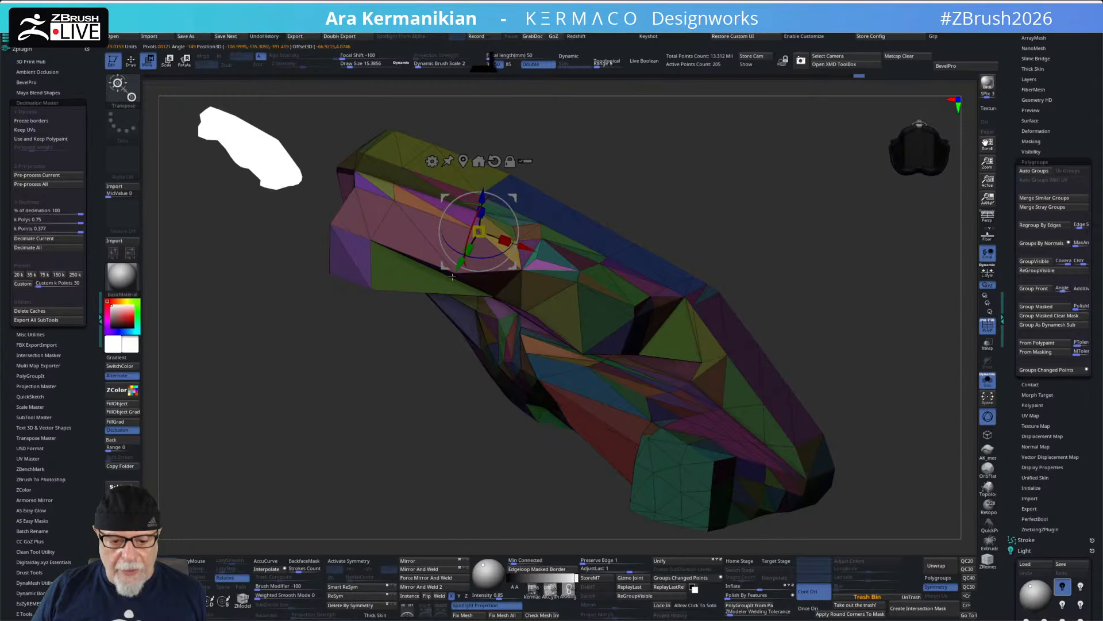
drag(892, 221, 560, 224)
click(413, 173)
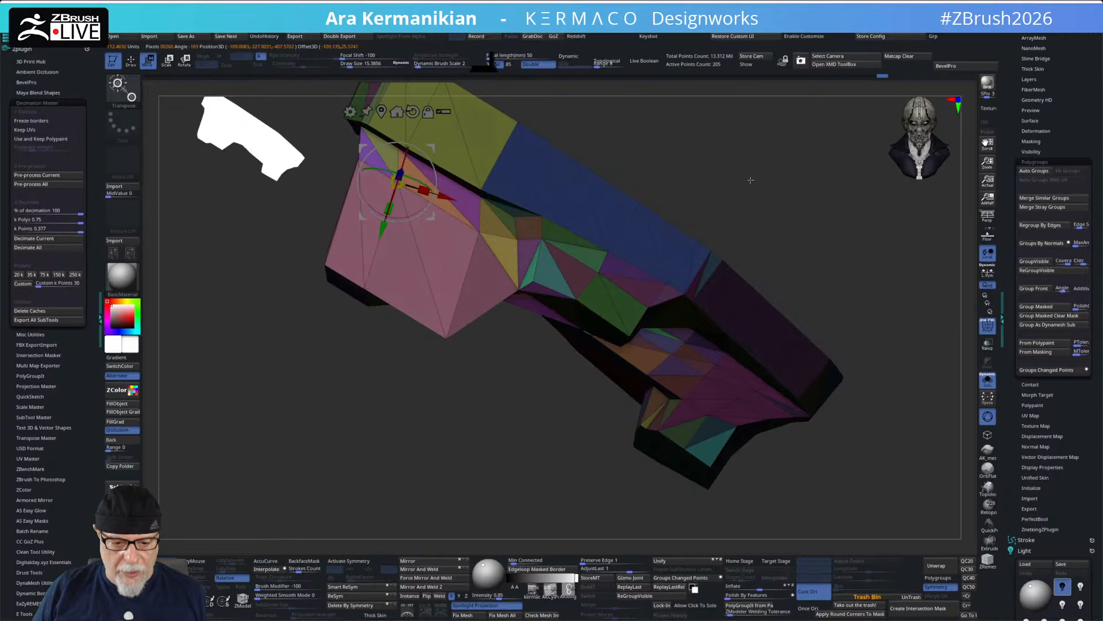
drag(744, 181, 696, 192)
drag(421, 176, 253, 250)
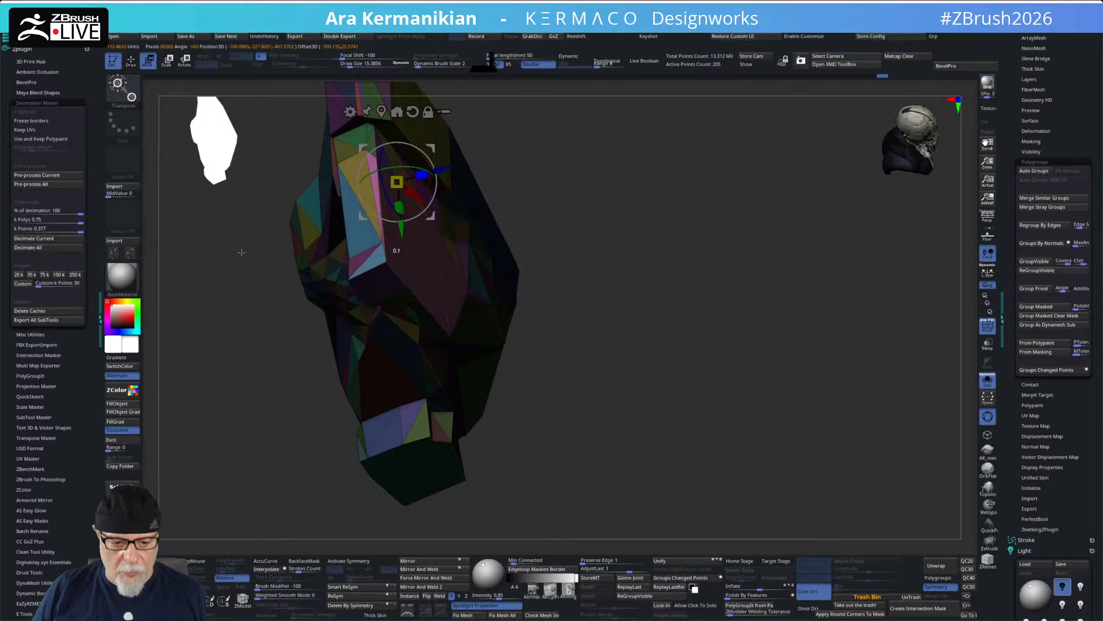
- Reposition the gizmo near the upper end of the armor piece, flatten the large panel again along one axis, and clear the mask
drag(660, 282, 829, 315)
ctrl+drag(437, 137, 570, 198)
drag(732, 272, 706, 272)
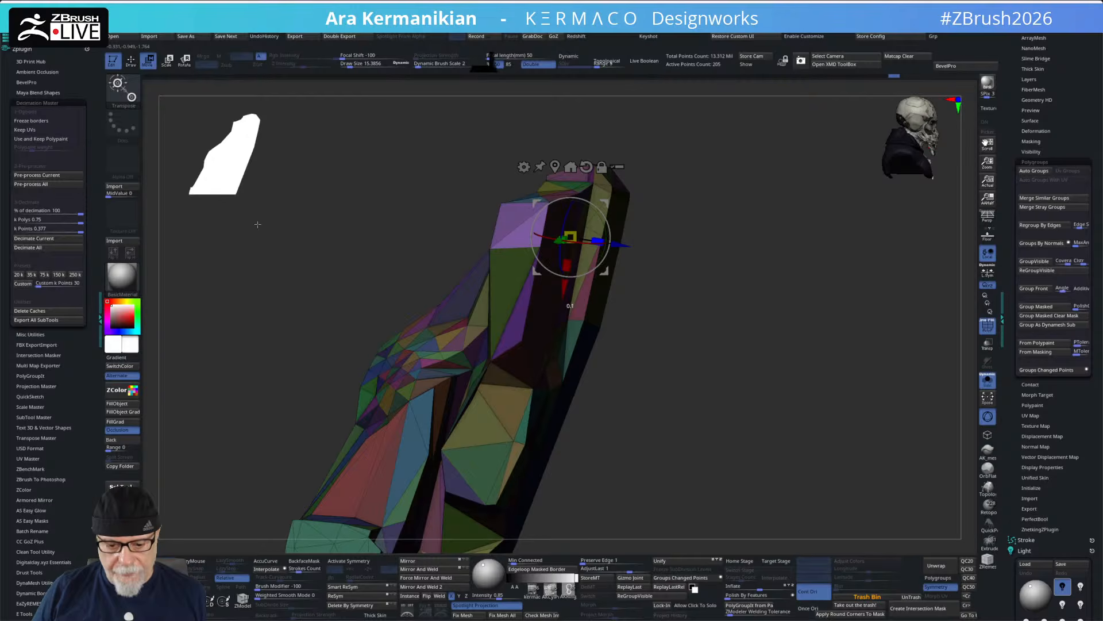
ctrl+drag(712, 374, 733, 393)
mouse_move(736, 397)
mouse_down()
mouse_move(776, 419)
mouse_move(783, 404)
mouse_move(762, 388)
mouse_up()
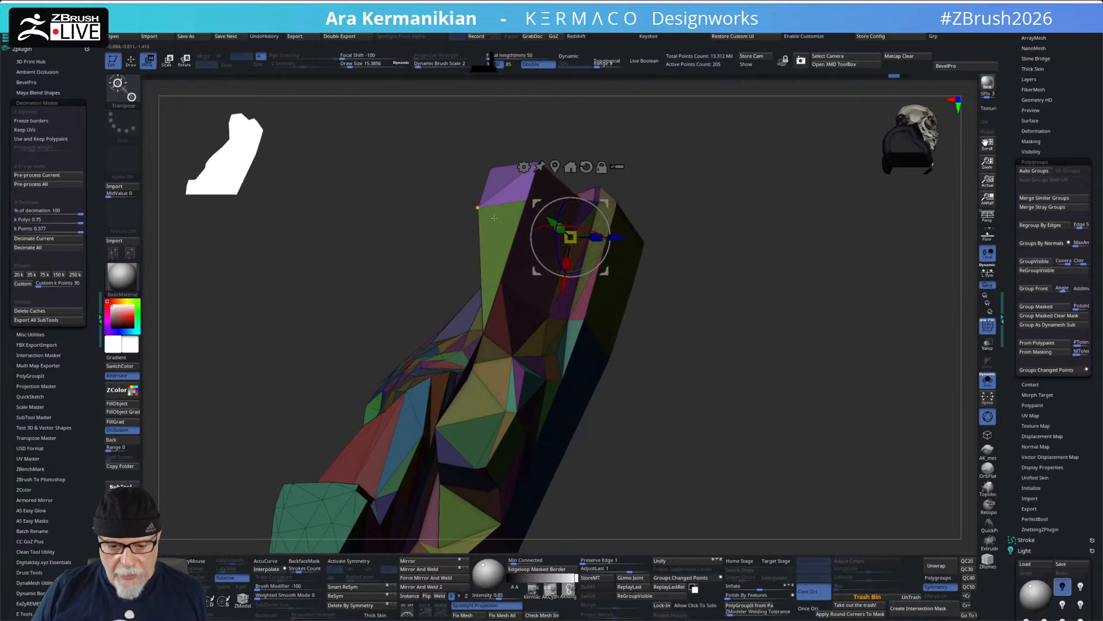
drag(595, 237, 365, 232)
mouse_move(786, 442)
shift+mouse_down()
mouse_move(776, 412)
mouse_move(825, 436)
mouse_move(729, 394)
mouse_move(753, 415)
shift+mouse_up()
- Return to ZModeler, leave Solo mode, turn off the polygroup colors, and inspect the armor piece within the full assembly
key(q)
click(988, 380)
drag(674, 398, 783, 370)
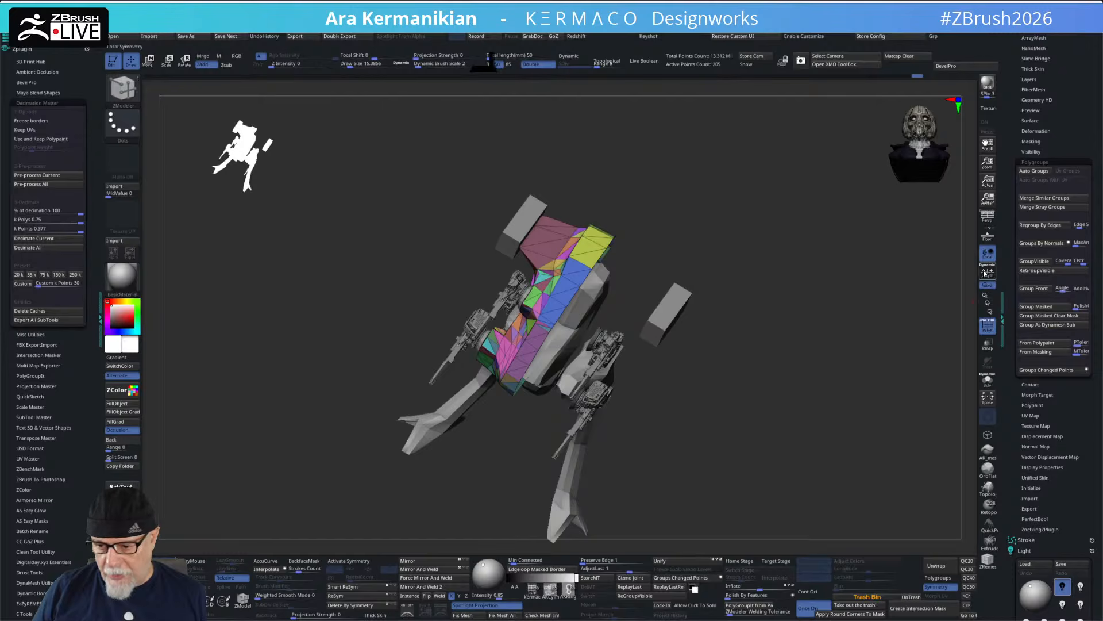
click(992, 326)
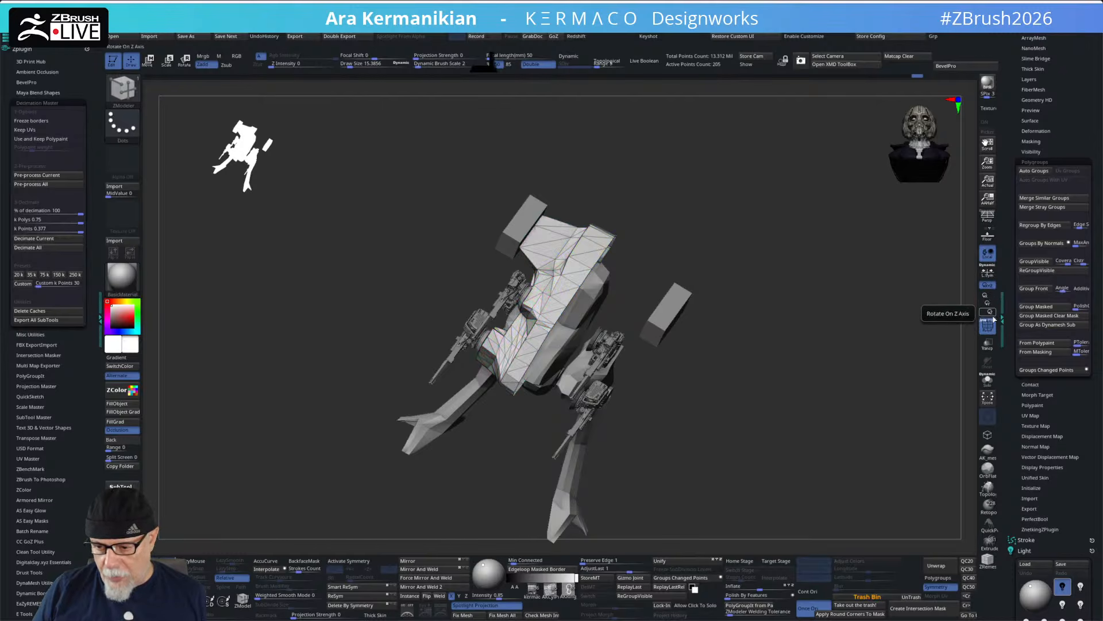
mouse_move(808, 443)
mouse_down()
mouse_move(816, 431)
mouse_move(770, 437)
mouse_move(838, 460)
mouse_up()
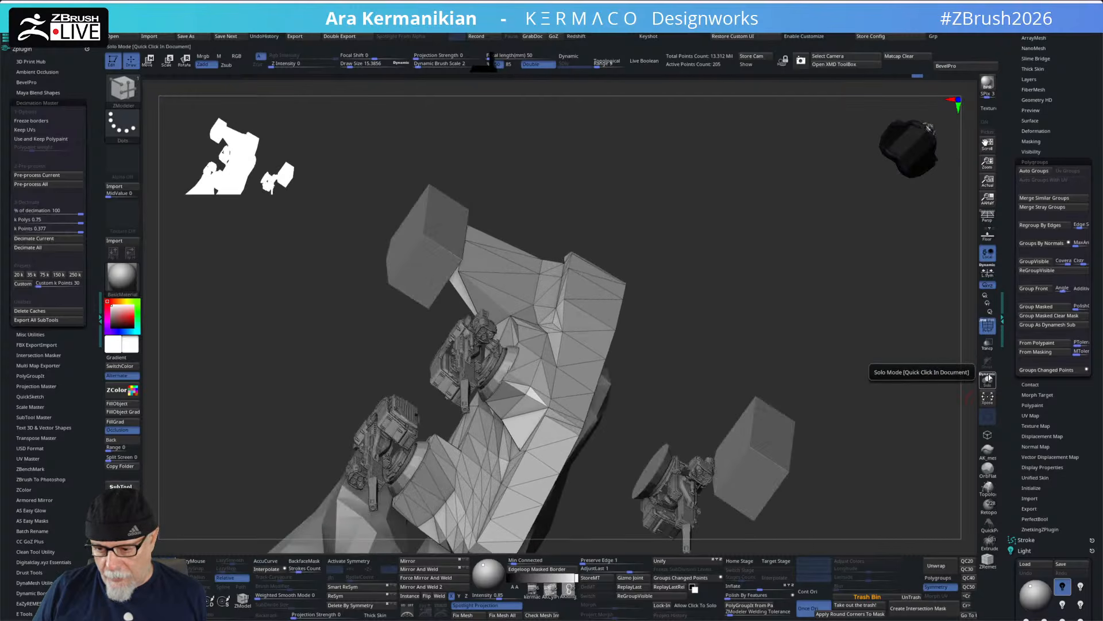
alt+drag(724, 384, 590, 358)
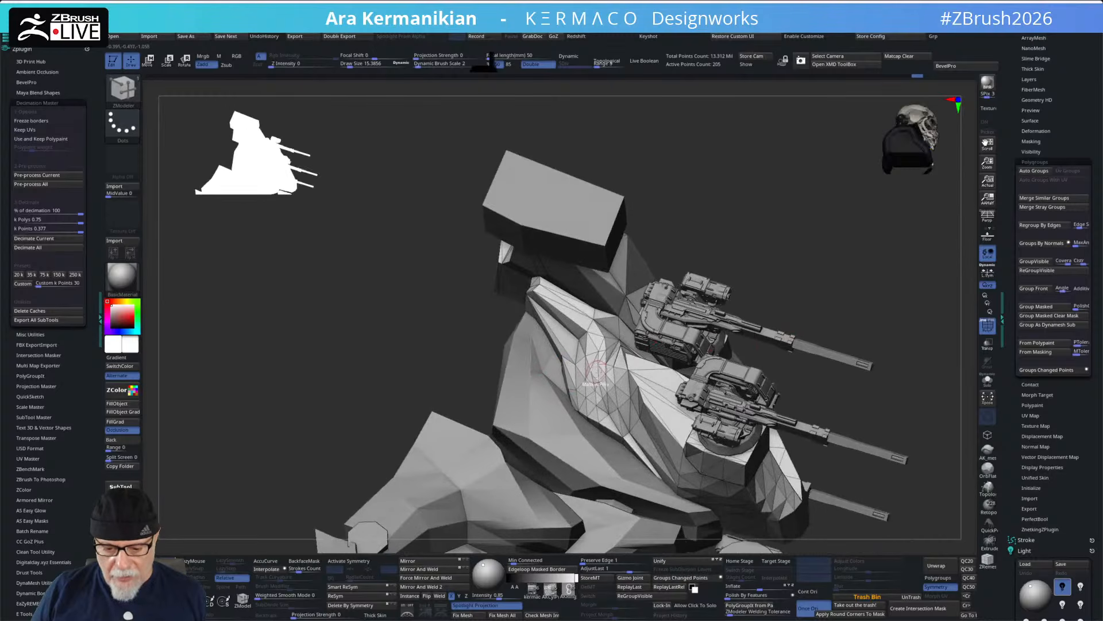
drag(741, 213, 853, 345)
- Isolate the armor piece in Solo mode and set the ZModeler polygon action to Delete with the target A Single Poly
click(990, 384)
mouse_move(736, 347)
mouse_down()
mouse_move(721, 337)
mouse_move(722, 278)
mouse_move(742, 300)
mouse_move(726, 292)
mouse_move(485, 339)
mouse_move(683, 318)
mouse_move(670, 296)
mouse_move(678, 313)
mouse_move(737, 312)
mouse_move(729, 329)
mouse_up()
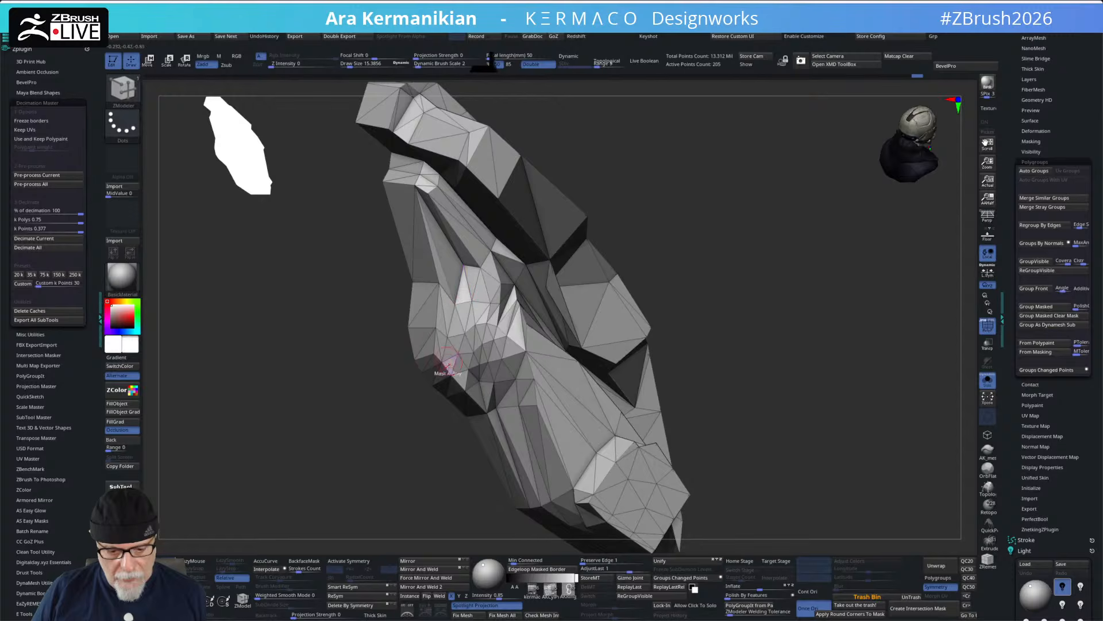
mouse_move(769, 431)
mouse_down()
mouse_move(769, 386)
mouse_move(771, 433)
mouse_move(770, 424)
mouse_move(753, 428)
mouse_up()
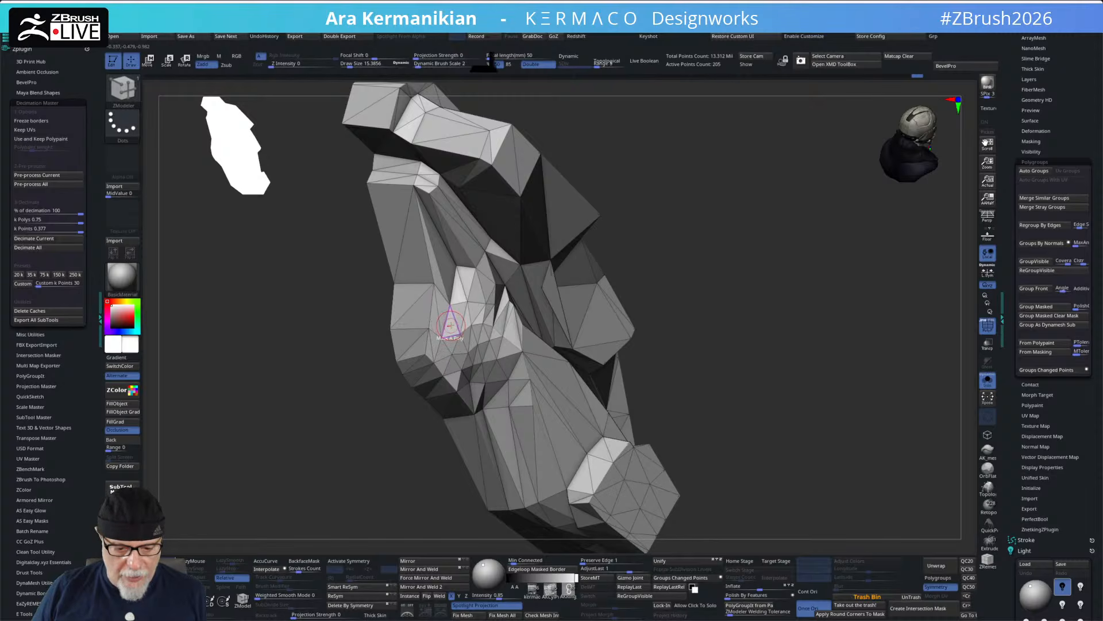
key(space)
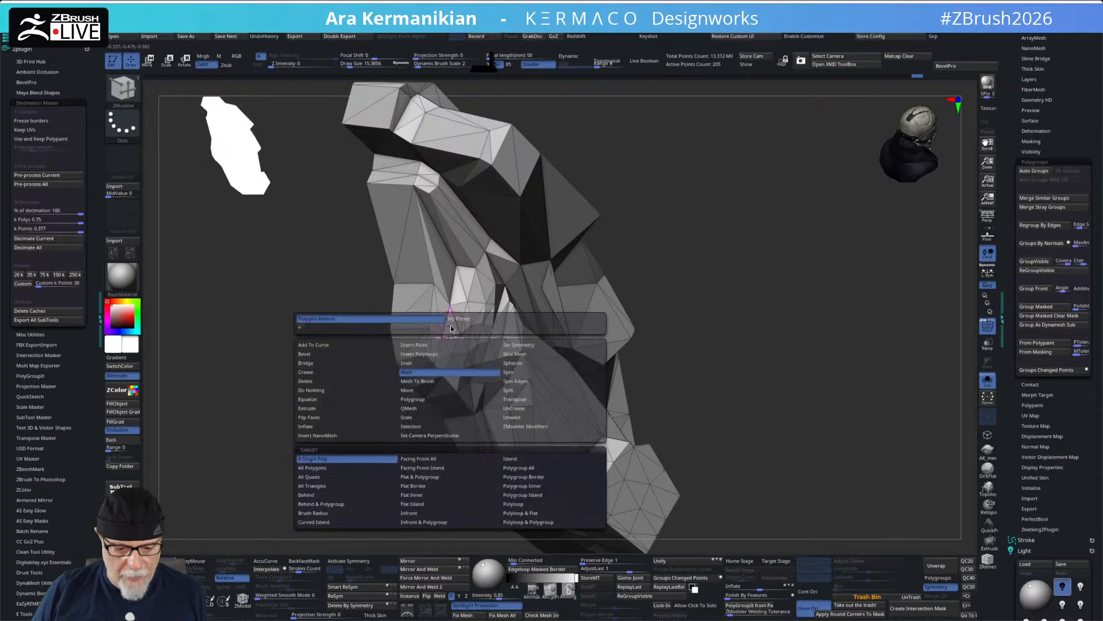
click(320, 382)
click(344, 460)
drag(779, 354, 776, 346)
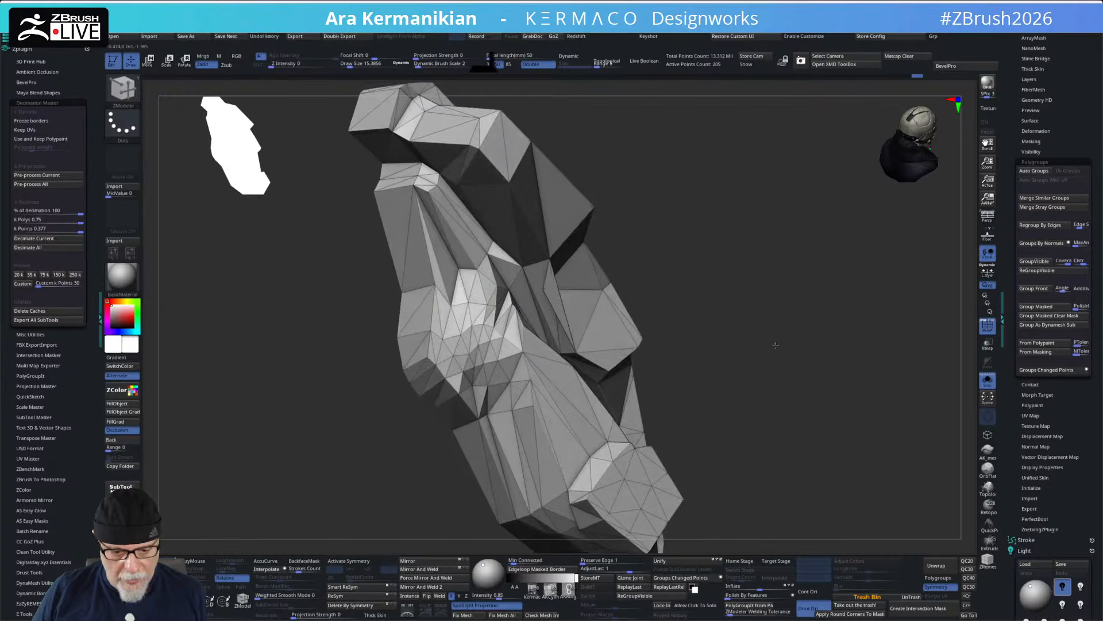
- Delete the small bumpy polygons in the middle of the inner face to open a hole in the mesh
click(477, 290)
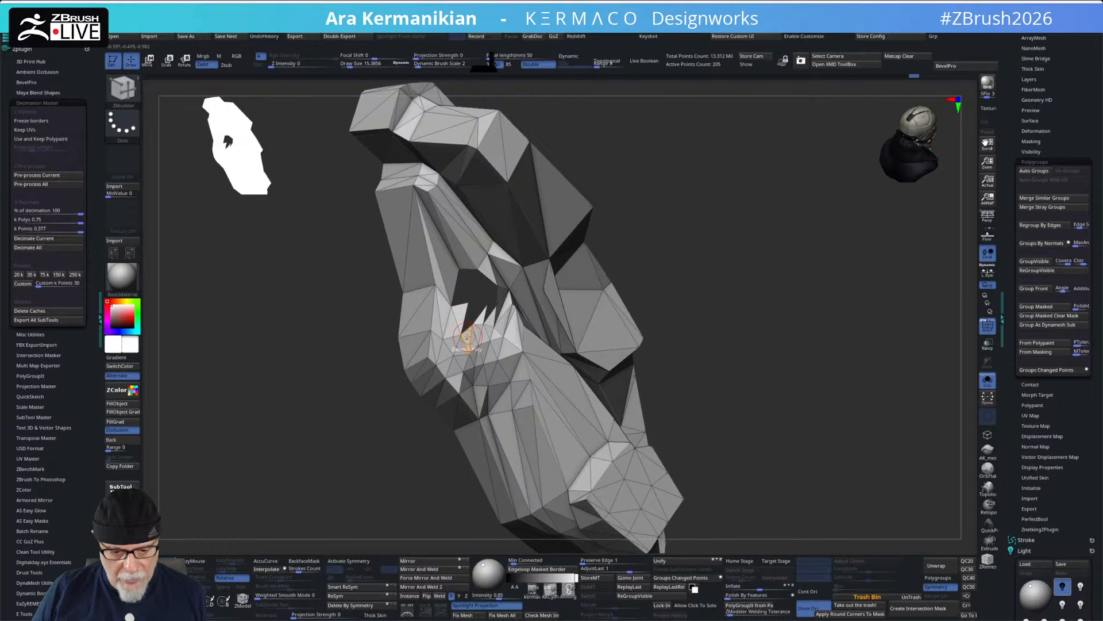
click(457, 319)
click(481, 322)
click(472, 340)
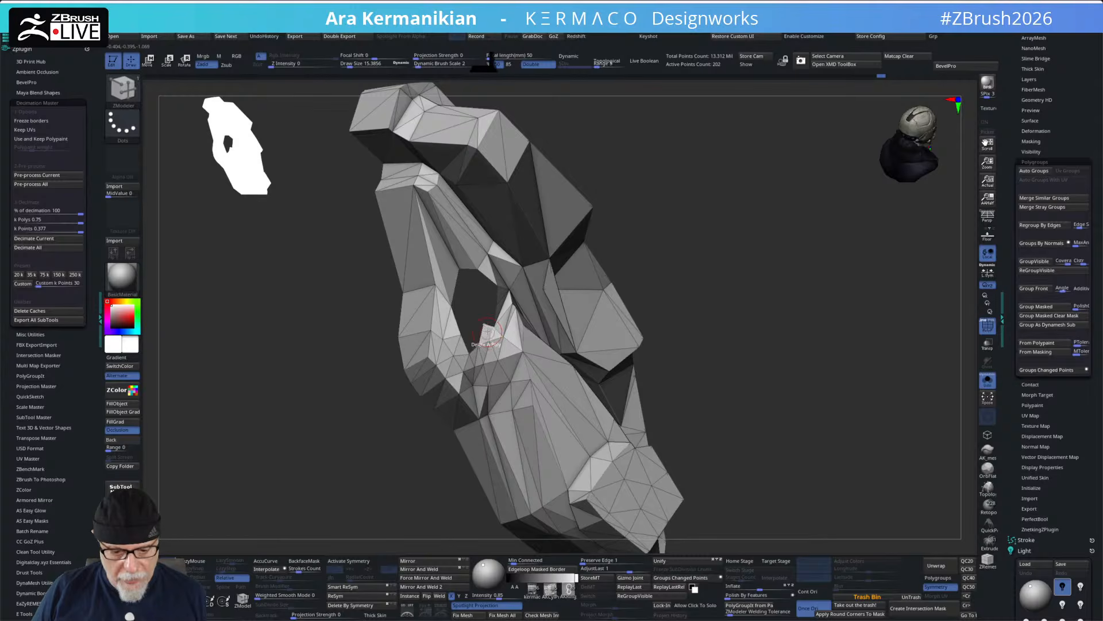
drag(663, 348, 505, 357)
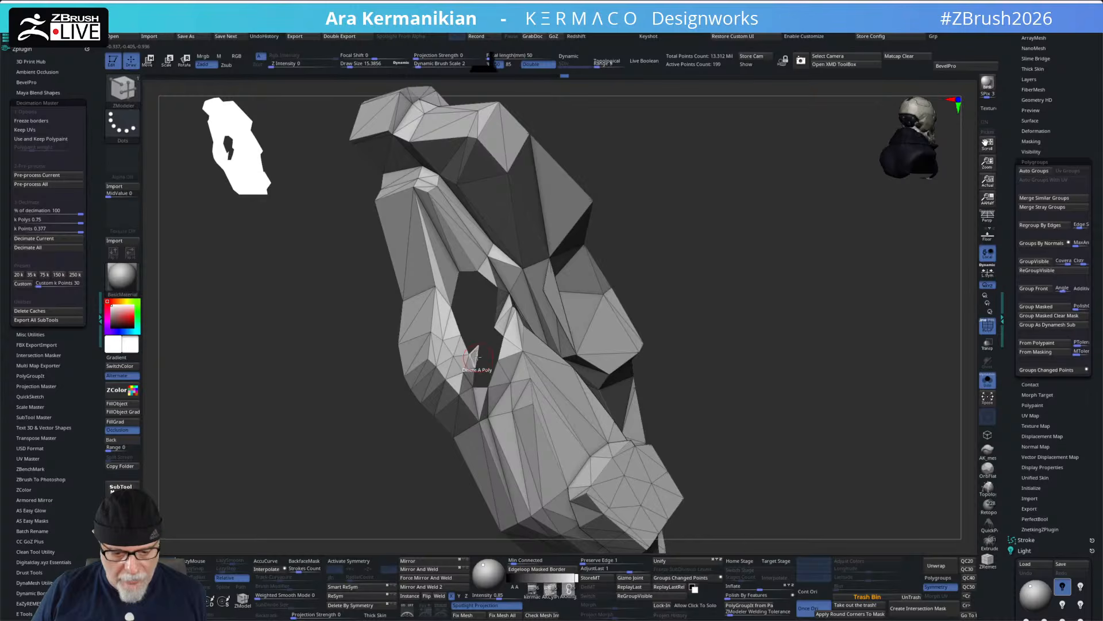
drag(728, 326, 759, 313)
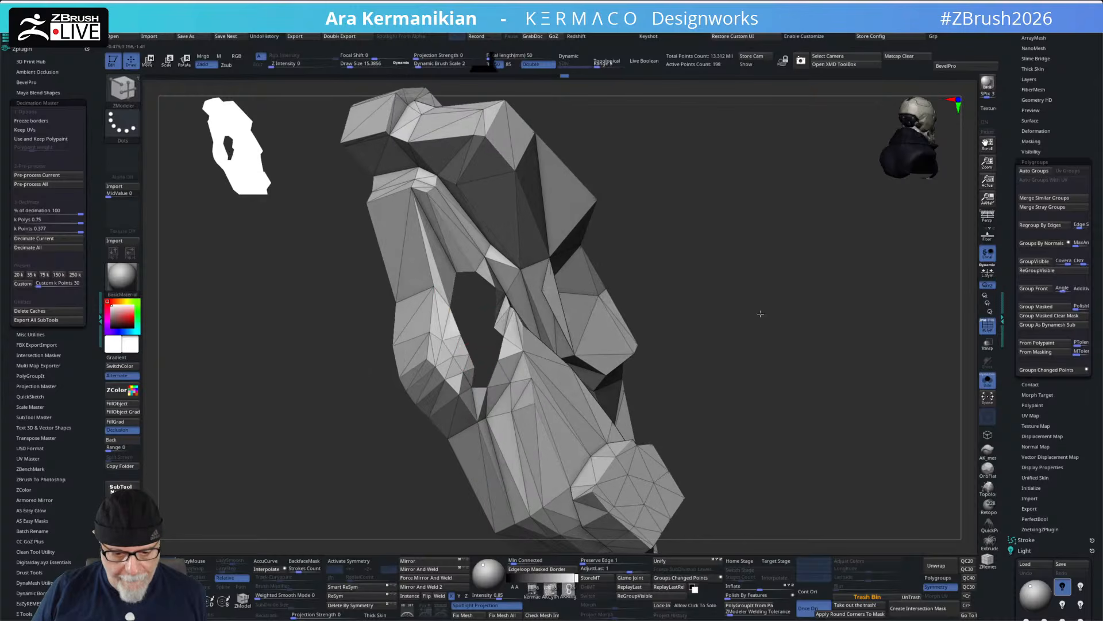
- Delete the irregular triangles along the outer and lower edges of the inner-face hole
click(455, 324)
click(457, 345)
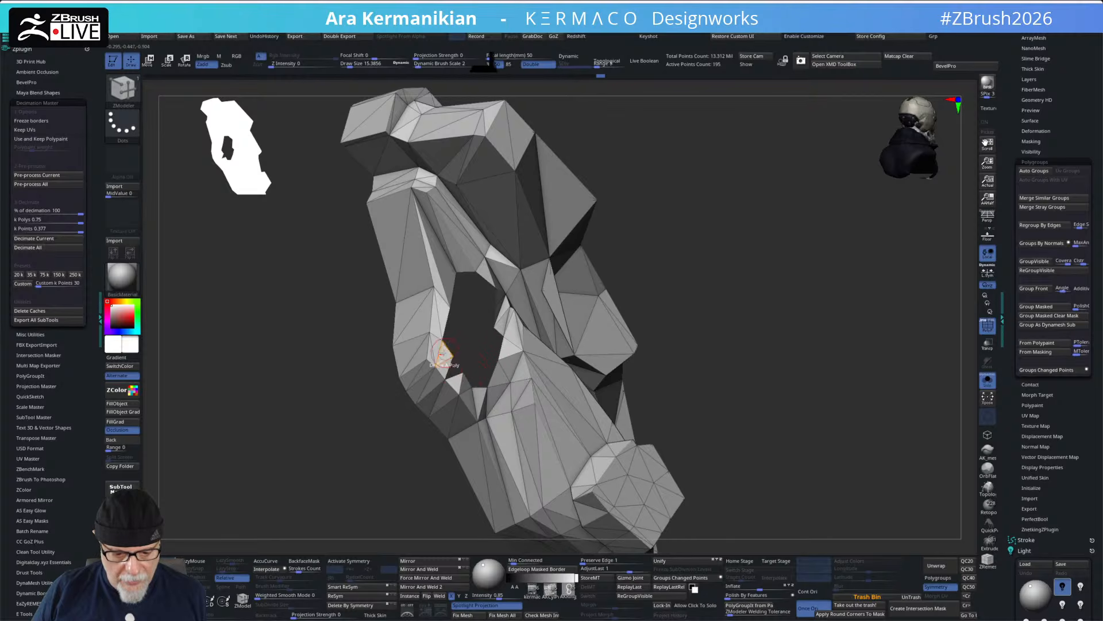
click(459, 385)
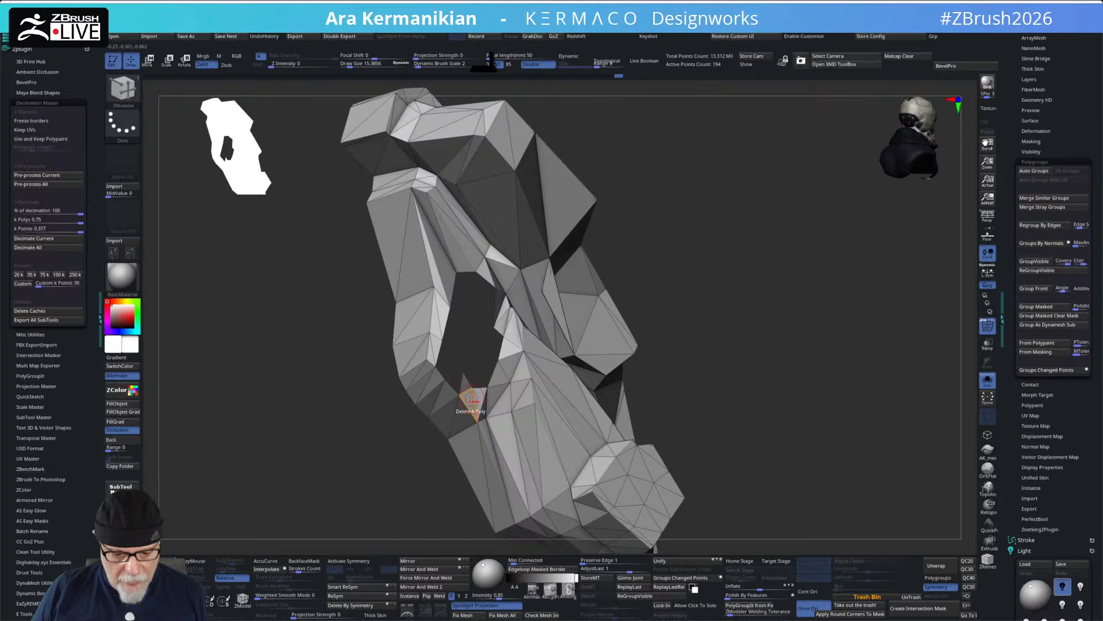
click(476, 396)
mouse_move(692, 372)
mouse_down()
mouse_move(714, 331)
mouse_move(684, 368)
mouse_up()
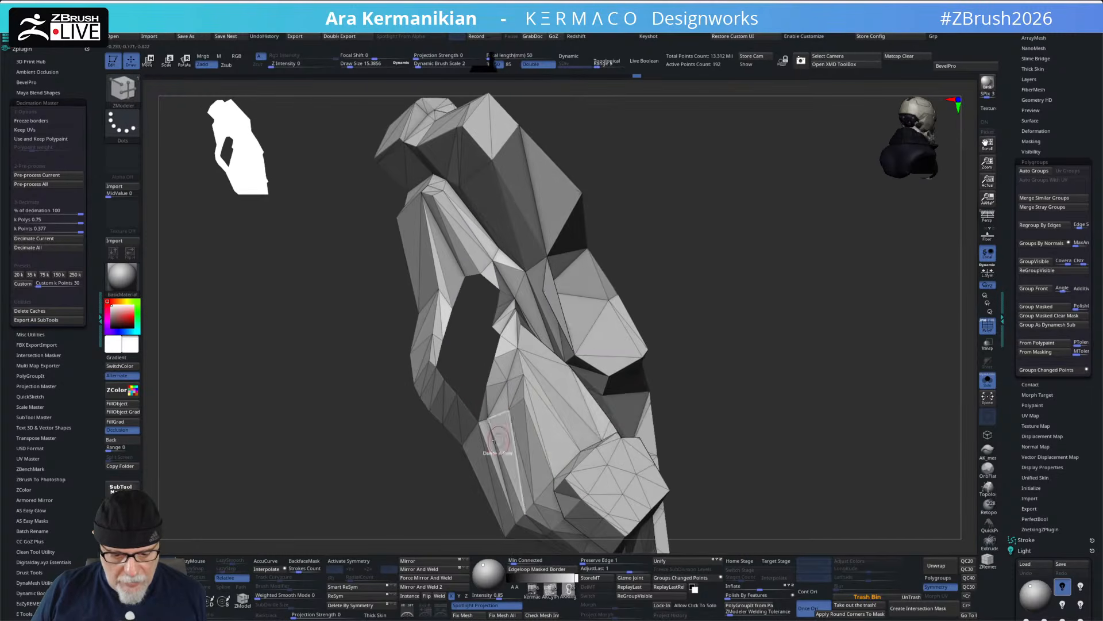
- Delete the small triangles at the hole's lower corner and beside the ridge that borders it
click(483, 409)
click(491, 391)
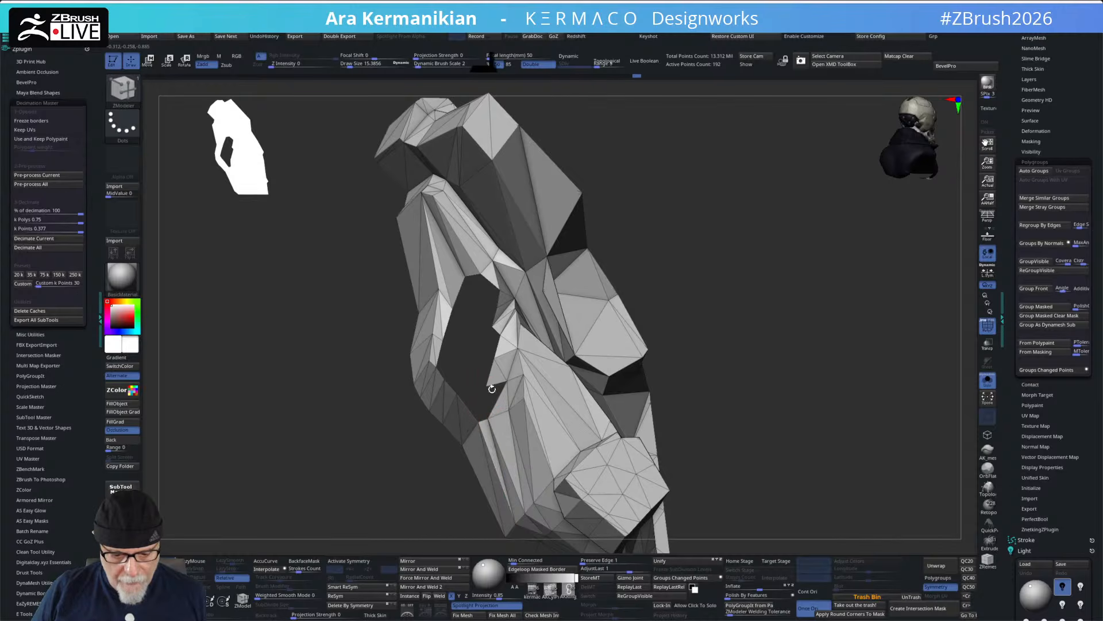
click(493, 376)
drag(672, 359, 799, 346)
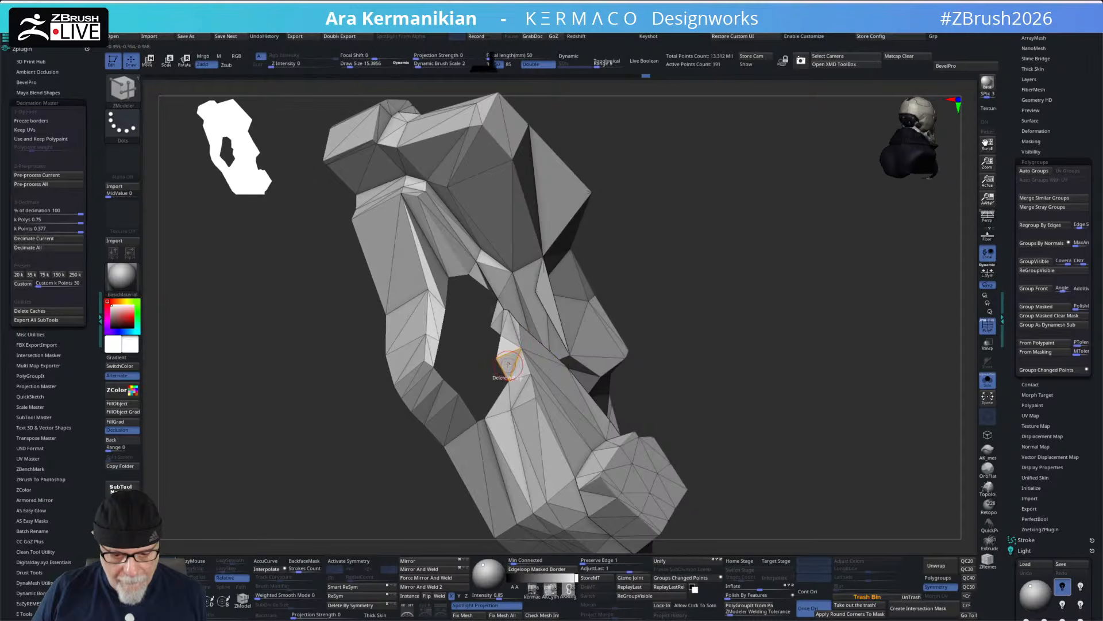
click(503, 347)
drag(684, 333, 718, 367)
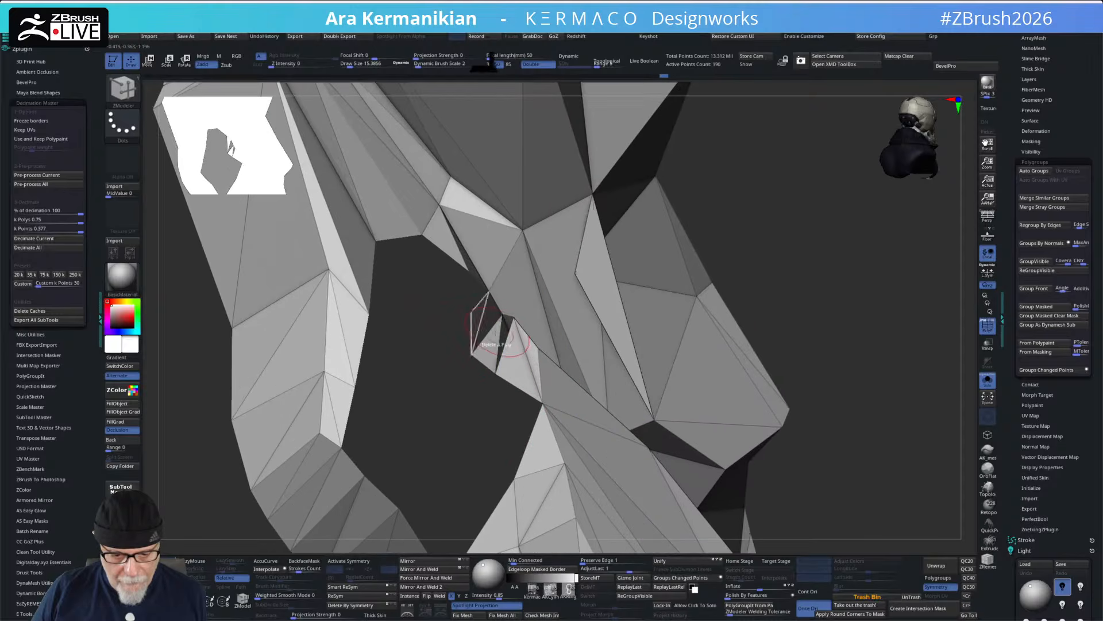
- Delete the spiky leftover polygons and thin slivers overlapping the hole at the ridge crevice
click(498, 344)
click(517, 359)
click(470, 322)
mouse_move(879, 291)
mouse_down()
mouse_move(828, 283)
mouse_move(885, 273)
mouse_move(877, 303)
mouse_move(891, 281)
mouse_move(814, 259)
mouse_move(874, 265)
mouse_move(863, 190)
mouse_move(833, 171)
mouse_move(860, 244)
mouse_move(902, 281)
mouse_move(877, 308)
mouse_up()
click(490, 294)
click(474, 250)
click(494, 254)
click(552, 340)
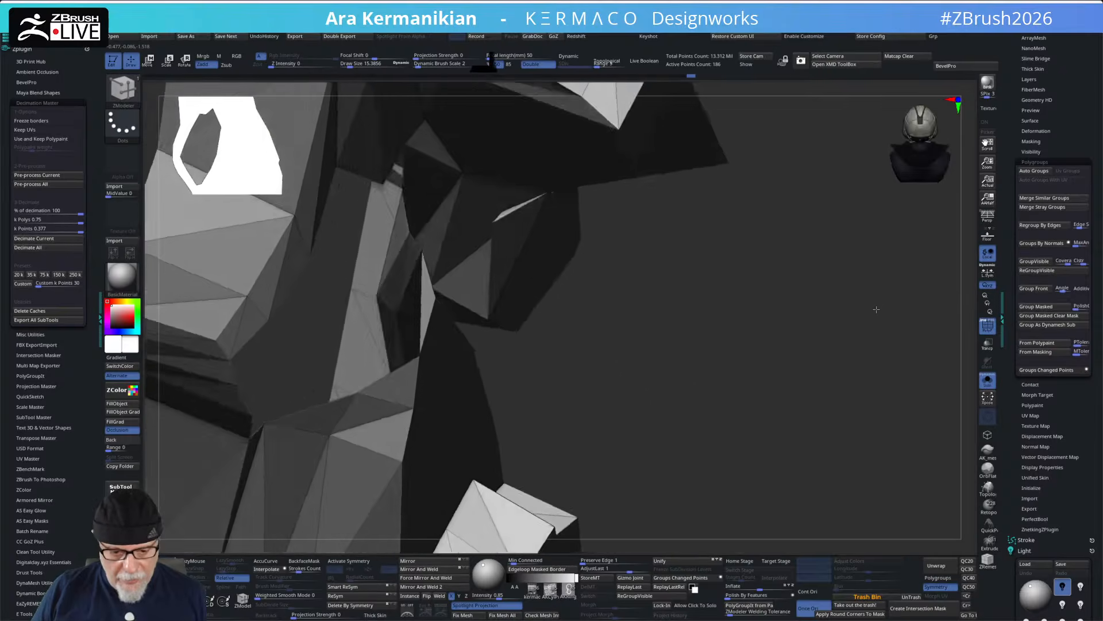
click(422, 345)
click(430, 297)
- Nudge the stray points along the hole's ridge-side border with the Move brush to straighten its edge
drag(802, 428, 695, 408)
key(b)
key(m)
key(v)
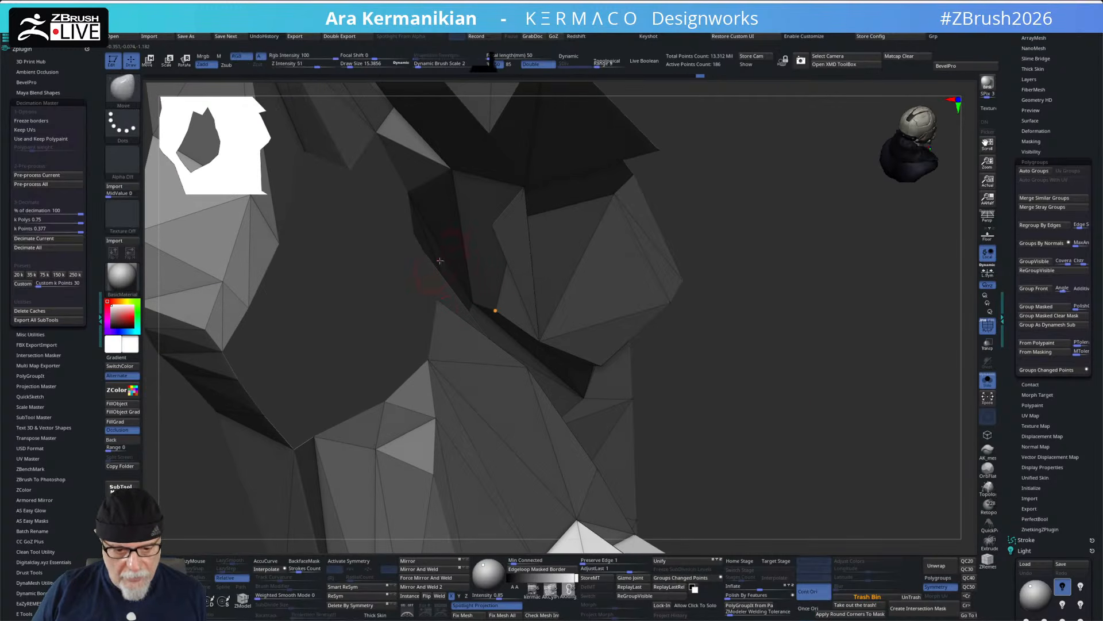
drag(430, 261, 435, 268)
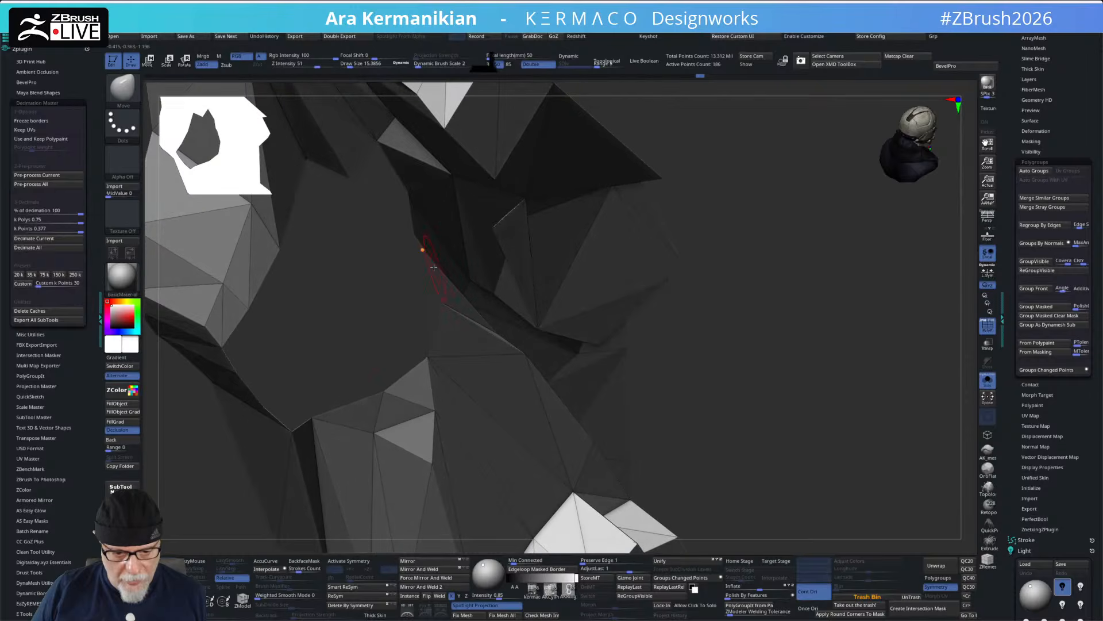
drag(357, 341, 404, 316)
mouse_move(547, 353)
mouse_down()
mouse_move(561, 369)
mouse_move(553, 365)
mouse_up()
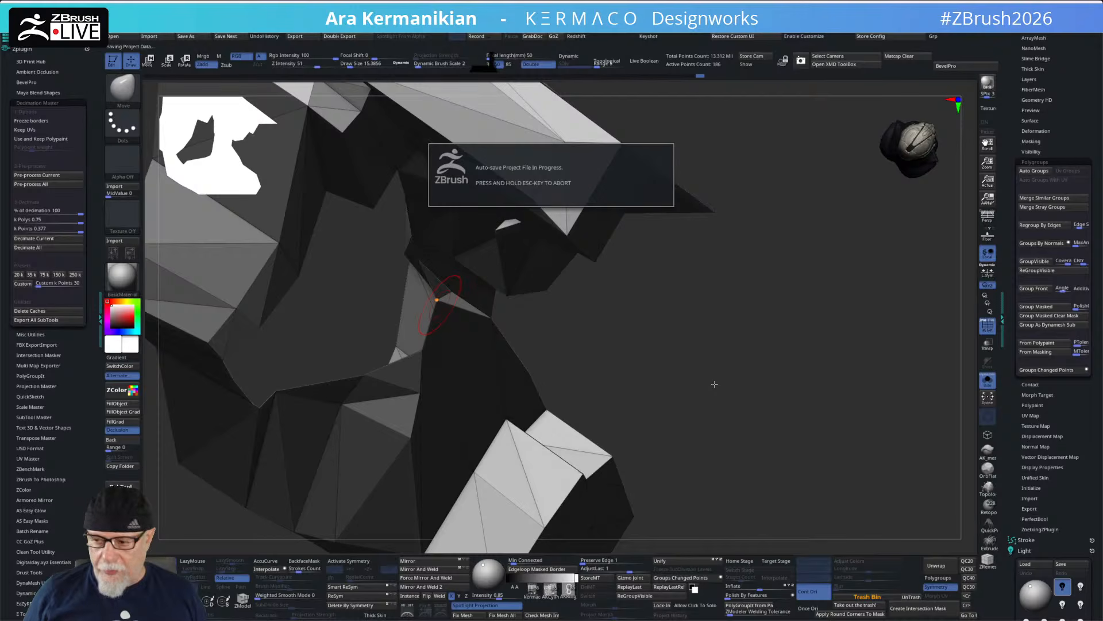
- Pull the points beside the ridge crevice into line with the surrounding hole border
drag(713, 384, 431, 282)
drag(288, 359, 384, 324)
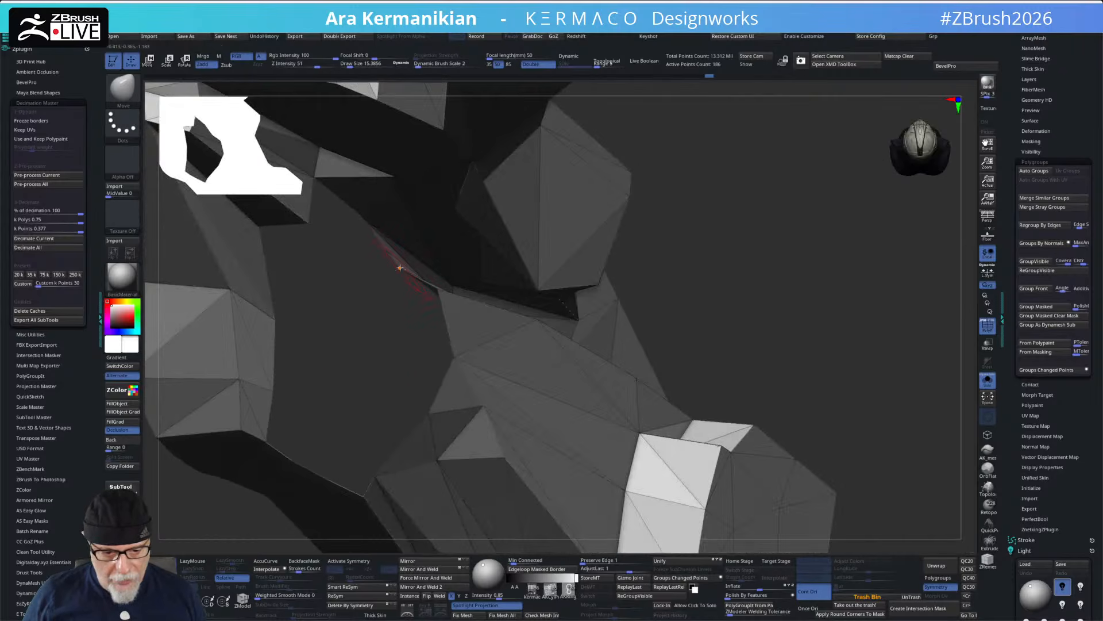
drag(931, 332, 874, 337)
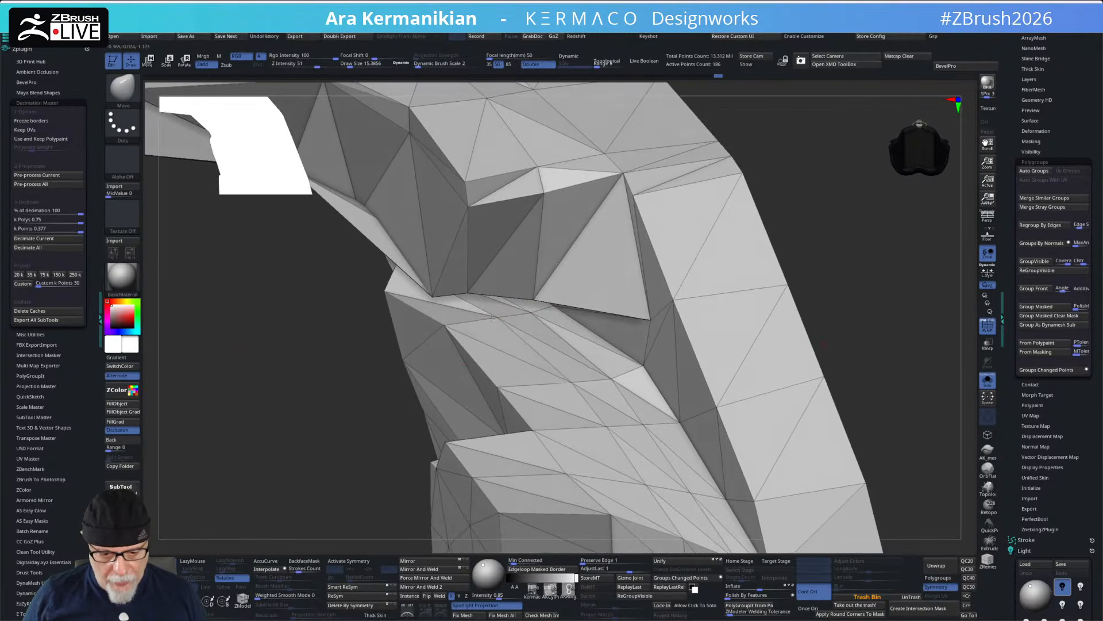
drag(219, 372, 264, 364)
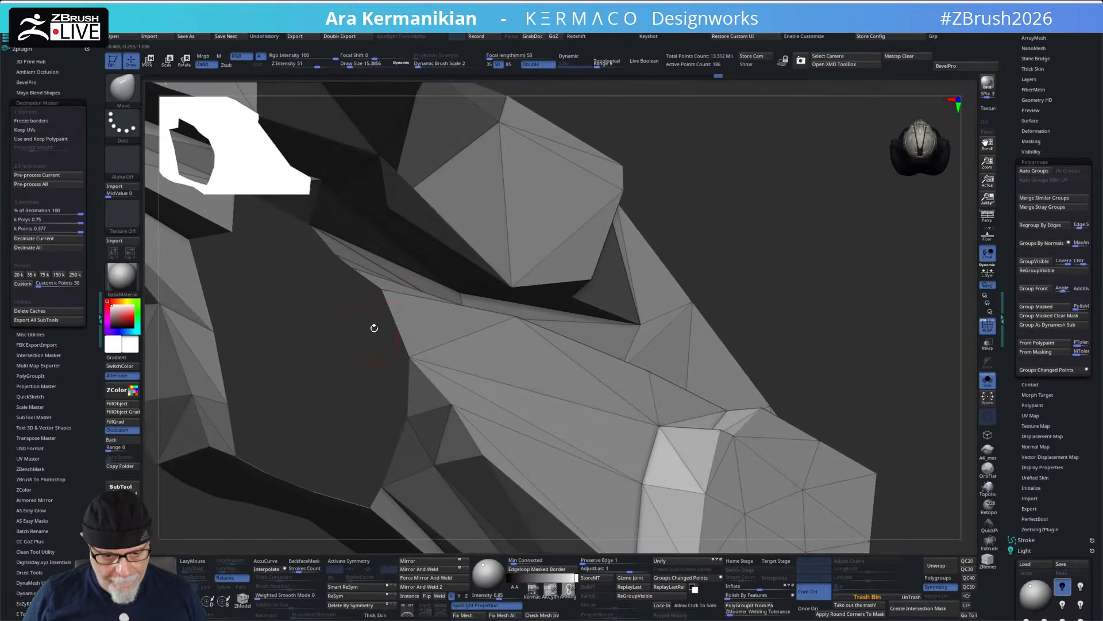
drag(352, 384, 380, 395)
- Delete the leftover triangle at the hole's lower corner with ZModeler
key(b)
key(z)
key(m)
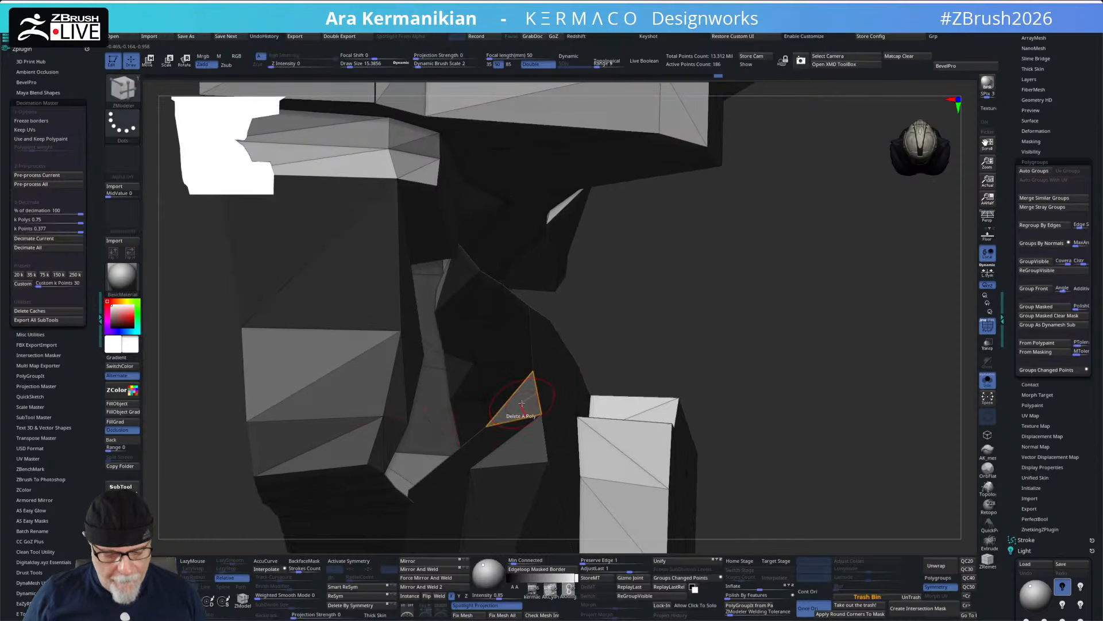
drag(802, 347, 734, 371)
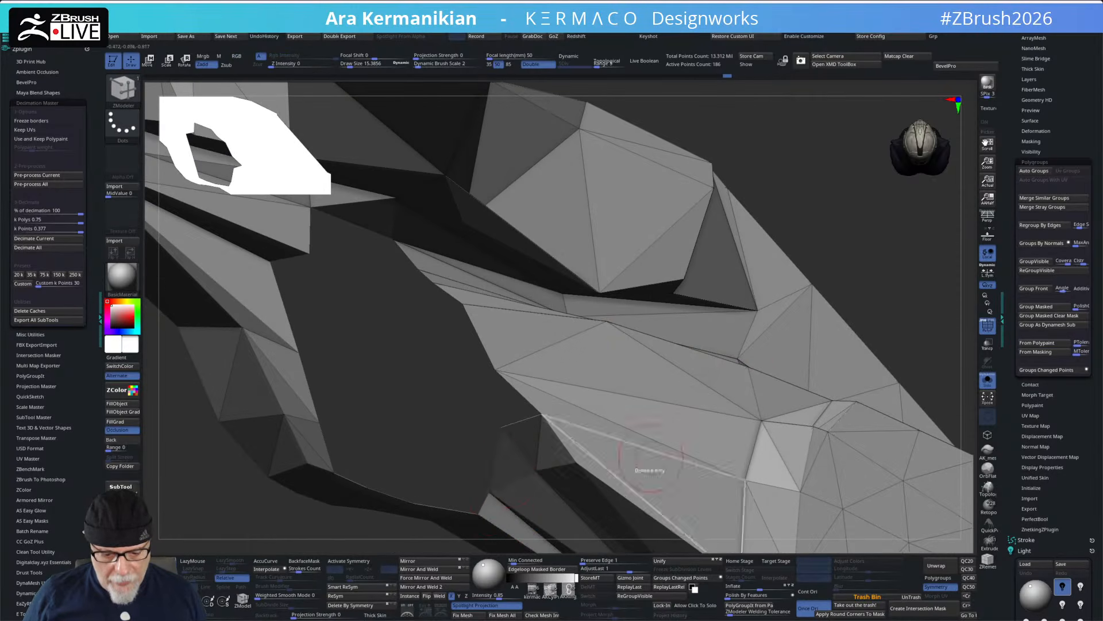
click(511, 470)
key(f)
drag(821, 204, 778, 214)
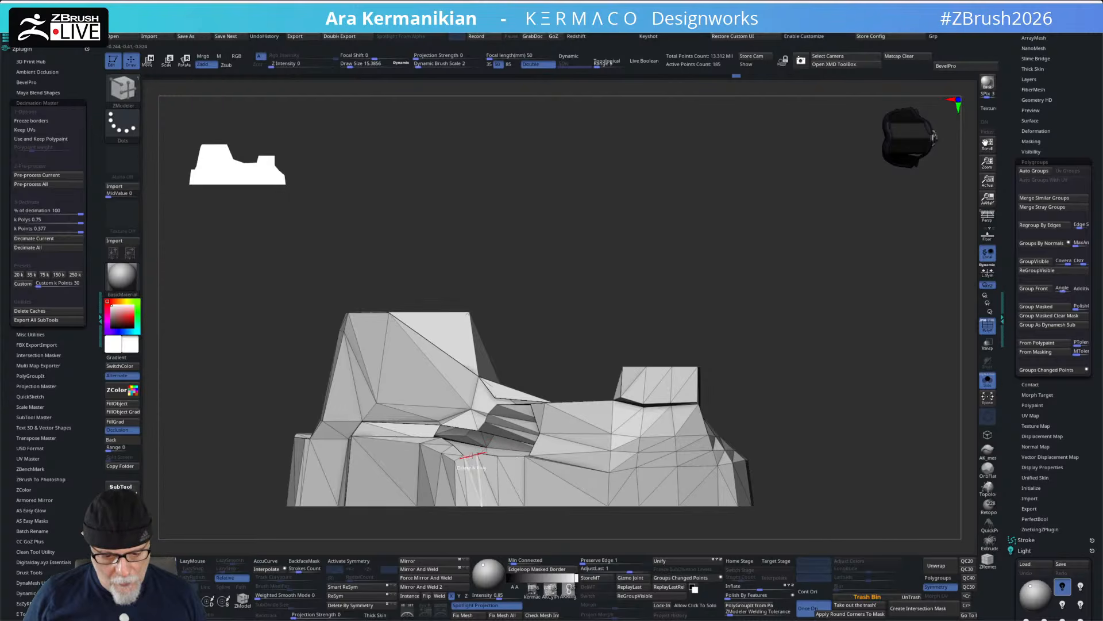
- Mask everything except the points on the side strip beside the hole and center the gizmo on the unmasked points
mouse_move(850, 530)
mouse_down()
mouse_move(916, 446)
mouse_move(899, 433)
mouse_move(839, 517)
mouse_move(793, 505)
mouse_up()
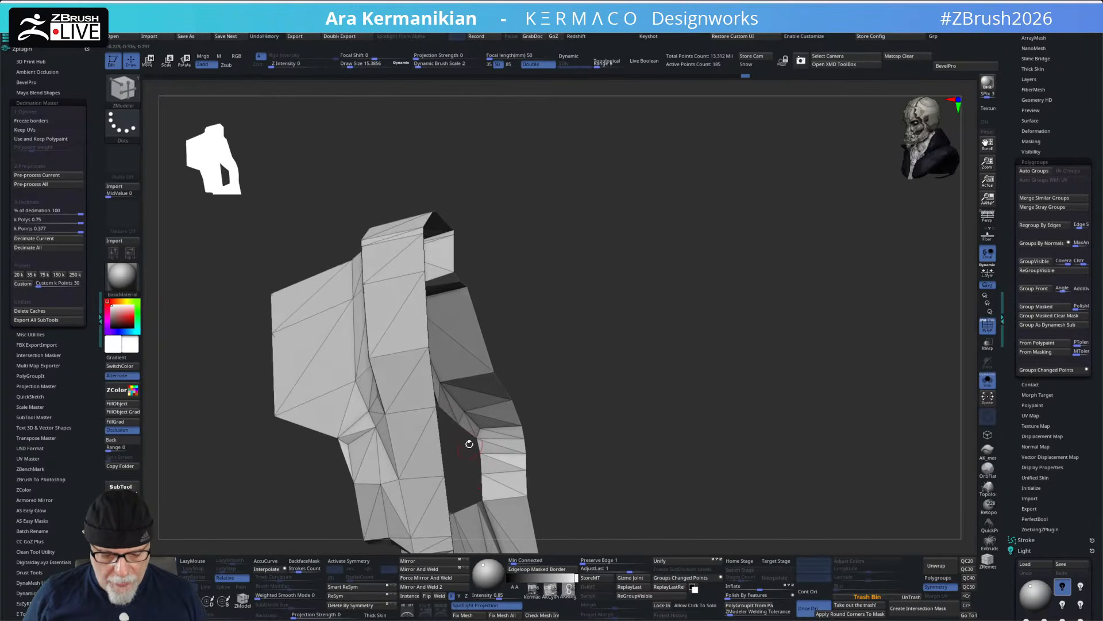
key(ctrl)
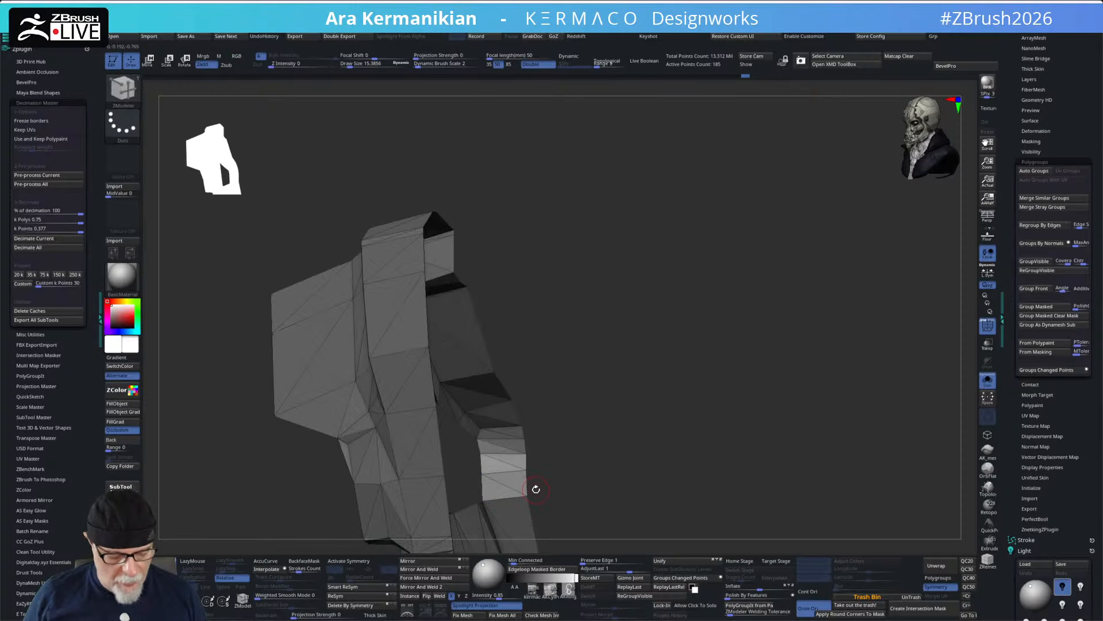
key(w)
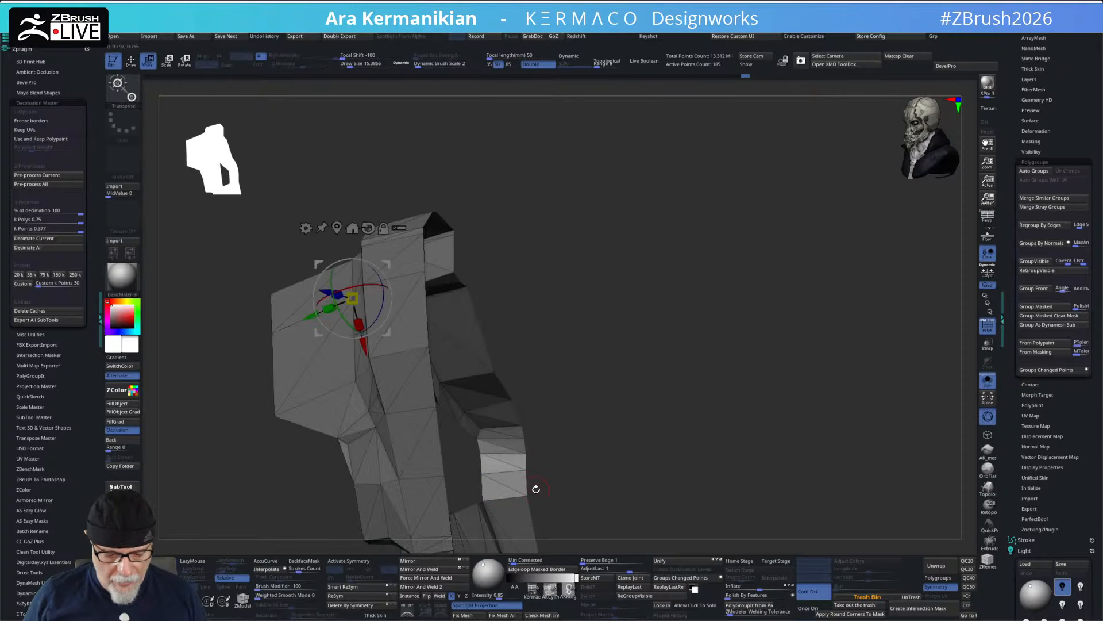
click(967, 615)
drag(621, 443, 665, 472)
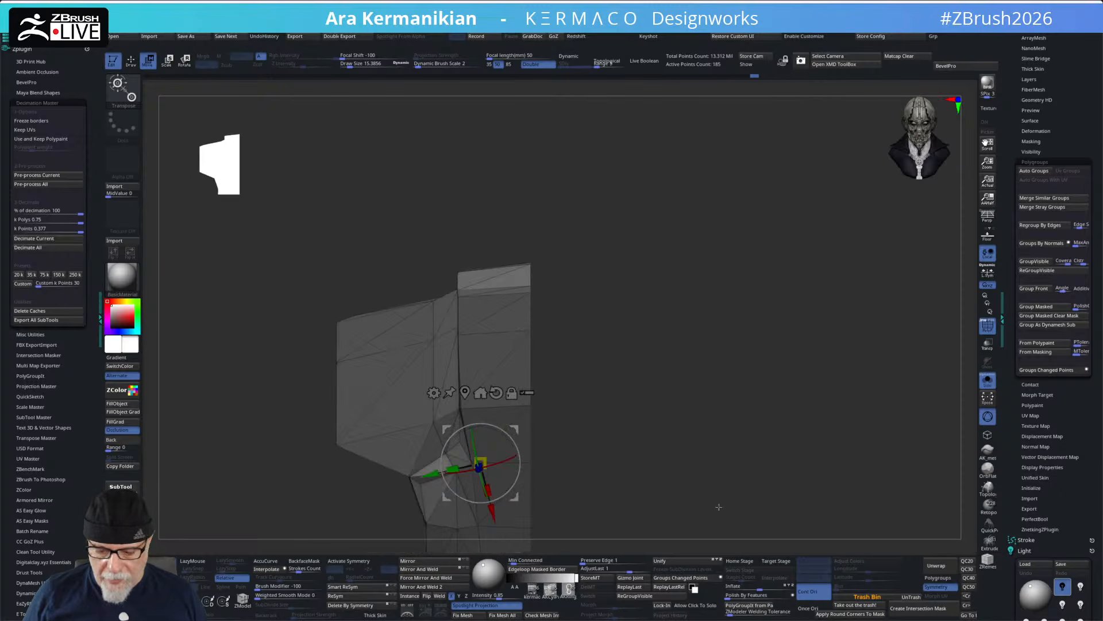
key(ctrl)
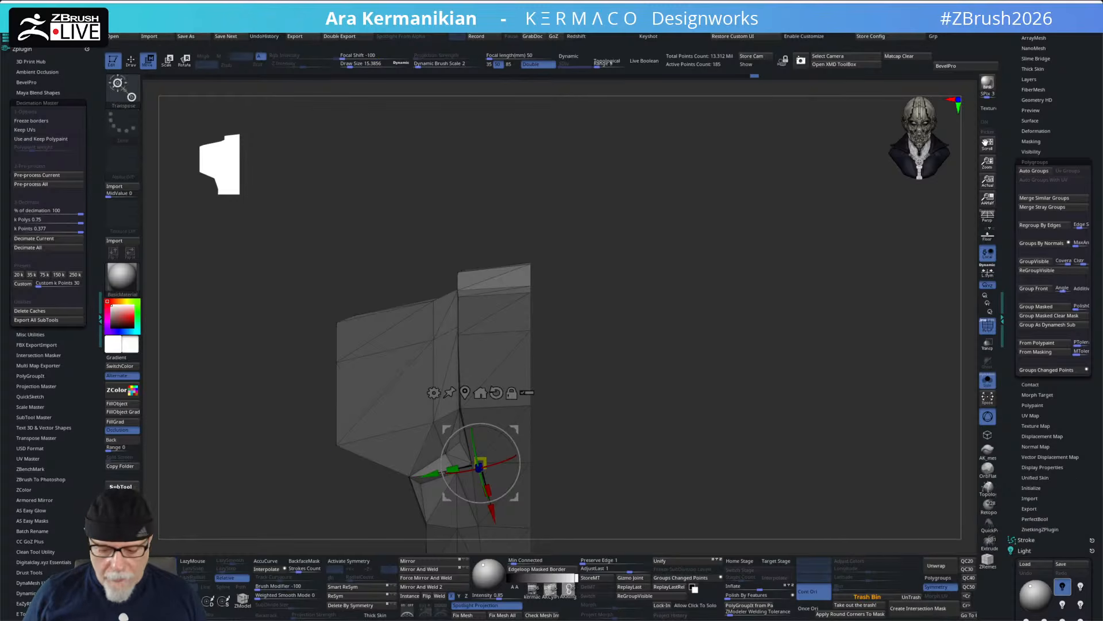
click(1031, 141)
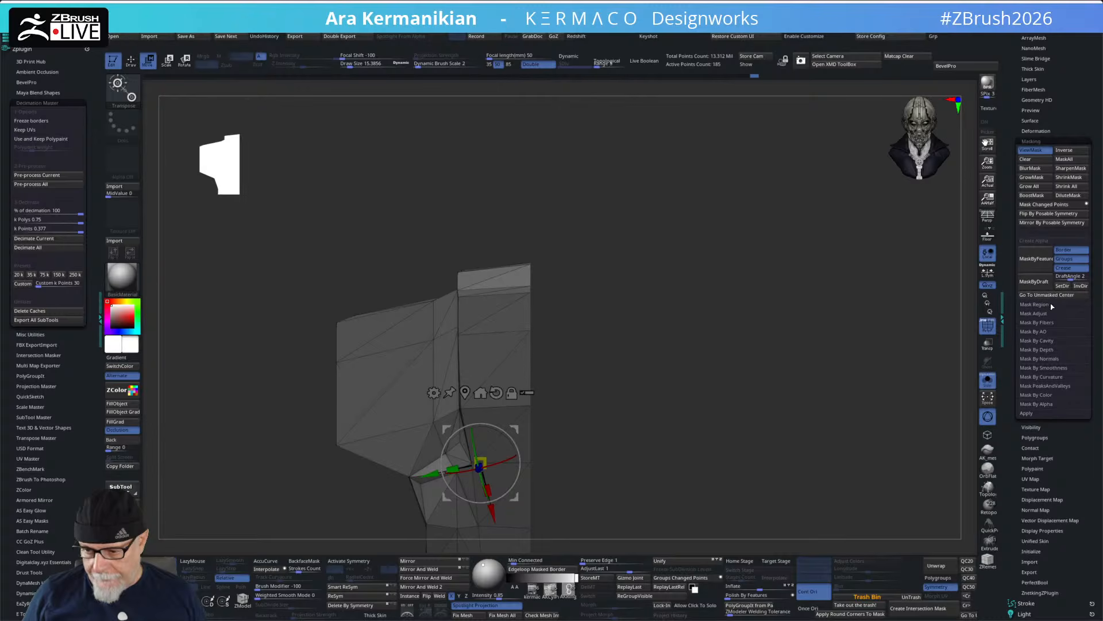
- Reorient the gizmo to the side strip's direction and flatten the unmasked points beside the hole
drag(561, 420, 788, 402)
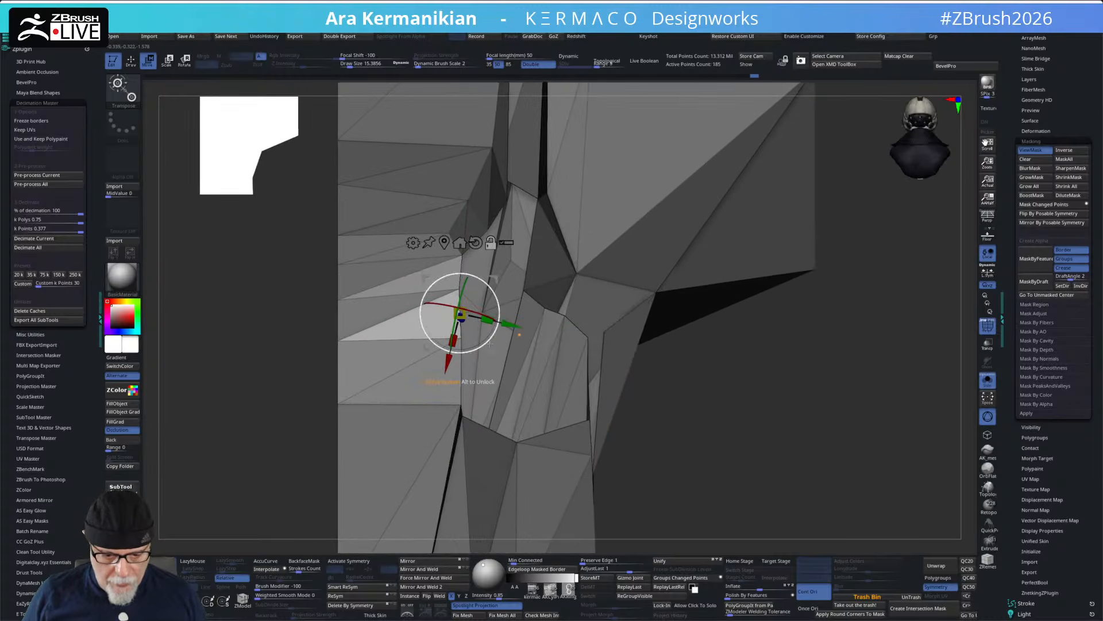
alt+drag(506, 324, 293, 274)
alt+drag(459, 289, 463, 340)
drag(518, 289, 518, 300)
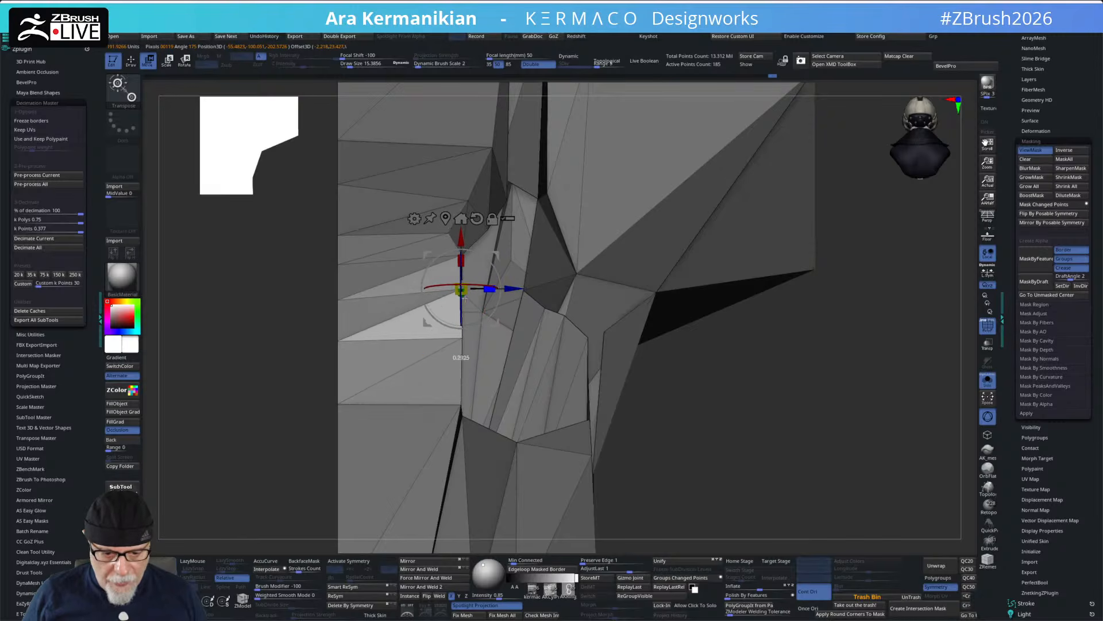
drag(891, 417, 798, 431)
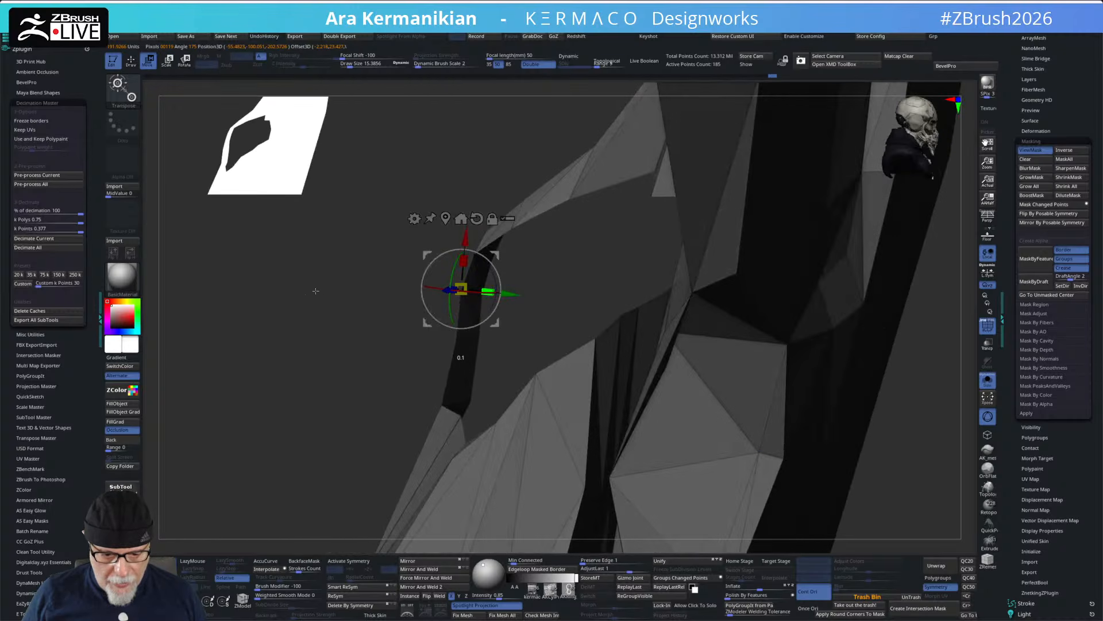
drag(291, 318, 417, 307)
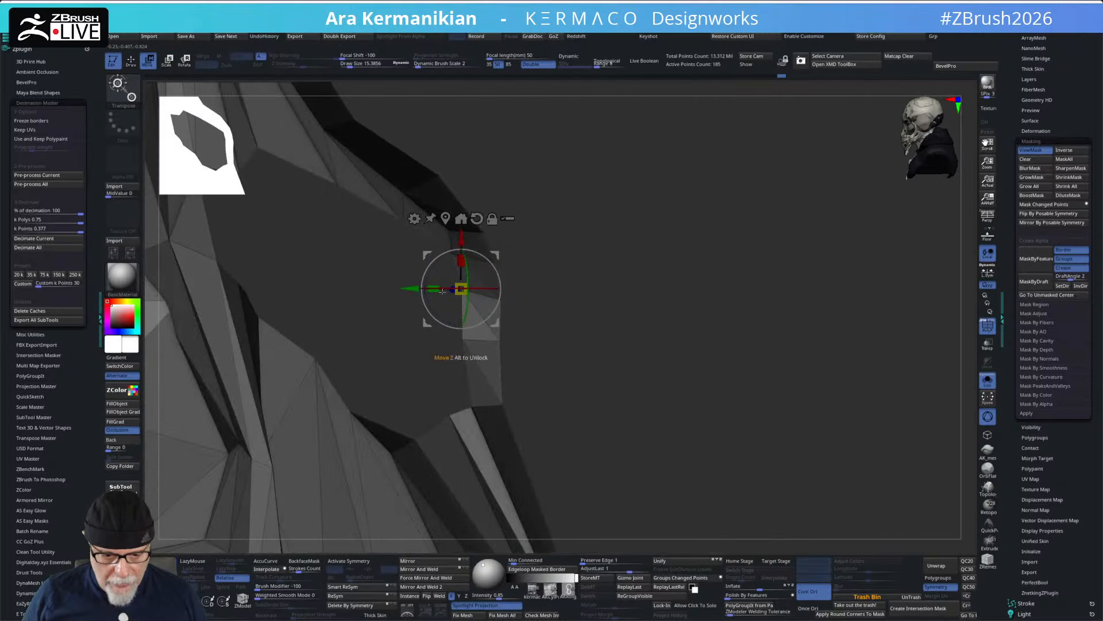
- Shift the unmasked side-strip points slightly sideways to line up the hole's edge
drag(859, 380, 517, 299)
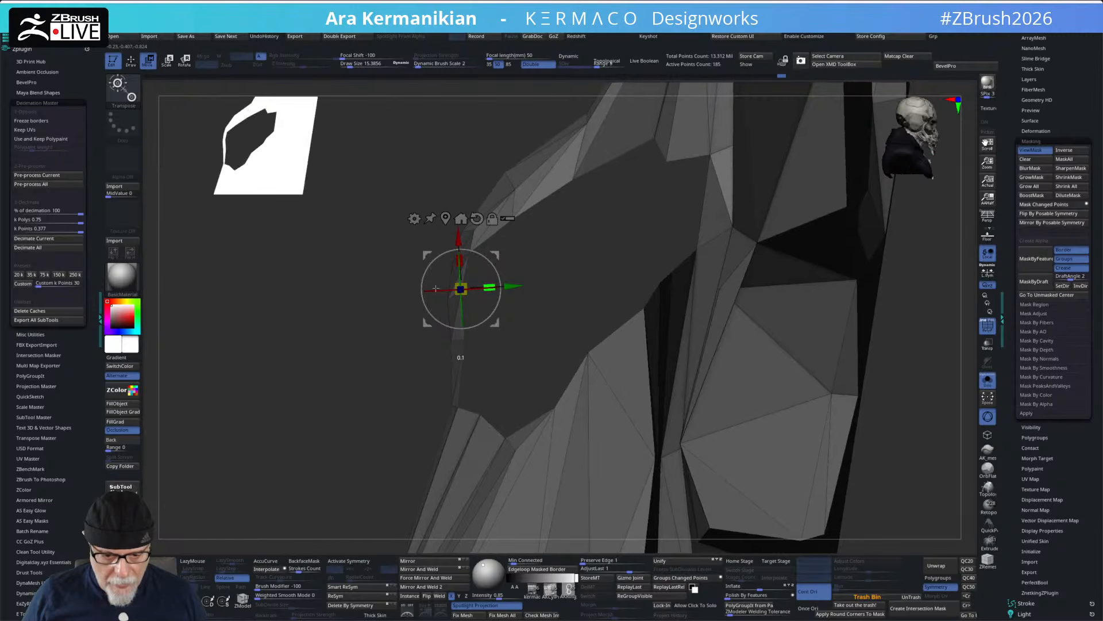
drag(519, 289, 519, 299)
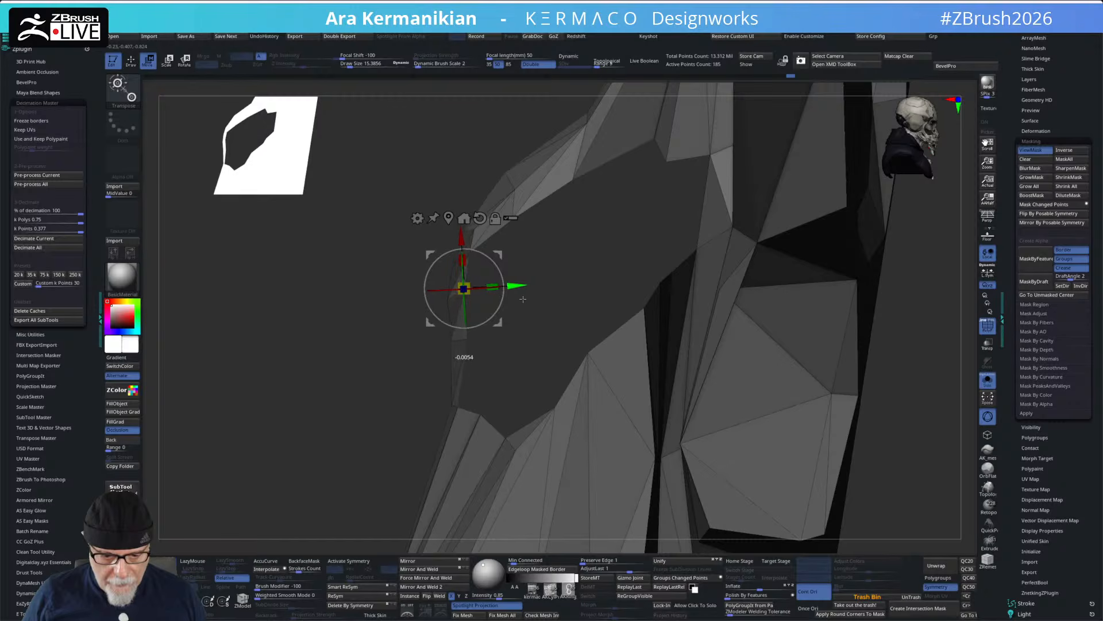
drag(360, 305, 488, 287)
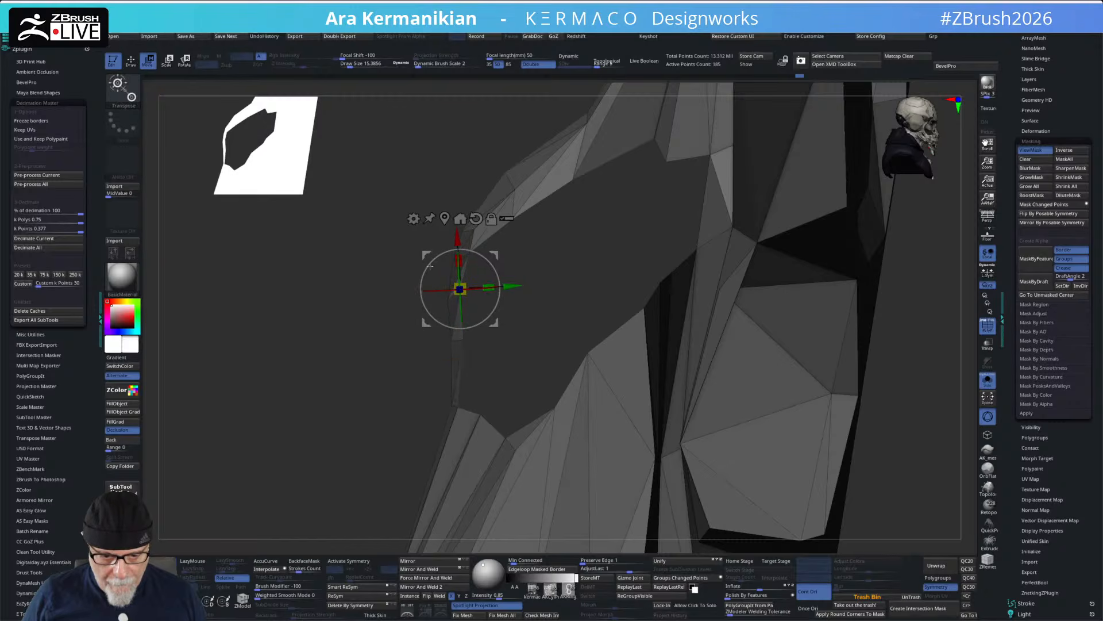
drag(621, 302, 574, 287)
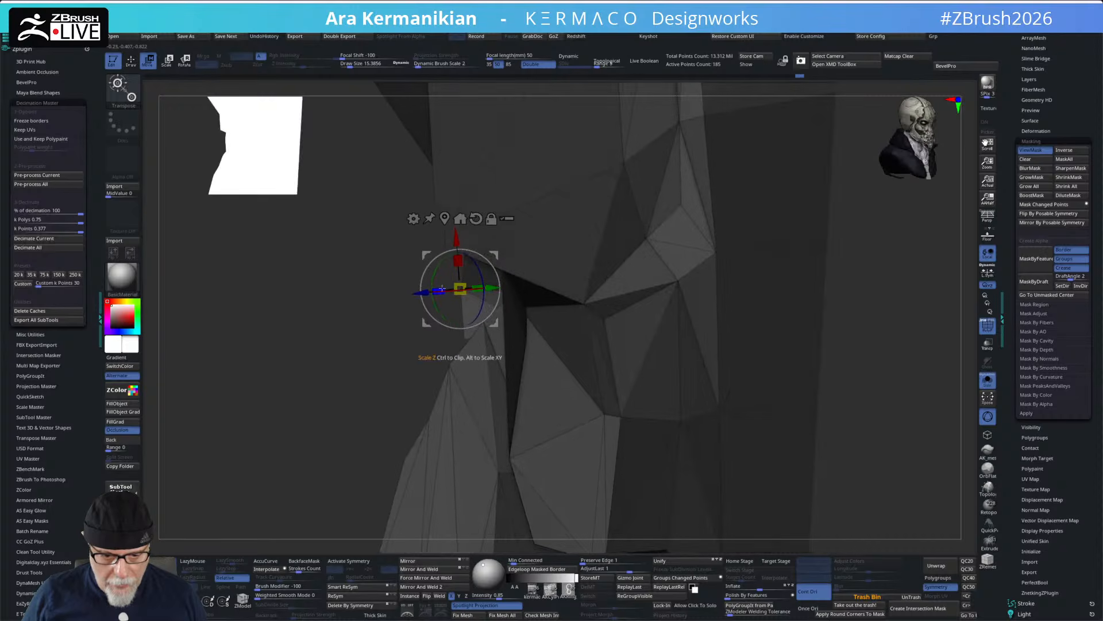
mouse_move(908, 349)
mouse_down()
mouse_move(926, 355)
mouse_move(906, 365)
mouse_up()
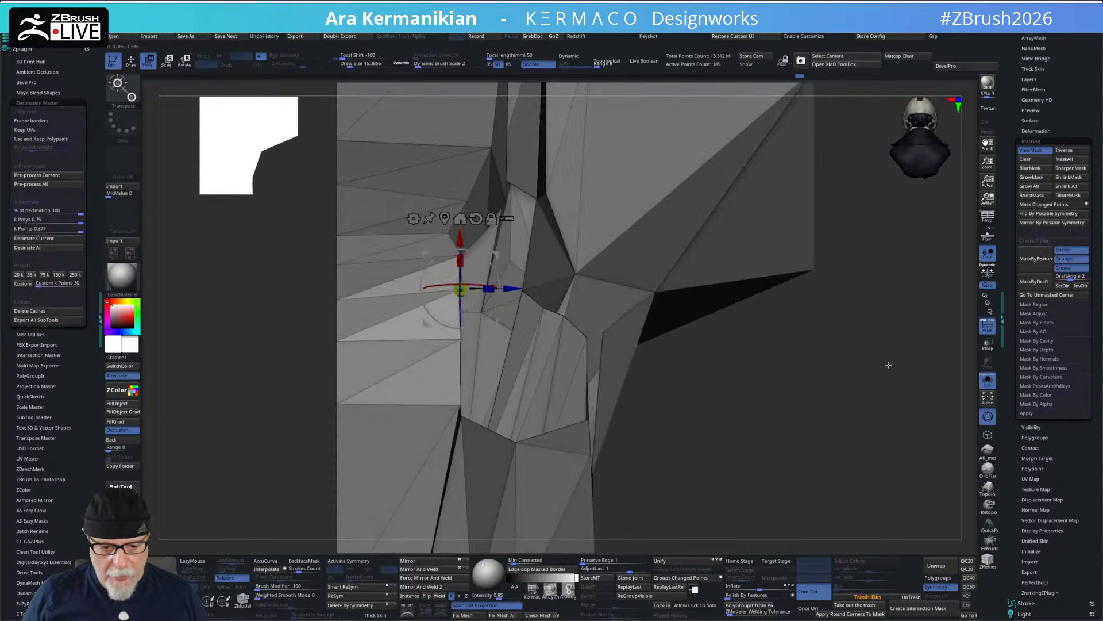
- Fill the inner-face hole using the ZModeler edge action Close with the Concave Hole target
key(q)
mouse_move(843, 379)
mouse_down()
mouse_move(804, 368)
mouse_move(858, 364)
mouse_up()
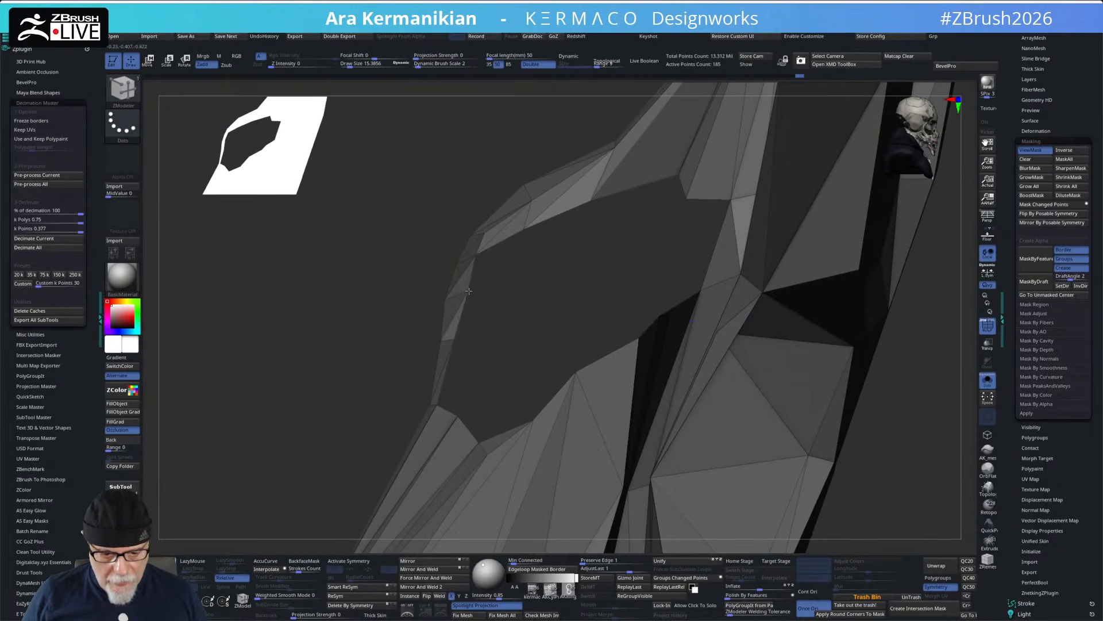
drag(547, 319, 737, 345)
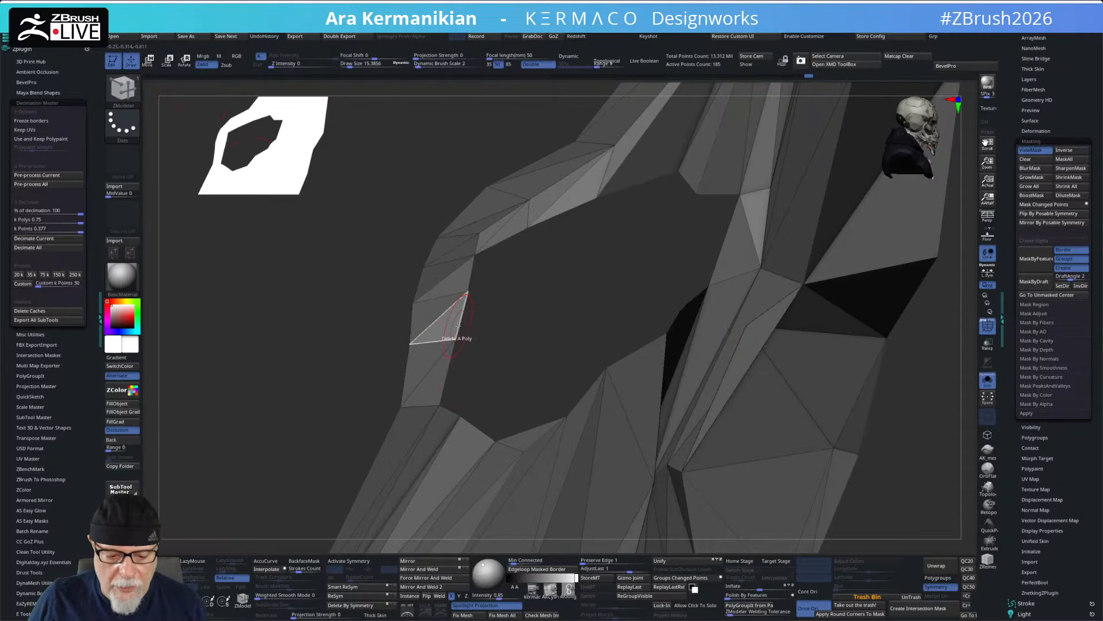
key(space)
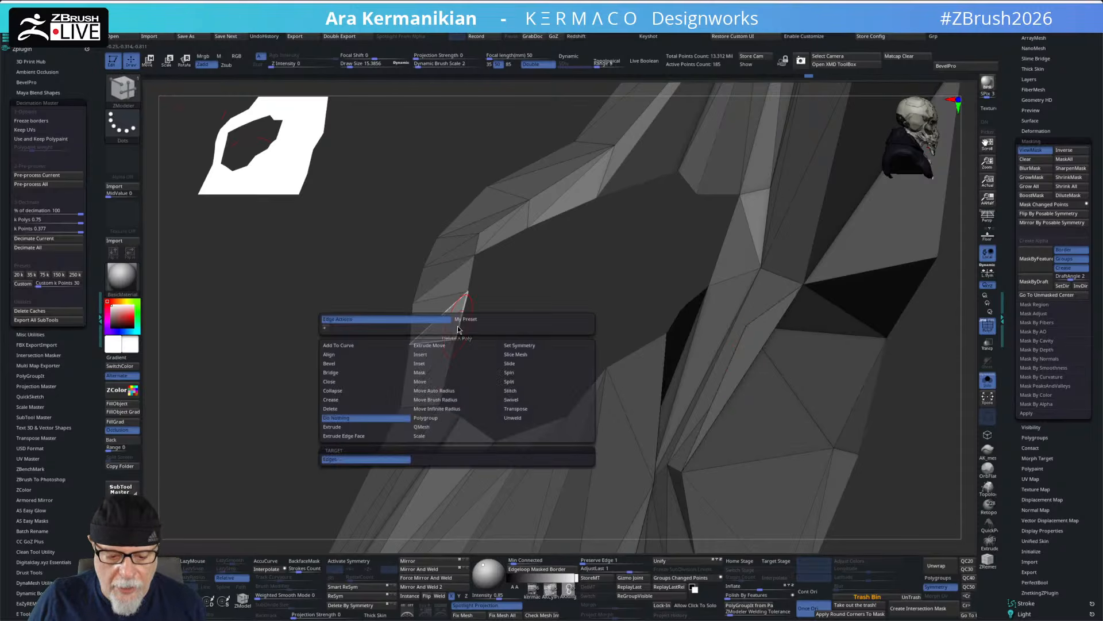
click(341, 382)
click(427, 460)
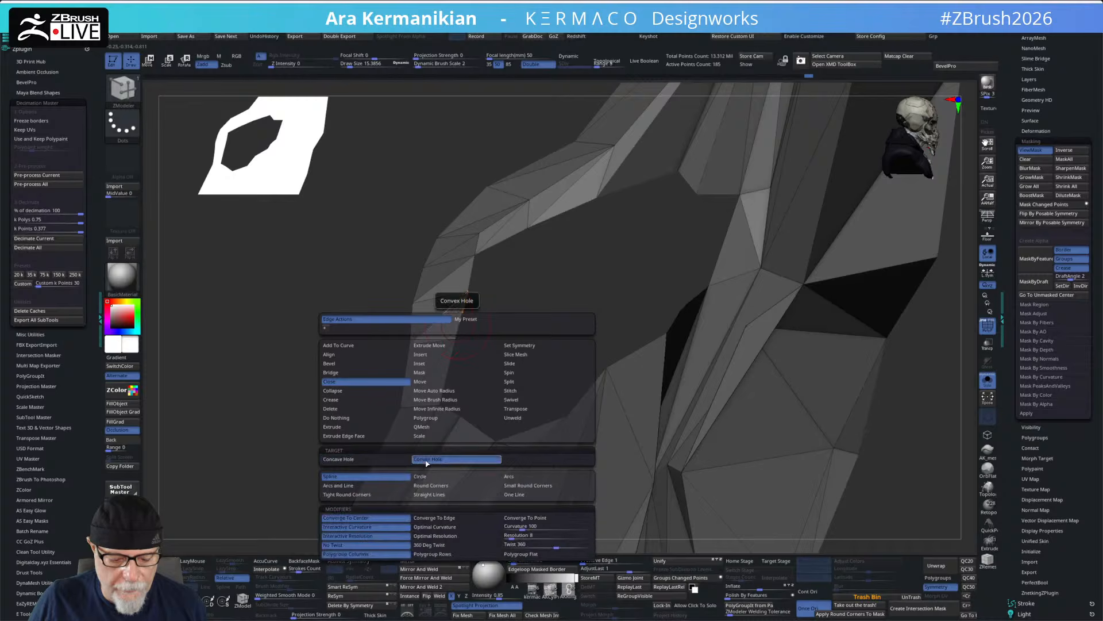
click(351, 460)
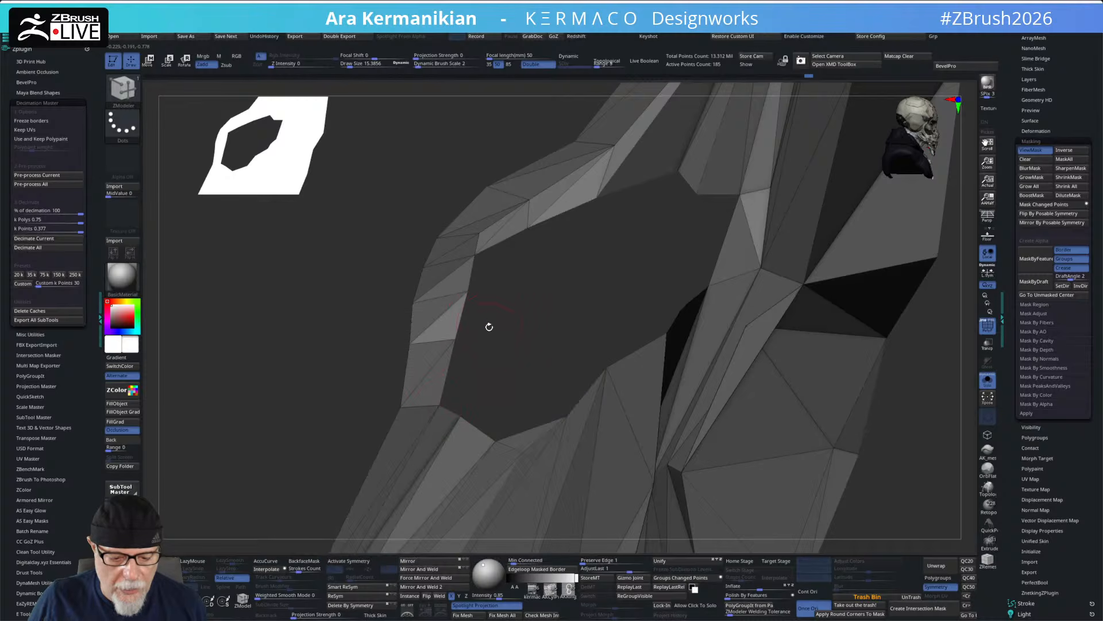
click(469, 276)
drag(352, 290, 384, 348)
alt+drag(868, 472, 793, 450)
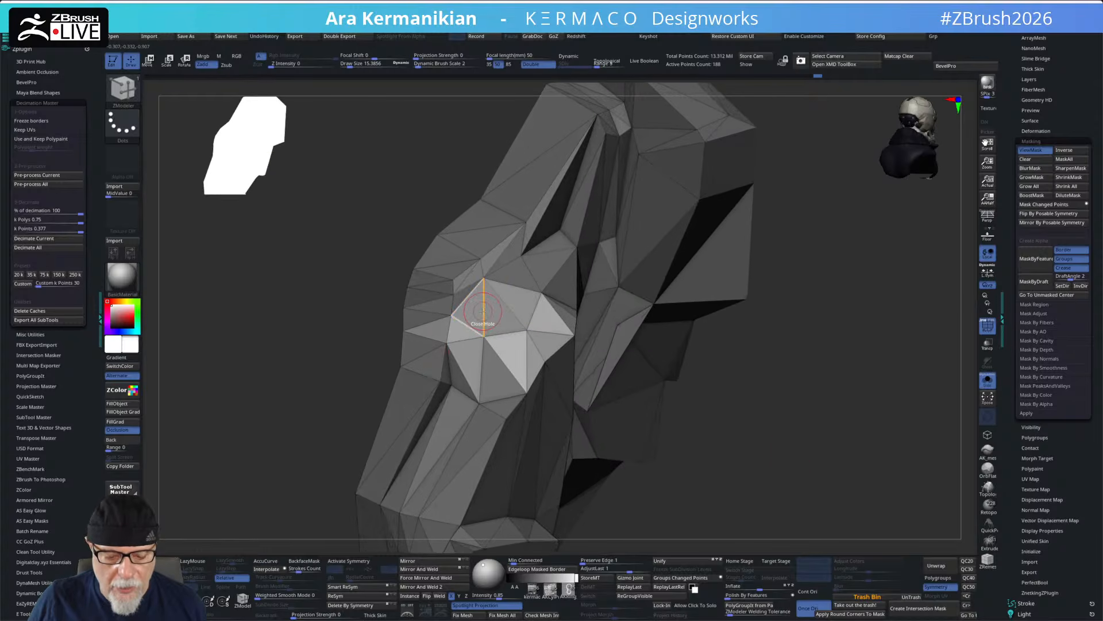
- Set the ZModeler edge action to Delete
key(space)
drag(763, 443, 902, 428)
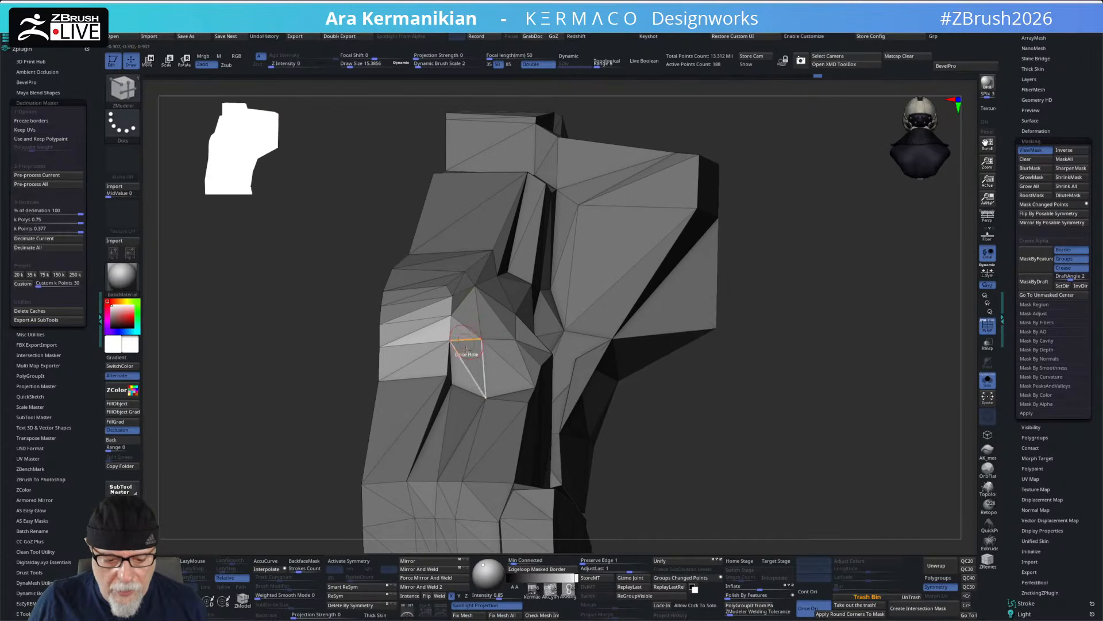
drag(829, 474, 822, 520)
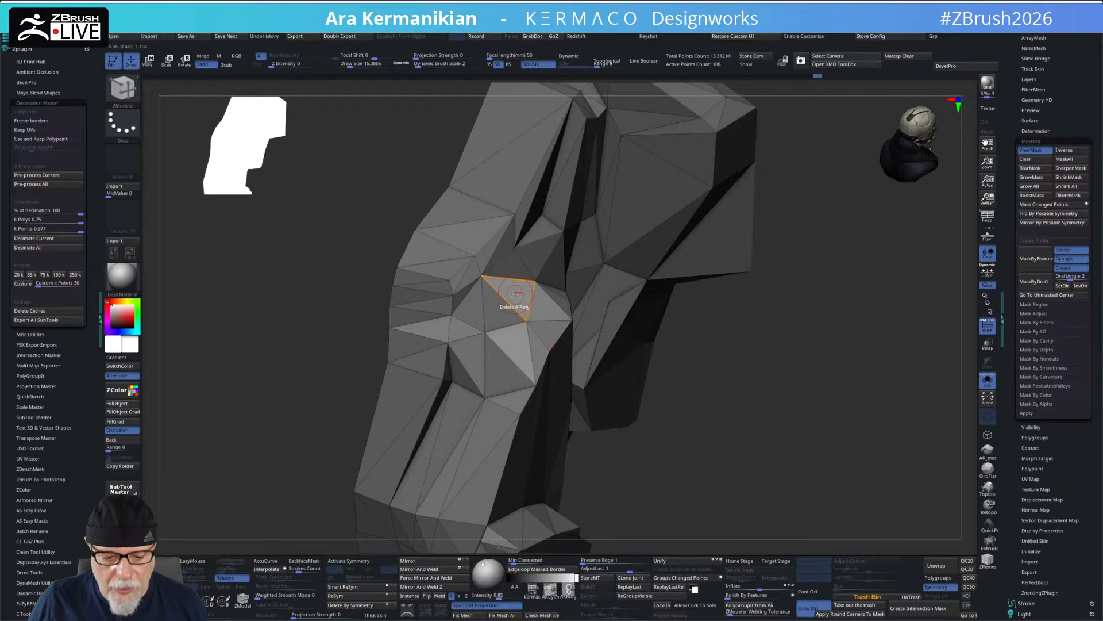
key(space)
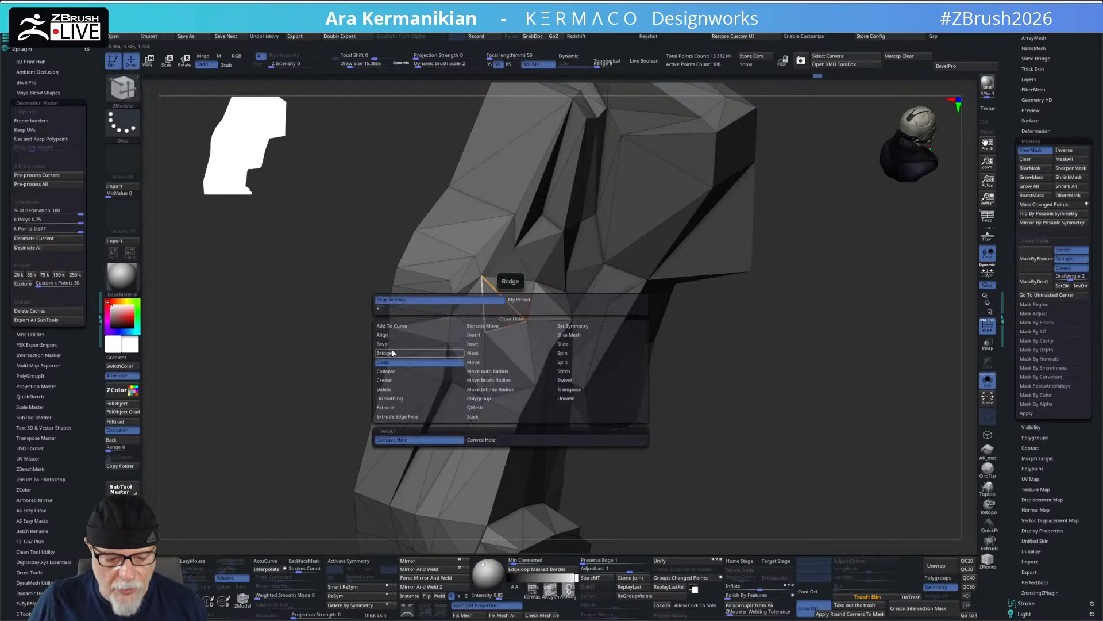
click(386, 382)
click(388, 390)
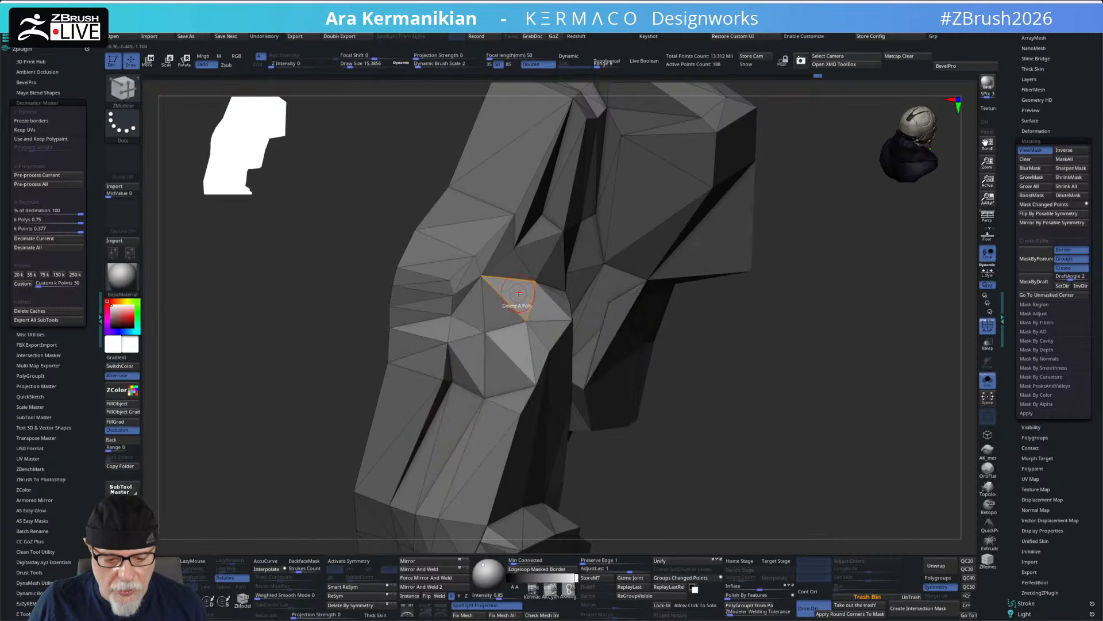
mouse_move(797, 439)
mouse_down()
mouse_move(850, 395)
mouse_move(830, 453)
mouse_move(787, 455)
mouse_up()
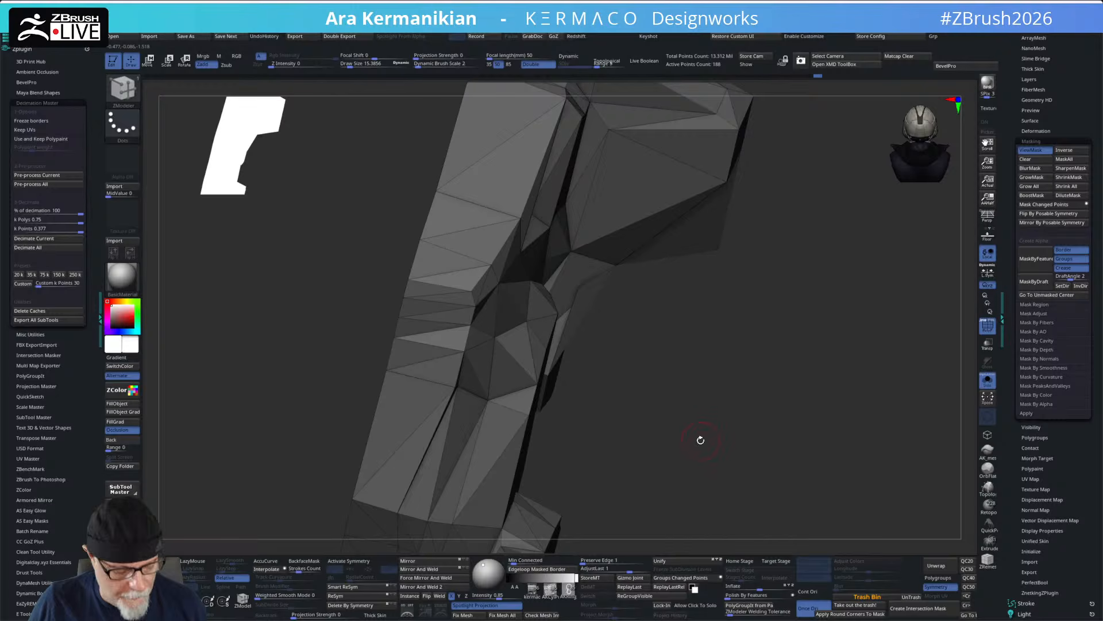
key(b)
key(m)
key(v)
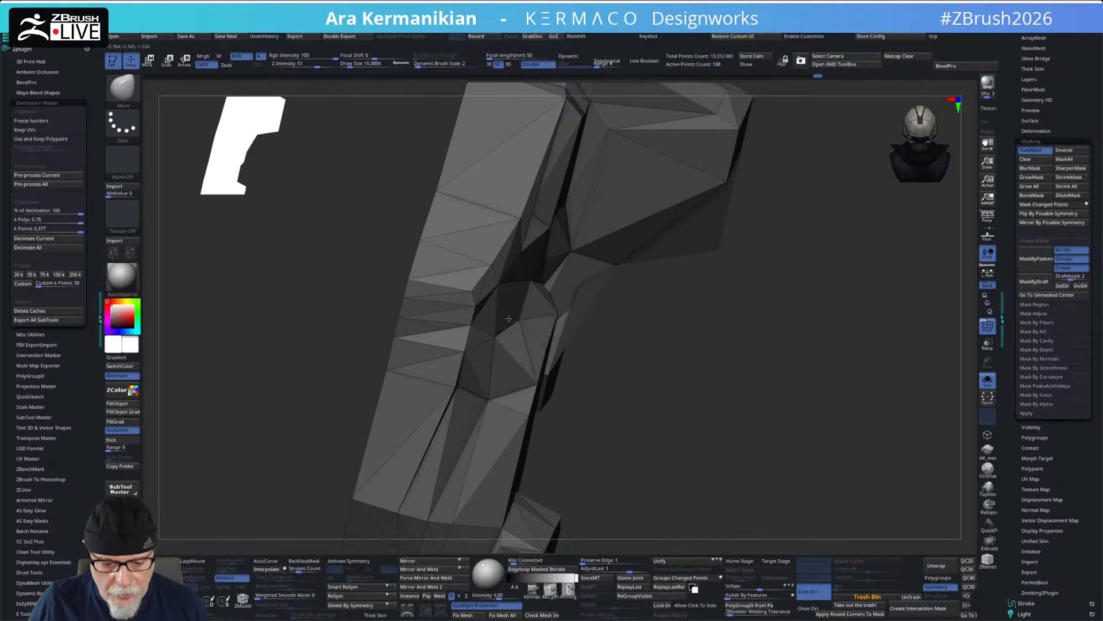
drag(739, 419, 707, 392)
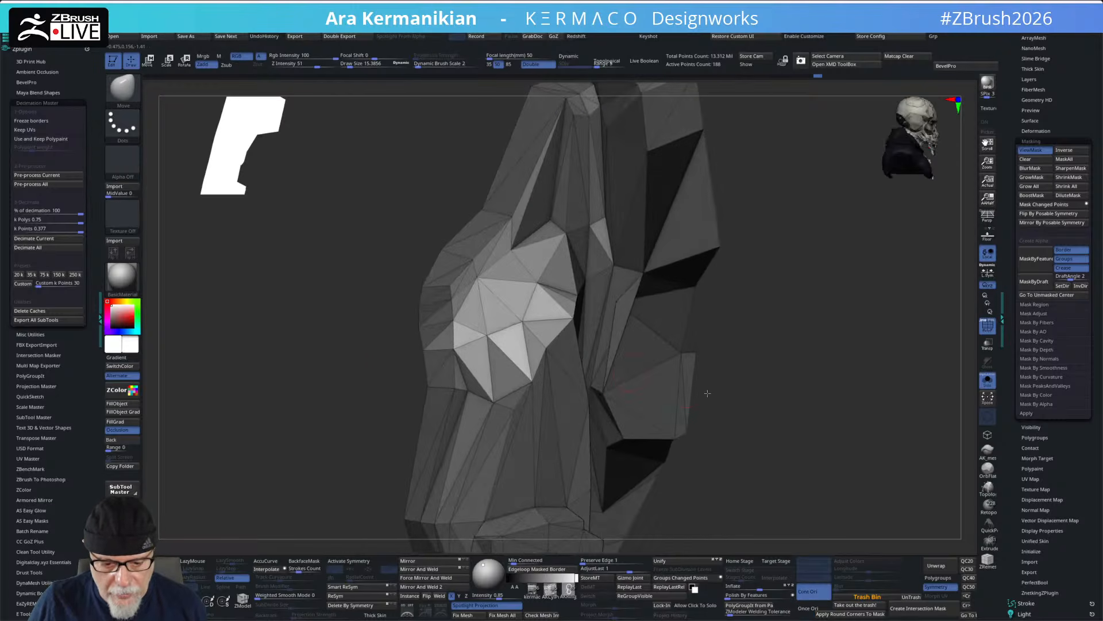
drag(672, 331, 881, 370)
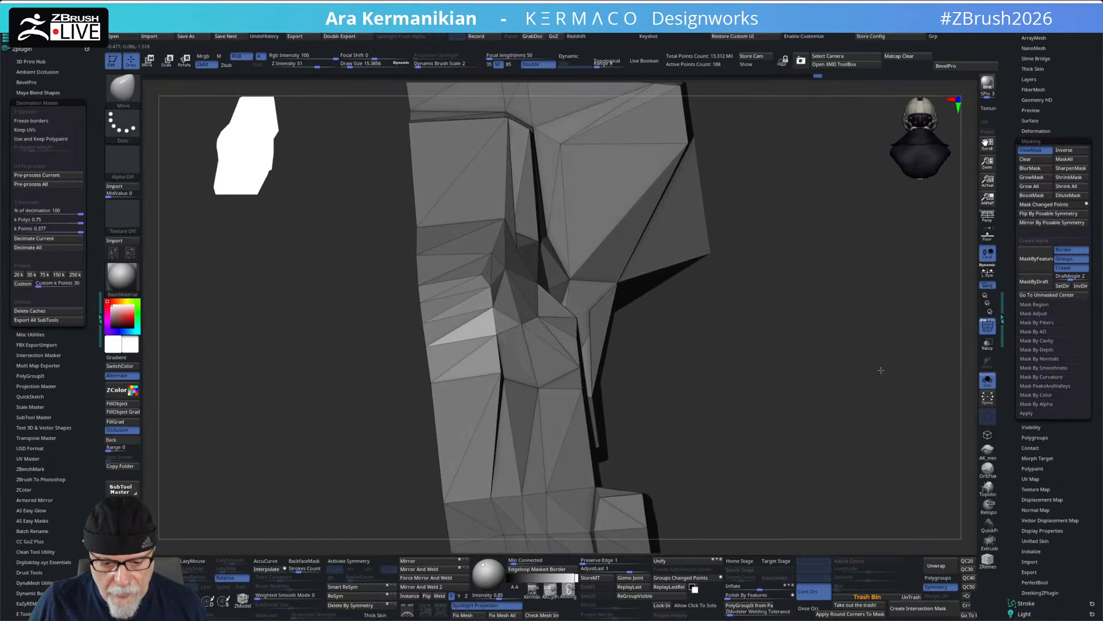
drag(740, 349, 501, 249)
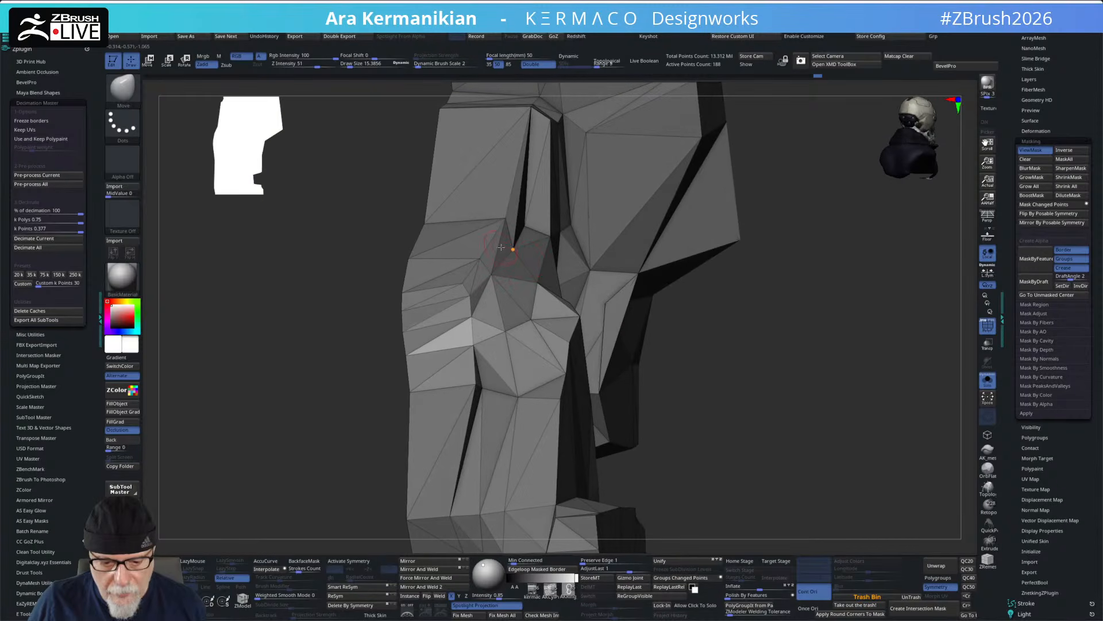
key(b)
key(z)
key(m)
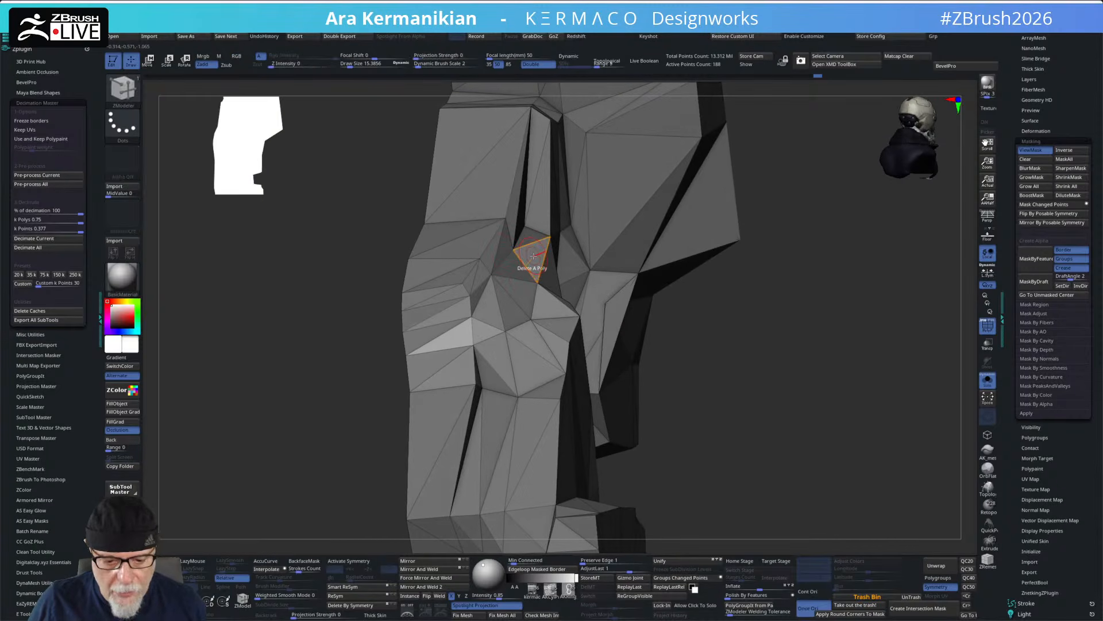
- Show the polygroup colors with the wireframe and set the ZModeler polygon action to Polygroup with the target A Single Poly
key(shift+f)
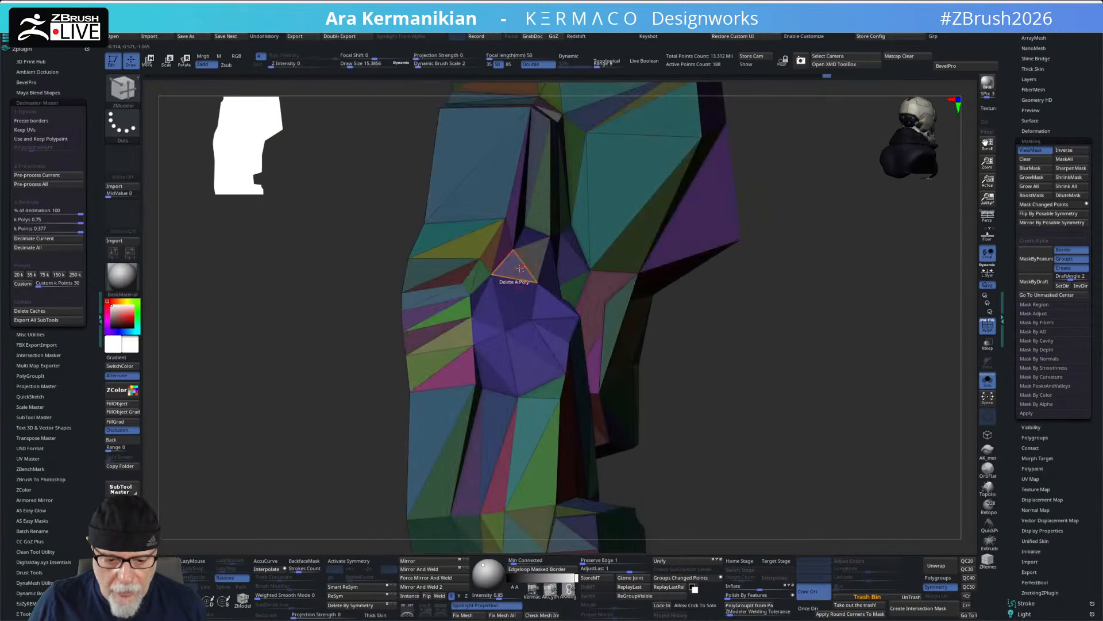
click(988, 326)
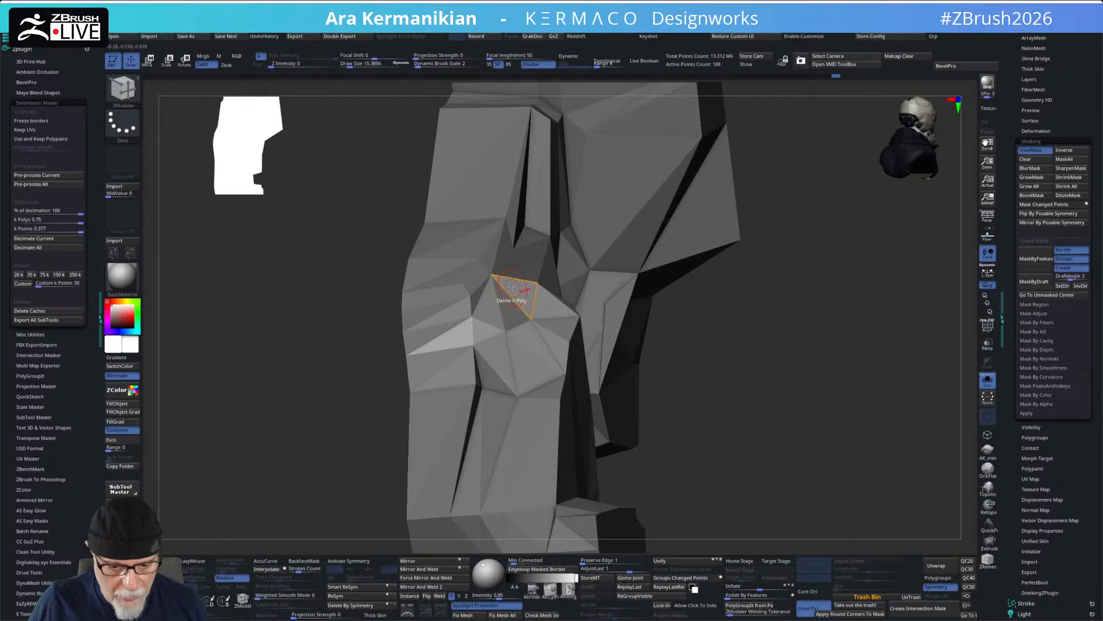
click(987, 332)
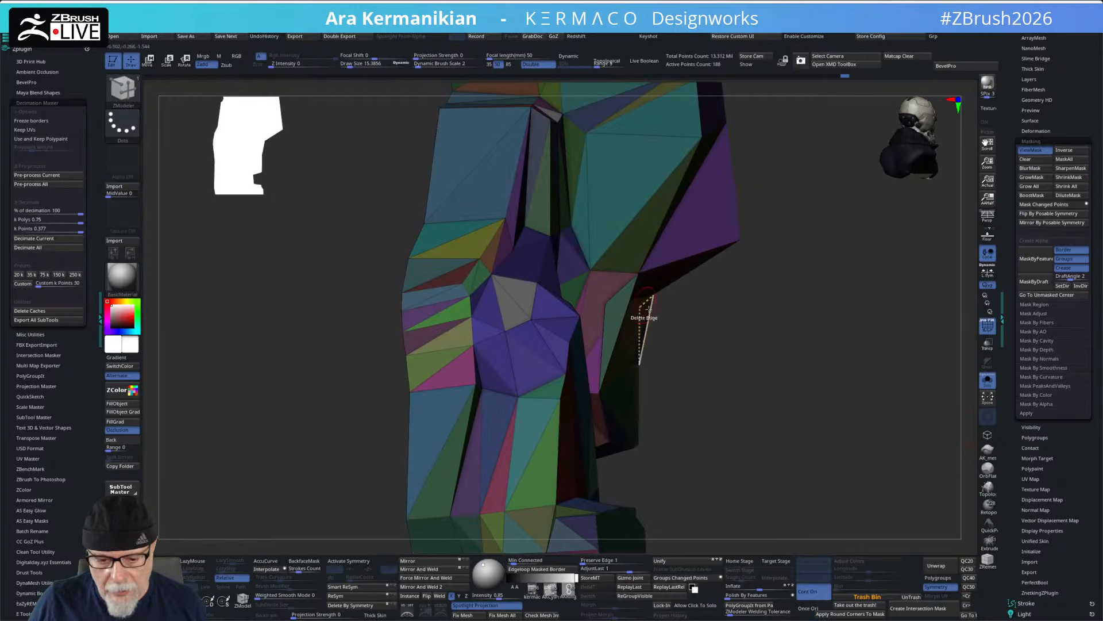
click(987, 325)
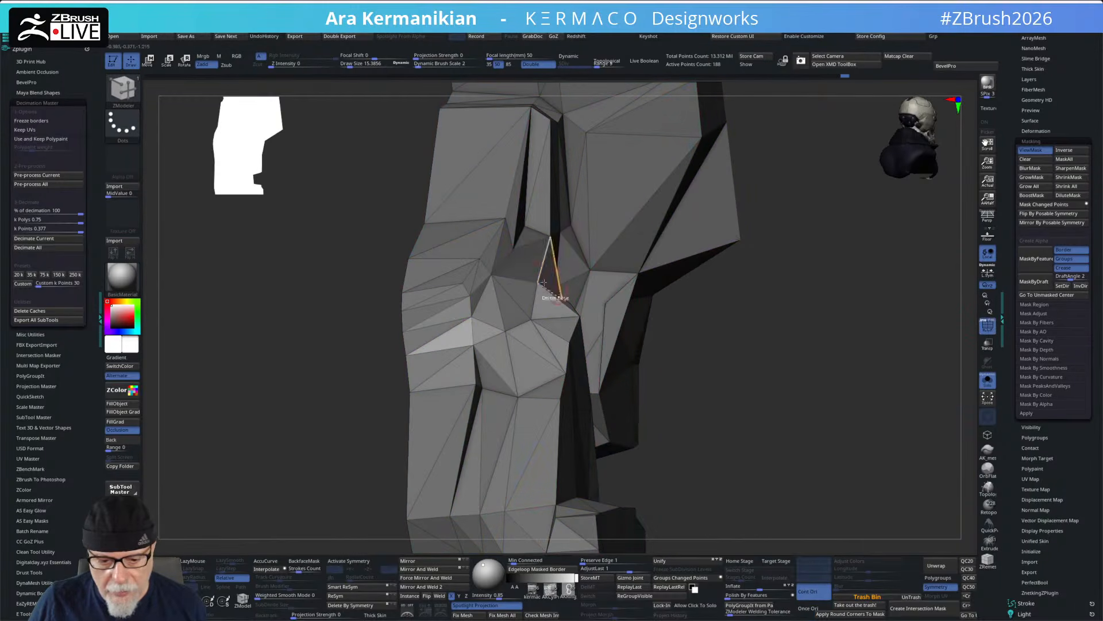
key(shift+f)
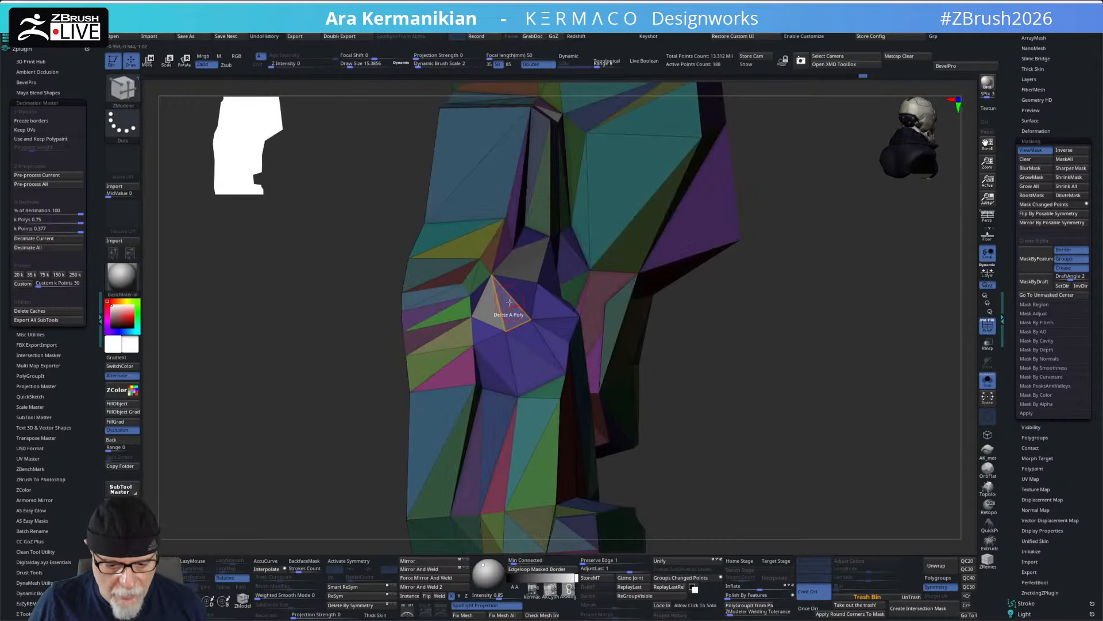
key(space)
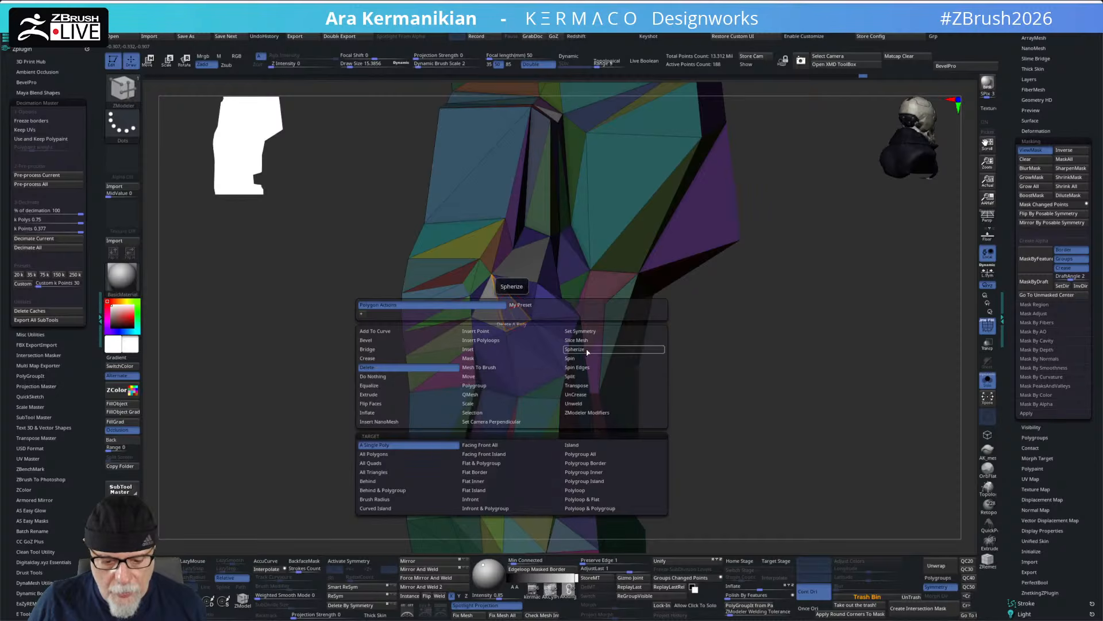
click(475, 385)
click(415, 447)
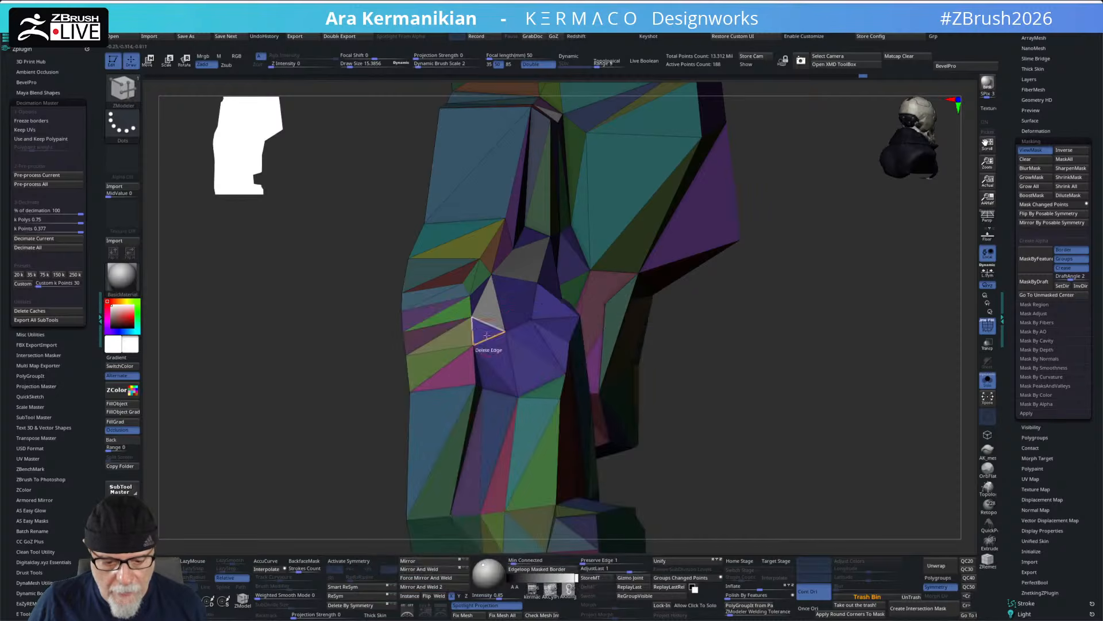
- Set the ZModeler edge action to Do Nothing and assign the upper faces of the filled inner area to a new polygroup
drag(826, 388, 792, 370)
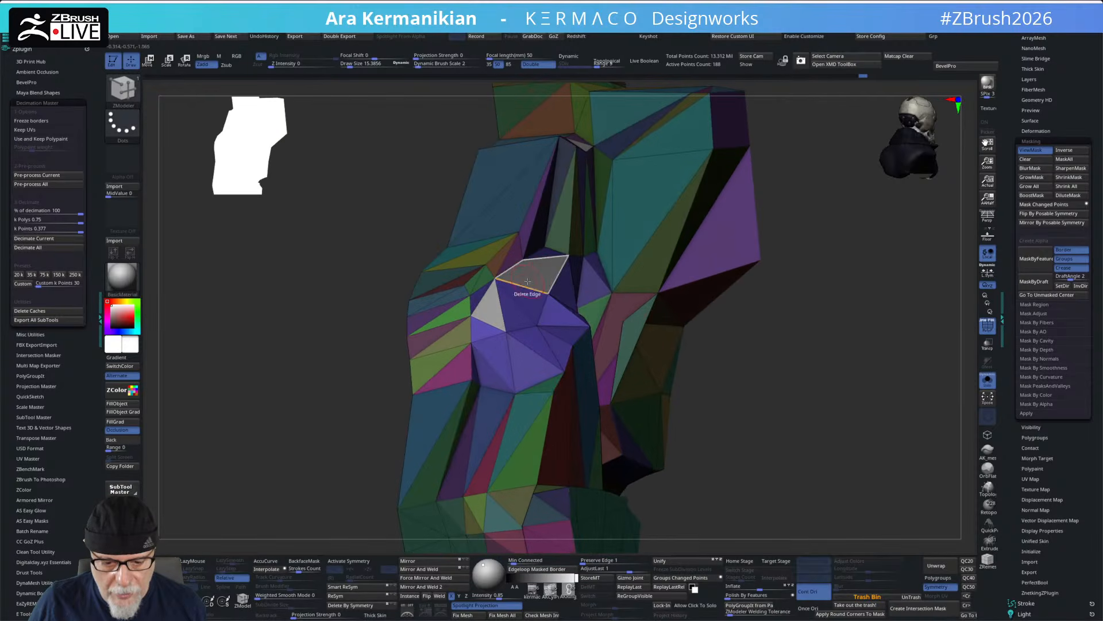
ctrl+shift+click(543, 285)
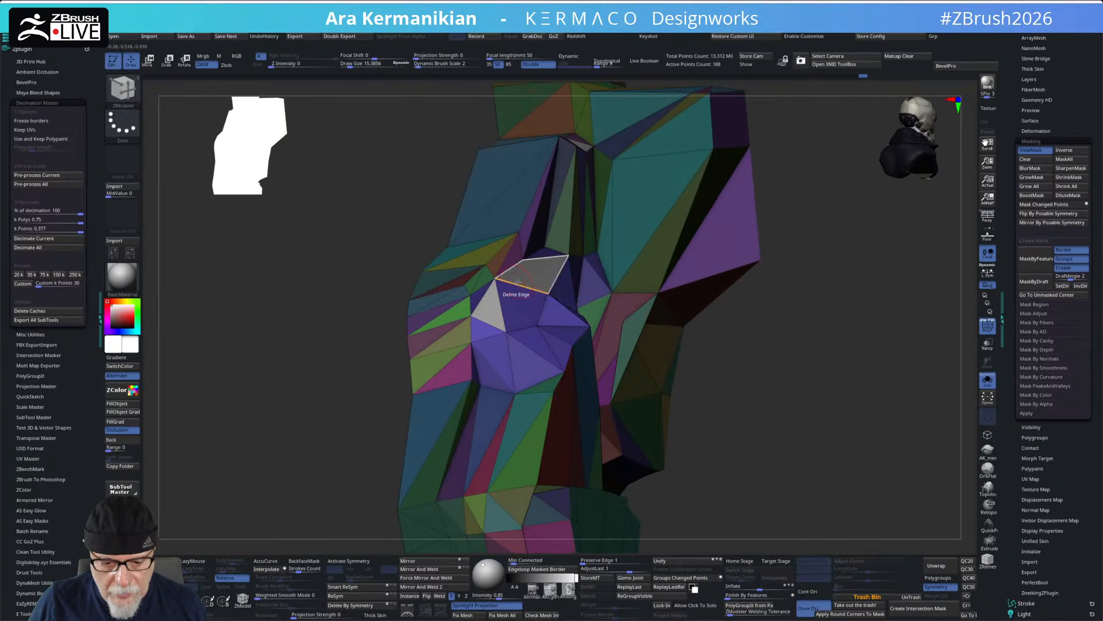
key(space)
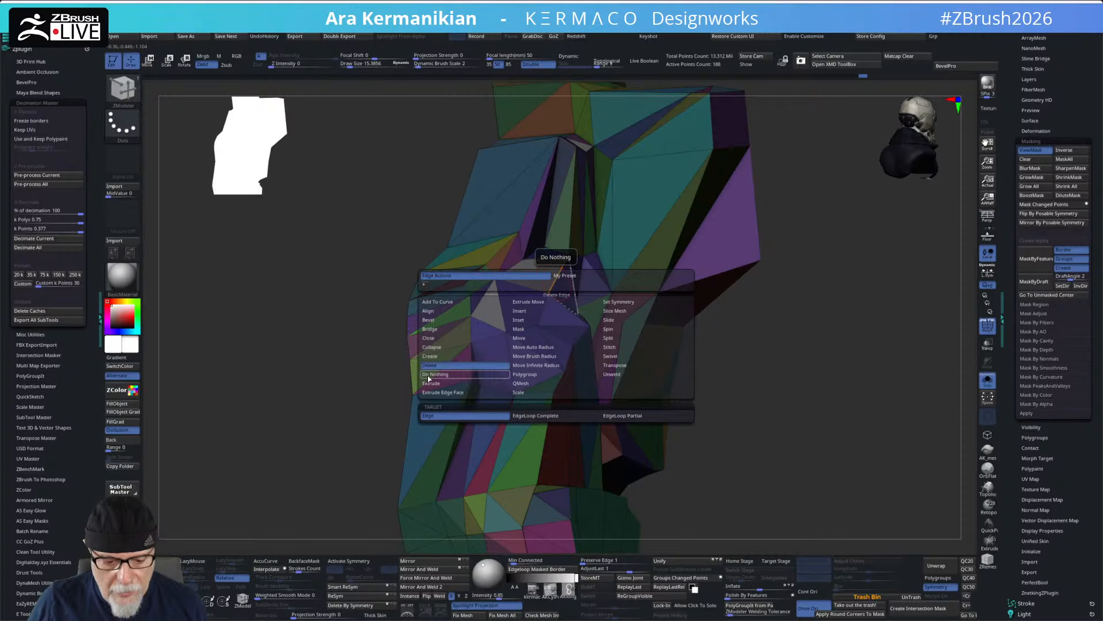
click(428, 376)
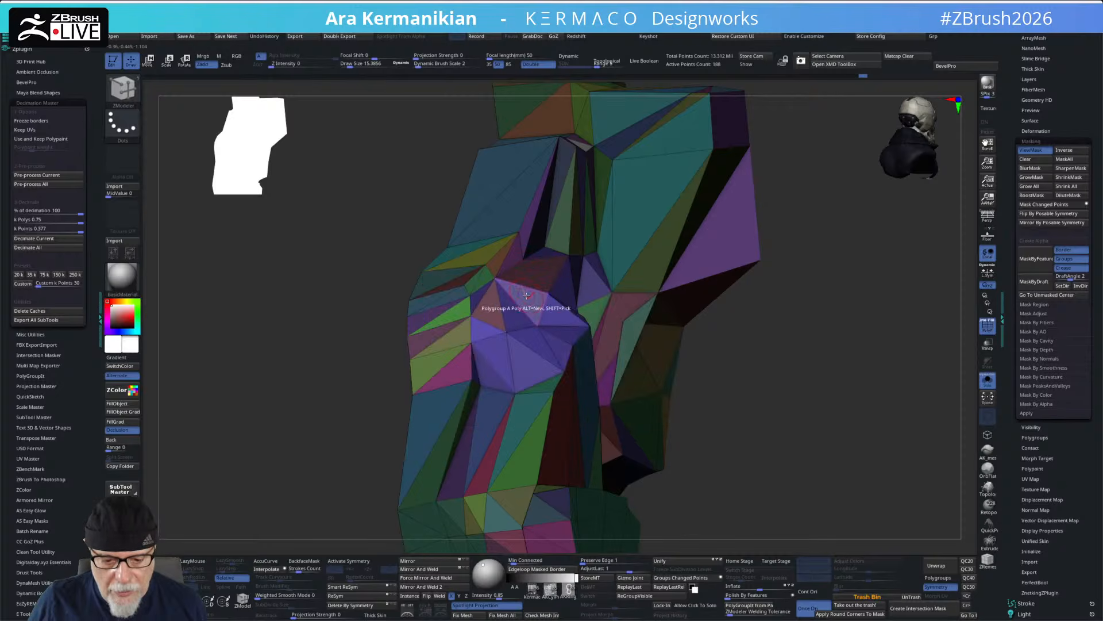
drag(896, 411, 894, 443)
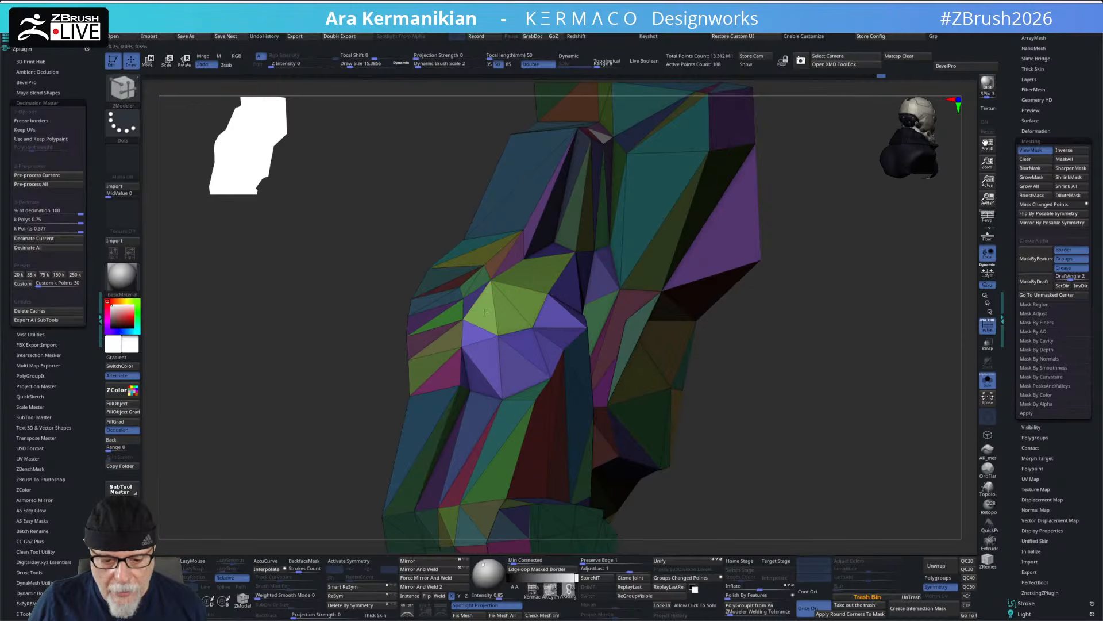
drag(801, 413, 703, 405)
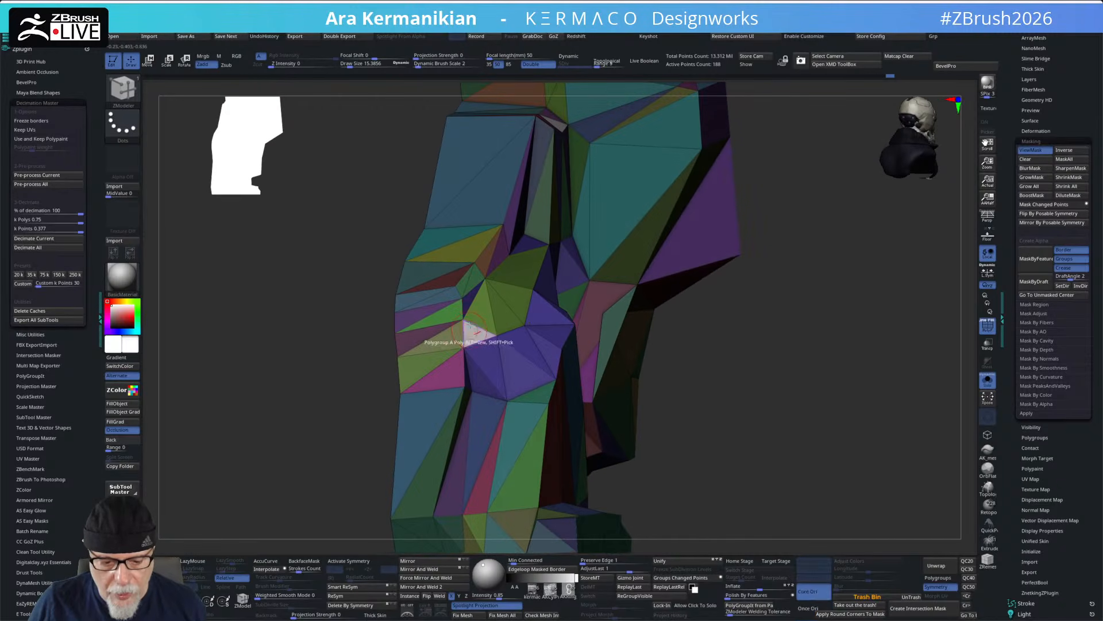
drag(859, 405, 824, 403)
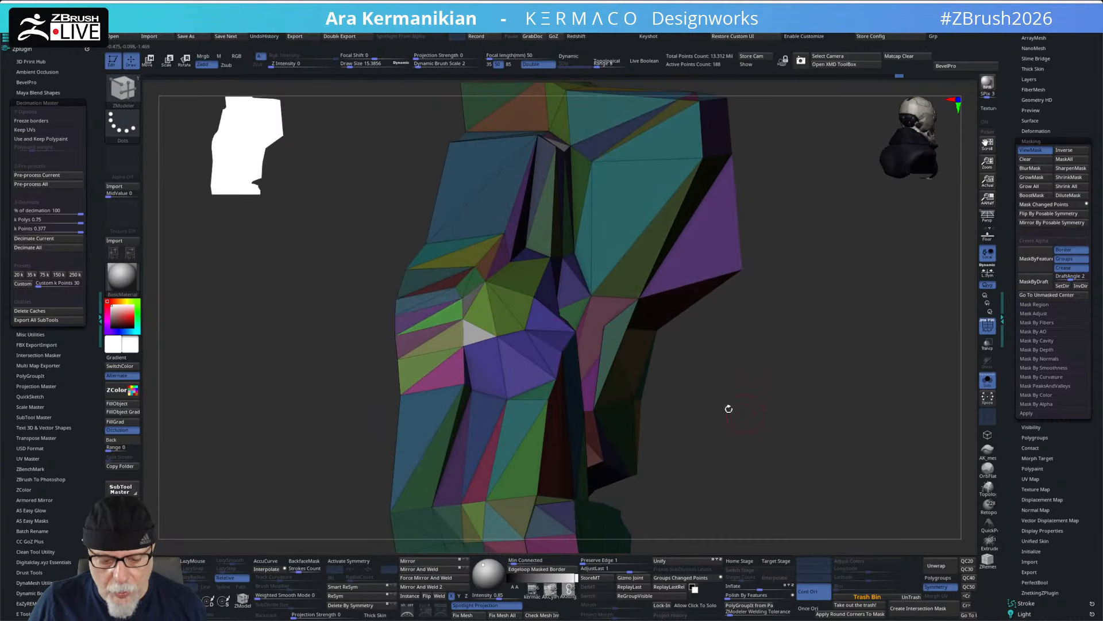
- Set the ZModeler polygon action to Mask, try it on the faces of the green polygroup and undo that masking
key(space)
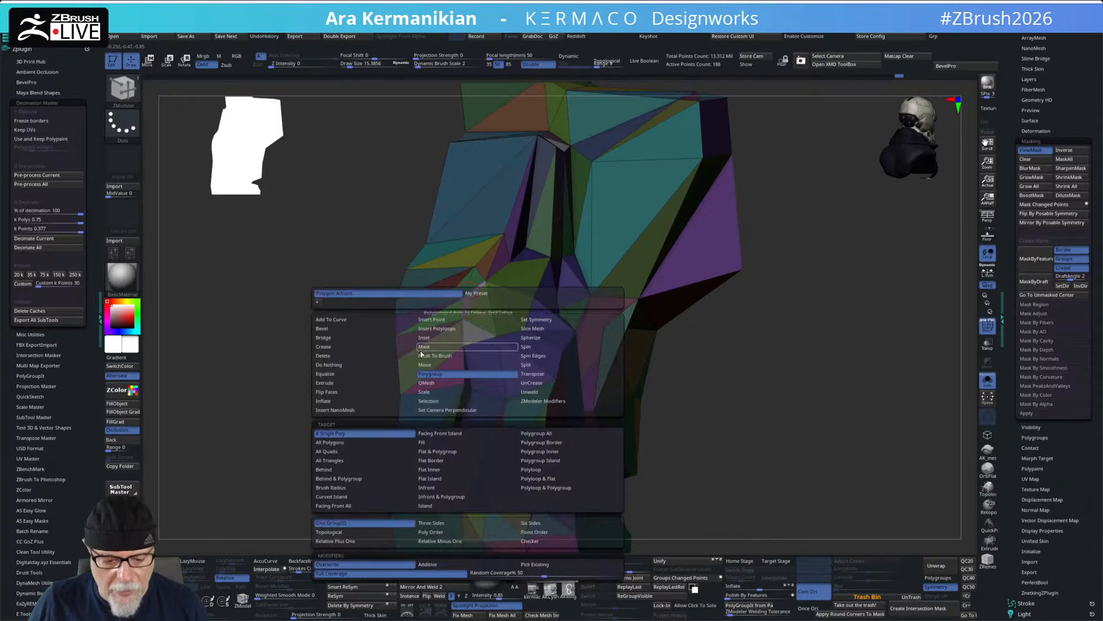
click(429, 347)
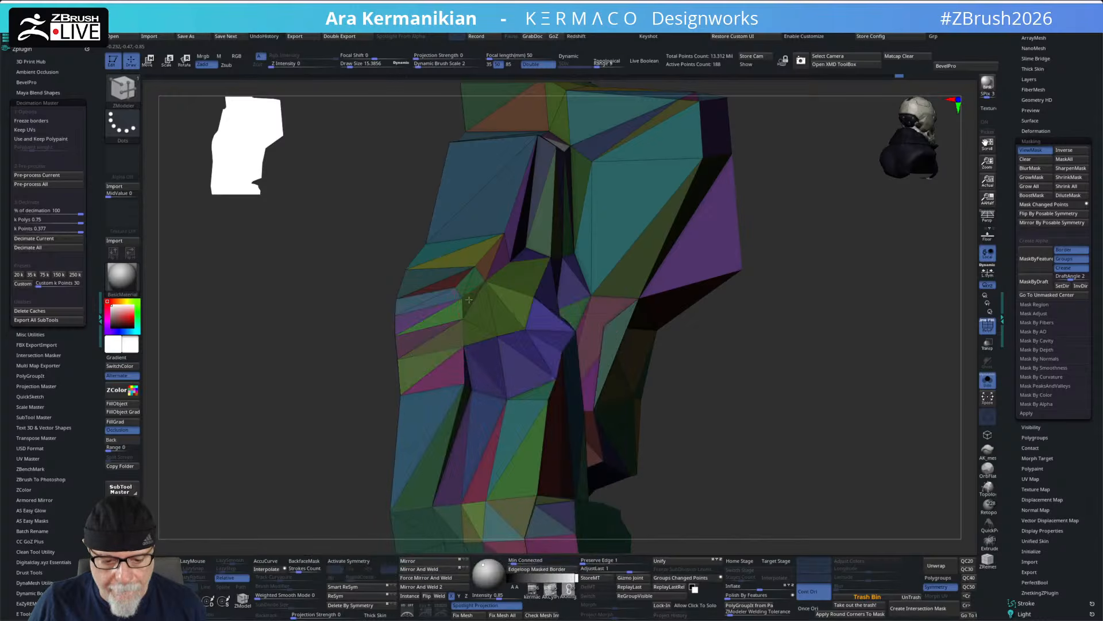
click(510, 316)
click(518, 309)
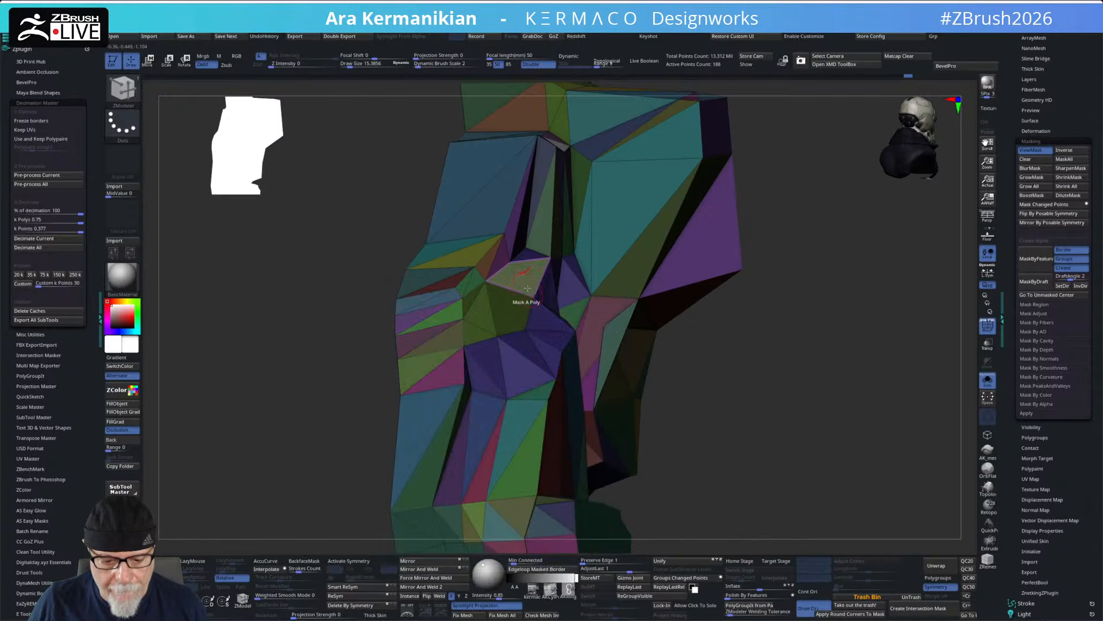
click(529, 268)
mouse_move(910, 455)
mouse_down()
mouse_move(850, 439)
mouse_move(847, 414)
mouse_move(867, 432)
mouse_move(763, 413)
mouse_move(804, 423)
mouse_move(805, 413)
mouse_up()
key(ctrl+z)
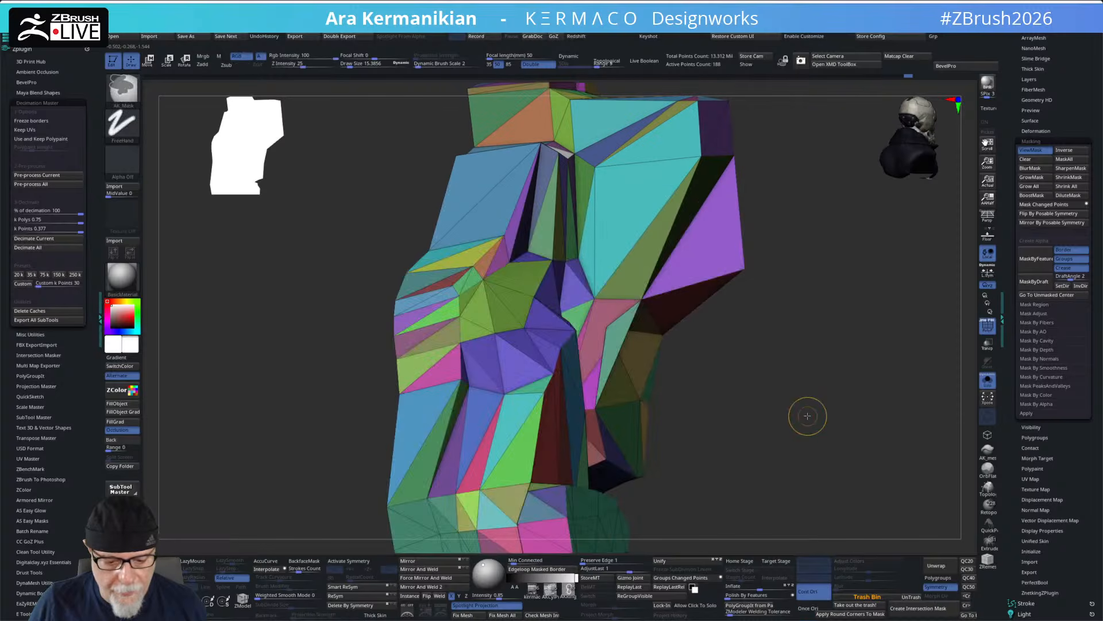
- Mask the faces of the green polygroup in the upper inner area one by one
ctrl+click(516, 277)
ctrl+click(506, 299)
ctrl+click(498, 312)
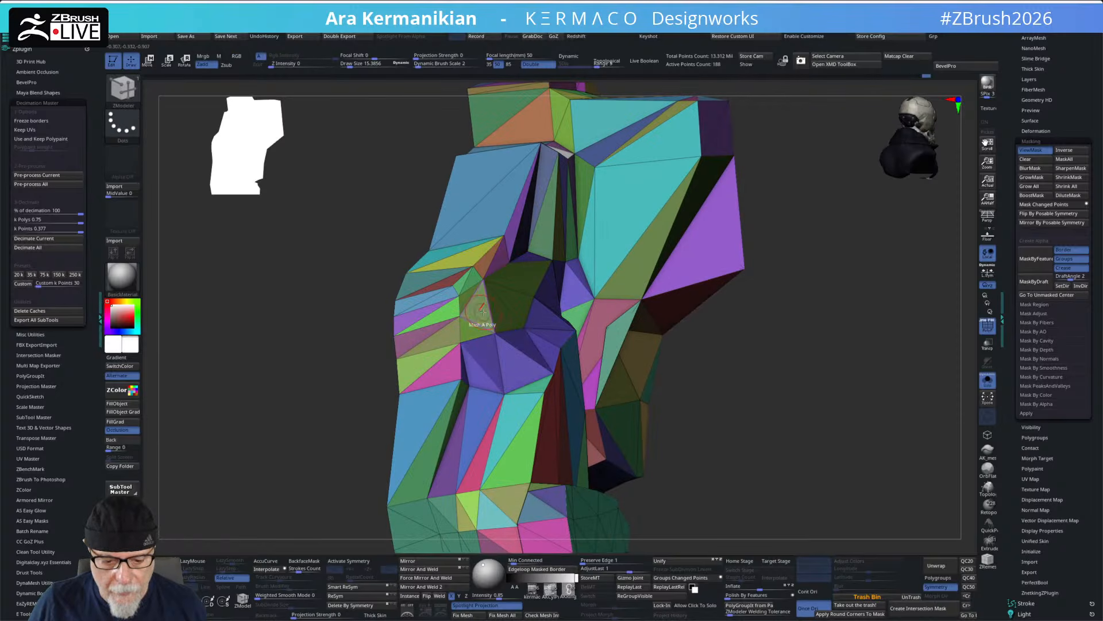
ctrl+click(482, 312)
ctrl+click(466, 329)
ctrl+click(466, 300)
mouse_move(873, 406)
mouse_down()
mouse_move(779, 394)
mouse_move(866, 414)
mouse_up()
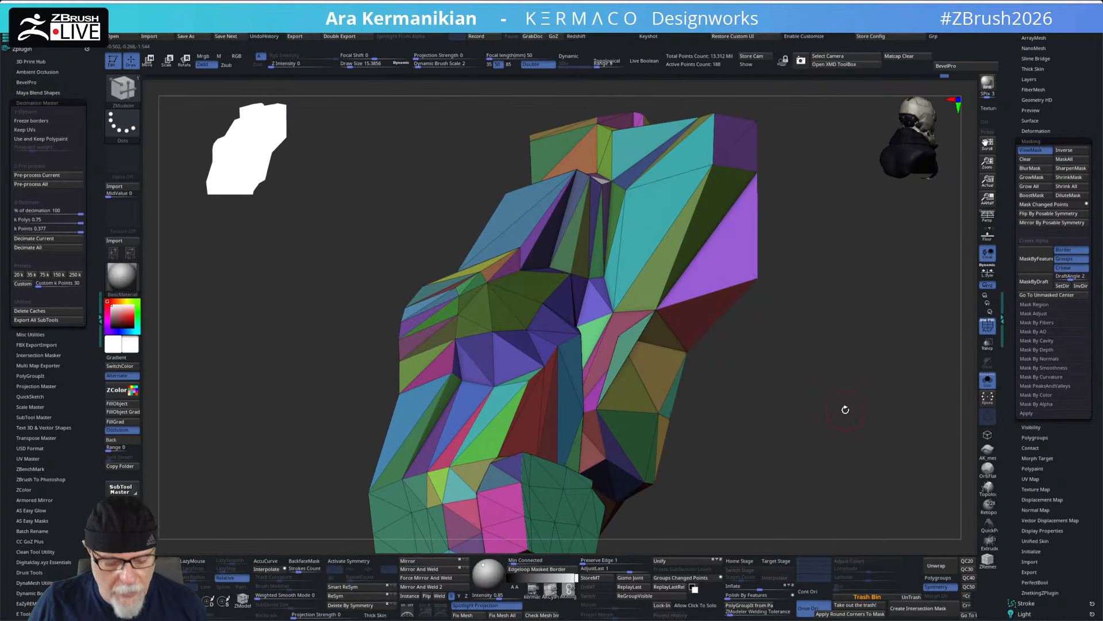
- Invert the mask and place the move gizmo on the upper corner point of the green faces
key(w)
drag(761, 373, 489, 307)
alt+drag(465, 259, 327, 455)
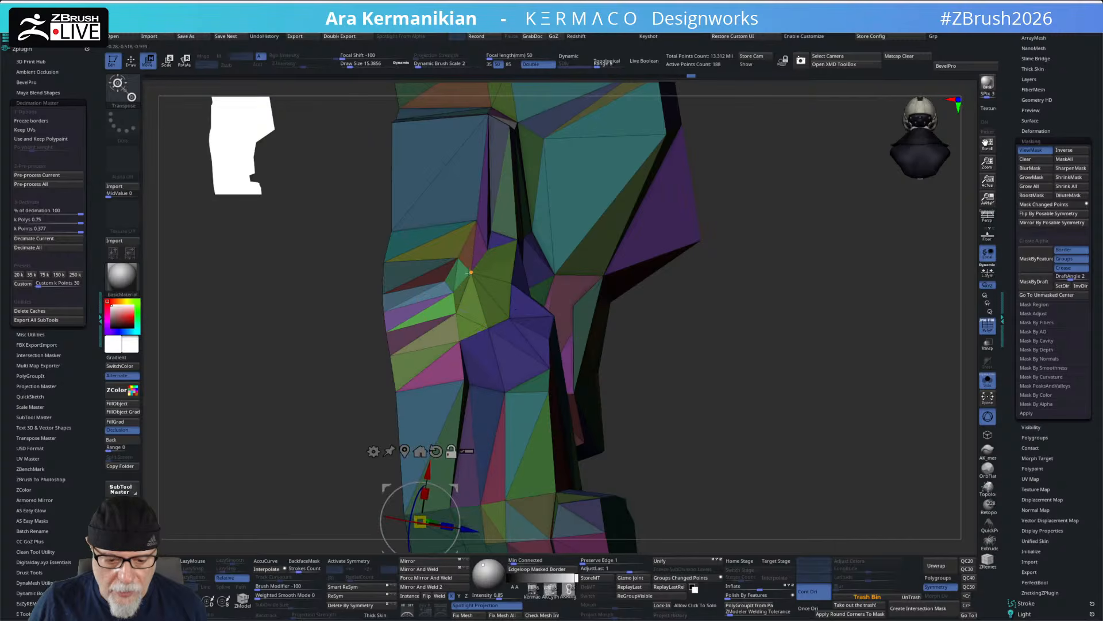
alt+click(470, 272)
- Reshape the unmasked green faces with the gizmo to line up their outer edge with the side strip
drag(686, 390, 638, 267)
drag(476, 260, 457, 367)
drag(900, 441, 915, 487)
key(q)
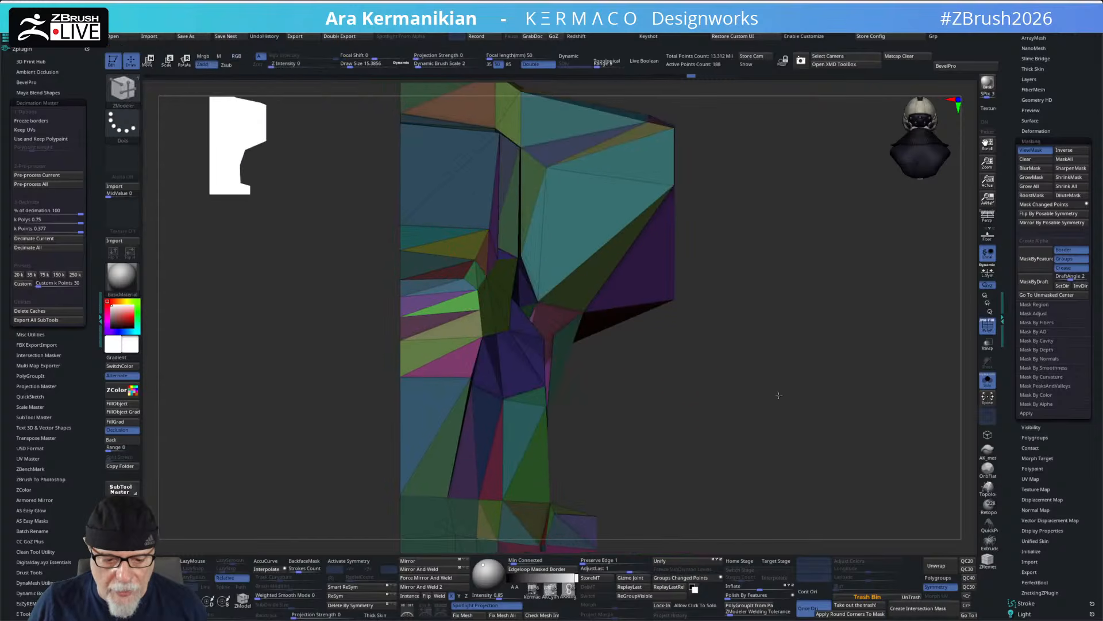
- Switch to the Move brush with a draw size of about 49 and turn off the mask display
key(b)
key(m)
key(v)
key(s)
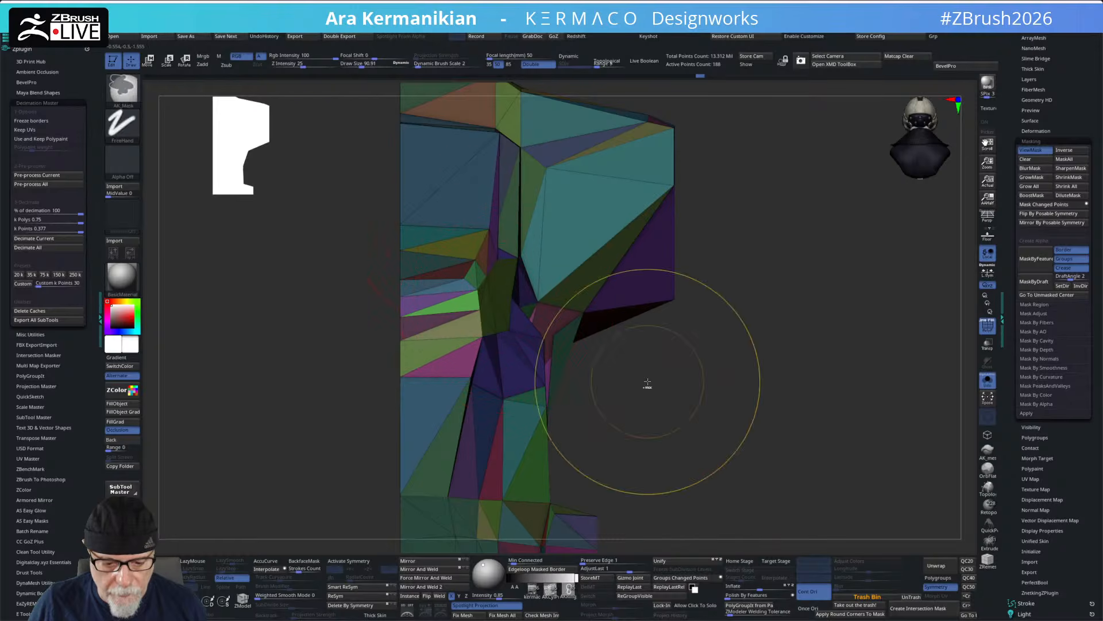
key(ctrl+h)
key(s)
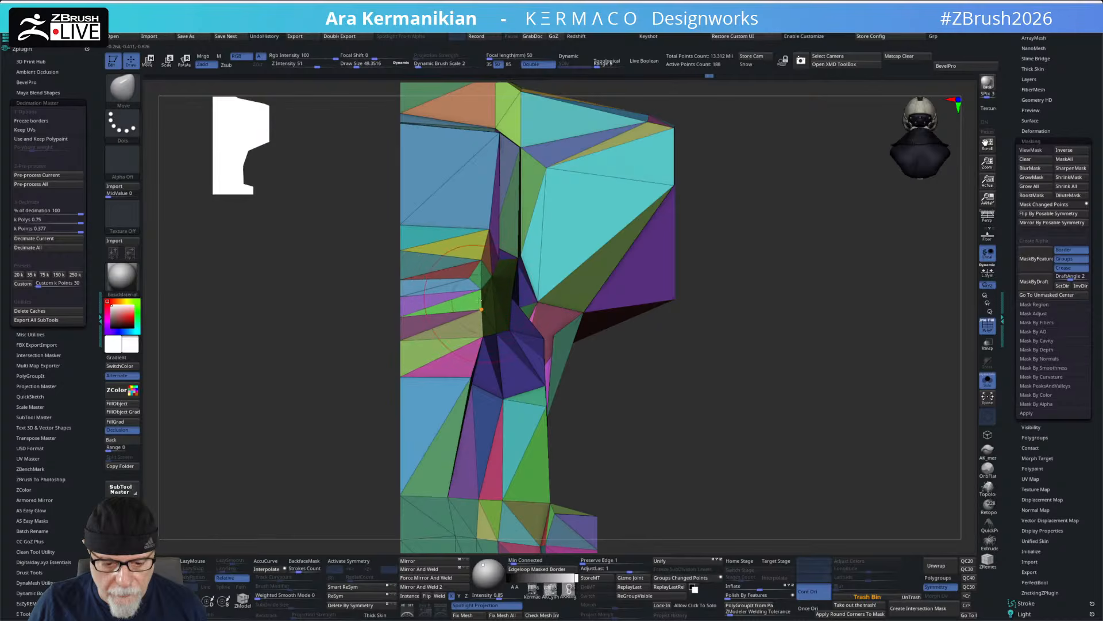
- Mirror and weld the cleaned half of the armor mesh across its center
drag(703, 393, 687, 454)
drag(723, 316, 712, 355)
click(433, 562)
mouse_move(721, 406)
mouse_down()
mouse_move(722, 419)
mouse_move(699, 385)
mouse_move(723, 425)
mouse_up()
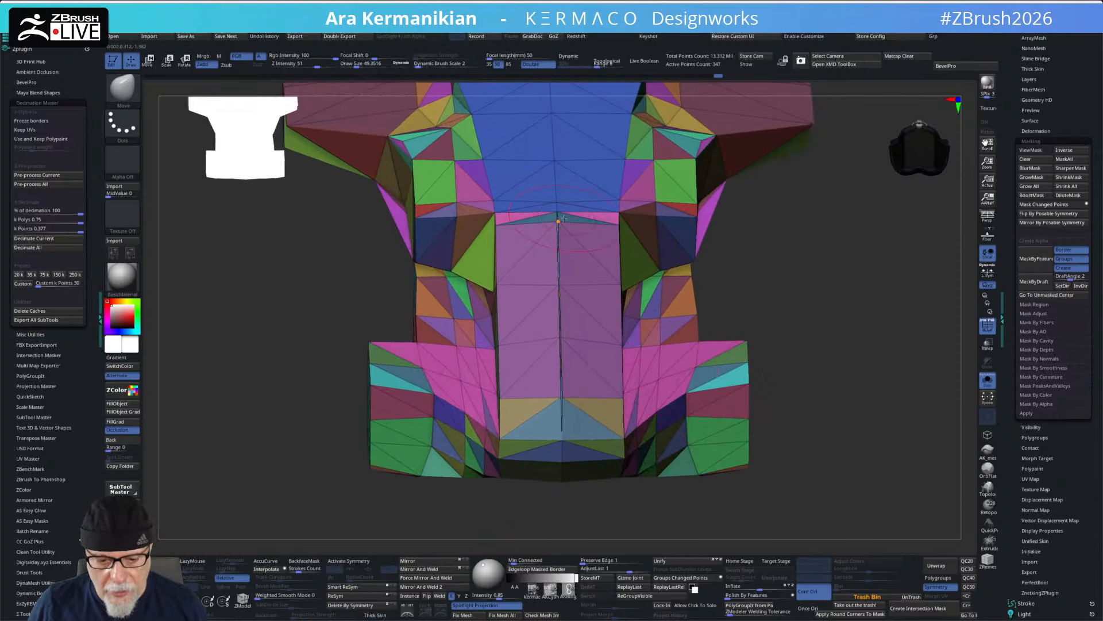
- Raise the weld distance and weld the identical points of the armor mesh
alt+drag(906, 414, 788, 384)
key(ctrl+1)
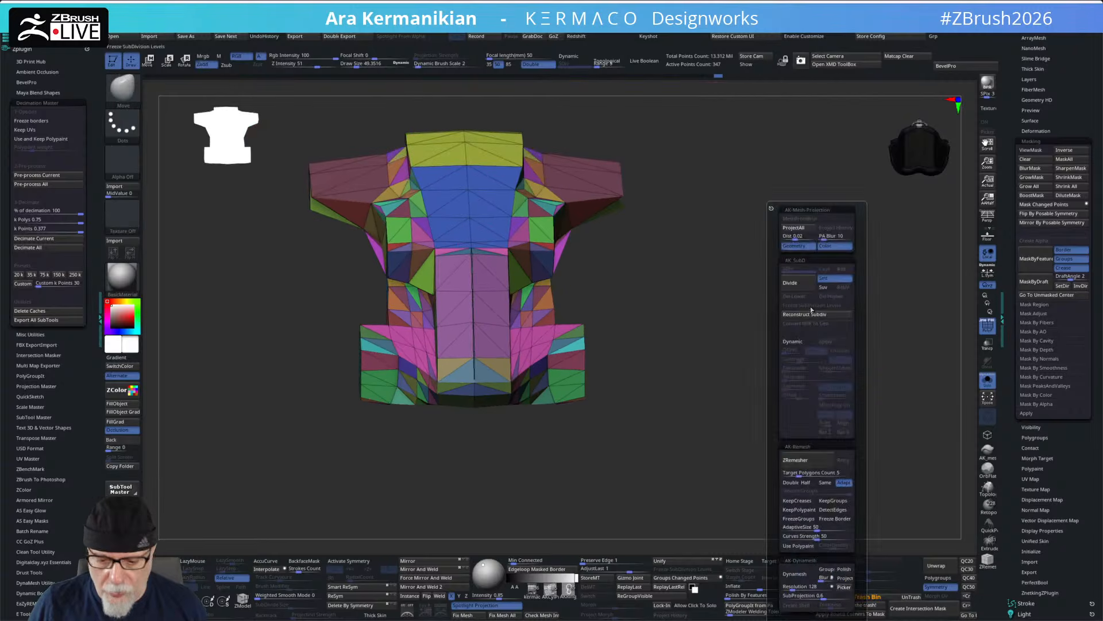
key(ctrl+2)
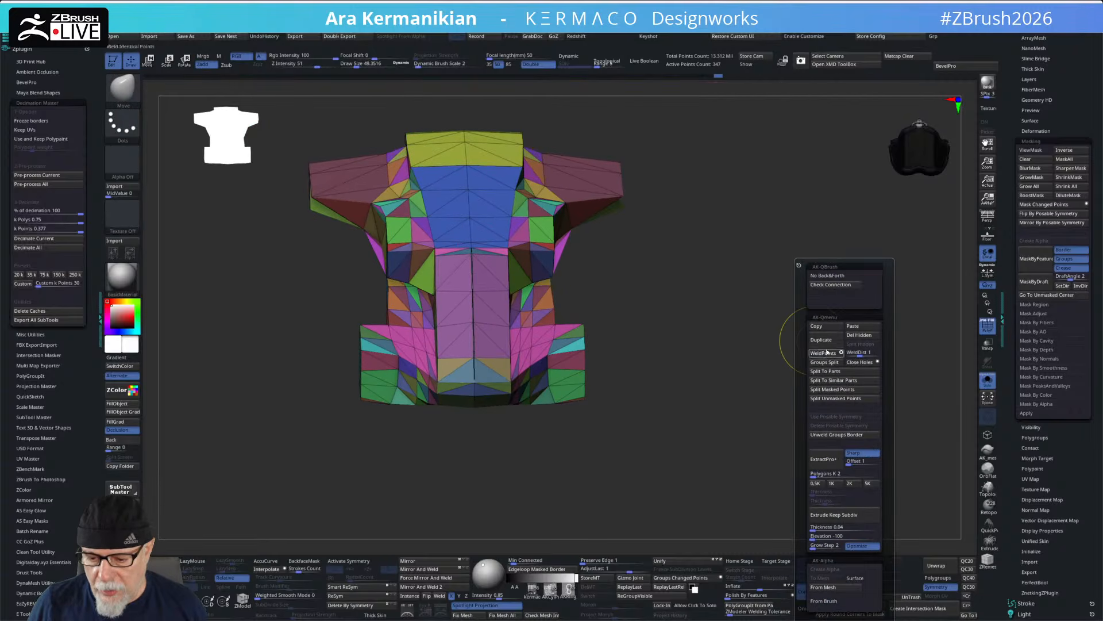
drag(851, 353, 864, 354)
click(823, 353)
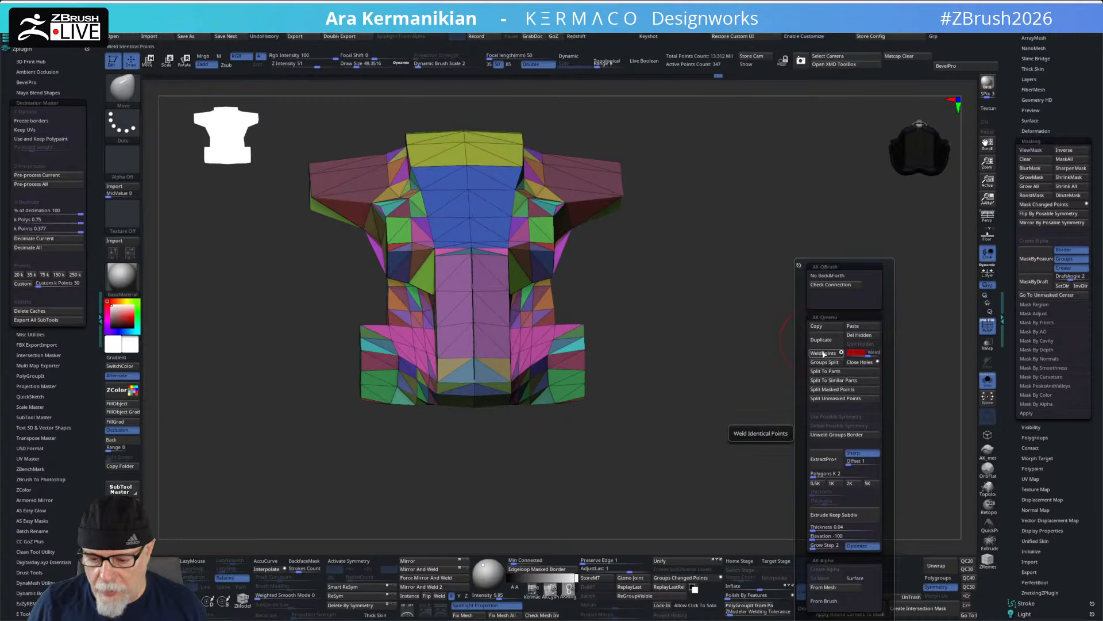
- Preview the armor with Dynamic Subdiv, allowing its auto-activation until the next restart, and switch the smoothing off again
drag(756, 381, 762, 297)
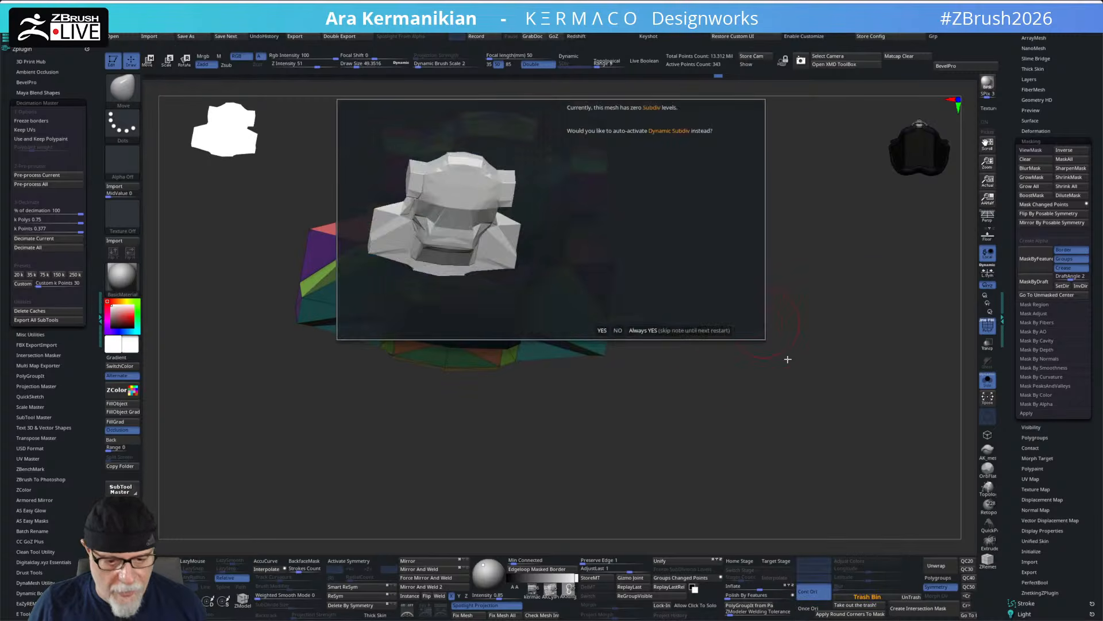
click(661, 330)
drag(777, 323, 825, 250)
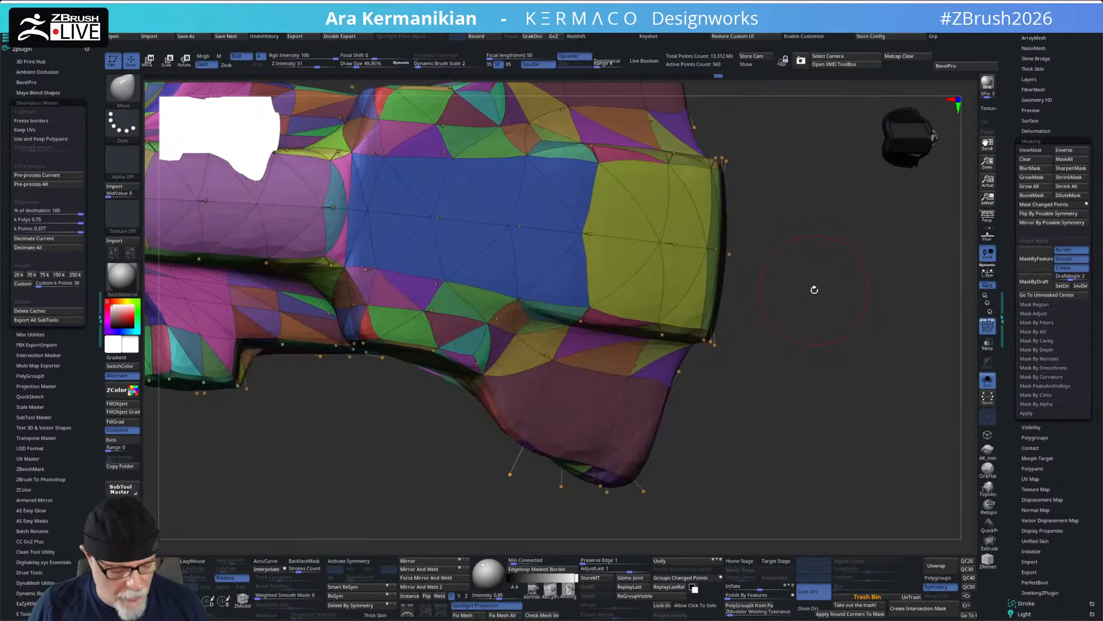
key(shift+d)
- Leave Solo mode to show the whole mech, hide the polyframe, and inspect the armor among the other parts
alt+drag(864, 500, 769, 440)
click(987, 380)
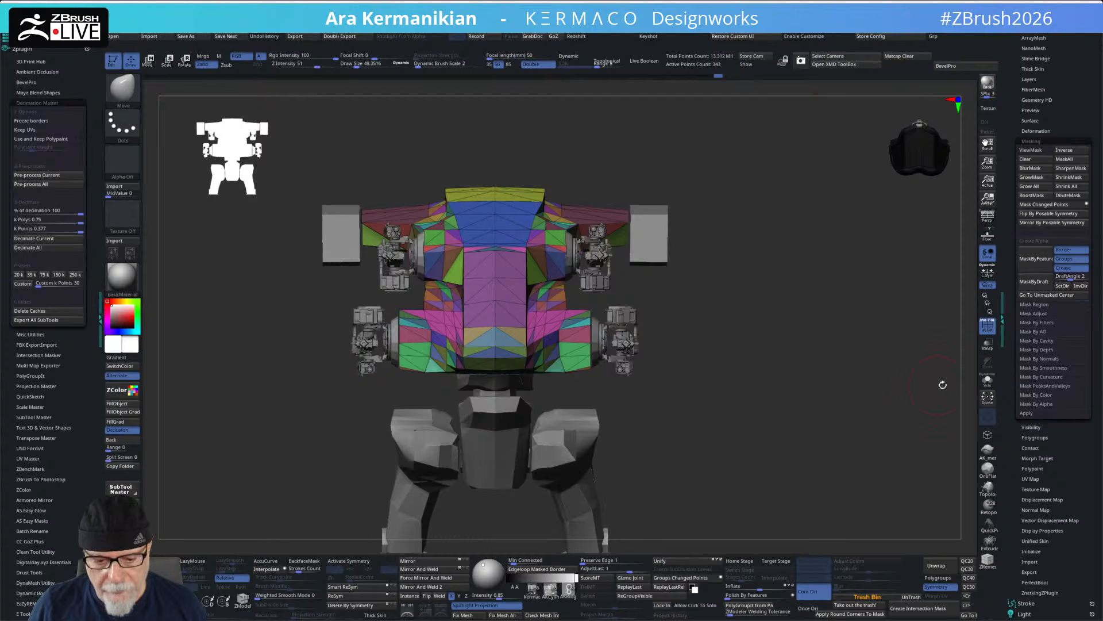
click(986, 327)
drag(864, 343, 812, 401)
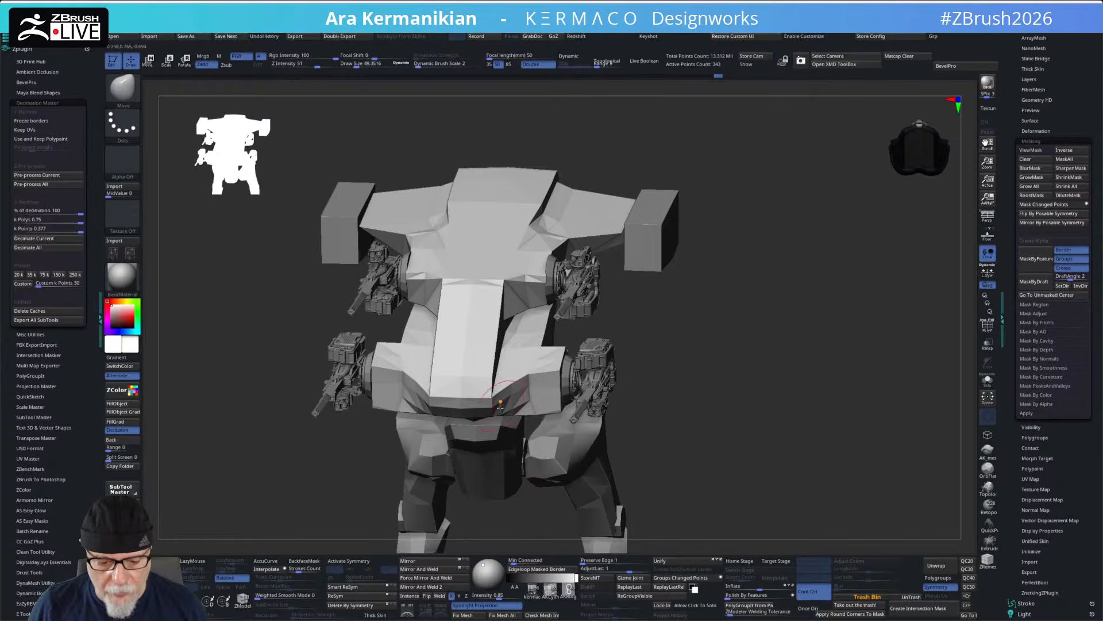
drag(804, 468, 836, 446)
drag(824, 401, 810, 313)
mouse_move(718, 416)
mouse_down()
mouse_move(722, 345)
mouse_move(711, 396)
mouse_up()
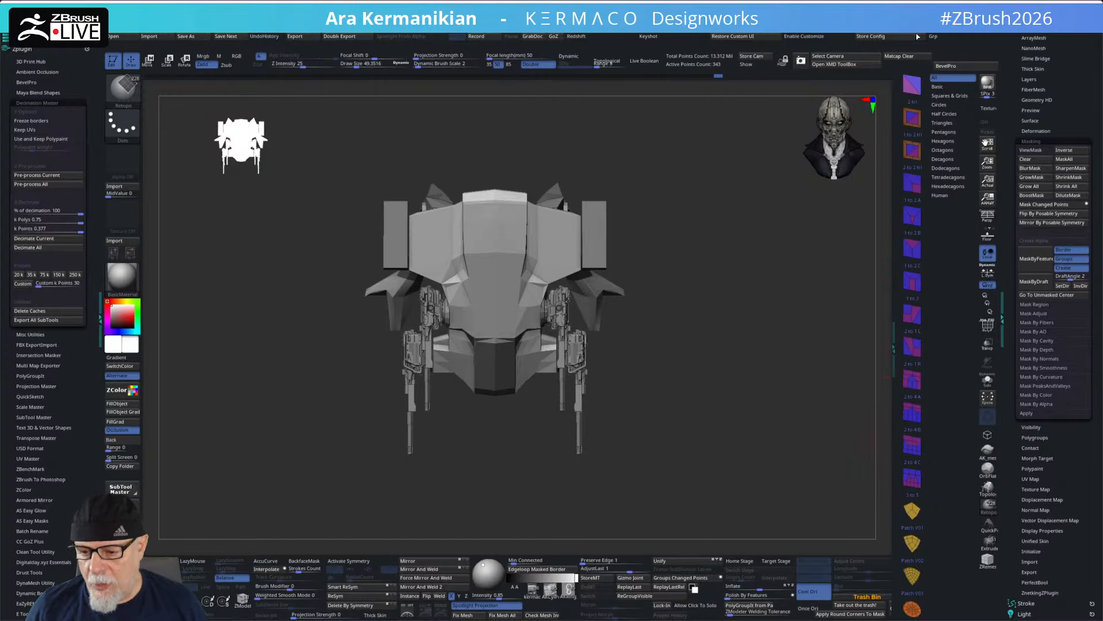
- Activate symmetry and create a new Retopo mesh over the armor with the Retopo brush
mouse_move(916, 439)
mouse_down()
mouse_move(892, 43)
mouse_move(879, 589)
mouse_move(850, 517)
mouse_move(802, 459)
mouse_up()
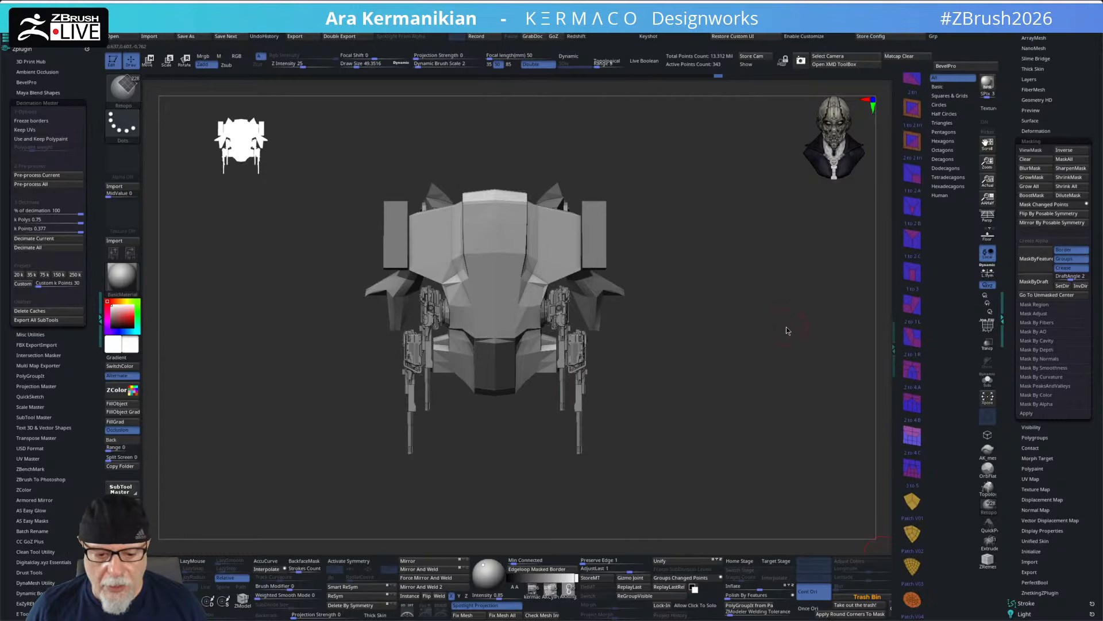
alt+drag(751, 317, 691, 269)
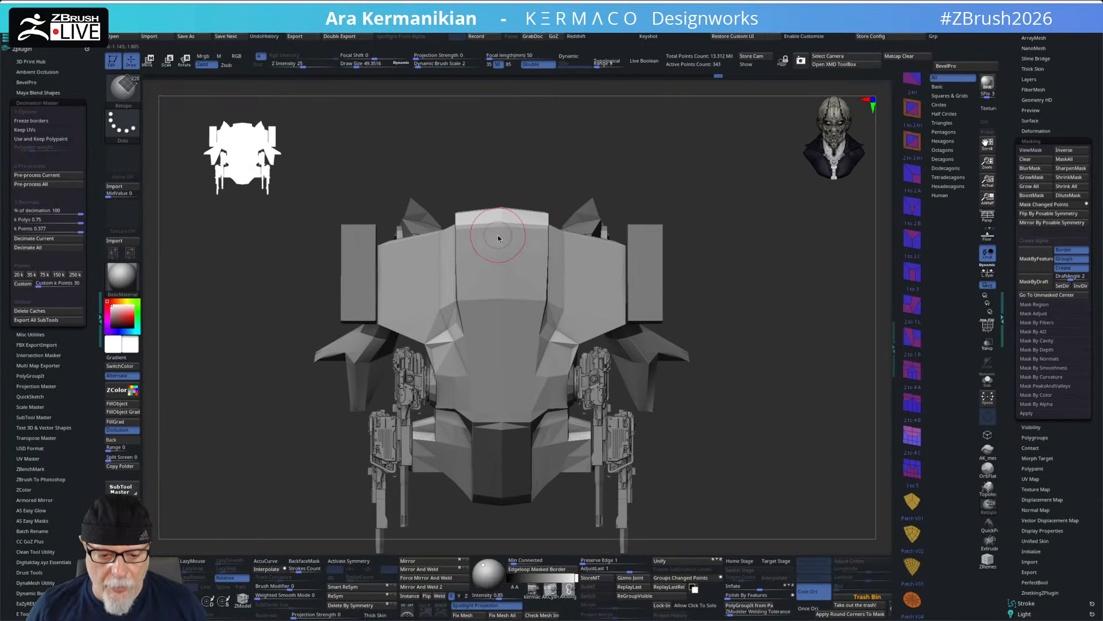
alt+drag(775, 317, 761, 314)
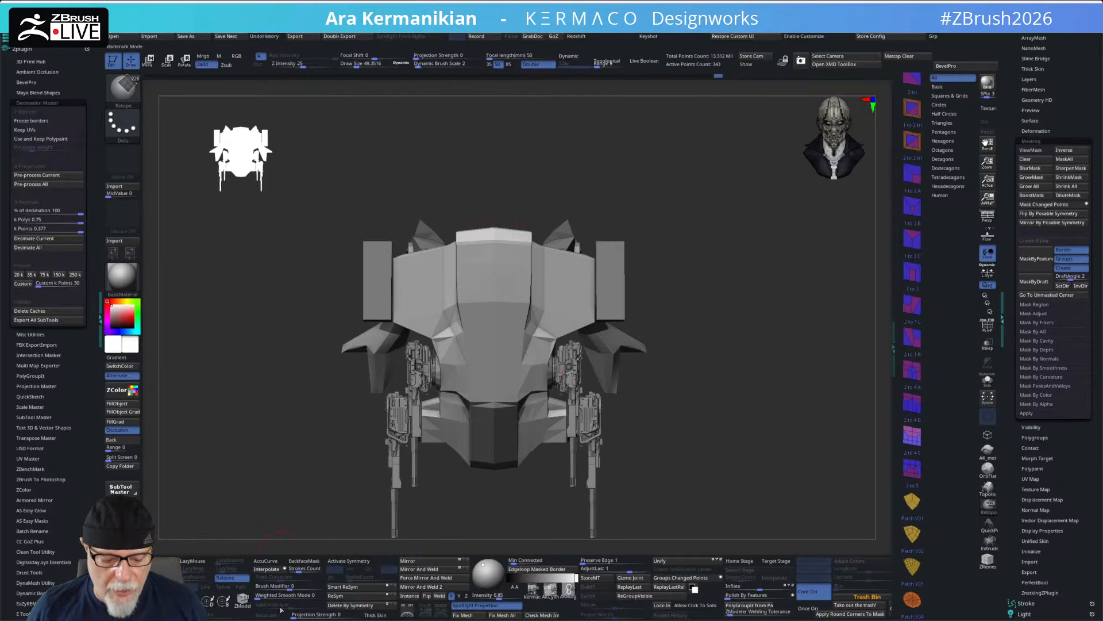
click(351, 561)
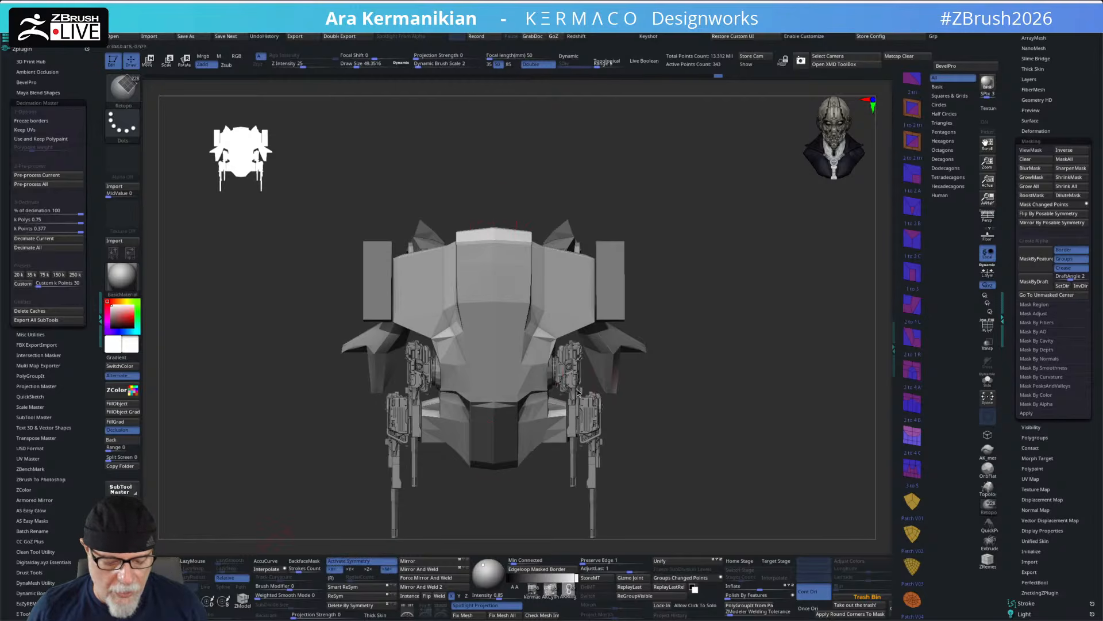
click(531, 248)
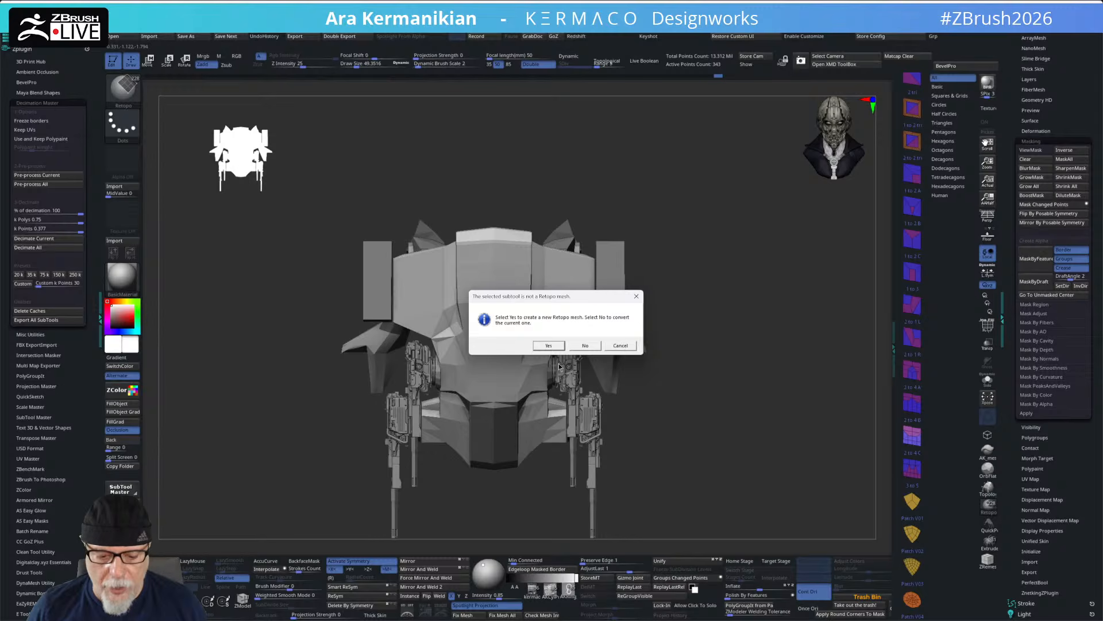
click(548, 345)
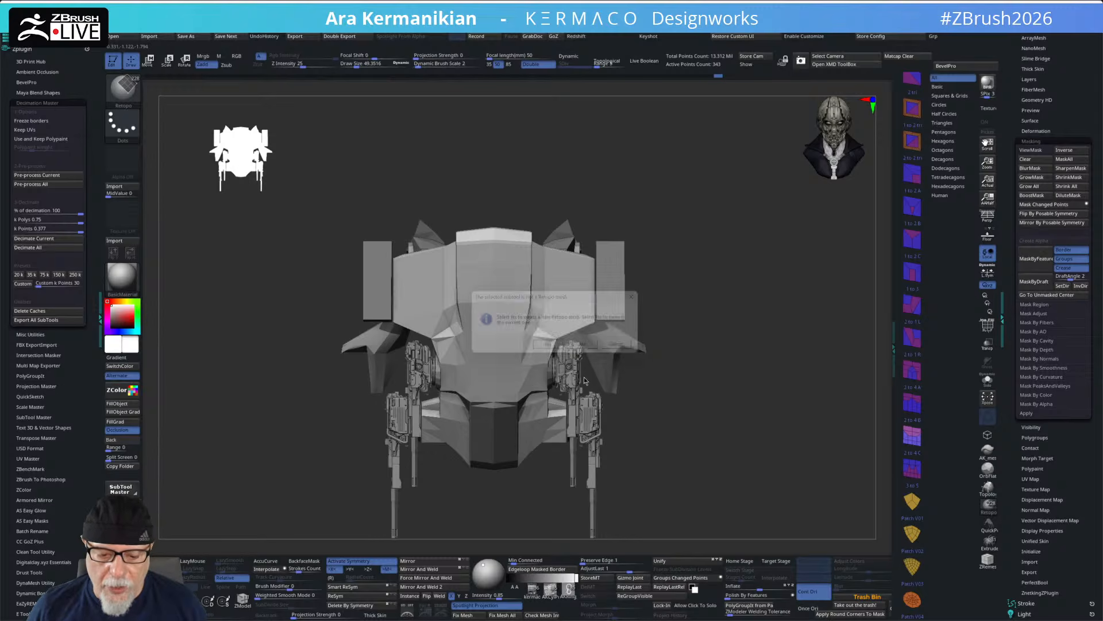
- Delete the empty Retopo_1 subtool and turn off transparency around the armor mesh
drag(698, 402, 805, 331)
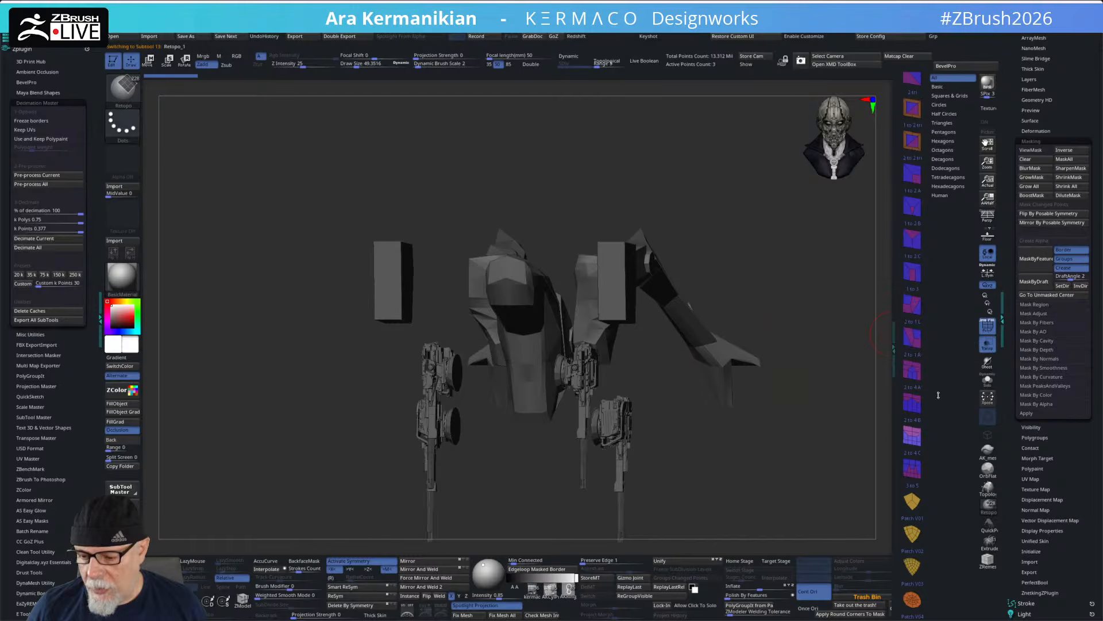
drag(787, 342, 730, 256)
scroll(1013, 119, up, 8)
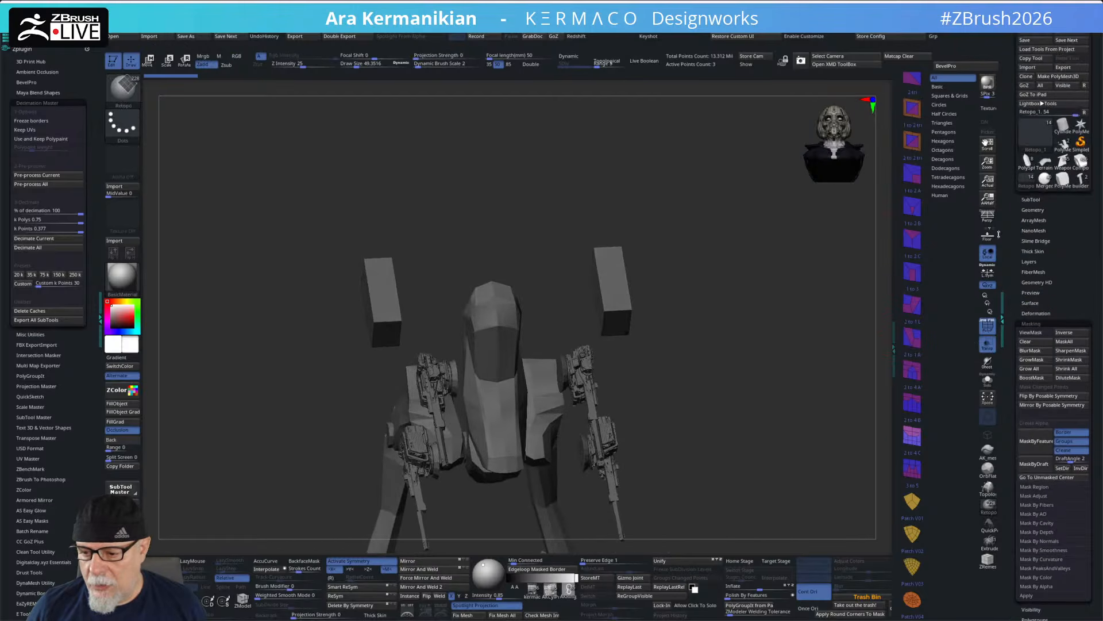
click(1058, 331)
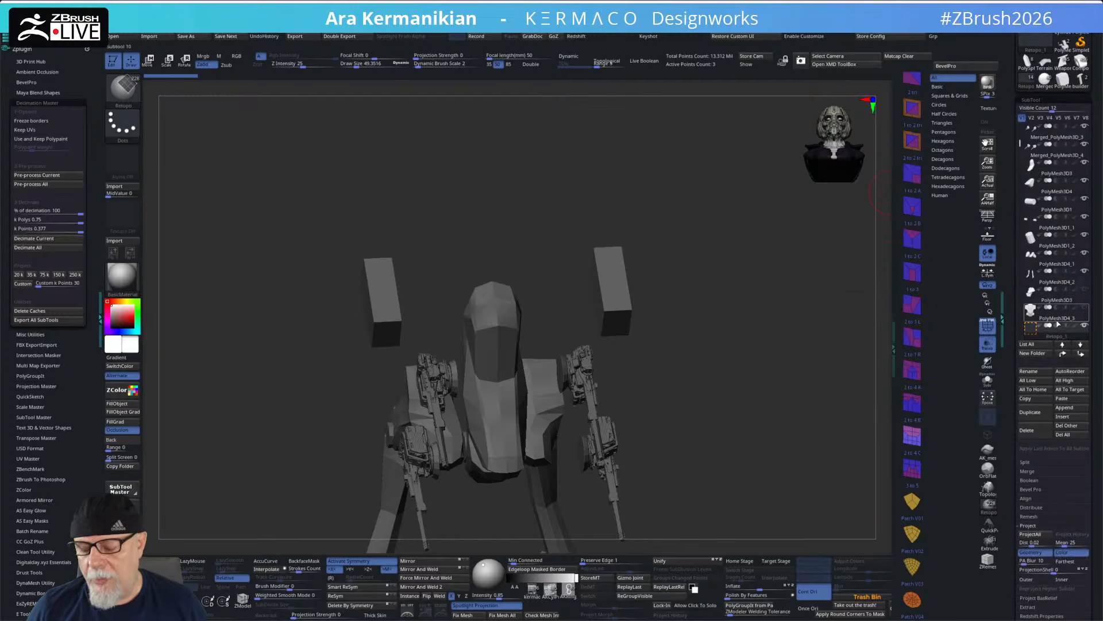
click(1021, 311)
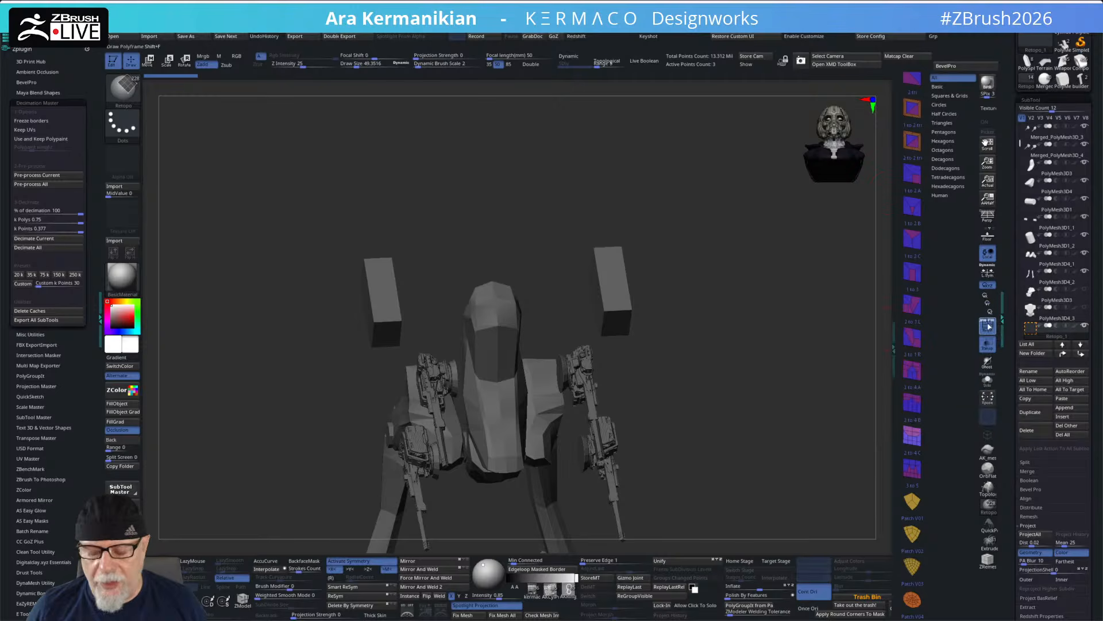
click(1086, 308)
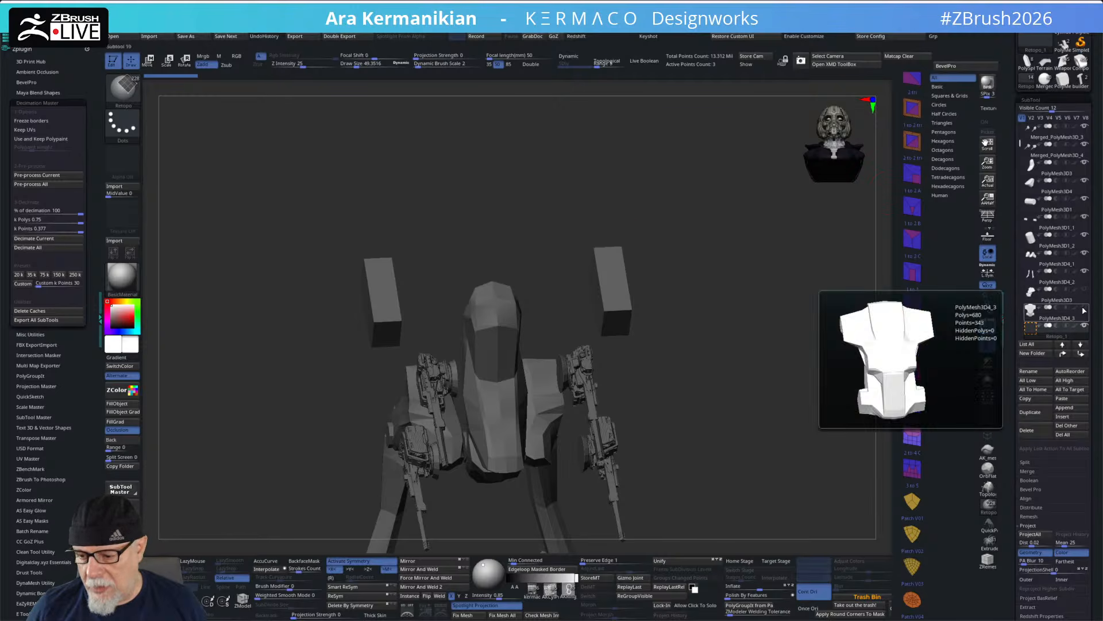
drag(743, 229, 859, 276)
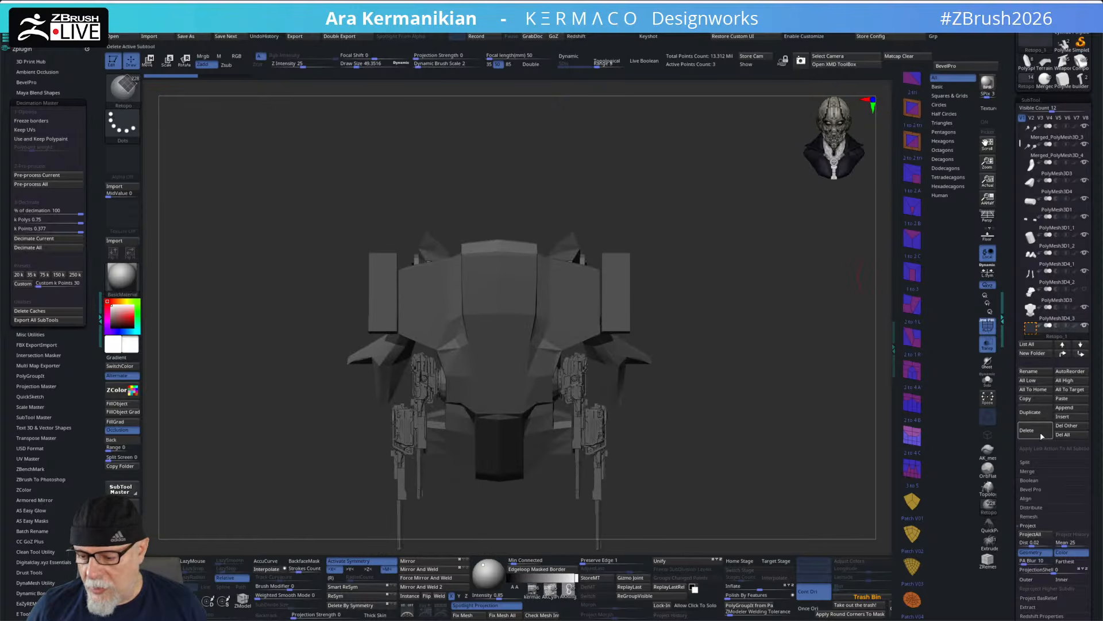
click(1035, 430)
click(956, 450)
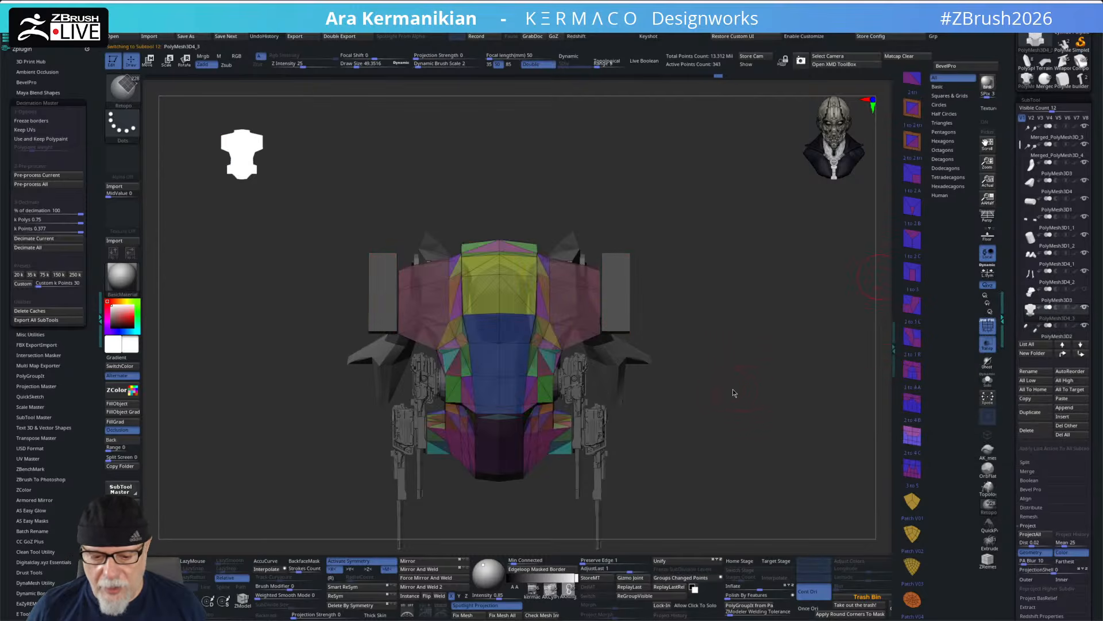
drag(749, 363, 903, 424)
click(994, 349)
drag(712, 406, 764, 338)
drag(632, 325, 860, 439)
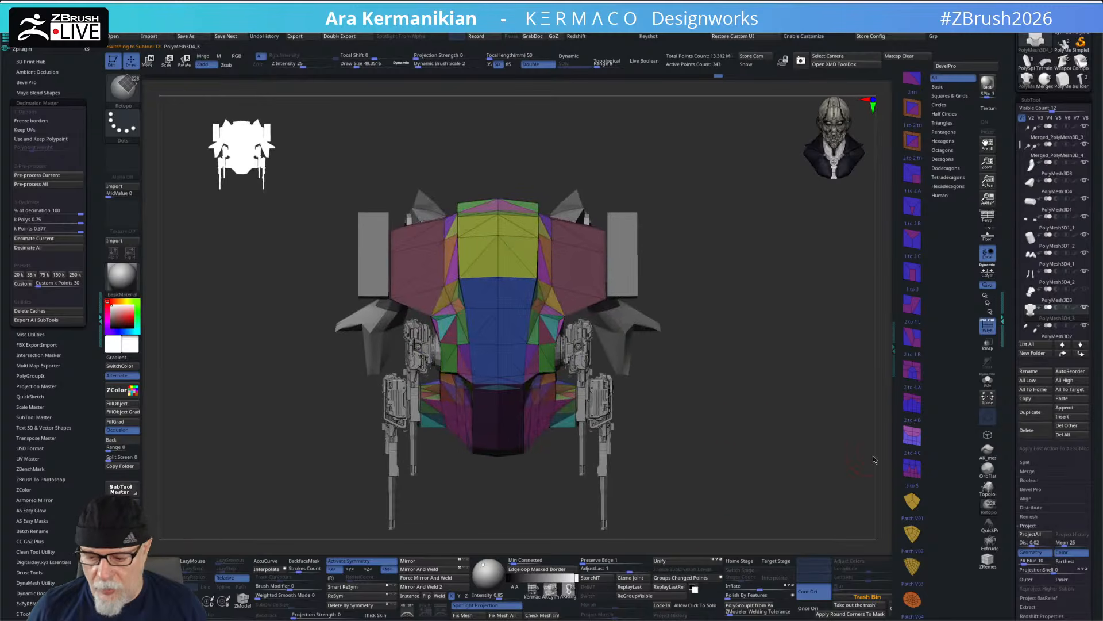
- Convert the current armor subtool into a Retopo mesh with the Retopo brush and turn off transparency
click(991, 512)
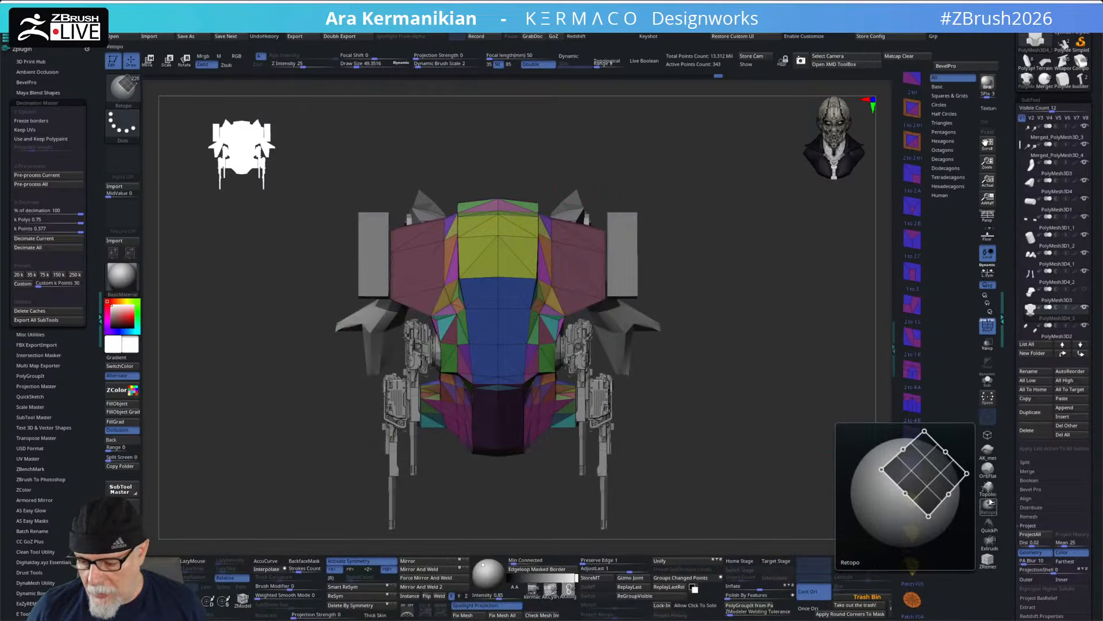
click(534, 281)
click(584, 346)
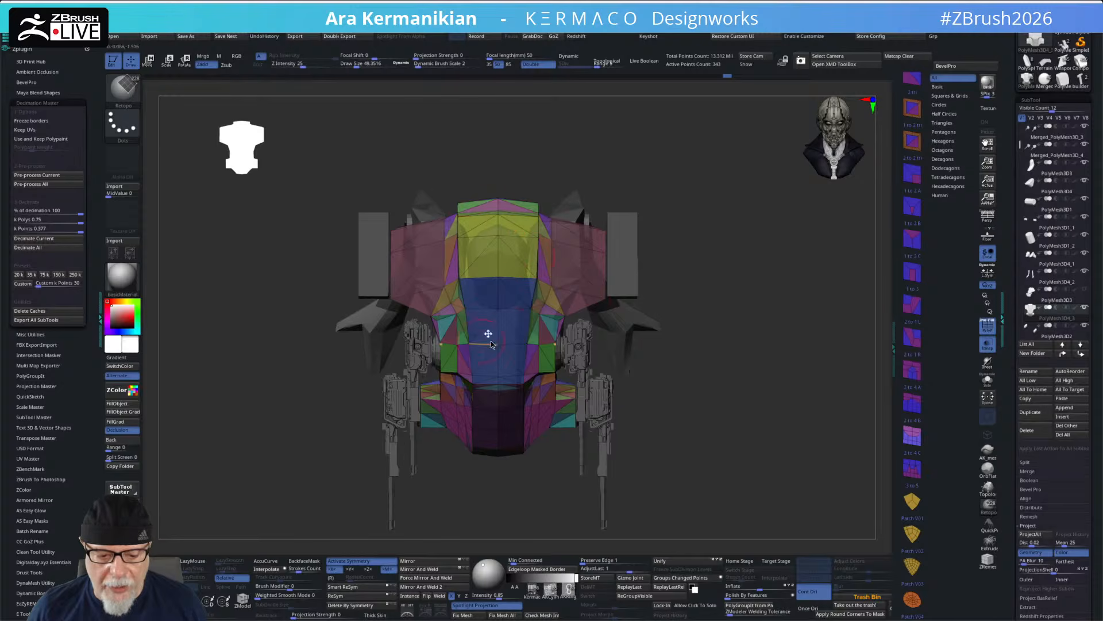
drag(838, 462, 943, 440)
click(987, 344)
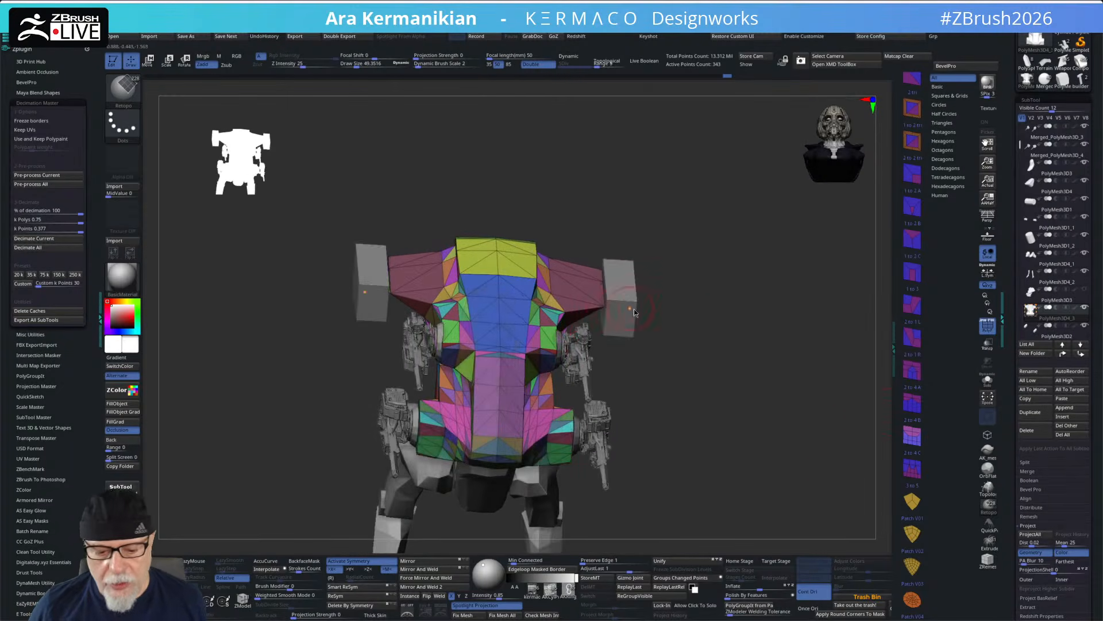
- Try to remove diagonal edges on the blue center panel with the Retopo brush, and undo the last edit
alt+drag(752, 353, 767, 371)
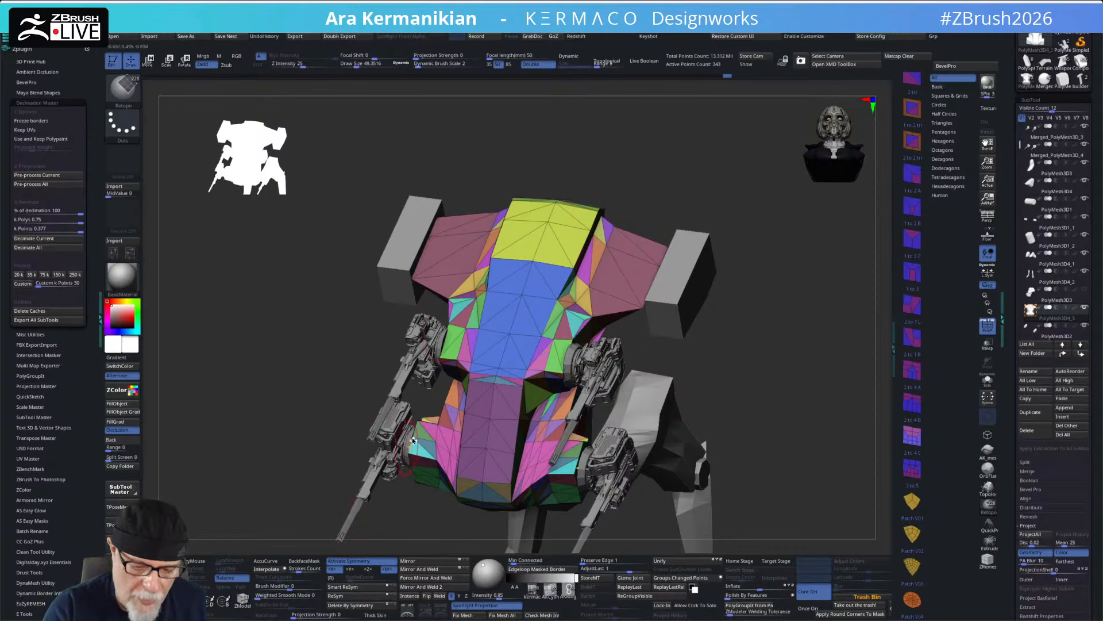
mouse_move(768, 229)
mouse_down()
mouse_move(655, 211)
mouse_move(692, 192)
mouse_move(722, 243)
mouse_up()
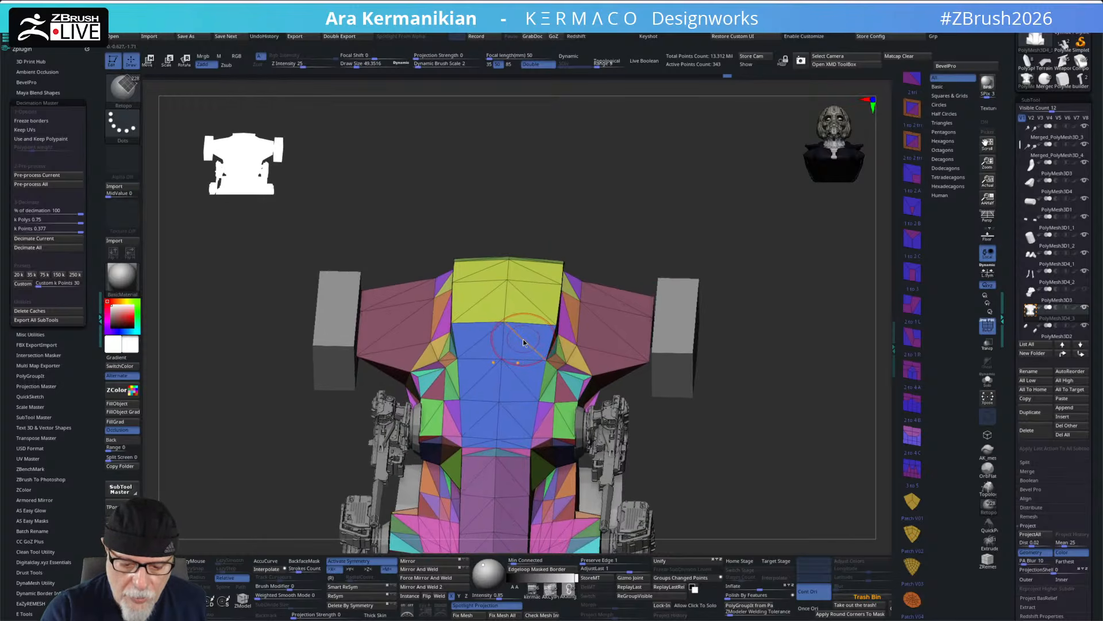
click(523, 339)
drag(702, 240, 536, 384)
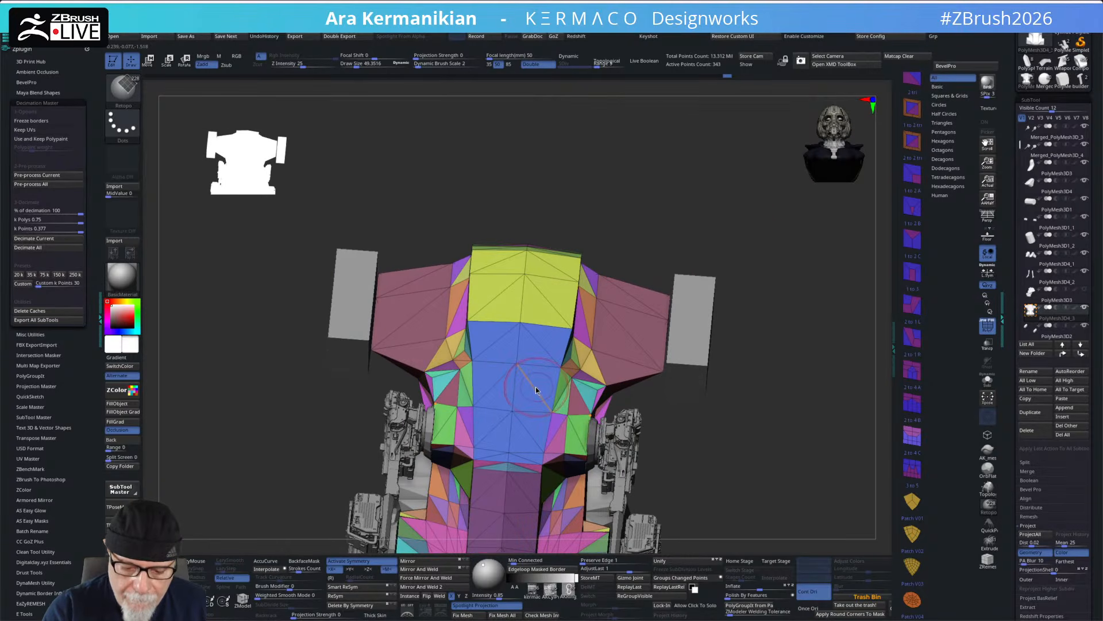
click(537, 388)
mouse_move(686, 256)
mouse_down()
mouse_move(767, 200)
mouse_move(730, 248)
mouse_move(757, 225)
mouse_move(774, 251)
mouse_move(803, 265)
mouse_move(770, 314)
mouse_move(774, 337)
mouse_move(808, 201)
mouse_move(840, 205)
mouse_move(798, 271)
mouse_up()
click(525, 387)
key(ctrl+z)
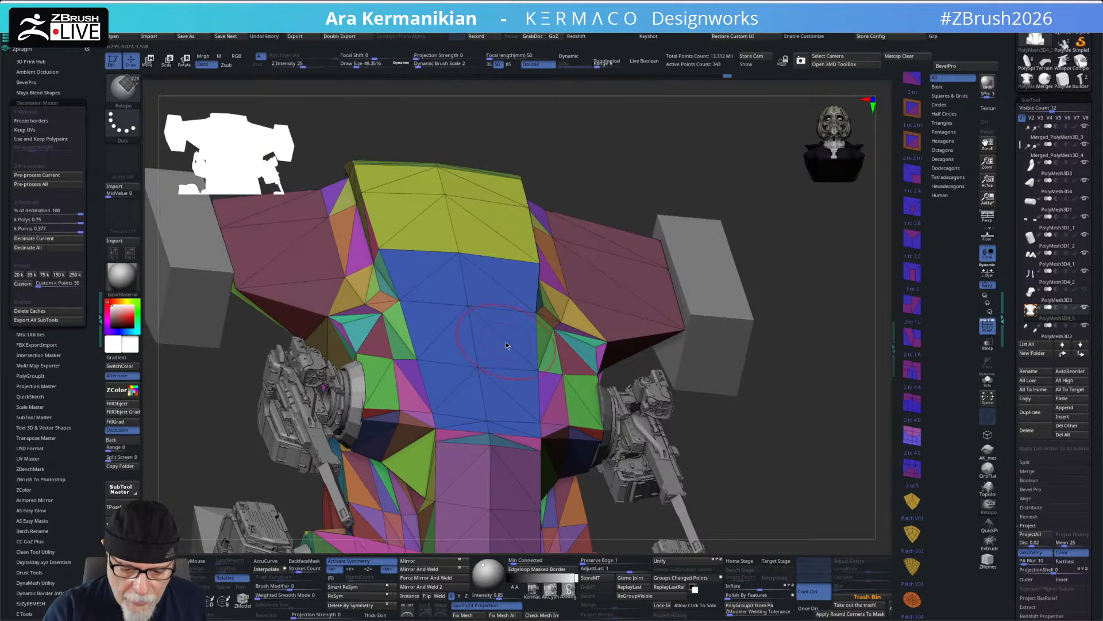
- Try the Retopo brush on the diagonal edge in the middle of the blue panel, and undo the removed faces
drag(660, 191, 647, 196)
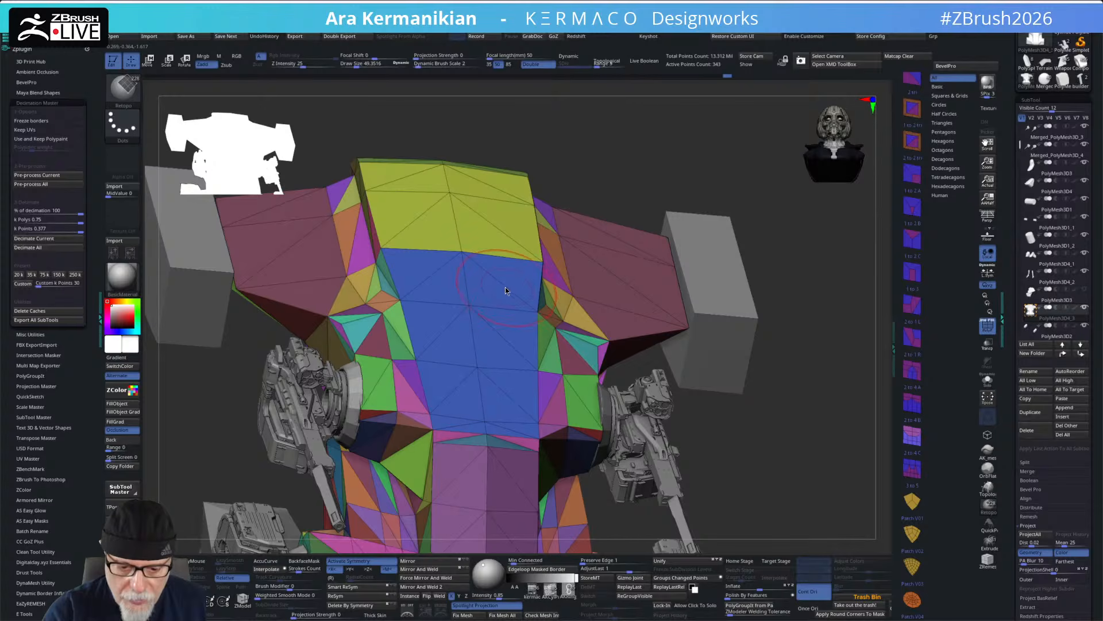
drag(745, 184, 717, 197)
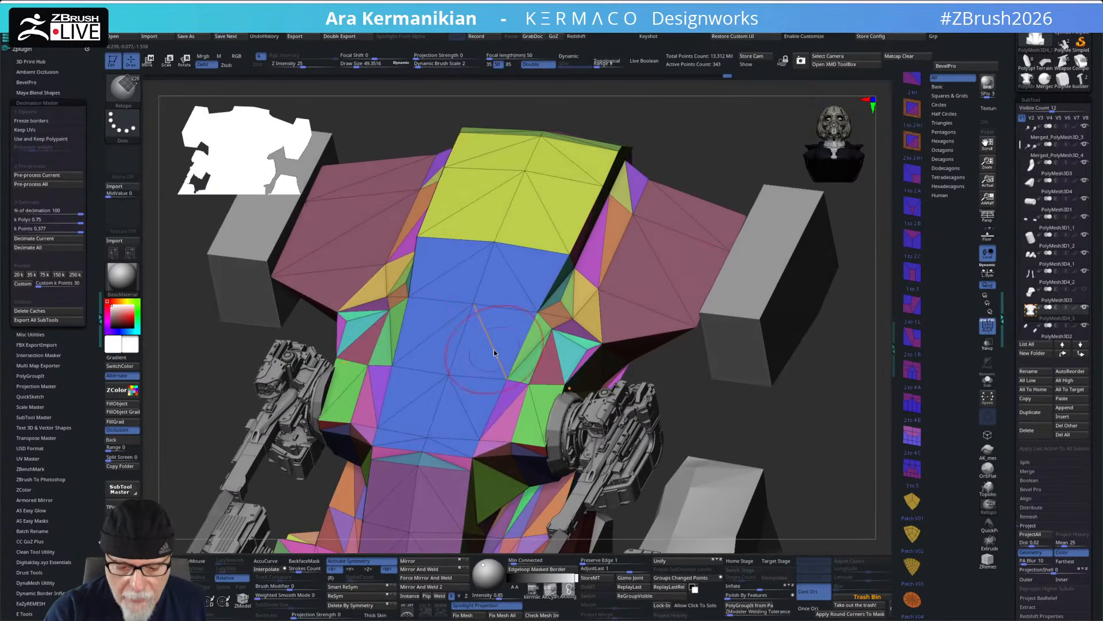
click(494, 350)
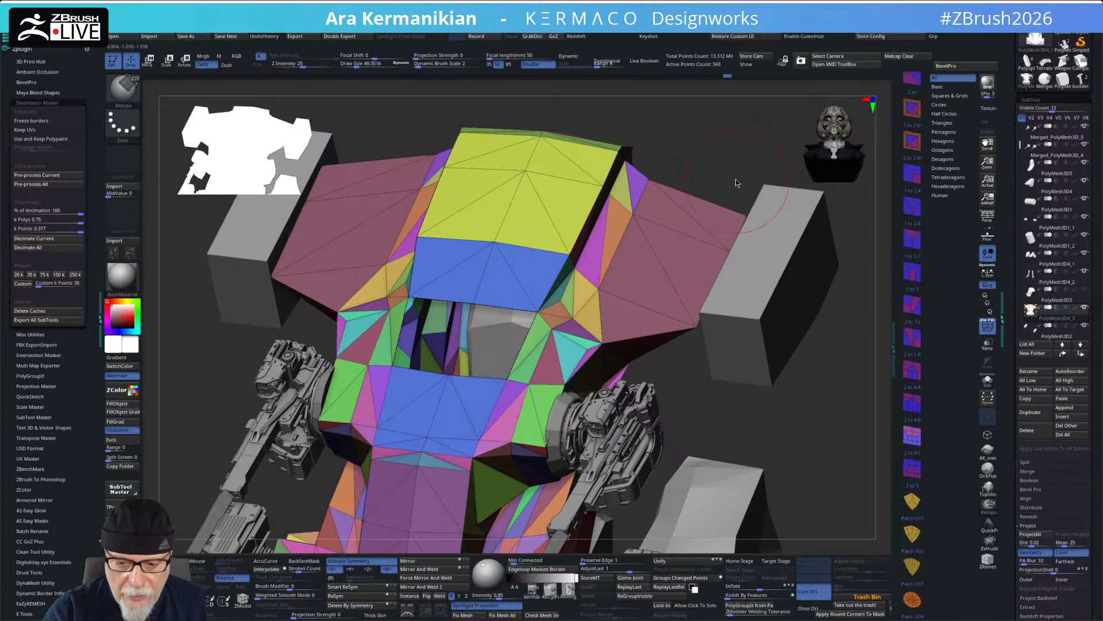
drag(736, 187, 742, 166)
key(ctrl+z)
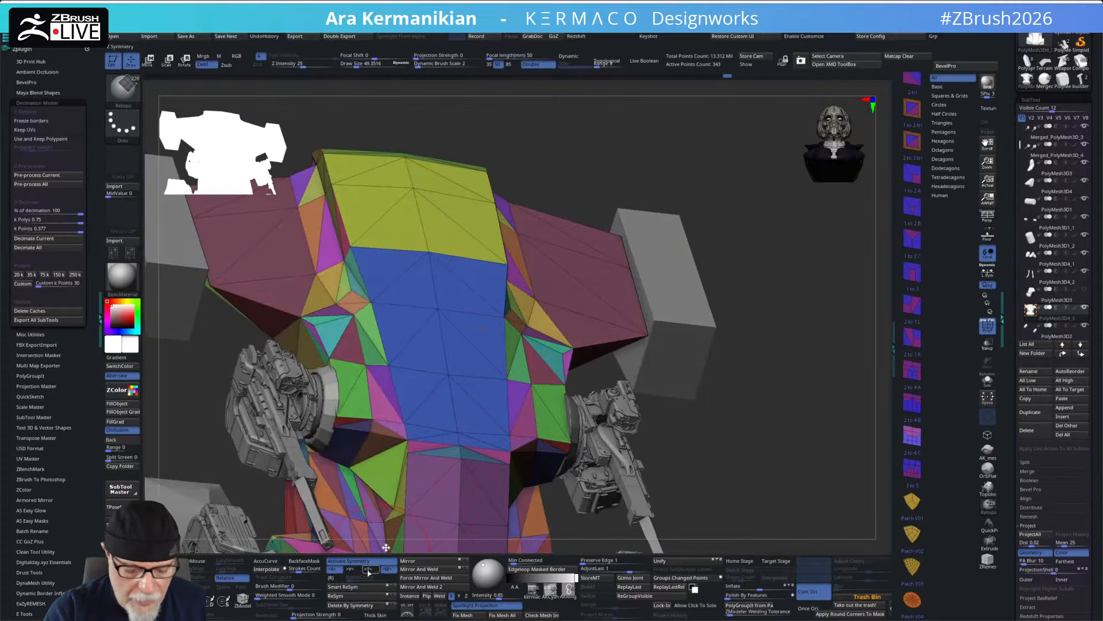
- Turn off symmetry for the armor mesh
click(369, 572)
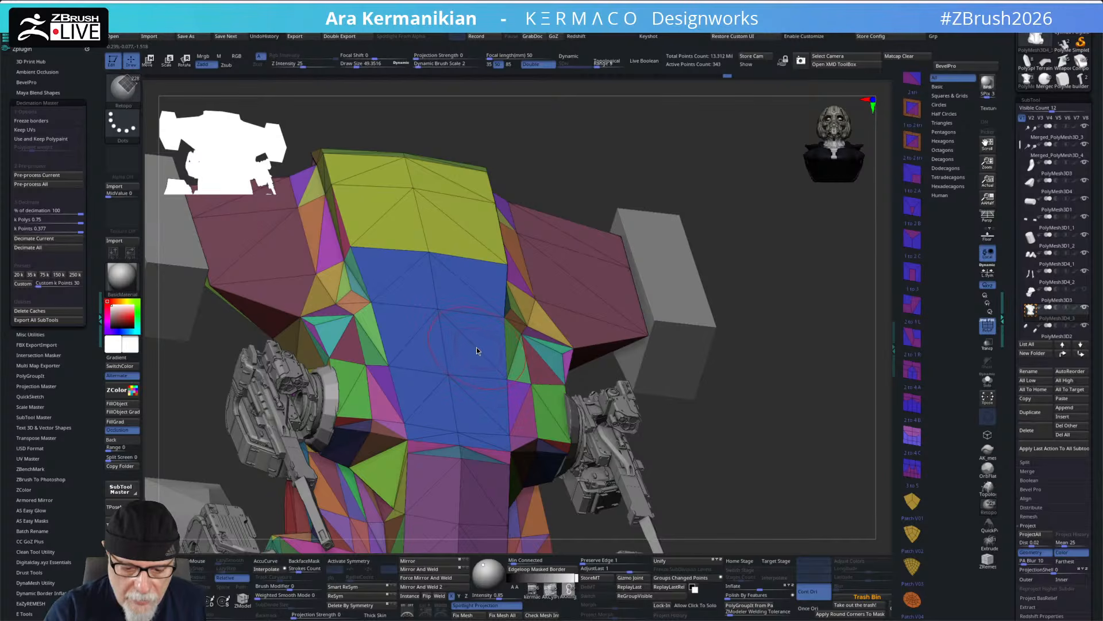
alt+drag(719, 337, 786, 219)
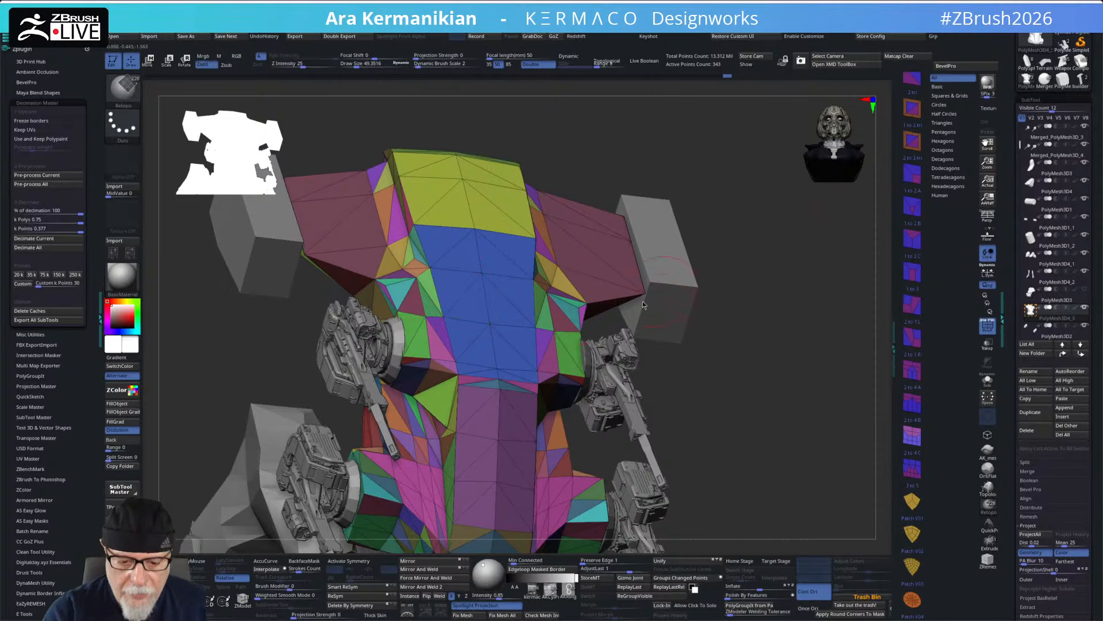
- Turn symmetry back on for the armor mesh and isolate it in Solo mode
click(355, 564)
mouse_move(791, 266)
mouse_down()
mouse_move(829, 191)
mouse_move(775, 212)
mouse_move(760, 236)
mouse_move(767, 223)
mouse_move(793, 208)
mouse_move(789, 253)
mouse_up()
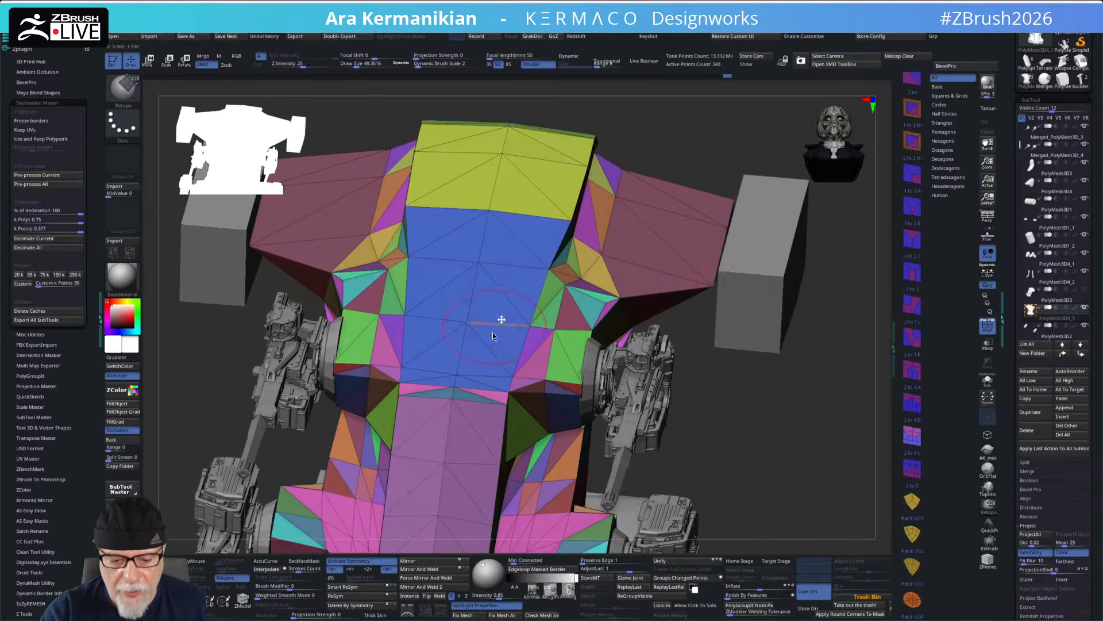
drag(459, 473, 783, 359)
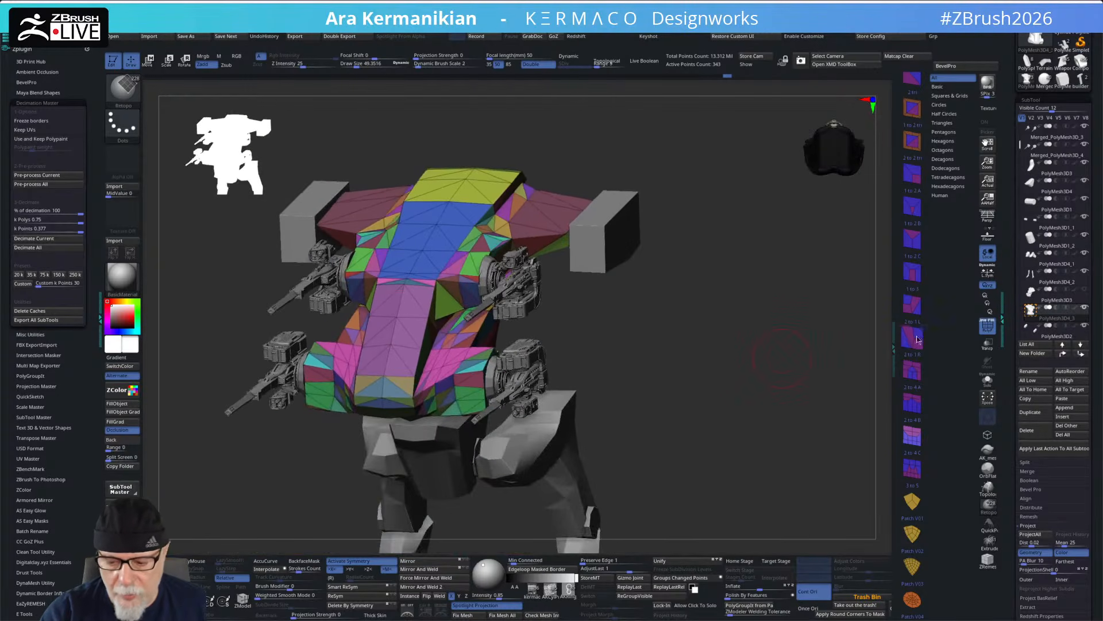
click(987, 380)
drag(868, 362, 709, 318)
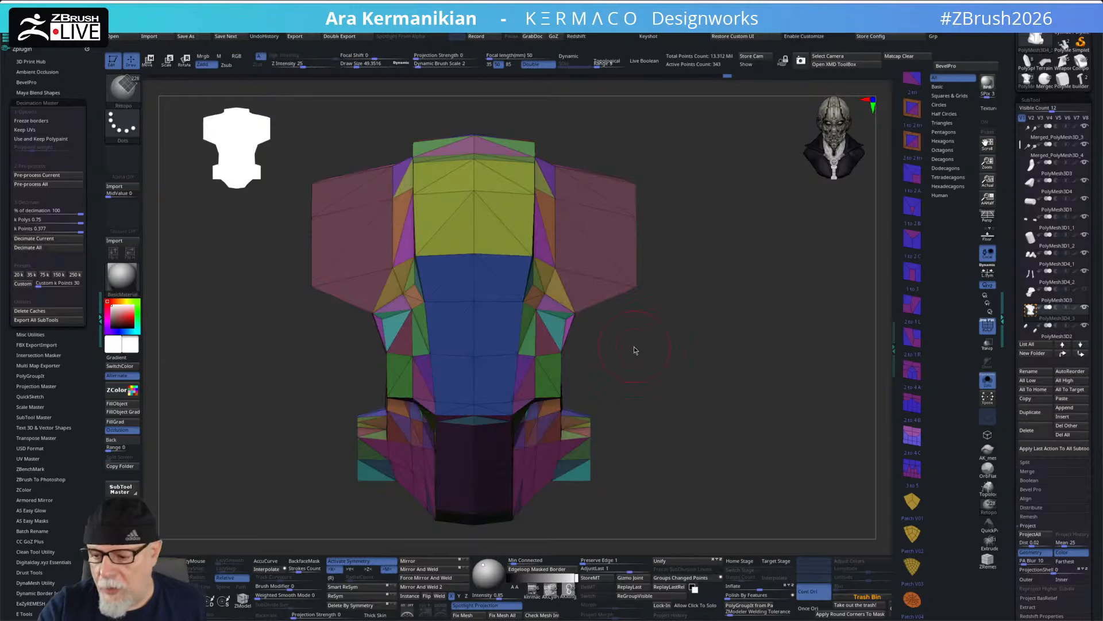
- Reselect the Retopo brush and undo the last edge edit on the armor's blue panel
mouse_move(1068, 317)
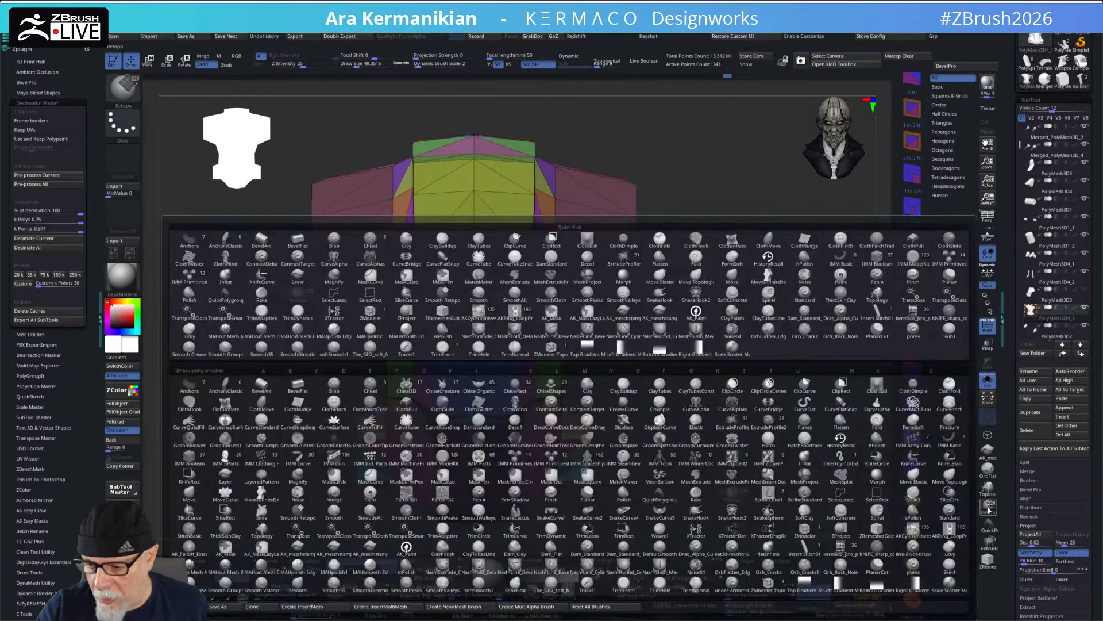
key(b)
click(908, 440)
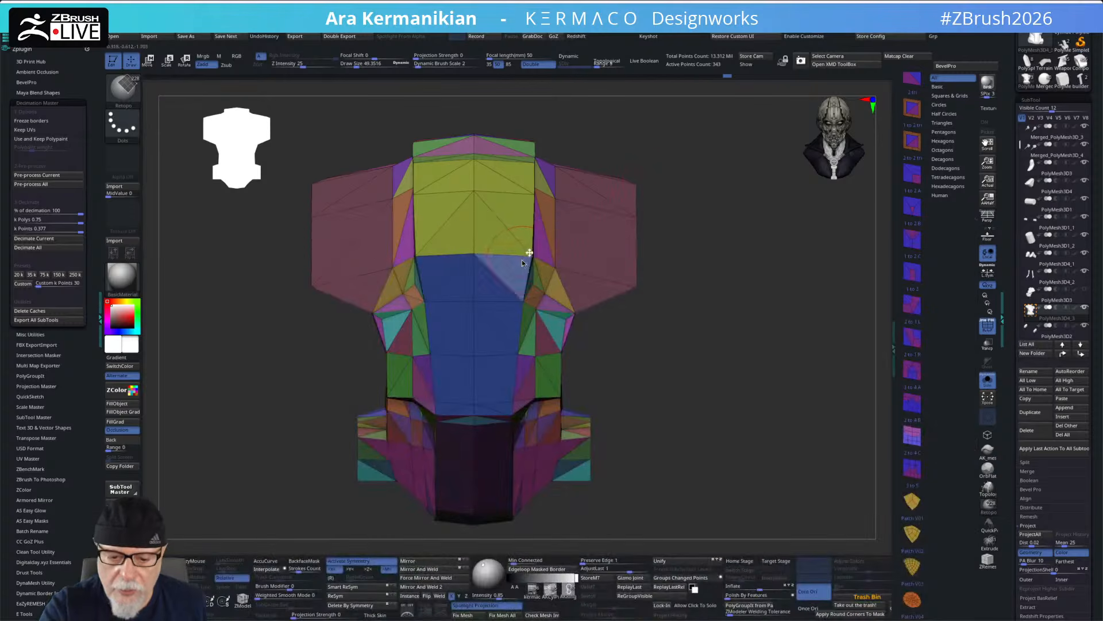
key(ctrl+z)
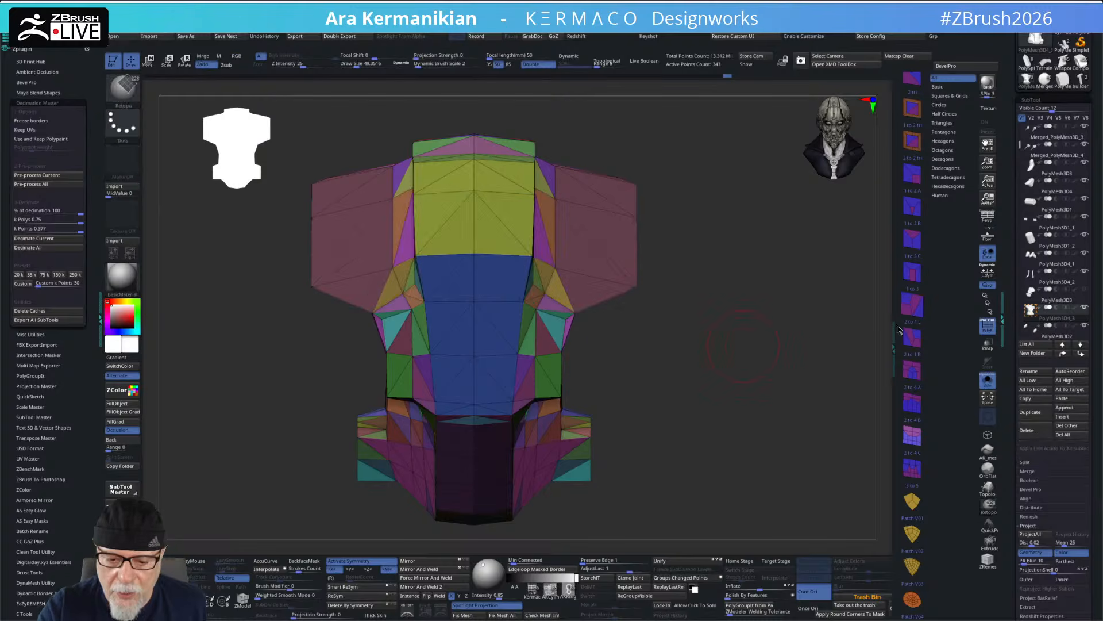
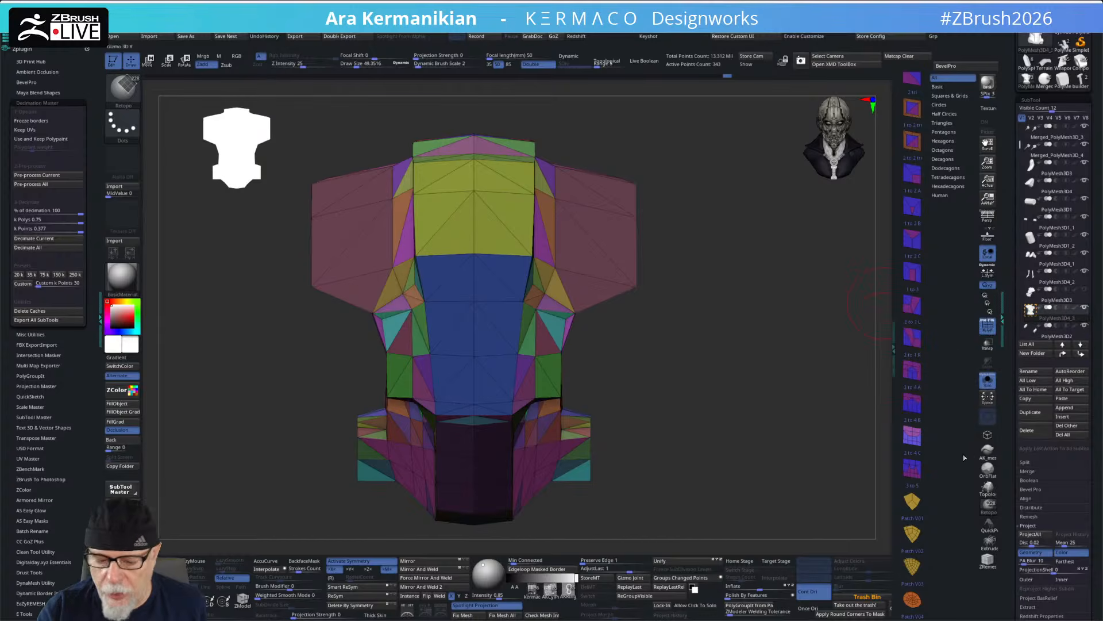
- Duplicate the armor subtool and delete the original PolyMesh3D4_3
drag(742, 440, 702, 413)
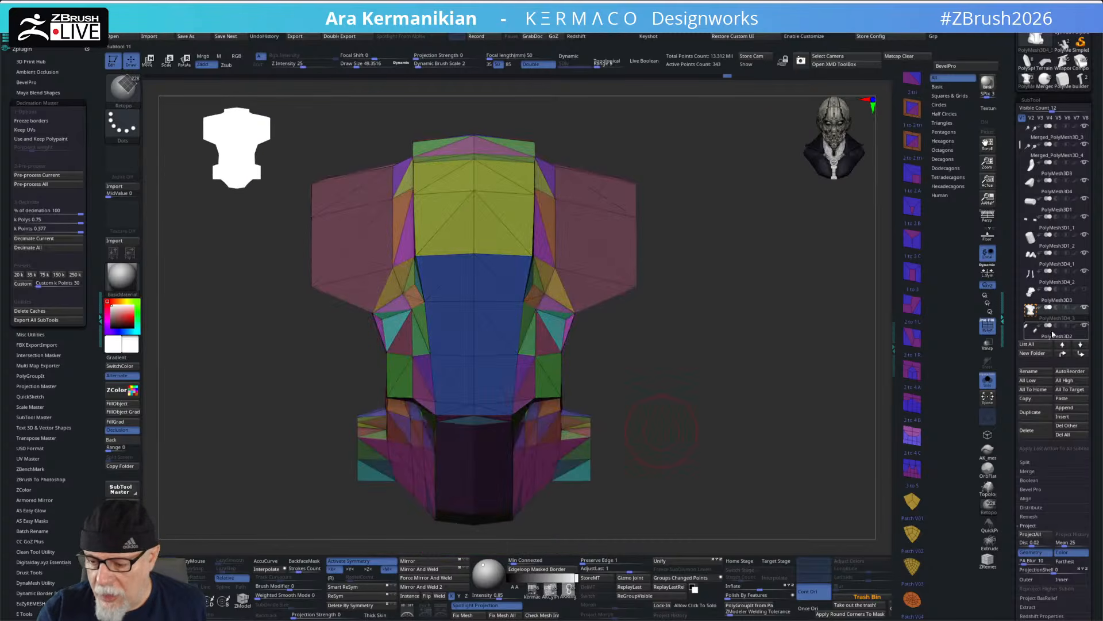
click(1037, 418)
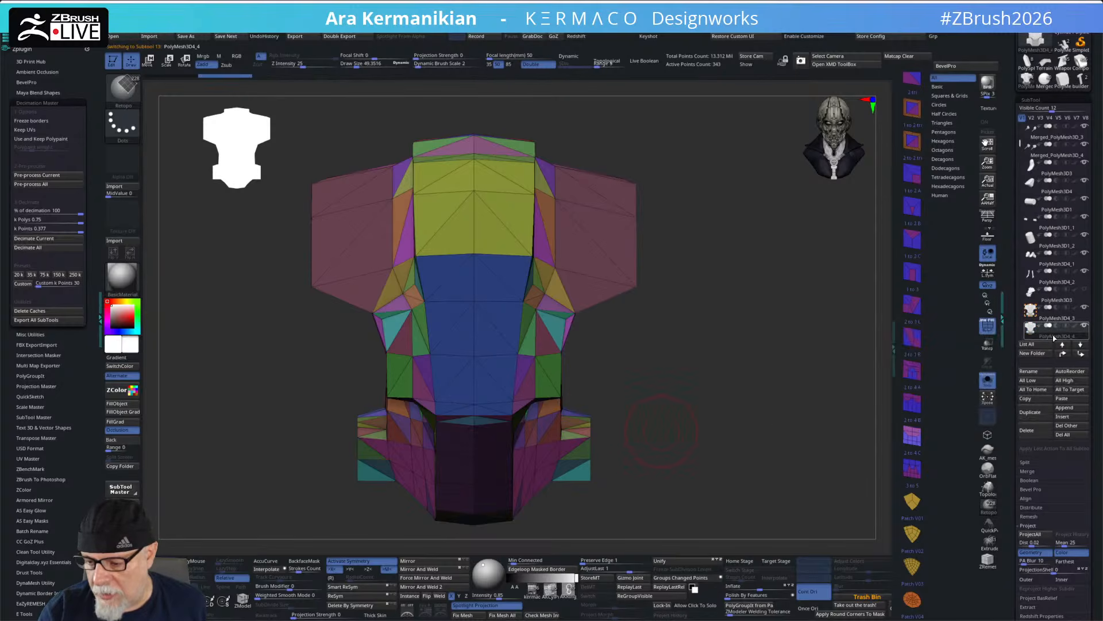
click(1085, 309)
alt+drag(772, 416, 779, 395)
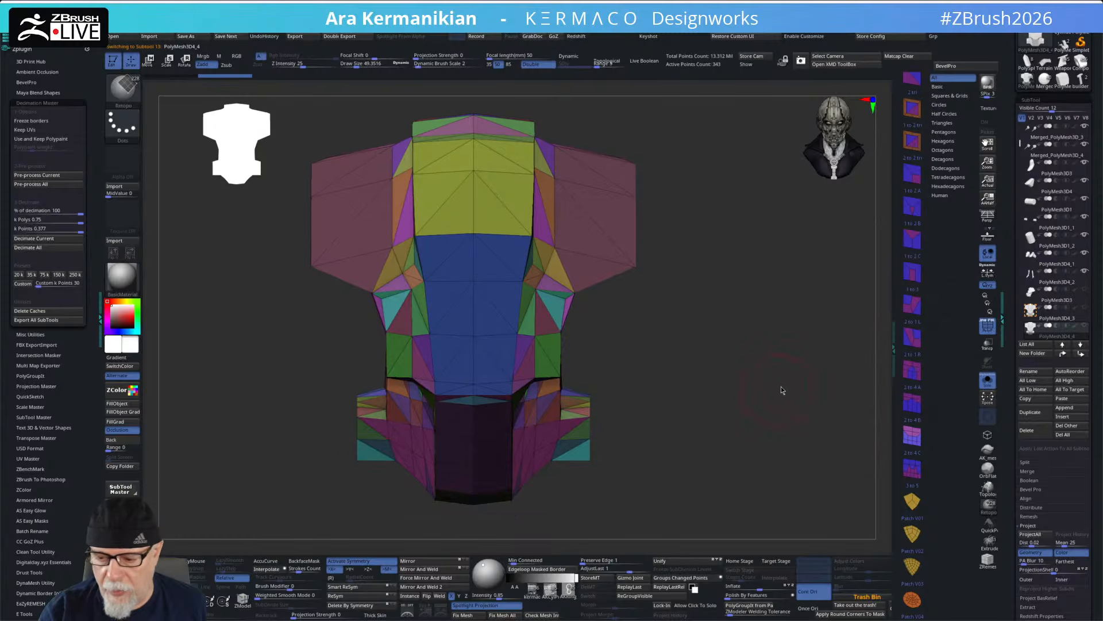
click(1056, 326)
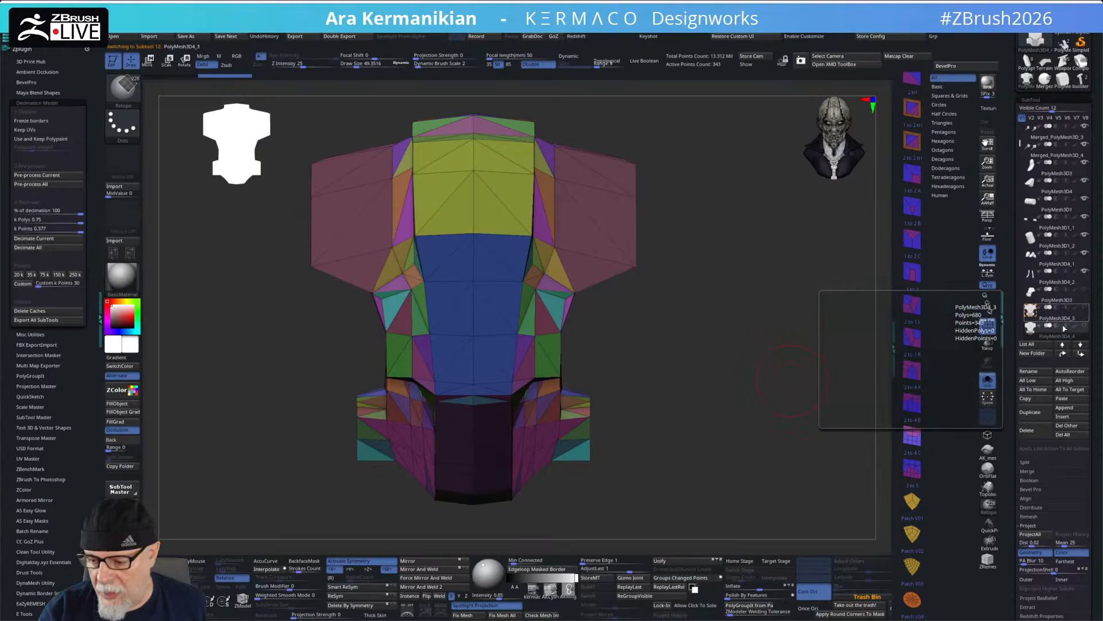
click(1035, 431)
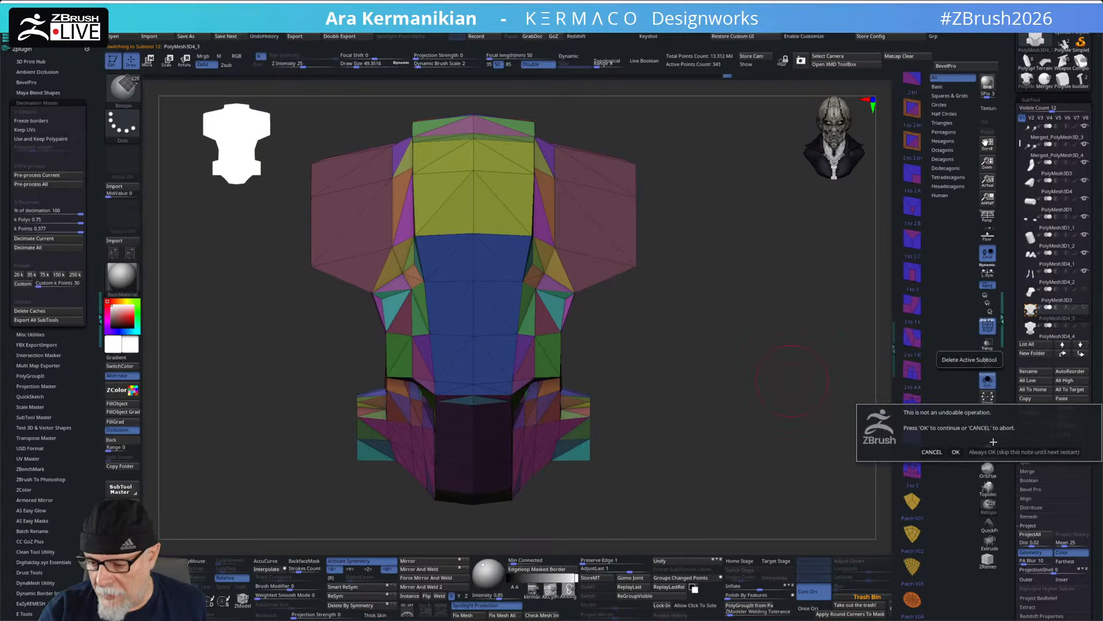
click(956, 452)
- Start a new Retopo mesh over the armor by placing points beside the top corner of the blue panel
drag(720, 361, 712, 325)
alt+drag(668, 252, 688, 329)
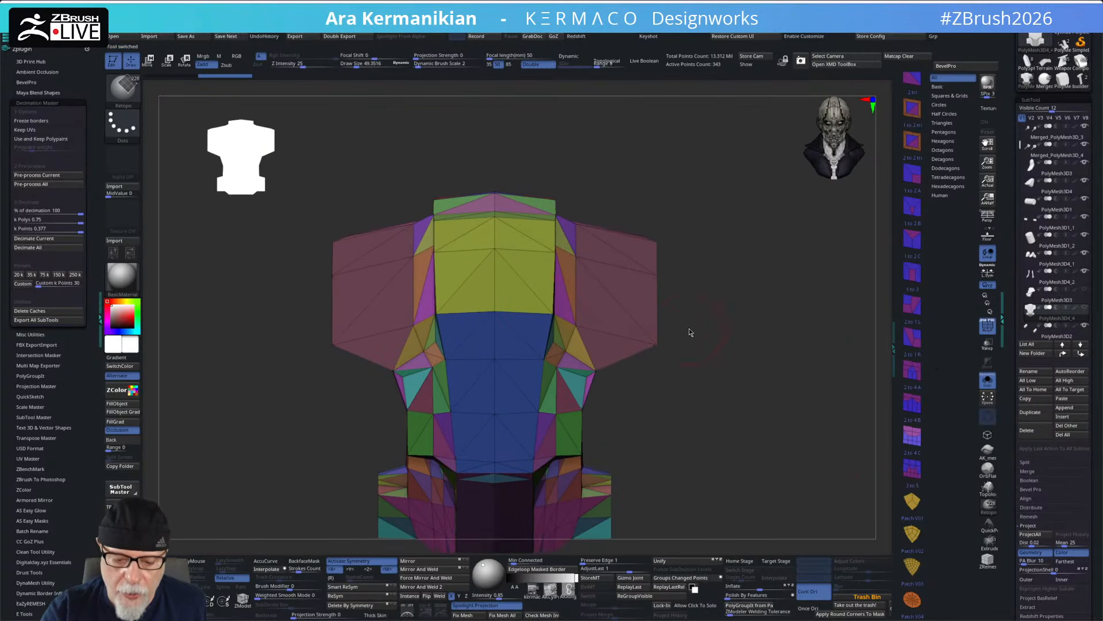
click(552, 314)
click(580, 340)
click(556, 341)
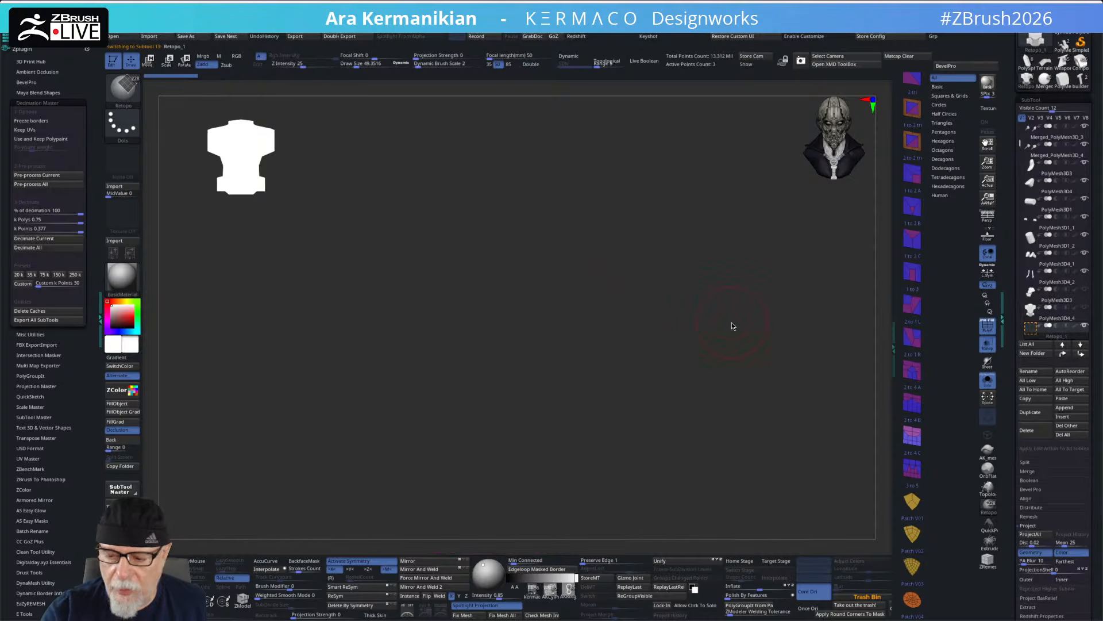
- Leave Solo mode, switch to visibility set 2 and show only the armor and Retopo_1 subtools
mouse_move(1083, 326)
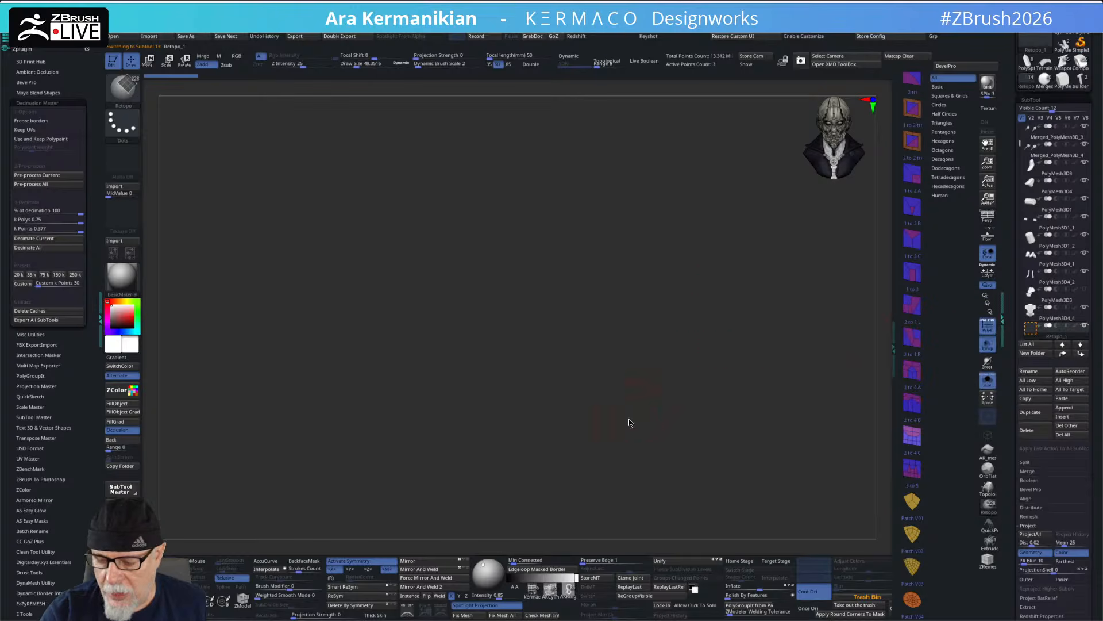
click(988, 381)
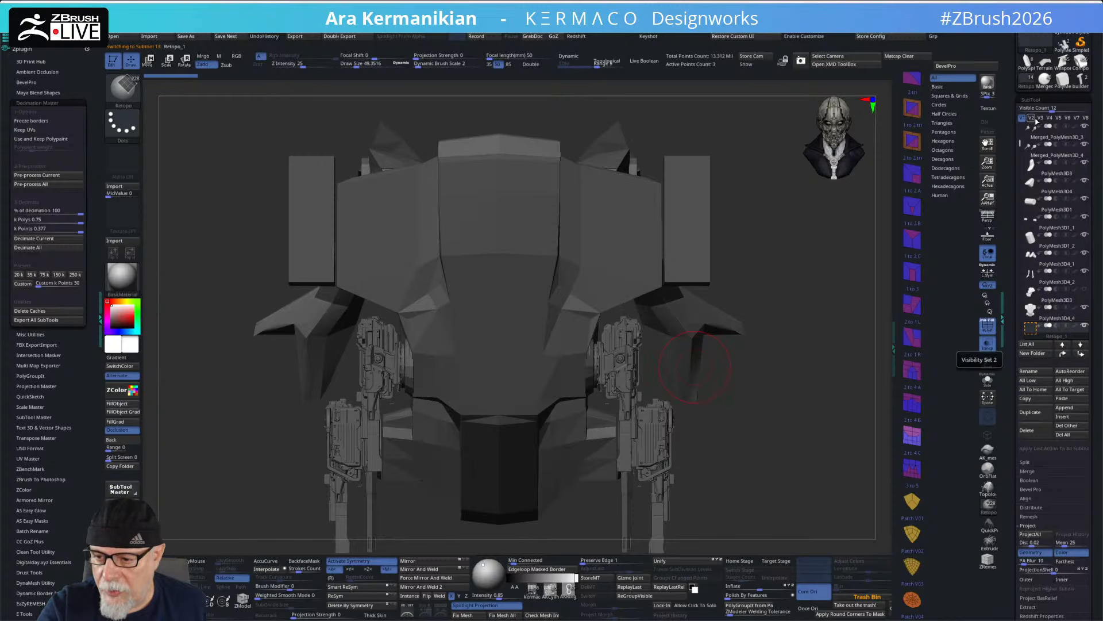
click(1031, 118)
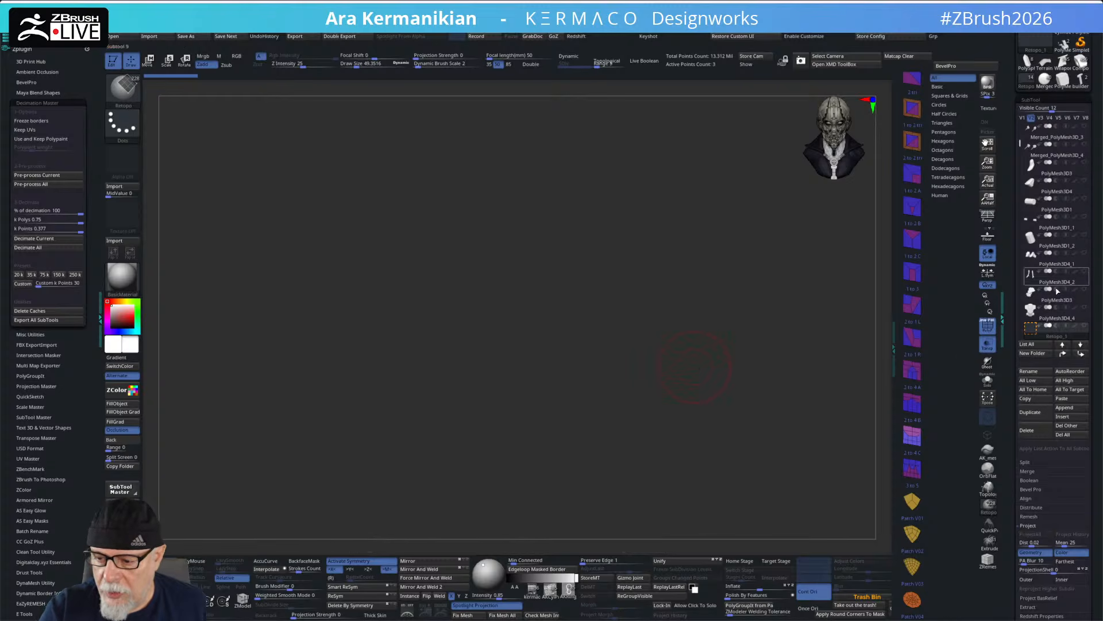
click(1085, 307)
click(1085, 325)
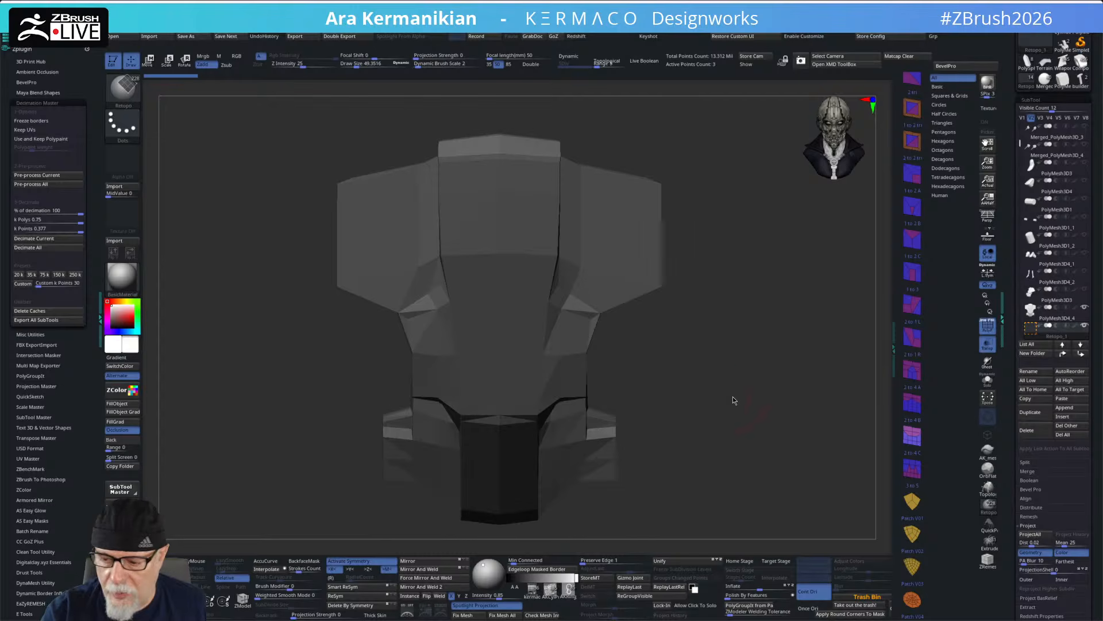
- Place Retopo points along the lower and upper edges of the upper center panel, at its corners and midpoints
drag(744, 215, 738, 305)
shift+drag(769, 352, 758, 350)
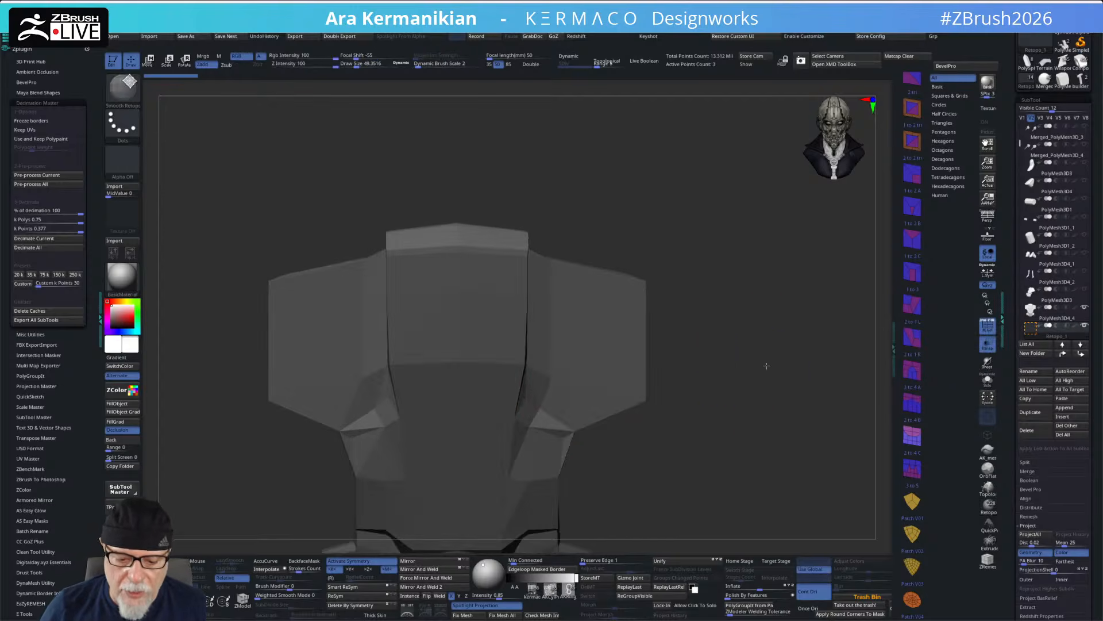
click(389, 365)
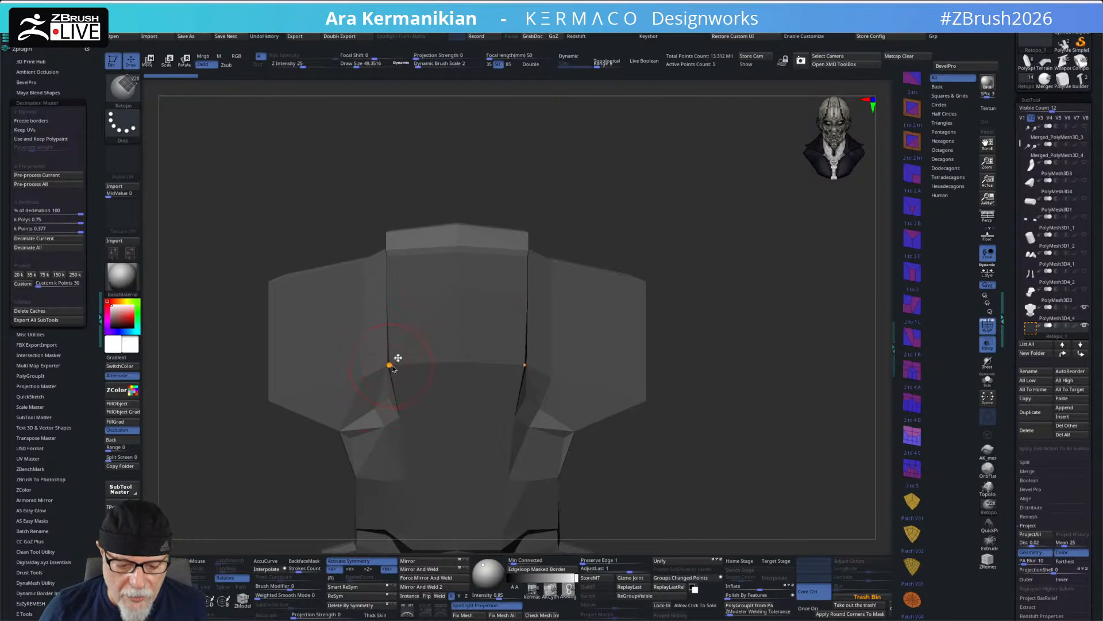
click(457, 362)
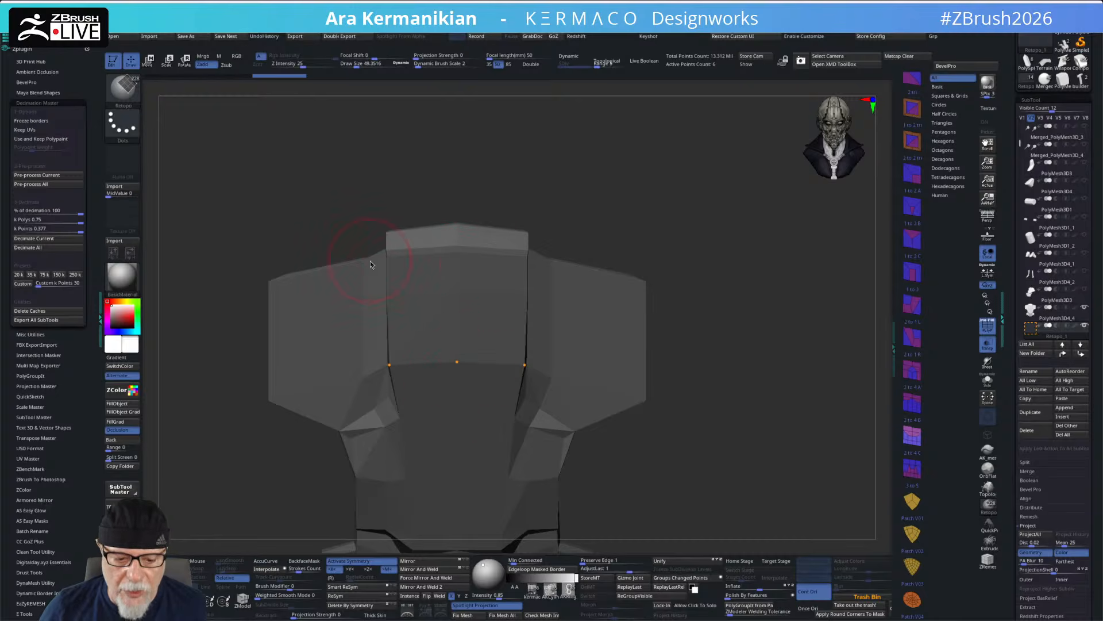
click(457, 246)
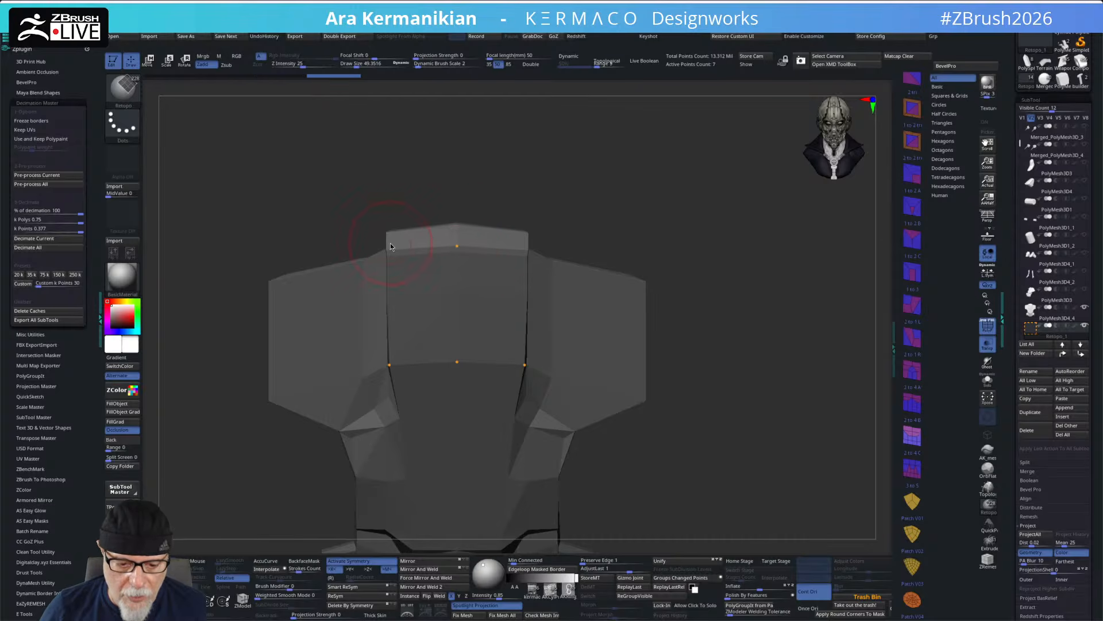
click(386, 252)
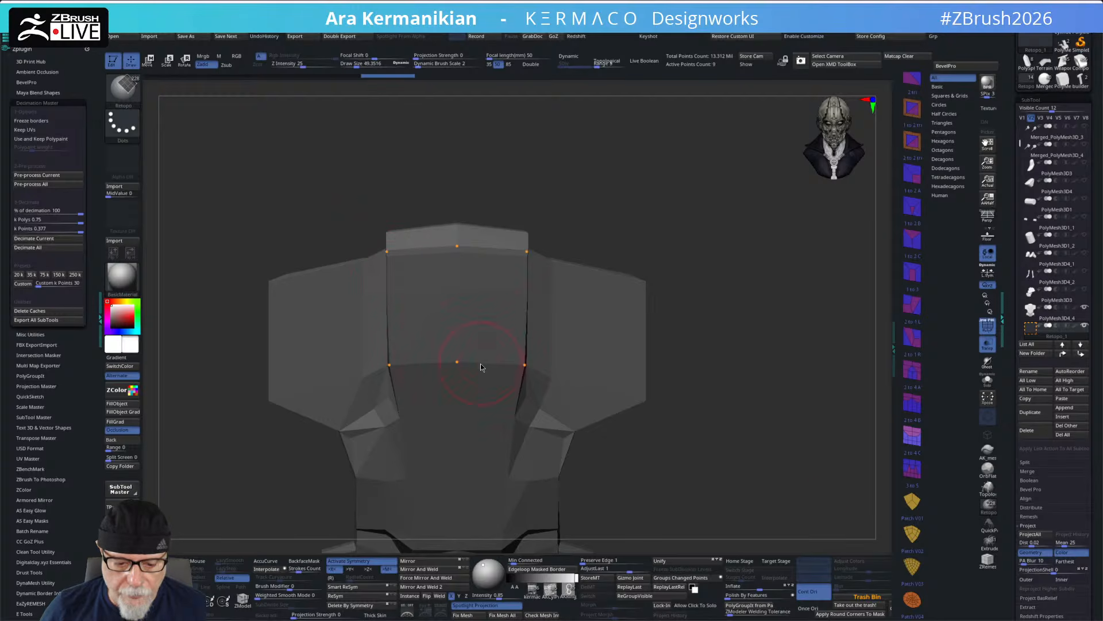
- Try a Retopo stroke with a larger draw size on the upper center panel, then undo it and clear the placed points
alt+drag(796, 492, 679, 374)
key(s)
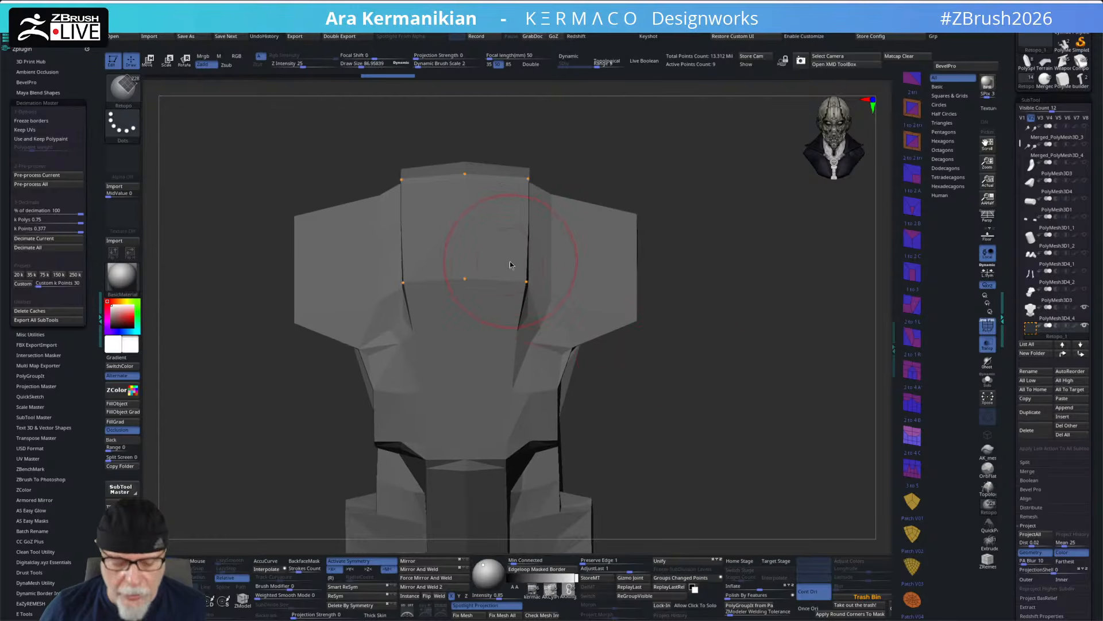
drag(508, 260, 524, 263)
key(ctrl+z)
key(ctrl+z)
key(ctrl+shift+z)
ctrl+drag(723, 315, 729, 430)
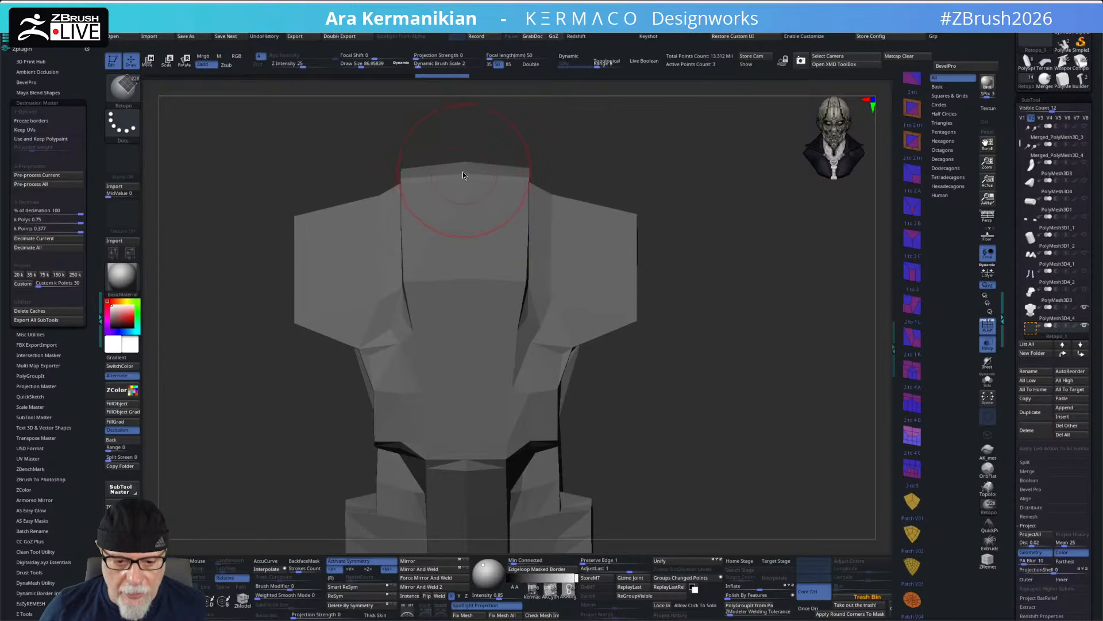
- Place Retopo points only at the four corners of the upper center panel
click(529, 179)
click(530, 284)
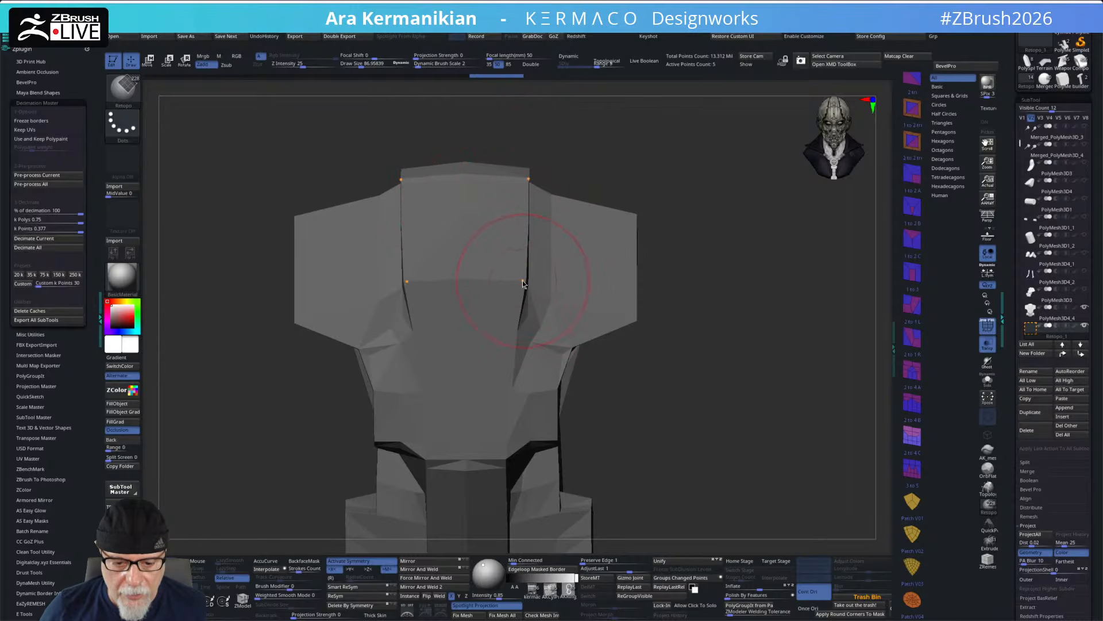
click(525, 281)
- Enlarge the draw size to about 271 and fill the four corner points with a single Retopo polygon
click(449, 188)
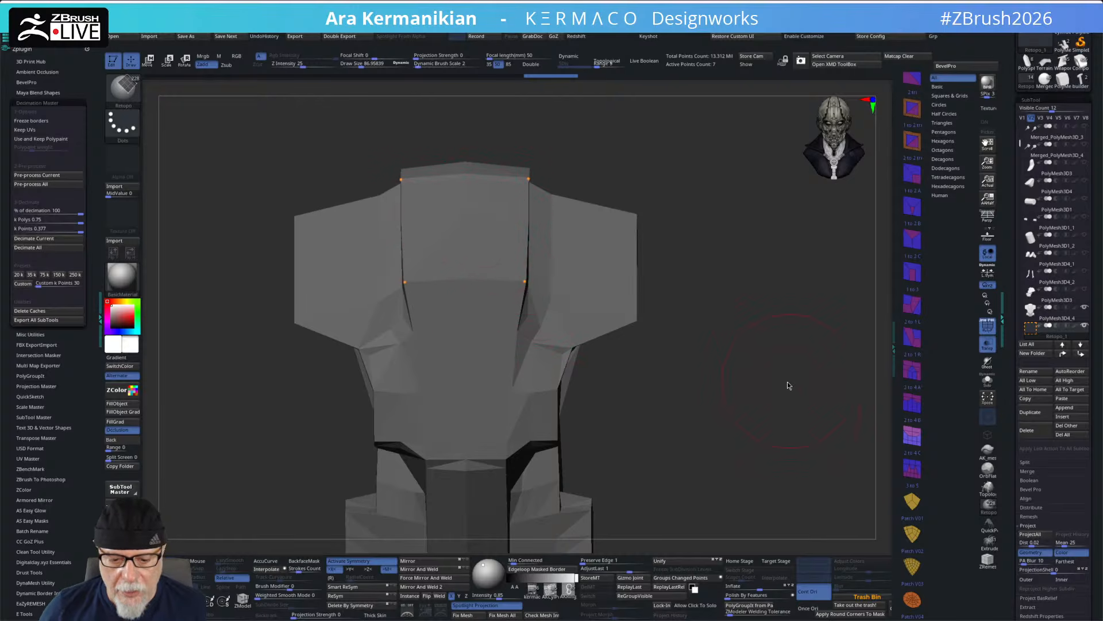
alt+drag(768, 394, 711, 447)
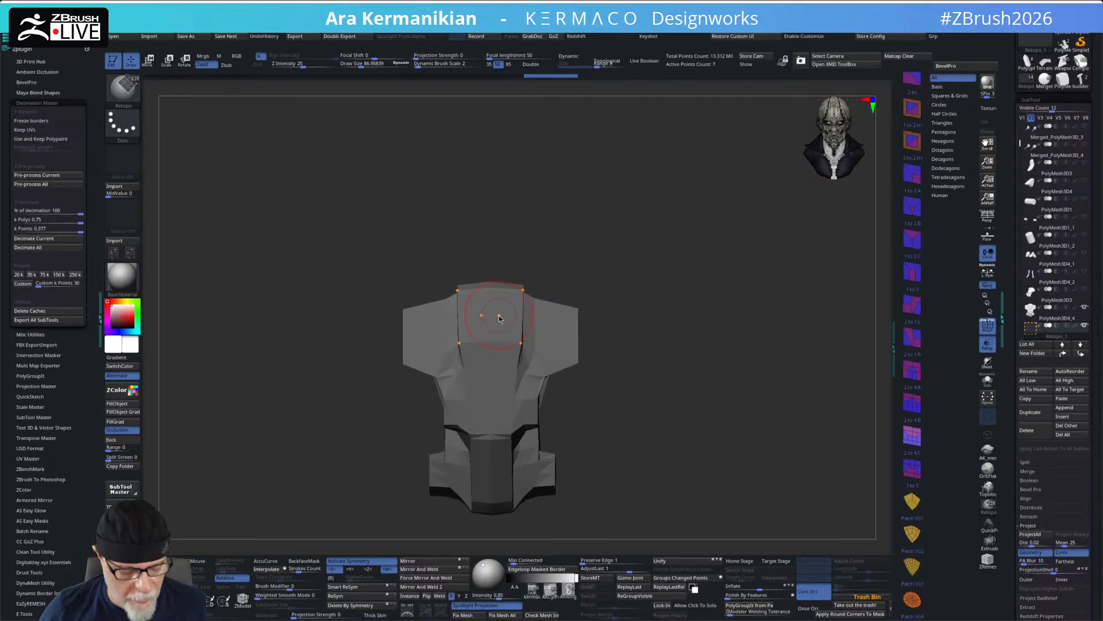
key(s)
mouse_move(499, 315)
mouse_down()
mouse_move(514, 319)
mouse_move(486, 310)
mouse_move(512, 314)
mouse_up()
key(s)
click(512, 314)
click(491, 319)
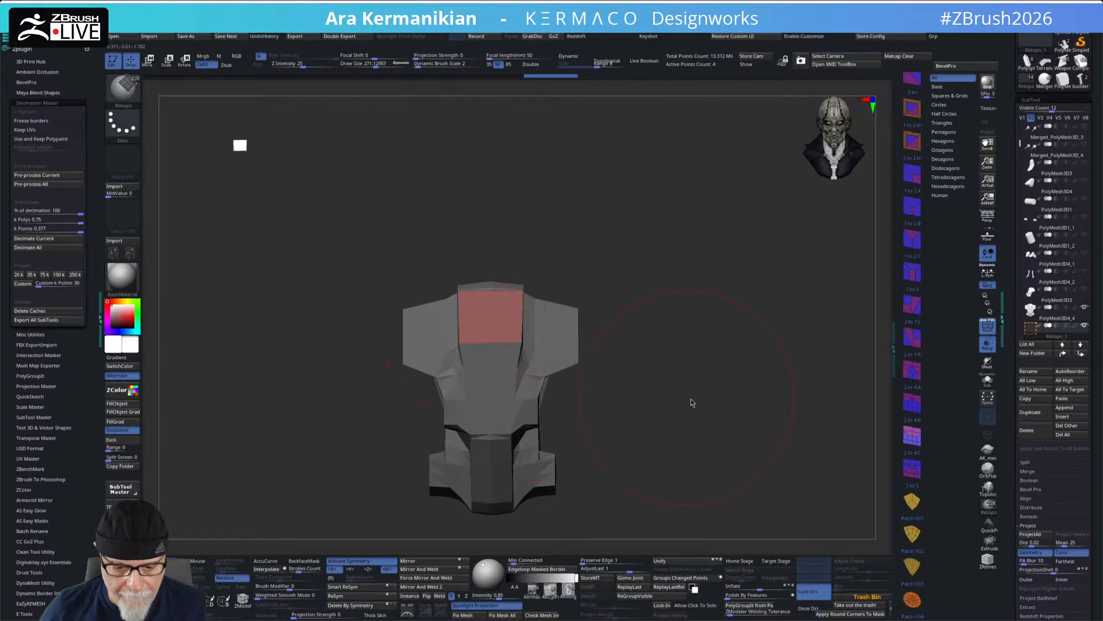
- Reduce the Retopo brush's draw size to about 45
drag(715, 388, 709, 309)
key(s)
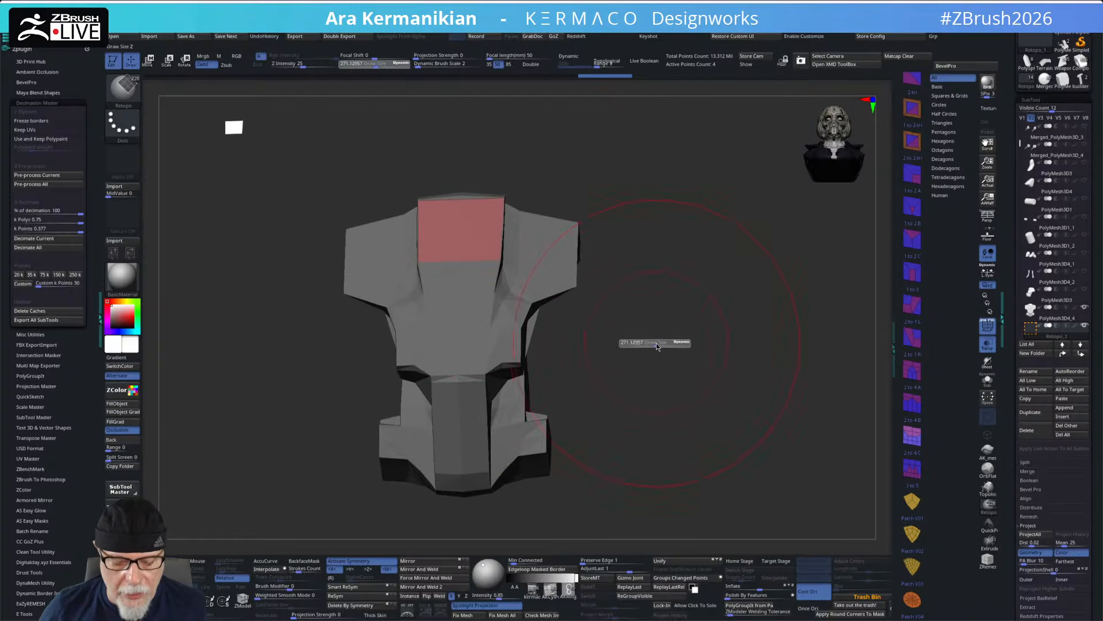
click(639, 343)
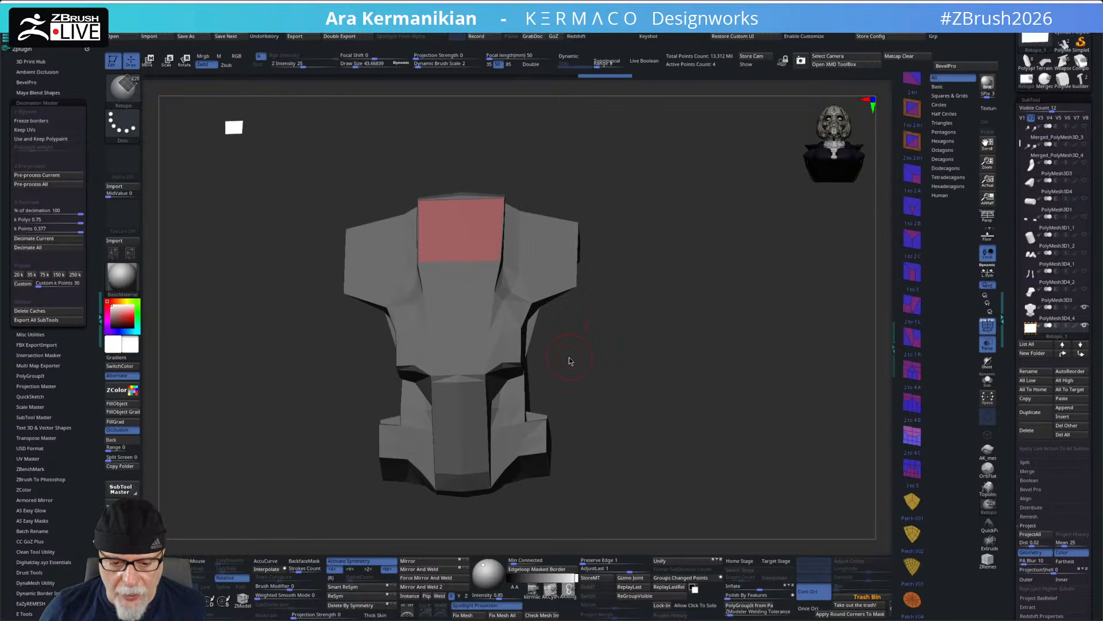
mouse_move(608, 328)
mouse_down()
mouse_move(636, 362)
mouse_move(628, 354)
mouse_up()
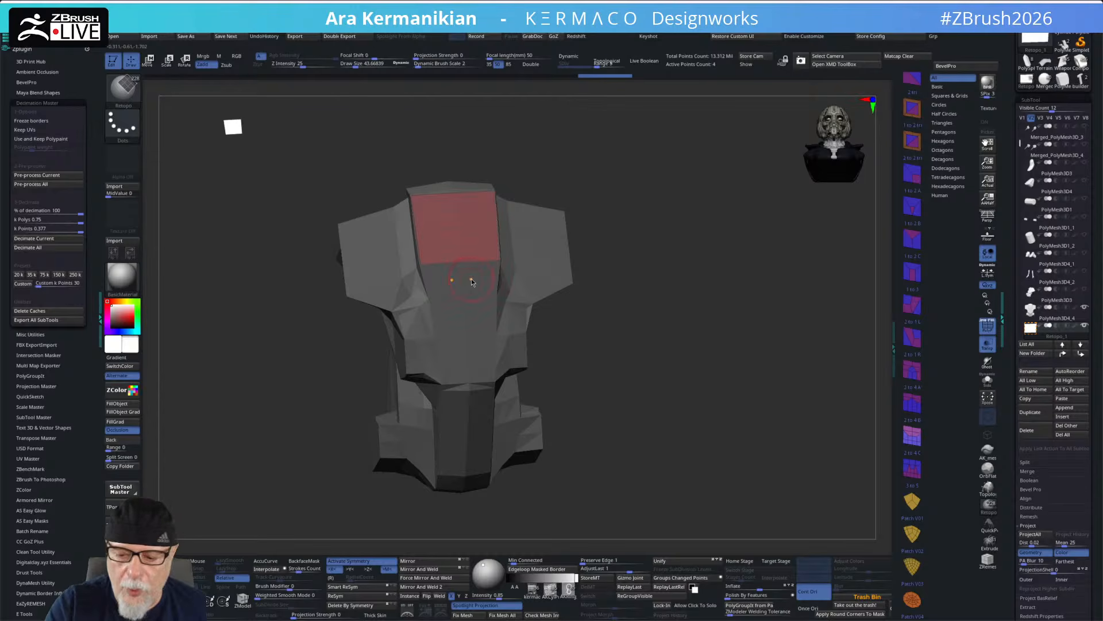
- Turn off the polyframe display and bring the lower edge of the new polygon into close view
drag(657, 361, 739, 411)
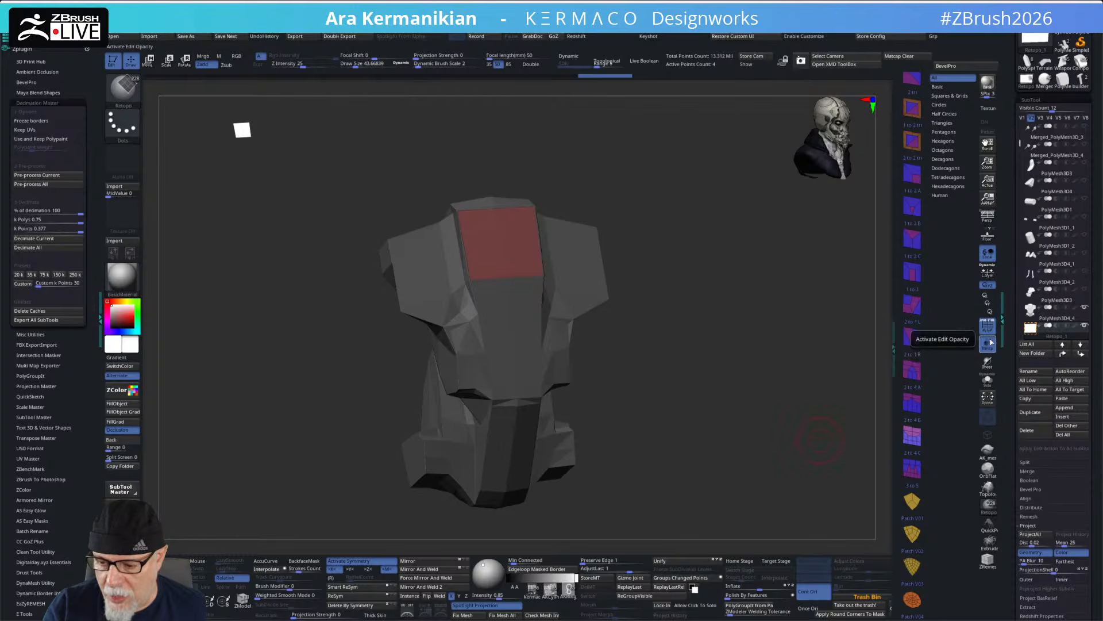
click(988, 326)
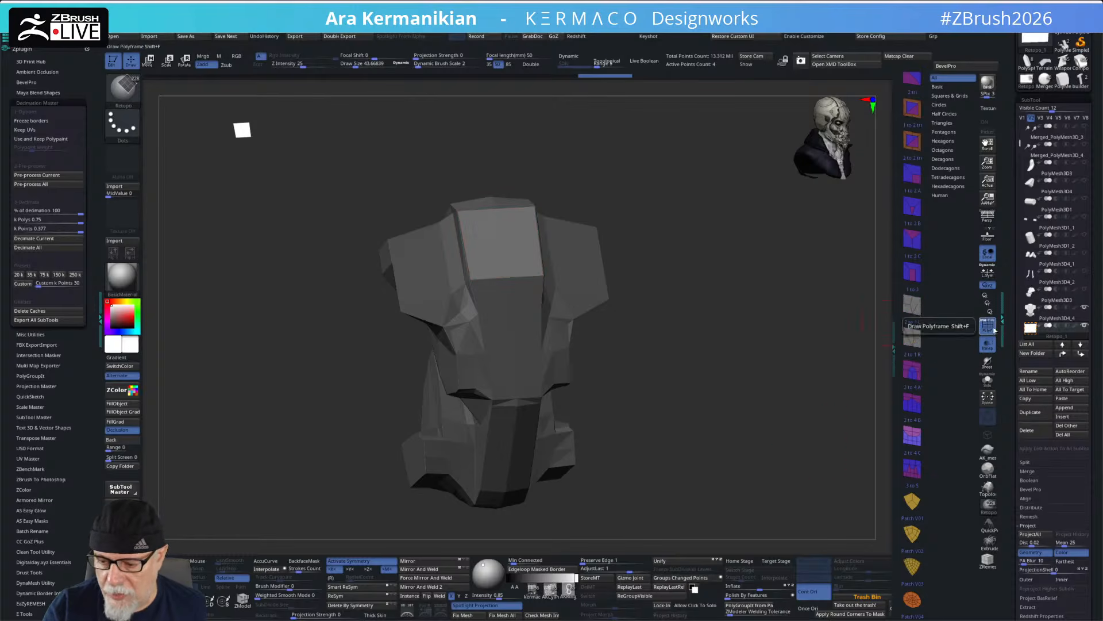
alt+drag(750, 350, 721, 448)
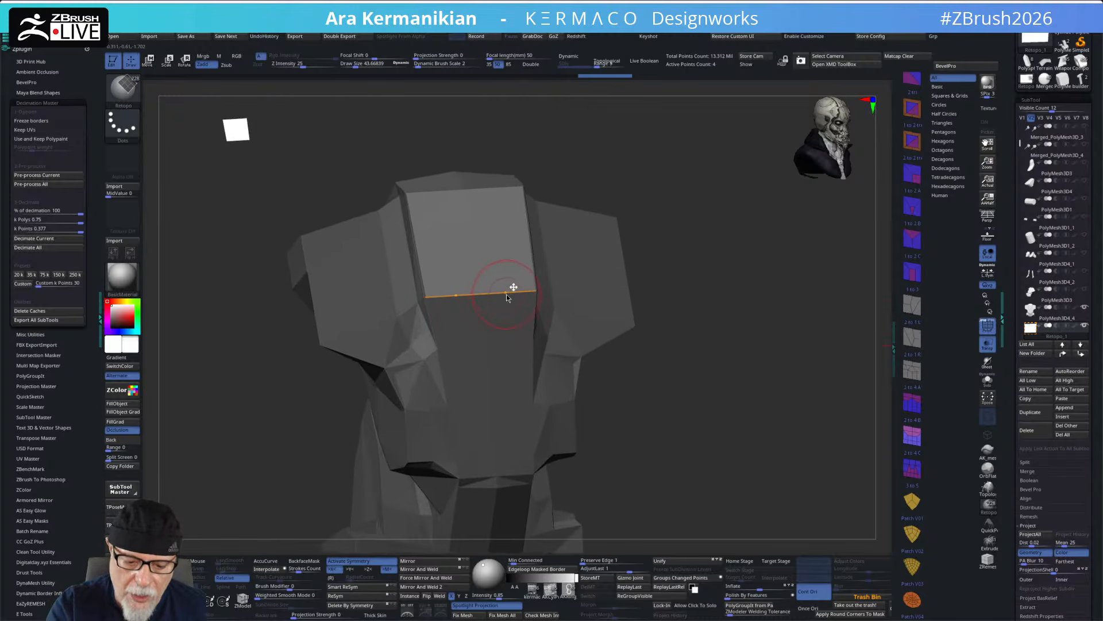
drag(725, 282, 658, 267)
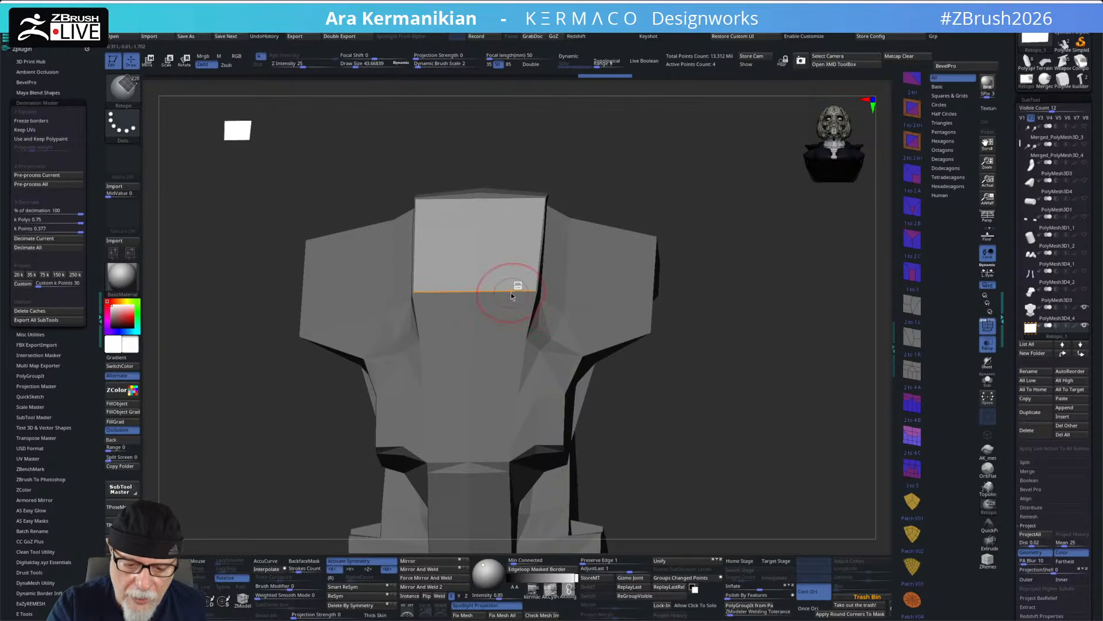
drag(509, 293, 564, 431)
key(ctrl+z)
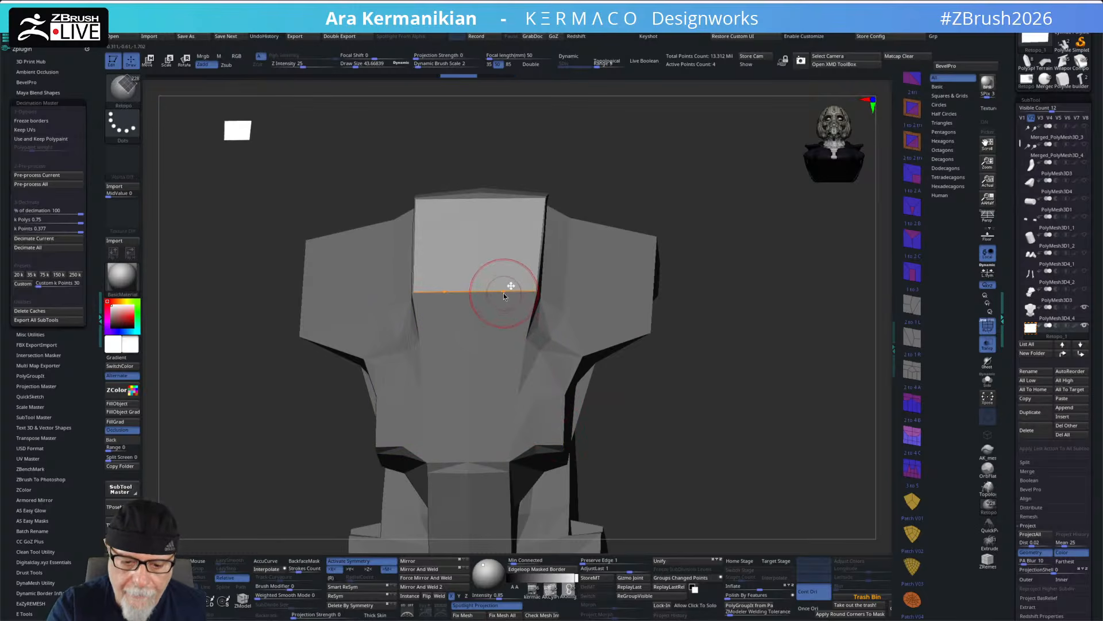
- Rebuild the upper center panel as two symmetrical polygons that share points on the center line
drag(661, 289, 697, 295)
alt+drag(693, 232, 694, 307)
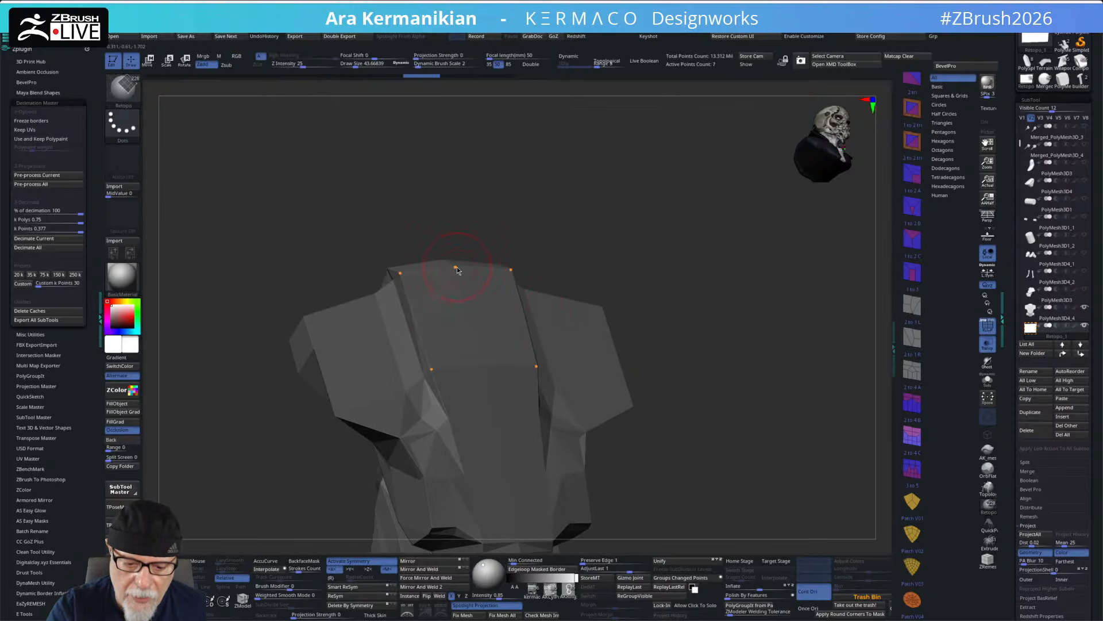
click(481, 360)
click(510, 332)
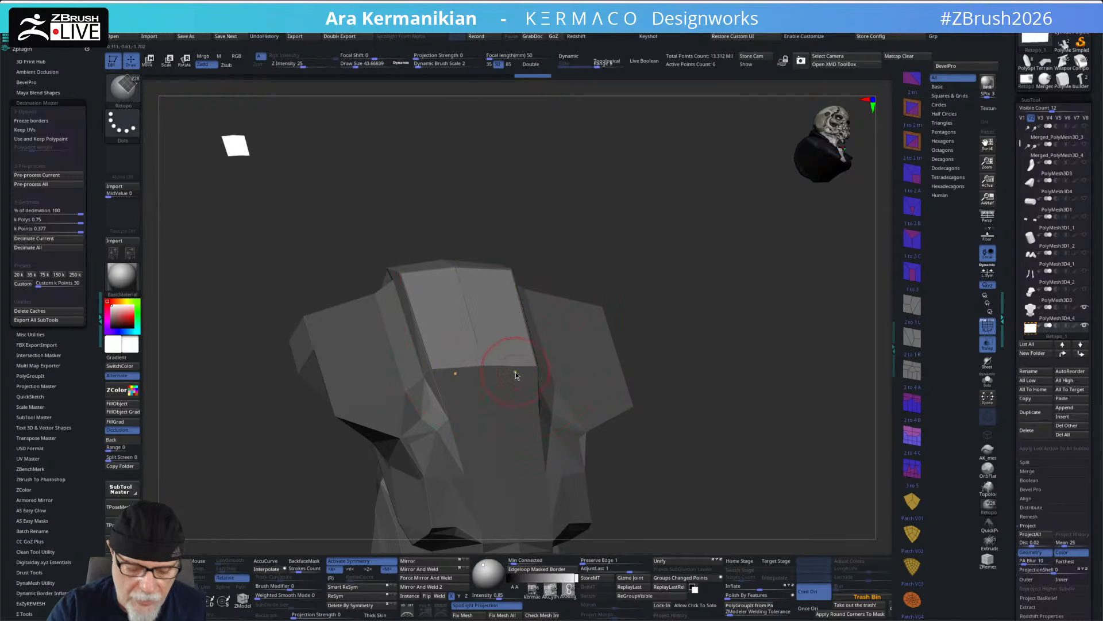
- Extend the two center polygons down the long tapering panel and fit their lower corners to its lower edge
drag(717, 340, 635, 298)
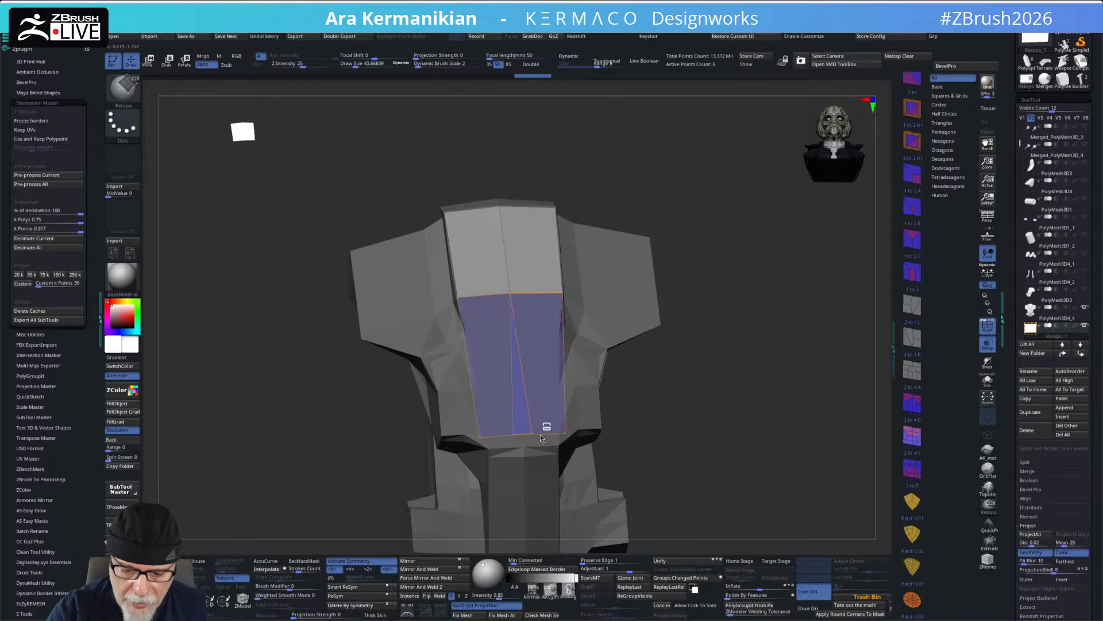
drag(550, 443, 695, 375)
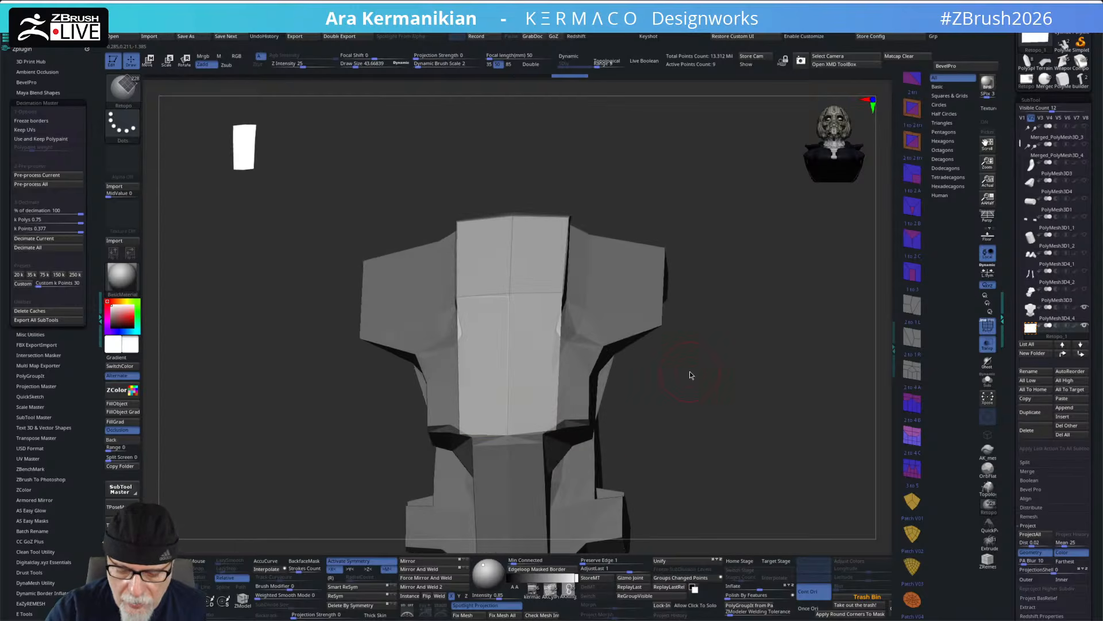
drag(557, 430, 545, 436)
- Extend the center strip over the upper panel's top rim and fit the new row's outer corners to the armor
mouse_move(802, 315)
mouse_down()
mouse_move(769, 304)
mouse_move(784, 251)
mouse_move(700, 333)
mouse_move(703, 305)
mouse_move(668, 361)
mouse_move(722, 303)
mouse_move(670, 320)
mouse_move(646, 362)
mouse_move(601, 378)
mouse_move(613, 327)
mouse_move(532, 408)
mouse_move(575, 406)
mouse_move(563, 375)
mouse_up()
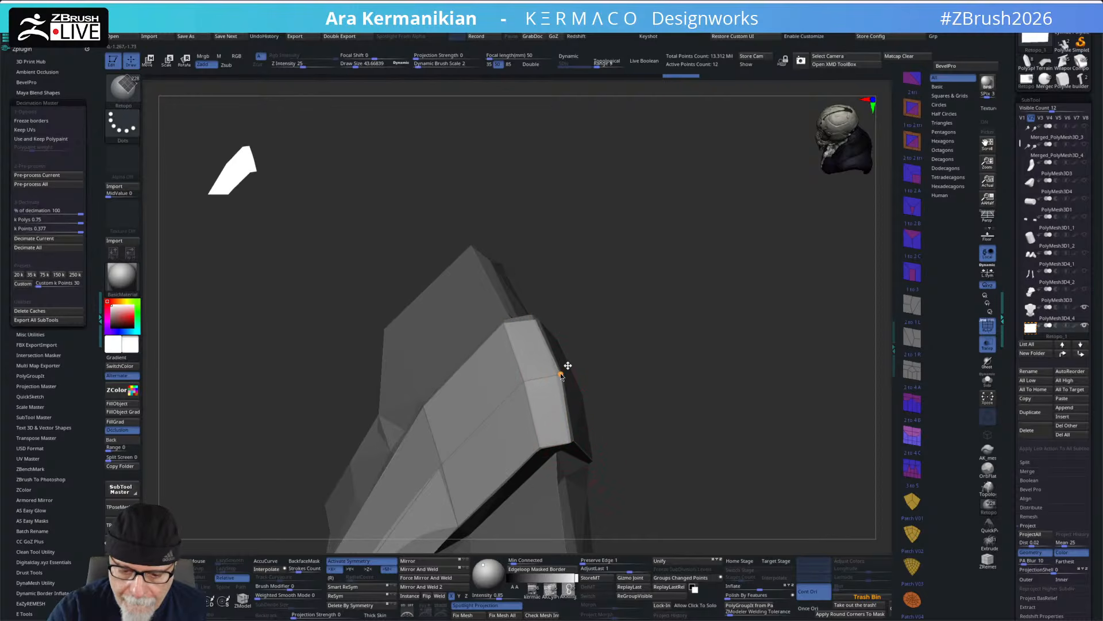
drag(596, 284, 593, 321)
mouse_move(531, 303)
mouse_down()
mouse_move(504, 306)
mouse_move(610, 303)
mouse_up()
key(ctrl+z)
drag(385, 370, 385, 368)
mouse_move(668, 320)
mouse_down()
mouse_move(687, 239)
mouse_move(734, 214)
mouse_move(736, 236)
mouse_move(754, 244)
mouse_move(737, 281)
mouse_move(567, 344)
mouse_move(678, 298)
mouse_move(665, 310)
mouse_move(683, 380)
mouse_move(611, 289)
mouse_move(581, 360)
mouse_move(697, 283)
mouse_move(670, 328)
mouse_move(613, 284)
mouse_up()
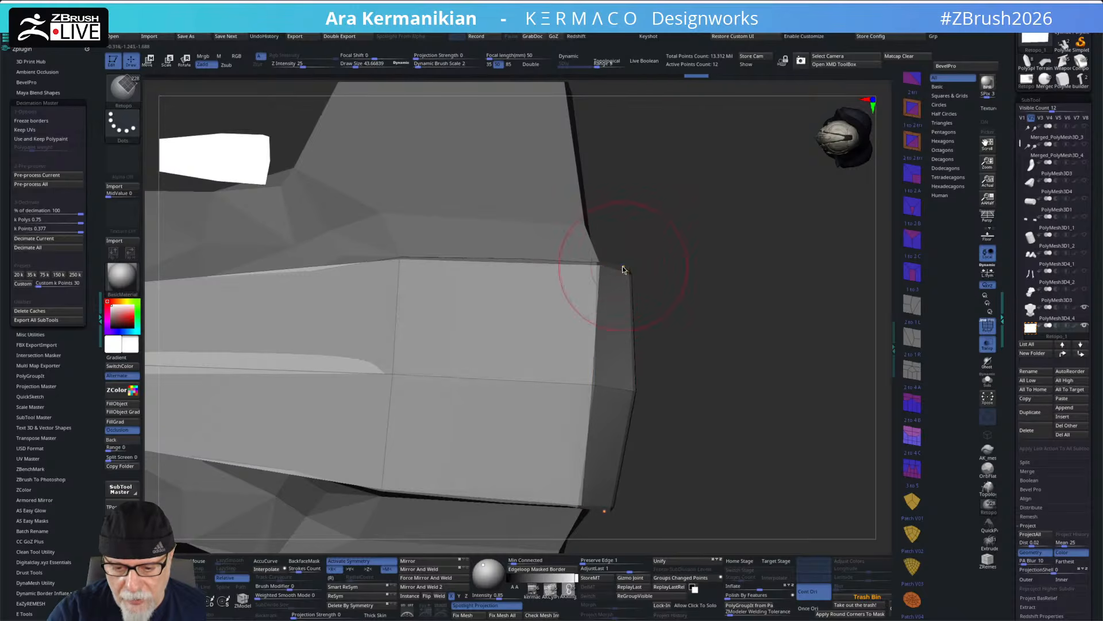
mouse_move(600, 265)
mouse_down()
mouse_move(674, 271)
mouse_move(622, 279)
mouse_move(622, 267)
mouse_up()
- Reduce the draw size to about 10 and extend the center strip with a narrow row and a long row down the lower panel
key(s)
drag(618, 396, 611, 397)
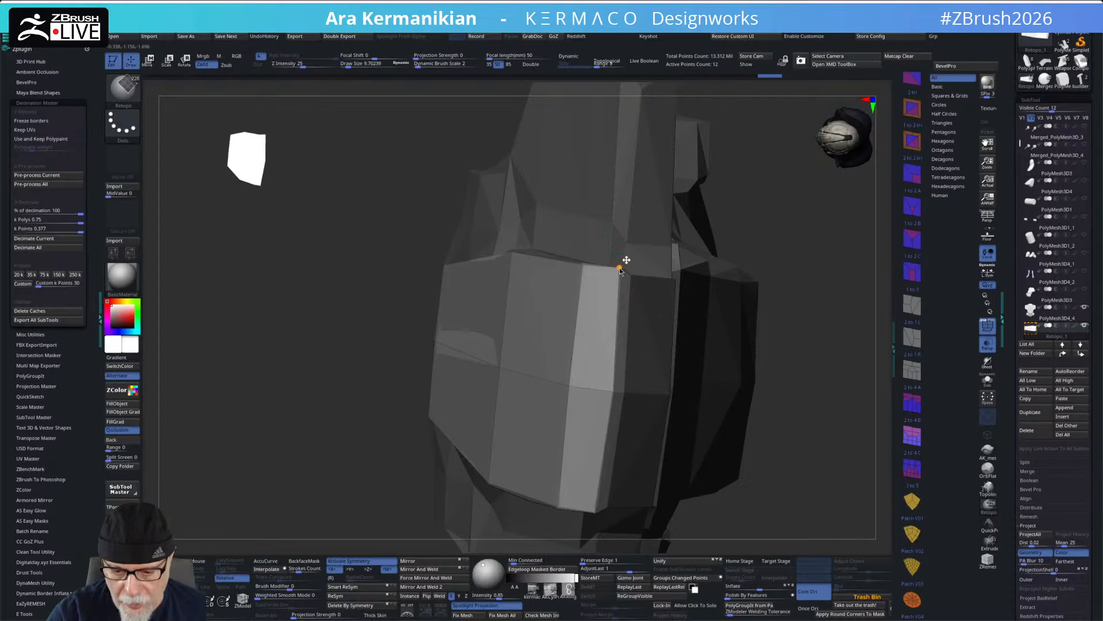
drag(764, 269, 709, 304)
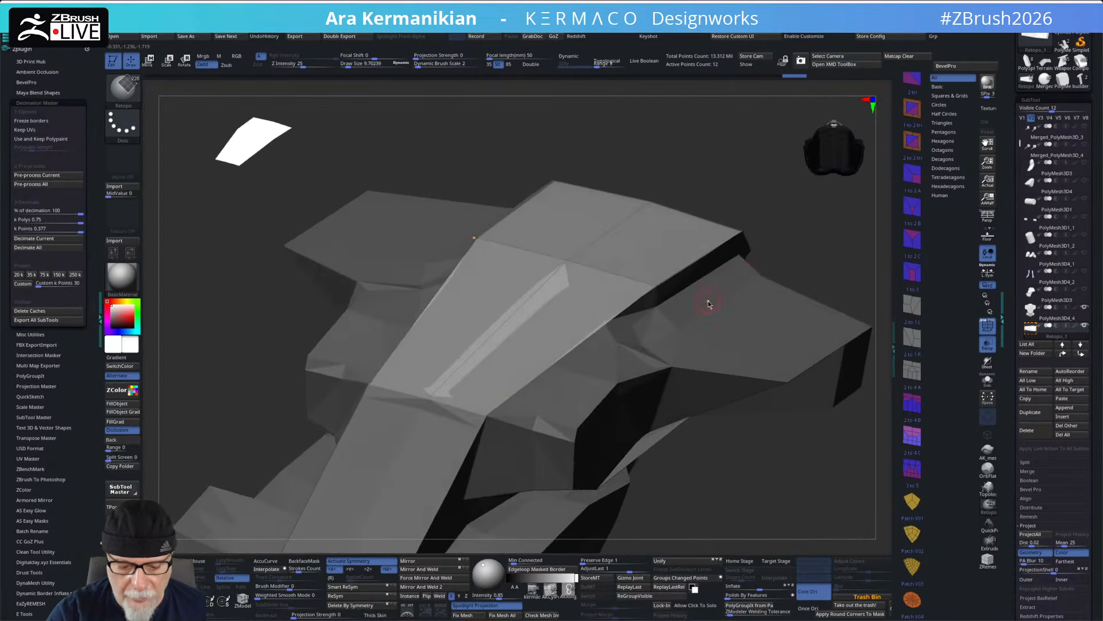
drag(818, 288, 784, 204)
drag(706, 405, 502, 344)
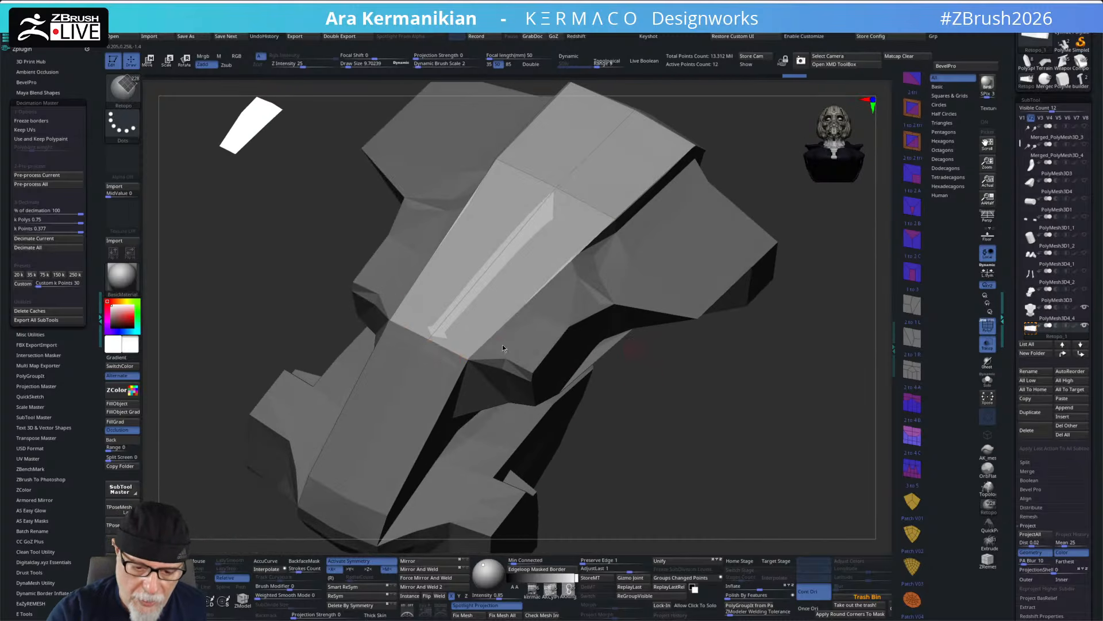
click(452, 365)
drag(452, 365, 377, 513)
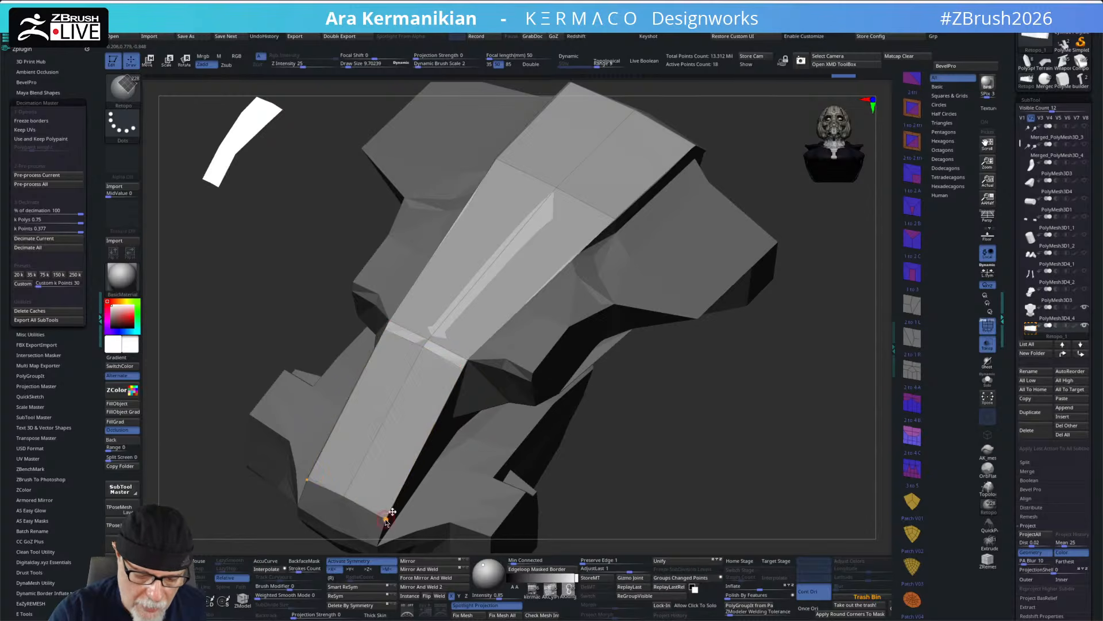
- Insert an edge loop across the long center panel and add a small polygon on each side of its upper part
drag(740, 400, 674, 304)
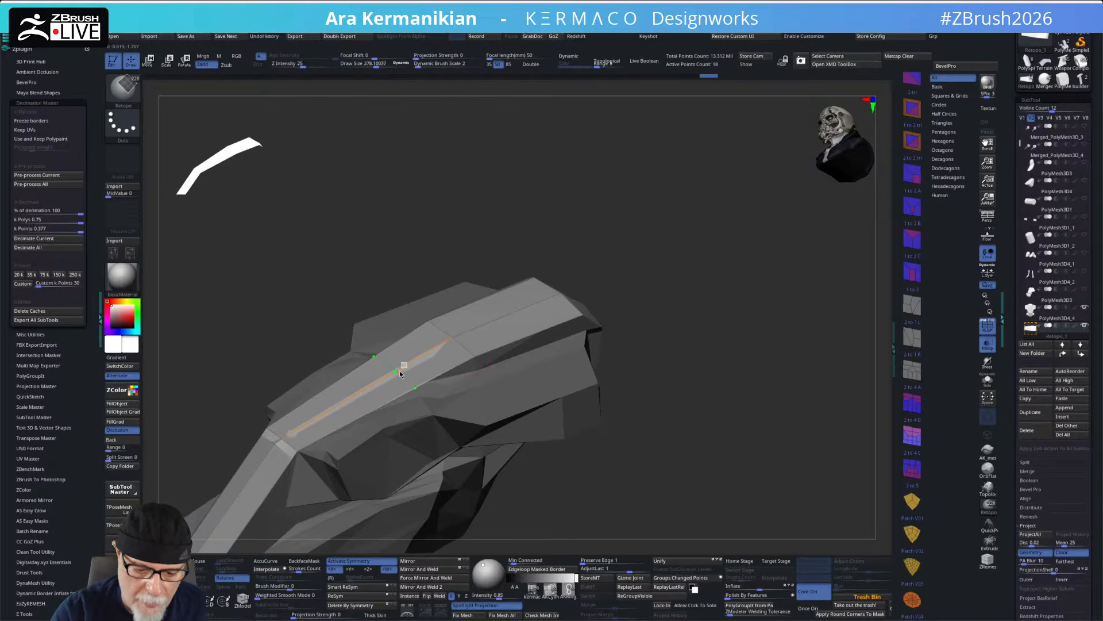
click(400, 360)
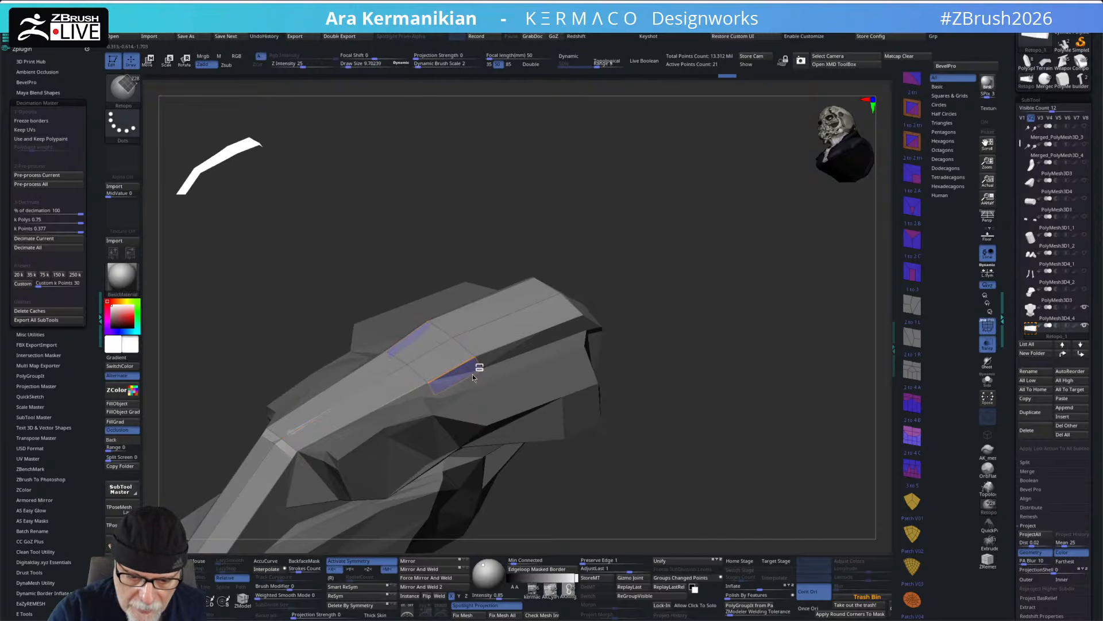
click(472, 377)
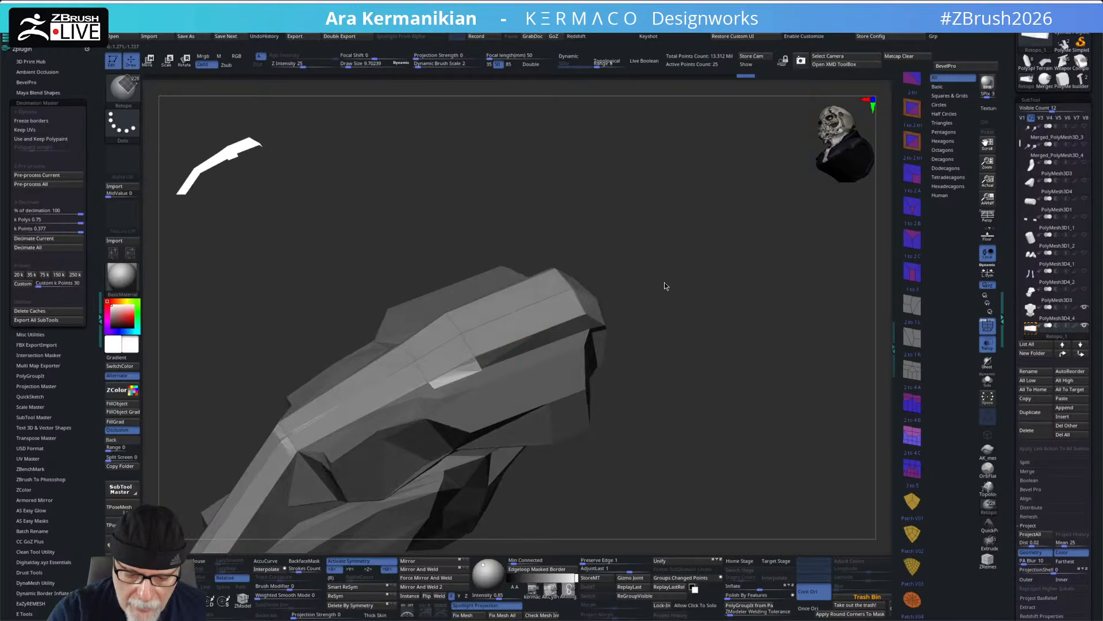
- Fit the outer corner points of the small side polygons to the armor's edges
drag(662, 282, 601, 309)
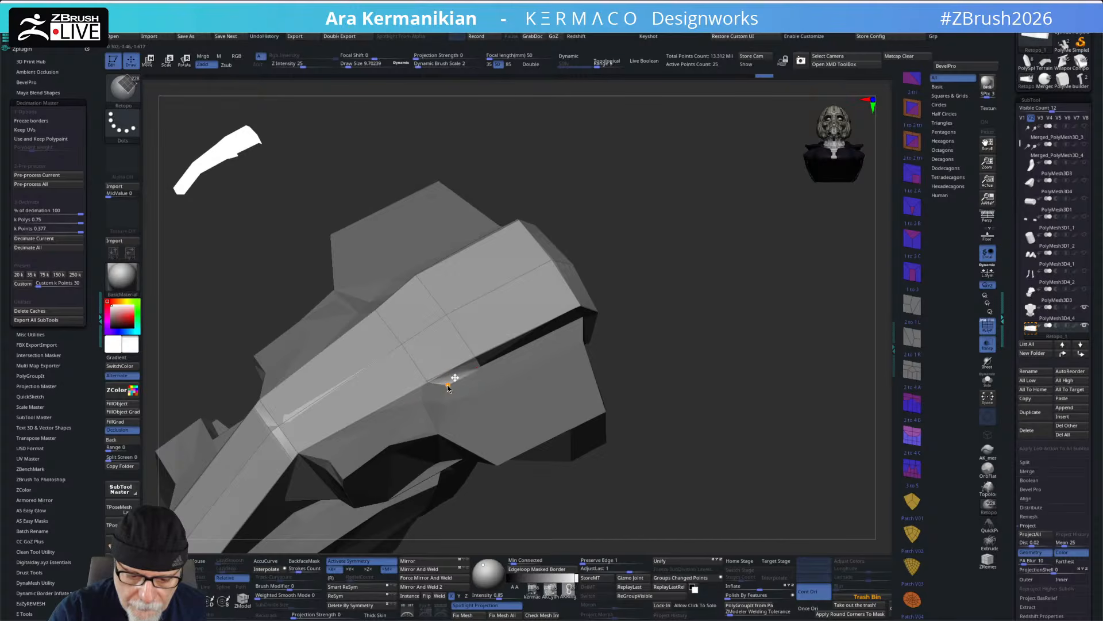
drag(661, 327, 650, 277)
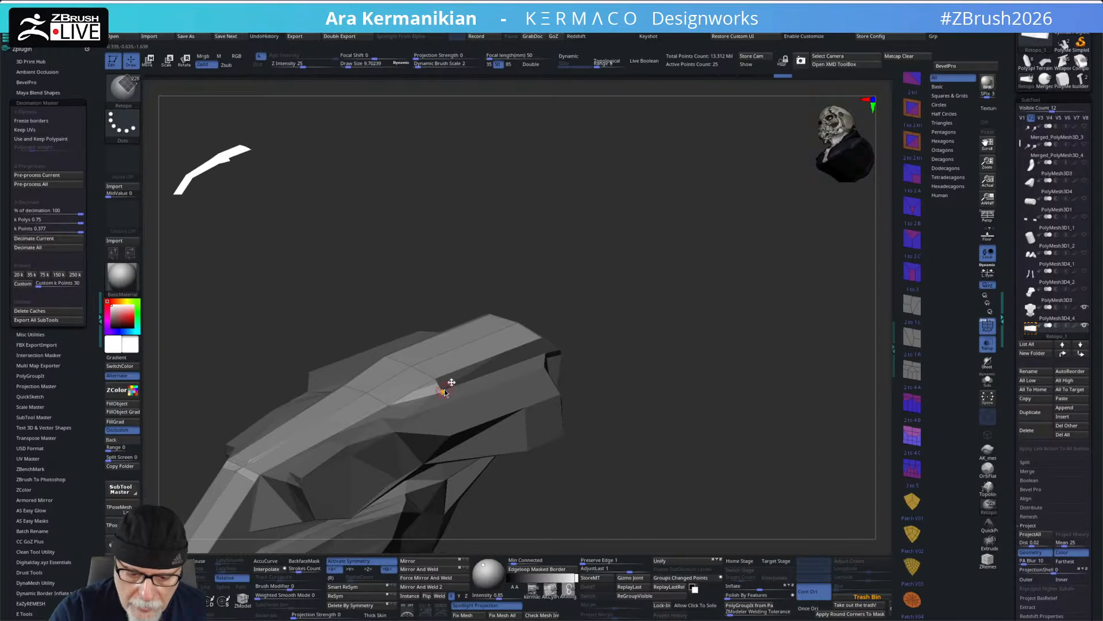
drag(441, 384, 543, 347)
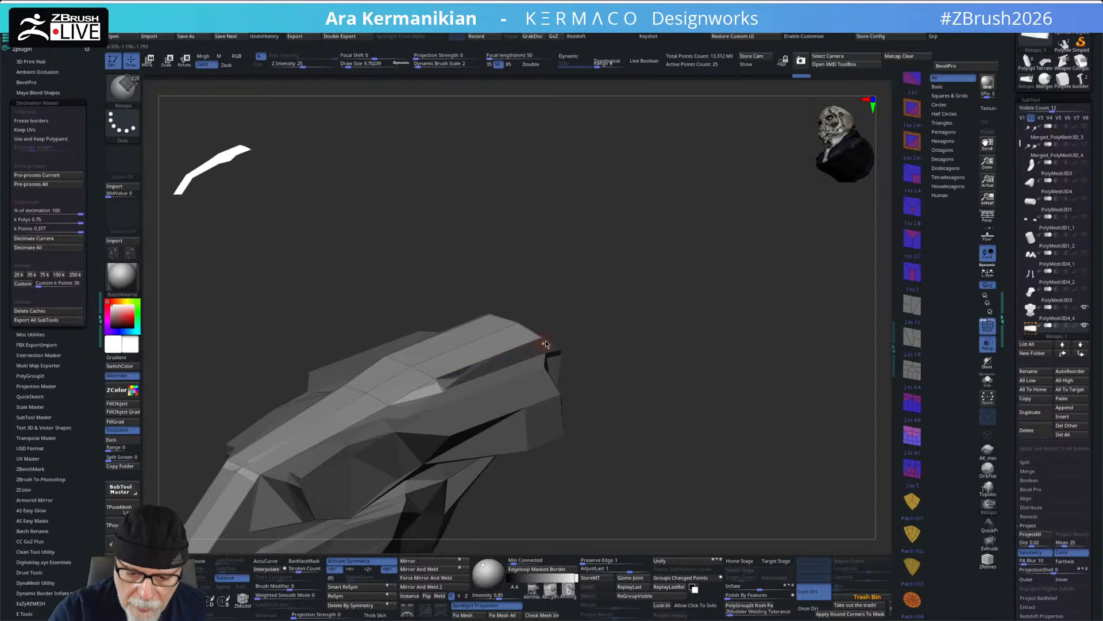
mouse_move(604, 322)
mouse_down()
mouse_move(586, 309)
mouse_move(581, 318)
mouse_move(595, 311)
mouse_move(585, 332)
mouse_move(613, 357)
mouse_up()
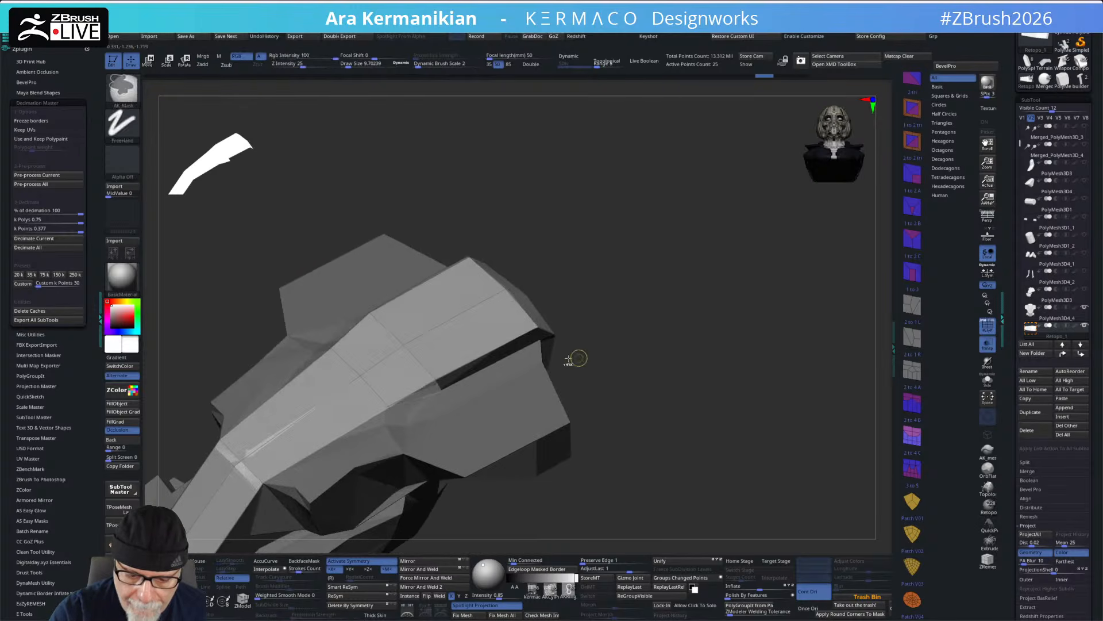
drag(599, 282, 592, 291)
click(484, 357)
key(ctrl+z)
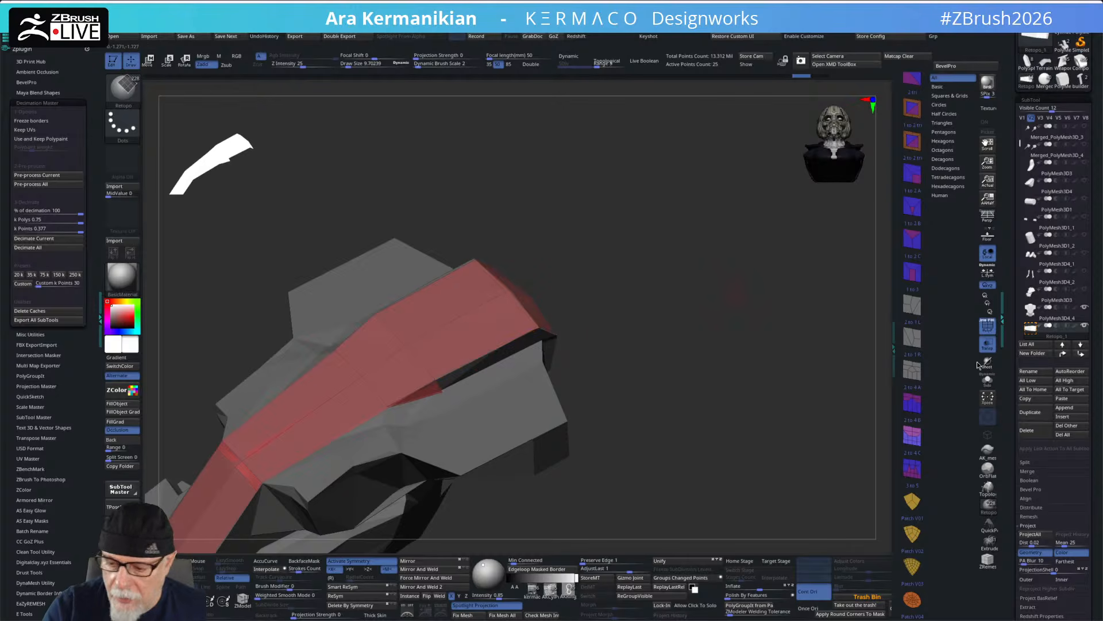
click(987, 324)
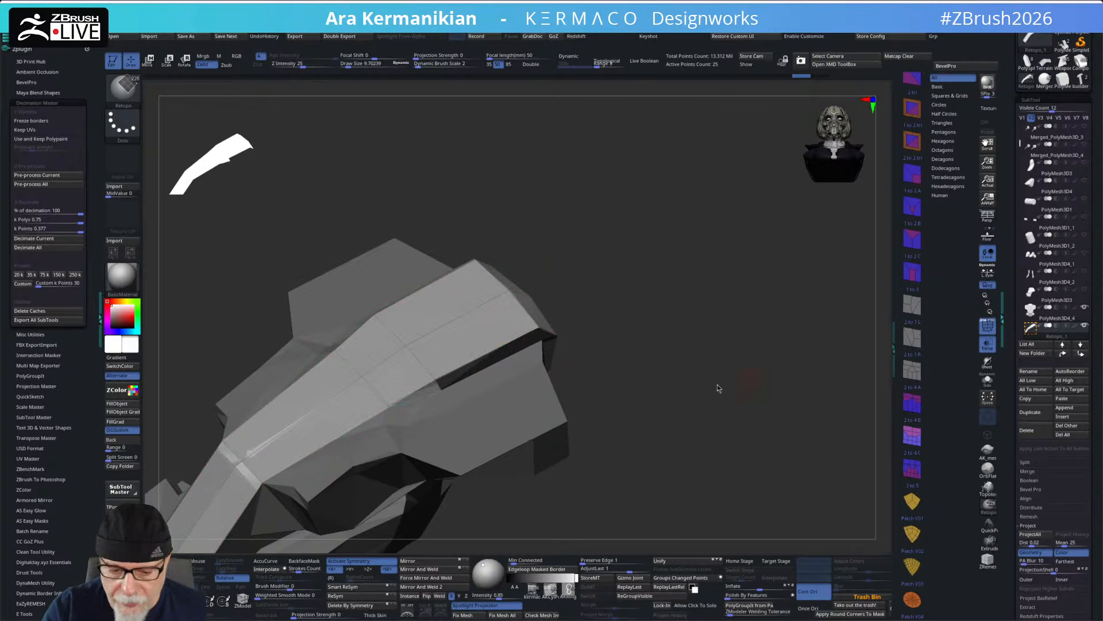
- Add narrow wall polygons along both outer side edges of the upper center panel
click(485, 358)
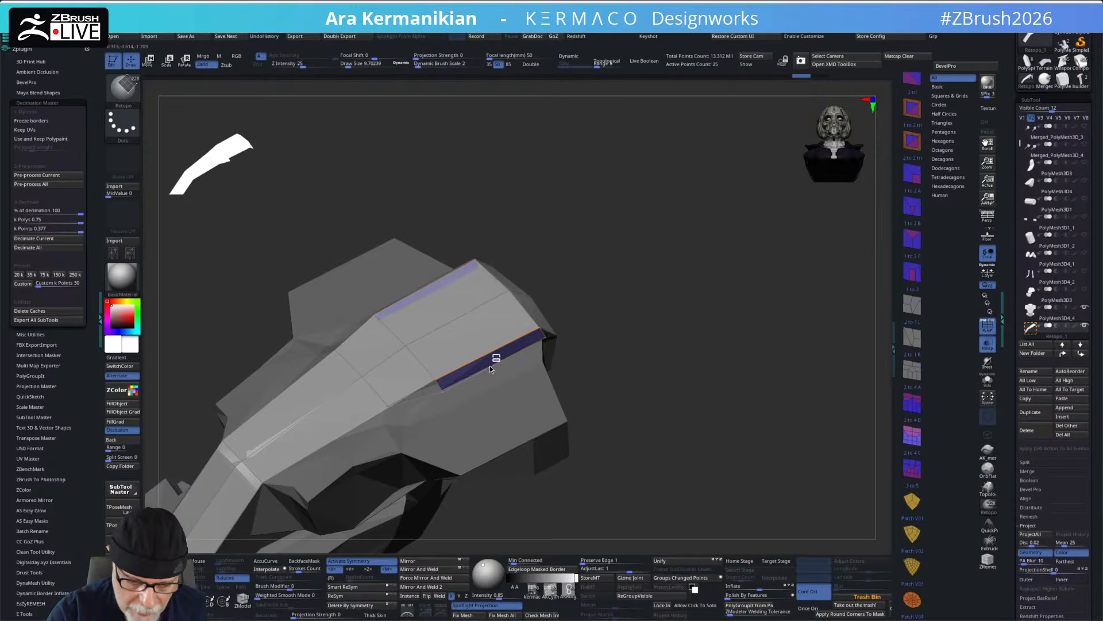
mouse_move(586, 346)
mouse_down()
mouse_move(615, 315)
mouse_move(606, 324)
mouse_move(684, 357)
mouse_move(700, 299)
mouse_up()
alt+click(561, 344)
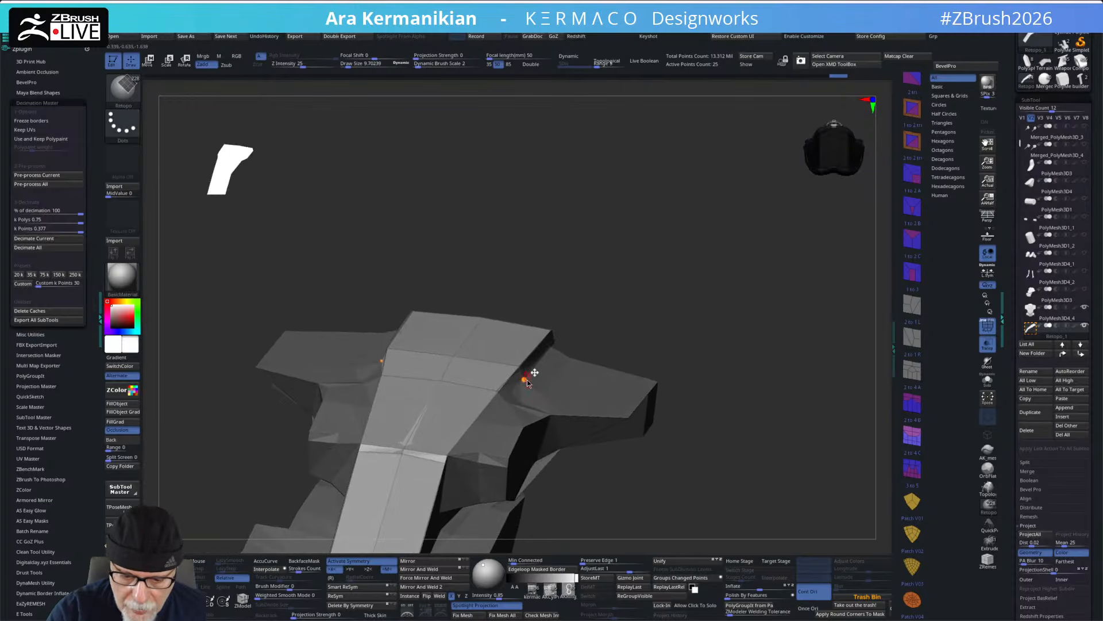
drag(661, 345, 660, 310)
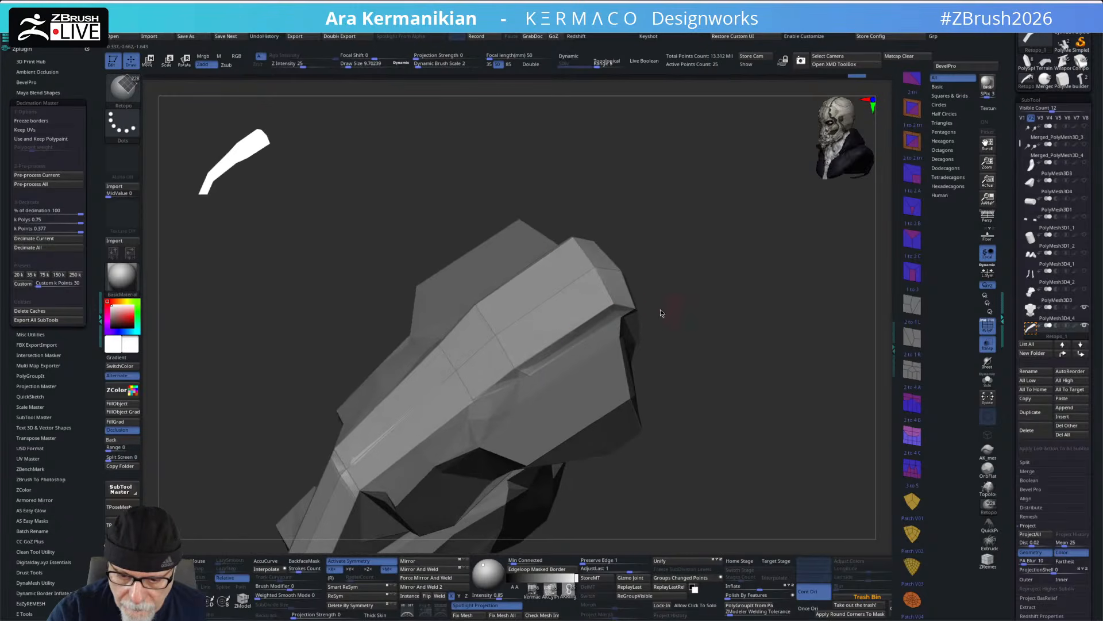
click(587, 320)
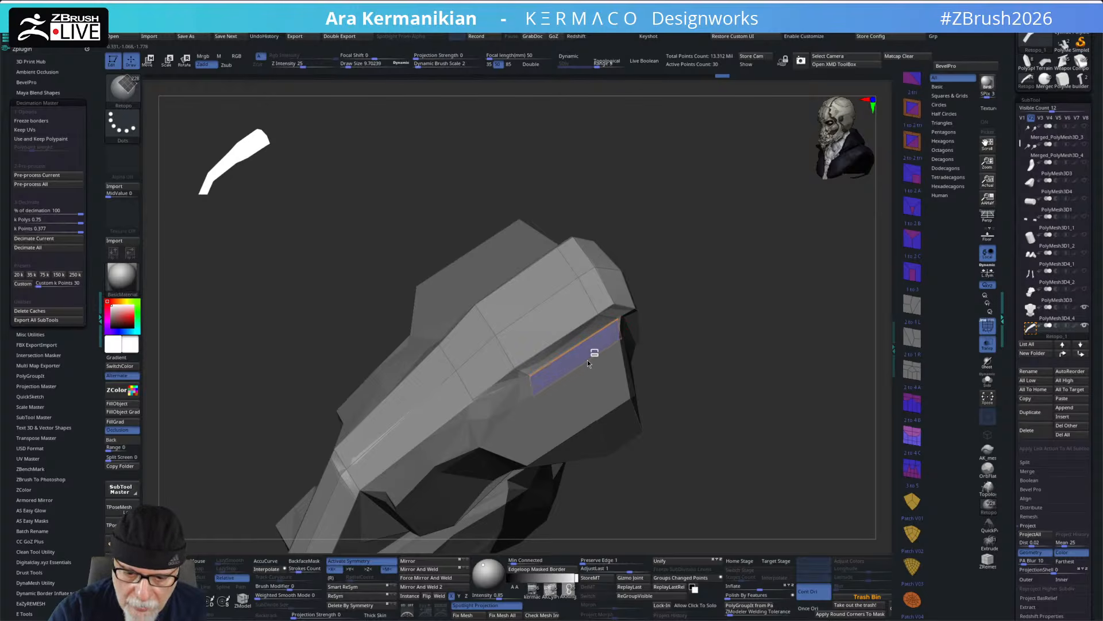
- Add polygons along the inner edge of each shoulder, next to the center panel's side walls
click(587, 360)
drag(714, 324, 520, 402)
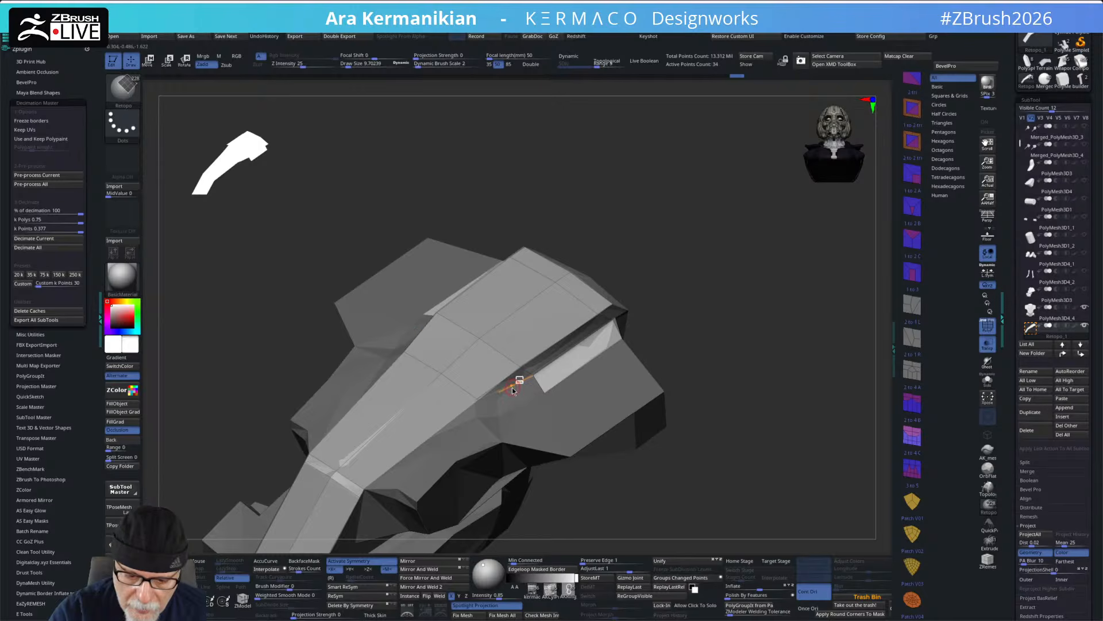
click(519, 400)
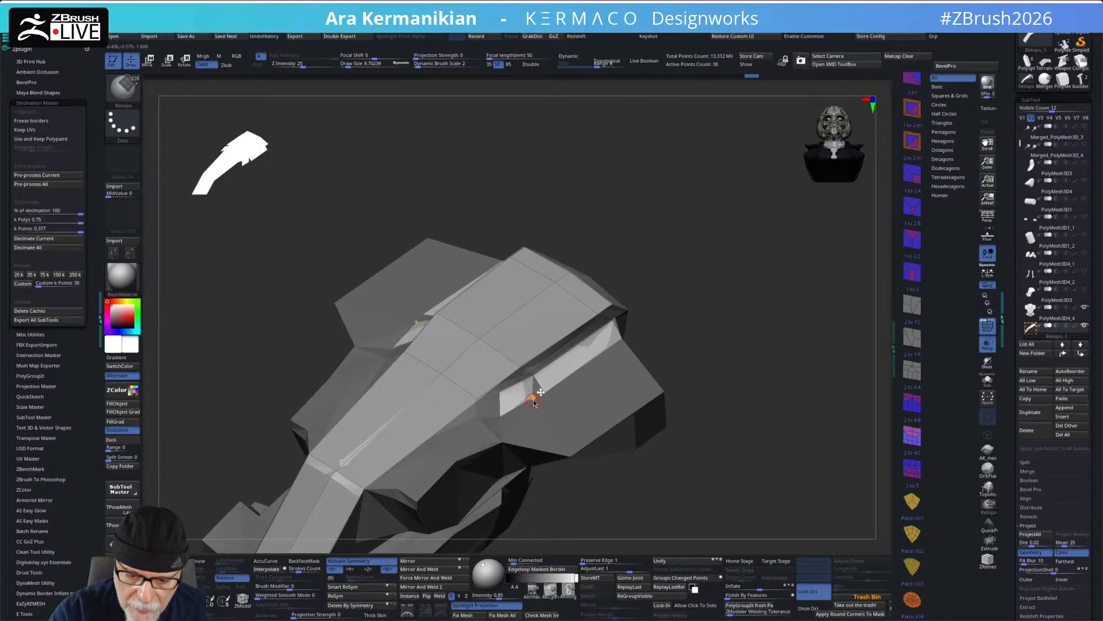
- Fill both front shoulder faces with polygons from the inner corner out to the outer and lower edges
drag(715, 315, 509, 376)
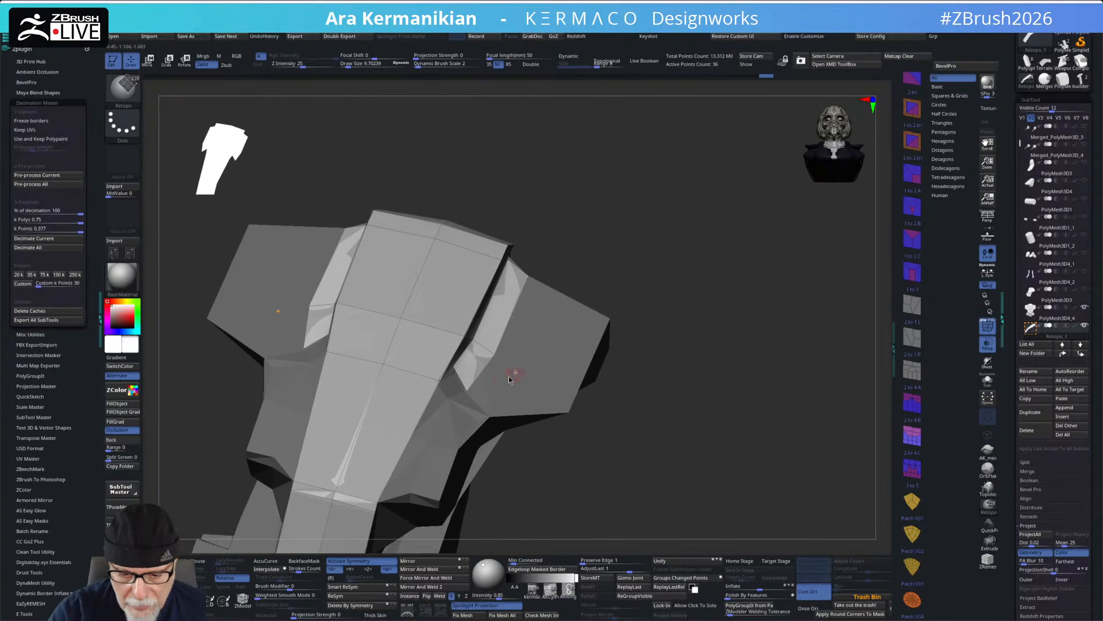
click(498, 406)
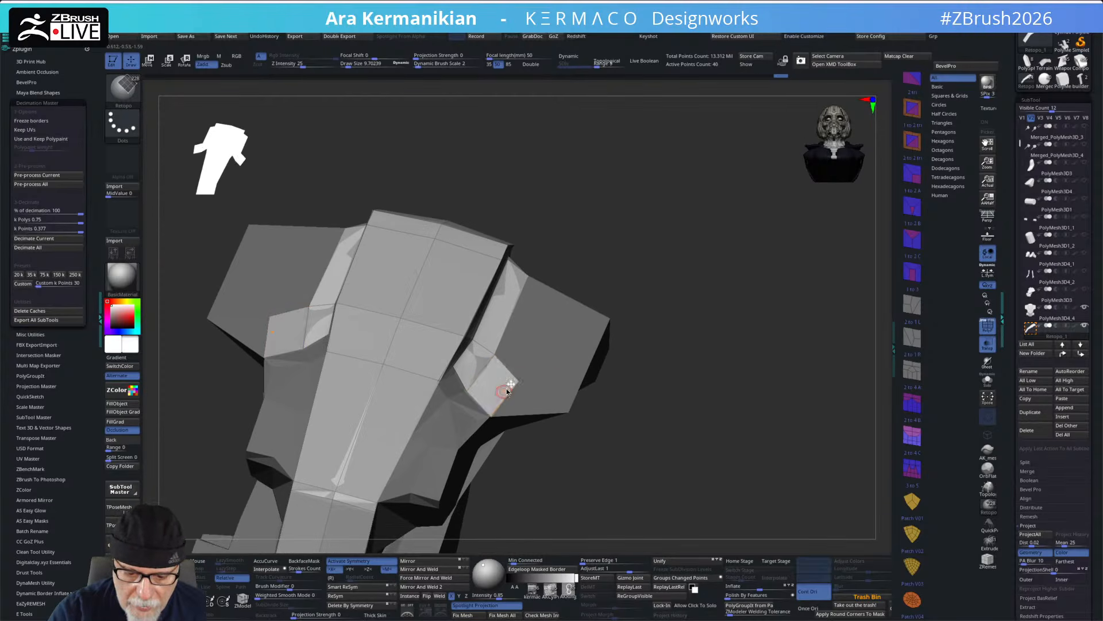
click(538, 339)
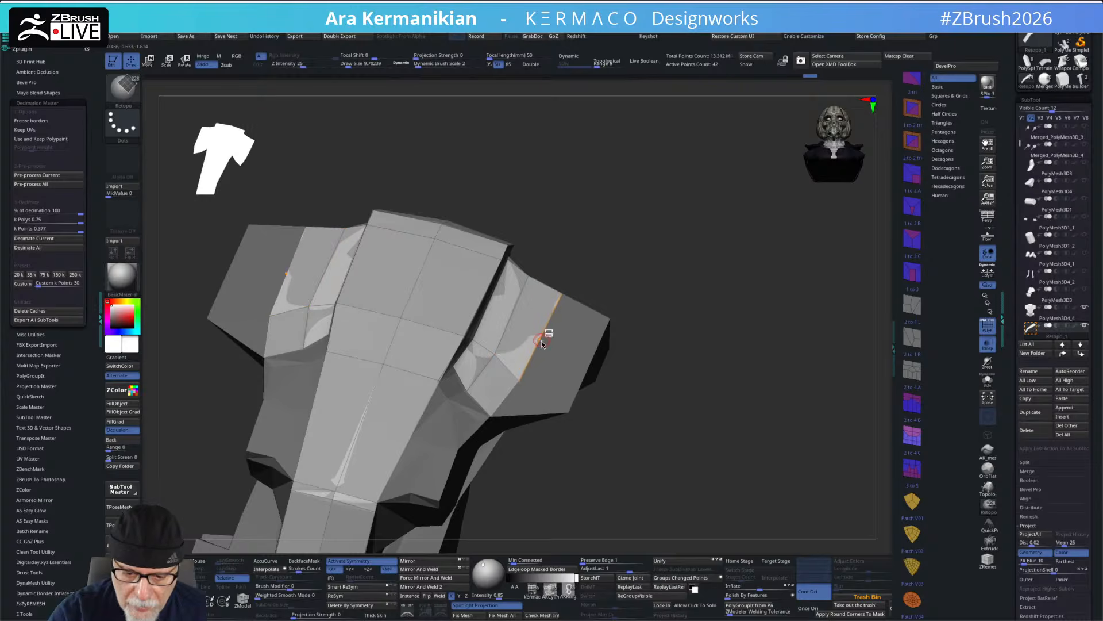
click(587, 368)
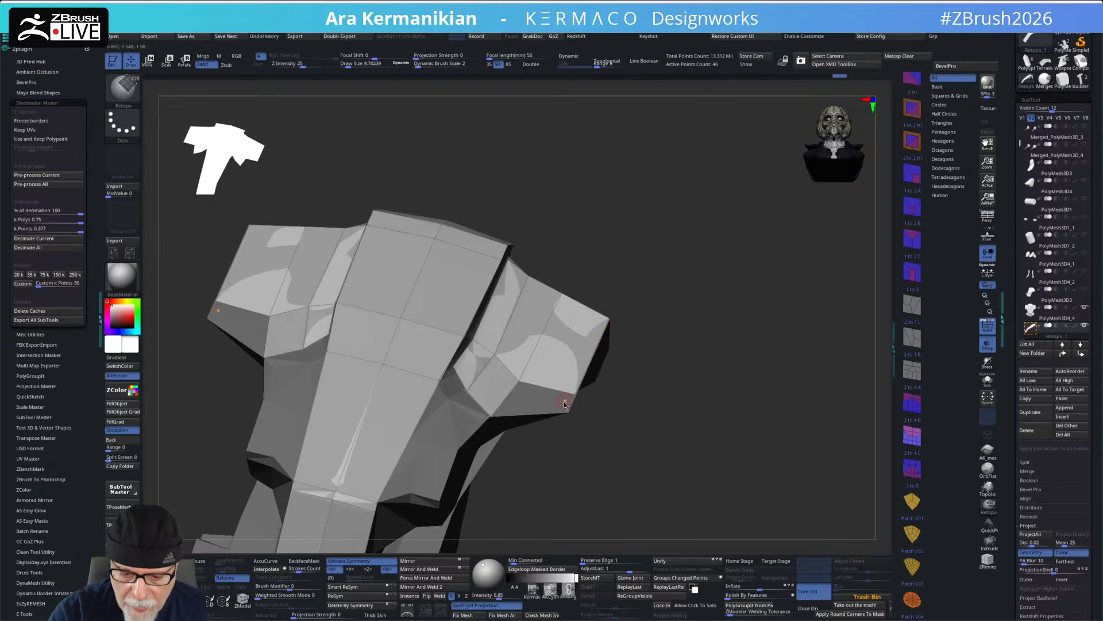
click(549, 428)
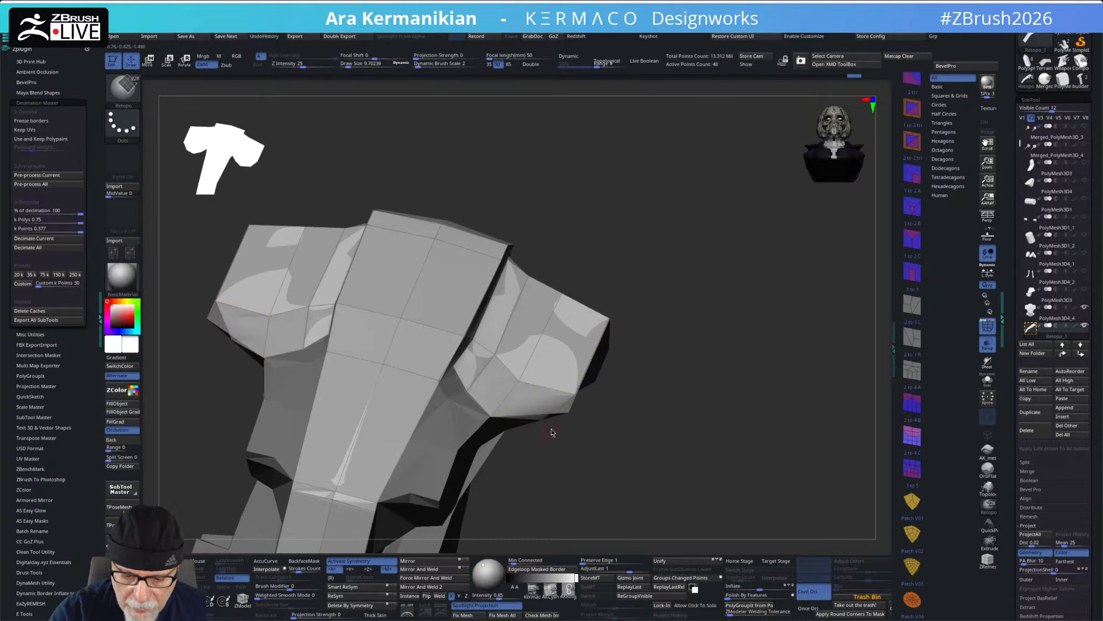
- Extend the center strip's top end with another narrow row of polygons toward the back
drag(570, 410, 552, 330)
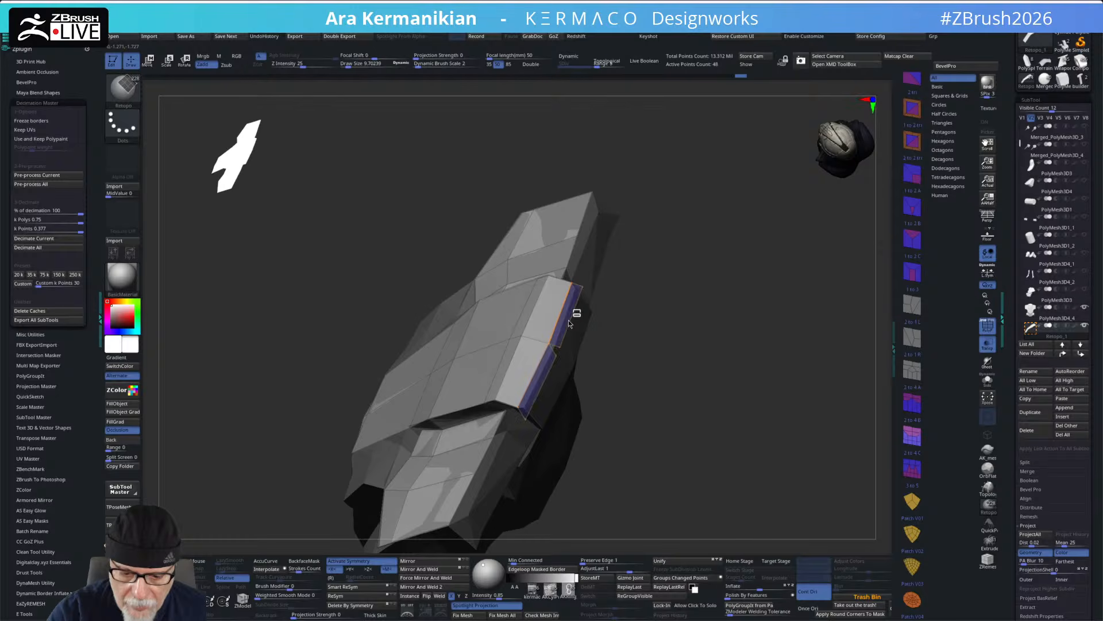
click(566, 319)
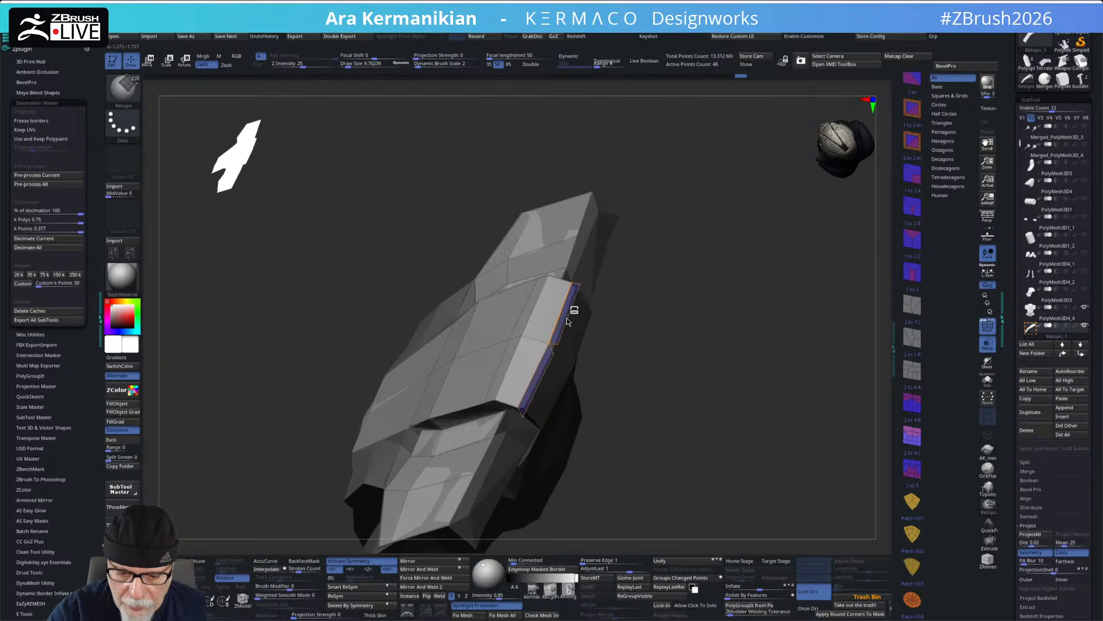
click(568, 319)
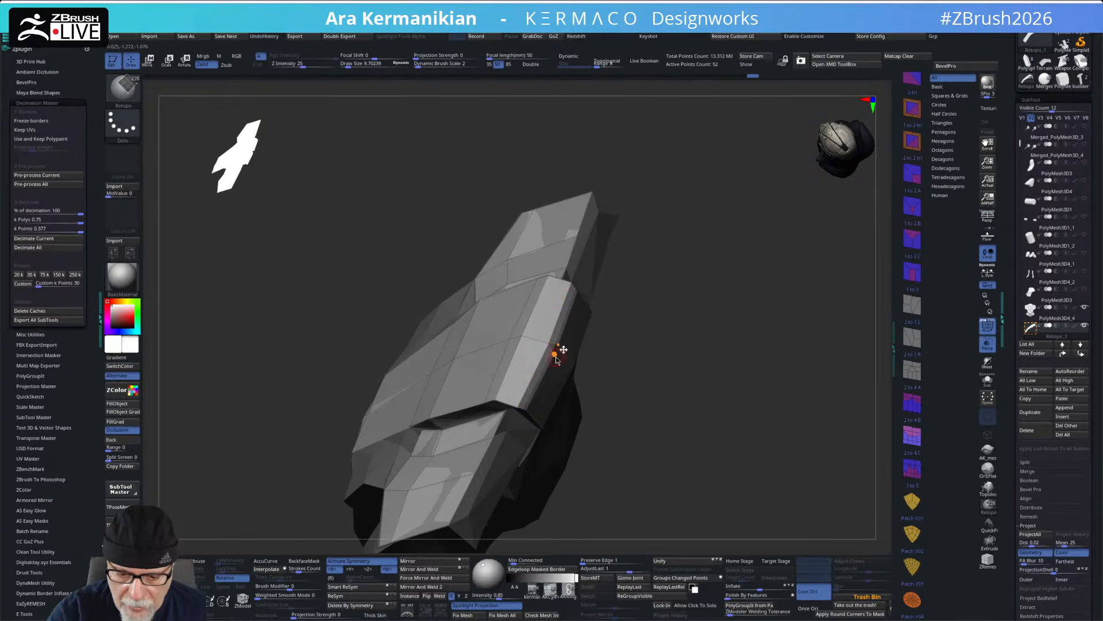
- Add another row of polygons wrapping over the back edge of the upper center panel, and turn on double-sided display
drag(647, 388, 650, 313)
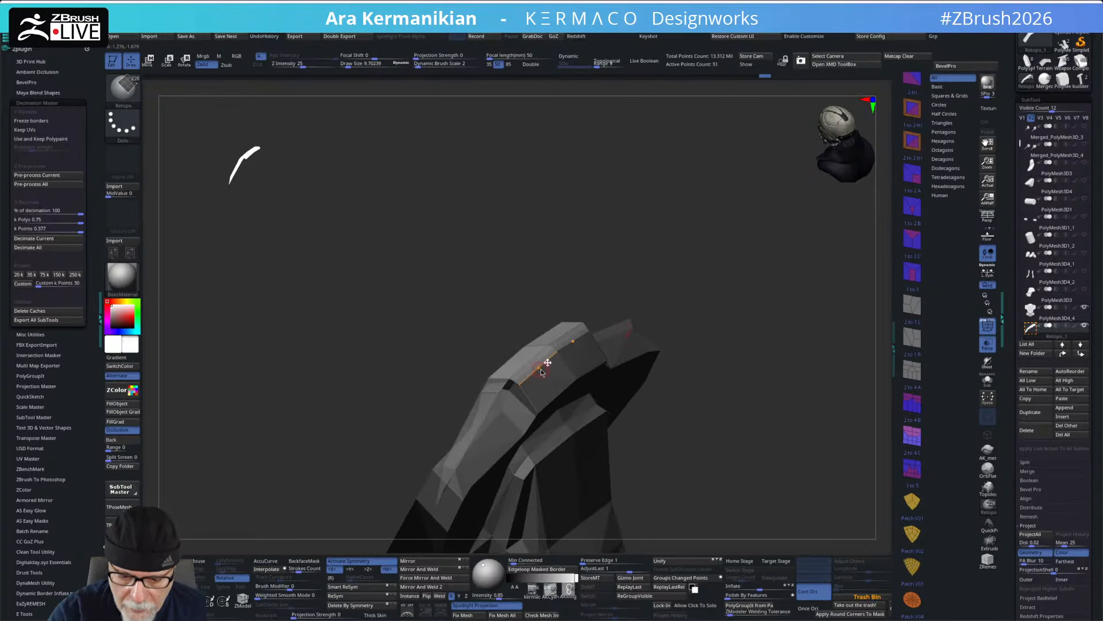
click(559, 396)
drag(777, 302, 722, 349)
click(538, 65)
- Add narrow side polygons along both outer edges of the tapered lower center panel, undoing misplaced ones
drag(616, 256, 686, 392)
drag(776, 402, 522, 381)
drag(612, 382, 656, 383)
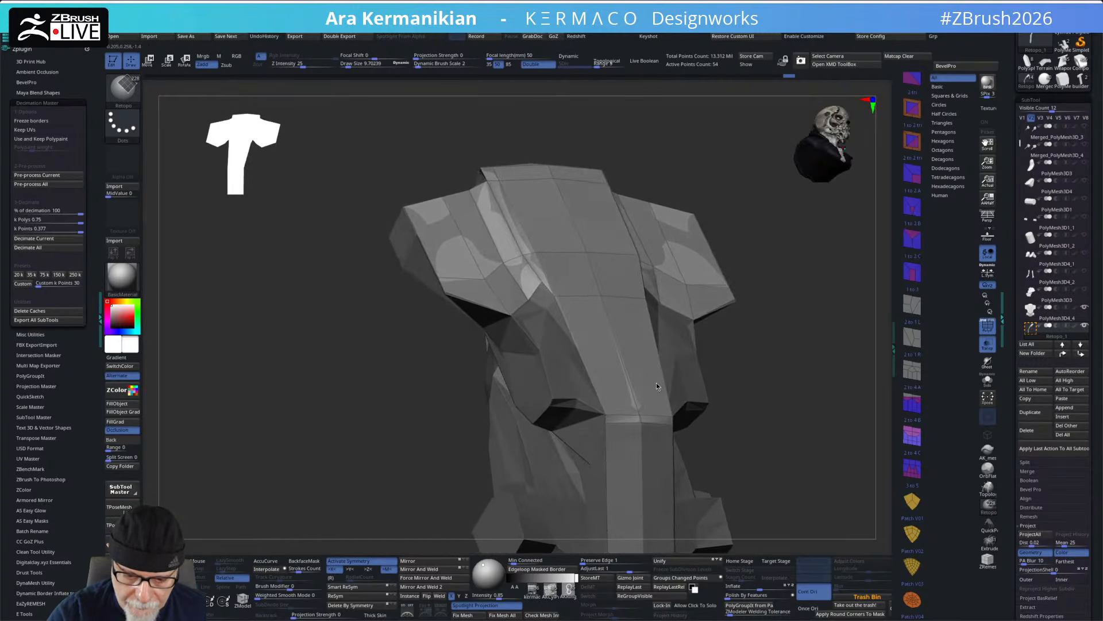
click(572, 366)
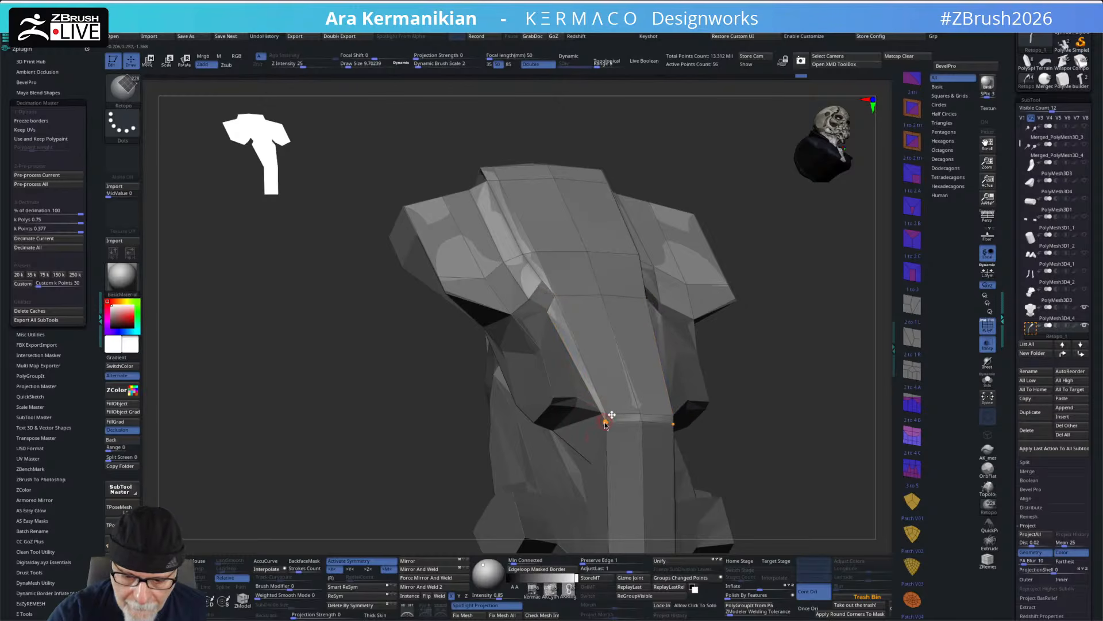
key(ctrl+z)
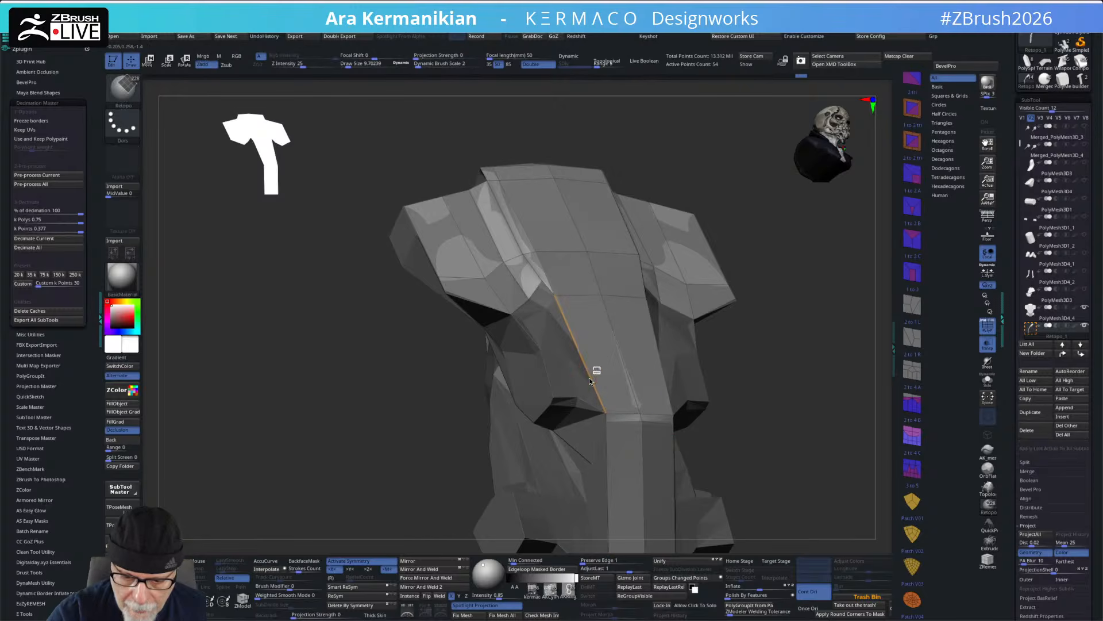
click(570, 372)
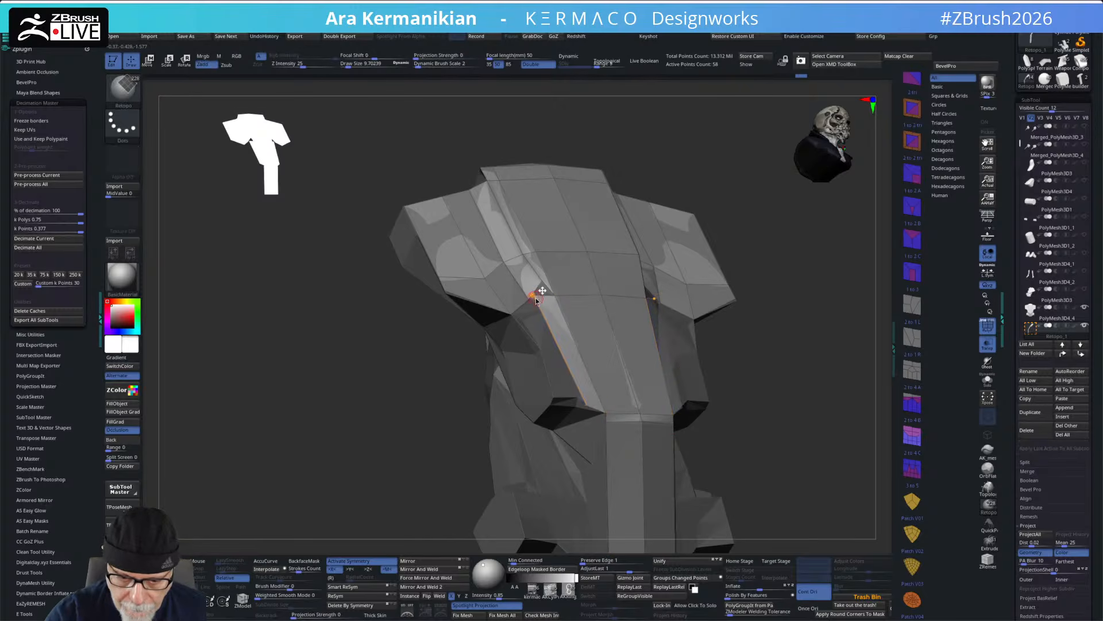
click(548, 310)
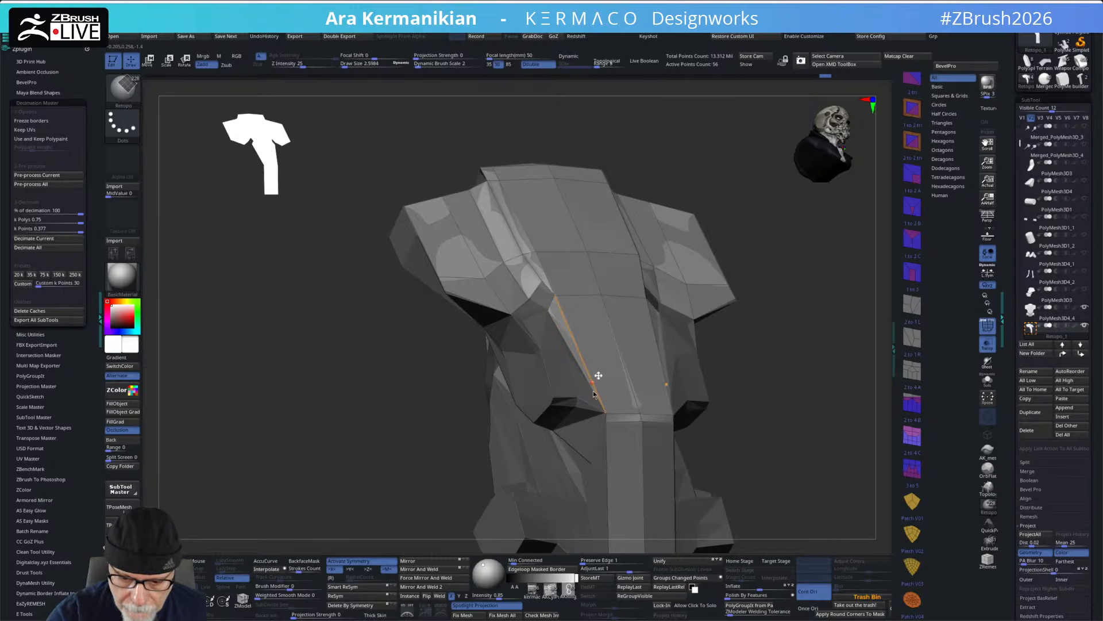
key(ctrl+z)
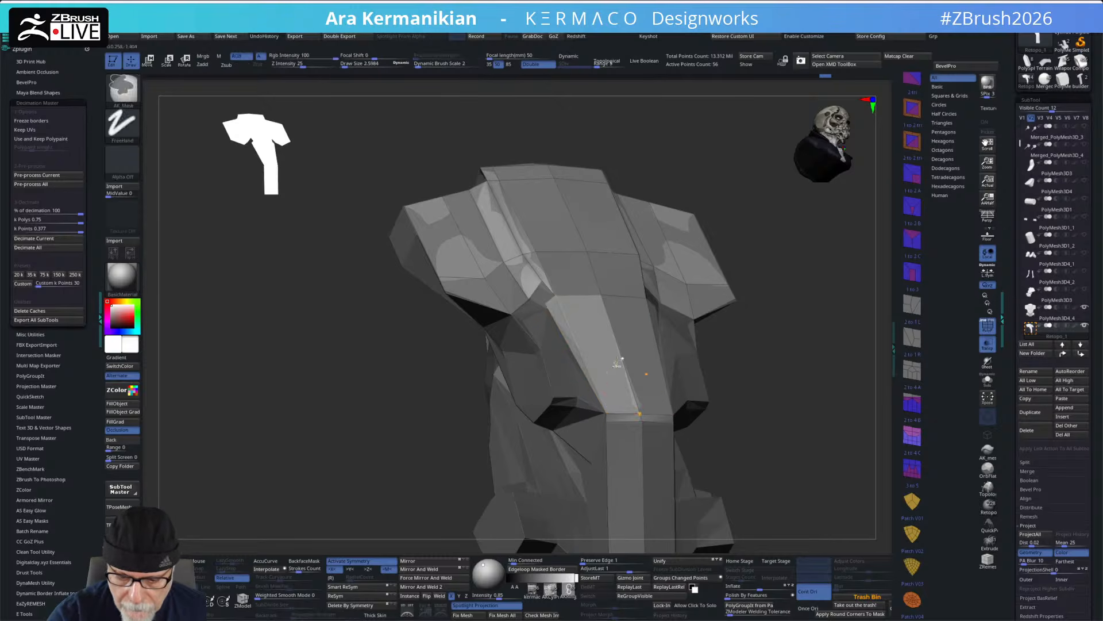
key(ctrl+z)
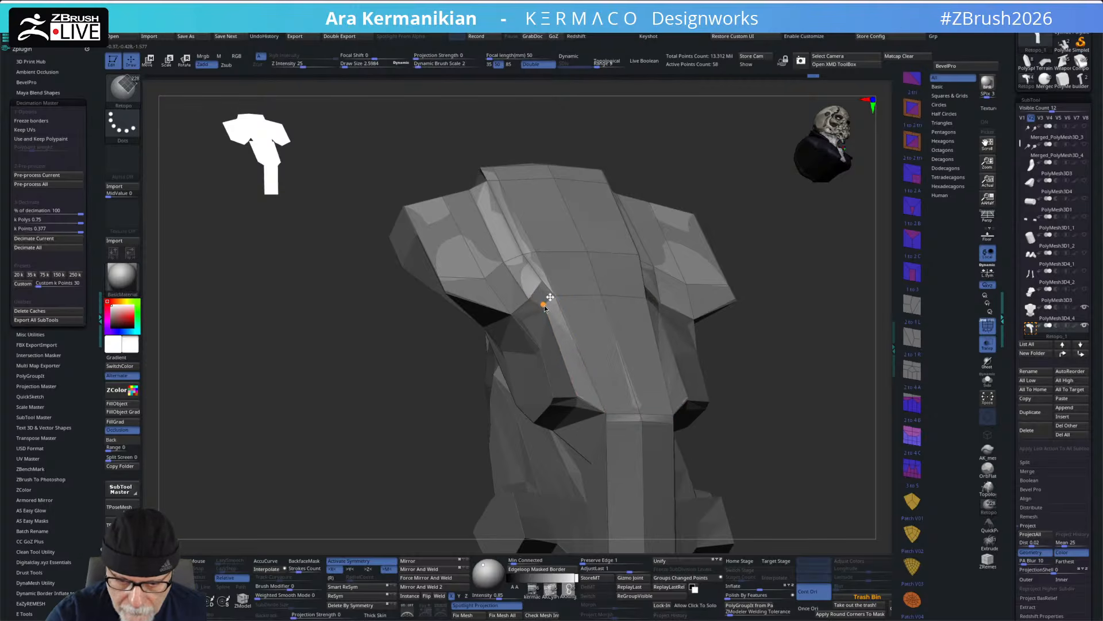
- Fill the gaps between the lower center panel's side edges and the inner lower corner of each shoulder with polygons
drag(833, 248, 762, 251)
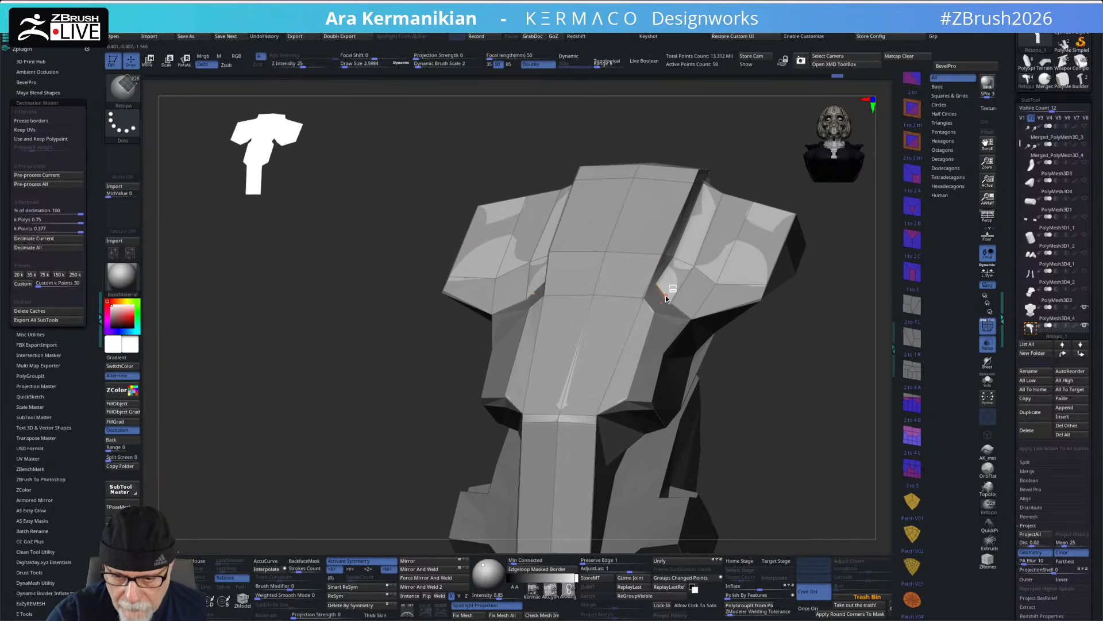
drag(800, 316, 760, 331)
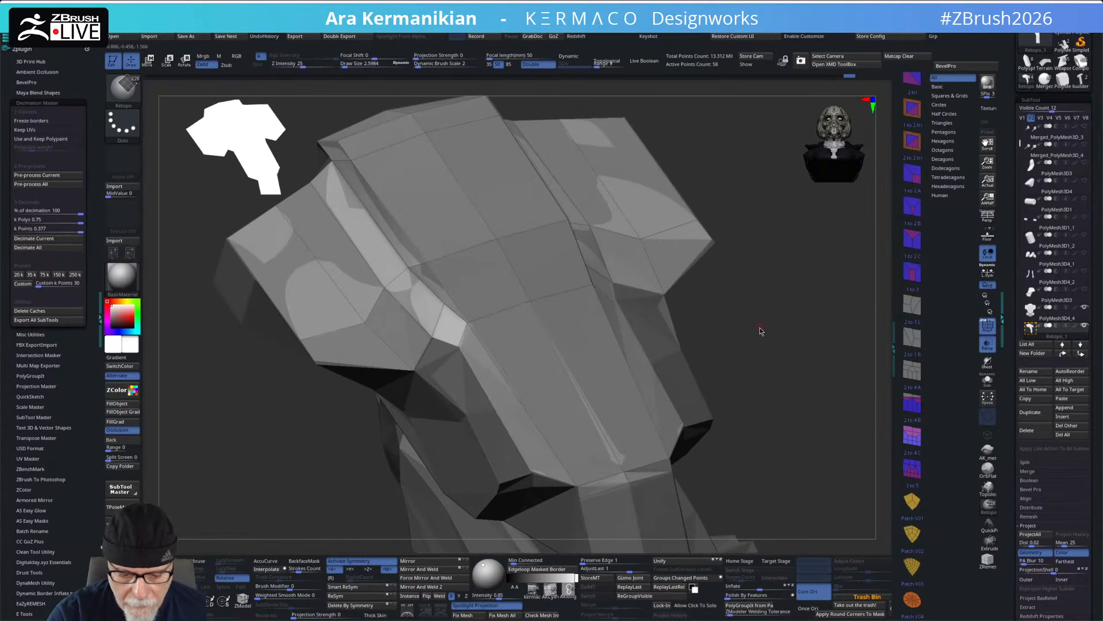
drag(499, 453, 484, 458)
drag(433, 360, 469, 418)
drag(793, 327, 575, 348)
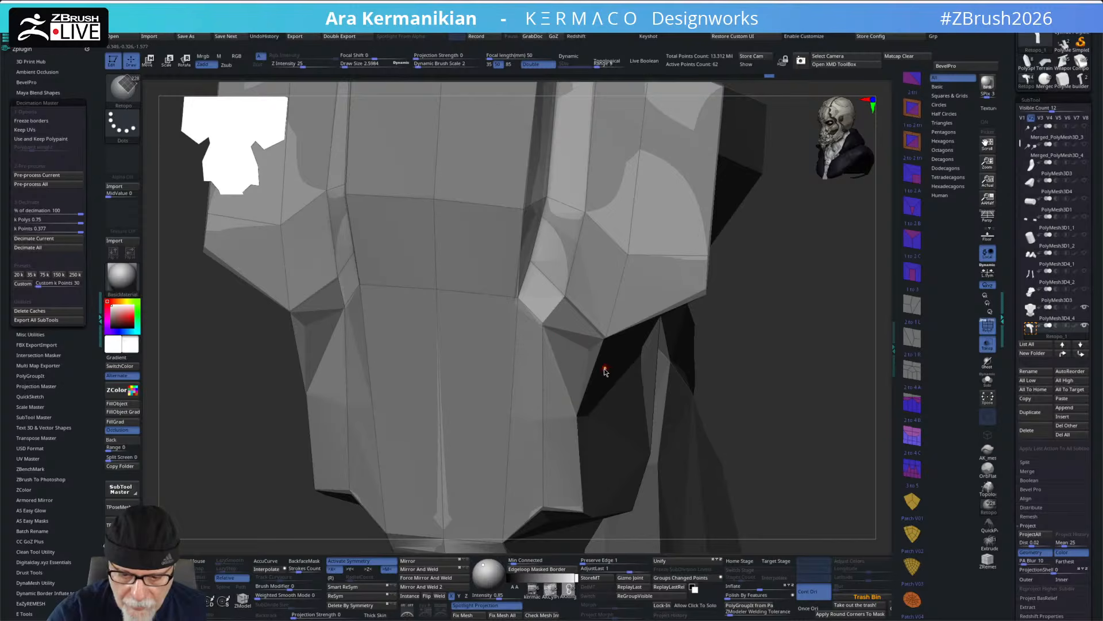
- Add a triangular polygon beneath each shoulder's inner corner and place its lower point on the armor's side edge
click(568, 368)
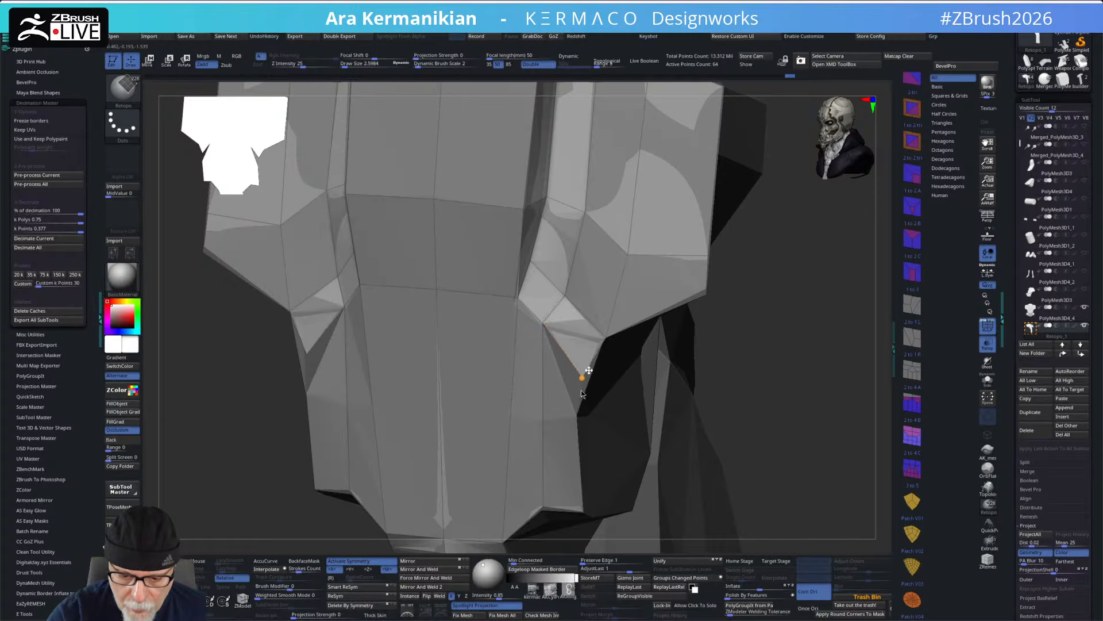
drag(582, 388, 578, 417)
drag(770, 378, 617, 358)
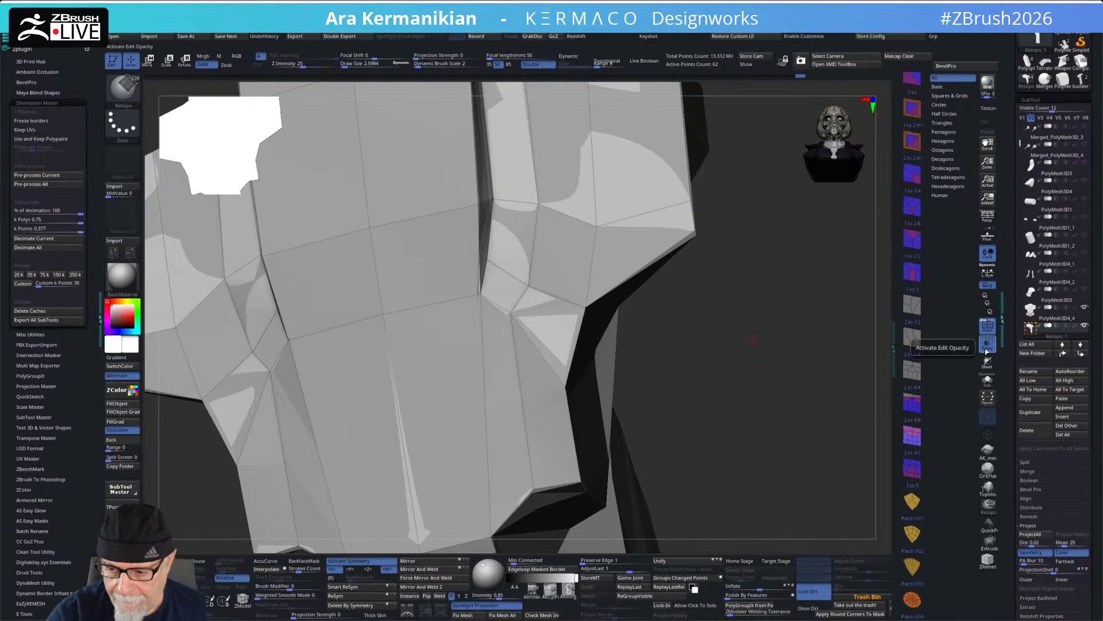
- Extend the center strip's lower end with three rows of polygons wrapping down and under its tip
drag(787, 421, 572, 426)
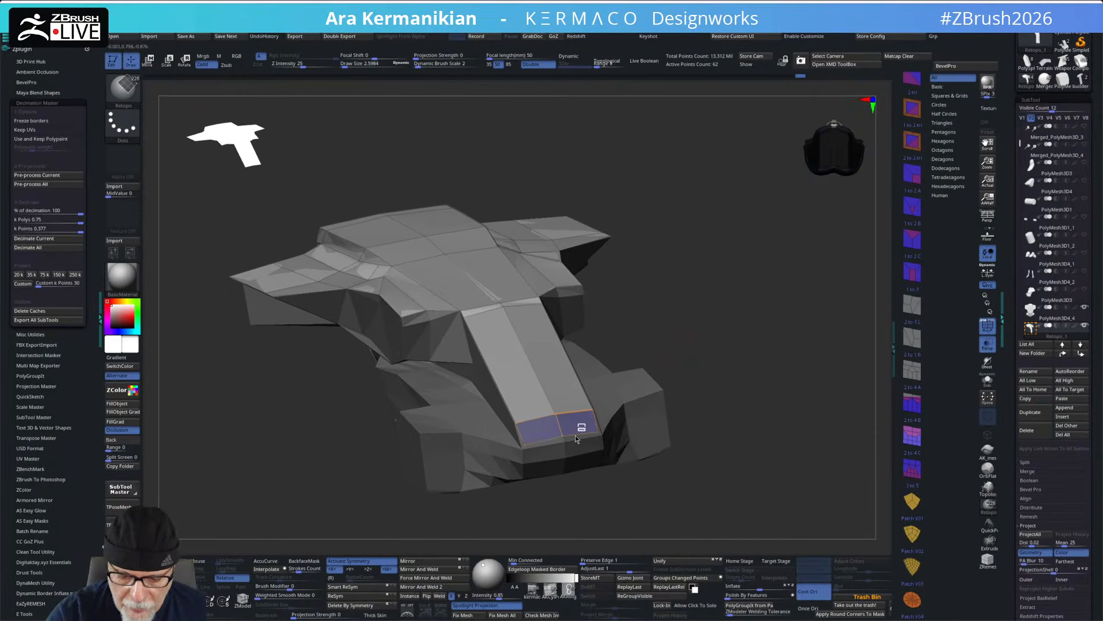
click(576, 439)
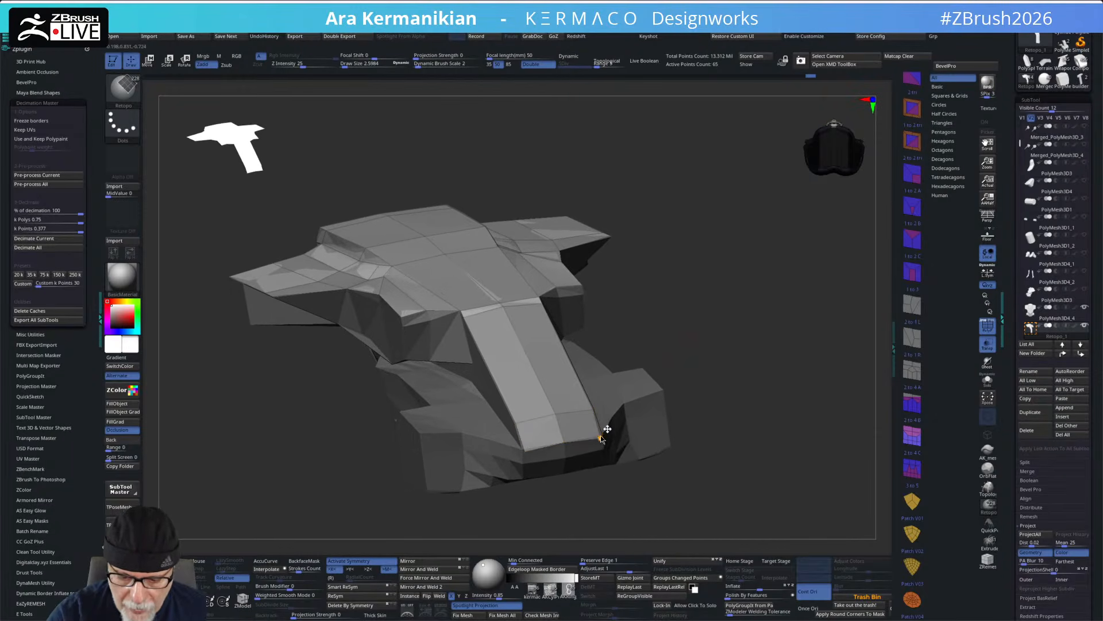
alt+drag(736, 402, 732, 362)
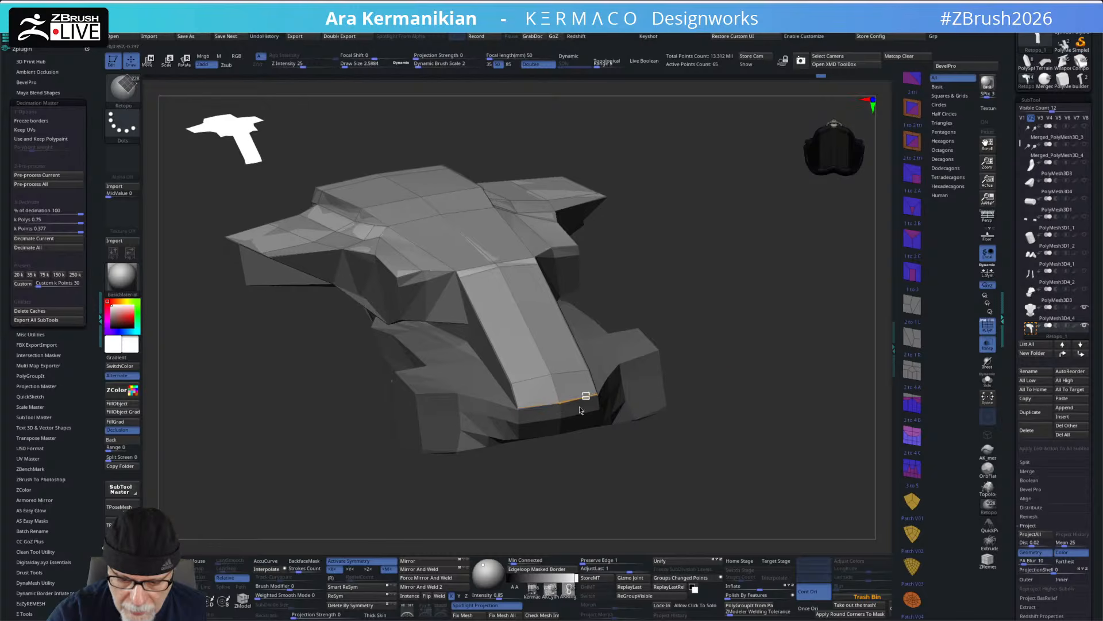
click(580, 415)
drag(686, 453, 575, 431)
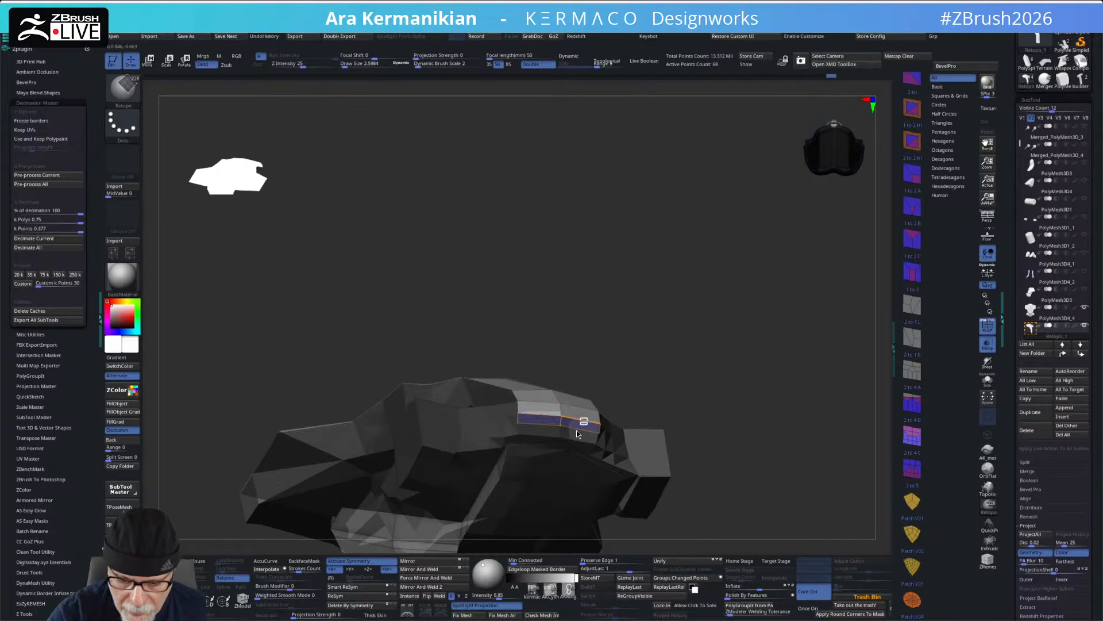
click(579, 437)
- Add a narrow polygon and a taller one below it down the front corner face on both sides of the center strip
alt+drag(661, 399, 735, 374)
drag(349, 372, 246, 460)
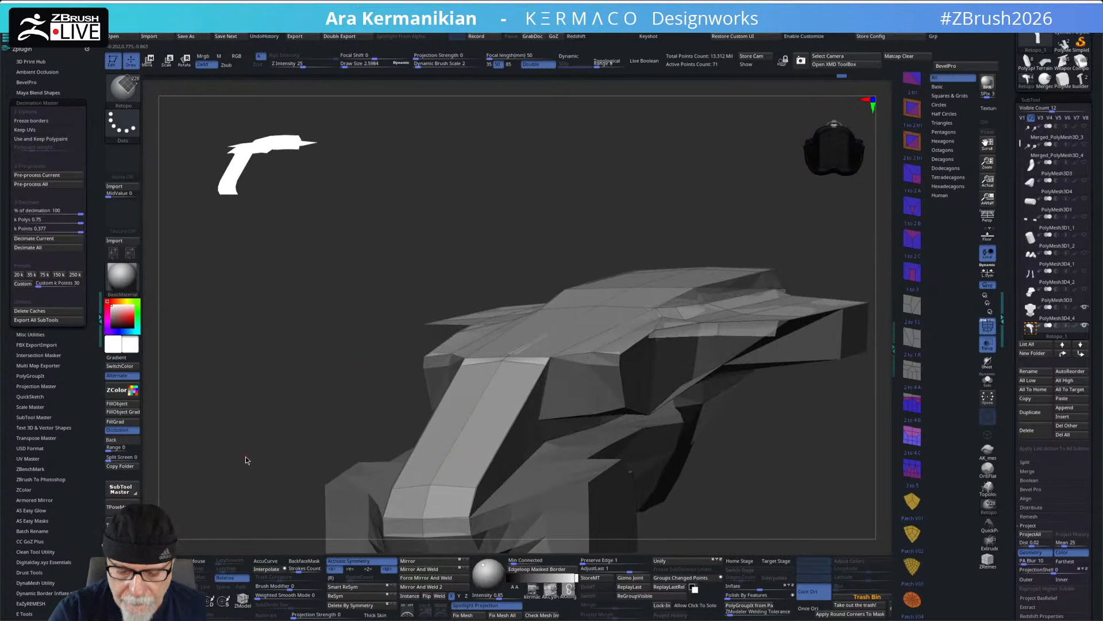
drag(748, 398, 616, 346)
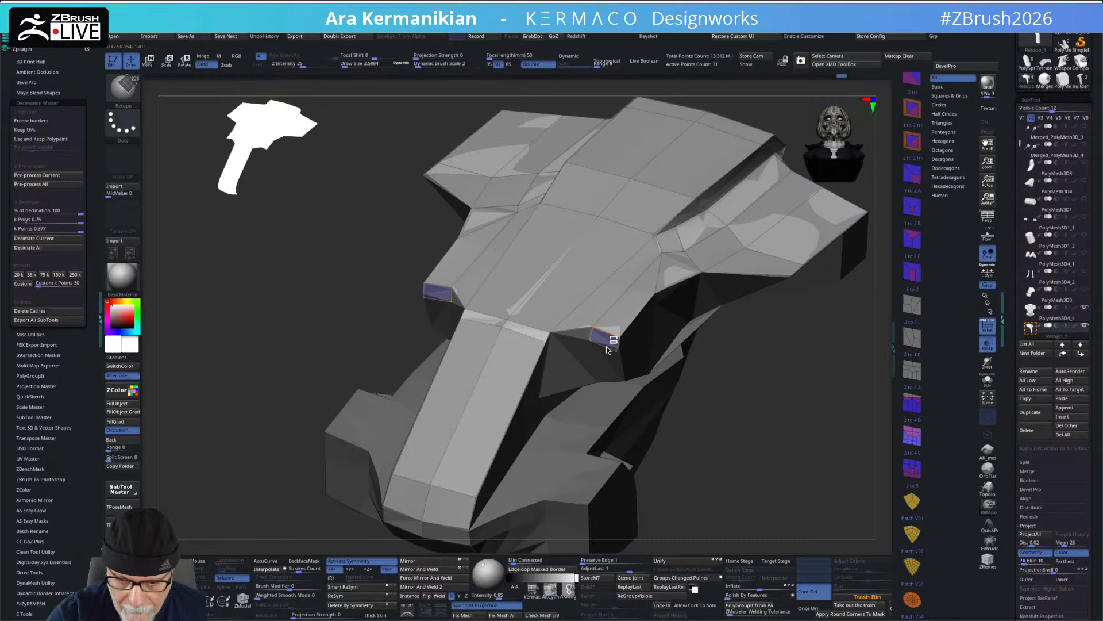
click(618, 348)
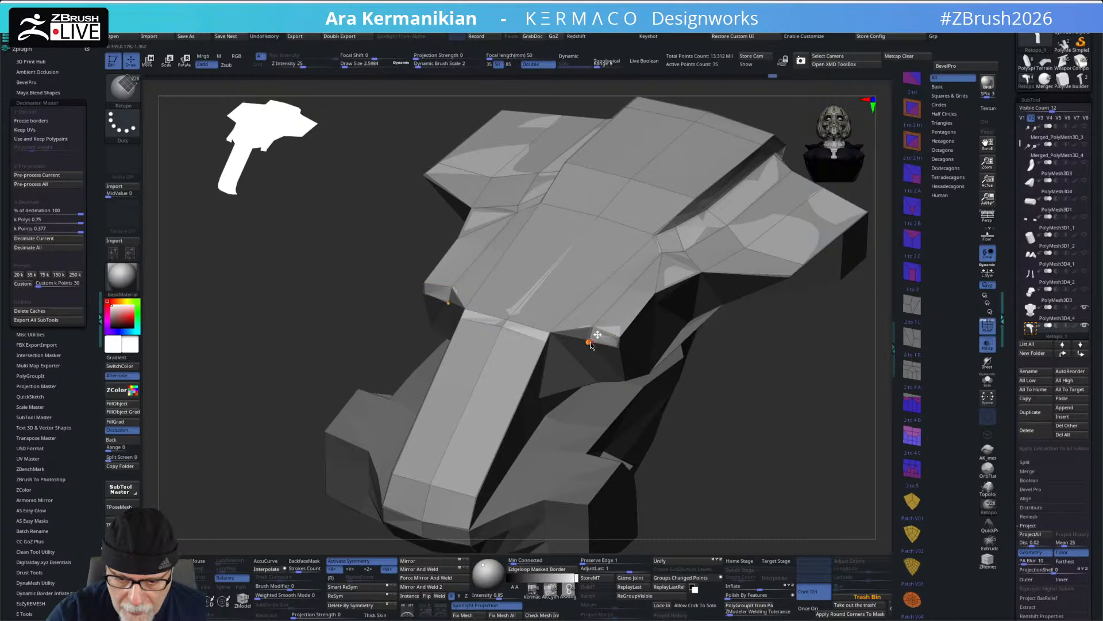
drag(743, 409, 589, 347)
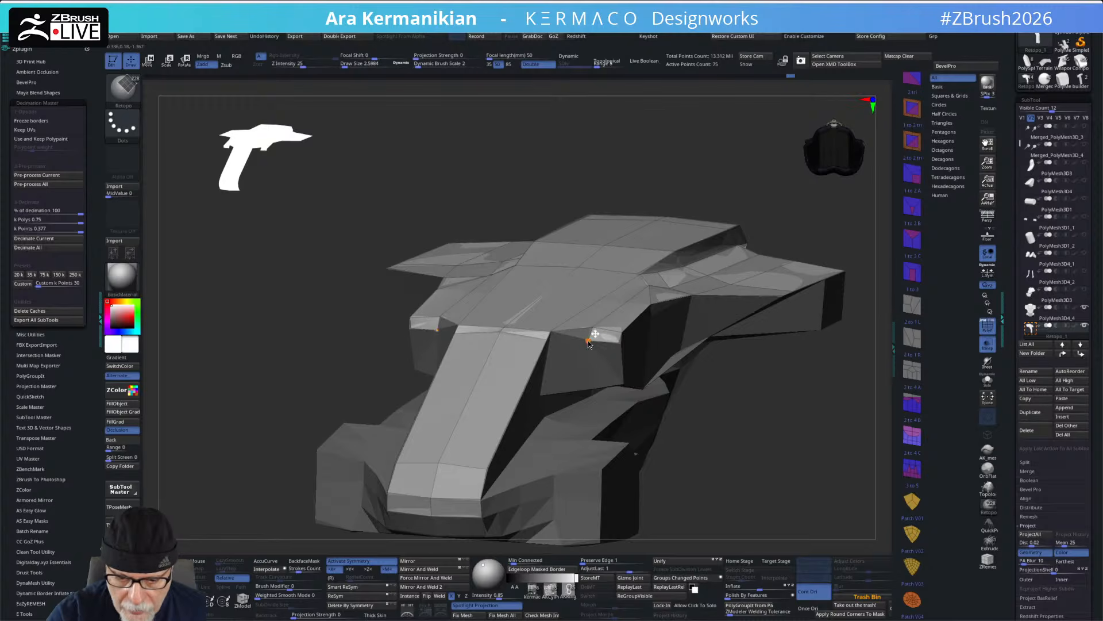
drag(740, 425, 764, 383)
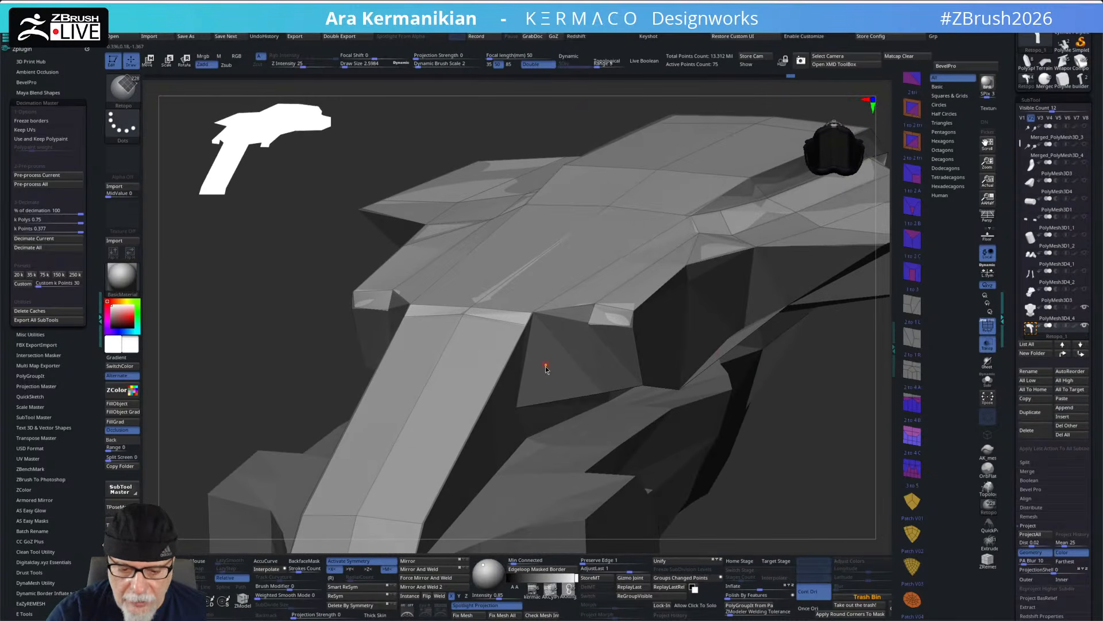
drag(626, 398, 809, 362)
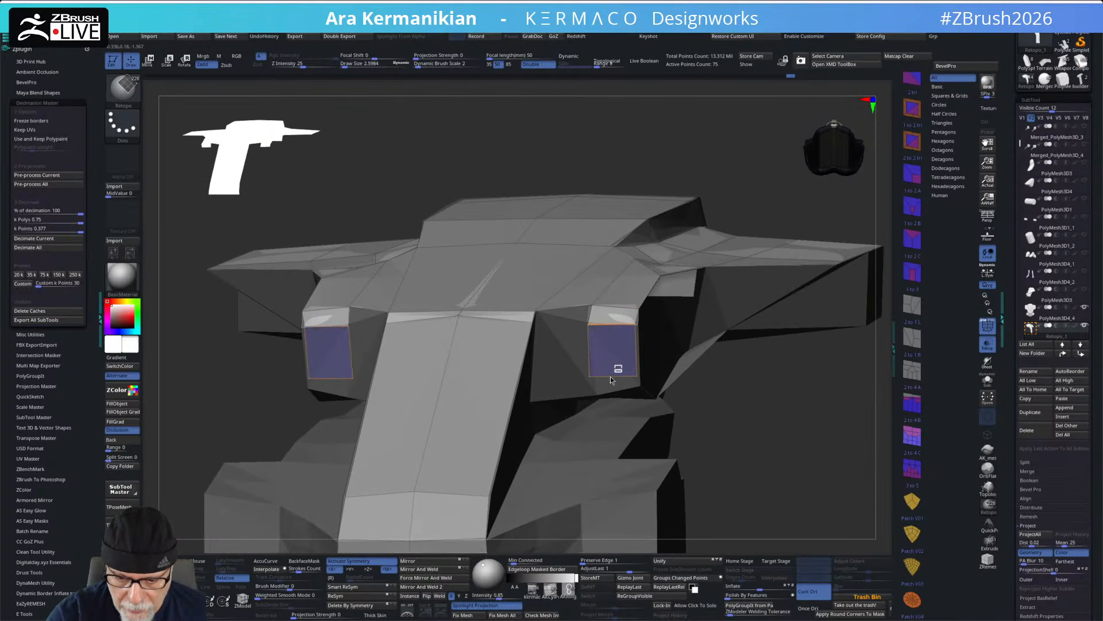
click(615, 378)
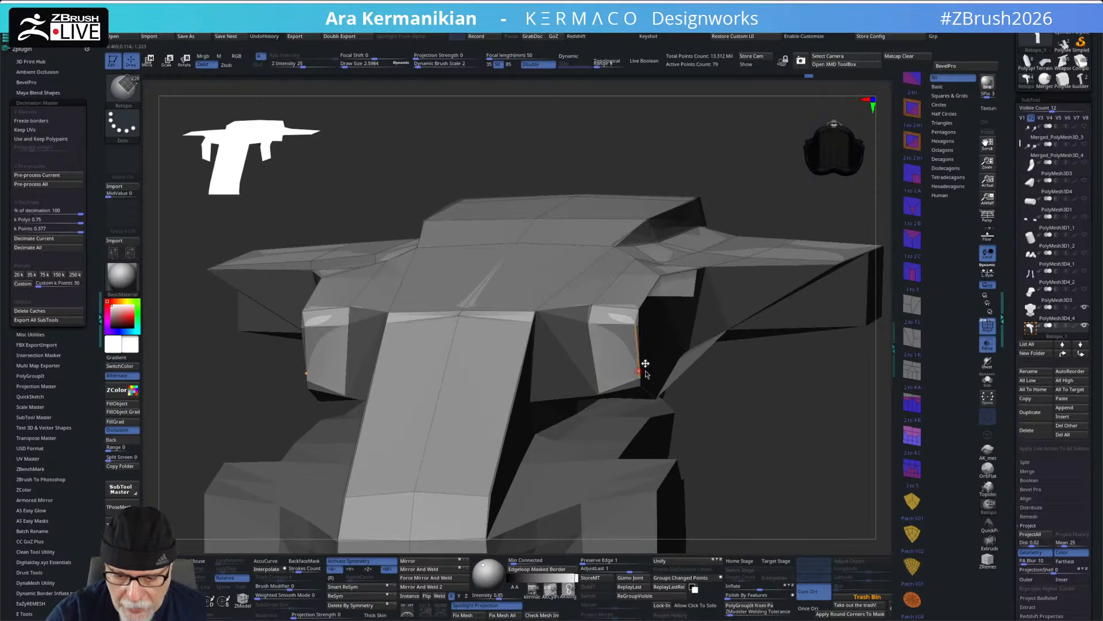
- Add a narrow wall polygon down from each outer side edge of the lower center panel, beside the front corner faces
drag(716, 398, 578, 369)
mouse_move(391, 357)
mouse_down()
mouse_move(641, 341)
mouse_move(625, 325)
mouse_up()
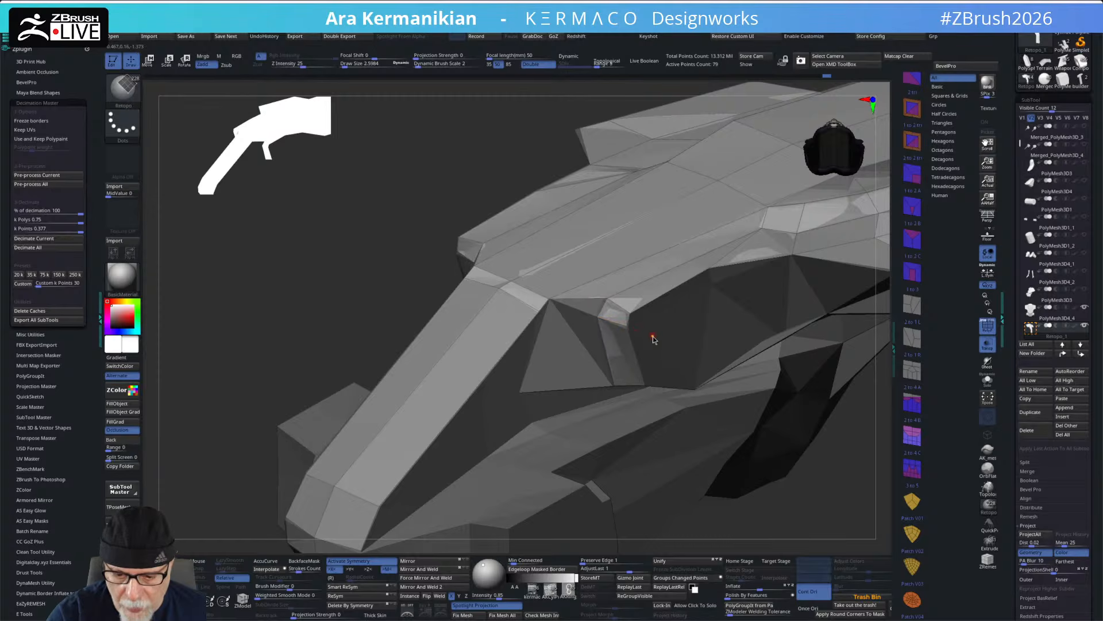
drag(329, 348, 629, 332)
drag(826, 441, 798, 399)
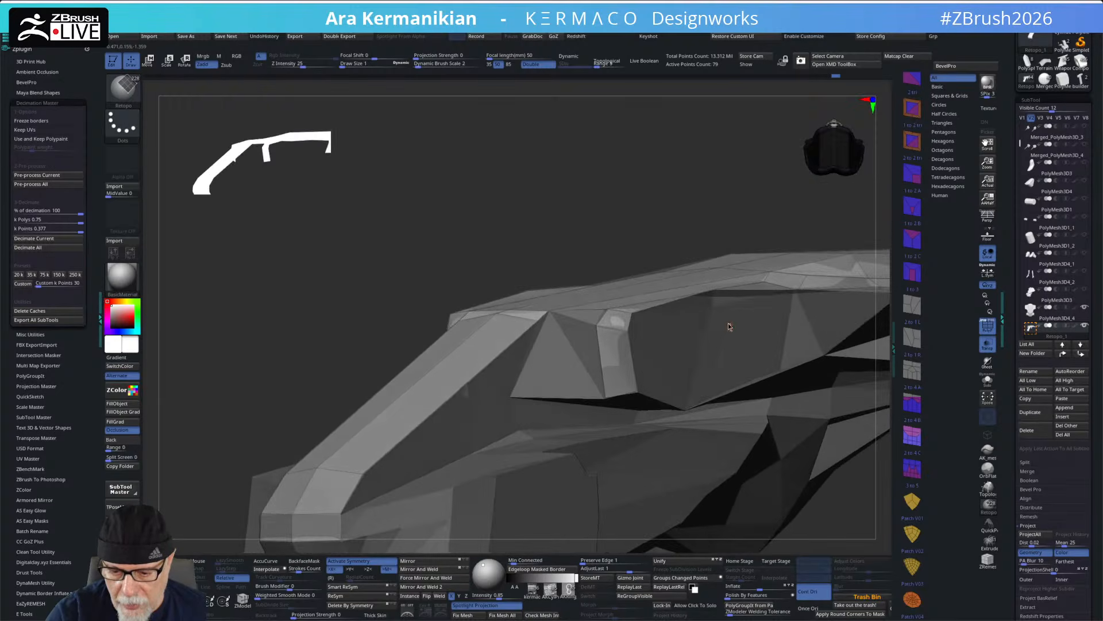
click(662, 320)
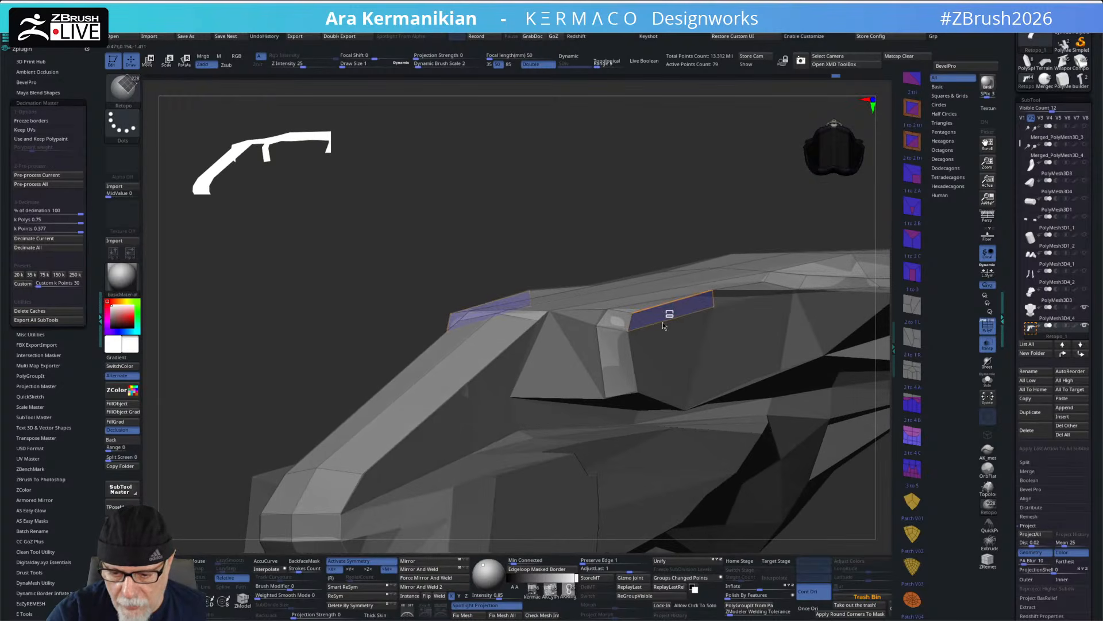
- Extend the outer edge of both shoulders outward with a row of polygons
drag(788, 195, 673, 381)
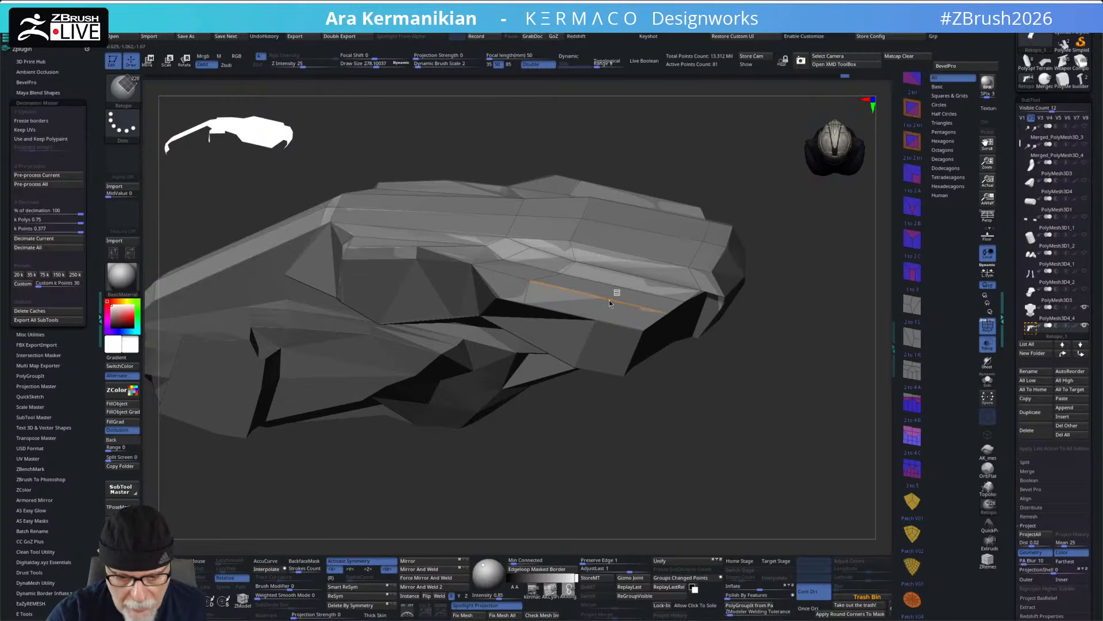
drag(609, 302, 606, 370)
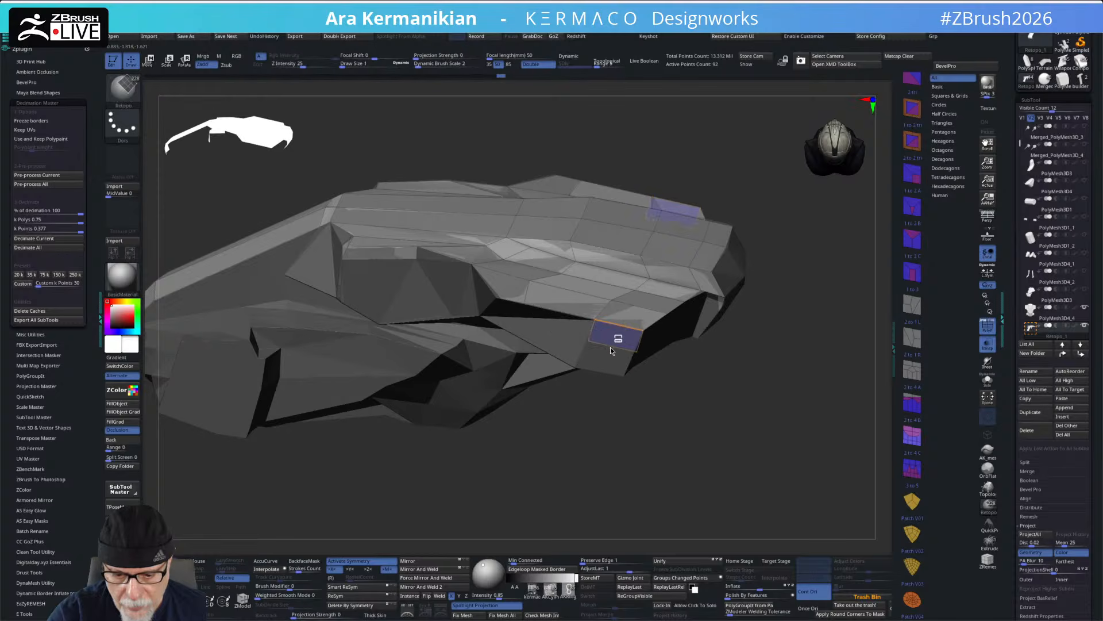
- Try to add a wall polygon down from the outer end of each shoulder's rear edge
drag(615, 458, 654, 373)
drag(716, 389, 688, 326)
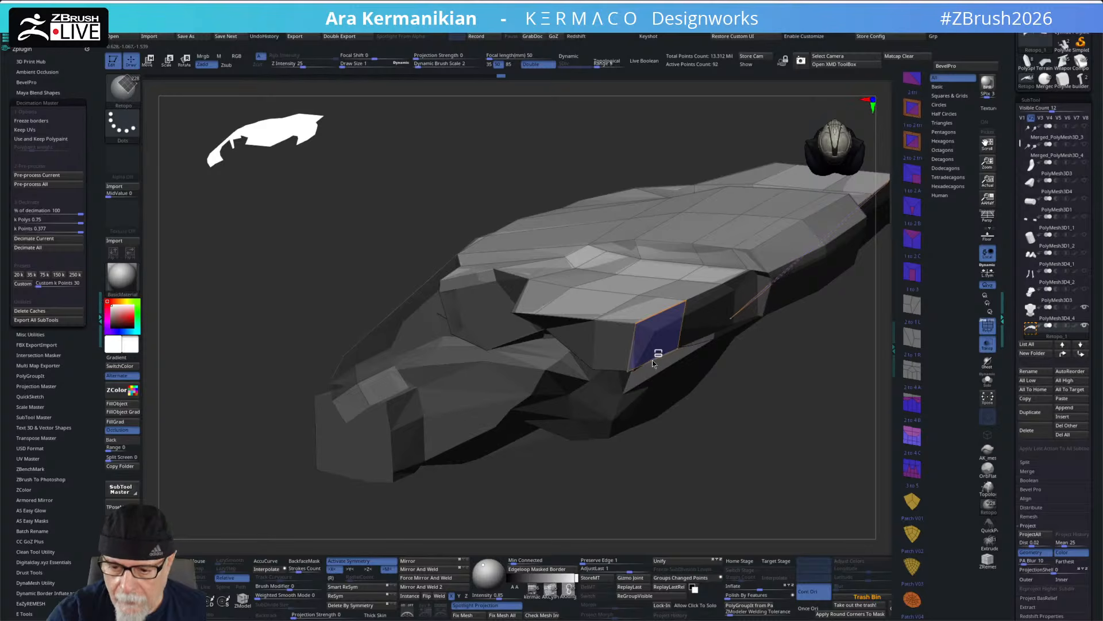
drag(787, 445, 719, 425)
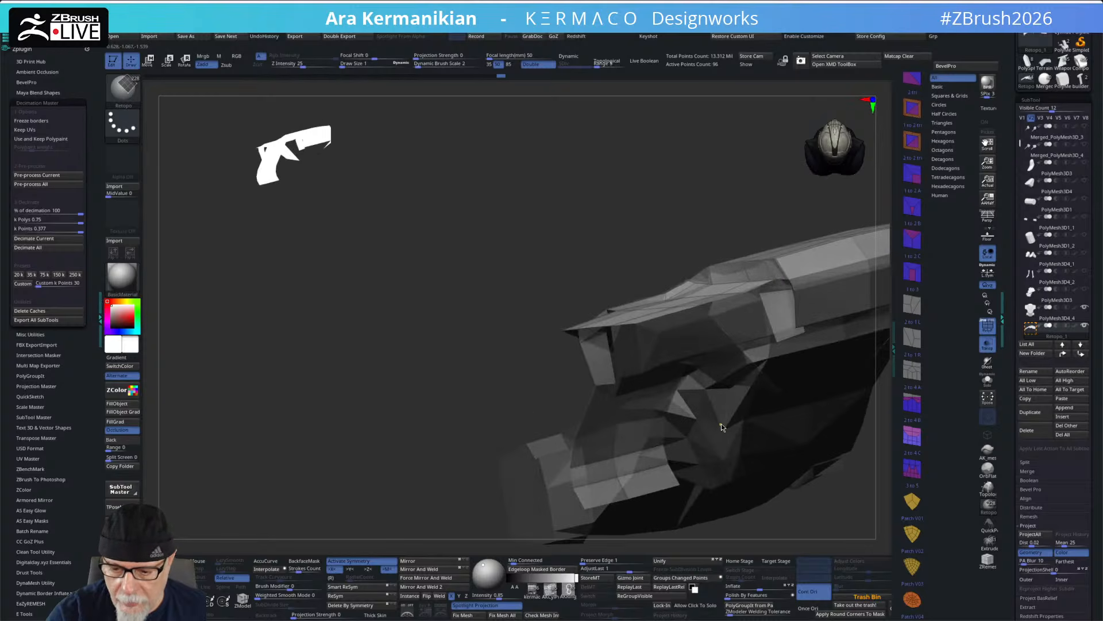
alt+drag(480, 407, 274, 374)
drag(772, 424, 624, 351)
- Mirror and weld the isolated retopology mesh, and show the other visible subtools again
drag(634, 405, 708, 361)
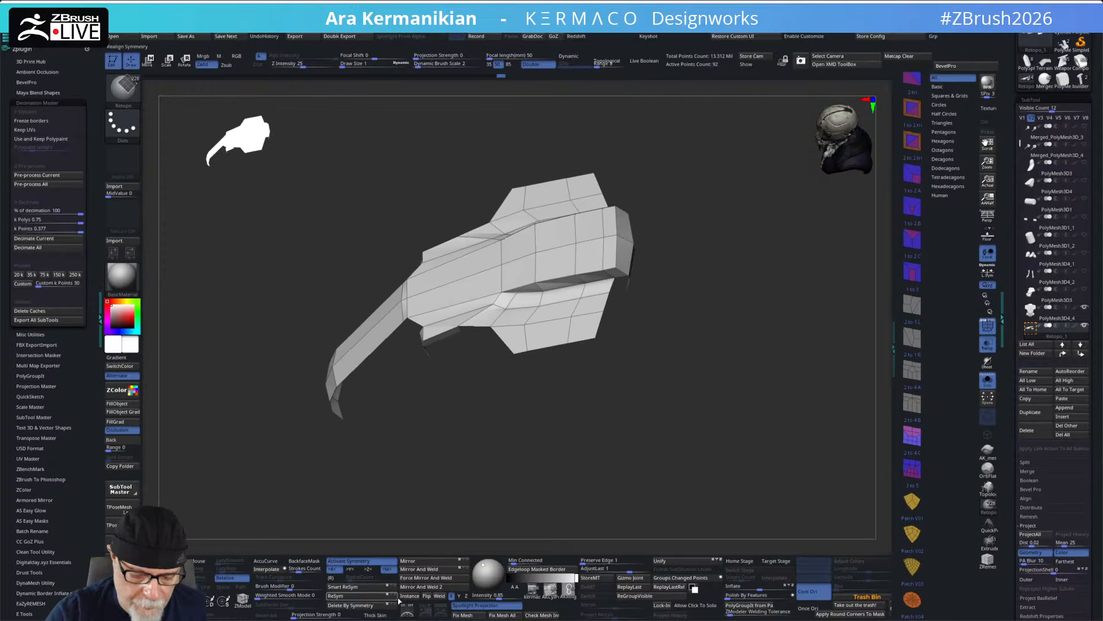
click(433, 570)
drag(653, 389, 561, 428)
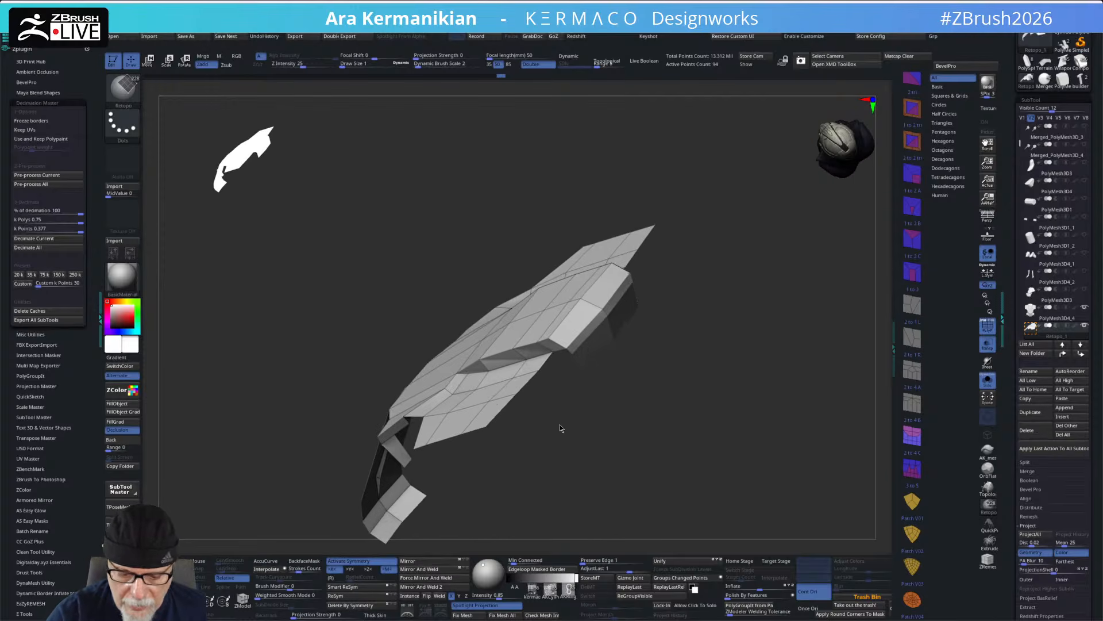
click(988, 381)
drag(597, 413, 536, 403)
key(ctrl+z)
drag(653, 399, 630, 360)
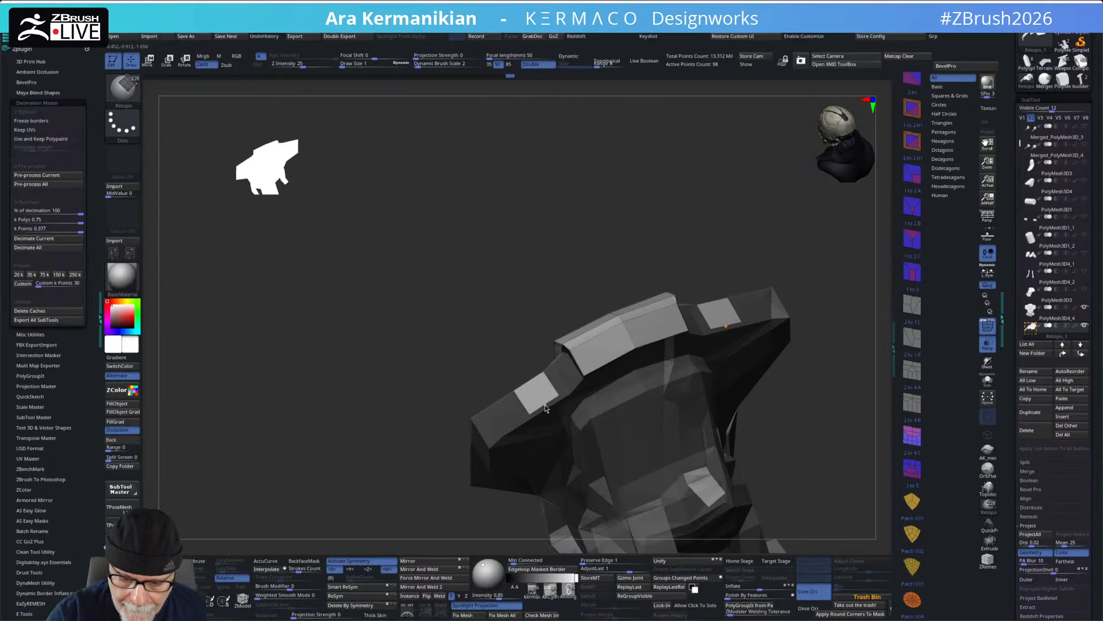
right_drag(534, 382, 547, 386)
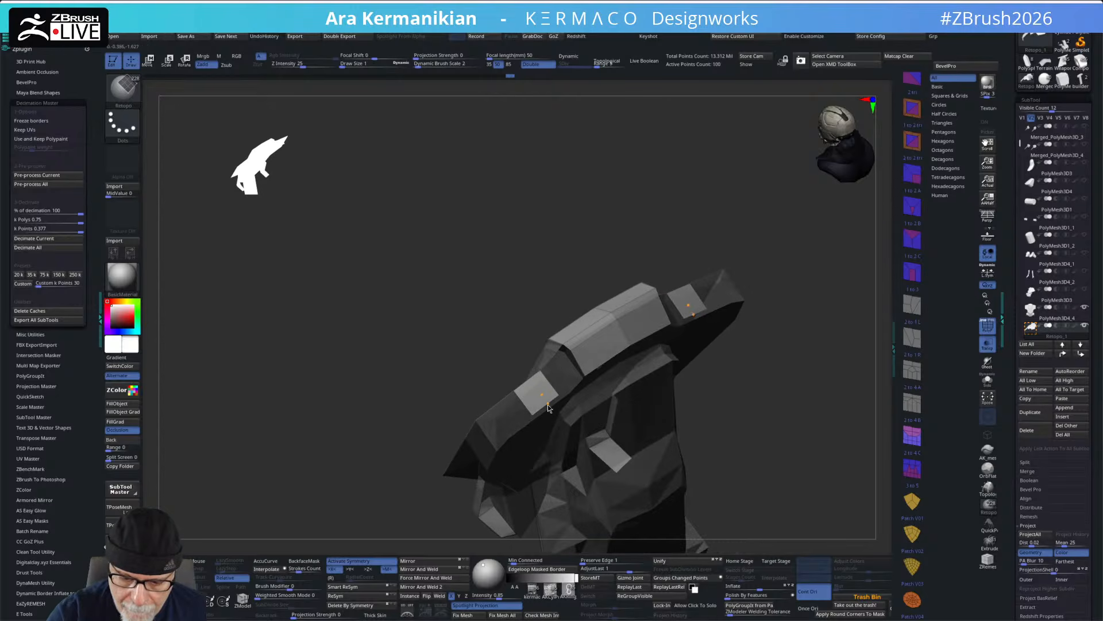
key(ctrl+z)
mouse_move(546, 404)
right_down()
mouse_move(560, 401)
mouse_move(551, 406)
right_up()
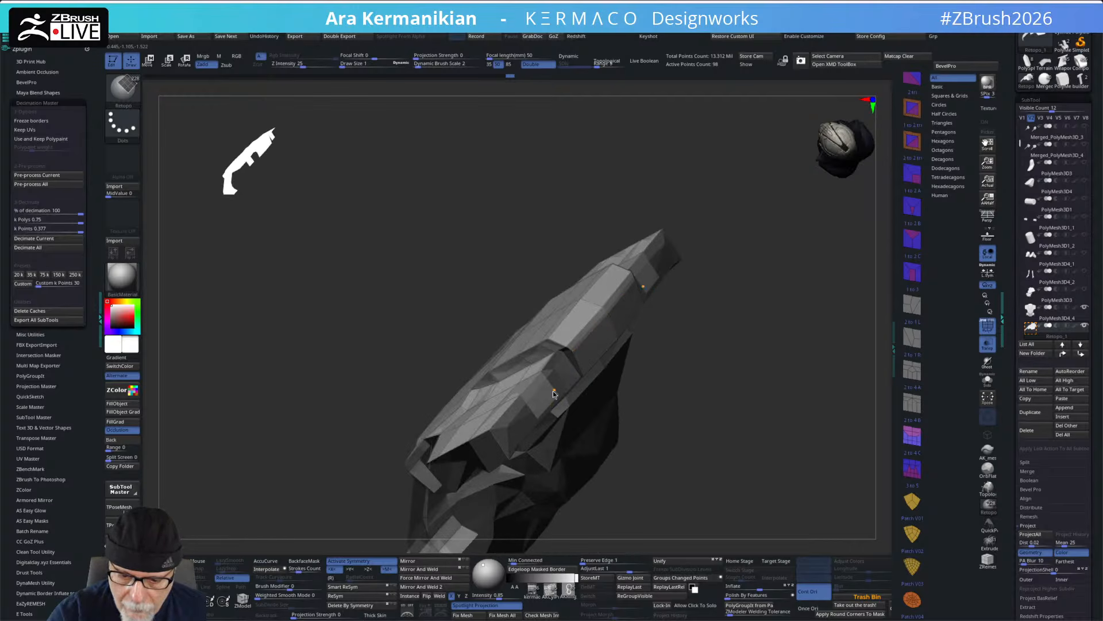
right_drag(541, 400, 699, 397)
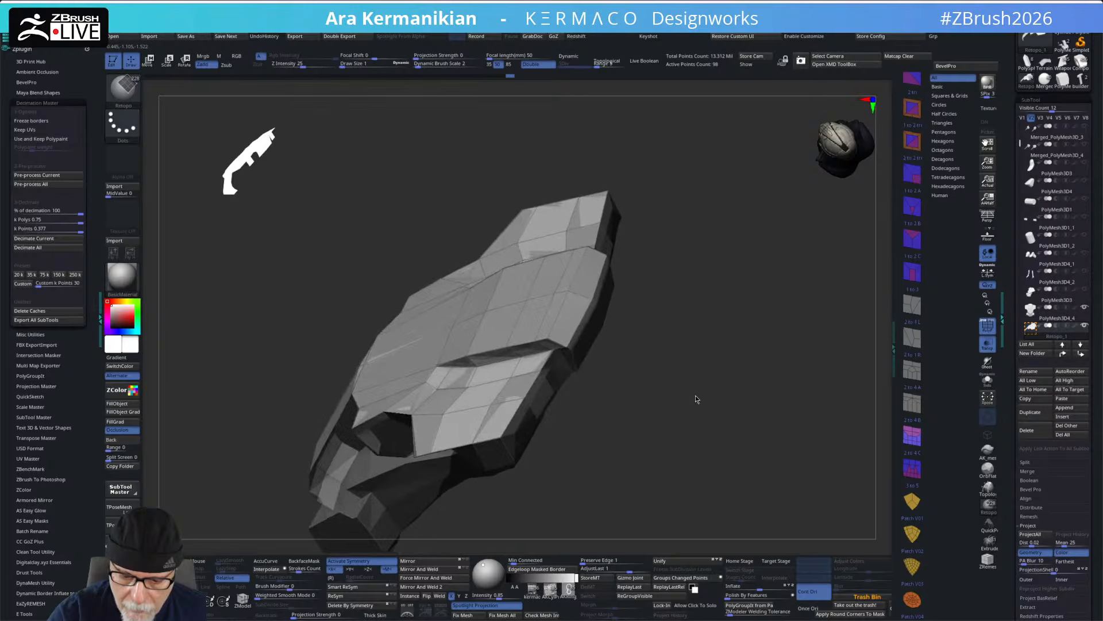
right_drag(608, 421, 586, 381)
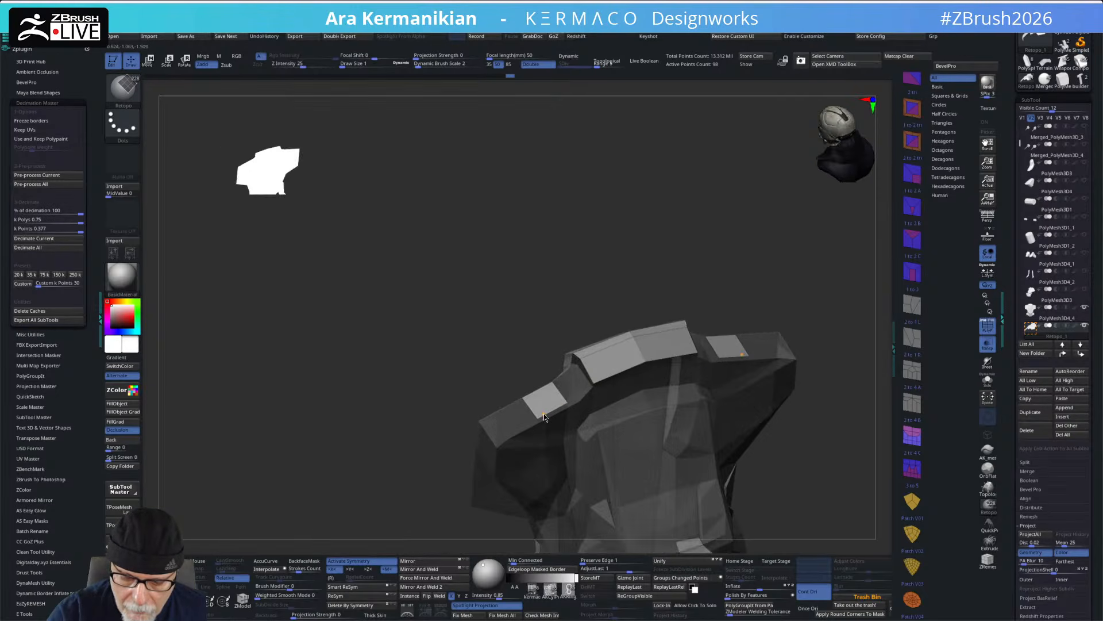
key(ctrl+z)
right_drag(518, 361, 530, 412)
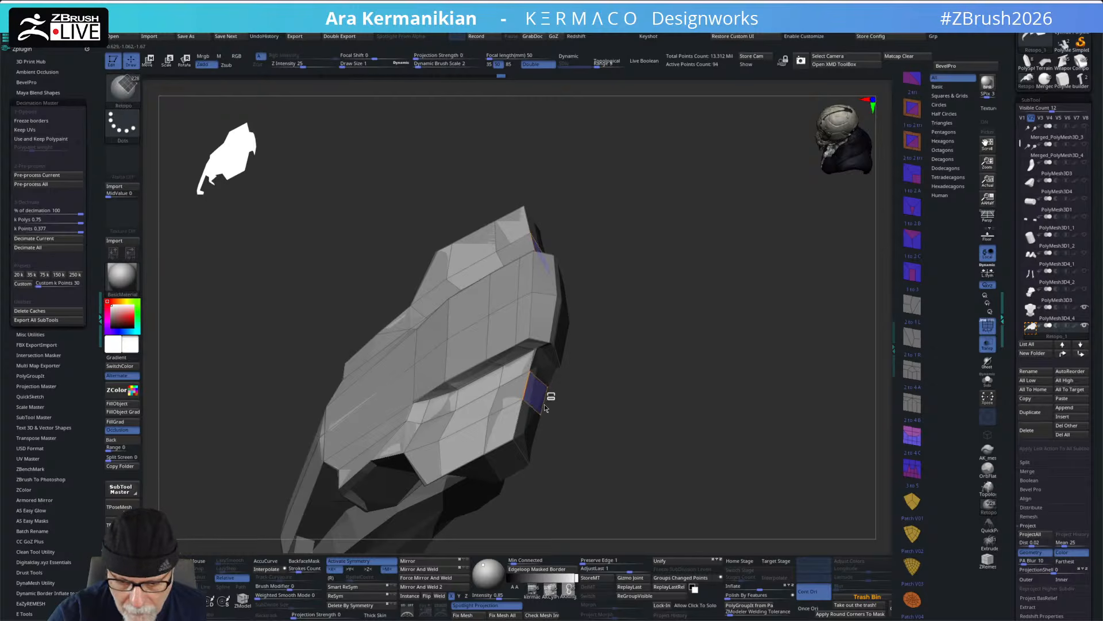
right_drag(545, 402, 611, 414)
drag(617, 411, 577, 408)
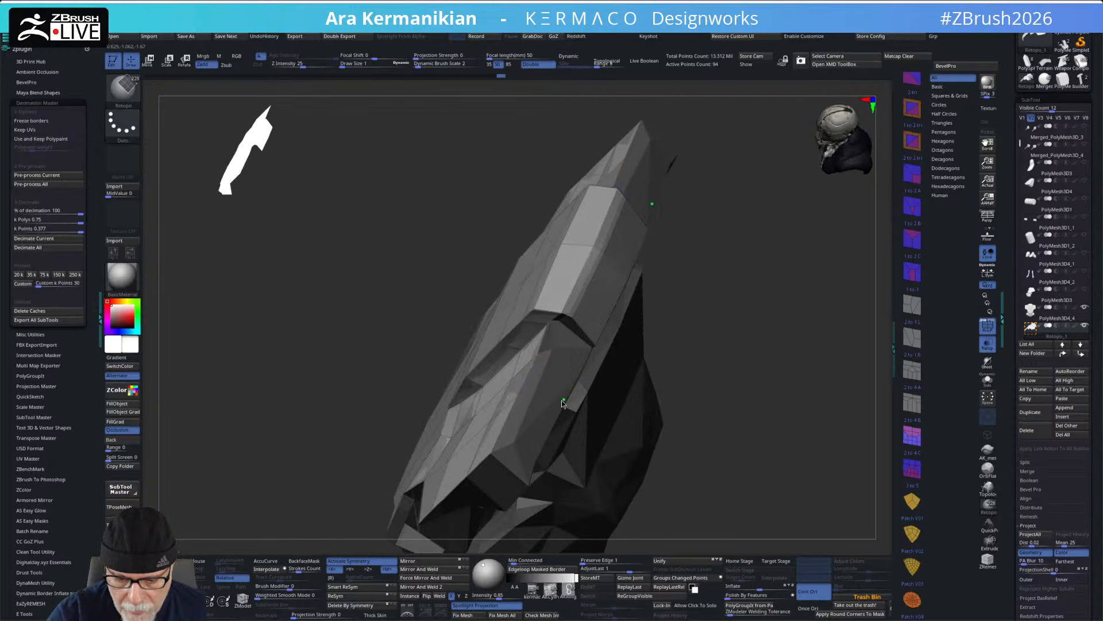
drag(635, 369, 530, 428)
key(ctrl+z)
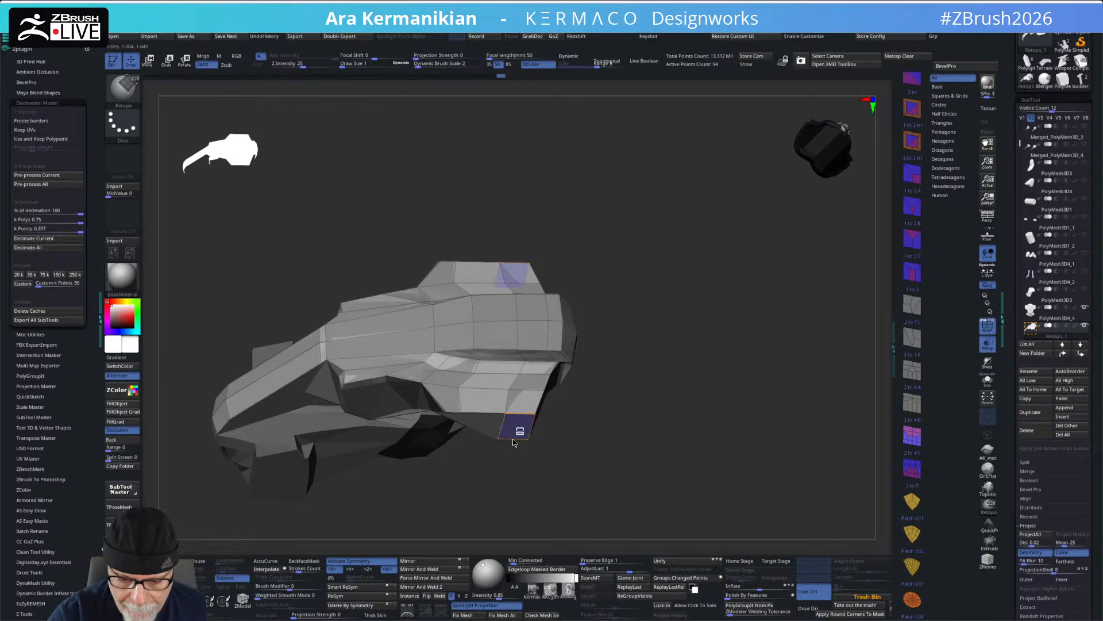
- Add a row of wall polygons down from the rear edge of both shoulders, running inward from the outer ends
drag(592, 458, 550, 409)
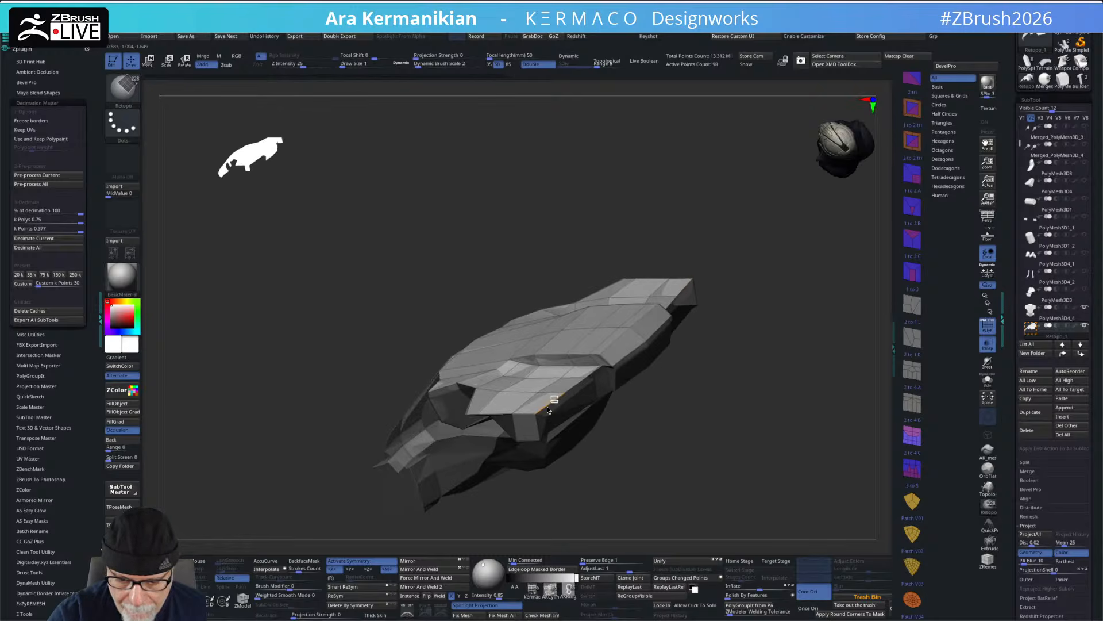
click(573, 391)
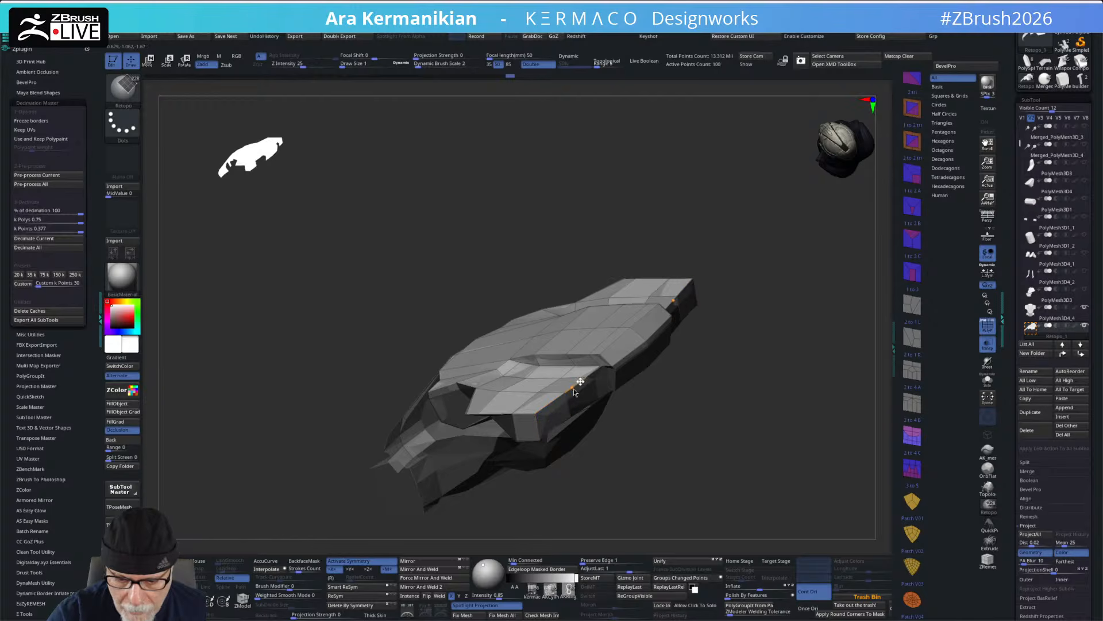
click(581, 413)
drag(701, 435, 682, 423)
drag(552, 429, 526, 406)
drag(771, 279, 505, 351)
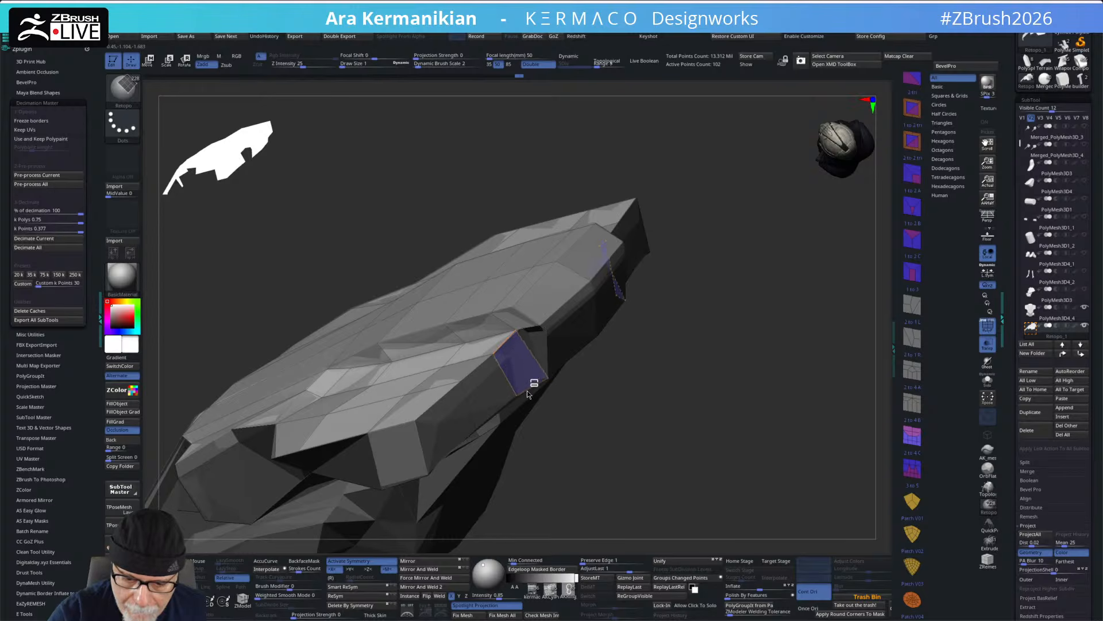
click(529, 391)
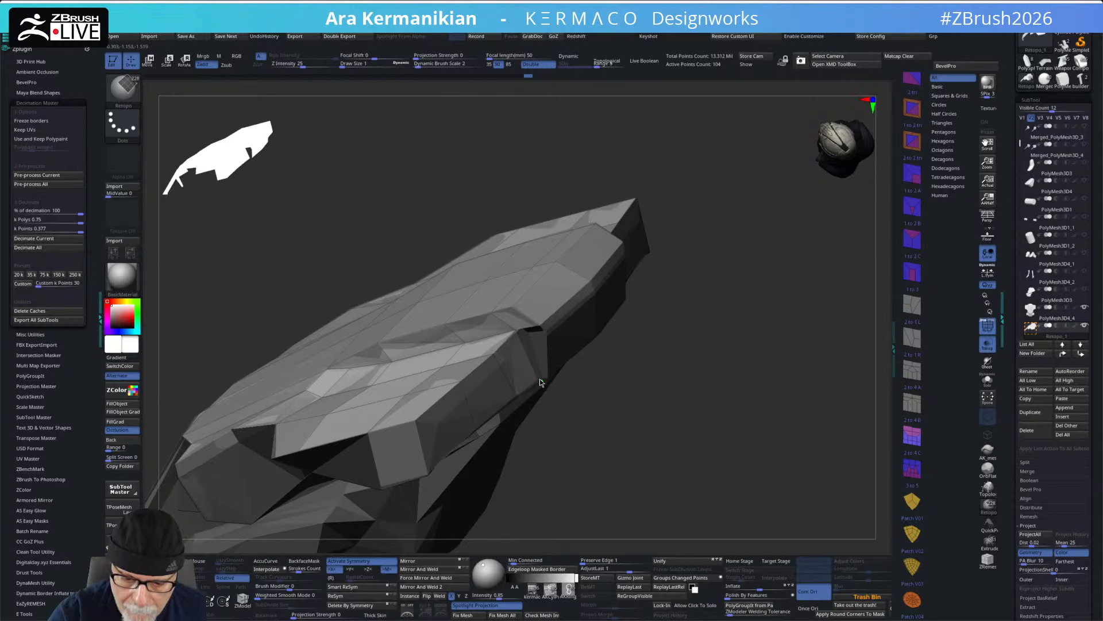
- Examine the new rear wall polygons and the inner corners where the shoulders meet the center section
drag(635, 385, 604, 337)
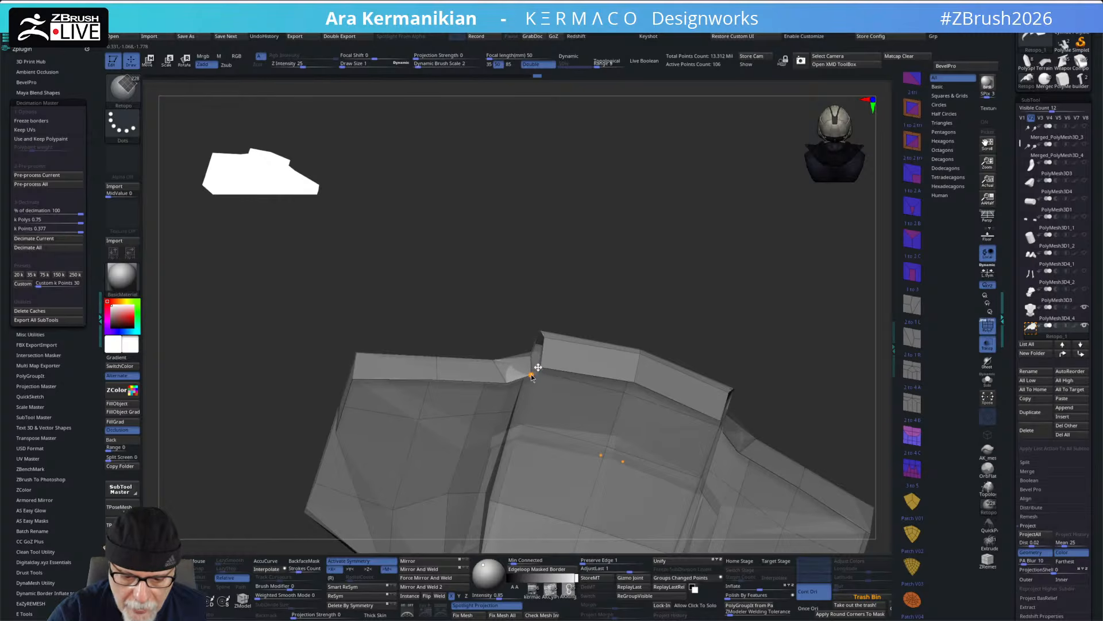
drag(561, 346, 643, 360)
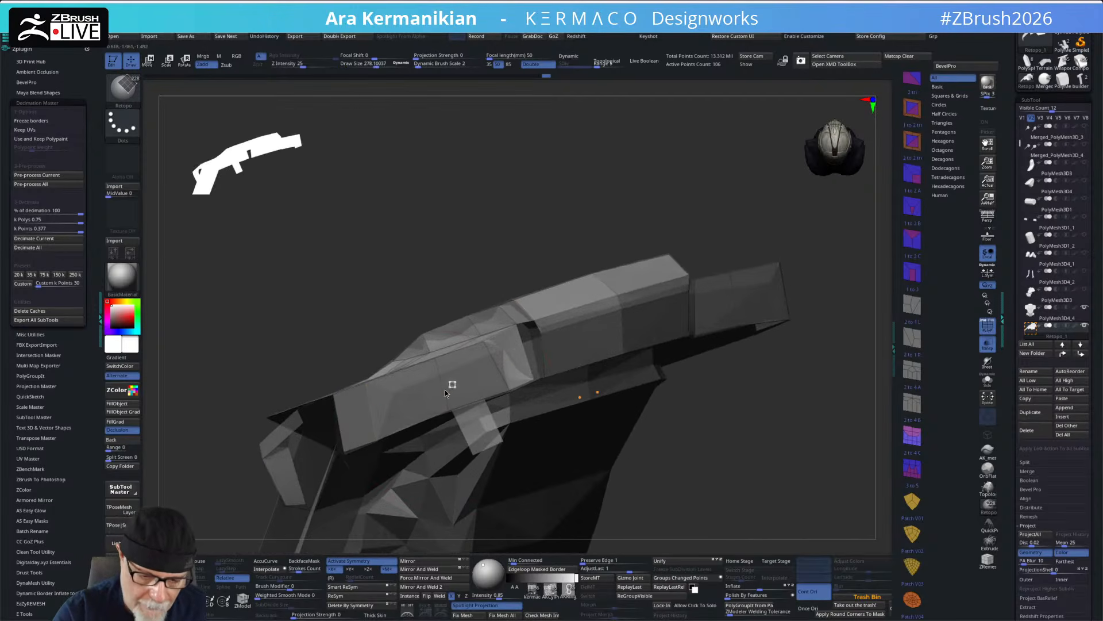
drag(698, 421, 778, 399)
drag(447, 486, 282, 529)
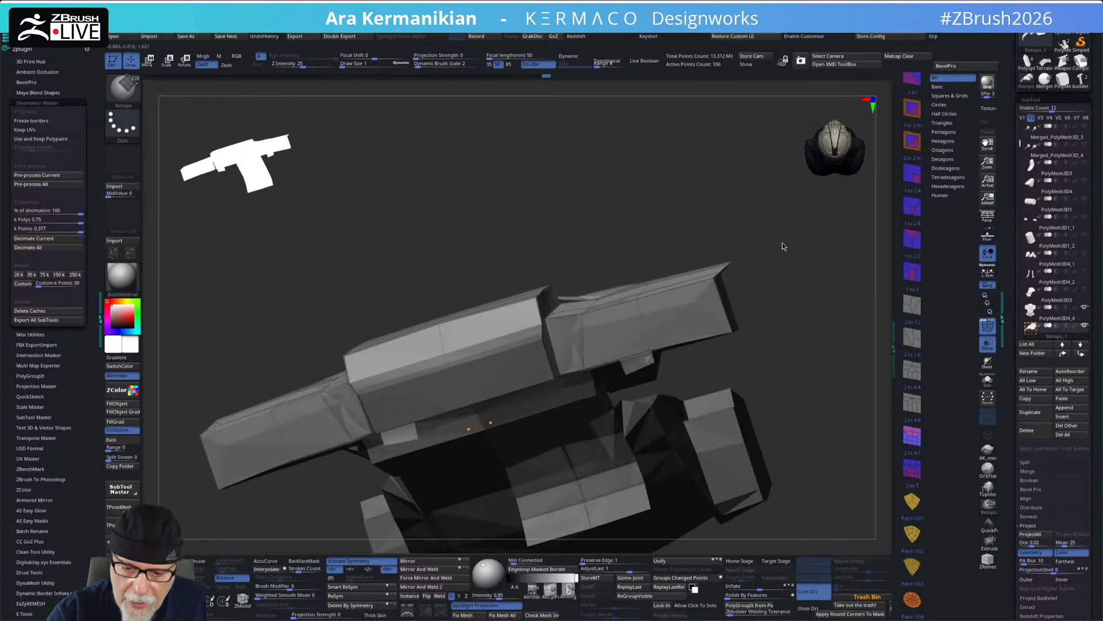
drag(775, 250, 674, 314)
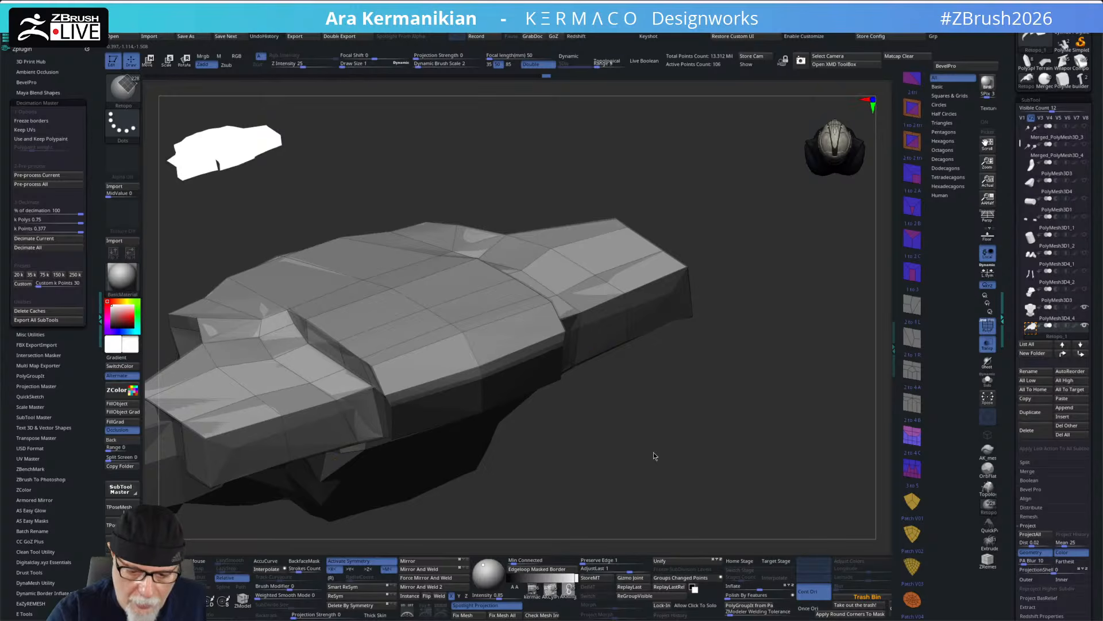
drag(626, 463, 420, 411)
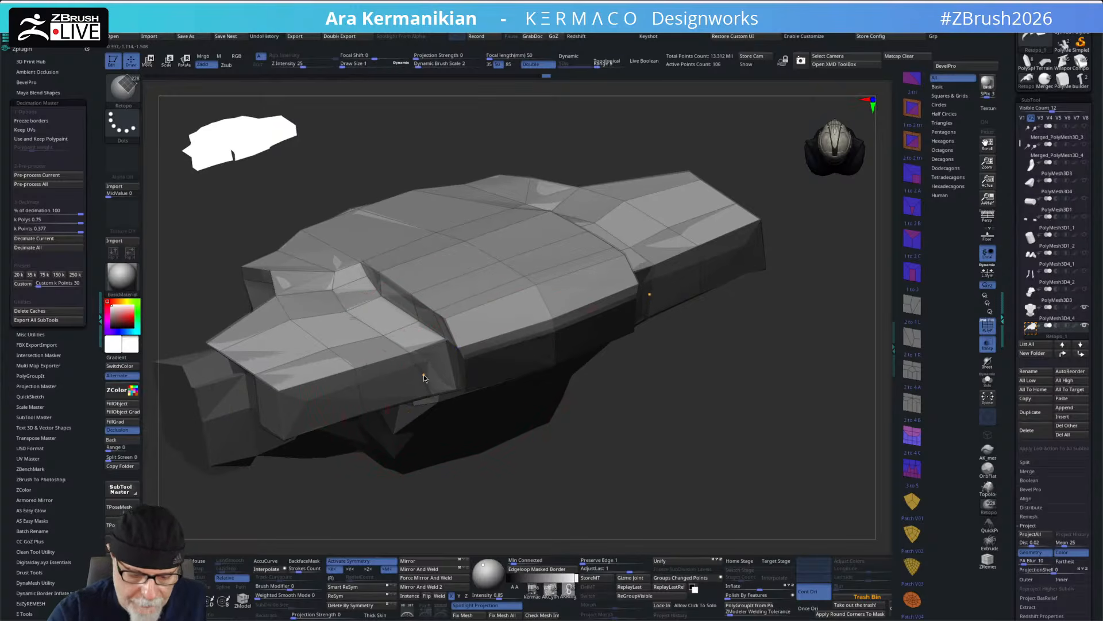
drag(776, 381, 751, 362)
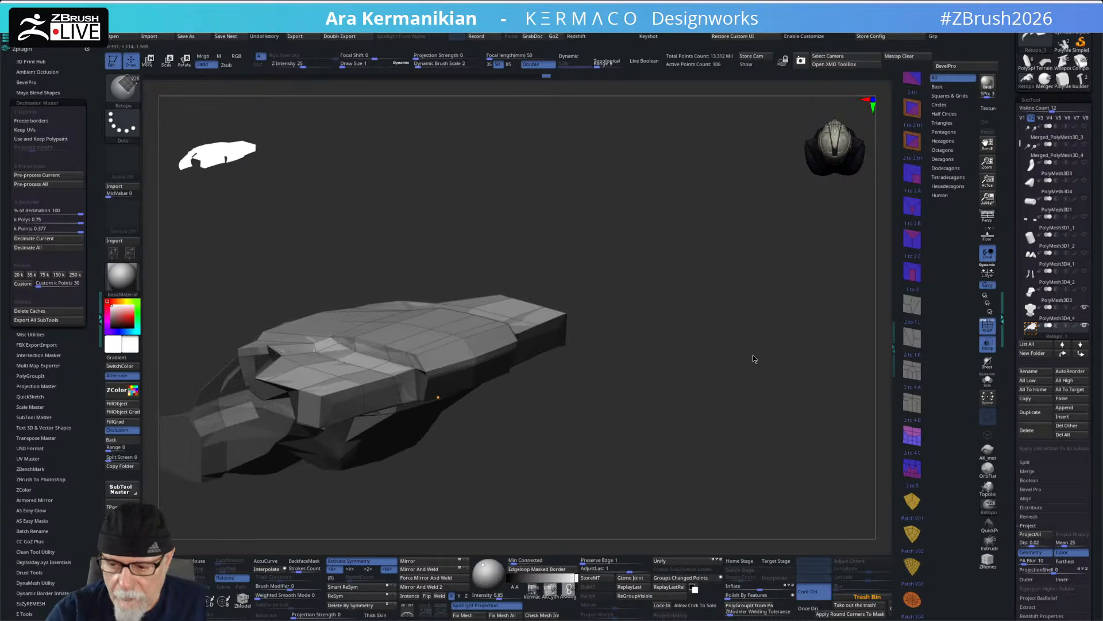
- Reselect the Retopo_1 subtool and add a wall polygon down from the center section's rear edge
click(1057, 320)
click(1059, 335)
alt+drag(650, 431, 507, 380)
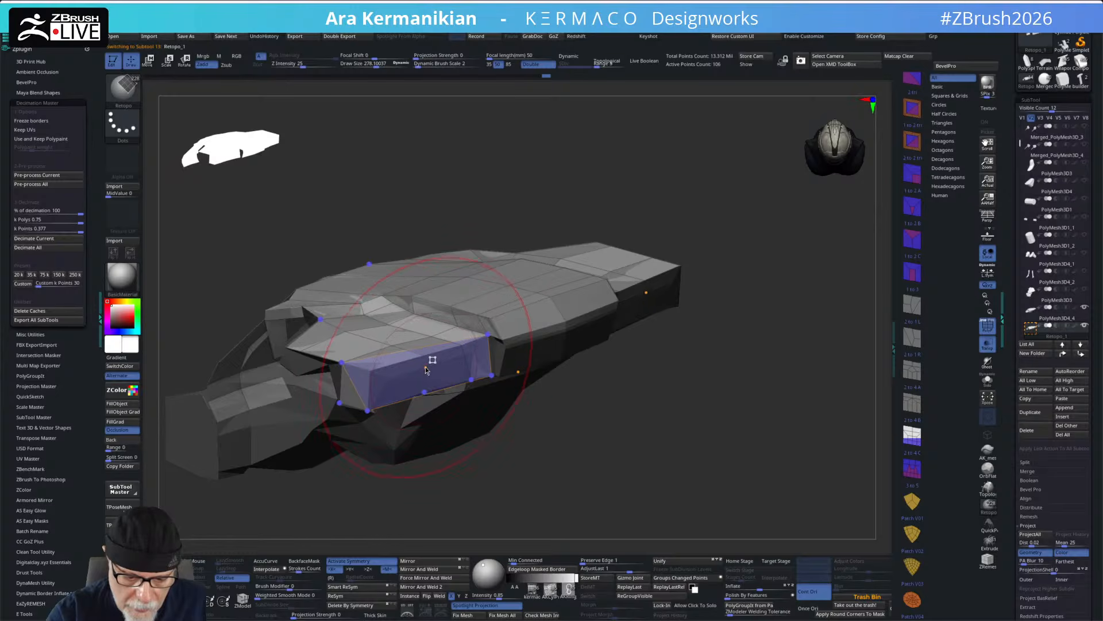
drag(561, 443, 547, 463)
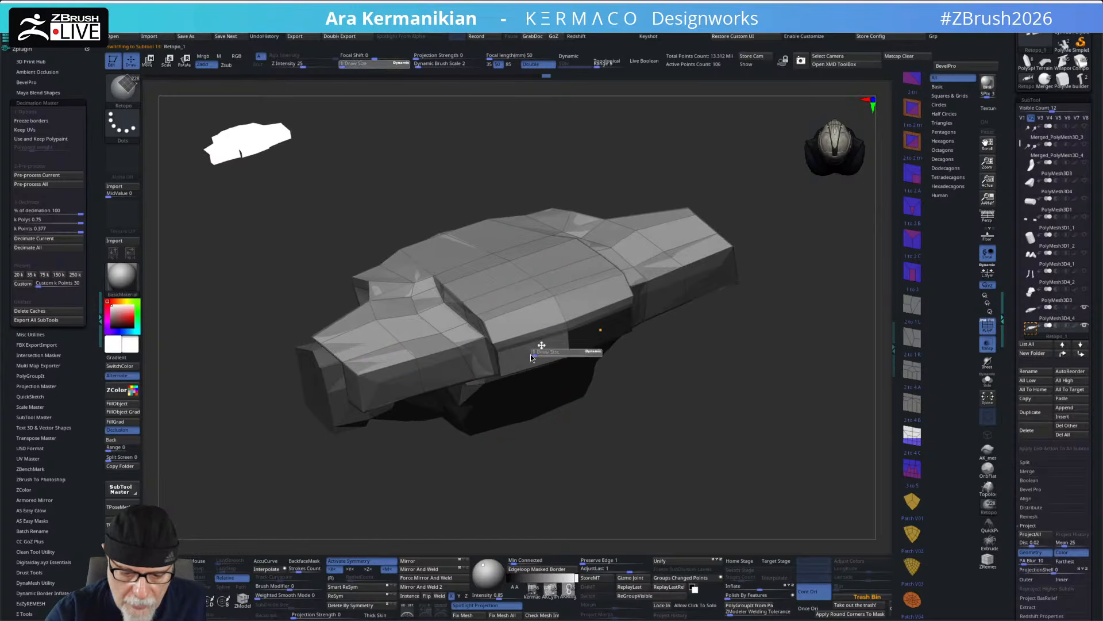
drag(618, 433, 820, 327)
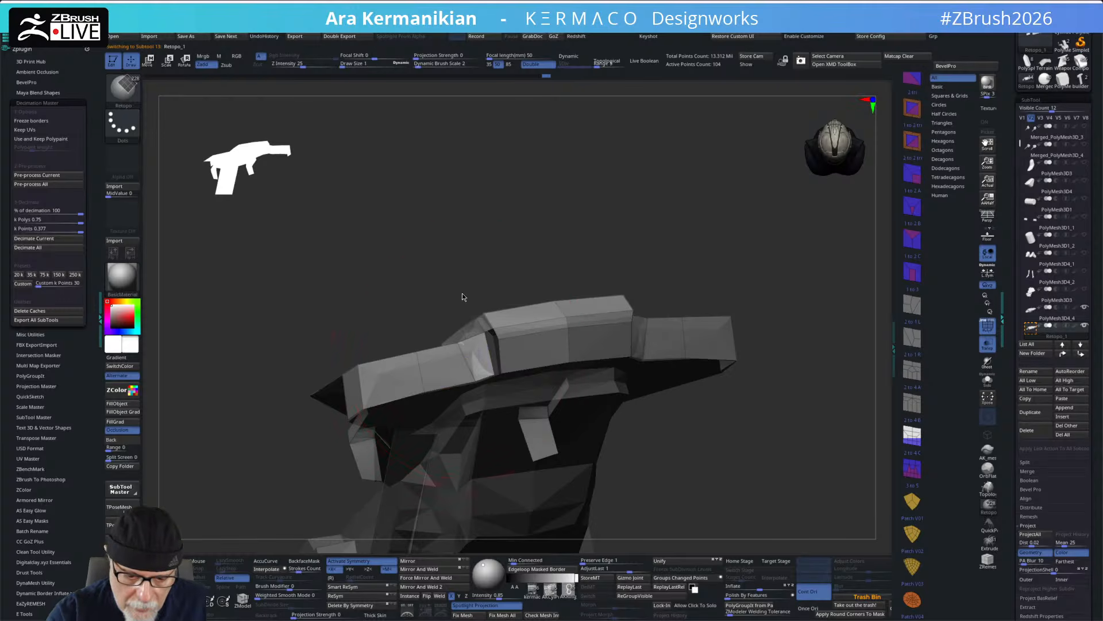
drag(460, 305, 446, 373)
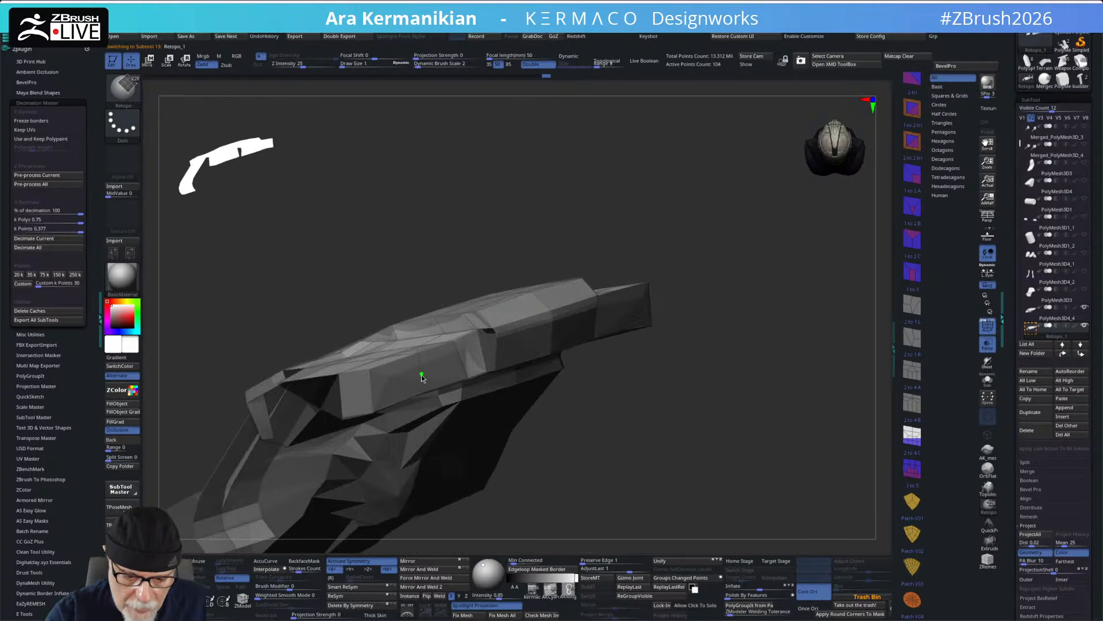
mouse_move(733, 234)
mouse_down()
mouse_move(722, 310)
mouse_move(697, 299)
mouse_move(783, 347)
mouse_move(736, 316)
mouse_move(736, 360)
mouse_move(761, 322)
mouse_move(707, 305)
mouse_up()
- Isolate the retopology mesh and examine the inside of its lower center panel from the rear
key(ctrl)
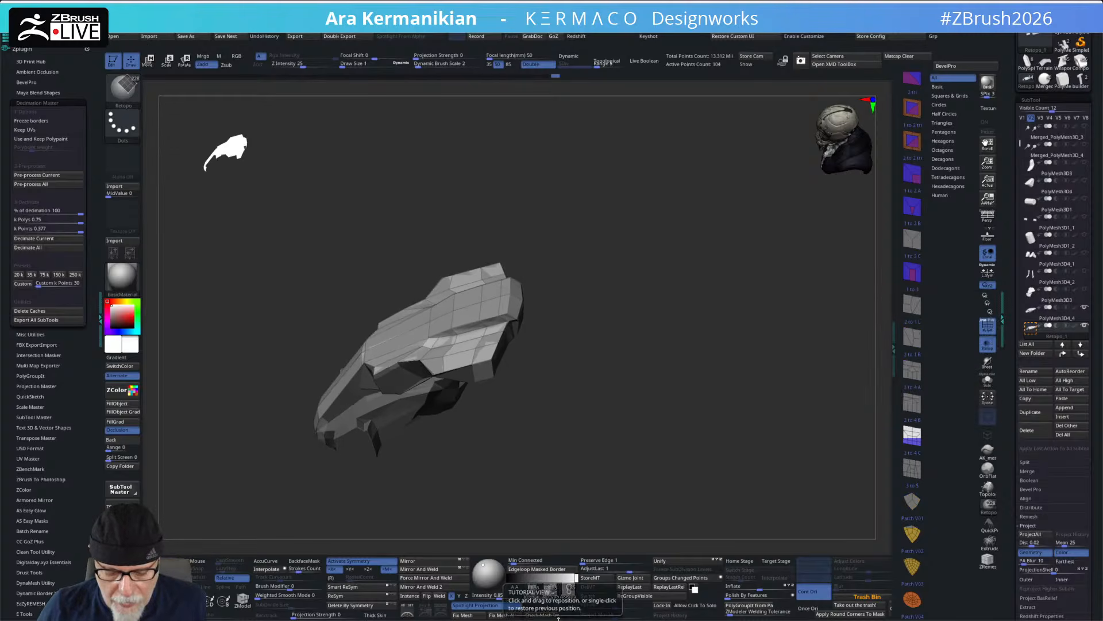
drag(586, 489, 623, 357)
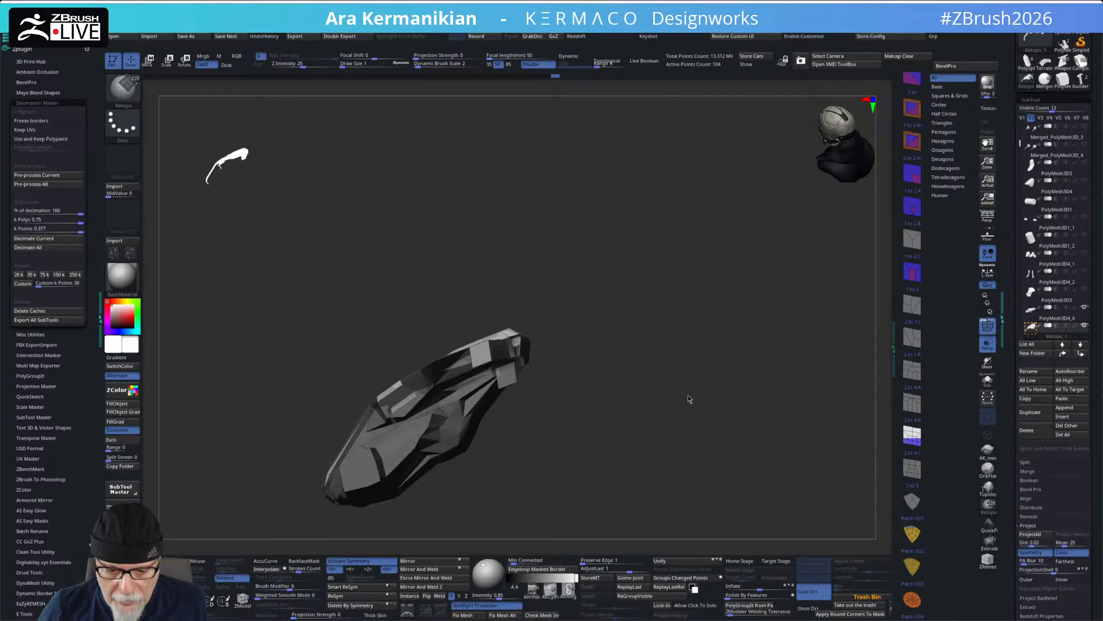
drag(987, 383, 728, 441)
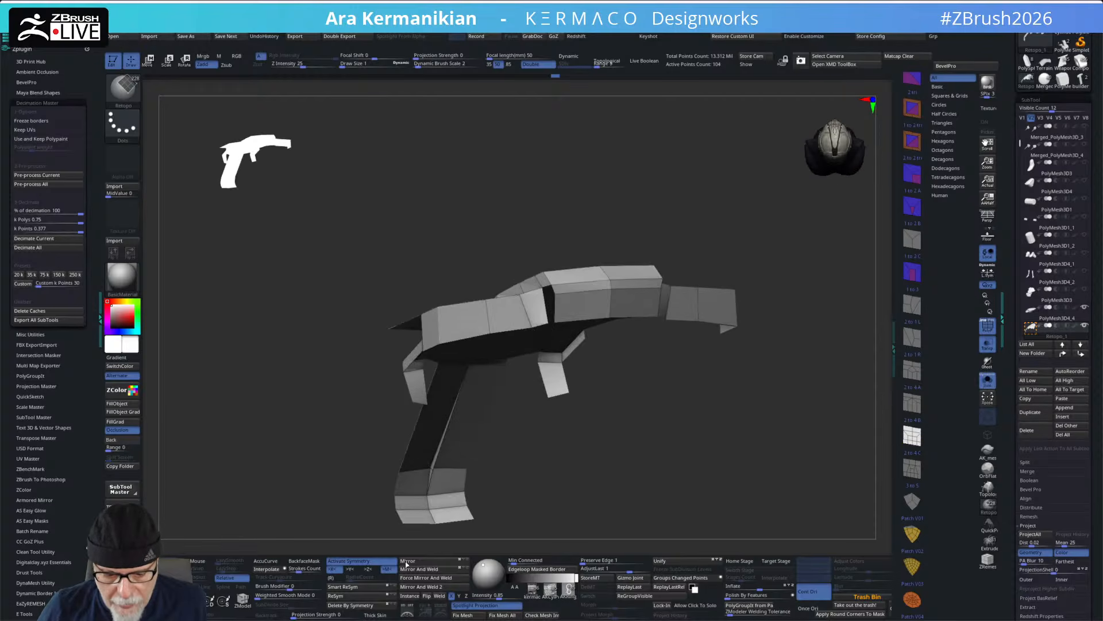
alt+drag(621, 514, 702, 460)
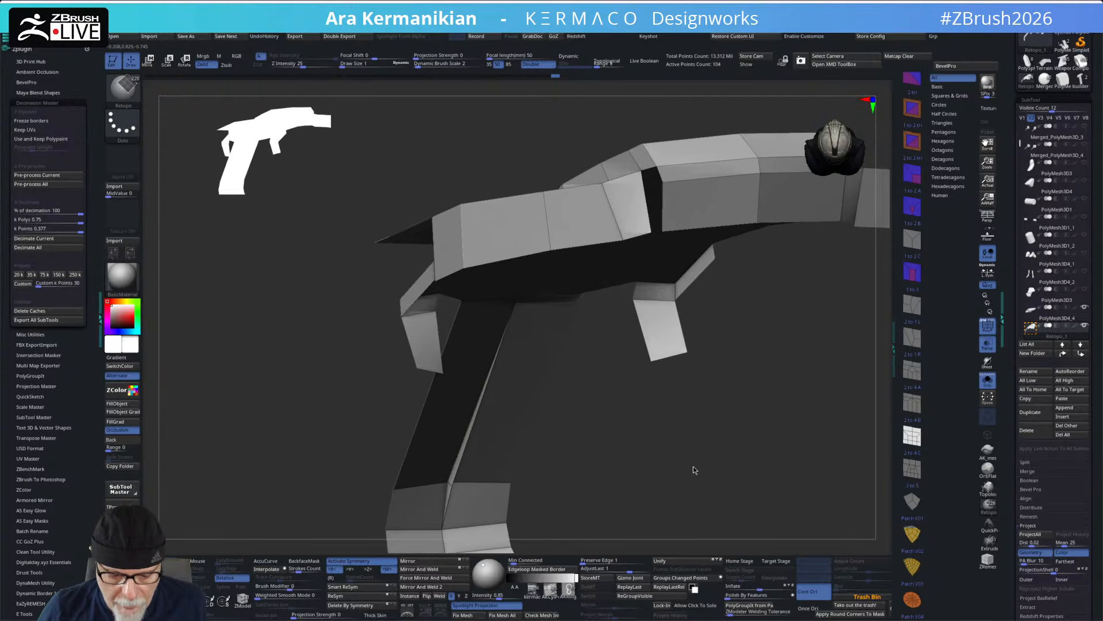
drag(454, 476, 650, 499)
- Delete the thin sliver polygons along the lower center panel's middle seam with ZModeler's Delete action on a single poly
key(b)
key(z)
key(m)
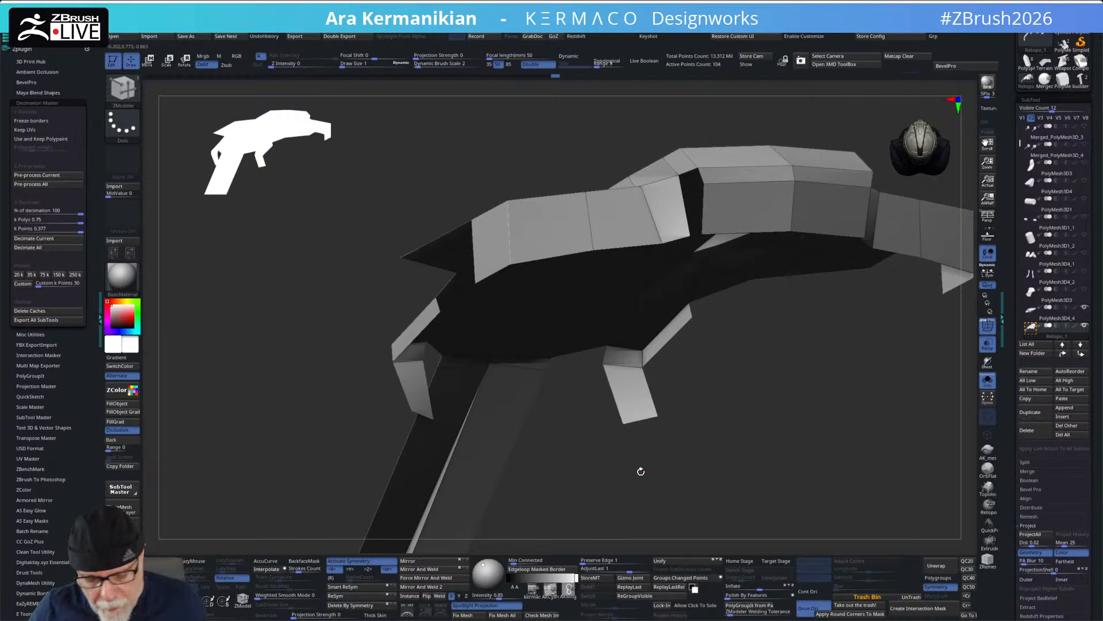
drag(613, 539, 383, 453)
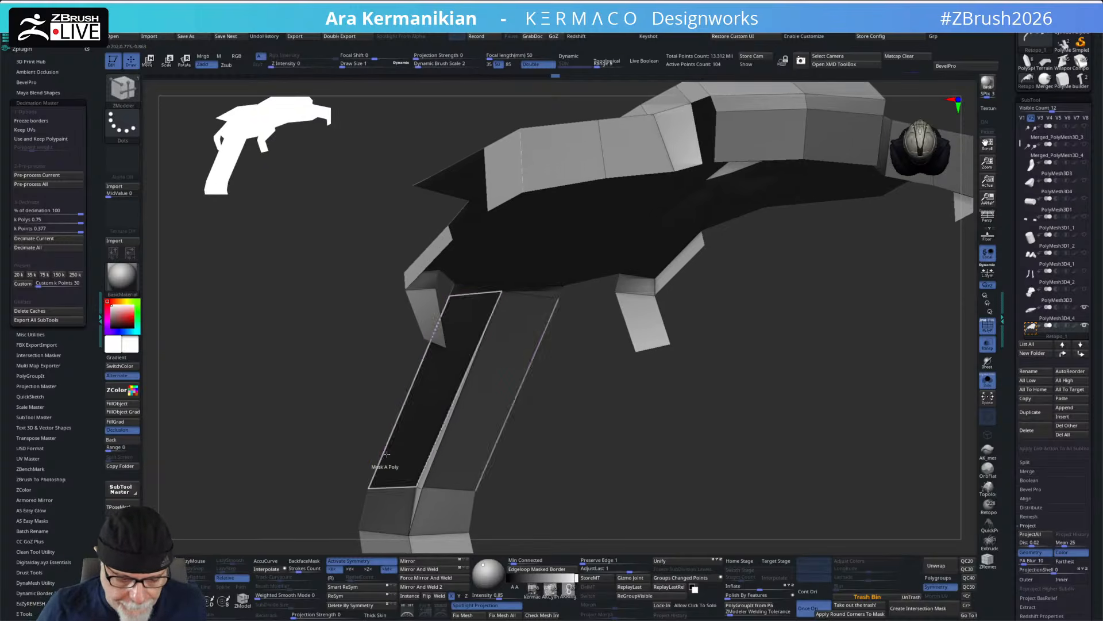
key(space)
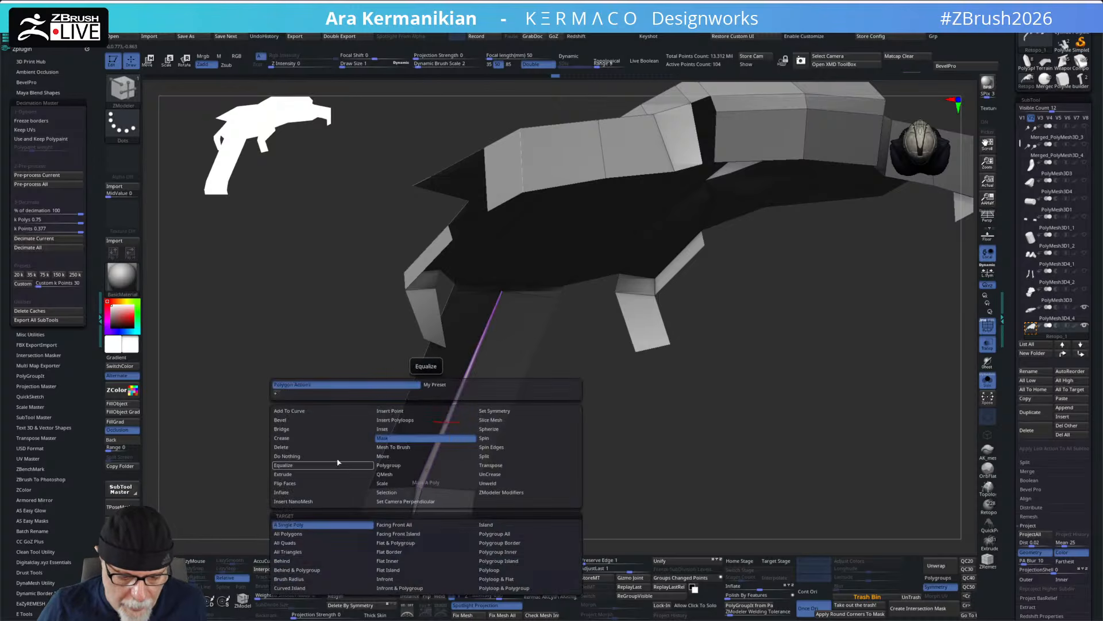
click(282, 446)
click(417, 475)
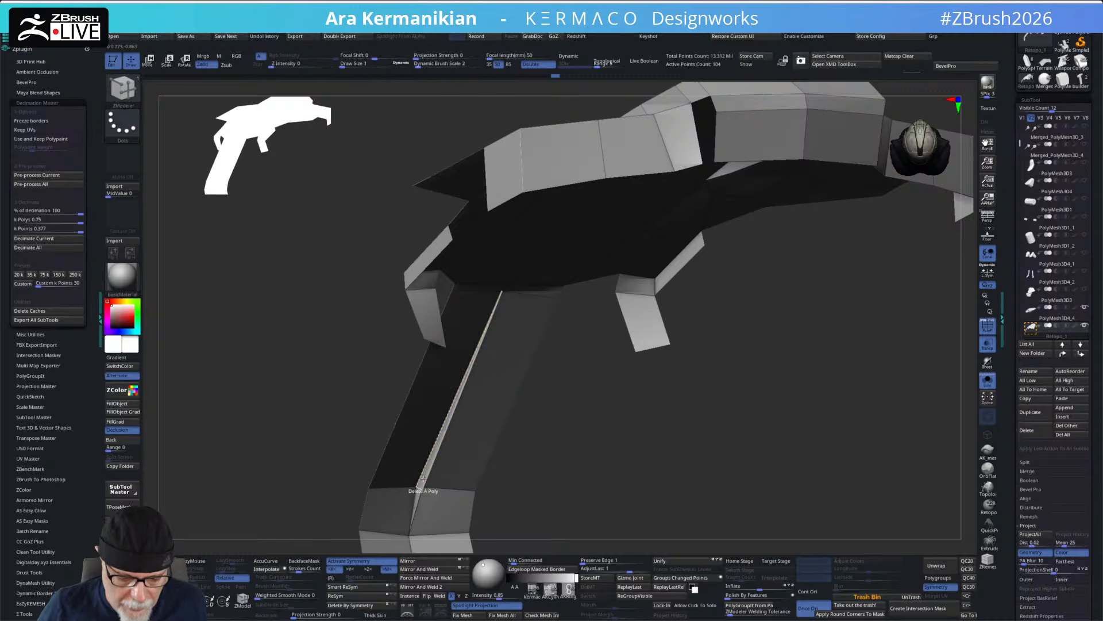
alt+drag(558, 517, 654, 473)
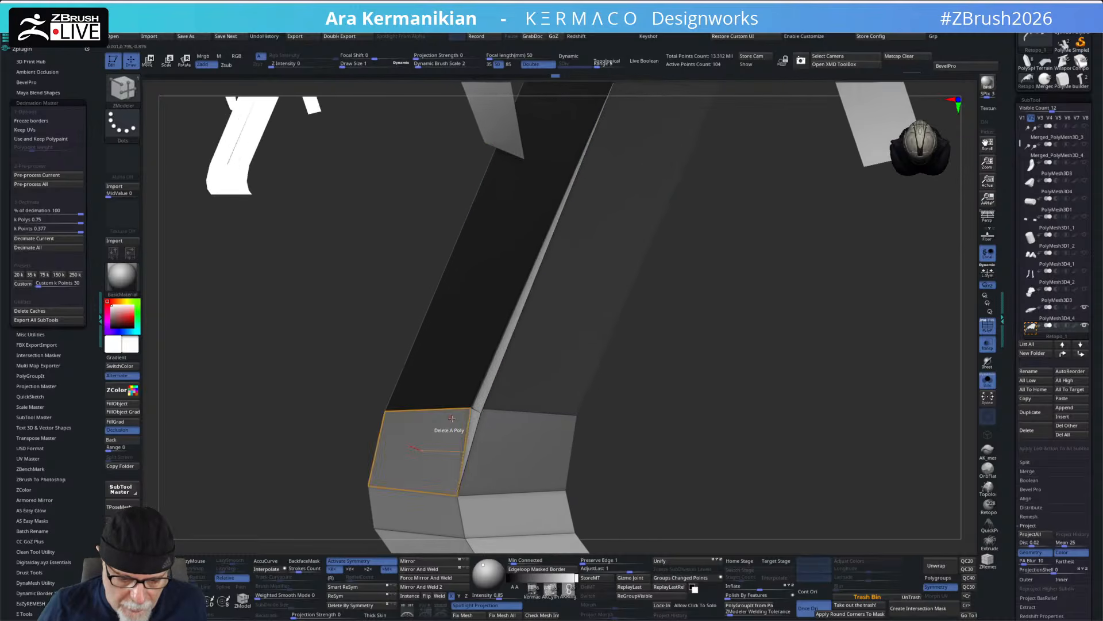
click(474, 417)
drag(728, 494, 727, 446)
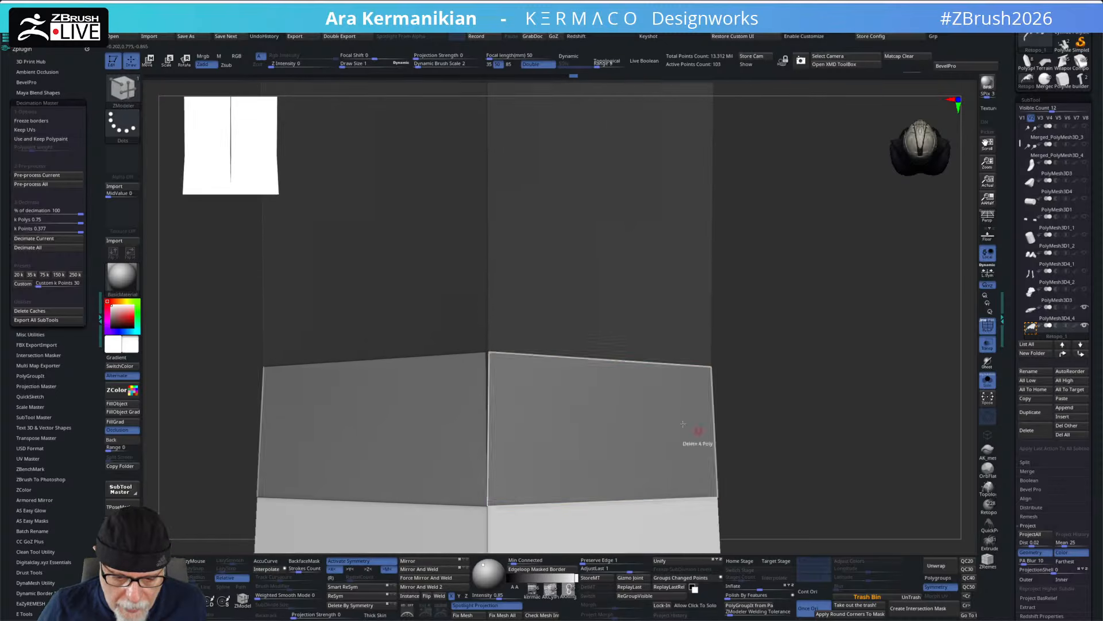
- Weld the retopology mesh's coincident points, repeating the weld with a larger weld distance to close the centre seam
drag(725, 401, 731, 351)
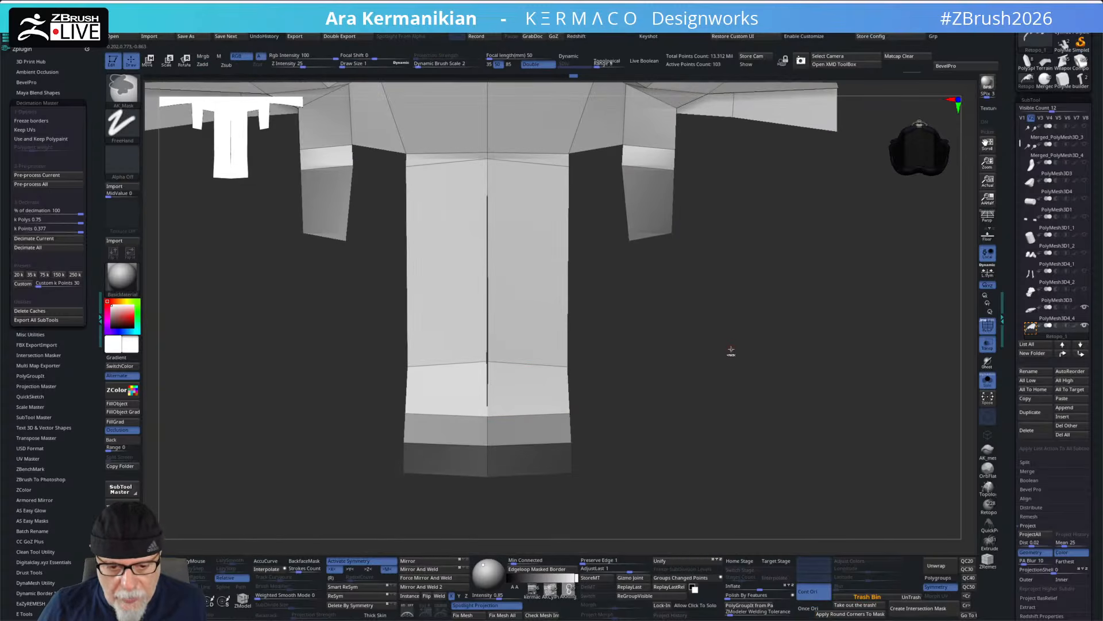
key(space)
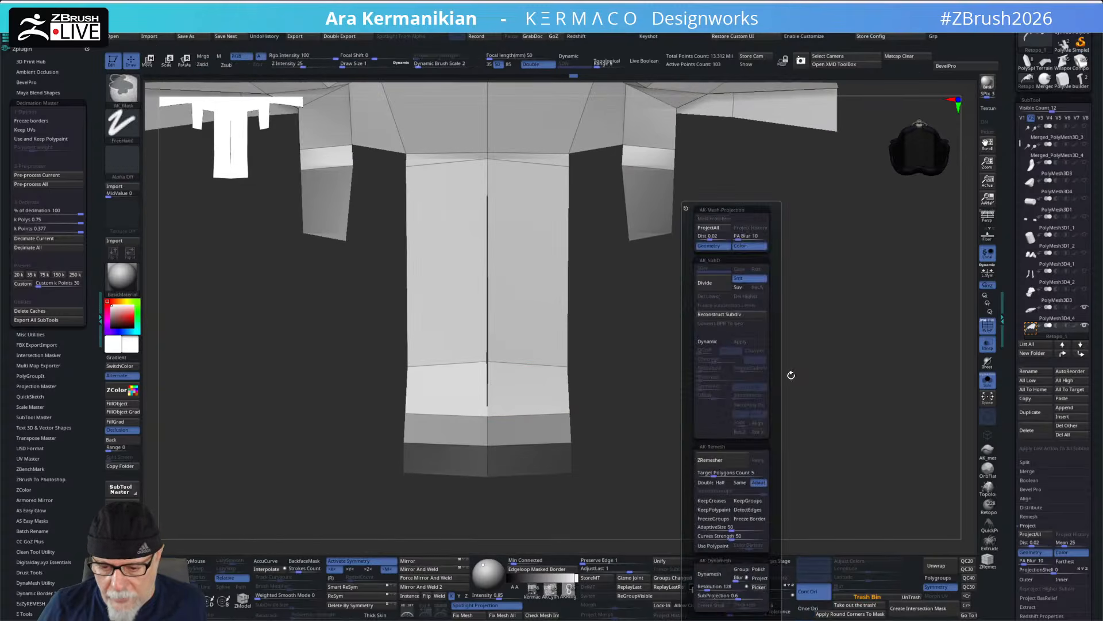
key(ctrl+space)
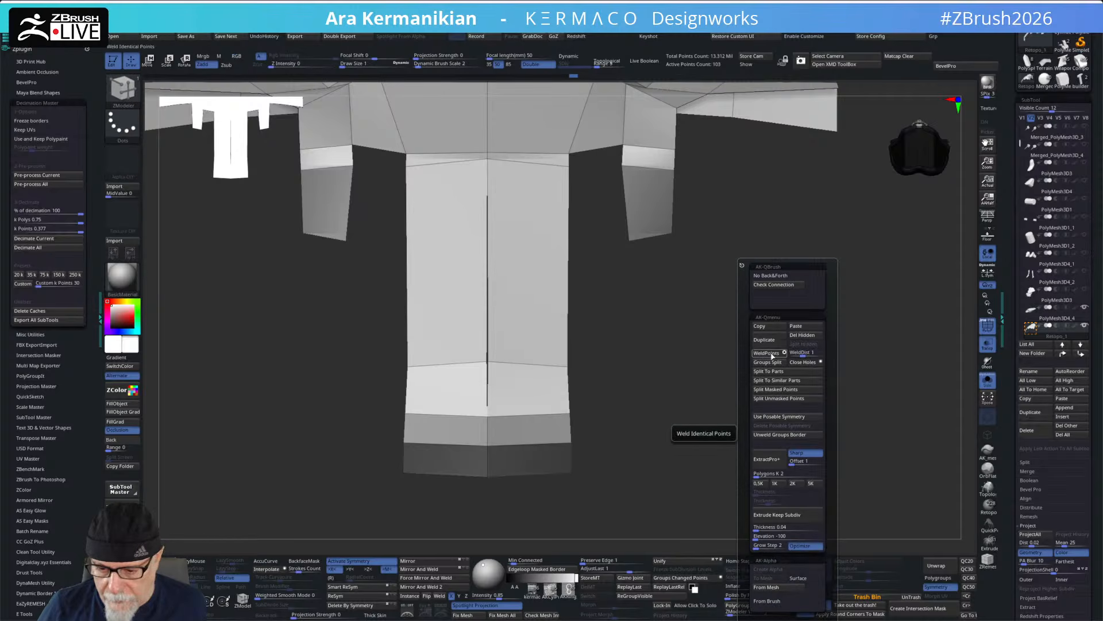
click(767, 354)
drag(633, 358, 715, 386)
key(space)
key(q)
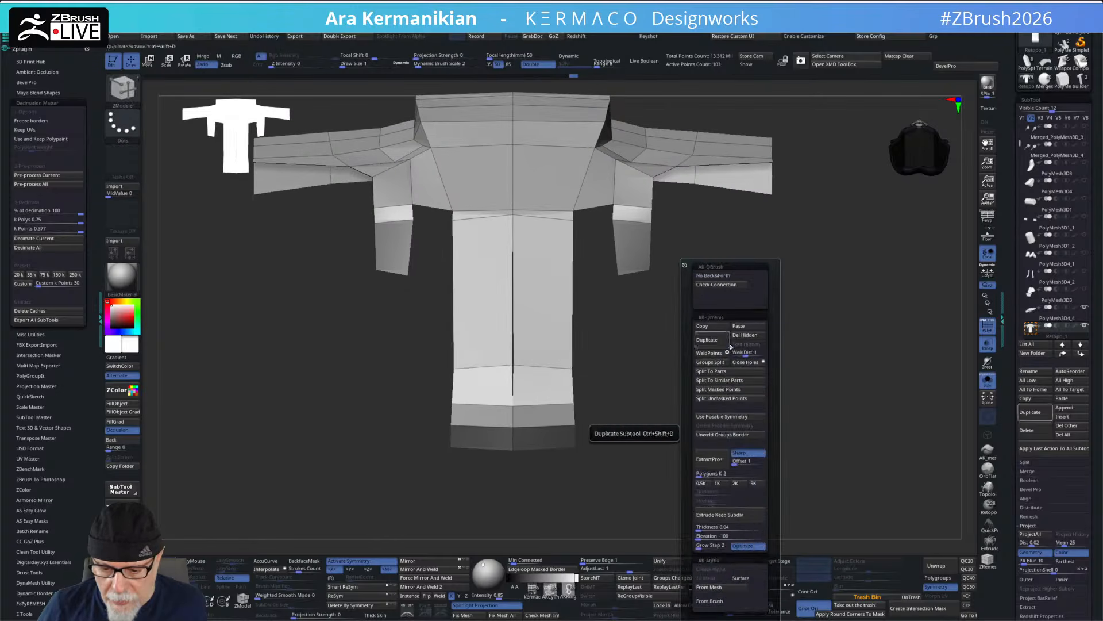
drag(749, 353, 757, 353)
click(709, 352)
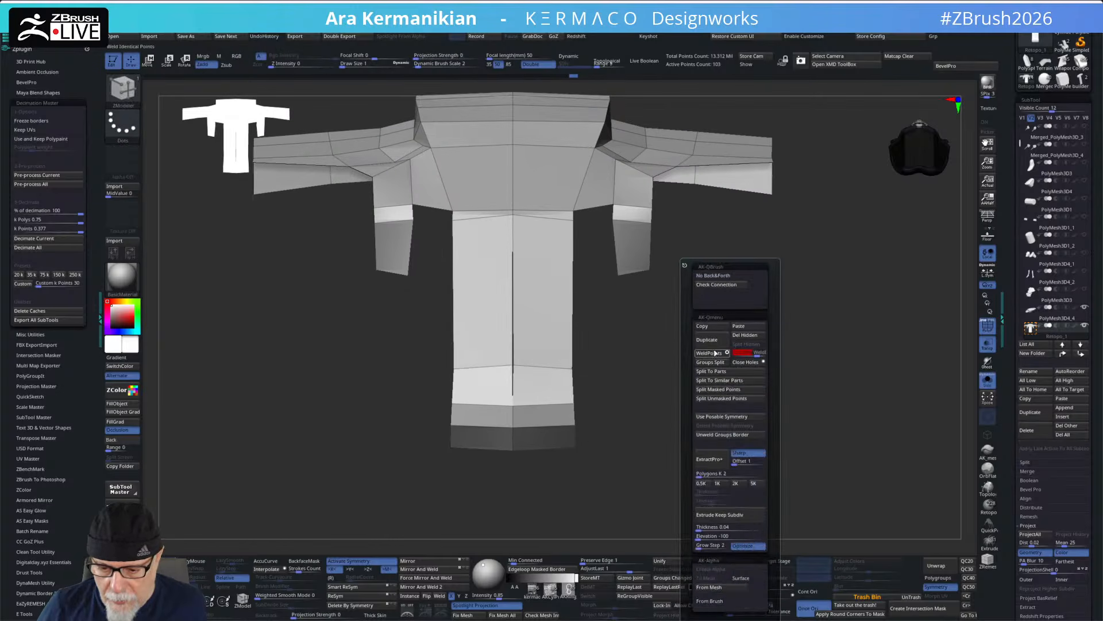
- Turn off Solo mode to show the underlying helmet, select the Retopo brush and hide the polyframe fill
drag(615, 431, 693, 404)
drag(984, 380, 690, 446)
key(space)
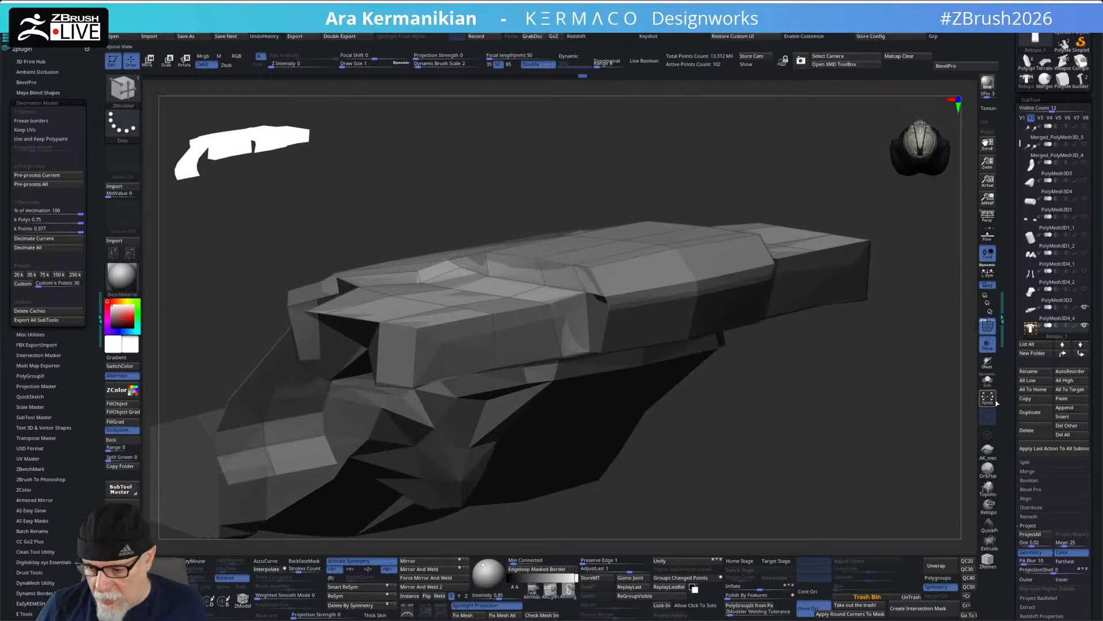
click(986, 506)
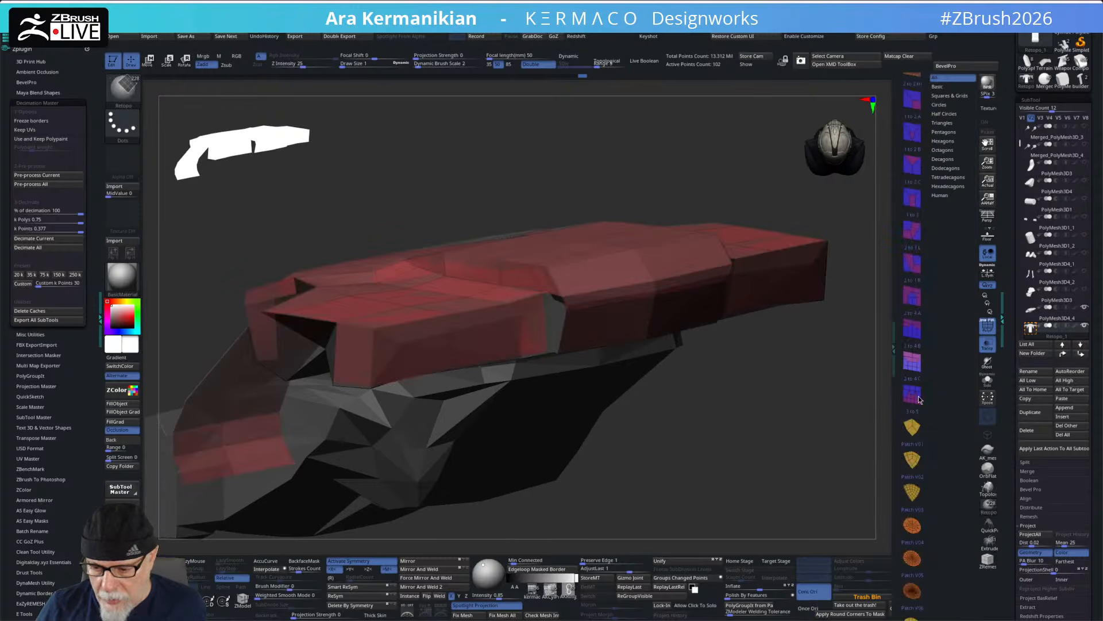
click(986, 344)
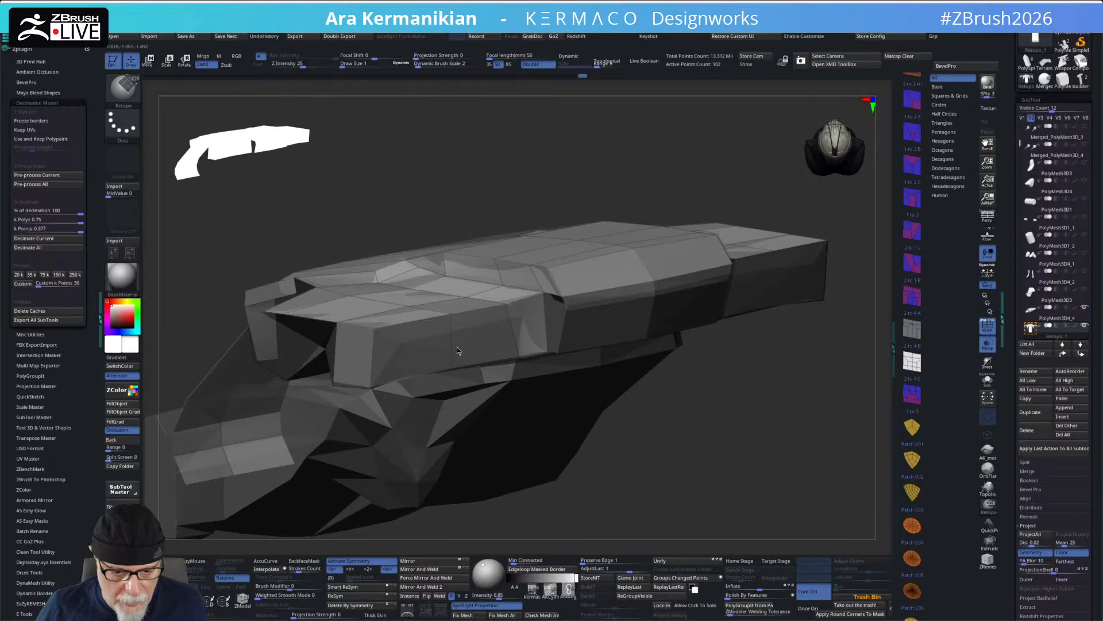
- Open the Brush palette and bring its Retopology settings into reach
drag(734, 456, 741, 458)
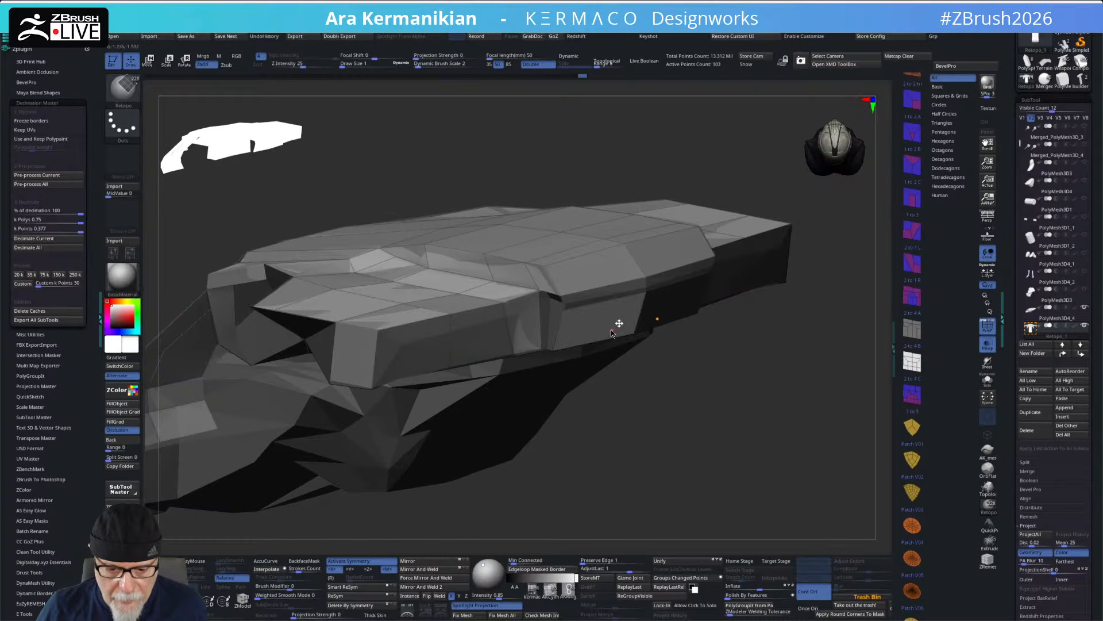
drag(716, 439, 661, 442)
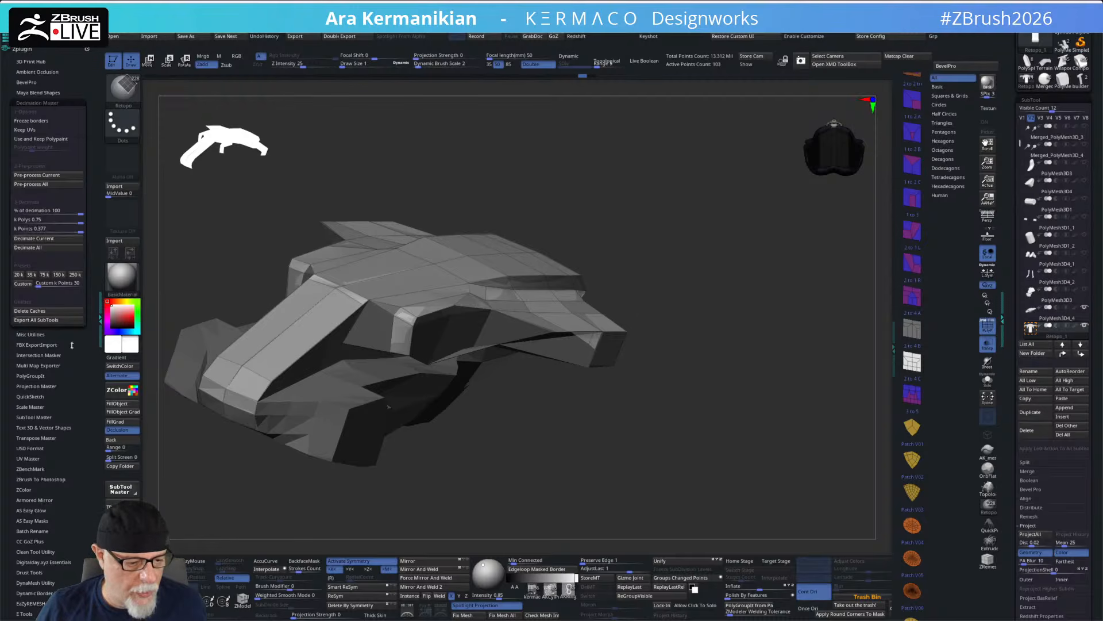
scroll(75, 407, down, 10)
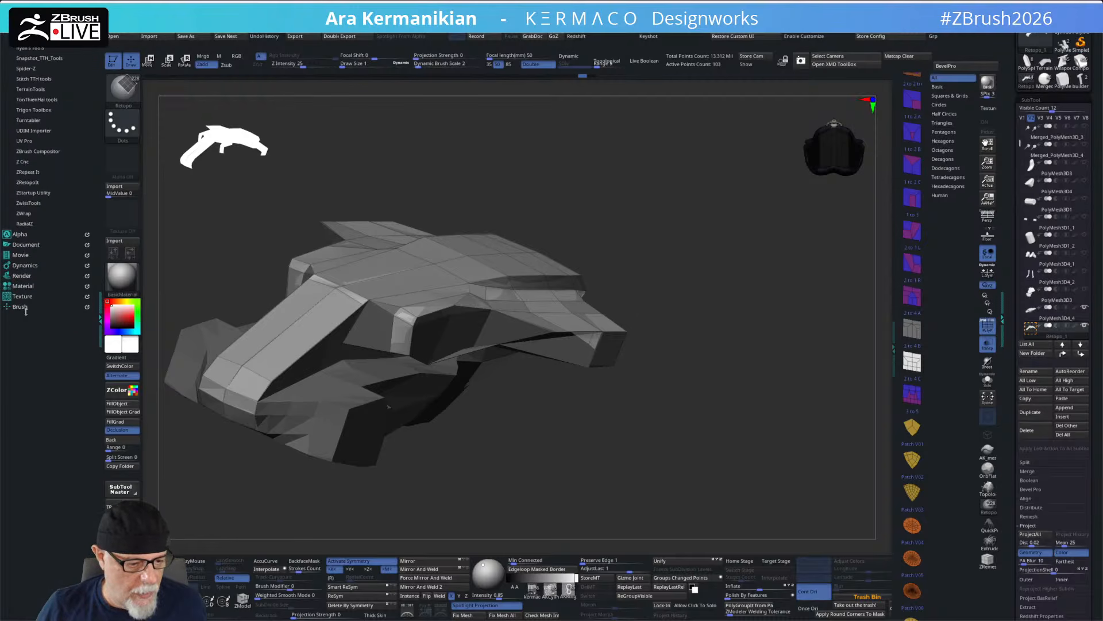
click(25, 309)
scroll(46, 492, down, 6)
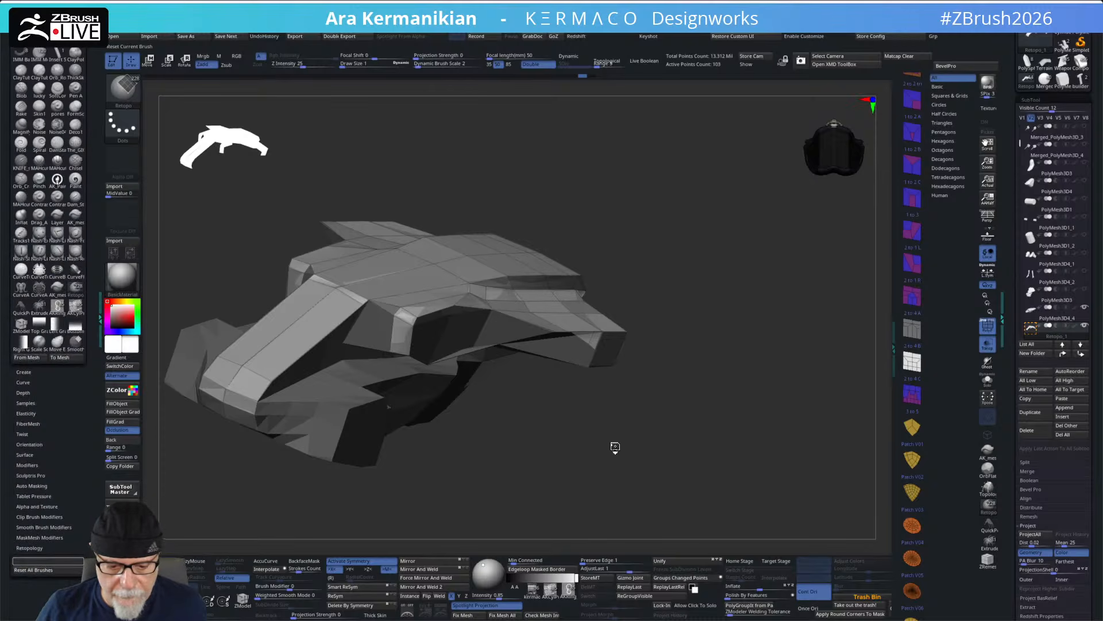
- Try to add retopology points to the mesh's front and side panels with the Retopo brush
drag(627, 443, 734, 411)
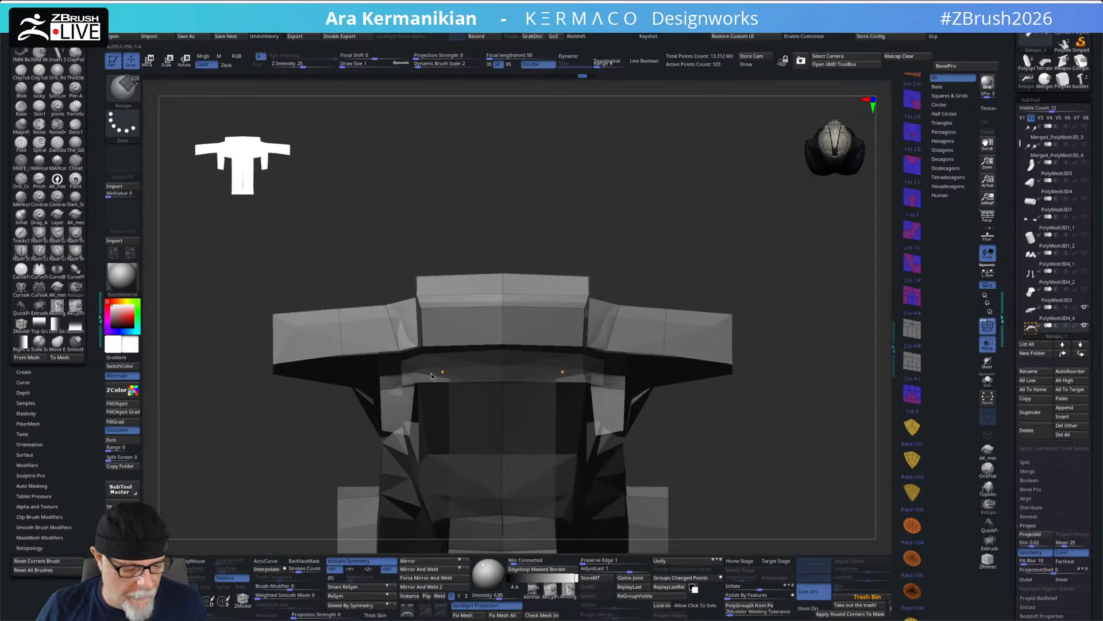
click(506, 327)
drag(518, 202, 545, 200)
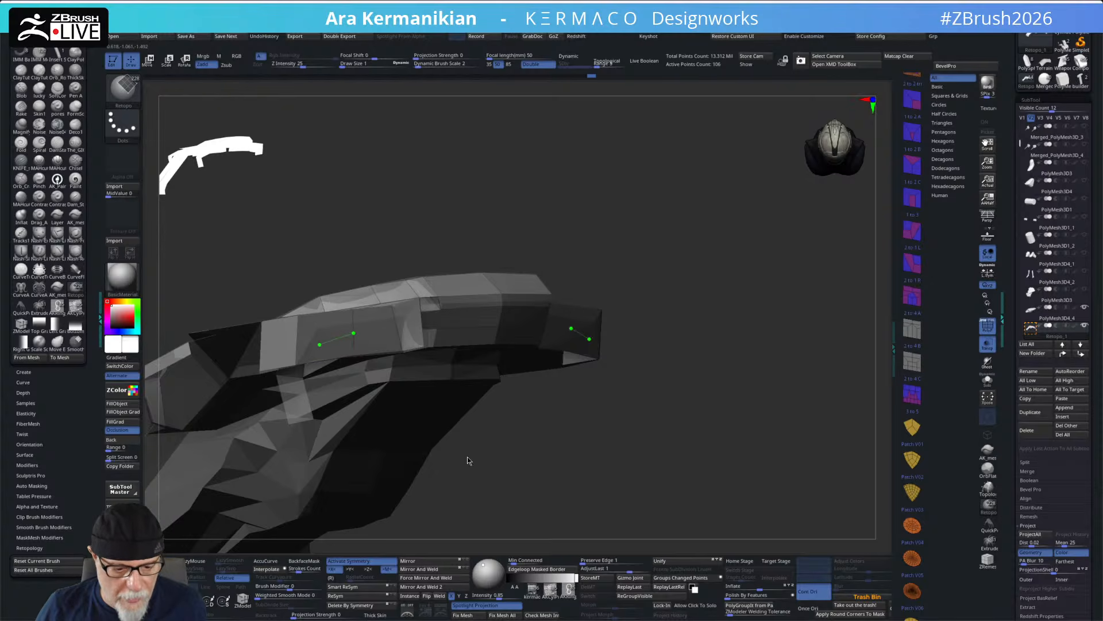
drag(580, 491, 585, 473)
key(ctrl+z)
ctrl+drag(714, 272, 778, 351)
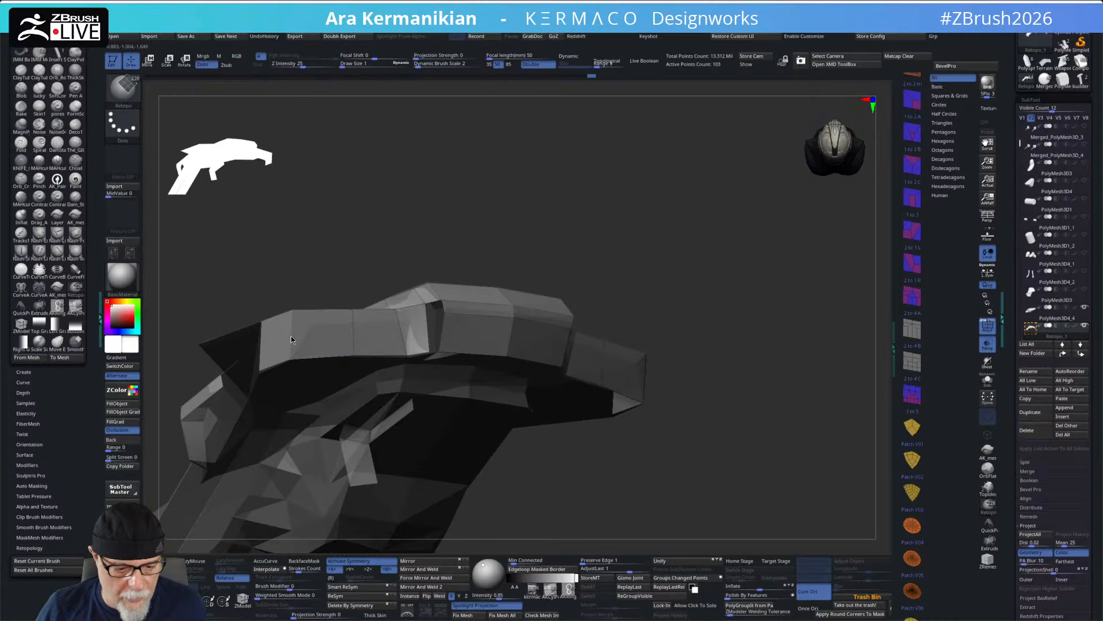
- Isolate the retopology mesh with Solo mode and inspect its front and side panels from several angles
drag(302, 212, 348, 257)
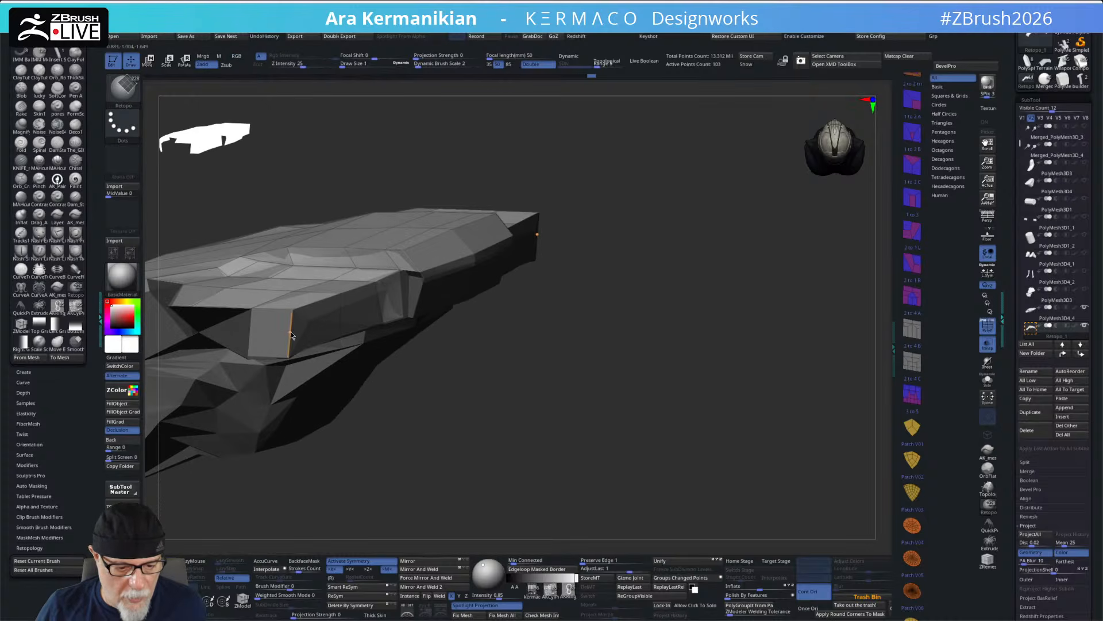
drag(392, 416, 539, 409)
drag(650, 381, 607, 383)
alt+drag(800, 448, 517, 500)
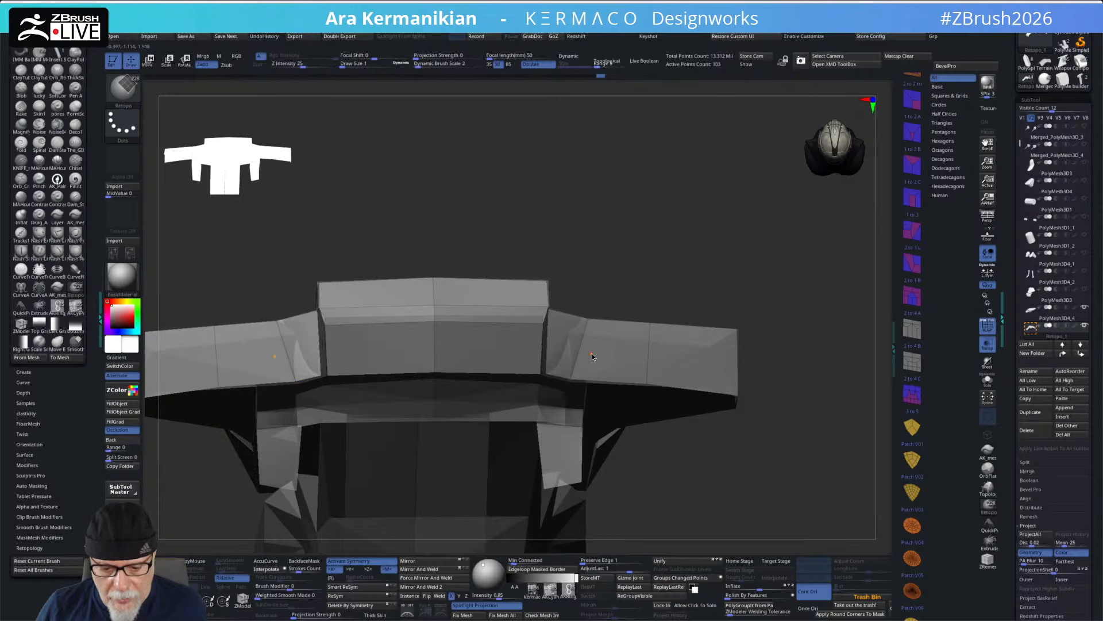
drag(673, 359, 747, 222)
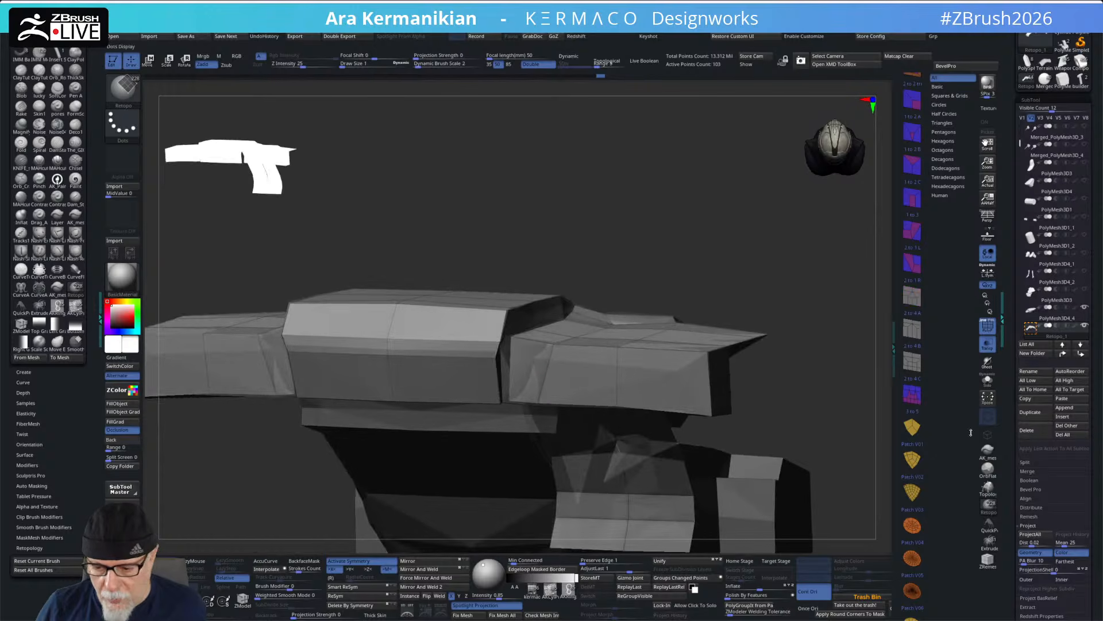
click(994, 383)
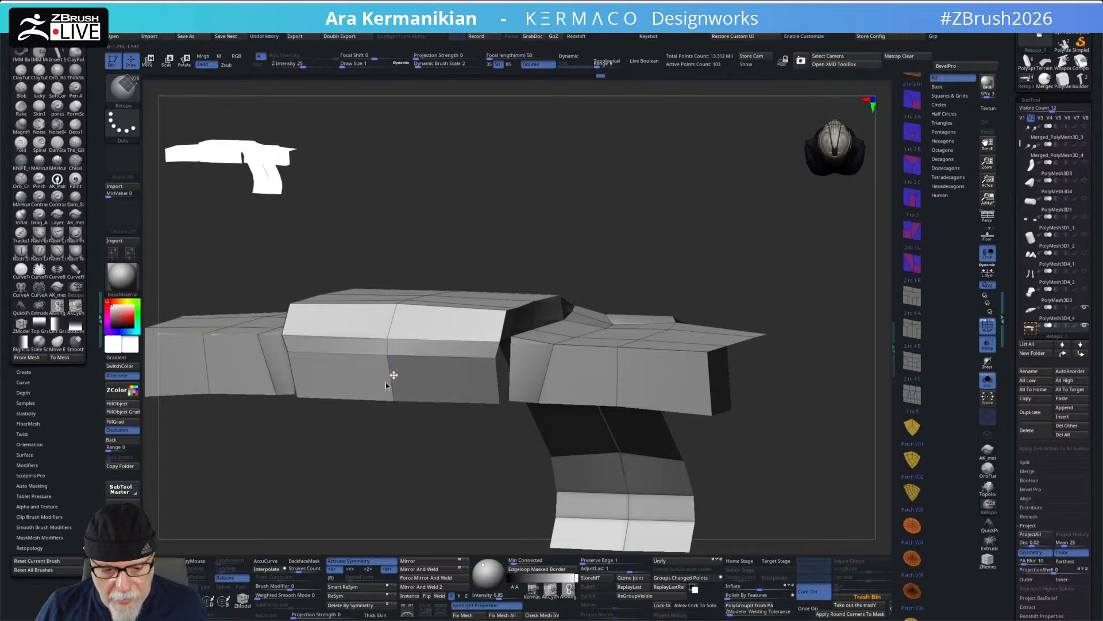
drag(618, 374, 760, 382)
drag(654, 390, 728, 311)
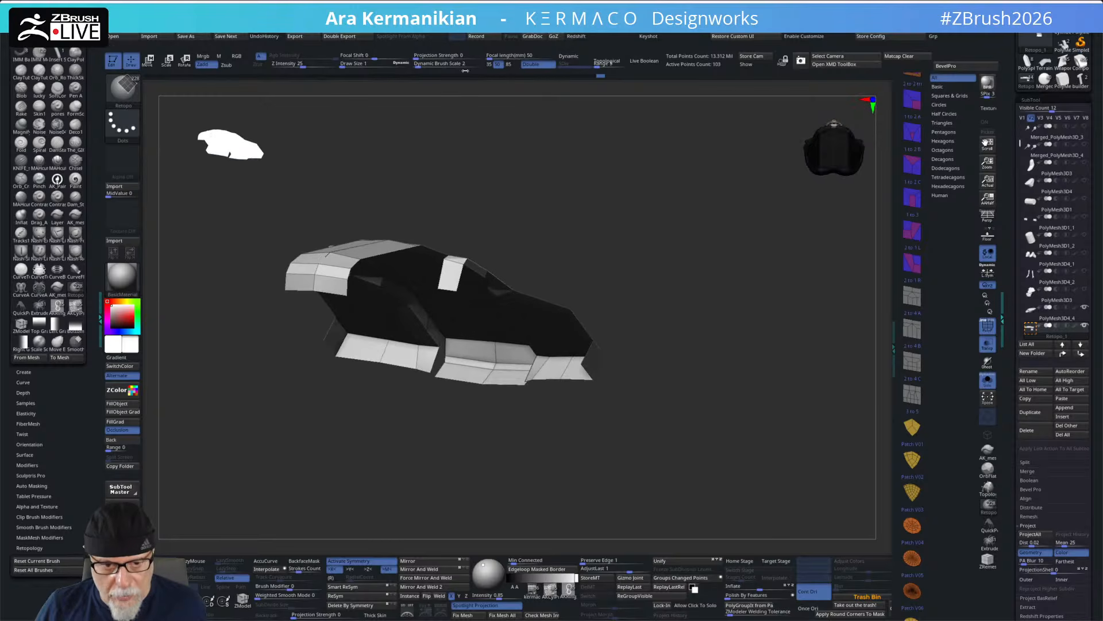
drag(616, 141, 525, 129)
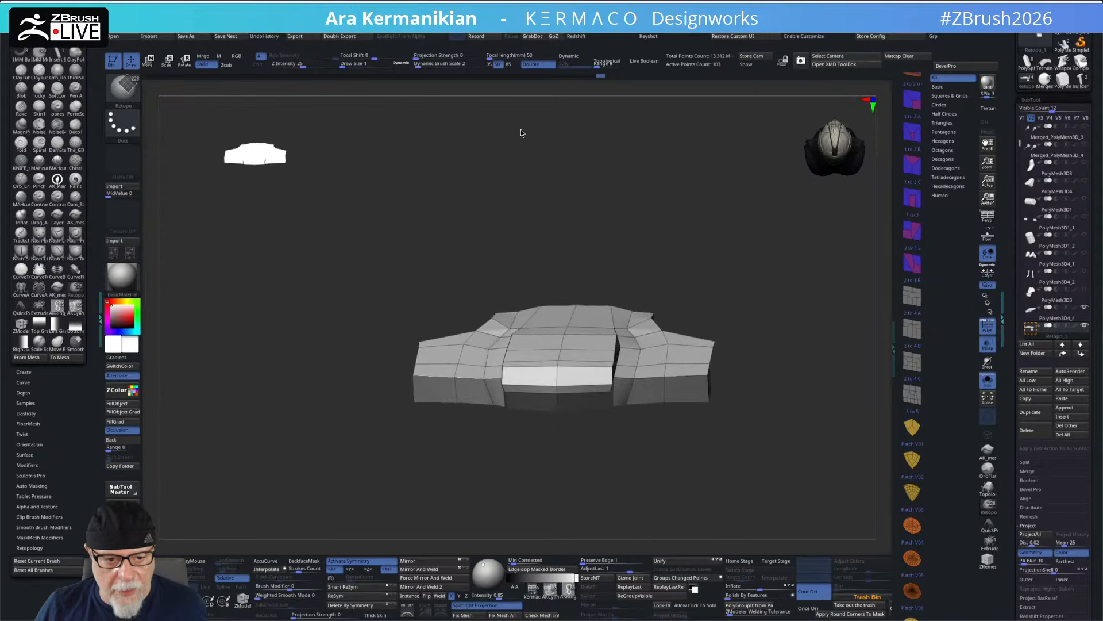
- Toggle the double-sided display on and off to examine the missing side and front faces of the mesh
drag(520, 79, 540, 94)
click(531, 65)
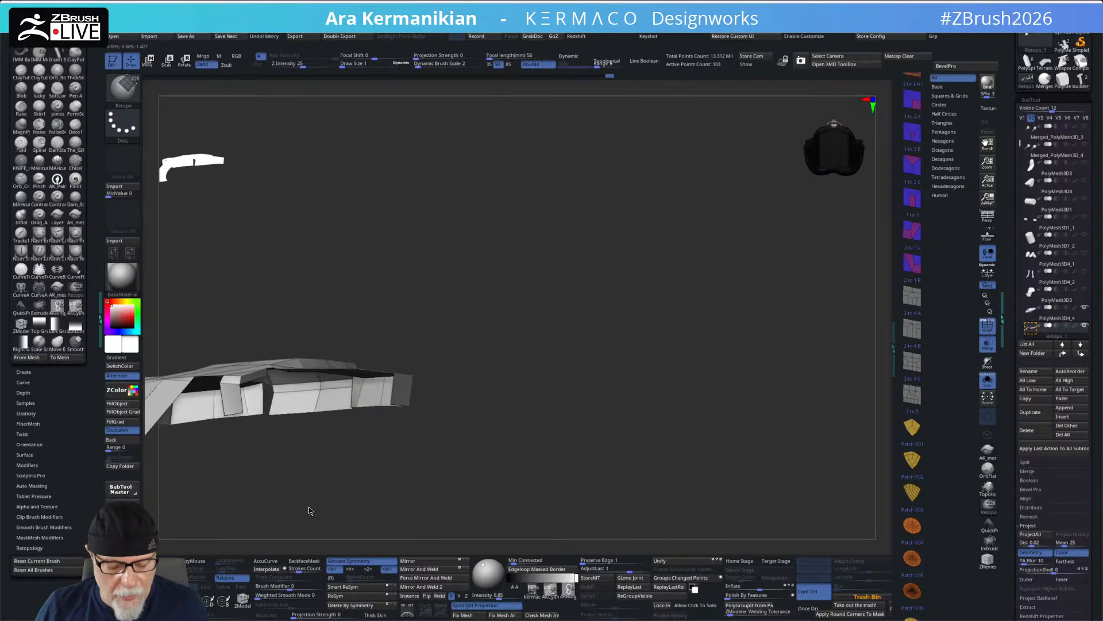
drag(540, 448, 788, 438)
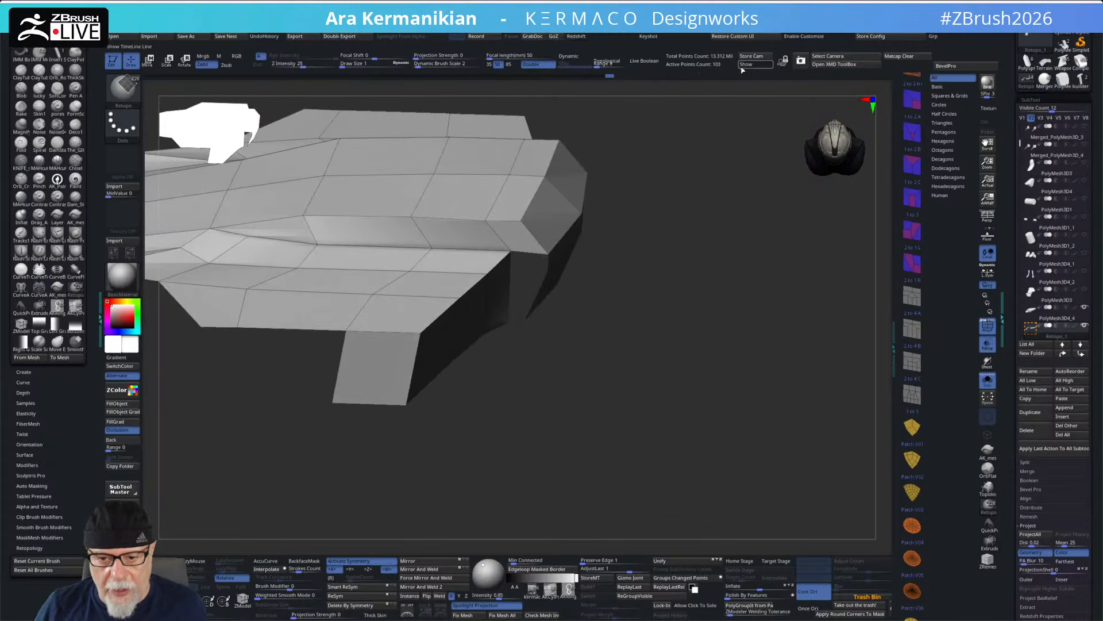
click(539, 66)
drag(667, 347, 663, 314)
click(536, 66)
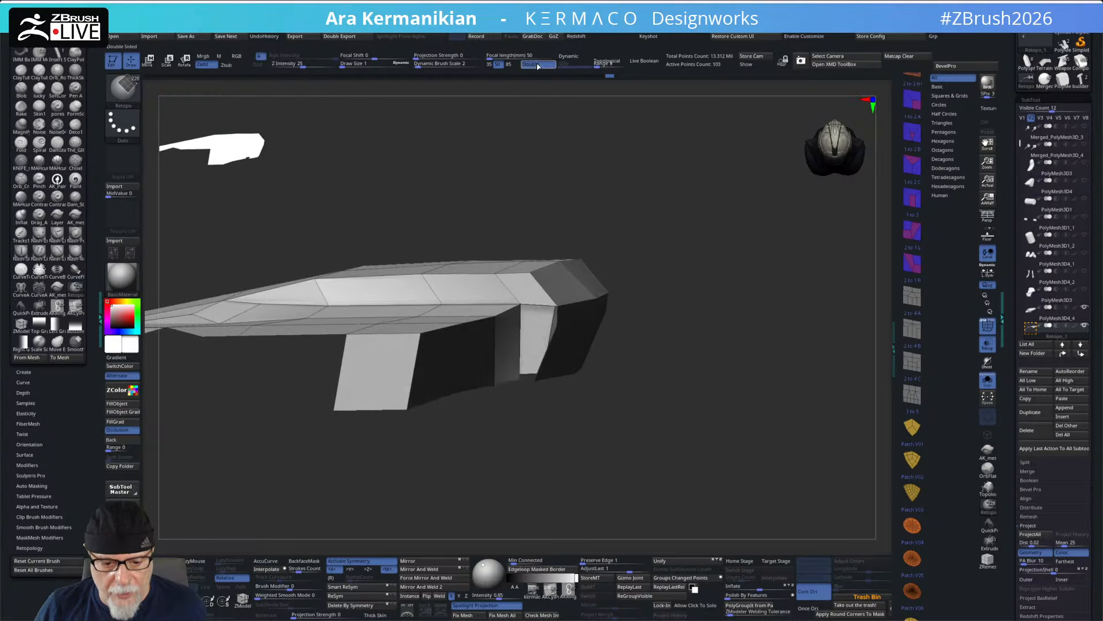
click(538, 65)
click(539, 65)
click(541, 66)
drag(726, 300, 809, 299)
click(537, 64)
mouse_move(541, 109)
mouse_down()
mouse_move(553, 116)
mouse_move(472, 97)
mouse_move(507, 124)
mouse_move(493, 143)
mouse_move(512, 133)
mouse_move(500, 369)
mouse_move(409, 320)
mouse_move(374, 319)
mouse_up()
- Invert the mesh's visibility to isolate its hidden panels and open the tool's Display Properties
key(ctrl)
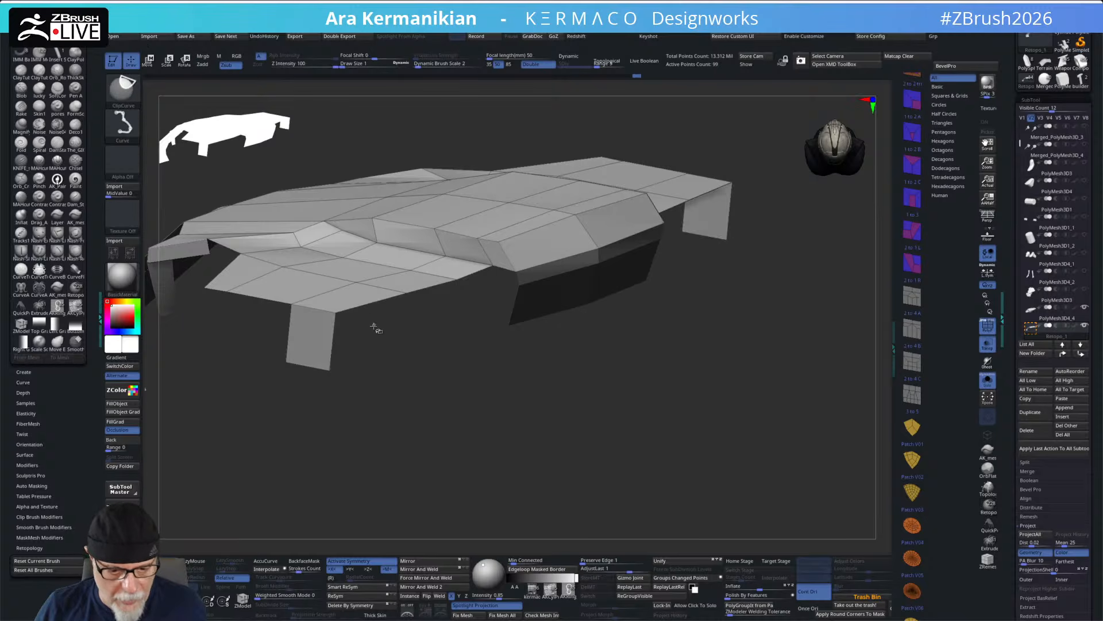
ctrl+shift+drag(526, 441, 675, 451)
drag(563, 368, 678, 387)
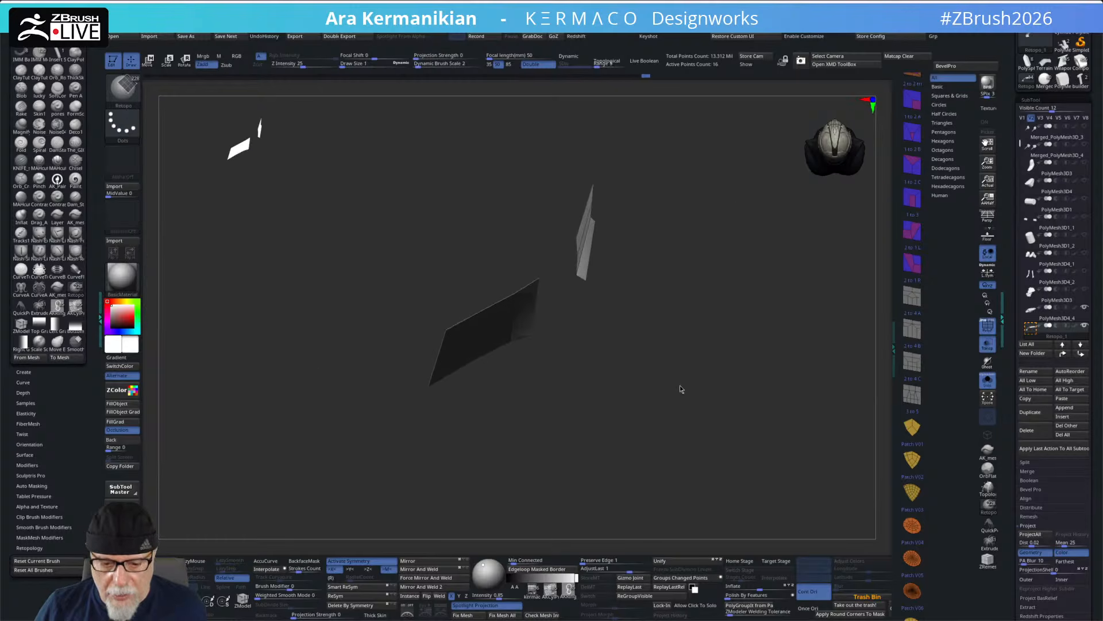
drag(1013, 539, 987, 407)
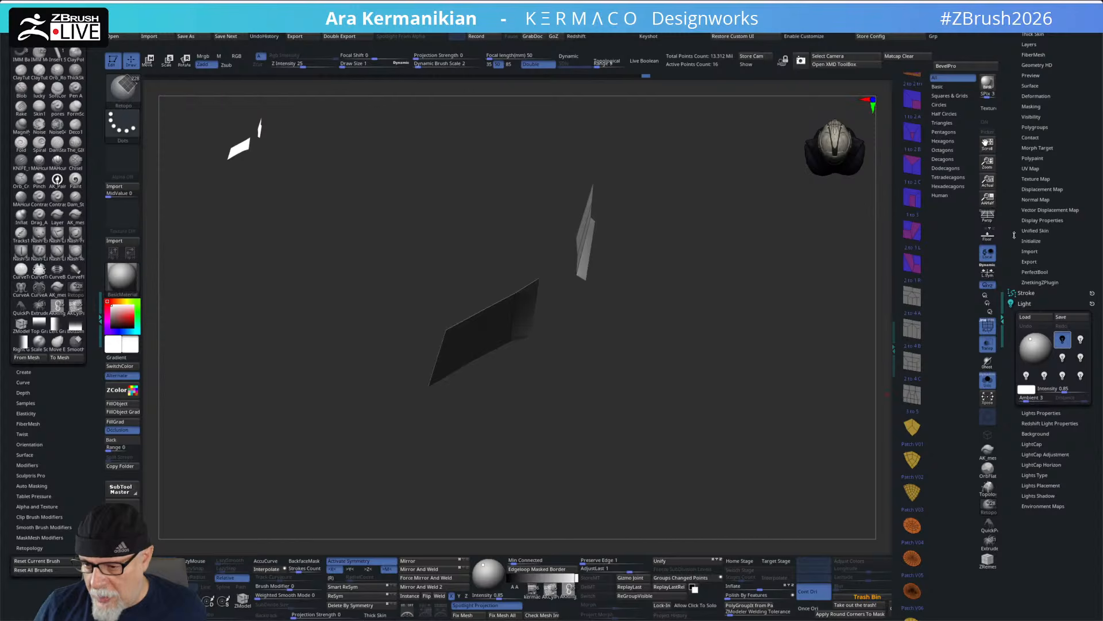
drag(1015, 235, 1020, 259)
click(1040, 250)
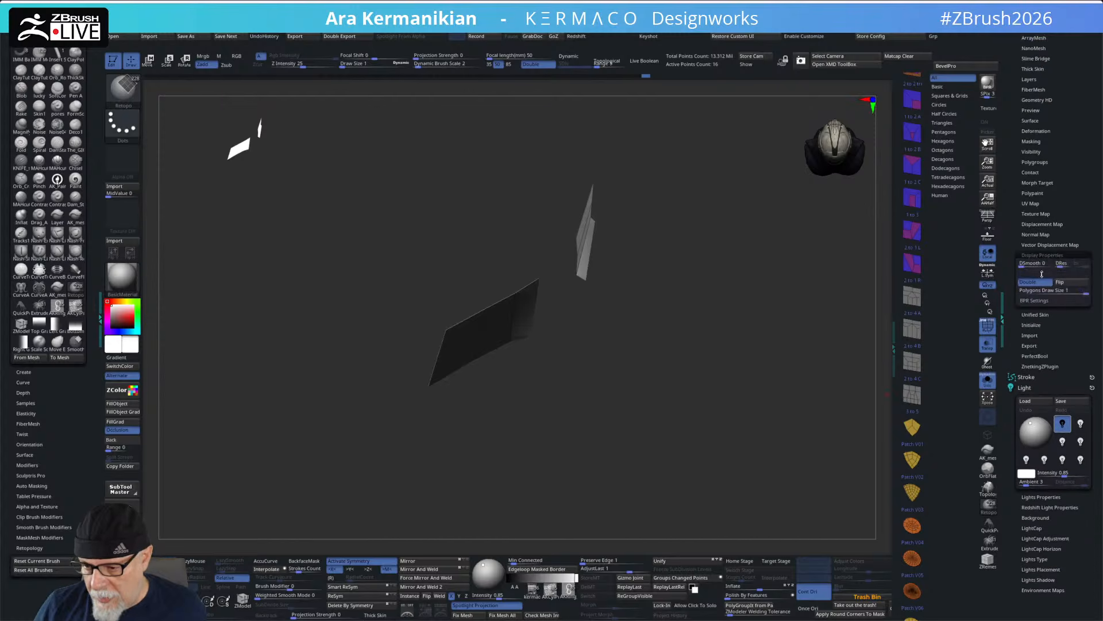
- Show the polyframe with its polygroup colour on the isolated panels and unhide the whole mesh
key(ctrl+w)
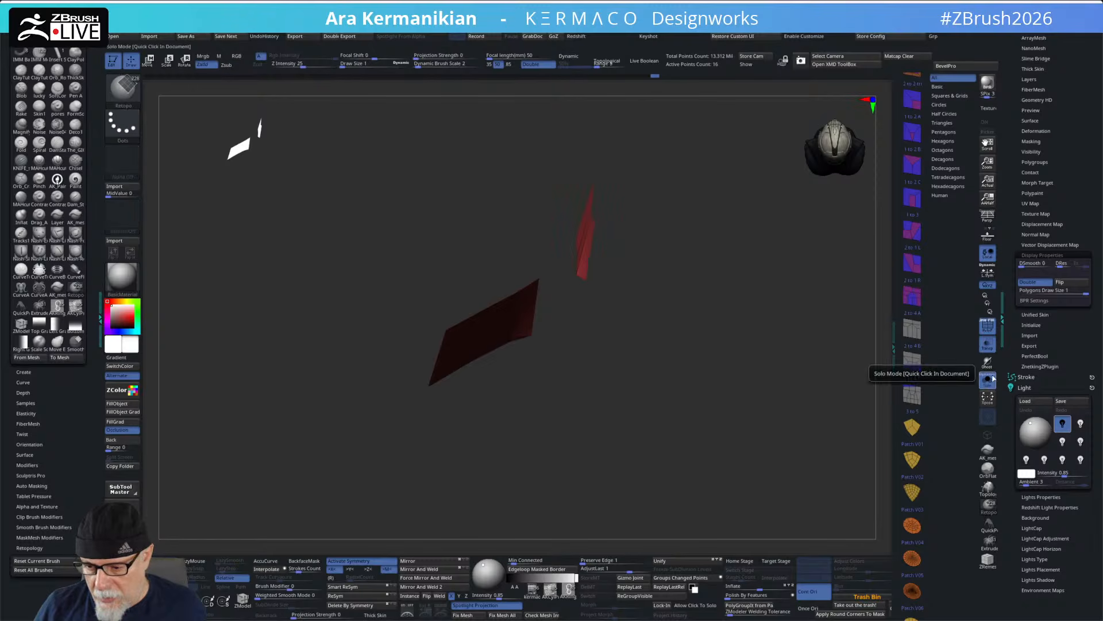
click(993, 325)
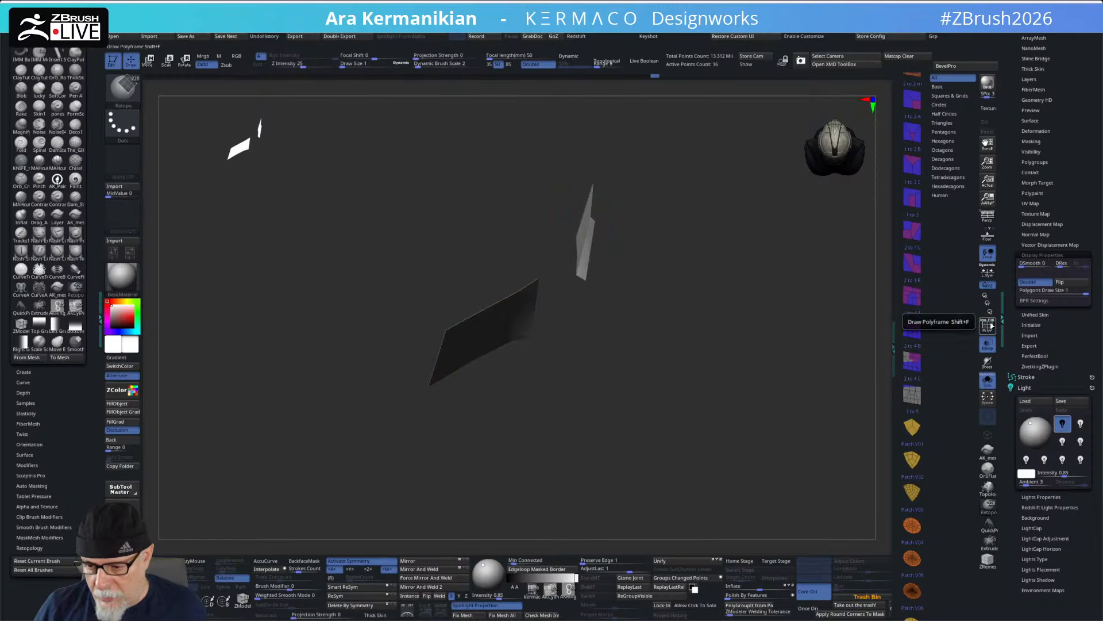
key(ctrl+shift)
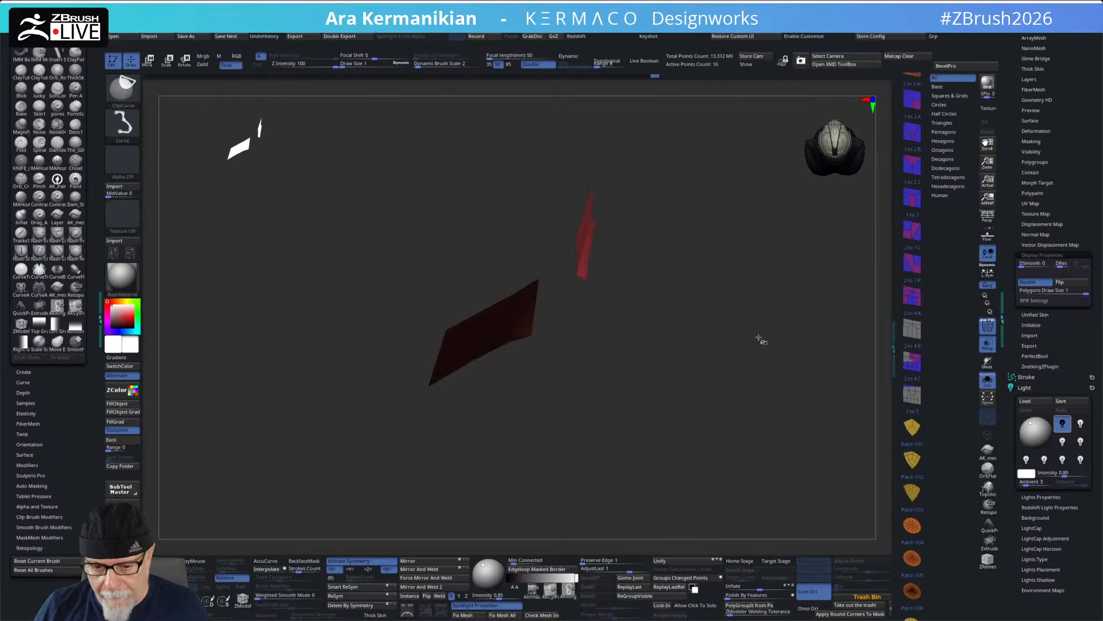
ctrl+shift+click(758, 340)
mouse_move(756, 346)
mouse_down()
mouse_move(731, 344)
mouse_move(744, 353)
mouse_up()
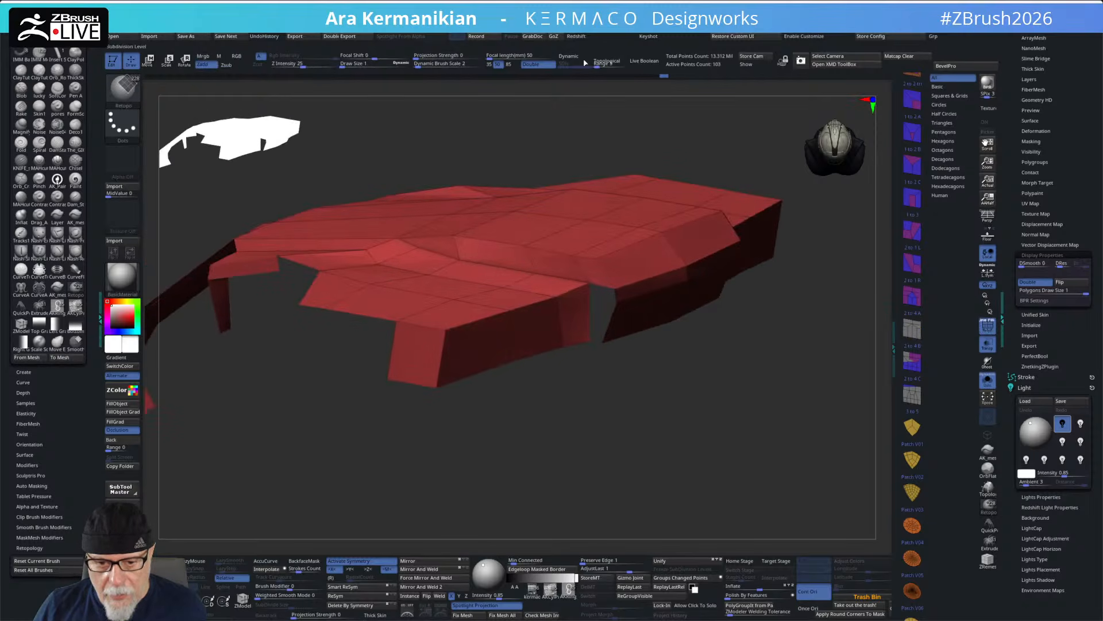
- Compare the complete mesh with double-sided display on and off, examining its underside and rear strip
drag(543, 106, 660, 386)
drag(360, 174, 507, 464)
click(529, 65)
click(535, 65)
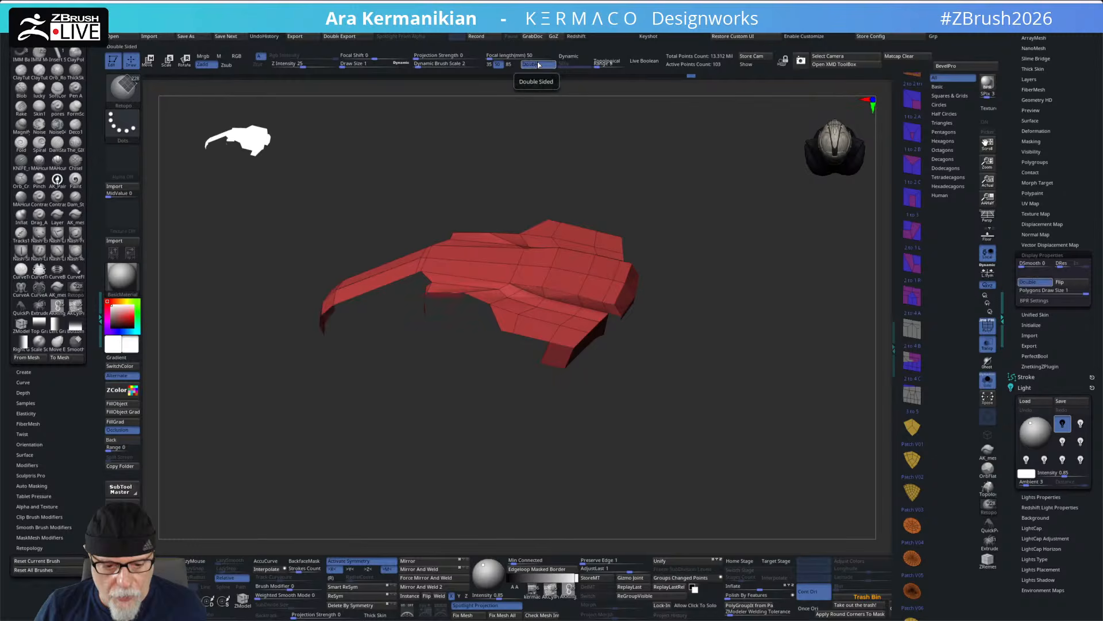
click(539, 65)
drag(536, 133, 622, 295)
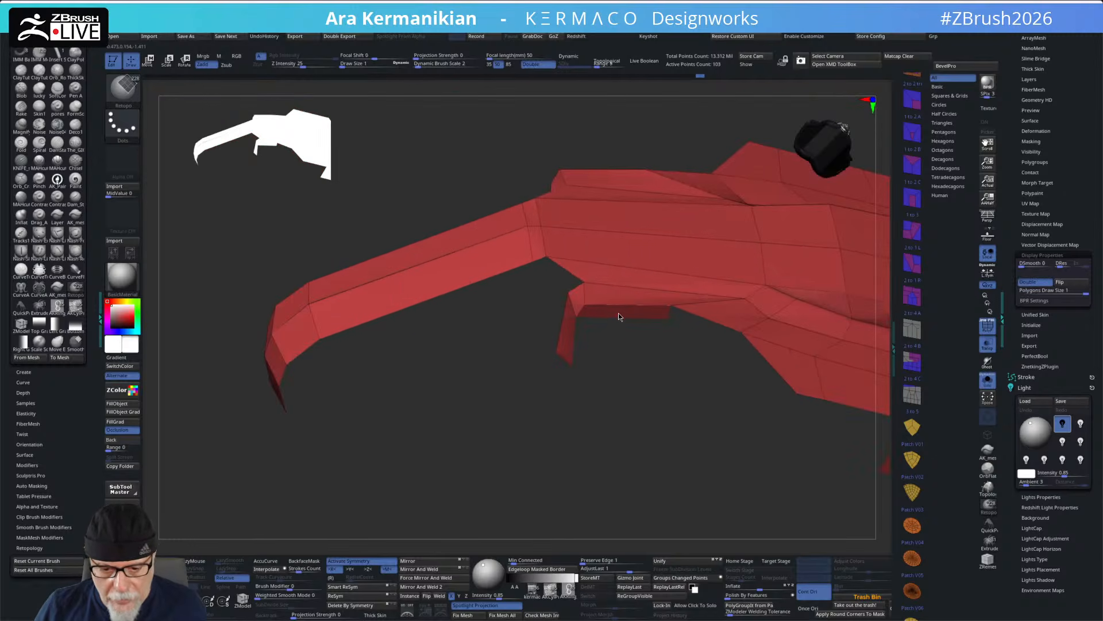
- Switch to the ZModeler brush
key(b)
key(z)
key(m)
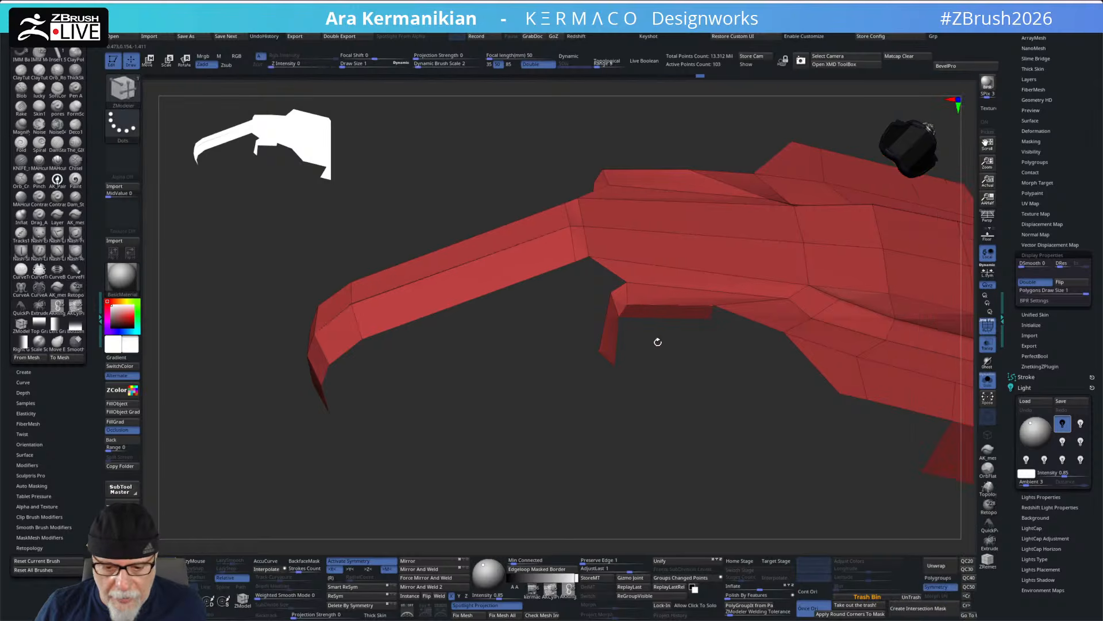
- Delete the narrow polygon beside the side tab and check the mesh with double-sided display off and on
click(661, 312)
click(529, 65)
drag(491, 173, 532, 132)
click(540, 67)
click(539, 67)
click(540, 67)
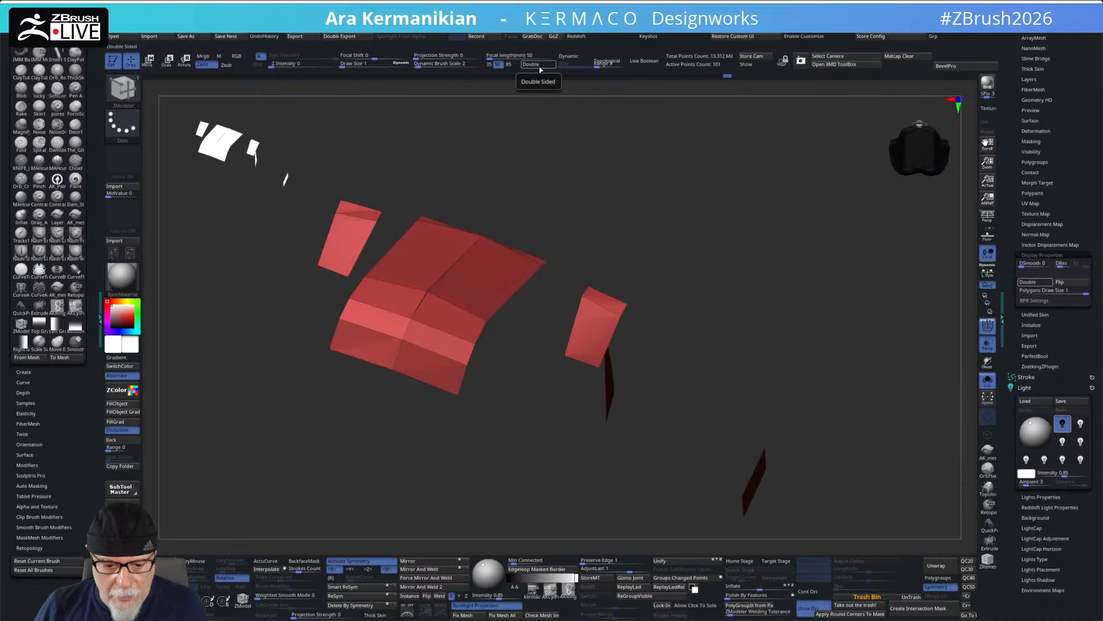
drag(720, 166, 515, 261)
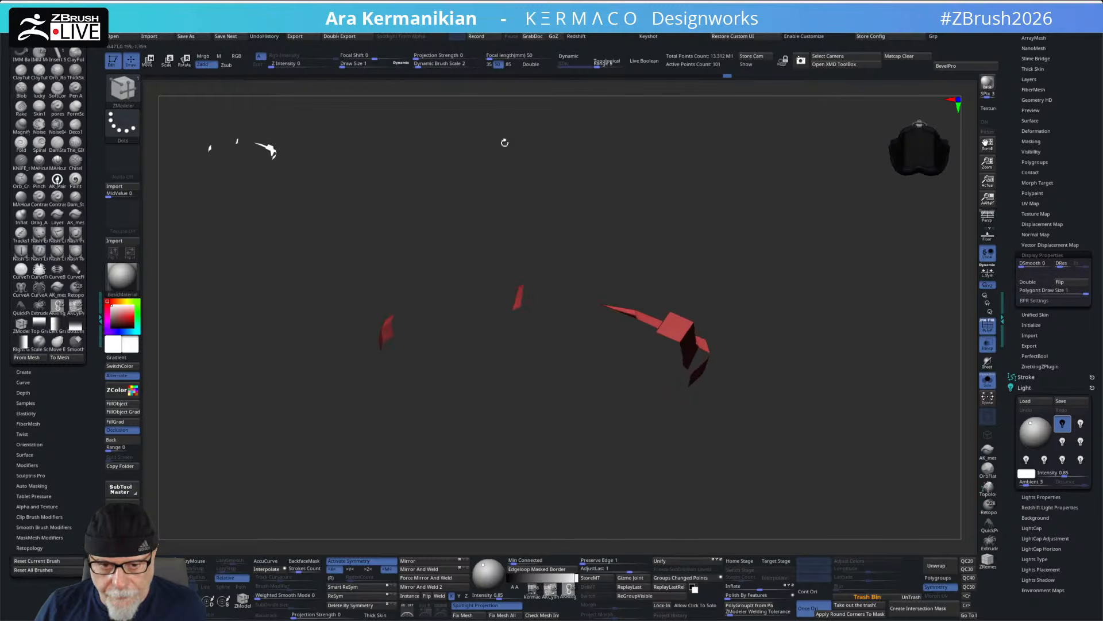
drag(538, 110, 554, 125)
click(538, 65)
- Weld the mesh's coincident points and recheck its faces with double-sided display off and on
alt+drag(797, 271, 772, 330)
drag(407, 479, 532, 407)
key(space)
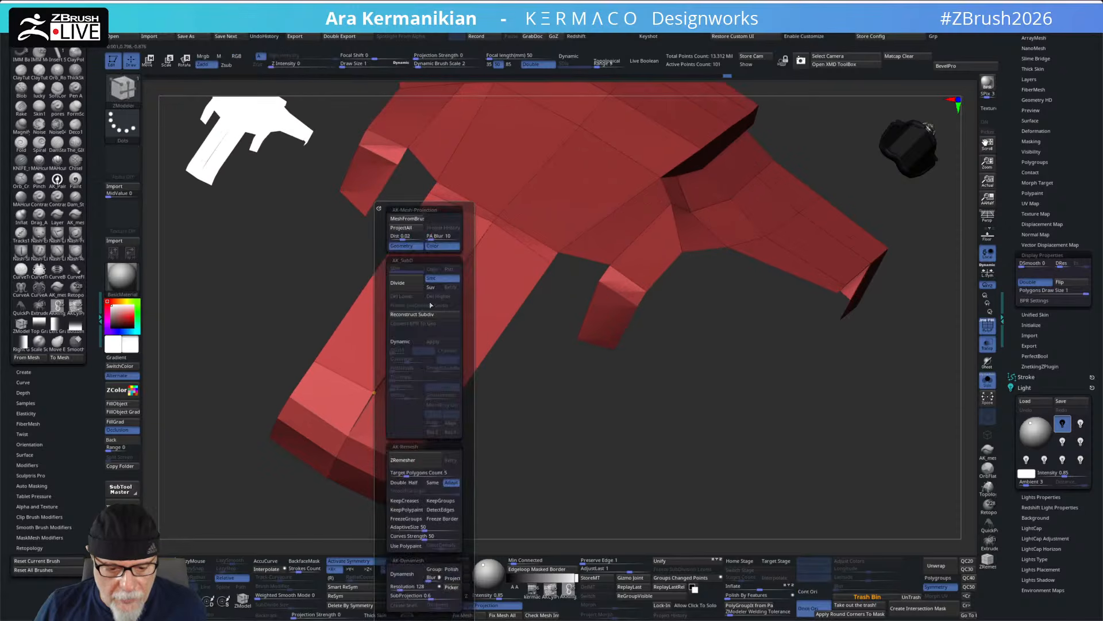
key(space)
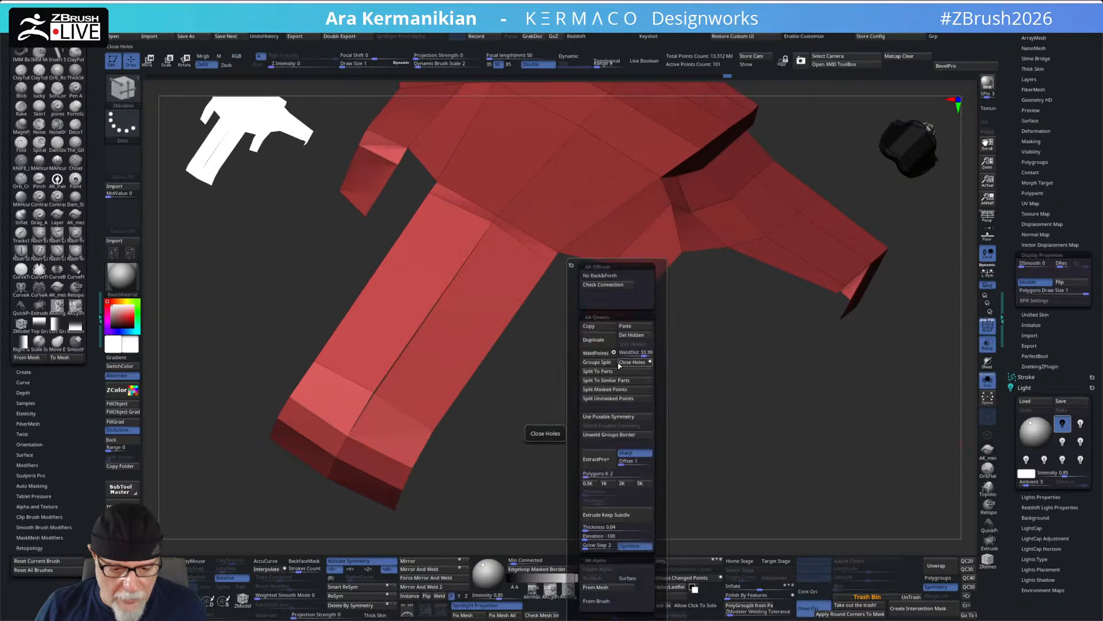
click(594, 354)
drag(482, 471, 595, 310)
click(523, 64)
drag(478, 147, 508, 109)
click(537, 64)
drag(764, 184, 808, 489)
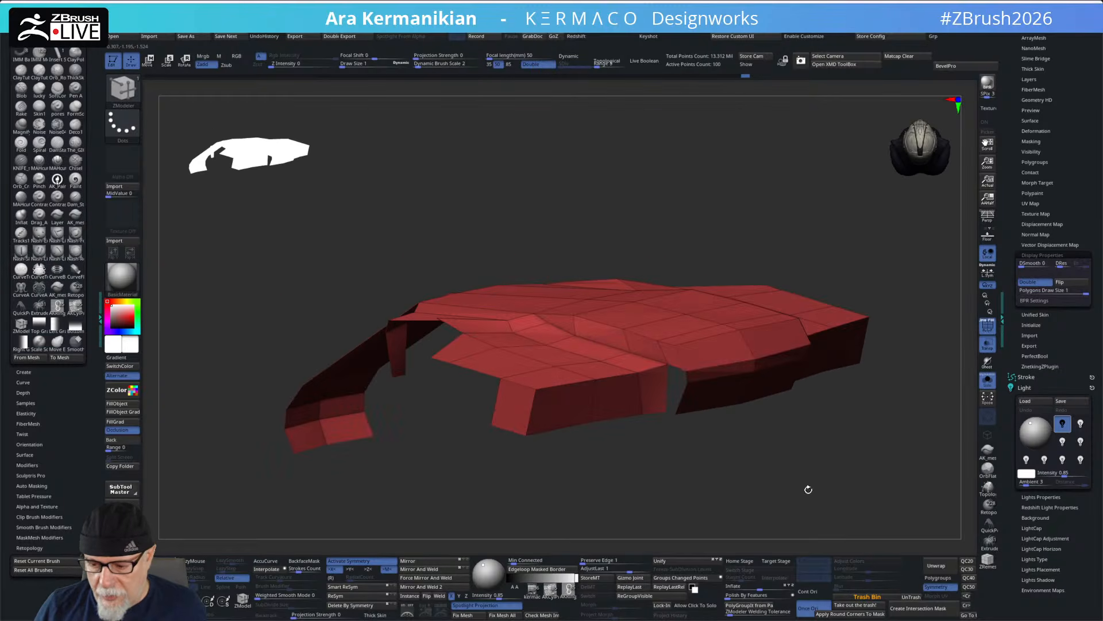
- Switch to the Retopo brush and insert a lengthwise edge loop around the lower front band
click(988, 504)
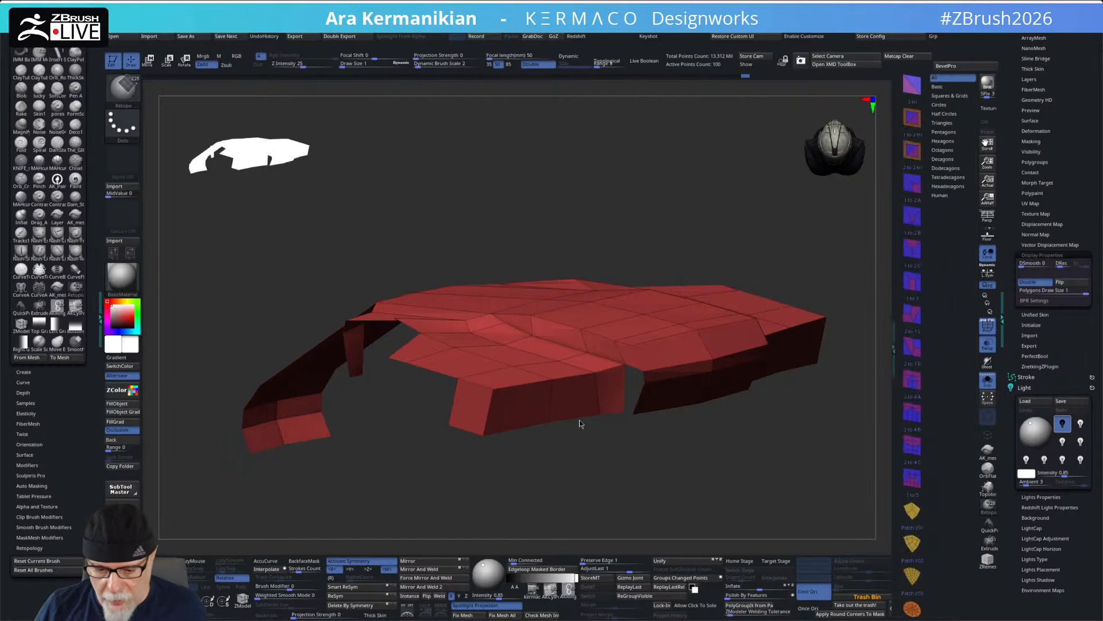
click(558, 396)
drag(649, 488, 552, 454)
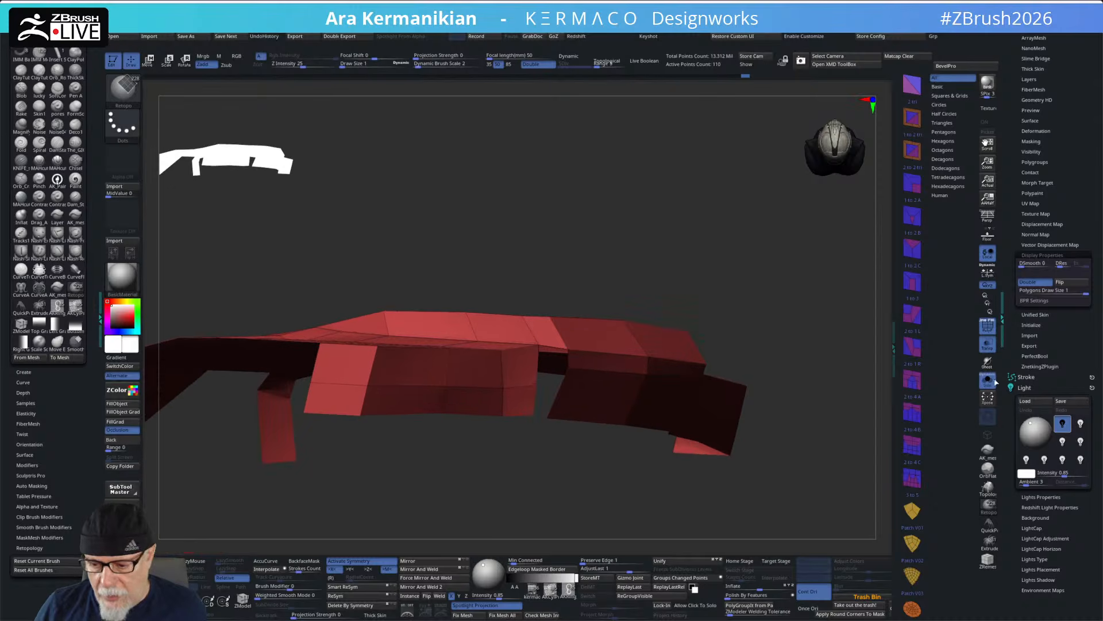
- Leave Solo mode to show the neighbouring helmet parts and turn off the polyframe's polygroup fill
click(991, 380)
drag(691, 231, 638, 241)
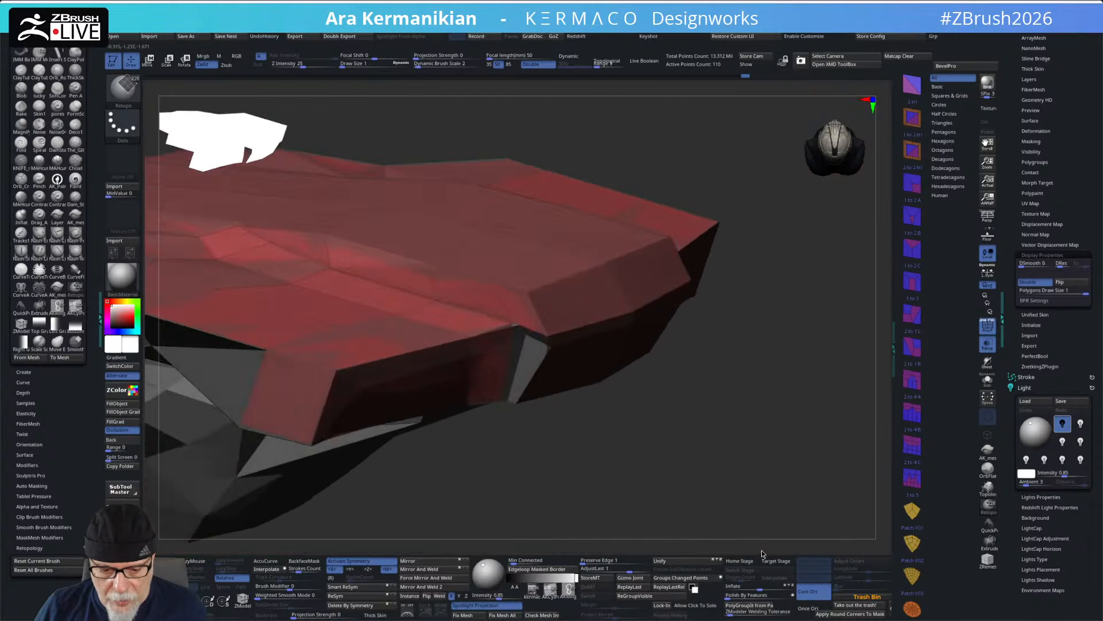
drag(762, 556, 749, 528)
drag(761, 284, 818, 377)
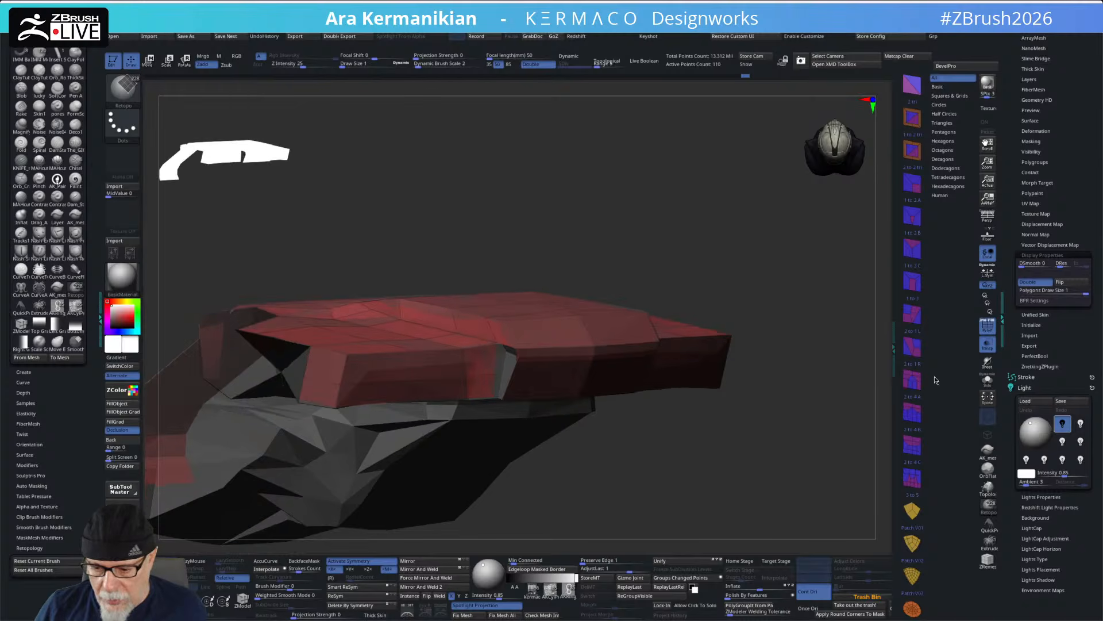
click(993, 323)
- Reposition points and edges of the side panels next to the centre block, checking with double-sided display off and on
drag(800, 429, 447, 366)
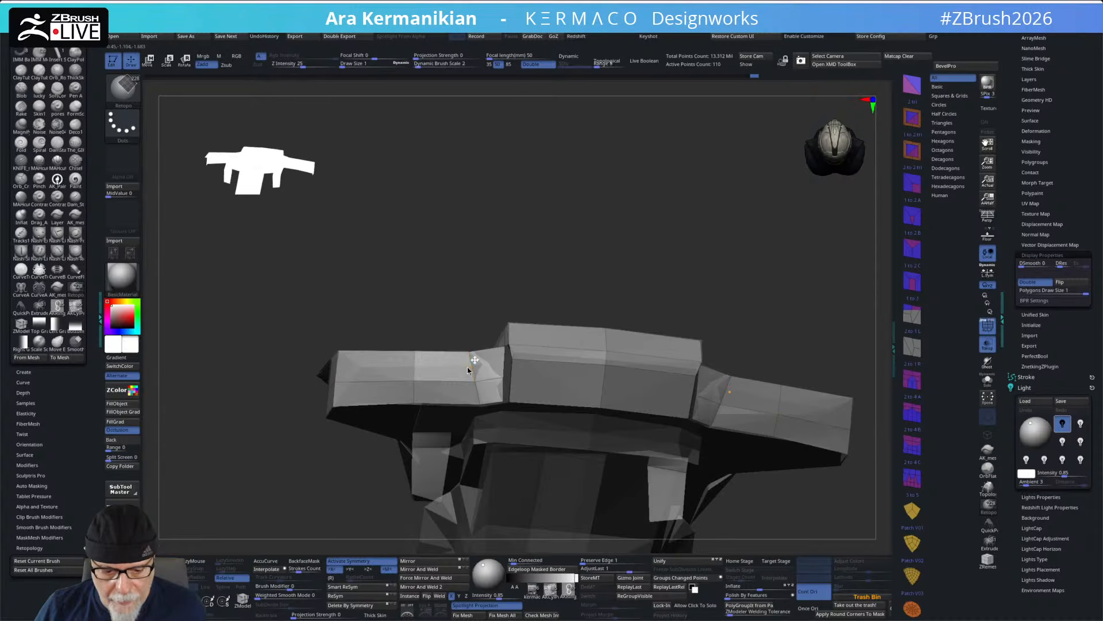
drag(458, 340, 405, 359)
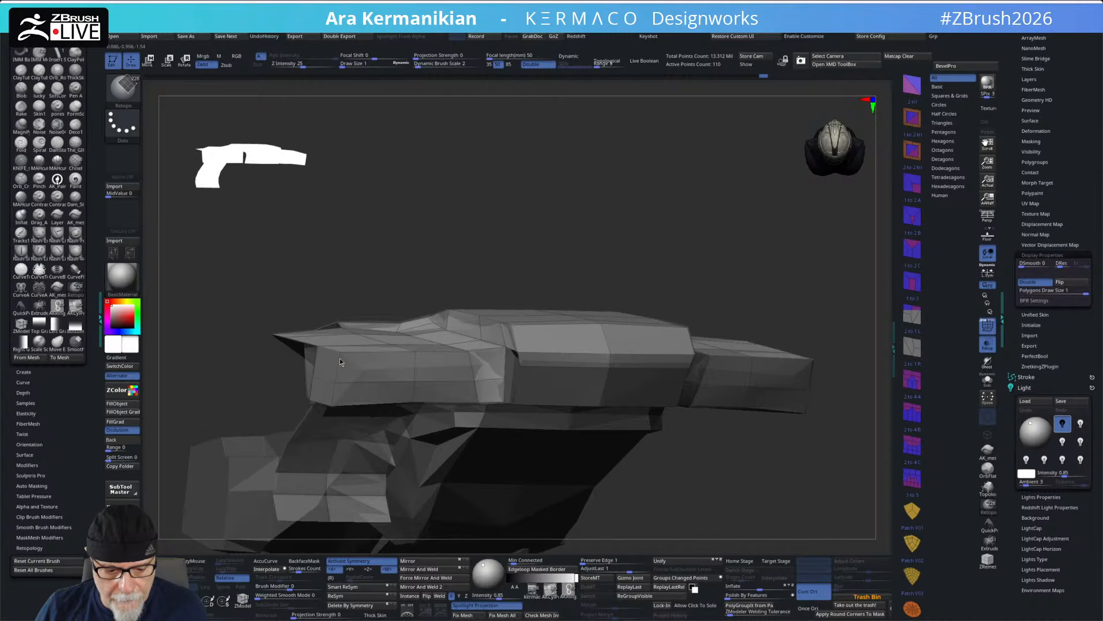
drag(733, 493, 517, 435)
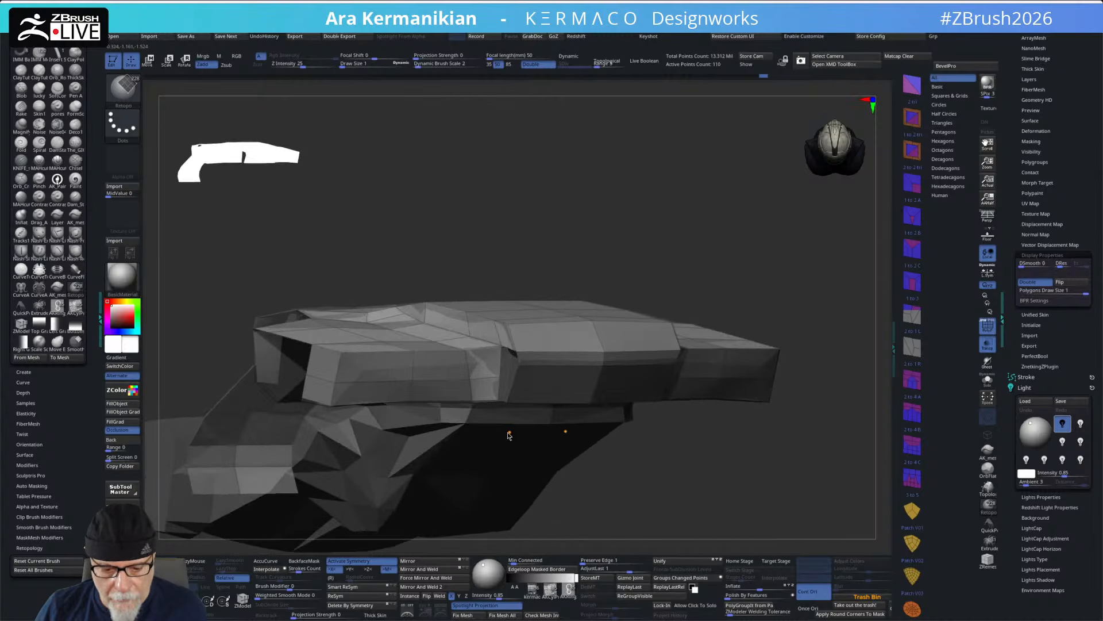
click(538, 65)
click(538, 65)
click(538, 65)
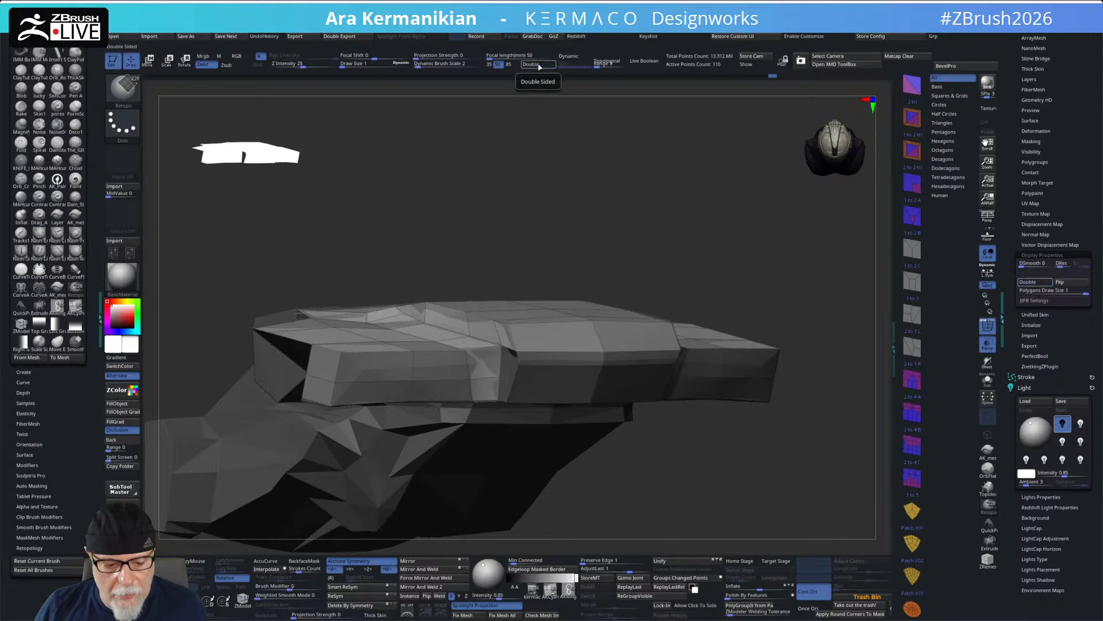
click(539, 67)
drag(713, 486, 760, 328)
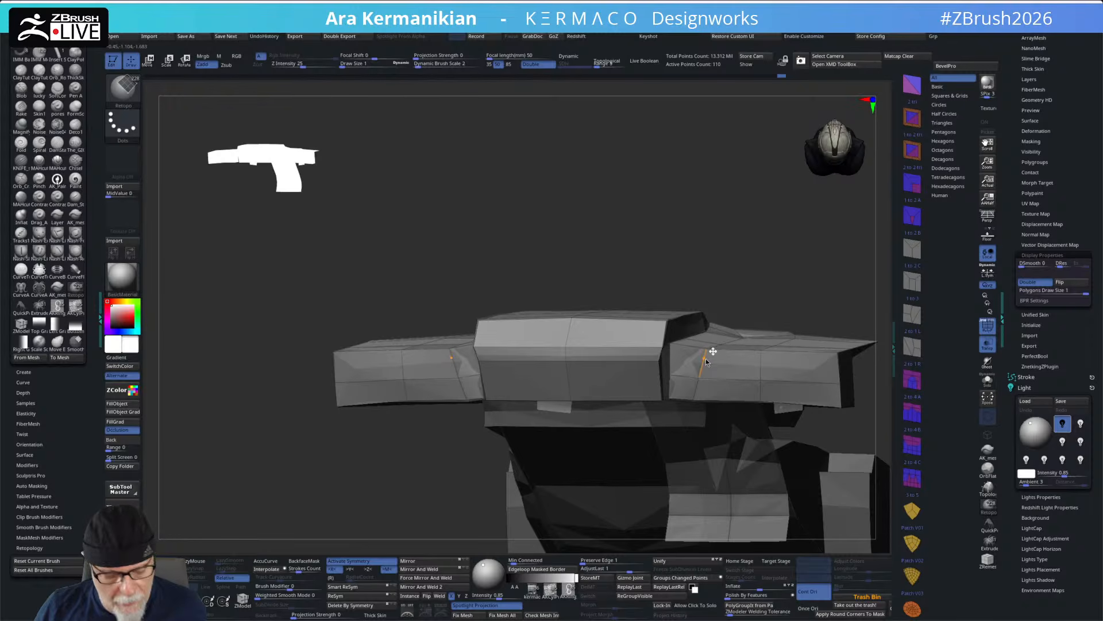
drag(699, 371, 512, 195)
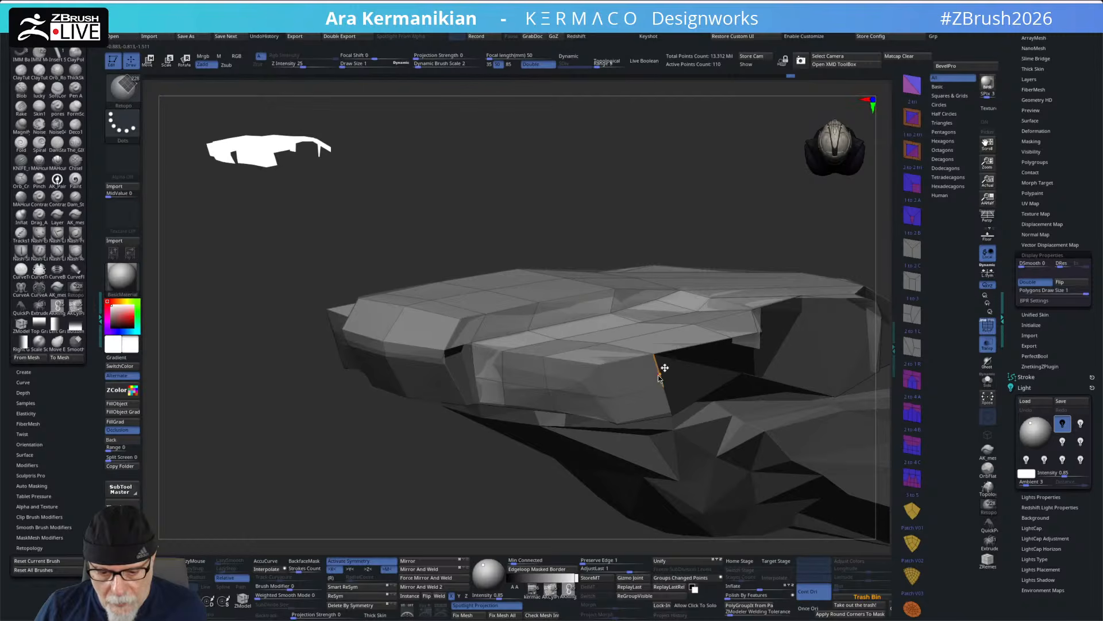
- Use ZModeler's edge Insert action to add another lengthwise edge loop along the side panels
alt+drag(301, 461, 382, 440)
key(b)
key(z)
key(m)
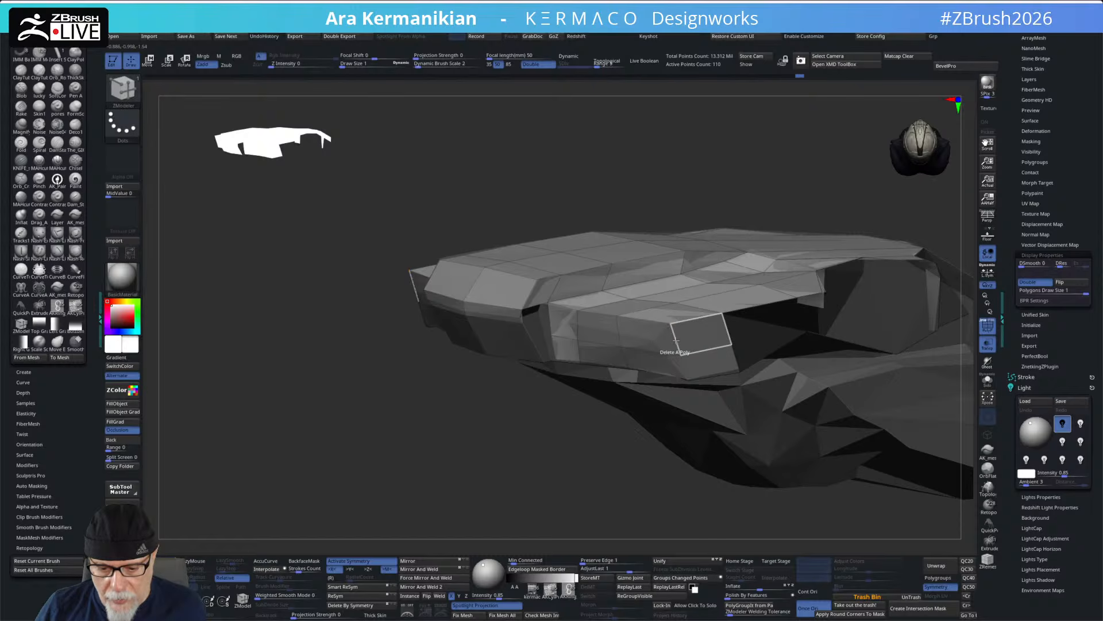
key(space)
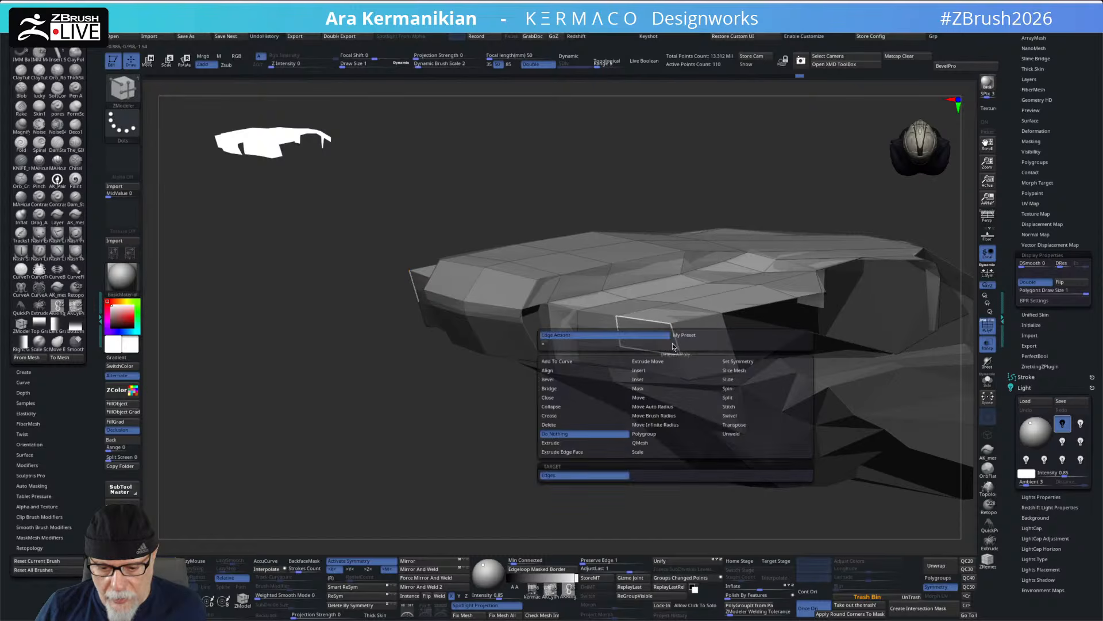
click(643, 370)
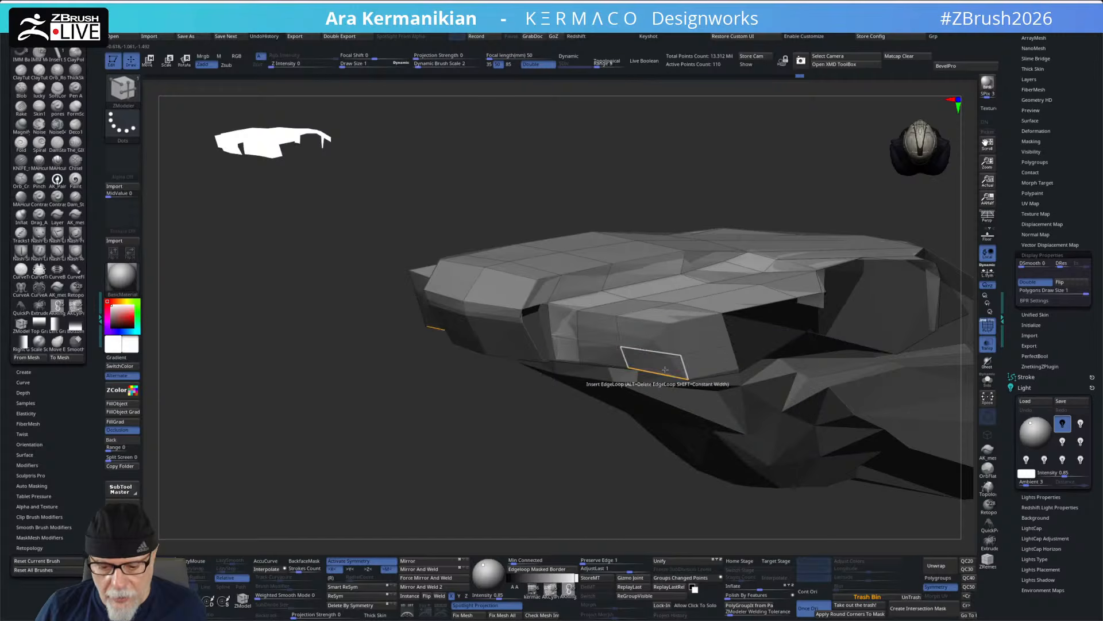
click(671, 343)
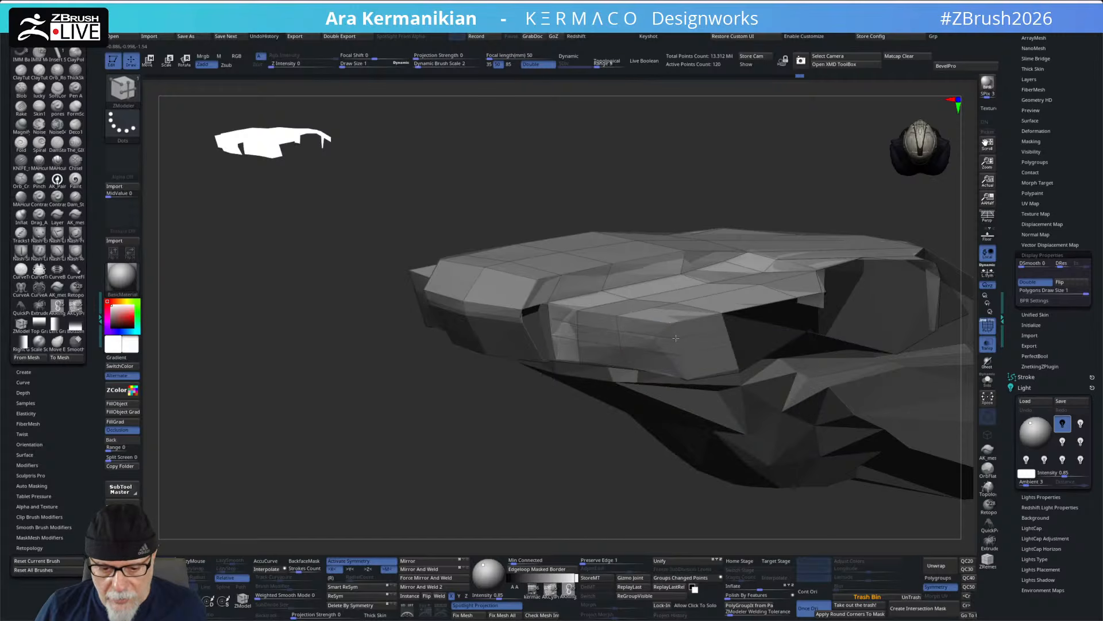
- Return to the Retopo brush without the polygroup fill and adjust the points around the notch between centre block and side panels
drag(637, 406, 551, 397)
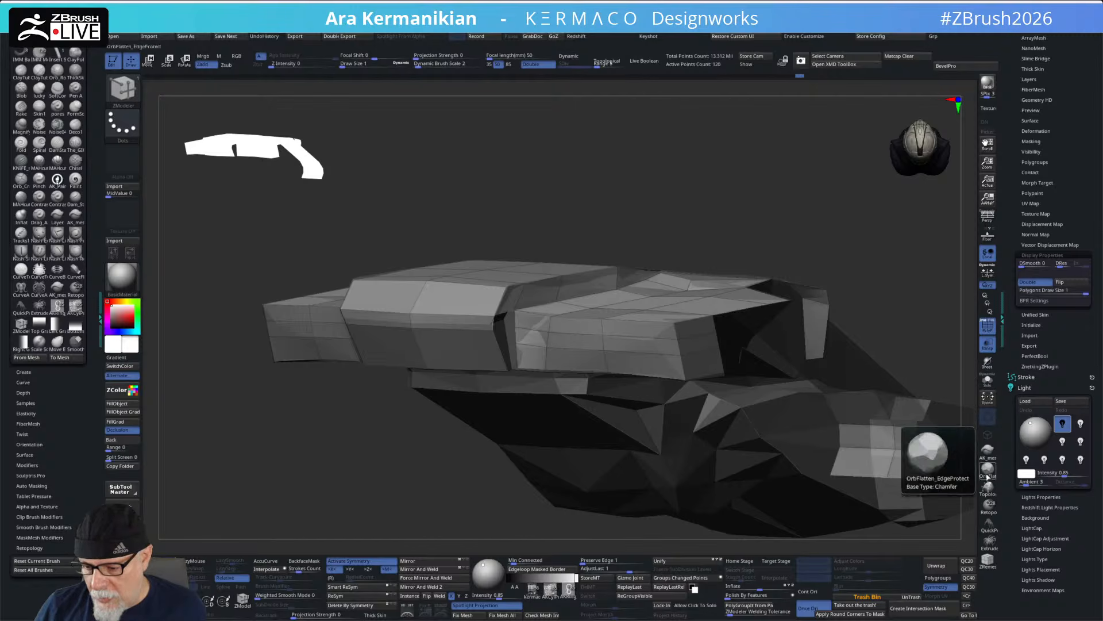
click(988, 505)
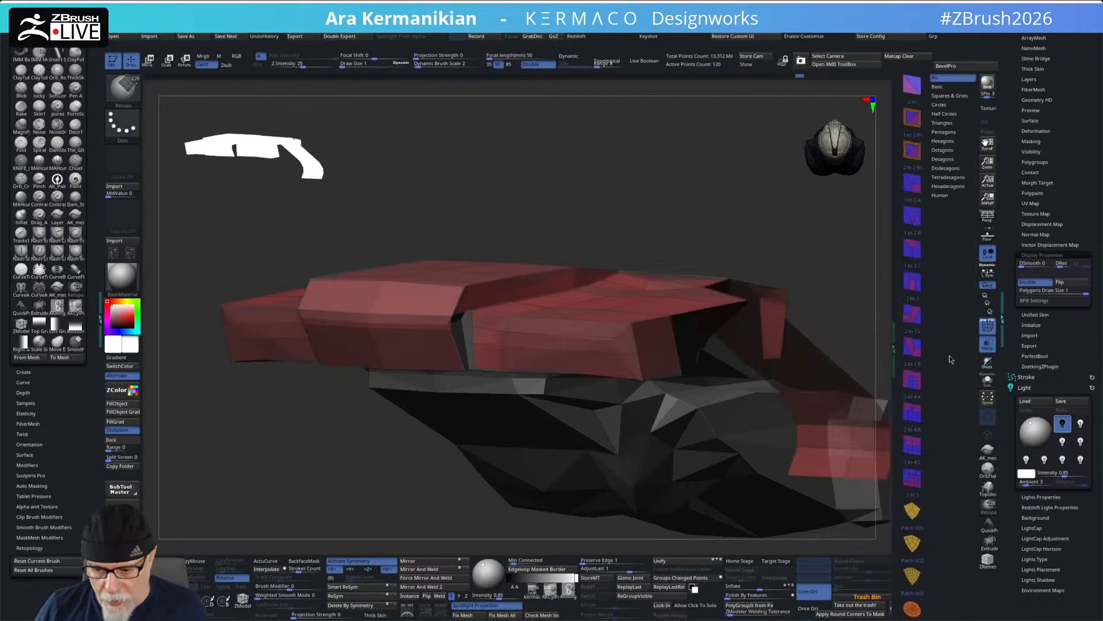
click(993, 320)
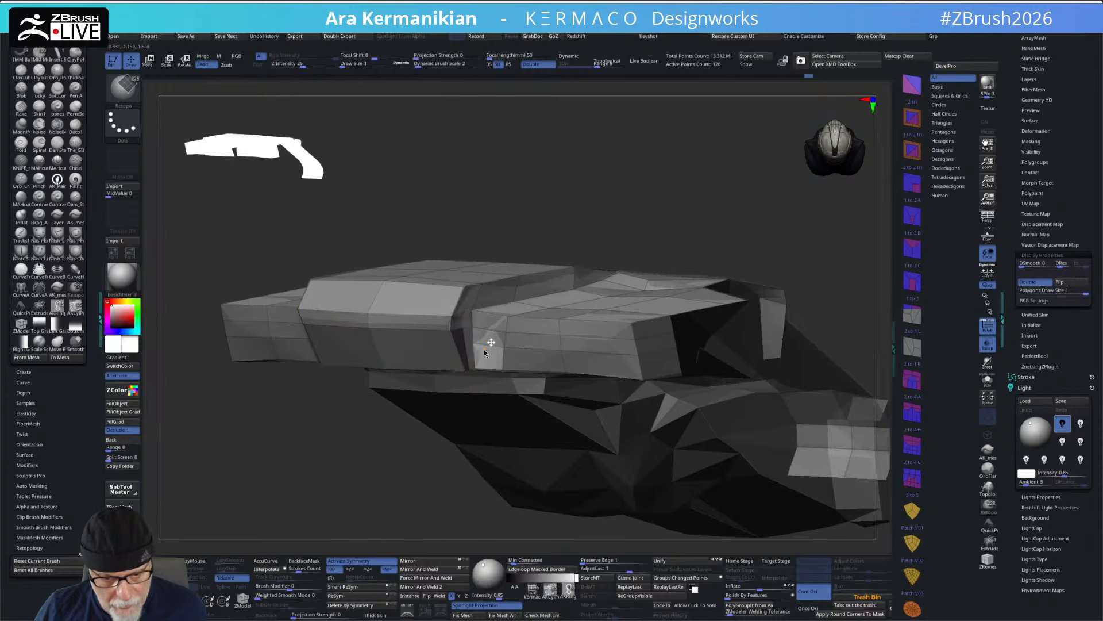
mouse_move(382, 452)
mouse_down()
mouse_move(367, 427)
mouse_move(394, 439)
mouse_up()
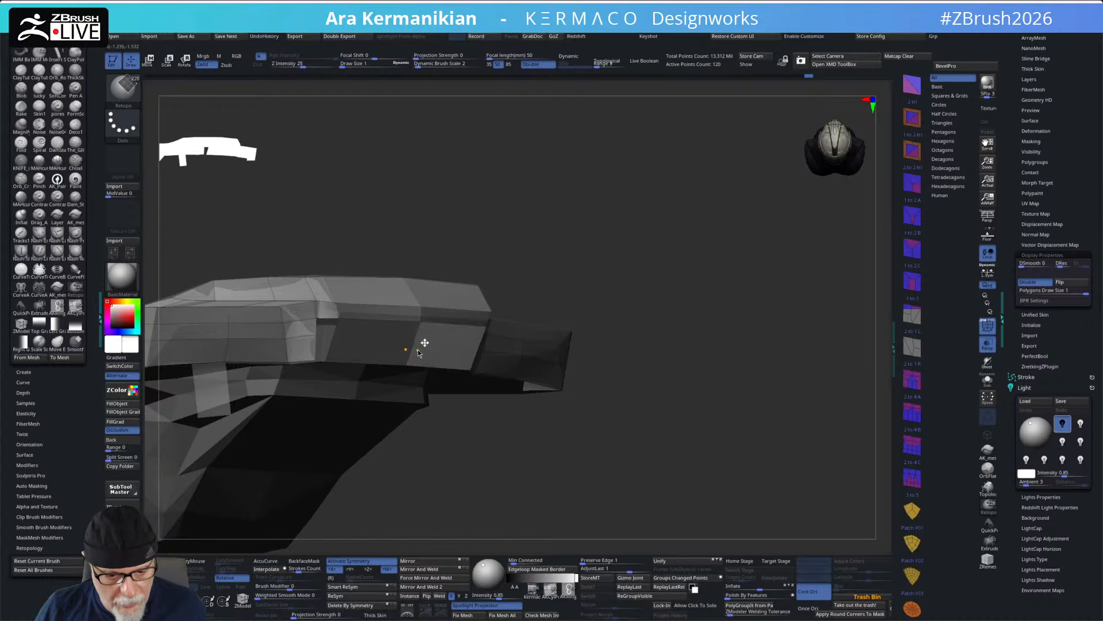
drag(417, 351, 796, 414)
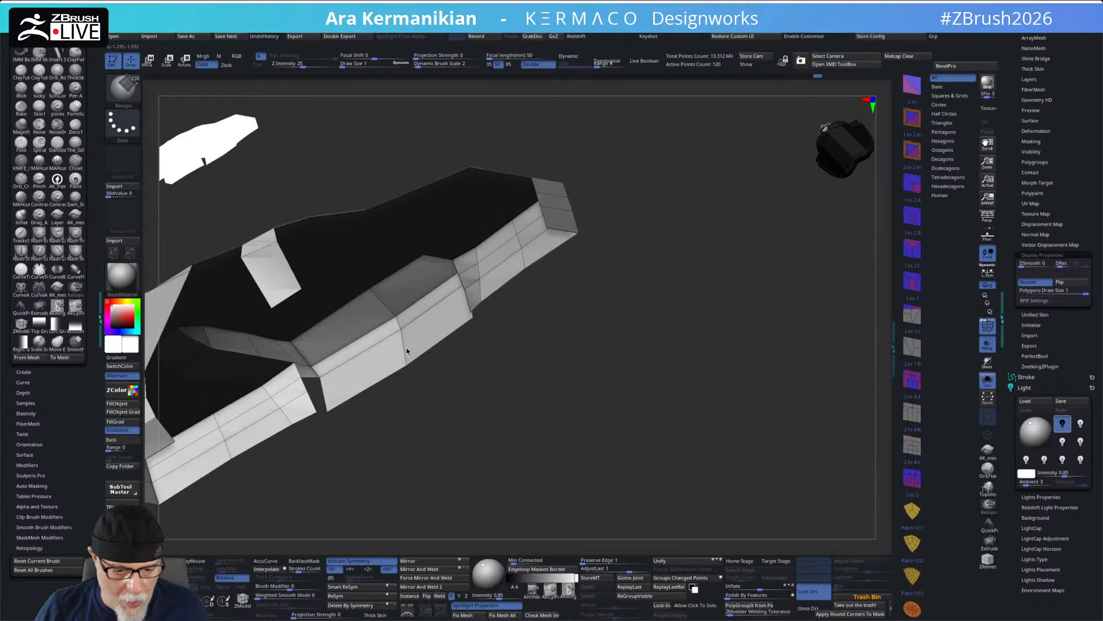
drag(471, 391, 412, 340)
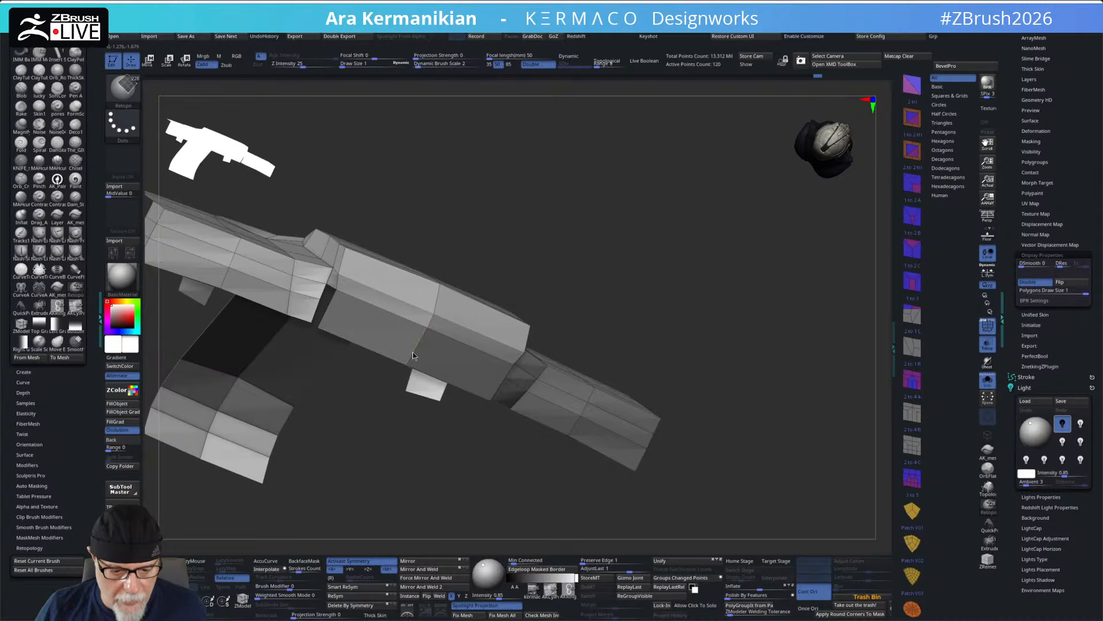
- Show the neighbouring helmet parts again and fine-tune the centre block's outer corner edges
alt+drag(401, 427, 487, 356)
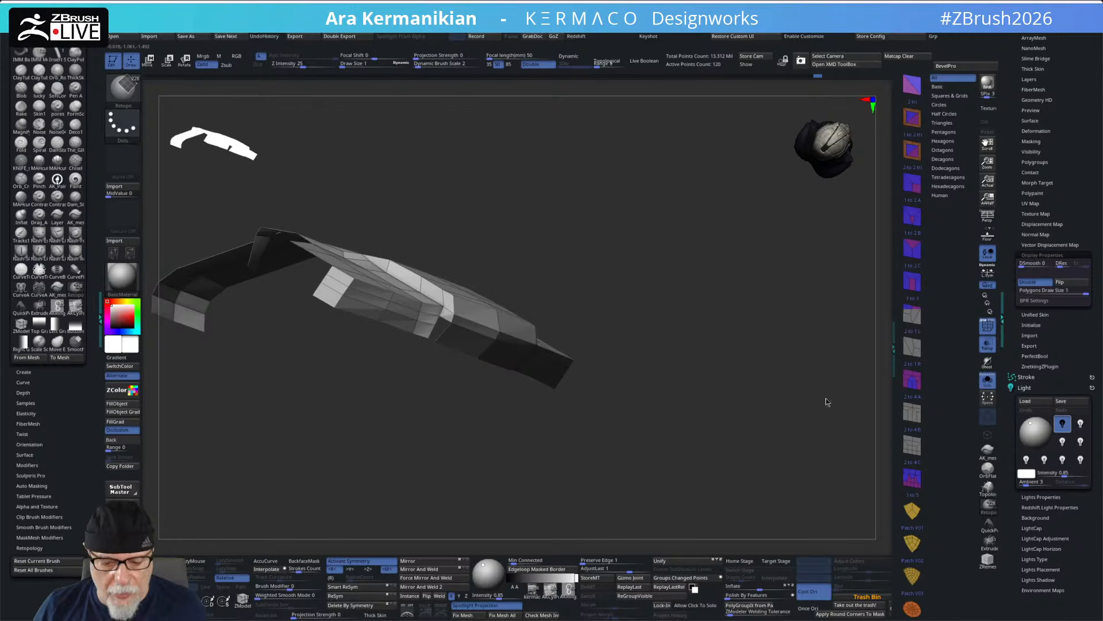
click(988, 379)
drag(646, 459, 495, 377)
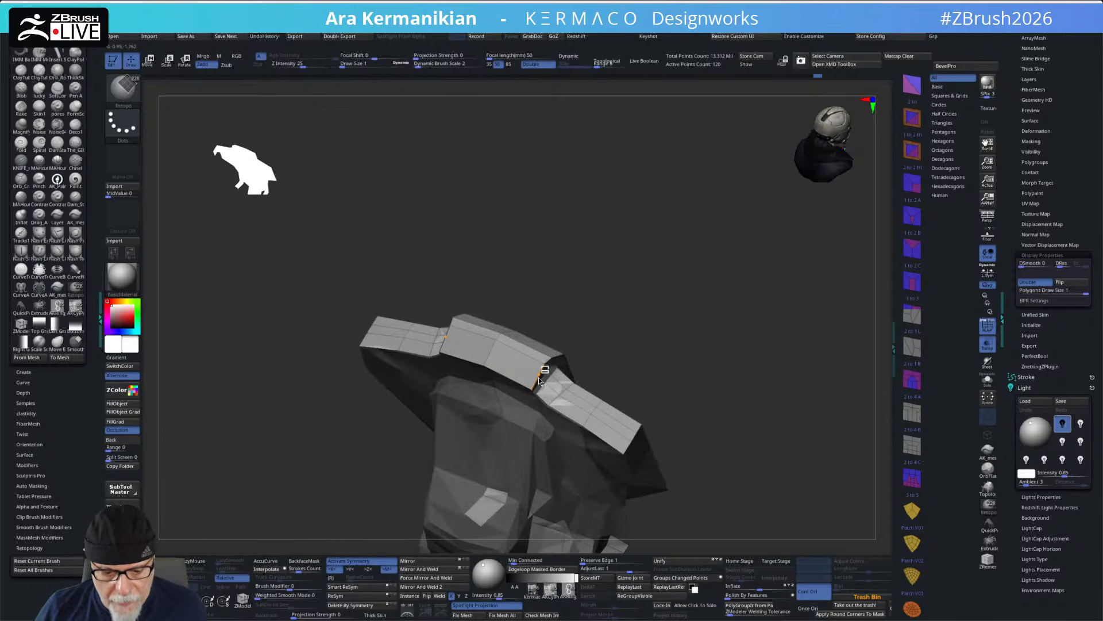
drag(670, 377, 530, 371)
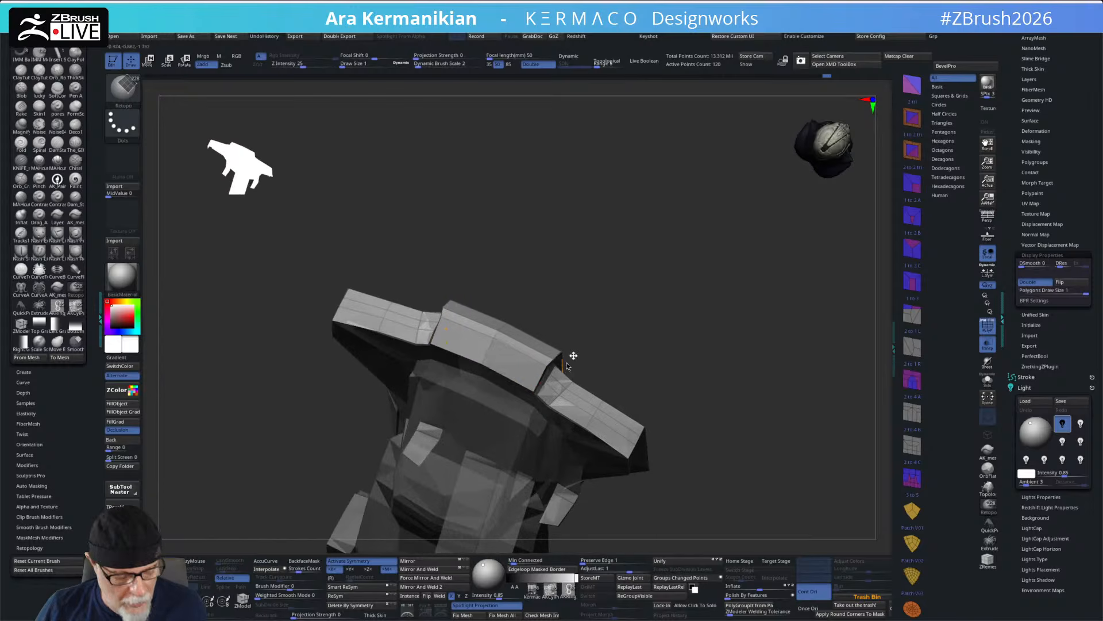
- Insert a horizontal edge loop across the centre block's front face with ZModeler
key(b)
key(z)
key(m)
click(532, 351)
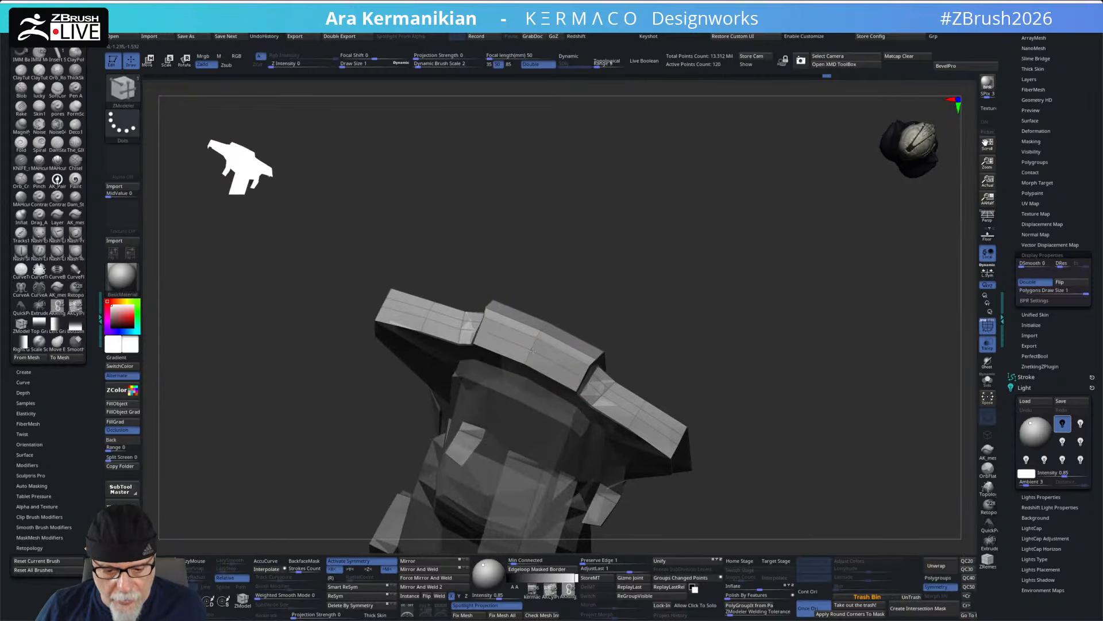
drag(665, 353, 653, 339)
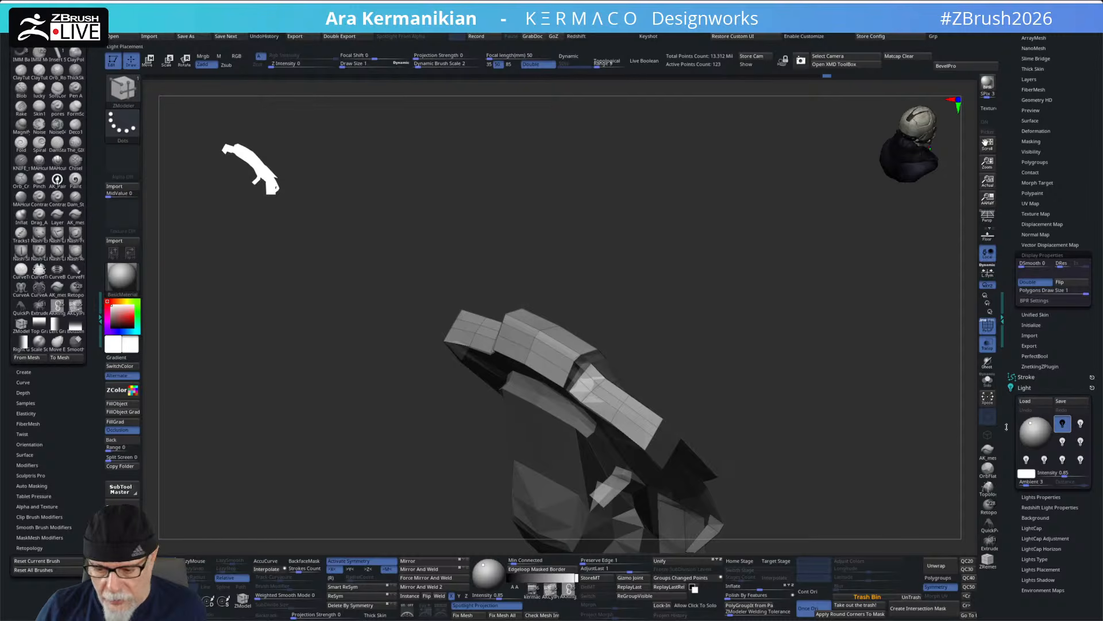
- With the Retopo brush and the polygroup fill hidden, adjust the edge where the centre block meets the side panel
click(989, 507)
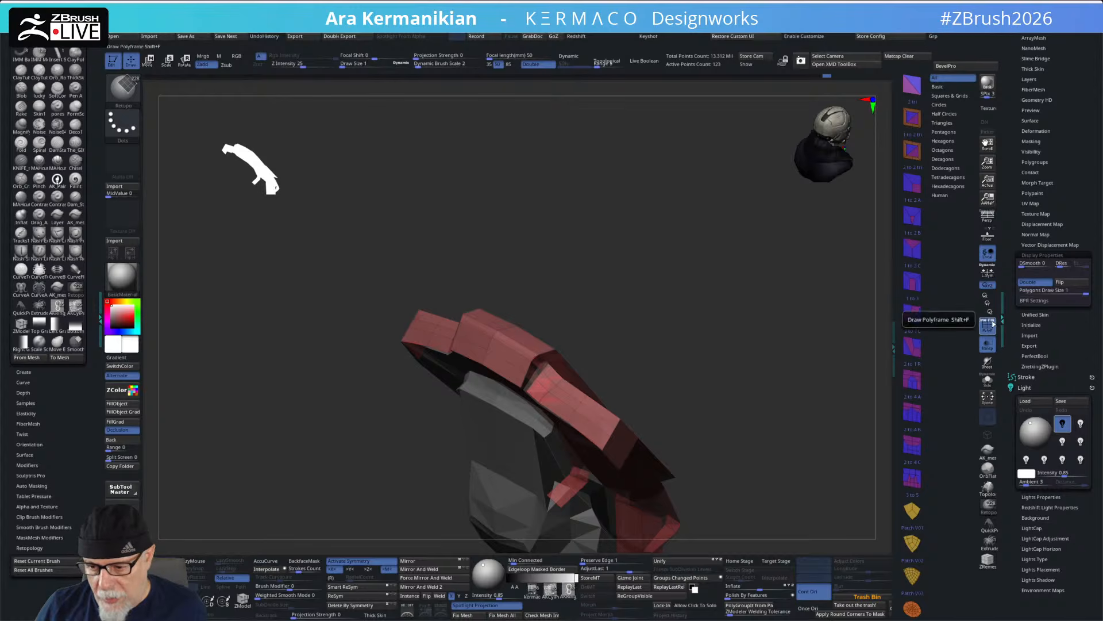
click(993, 322)
alt+drag(730, 351, 581, 380)
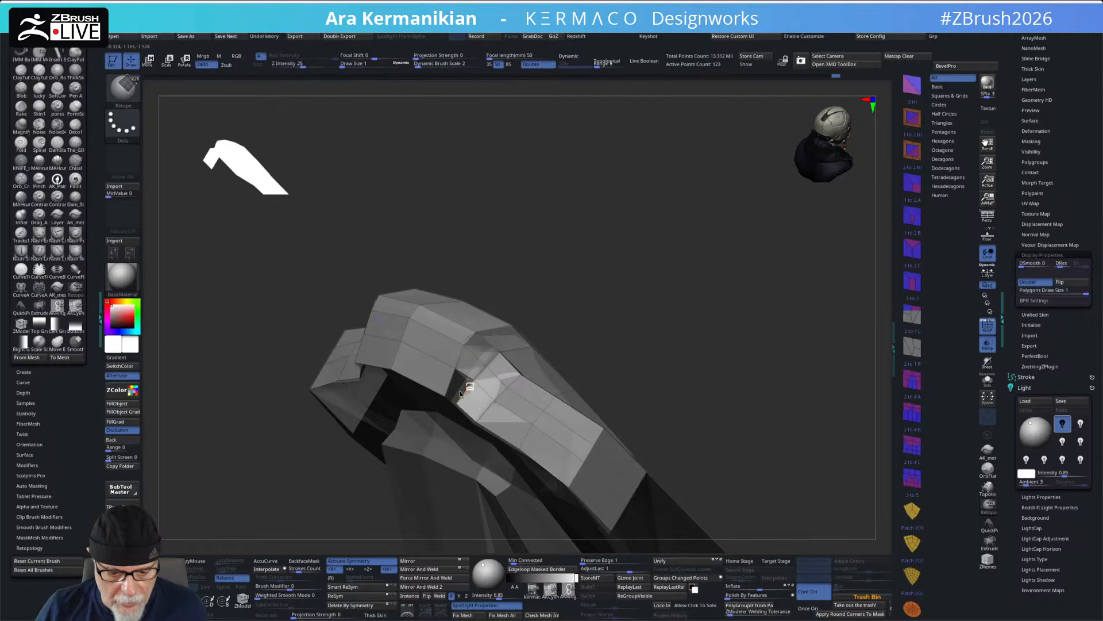
mouse_move(686, 332)
mouse_down()
mouse_move(648, 312)
mouse_move(622, 320)
mouse_move(668, 322)
mouse_move(643, 270)
mouse_move(618, 290)
mouse_move(627, 327)
mouse_move(793, 298)
mouse_move(700, 308)
mouse_move(727, 324)
mouse_move(722, 343)
mouse_up()
key(shift)
- Extend the end block's inner edges with the Retopo brush into a tapering strip of quads along the helmet's lower rim
mouse_move(687, 271)
mouse_down()
mouse_move(675, 229)
mouse_move(687, 249)
mouse_move(739, 259)
mouse_move(726, 261)
mouse_move(728, 223)
mouse_move(749, 233)
mouse_move(610, 372)
mouse_move(696, 402)
mouse_move(669, 461)
mouse_move(479, 262)
mouse_up()
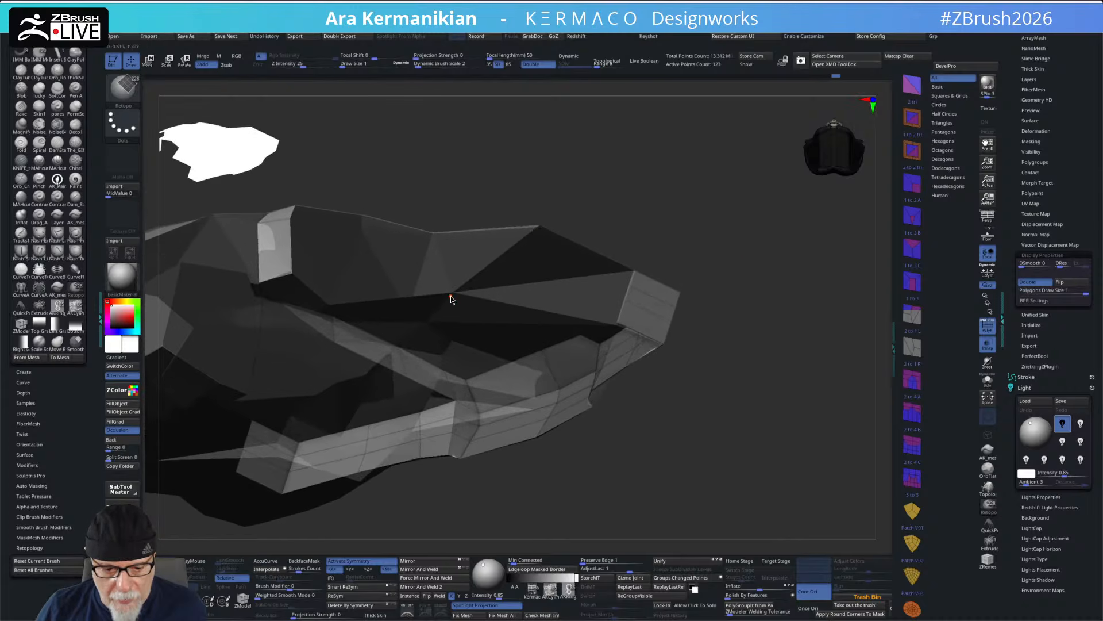
drag(743, 260, 679, 310)
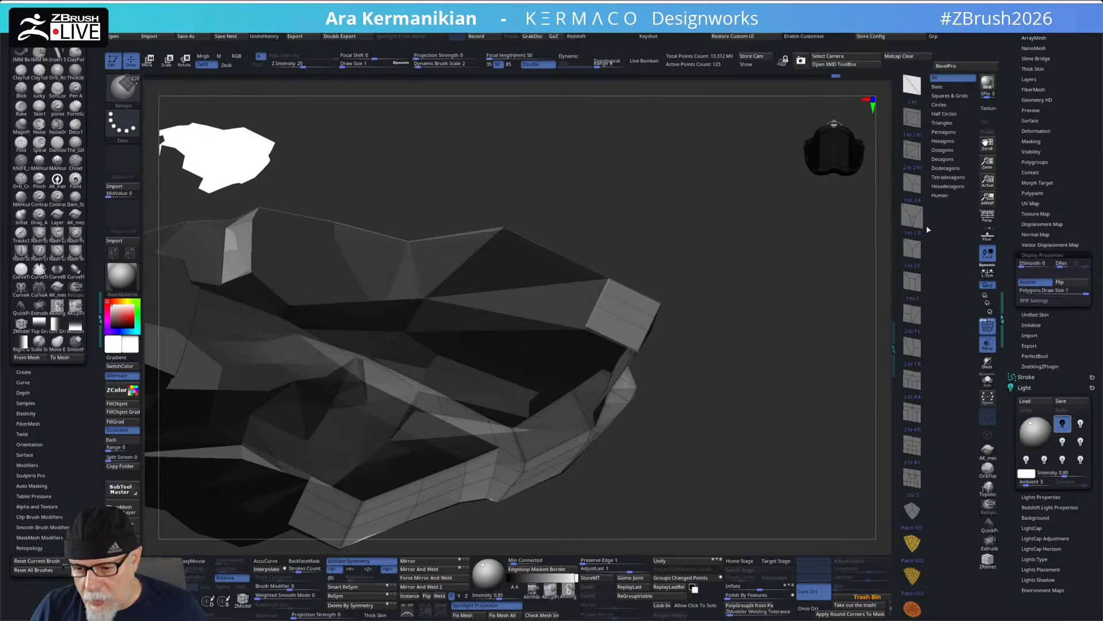
drag(760, 364, 791, 388)
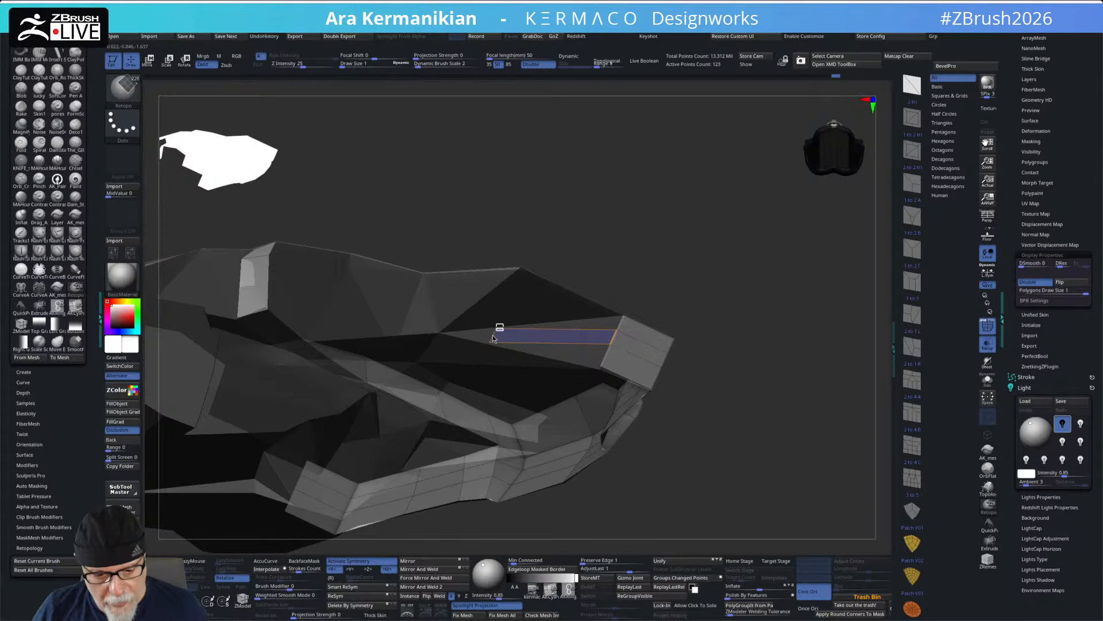
click(492, 336)
drag(498, 333, 513, 337)
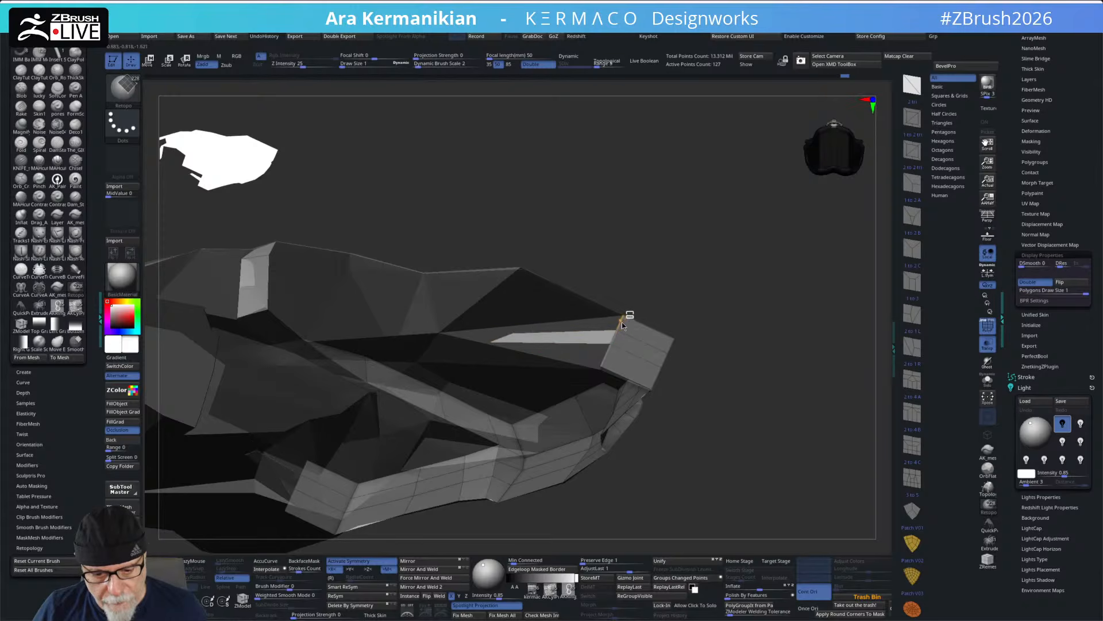
click(515, 330)
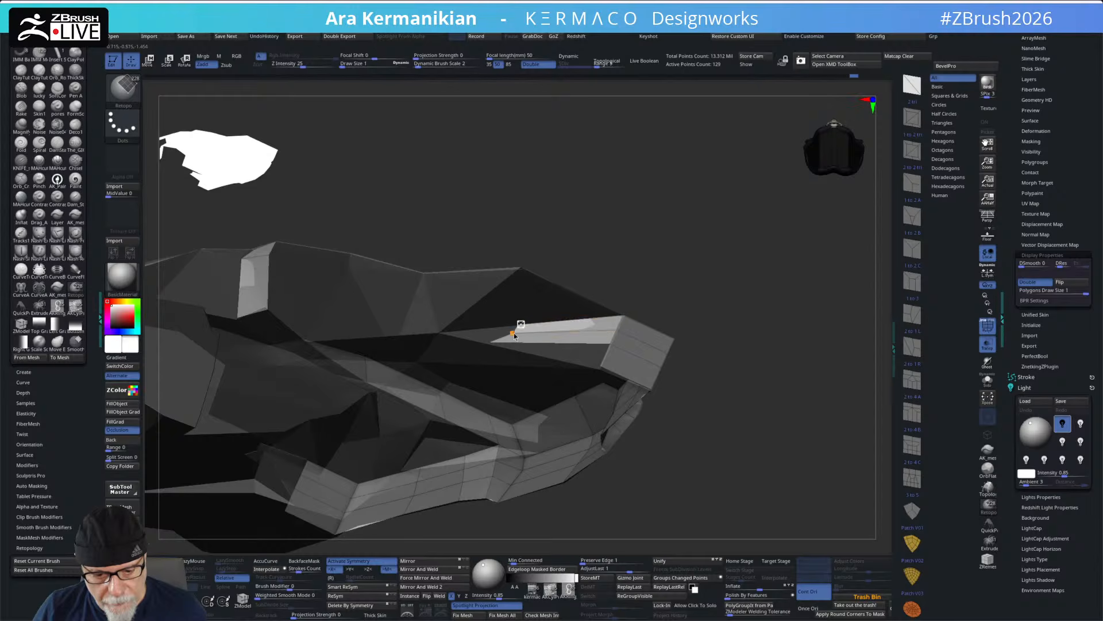
drag(492, 342, 603, 367)
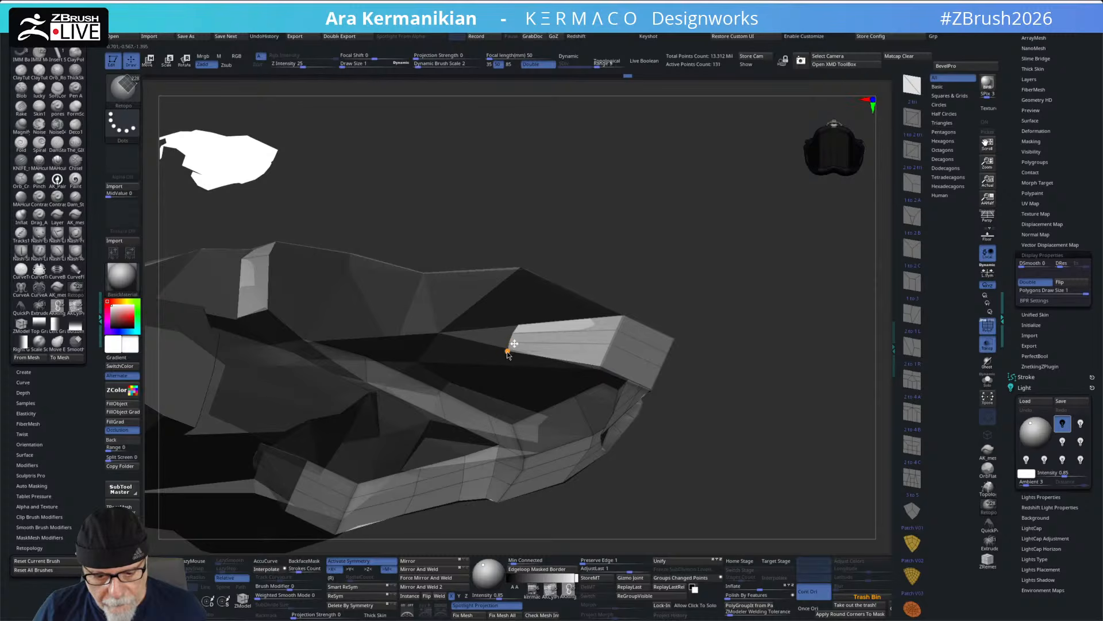
- Adjust the new strip's inner end points so they sit against the reference surface beside the end block
drag(684, 397, 531, 326)
drag(639, 389, 699, 406)
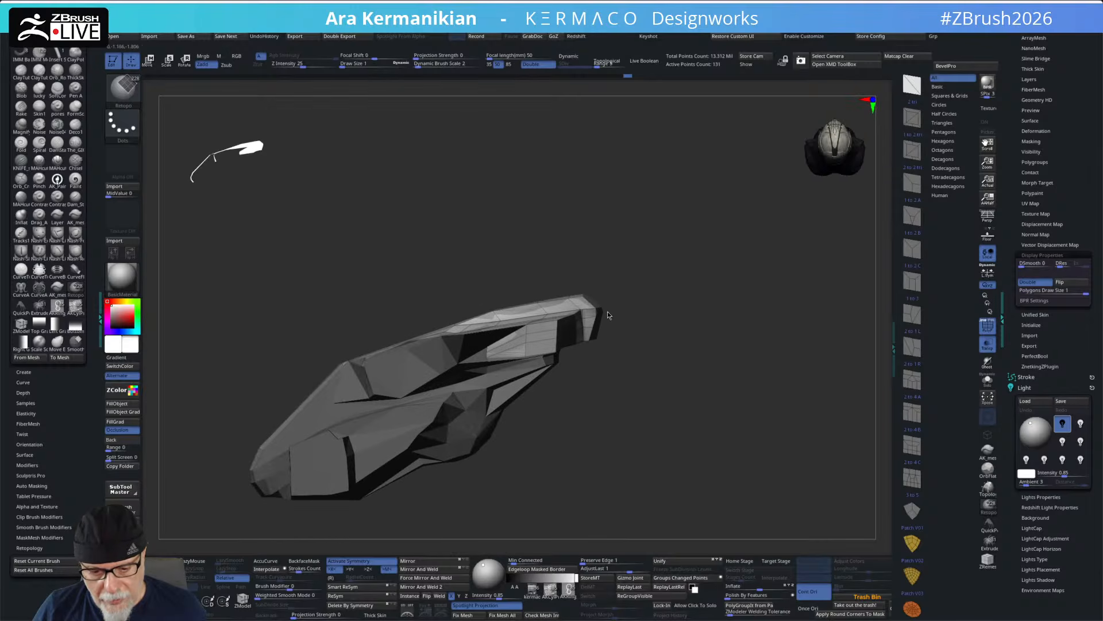
drag(612, 423, 548, 358)
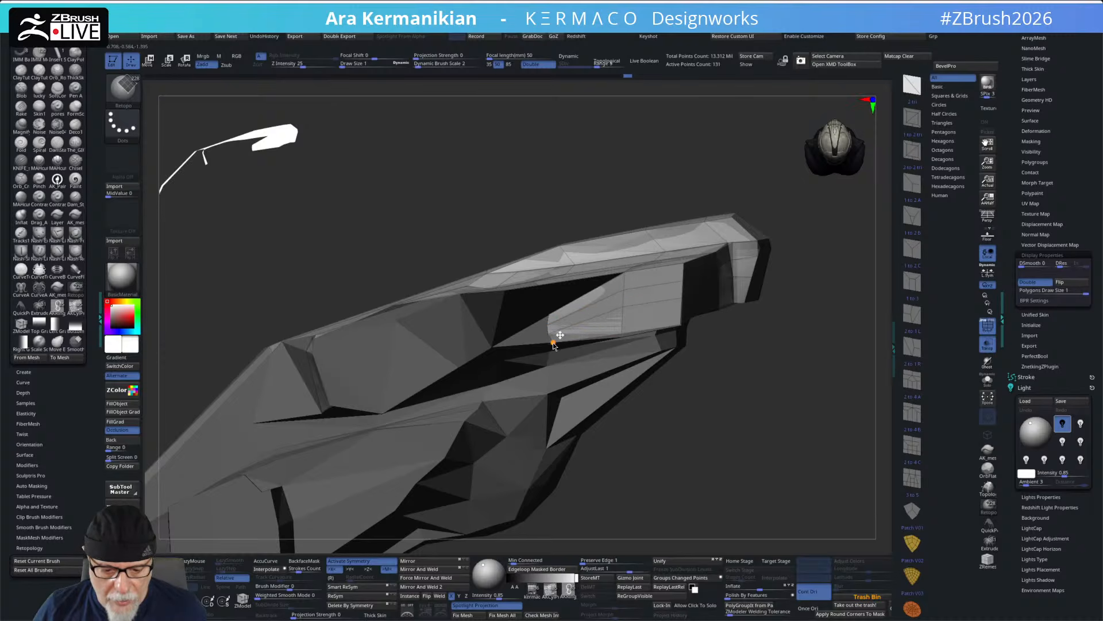
drag(630, 408, 746, 388)
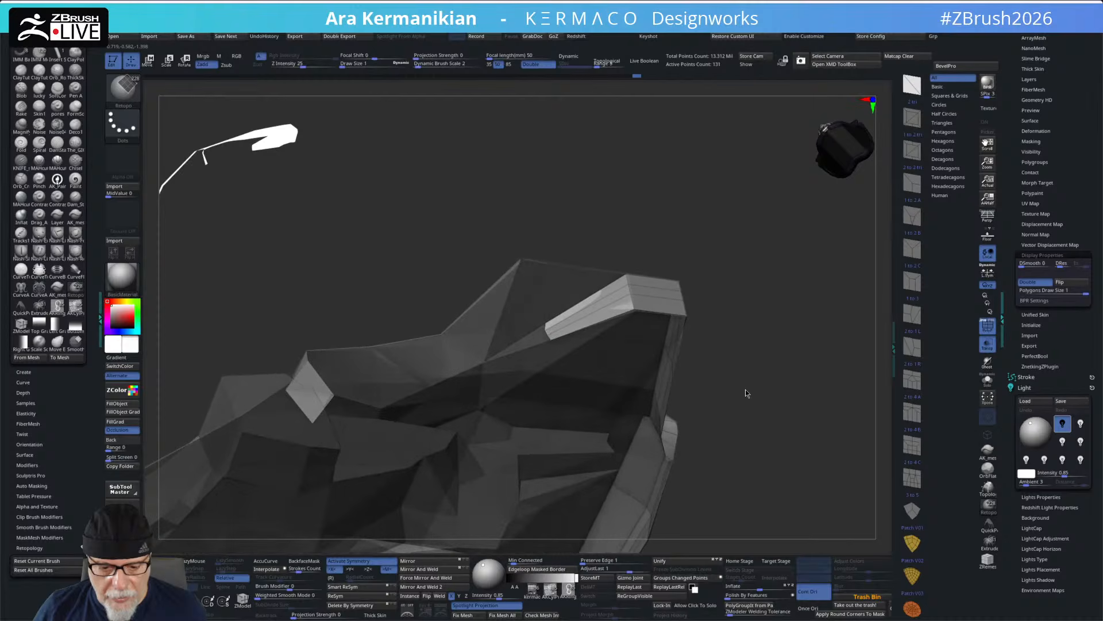
- Place two loose points between the quad strip and the outer ridge, and set Draw Size to 18.76
mouse_move(574, 267)
mouse_down()
mouse_move(605, 236)
mouse_move(584, 276)
mouse_up()
drag(798, 331, 510, 280)
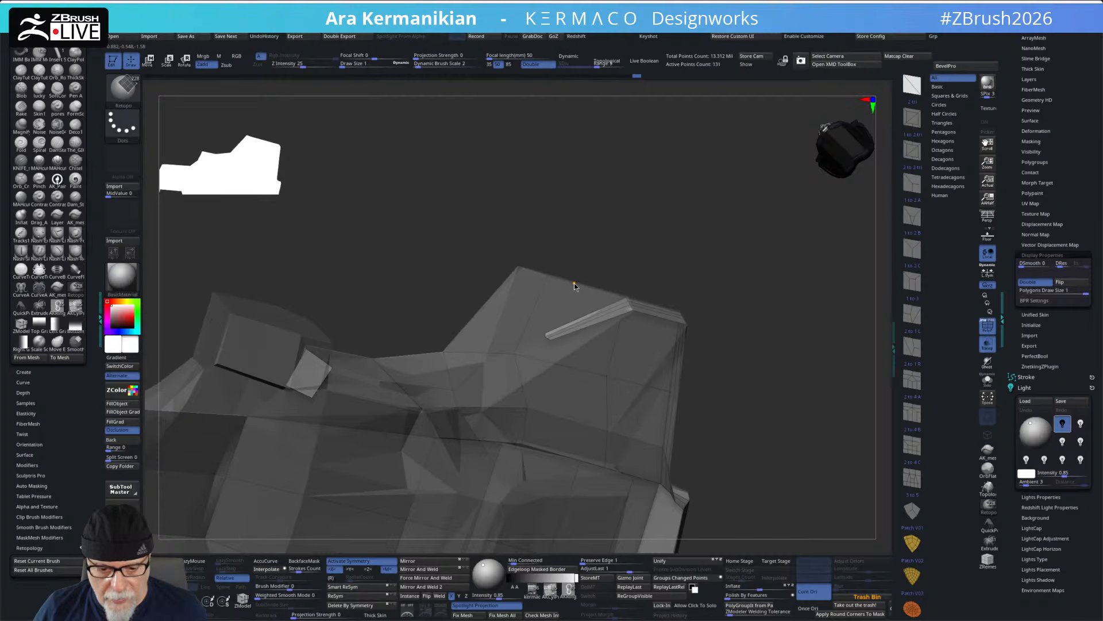
drag(577, 288, 614, 239)
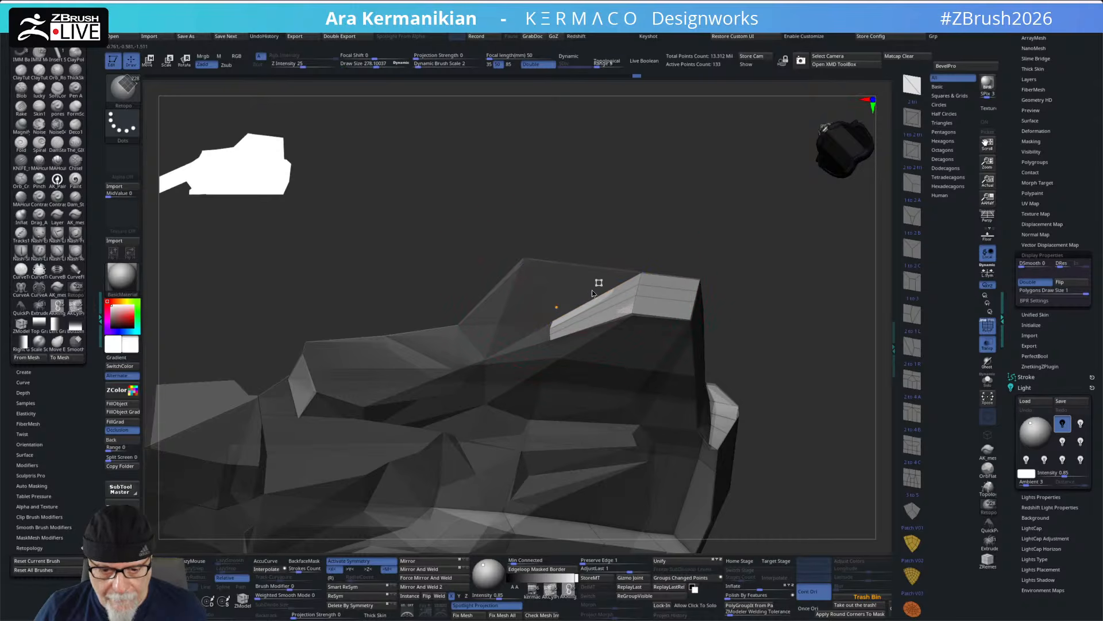
drag(577, 274, 614, 326)
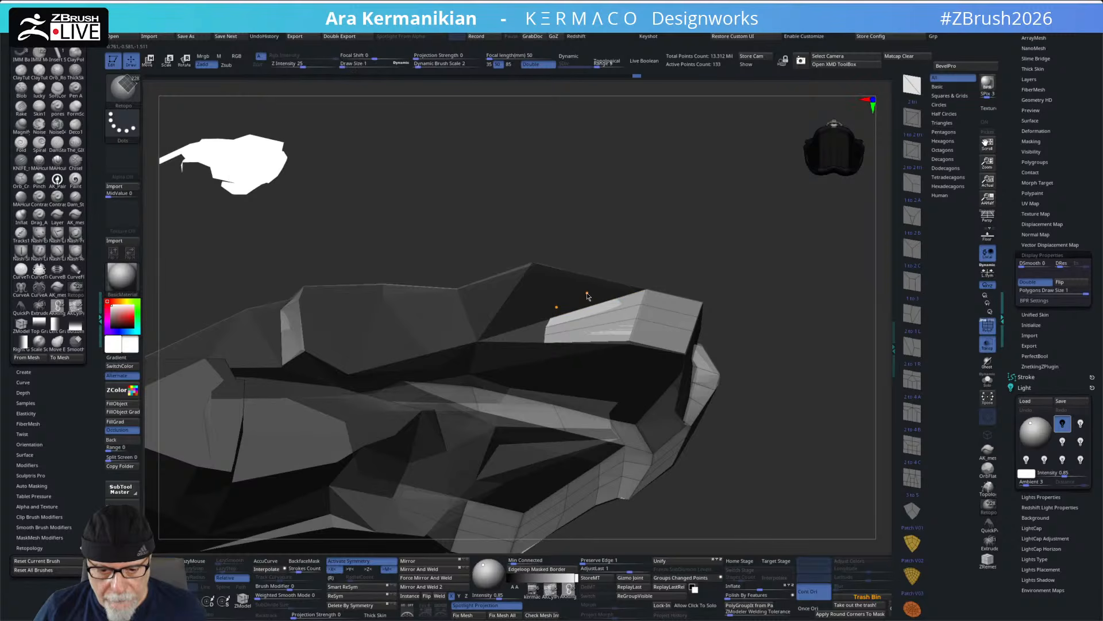
key(s)
mouse_move(570, 299)
mouse_down()
mouse_move(595, 299)
mouse_move(579, 299)
mouse_up()
mouse_move(795, 402)
mouse_down()
mouse_move(802, 359)
mouse_move(796, 372)
mouse_up()
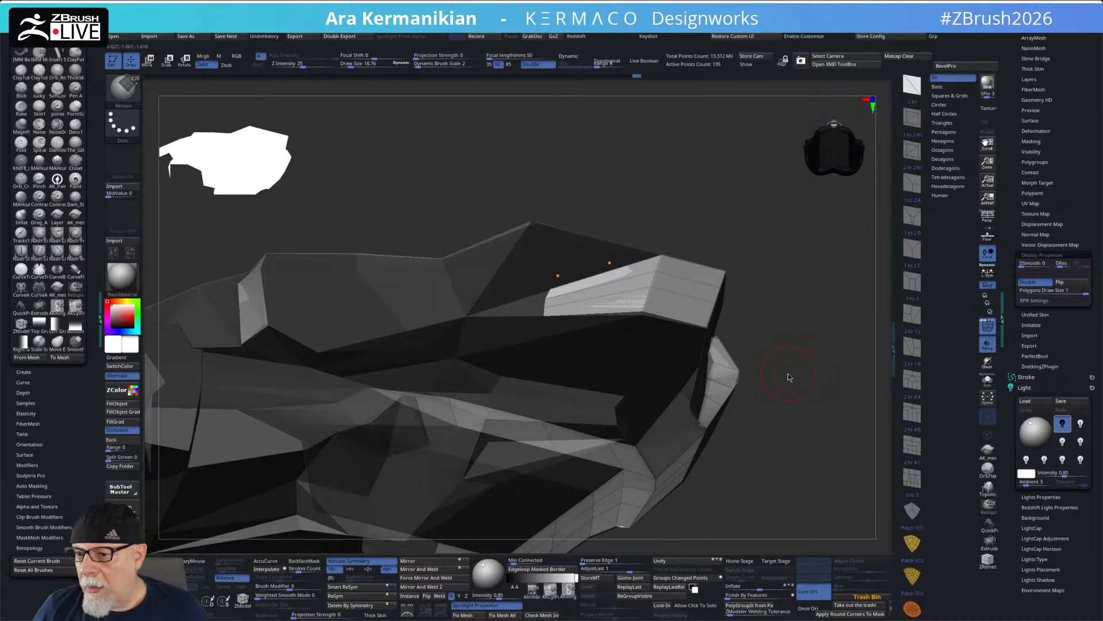
mouse_move(792, 377)
mouse_down()
mouse_move(795, 395)
mouse_move(801, 360)
mouse_up()
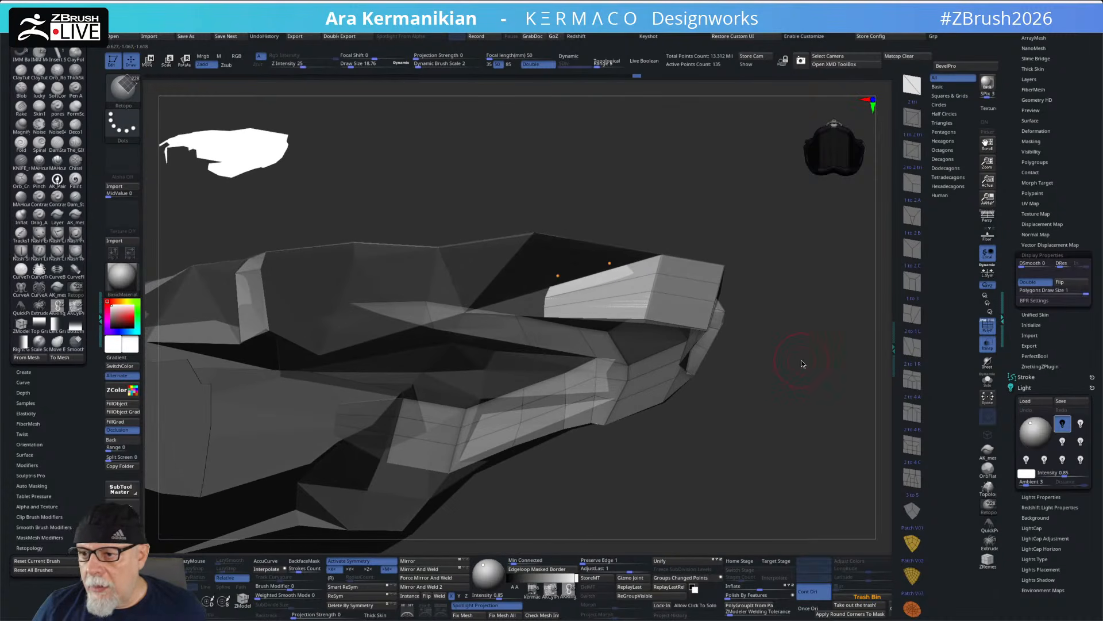
- Undo the last point edit, reposition the loose points and fill the panel between the quad strip and outer ridge
drag(756, 395, 544, 285)
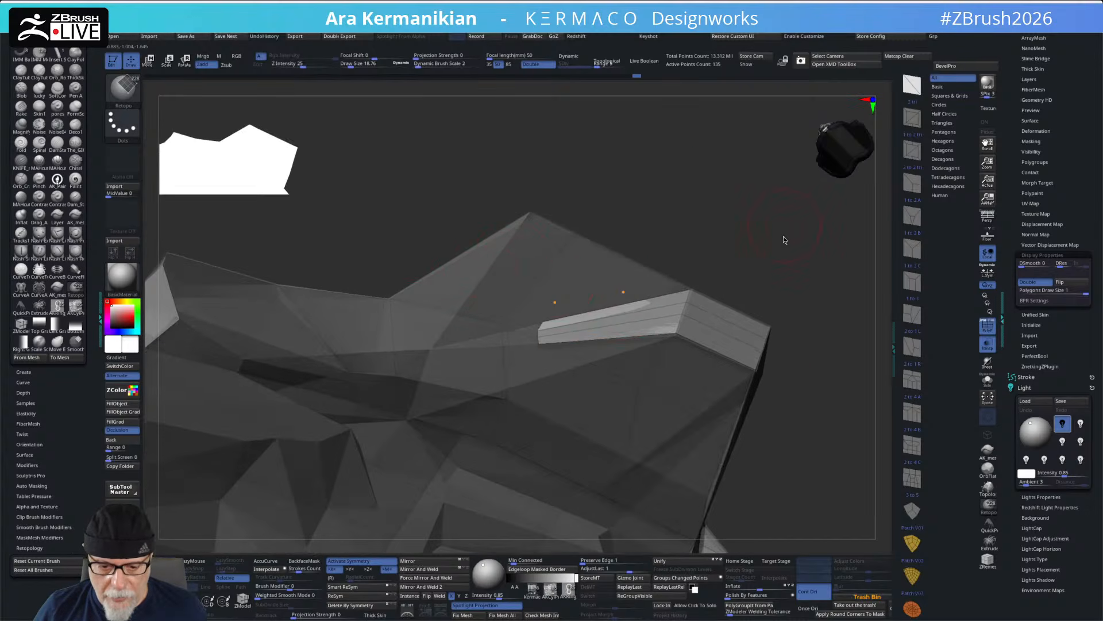
shift+drag(784, 229, 747, 209)
click(617, 339)
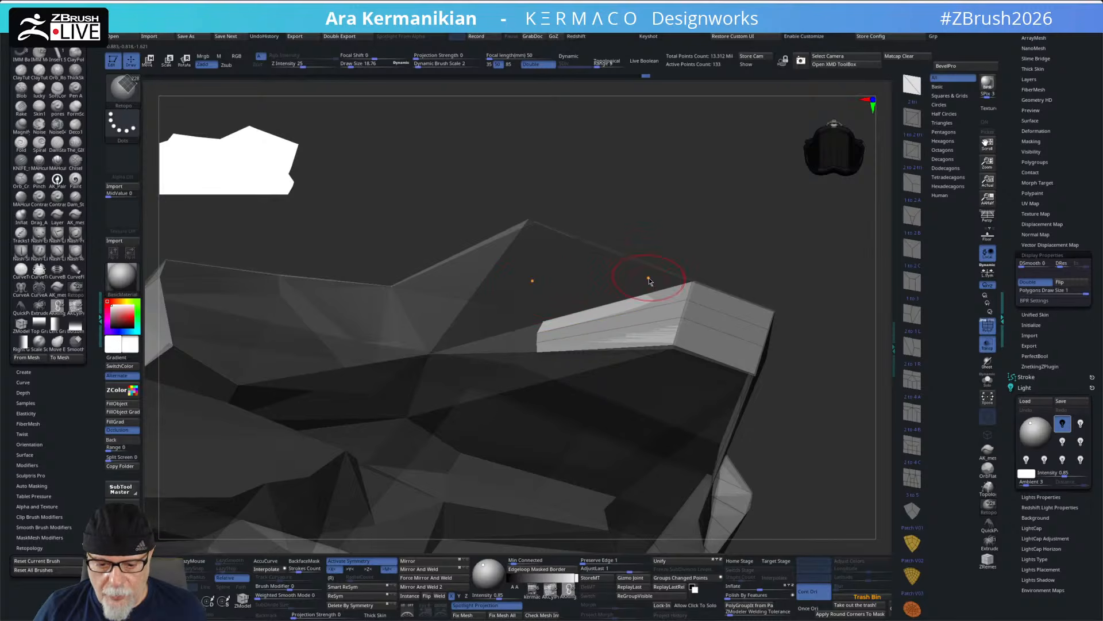
key(ctrl+z)
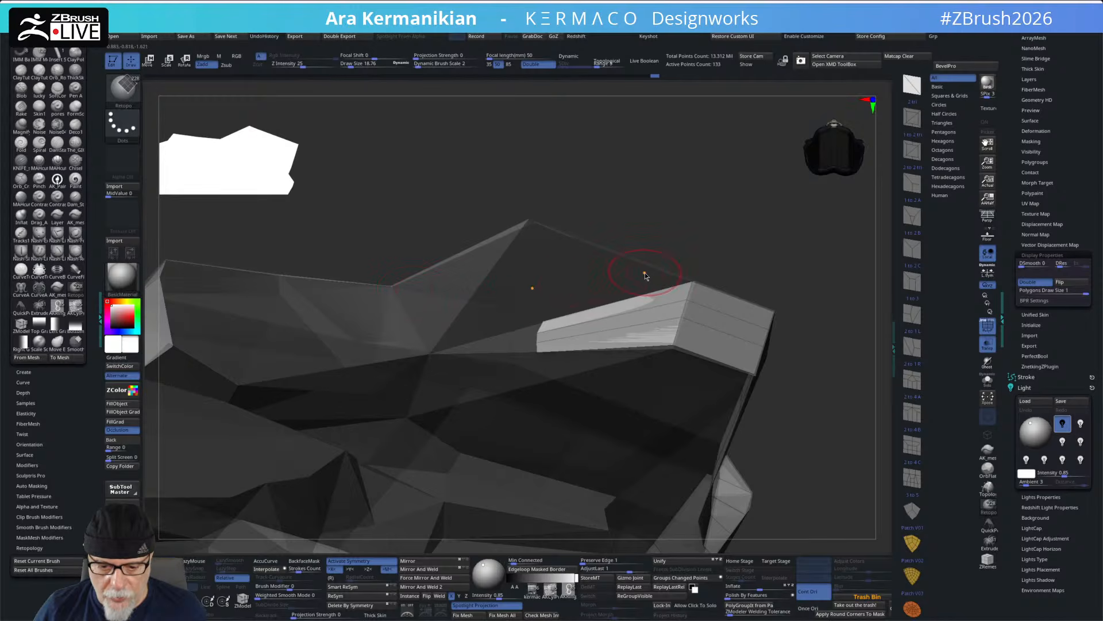
drag(604, 301, 534, 290)
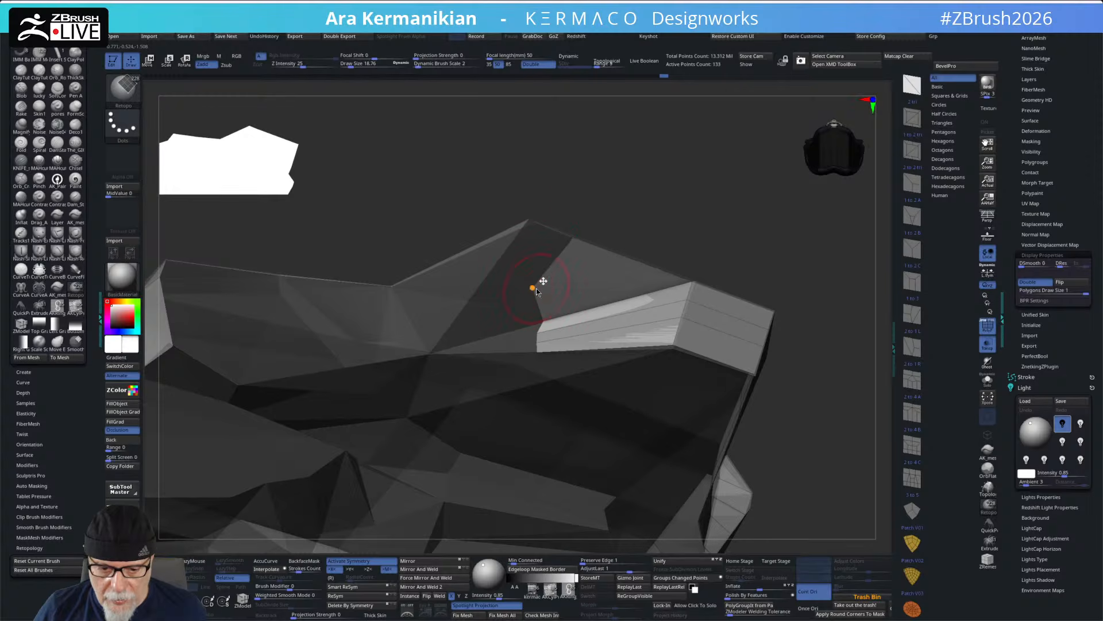
drag(681, 200, 678, 164)
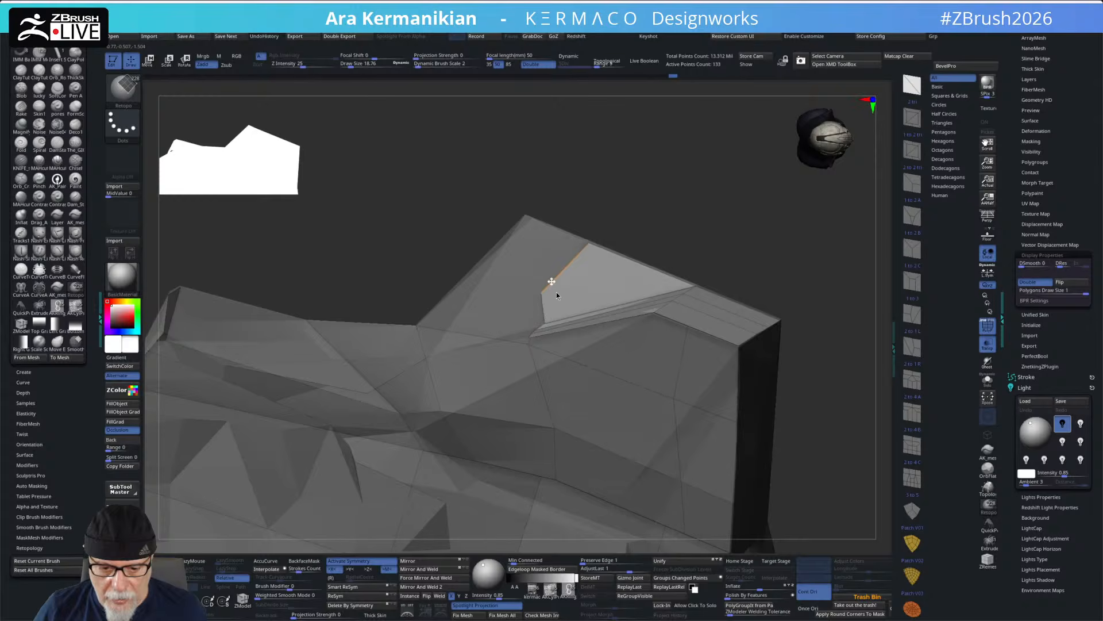
- Undo the last edge shift, set Draw Size to 3.1756 and extend the ridge panel with a quad reaching the ridge corner
key(ctrl+z)
key(s)
drag(535, 291, 524, 289)
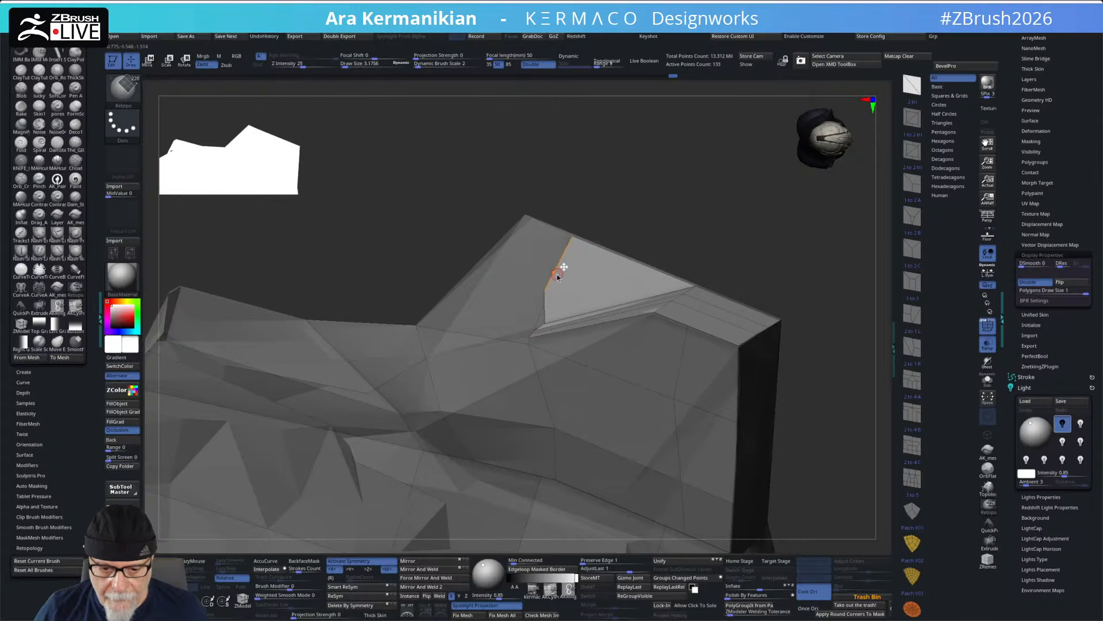
click(500, 253)
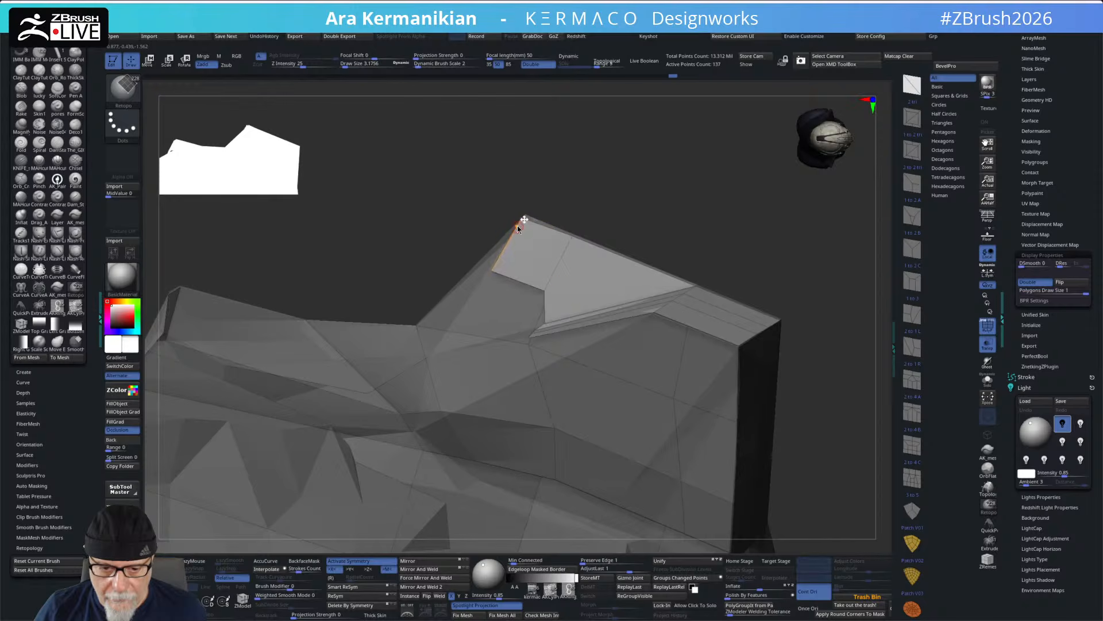
- Weld the extended panel's corner point on the ridge and fine-tune the point at the strip's inner end
drag(597, 200, 542, 261)
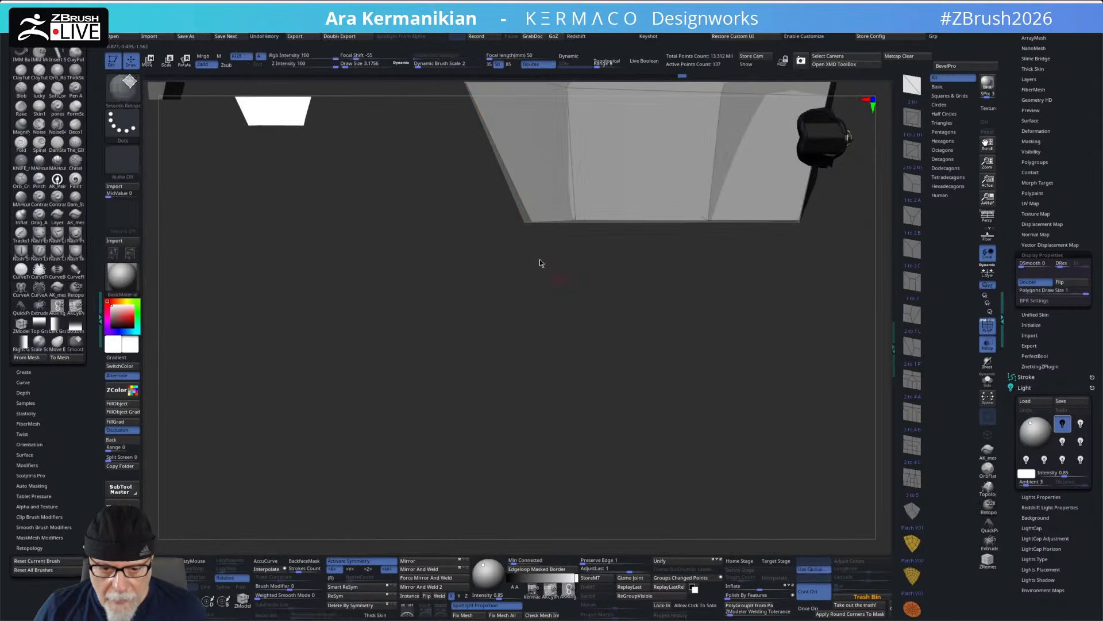
click(519, 224)
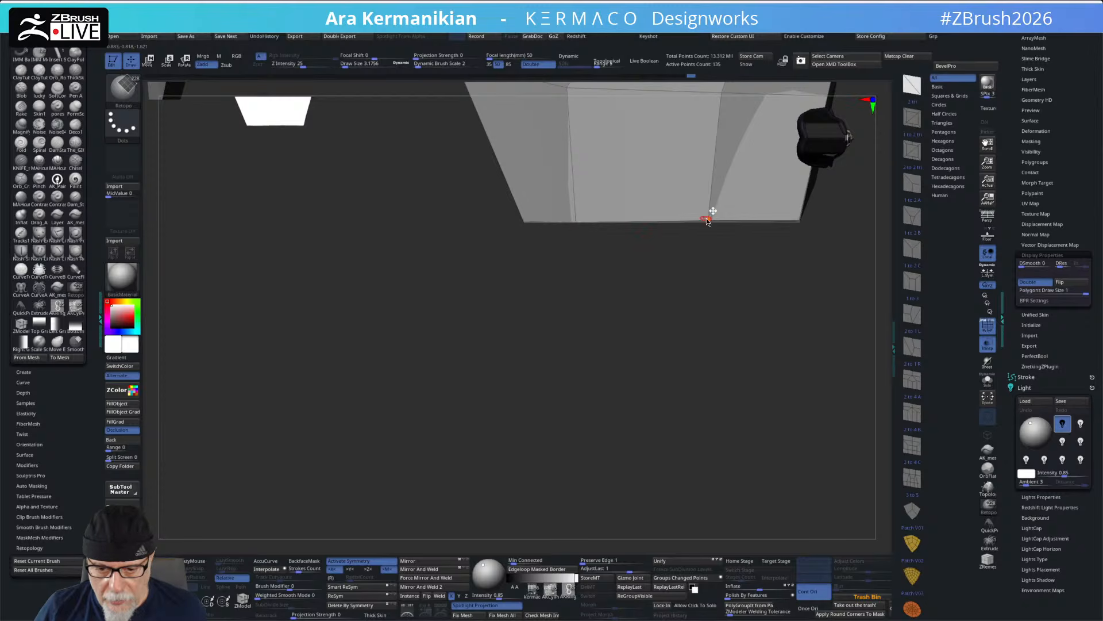
drag(736, 460, 798, 352)
drag(771, 195, 590, 256)
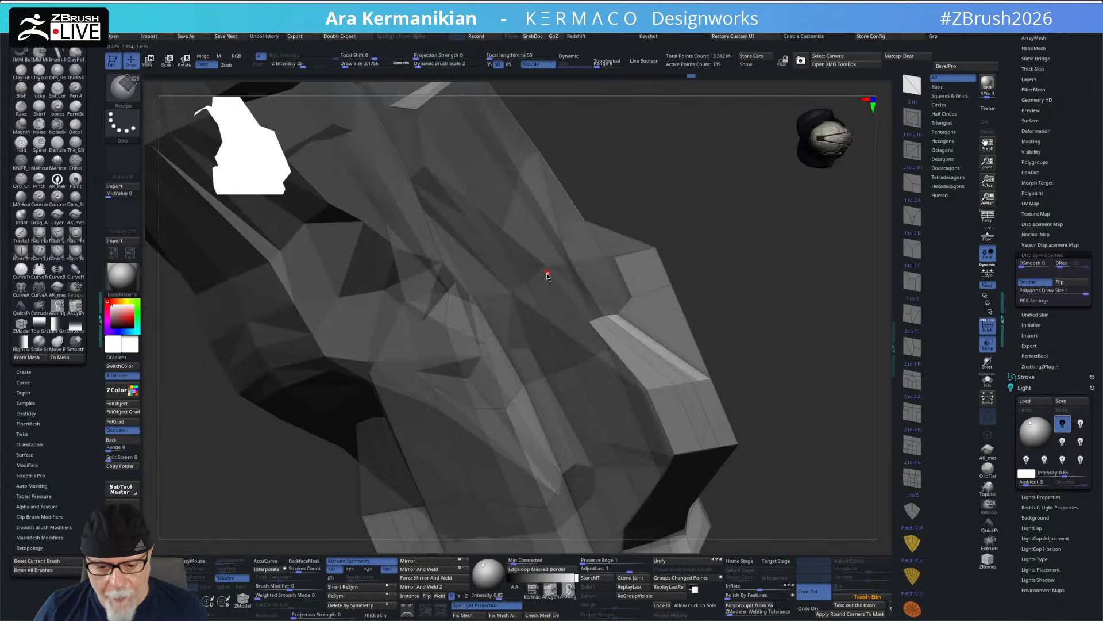
mouse_move(742, 260)
mouse_down()
mouse_move(740, 300)
mouse_move(791, 317)
mouse_move(785, 334)
mouse_up()
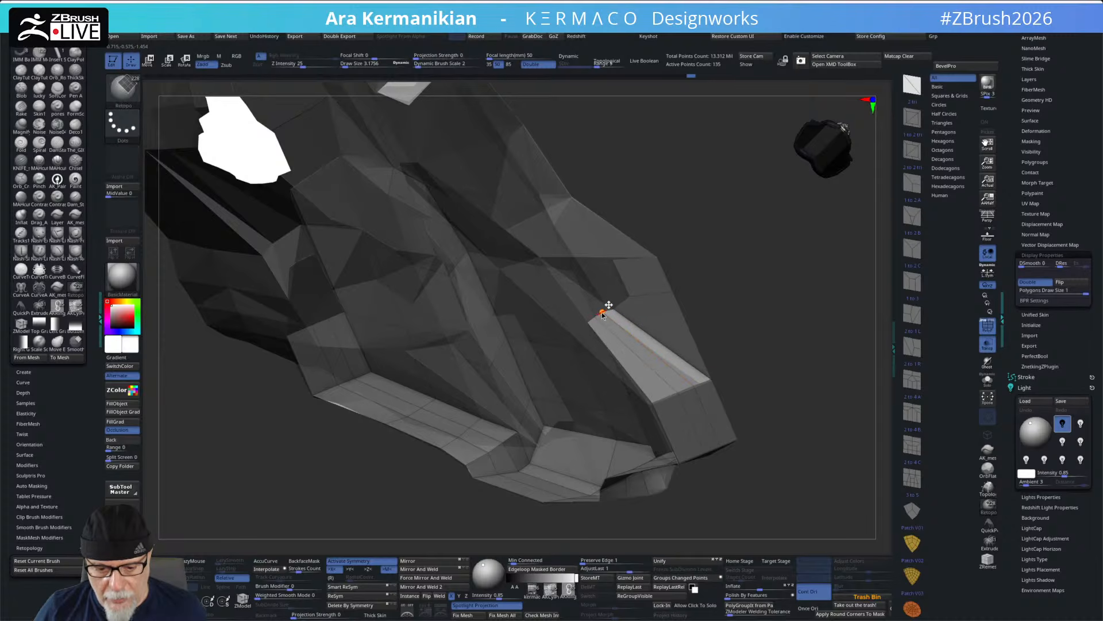
drag(825, 339, 568, 341)
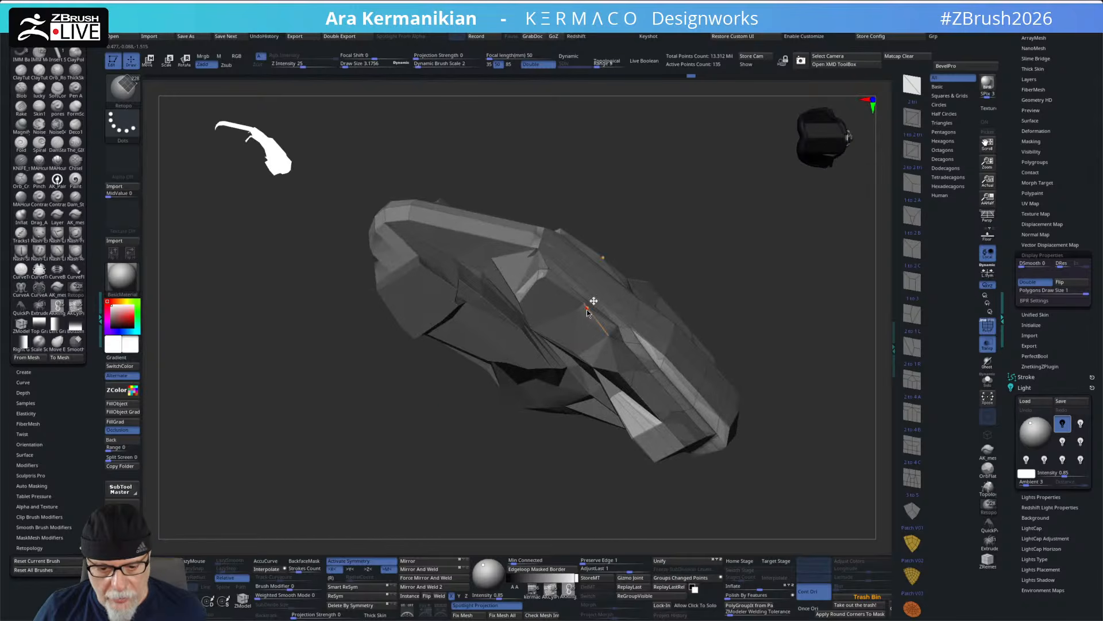
- Add a small quad off the side panel's edge at the notch and fit its upper corner to the top surface's edge
mouse_move(767, 287)
mouse_down()
mouse_move(709, 351)
mouse_move(757, 298)
mouse_up()
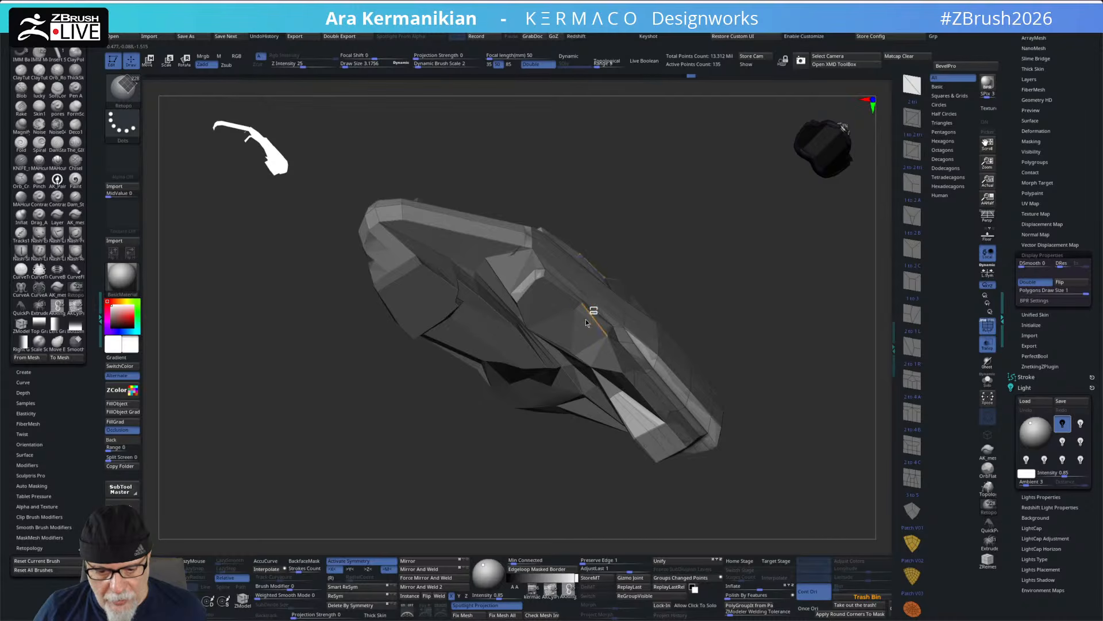
drag(576, 325, 593, 344)
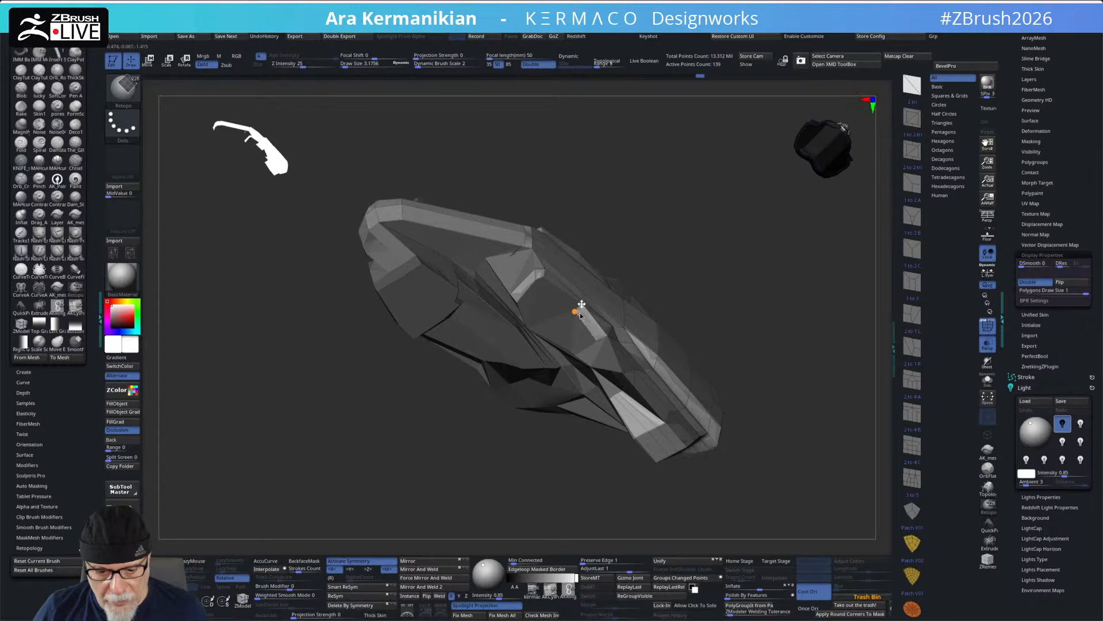
drag(691, 294, 572, 284)
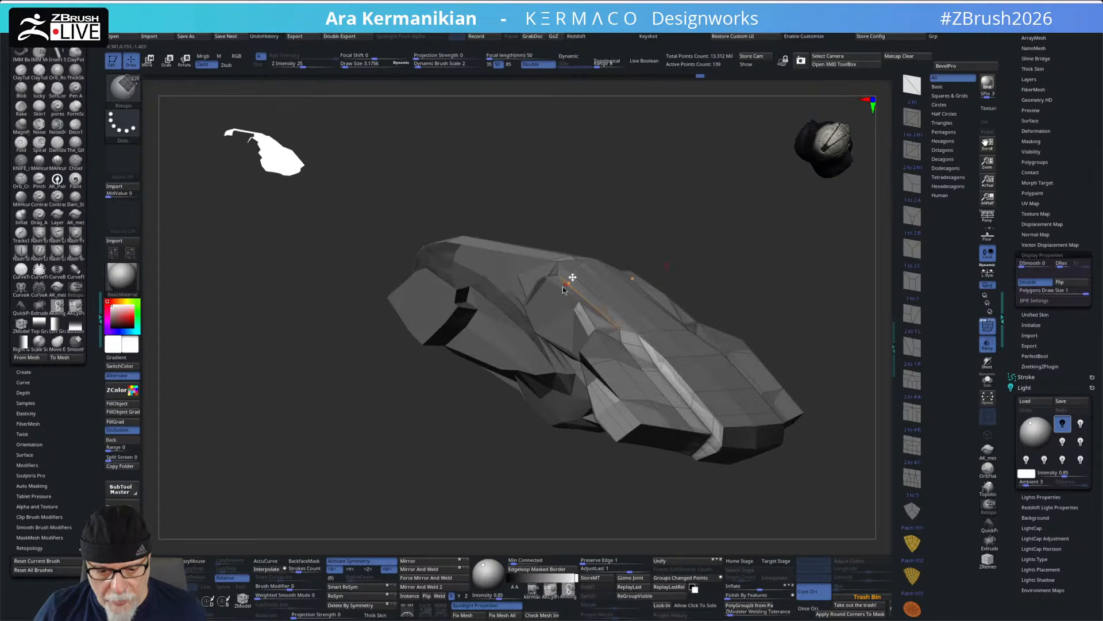
drag(704, 264, 532, 343)
alt+drag(655, 330, 724, 431)
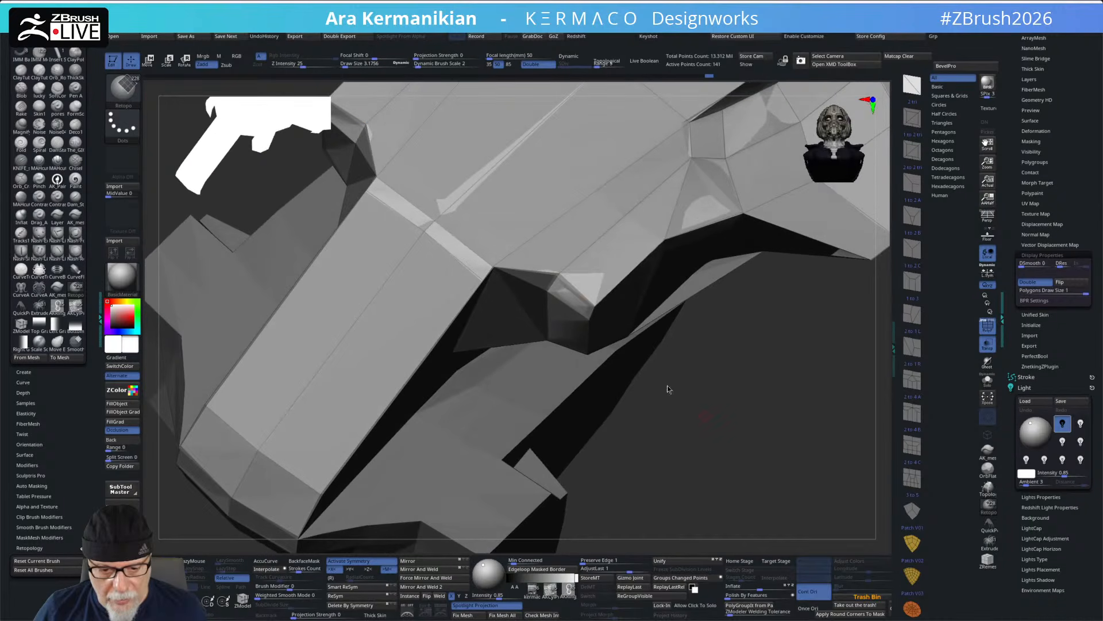
drag(567, 280, 553, 279)
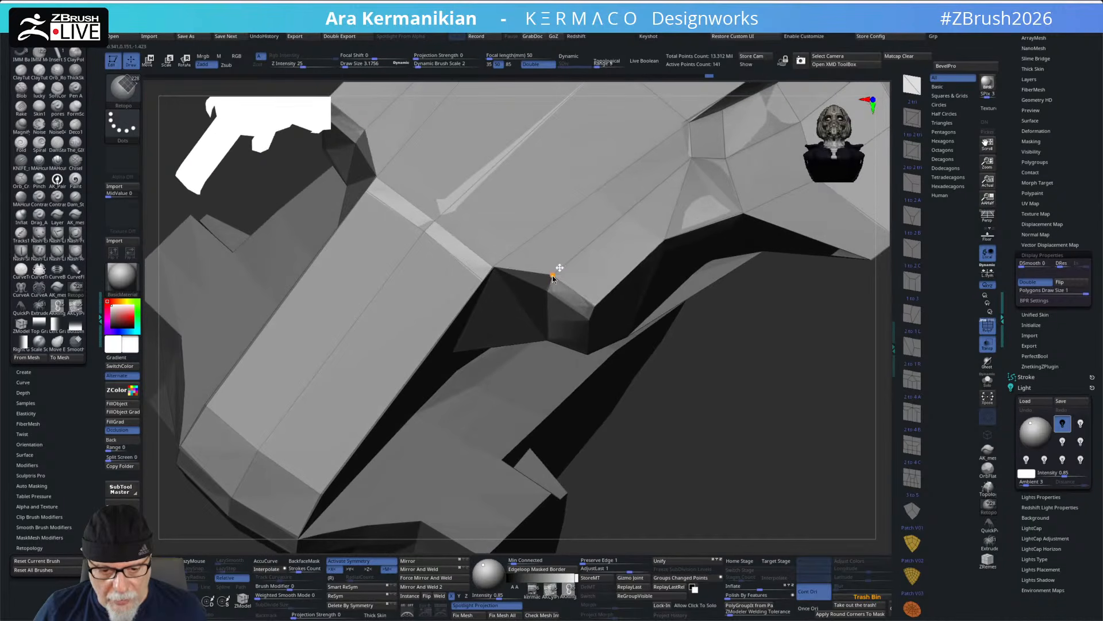
- Undo the trial quad beside the notch and connect the small block's wall to the corner of the adjacent long panel
drag(682, 553, 519, 344)
drag(692, 420, 646, 395)
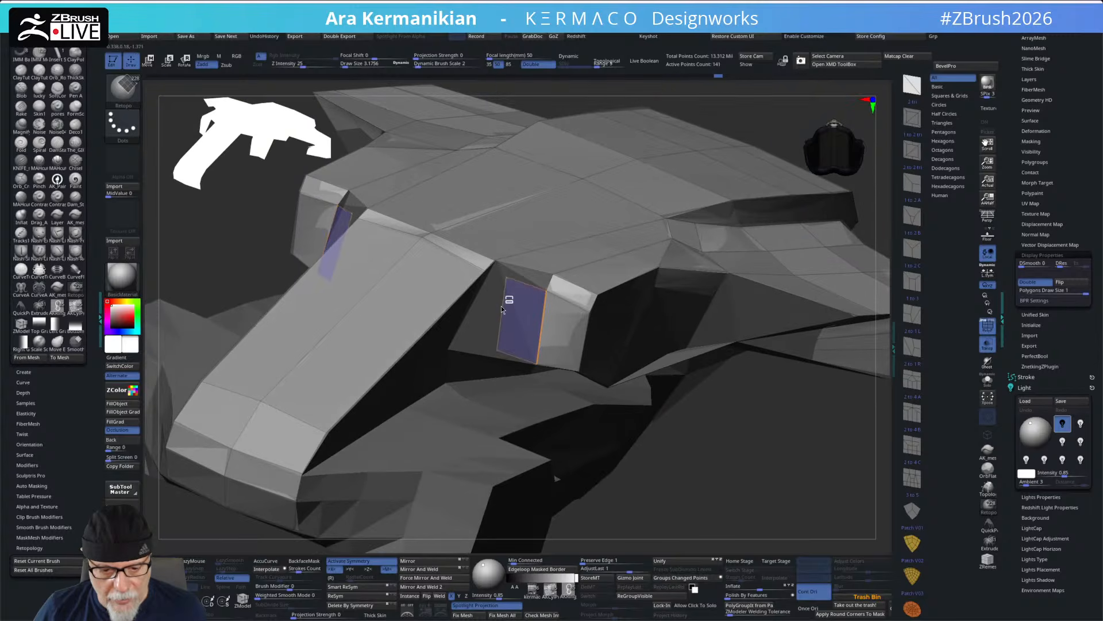
click(492, 291)
key(ctrl+z)
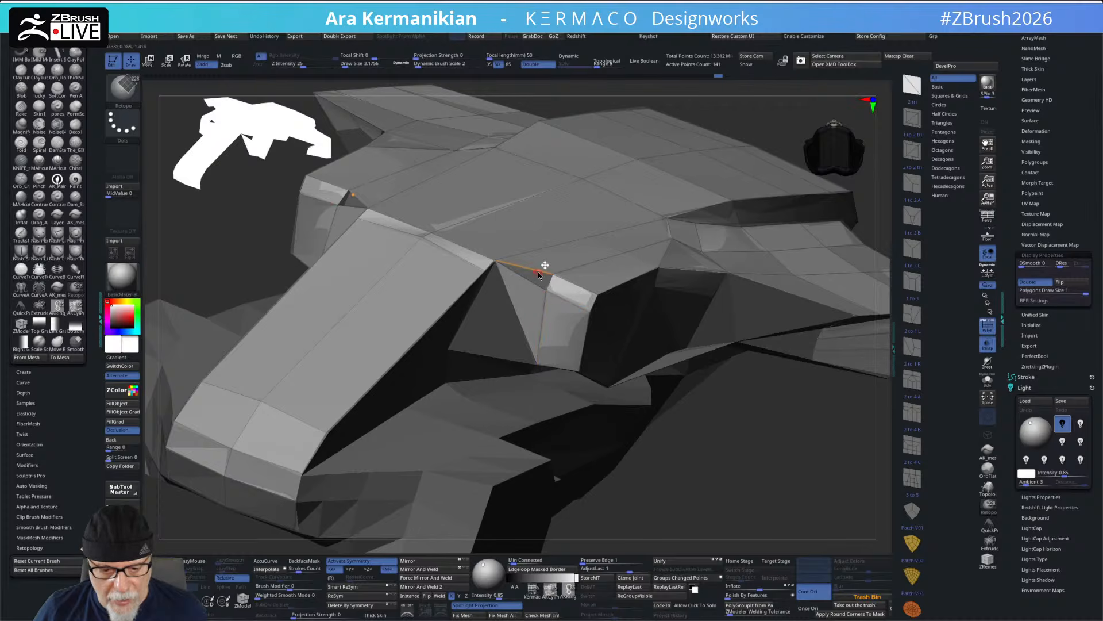
- Extend the notch wall downward with another polygon and move its lower outer corner beneath the long panel
drag(754, 486, 744, 468)
drag(523, 326, 477, 409)
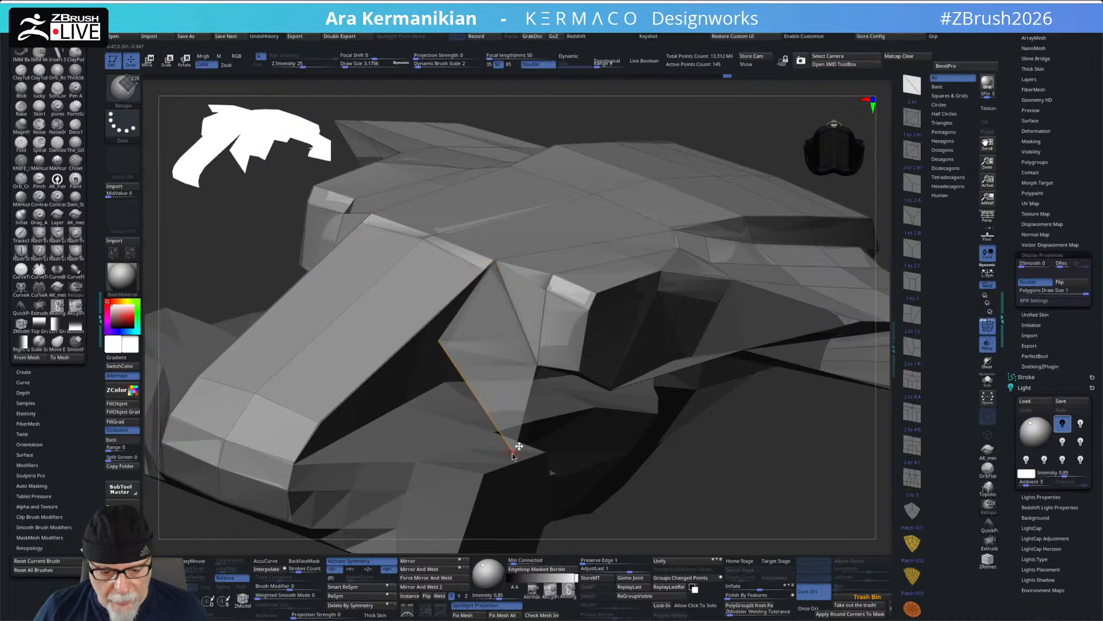
drag(456, 332, 446, 348)
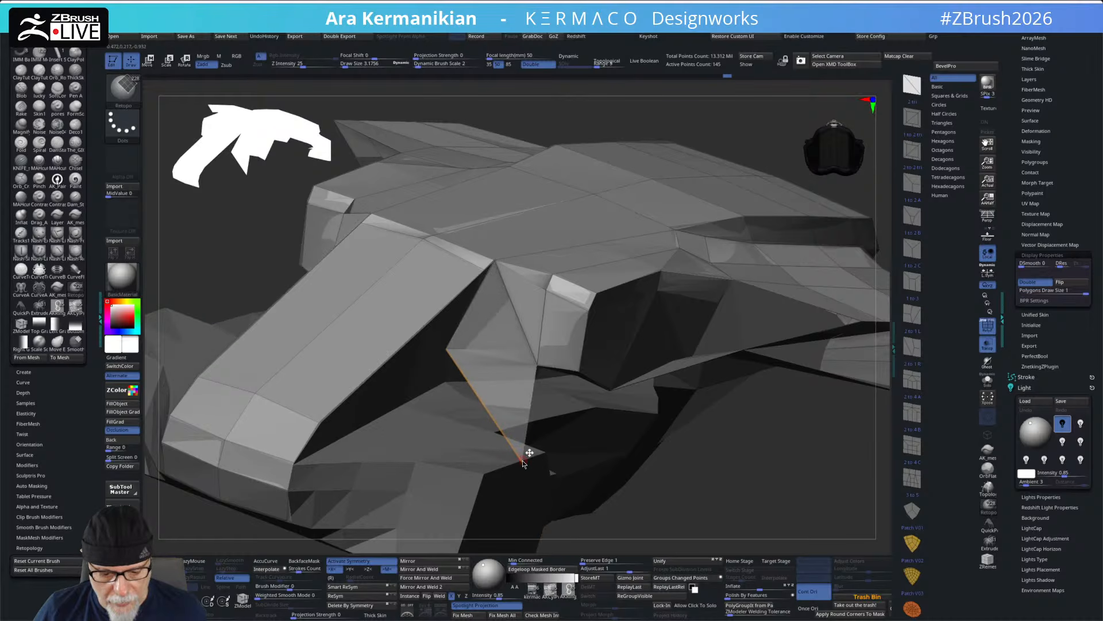
- Collapse the notch wall's lower polygon by welding its bottom point onto the lower corner of the upper wall
drag(730, 527, 638, 514)
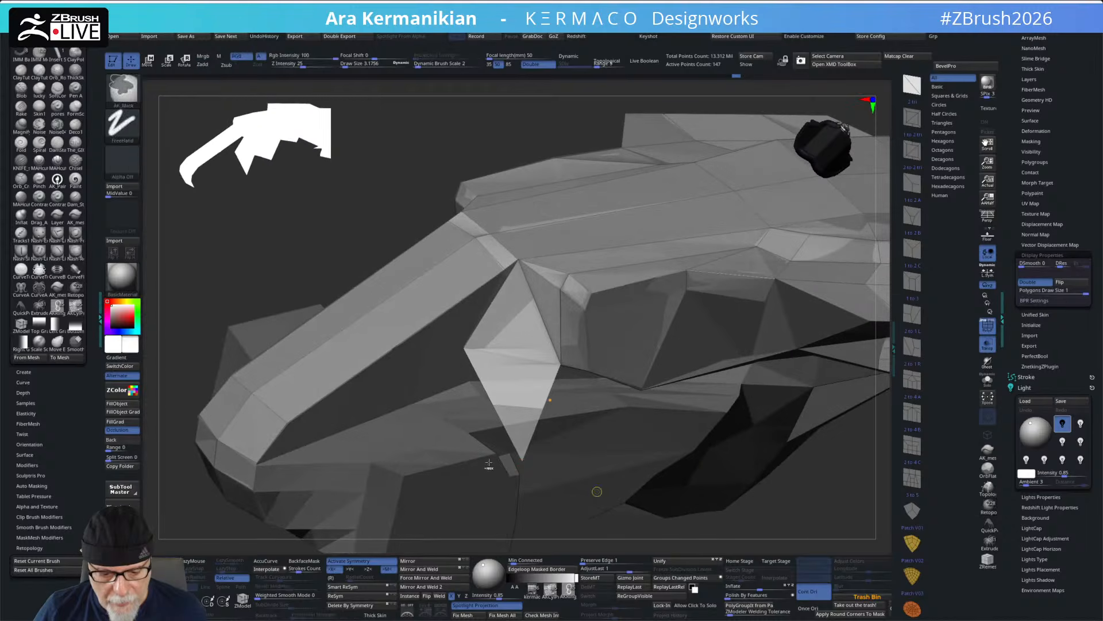
drag(523, 464, 561, 362)
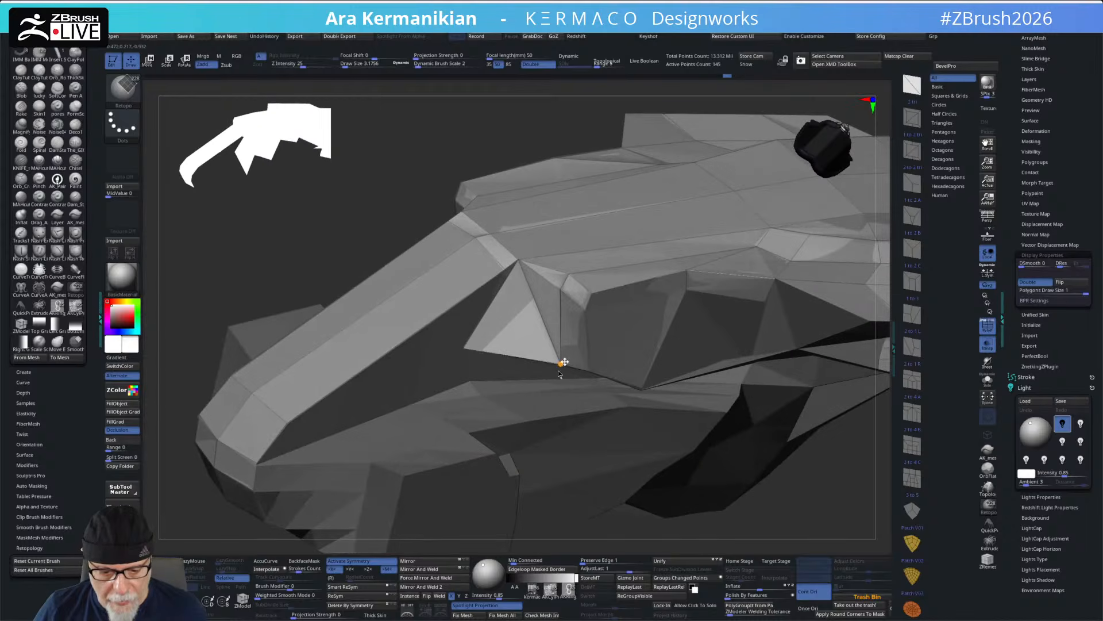
drag(800, 491, 396, 358)
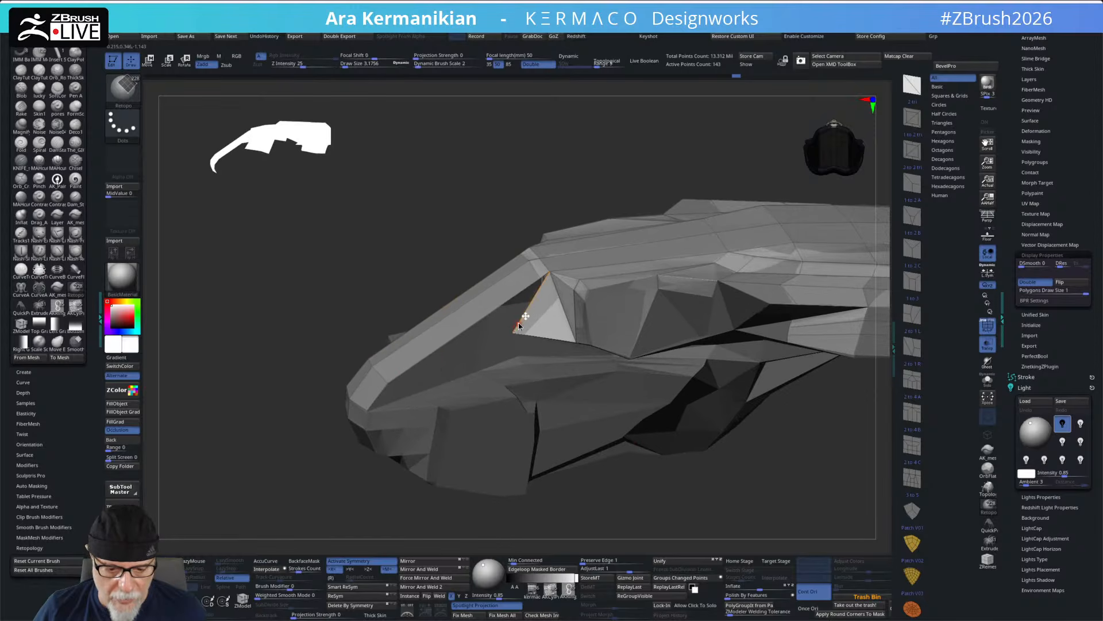
click(366, 406)
drag(738, 481, 697, 415)
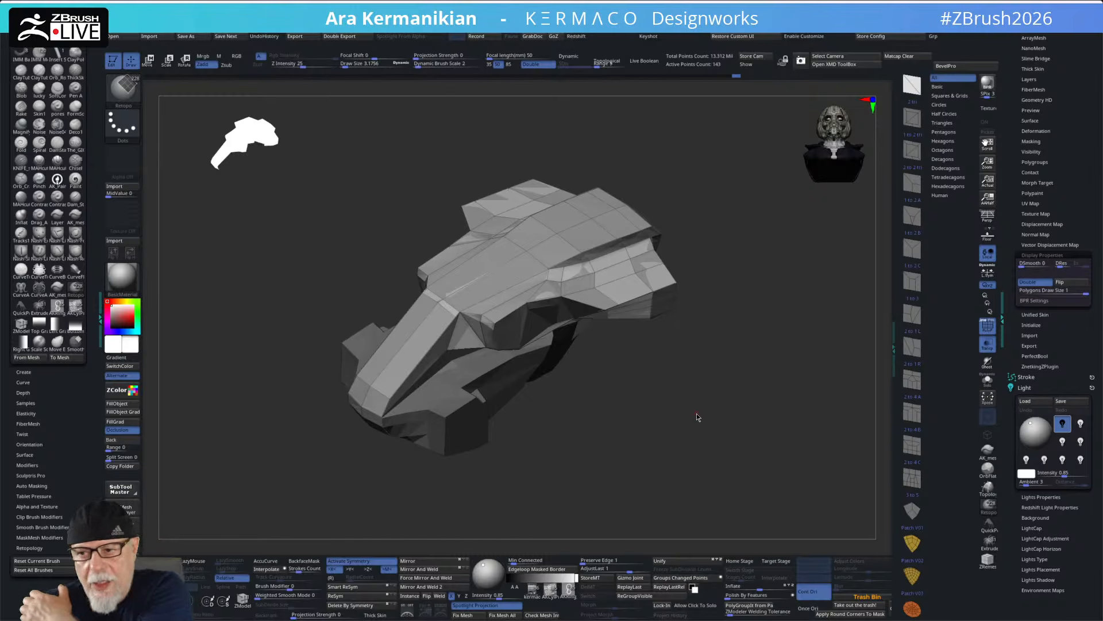
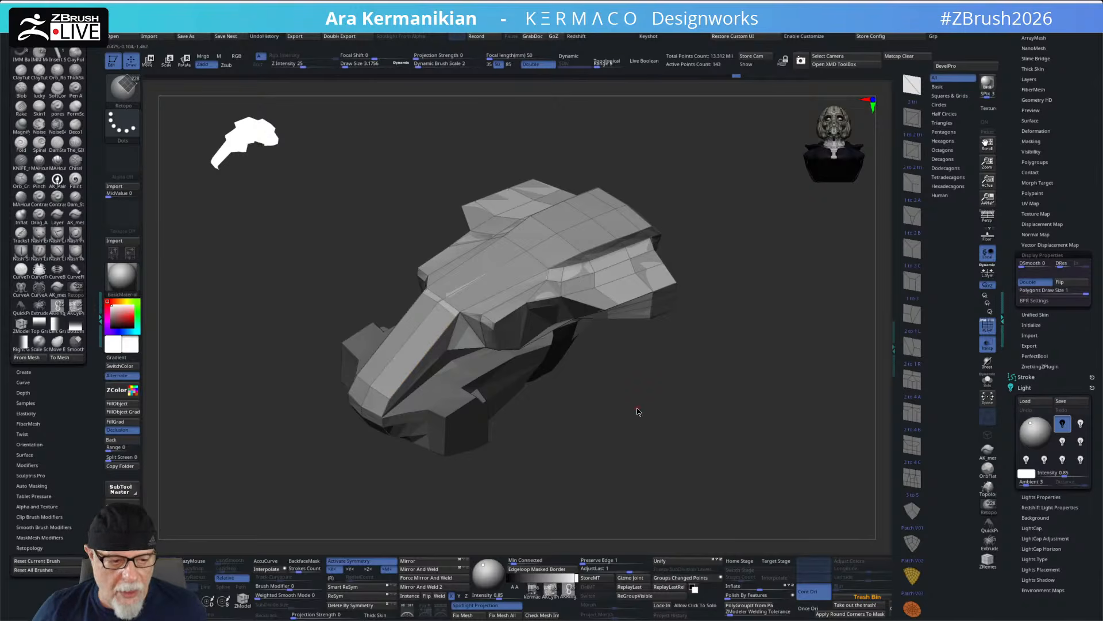
- Switch the subtool list to visibility set V1 to show the whole mech and hide the Retopo_1 subtool
drag(638, 412, 644, 423)
drag(1028, 80, 1019, 261)
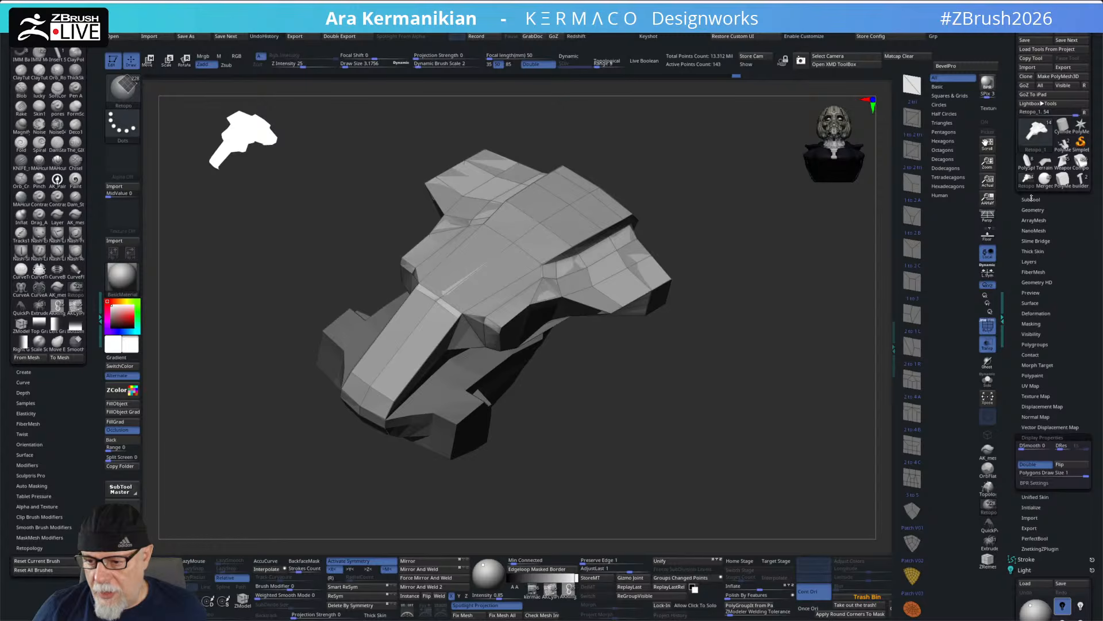
click(1031, 199)
click(1083, 310)
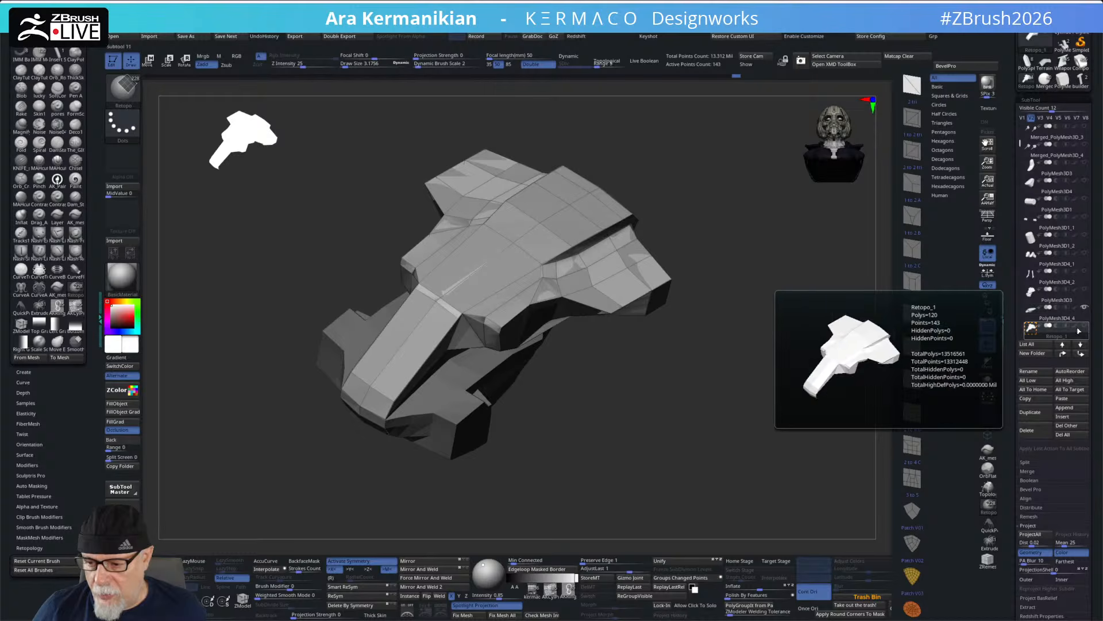
click(1023, 119)
alt+drag(747, 379, 804, 325)
click(1085, 325)
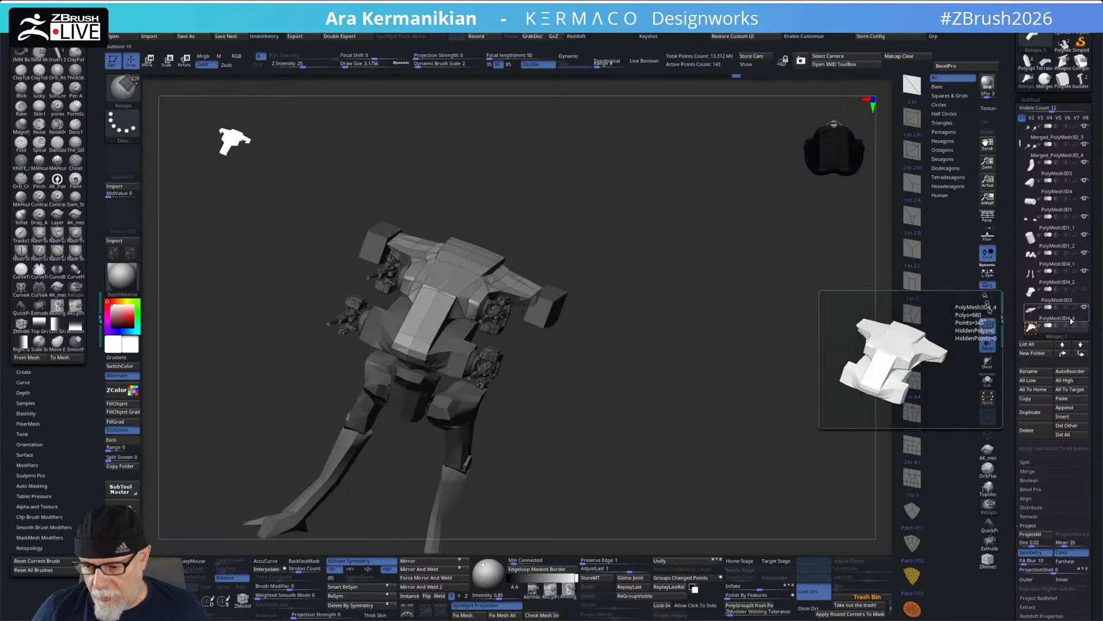
drag(677, 315, 641, 316)
- Make the upper-leg subtool PolyMesh3D4_1 active without creating or converting to a Retopo mesh
click(1047, 264)
drag(880, 344, 781, 268)
drag(606, 331, 654, 367)
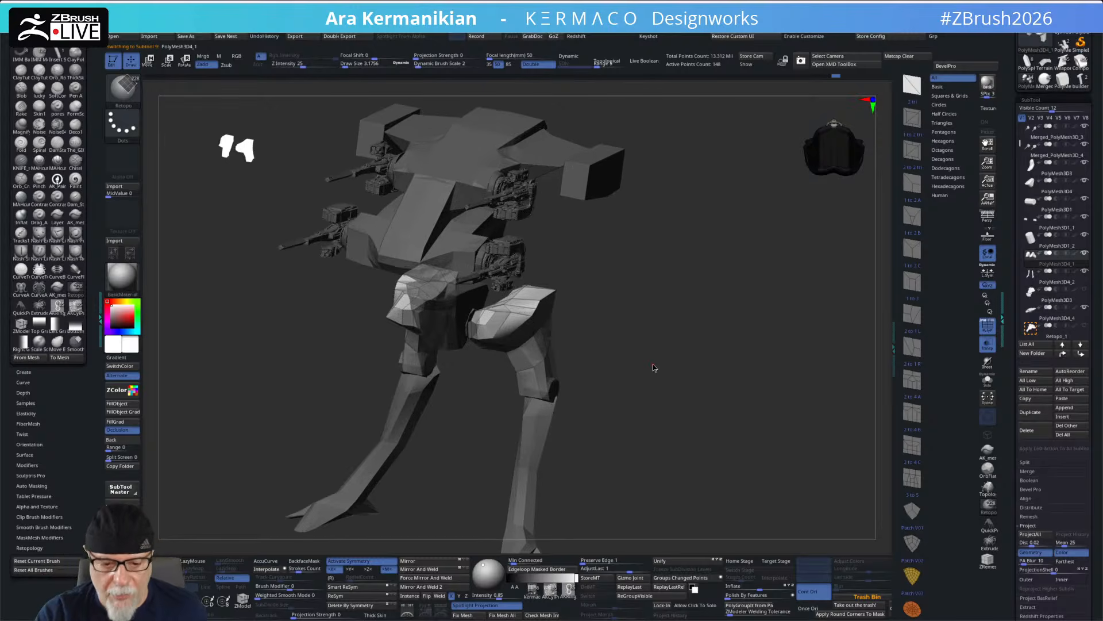
drag(653, 364, 640, 280)
click(522, 327)
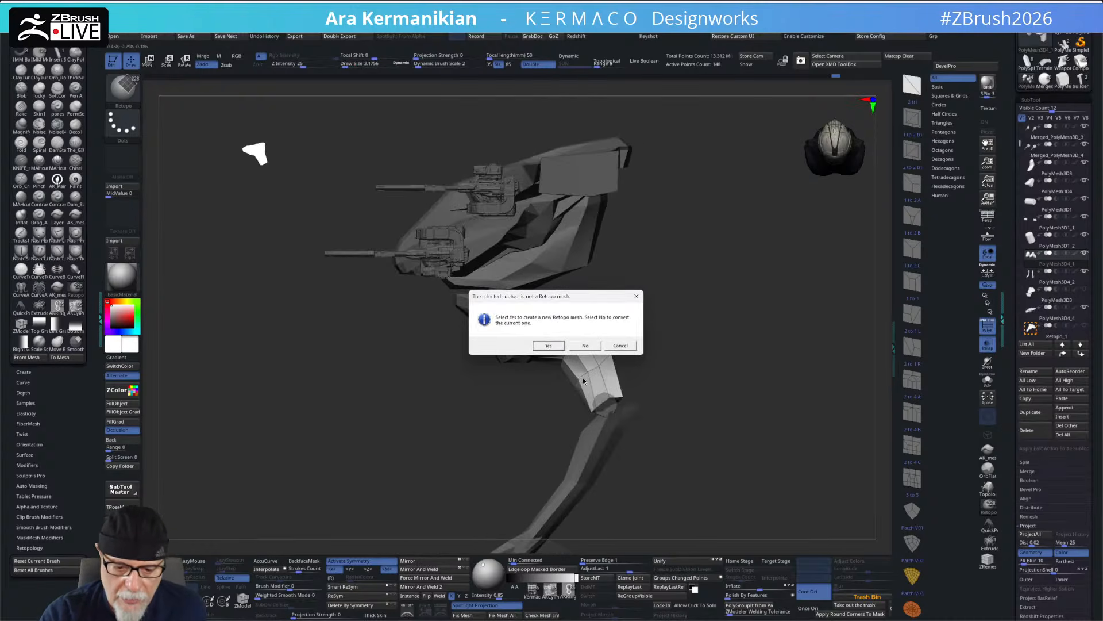
click(621, 346)
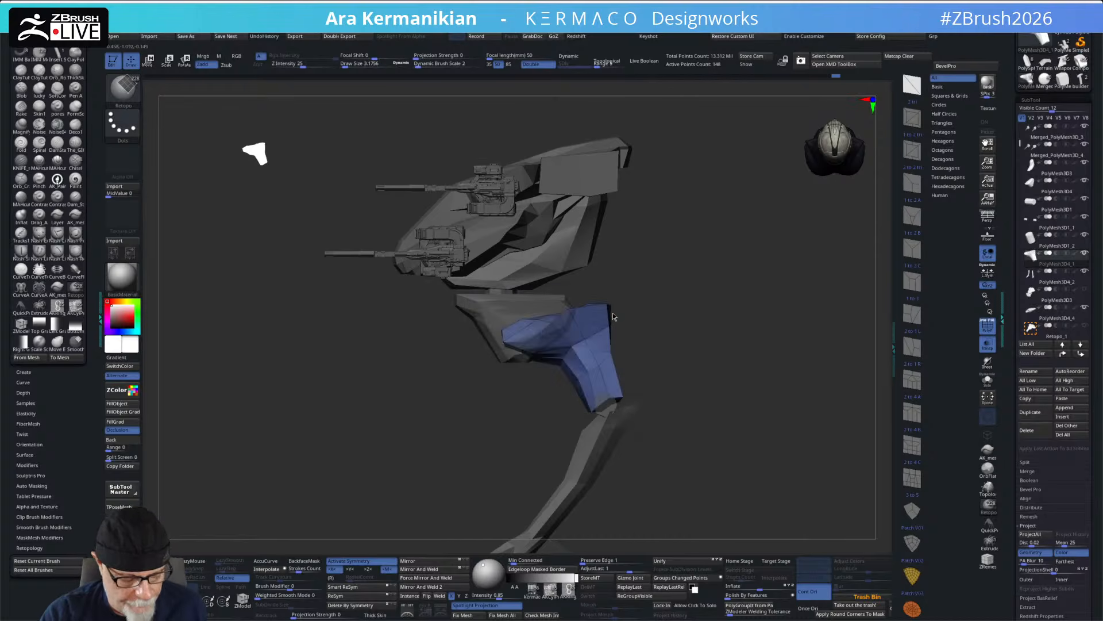
- Choose the Move brush at a draw size of about 72 and reshape the front of the thighs in side view
key(b)
key(m)
key(v)
key(s)
mouse_move(597, 330)
mouse_down()
mouse_move(614, 327)
mouse_move(581, 320)
mouse_up()
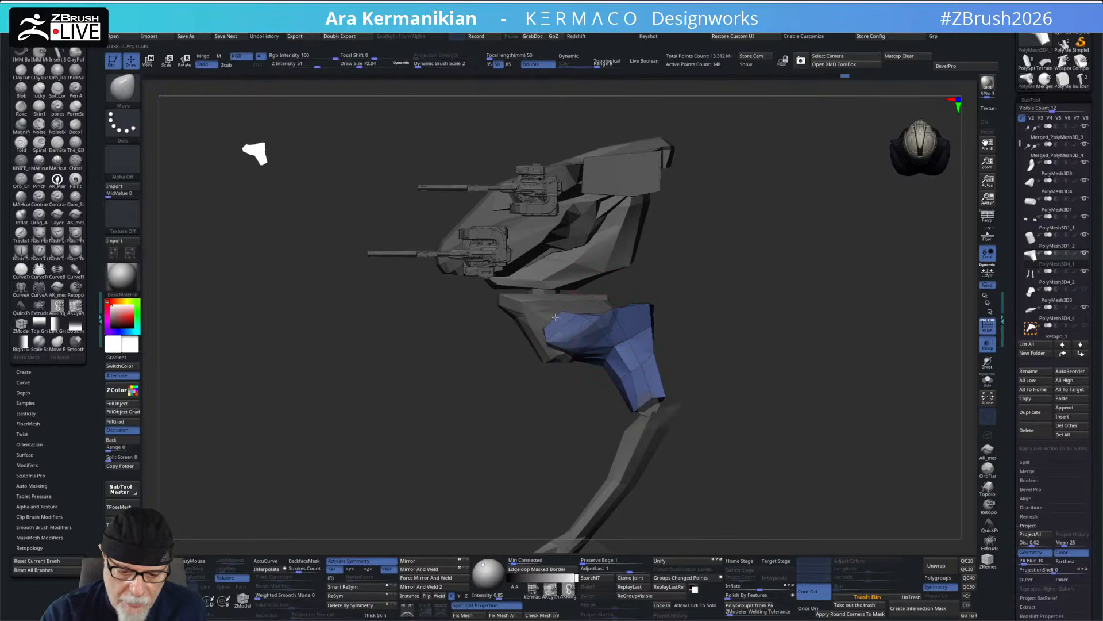
mouse_move(711, 271)
mouse_down()
mouse_move(709, 254)
mouse_move(682, 283)
mouse_move(526, 316)
mouse_move(552, 328)
mouse_up()
- Reduce the Move brush's draw size to about 38.3 and refine the rounded hip ends of the thighs
key(s)
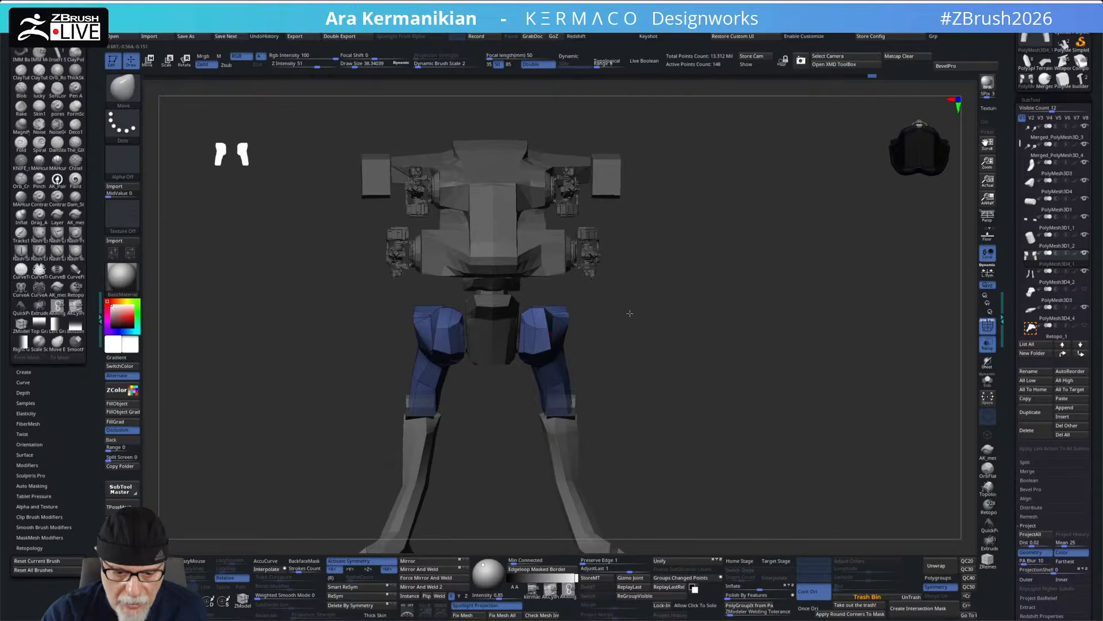
drag(631, 313, 554, 328)
mouse_move(655, 311)
mouse_down()
mouse_move(682, 308)
mouse_move(677, 327)
mouse_move(649, 331)
mouse_up()
drag(596, 395, 555, 403)
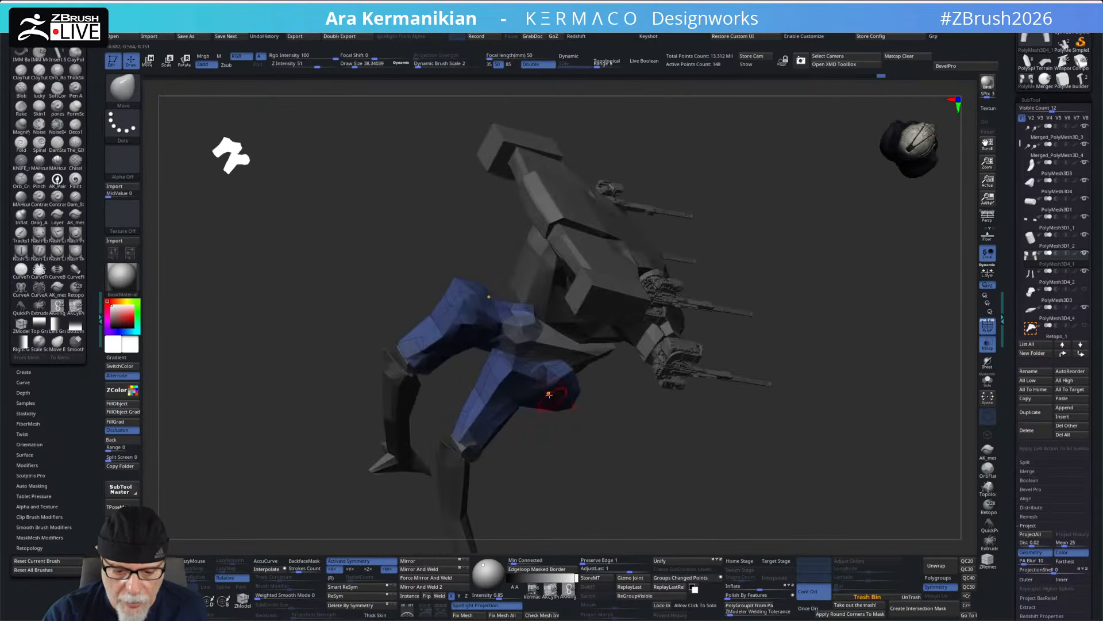
drag(634, 418, 692, 328)
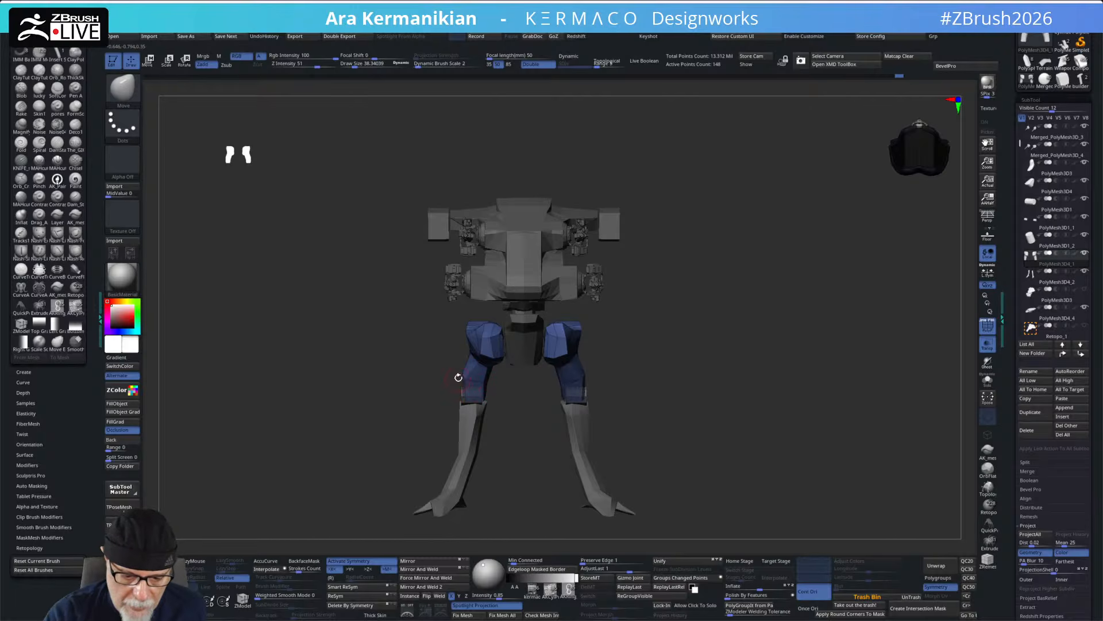
- Set the Move brush's draw size to about 58.5 and adjust the thighs beside the pelvis from several angles
key(s)
mouse_move(599, 379)
mouse_down()
mouse_move(603, 365)
mouse_move(570, 379)
mouse_move(599, 406)
mouse_move(588, 394)
mouse_up()
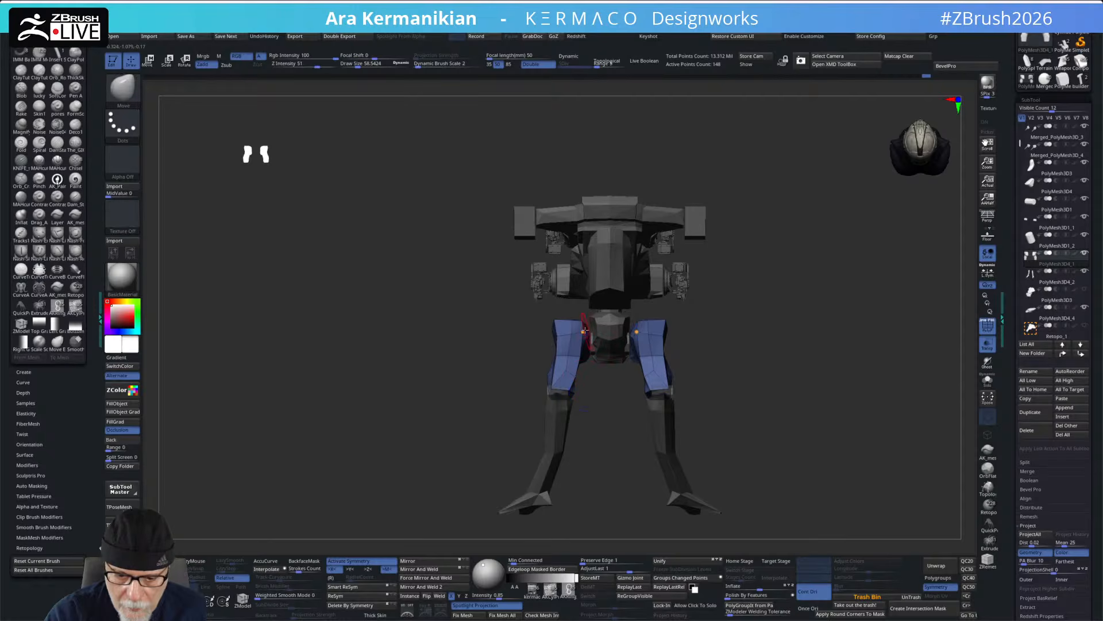
drag(594, 339, 843, 288)
alt+drag(760, 315, 728, 292)
alt+drag(662, 327, 669, 357)
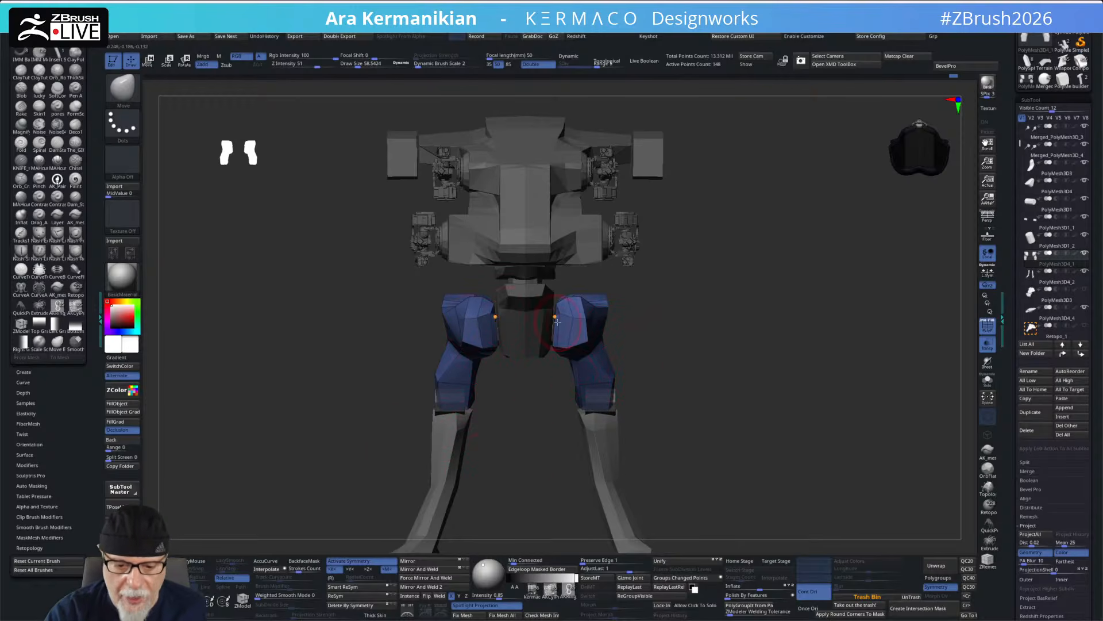
right_drag(541, 323, 560, 317)
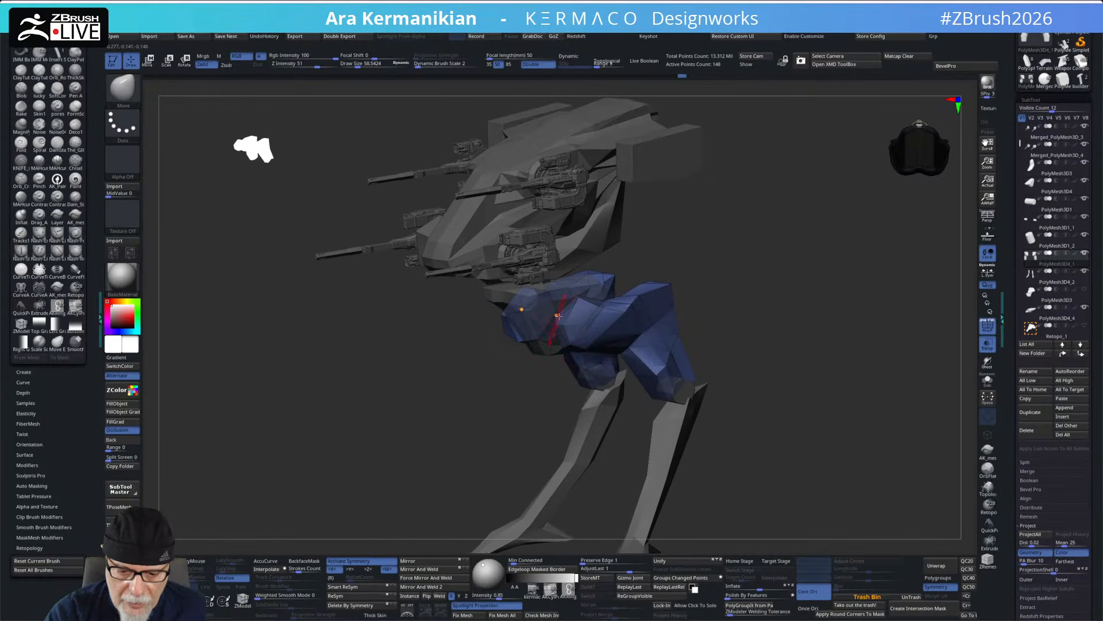
drag(707, 318, 760, 277)
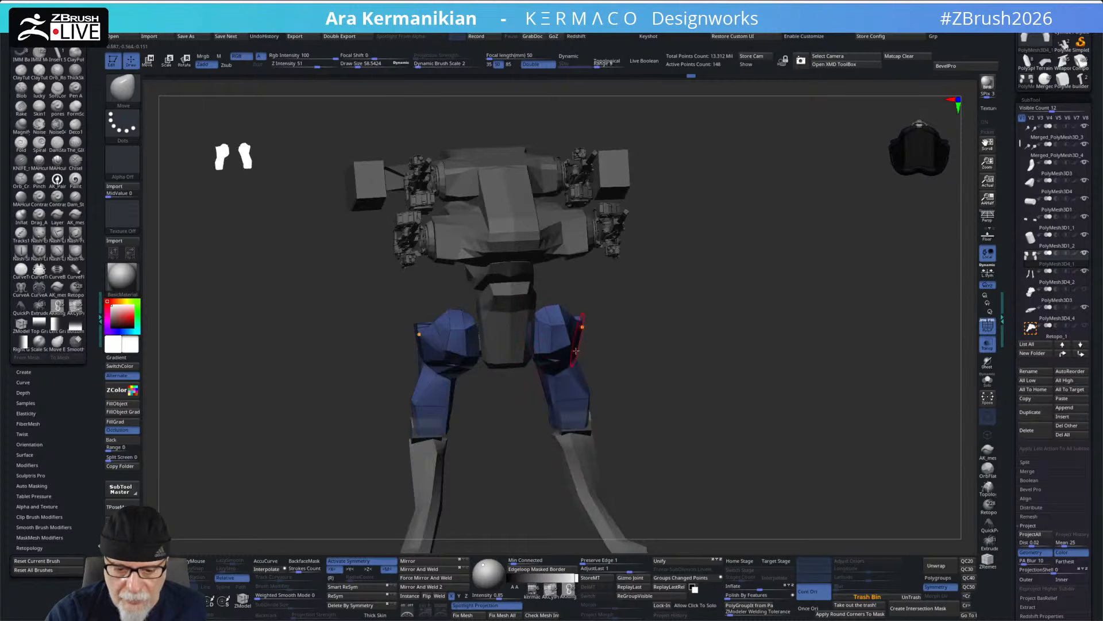
right_drag(546, 326, 543, 388)
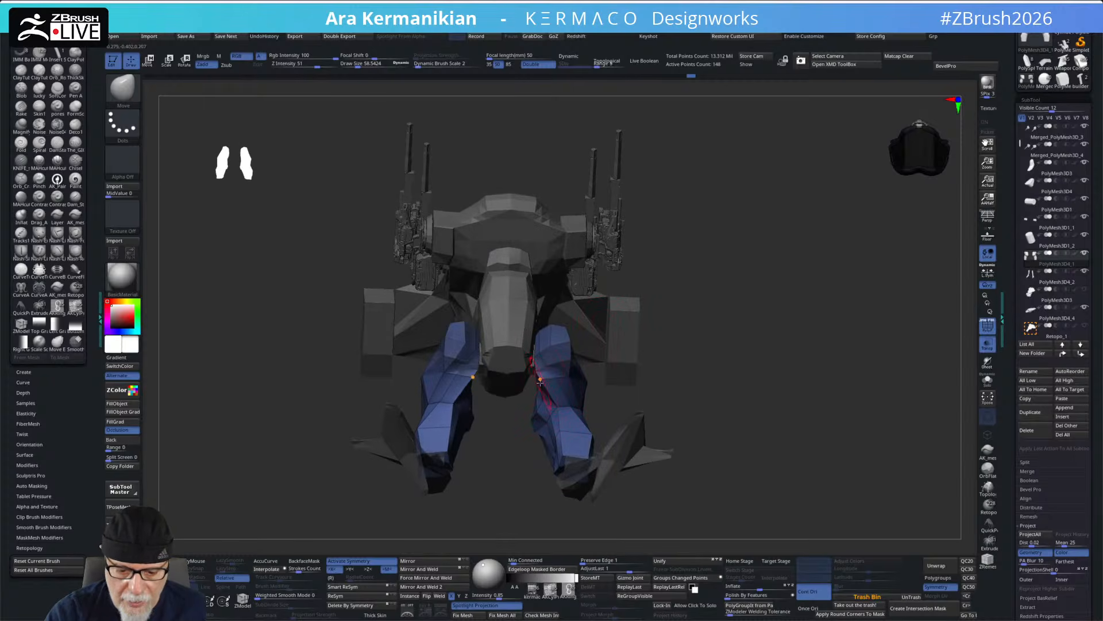
drag(699, 327, 675, 237)
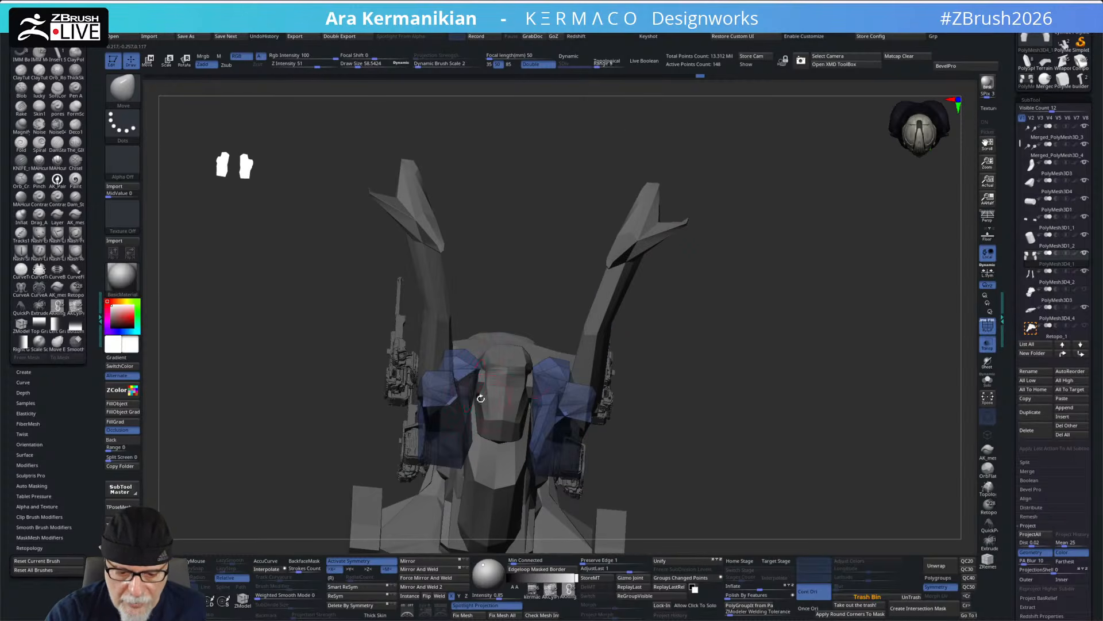
drag(764, 284, 551, 224)
drag(611, 206, 587, 307)
- Raise the upper part of the thighs slightly along Z with the knee ends masked, and clear the mask
ctrl+drag(508, 311, 588, 331)
key(w)
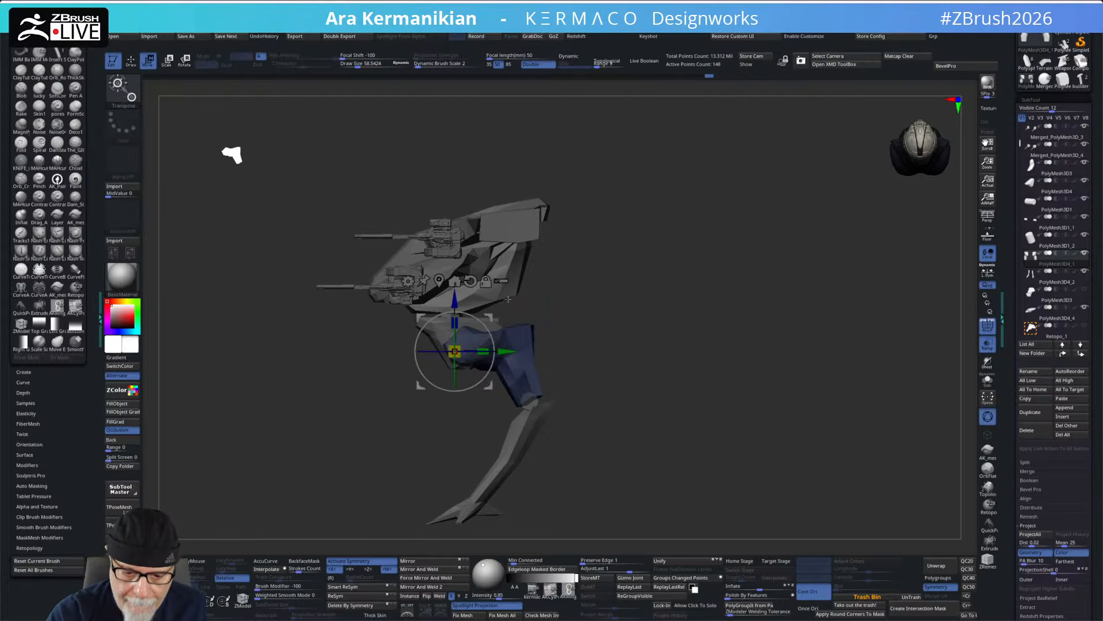
mouse_move(454, 296)
mouse_down()
mouse_move(457, 278)
mouse_move(454, 292)
mouse_up()
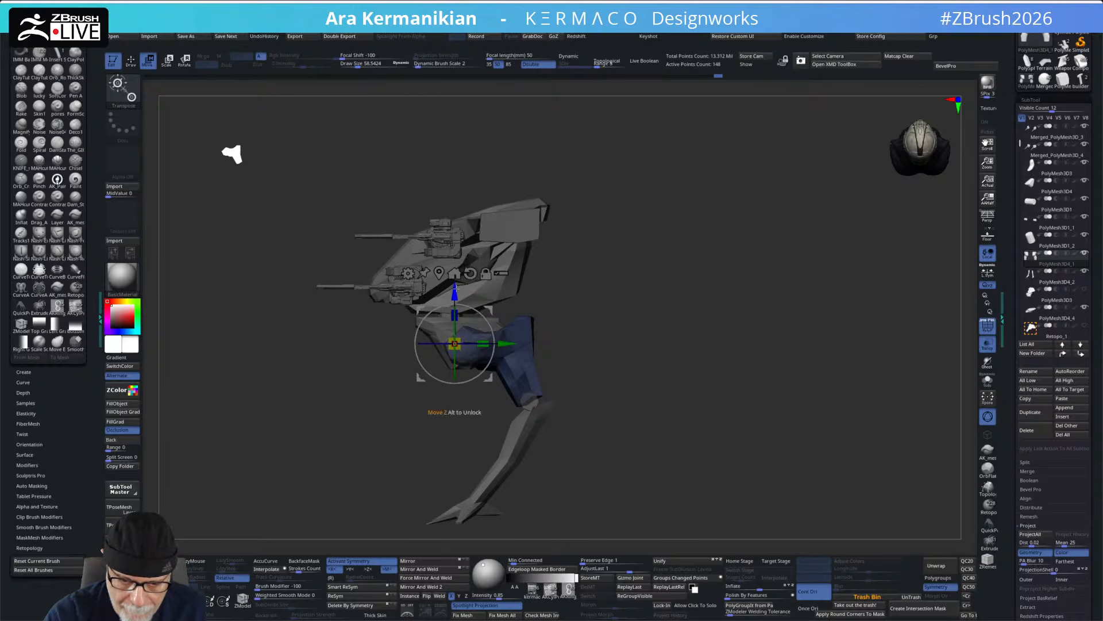
key(q)
mouse_move(744, 260)
mouse_down()
mouse_move(670, 276)
mouse_move(682, 274)
mouse_up()
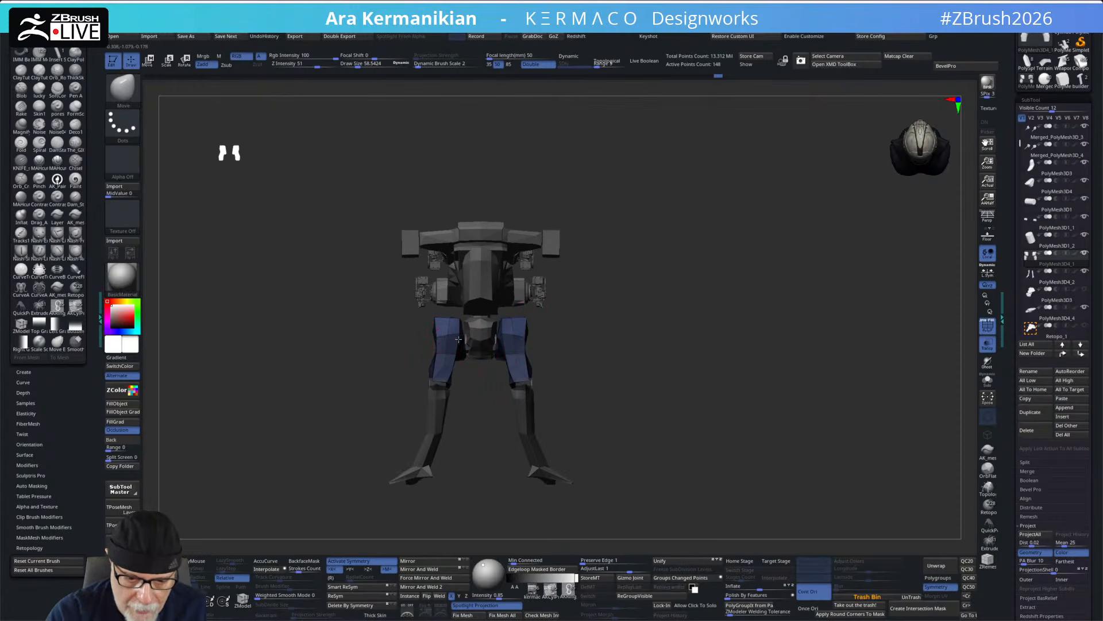
ctrl+drag(596, 326, 605, 336)
- Turn off transparency to show the whole mech in the silhouette thumbnail and resize that thumbnail
alt+drag(709, 312, 656, 285)
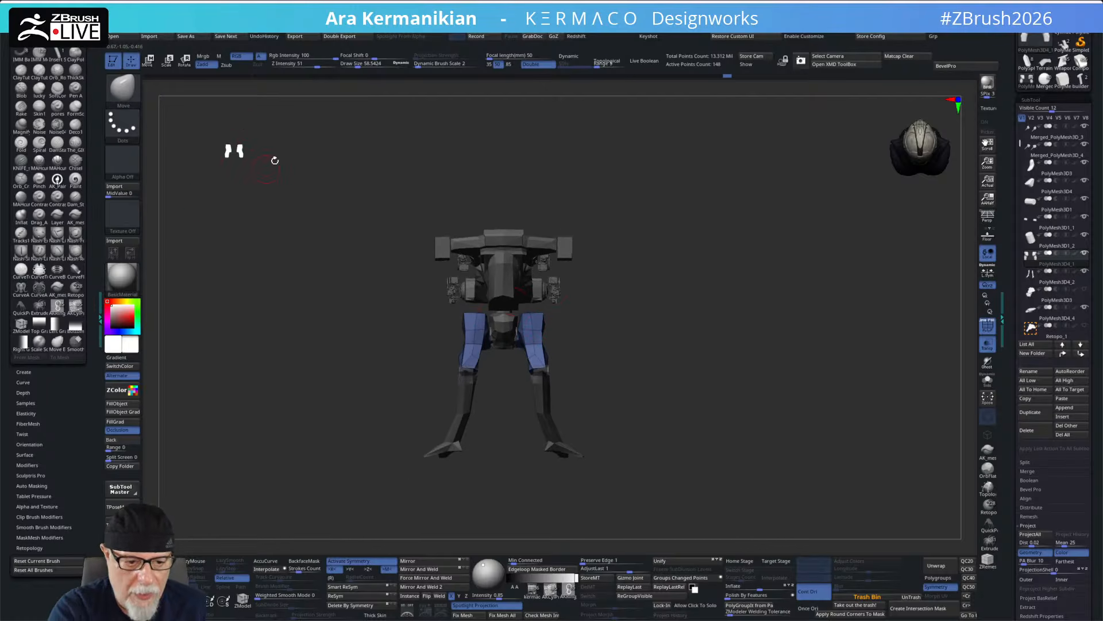
click(987, 346)
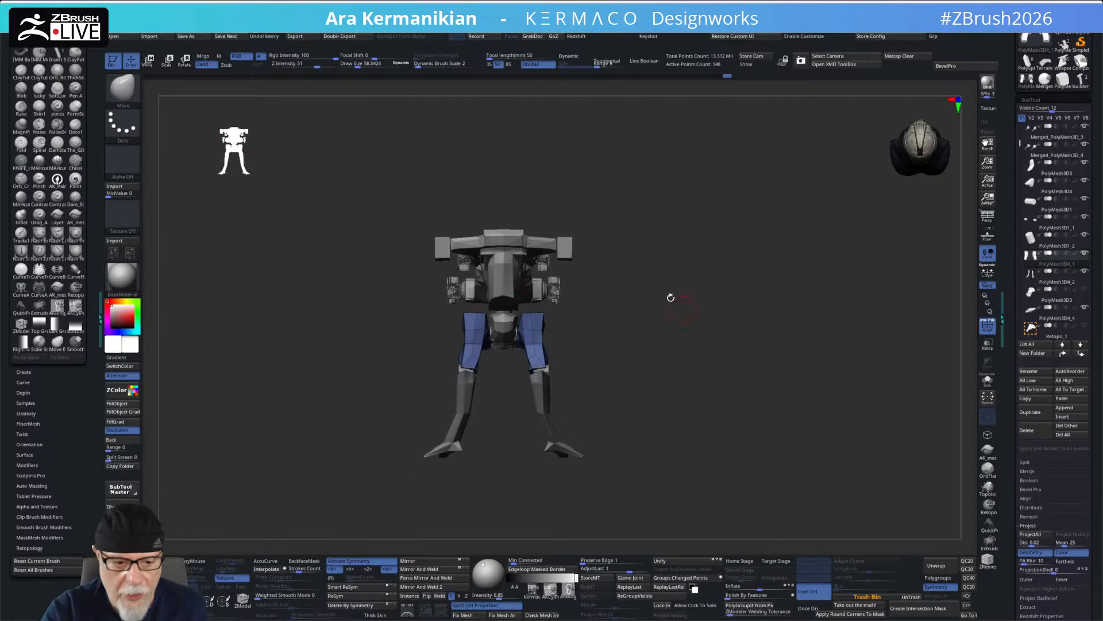
drag(740, 267, 748, 237)
drag(747, 294, 738, 294)
drag(272, 191, 248, 168)
alt+drag(753, 302, 631, 341)
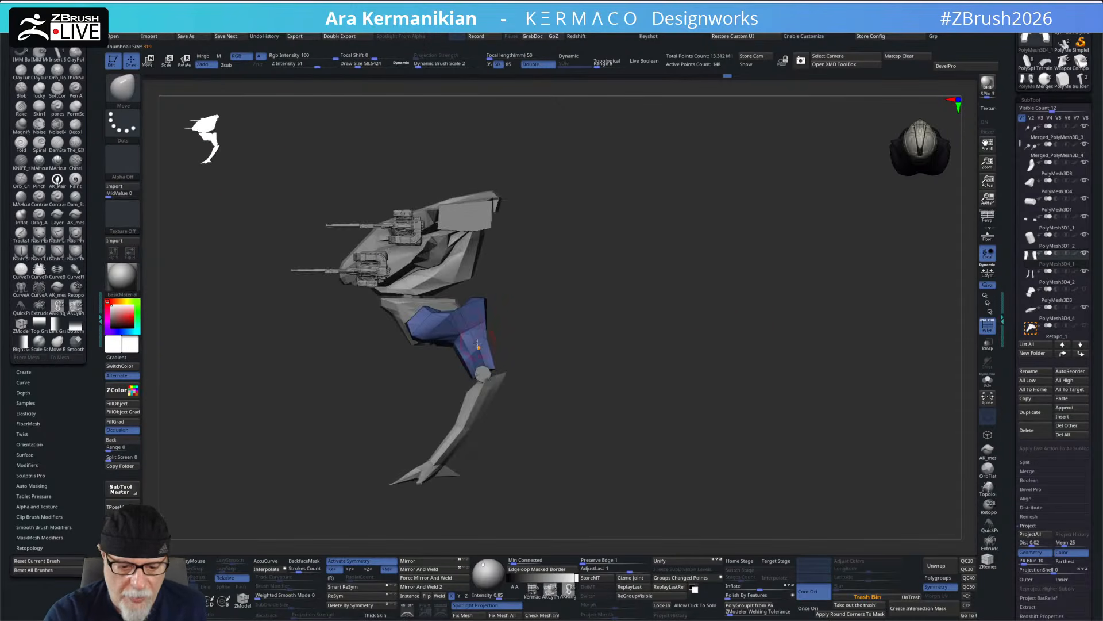
- Make the lower-leg subtool PolyMesh3D4_2 active and pull the lower tip of the teal rear claw slightly down
drag(554, 281, 550, 349)
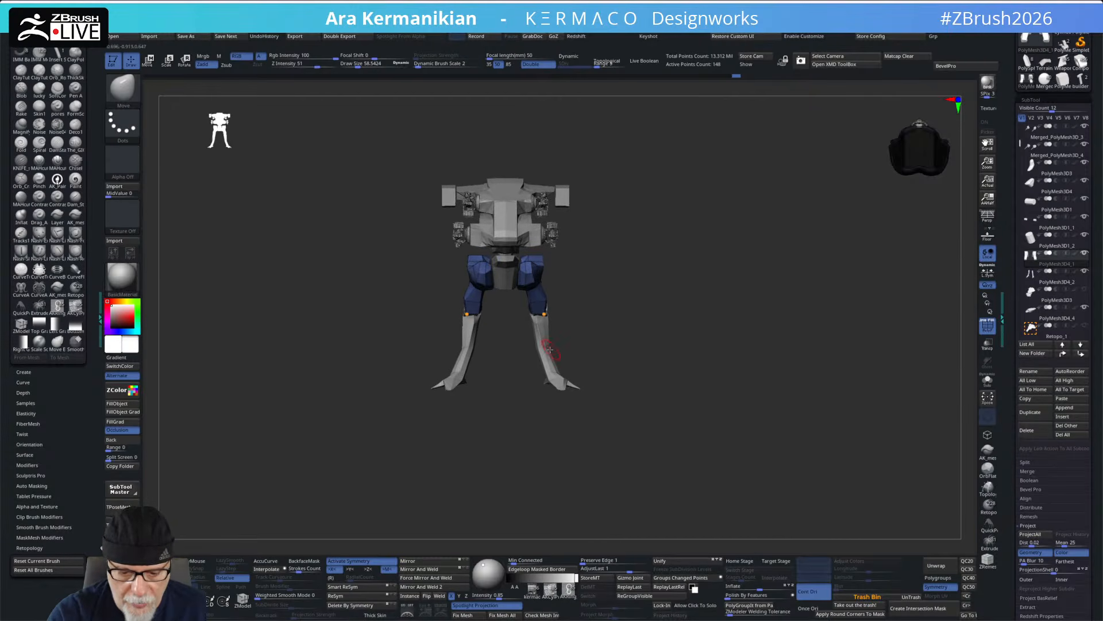
alt+click(552, 348)
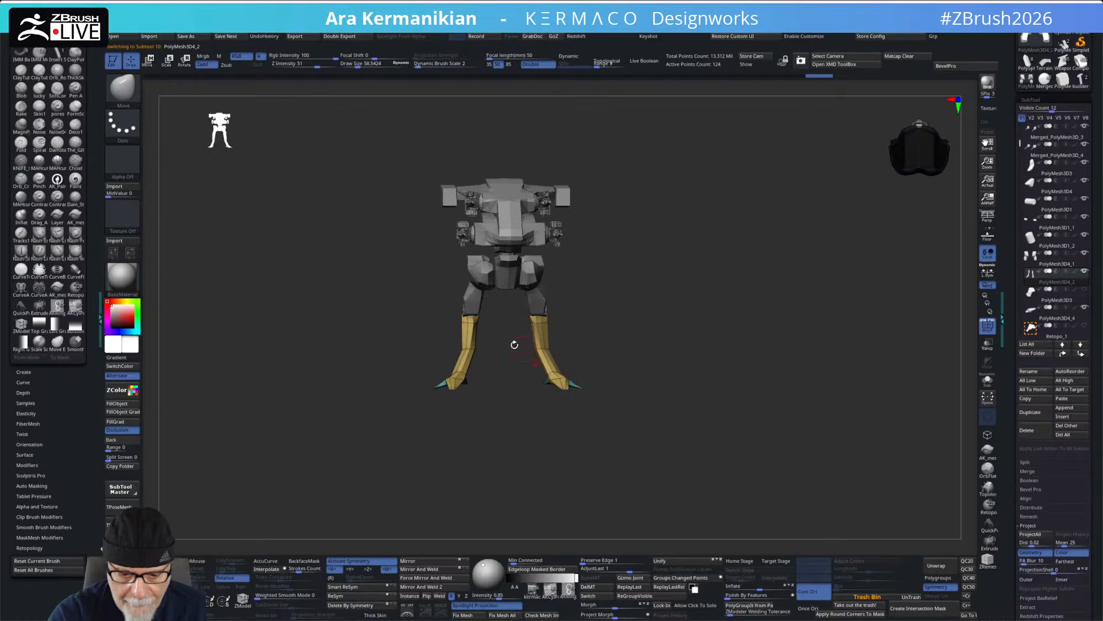
drag(550, 327, 549, 377)
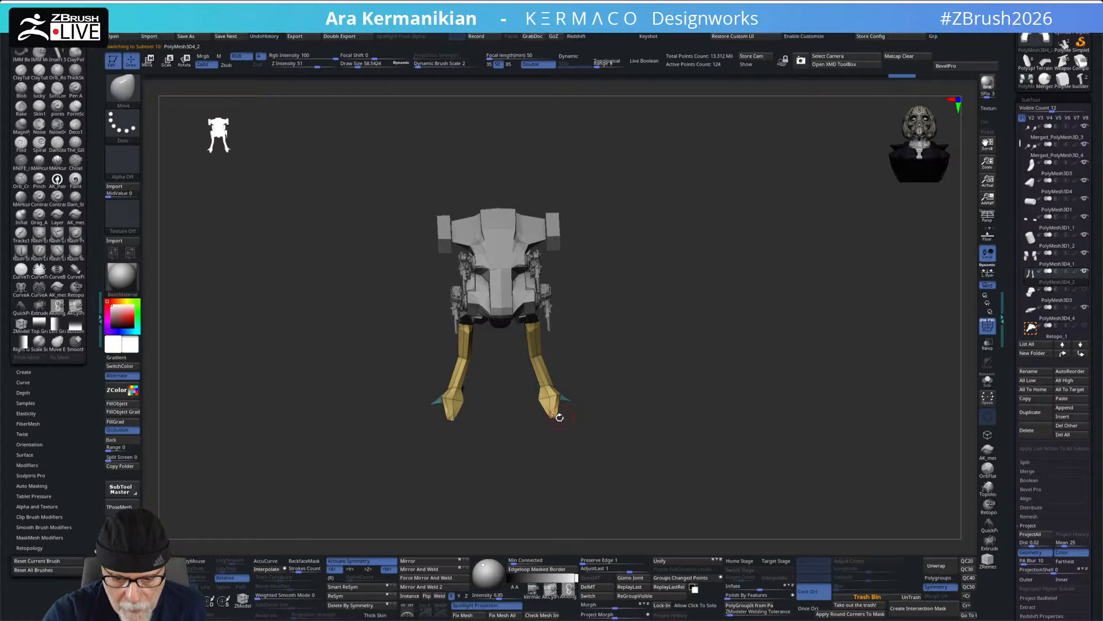
drag(621, 381, 612, 284)
drag(626, 339, 702, 320)
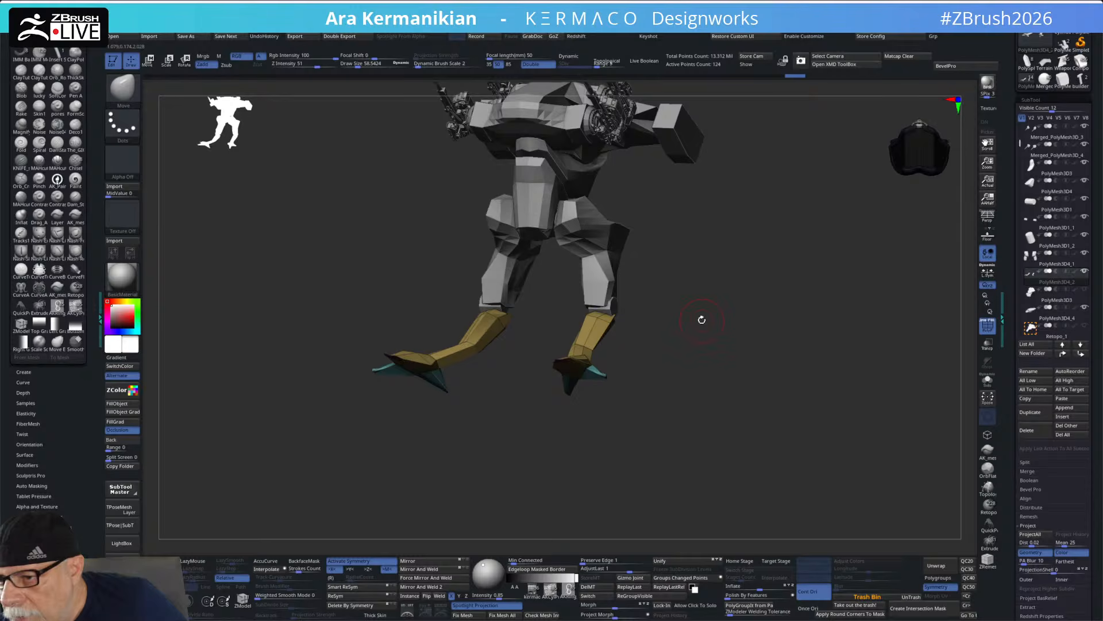
drag(709, 304, 620, 319)
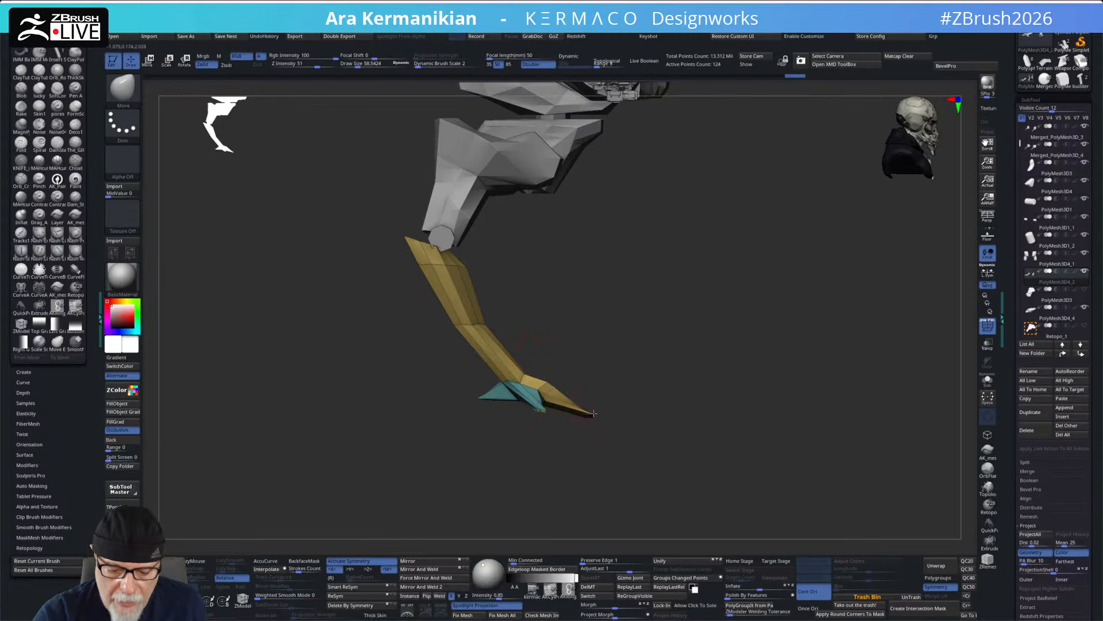
drag(540, 409, 538, 414)
mouse_move(677, 347)
mouse_down()
mouse_move(697, 344)
mouse_move(655, 356)
mouse_up()
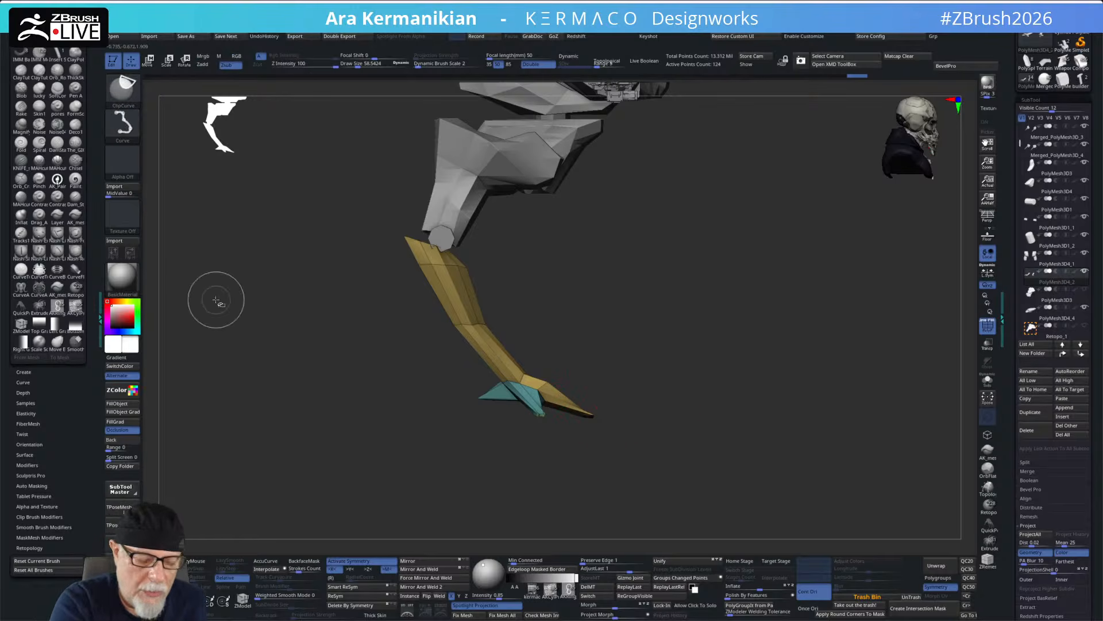
- Slice the front toes of the lower legs near their tips with the SliceCurve brush to give the tips their own polygroup
ctrl+shift+click(123, 87)
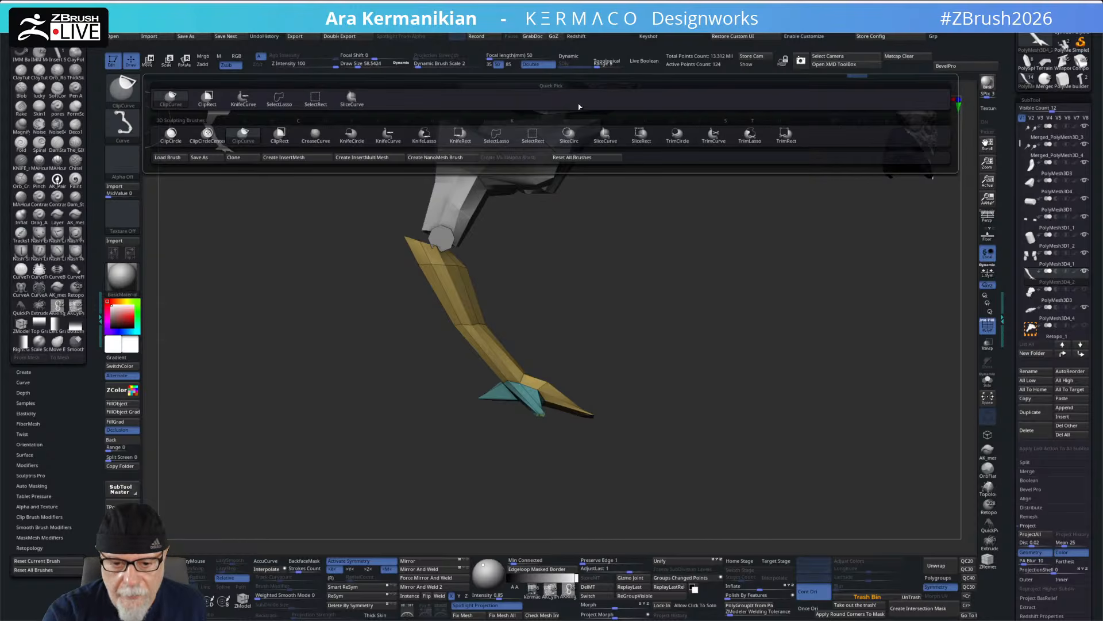
click(485, 136)
ctrl+shift+click(136, 98)
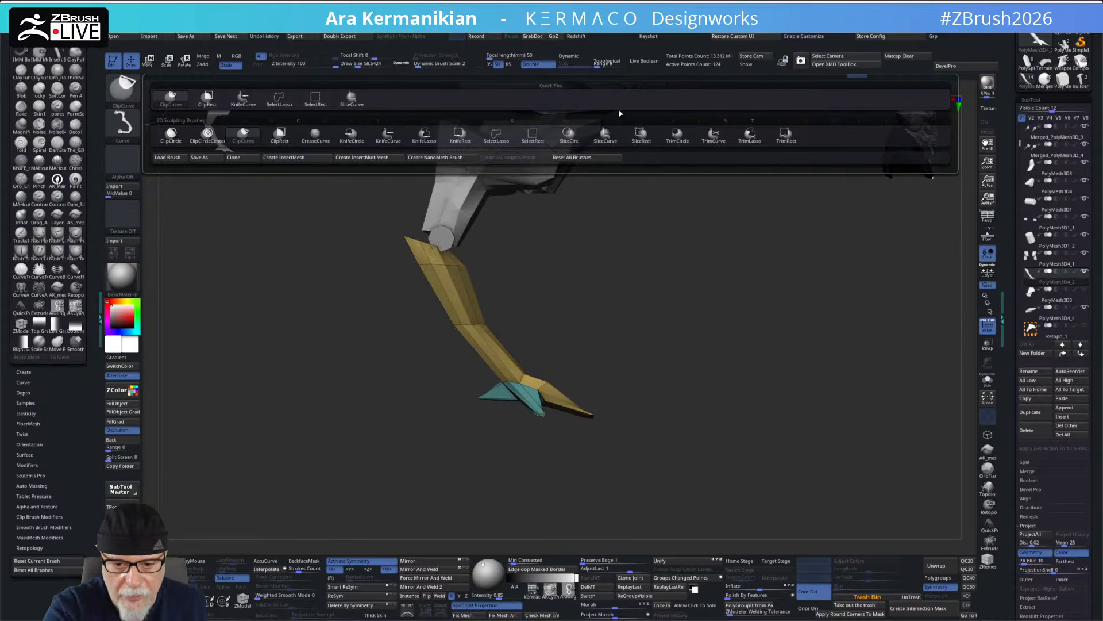
ctrl+shift+click(605, 139)
ctrl+shift+drag(613, 316, 523, 486)
mouse_move(664, 373)
mouse_down()
mouse_move(645, 409)
mouse_move(661, 369)
mouse_up()
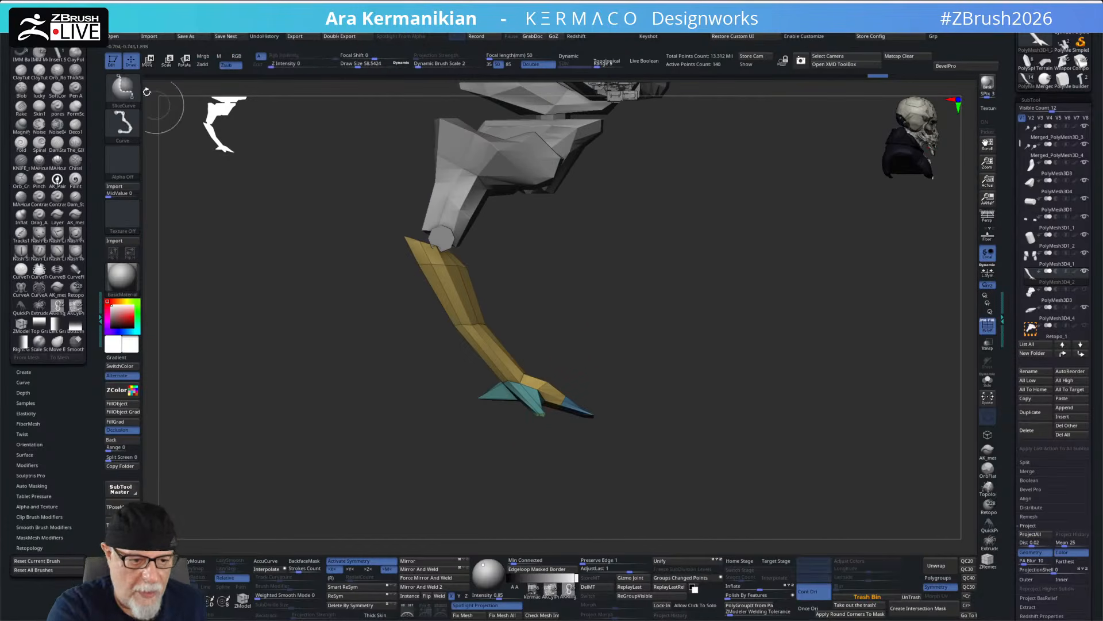
ctrl+shift+click(125, 91)
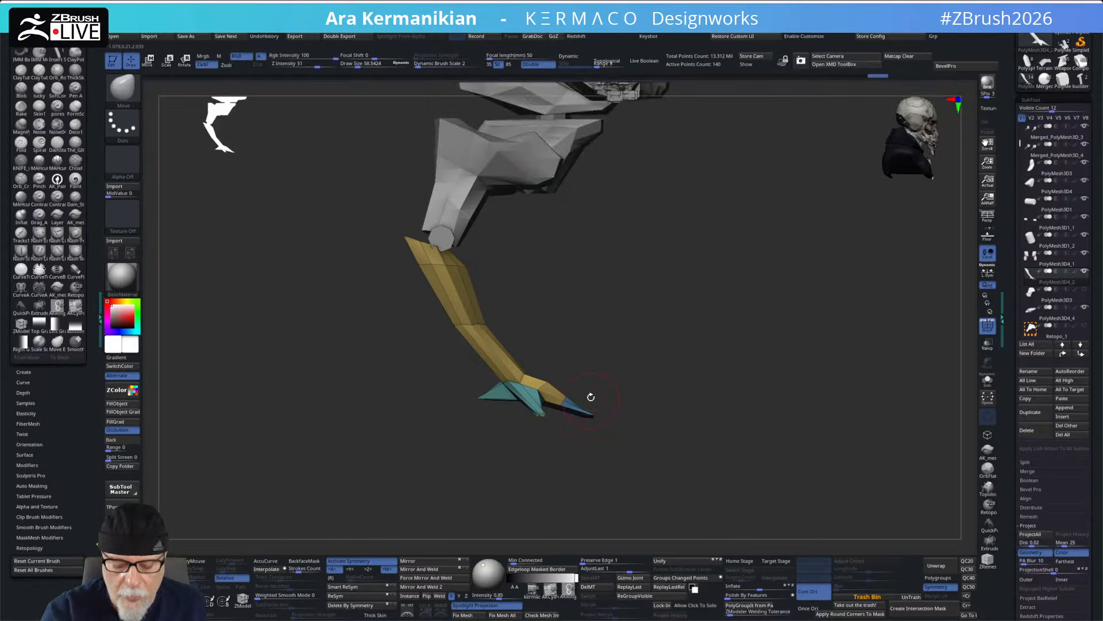
- Mask the lower legs except the sliced toe tips, centre the gizmo on the unmasked tips and reset its orientation
key(ctrl)
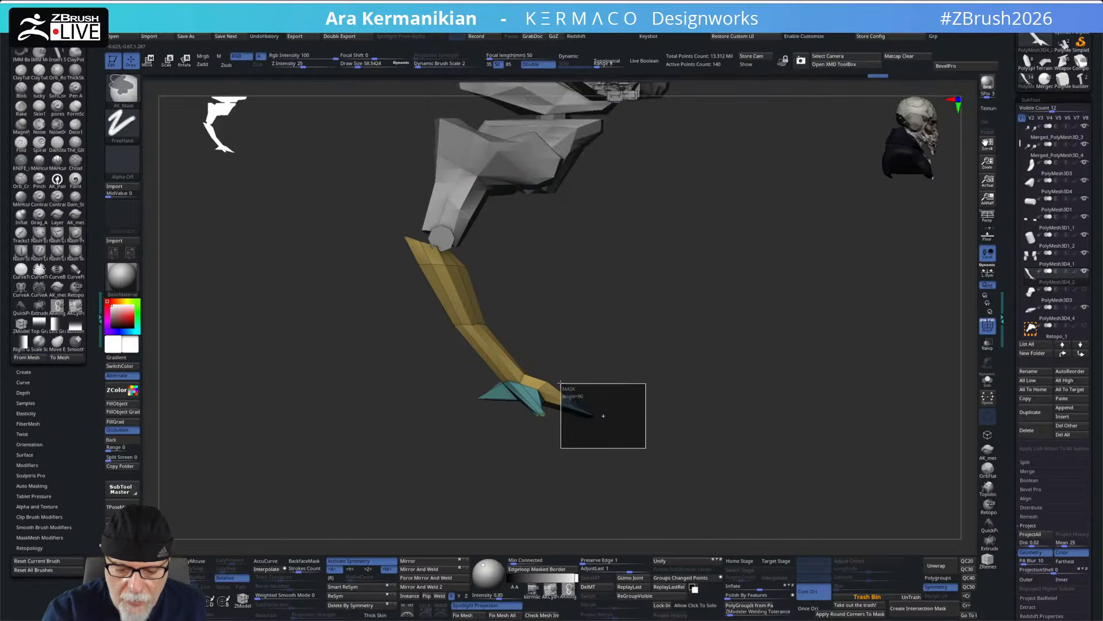
ctrl+drag(556, 380, 554, 376)
ctrl+click(554, 375)
key(w)
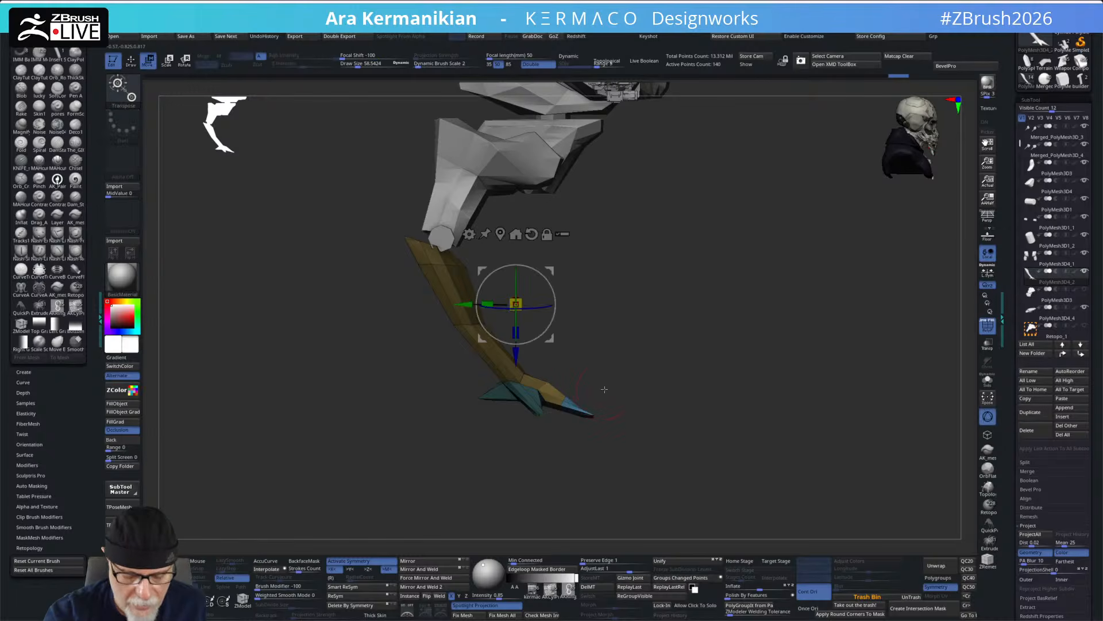
alt+drag(635, 355, 622, 404)
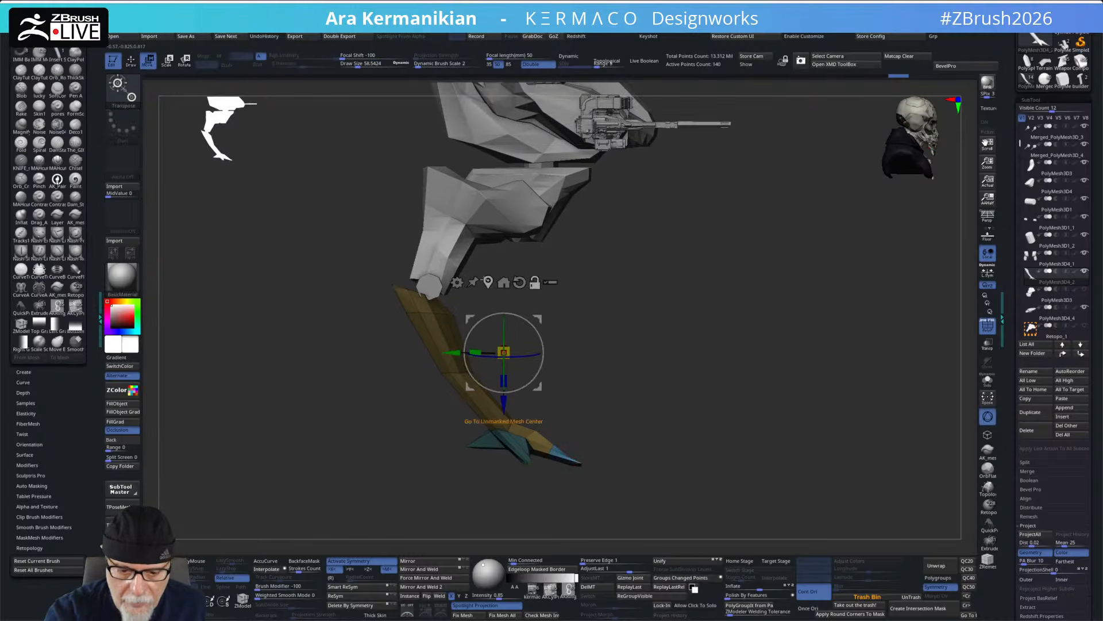
click(488, 282)
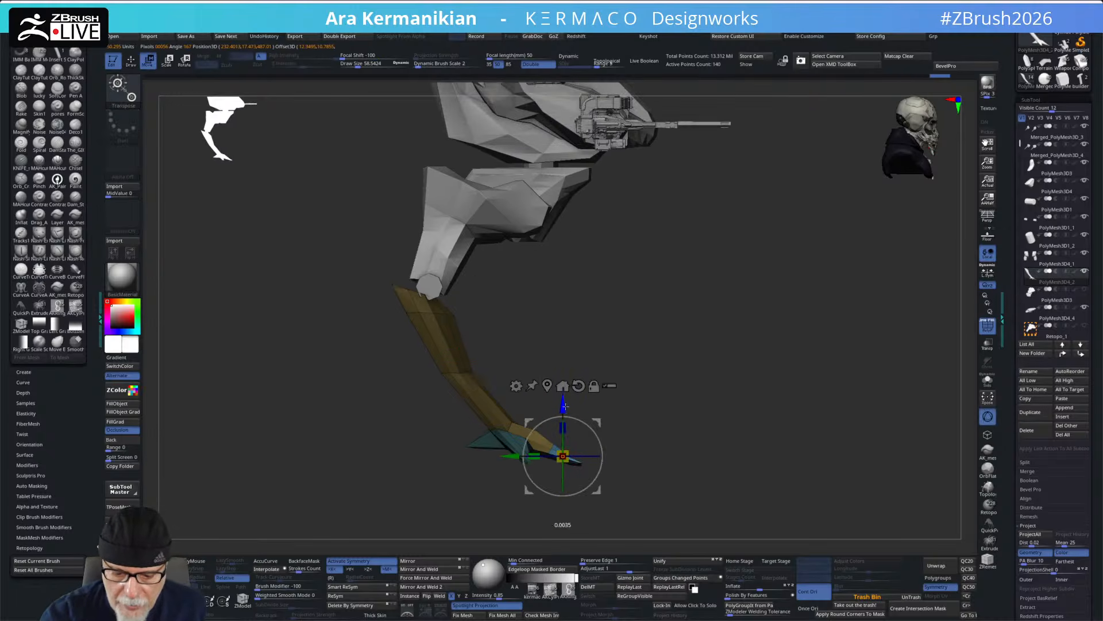
click(579, 386)
- Rotate the unmasked toe tips slightly upward so they lie flatter, and clear the mask
drag(599, 451, 604, 427)
drag(713, 382, 592, 446)
alt+drag(788, 349, 734, 419)
drag(531, 498, 523, 498)
key(q)
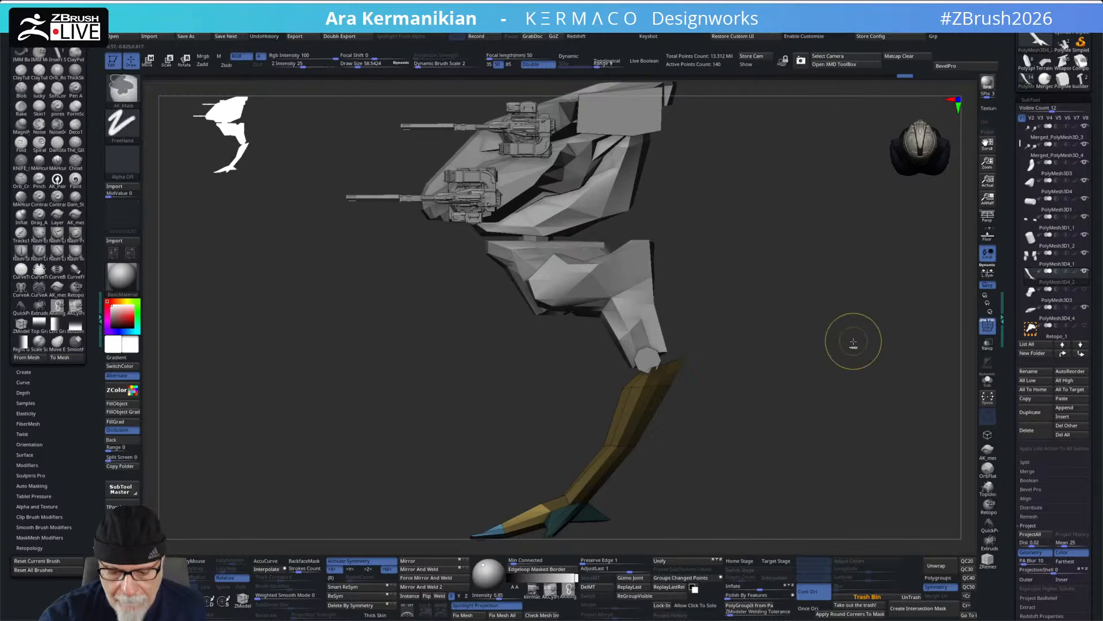
ctrl+drag(623, 526, 697, 481)
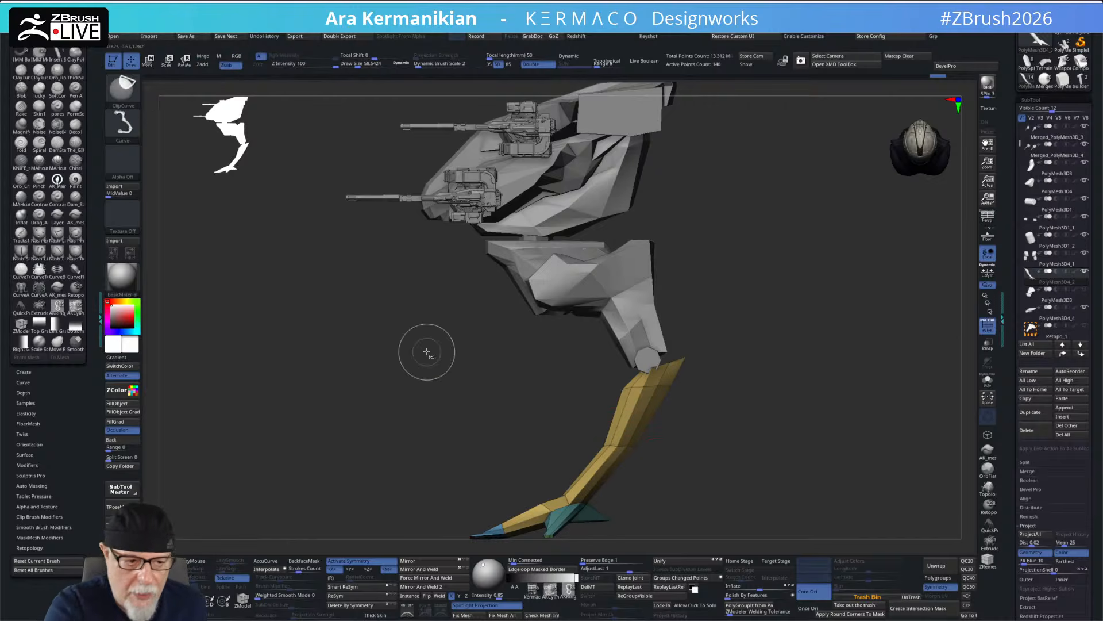
- Slice across the teal rear claws with the SliceCurve brush to separate their tips
ctrl+shift+click(134, 86)
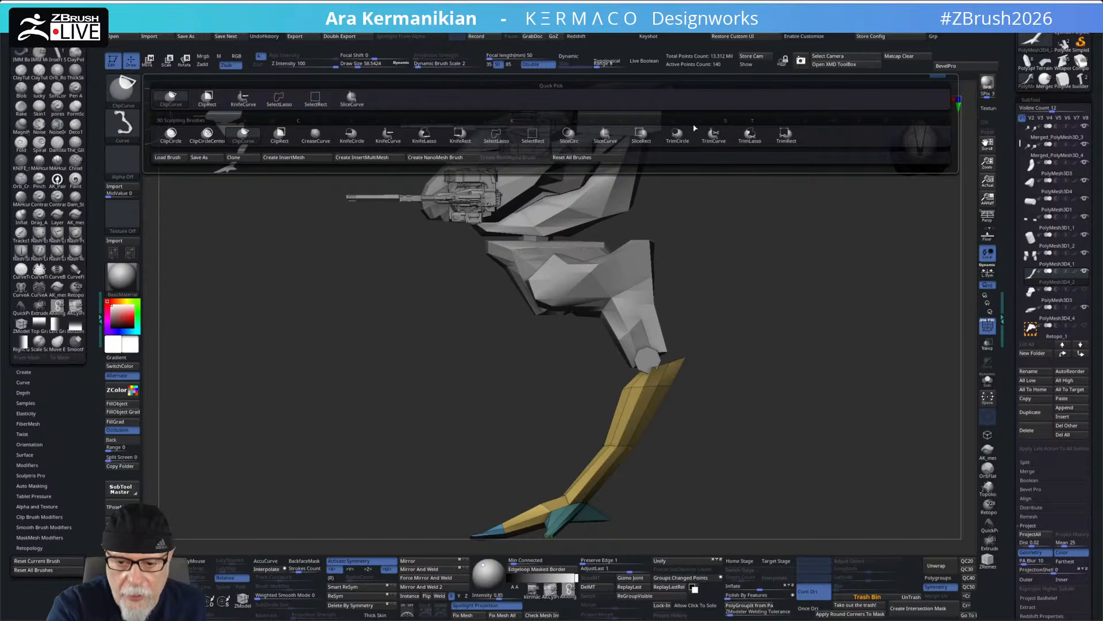
click(351, 96)
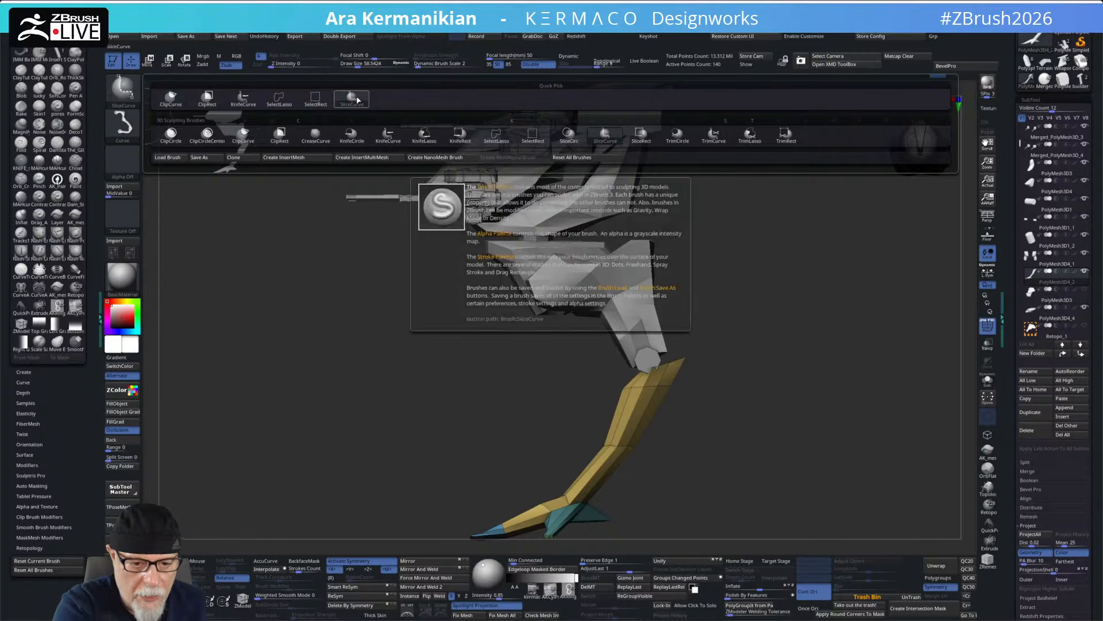
mouse_move(640, 475)
mouse_down()
mouse_move(573, 533)
mouse_move(593, 505)
mouse_move(681, 486)
mouse_up()
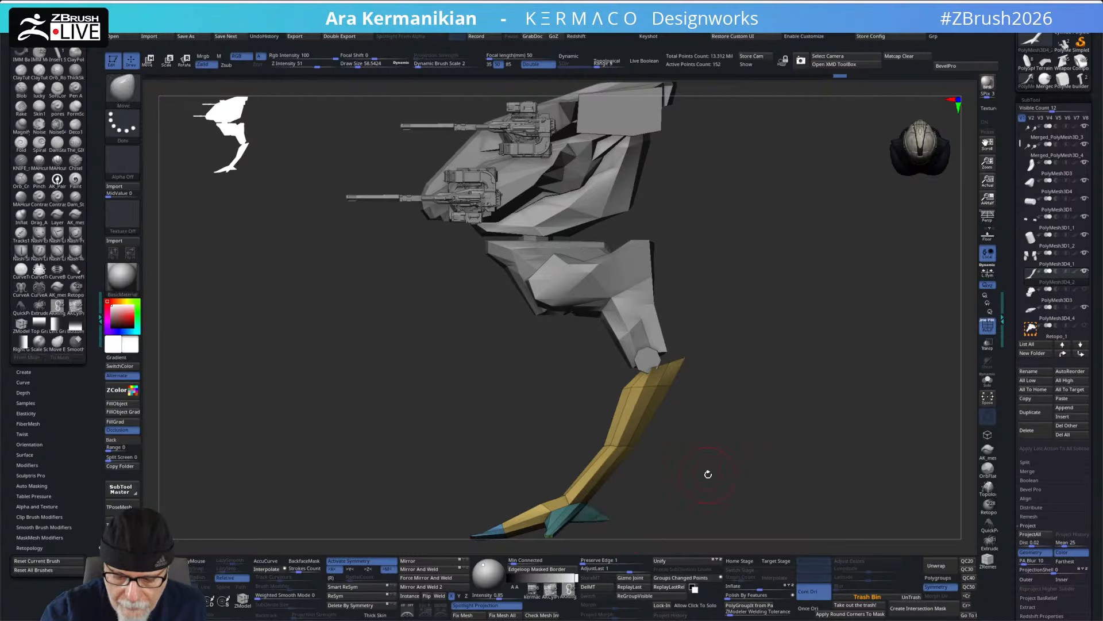
- Move the rear claw tips slightly down with the rest of the lower legs masked, and clear the mask
ctrl+drag(702, 536, 588, 505)
key(w)
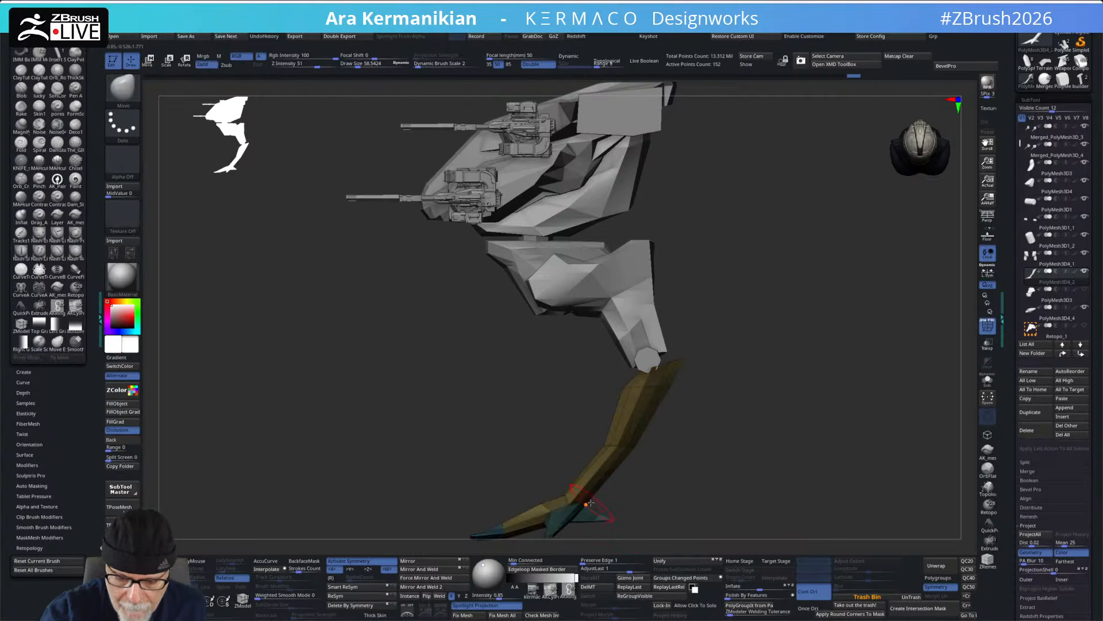
alt+click(505, 463)
click(474, 462)
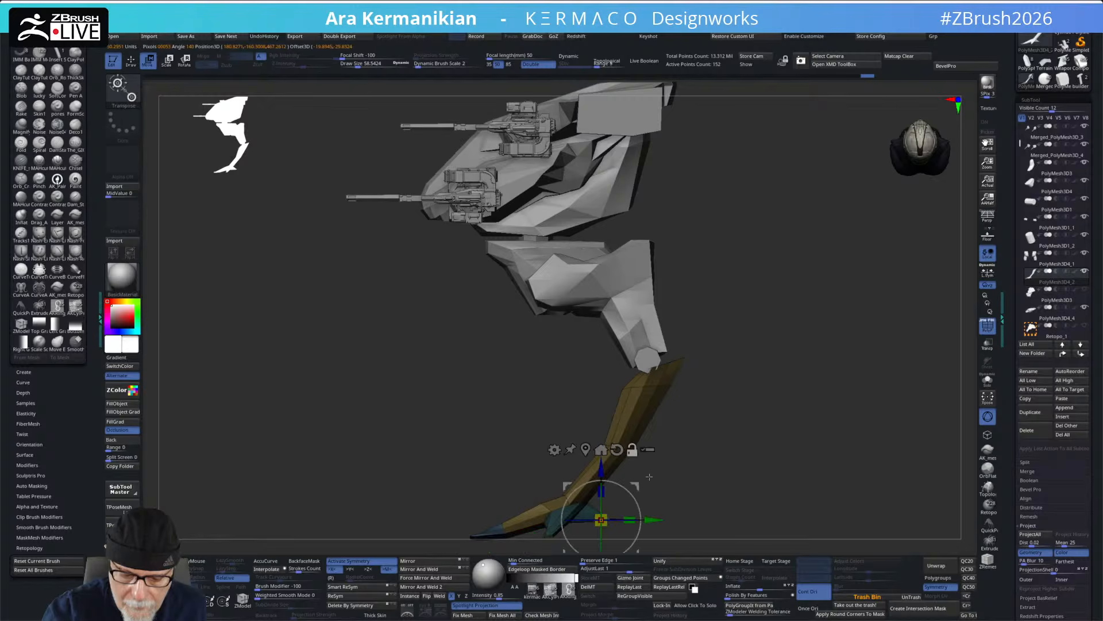
drag(634, 487, 637, 503)
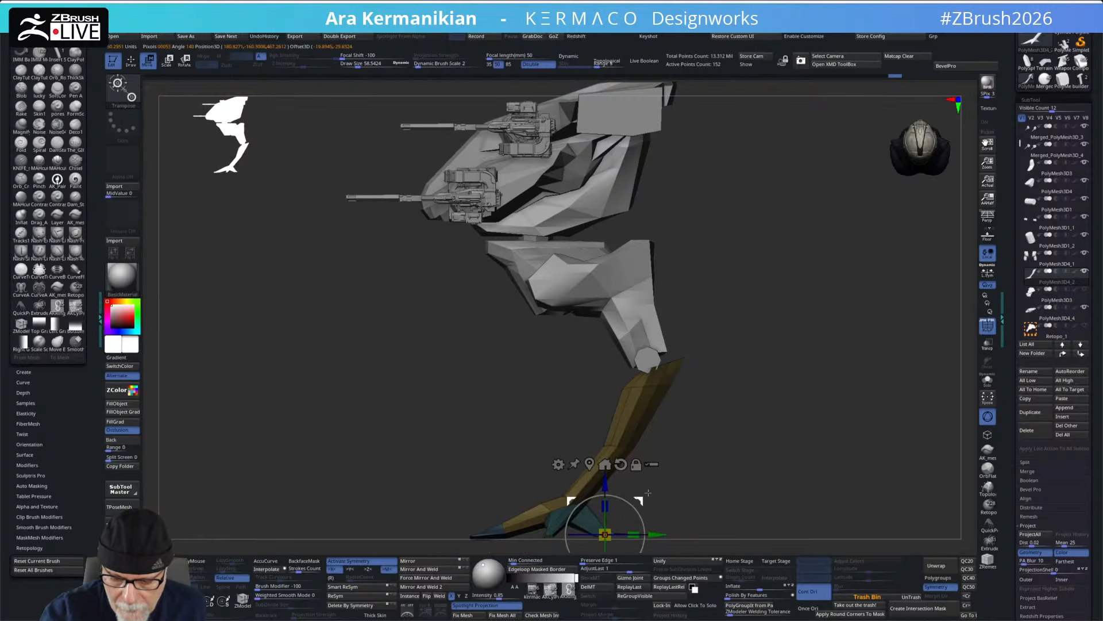
key(q)
key(w)
drag(639, 500, 640, 503)
key(q)
mouse_move(813, 416)
alt+mouse_down()
mouse_move(781, 365)
mouse_move(815, 374)
mouse_move(810, 389)
alt+mouse_up()
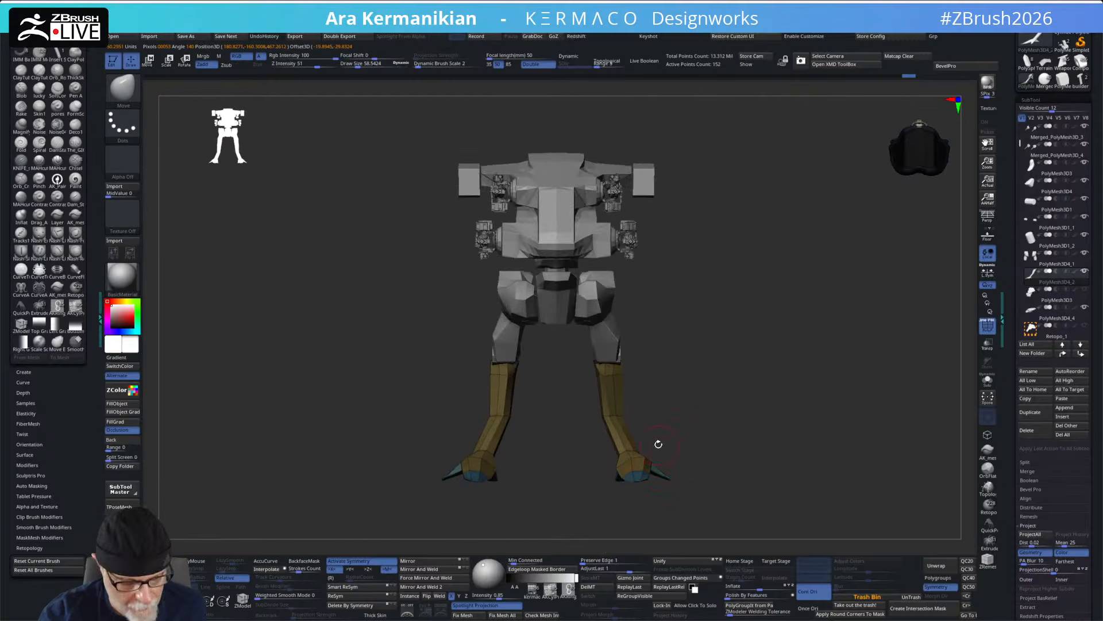
ctrl+drag(673, 445, 685, 452)
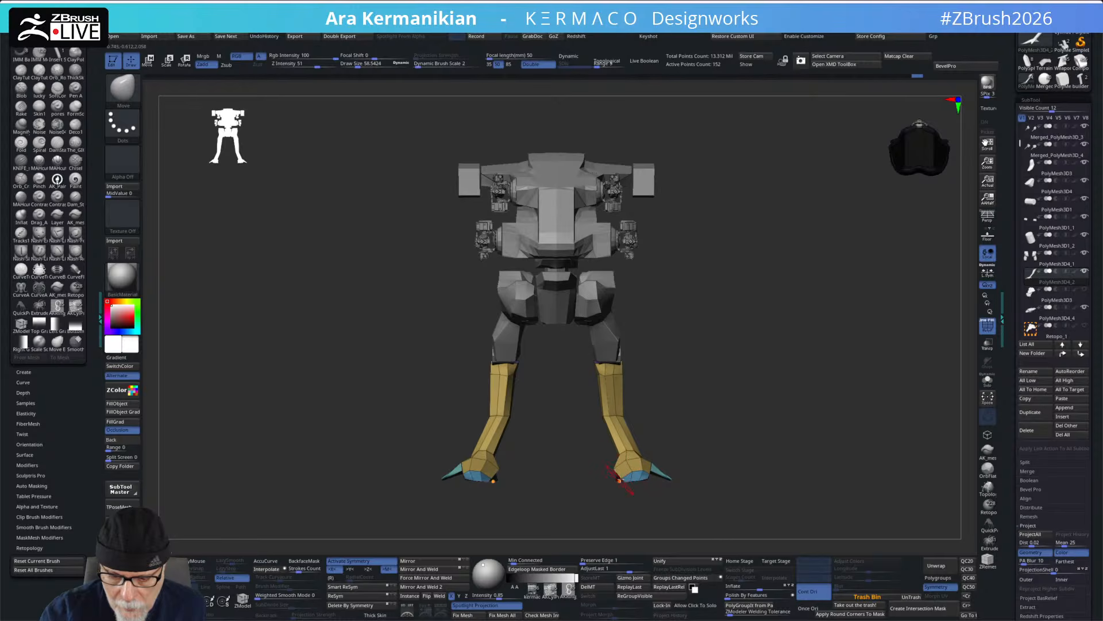
- Adjust the feet and the upper ends of the lower legs below the knees with the Move brush, reducing its draw size to about 38.3
mouse_move(731, 414)
mouse_down()
mouse_move(731, 483)
mouse_move(736, 463)
mouse_move(713, 501)
mouse_move(660, 469)
mouse_move(677, 436)
mouse_move(719, 415)
mouse_move(716, 456)
mouse_move(540, 458)
mouse_up()
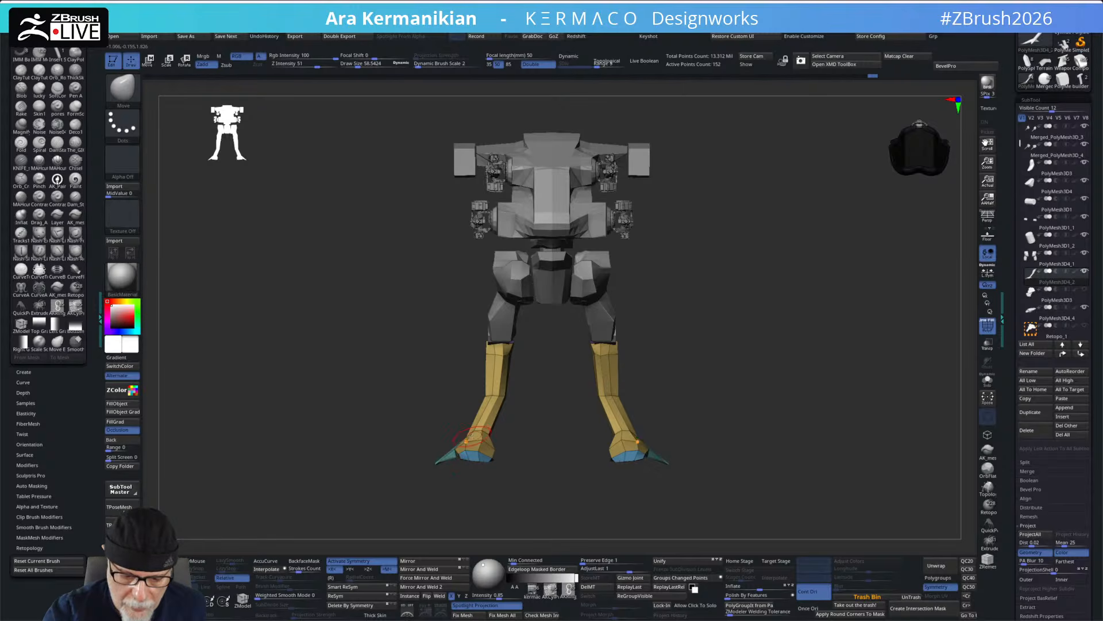
drag(653, 371, 730, 323)
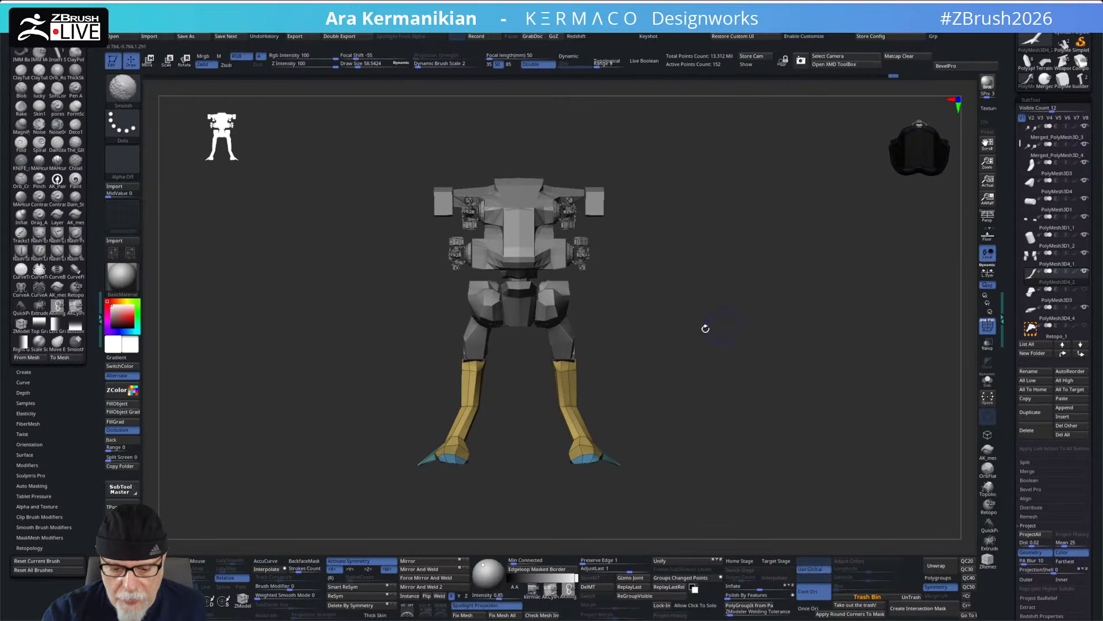
drag(674, 369, 746, 337)
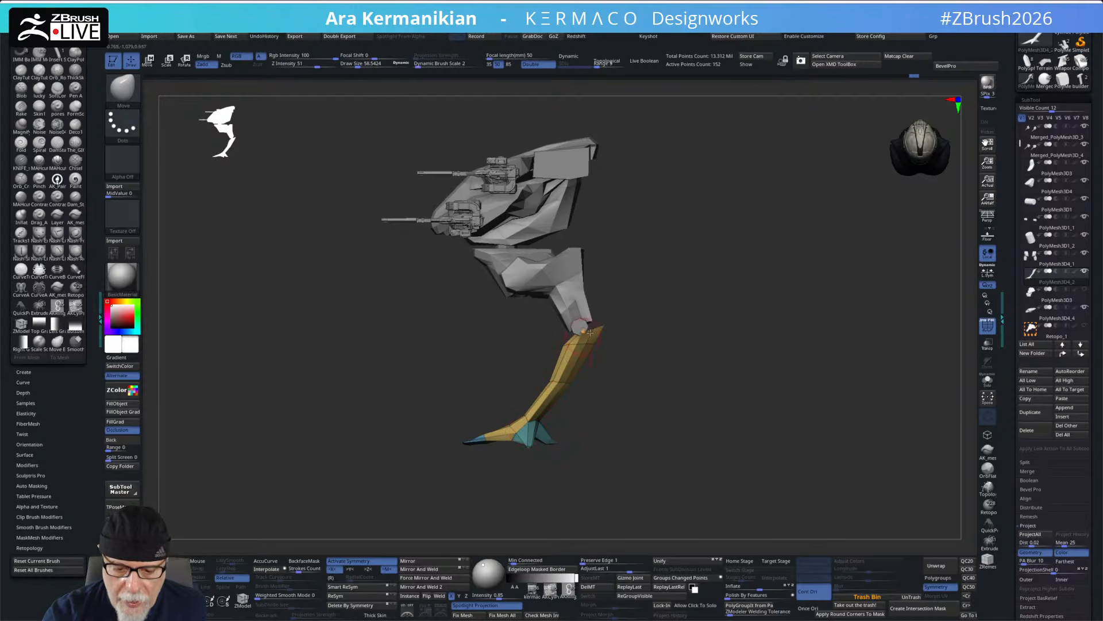
mouse_move(591, 329)
mouse_down()
mouse_move(678, 320)
mouse_move(574, 343)
mouse_up()
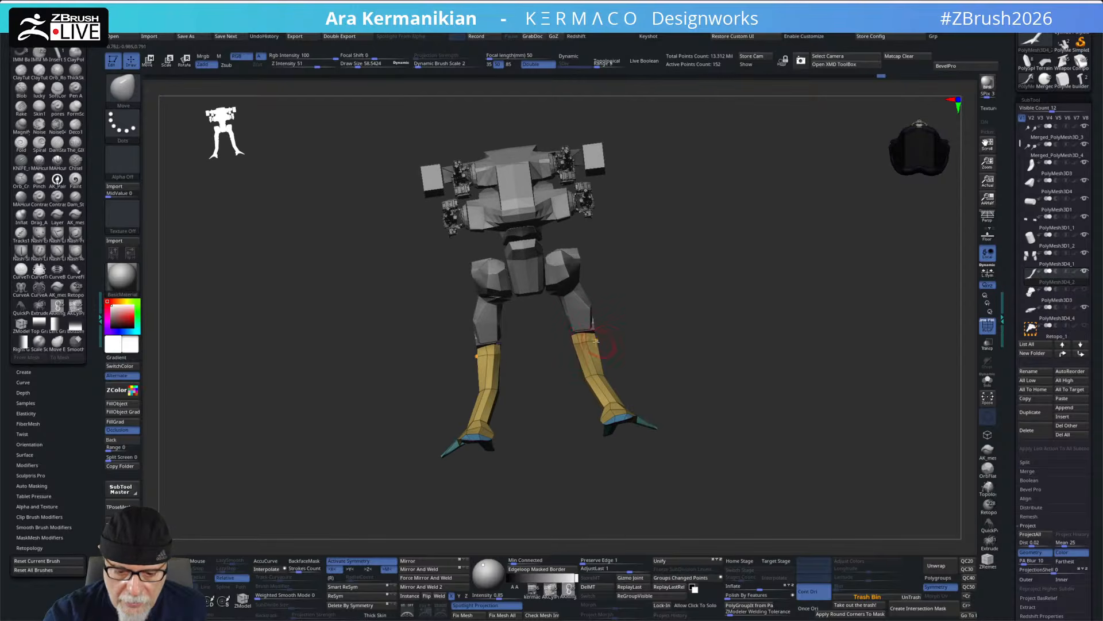
shift+drag(644, 330, 660, 326)
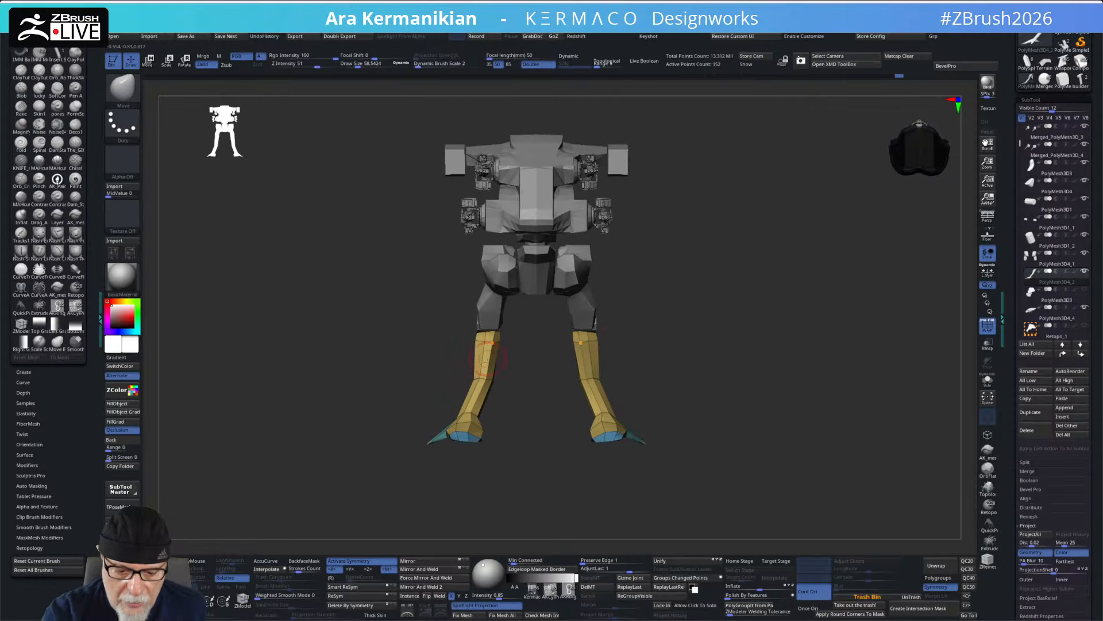
drag(493, 344, 492, 344)
alt+drag(513, 380, 513, 405)
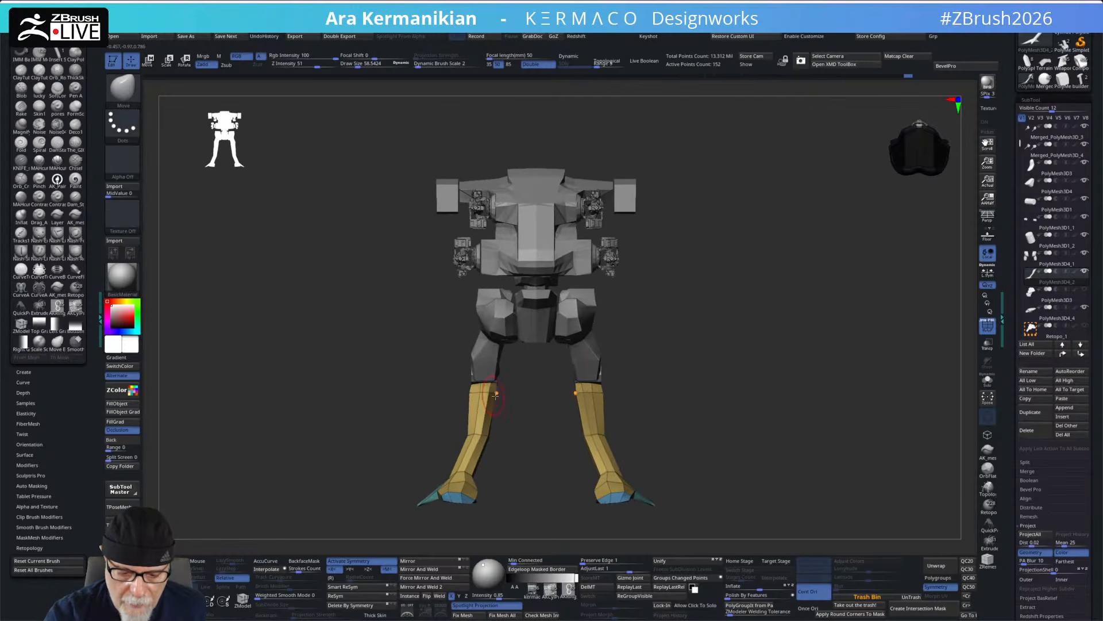
drag(692, 353, 626, 337)
drag(507, 407, 510, 406)
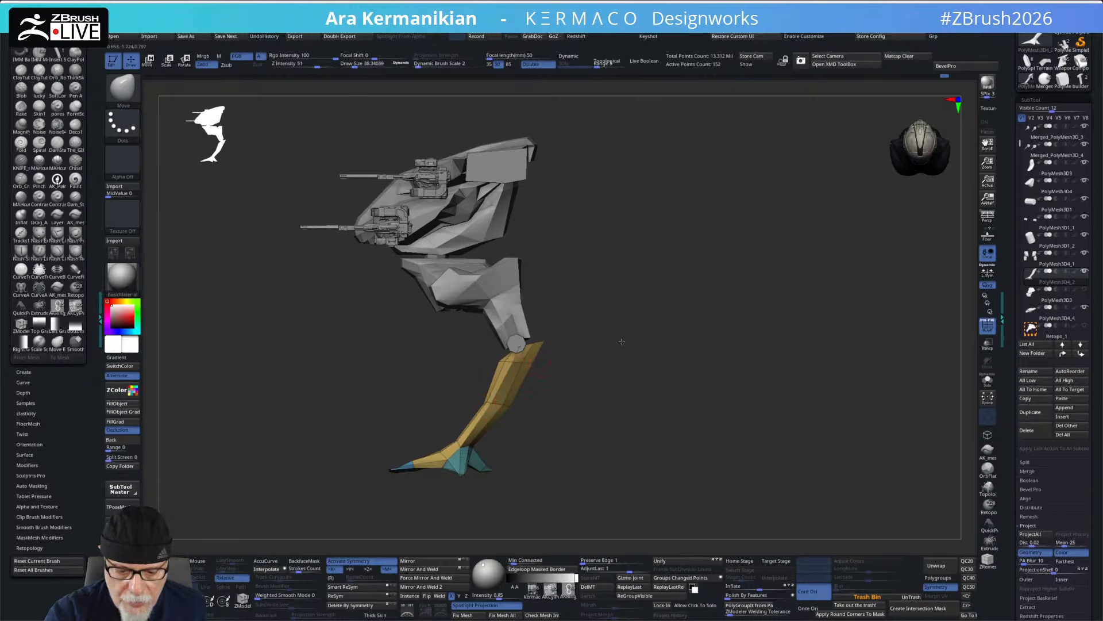
- Set the Move brush's draw size to about 75.6 and adjust the feet as seen from above
drag(621, 341, 569, 351)
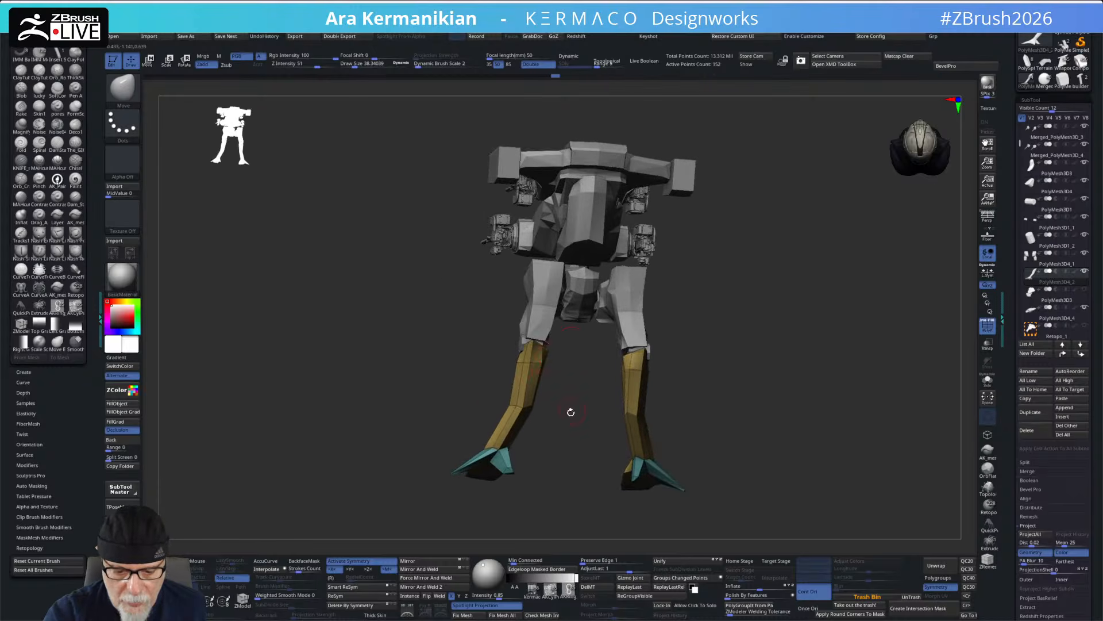
drag(573, 409, 569, 335)
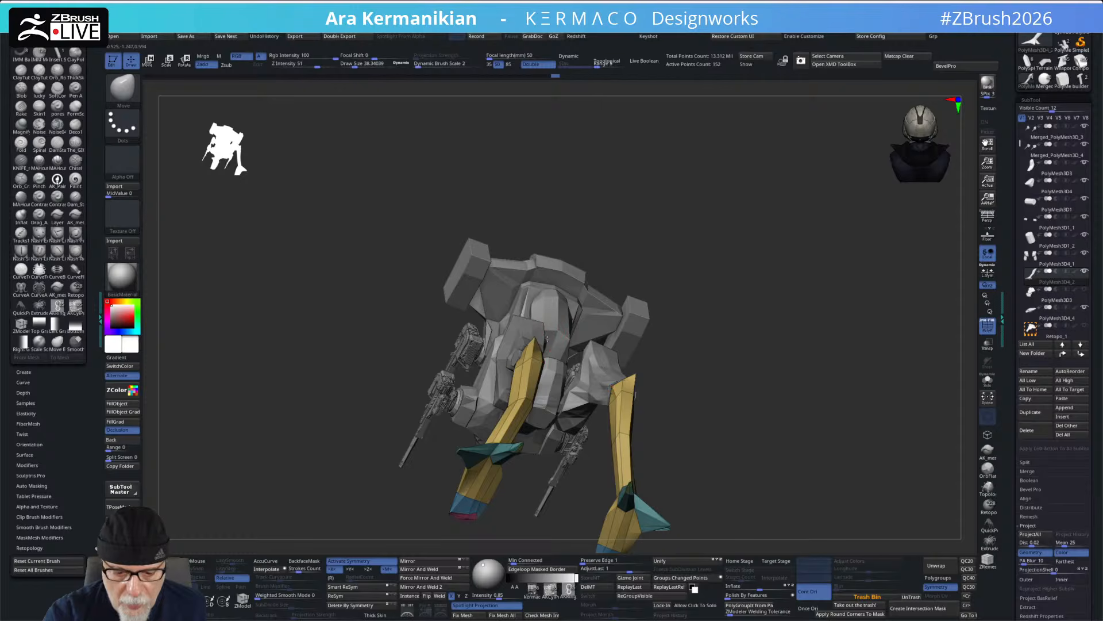
mouse_move(762, 257)
mouse_down()
mouse_move(757, 313)
mouse_move(776, 315)
mouse_move(764, 324)
mouse_move(772, 357)
mouse_move(775, 338)
mouse_move(699, 362)
mouse_move(740, 354)
mouse_up()
alt+drag(730, 304, 716, 363)
key(z)
drag(622, 345, 604, 316)
key(z)
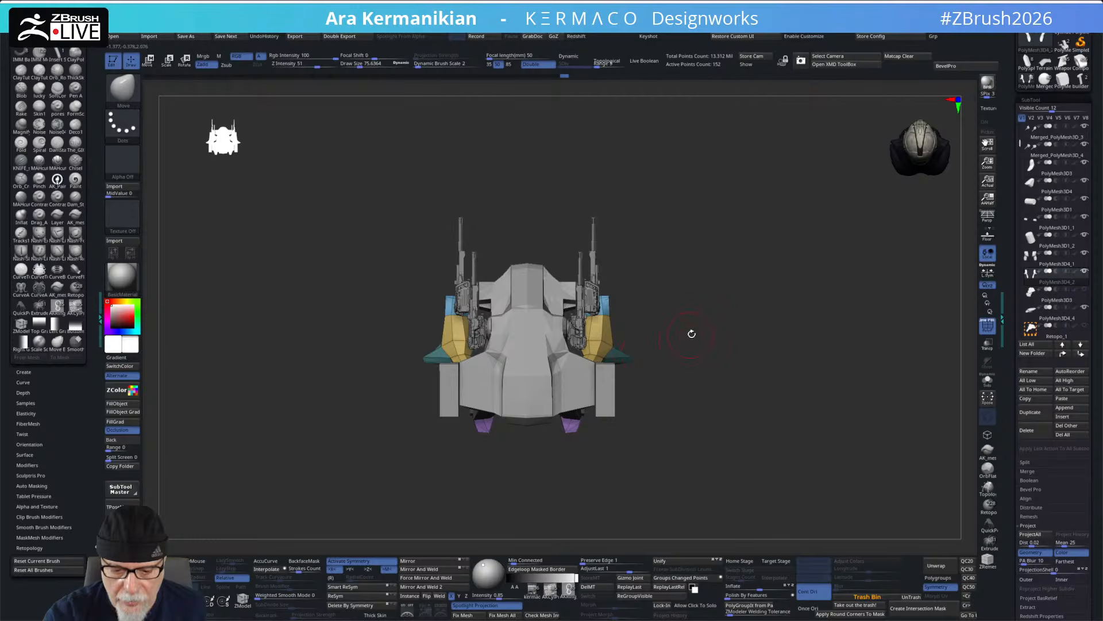
mouse_move(714, 316)
mouse_down()
mouse_move(739, 261)
mouse_move(833, 217)
mouse_move(714, 306)
mouse_up()
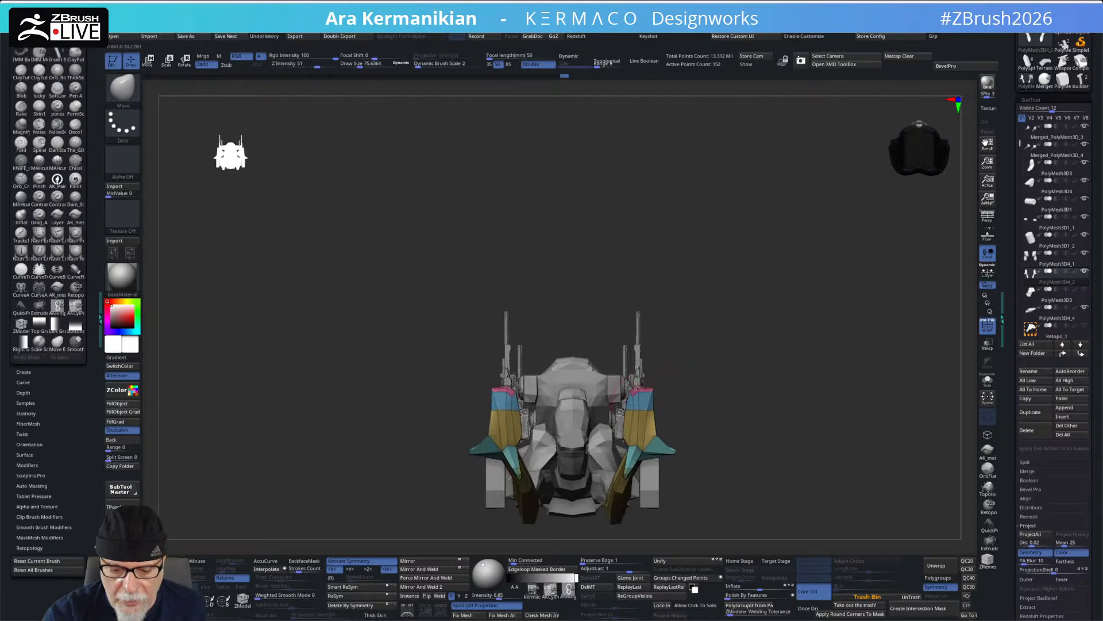
- Try to slice the inner front side of the toes diagonally with the SliceCurve brush, and undo the cut
key(b)
key(s)
key(c)
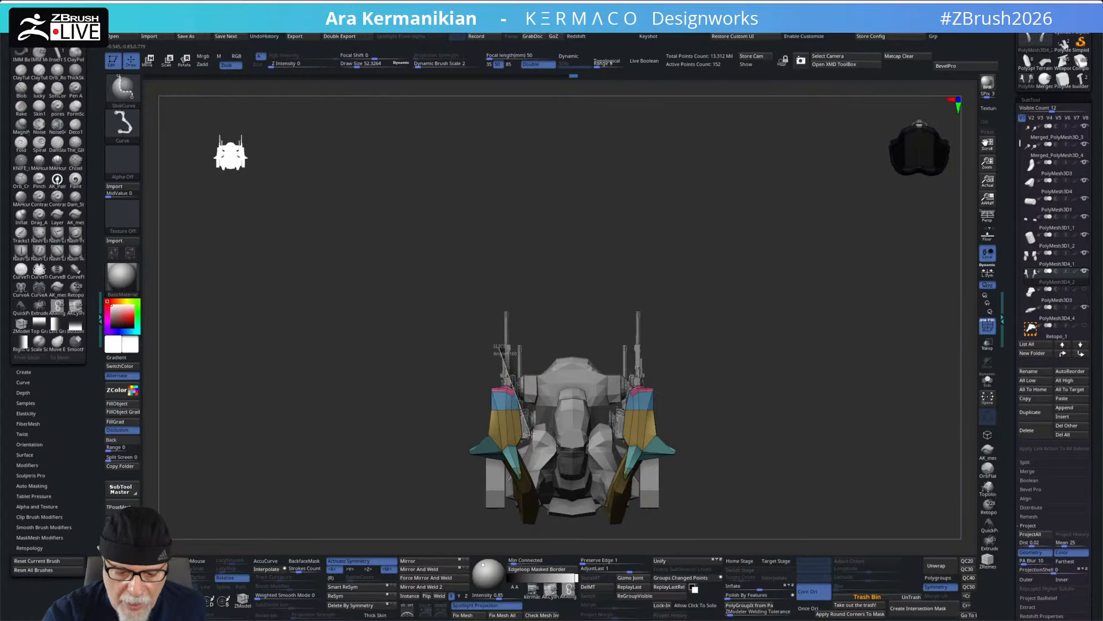
ctrl+shift+drag(535, 441, 535, 443)
mouse_move(678, 321)
mouse_down()
mouse_move(696, 340)
mouse_move(717, 308)
mouse_up()
key(ctrl+z)
- Clip the outer front corners of the toes diagonally with the ClipCurve brush, undoing a first clip on their inner side
ctrl+shift+click(129, 83)
ctrl+shift+click(170, 98)
ctrl+shift+drag(476, 298, 551, 455)
key(ctrl+z)
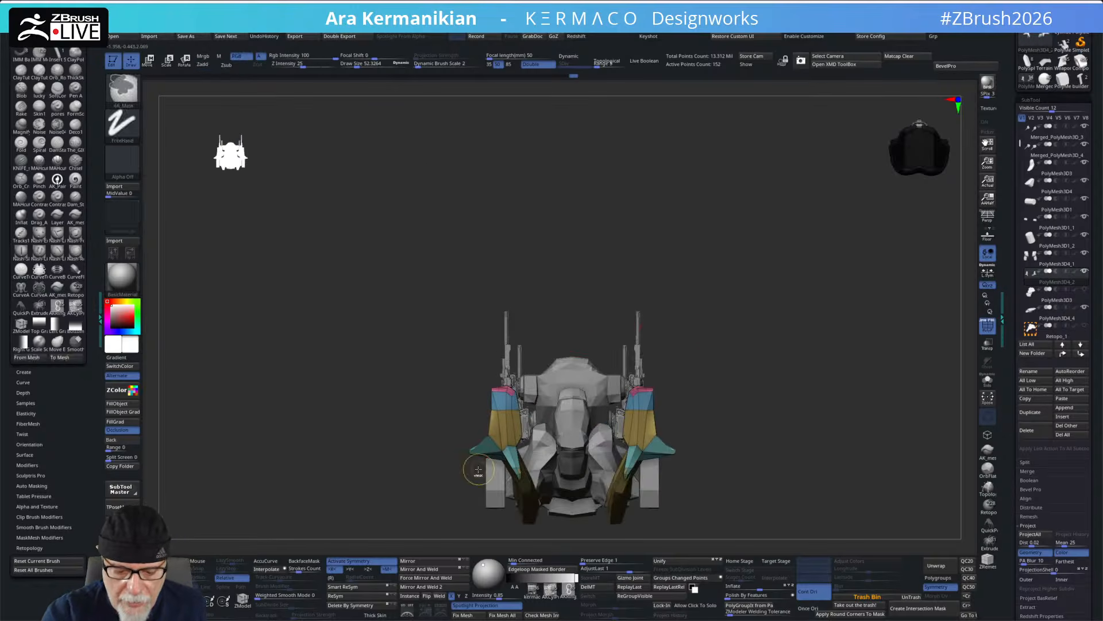
ctrl+shift+drag(440, 448, 555, 304)
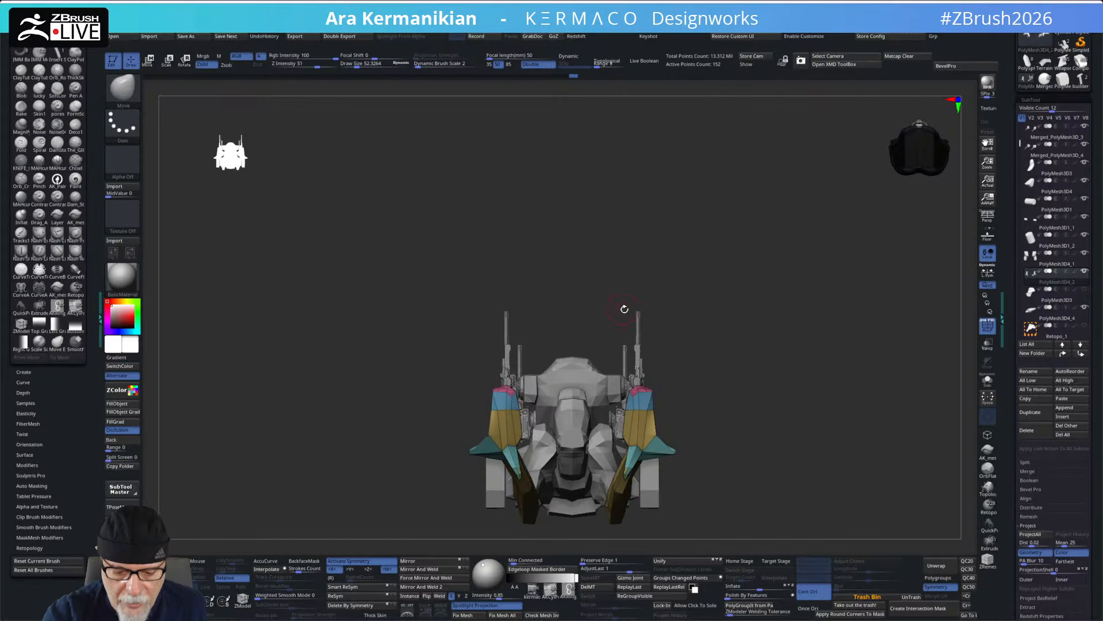
ctrl+shift+drag(444, 449, 539, 331)
drag(649, 305, 594, 454)
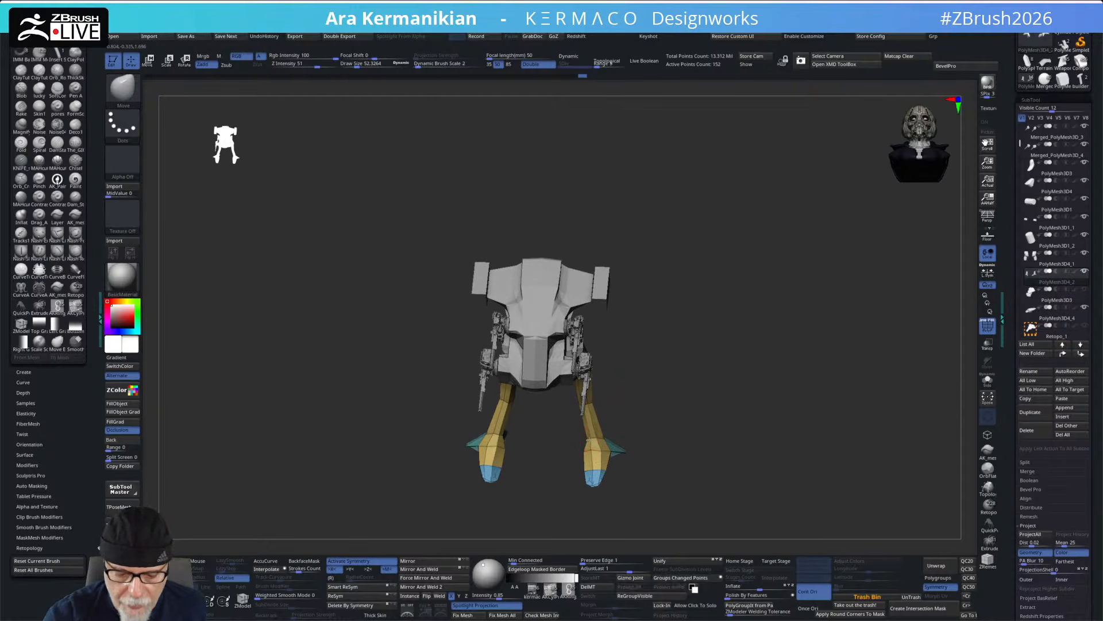
drag(634, 408, 555, 442)
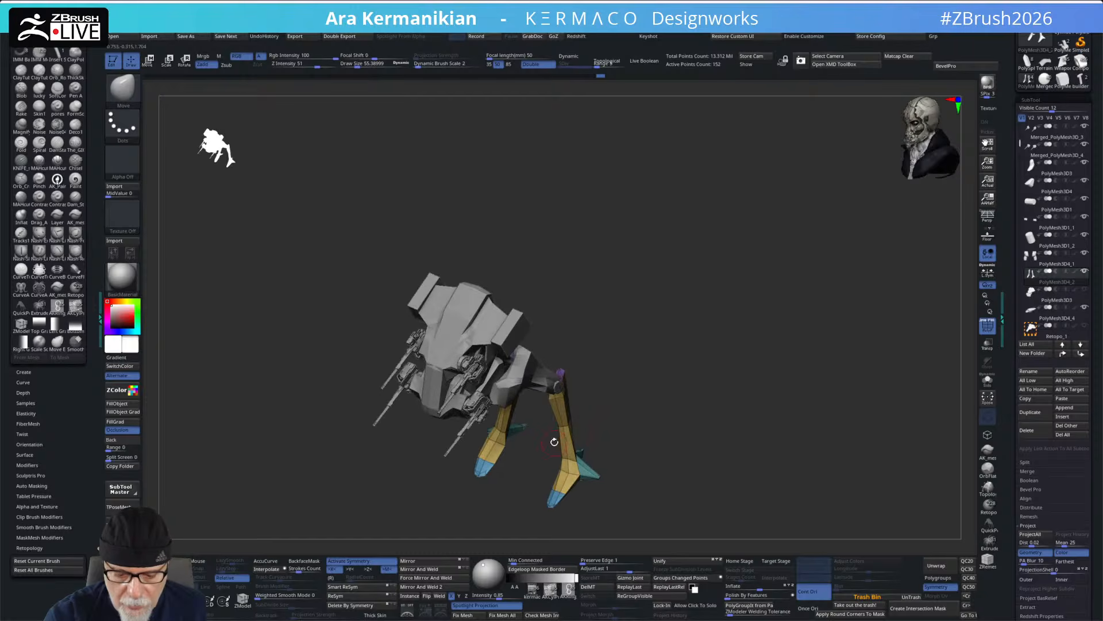
drag(618, 409, 667, 424)
drag(668, 343, 666, 395)
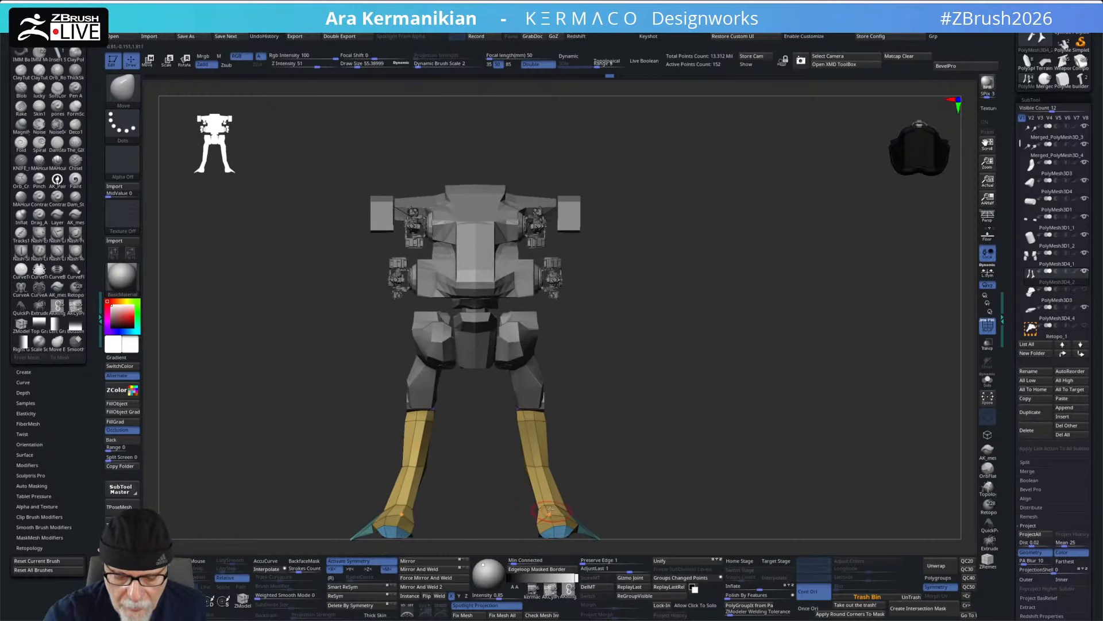
- Slice diagonally across the tip of one foot's outer claw with the SliceCurve brush
alt+drag(658, 433, 670, 349)
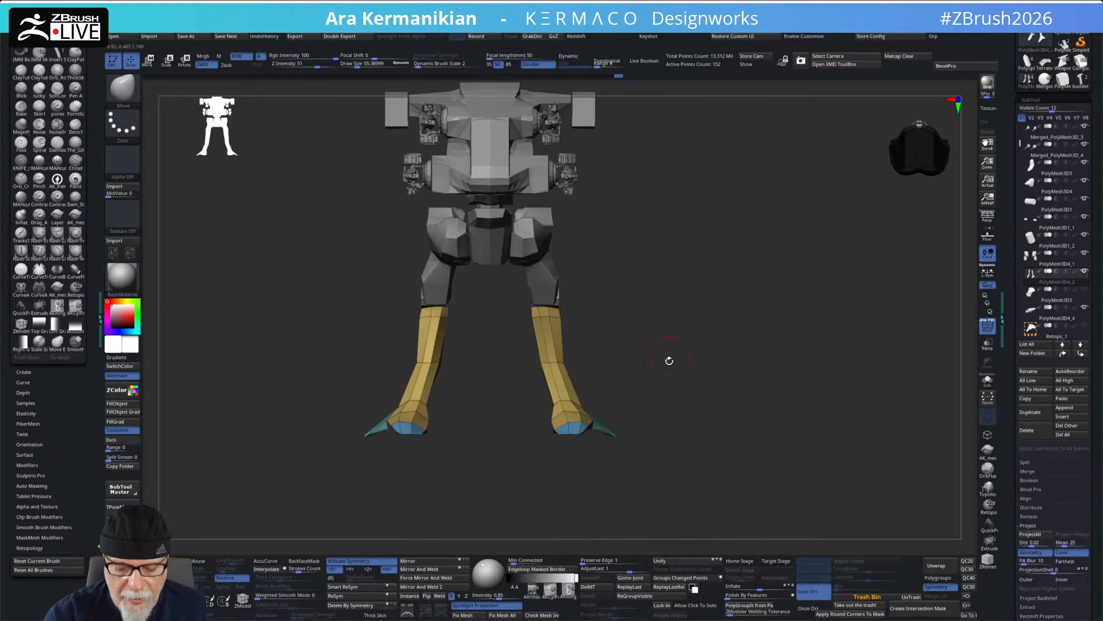
ctrl+shift+click(123, 92)
ctrl+shift+click(351, 95)
ctrl+shift+drag(655, 344, 574, 468)
- Mask everything except the sliced claw tip, reposition and slightly rotate the tip with the transform gizmo, and clear the mask
ctrl+drag(649, 484, 596, 387)
key(w)
alt+drag(682, 367, 639, 419)
alt+drag(557, 437, 615, 447)
alt+drag(659, 385, 634, 450)
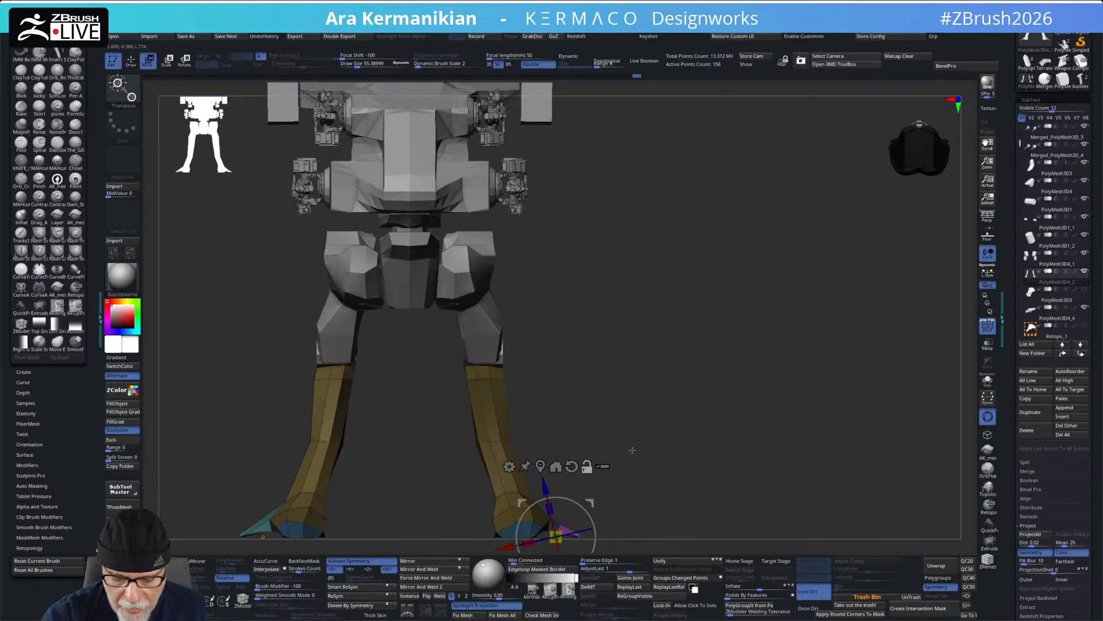
mouse_move(589, 501)
mouse_down()
mouse_move(582, 507)
mouse_move(596, 507)
mouse_up()
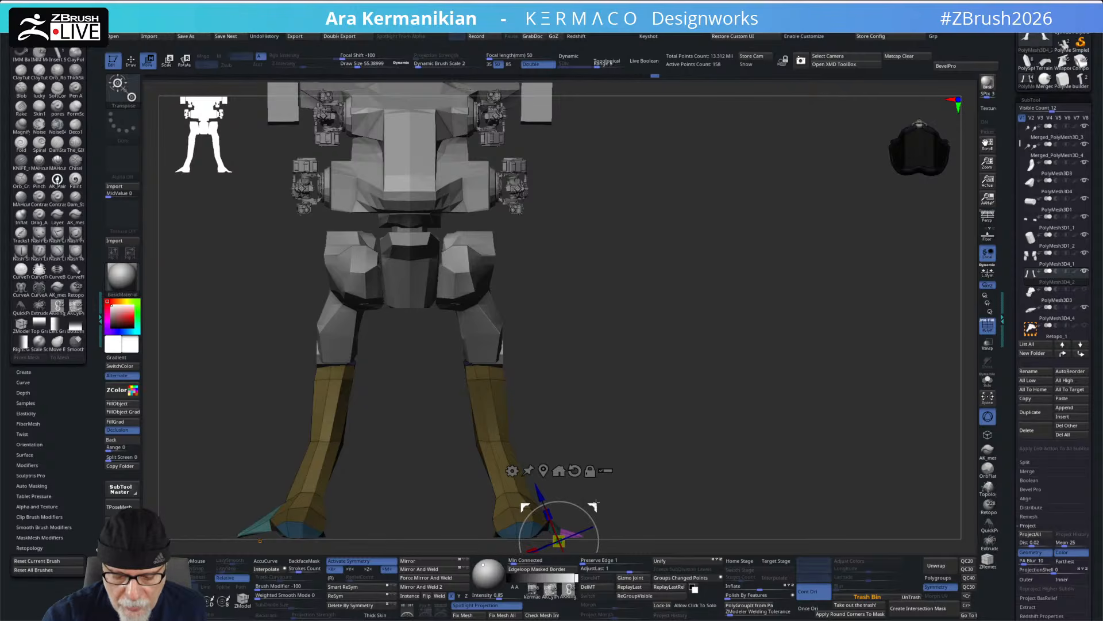
key(q)
alt+drag(712, 420, 703, 352)
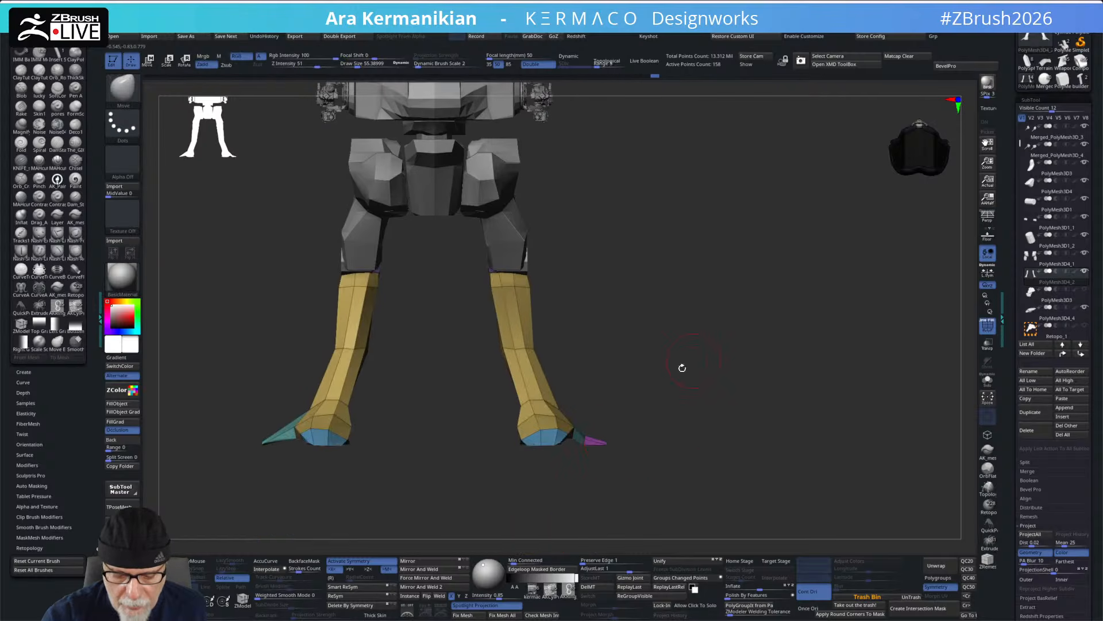
- Adjust the toes from below with the Move brush, reducing its draw size to about 43.7
mouse_move(586, 448)
mouse_down()
mouse_move(660, 426)
mouse_move(690, 377)
mouse_move(678, 312)
mouse_move(655, 381)
mouse_up()
drag(548, 402, 589, 362)
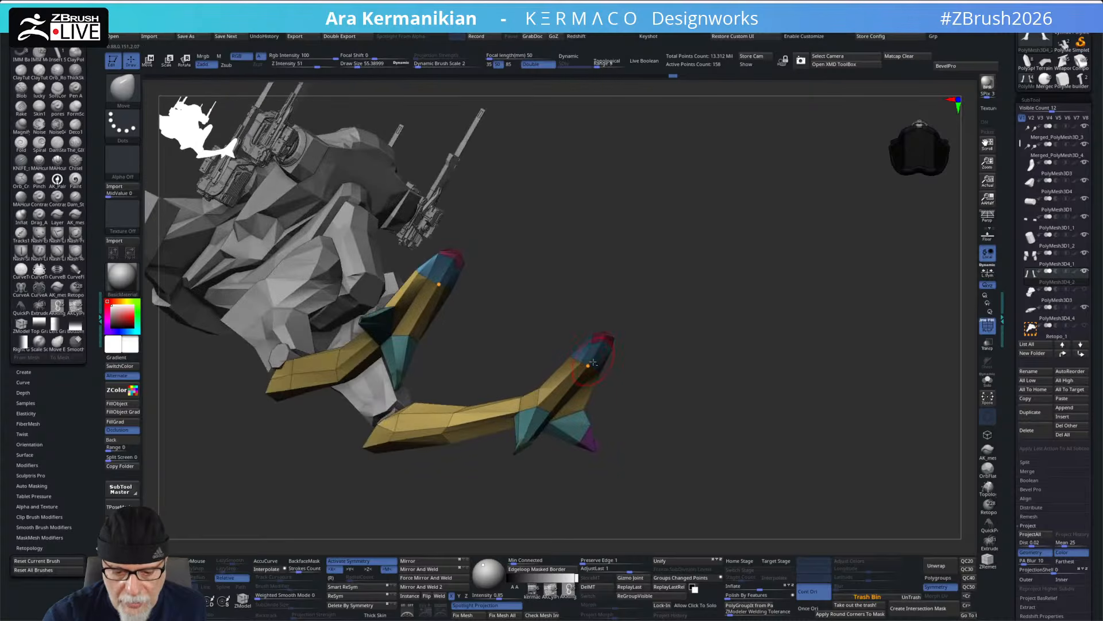
mouse_move(682, 349)
mouse_down()
mouse_move(599, 368)
mouse_move(607, 361)
mouse_up()
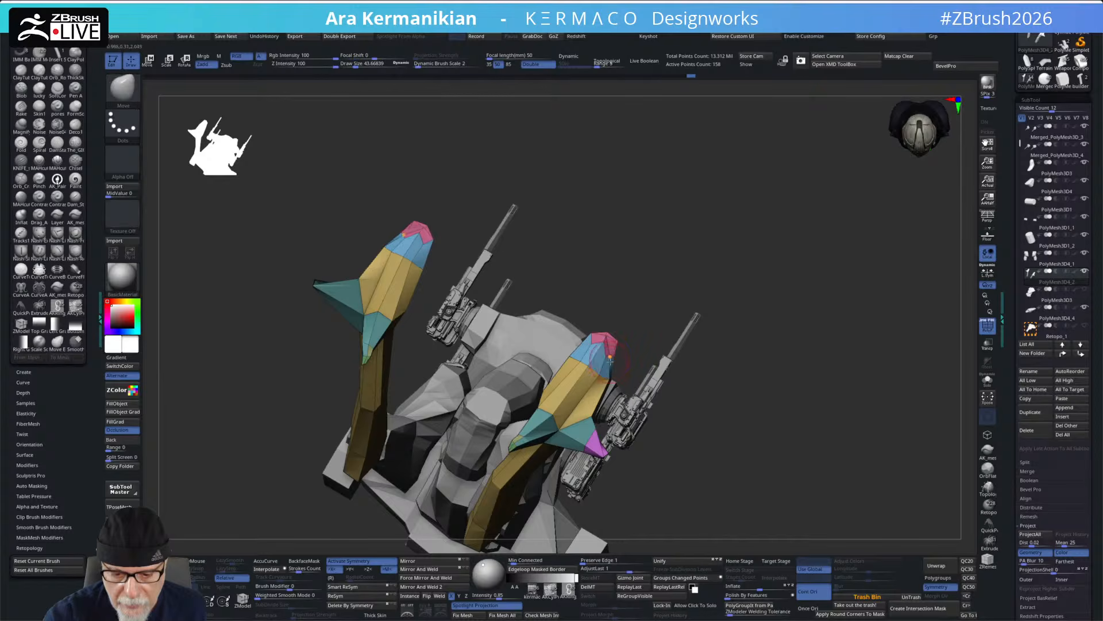
mouse_move(671, 338)
mouse_down()
mouse_move(732, 357)
mouse_move(758, 333)
mouse_move(741, 375)
mouse_move(783, 355)
mouse_move(751, 327)
mouse_move(751, 308)
mouse_move(693, 329)
mouse_move(715, 356)
mouse_up()
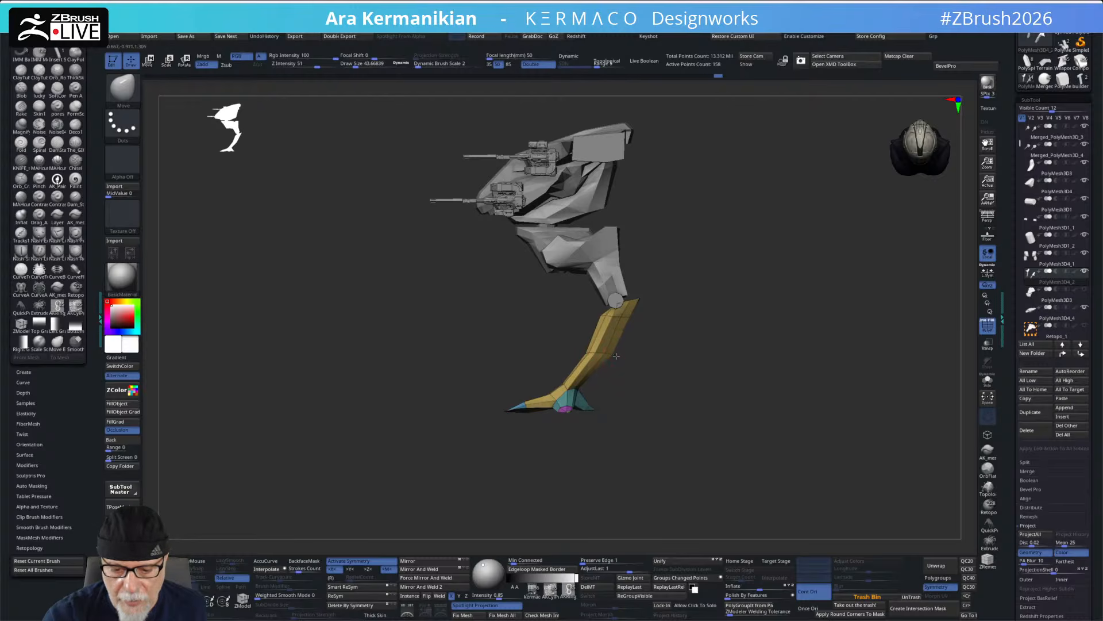
- Slice the lower legs twice across the shin in side view, separating a narrow middle band at the bend
drag(649, 359, 675, 383)
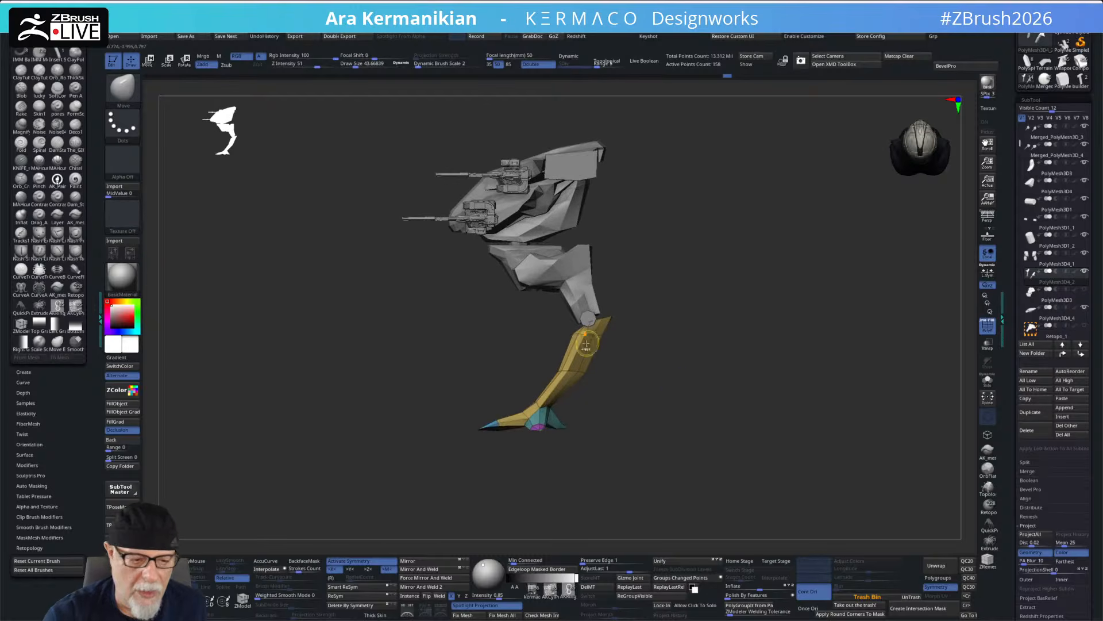
mouse_move(454, 362)
ctrl+shift+mouse_down()
mouse_move(734, 347)
mouse_move(734, 368)
ctrl+shift+mouse_up()
mouse_move(690, 416)
ctrl+shift+mouse_down()
mouse_move(296, 401)
mouse_move(318, 362)
mouse_move(316, 386)
mouse_move(315, 365)
ctrl+shift+mouse_up()
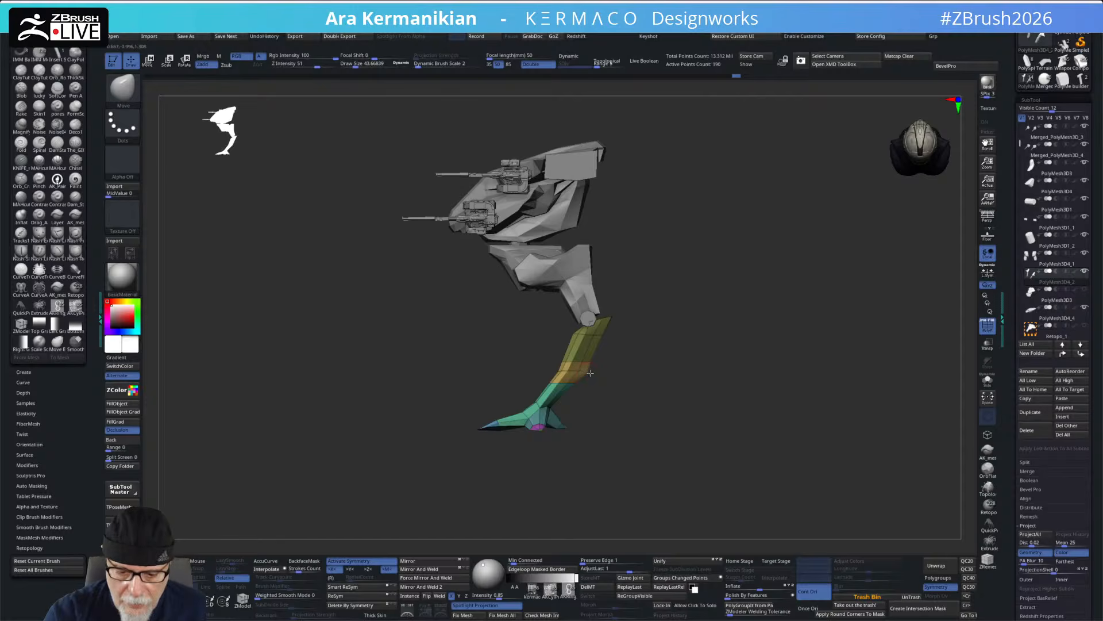
- Reshape the bend of the lower legs around the new middle band with the Move brush, pulling out a corner at the back
mouse_move(665, 372)
mouse_down()
mouse_move(668, 360)
mouse_move(793, 335)
mouse_move(607, 363)
mouse_move(610, 410)
mouse_up()
drag(746, 354, 667, 391)
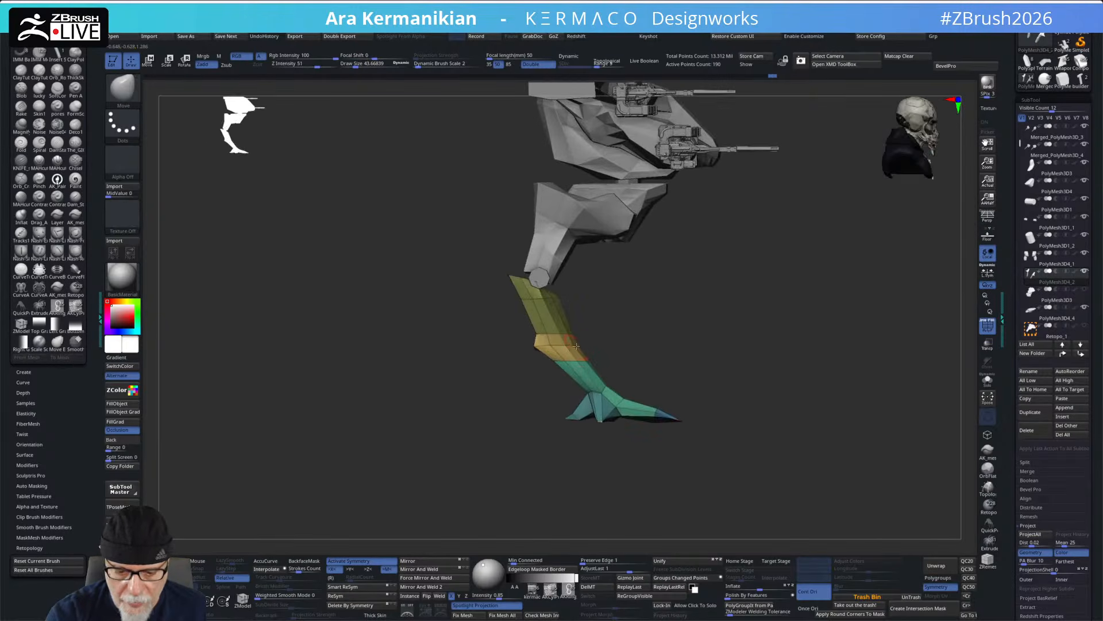
shift+drag(642, 322, 615, 327)
drag(761, 293, 612, 349)
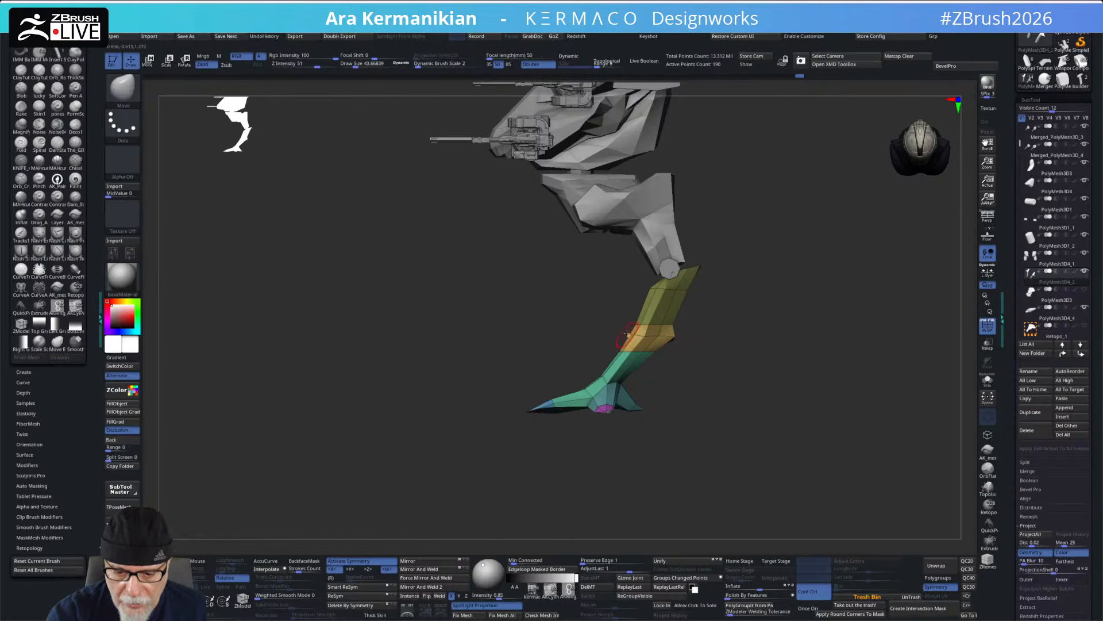
drag(759, 327, 648, 341)
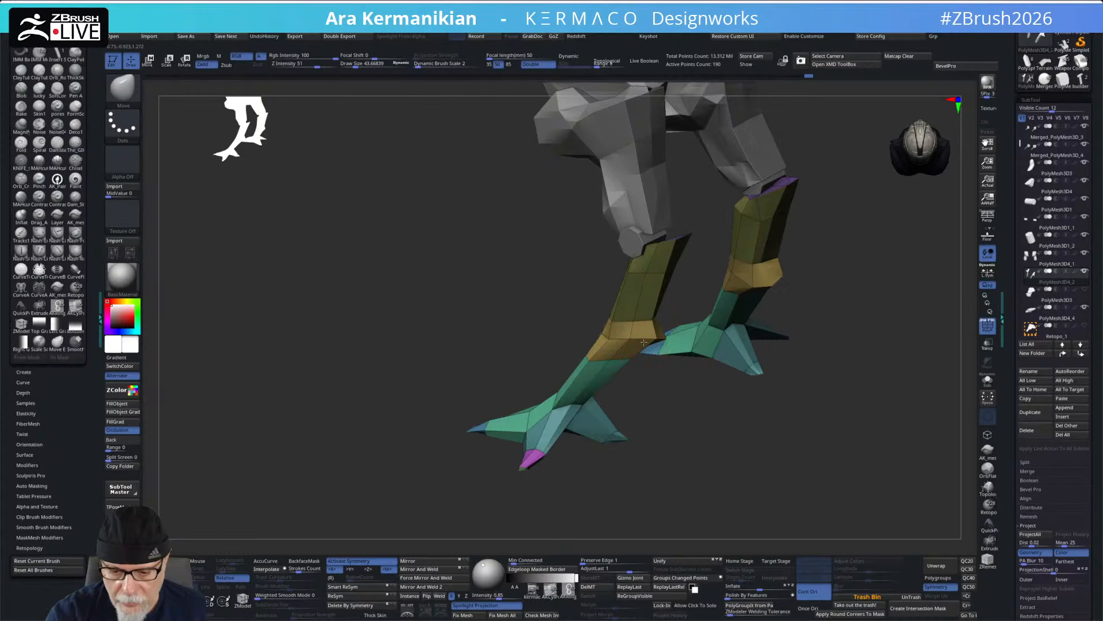
drag(691, 404, 710, 358)
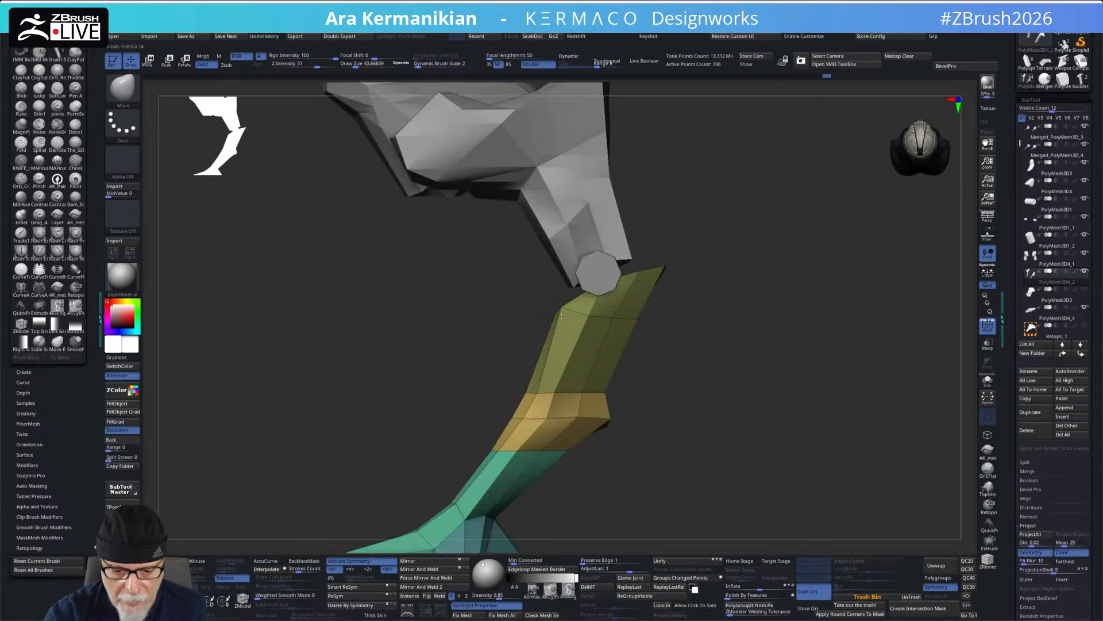
drag(711, 287, 736, 302)
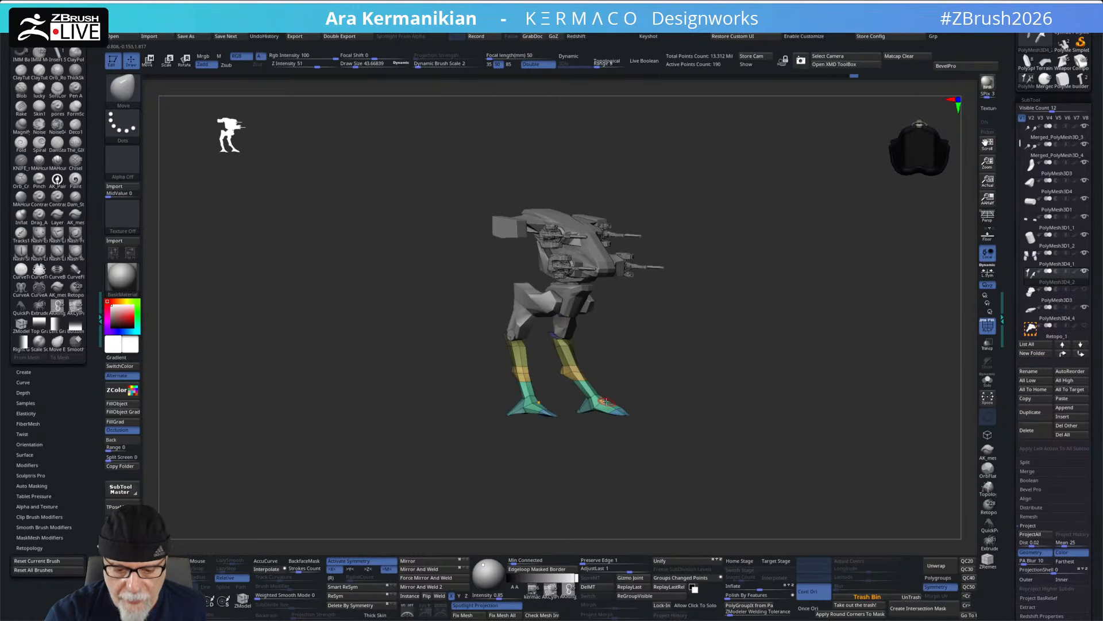
- Duplicate the knee-joint cylinder subtool and spread the copies out beyond the outer sides of the knees
drag(647, 384, 682, 313)
mouse_move(752, 305)
alt+mouse_down()
mouse_move(683, 311)
mouse_move(708, 331)
mouse_move(663, 320)
mouse_move(712, 327)
mouse_move(572, 336)
mouse_move(646, 325)
mouse_move(640, 335)
alt+mouse_up()
alt+click(608, 326)
key(ctrl)
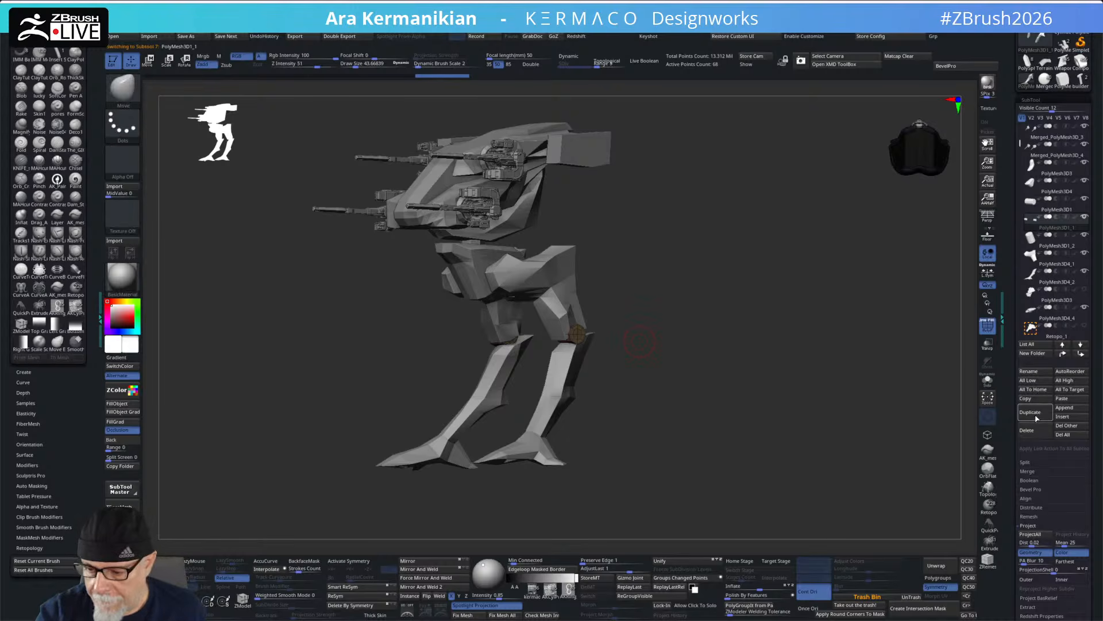
click(1021, 419)
key(w)
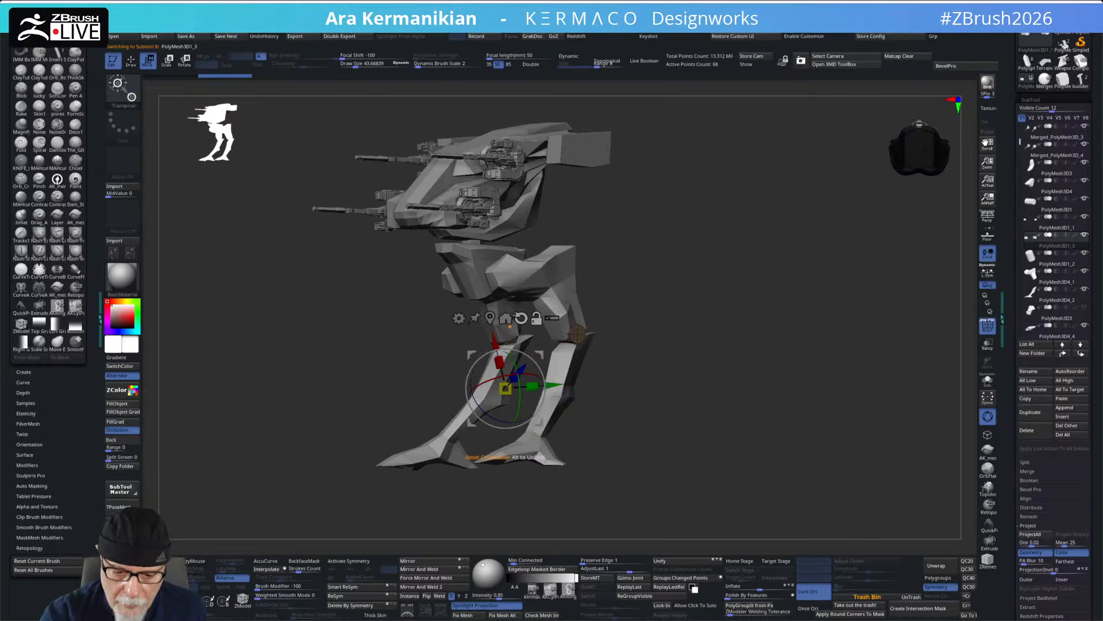
click(516, 316)
drag(583, 345, 611, 329)
shift+drag(708, 305, 692, 310)
drag(621, 339, 668, 300)
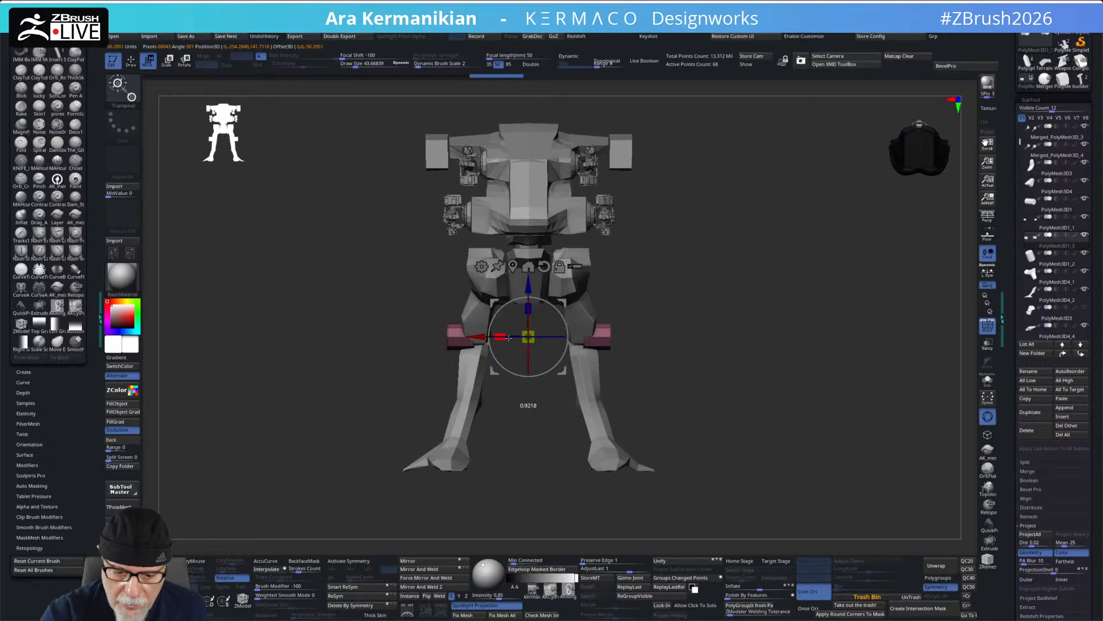
- Try scaling and shifting the duplicated knee cylinders sideways, with and without local symmetry, and undo each attempt
drag(521, 338, 541, 346)
key(ctrl+z)
key(x)
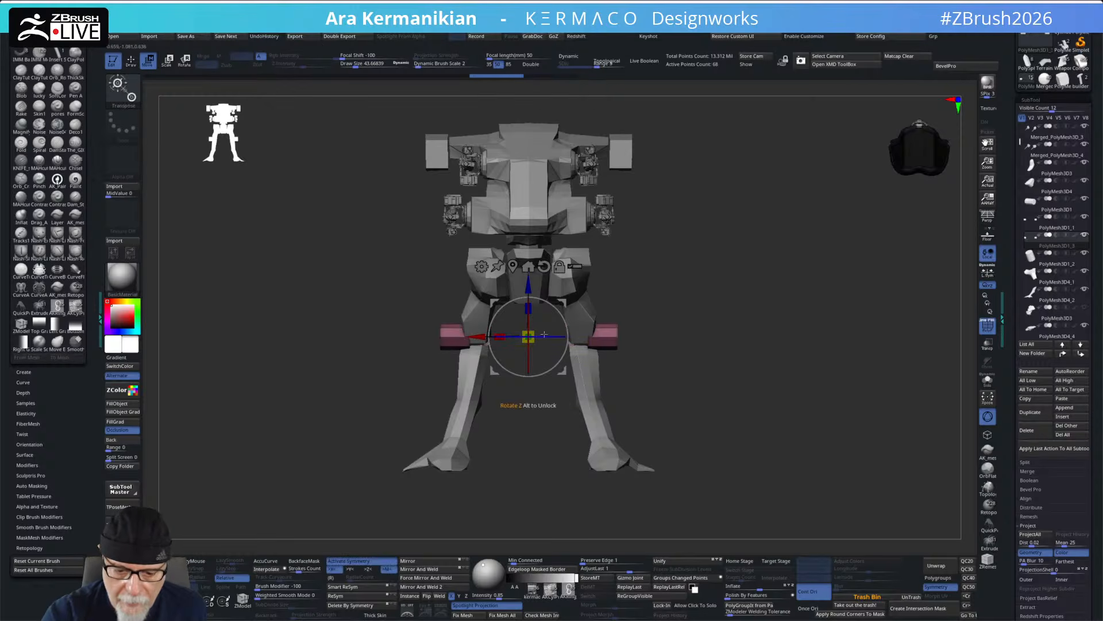
drag(481, 337, 470, 336)
key(ctrl+z)
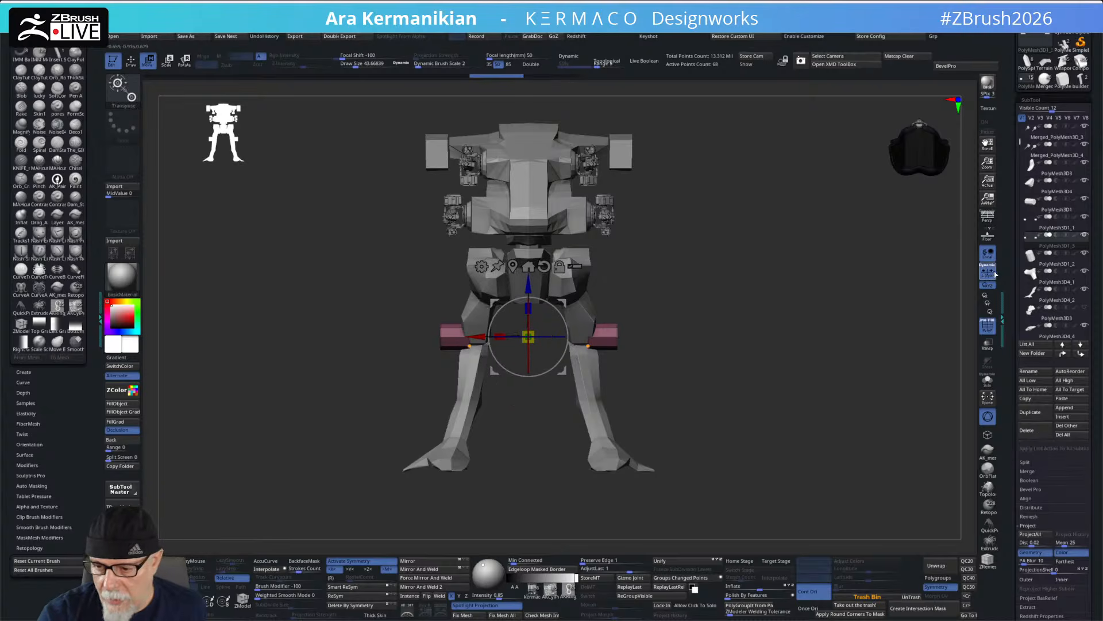
drag(484, 337, 474, 339)
key(ctrl+z)
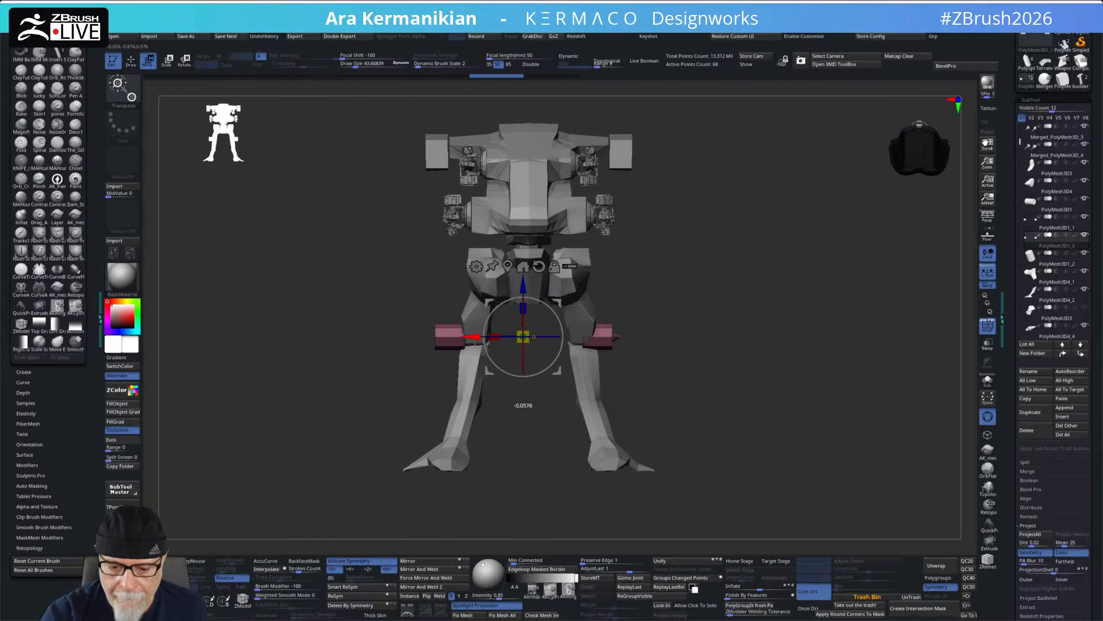
- Isolate the duplicated cylinders, remove one side with Delete By Symmetry, show all parts again and center the gizmo on the remaining cylinder
click(994, 384)
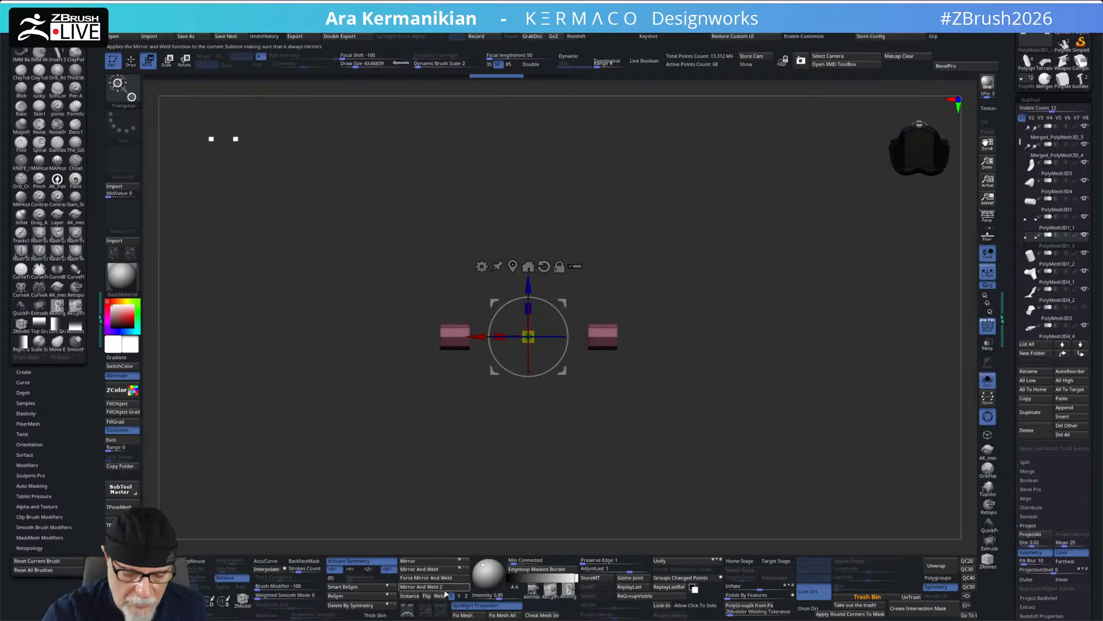
click(373, 606)
click(988, 379)
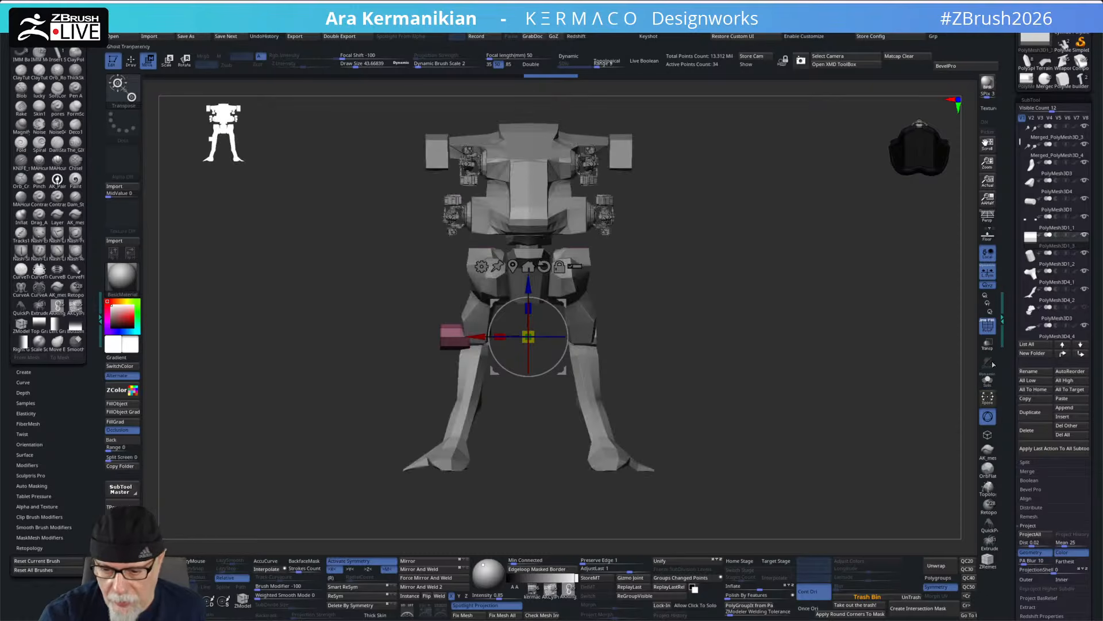
click(527, 266)
- Scale the remaining cylinder into a thinner, larger disc and position it against the outer side of the knee
alt+drag(671, 289, 697, 362)
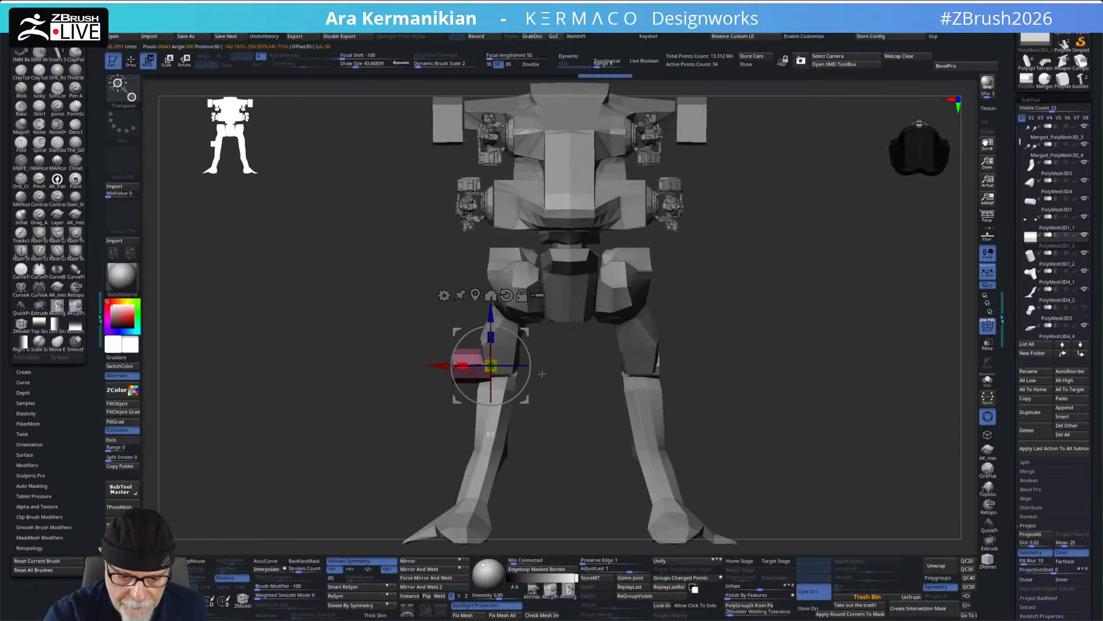
drag(548, 423, 692, 381)
drag(520, 366, 502, 365)
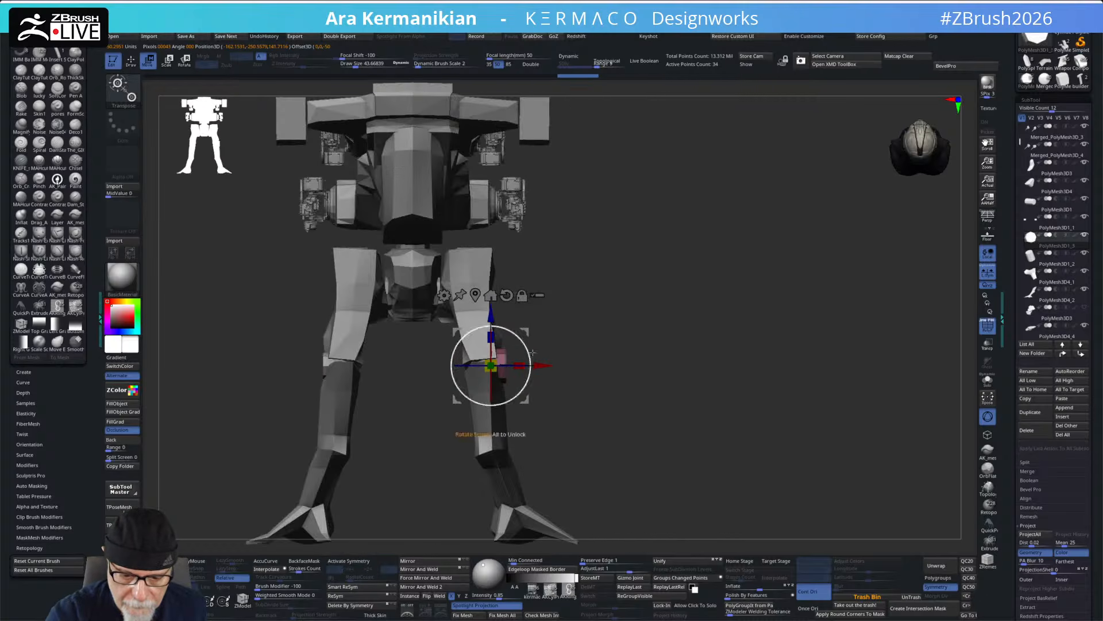
drag(652, 315, 531, 333)
drag(496, 367, 592, 381)
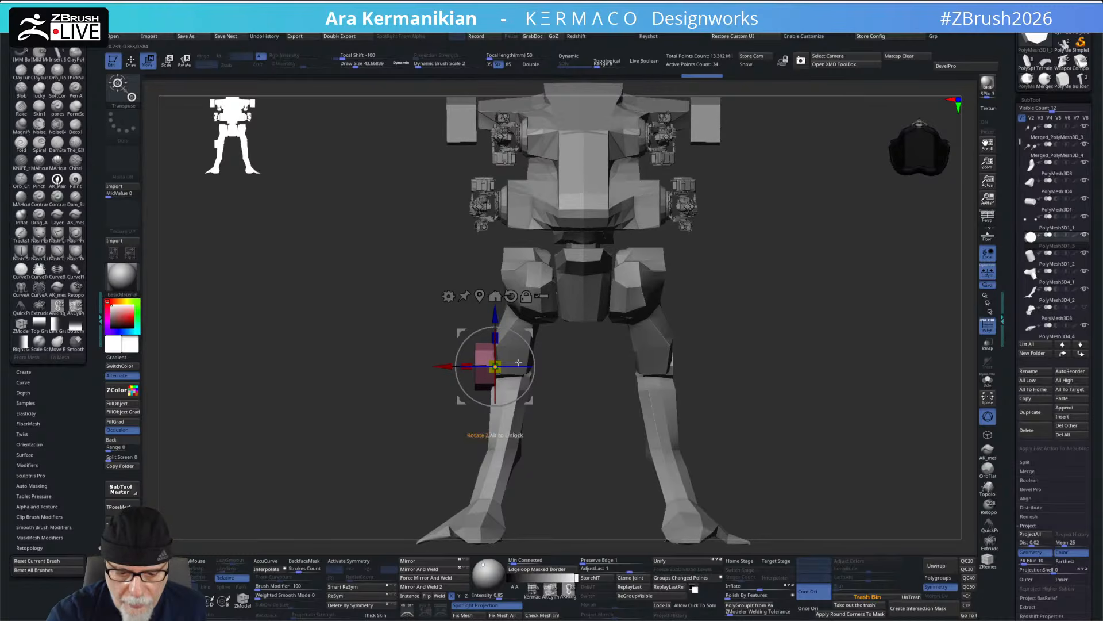
drag(557, 426, 605, 419)
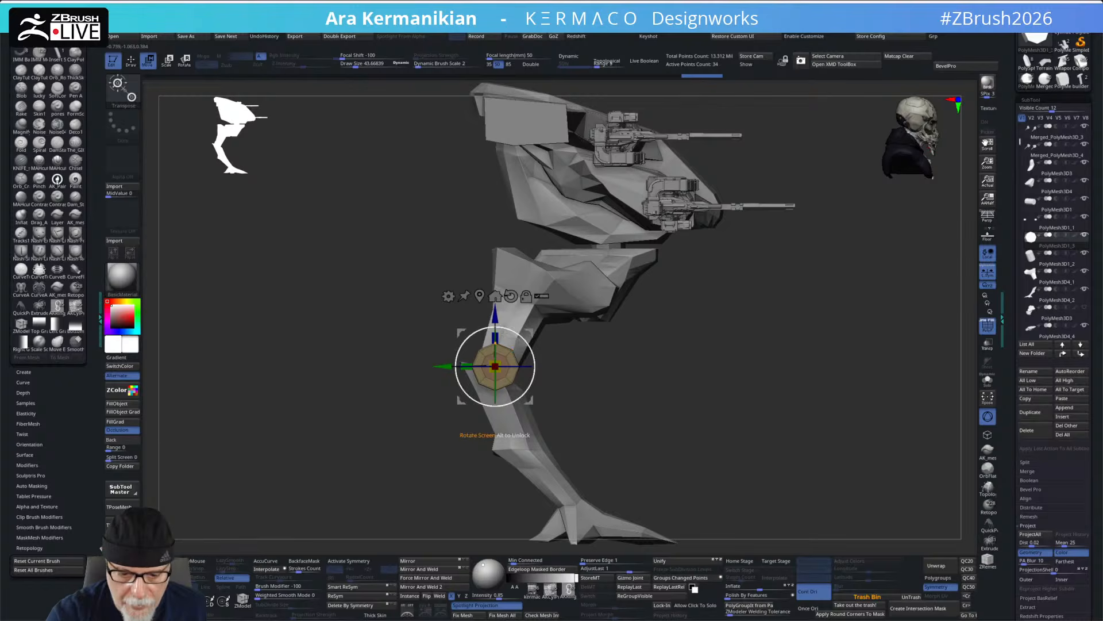
drag(501, 363, 600, 385)
drag(443, 366, 447, 366)
- Copy the disc to the inner side of the same knee and mirror both discs to the other leg with Mirror And Weld
alt+drag(752, 312, 693, 314)
ctrl+drag(450, 363, 487, 363)
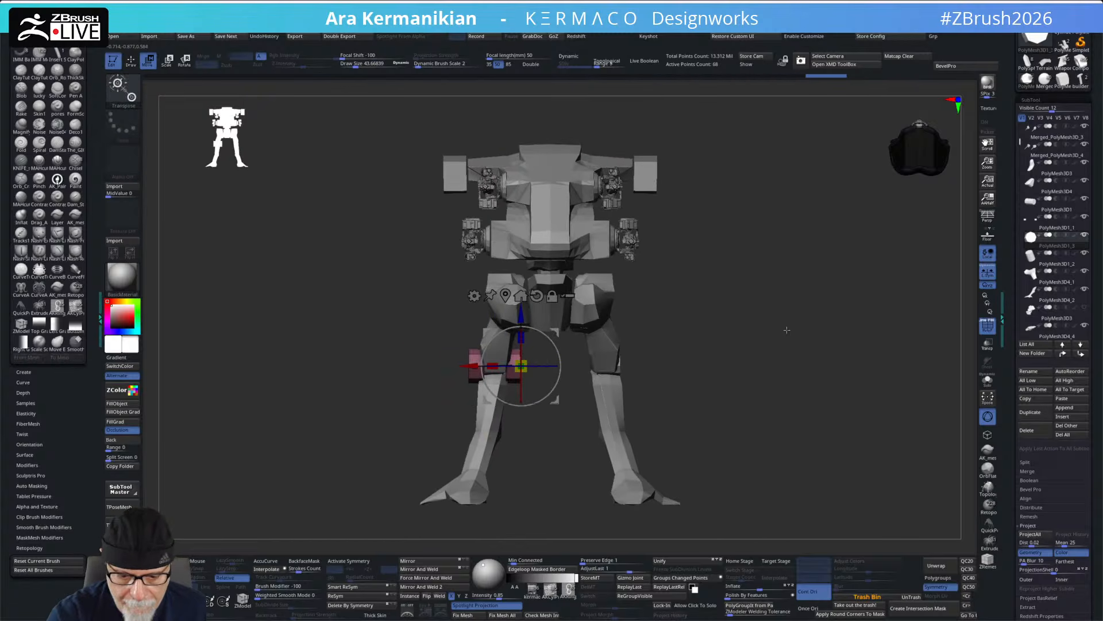
drag(783, 308, 681, 320)
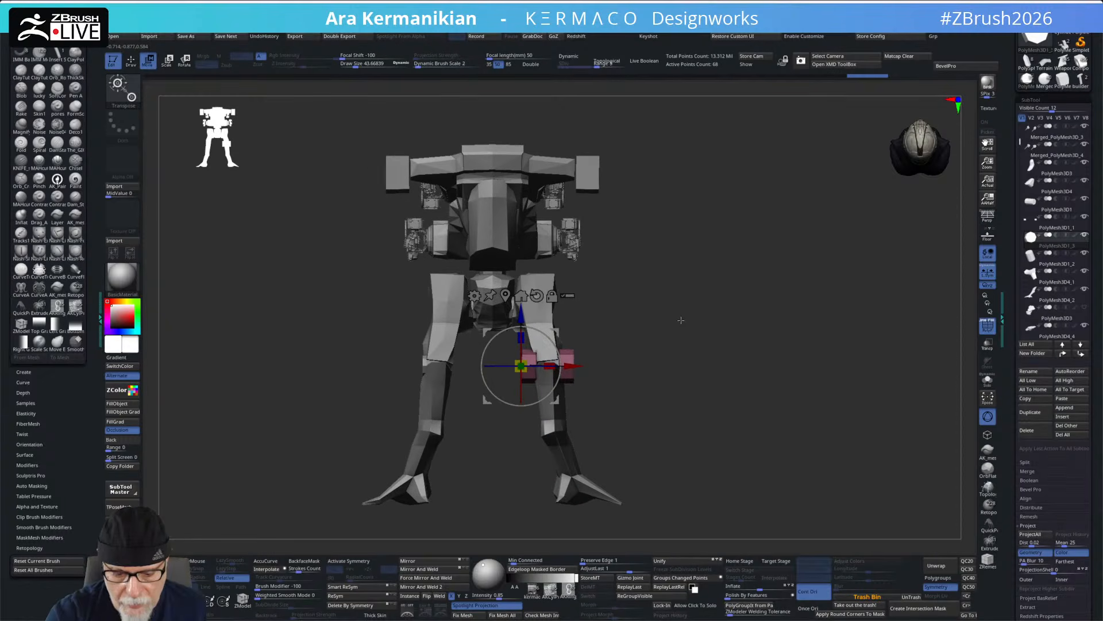
click(425, 569)
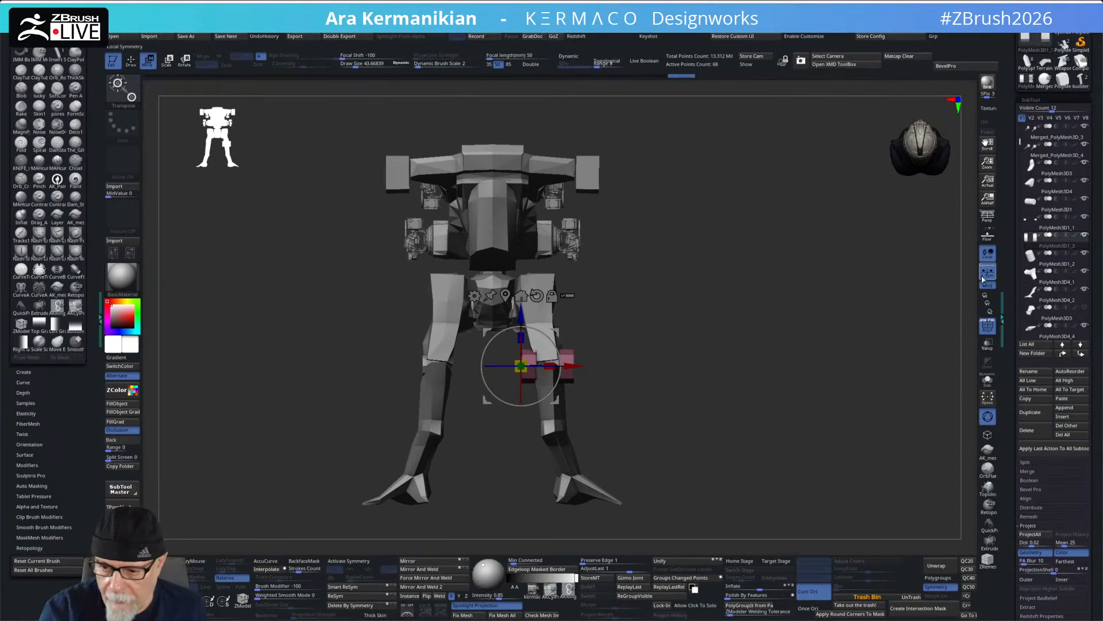
click(426, 568)
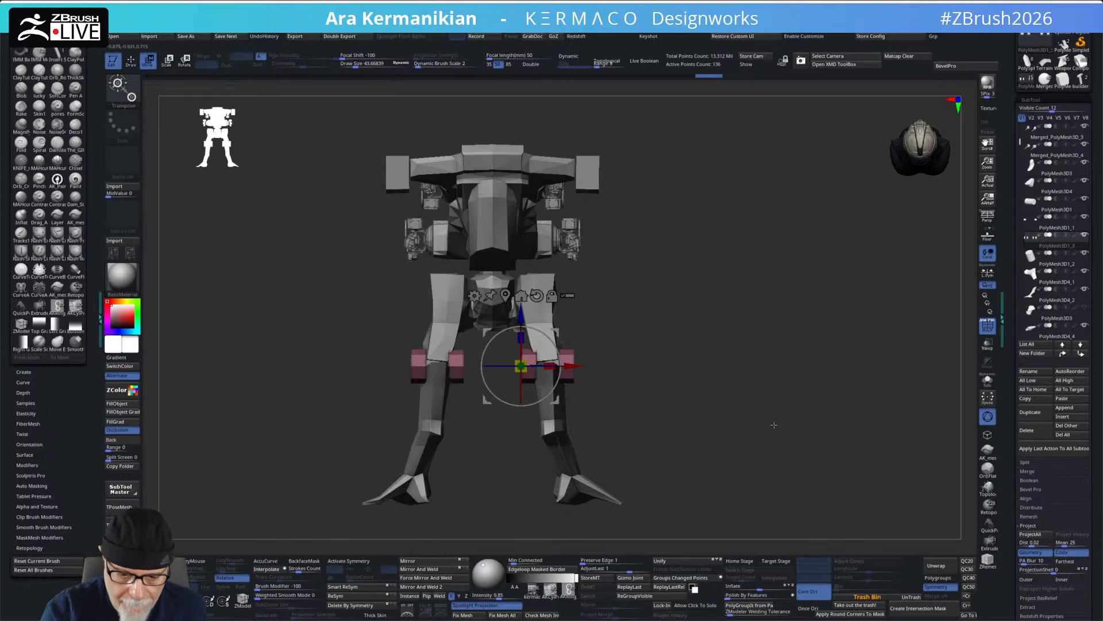
- Activate symmetry, trim the outer faces of the outer knee discs with the ClipCurve brush, and isolate the discs in Solo mode
mouse_move(781, 431)
mouse_down()
mouse_move(791, 402)
mouse_move(696, 412)
mouse_move(680, 399)
mouse_move(663, 404)
mouse_move(669, 422)
mouse_move(654, 413)
mouse_up()
key(q)
click(364, 562)
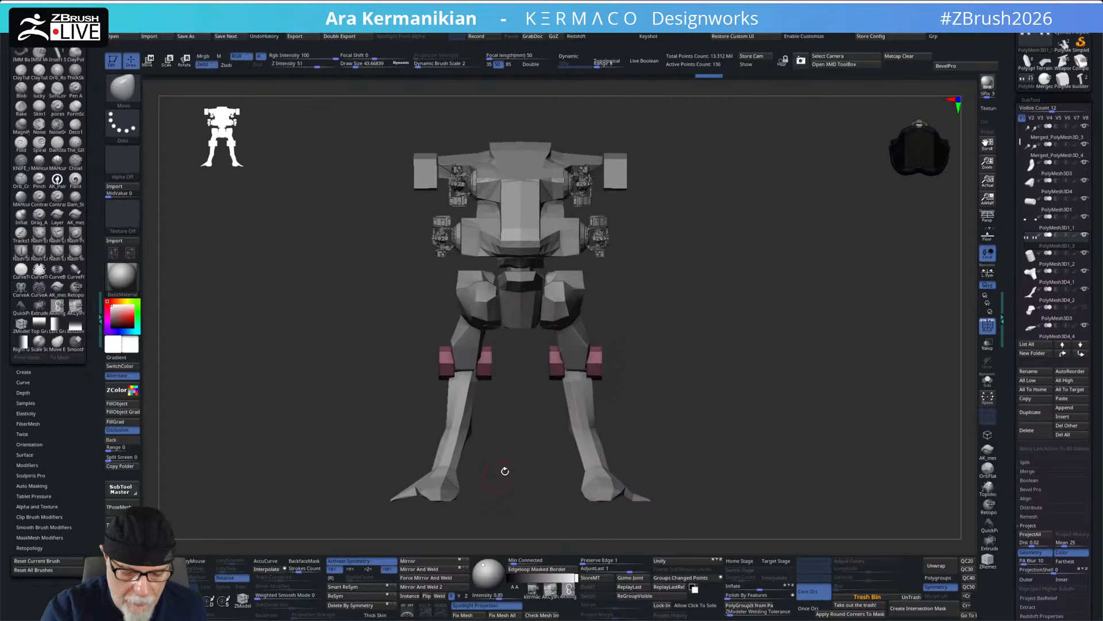
mouse_move(654, 283)
ctrl+shift+mouse_down()
mouse_move(660, 454)
mouse_move(749, 405)
ctrl+shift+mouse_up()
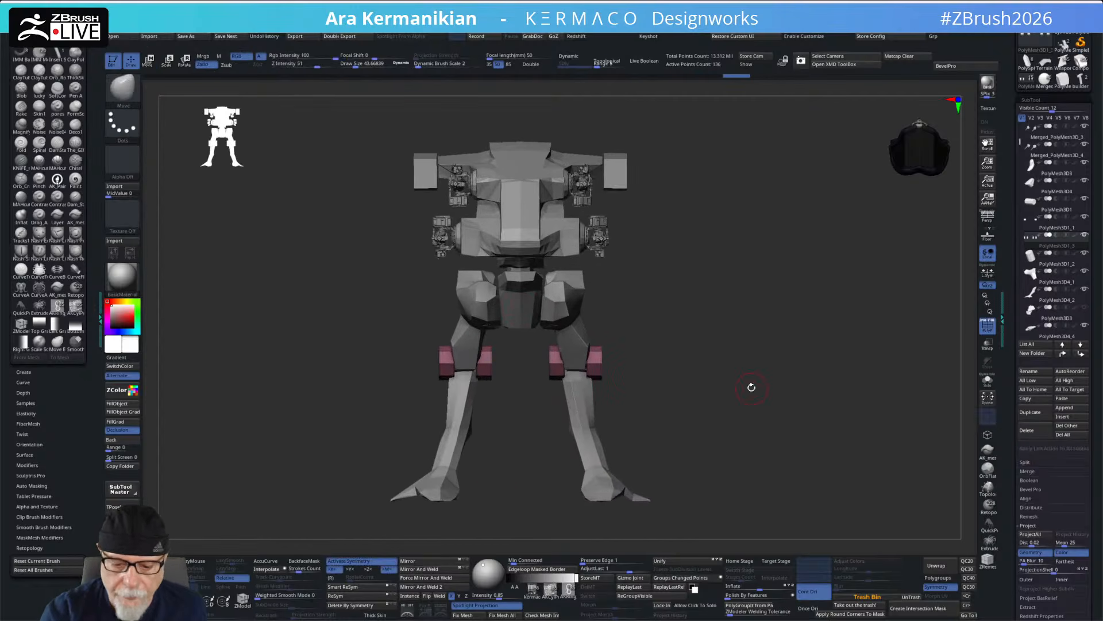
ctrl+shift+click(128, 93)
click(171, 97)
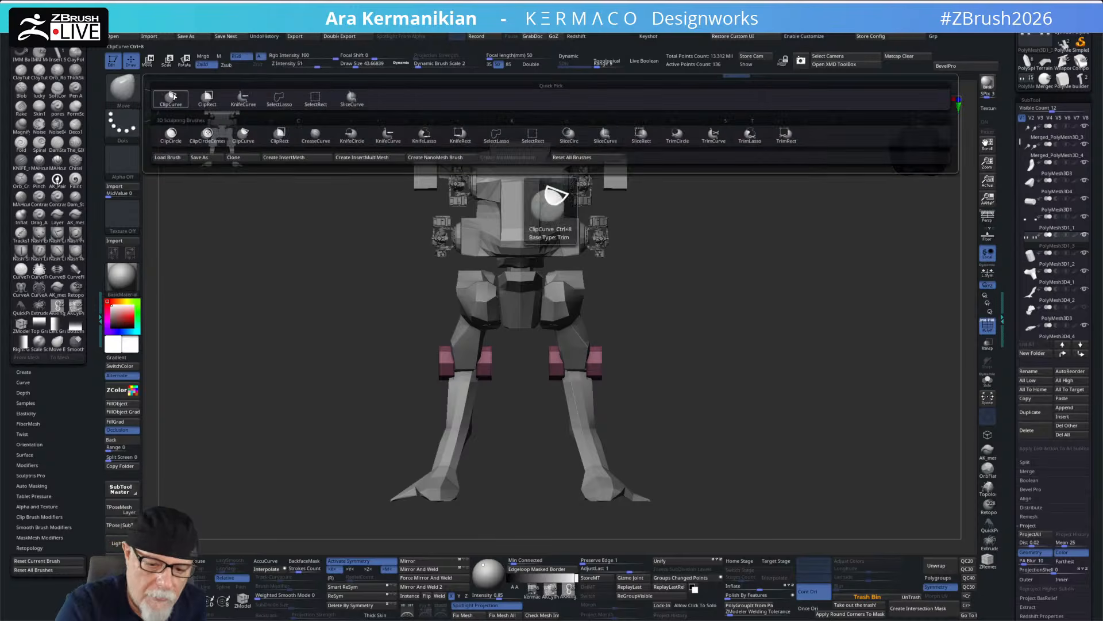
ctrl+shift+drag(597, 304, 598, 445)
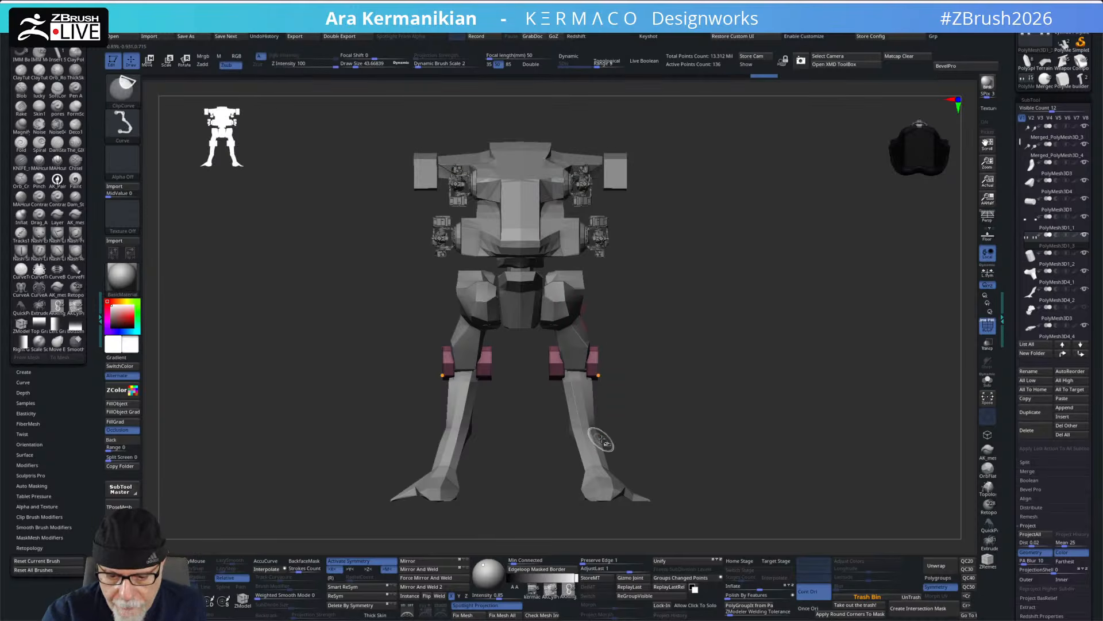
click(987, 380)
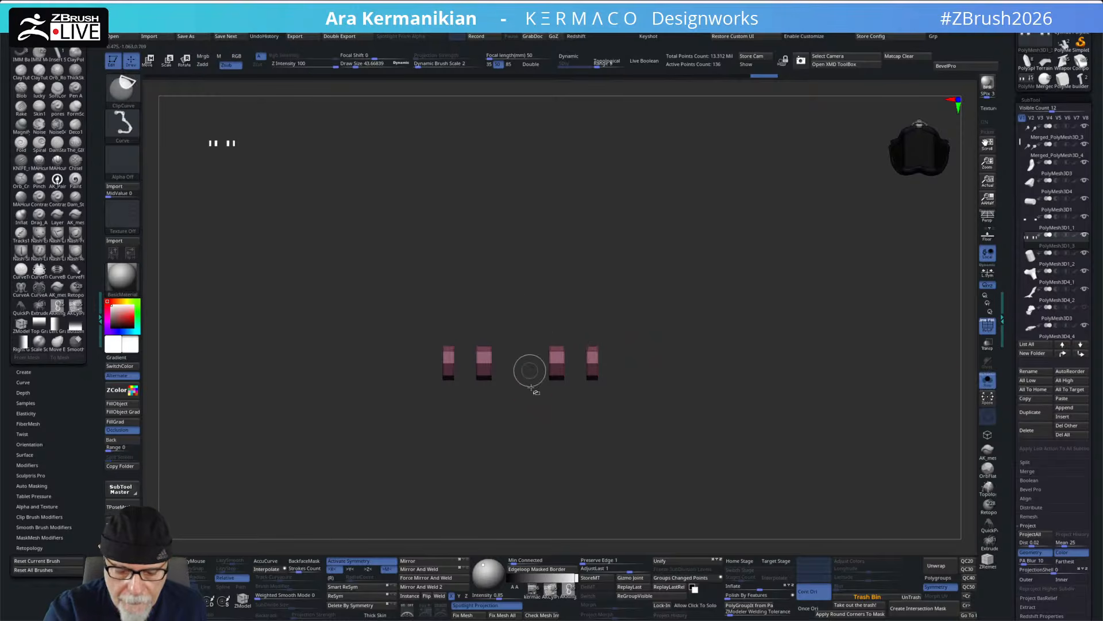
- Remove one side's discs with Delete By Symmetry, turn symmetry off and trim the inner knee disc thinner with ClipCurve
click(366, 606)
mouse_move(494, 260)
ctrl+shift+mouse_down()
mouse_move(486, 446)
mouse_move(498, 457)
mouse_move(488, 458)
ctrl+shift+mouse_up()
key(ctrl+z)
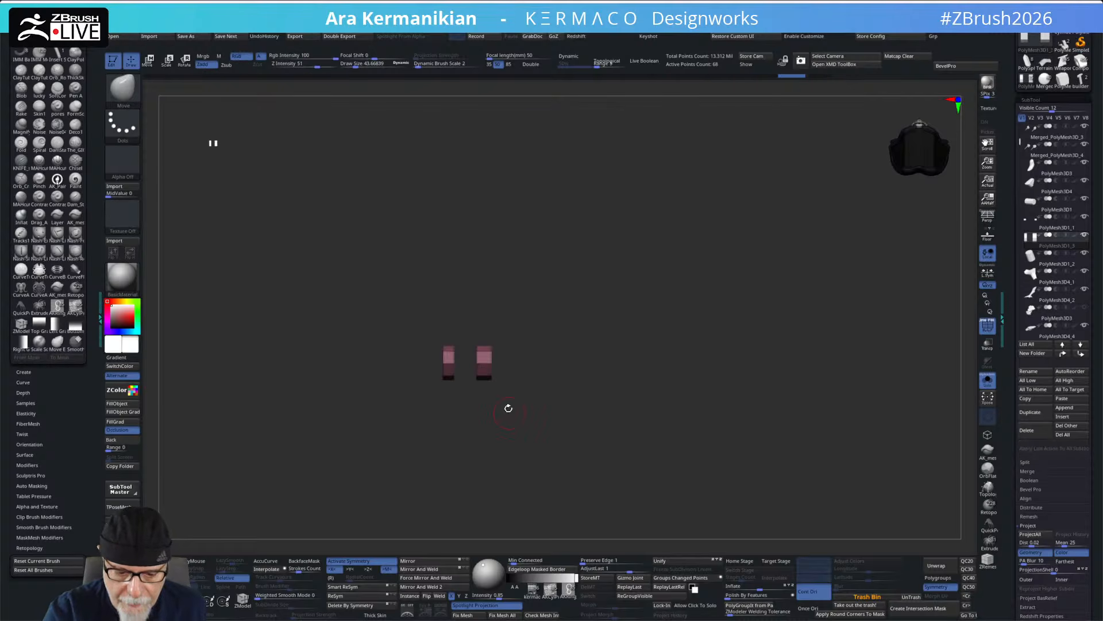
click(362, 561)
mouse_move(497, 269)
ctrl+shift+mouse_down()
mouse_move(500, 439)
mouse_move(484, 443)
ctrl+shift+mouse_up()
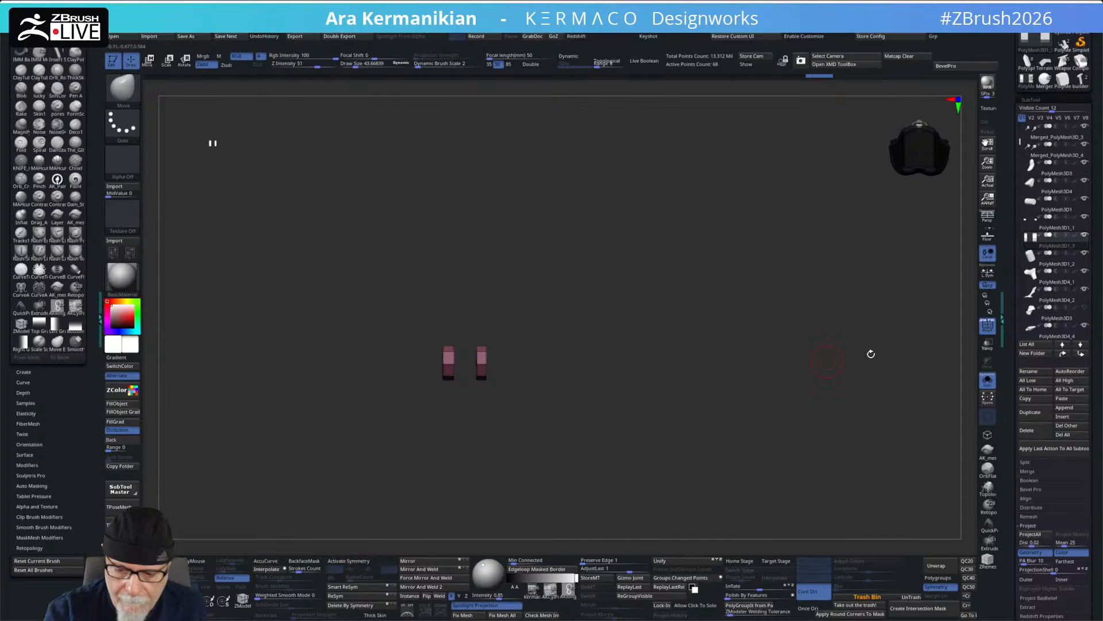
- Show all parts again and mirror the trimmed knee discs to the other leg with Force Mirror And Weld
click(988, 380)
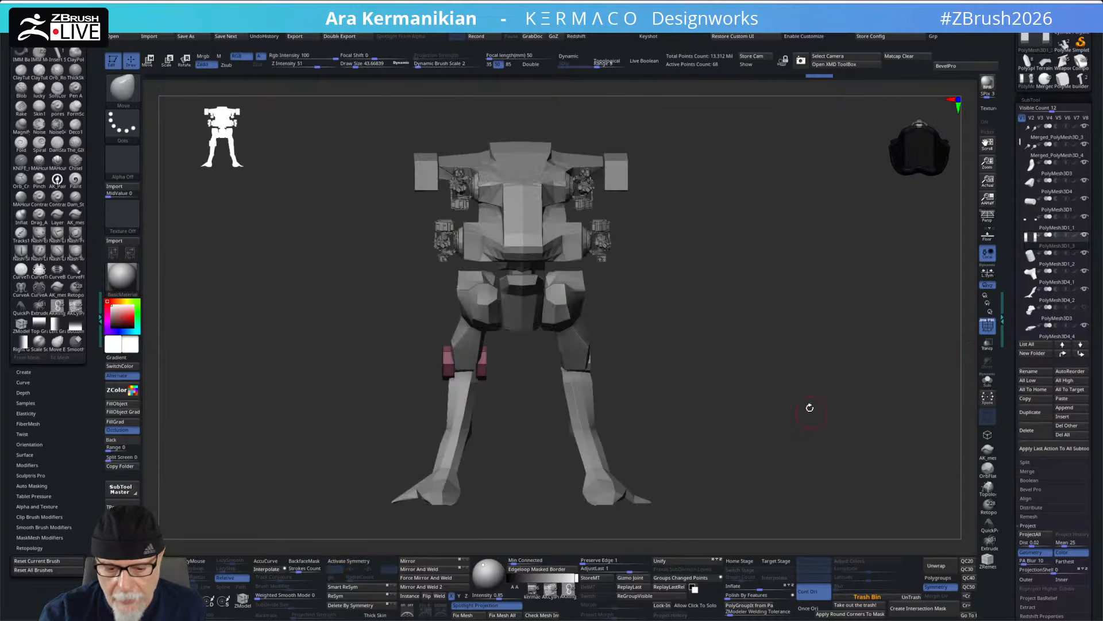
click(427, 578)
drag(728, 307, 569, 324)
mouse_move(652, 319)
mouse_down()
mouse_move(623, 302)
mouse_move(664, 290)
mouse_move(665, 328)
mouse_move(756, 328)
mouse_move(652, 382)
mouse_move(657, 322)
mouse_up()
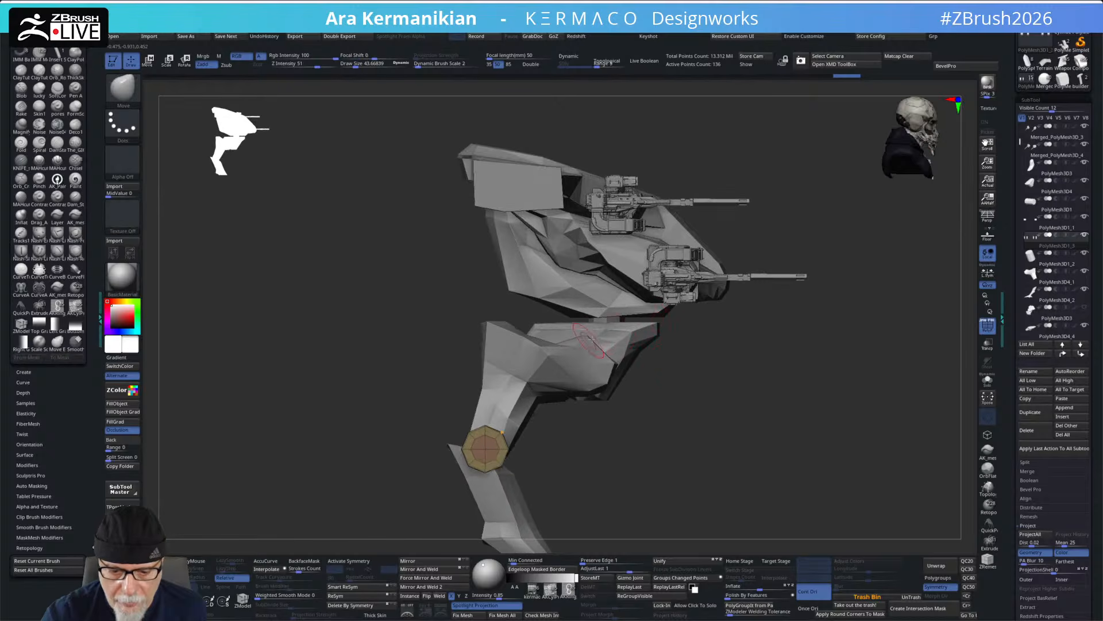
- Select the lower torso part and adjust its underside and rear contour with the Move brush
alt+click(660, 315)
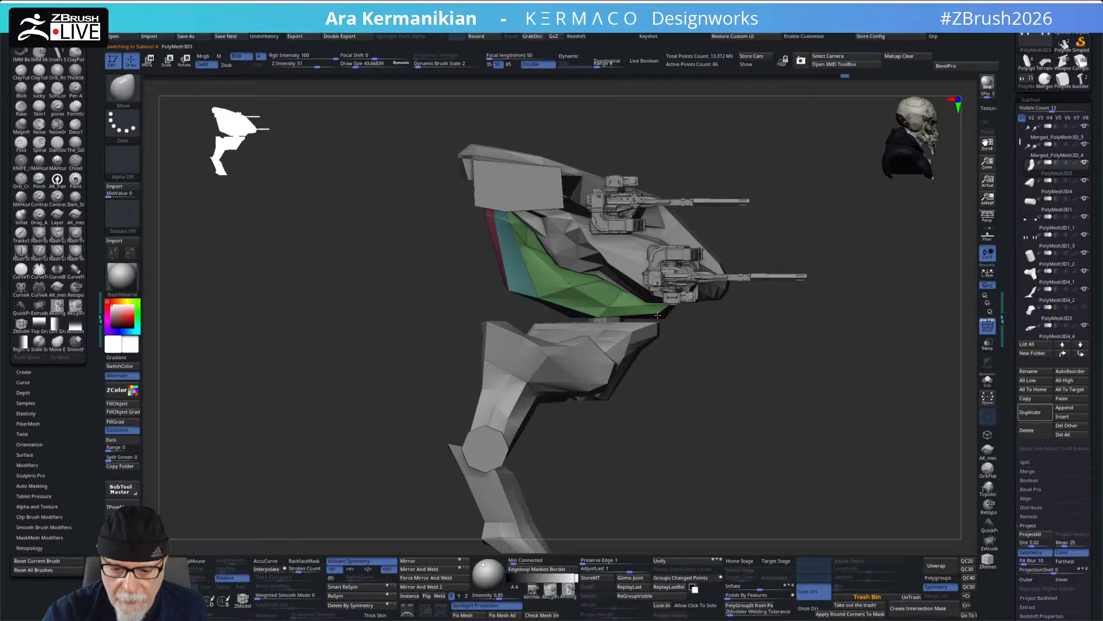
drag(720, 366, 827, 371)
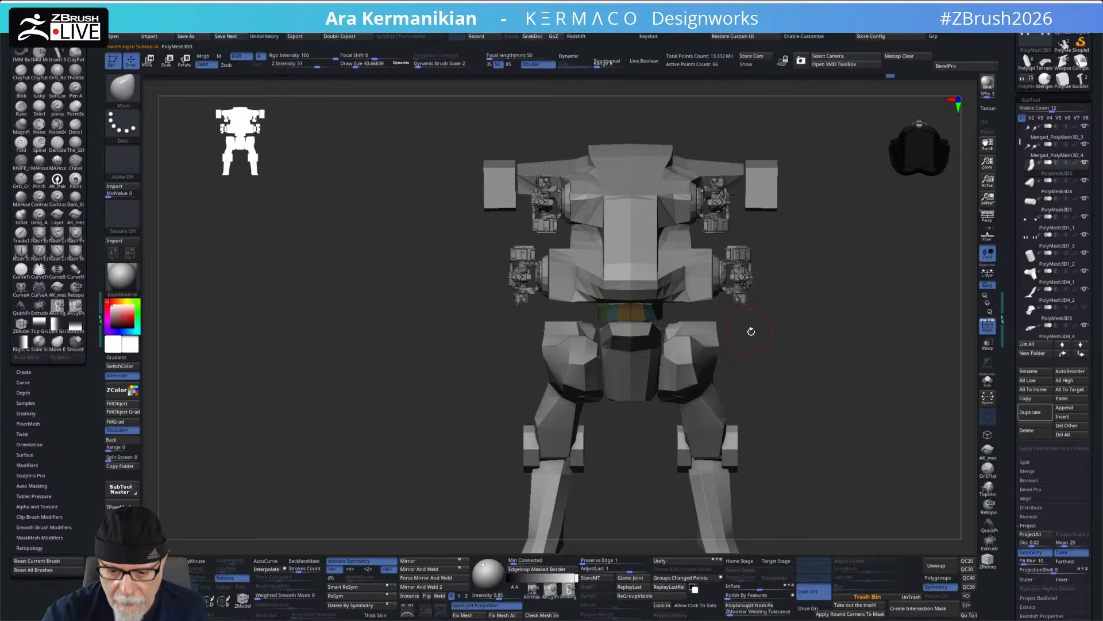
drag(748, 329, 690, 325)
drag(801, 320, 672, 304)
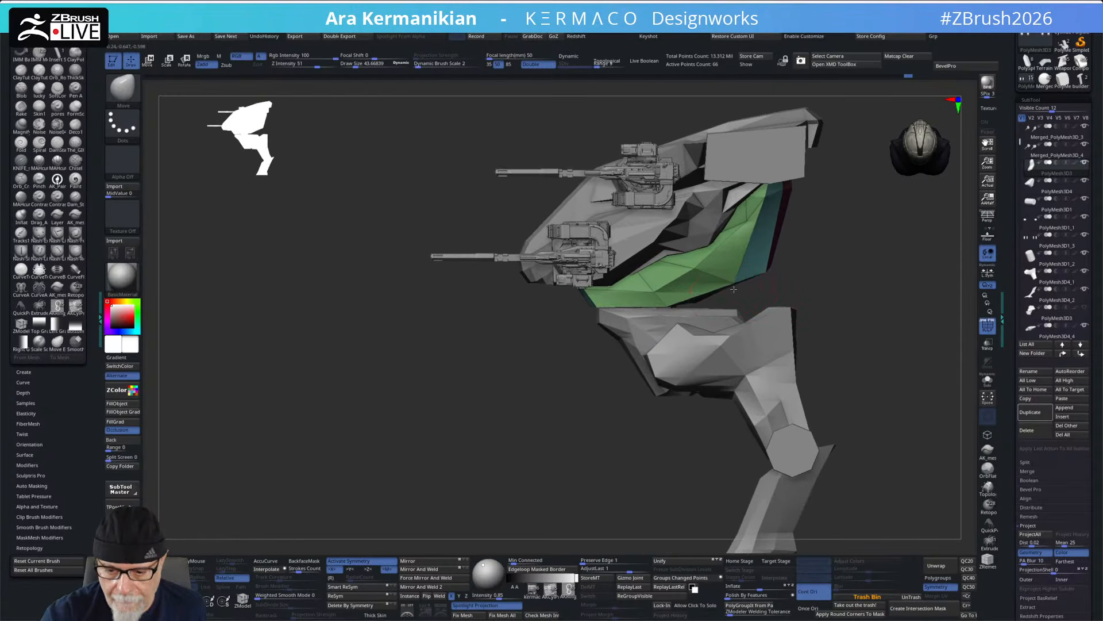
drag(804, 284, 692, 284)
drag(812, 272, 725, 262)
drag(785, 232, 851, 240)
drag(886, 330, 640, 304)
drag(791, 417, 694, 343)
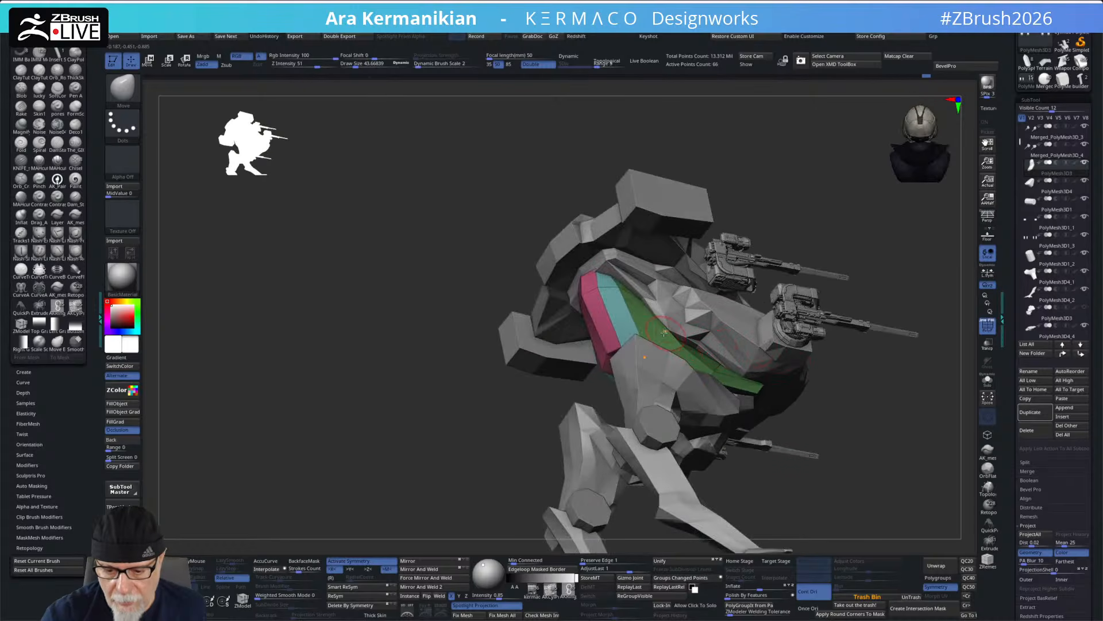
- Move the lower corner points of the torso part's back panel and refine the adjoining side edges
drag(897, 240, 791, 234)
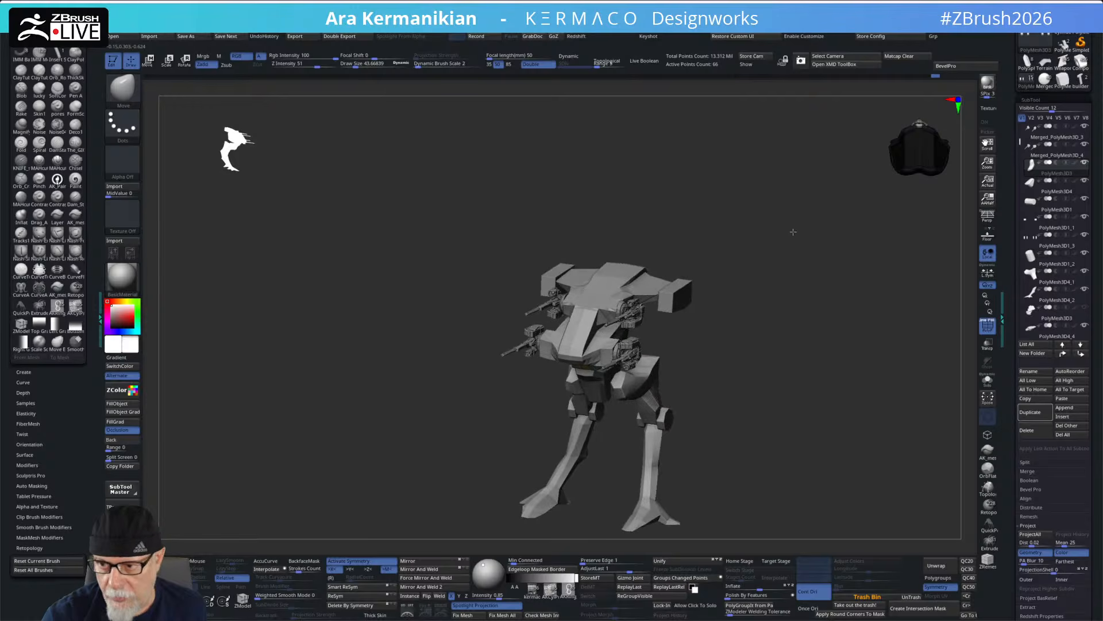
drag(816, 278, 795, 316)
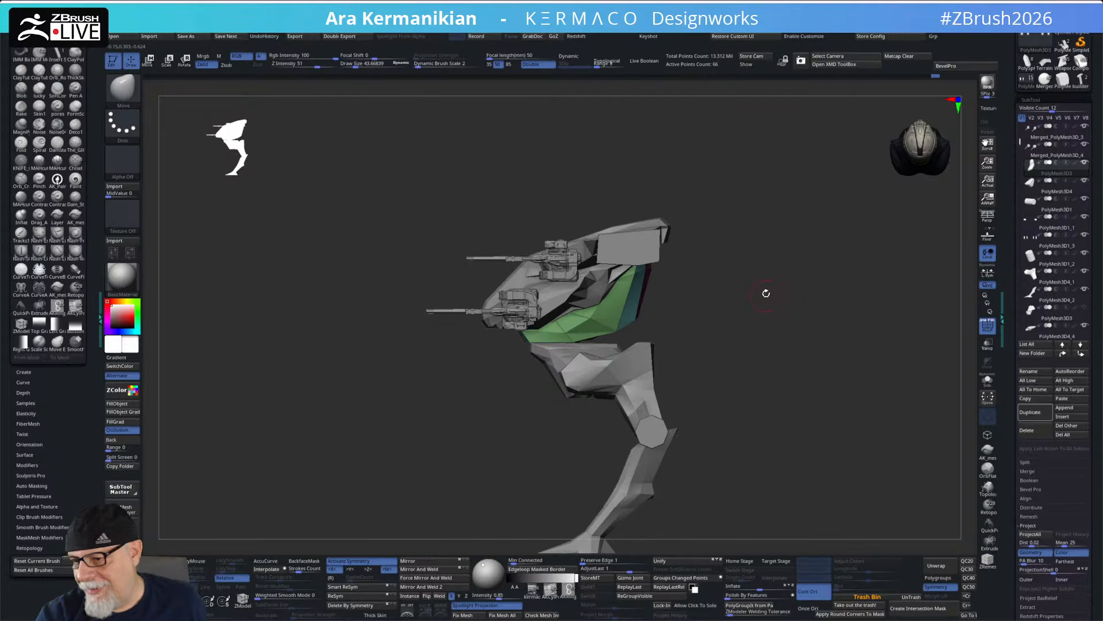
drag(758, 301, 653, 335)
drag(719, 322, 767, 365)
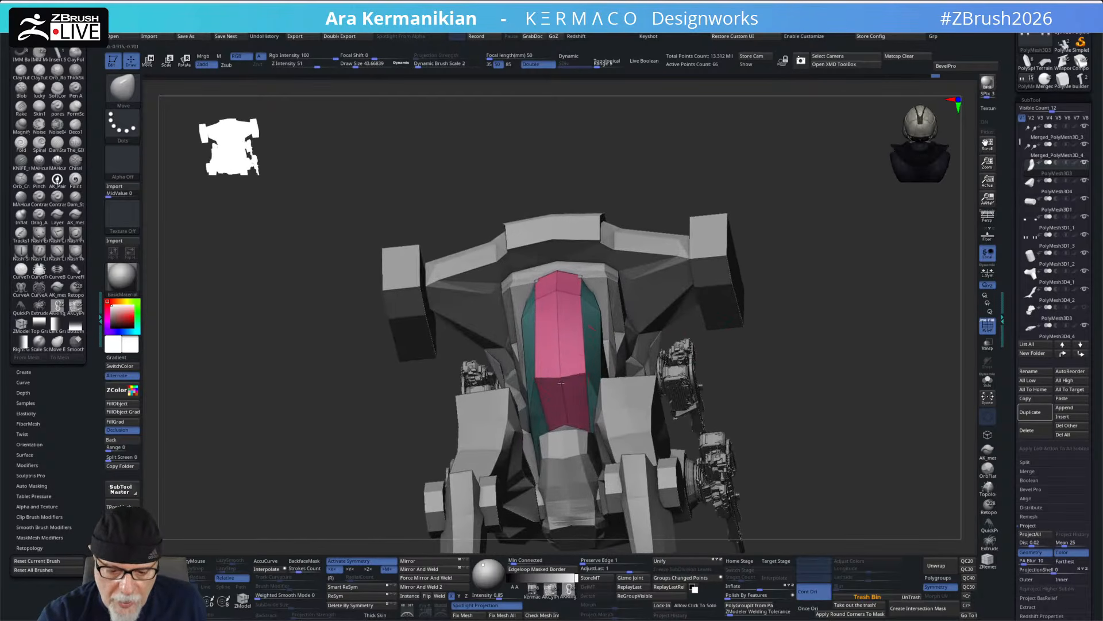
drag(586, 375, 591, 374)
drag(796, 323, 743, 336)
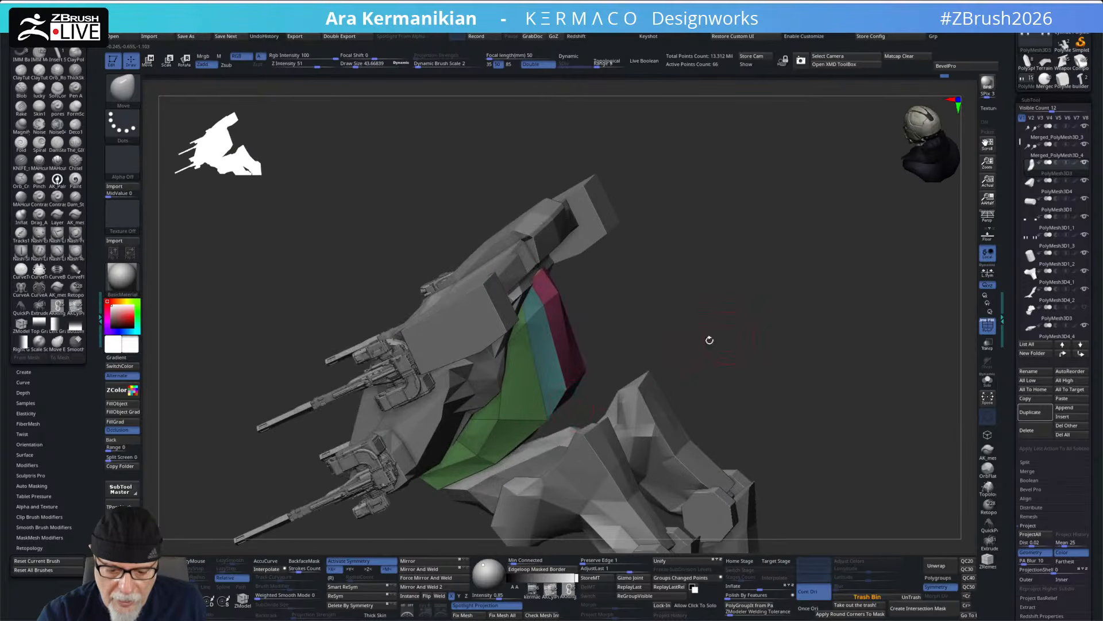
drag(565, 411, 521, 403)
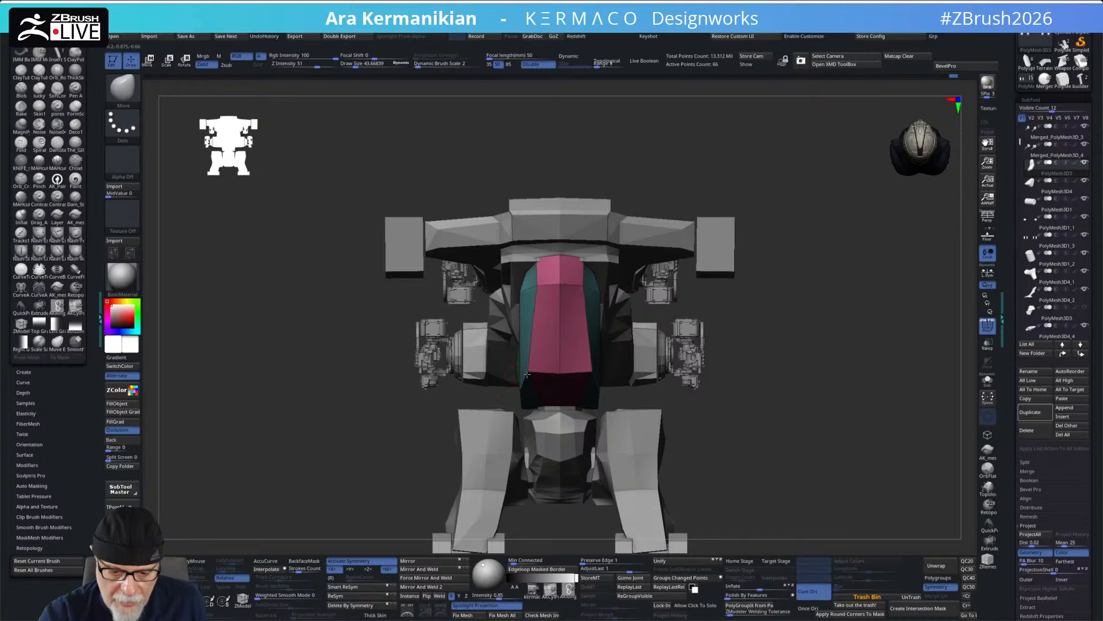
right_drag(633, 347, 717, 302)
right_drag(614, 368, 651, 362)
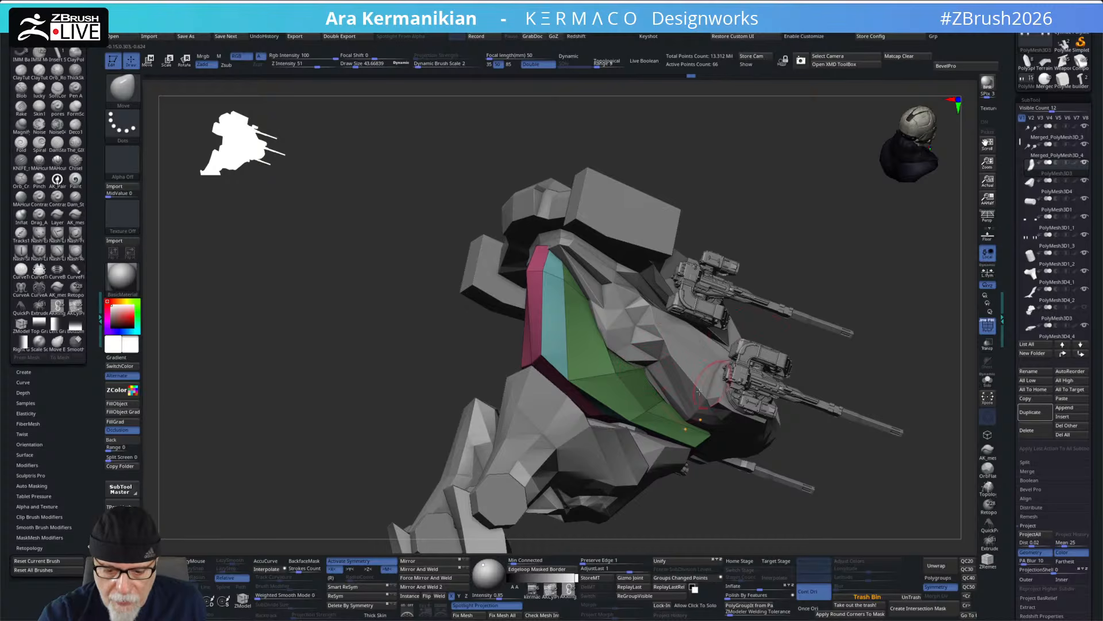
right_drag(681, 379, 808, 243)
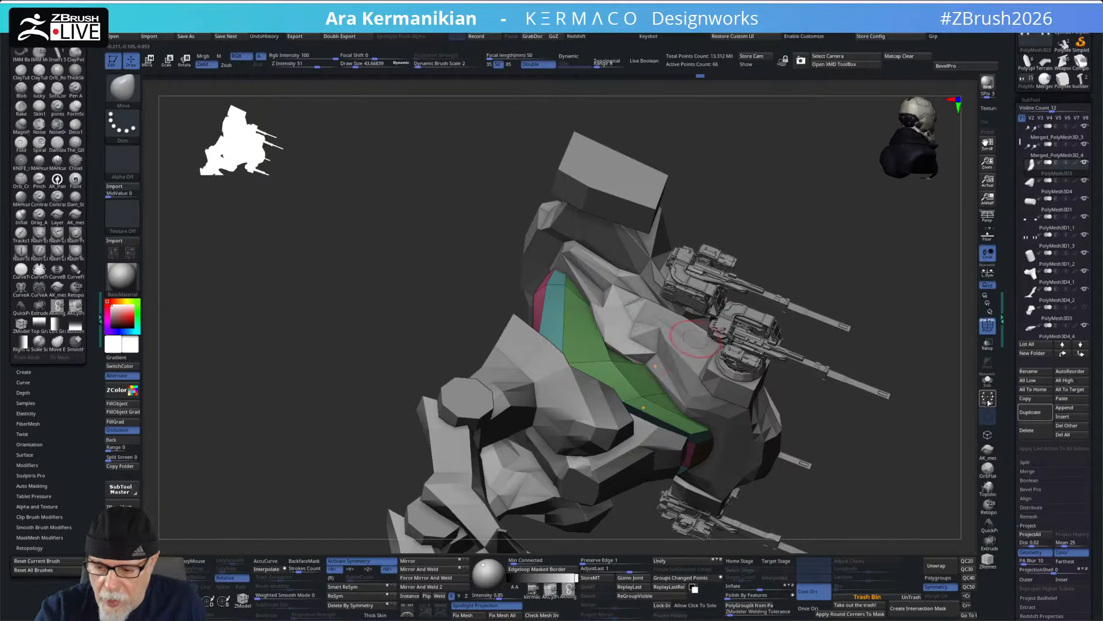
- Isolate the lower torso part in Solo mode, nudge points on its upper face and show the full mech again
click(987, 381)
right_drag(917, 369, 759, 345)
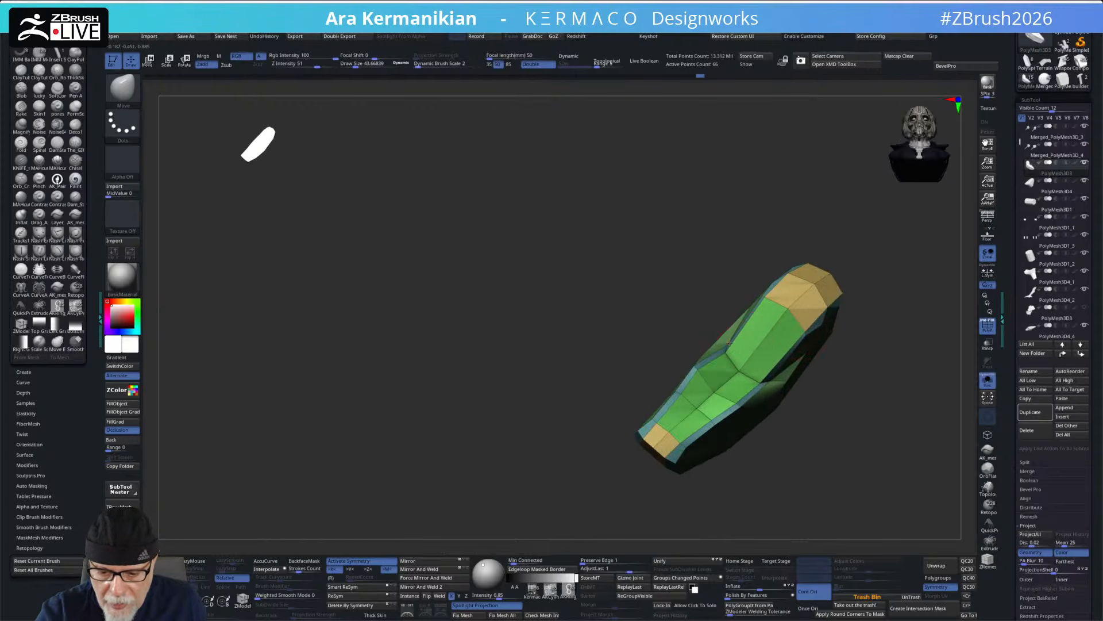
drag(738, 353, 744, 363)
click(987, 380)
right_drag(862, 438, 846, 406)
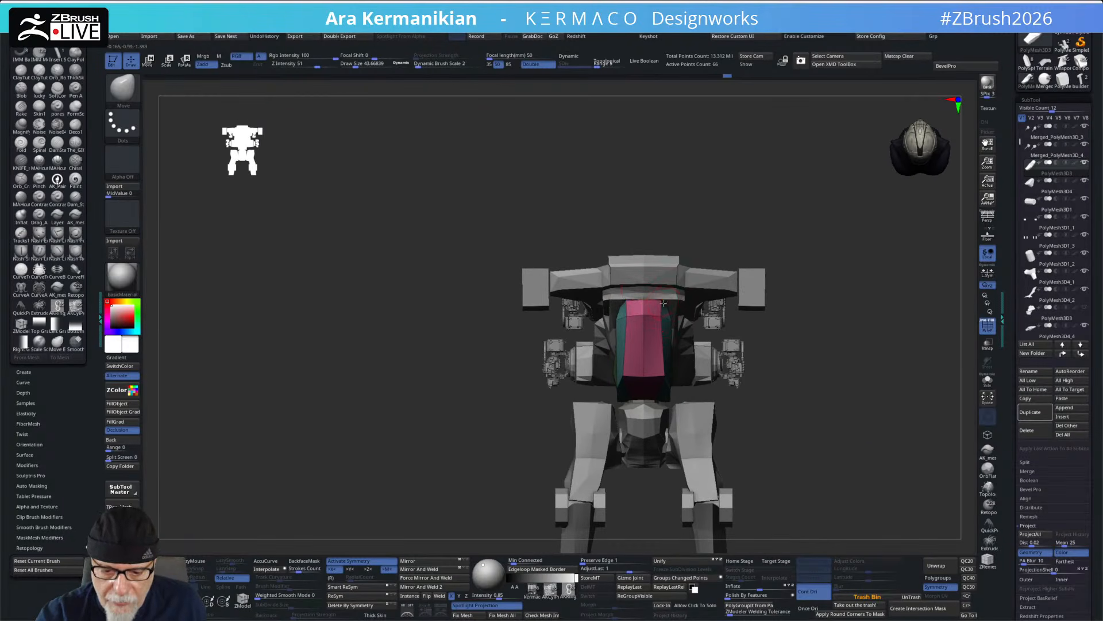
- Refine the lower torso part's rear and side surfaces against the surrounding hull and hips with the Move brush
right_drag(806, 271, 678, 318)
right_drag(817, 263, 716, 313)
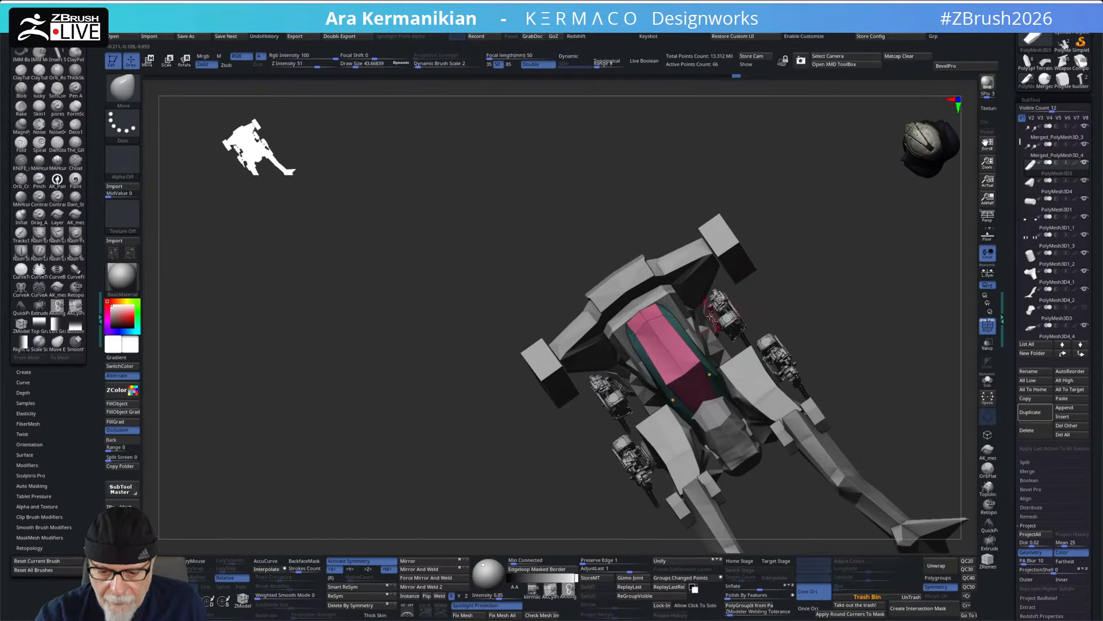
right_drag(816, 263, 692, 329)
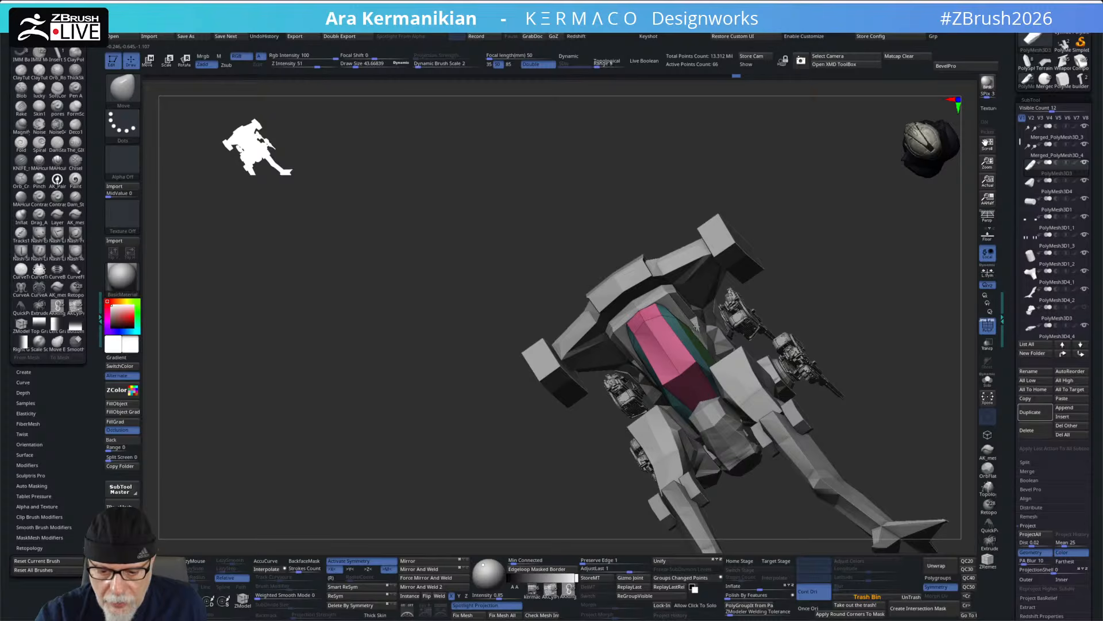
right_drag(811, 286, 723, 364)
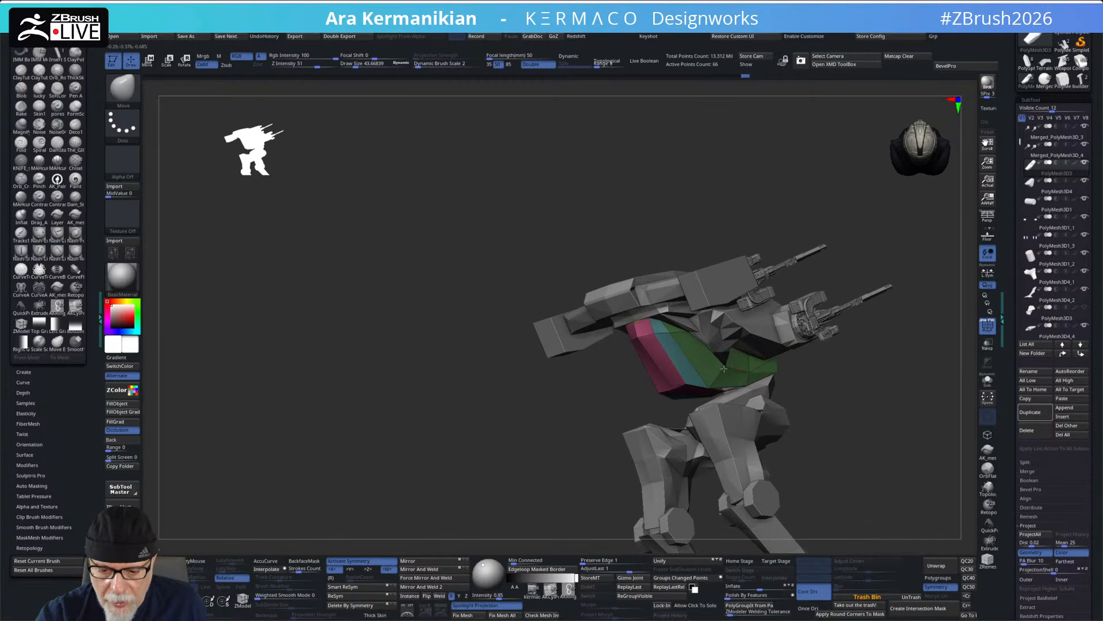
right_drag(848, 239, 725, 351)
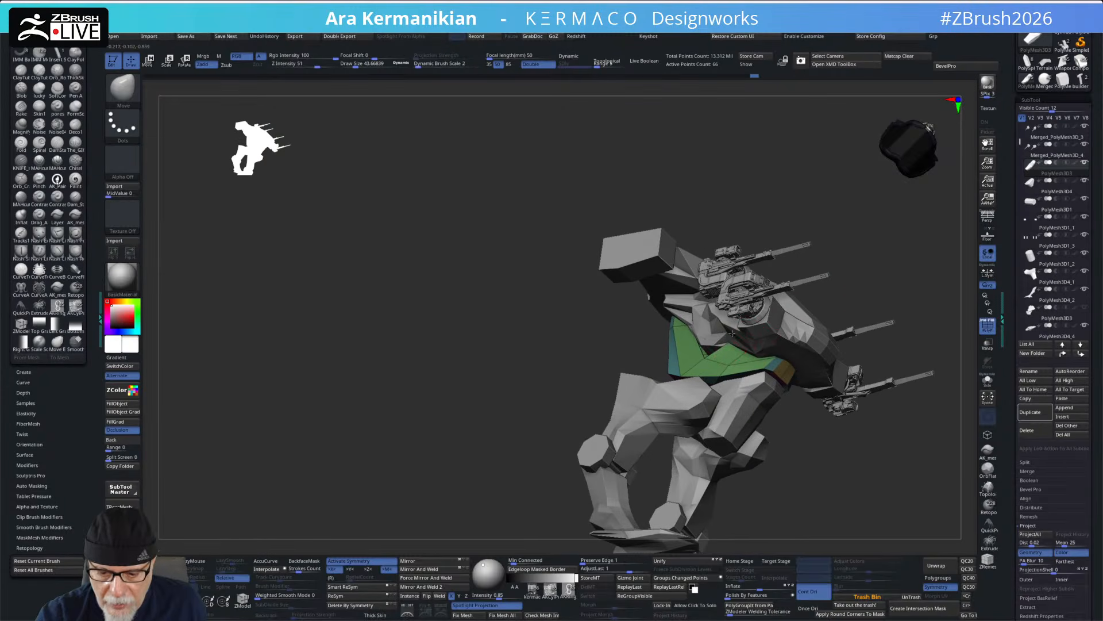
- Isolate the lower torso part and even out the edge points along its upper face, using a smaller brush near the top
click(988, 382)
drag(864, 332, 825, 346)
ctrl+right_drag(825, 346, 821, 374)
drag(647, 323, 661, 311)
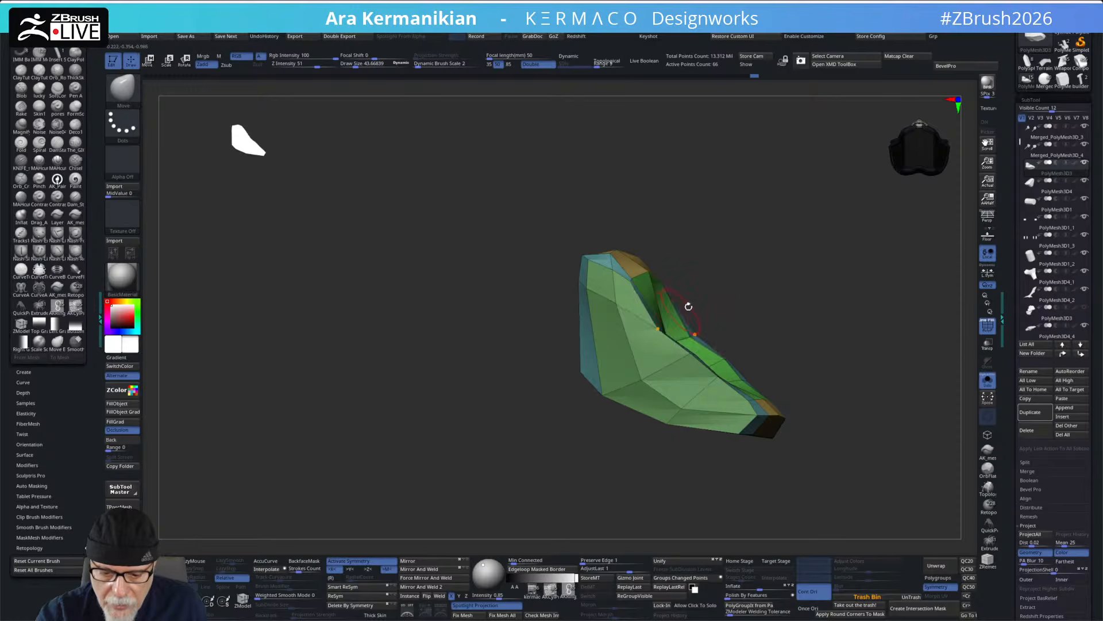
right_drag(807, 307, 707, 313)
drag(684, 342, 681, 334)
drag(680, 371, 678, 366)
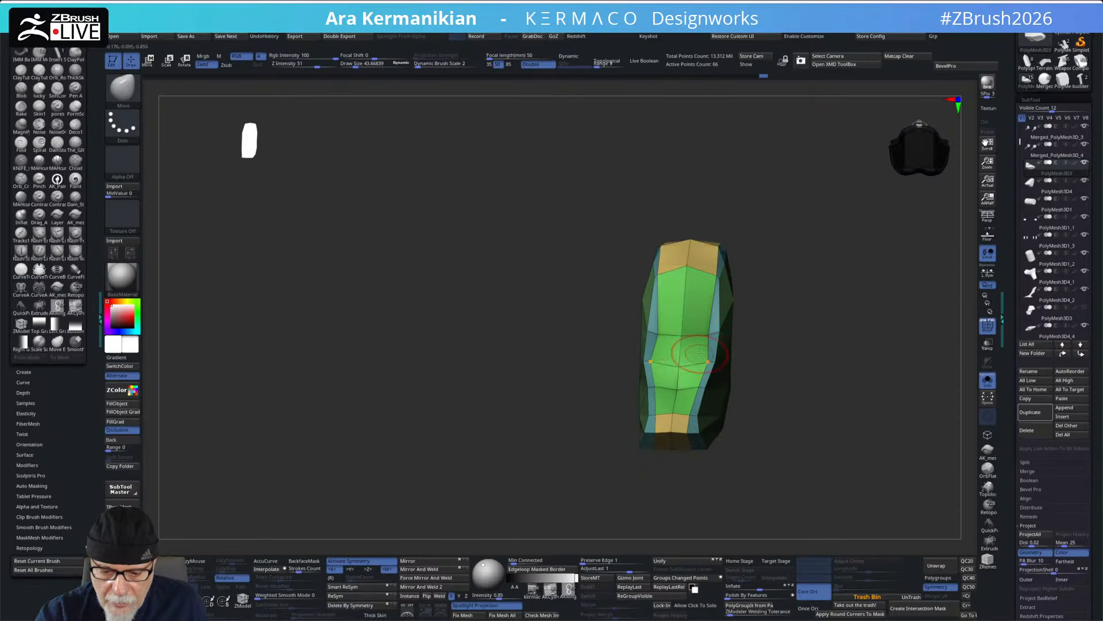
right_drag(807, 317, 765, 323)
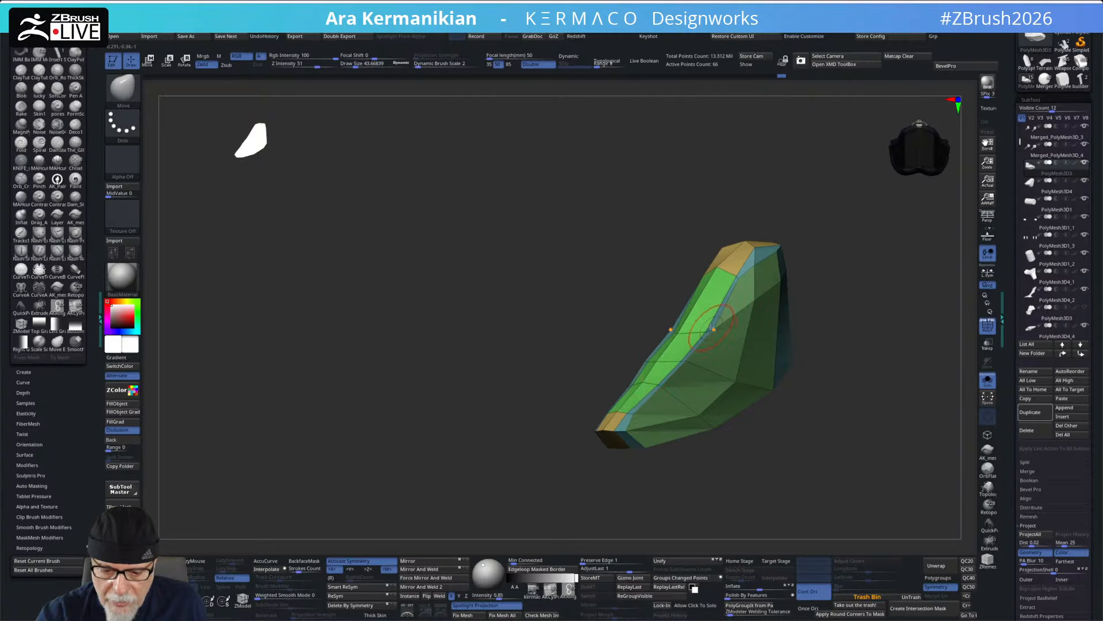
mouse_move(741, 313)
right_down()
mouse_move(780, 293)
mouse_move(762, 313)
mouse_move(778, 296)
mouse_move(764, 333)
right_up()
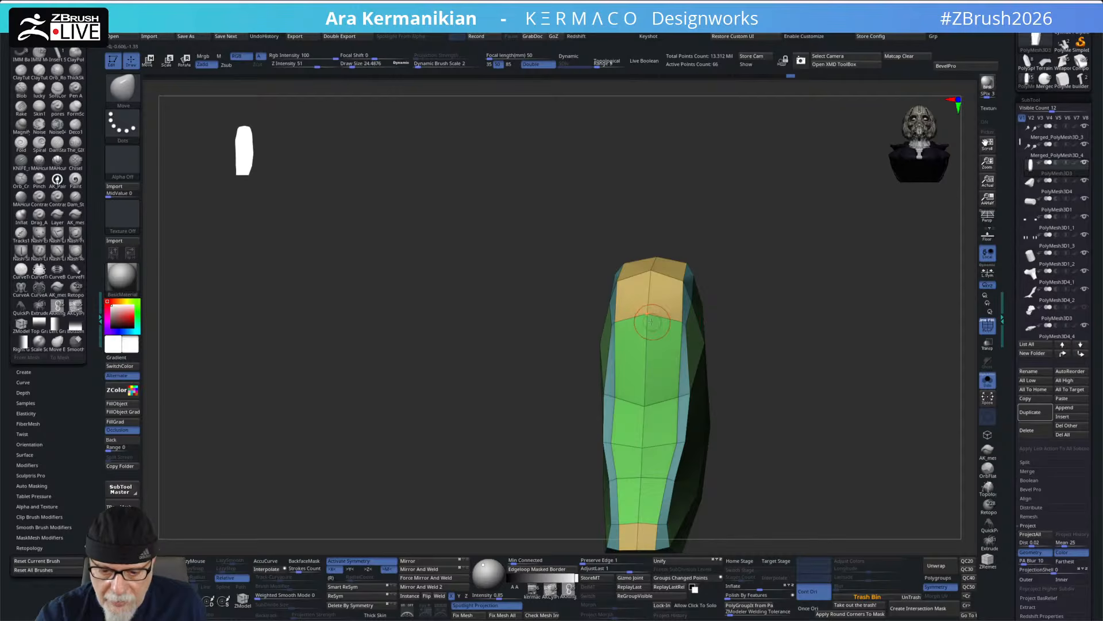
drag(685, 325, 673, 320)
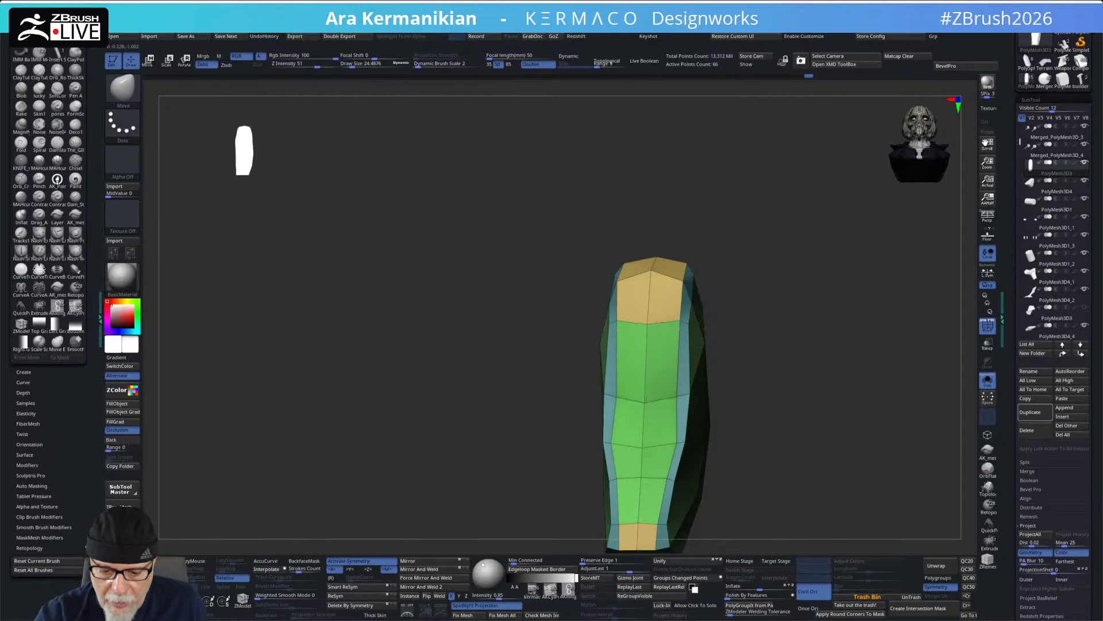
- Straighten the isolated part's upper profile with ClipCurve and tidy the points at its front and top ends
mouse_move(751, 377)
alt+mouse_down()
mouse_move(781, 315)
mouse_move(834, 314)
mouse_move(738, 304)
mouse_move(708, 379)
alt+mouse_up()
drag(742, 342, 810, 280)
mouse_move(546, 391)
ctrl+shift+mouse_down()
mouse_move(734, 246)
mouse_move(743, 259)
ctrl+shift+mouse_up()
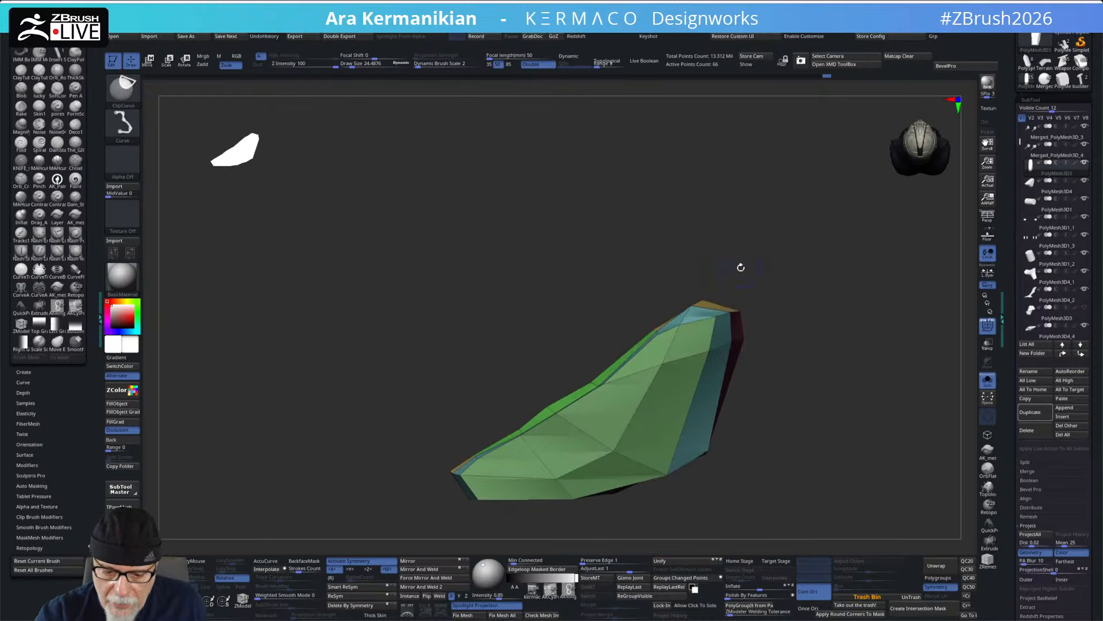
mouse_move(394, 494)
ctrl+shift+mouse_down()
mouse_move(530, 407)
mouse_move(577, 397)
ctrl+shift+mouse_up()
mouse_move(766, 348)
mouse_down()
mouse_move(857, 341)
mouse_move(801, 412)
mouse_move(778, 363)
mouse_up()
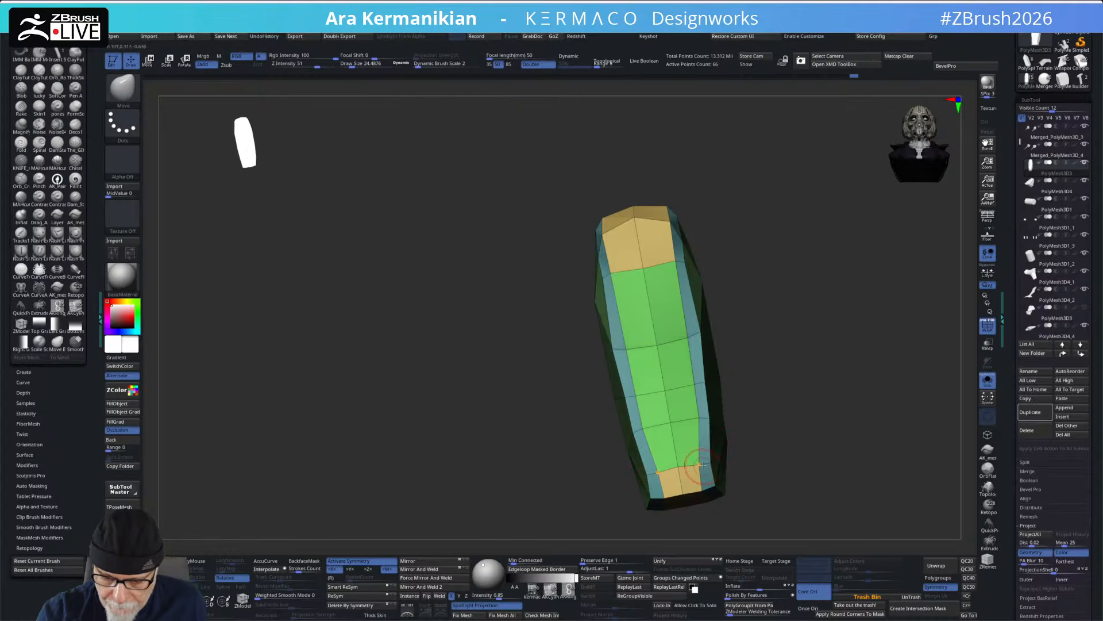
drag(730, 379, 756, 372)
drag(747, 307, 704, 282)
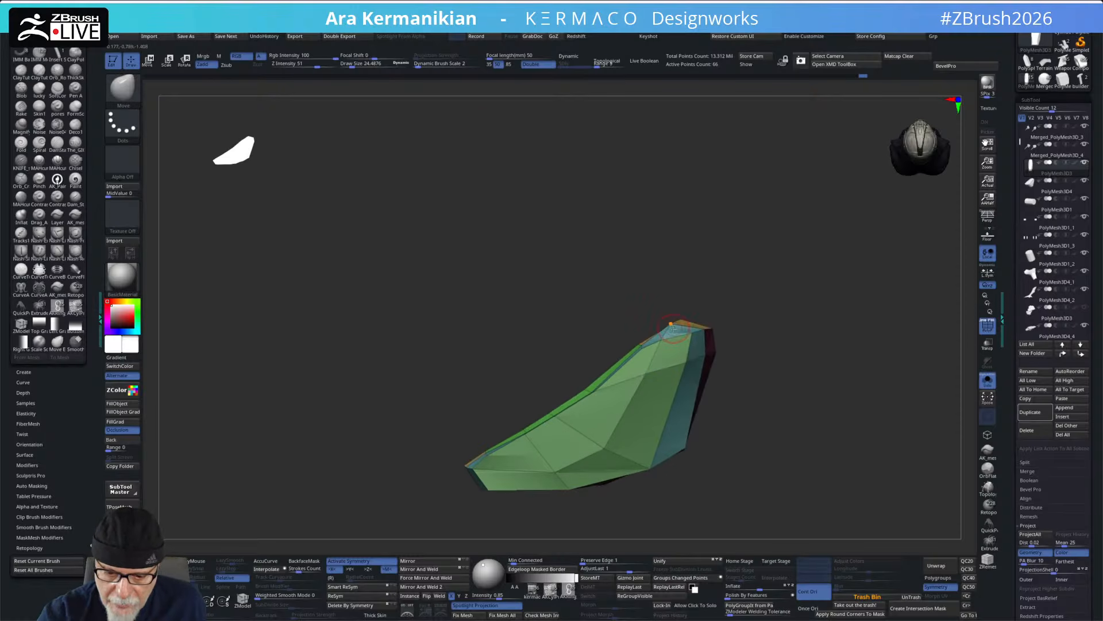
- Compare the part with the full mech, isolate it again for another ClipCurve trim and show all parts
click(988, 380)
drag(798, 360, 954, 382)
click(986, 382)
alt+drag(766, 261, 529, 305)
mouse_move(377, 323)
ctrl+shift+mouse_down()
mouse_move(699, 333)
mouse_move(735, 355)
ctrl+shift+mouse_up()
click(987, 381)
drag(880, 365, 663, 301)
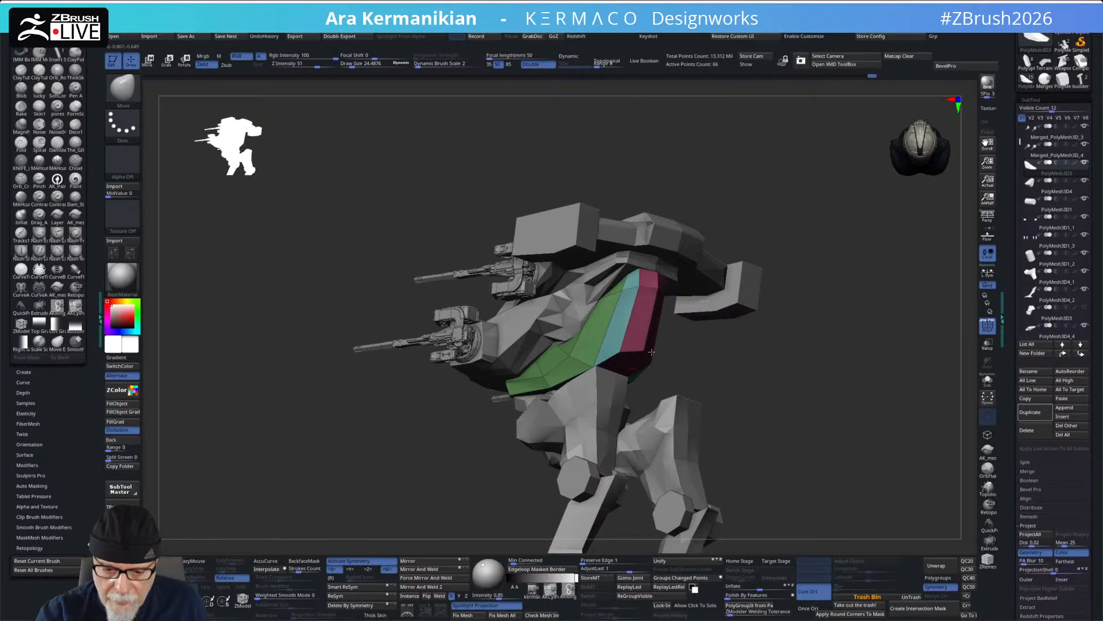
- Adjust the lower torso part's bottom edge and back panel where they meet the hips
drag(660, 350, 781, 339)
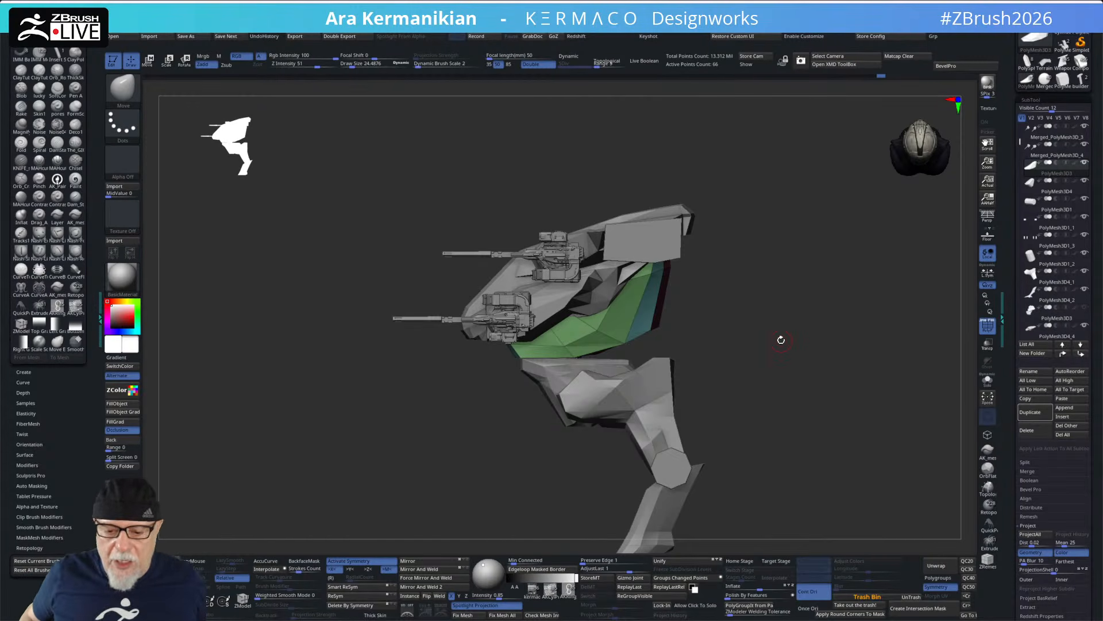
drag(781, 340, 796, 304)
right_click(810, 370)
click(811, 368)
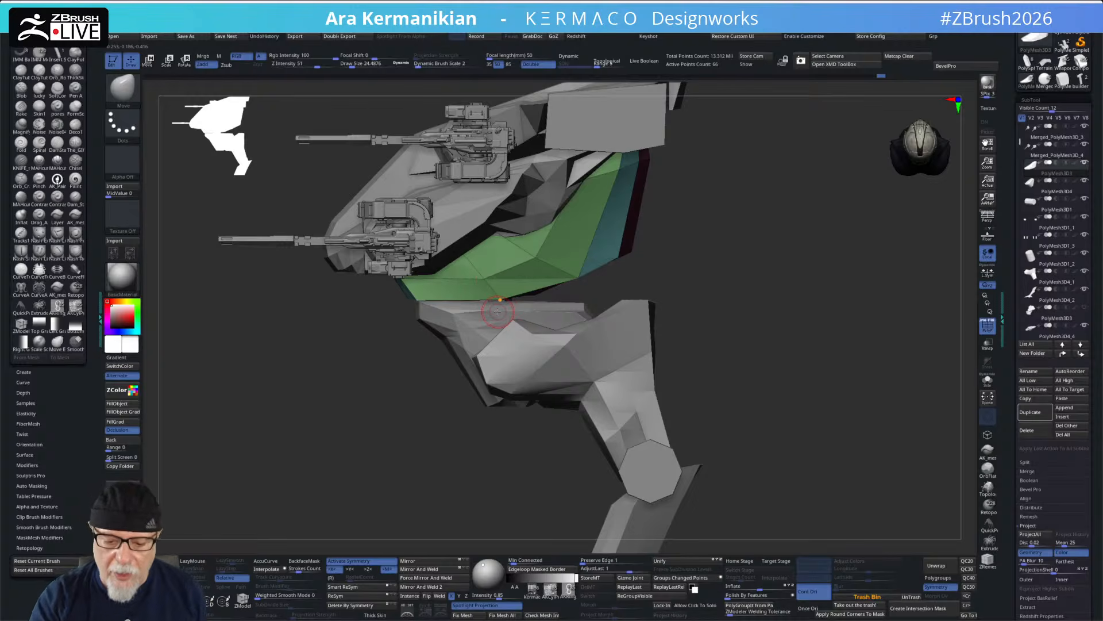
drag(743, 284, 777, 331)
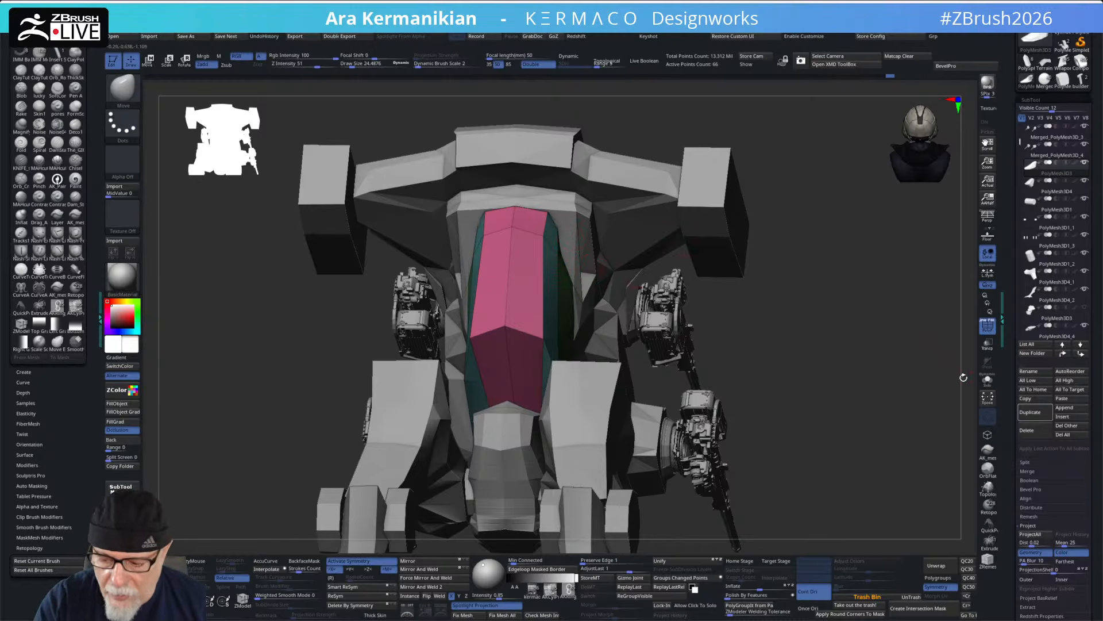
- Isolate the lower torso part, move its upper-face points, trim it with ClipCurve and show the full mech again
click(988, 380)
mouse_move(833, 402)
mouse_down()
mouse_move(795, 397)
mouse_move(714, 329)
mouse_move(708, 442)
mouse_up()
mouse_move(587, 318)
mouse_down()
mouse_move(599, 343)
mouse_move(576, 364)
mouse_up()
drag(593, 324, 596, 326)
drag(523, 321, 531, 304)
drag(680, 371, 638, 368)
mouse_move(780, 409)
alt+mouse_down()
mouse_move(761, 445)
mouse_move(685, 412)
mouse_move(697, 340)
mouse_move(671, 371)
mouse_move(753, 362)
mouse_move(762, 380)
alt+mouse_up()
mouse_move(400, 279)
ctrl+shift+mouse_down()
mouse_move(697, 262)
mouse_move(709, 304)
mouse_move(715, 297)
ctrl+shift+mouse_up()
click(987, 380)
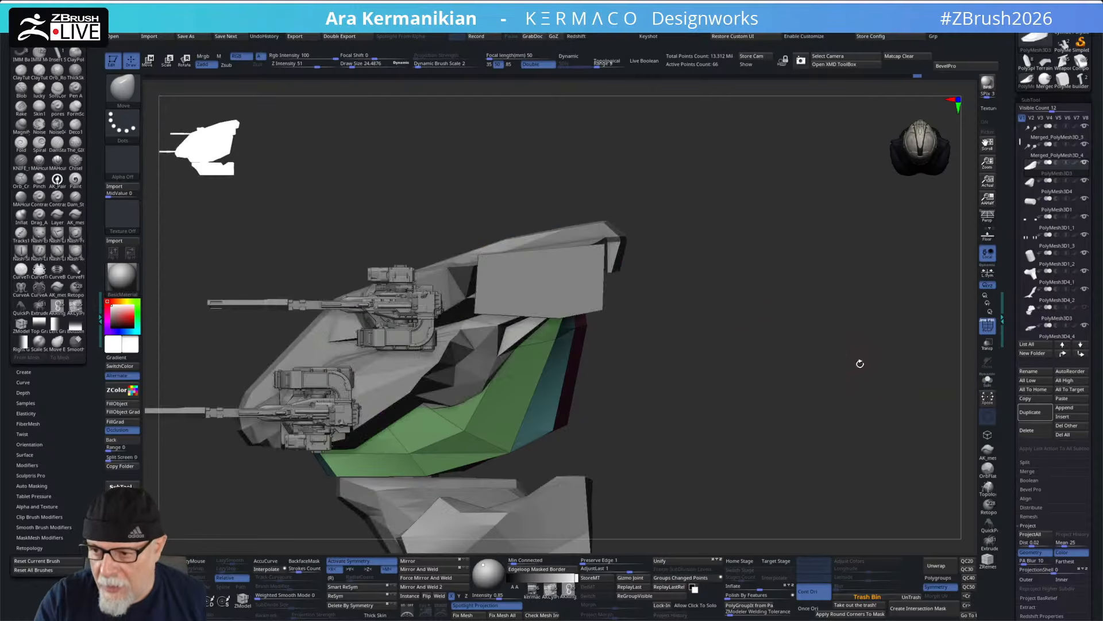
alt+drag(749, 343, 788, 289)
mouse_move(717, 309)
mouse_down()
mouse_move(732, 305)
mouse_move(705, 312)
mouse_up()
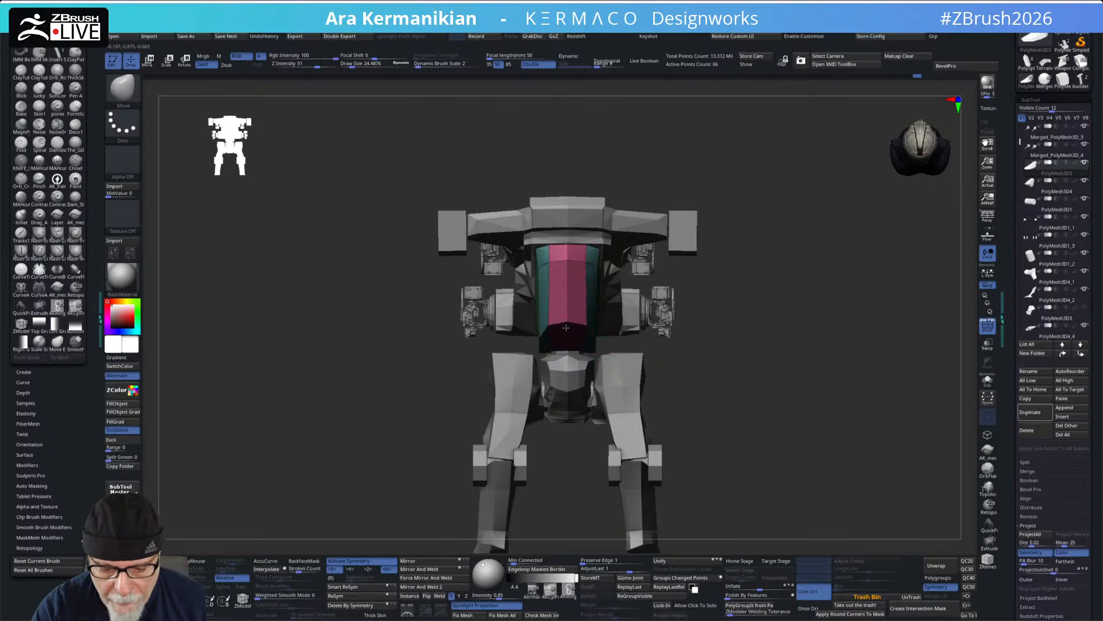
- Isolate the lower torso part, flatten its peaked top edge with a straight ClipCurve trim and show all parts
drag(757, 272, 722, 265)
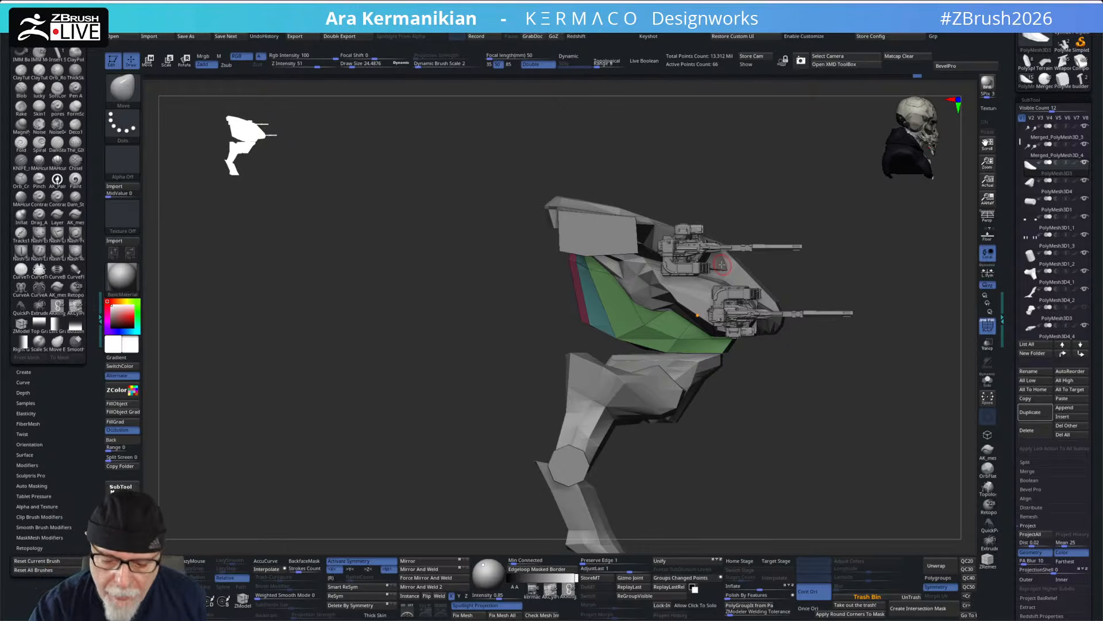
drag(723, 423, 769, 349)
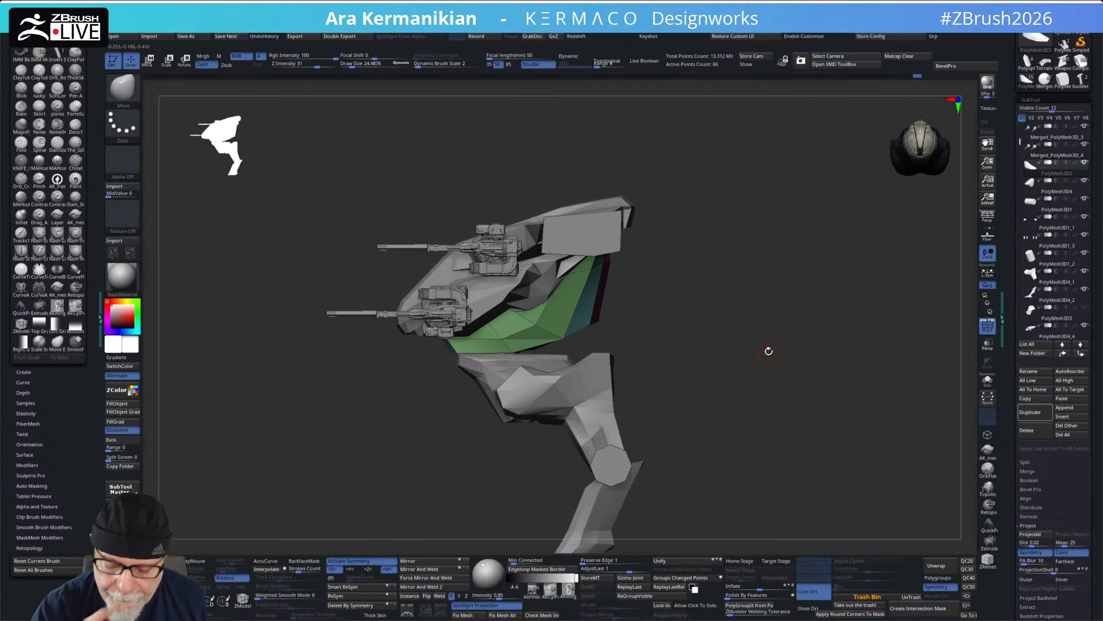
drag(684, 346, 628, 324)
mouse_move(711, 332)
alt+mouse_down()
mouse_move(712, 347)
mouse_move(698, 333)
alt+mouse_up()
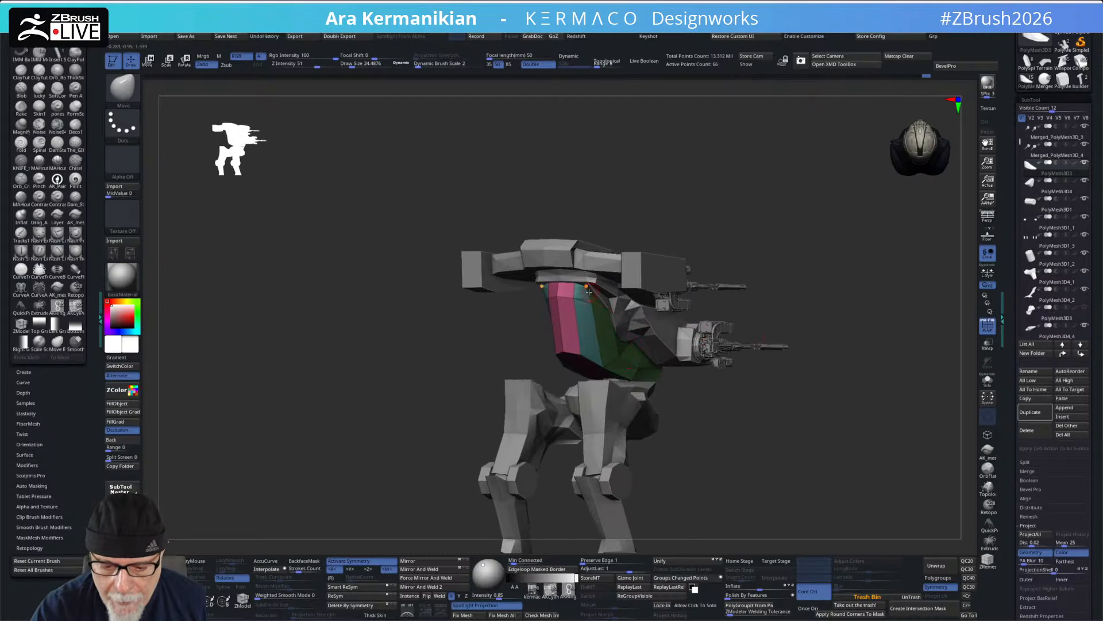
right_drag(609, 309, 593, 296)
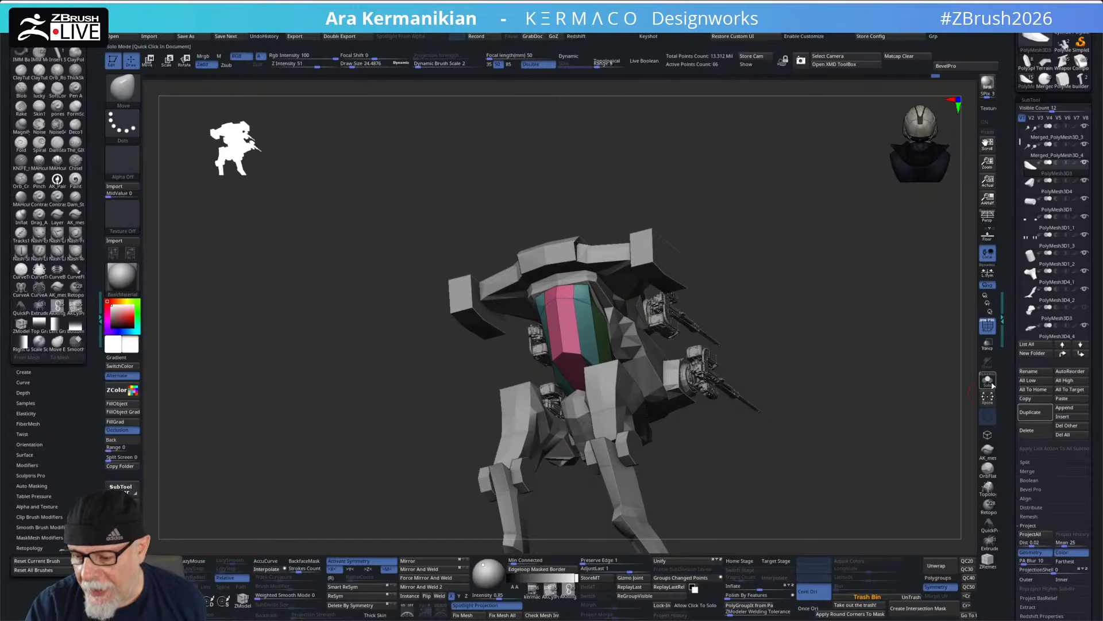
click(989, 383)
mouse_move(837, 323)
mouse_down()
mouse_move(778, 369)
mouse_move(761, 359)
mouse_up()
drag(585, 352, 576, 355)
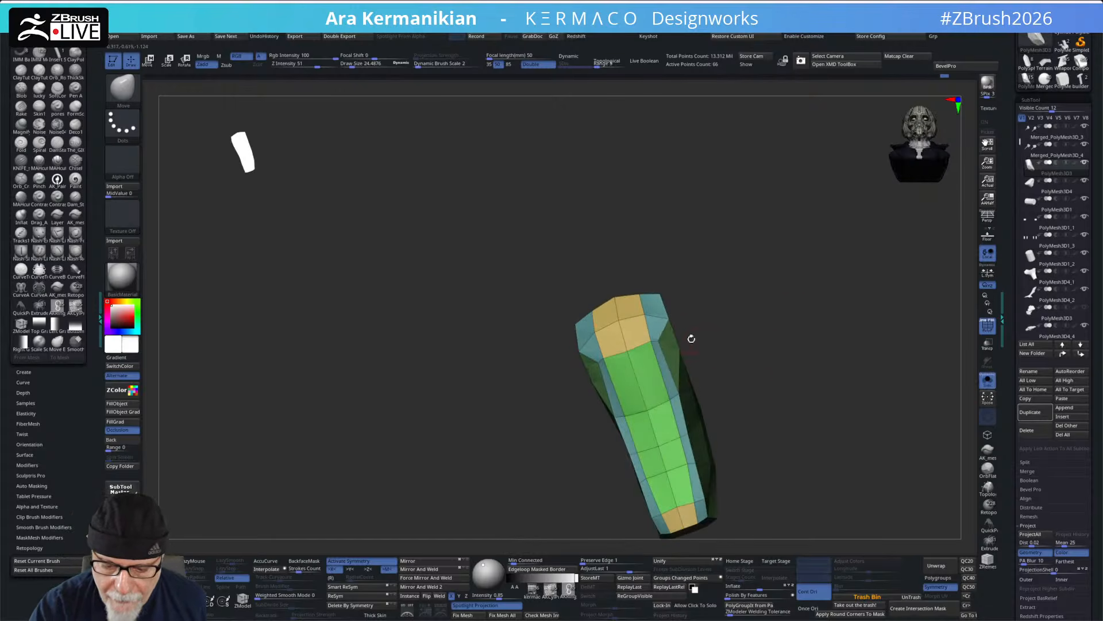
drag(724, 342, 643, 363)
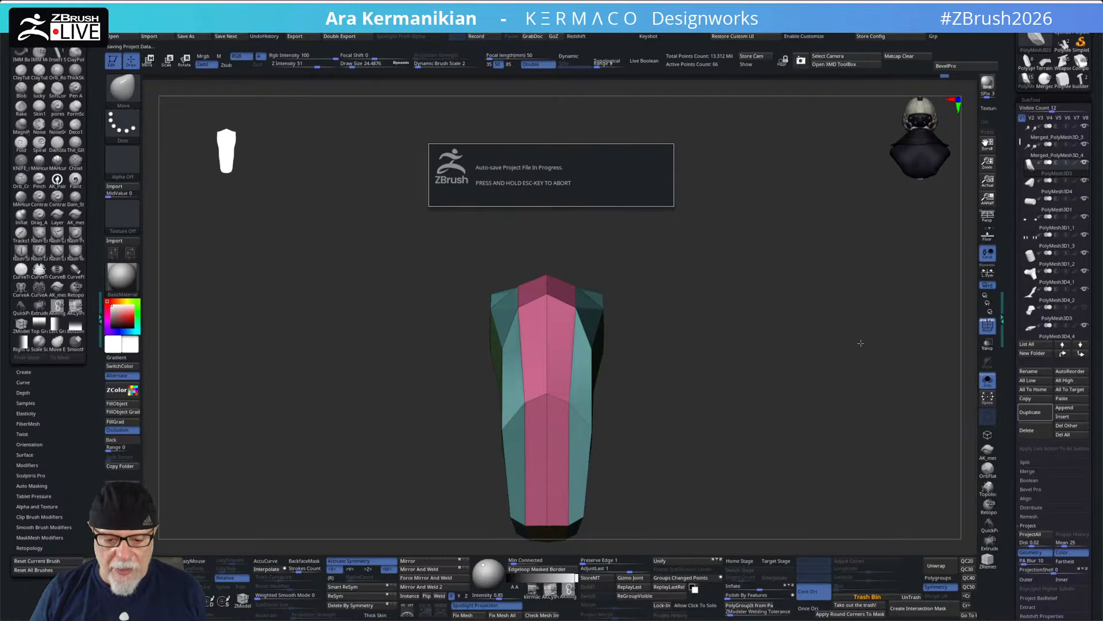
drag(861, 343, 861, 342)
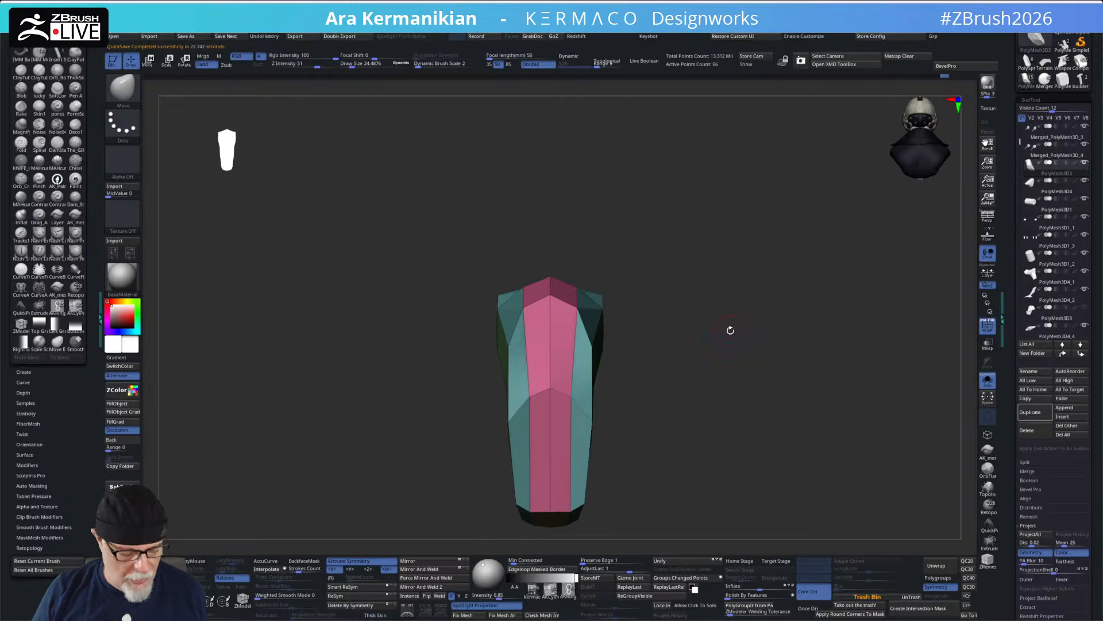
mouse_move(288, 224)
ctrl+shift+mouse_down()
mouse_move(843, 214)
mouse_move(845, 279)
mouse_move(855, 286)
ctrl+shift+mouse_up()
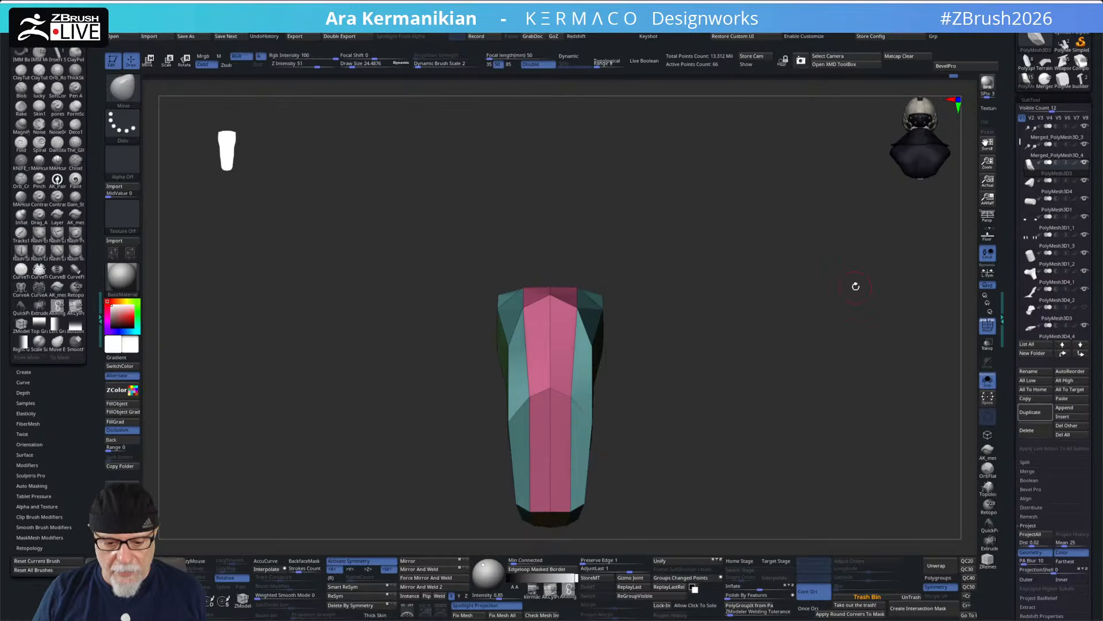
click(986, 382)
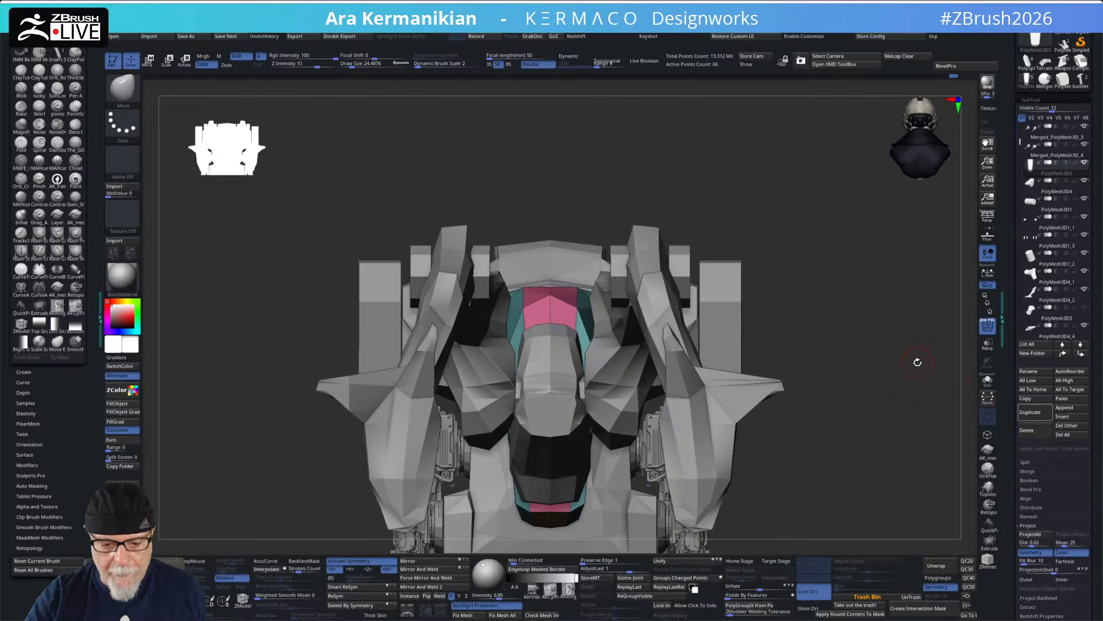
- Examine the lower torso part's fit against the hull and hips from several angles, using isolation and transparency
drag(918, 363, 723, 323)
drag(708, 266, 739, 272)
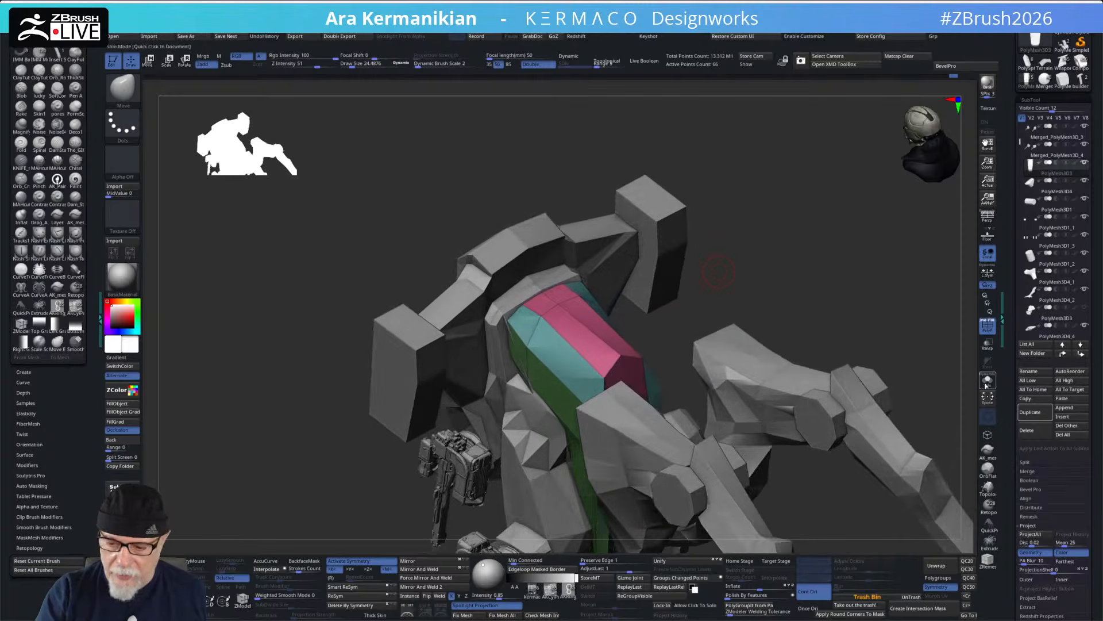
click(987, 381)
drag(763, 329, 778, 330)
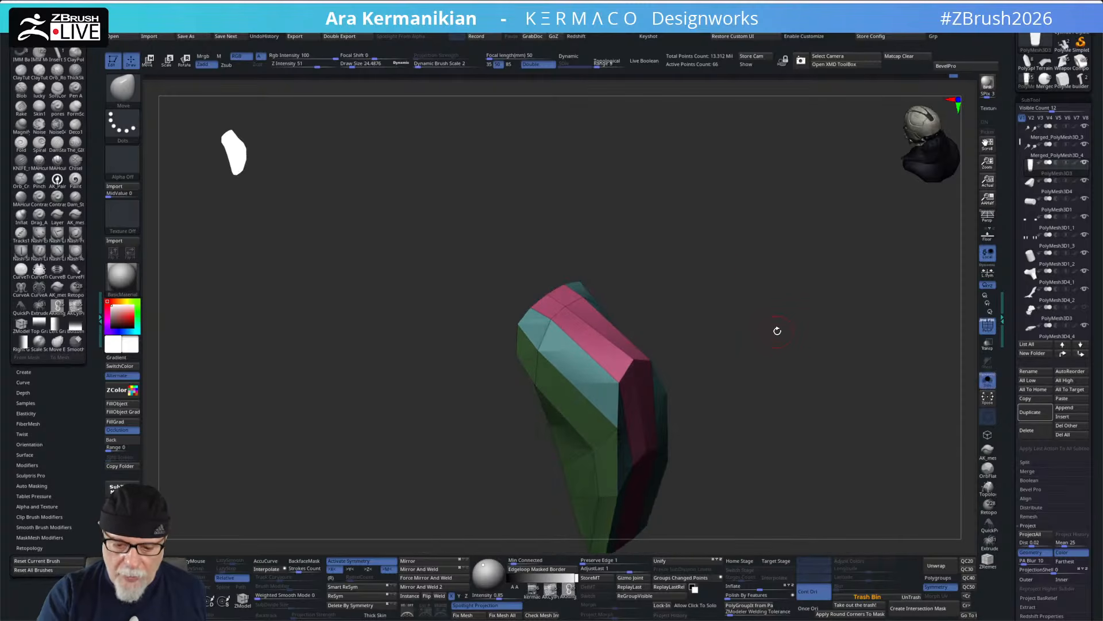
click(987, 381)
drag(733, 275, 740, 239)
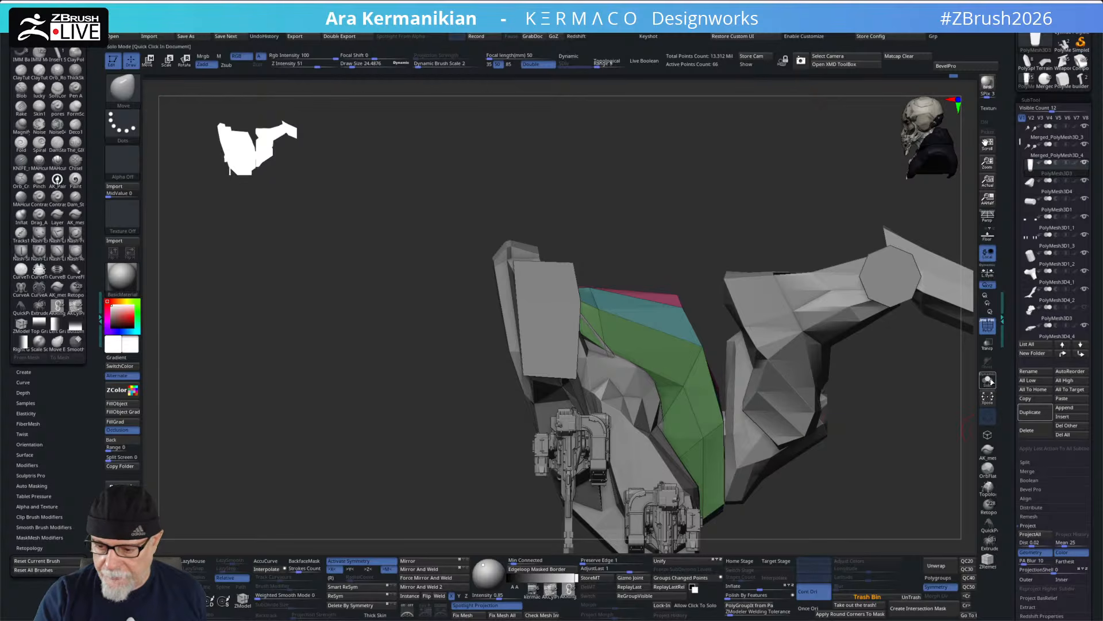
click(987, 344)
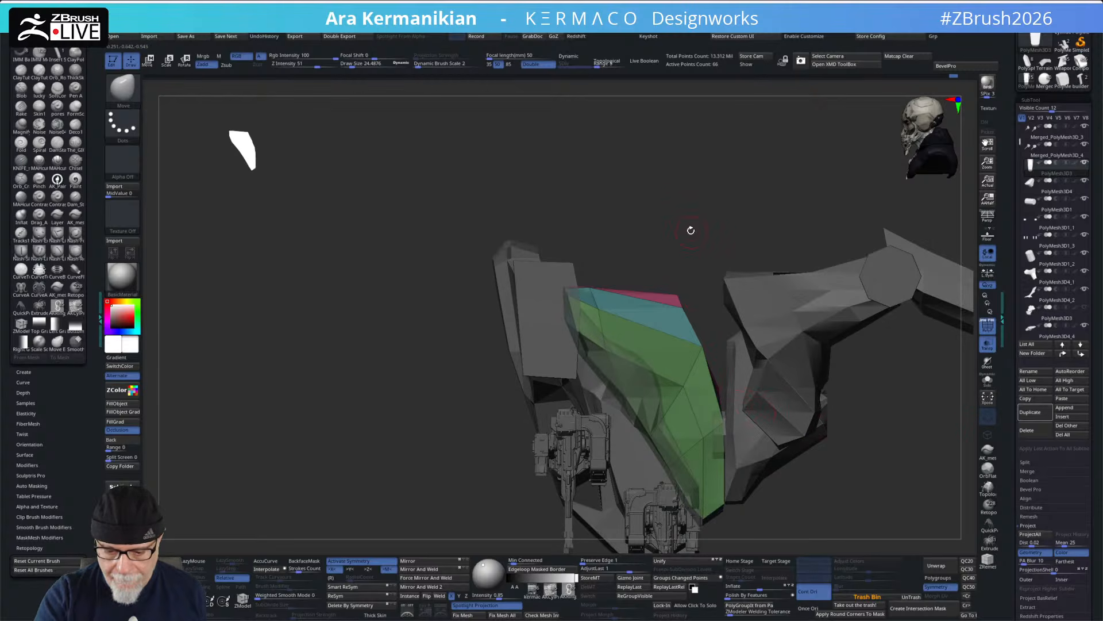
drag(699, 230, 777, 398)
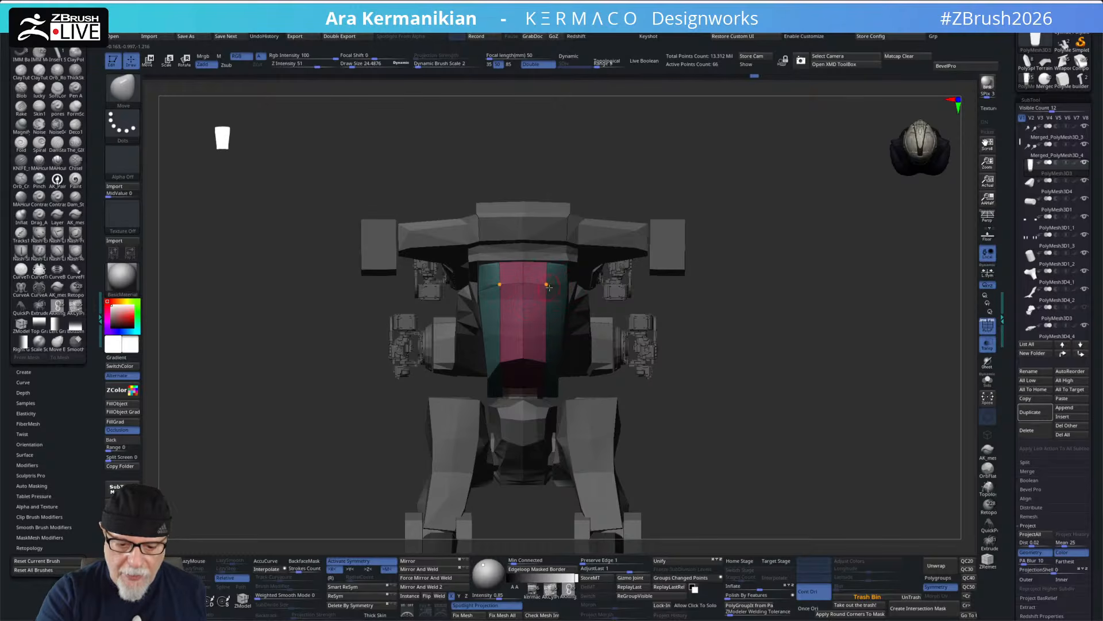
drag(754, 326, 667, 381)
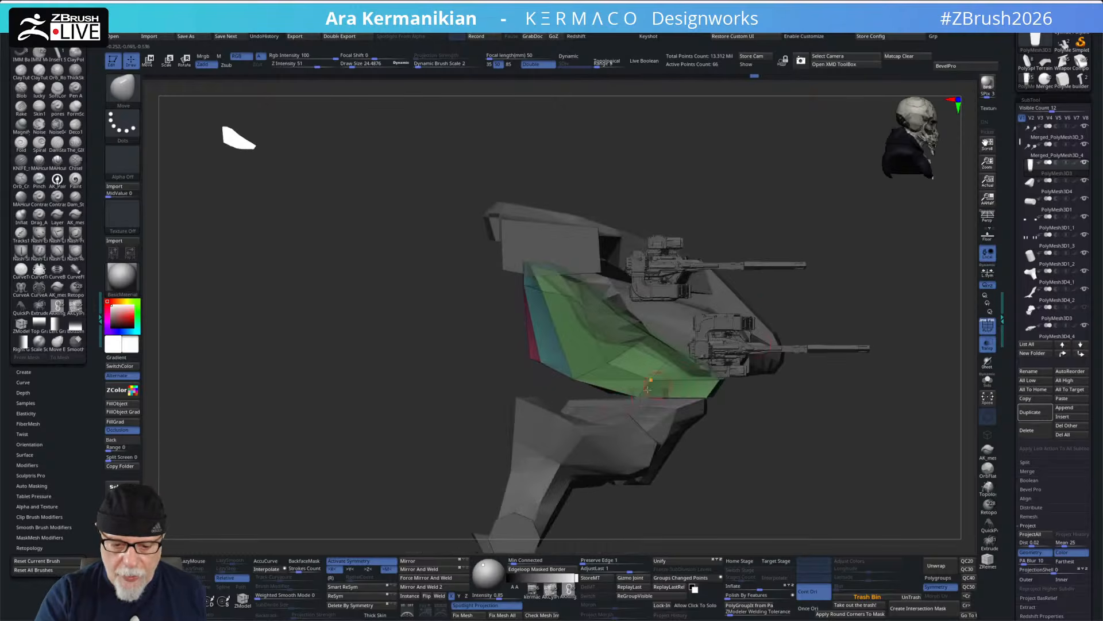
mouse_move(782, 432)
mouse_down()
mouse_move(782, 316)
mouse_move(805, 382)
mouse_up()
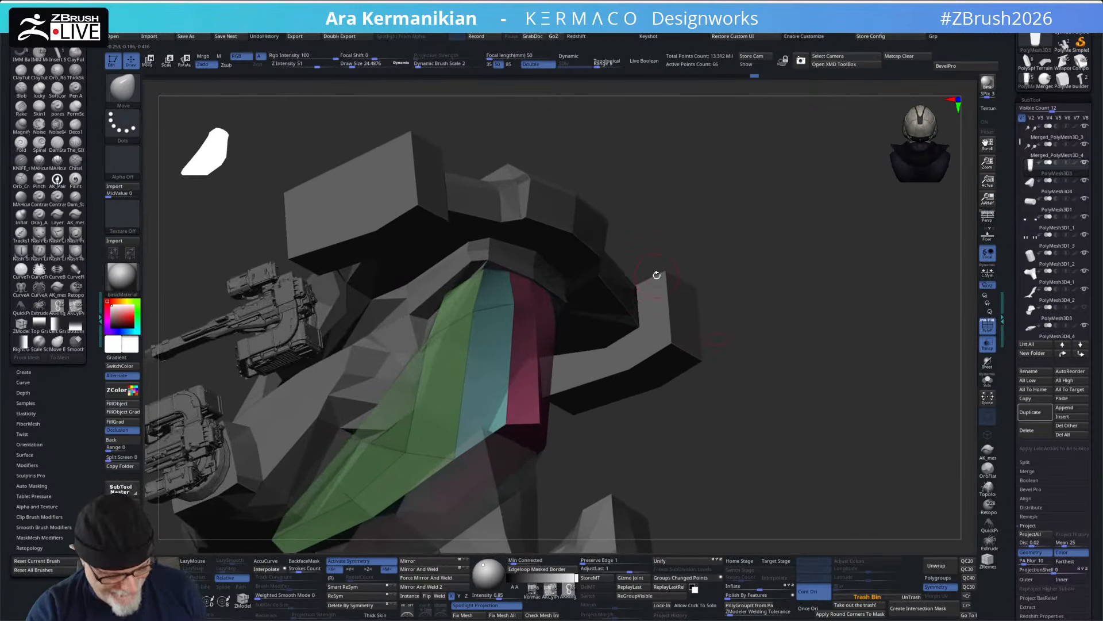
- Pull the uppermost polygons of the lower torso part's back panel outward into a block with ZModeler QMesh
key(b)
key(z)
key(m)
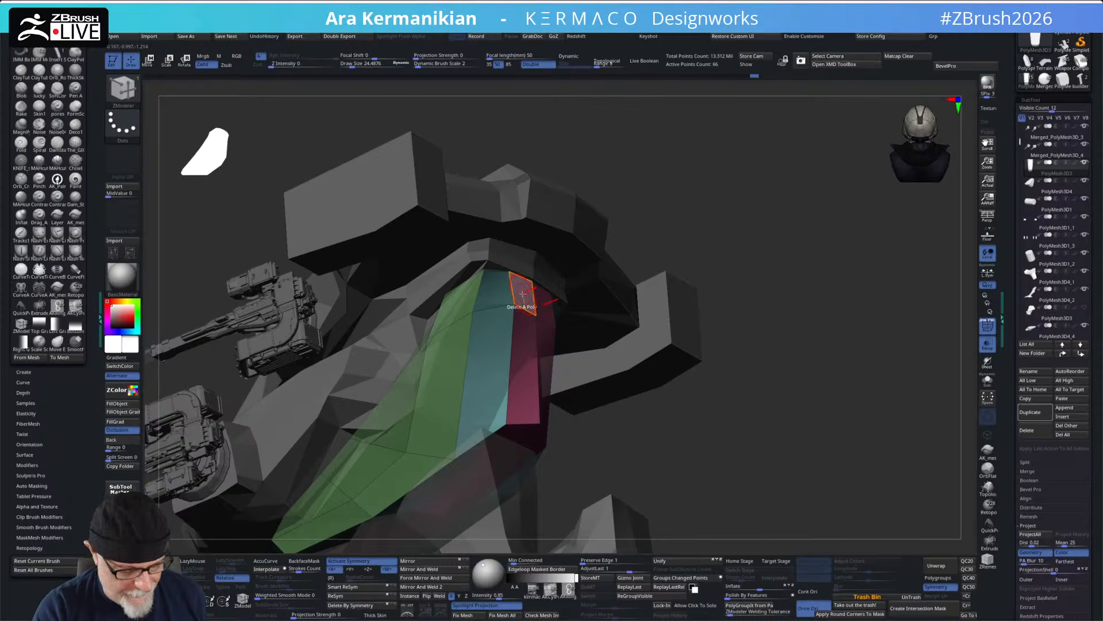
key(space)
click(495, 374)
drag(524, 295, 551, 281)
click(987, 380)
drag(825, 340, 962, 399)
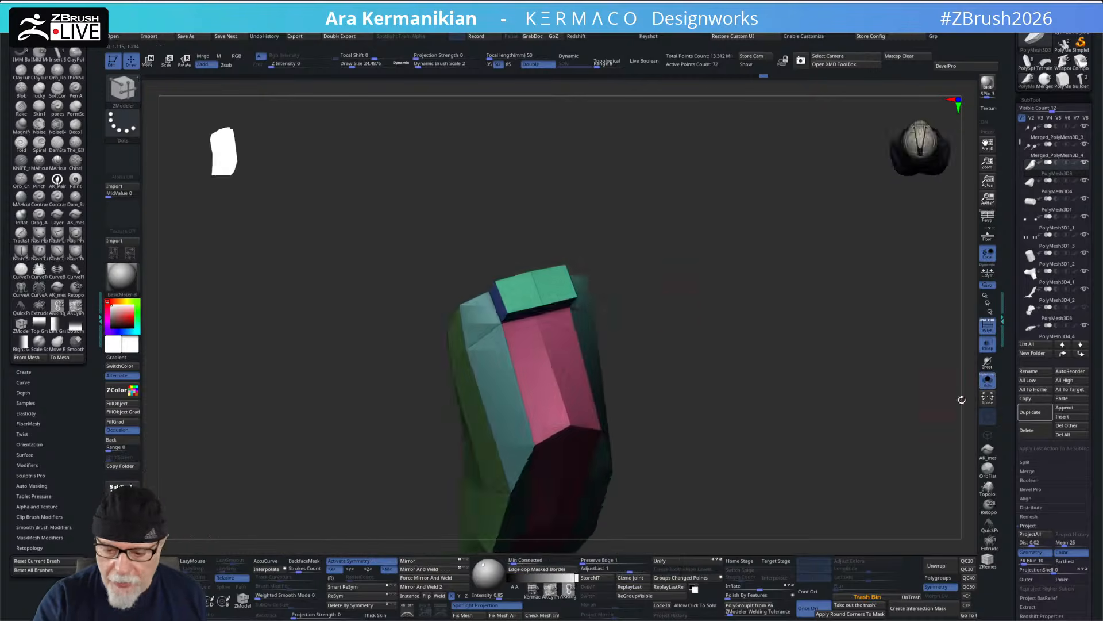
- Cut the new block's lower rear corner at an angle with ClipCurve from the side, with the full mech shown
click(988, 382)
drag(810, 350, 677, 363)
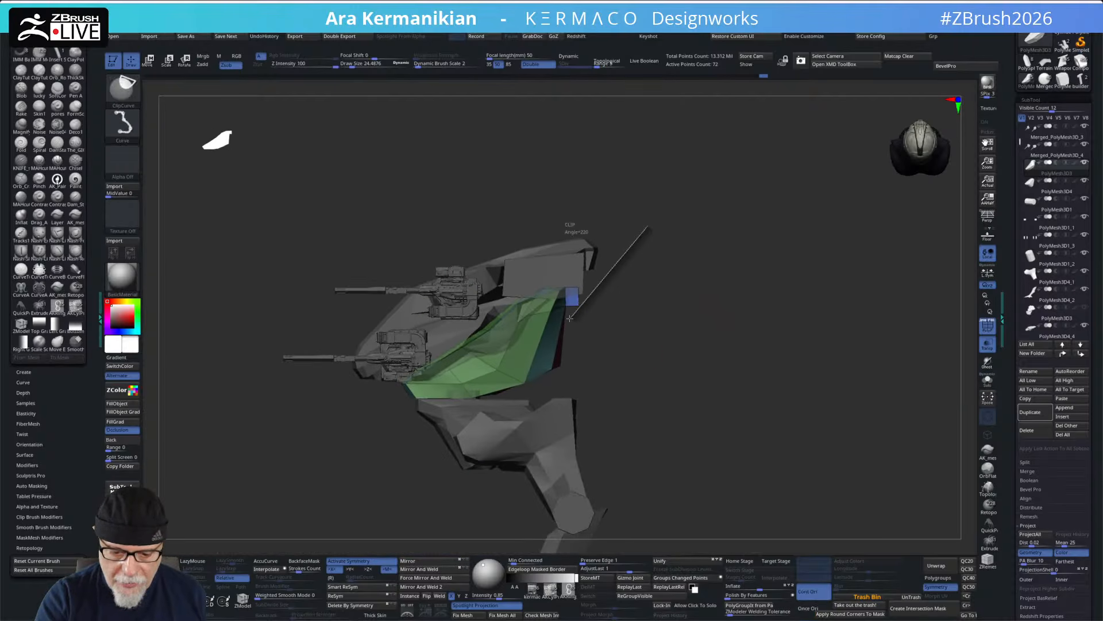
click(987, 381)
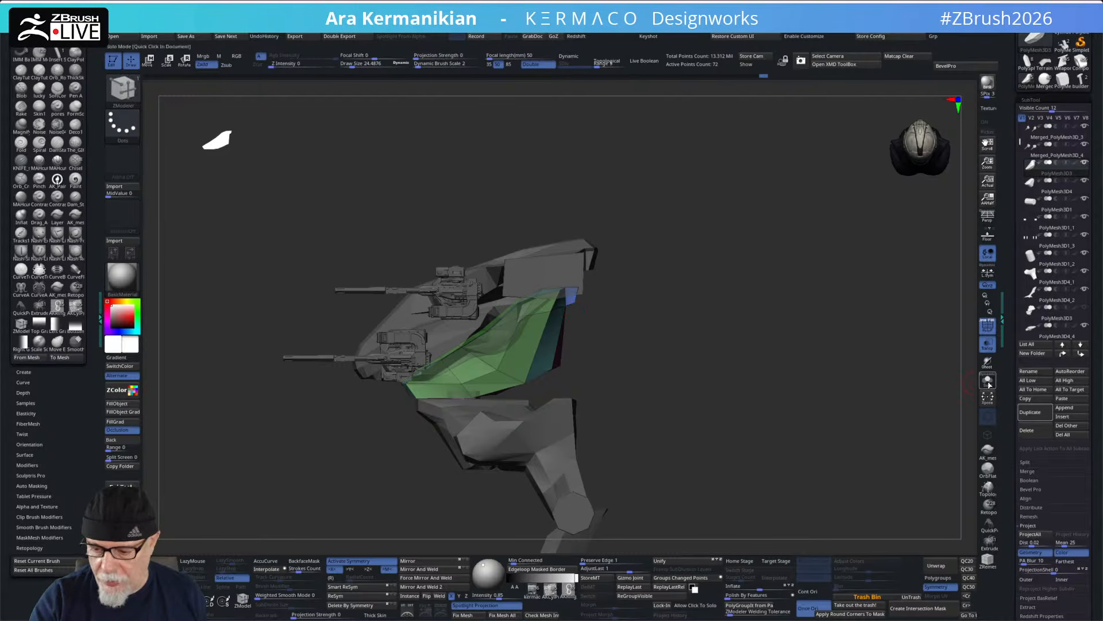
click(988, 381)
drag(886, 374, 608, 305)
mouse_move(713, 368)
mouse_down()
mouse_move(761, 375)
mouse_move(721, 380)
mouse_up()
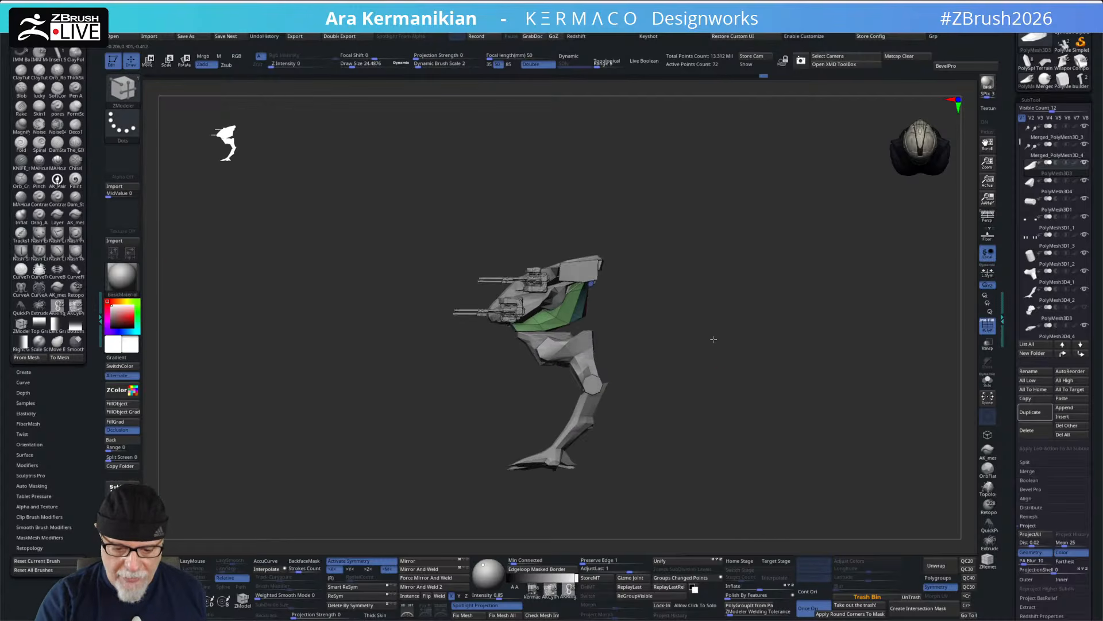
- Trim the rear edge of the lower torso part's back panel with ClipCurve in side view
alt+drag(718, 335, 742, 409)
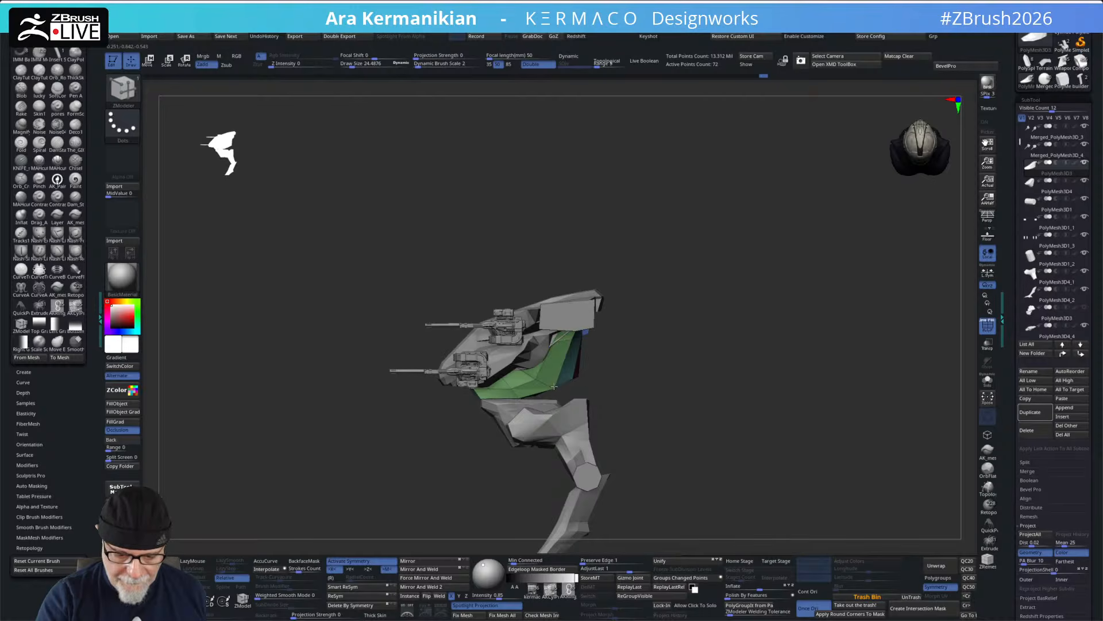
drag(629, 381, 576, 383)
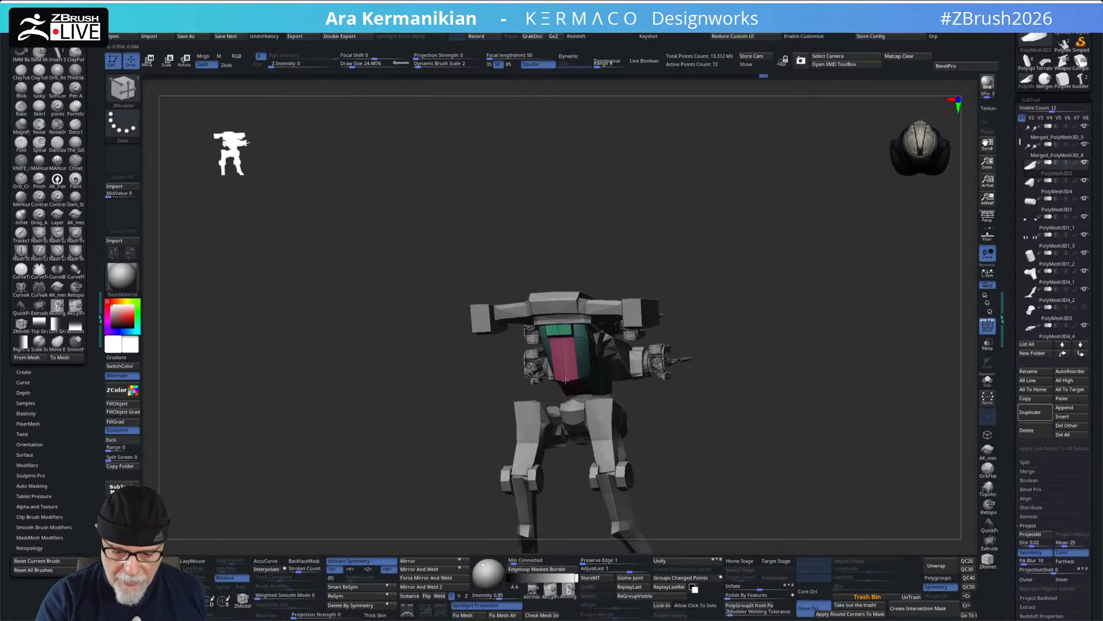
mouse_move(734, 346)
mouse_down()
mouse_move(781, 333)
mouse_move(574, 386)
mouse_up()
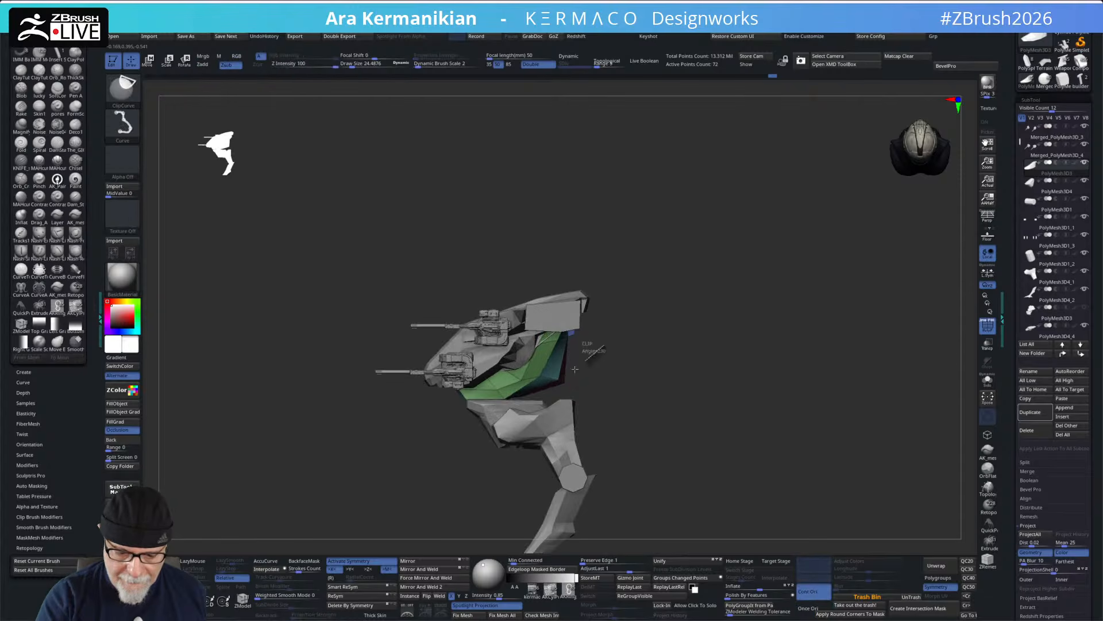
ctrl+shift+drag(527, 420, 526, 421)
- Select and isolate the upper gun pair and trim the inner side of its round mounts with ClipCurve
mouse_move(780, 429)
alt+mouse_down()
mouse_move(837, 404)
mouse_move(710, 414)
mouse_move(815, 421)
mouse_move(682, 429)
mouse_move(774, 414)
mouse_move(764, 423)
mouse_move(697, 399)
mouse_move(717, 406)
alt+mouse_up()
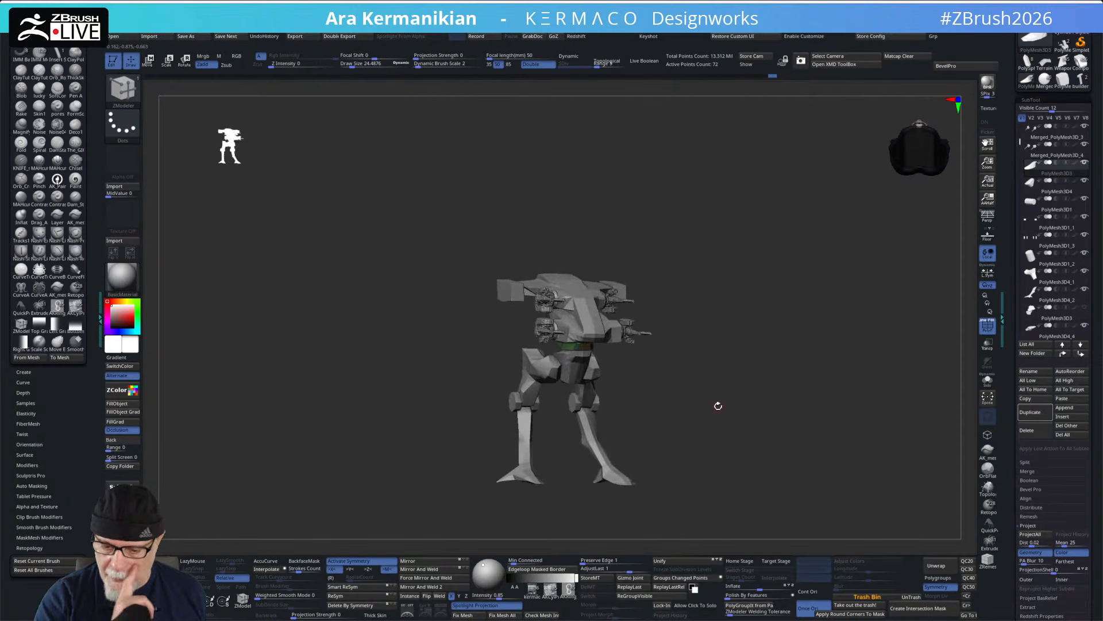
drag(742, 325, 816, 348)
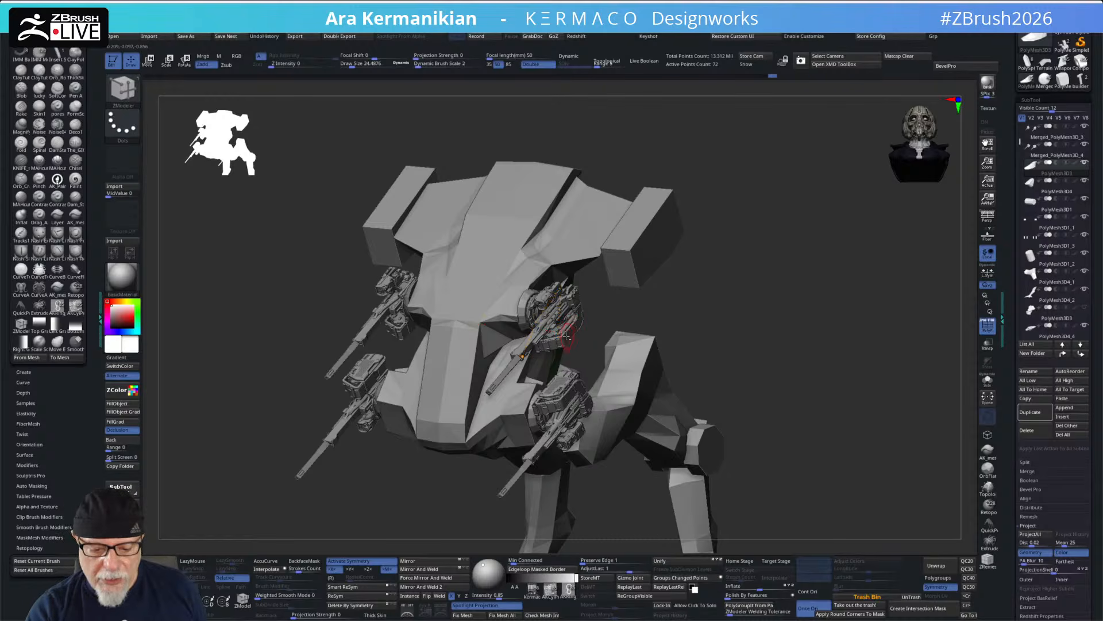
alt+click(568, 337)
shift+drag(725, 272, 780, 279)
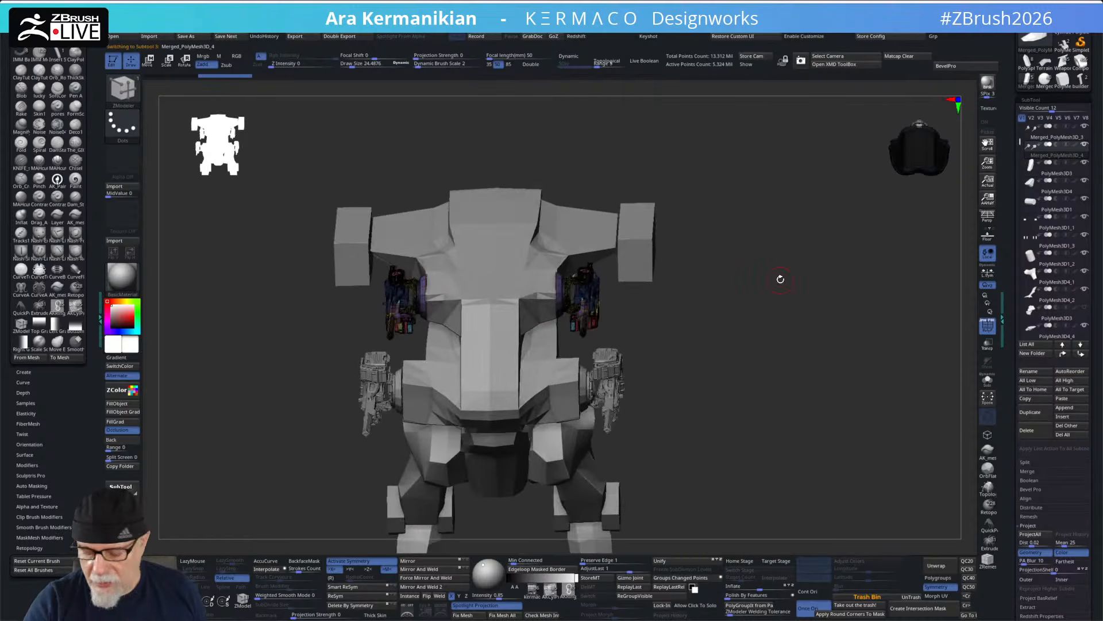
click(988, 384)
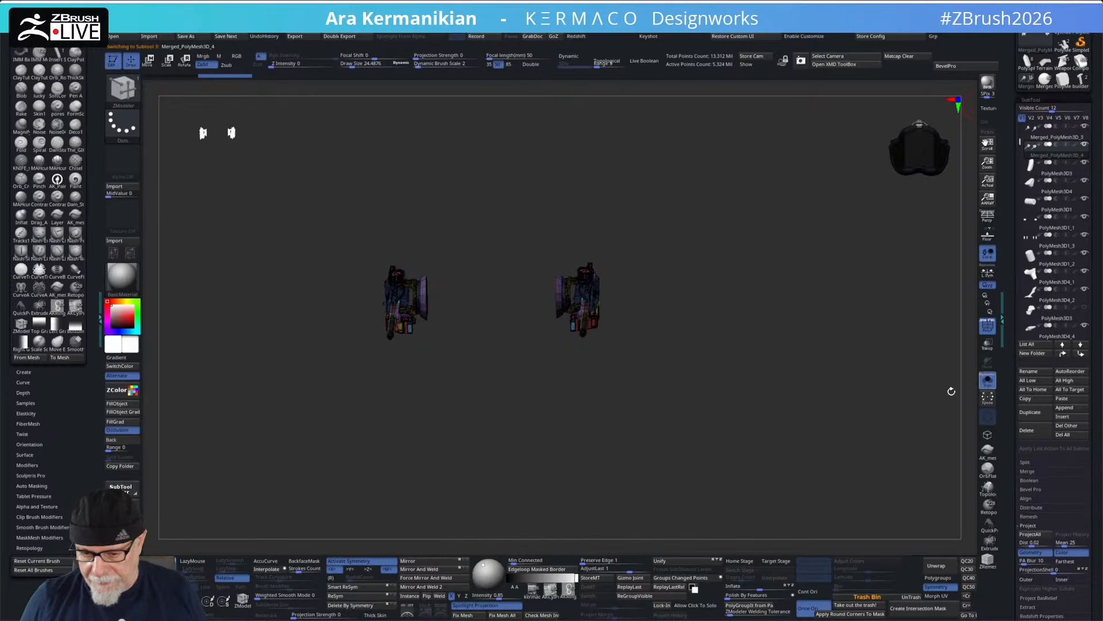
drag(739, 335, 462, 282)
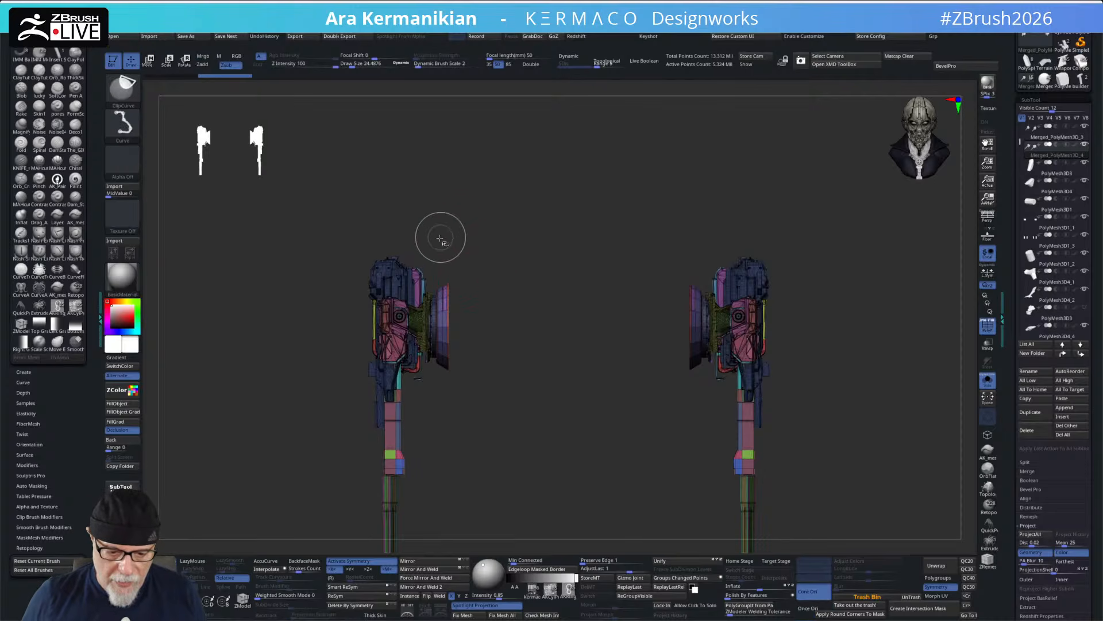
mouse_move(438, 234)
ctrl+shift+mouse_down()
mouse_move(560, 400)
mouse_move(537, 257)
mouse_move(585, 242)
mouse_move(599, 335)
mouse_move(563, 333)
ctrl+shift+mouse_up()
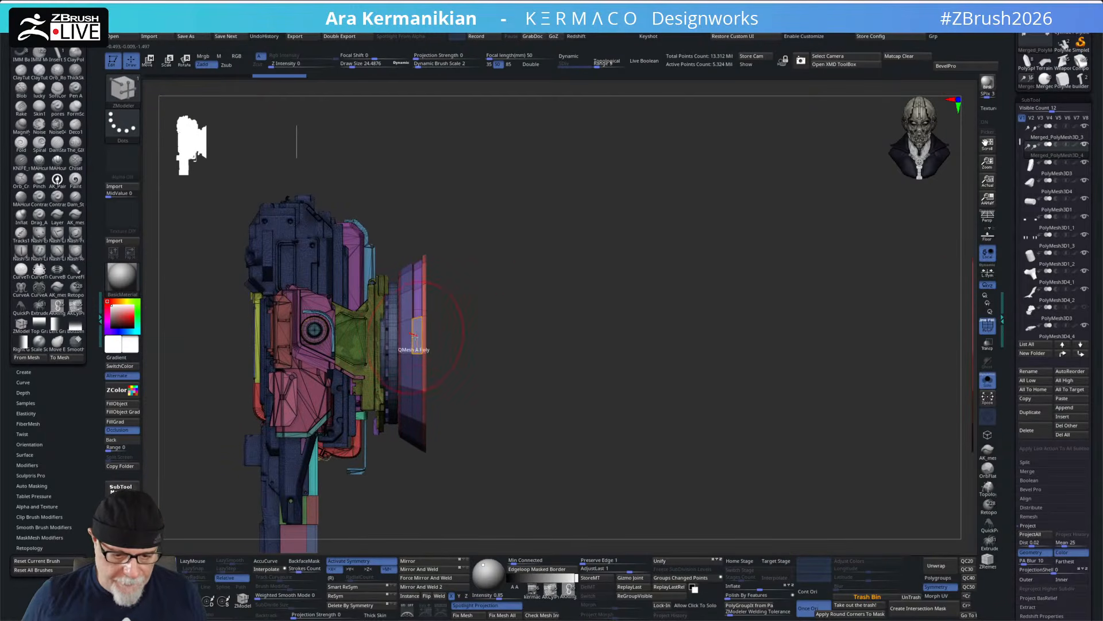
- Set the ZModeler polygon action to Mask with Polygroup Island as target and mask the inner end of the upper gun's round mount
key(space)
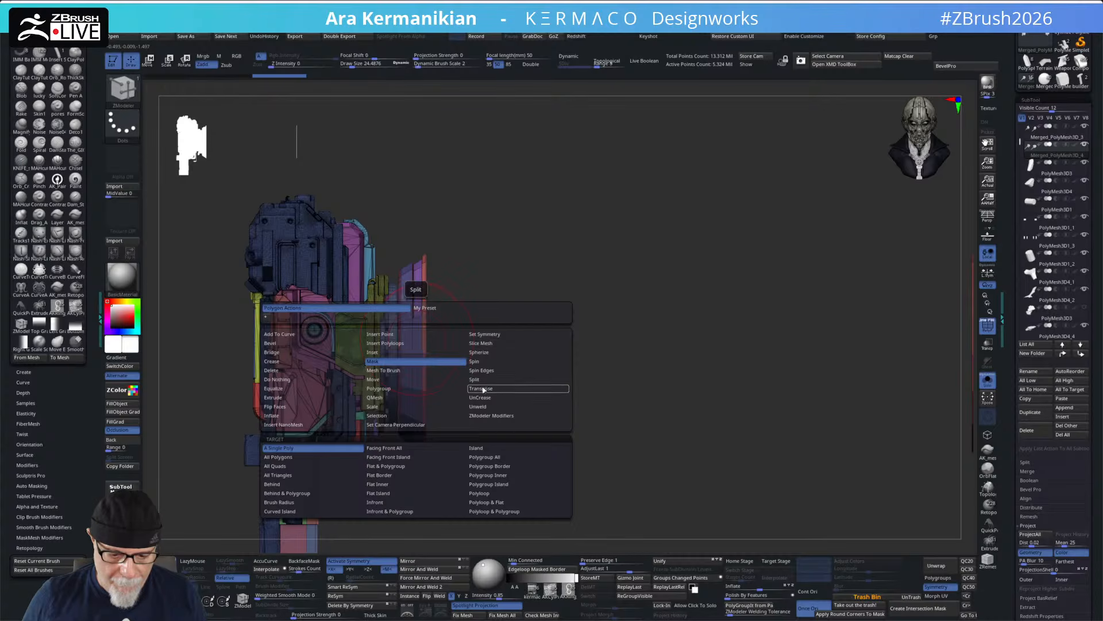
click(499, 486)
click(415, 338)
drag(561, 363, 631, 358)
alt+drag(520, 309, 582, 321)
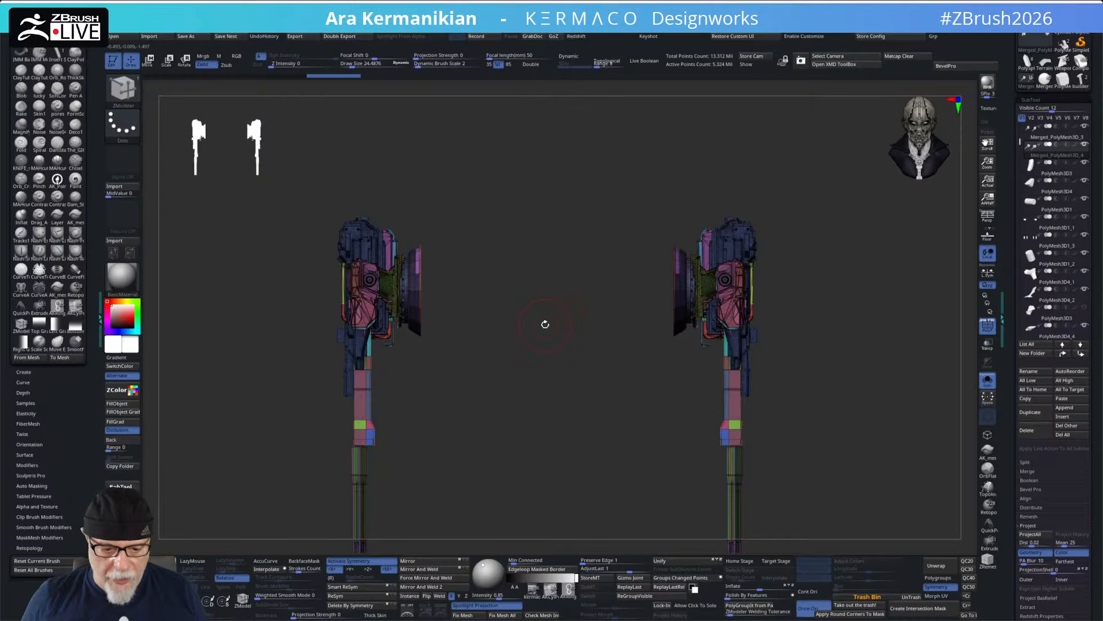
- Try to move the upper guns outward from the masked mount ends with the gizmo axis-aligned and the full mech shown
key(w)
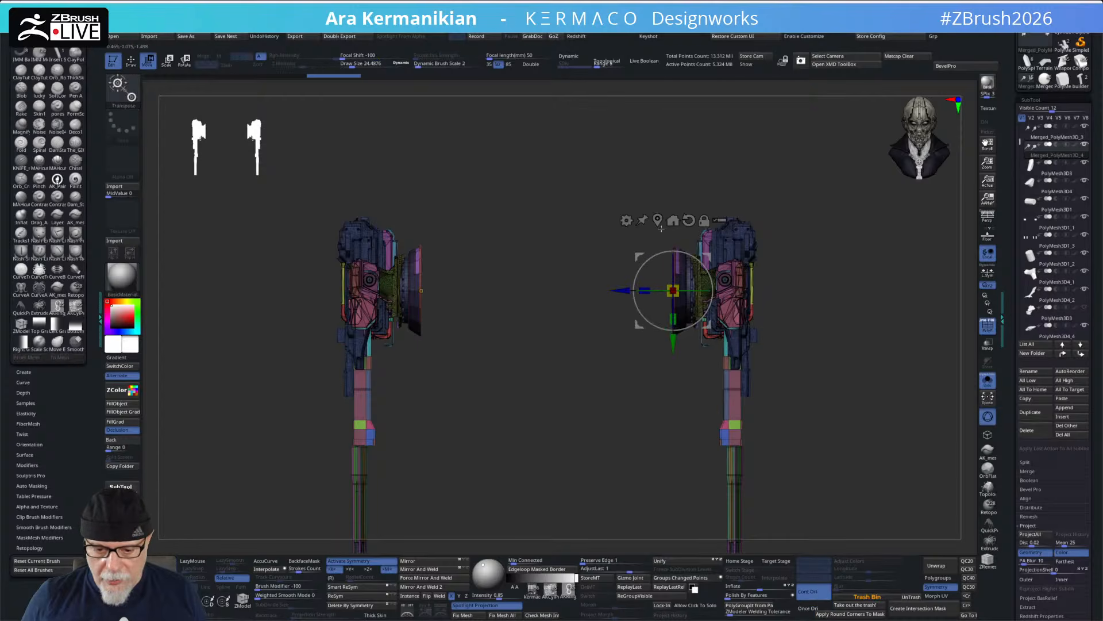
alt+click(689, 220)
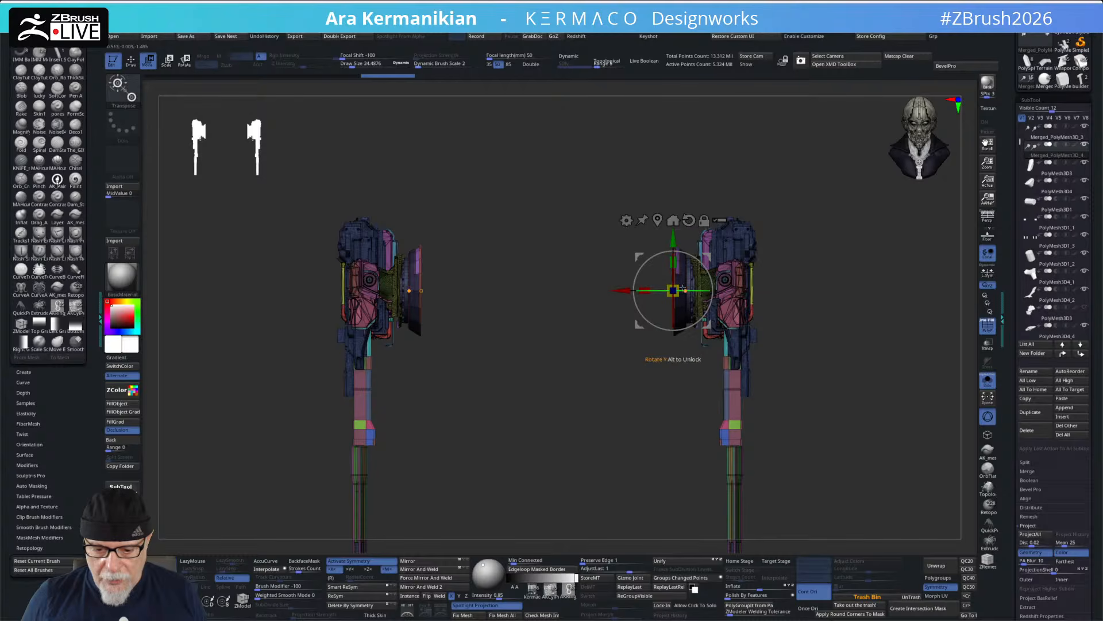
click(988, 381)
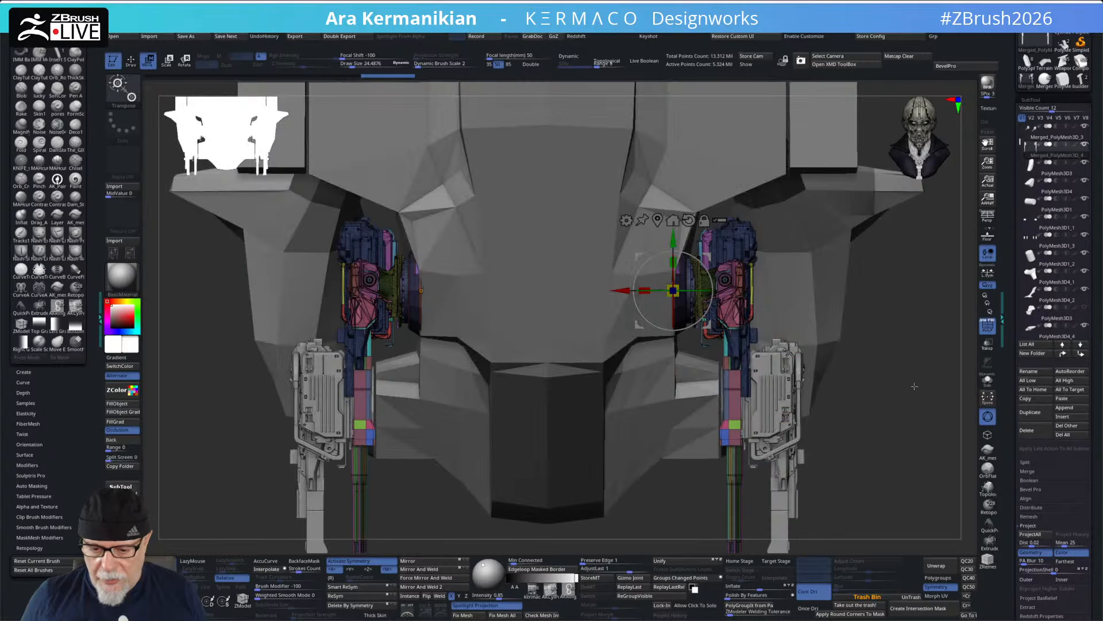
drag(612, 270, 710, 254)
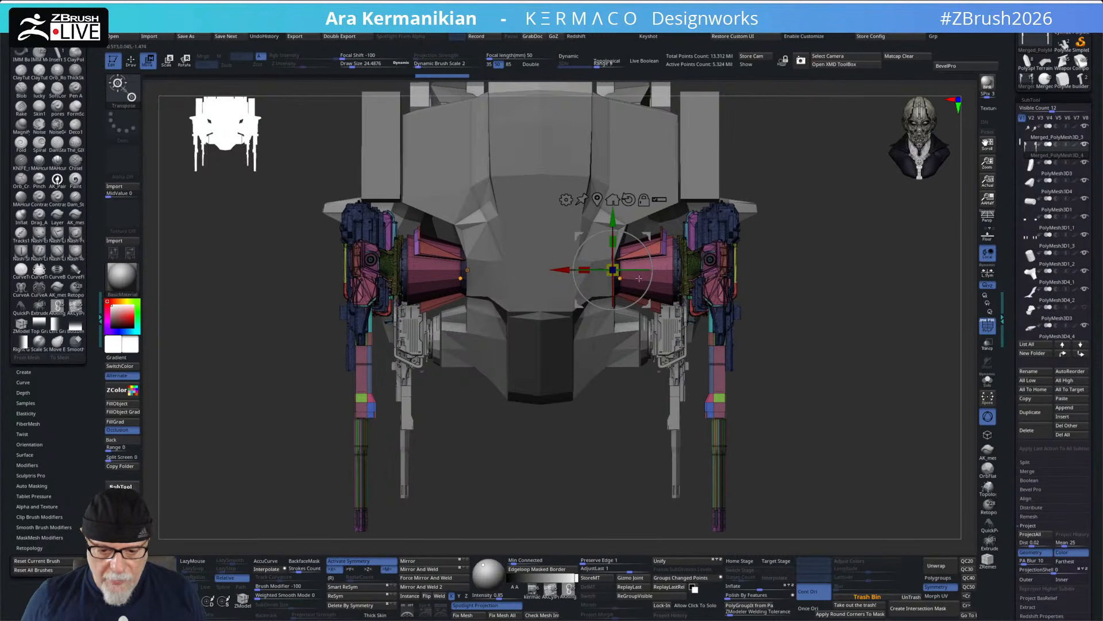
drag(842, 340, 858, 278)
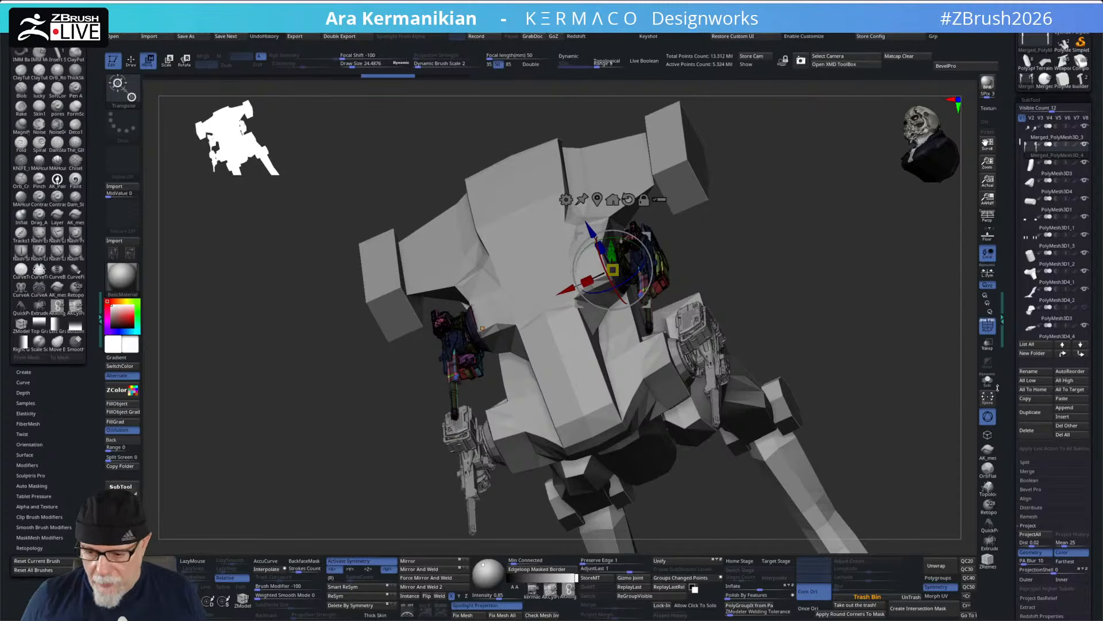
- Isolate the upper guns again and redo the mask on the inner ends of their round mounts
click(989, 382)
mouse_move(943, 377)
alt+mouse_down()
mouse_move(917, 402)
mouse_move(926, 448)
alt+mouse_up()
key(q)
drag(461, 257, 451, 348)
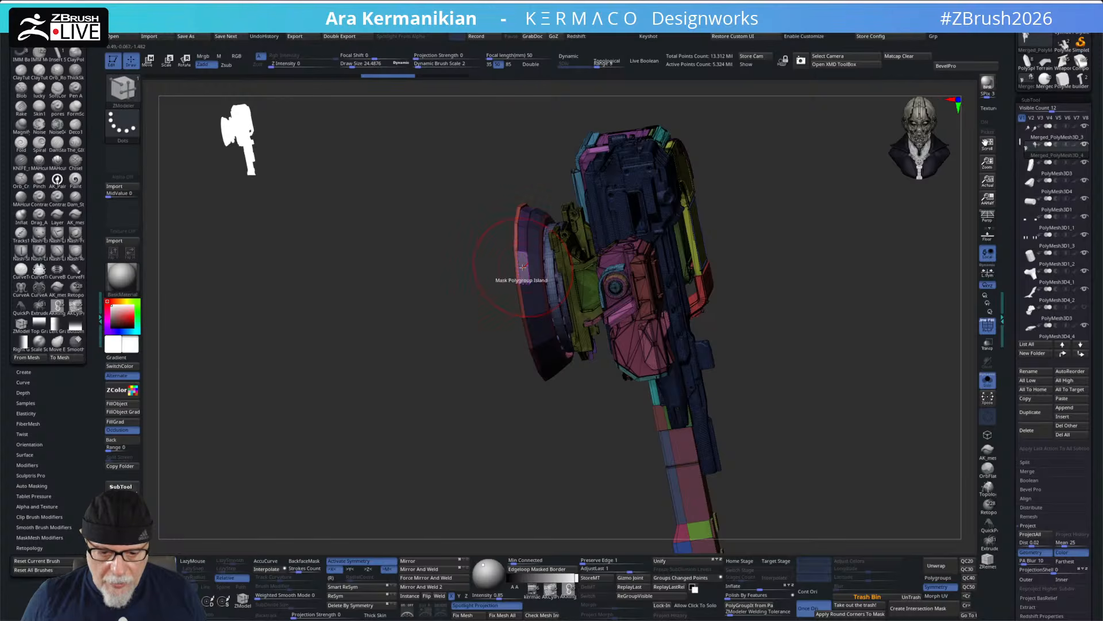
drag(454, 370, 468, 319)
drag(438, 397, 499, 339)
click(500, 329)
drag(684, 368, 833, 368)
key(ctrl+z)
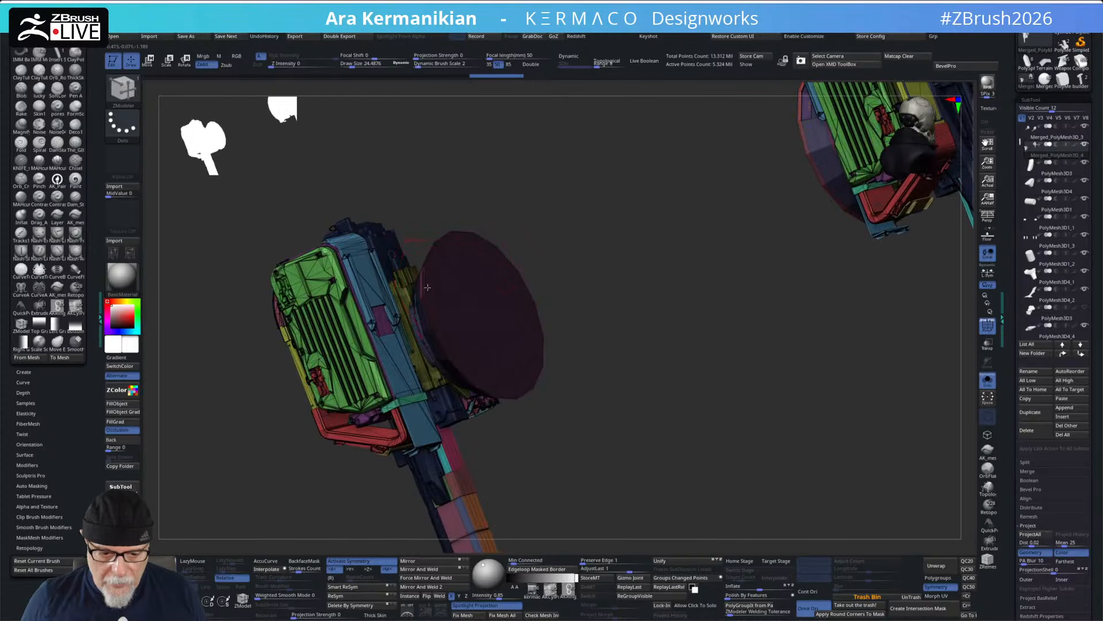
drag(576, 214, 551, 295)
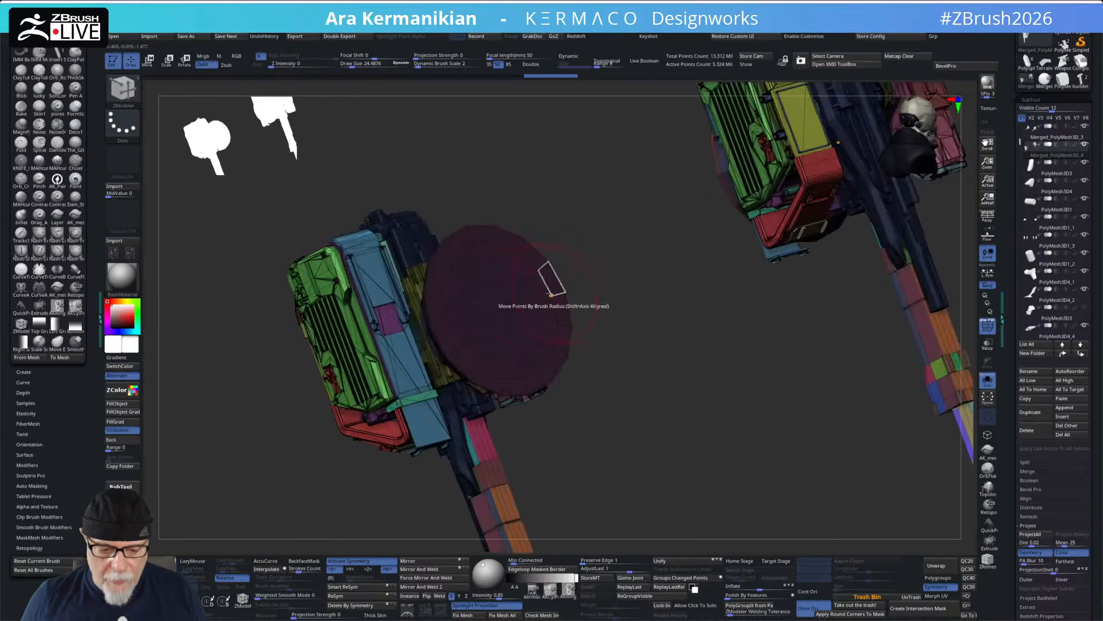
right_click(509, 303)
click(573, 435)
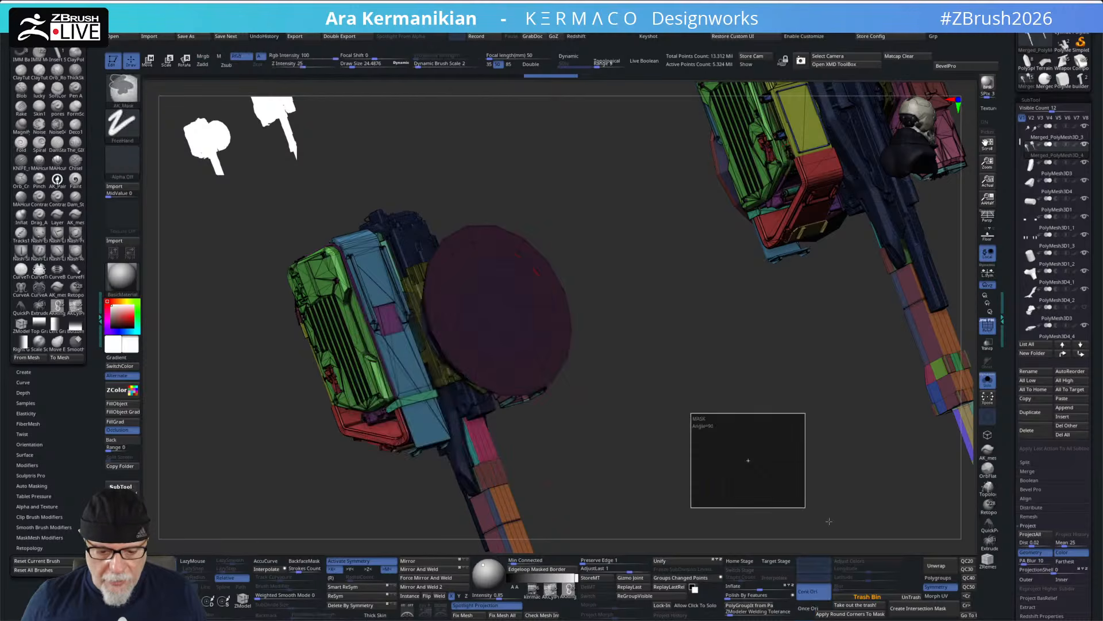
click(515, 321)
drag(630, 389, 488, 295)
- Show the full mech and shift the upper guns sideways along X to refit them against the hull
key(w)
alt+drag(756, 334, 810, 345)
click(985, 383)
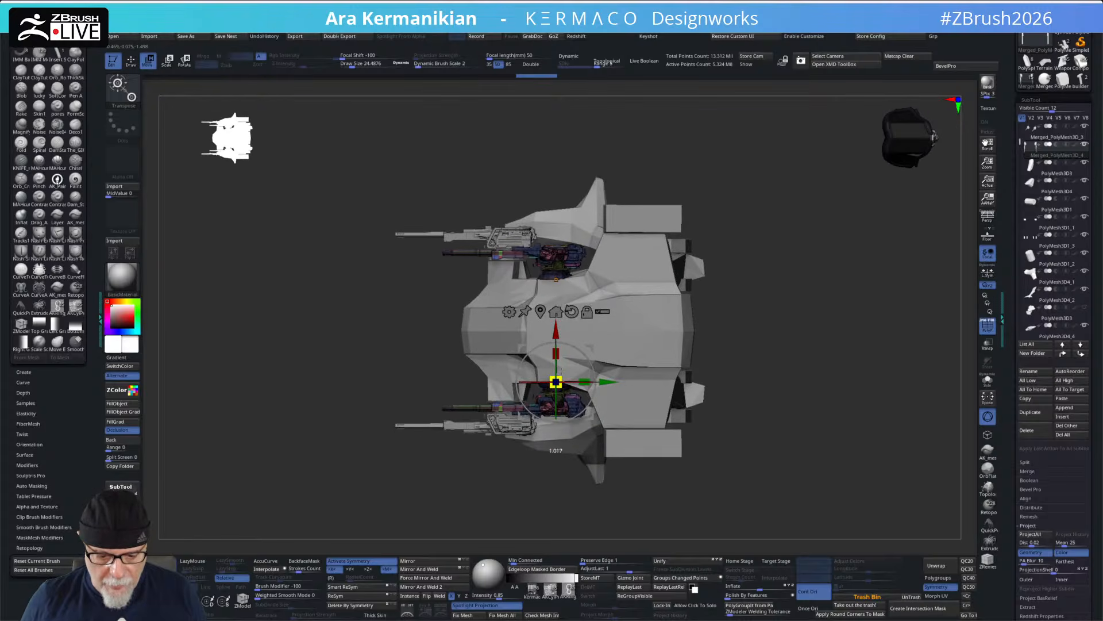
drag(579, 362, 590, 354)
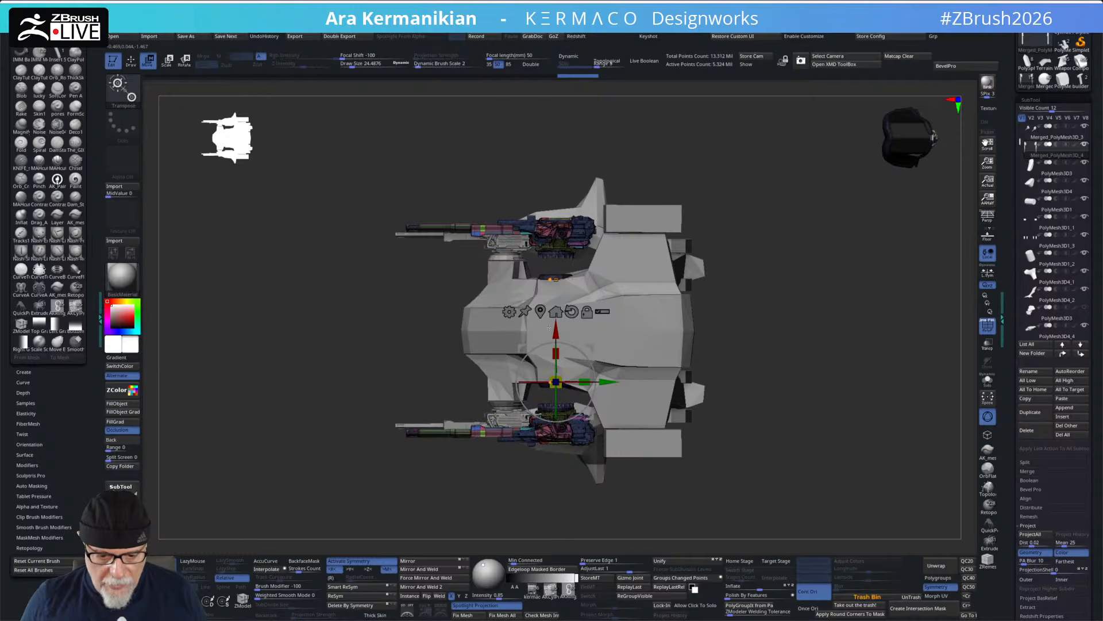
drag(556, 331, 557, 311)
drag(810, 458, 757, 369)
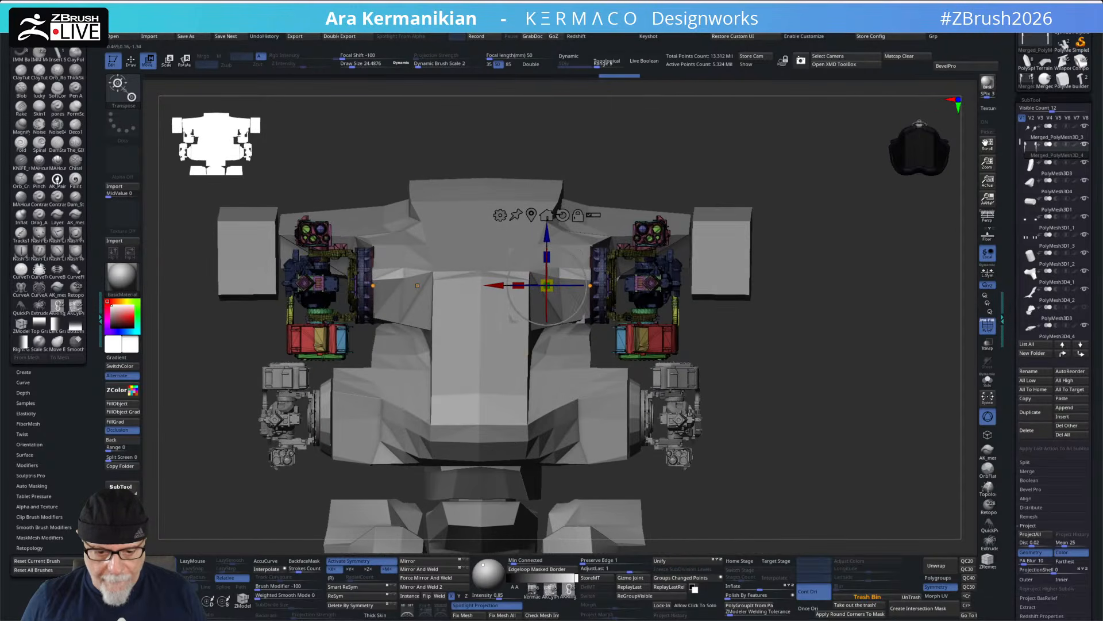
mouse_move(496, 286)
mouse_down()
mouse_move(528, 285)
mouse_move(495, 286)
mouse_up()
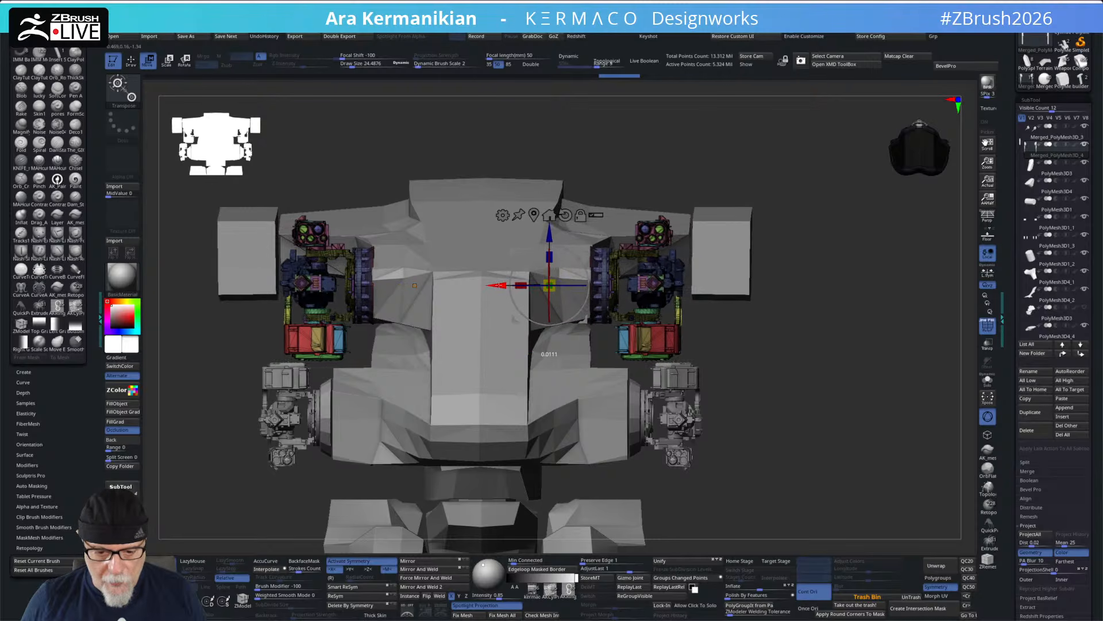
mouse_move(897, 393)
alt+mouse_down()
mouse_move(895, 371)
mouse_move(836, 352)
mouse_move(795, 371)
mouse_move(845, 350)
mouse_move(904, 344)
mouse_move(881, 343)
mouse_move(892, 358)
alt+mouse_up()
key(q)
- Select the old lower gun pair and delete its subtool
key(Tab)
drag(844, 307, 867, 311)
drag(828, 402, 762, 373)
key(Tab)
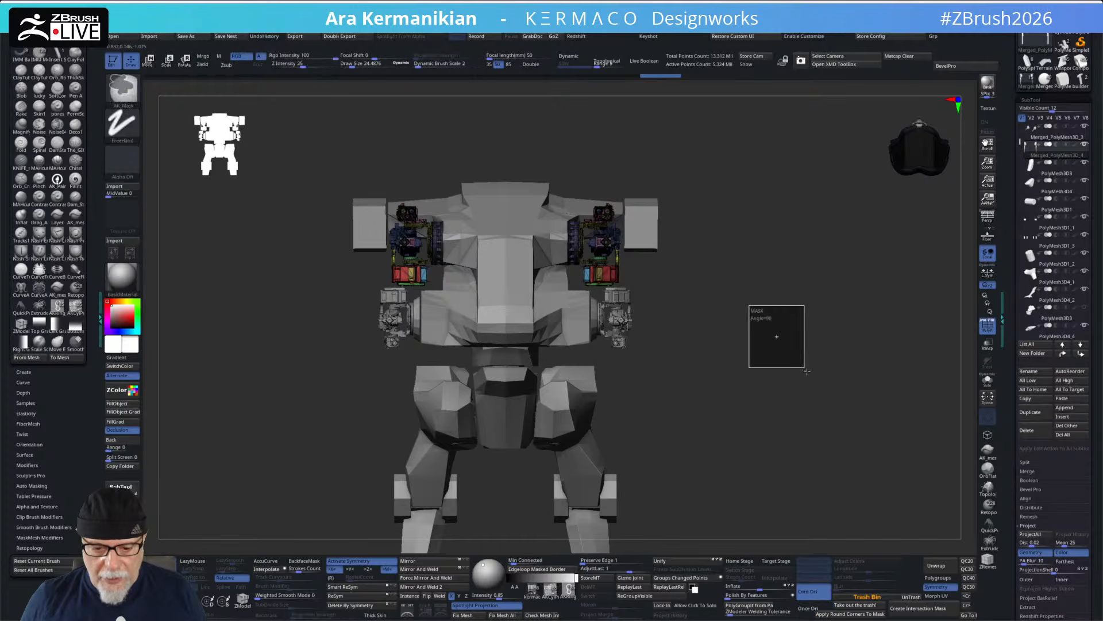
alt+click(626, 294)
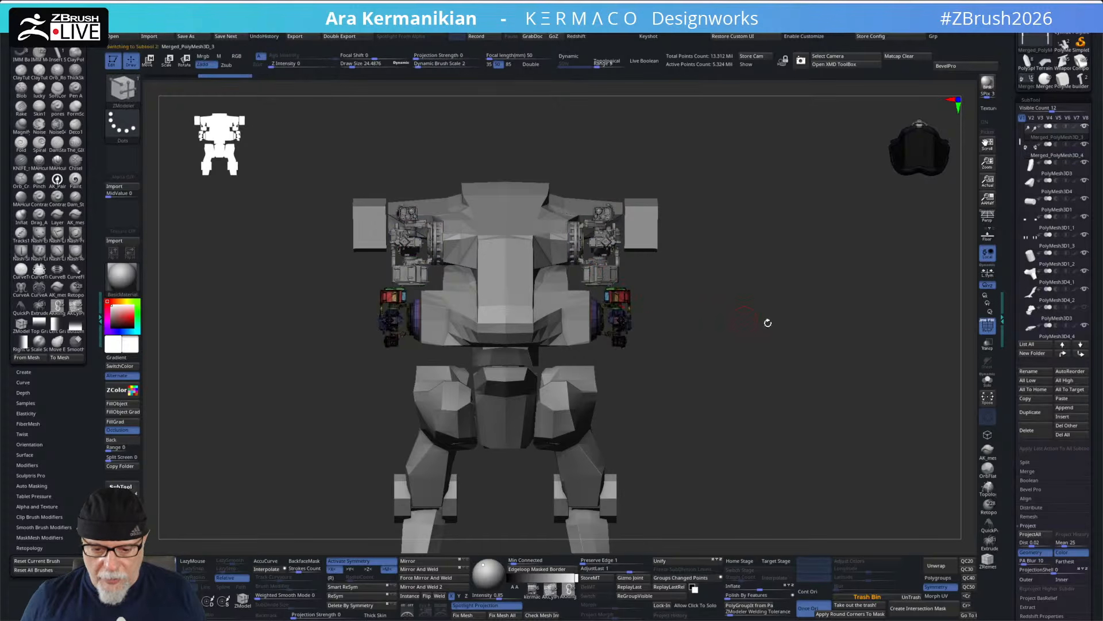
click(1033, 433)
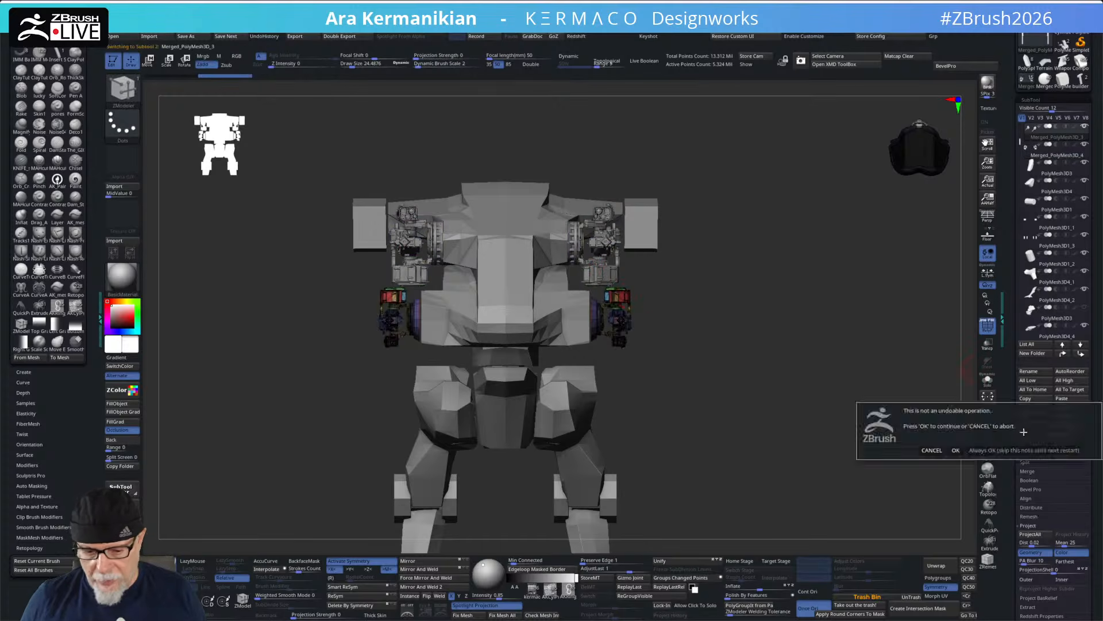
click(955, 451)
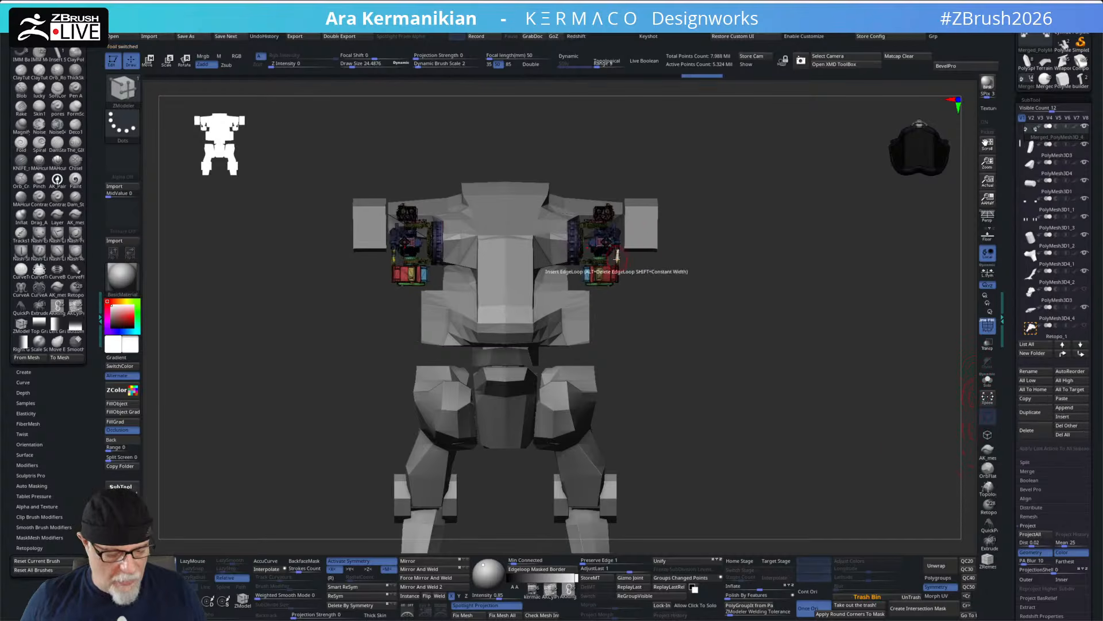
- Try duplicating the upper gun pair with the gizmo, first downward and then sideways
key(w)
ctrl+drag(546, 208, 546, 270)
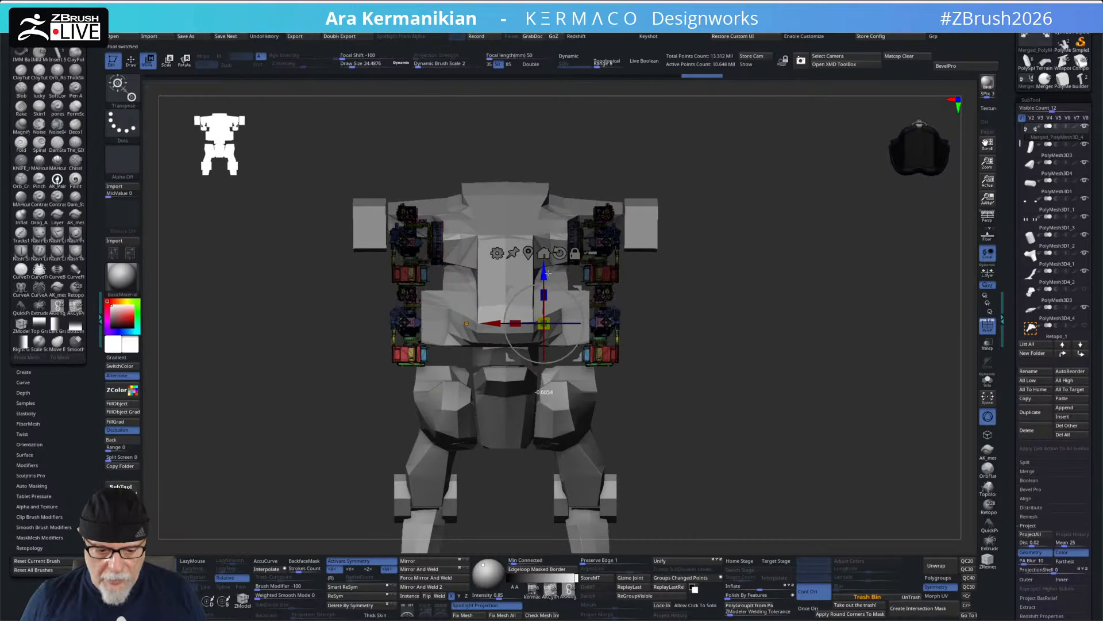
drag(514, 323, 483, 323)
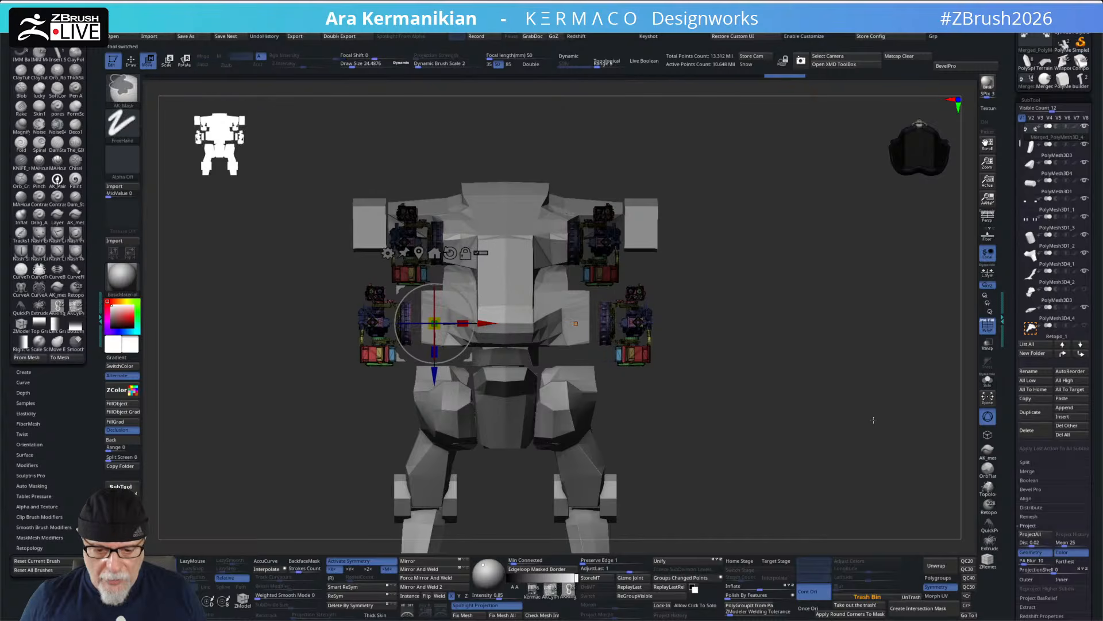
key(ctrl+z)
key(ctrl+z)
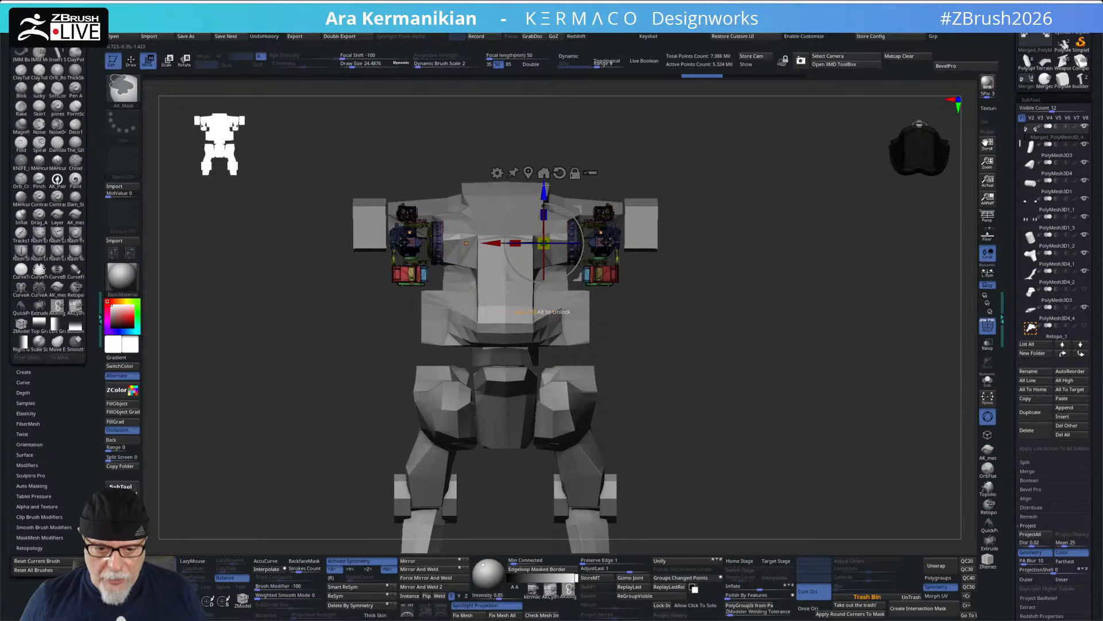
ctrl+drag(494, 248, 626, 258)
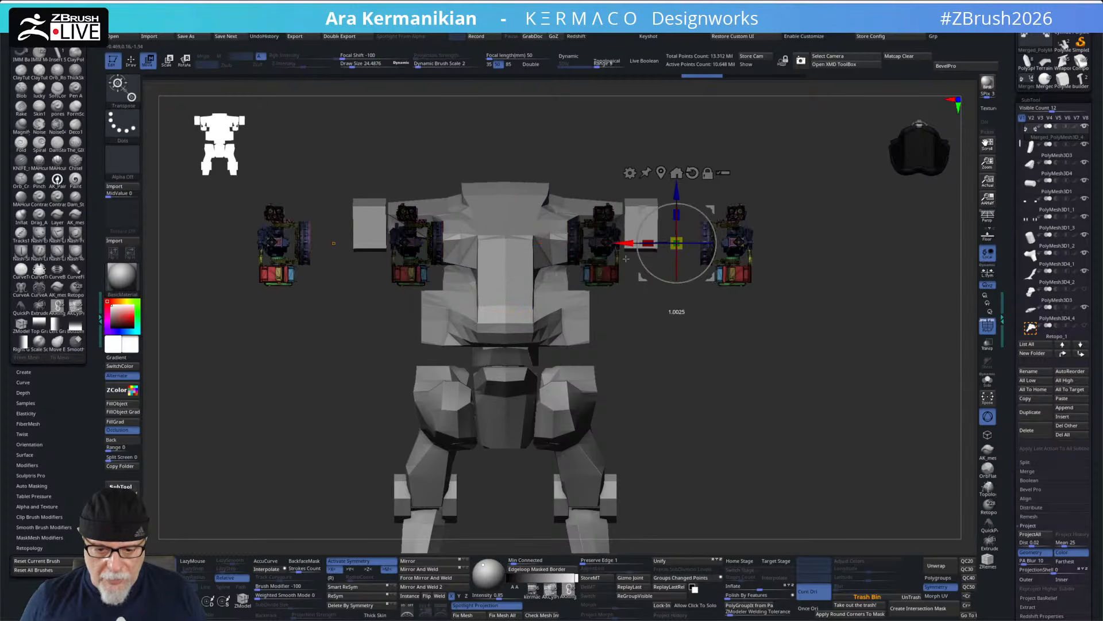
key(ctrl+z)
- Duplicate the upper gun pair straight down with the gizmo and move the copy forward about 0.56 in side view
drag(860, 402, 860, 454)
mouse_move(862, 352)
shift+mouse_down()
mouse_move(822, 278)
mouse_move(811, 222)
shift+mouse_up()
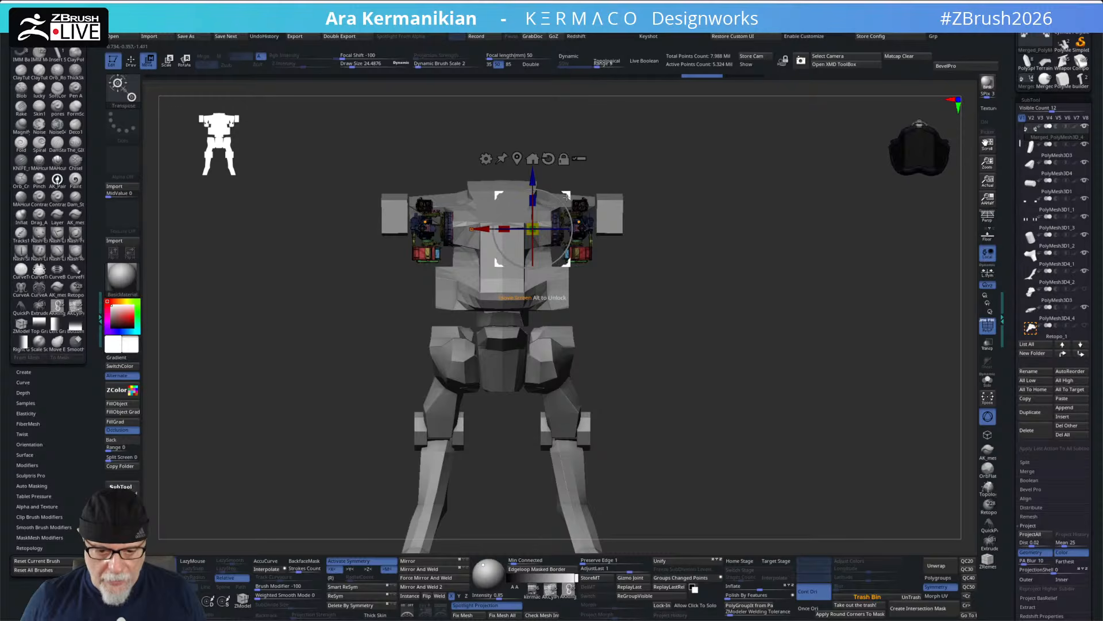
ctrl+drag(537, 183, 538, 240)
mouse_move(804, 365)
shift+mouse_down()
mouse_move(773, 364)
mouse_move(785, 359)
shift+mouse_up()
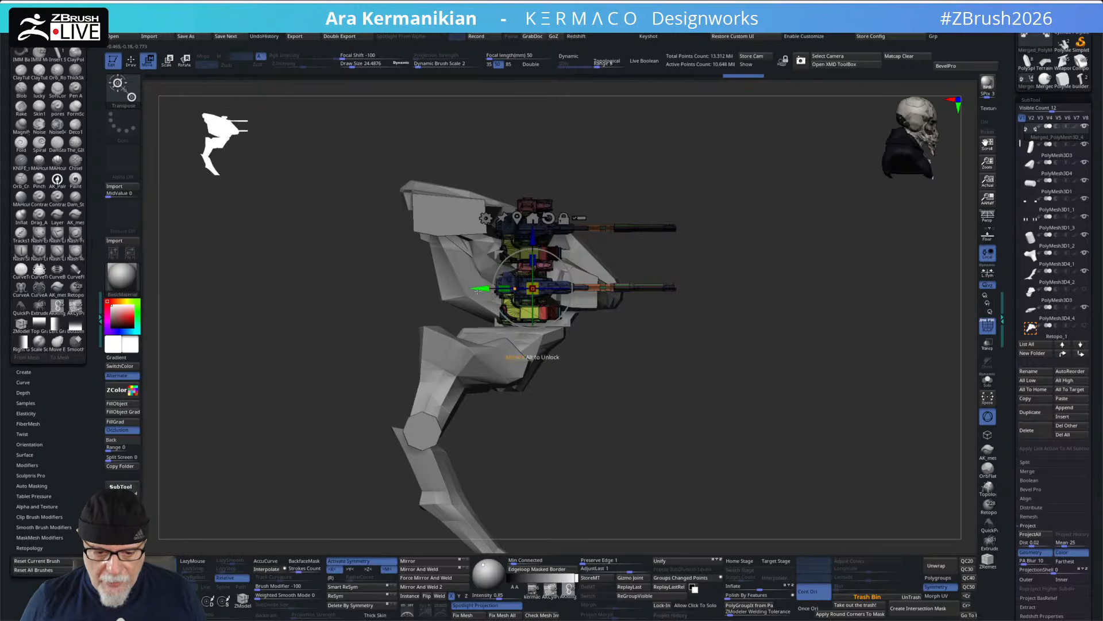
drag(553, 289, 560, 288)
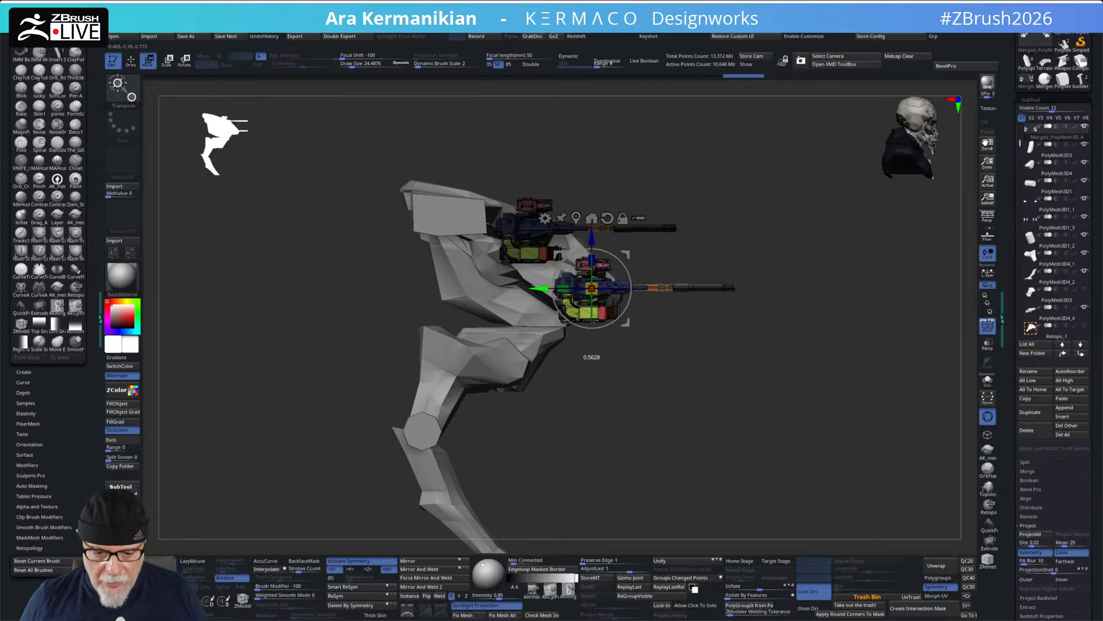
- Move the duplicated lower guns outward to the sides of the lower hull in rear view and nudge their height
shift+drag(730, 452, 667, 361)
drag(521, 291, 550, 290)
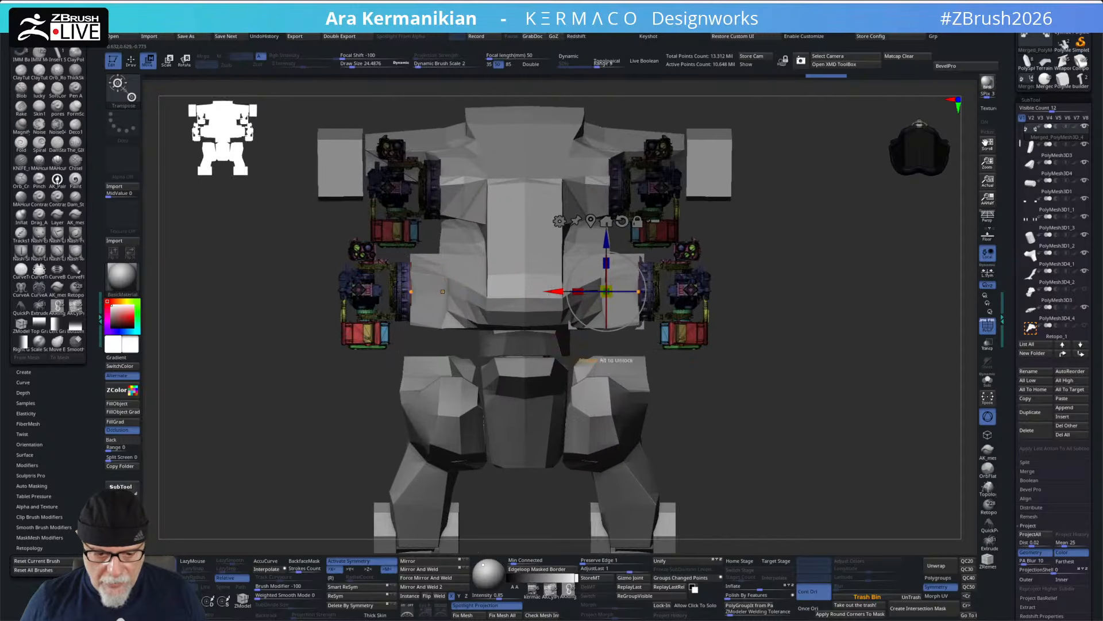
drag(607, 242, 606, 240)
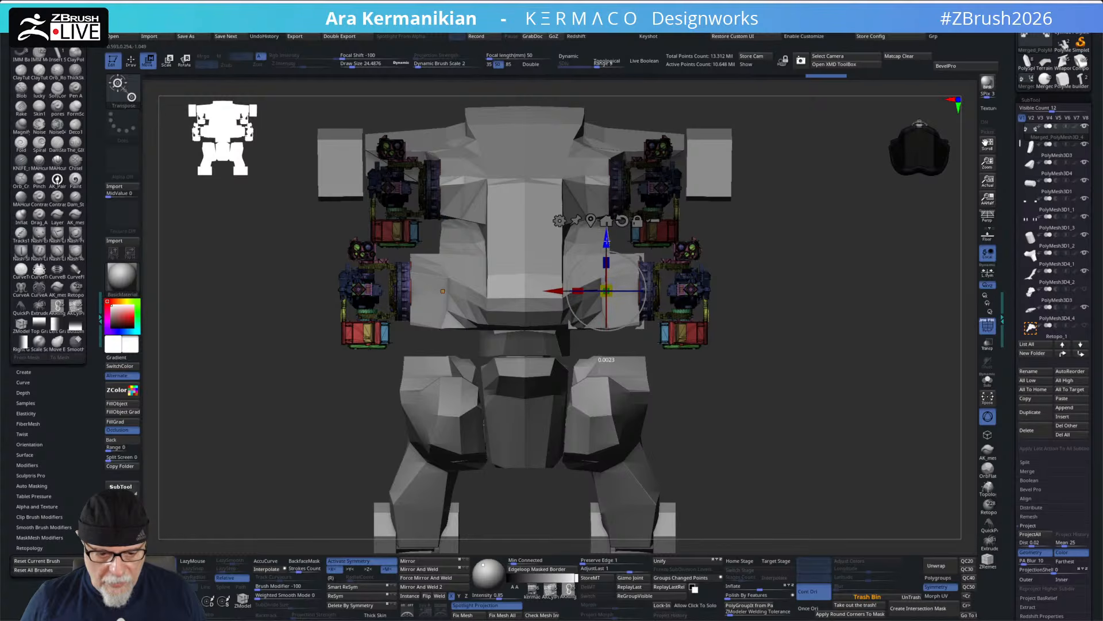
drag(555, 290, 557, 290)
key(q)
- Turn off the polyframe display and separate the upper and lower gun pairs with Split Masked Points
mouse_move(857, 414)
alt+mouse_down()
mouse_move(843, 396)
mouse_move(820, 402)
mouse_move(833, 404)
alt+mouse_up()
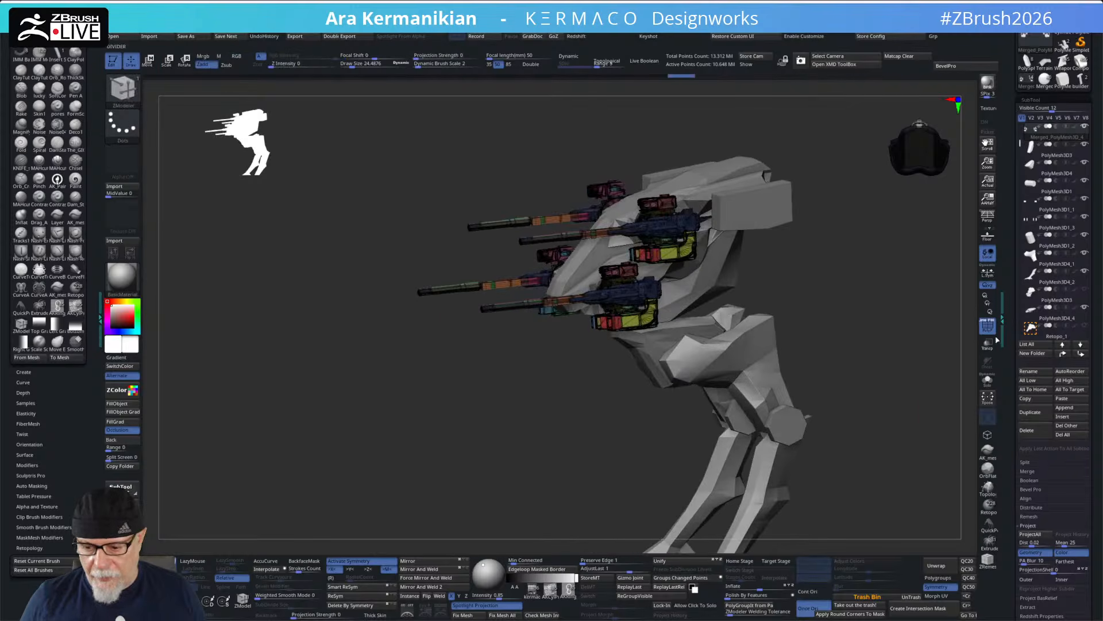
click(988, 326)
drag(919, 343, 963, 345)
alt+drag(929, 350, 800, 334)
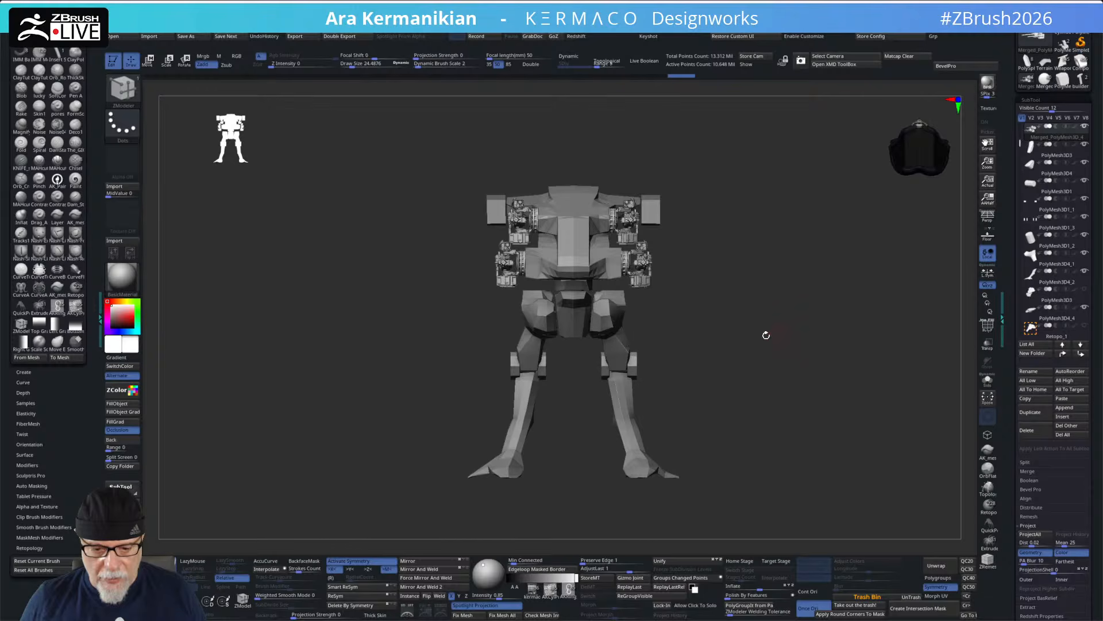
key(w)
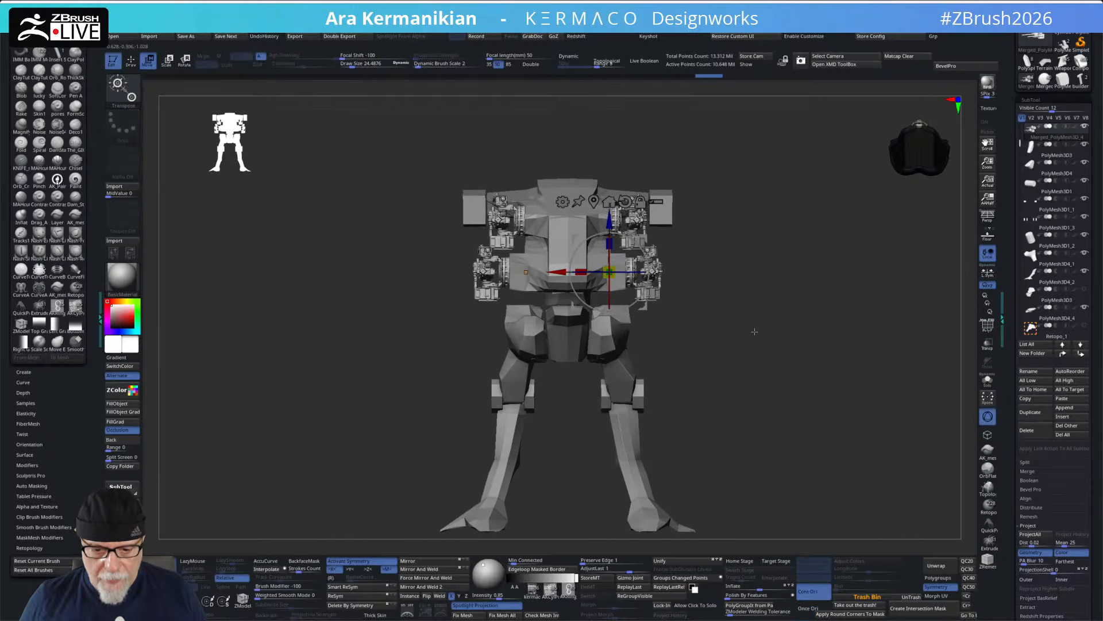
key(space)
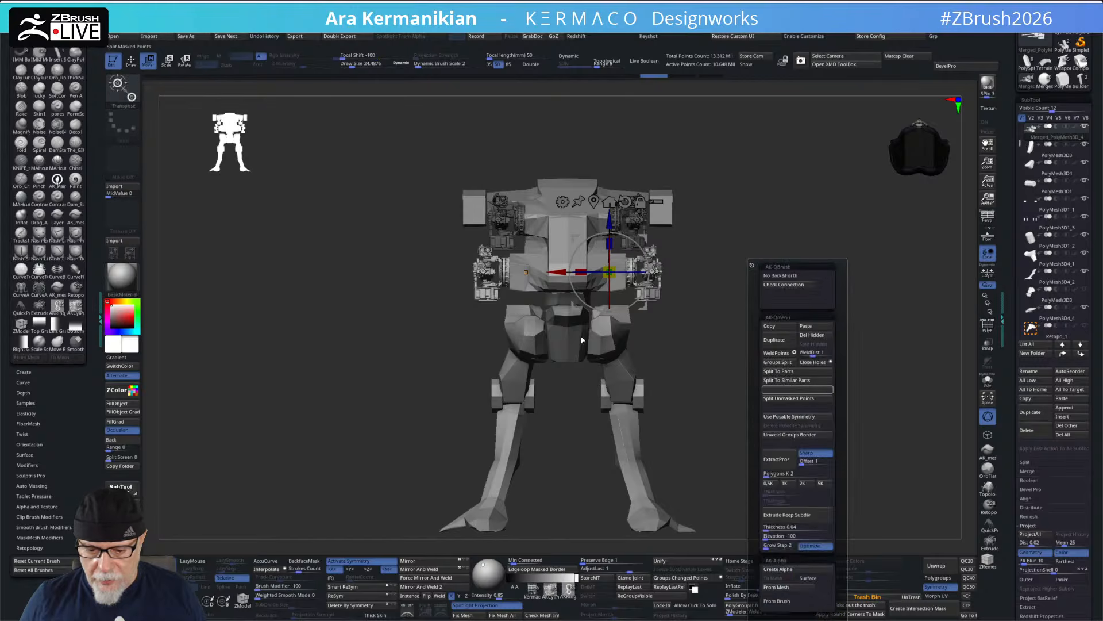
click(798, 389)
- Move the lower gun pair slightly further outward from the hull
drag(559, 272, 564, 272)
key(q)
alt+drag(788, 340, 782, 363)
drag(726, 311, 786, 306)
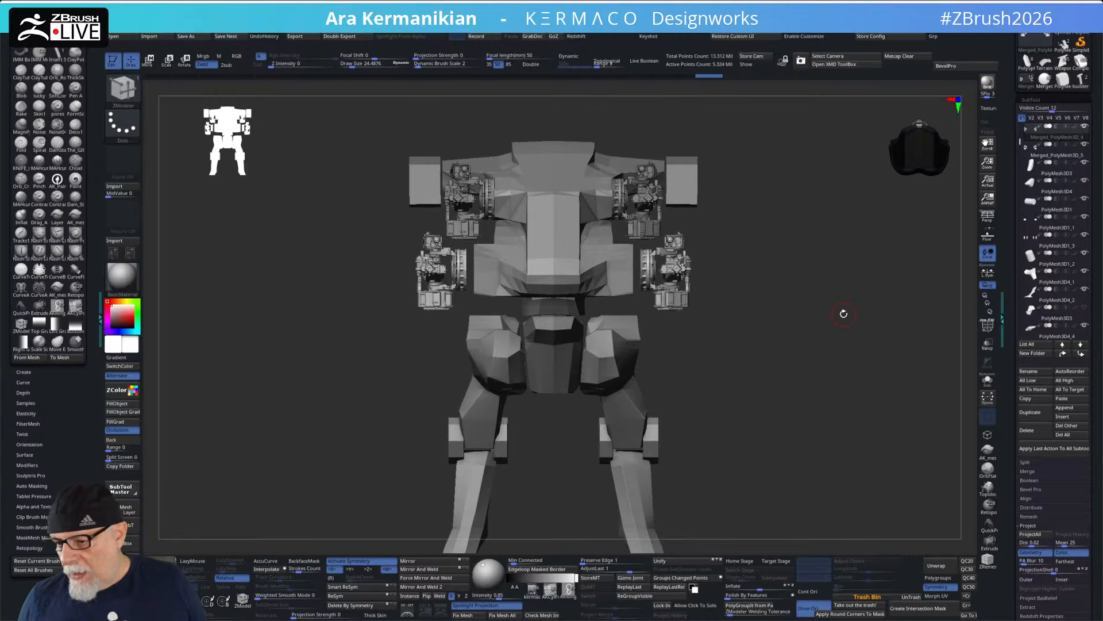
- Activate the Move brush, select the torso mesh and examine it in isolation from the rest of the mech
drag(829, 338, 683, 296)
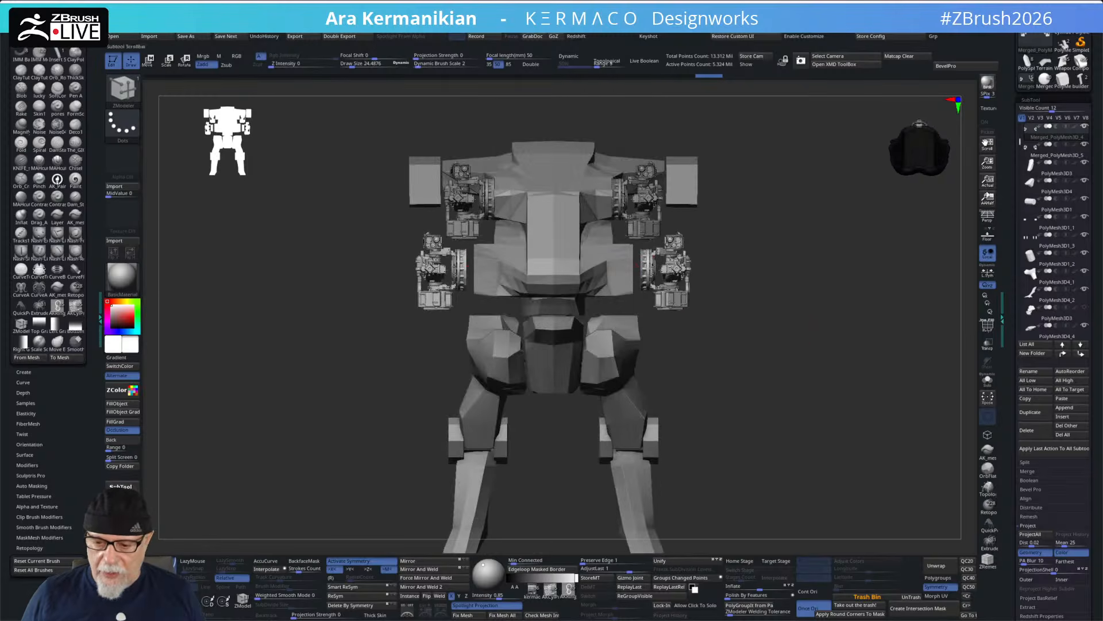
alt+drag(800, 290, 826, 364)
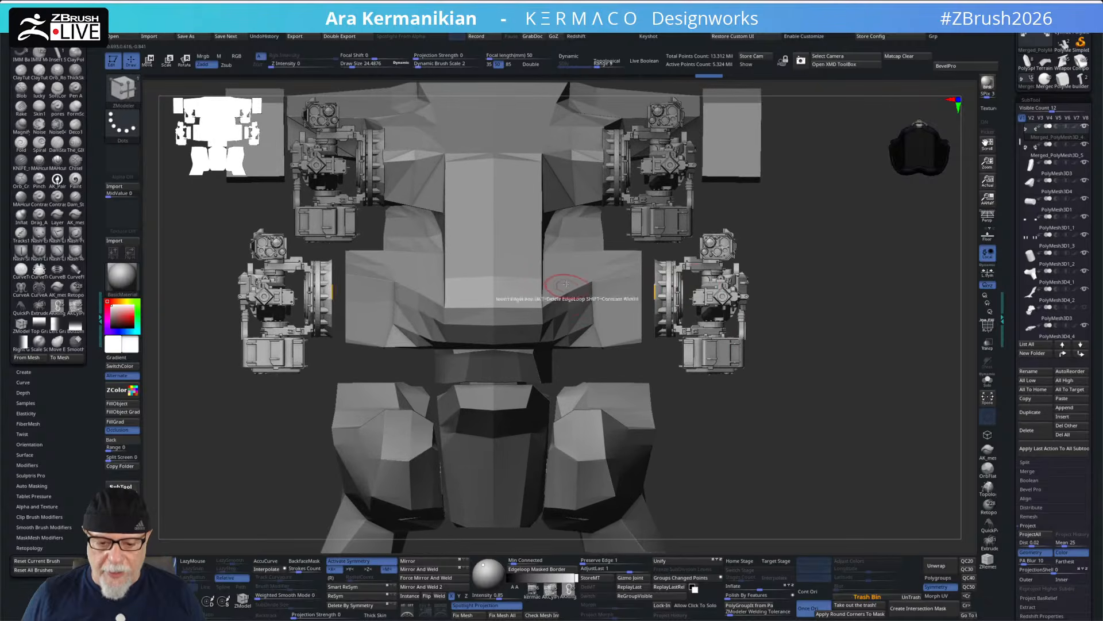
key(b)
key(m)
key(v)
alt+click(528, 279)
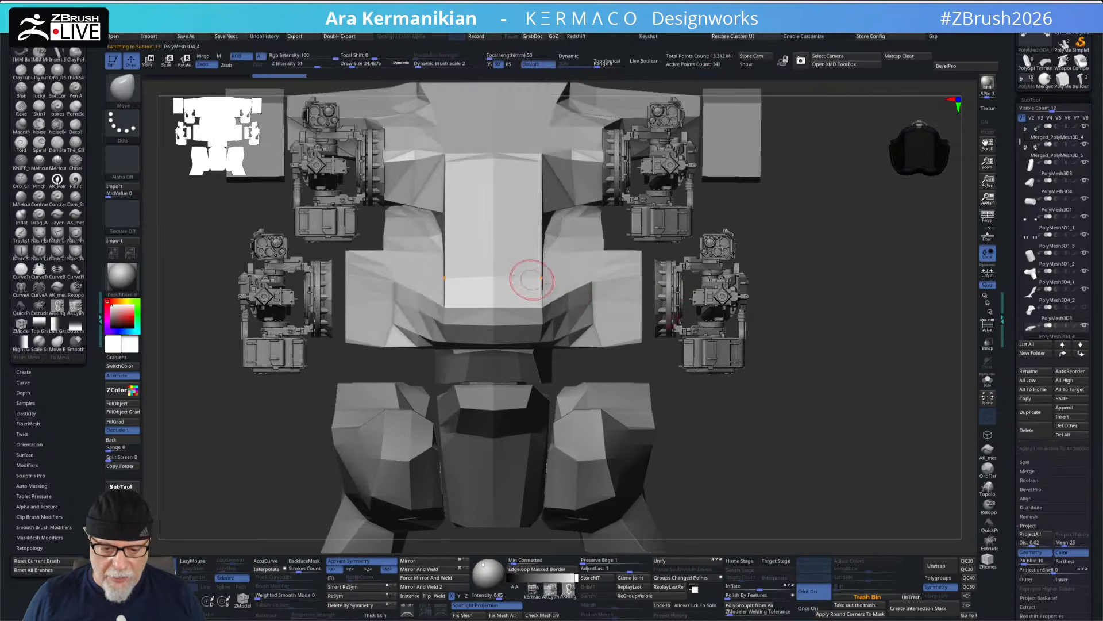
click(987, 379)
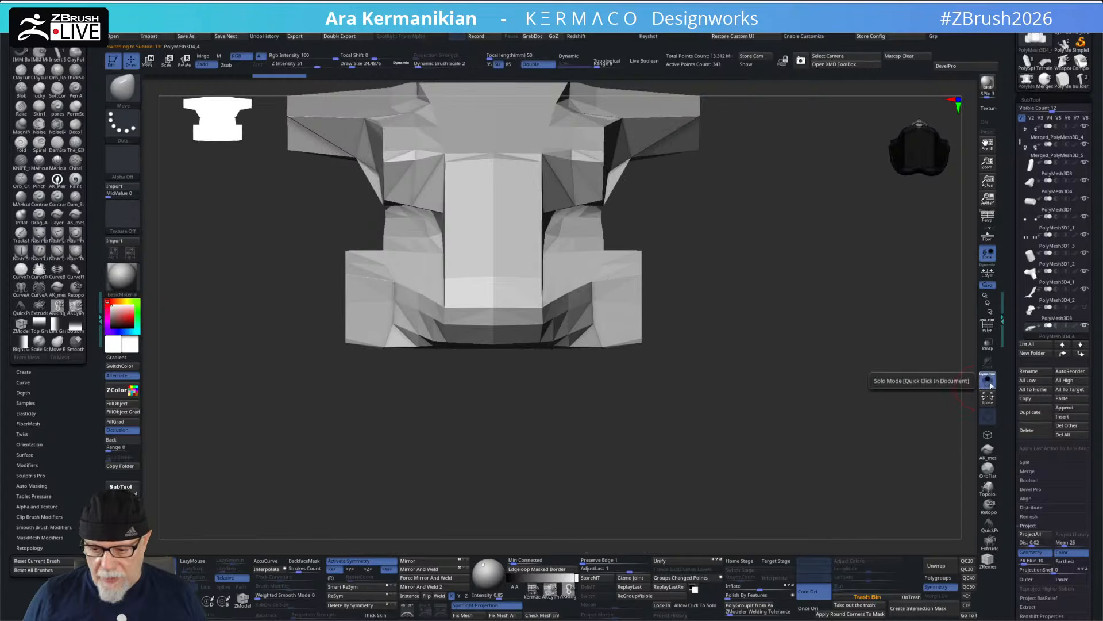
drag(850, 361, 890, 381)
click(989, 386)
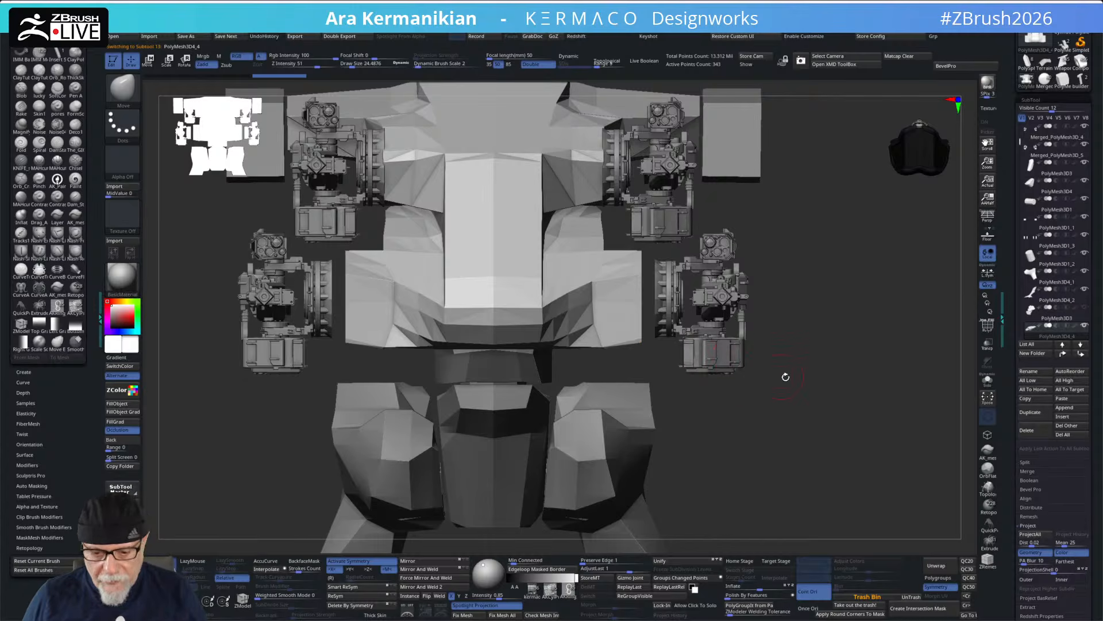
- Mask off one gun of the lower pair and move both lower guns inward against the torso sides, then clear the mask
alt+drag(856, 400, 798, 389)
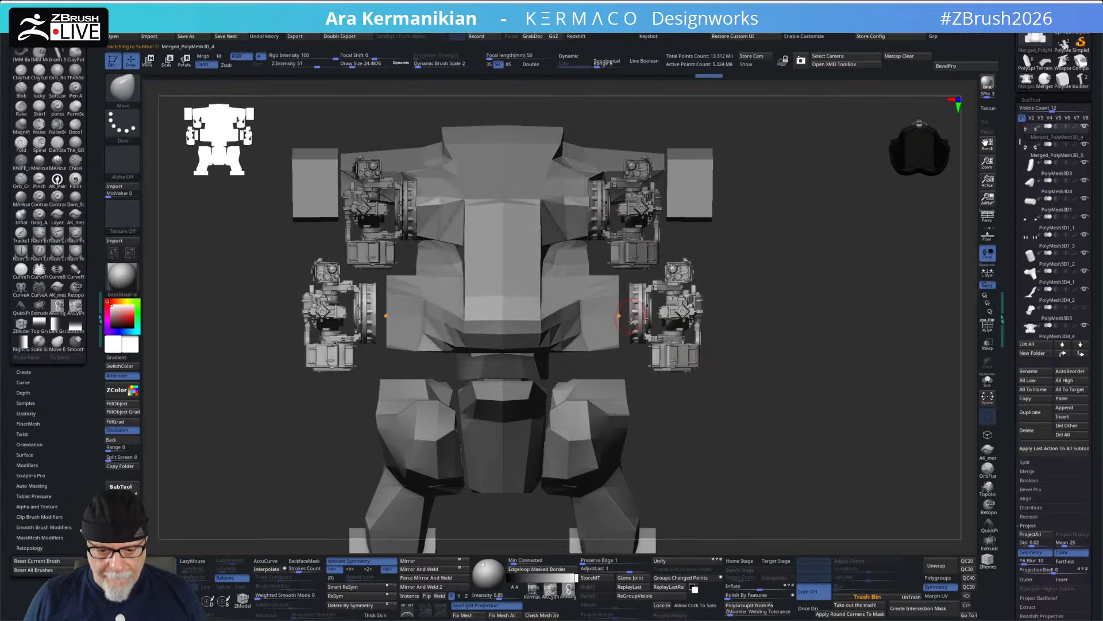
mouse_move(751, 419)
ctrl+mouse_down()
mouse_move(692, 306)
mouse_move(633, 253)
ctrl+mouse_up()
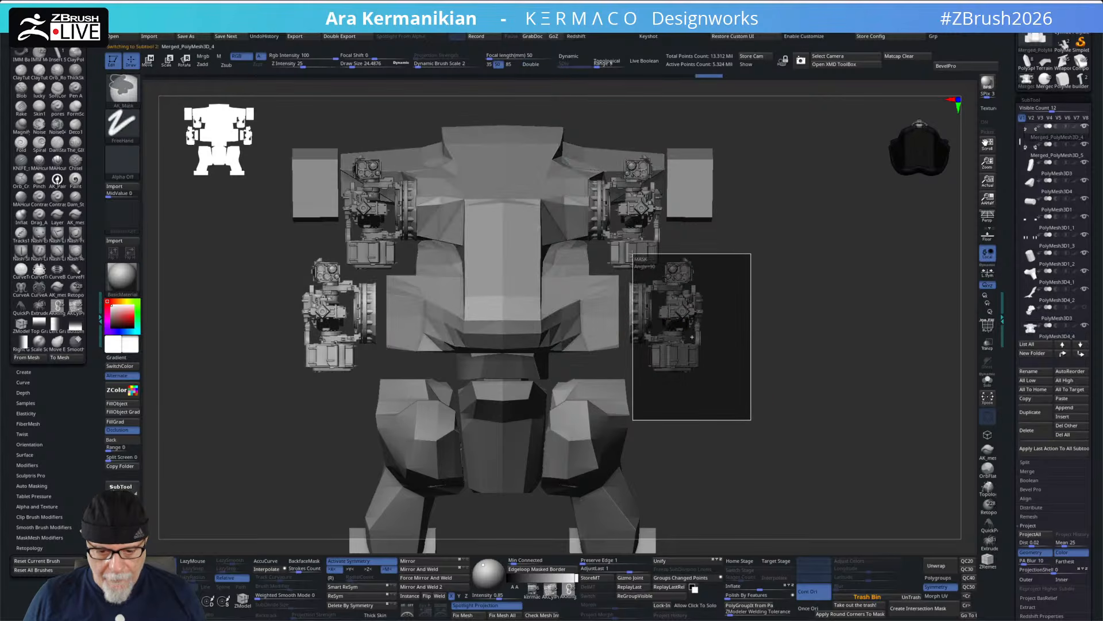
ctrl+drag(640, 269, 641, 270)
key(w)
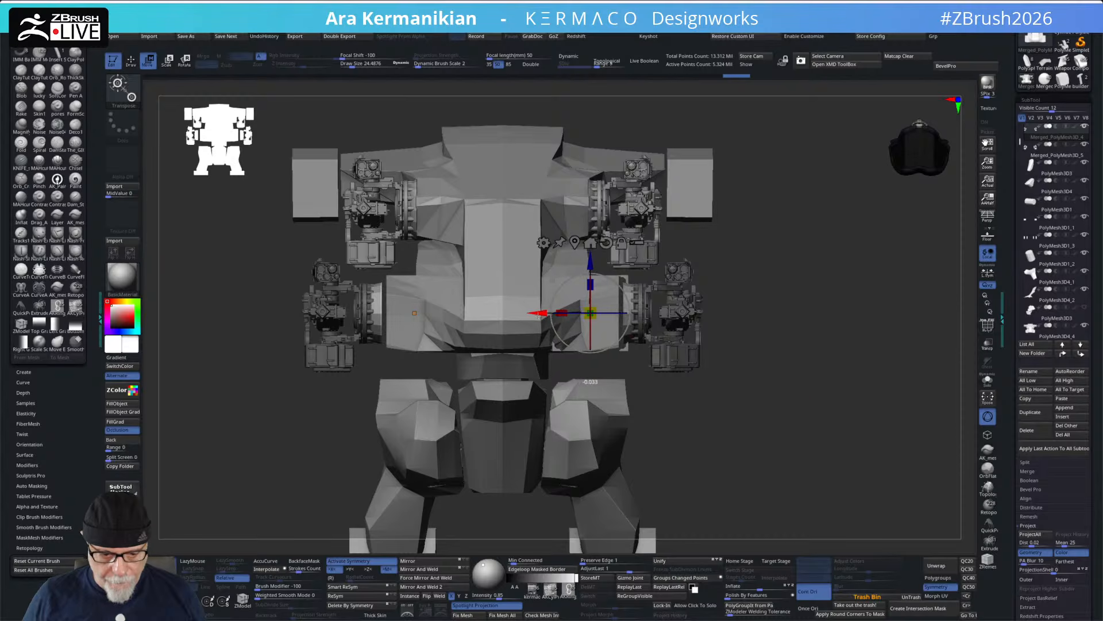
key(q)
mouse_move(790, 409)
ctrl+mouse_down()
mouse_move(820, 435)
mouse_move(860, 406)
mouse_move(834, 372)
mouse_move(823, 459)
mouse_move(845, 438)
mouse_move(844, 397)
mouse_move(719, 248)
mouse_move(714, 214)
mouse_move(731, 290)
mouse_move(764, 318)
mouse_move(767, 306)
ctrl+mouse_up()
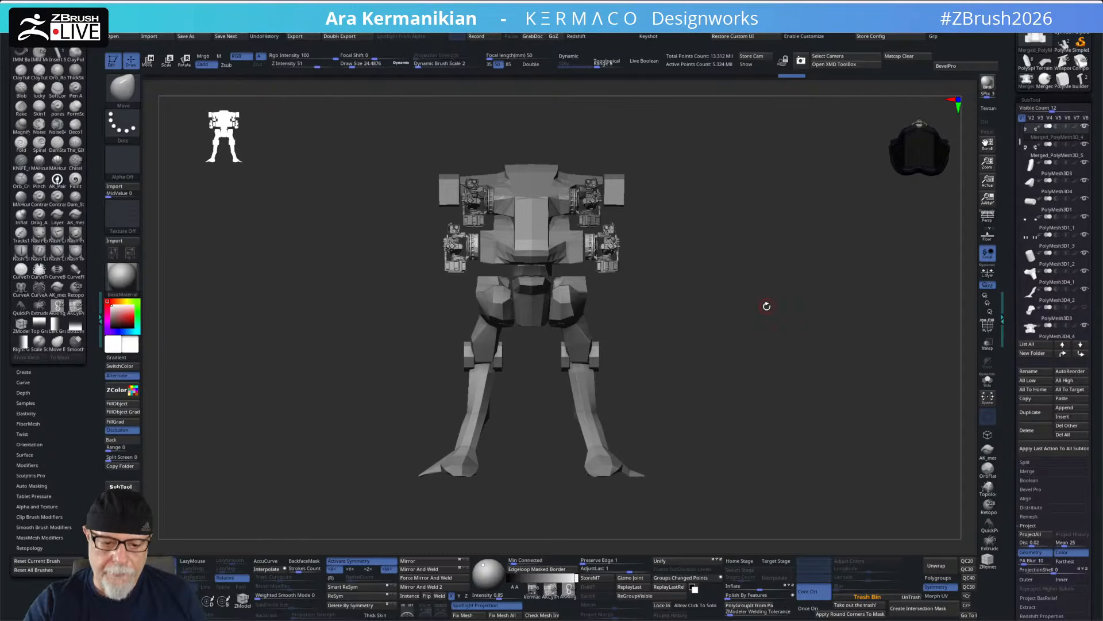
- Select the pelvis block between the legs, isolate it and display its wireframe and polygroups
drag(676, 278, 746, 235)
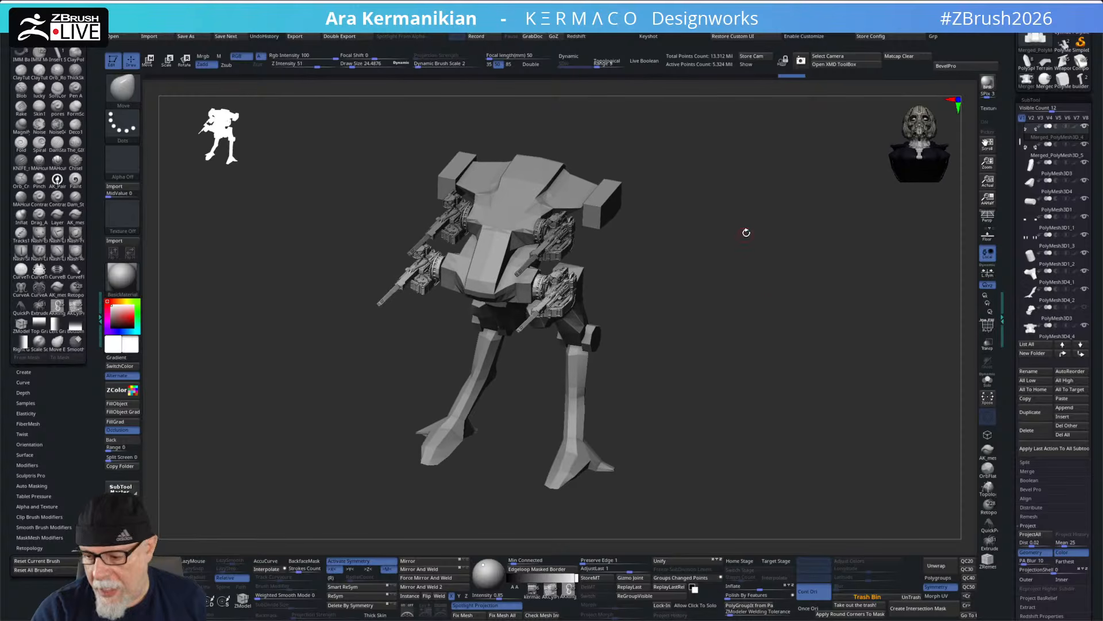
drag(769, 288, 669, 300)
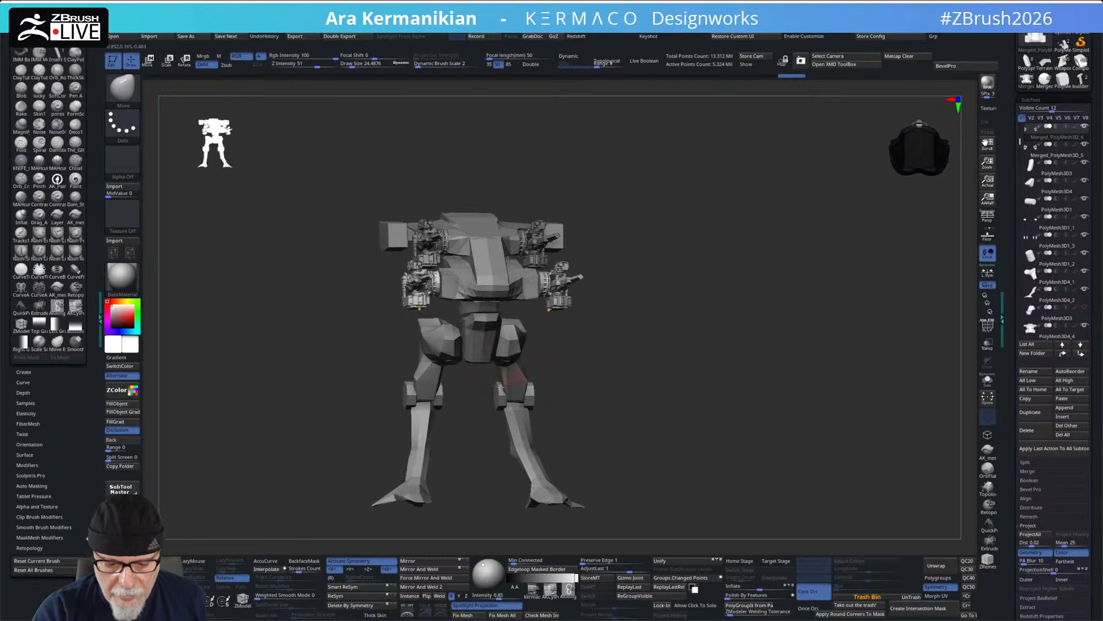
alt+click(483, 347)
drag(601, 344, 677, 346)
click(986, 378)
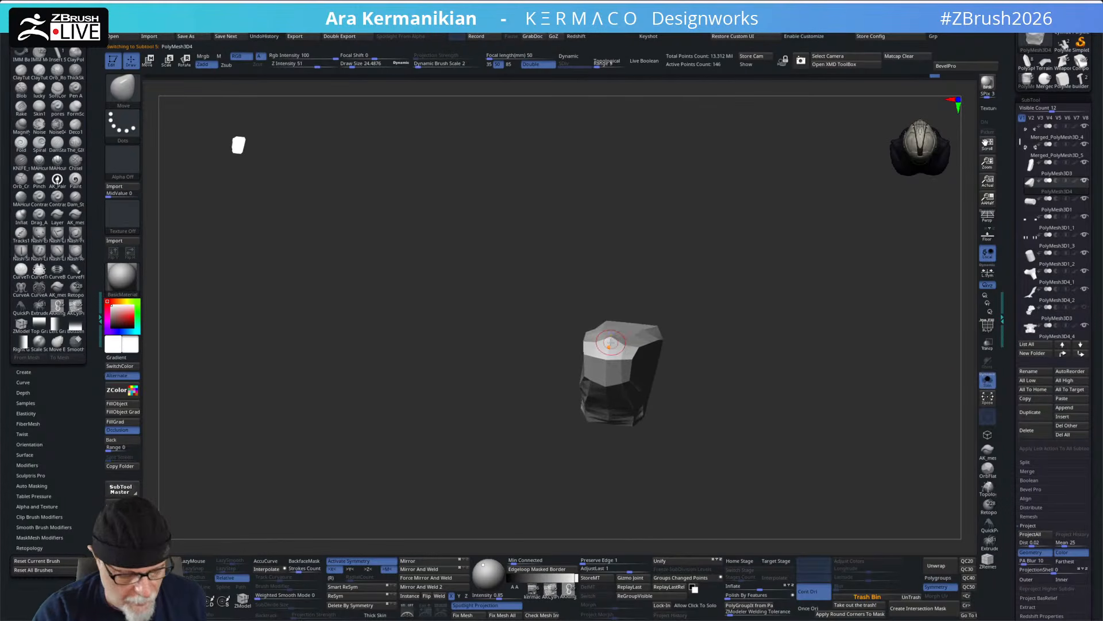
drag(767, 327, 733, 254)
click(989, 326)
mouse_move(796, 322)
mouse_down()
mouse_move(822, 302)
mouse_move(877, 297)
mouse_move(860, 264)
mouse_move(815, 285)
mouse_move(811, 312)
mouse_up()
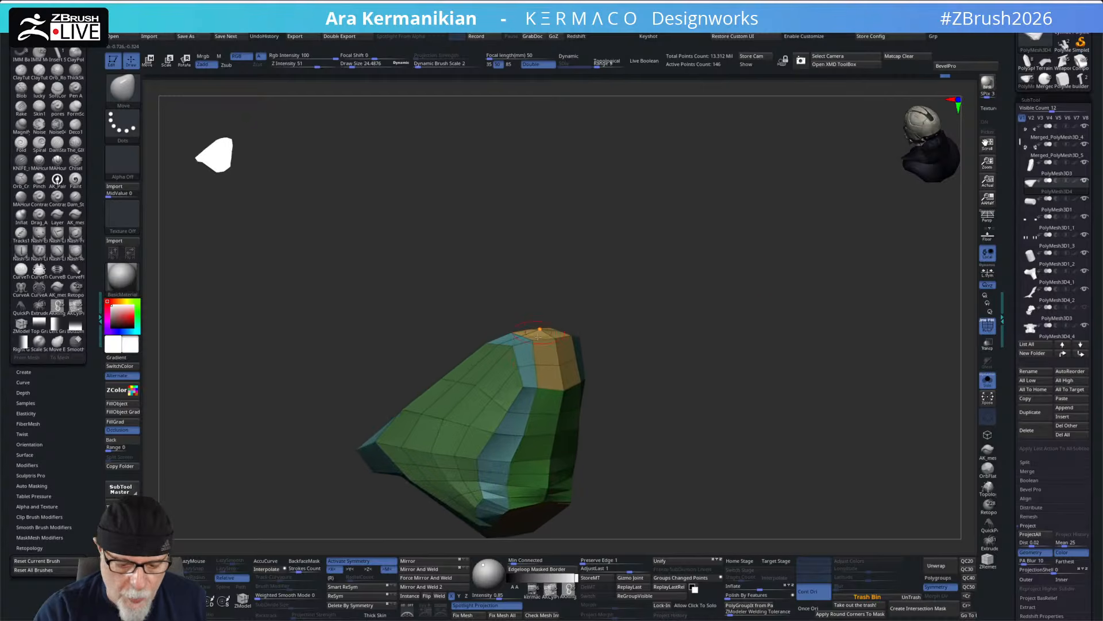
- Delete surplus edge loops running across the pelvis block's side faces with the ZModeler brush
key(b)
key(z)
key(m)
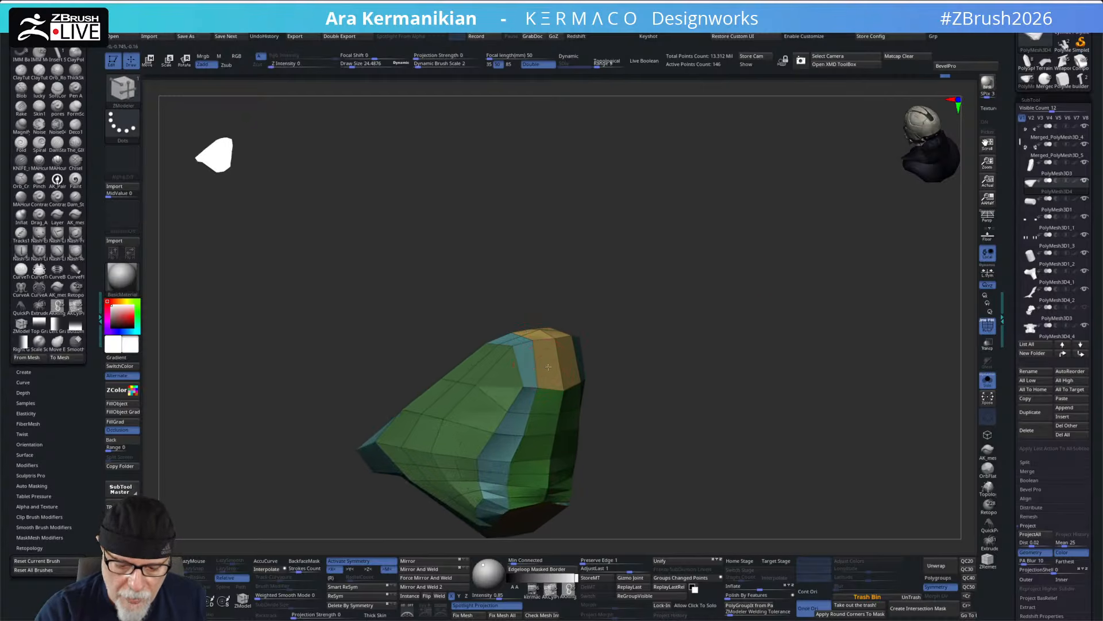
mouse_move(650, 337)
mouse_down()
mouse_move(670, 345)
mouse_move(656, 337)
mouse_up()
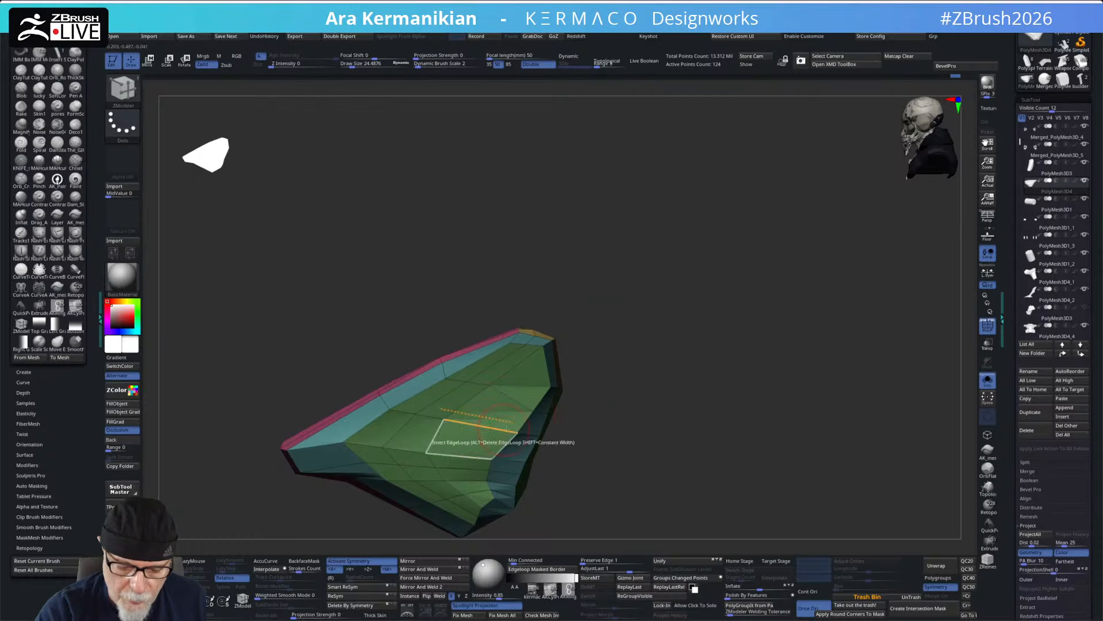
drag(640, 378, 662, 335)
drag(608, 429, 612, 375)
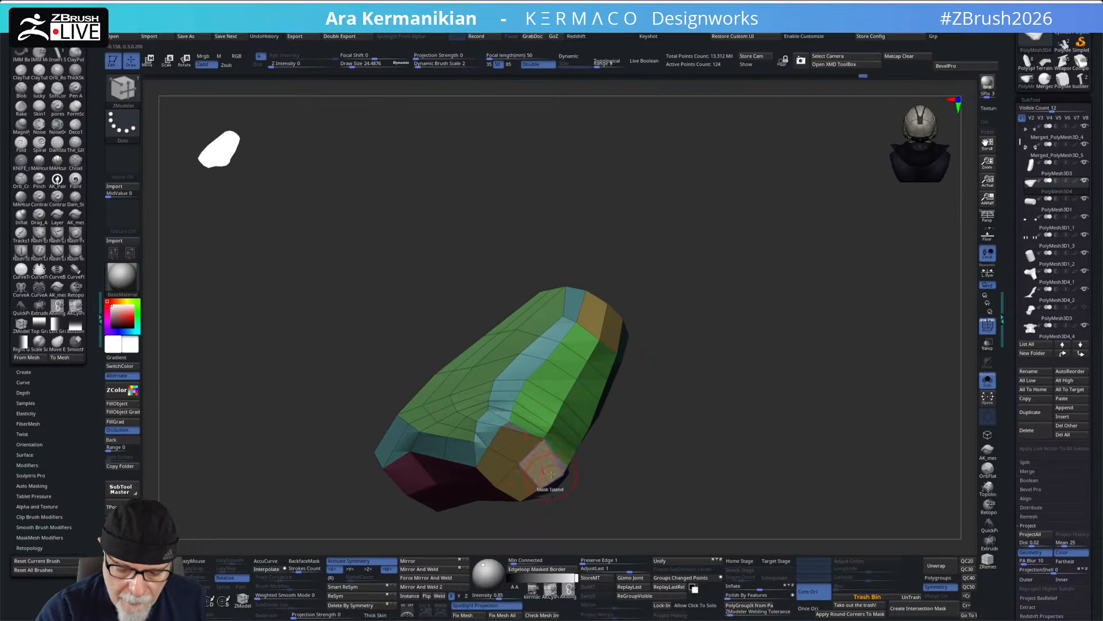
drag(629, 384, 667, 388)
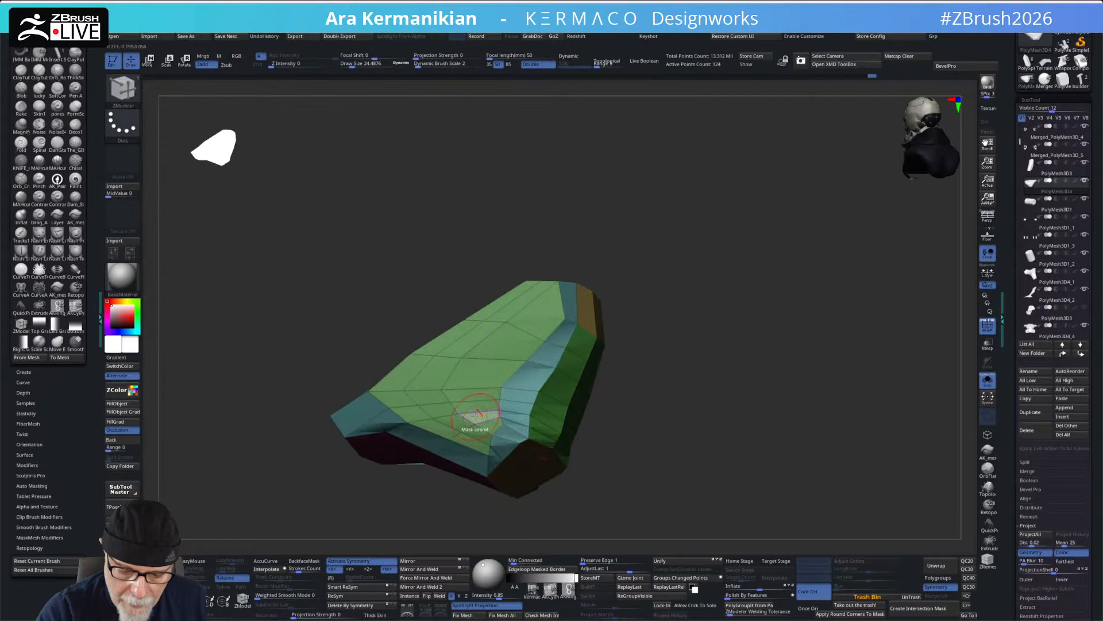
alt+click(468, 419)
drag(702, 352, 588, 380)
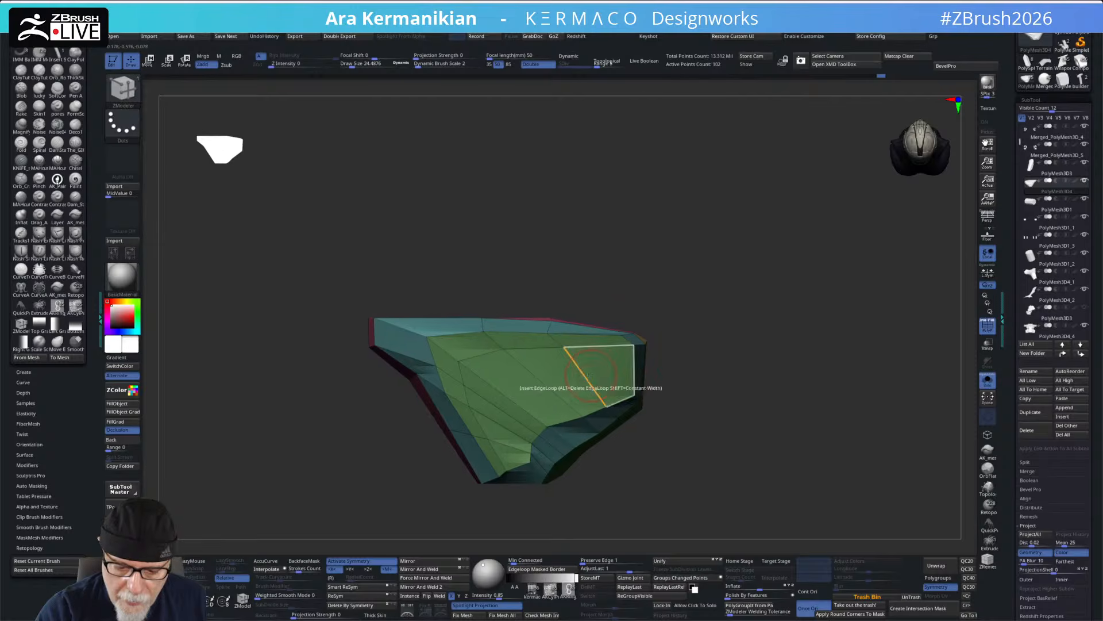
alt+click(586, 377)
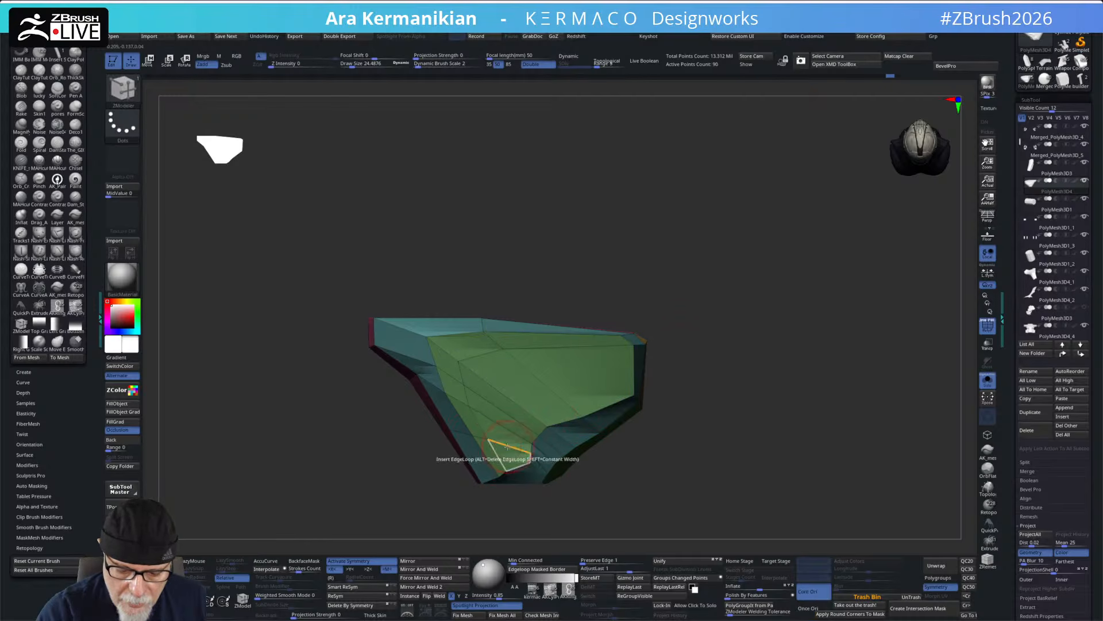
- Reduce the draw size to about 8.5 and reposition points along the pelvis block's lower edges with ZModeler
drag(672, 349, 601, 276)
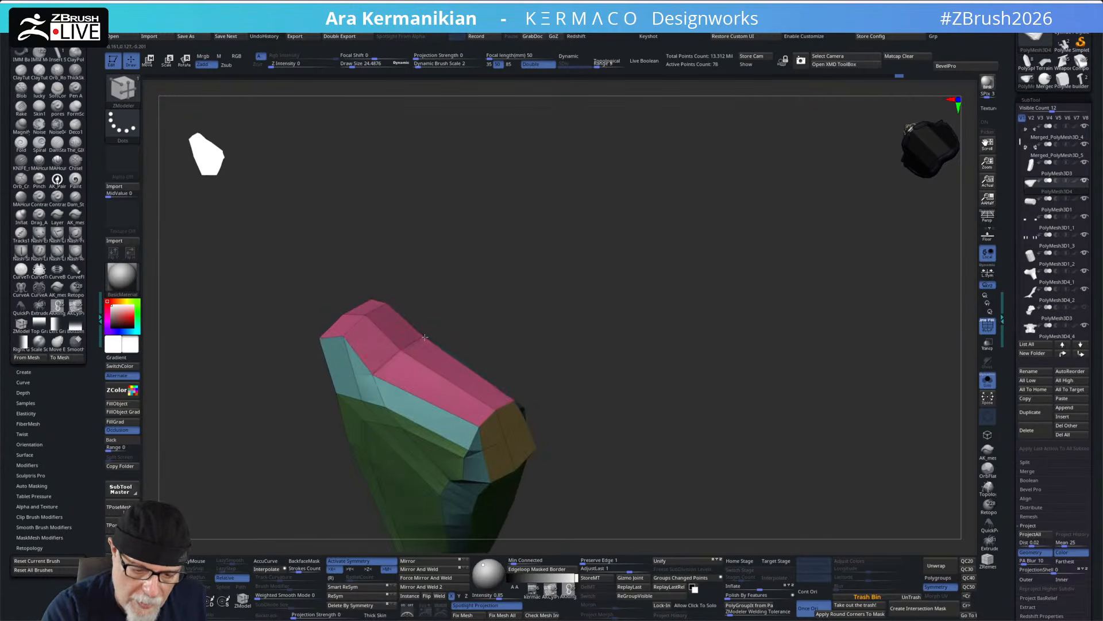
drag(606, 311, 517, 402)
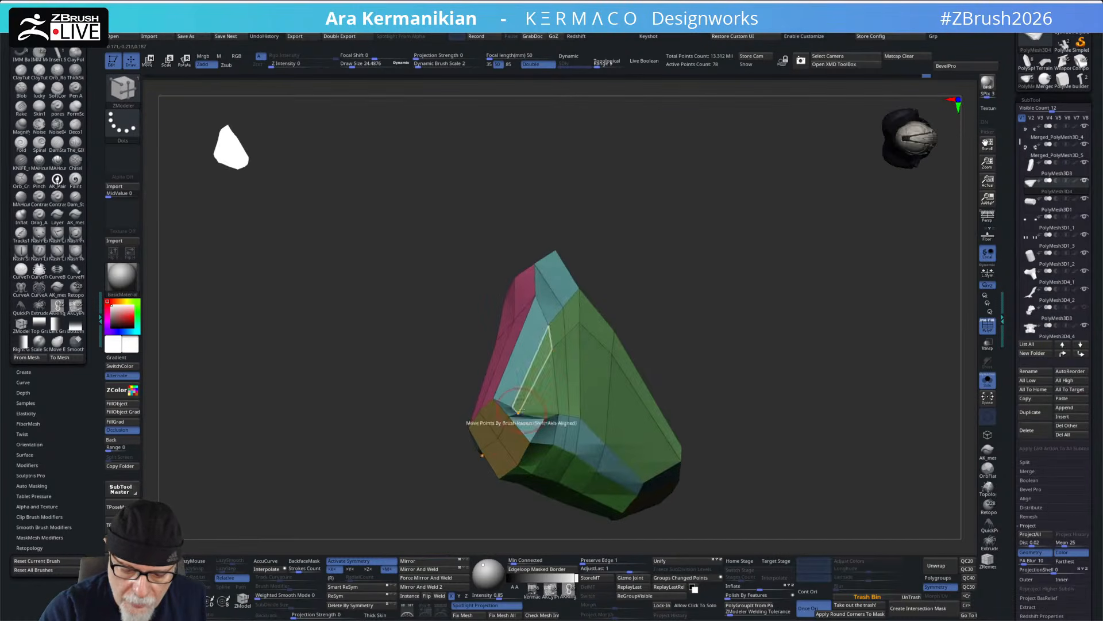
drag(665, 316, 538, 431)
drag(572, 374, 516, 406)
key(s)
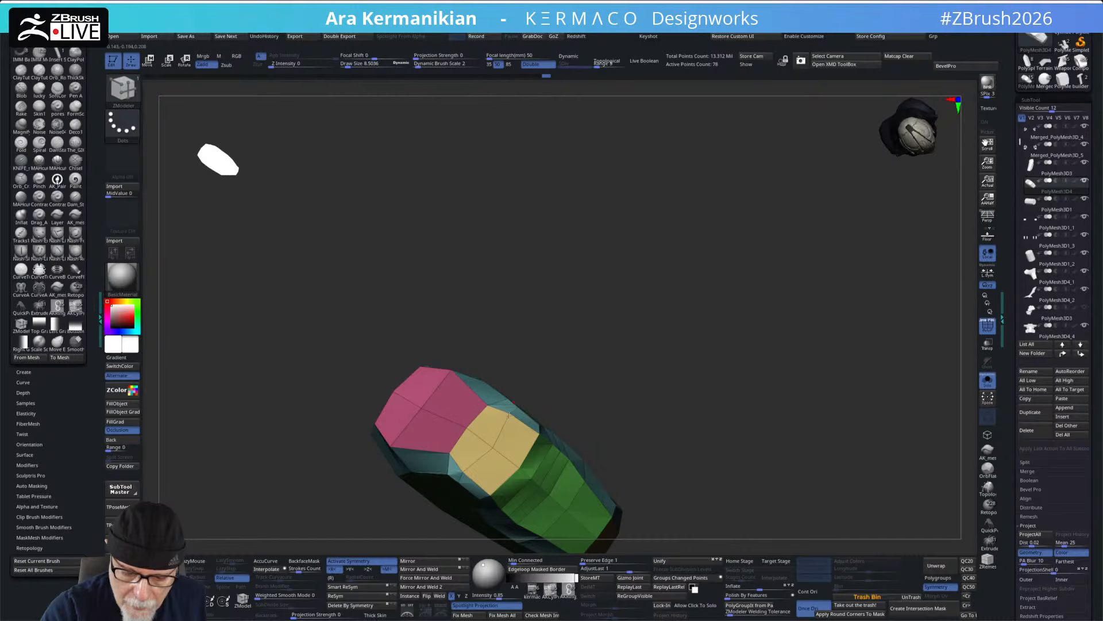
- Trim the lower rear edge of the pelvis block in side view with an angled ClipCurve
drag(630, 347, 702, 348)
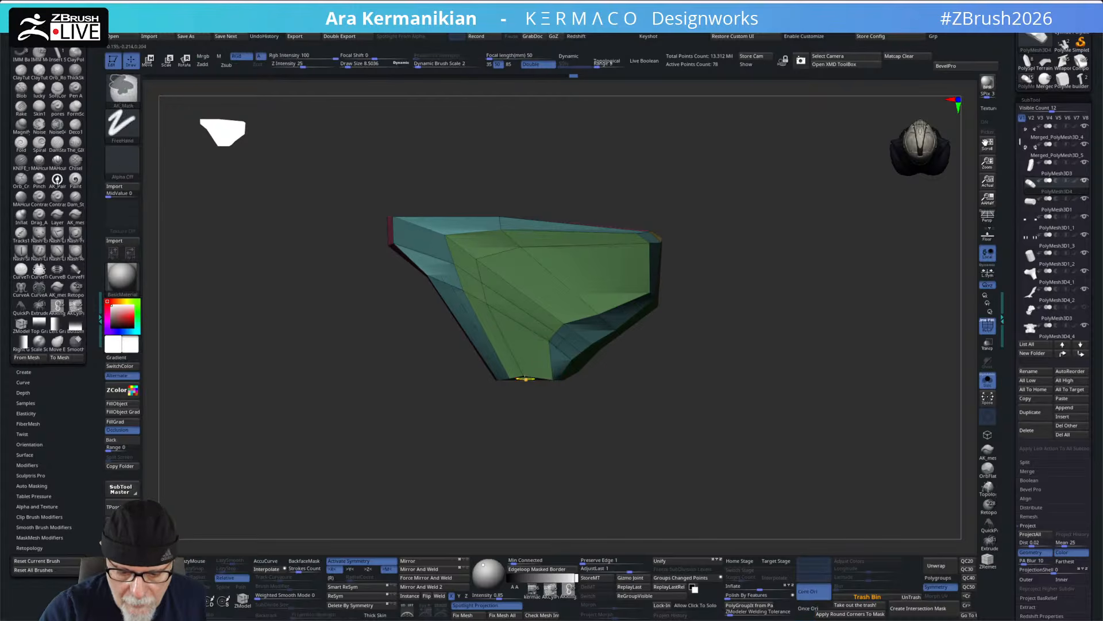
mouse_move(700, 395)
ctrl+shift+mouse_down()
mouse_move(394, 414)
mouse_move(337, 381)
mouse_move(697, 379)
mouse_move(703, 314)
mouse_move(684, 305)
mouse_move(687, 285)
ctrl+shift+mouse_up()
ctrl+shift+drag(539, 316, 573, 392)
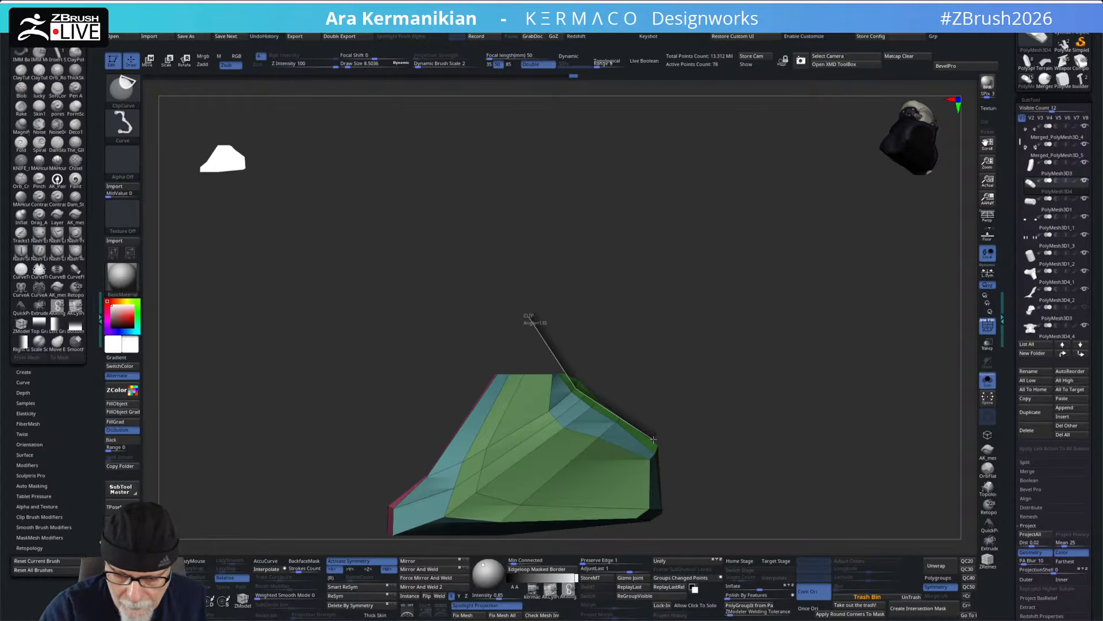
mouse_move(662, 452)
ctrl+shift+mouse_down()
mouse_move(680, 458)
mouse_move(738, 366)
mouse_move(699, 358)
mouse_move(705, 381)
mouse_move(694, 360)
ctrl+shift+mouse_up()
- Show the whole mech again and set the ZModeler polygon action to QMesh on a single polygon for the pelvis block
click(987, 382)
drag(846, 354, 824, 321)
drag(663, 366, 566, 402)
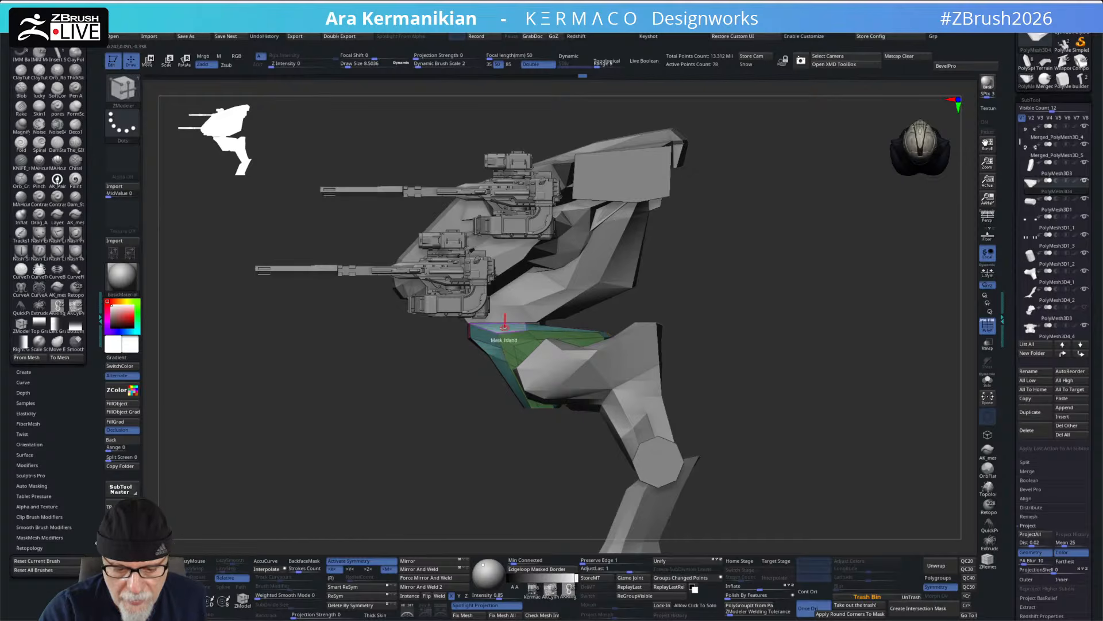
drag(718, 302, 750, 321)
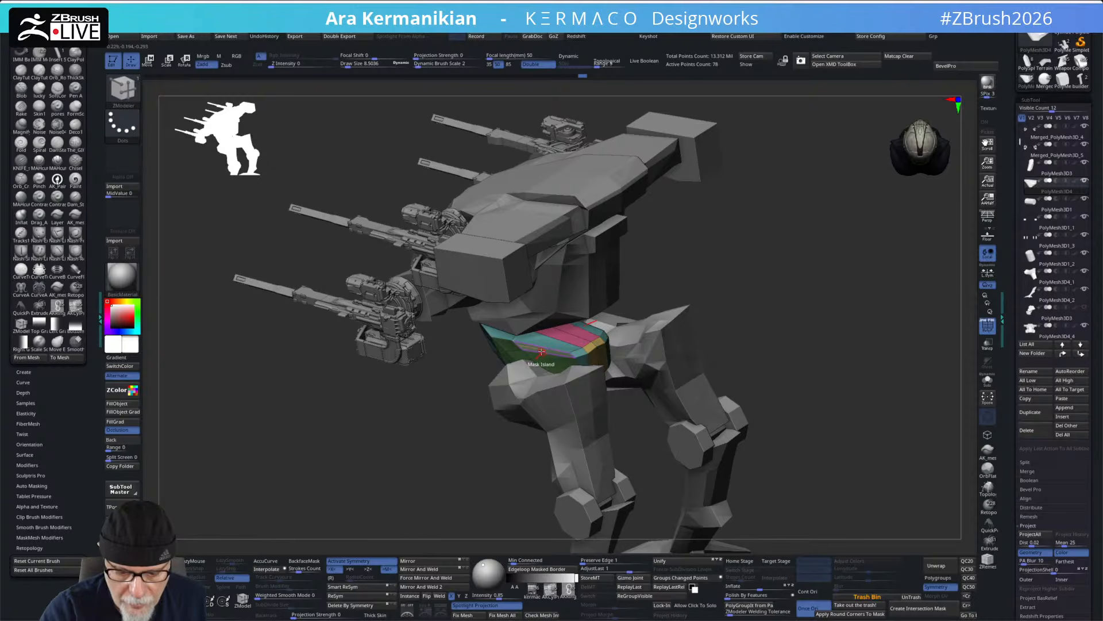
key(space)
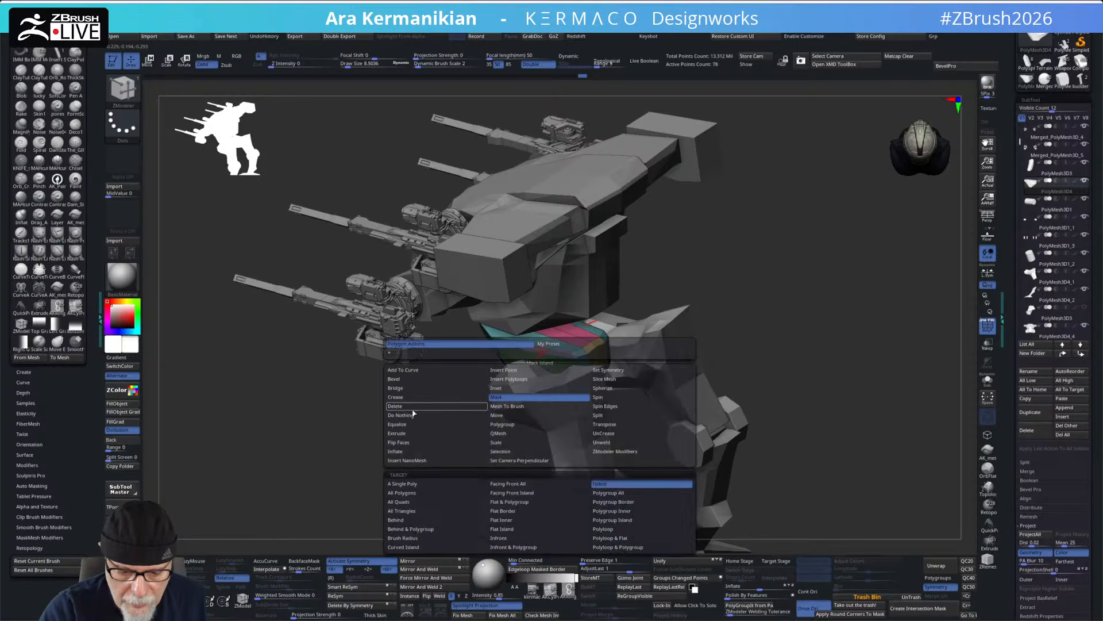
click(499, 433)
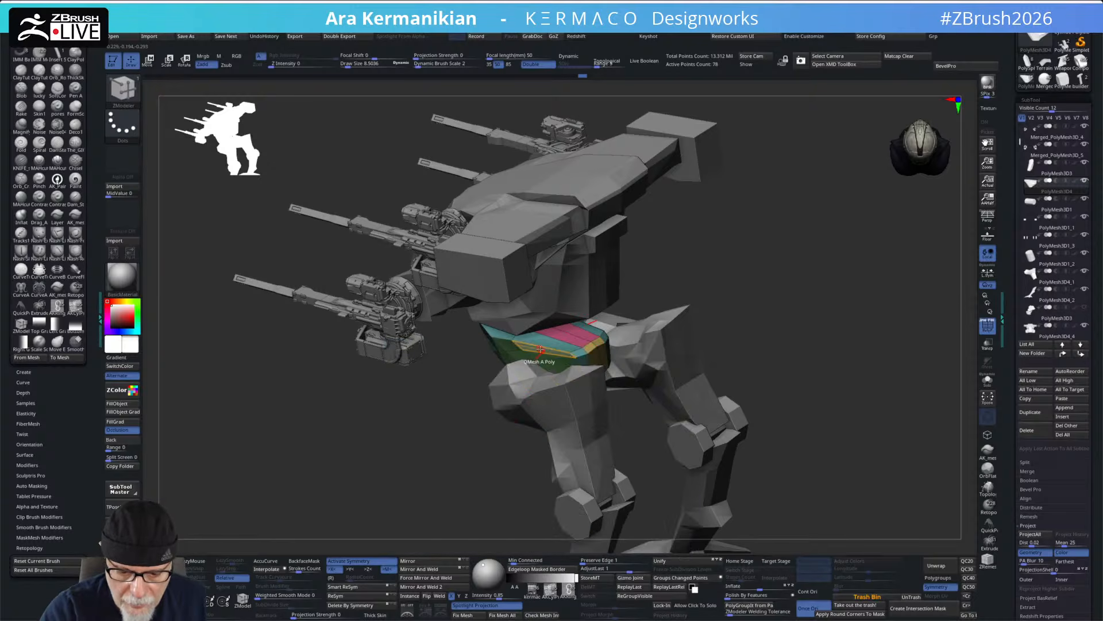
drag(739, 291, 626, 369)
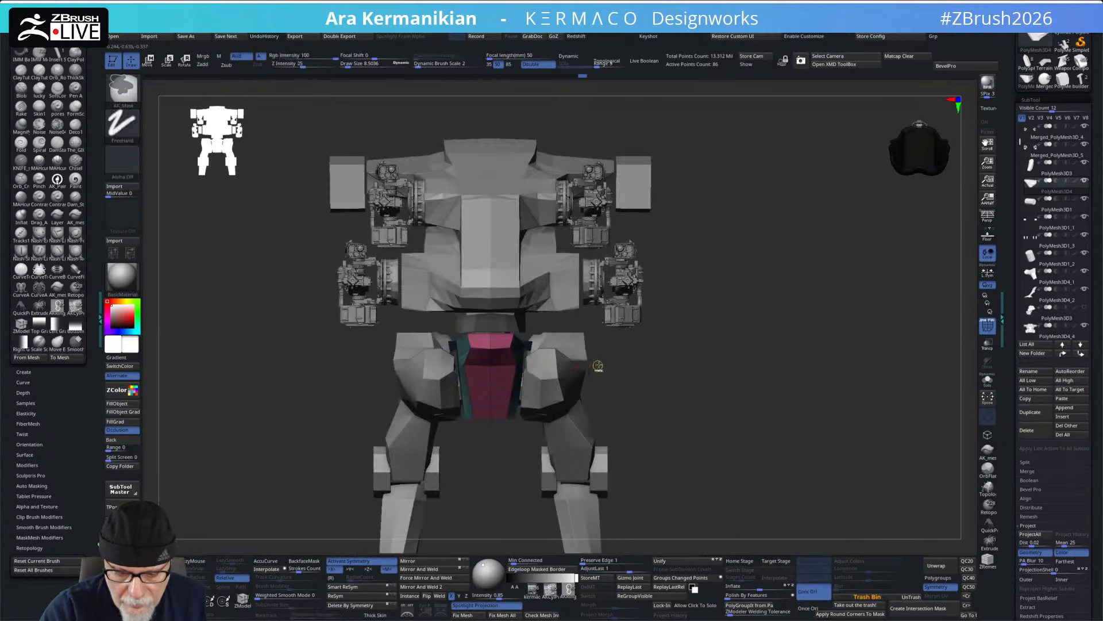
drag(692, 351, 644, 356)
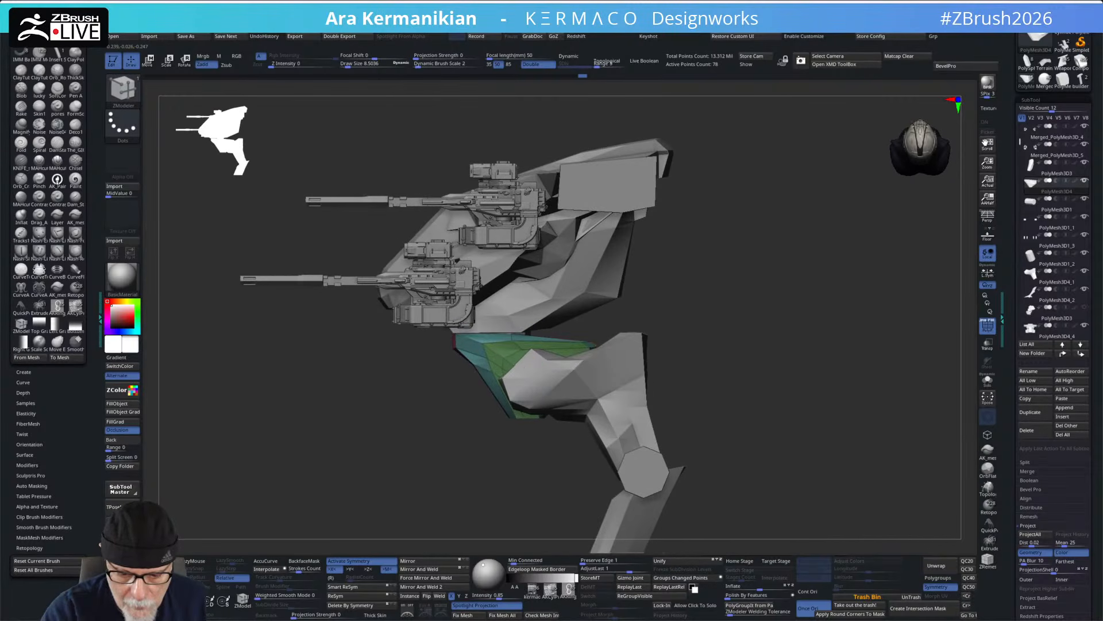
drag(678, 333, 661, 311)
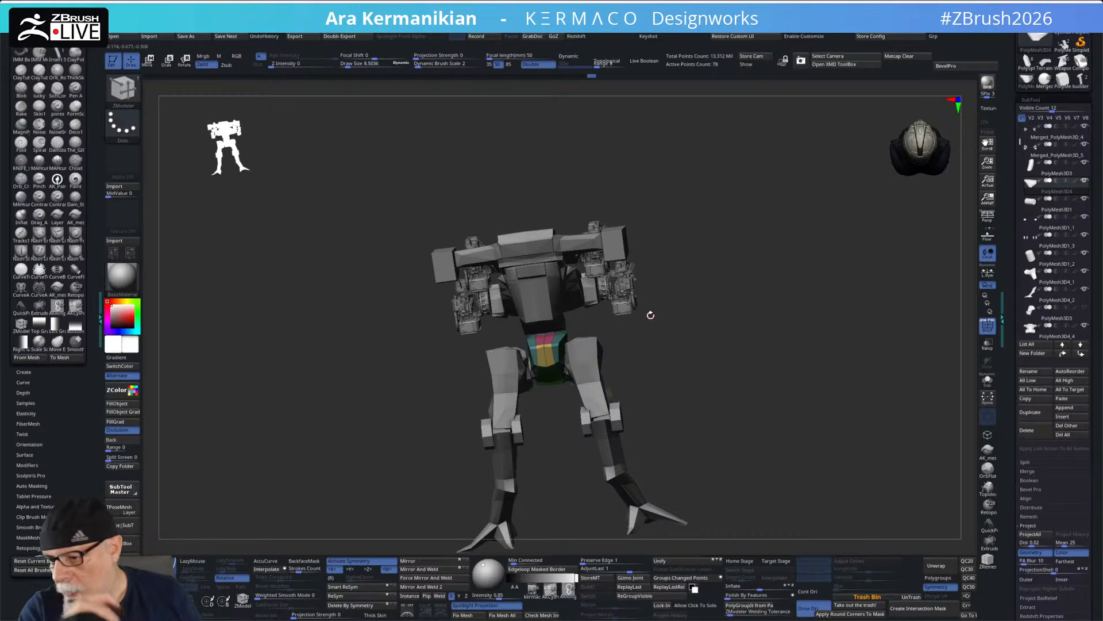
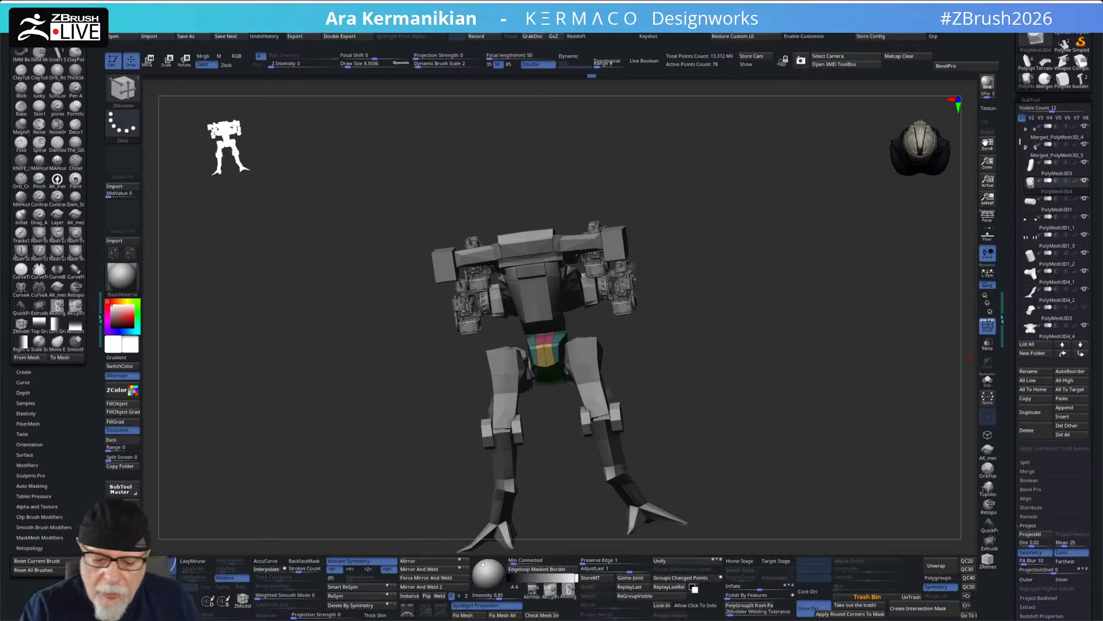
- Insert an edge loop across the front face of the pelvis block with ZModeler
drag(722, 343, 754, 320)
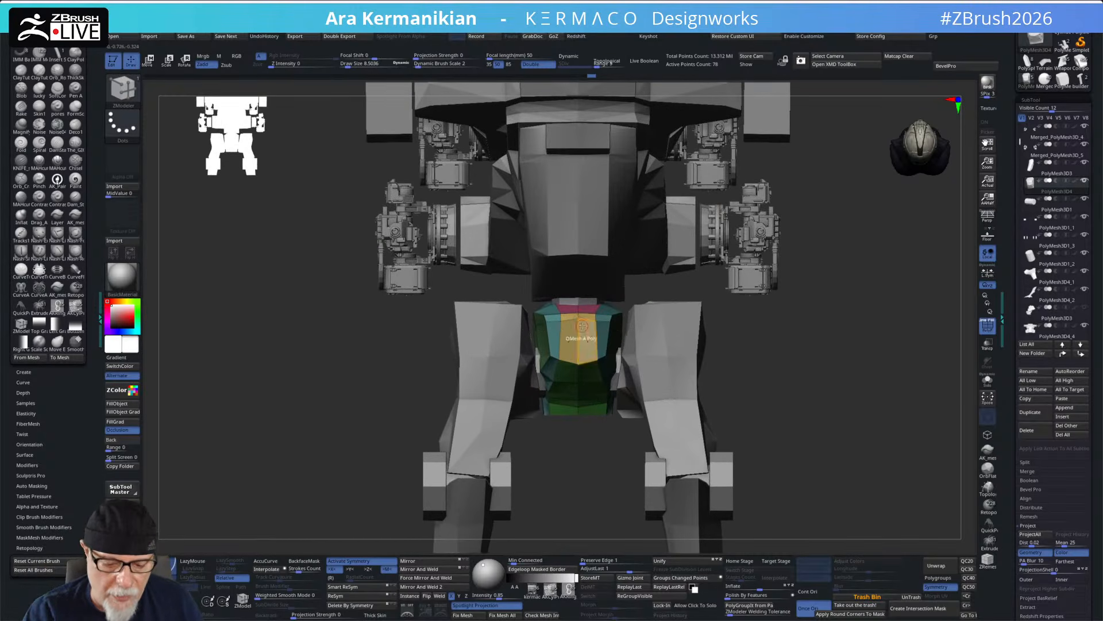
drag(800, 291, 767, 426)
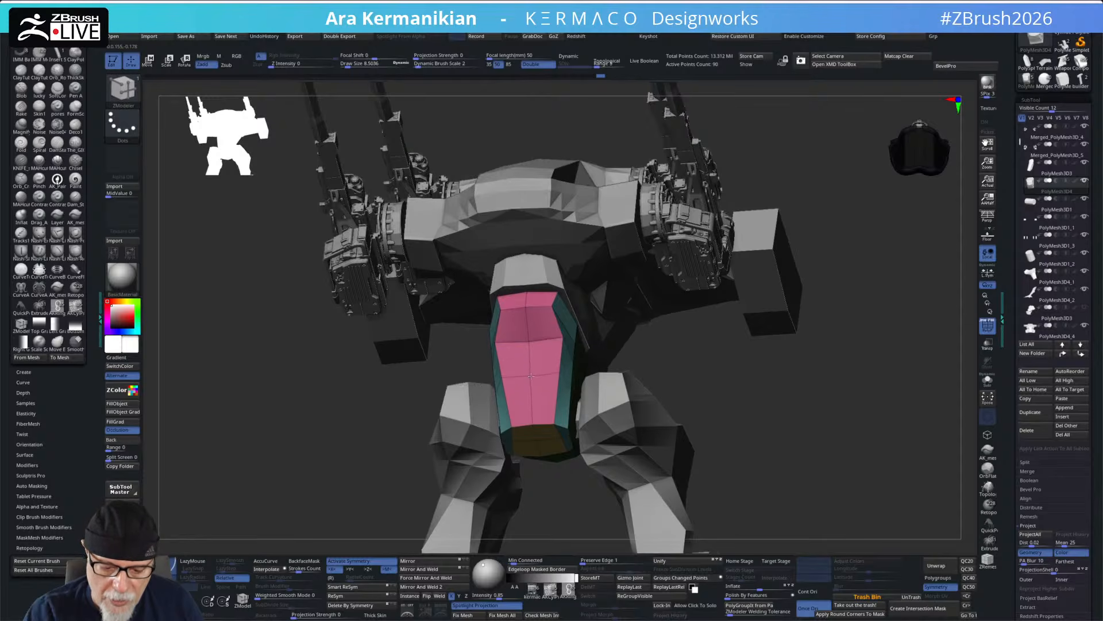
drag(738, 352, 682, 353)
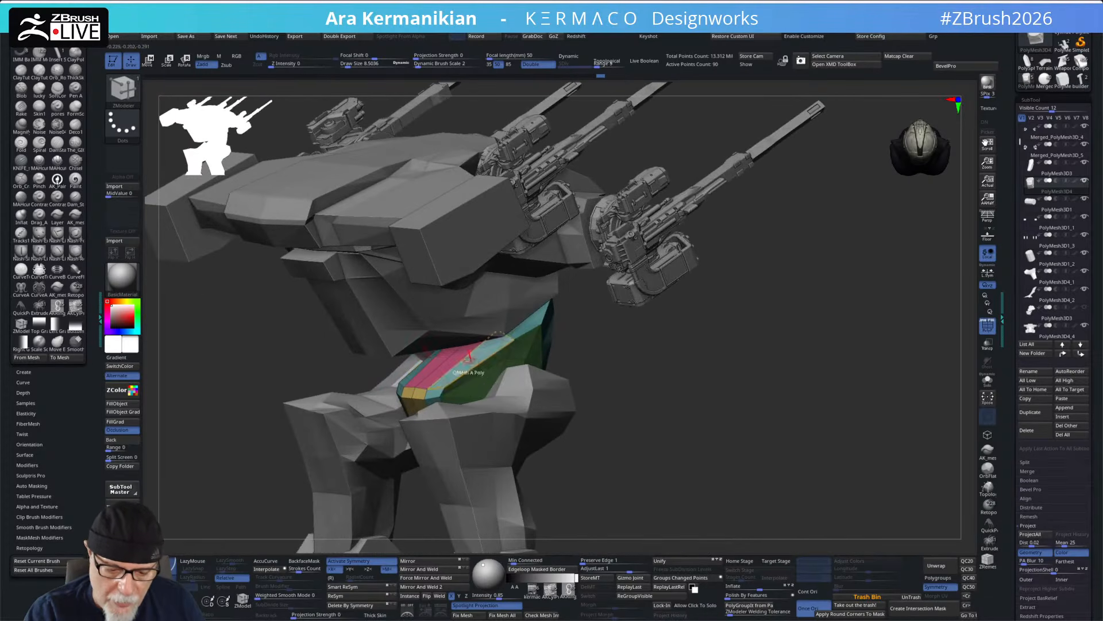
- Add edge loops to the pelvis block with ZModeler, isolate it and trim its sloped underside in side view with an angled ClipCurve
drag(660, 368, 457, 385)
drag(700, 326, 783, 269)
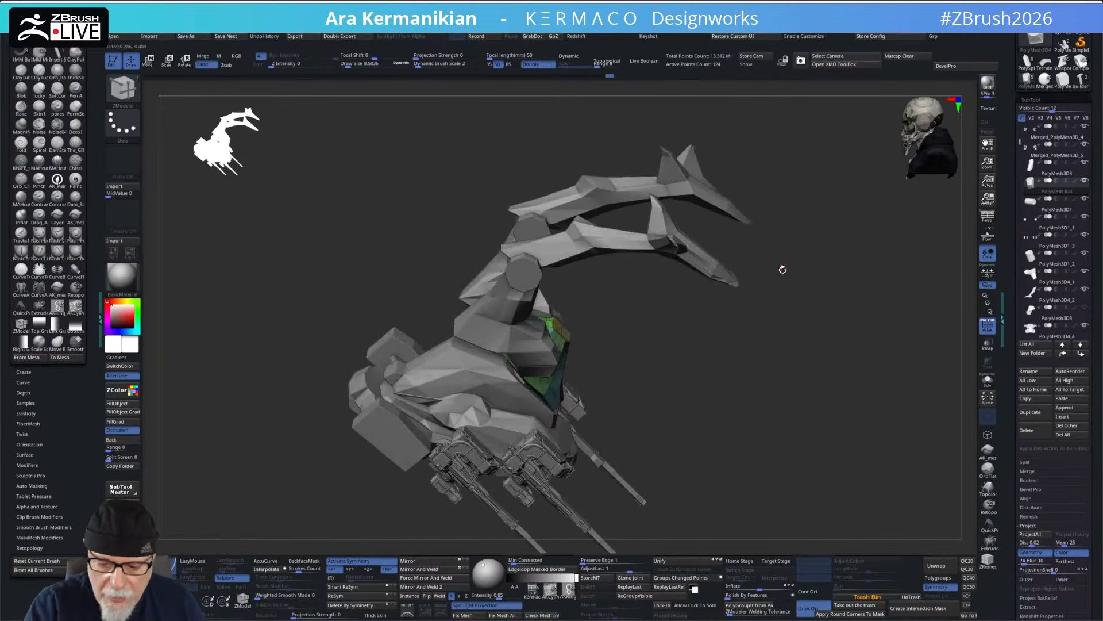
click(988, 380)
drag(782, 388, 733, 368)
drag(572, 297, 525, 330)
alt+drag(612, 322, 665, 360)
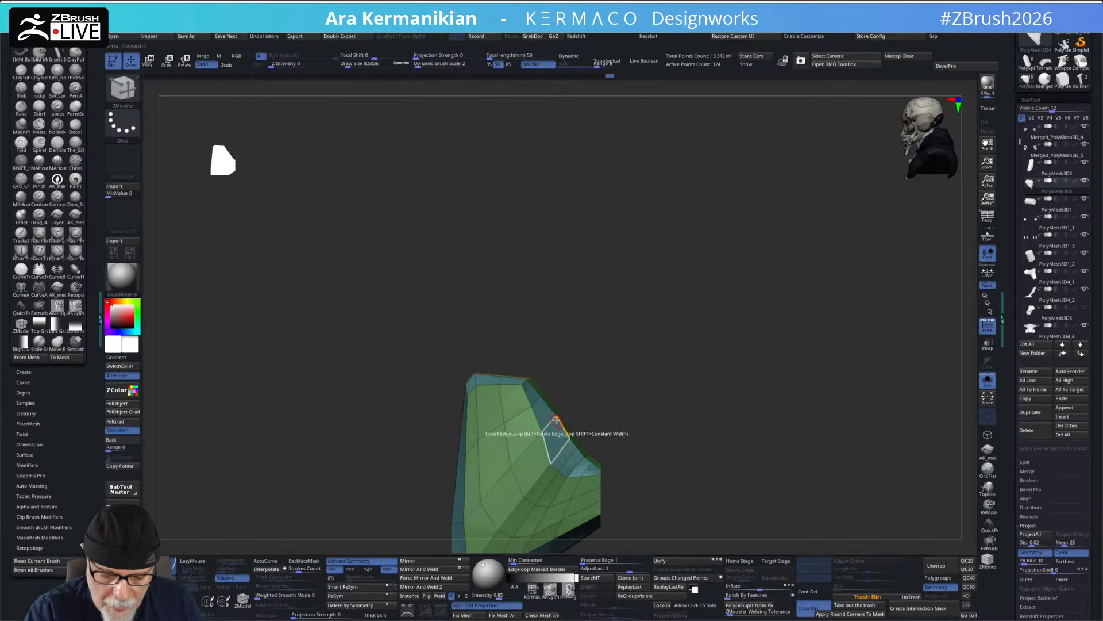
ctrl+shift+drag(503, 312, 523, 352)
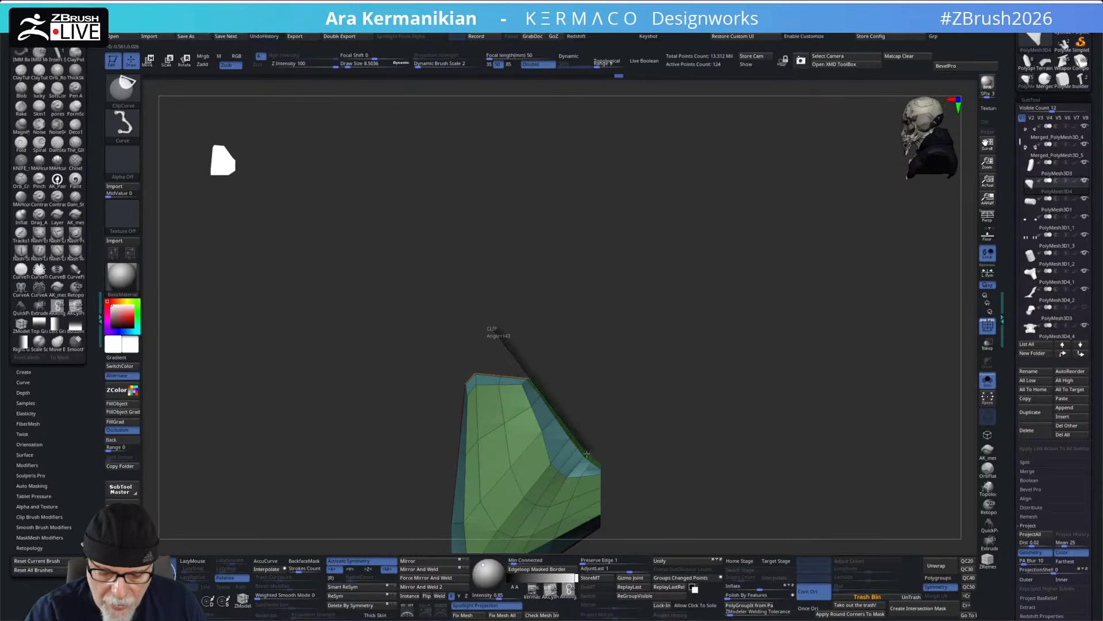
ctrl+shift+drag(631, 487, 631, 484)
mouse_move(665, 395)
mouse_down()
mouse_move(665, 424)
mouse_move(738, 280)
mouse_move(739, 306)
mouse_move(776, 340)
mouse_move(788, 322)
mouse_move(727, 349)
mouse_move(732, 337)
mouse_move(680, 348)
mouse_move(731, 364)
mouse_move(813, 333)
mouse_move(764, 303)
mouse_move(800, 298)
mouse_move(773, 299)
mouse_move(789, 300)
mouse_up()
click(988, 382)
drag(669, 363, 665, 313)
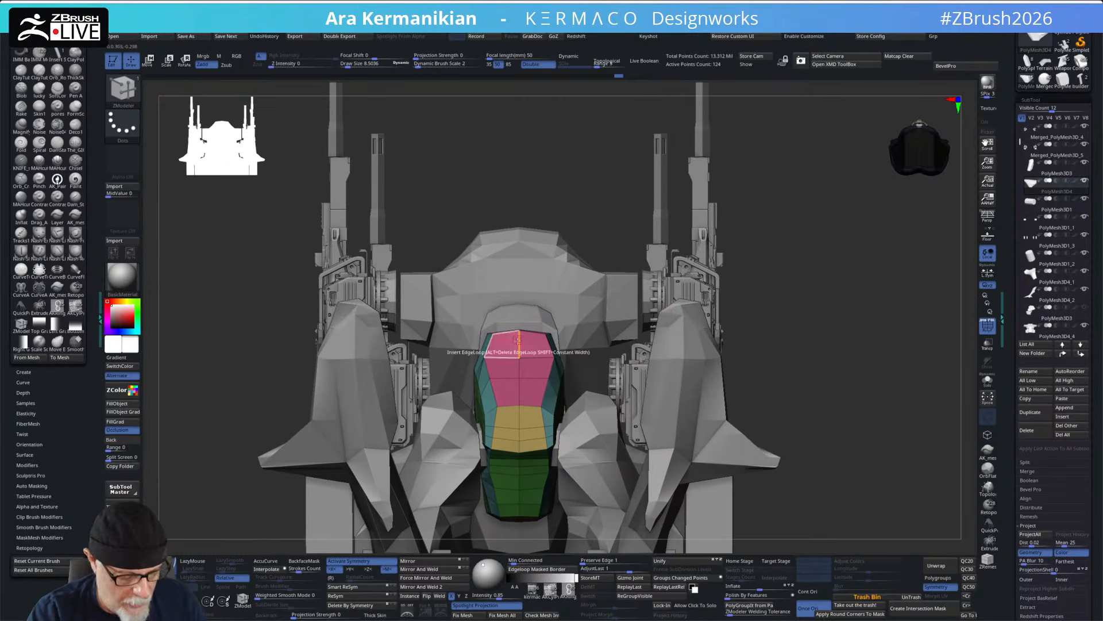
- Switch to the Move brush and reshape the upper front end of the pelvis block
key(b)
key(m)
key(v)
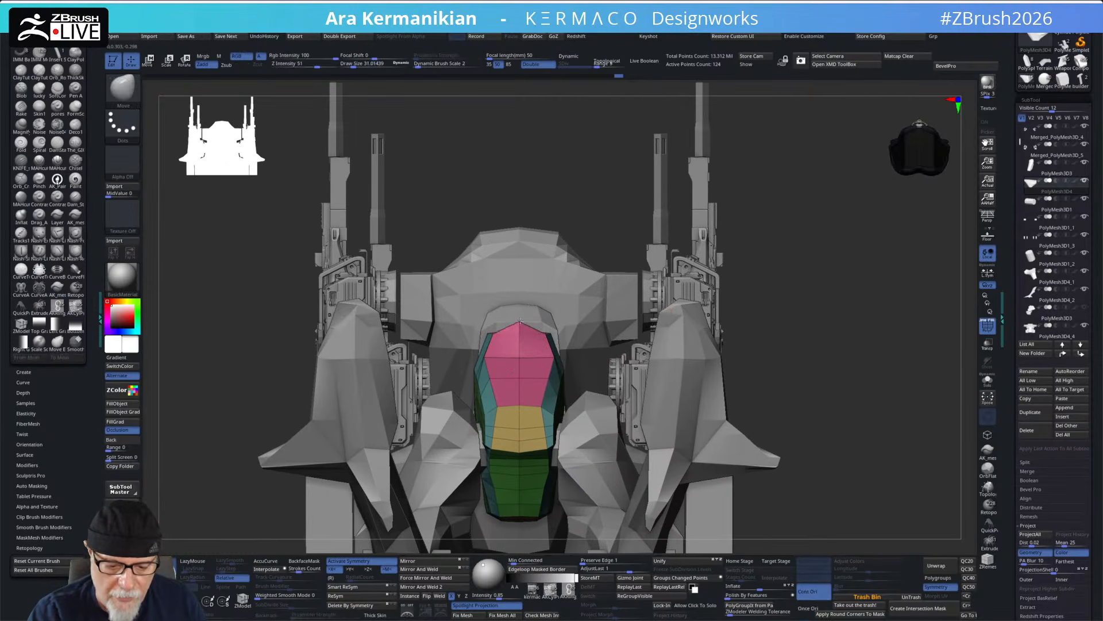
drag(730, 204, 539, 337)
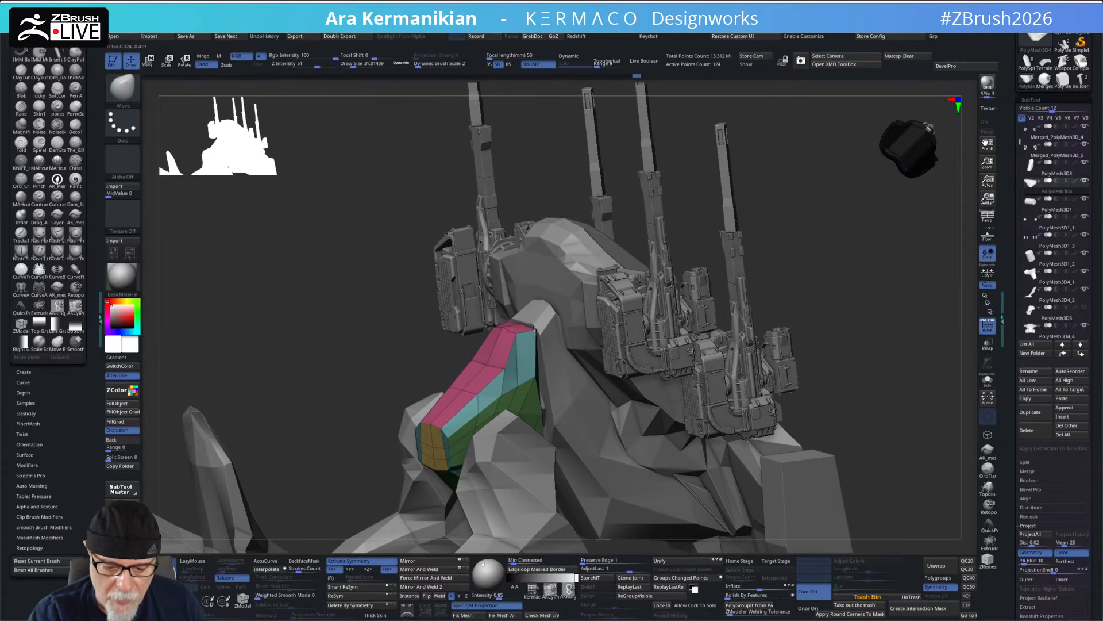
drag(553, 279, 718, 186)
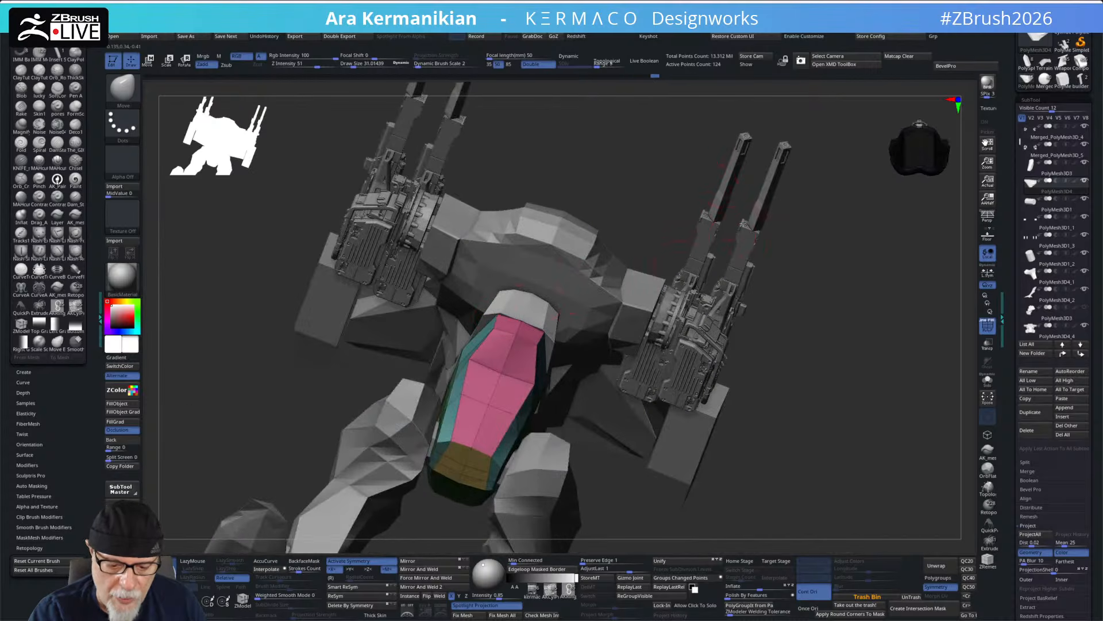
drag(716, 240, 790, 228)
drag(614, 359, 487, 319)
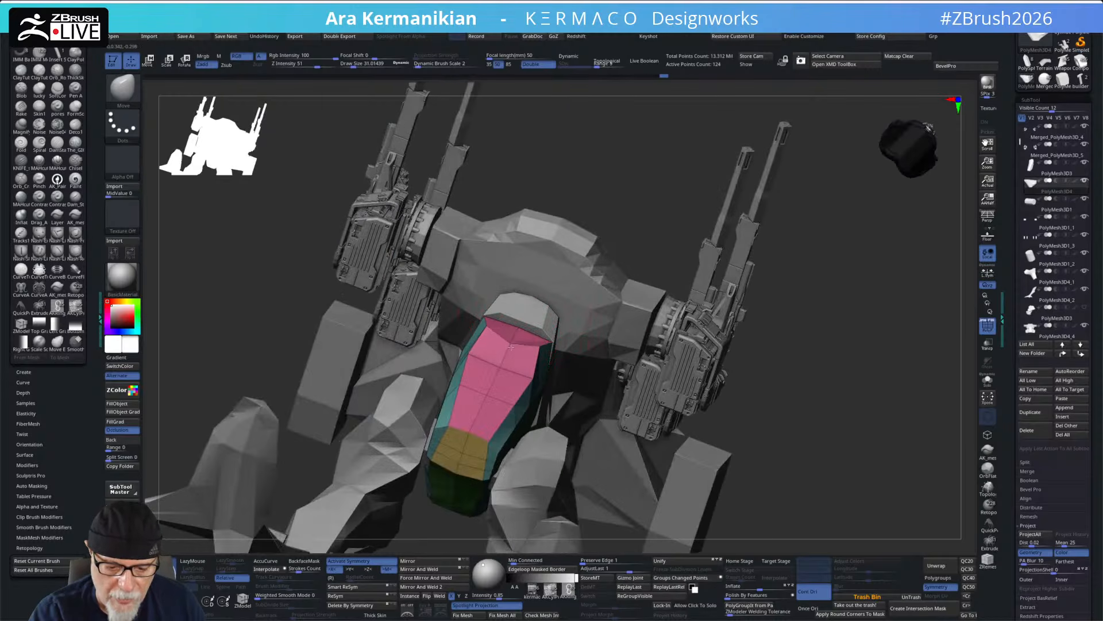
- Add a narrow band of polygons at the upper front end of the pelvis block with ZModeler
drag(803, 238, 534, 342)
key(b)
key(z)
key(m)
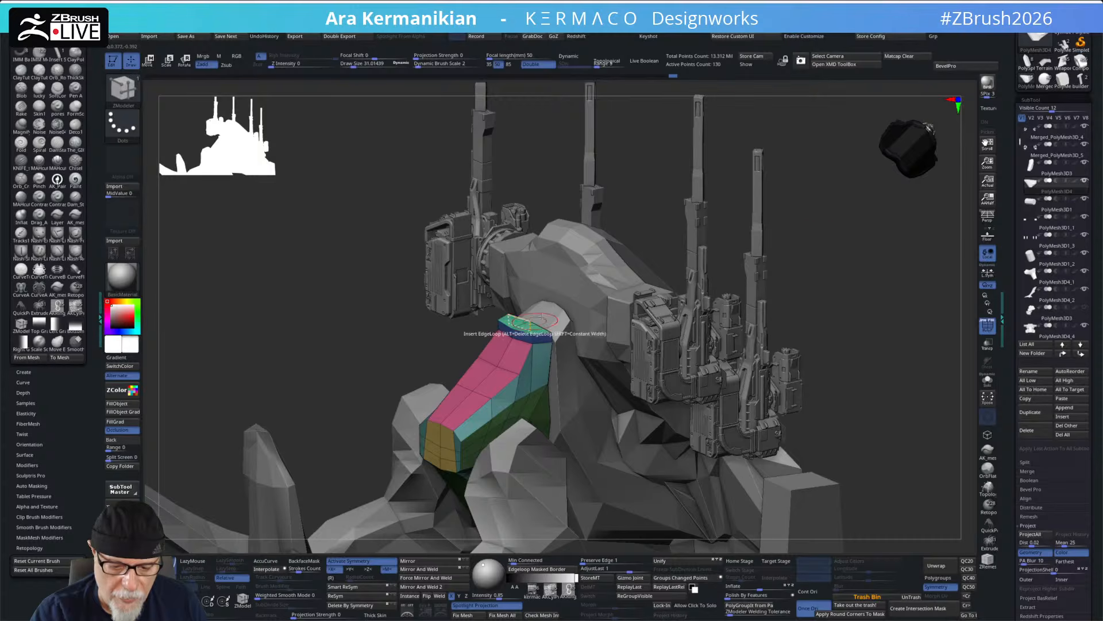
drag(821, 242, 688, 227)
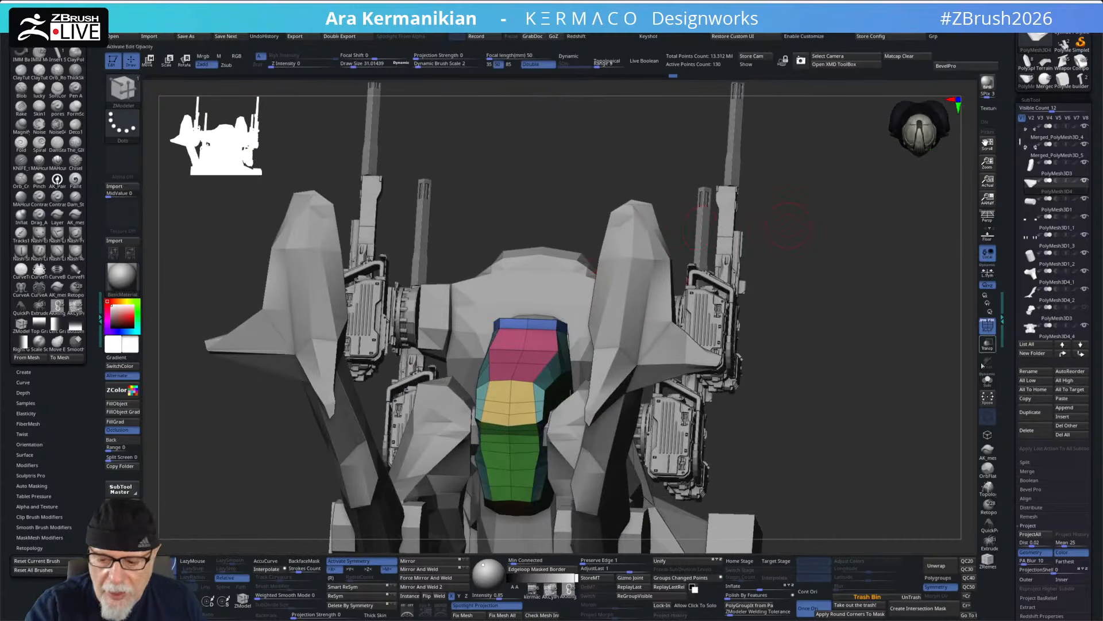
- Isolate the pelvis block, trim its upper end with a near-horizontal ClipCurve and show the whole mech again
click(987, 380)
shift+drag(862, 377, 808, 375)
mouse_move(520, 253)
ctrl+shift+mouse_down()
mouse_move(653, 357)
mouse_move(639, 370)
ctrl+shift+mouse_up()
ctrl+shift+drag(435, 315, 685, 320)
mouse_move(719, 278)
mouse_down()
mouse_move(721, 355)
mouse_move(767, 319)
mouse_up()
click(986, 381)
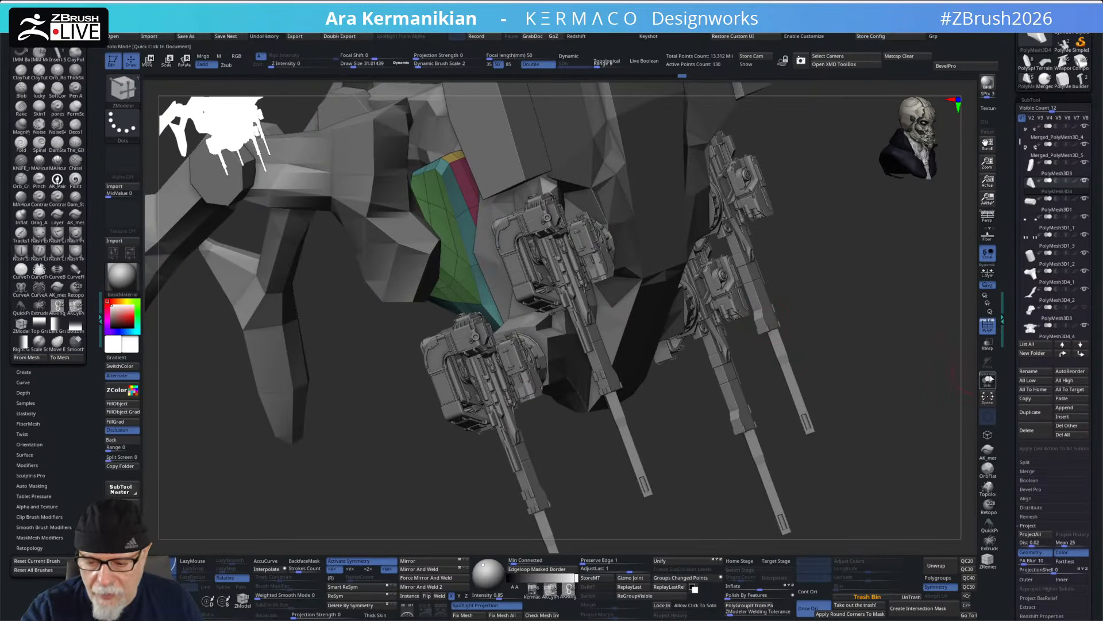
- Insert an edge loop starting at the isolated pelvis block's tip with ZModeler and return to the Move brush
click(988, 379)
drag(818, 389, 751, 342)
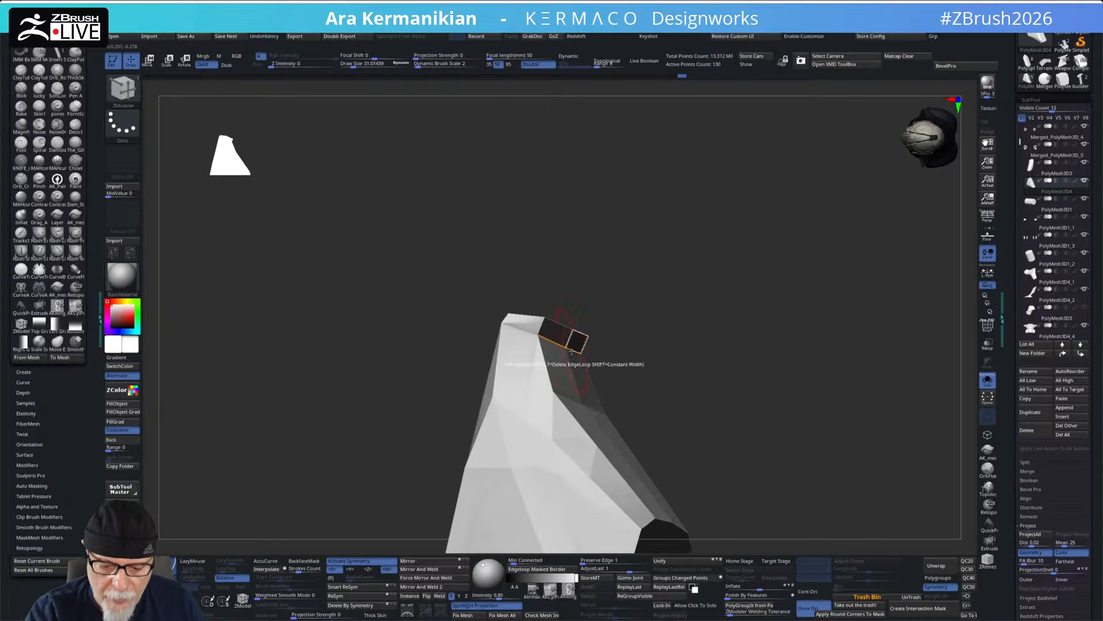
key(b)
key(m)
key(v)
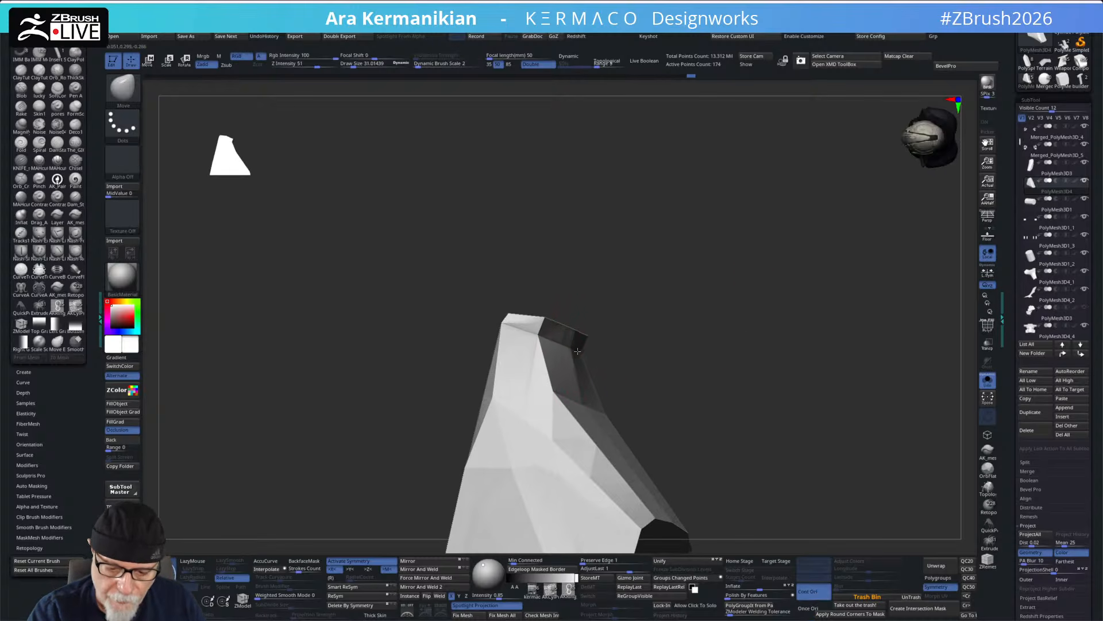
drag(685, 305, 535, 319)
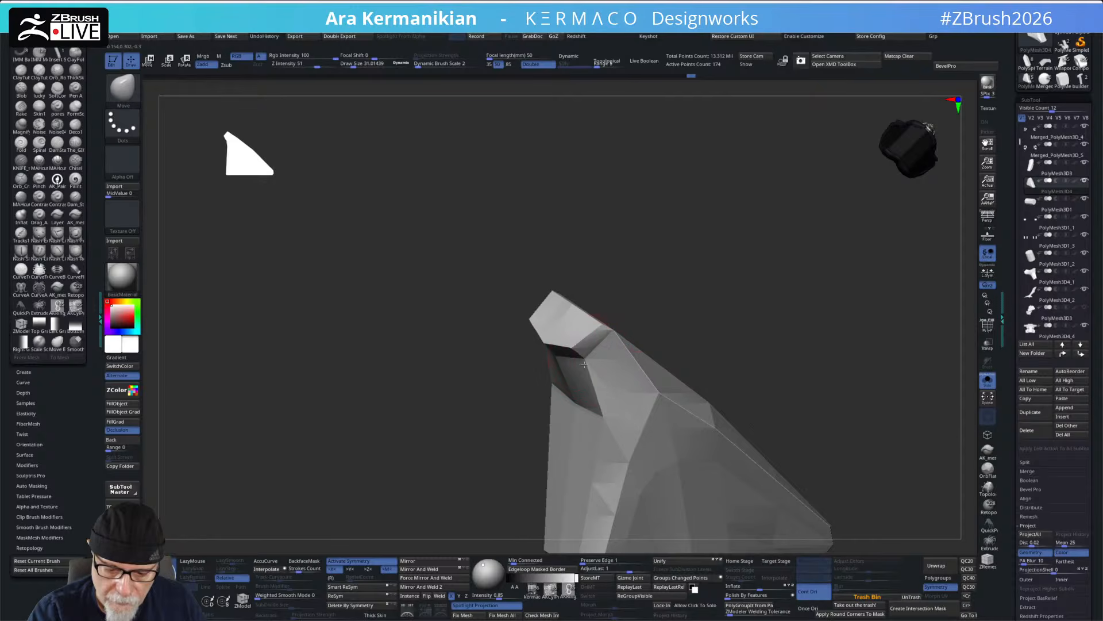
drag(695, 297, 747, 231)
- Trim the pelvis block's tip with a near-horizontal ClipCurve and cut its corner diagonally with the whole mech shown
mouse_move(411, 331)
ctrl+shift+mouse_down()
mouse_move(778, 331)
mouse_move(778, 316)
ctrl+shift+mouse_up()
drag(804, 255, 538, 318)
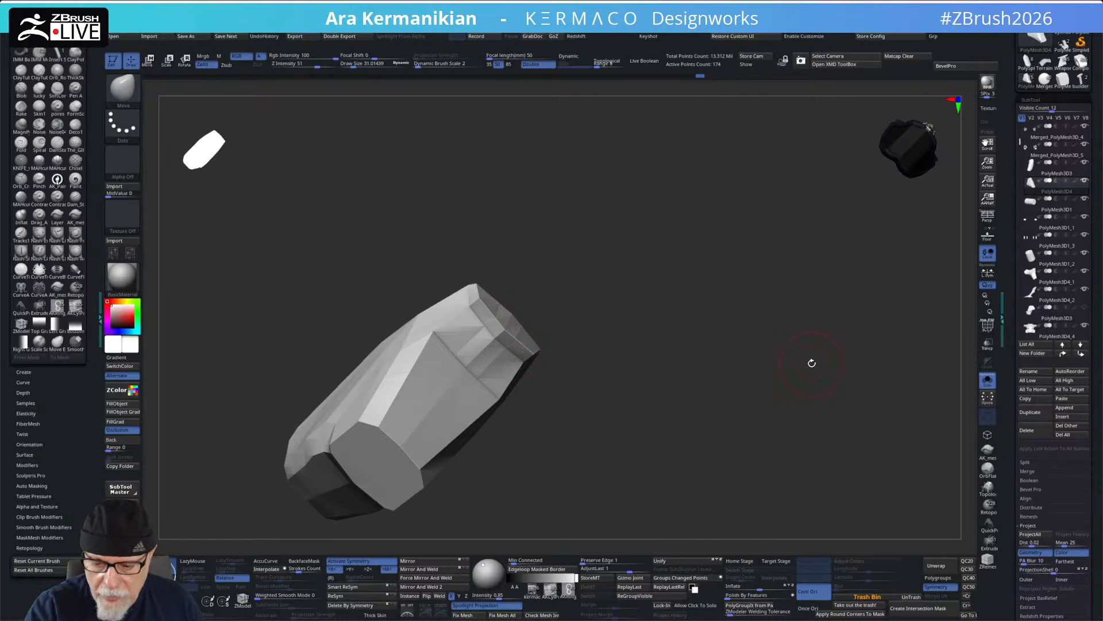
click(988, 382)
mouse_move(694, 195)
mouse_down()
mouse_move(698, 177)
mouse_move(692, 187)
mouse_up()
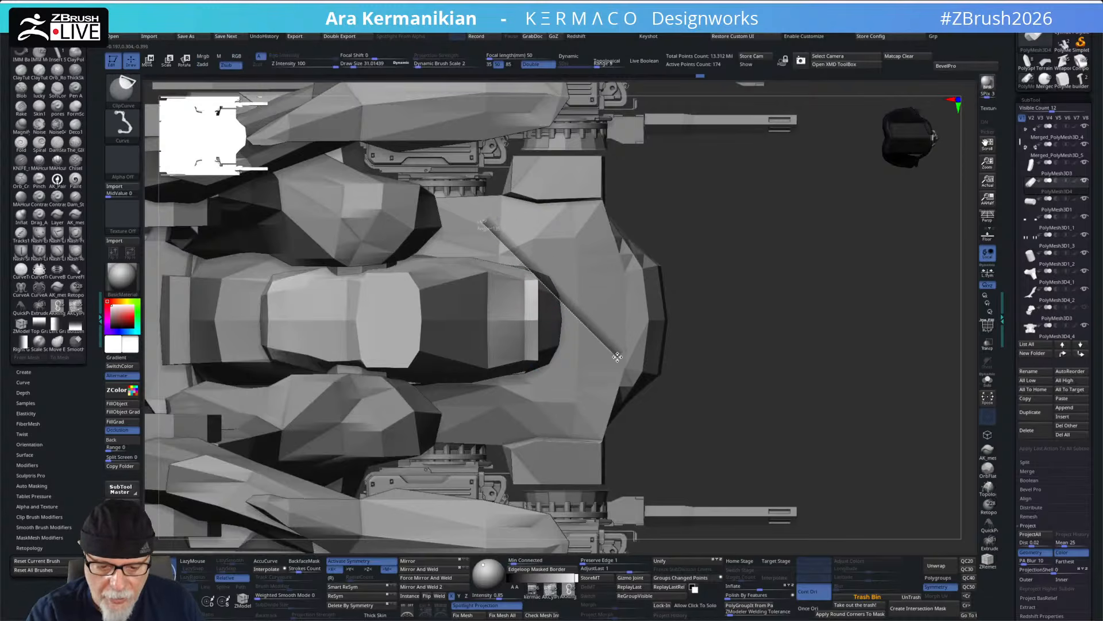
- Reduce the Move brush's draw size to about 14 and adjust the points around the pelvis block's tip
drag(767, 273, 584, 365)
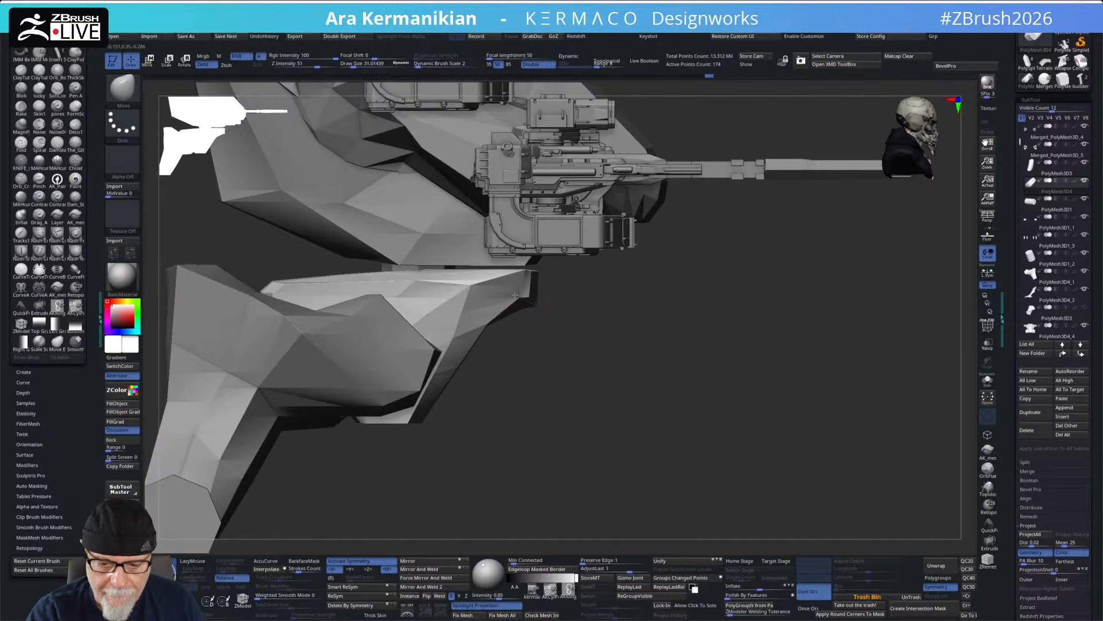
drag(564, 383, 603, 323)
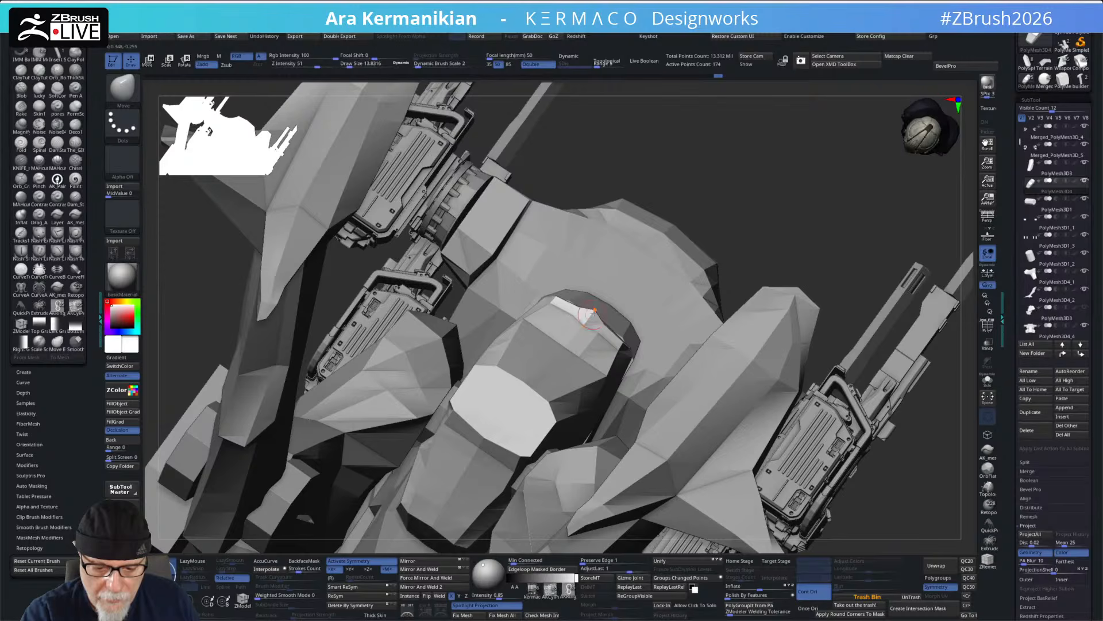
alt+drag(812, 225, 608, 306)
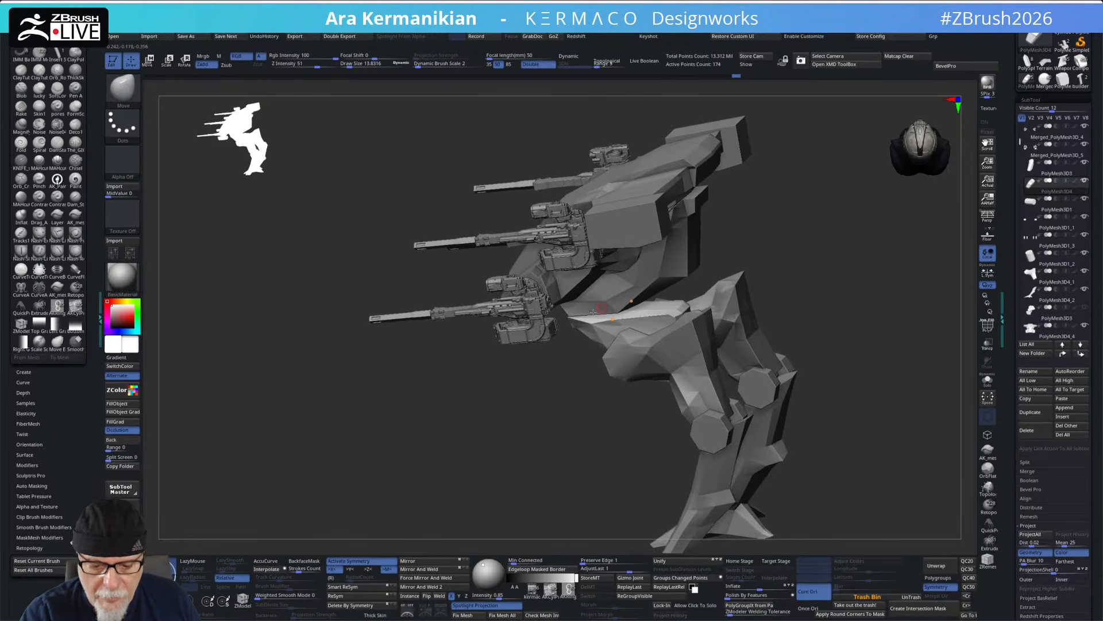
mouse_move(790, 259)
mouse_down()
mouse_move(813, 256)
mouse_move(796, 241)
mouse_up()
- Examine the pelvis block from several angles, both isolated and together with the whole mech
click(988, 384)
drag(777, 323, 736, 352)
mouse_move(665, 331)
mouse_down()
mouse_move(580, 365)
mouse_move(590, 349)
mouse_up()
drag(644, 323, 694, 310)
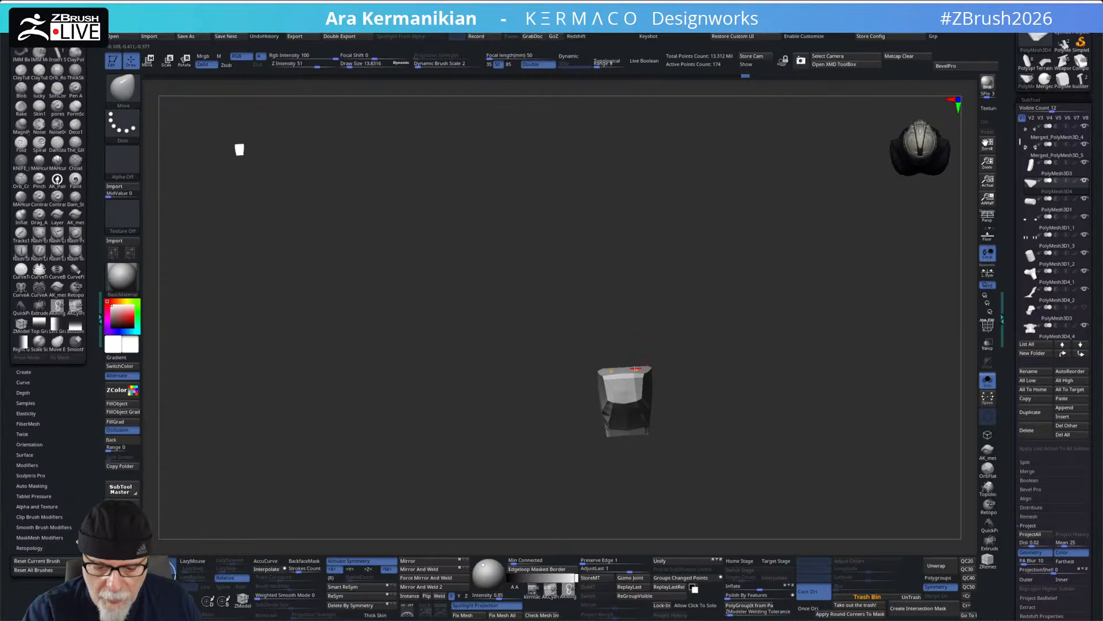
click(984, 387)
drag(840, 413, 715, 303)
mouse_move(785, 307)
mouse_down()
mouse_move(781, 315)
mouse_move(805, 306)
mouse_move(800, 264)
mouse_move(757, 323)
mouse_move(768, 321)
mouse_up()
- Set the draw size to about 87 and trim the side of the isolated pelvis block with a vertical ClipCurve
key(s)
mouse_move(757, 359)
mouse_down()
mouse_move(776, 314)
mouse_move(773, 364)
mouse_up()
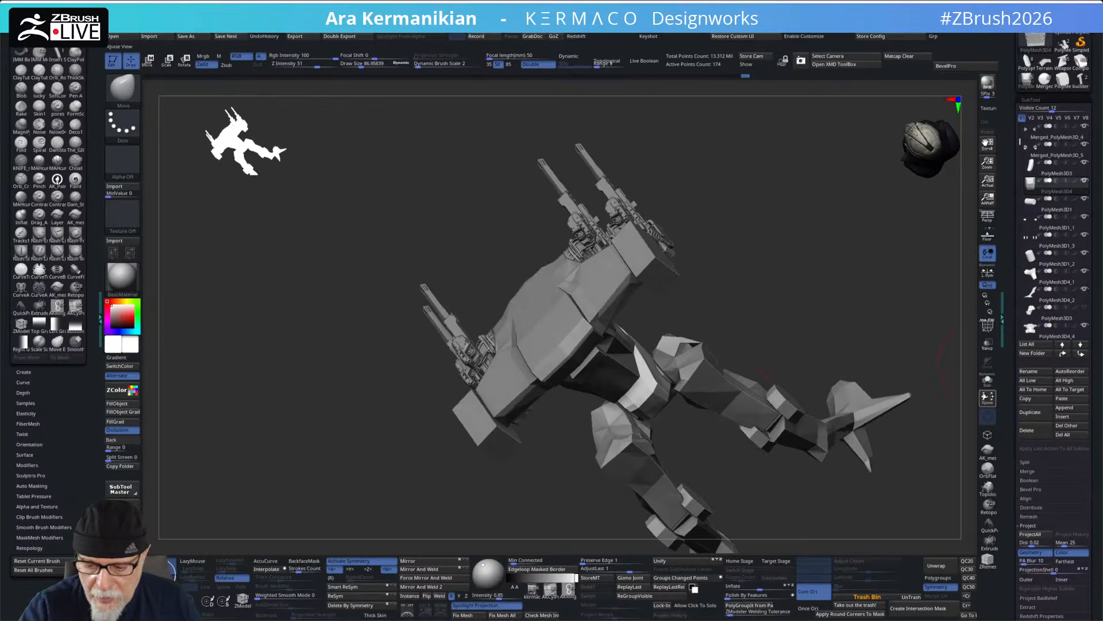
click(987, 380)
drag(845, 364, 784, 367)
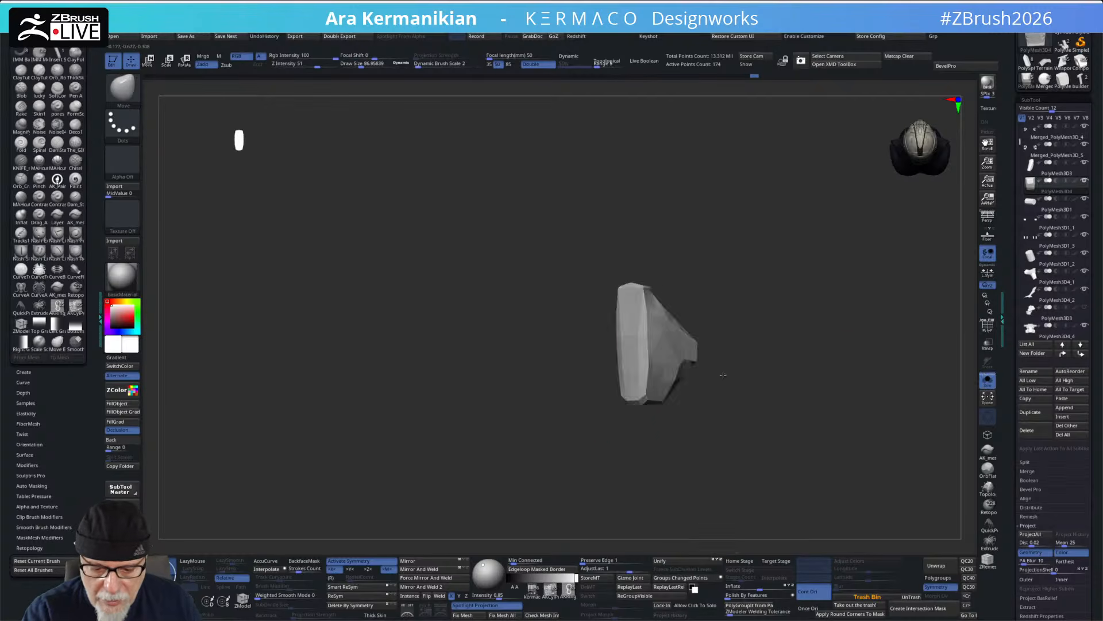
drag(726, 376, 680, 377)
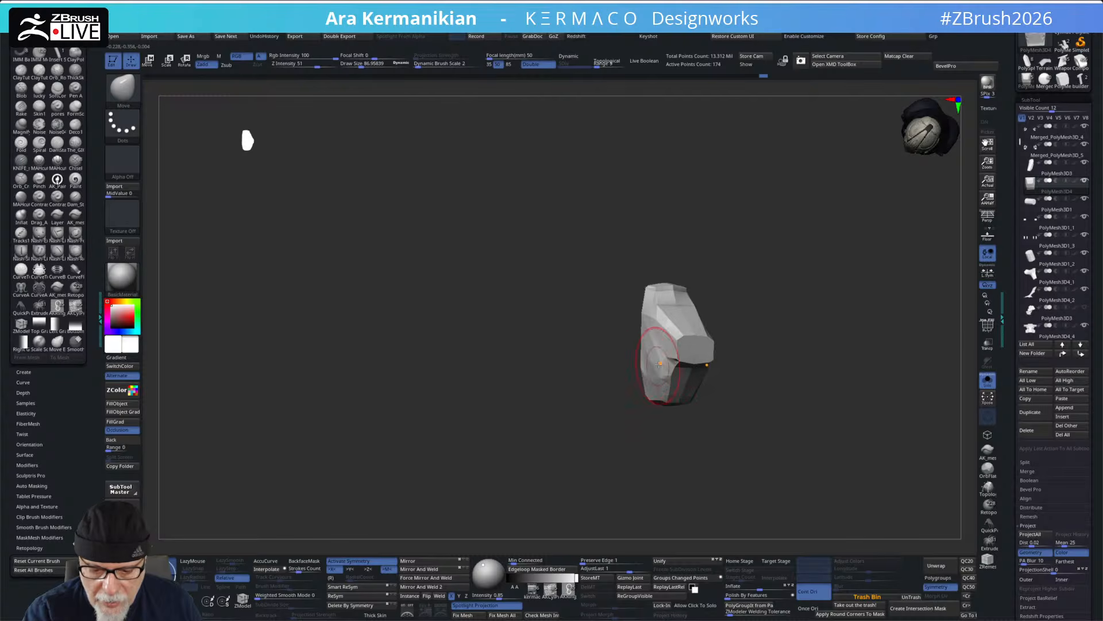
drag(797, 297, 791, 286)
drag(747, 335, 749, 354)
key(ctrl+shift)
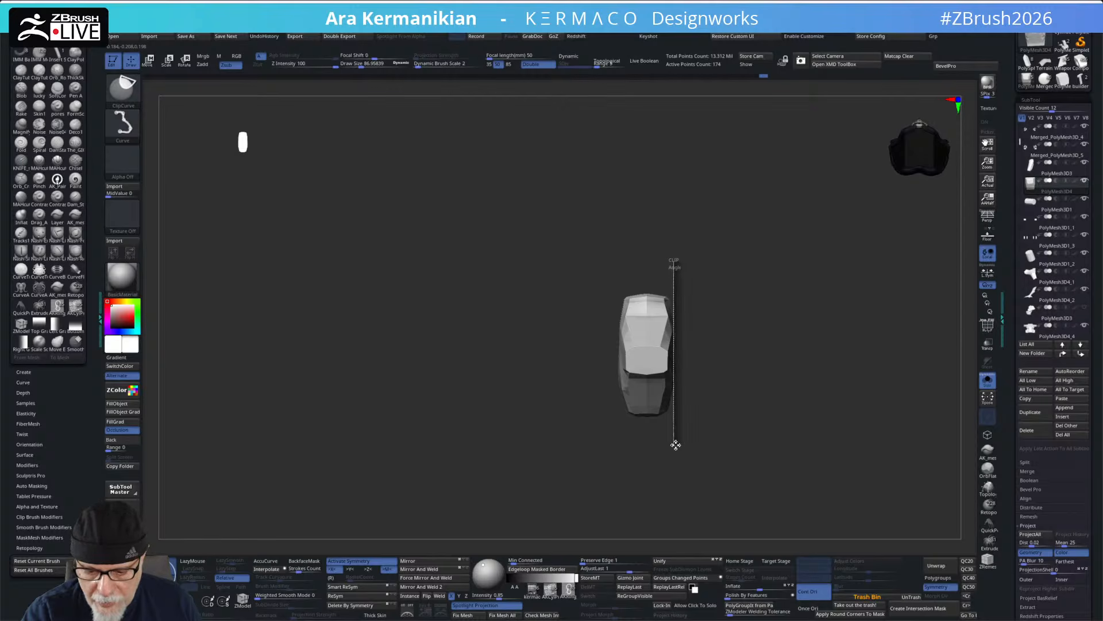
ctrl+shift+drag(675, 445, 683, 436)
drag(778, 420, 813, 376)
click(987, 380)
drag(862, 336, 804, 343)
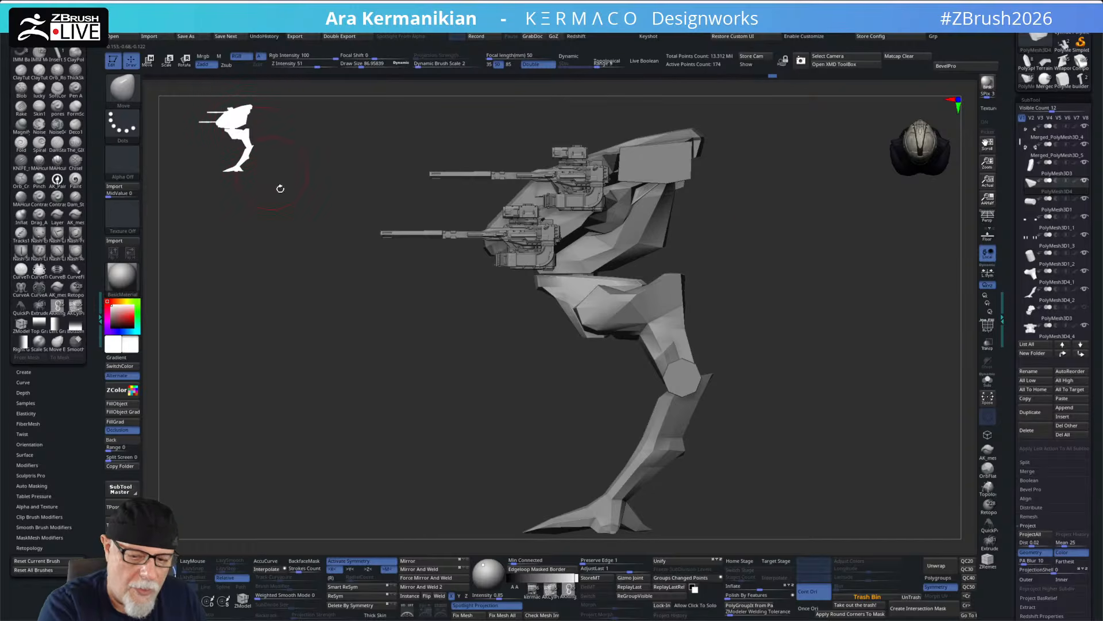
- Select the abdomen block above the pelvis and adjust its lower end with the Move brush
drag(771, 235, 652, 283)
alt+click(648, 279)
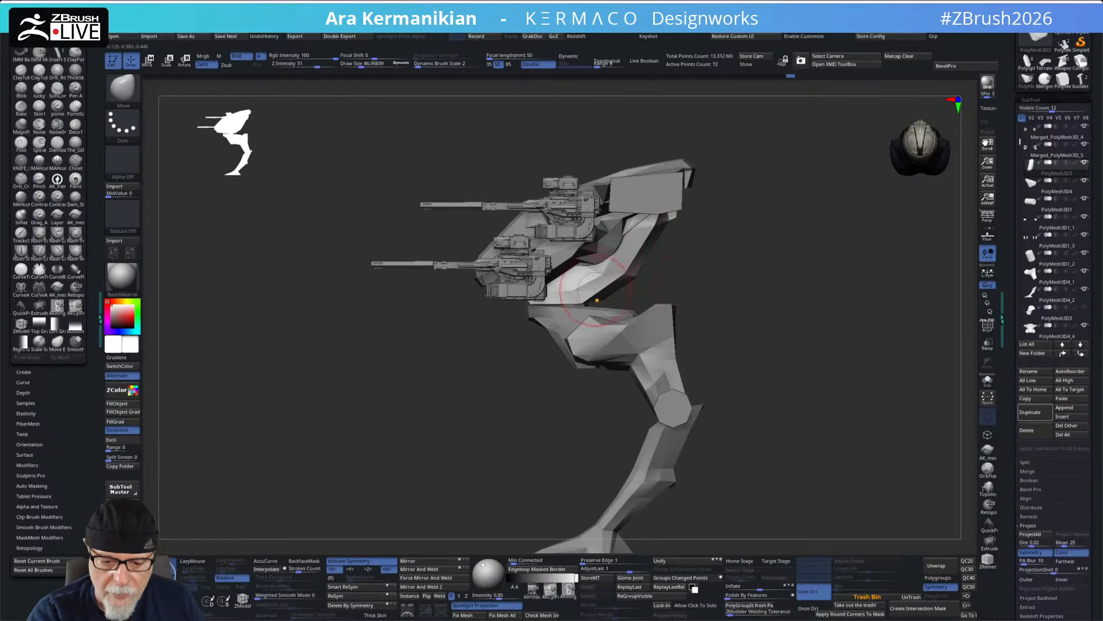
mouse_move(597, 300)
mouse_down()
mouse_move(651, 270)
mouse_move(658, 284)
mouse_move(665, 274)
mouse_up()
shift+drag(676, 271, 653, 302)
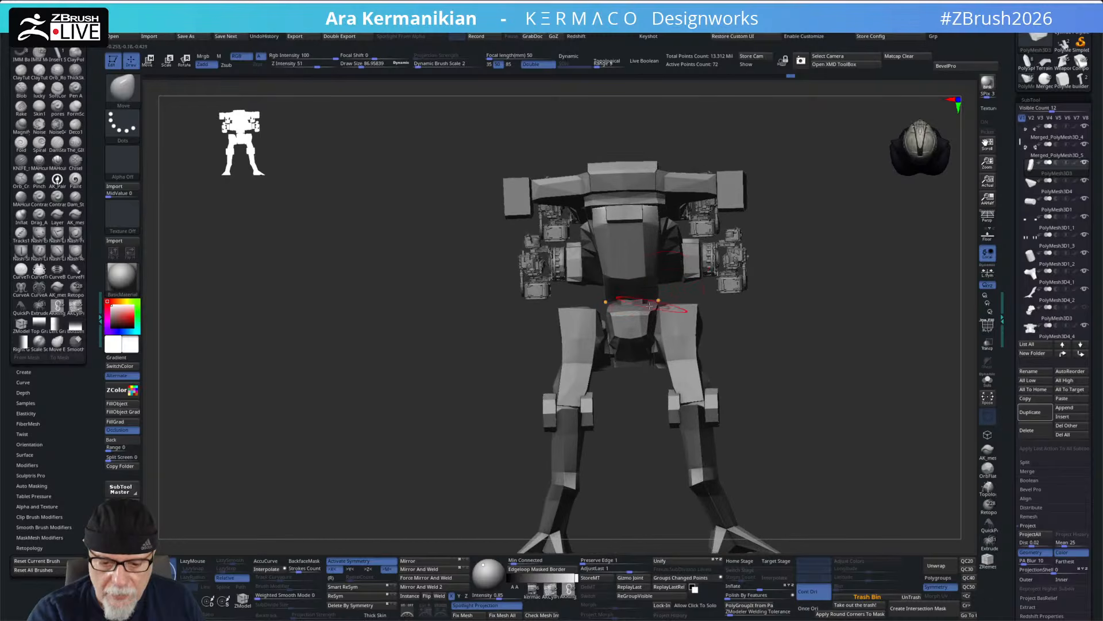
mouse_move(792, 268)
alt+mouse_down()
mouse_move(732, 254)
mouse_move(798, 271)
mouse_move(763, 296)
mouse_move(795, 307)
mouse_move(764, 288)
mouse_move(767, 313)
alt+mouse_up()
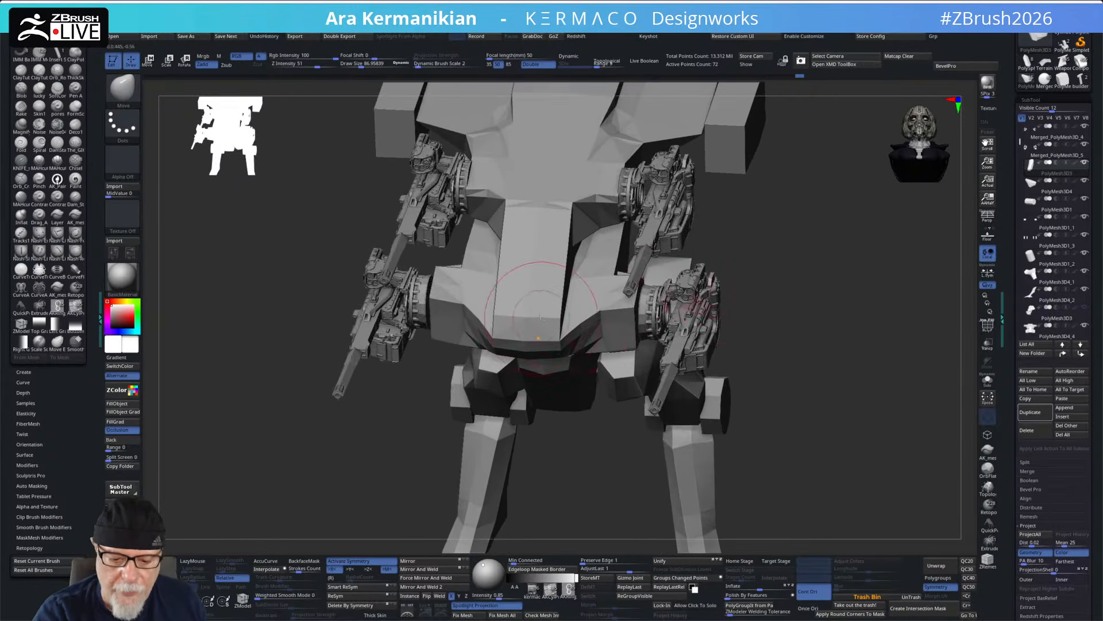
- Select the main torso hull subtool PolyMesh3D4_4 and isolate it
alt+click(533, 315)
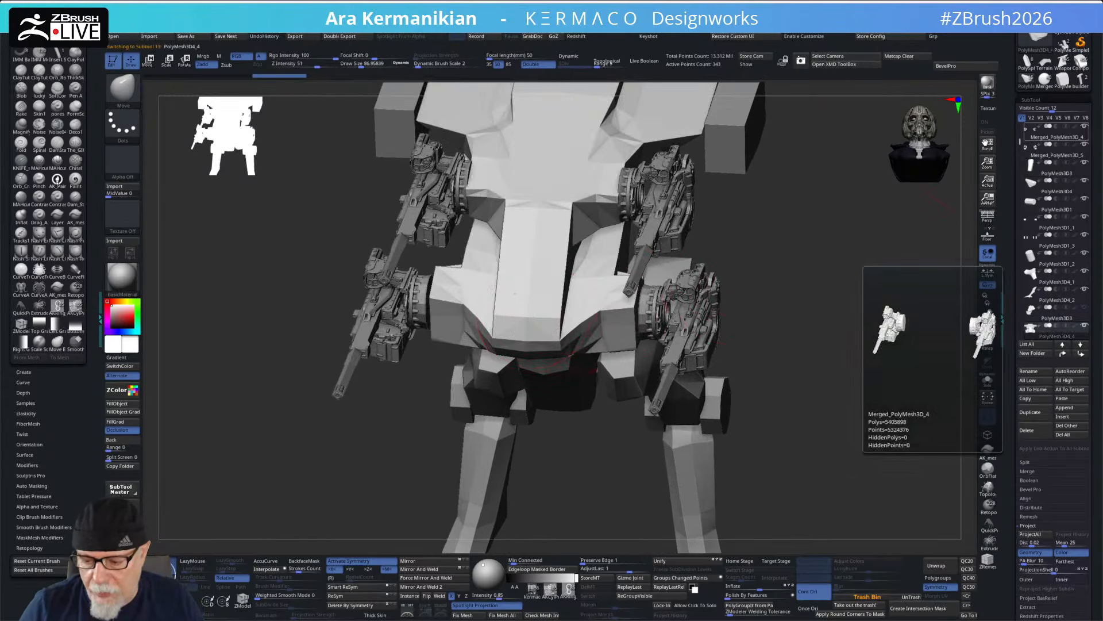
click(987, 381)
drag(956, 387, 860, 356)
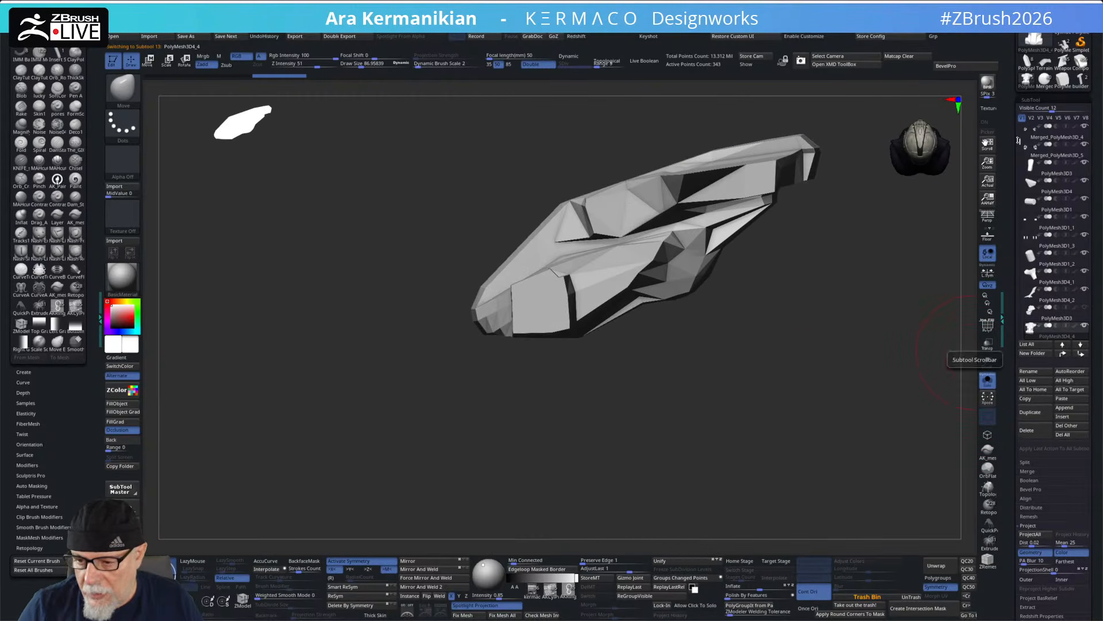
- Compare the isolated torso subtools by selecting Retopo_1 and switching to PolyMesh3D3 directly above PolyMesh3D4_4
drag(1017, 141, 1018, 157)
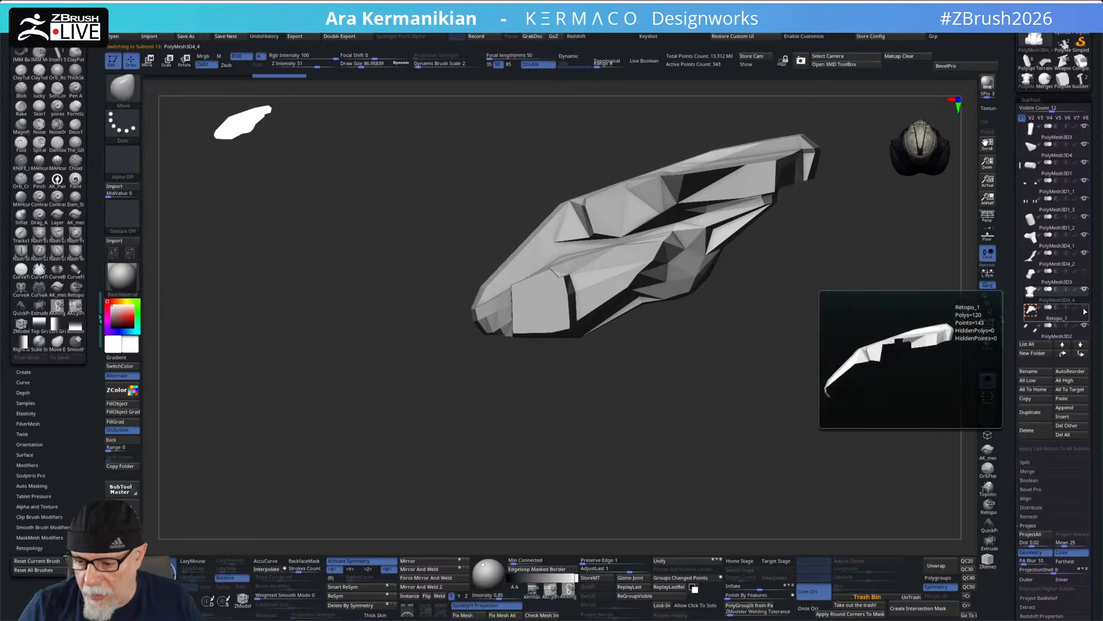
mouse_move(1075, 306)
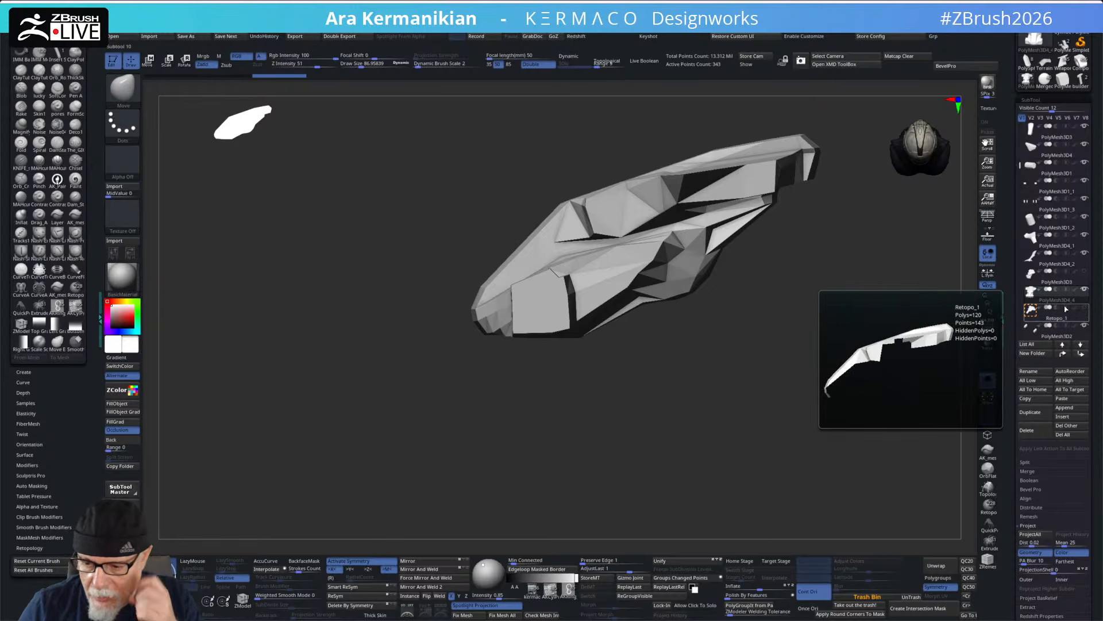
mouse_move(1056, 281)
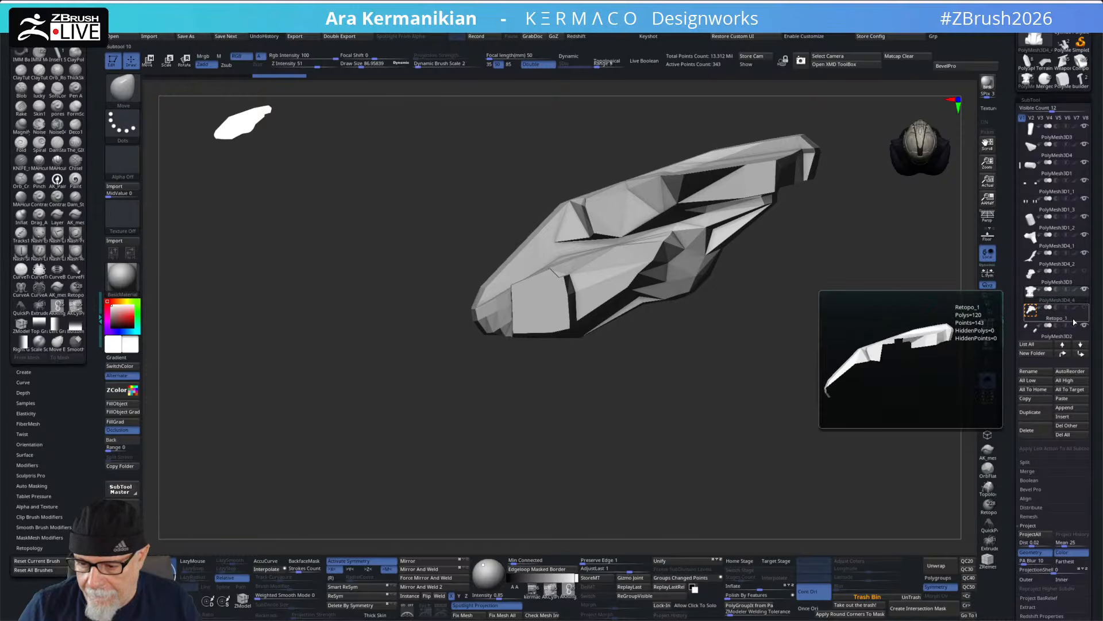
click(1075, 322)
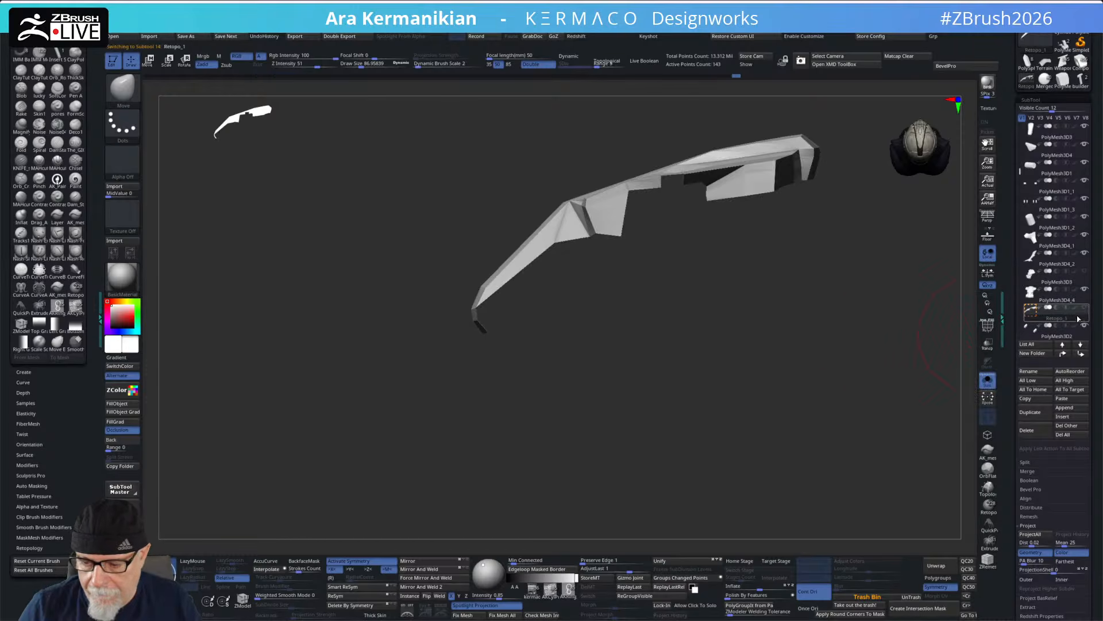
click(1056, 282)
drag(766, 340, 809, 337)
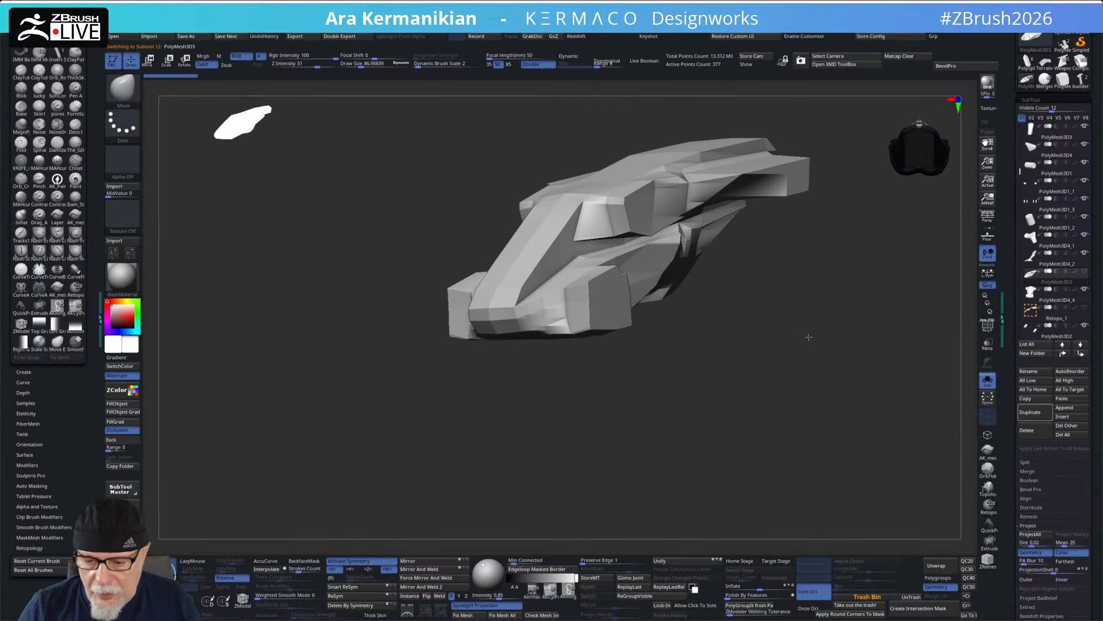
- Display the polyframe on the isolated torso hulls and duplicate the PolyMesh3D3 subtool
click(1055, 300)
drag(868, 343, 884, 349)
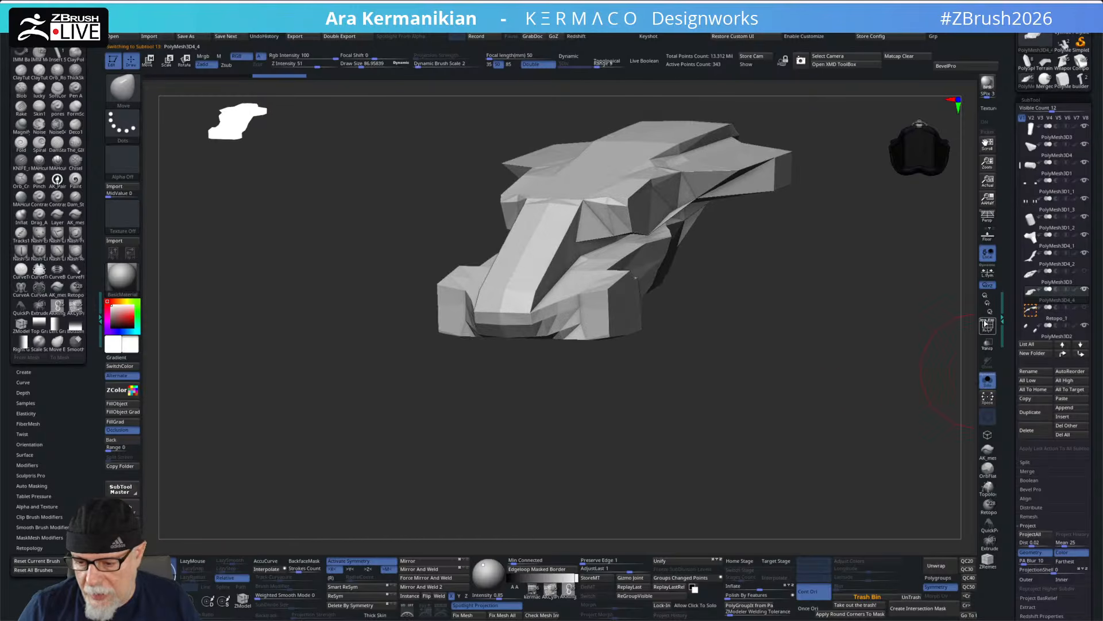
click(987, 325)
drag(820, 338, 806, 358)
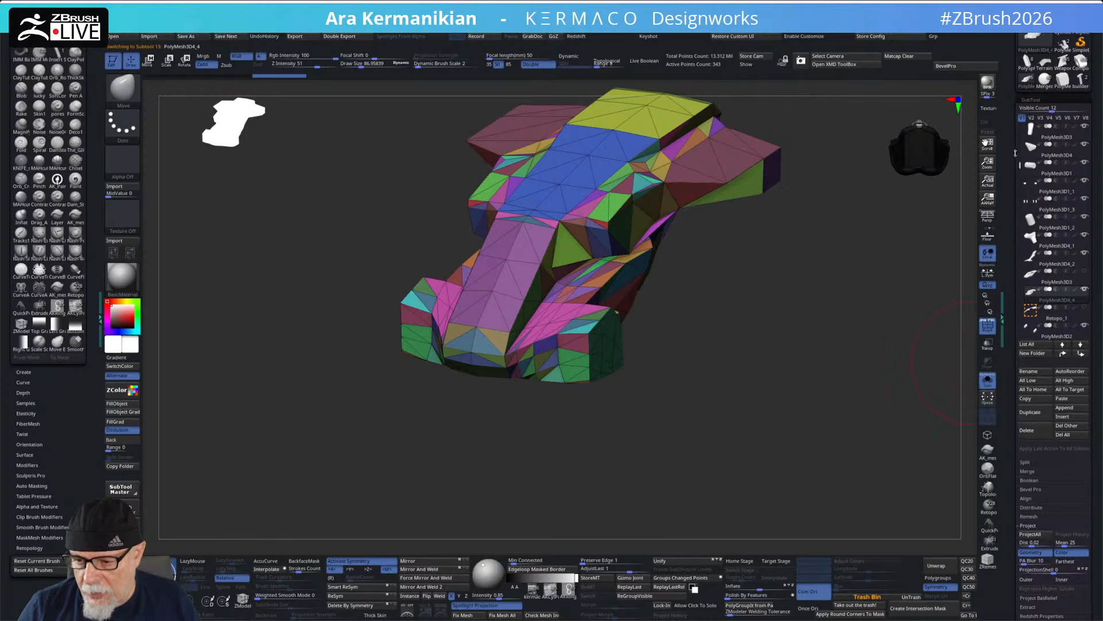
click(1034, 285)
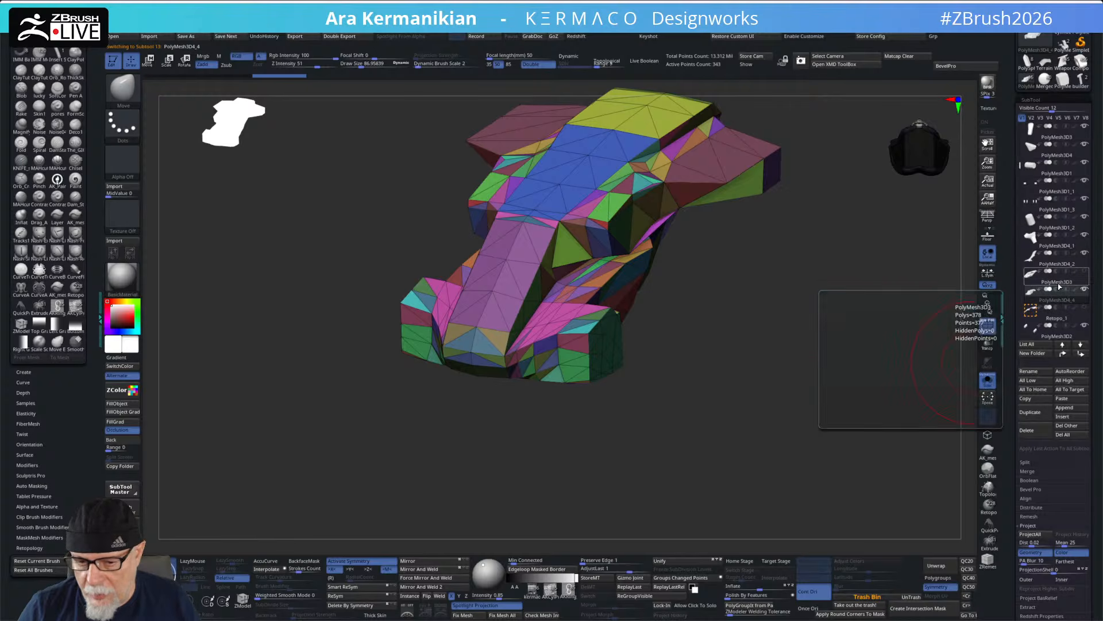
click(1049, 291)
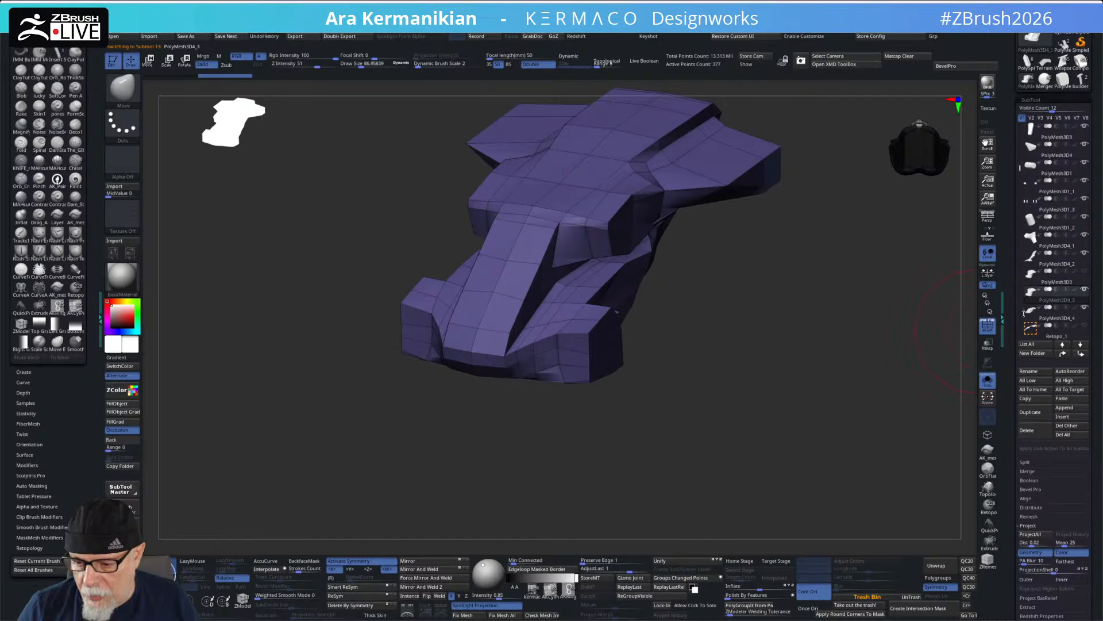
- Bring back the full mech, select the curved block beneath the torso hull, duplicate it and isolate the copy
click(987, 381)
drag(898, 375, 680, 313)
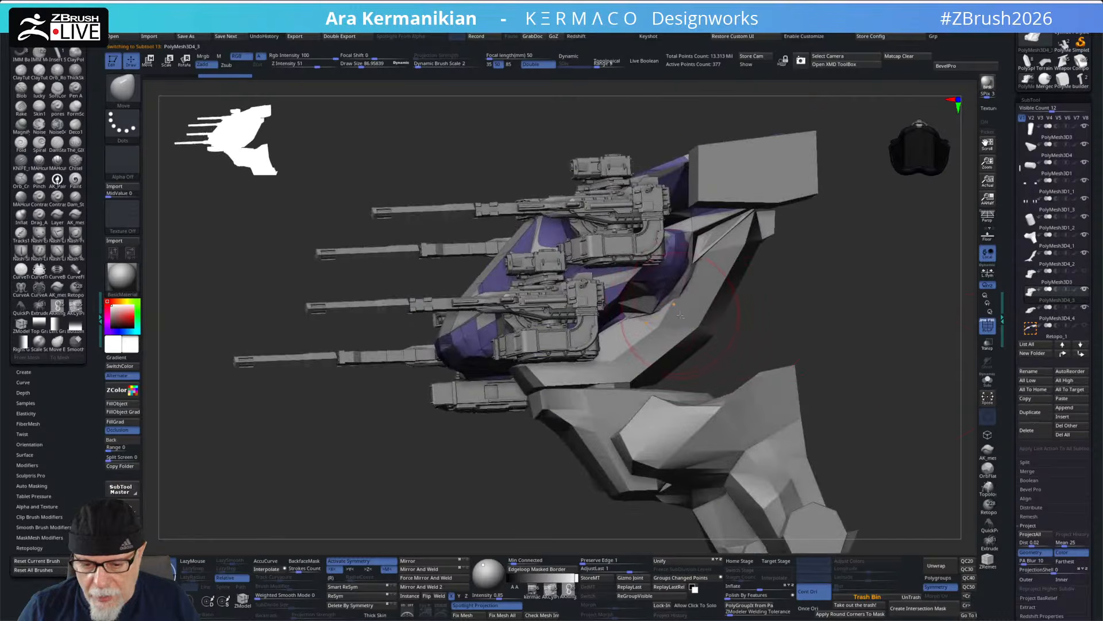
alt+click(686, 326)
drag(876, 376, 951, 402)
click(1036, 413)
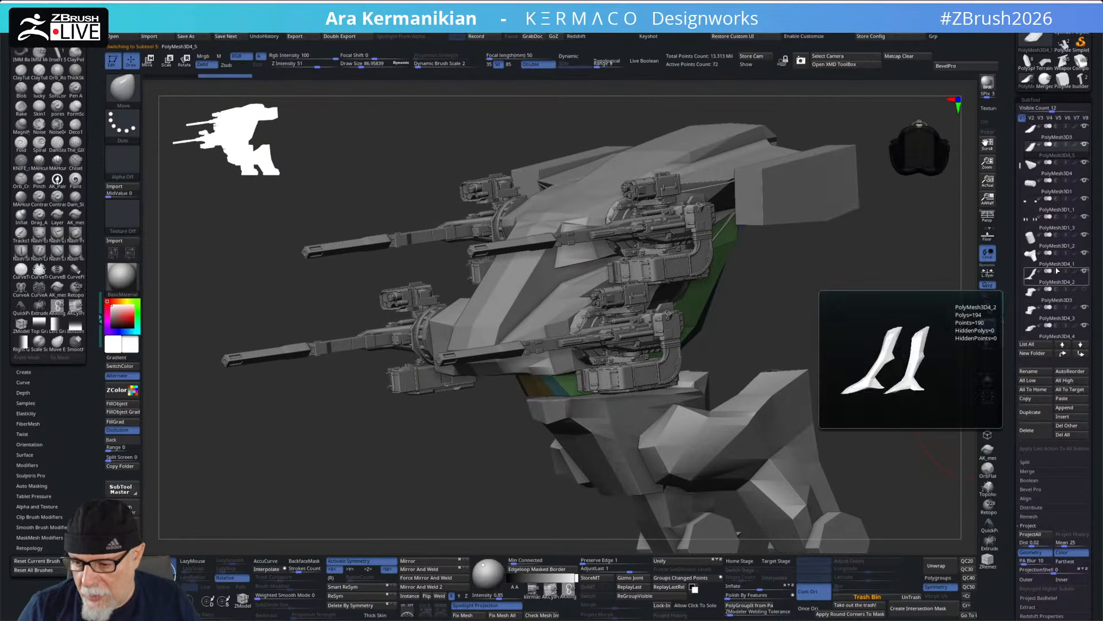
click(987, 381)
drag(894, 364, 859, 353)
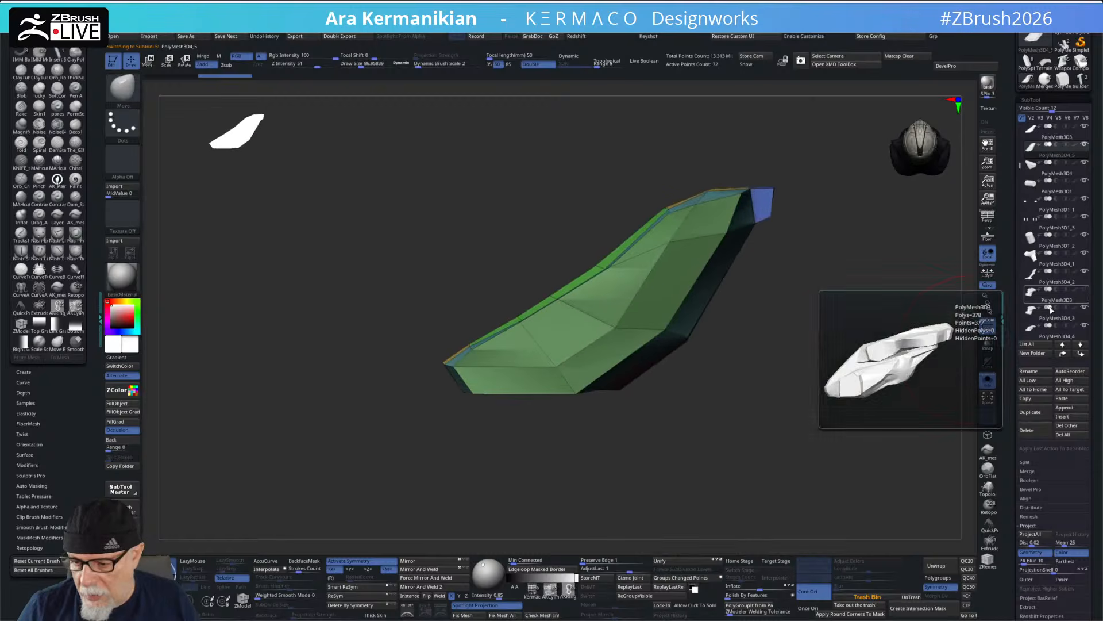
- Move the two copies PolyMesh3D4_3 and PolyMesh3D4_5 to the end of the subtool list
scroll(1023, 162, up, 2)
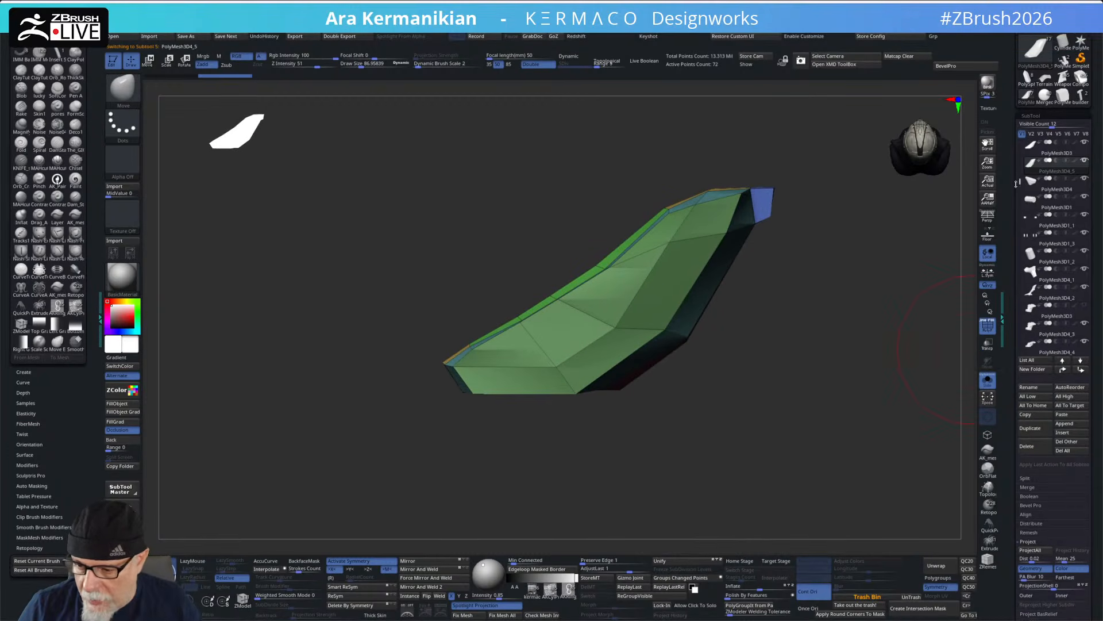
drag(1015, 195, 1010, 228)
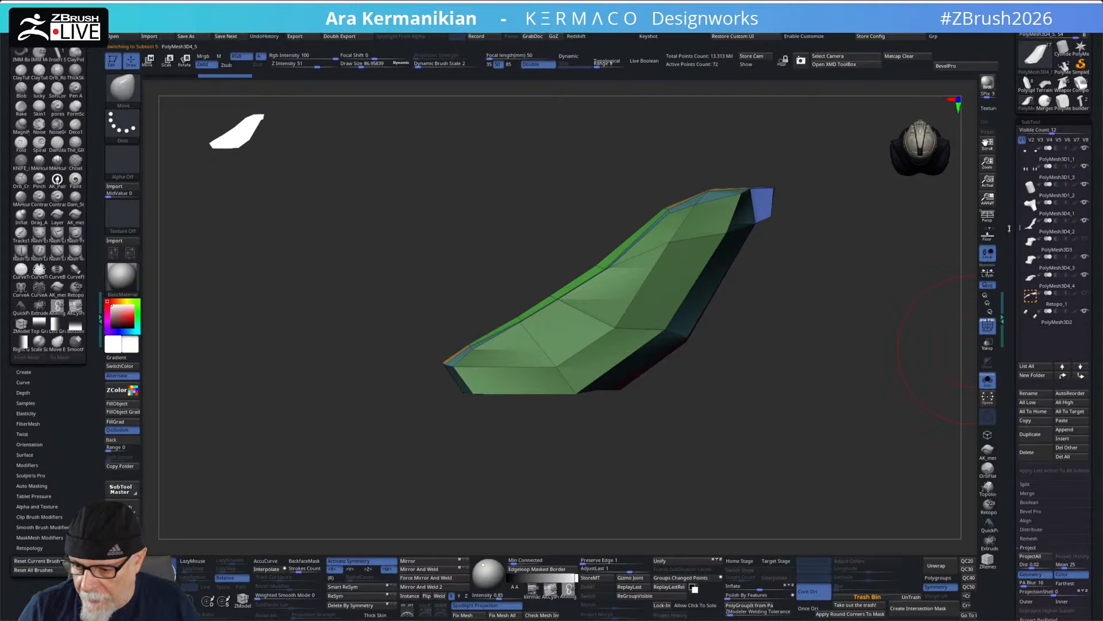
click(1059, 290)
drag(733, 360, 900, 360)
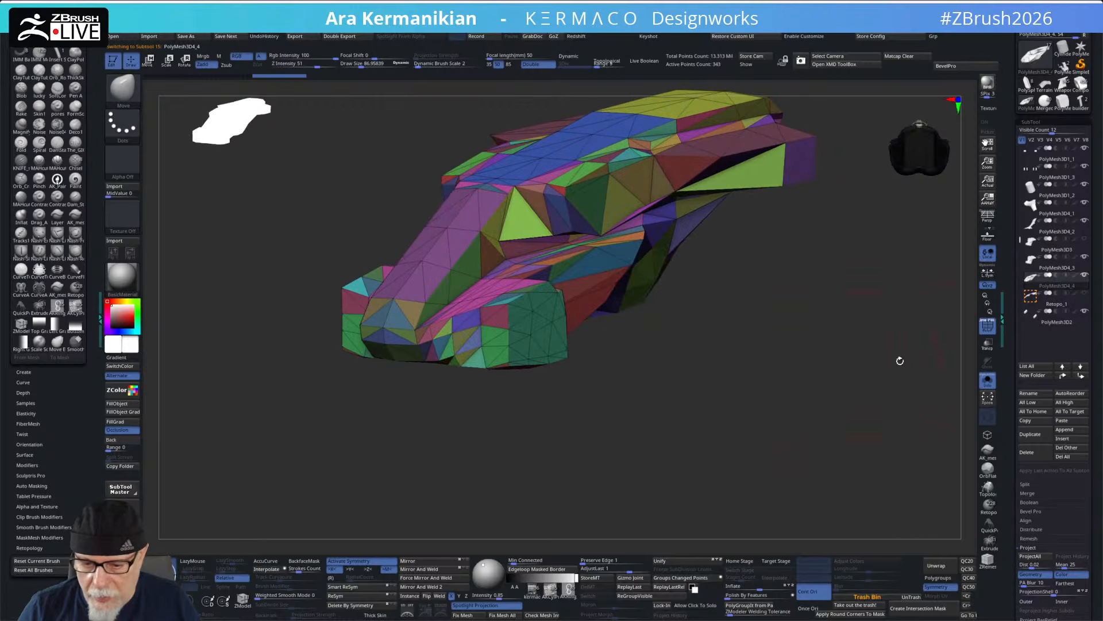
click(1052, 269)
drag(1054, 338, 1051, 343)
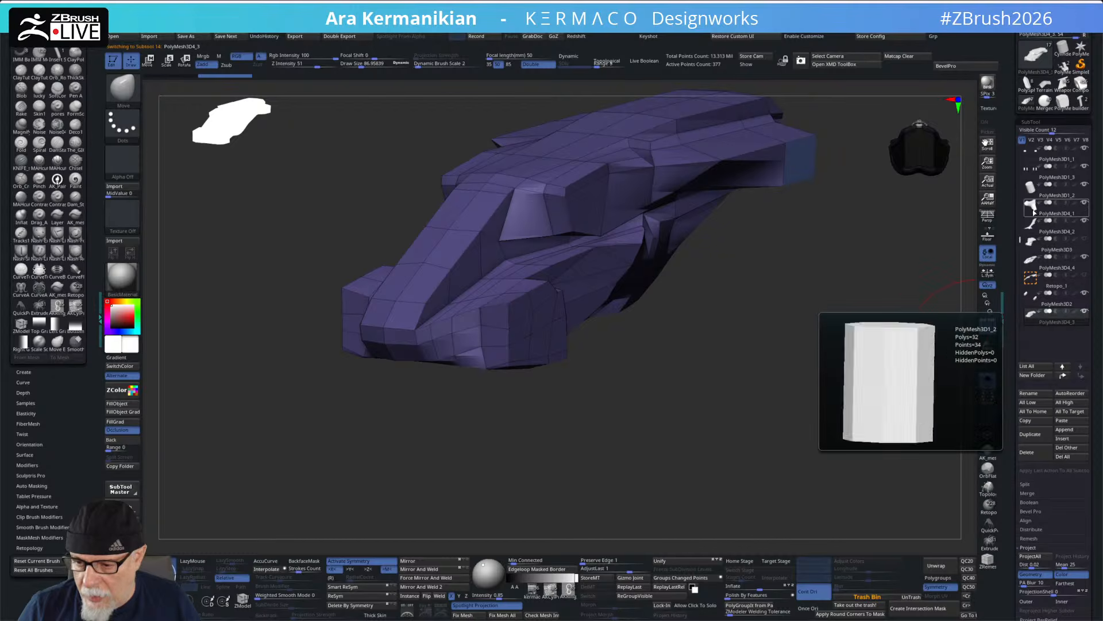
drag(1020, 237, 1052, 405)
click(1046, 179)
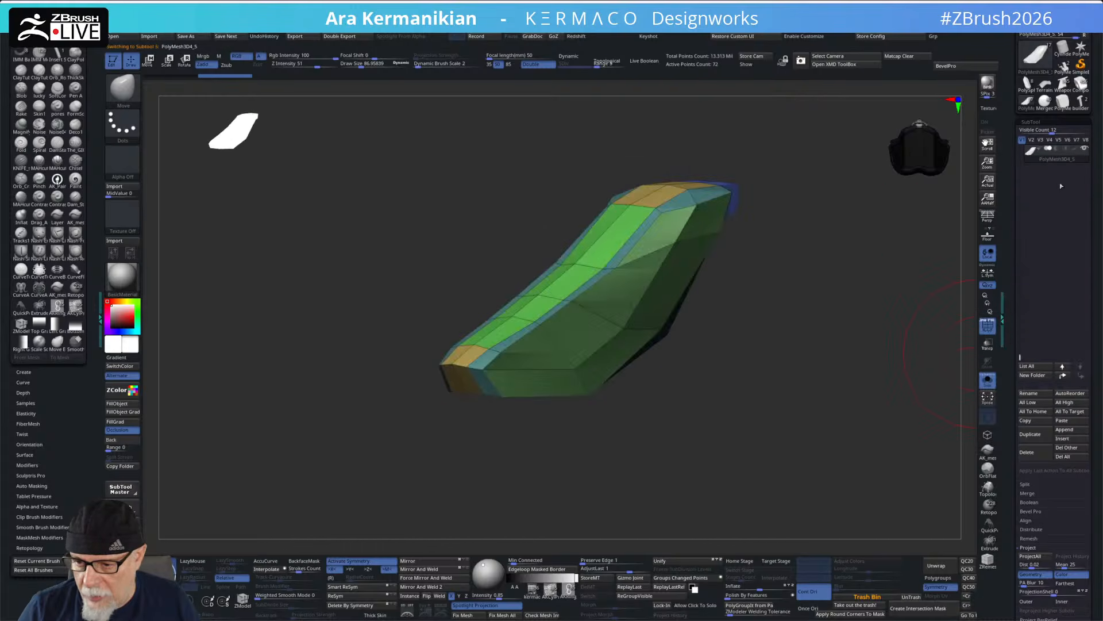
drag(1019, 356, 1020, 304)
- Create a subtool folder named "bool" for PolyMesh3D4_3 and add PolyMesh3D4_5 to it
click(1050, 216)
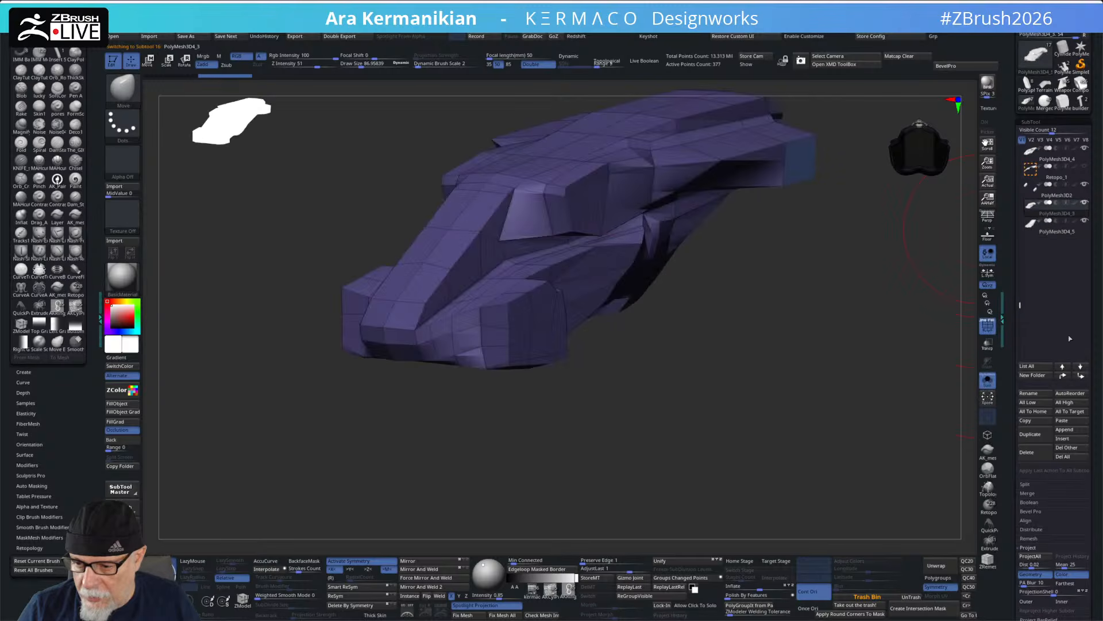
click(1032, 376)
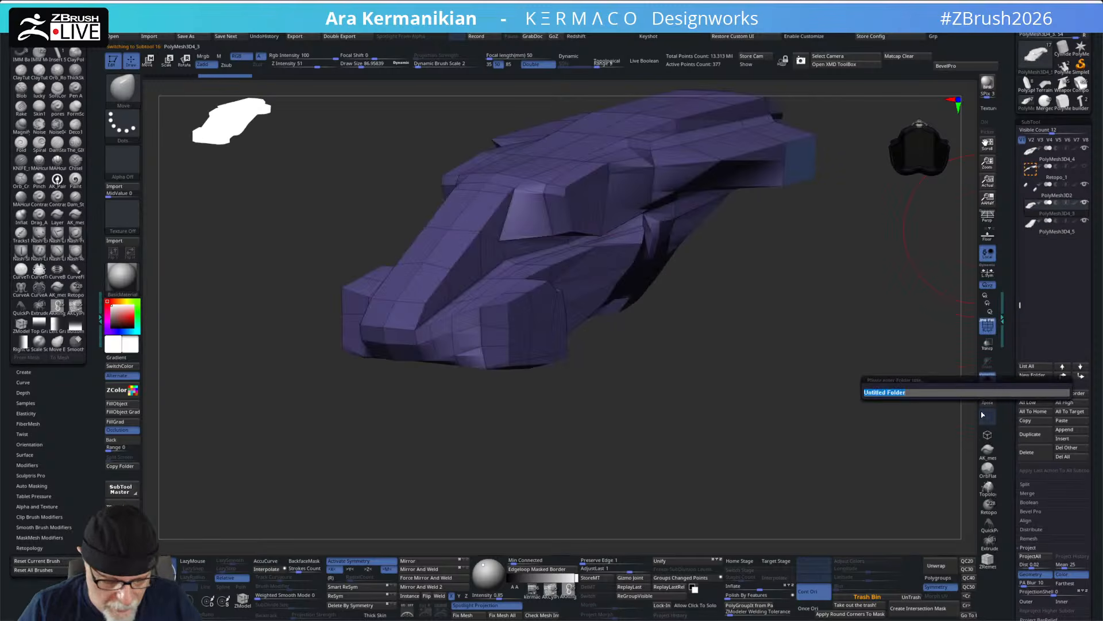
text(bool)
key(Return)
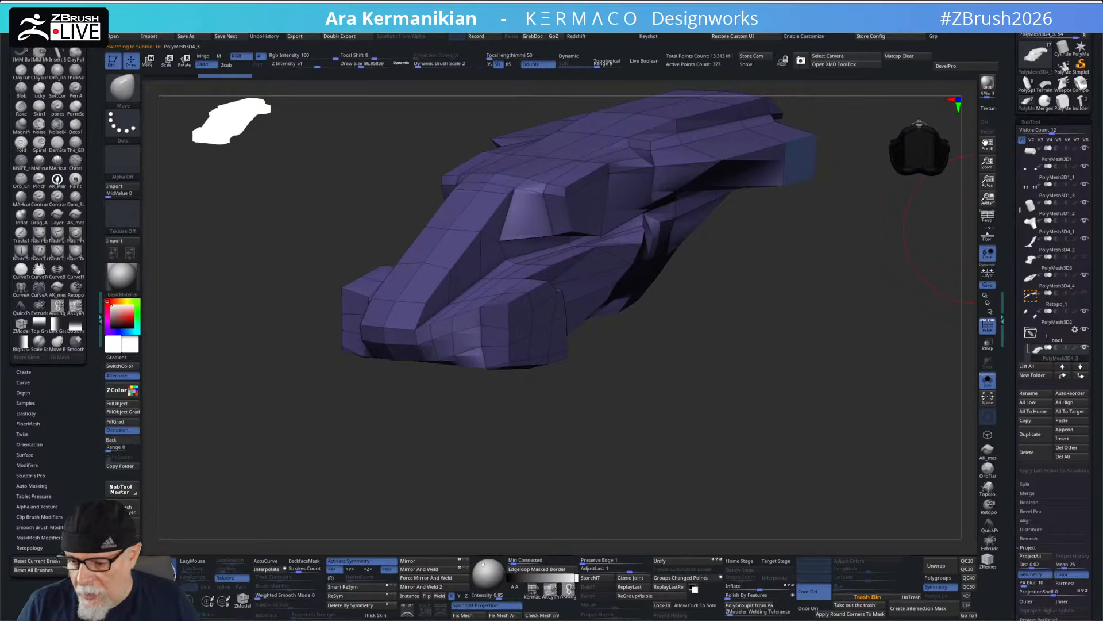
drag(1021, 208, 1020, 241)
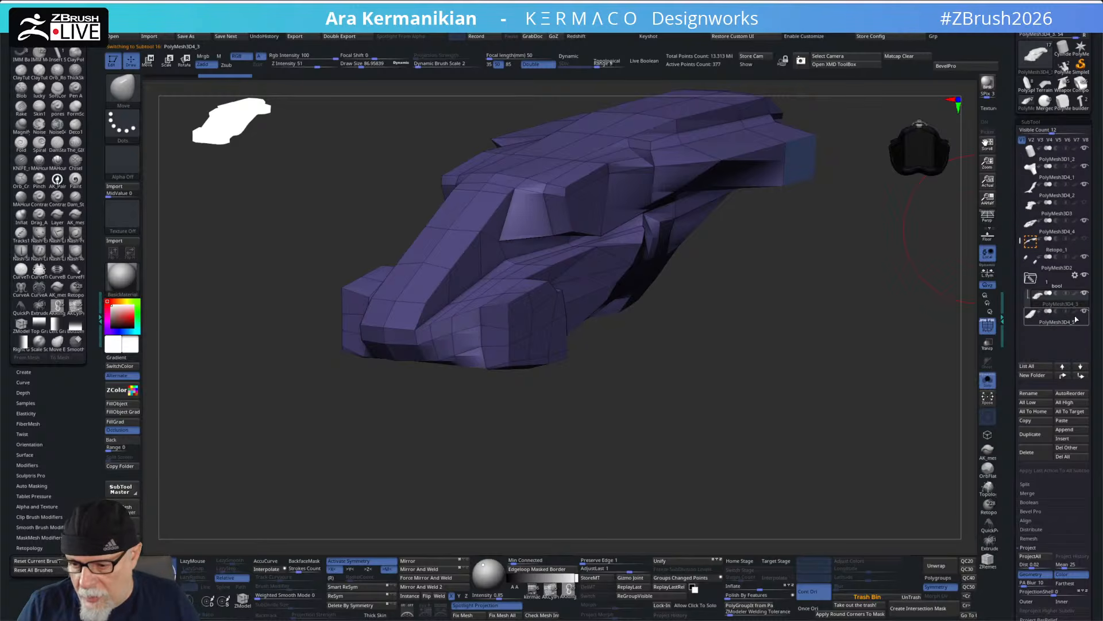
drag(1063, 323, 1064, 311)
drag(759, 316, 860, 386)
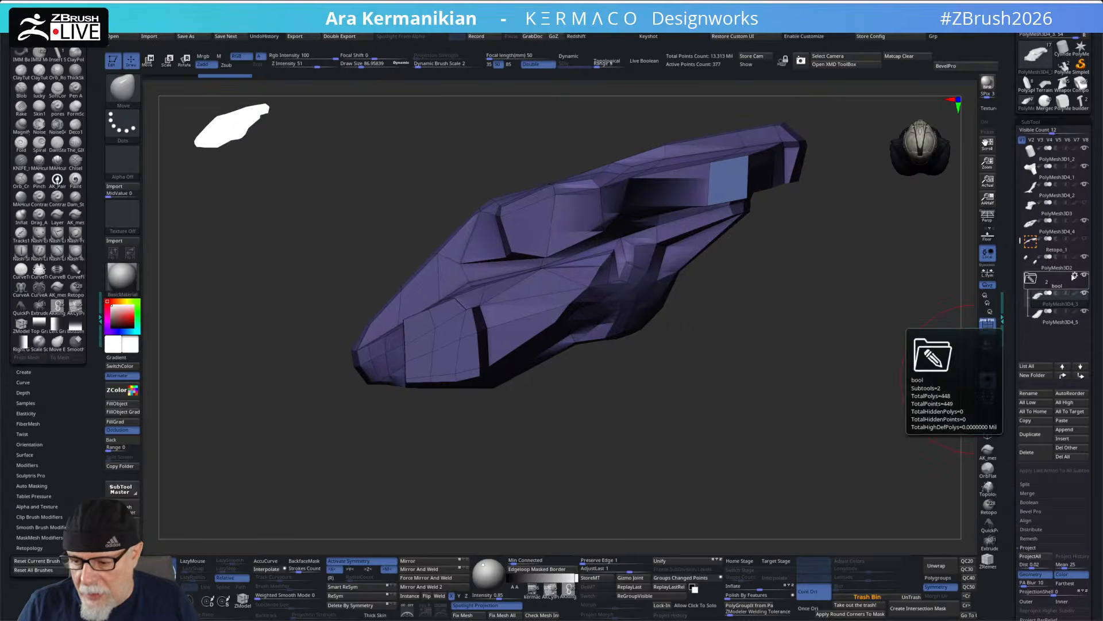
- Try to run Boolean Folder on the bool folder and turn on Live Boolean
click(1075, 276)
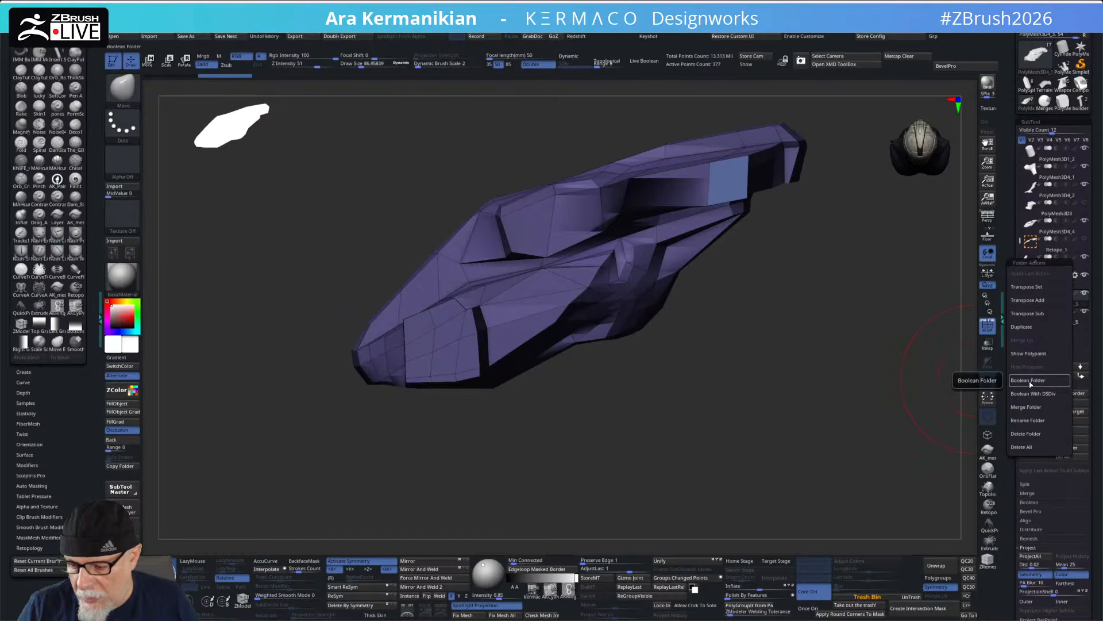
click(1031, 382)
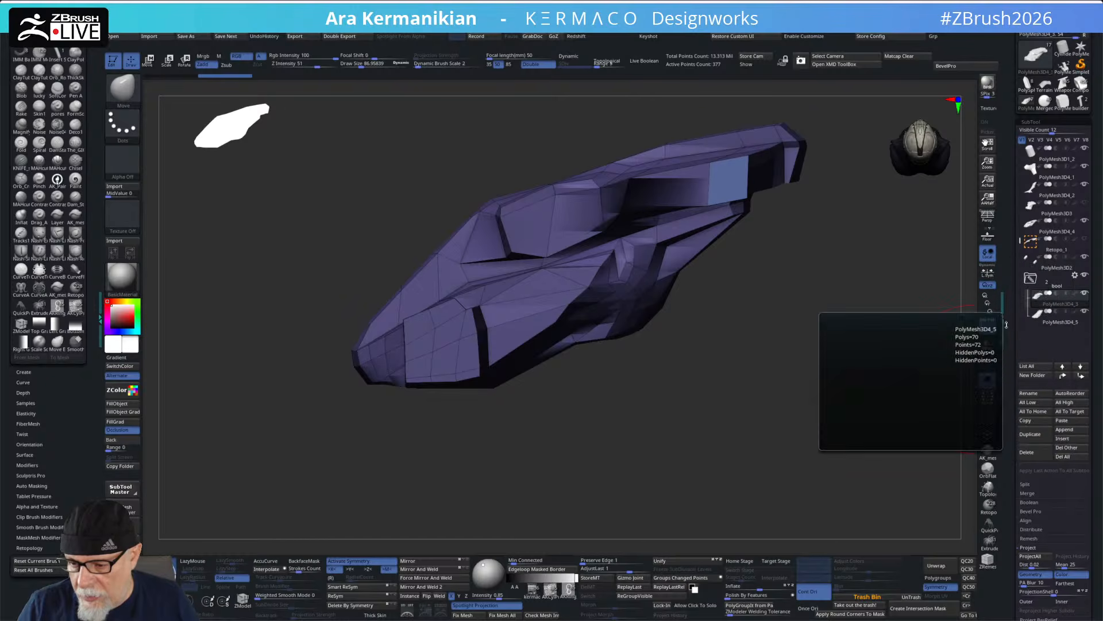
mouse_move(824, 337)
mouse_down()
mouse_move(813, 344)
mouse_move(825, 344)
mouse_up()
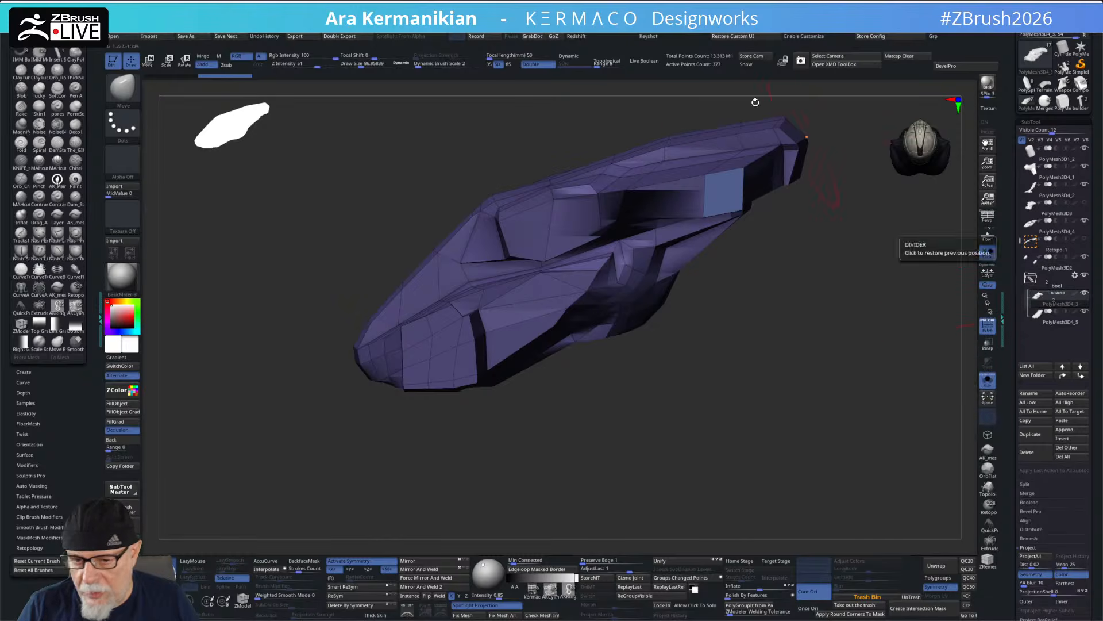
drag(853, 369, 1006, 383)
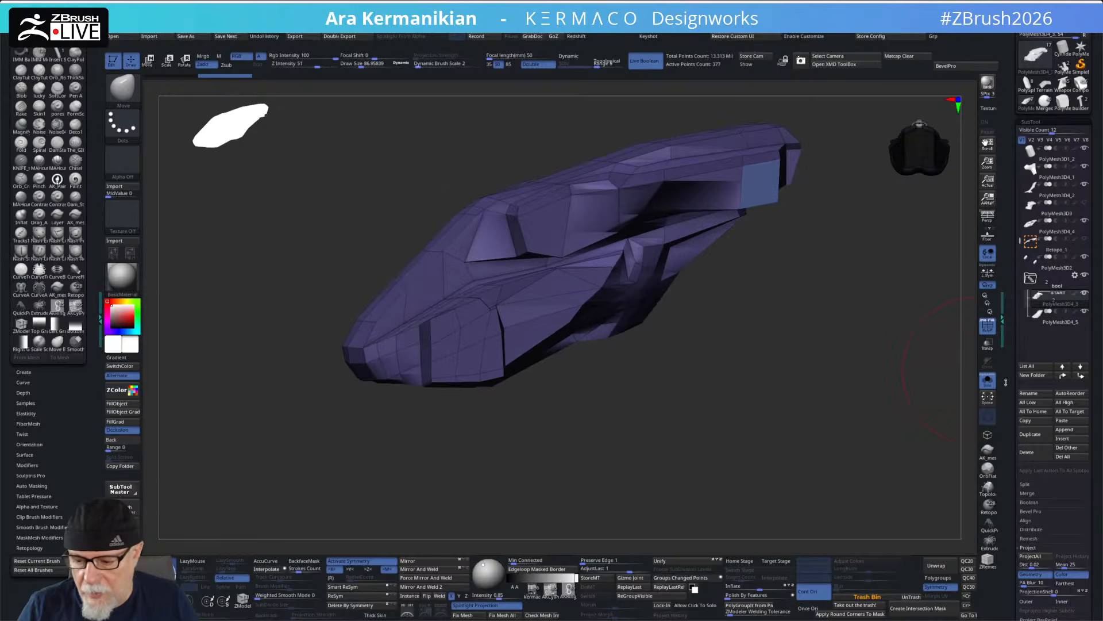
- Switch to visibility set V3 and show both the hull copy and the lower block copy from the bool folder
click(1058, 140)
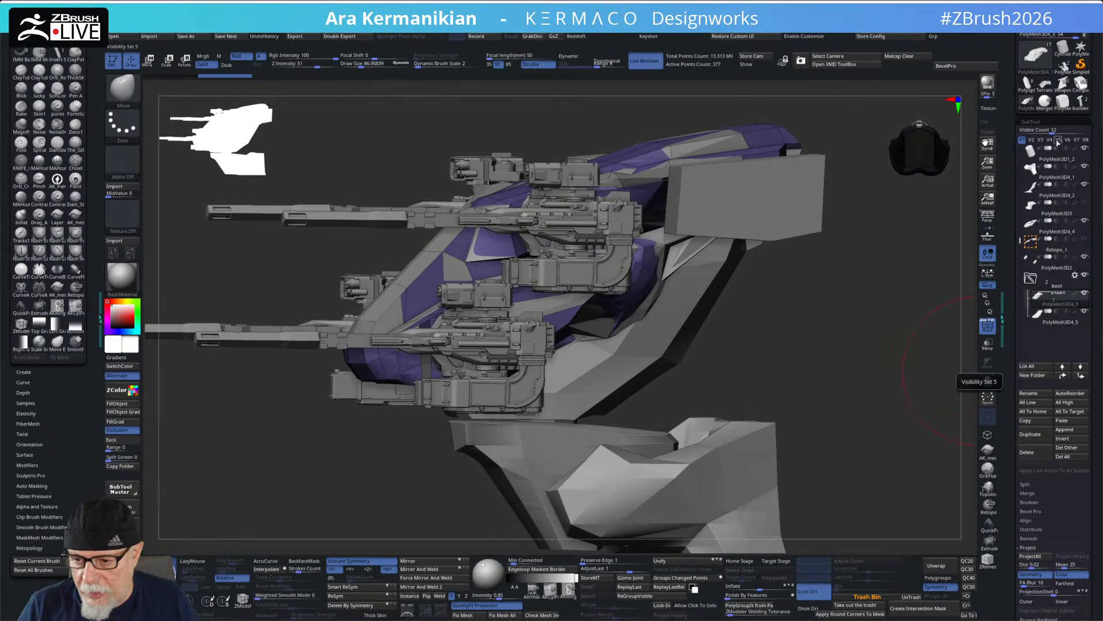
click(1041, 140)
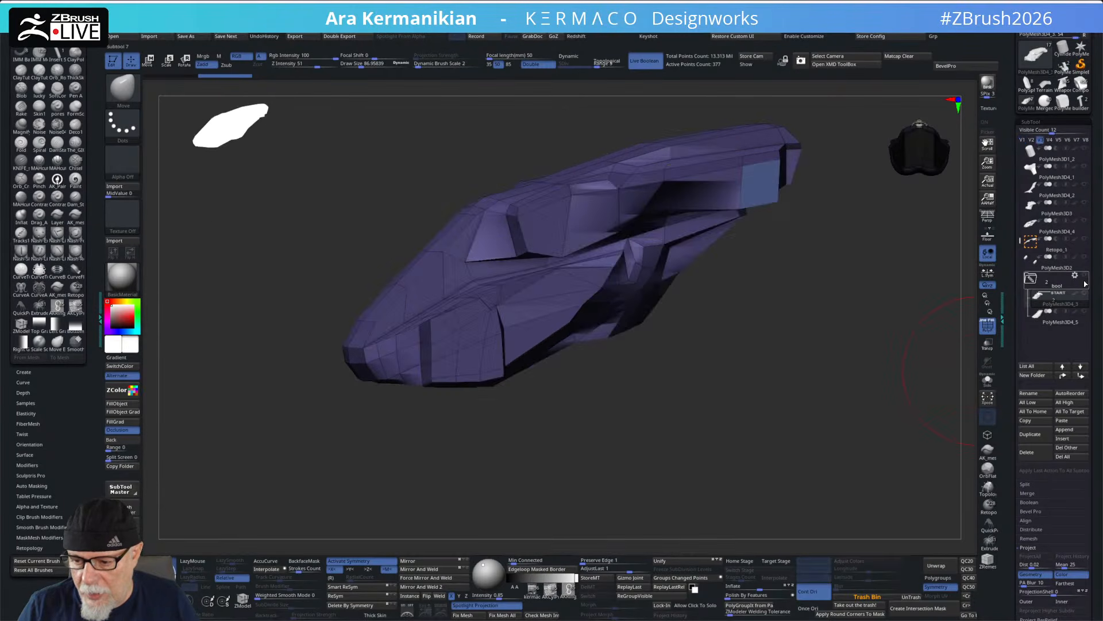
click(1085, 293)
drag(743, 413, 925, 394)
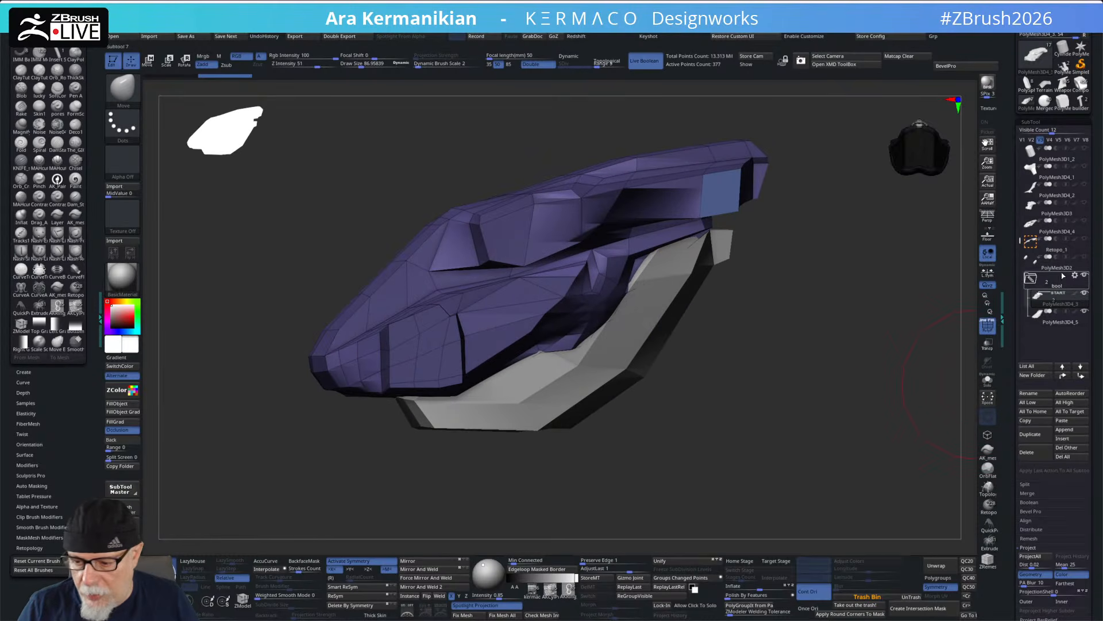
- Run Boolean Folder on the bool folder to fuse the hull and lower block copies
click(1076, 275)
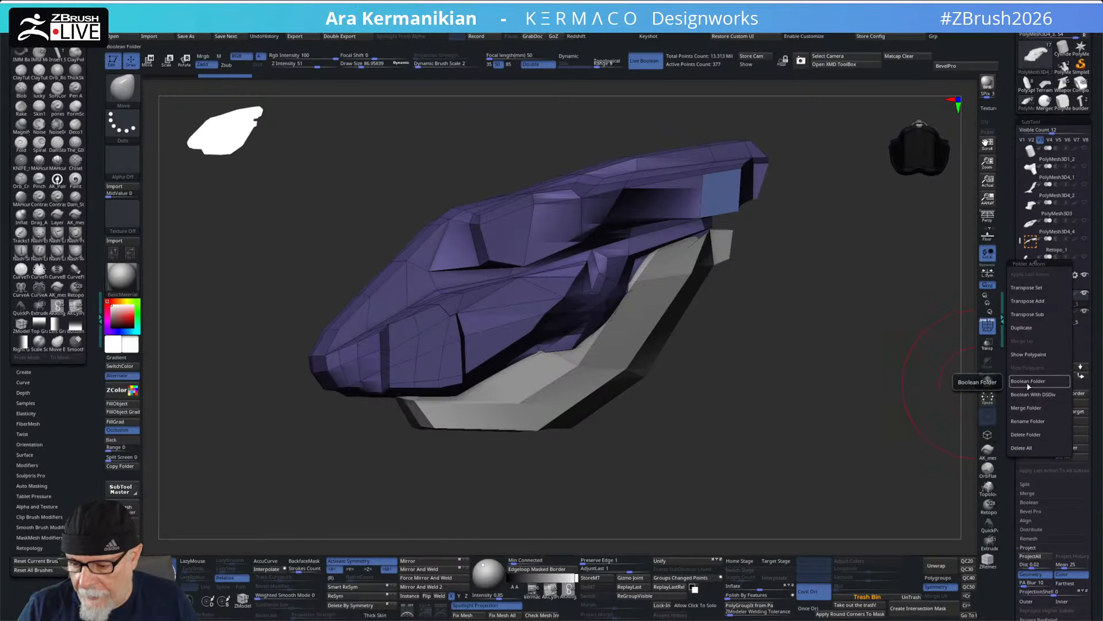
click(1028, 384)
drag(873, 369, 931, 357)
- Hide the two source subtools in the bool folder and move the fused UMesh subtool directly above Retopo_1
click(1084, 294)
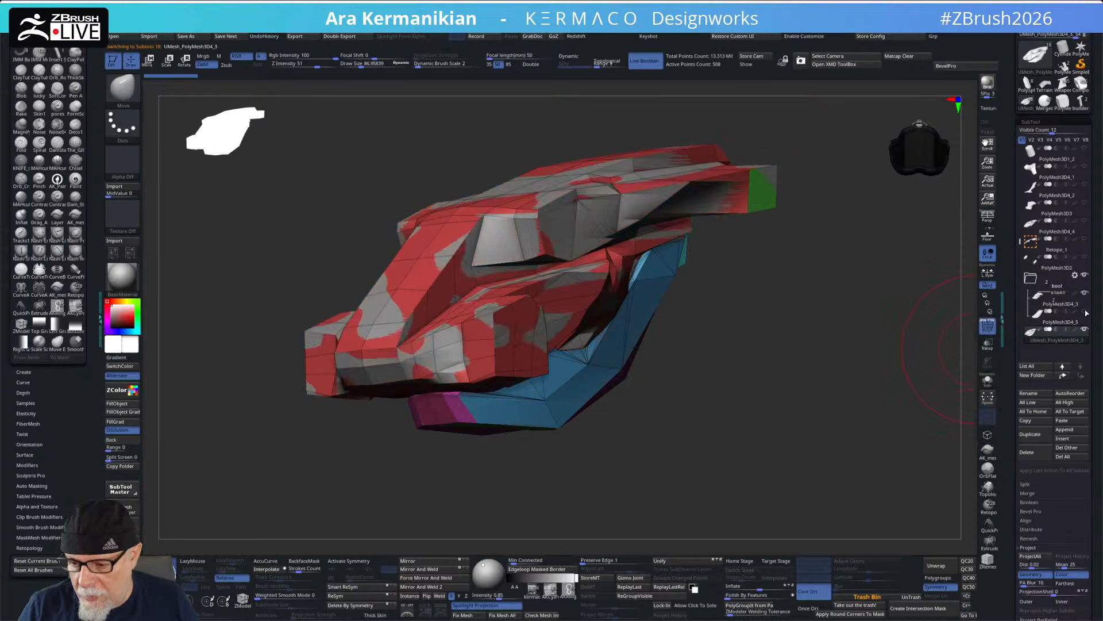
click(1085, 312)
drag(1067, 262, 1060, 249)
mouse_move(729, 394)
mouse_down()
mouse_move(713, 371)
mouse_move(788, 342)
mouse_move(805, 319)
mouse_up()
mouse_move(482, 272)
shift+mouse_down()
mouse_move(474, 294)
mouse_move(489, 271)
shift+mouse_up()
key(ctrl+z)
key(ctrl+z)
- Inspect the fused hull from several sides and select the Retopo_1 subtool while the fused mesh stays shown
mouse_move(820, 415)
mouse_down()
mouse_move(794, 455)
mouse_move(734, 419)
mouse_move(793, 377)
mouse_move(711, 390)
mouse_move(811, 367)
mouse_up()
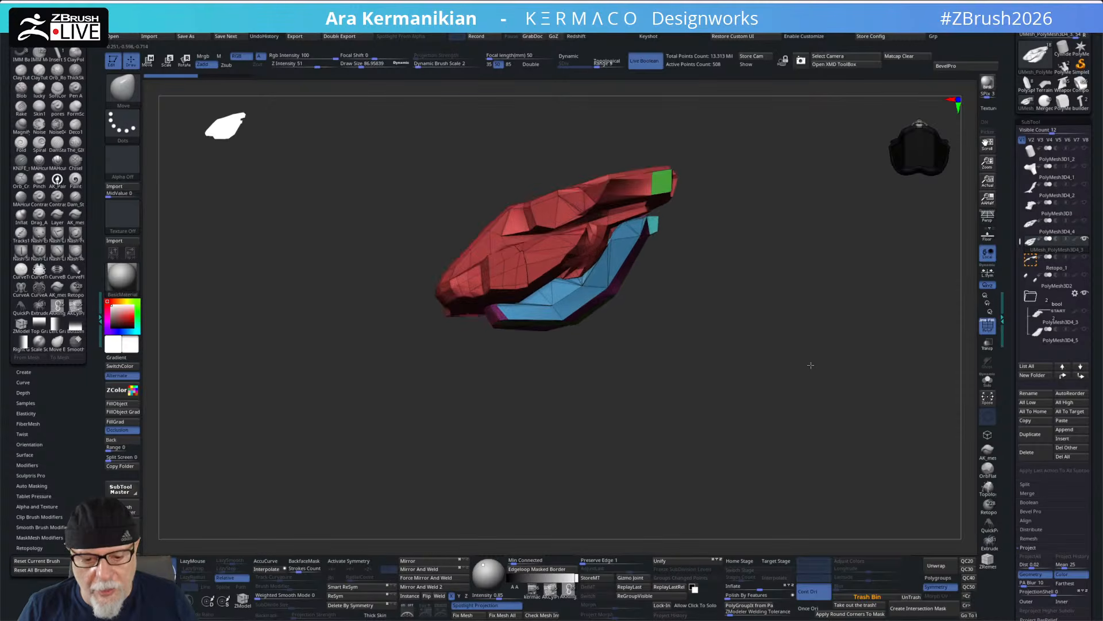
drag(804, 329, 880, 313)
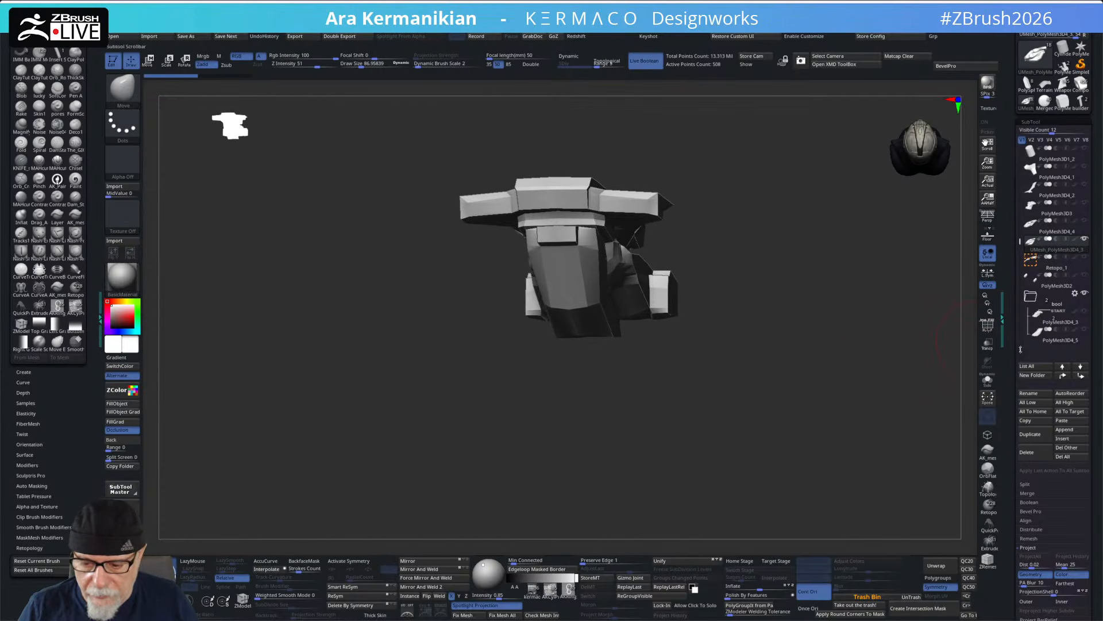
mouse_move(861, 359)
mouse_down()
mouse_move(867, 315)
mouse_move(941, 364)
mouse_move(793, 345)
mouse_move(824, 347)
mouse_up()
click(1061, 267)
drag(920, 339, 563, 320)
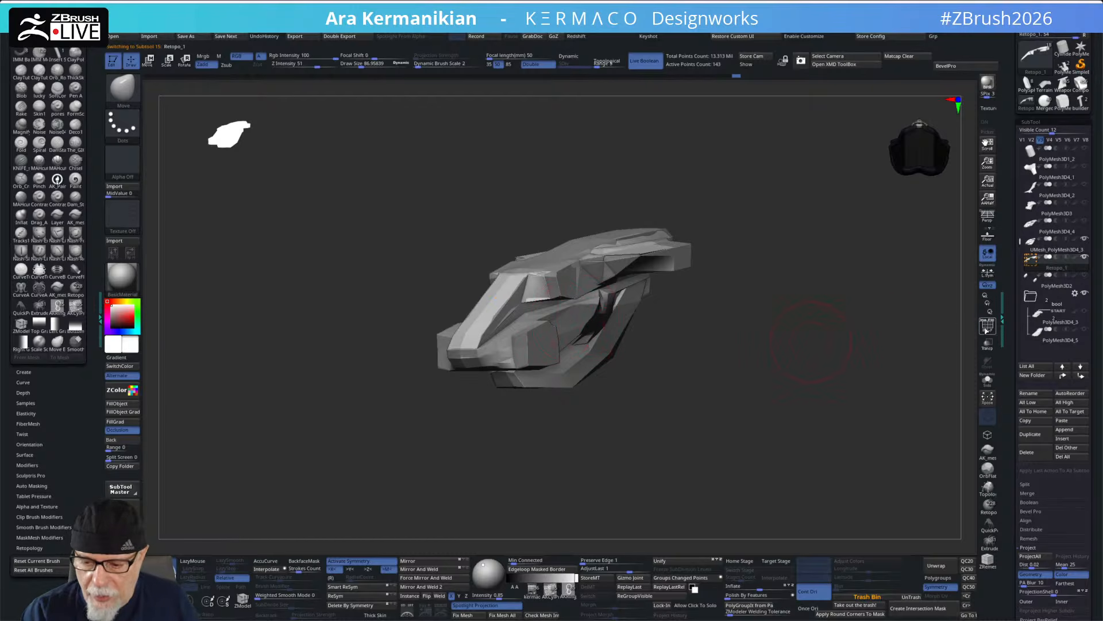
- Check Retopo_1 with the polyframe switched on and off, and collapse the bool folder
click(986, 328)
mouse_move(822, 338)
alt+mouse_down()
mouse_move(817, 366)
mouse_move(835, 354)
alt+mouse_up()
click(988, 327)
drag(943, 320, 838, 347)
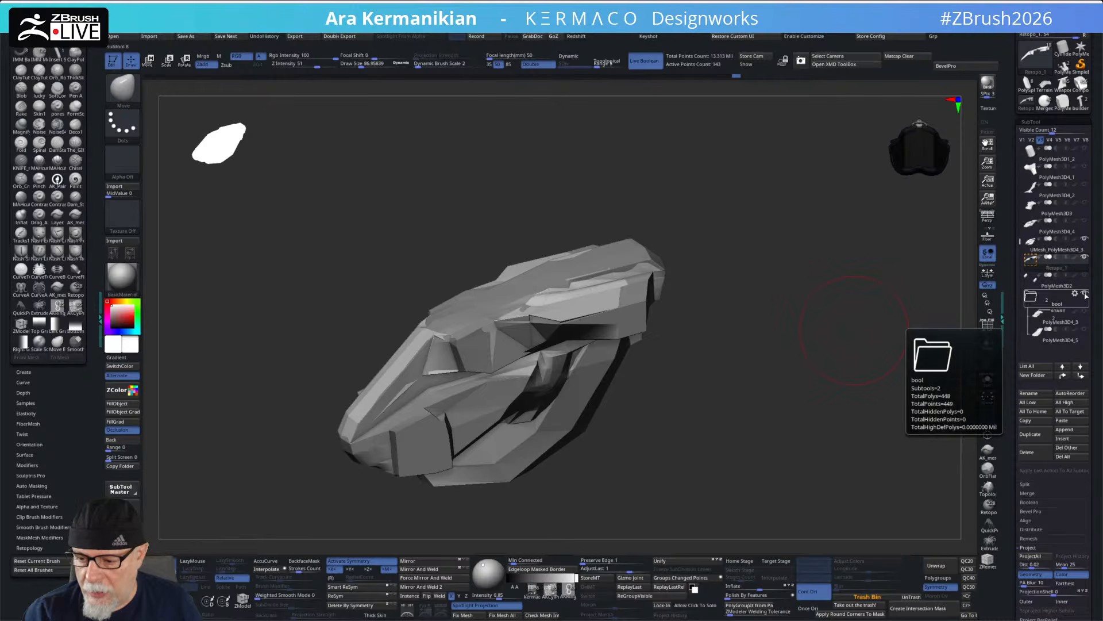
click(1054, 307)
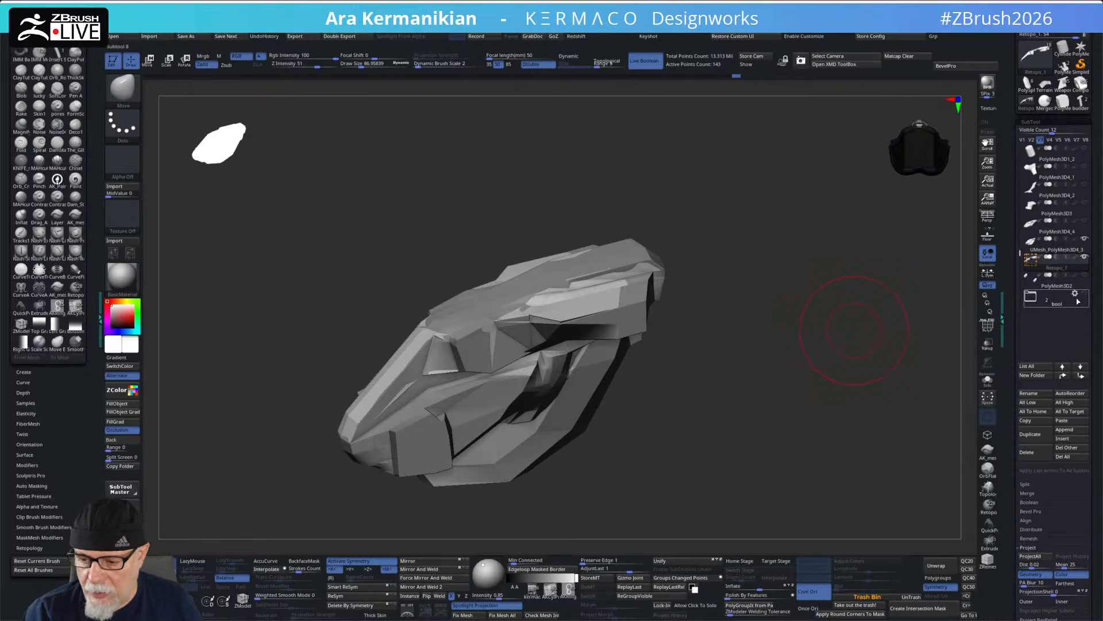
drag(928, 321, 722, 357)
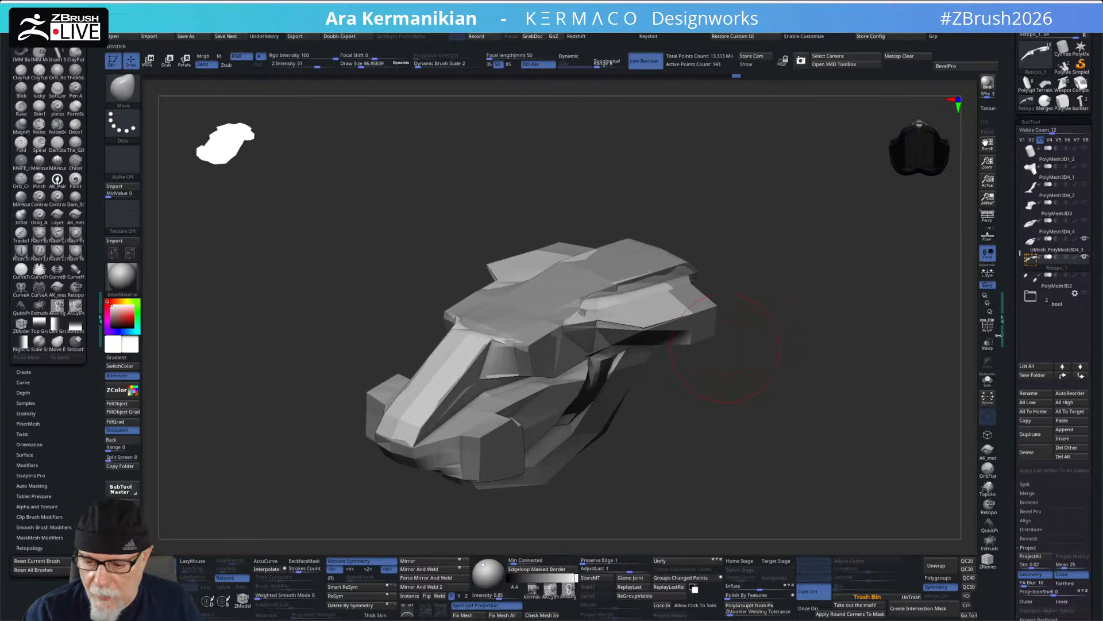
- Turn on perspective and choose the Retopo brush for Retopo_1, with the polyframe displayed over the hull's rear edge
click(984, 348)
drag(797, 365, 658, 283)
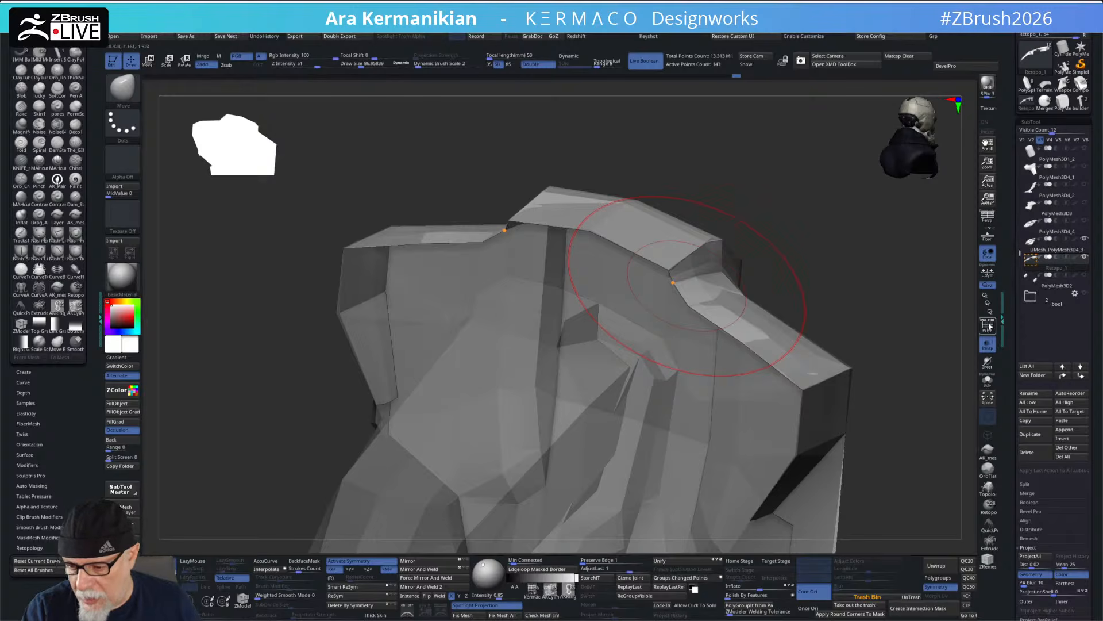
click(991, 504)
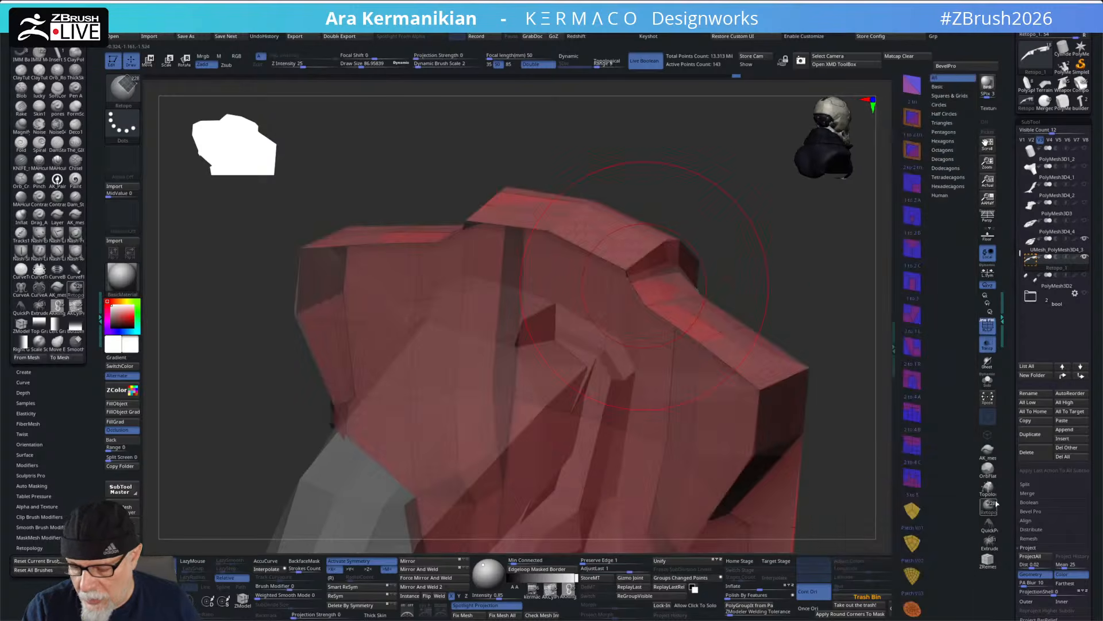
drag(691, 281, 791, 266)
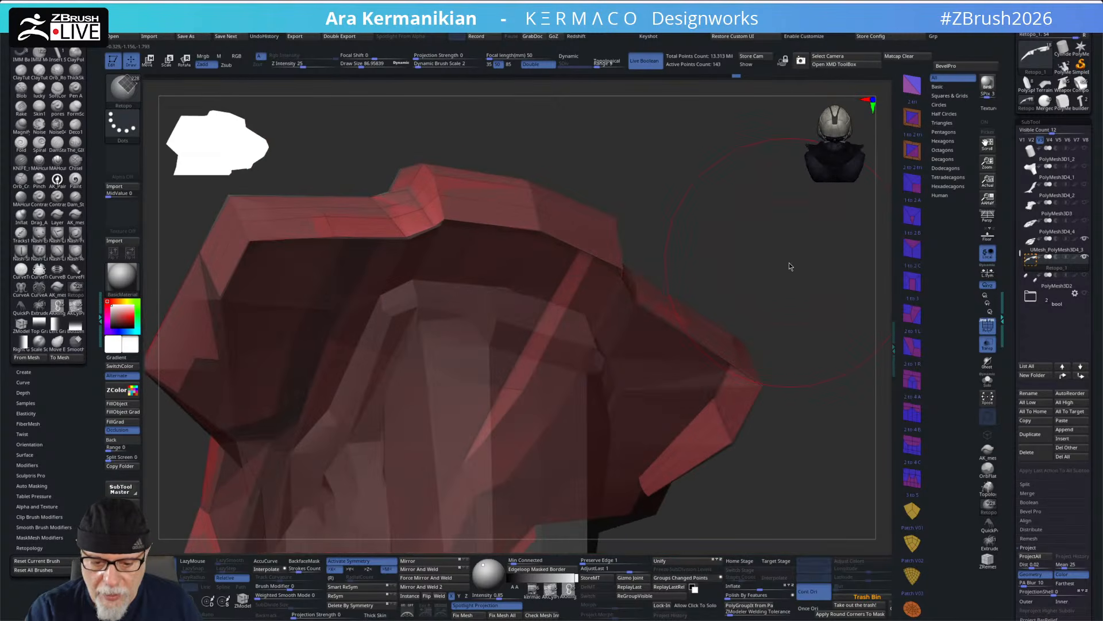
drag(795, 338, 693, 326)
mouse_move(629, 357)
mouse_down()
mouse_move(615, 381)
mouse_move(636, 391)
mouse_move(623, 426)
mouse_move(635, 426)
mouse_up()
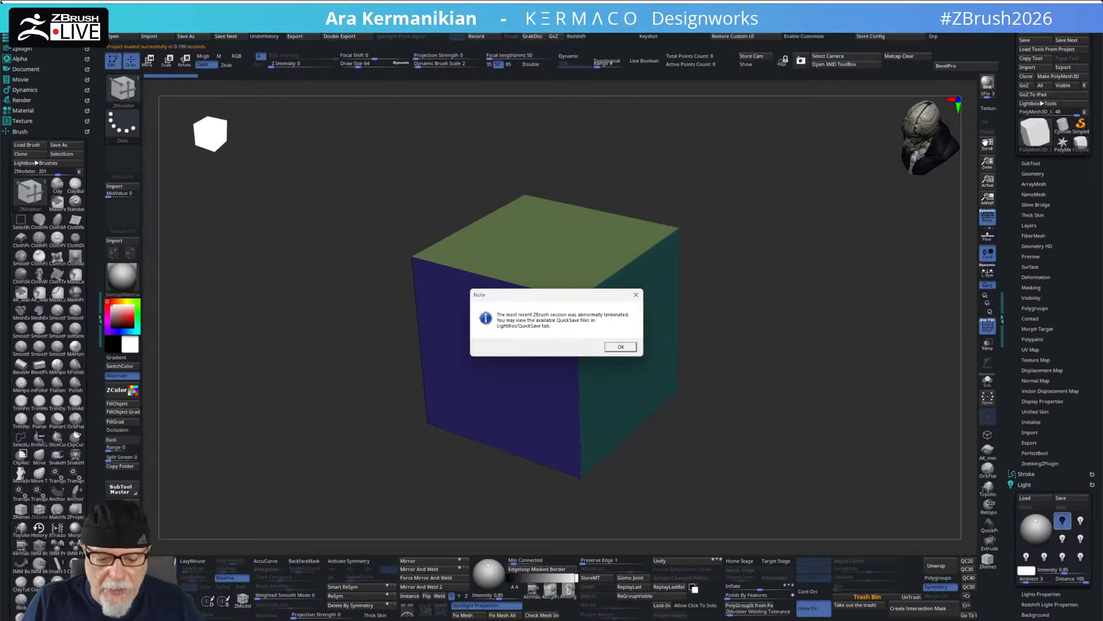
- Dismiss the abnormal-termination notice and reopen the mech project from the QuickSave file with the teal-and-pink thumbnail
click(620, 347)
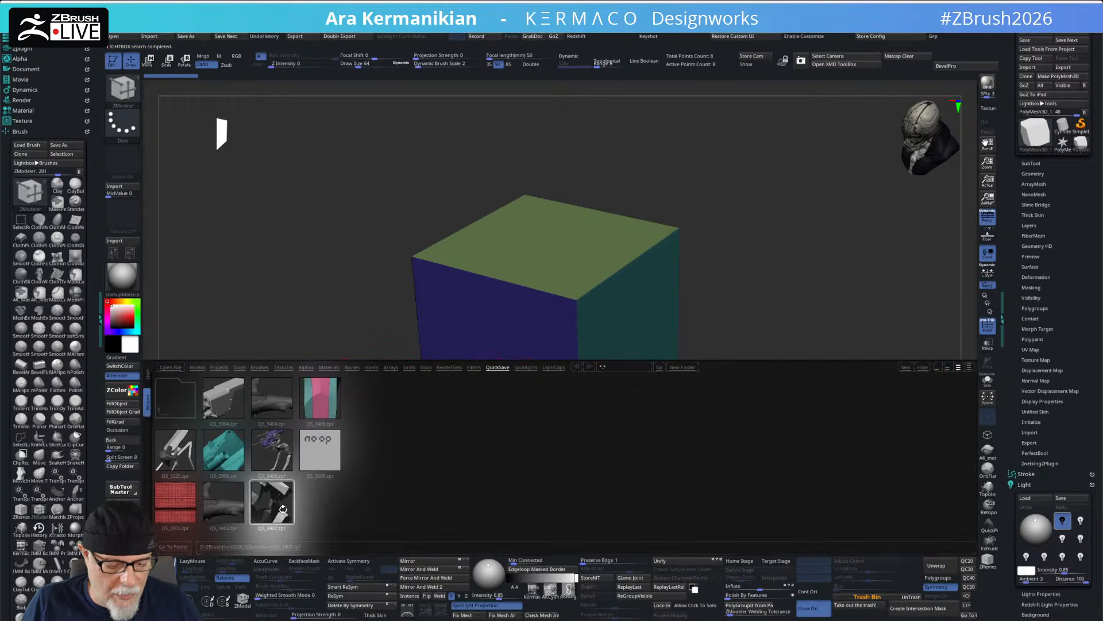
double_click(325, 399)
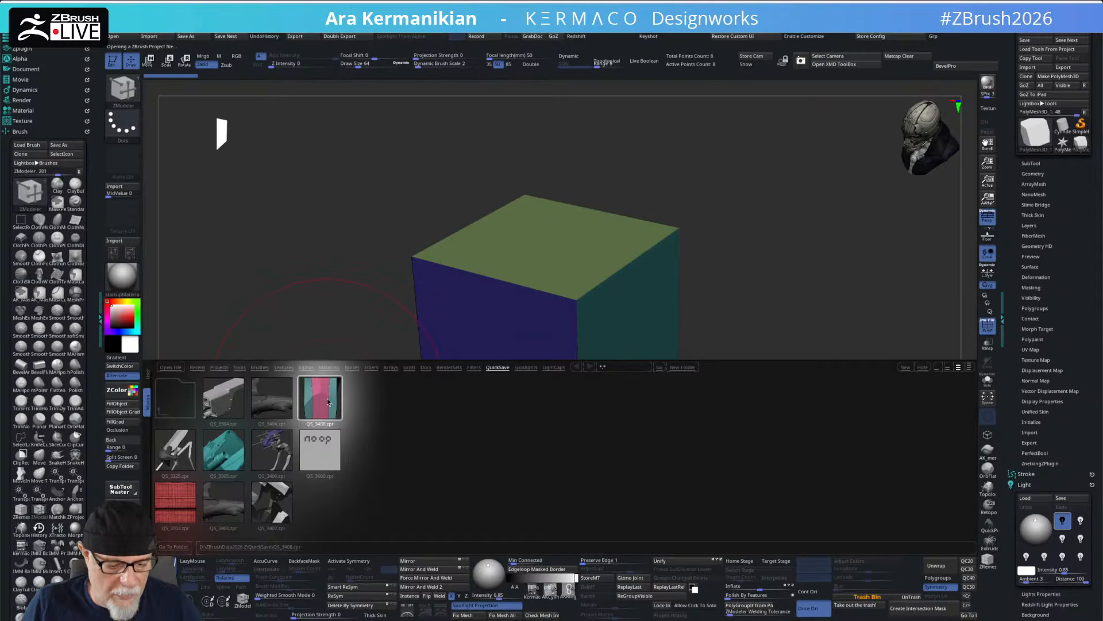
click(585, 345)
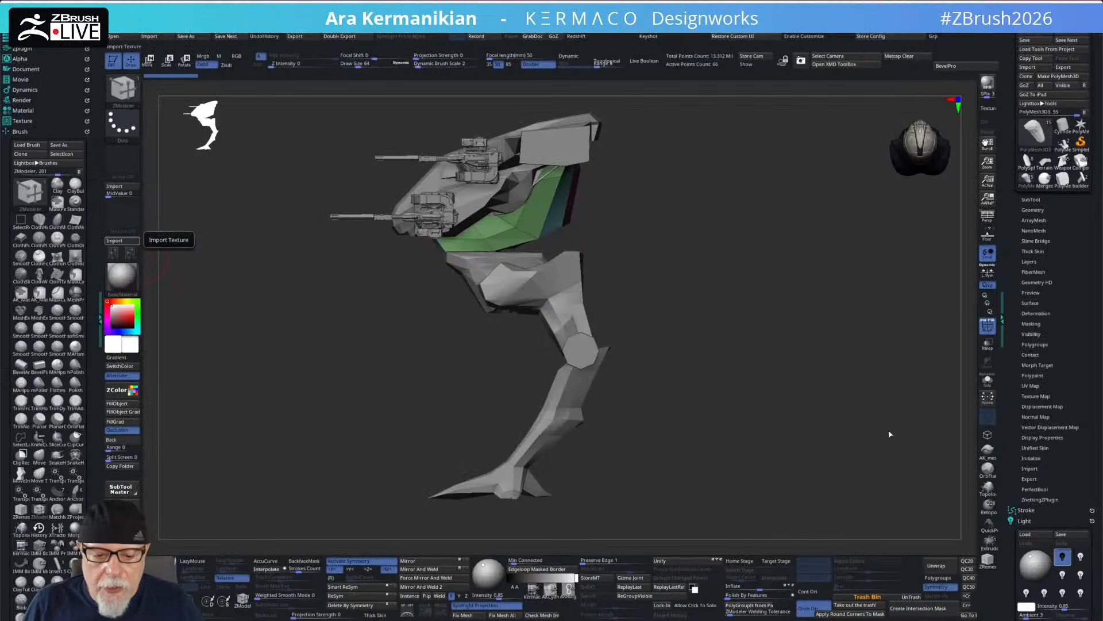
- Choose the ClipCurve brush and clip the coloured lower torso block along its rear underside in side view
drag(833, 436, 769, 350)
drag(828, 329, 821, 292)
drag(805, 246, 753, 259)
alt+drag(606, 251, 684, 303)
key(ctrl+shift)
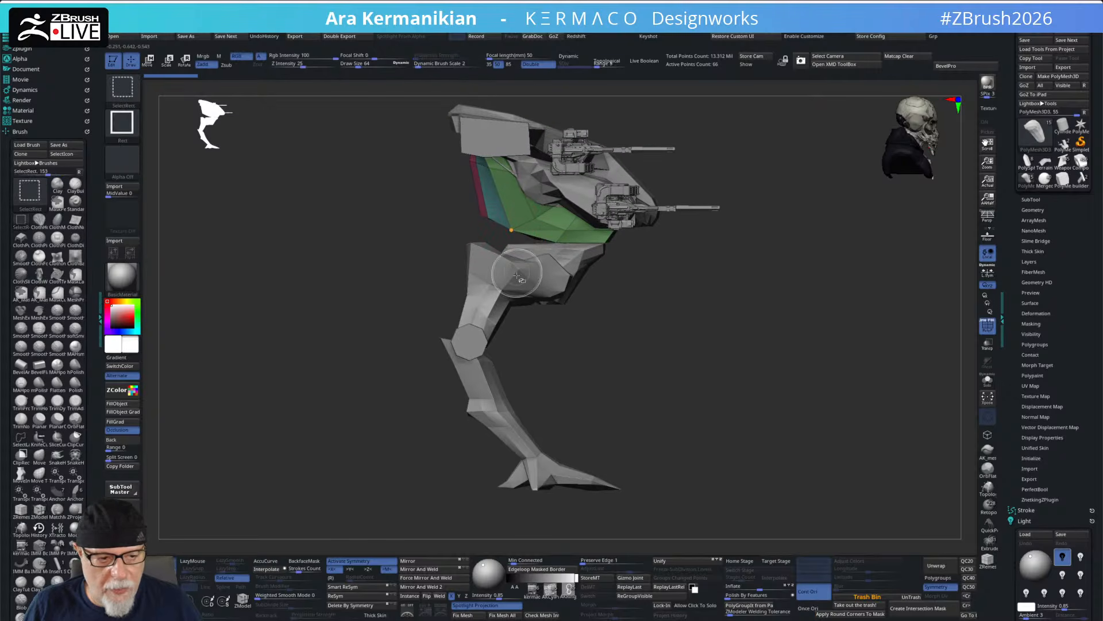
ctrl+shift+click(128, 95)
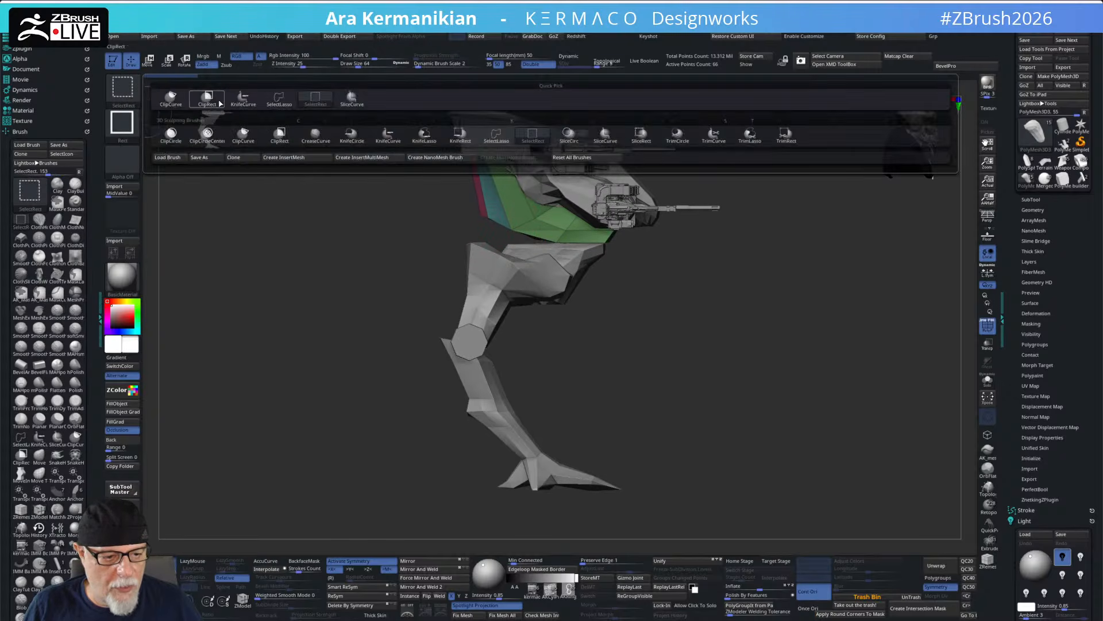
ctrl+shift+click(177, 102)
mouse_move(607, 325)
ctrl+shift+mouse_down()
mouse_move(402, 143)
mouse_move(409, 136)
ctrl+shift+mouse_up()
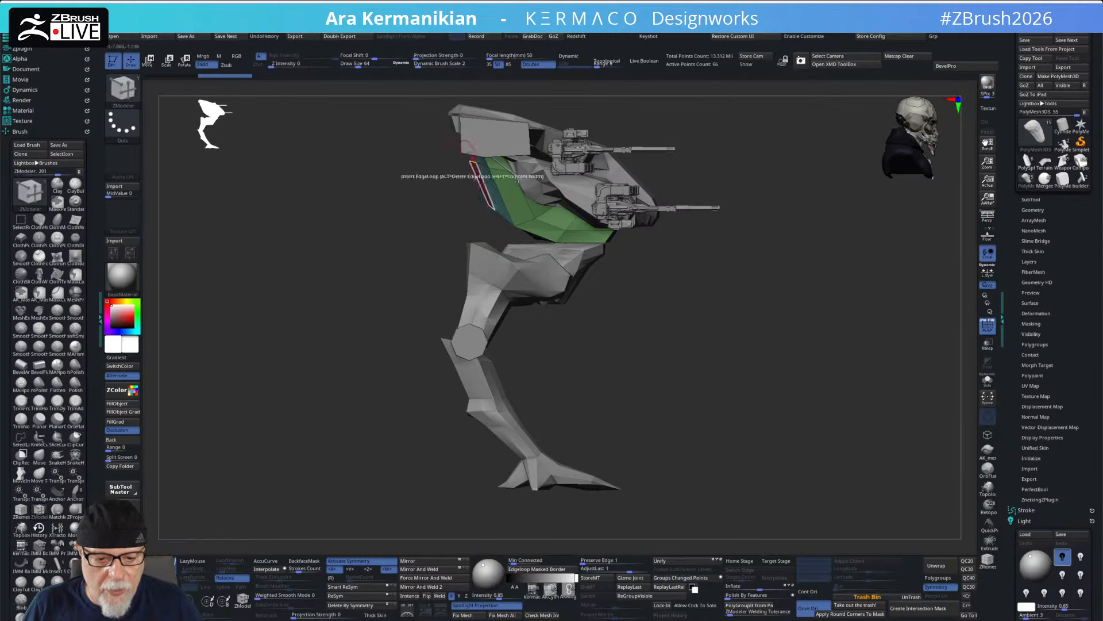
mouse_move(800, 233)
mouse_down()
mouse_move(865, 237)
mouse_move(842, 239)
mouse_move(798, 293)
mouse_up()
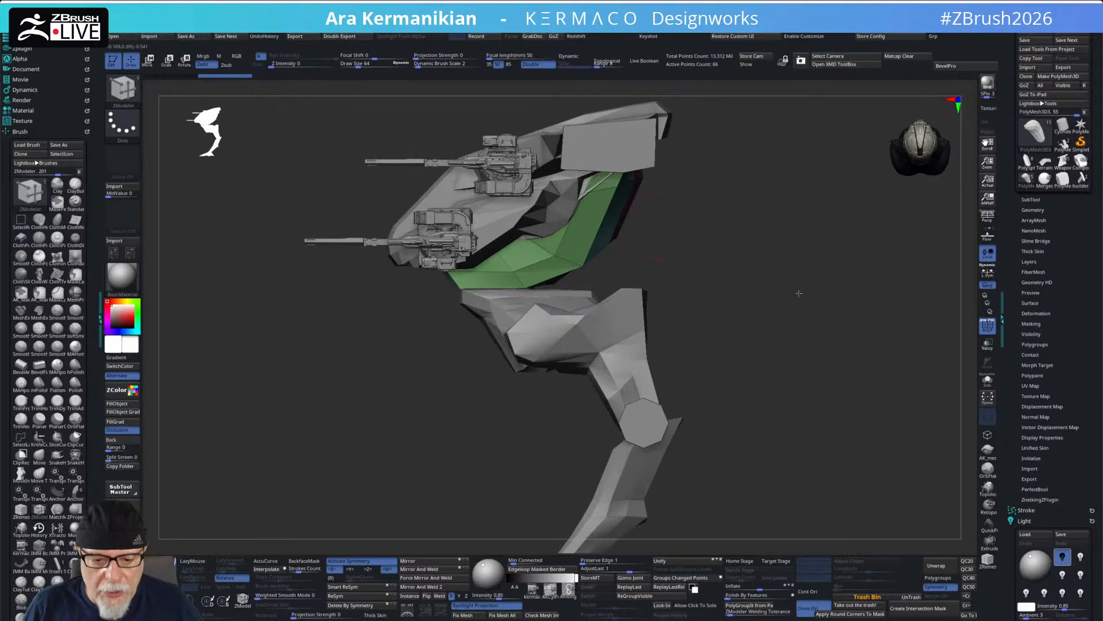
mouse_move(663, 226)
mouse_down()
mouse_move(674, 212)
mouse_move(680, 229)
mouse_up()
ctrl+shift+drag(684, 185, 543, 305)
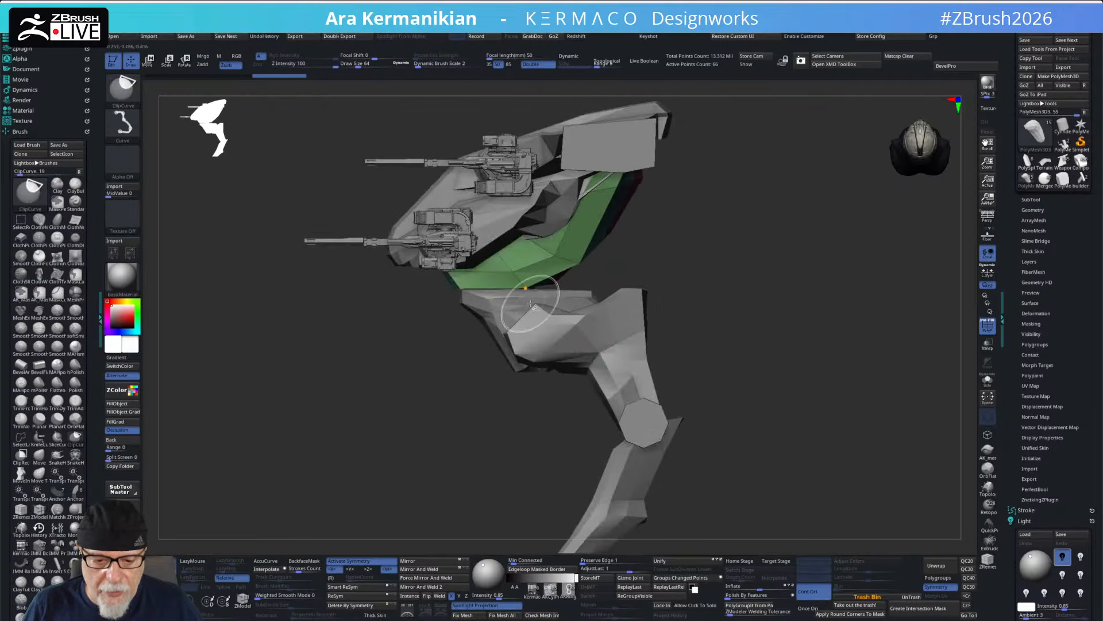
- Reshape the lower torso block's underside and rear top edge with the Move brush
key(b)
key(m)
key(v)
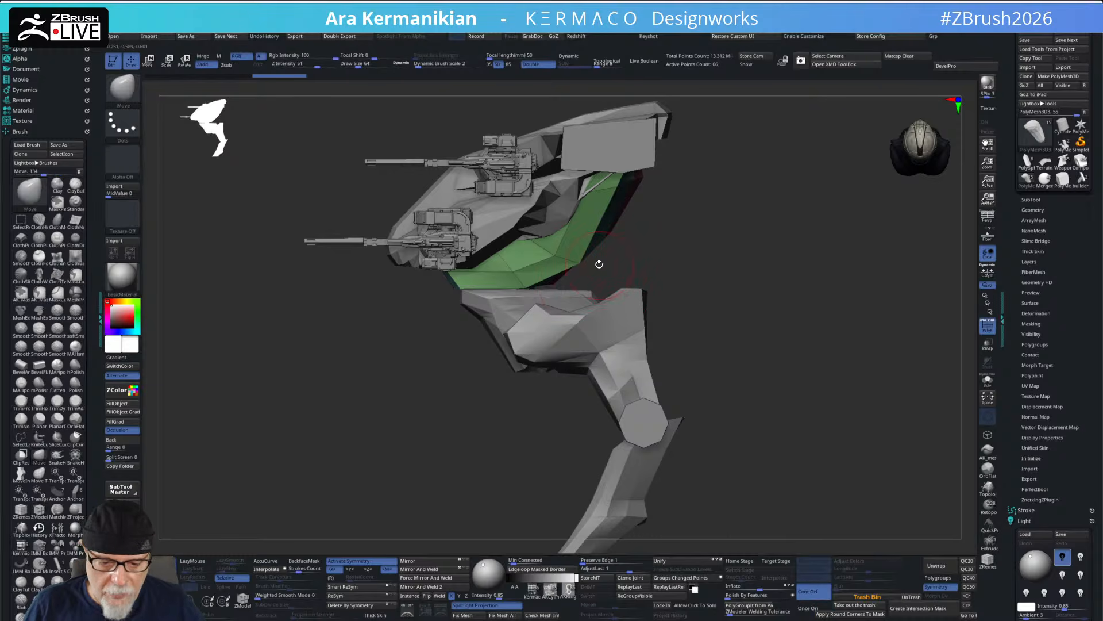
drag(578, 263, 546, 252)
mouse_move(747, 278)
mouse_down()
mouse_move(676, 284)
mouse_move(577, 241)
mouse_move(589, 243)
mouse_up()
mouse_move(779, 311)
mouse_down()
mouse_move(762, 325)
mouse_move(811, 353)
mouse_move(804, 345)
mouse_up()
drag(578, 216, 647, 222)
mouse_move(828, 360)
mouse_down()
mouse_move(837, 345)
mouse_move(791, 328)
mouse_move(862, 293)
mouse_move(831, 250)
mouse_up()
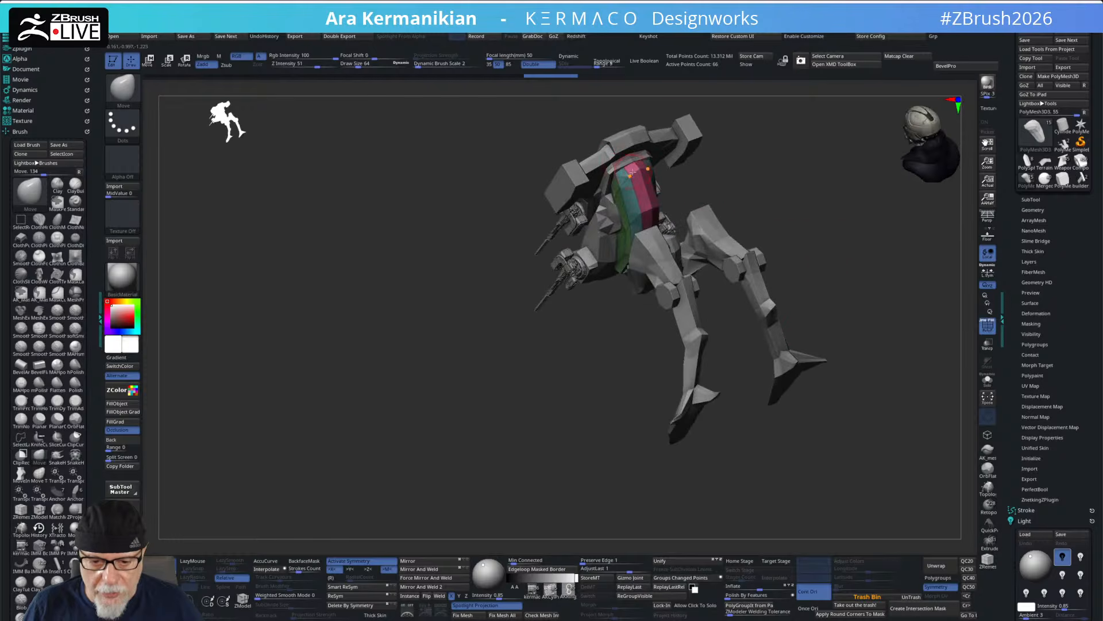
drag(642, 173, 646, 173)
- Select the upper gun subtool Merged_PolyMesh3D_4 and isolate it in Solo mode
mouse_move(767, 209)
mouse_down()
mouse_move(825, 195)
mouse_move(798, 262)
mouse_move(830, 328)
mouse_move(816, 192)
mouse_move(826, 212)
mouse_move(801, 229)
mouse_up()
alt+drag(711, 224, 840, 288)
alt+drag(620, 117, 484, 144)
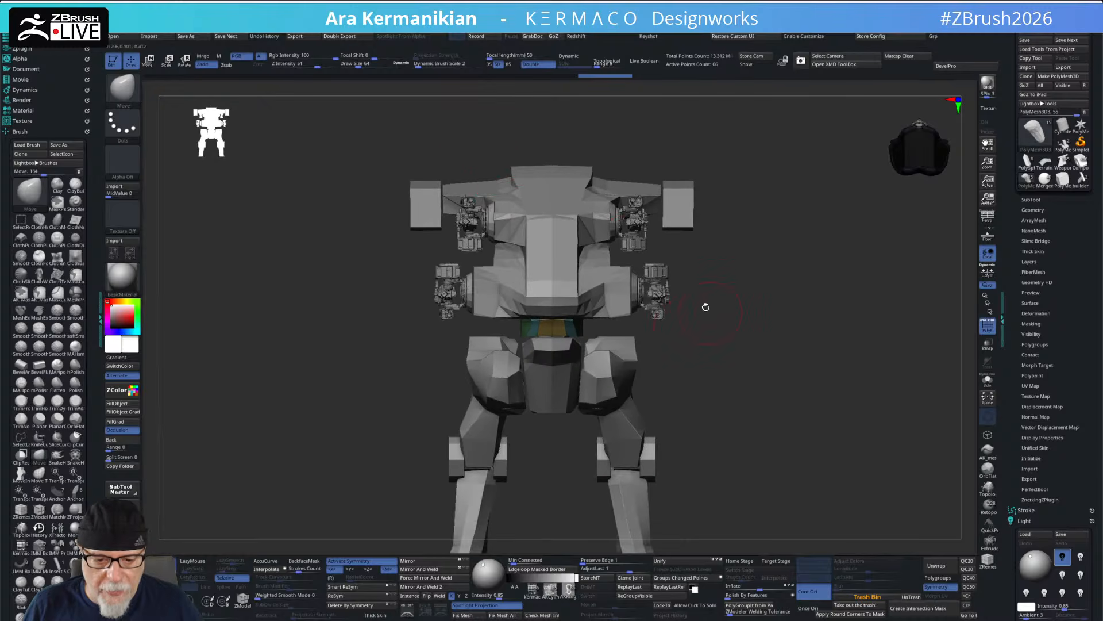
alt+click(642, 246)
mouse_move(486, 133)
ctrl+shift+mouse_down()
mouse_move(535, 271)
mouse_move(551, 283)
mouse_move(542, 288)
mouse_move(541, 153)
ctrl+shift+mouse_up()
click(987, 379)
drag(831, 368, 796, 321)
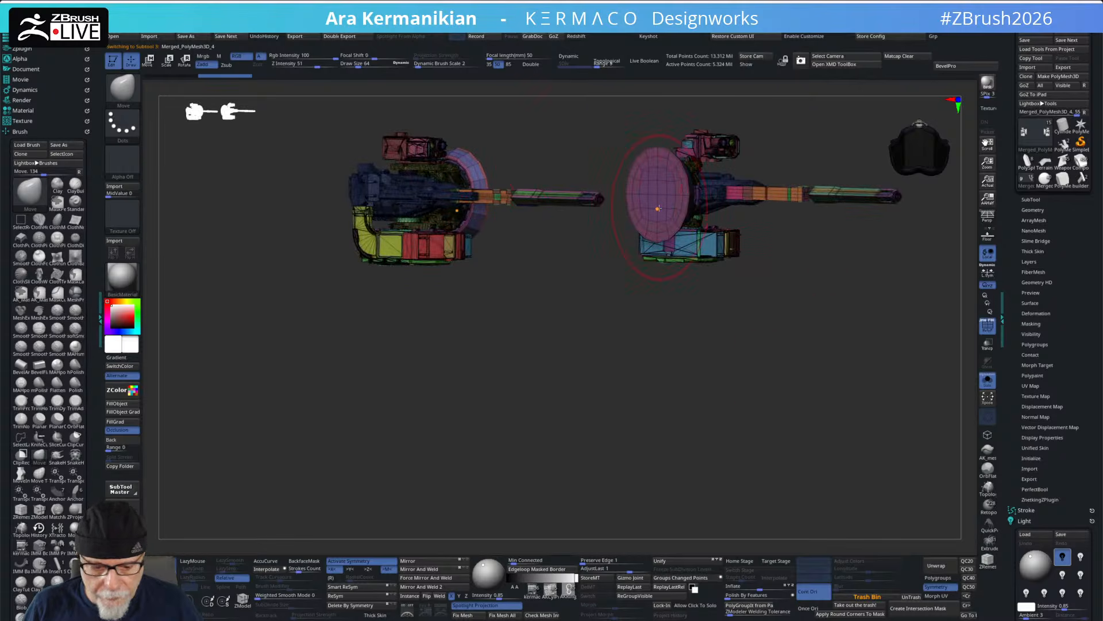
- Mask the round mounting discs of the upper guns with the ZModeler brush
key(b)
key(z)
key(m)
key(space)
click(626, 250)
click(736, 337)
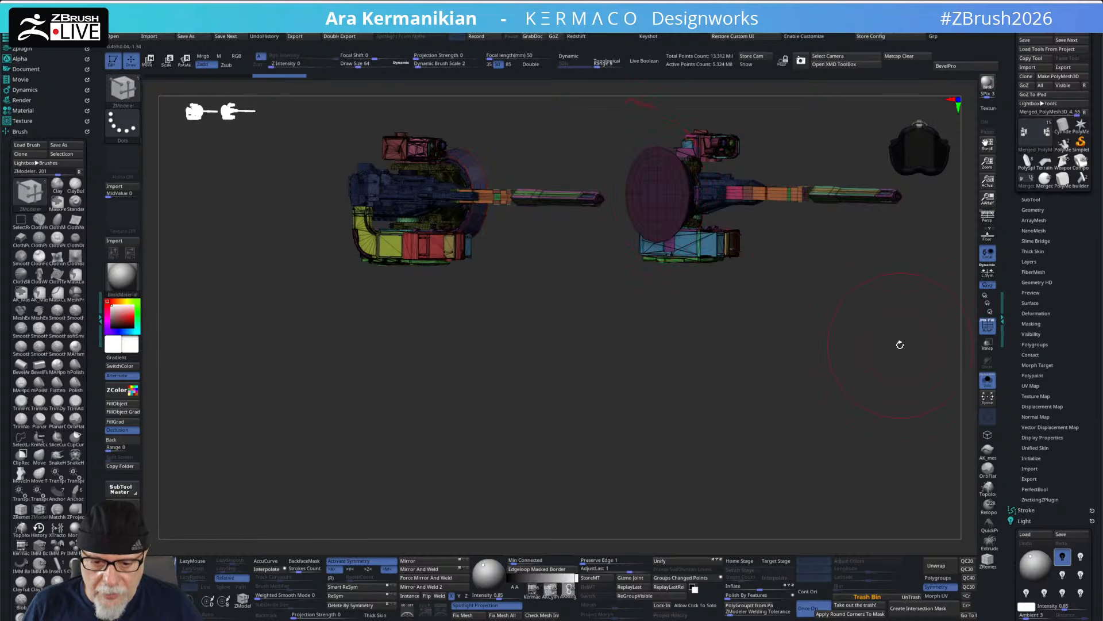
- Scale up the unmasked gun assemblies with the gizmo and move them back against their mounting discs
shift+drag(902, 343, 883, 346)
key(w)
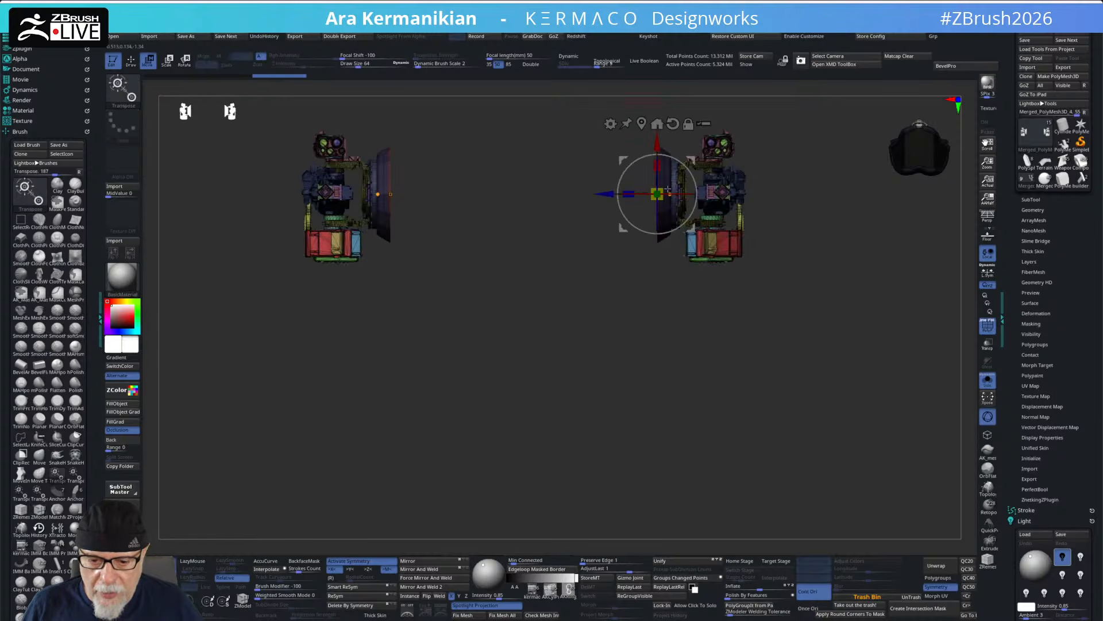
drag(664, 190, 716, 195)
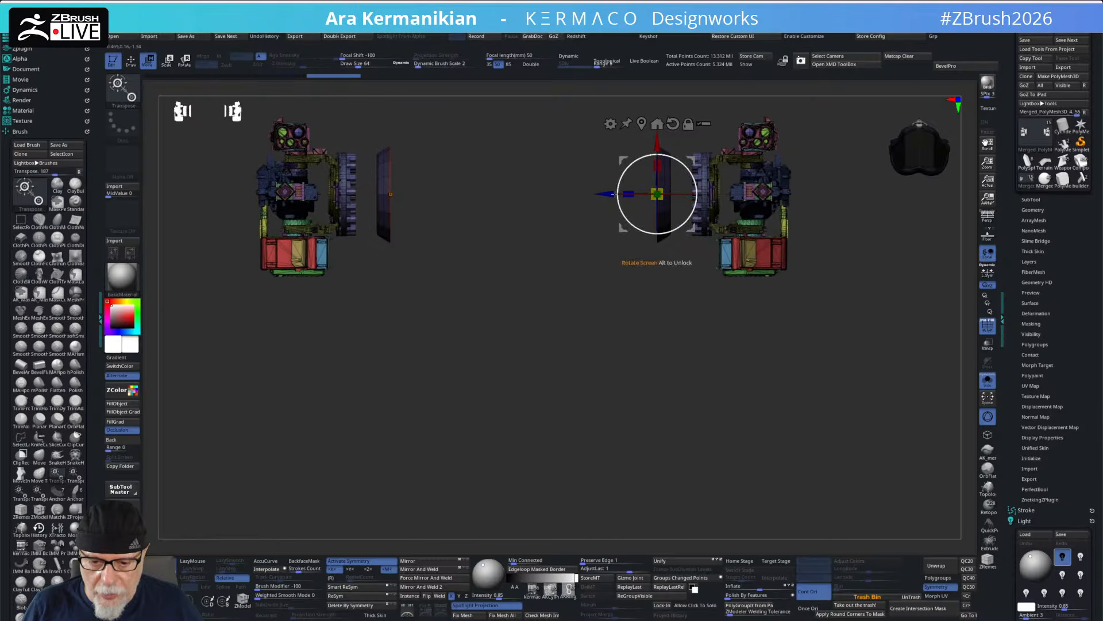
drag(610, 195, 566, 197)
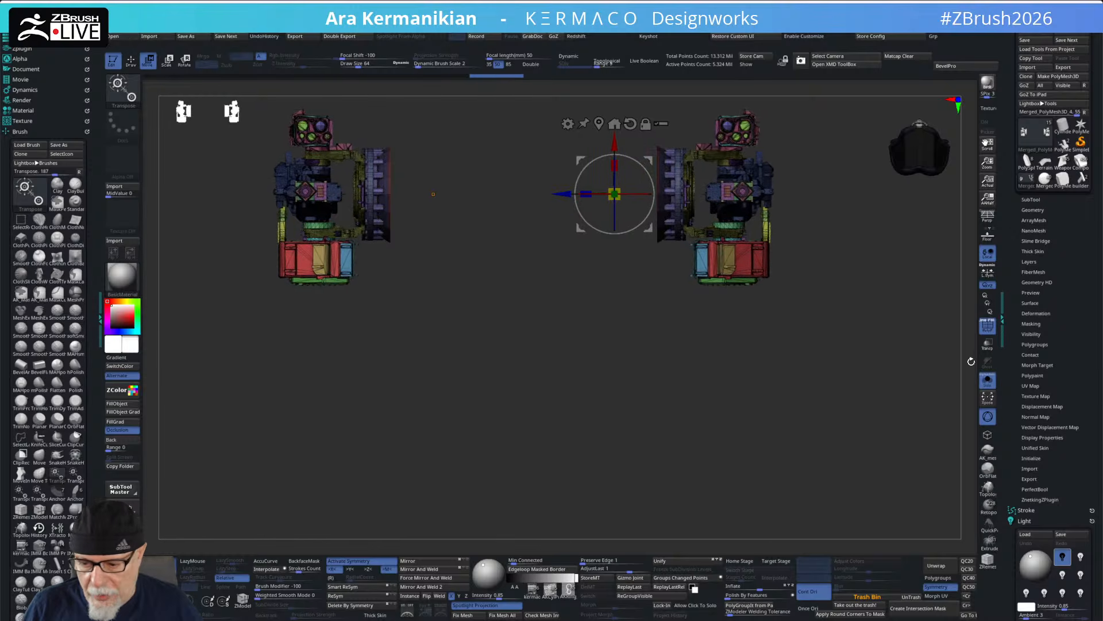
- Leave Solo mode and adjust the upper guns' fit against the hull with the gizmo
click(989, 380)
alt+drag(855, 368, 790, 306)
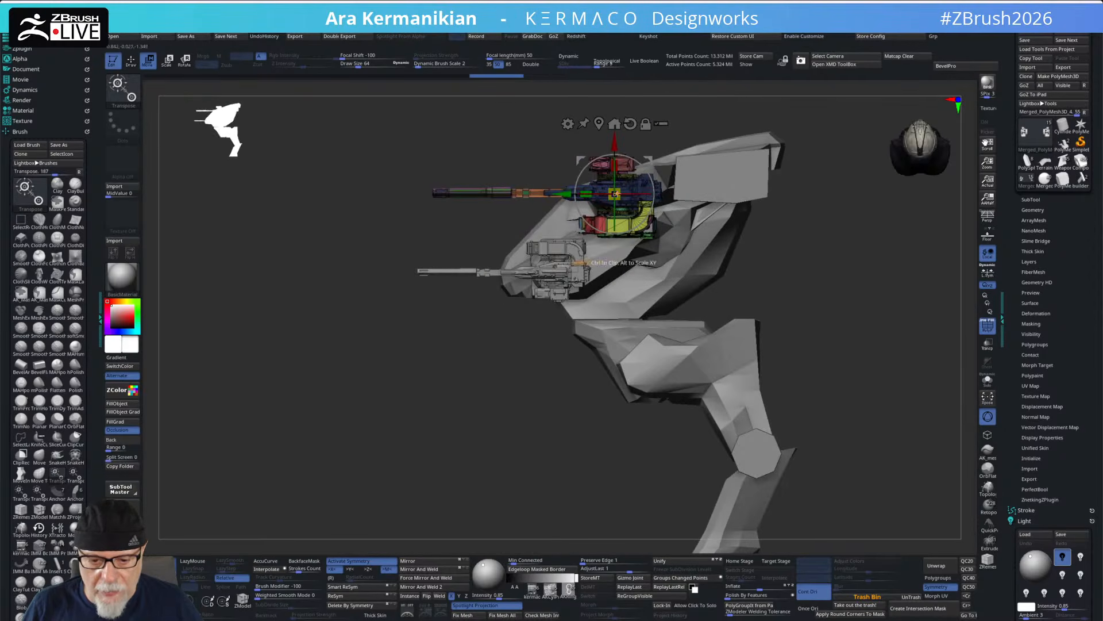
drag(626, 187, 631, 186)
drag(841, 279, 844, 358)
drag(563, 236, 553, 236)
mouse_move(825, 345)
mouse_down()
mouse_move(842, 258)
mouse_move(877, 299)
mouse_move(812, 257)
mouse_move(852, 284)
mouse_up()
key(q)
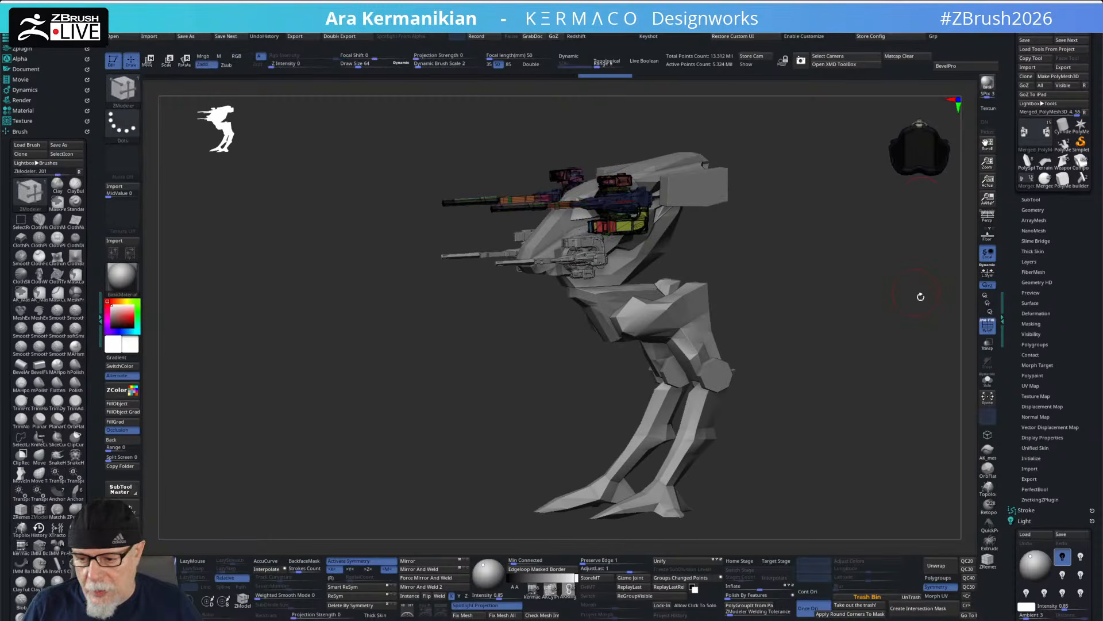
- Turn off the polyframe and delete the lower gun subtool Merged_PolyMesh3D_3
click(988, 325)
drag(813, 308, 875, 304)
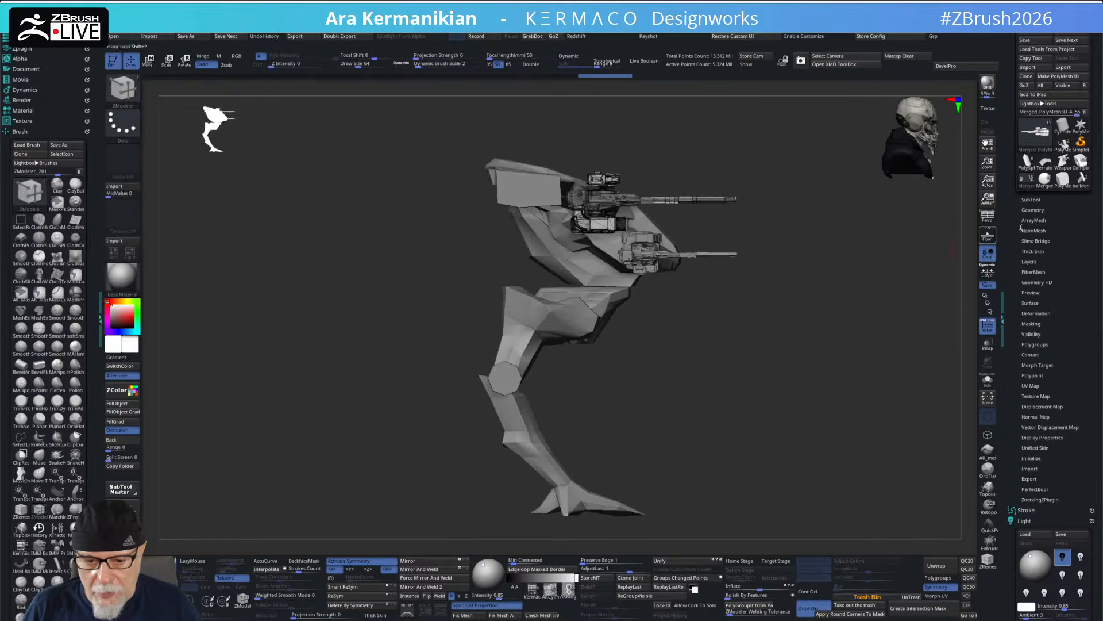
click(1034, 199)
mouse_move(1039, 155)
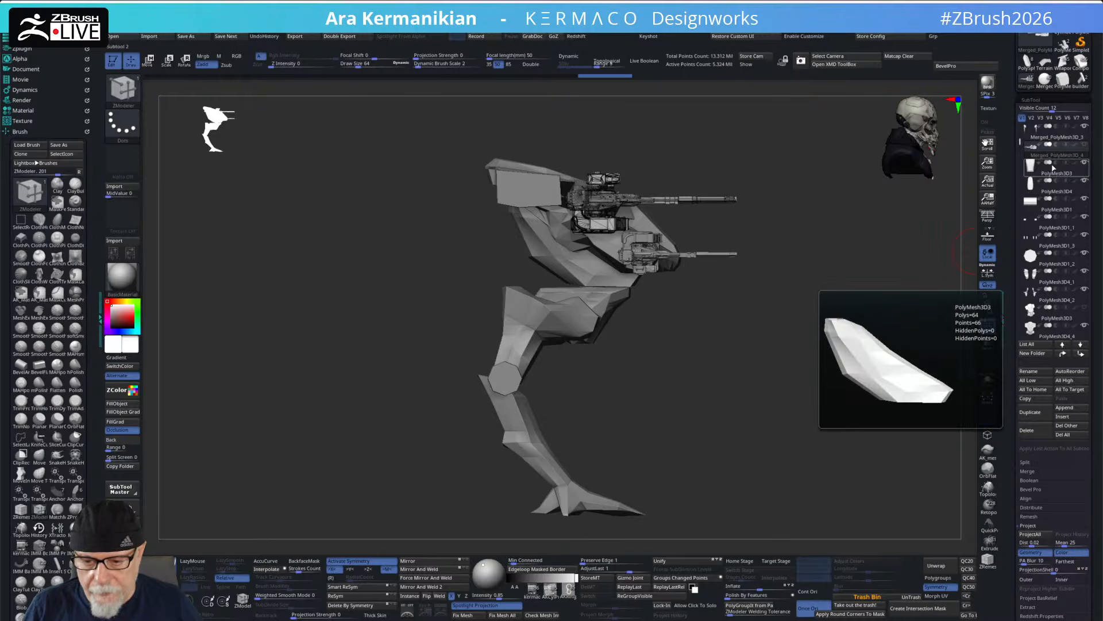
drag(909, 248, 814, 350)
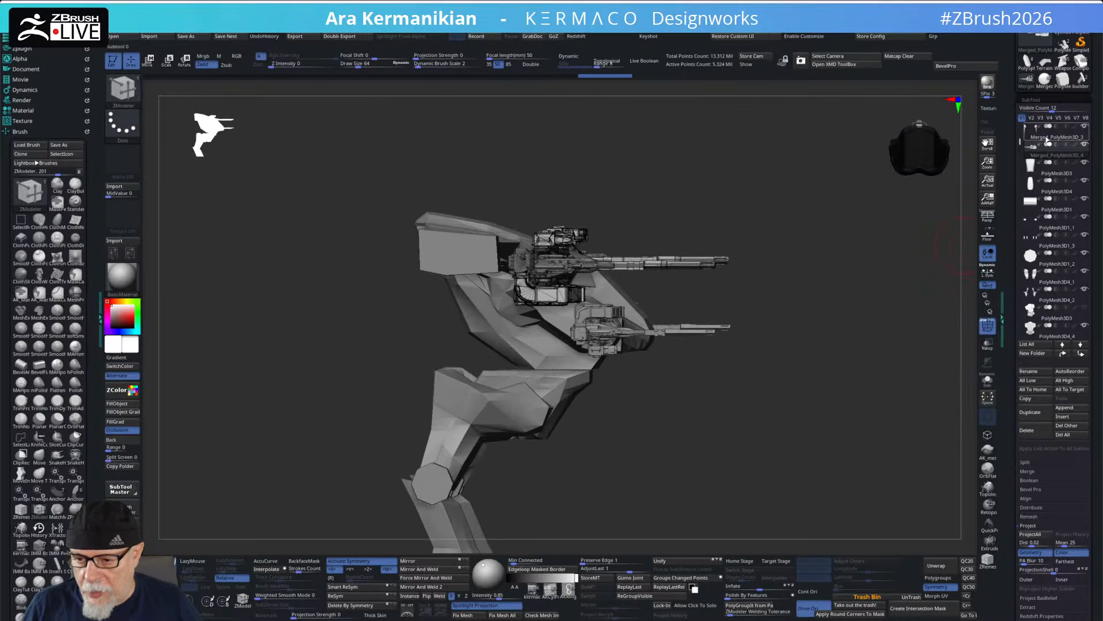
click(1048, 144)
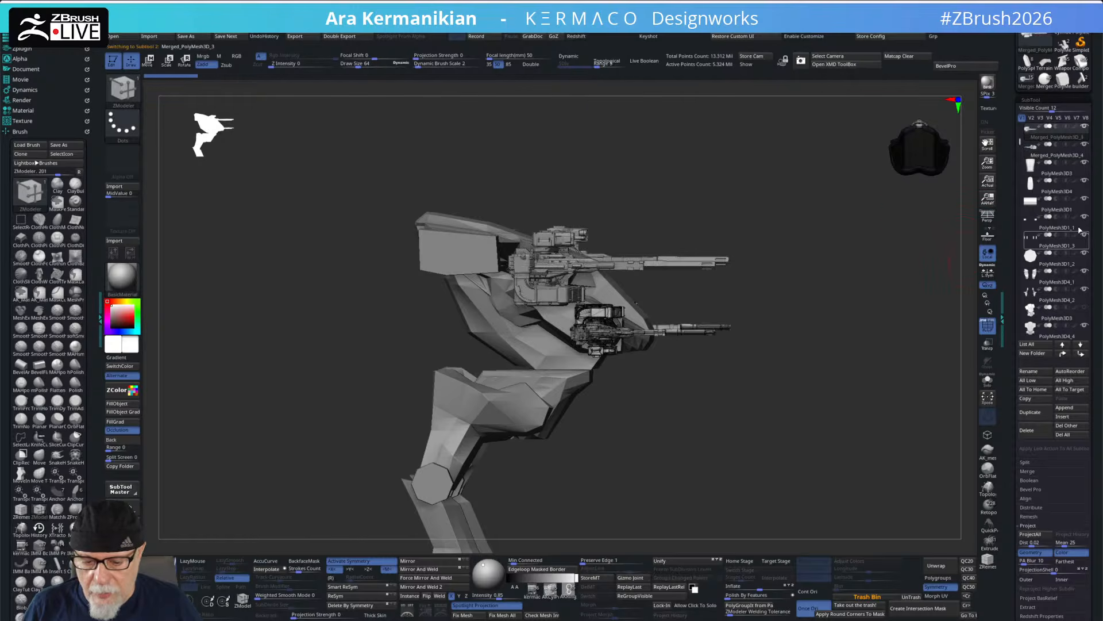
click(1019, 435)
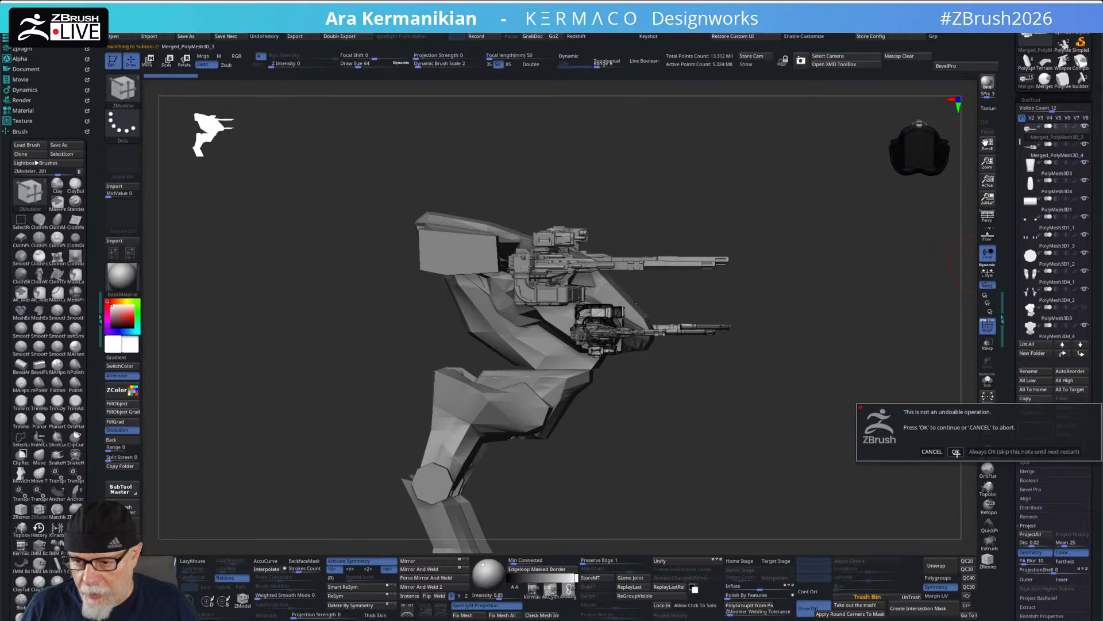
click(956, 452)
- Center the gizmo on the upper guns, duplicate them downward, and place the copies beside the lower hull
mouse_move(777, 313)
mouse_down()
mouse_move(827, 315)
mouse_move(790, 325)
mouse_up()
key(w)
alt+drag(729, 281, 754, 291)
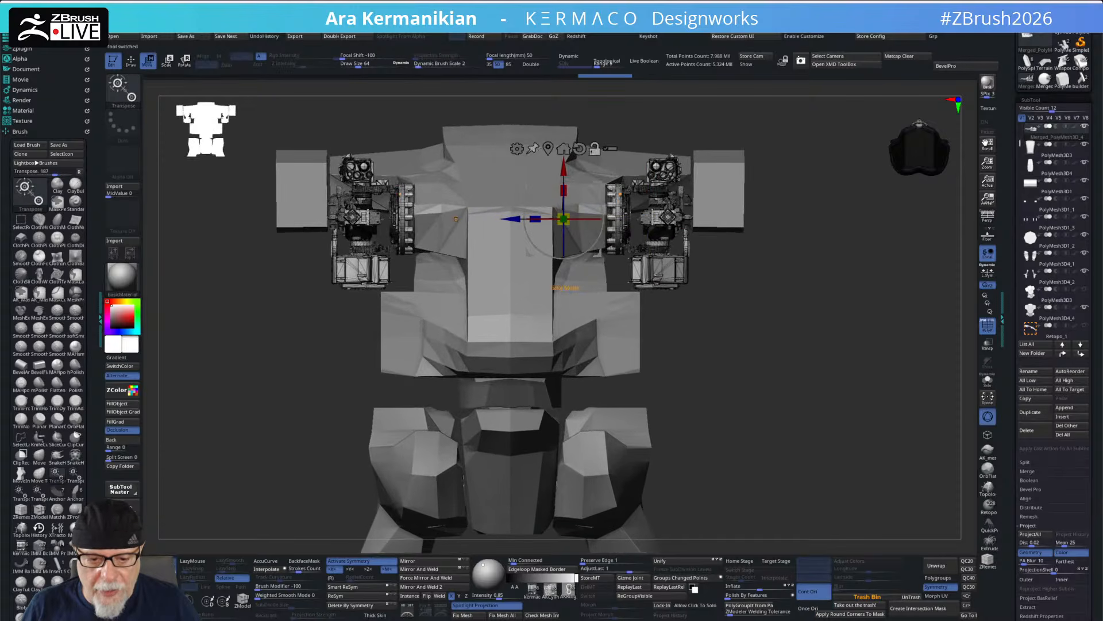
click(548, 149)
drag(830, 248, 823, 271)
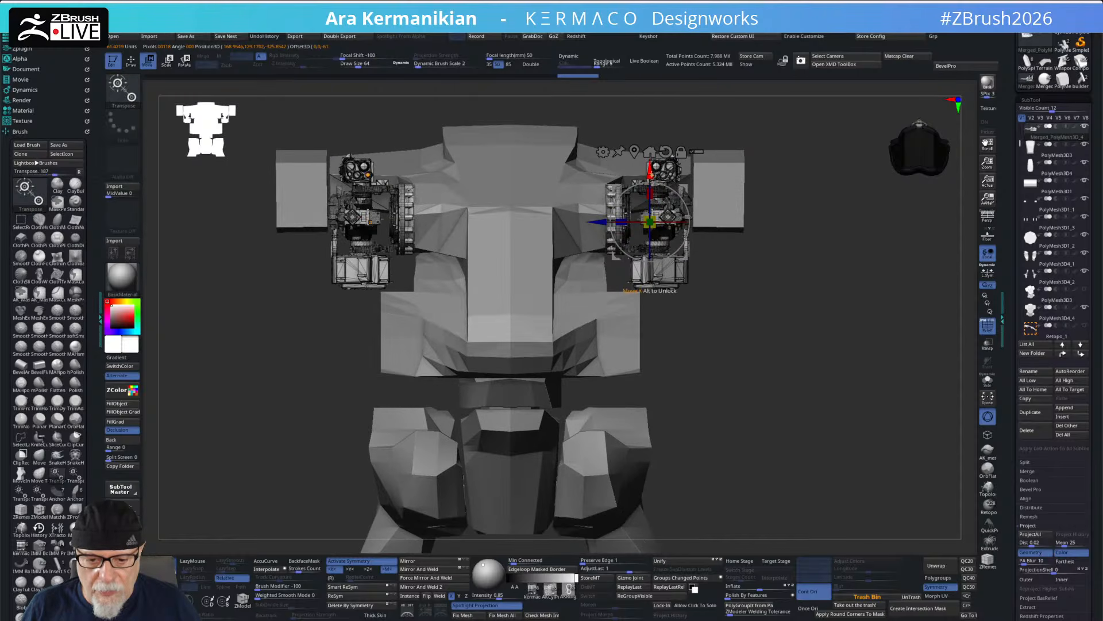
ctrl+drag(651, 175, 662, 267)
drag(604, 325, 640, 326)
drag(685, 267, 685, 276)
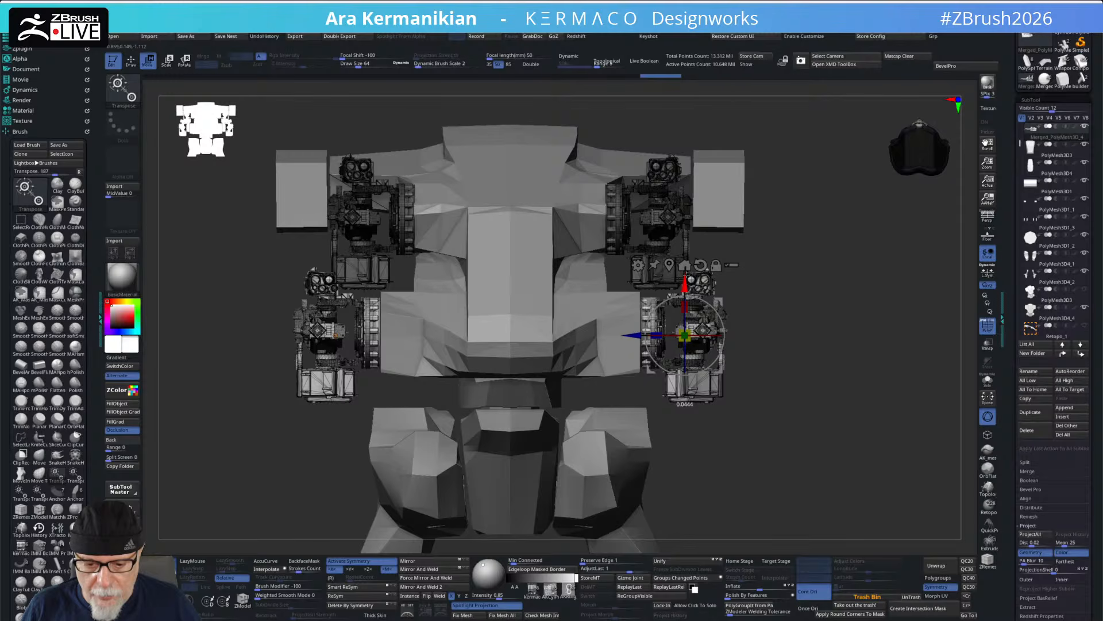
drag(631, 335, 640, 326)
- Nudge the duplicated lower guns sideways so their mounts sit closer to the hull's side
mouse_move(838, 328)
alt+mouse_down()
mouse_move(791, 312)
mouse_move(828, 327)
mouse_move(820, 291)
mouse_move(609, 299)
alt+mouse_up()
key(q)
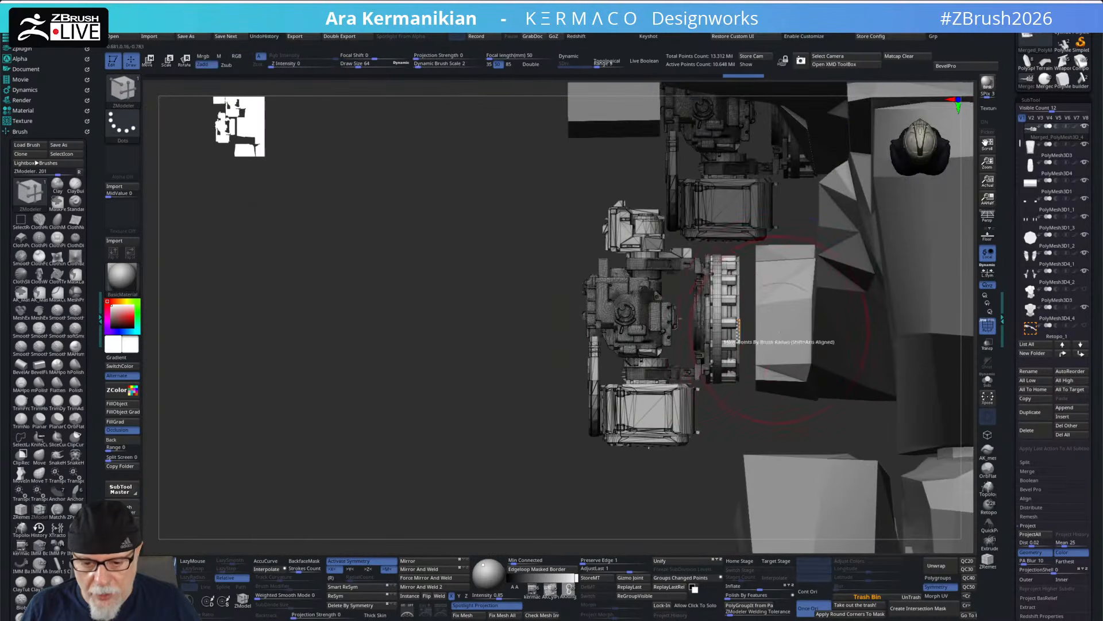
key(w)
drag(716, 324, 710, 325)
key(q)
- Turn on perspective and review the whole mech with its four guns from the front and side
mouse_move(370, 280)
mouse_down()
mouse_move(299, 273)
mouse_move(488, 280)
mouse_up()
alt+drag(880, 403, 801, 350)
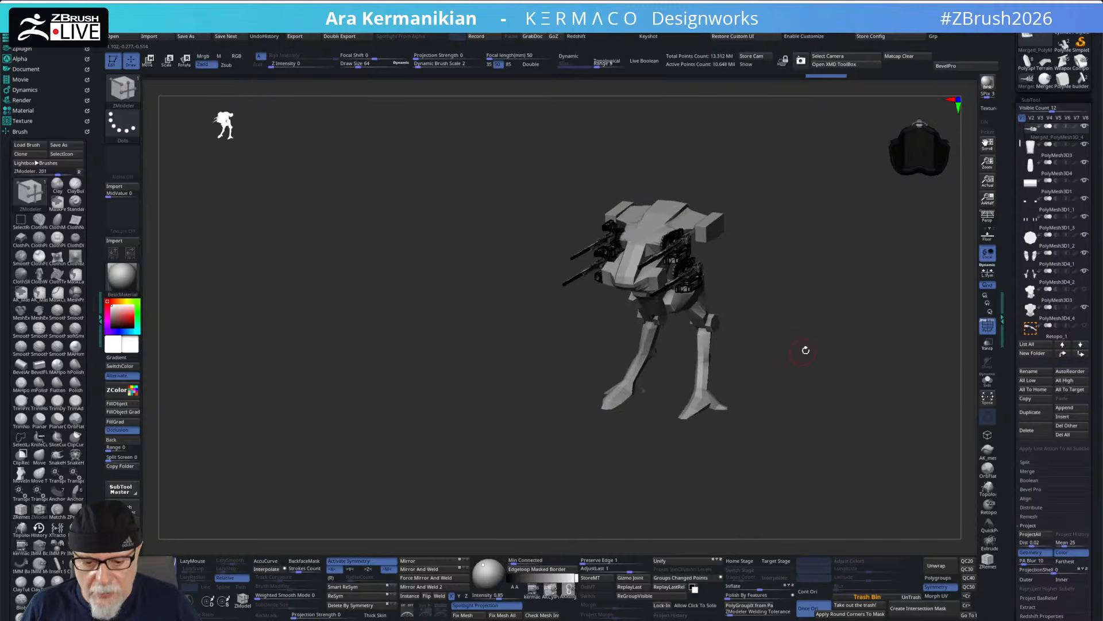
click(987, 217)
drag(882, 308, 911, 286)
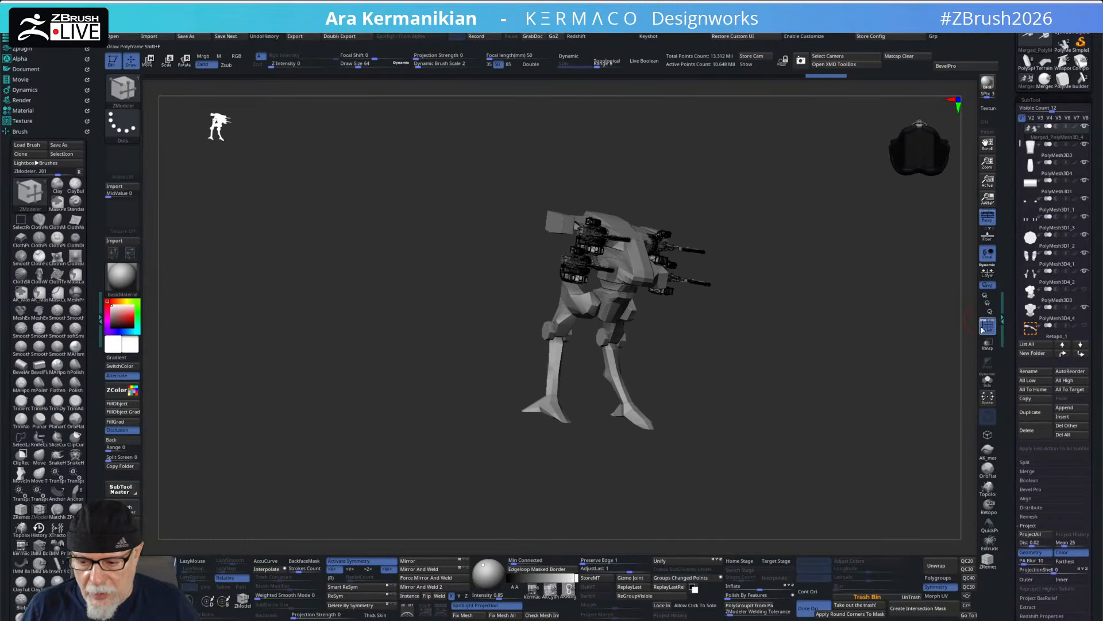
drag(880, 339, 805, 365)
- Fine-tune the lower guns' position with the gizmo, shifting them slightly outward from the hull
key(w)
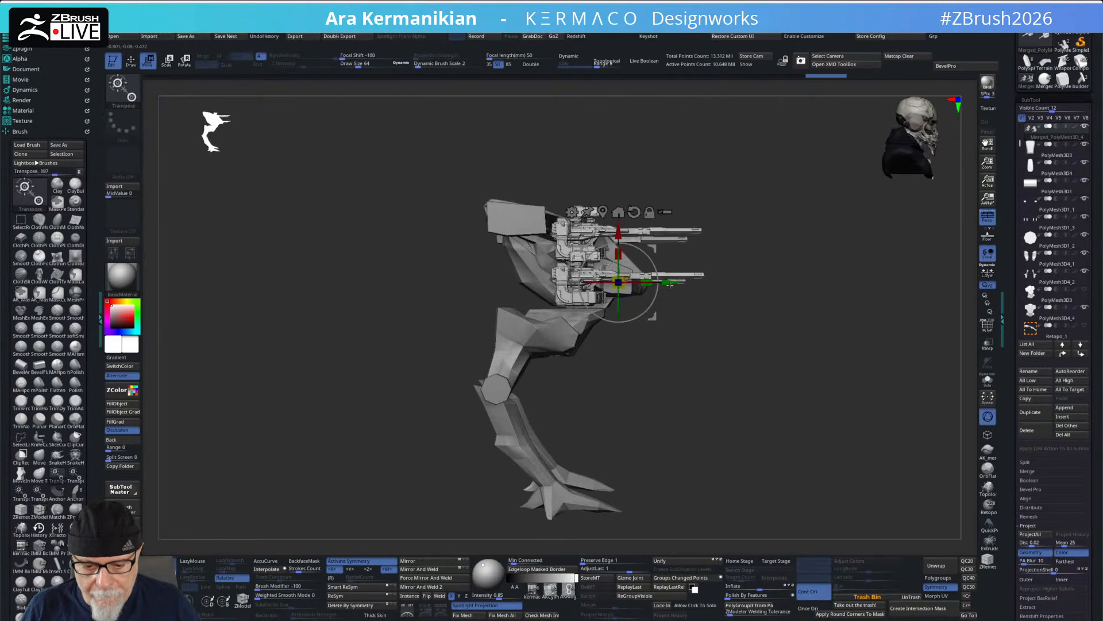
key(ctrl)
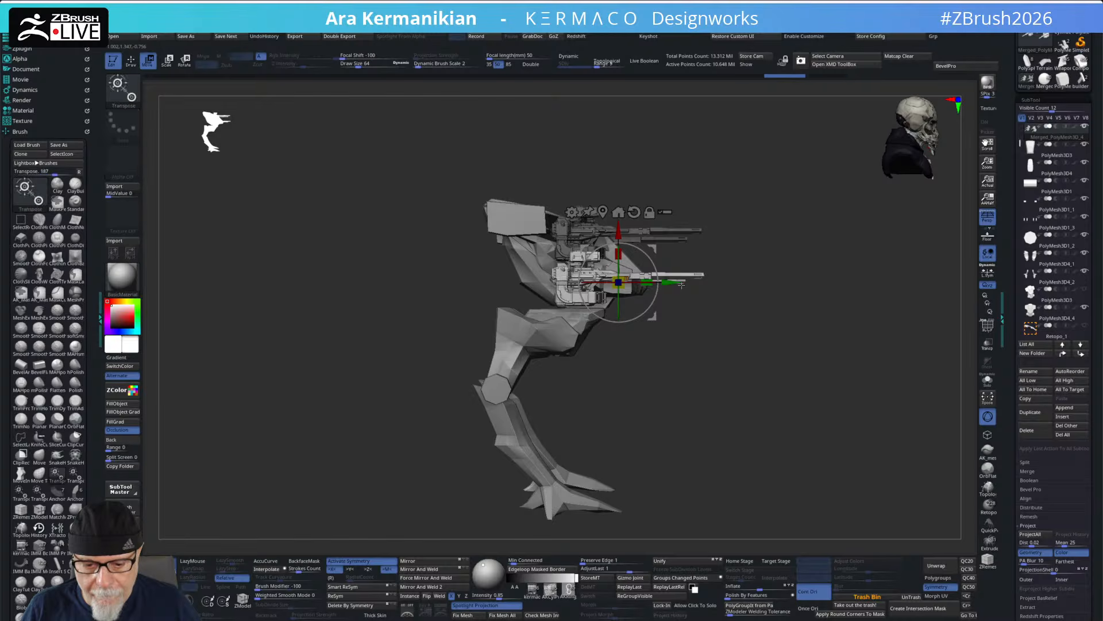
drag(773, 325, 857, 416)
drag(613, 300, 614, 299)
drag(856, 384, 847, 347)
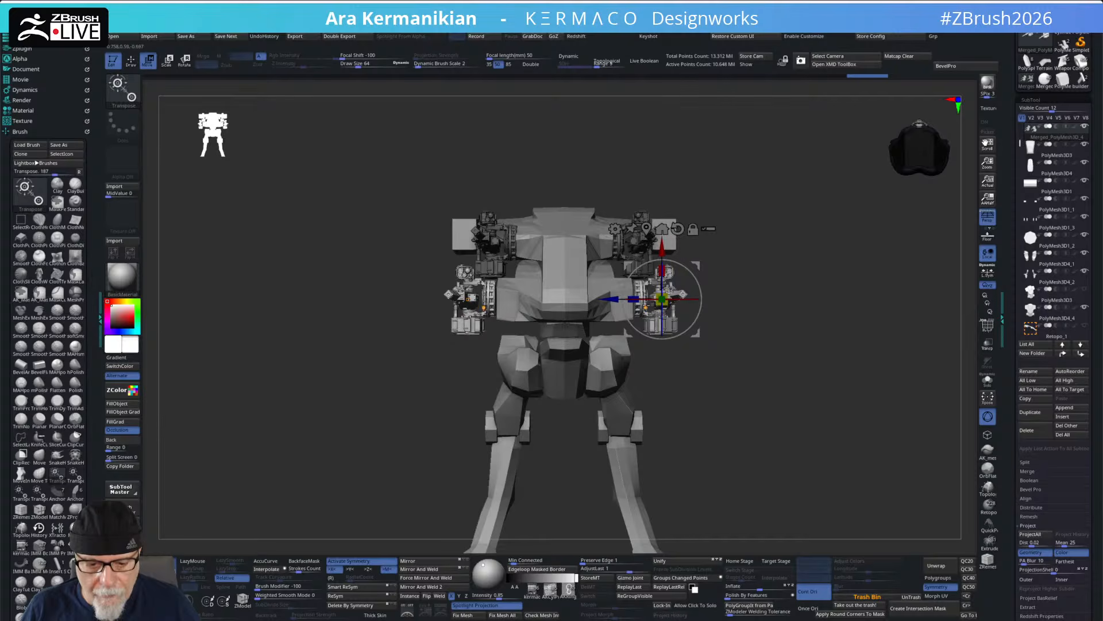
drag(607, 298, 609, 299)
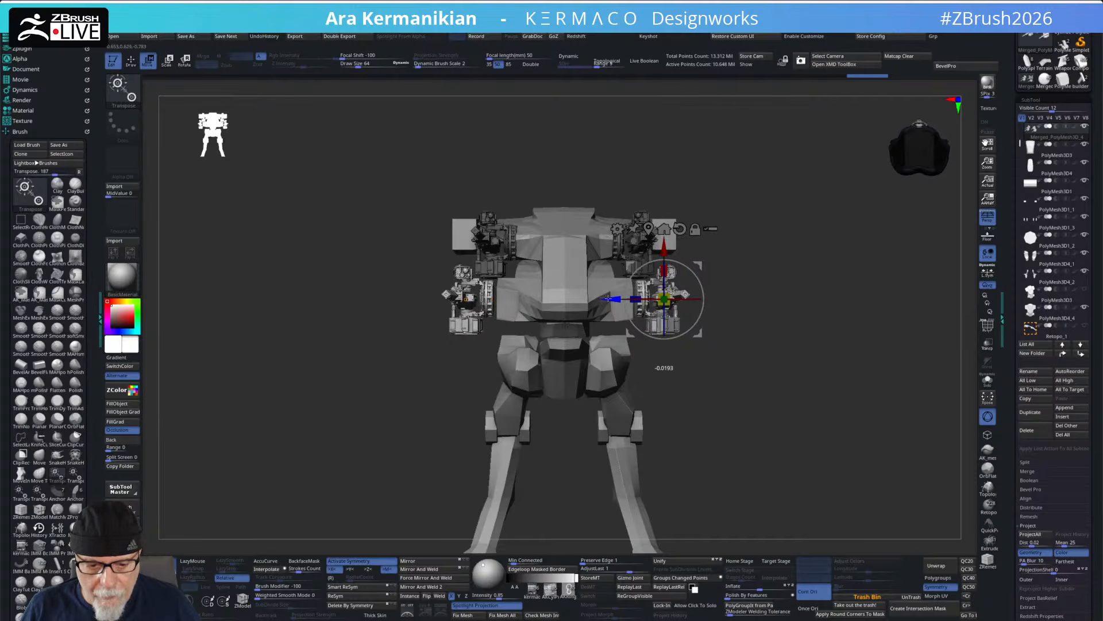
alt+drag(805, 376, 888, 340)
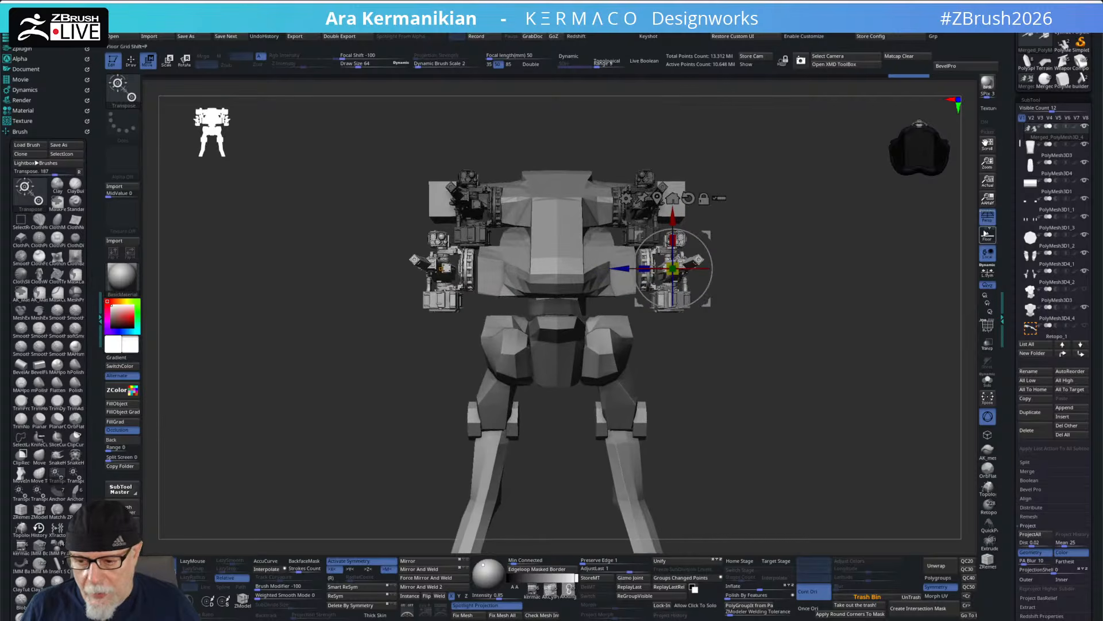
- Turn off perspective and split the masked upper guns off from the lower guns into a separate subtool
click(991, 217)
alt+drag(769, 275, 783, 301)
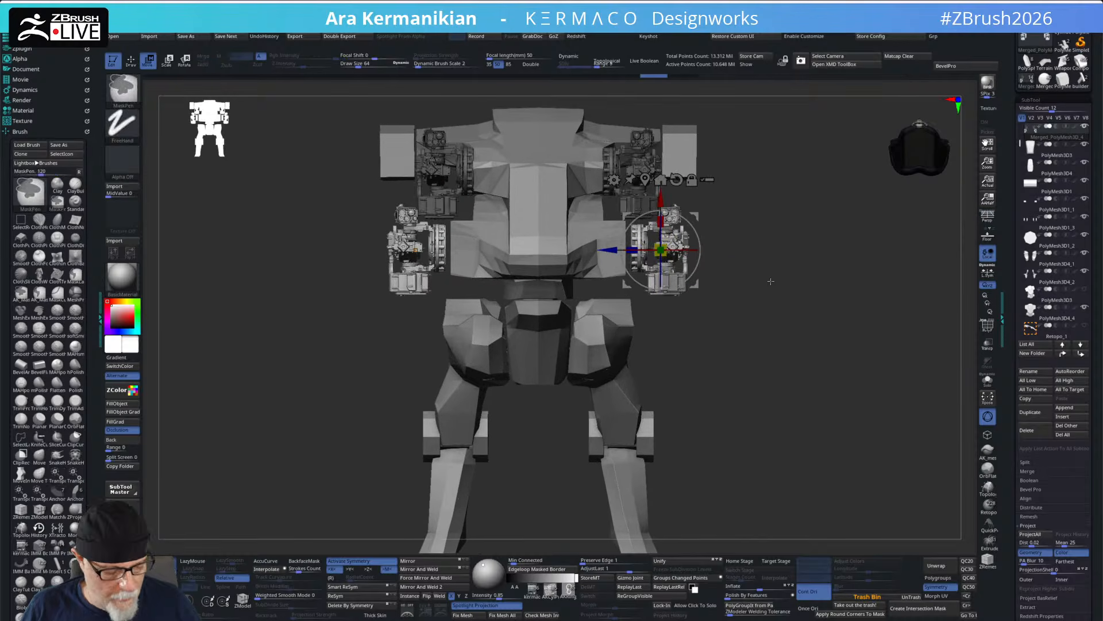
key(space)
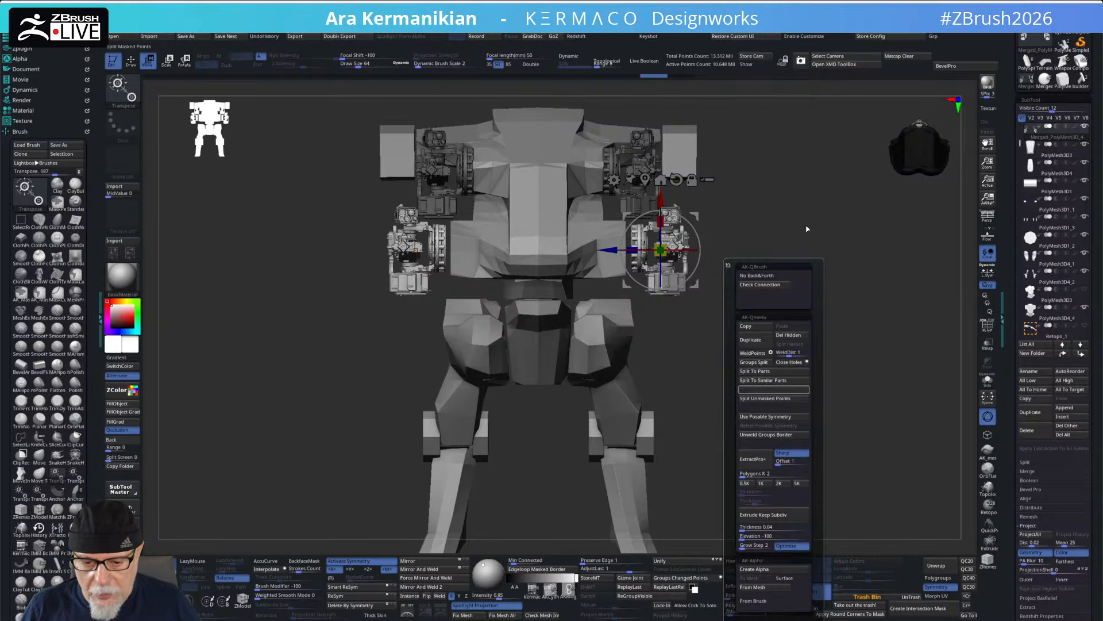
drag(804, 221, 795, 253)
mouse_move(859, 308)
alt+mouse_down()
mouse_move(833, 298)
mouse_move(833, 357)
mouse_move(855, 270)
mouse_move(898, 266)
mouse_move(891, 295)
mouse_move(853, 296)
alt+mouse_up()
alt+drag(852, 296, 709, 300)
key(q)
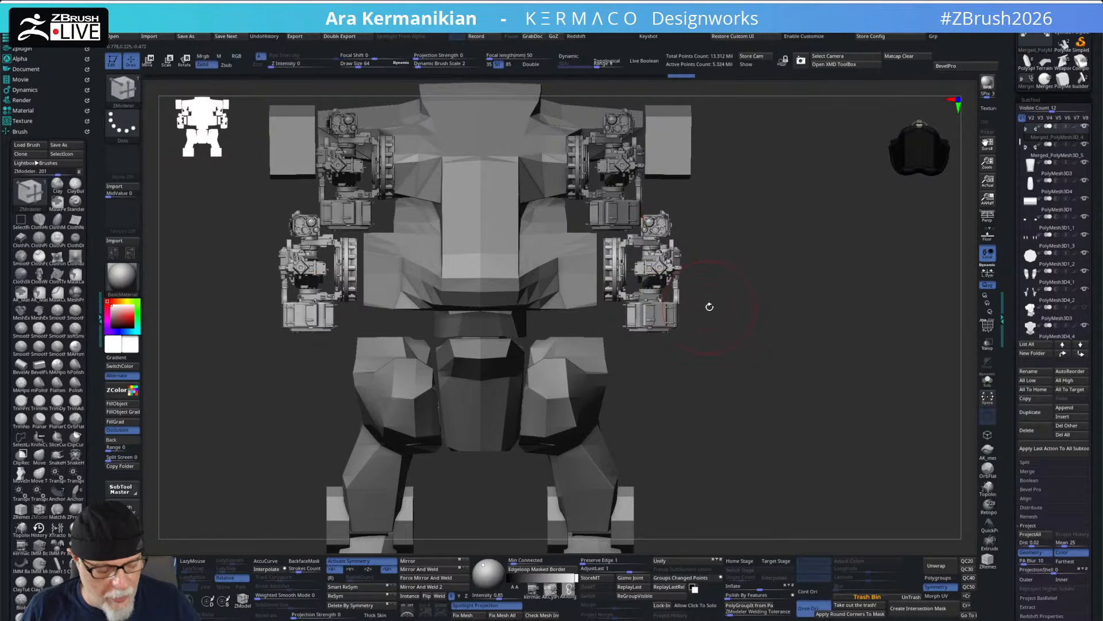
- Mask the lower guns except their inner mount ends, and stretch those ends inward to meet the hull's sides
alt+drag(766, 322, 767, 374)
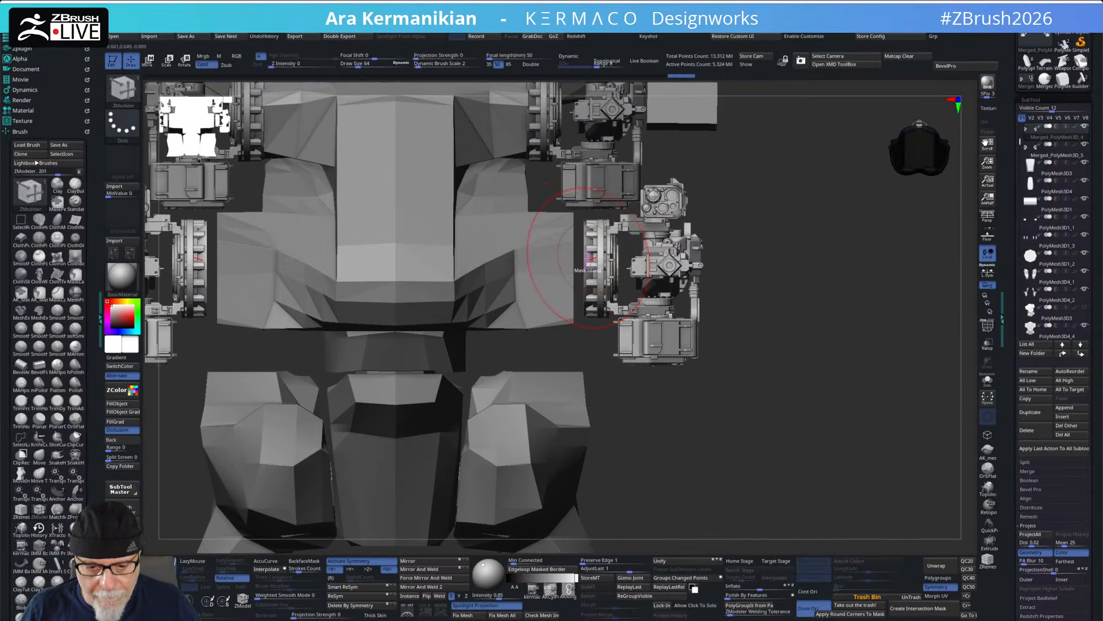
key(w)
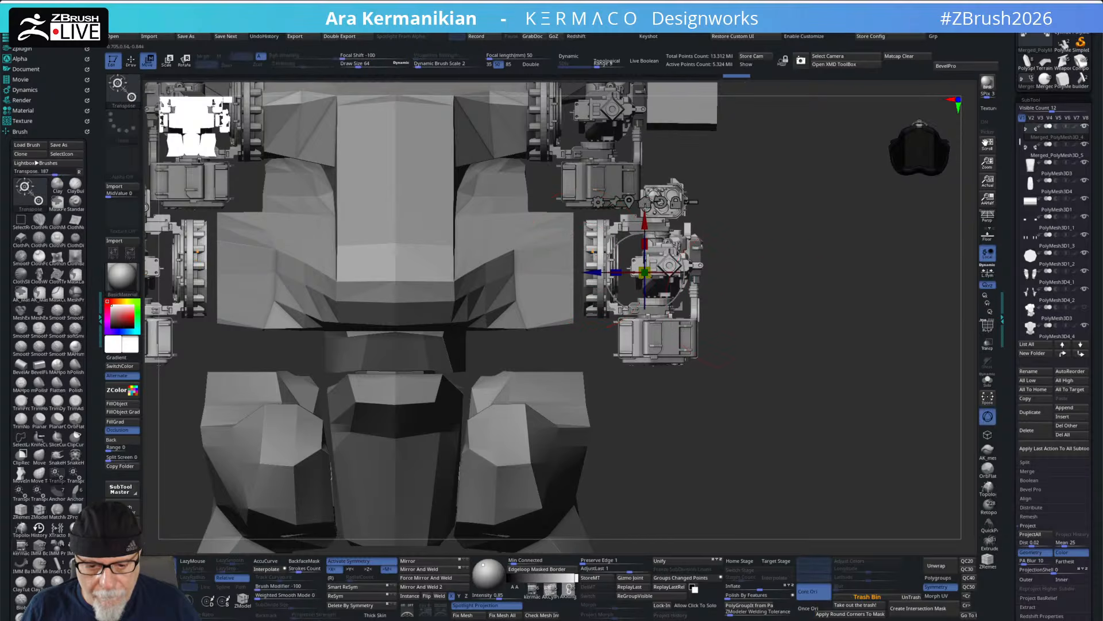
key(q)
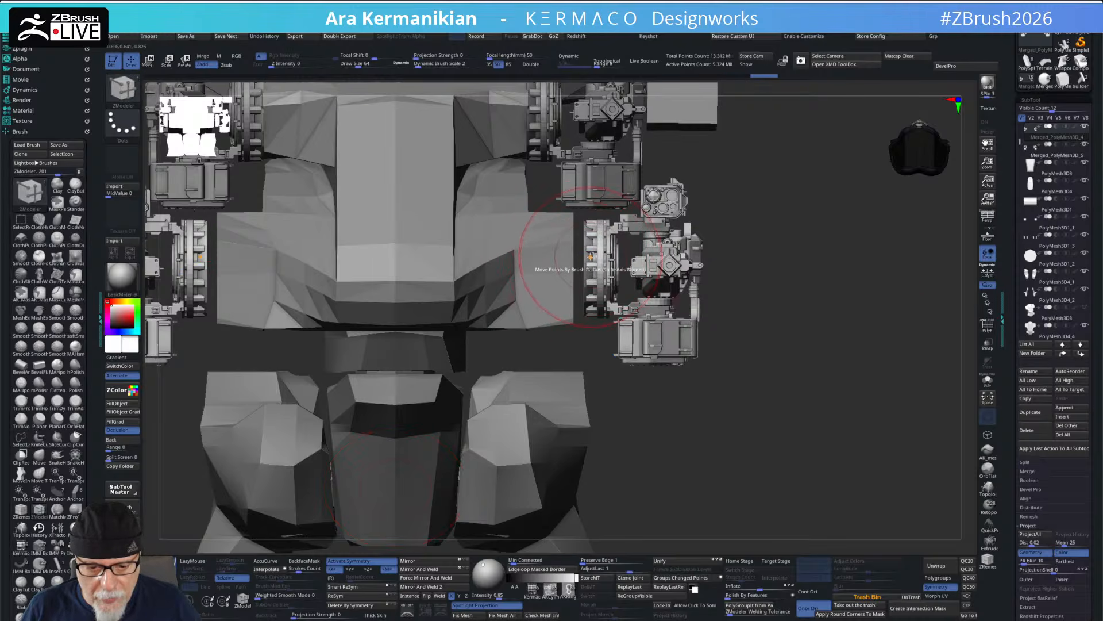
mouse_move(848, 330)
alt+mouse_down()
mouse_move(825, 345)
mouse_move(819, 425)
alt+mouse_up()
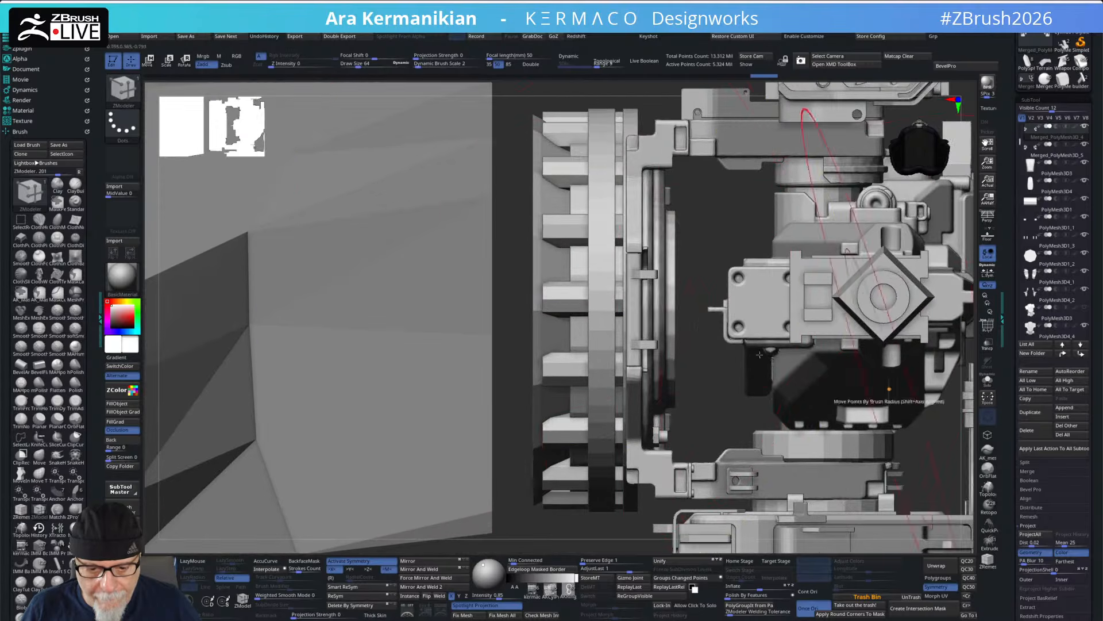
ctrl+right_drag(604, 232, 604, 235)
key(f)
key(w)
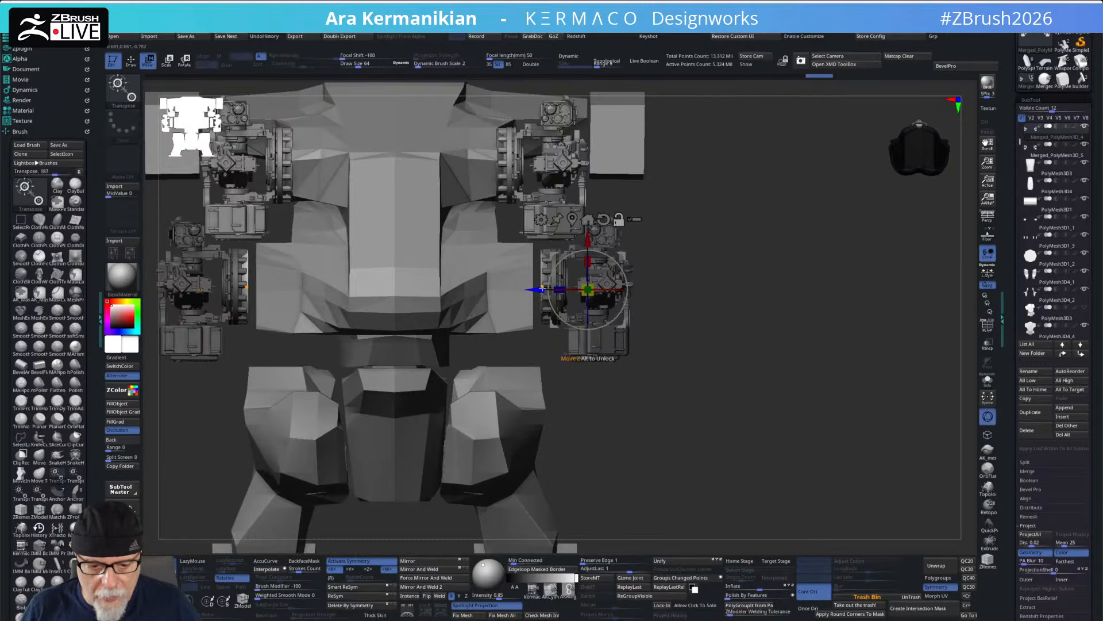
drag(542, 284, 492, 288)
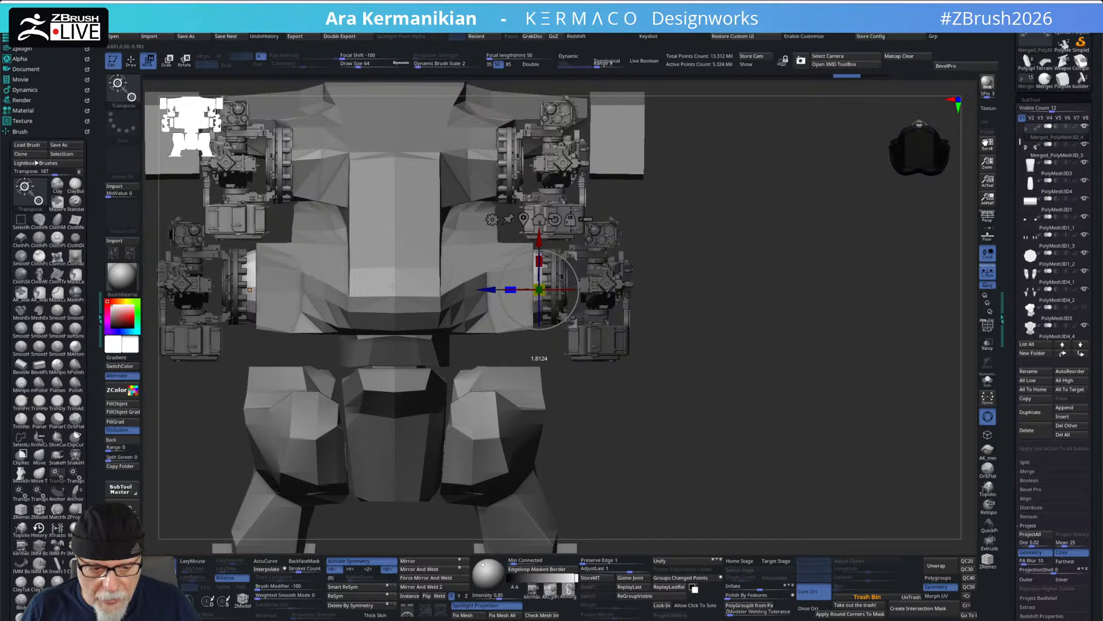
- Reposition the gizmo along the lower guns from the side, and check the extended mounts from the front
key(q)
mouse_move(872, 338)
alt+mouse_down()
mouse_move(779, 325)
mouse_move(713, 337)
mouse_move(815, 341)
mouse_move(912, 322)
mouse_move(860, 320)
mouse_move(936, 317)
mouse_move(814, 308)
mouse_move(887, 325)
alt+mouse_up()
key(w)
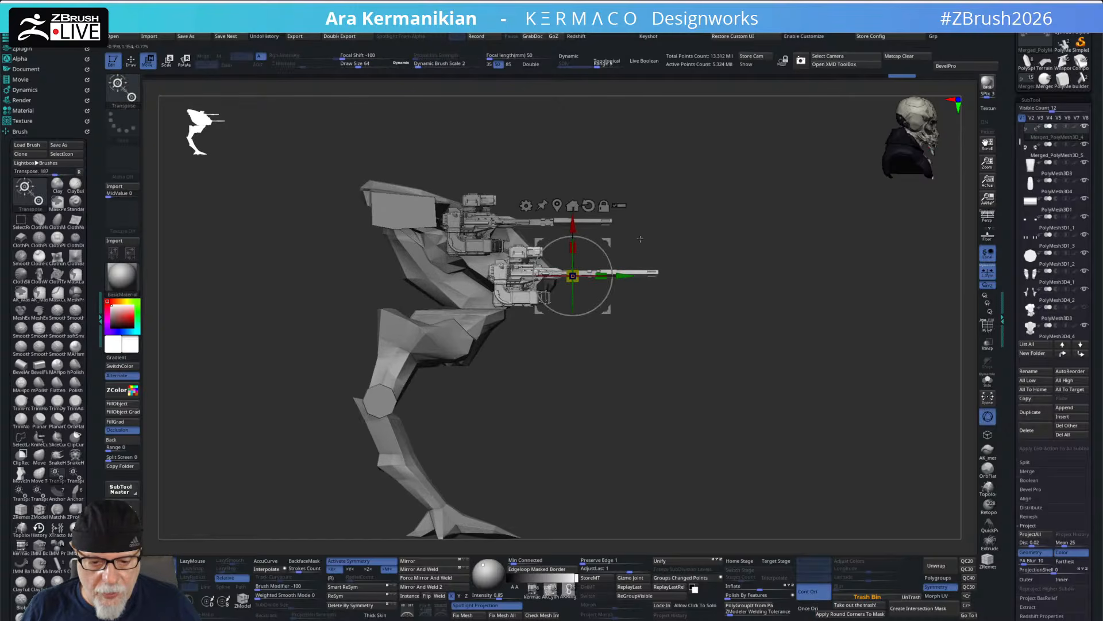
alt+drag(629, 278, 513, 276)
mouse_move(776, 382)
mouse_down()
mouse_move(715, 381)
mouse_move(761, 387)
mouse_up()
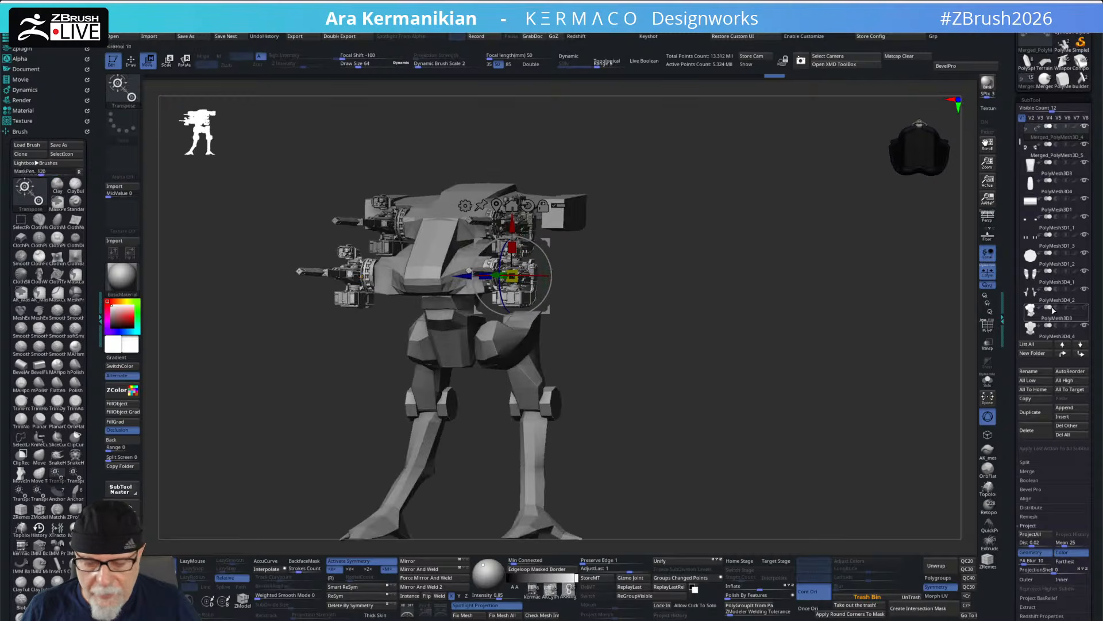
drag(777, 256, 930, 263)
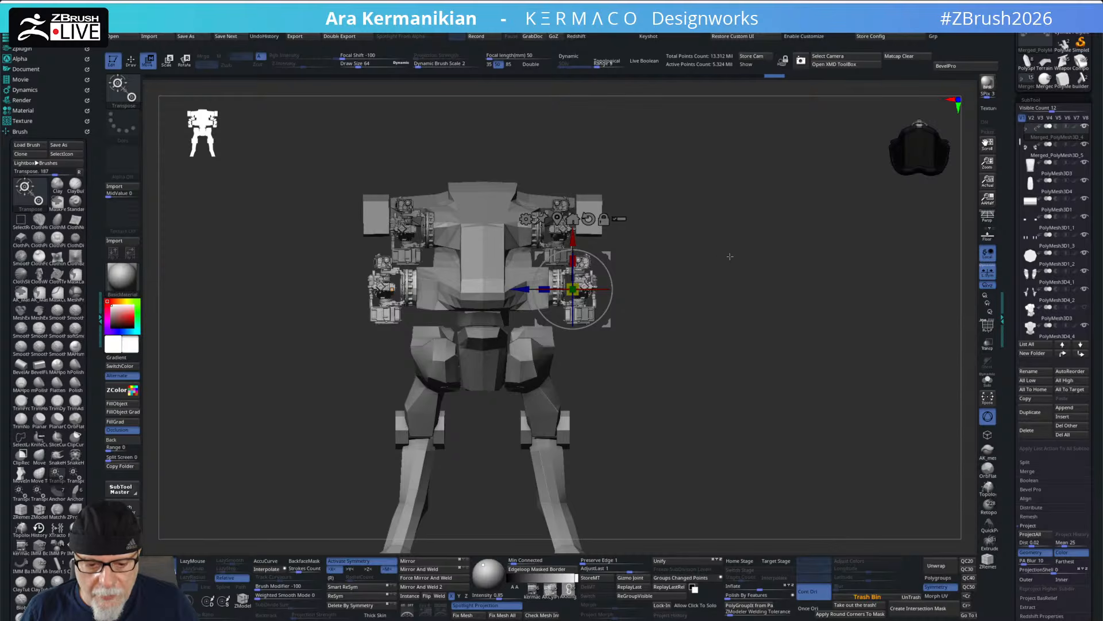
- Delete the upper guns subtool Merged_PolyMesh3D_5 and duplicate the lower guns Merged_PolyMesh3D_4 to replace it
mouse_move(1056, 158)
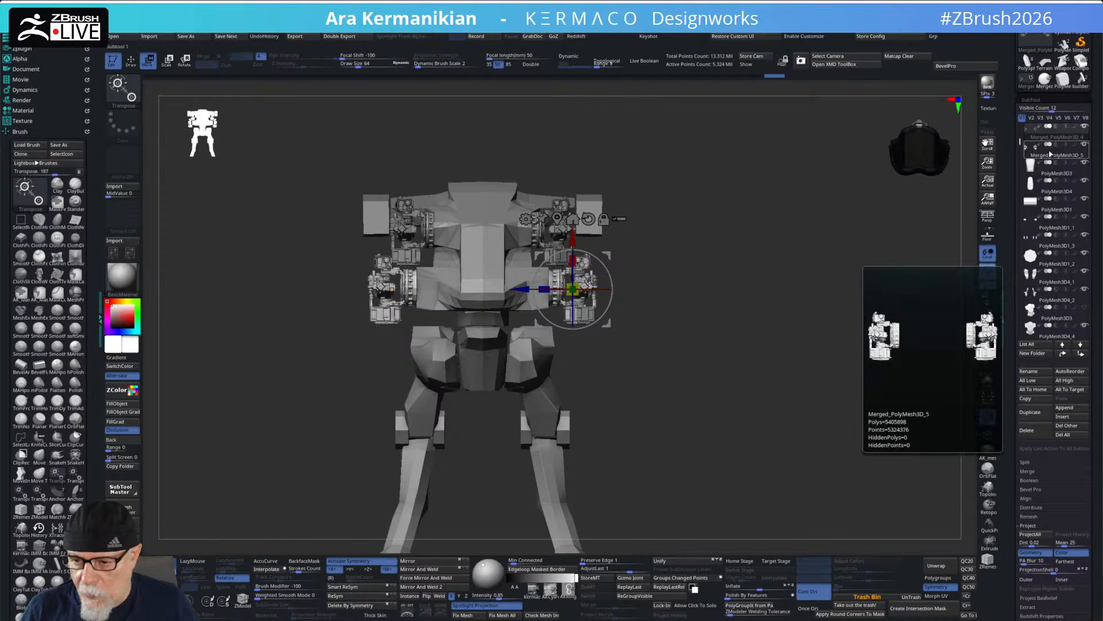
click(1056, 158)
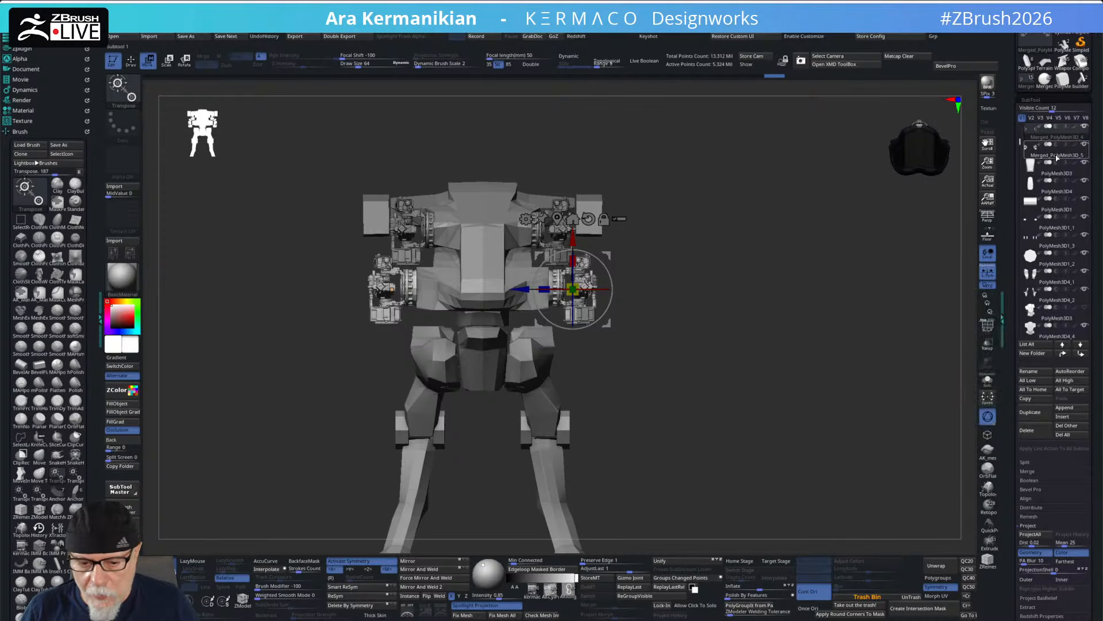
click(1029, 434)
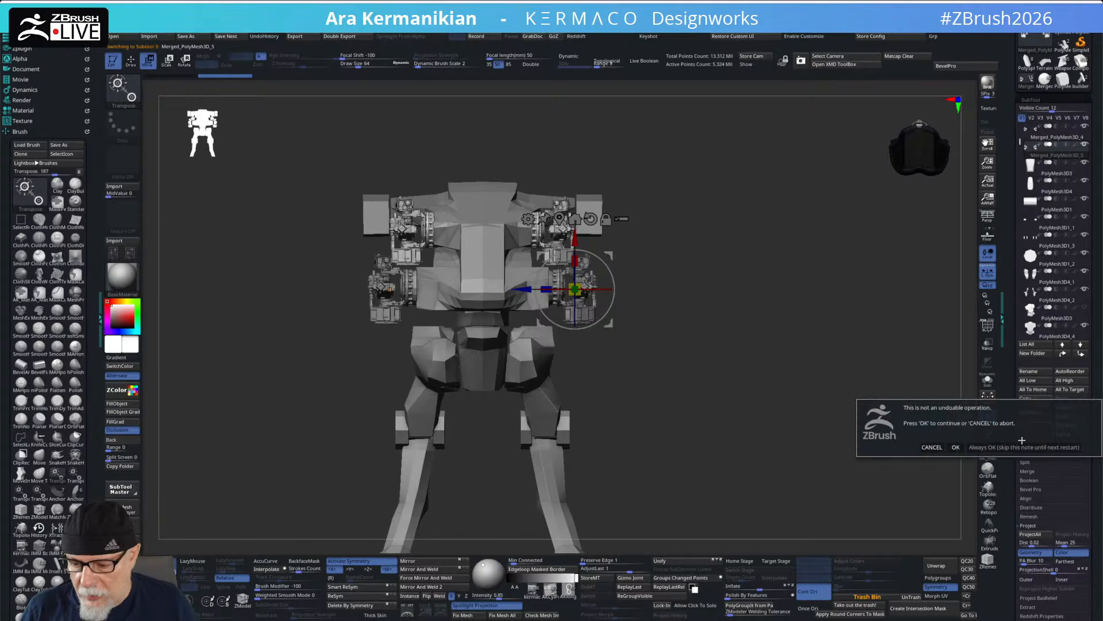
click(955, 447)
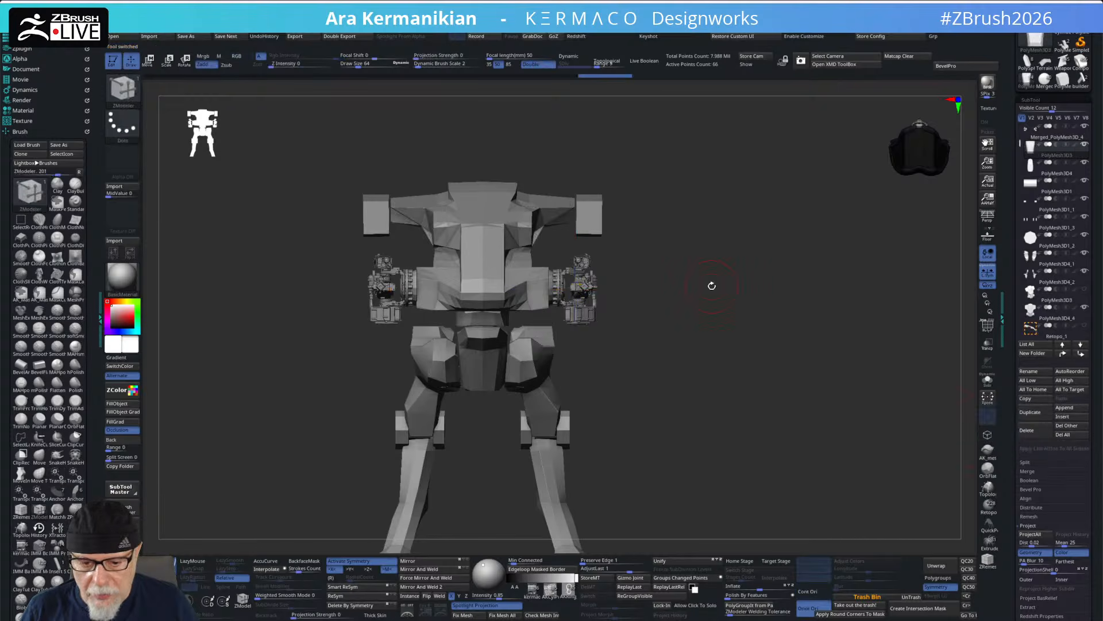
click(1059, 149)
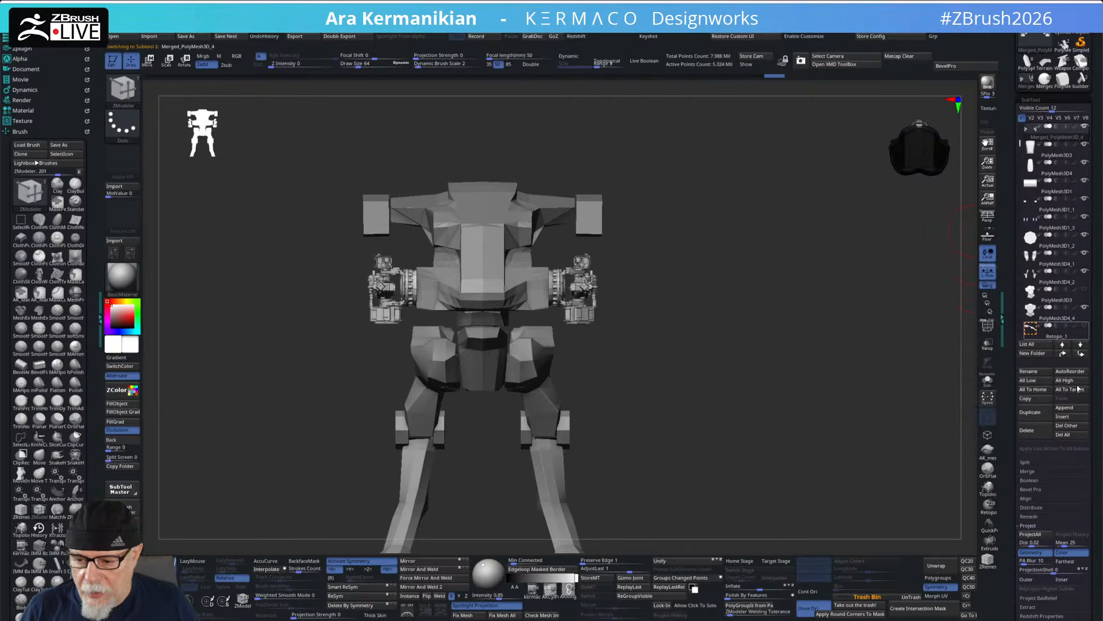
click(1046, 417)
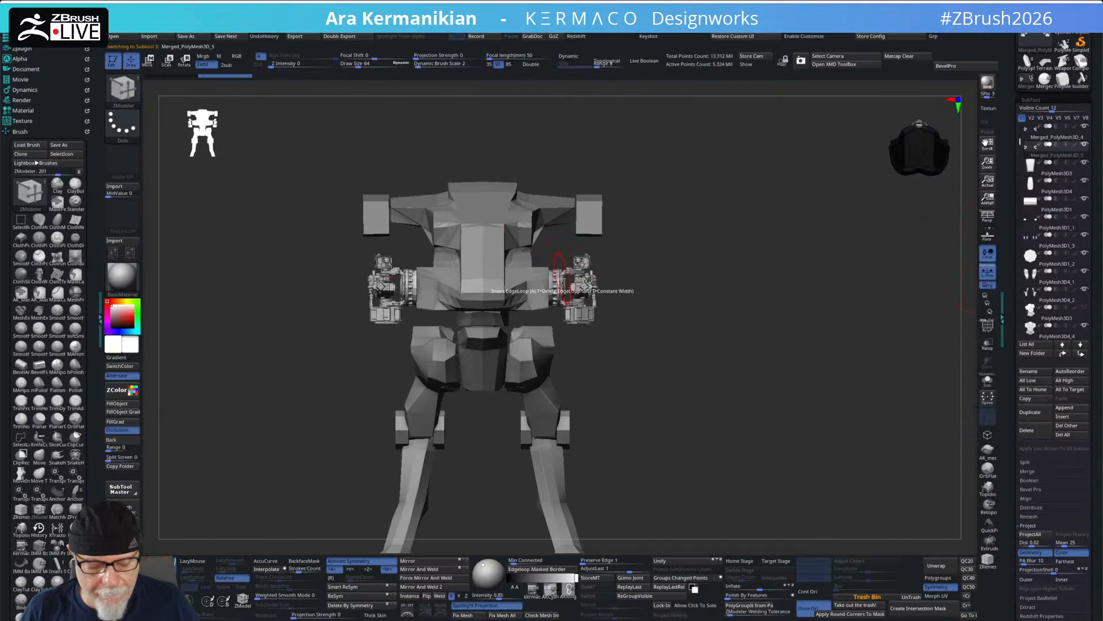
- Raise the duplicated guns to the upper torso and shift them inward and back so their mounts meet the torso
key(w)
drag(584, 241, 584, 177)
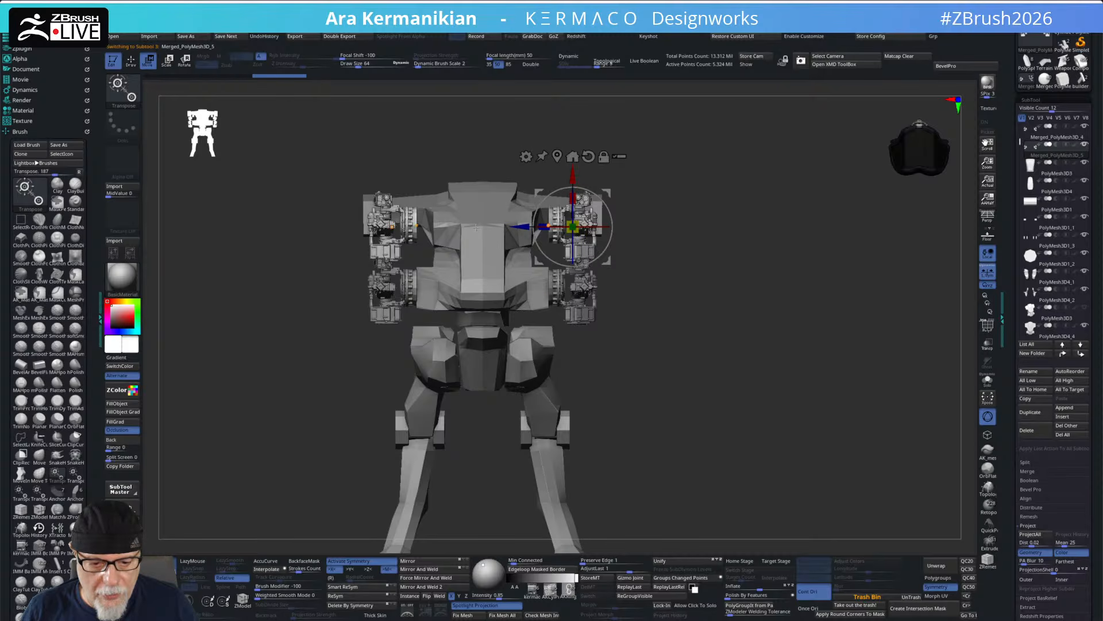
drag(519, 227, 506, 227)
drag(727, 198, 556, 227)
drag(753, 291, 685, 297)
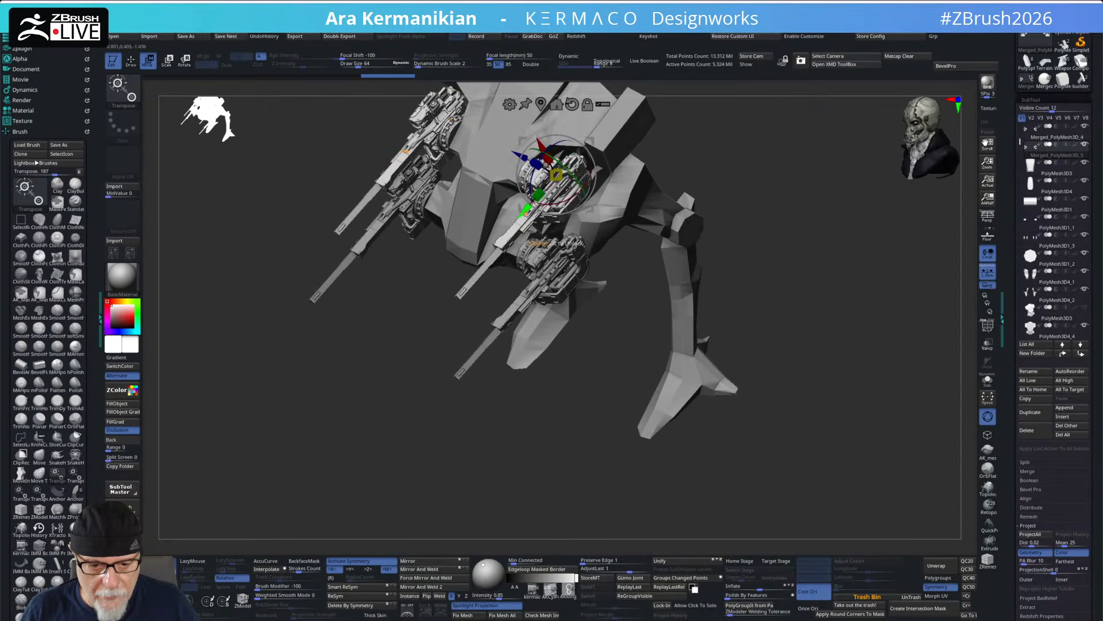
drag(764, 276, 773, 217)
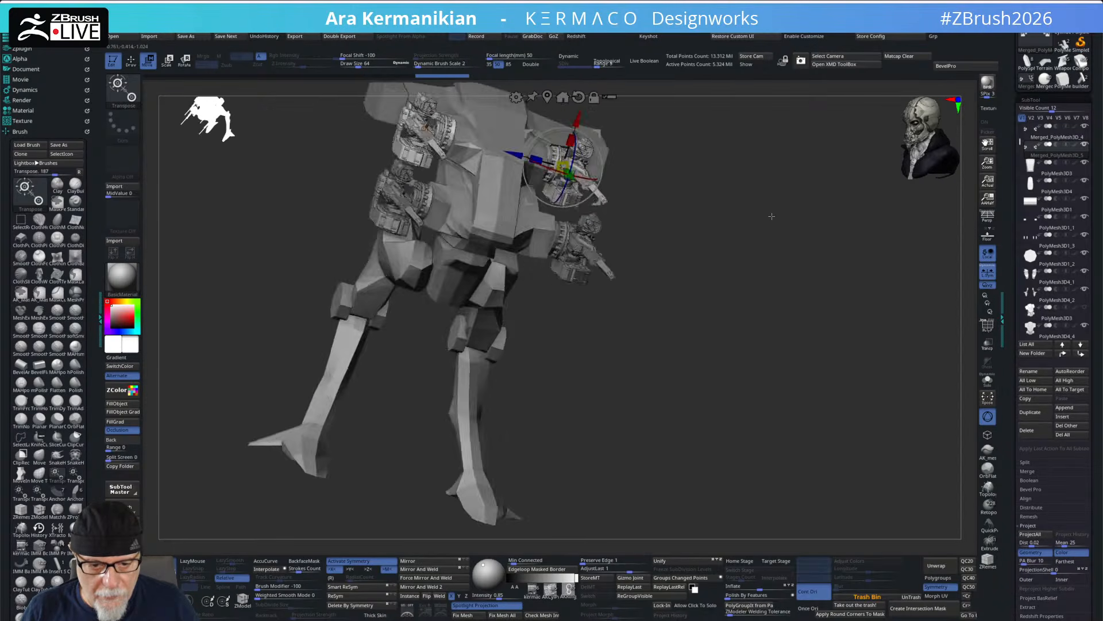
click(611, 98)
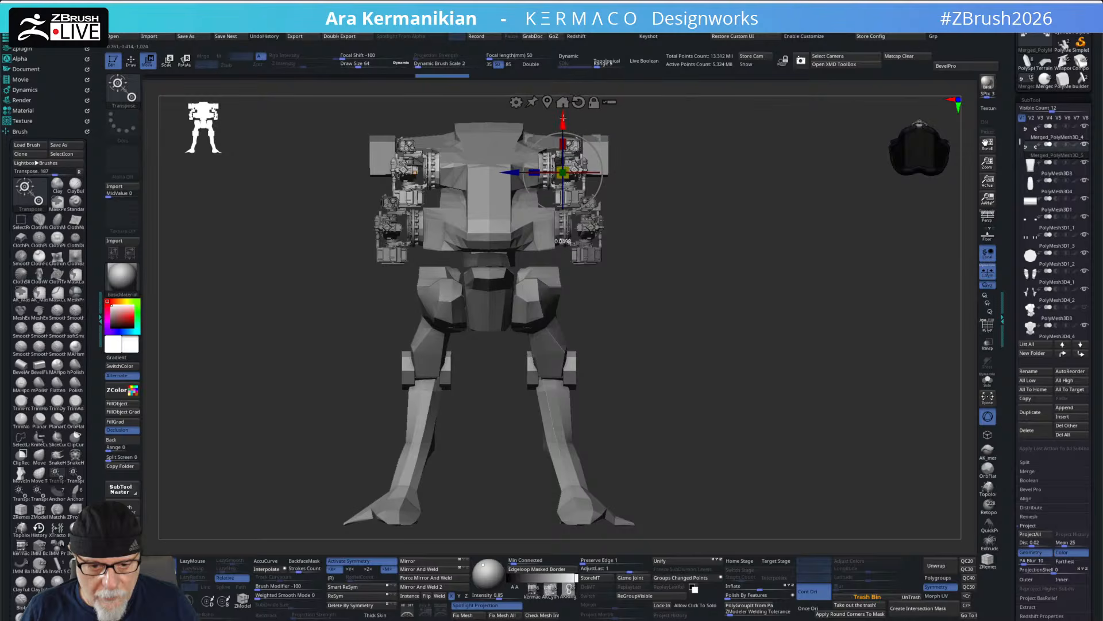
key(q)
mouse_move(761, 209)
mouse_down()
mouse_move(733, 202)
mouse_move(729, 284)
mouse_move(714, 239)
mouse_move(720, 276)
mouse_move(730, 271)
mouse_move(628, 255)
mouse_up()
key(w)
drag(754, 262, 531, 219)
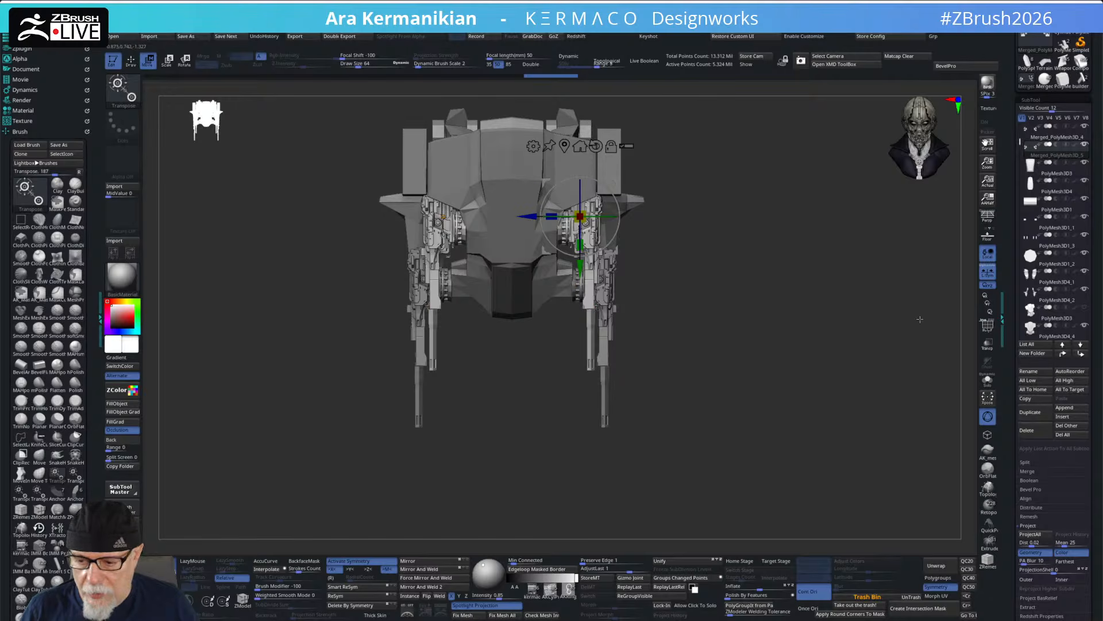
- Select the lower guns and move them outward from the hull on both sides
drag(741, 322, 725, 242)
alt+click(608, 291)
drag(546, 270, 555, 270)
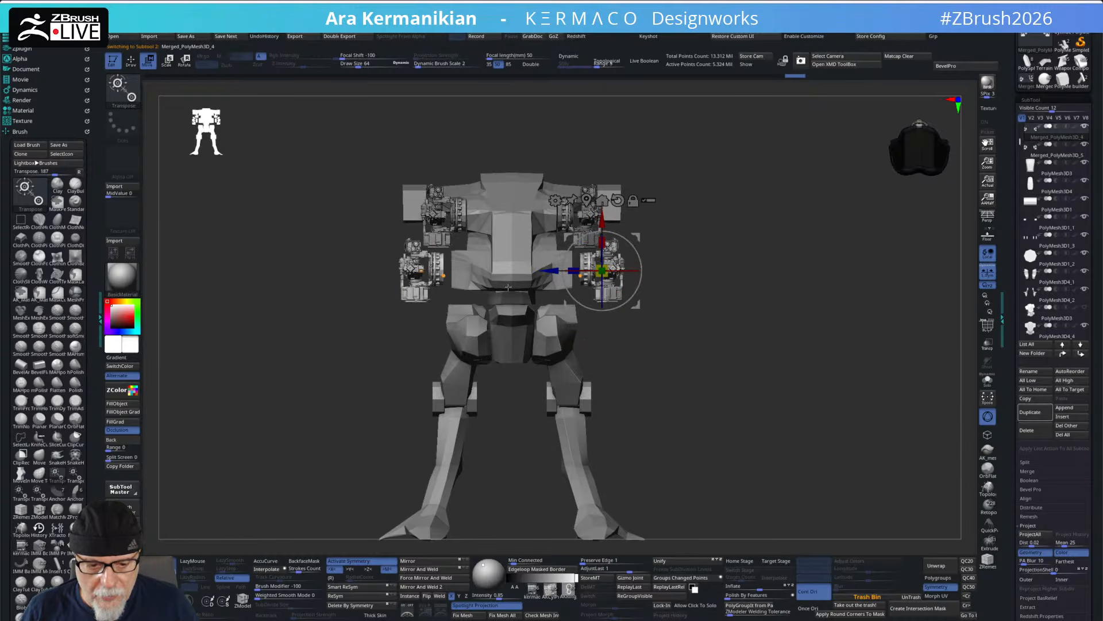
- Mask the lower gun bodies, extend their mount ends inward to the hull again, and clear the mask
mouse_move(771, 308)
alt+mouse_down()
mouse_move(788, 306)
mouse_move(794, 321)
alt+mouse_up()
key(q)
mouse_move(712, 351)
ctrl+mouse_down()
mouse_move(682, 290)
mouse_move(584, 155)
ctrl+mouse_up()
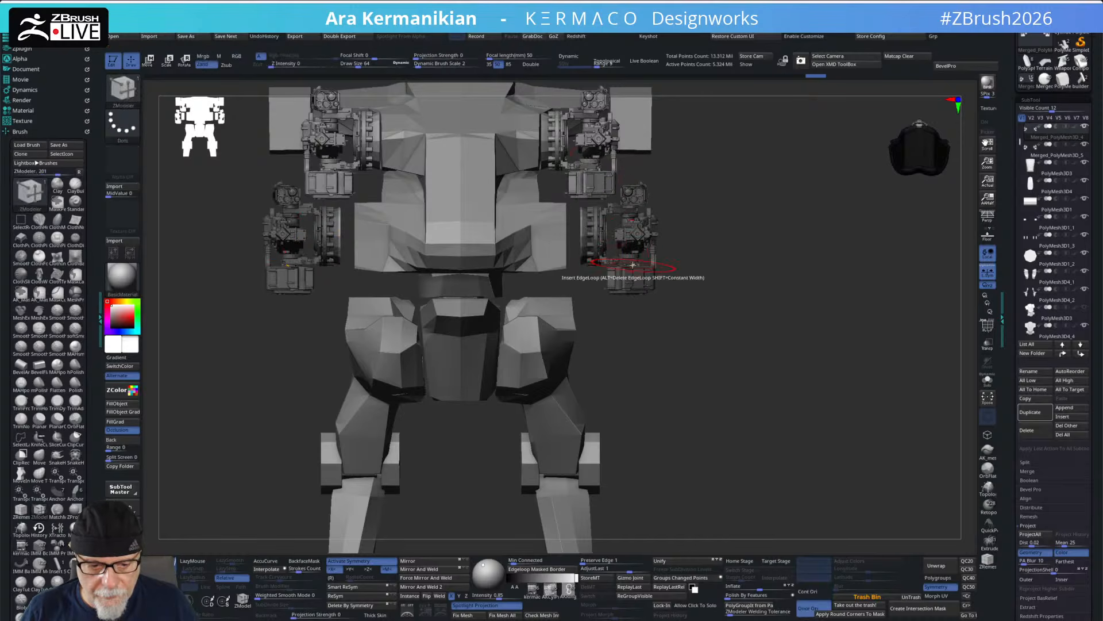
key(w)
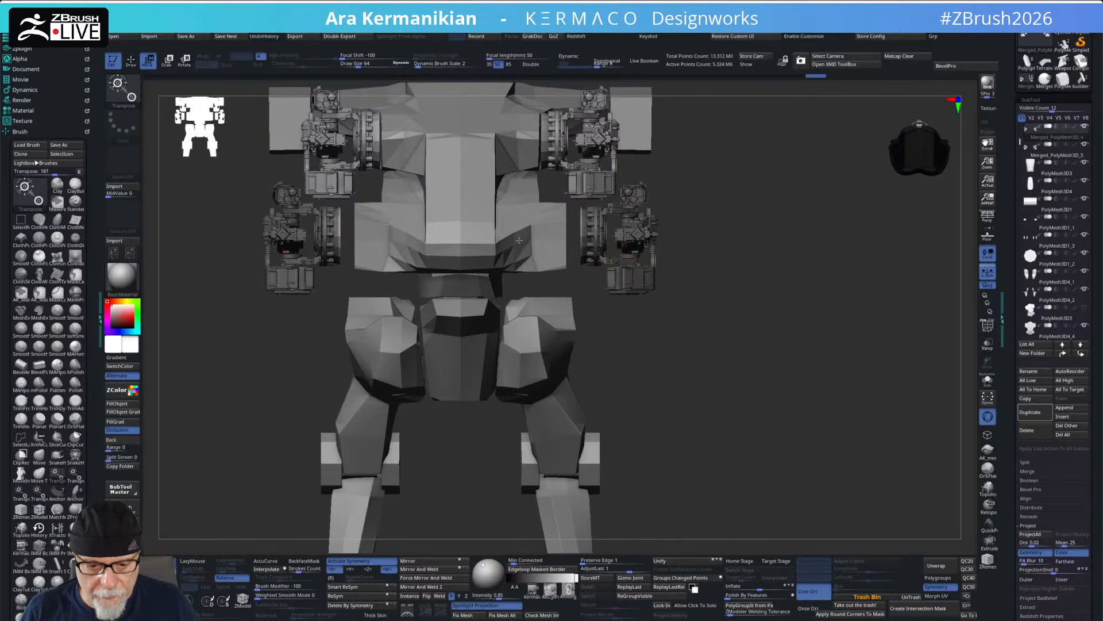
drag(557, 241, 553, 244)
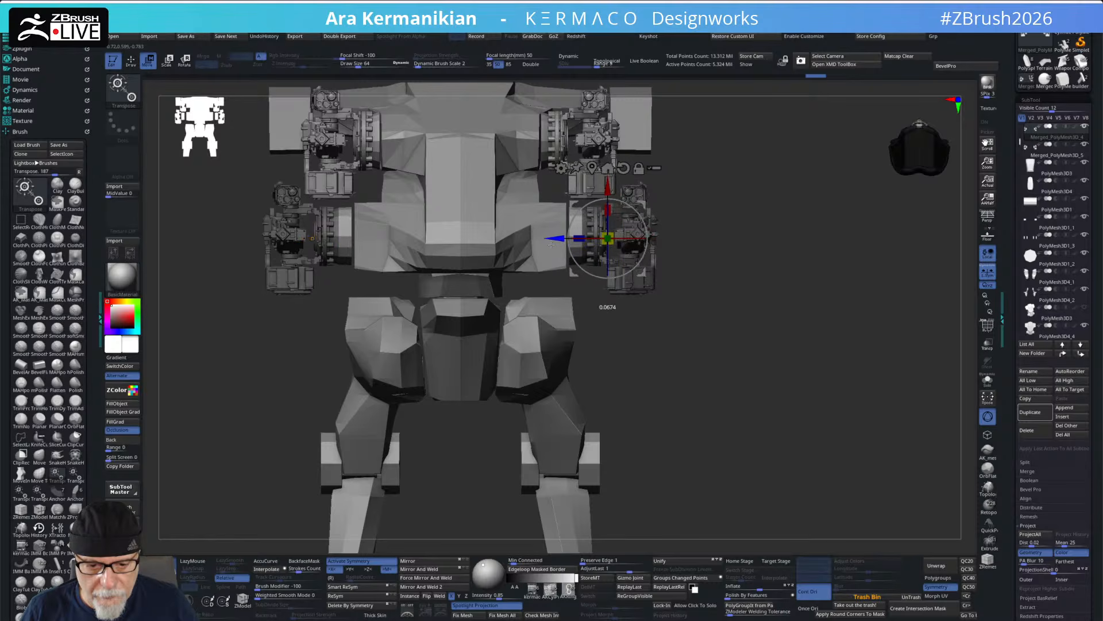
key(q)
mouse_move(793, 345)
alt+mouse_down()
mouse_move(728, 315)
mouse_move(753, 302)
alt+mouse_up()
mouse_move(761, 292)
ctrl+mouse_down()
mouse_move(844, 354)
mouse_move(810, 375)
mouse_move(926, 342)
mouse_move(905, 386)
mouse_move(906, 310)
mouse_move(833, 315)
mouse_move(825, 332)
mouse_move(857, 320)
mouse_move(847, 343)
mouse_move(845, 318)
mouse_move(840, 350)
mouse_move(805, 320)
mouse_move(757, 345)
mouse_move(762, 367)
ctrl+mouse_up()
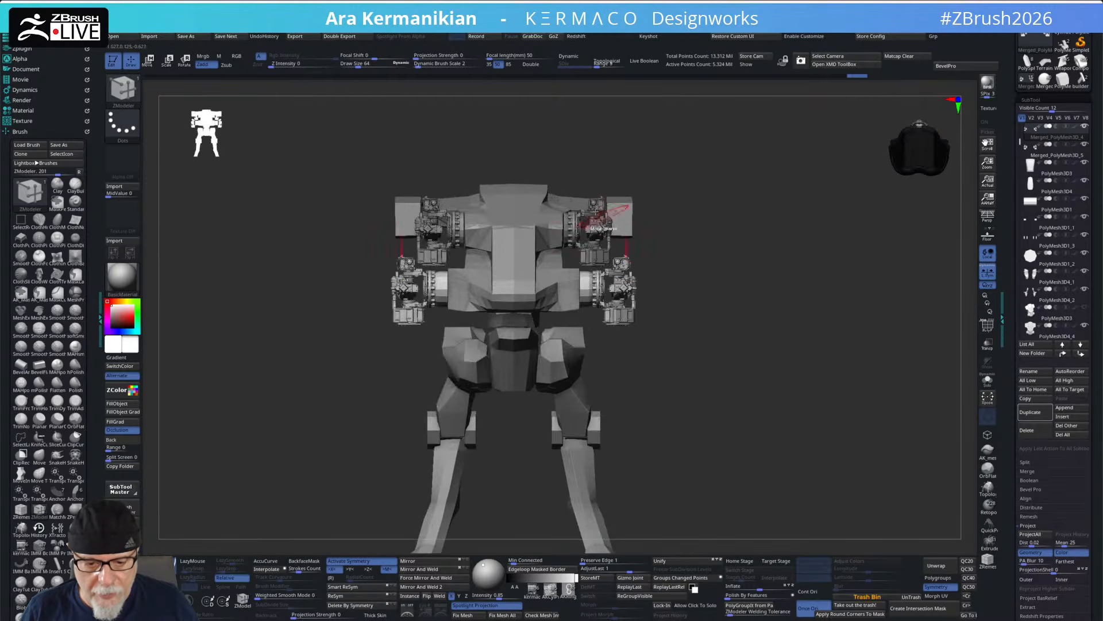
- Select the box pods beside the upper guns and shift them slightly outward and toward the mech's rear
alt+click(631, 211)
drag(568, 199, 576, 199)
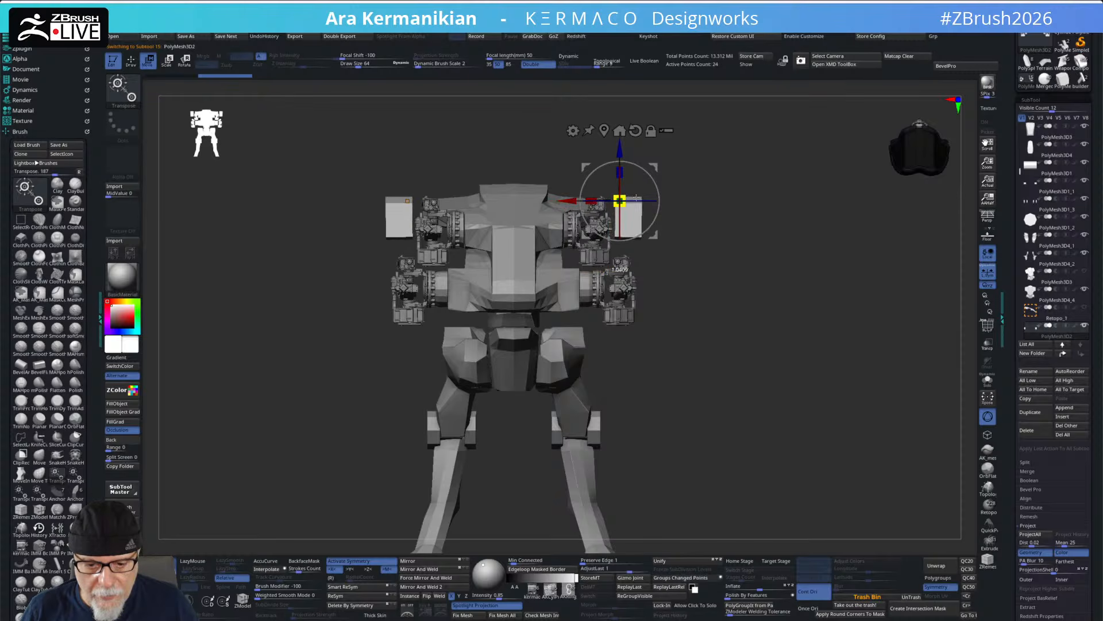
drag(764, 217, 765, 294)
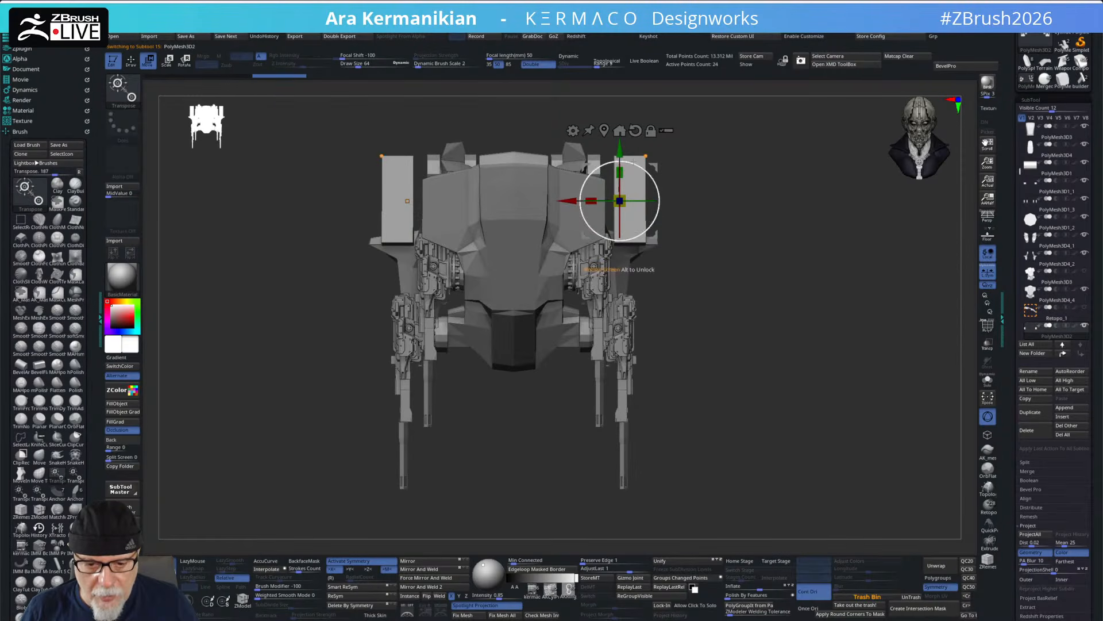
drag(622, 144, 628, 137)
drag(779, 233, 805, 306)
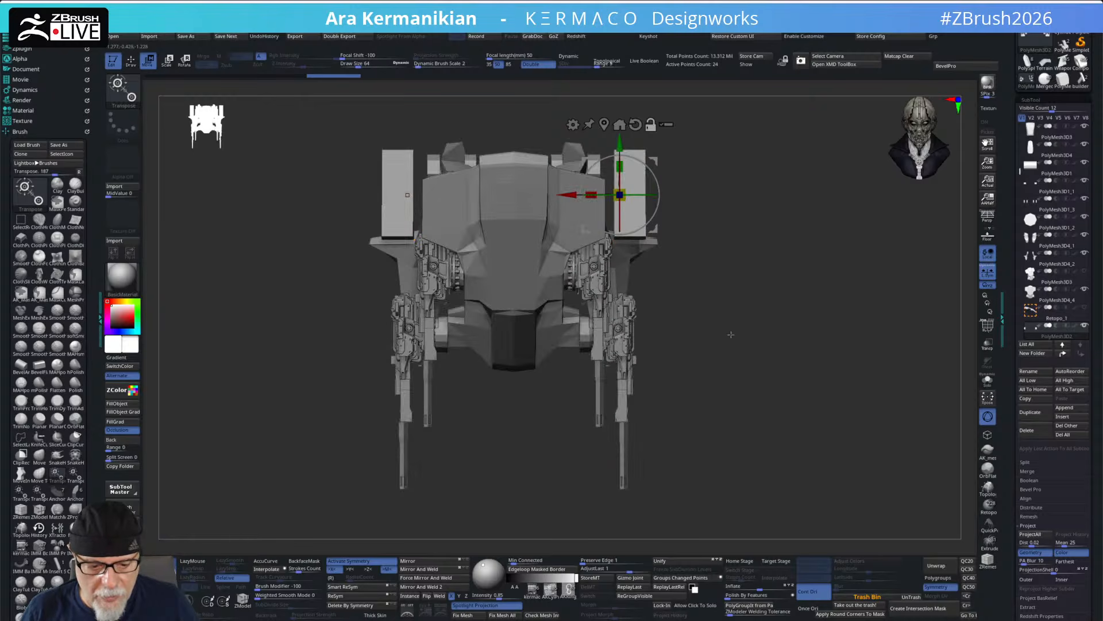
- Select the upper guns and nudge them inward so their mounts sit against the torso's underside
alt+click(601, 287)
mouse_move(588, 314)
mouse_down()
mouse_move(589, 330)
mouse_move(588, 316)
mouse_up()
drag(687, 358, 642, 341)
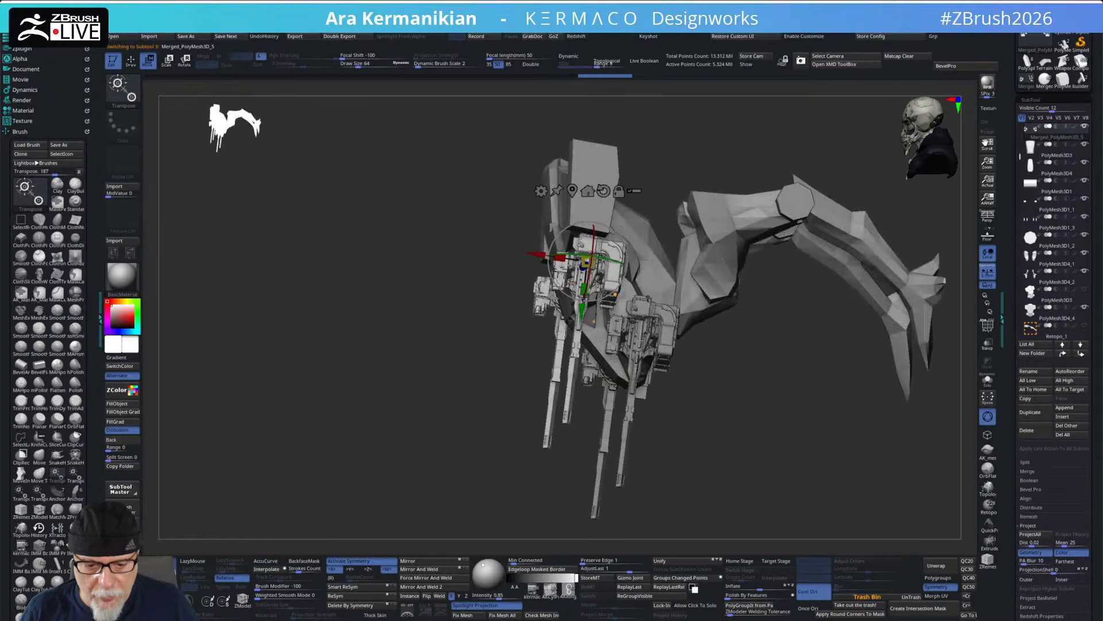
drag(552, 299, 450, 242)
drag(360, 222, 730, 279)
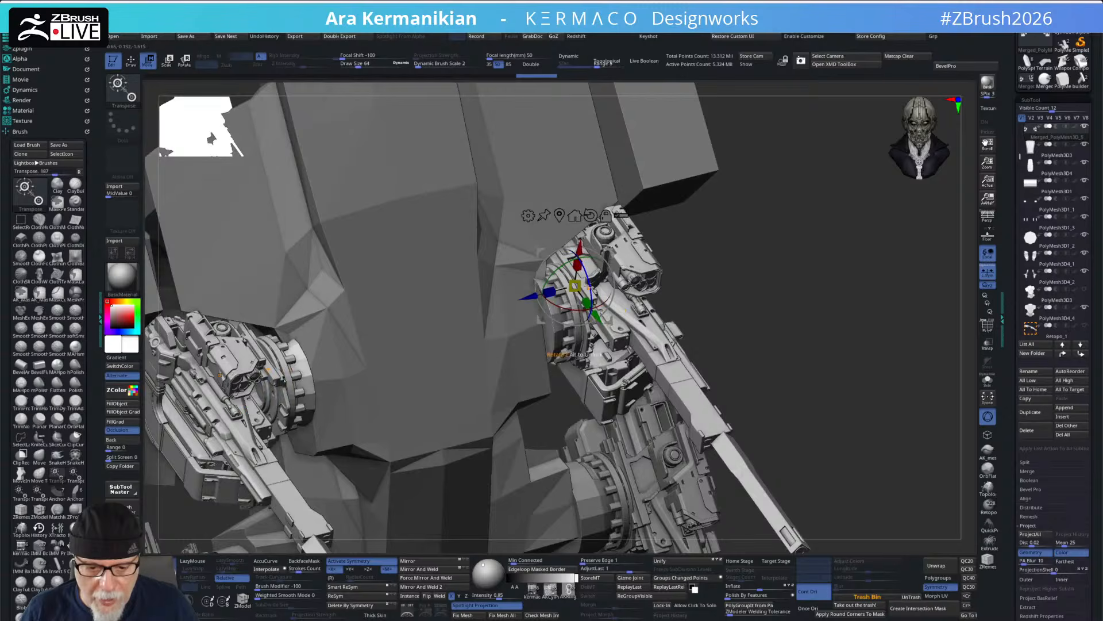
drag(589, 283, 552, 266)
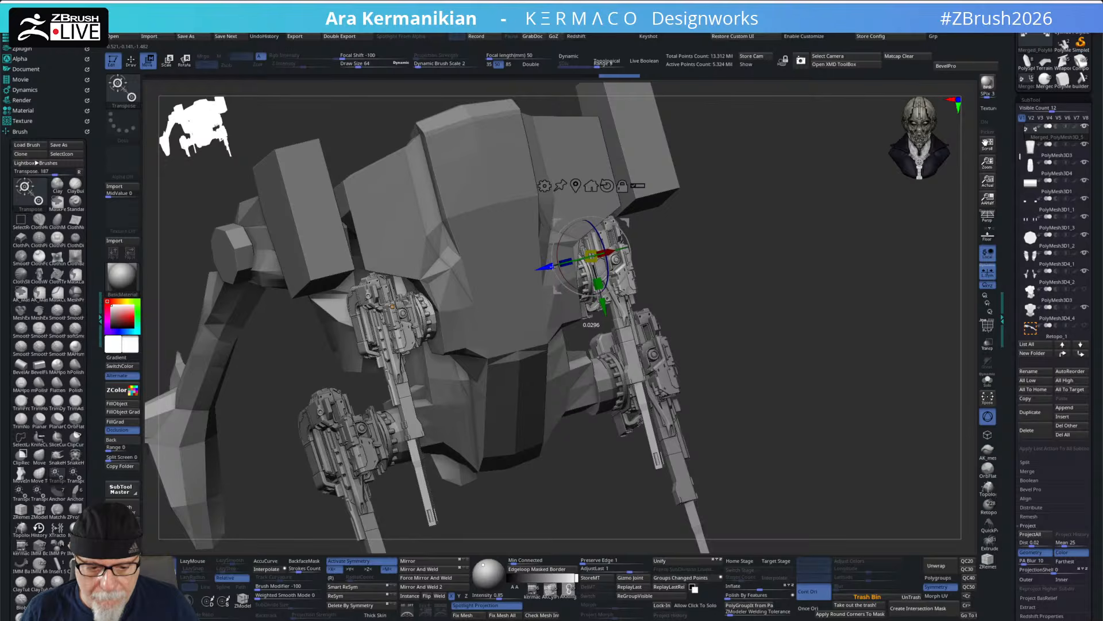
drag(665, 319, 603, 294)
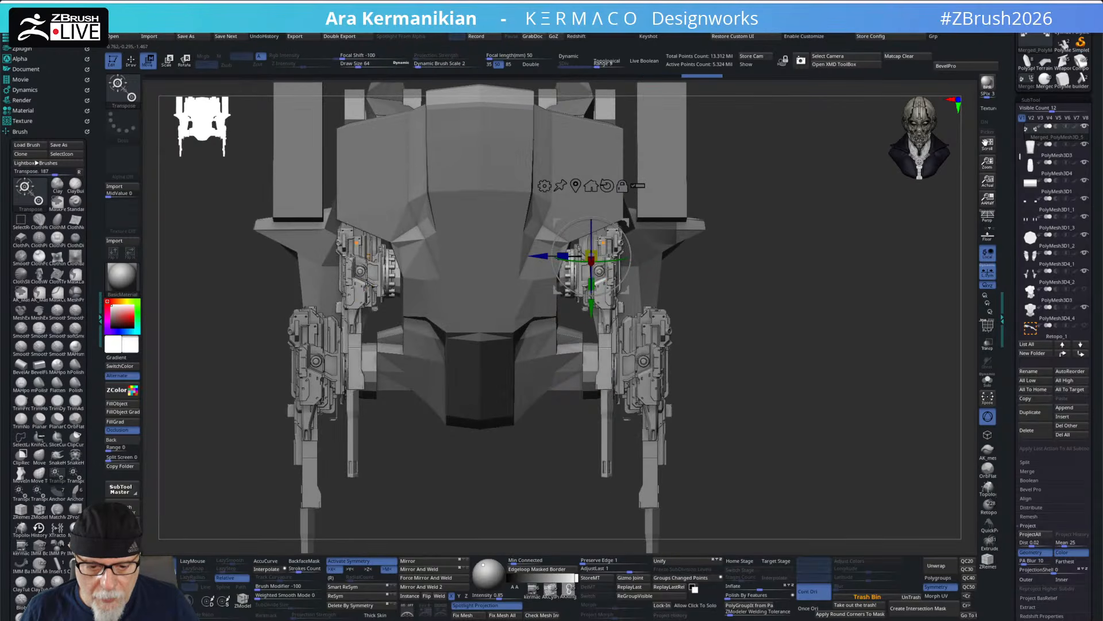
- Try tilting the upper guns to a different barrel angle
drag(592, 218, 604, 197)
drag(865, 352, 720, 267)
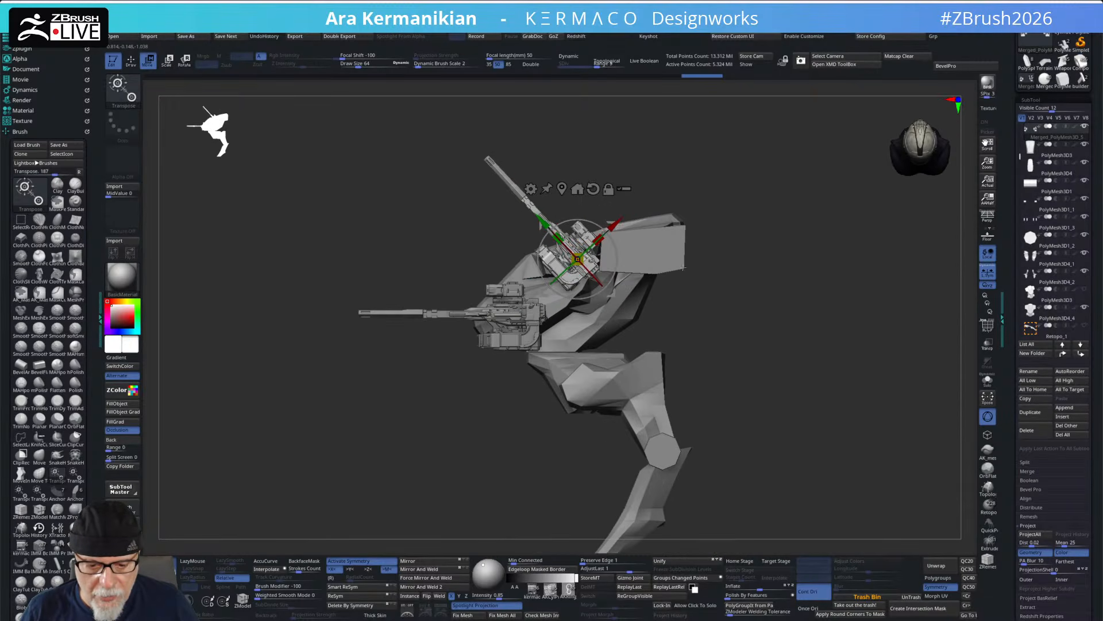
drag(596, 264, 617, 209)
drag(799, 321, 788, 300)
- Step back and forth through the upper guns' edit history, then undo their rotations to the level barrel position
key(ctrl+z)
key(ctrl+z)
key(ctrl+shift+z)
key(ctrl+shift+z)
key(ctrl+shift+z)
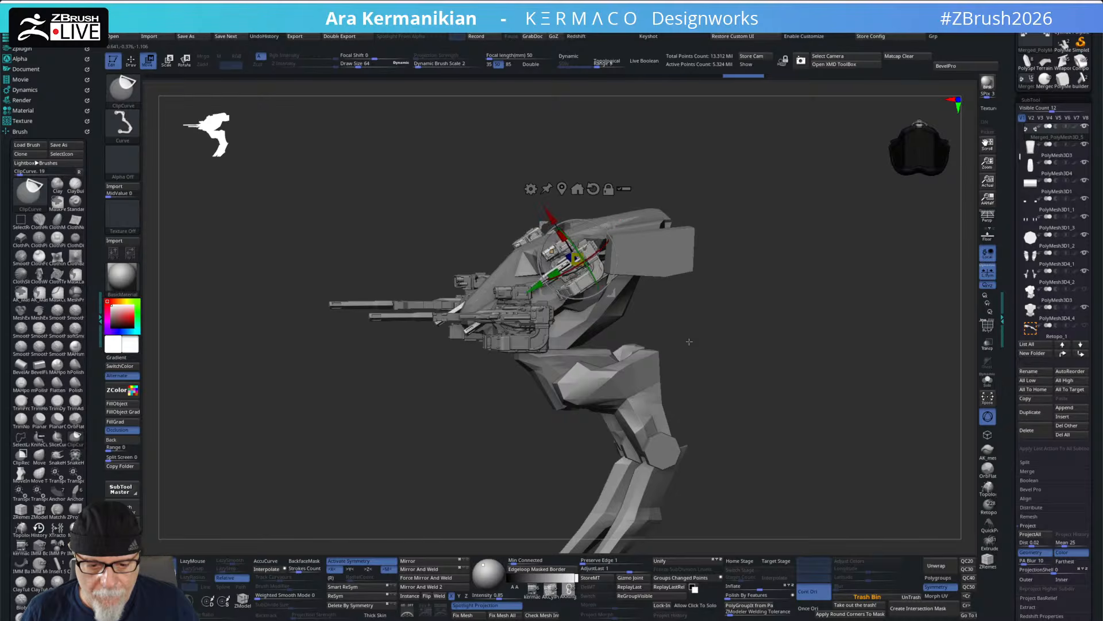
key(ctrl+z)
key(ctrl+z)
key(ctrl+z)
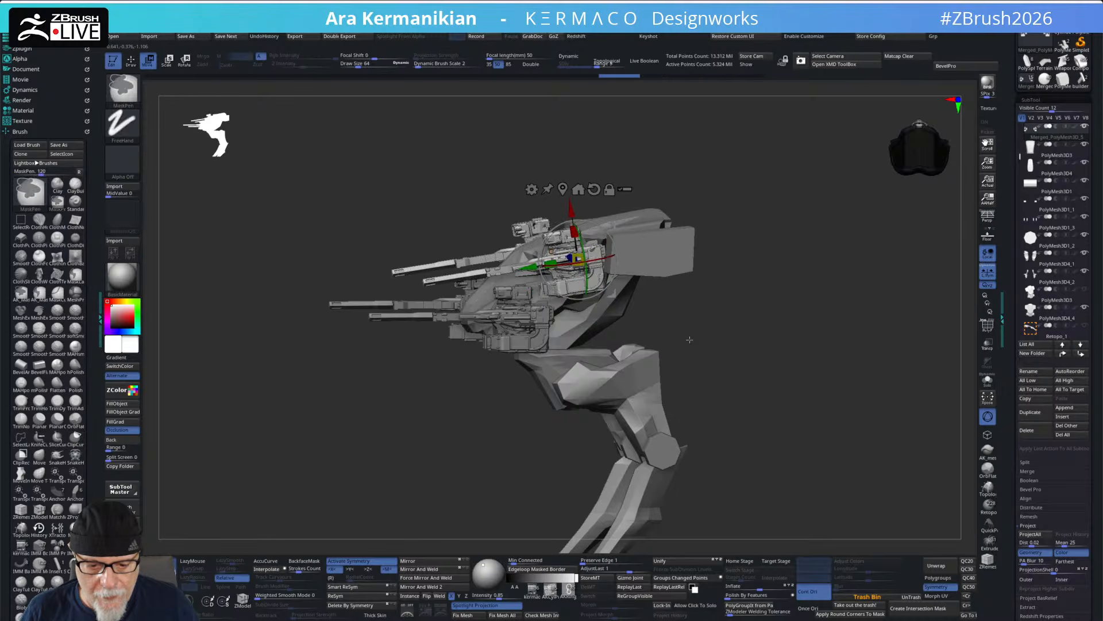
key(ctrl+z)
key(ctrl+z)
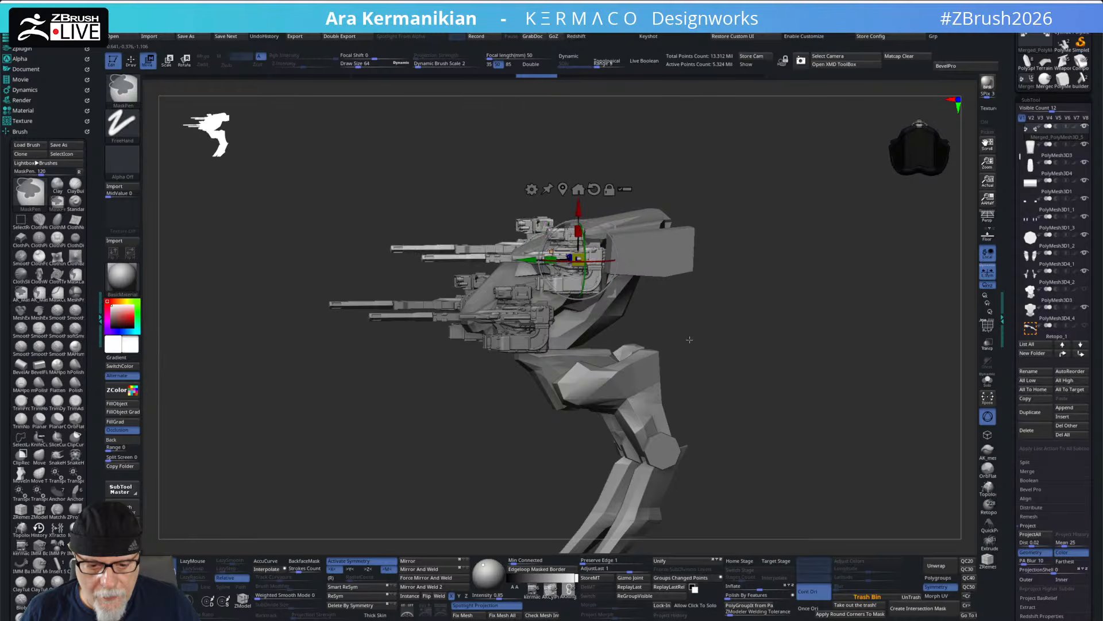
- Scale the upper guns down to about 0.92 and move them slightly inward toward the hull
drag(735, 348, 686, 331)
drag(580, 328, 578, 328)
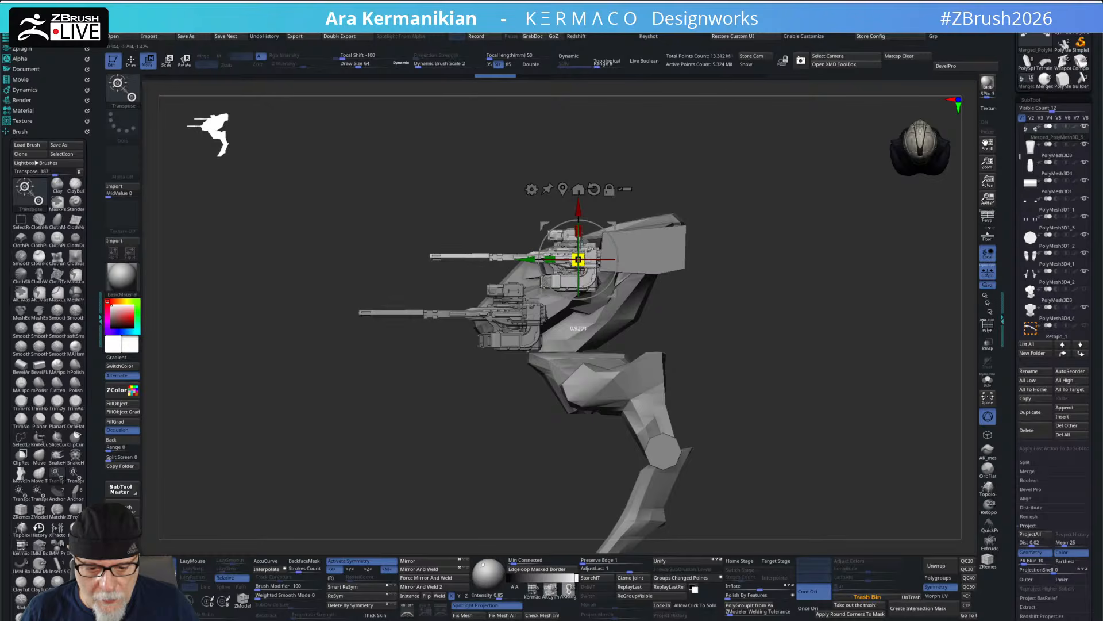
drag(796, 342, 889, 372)
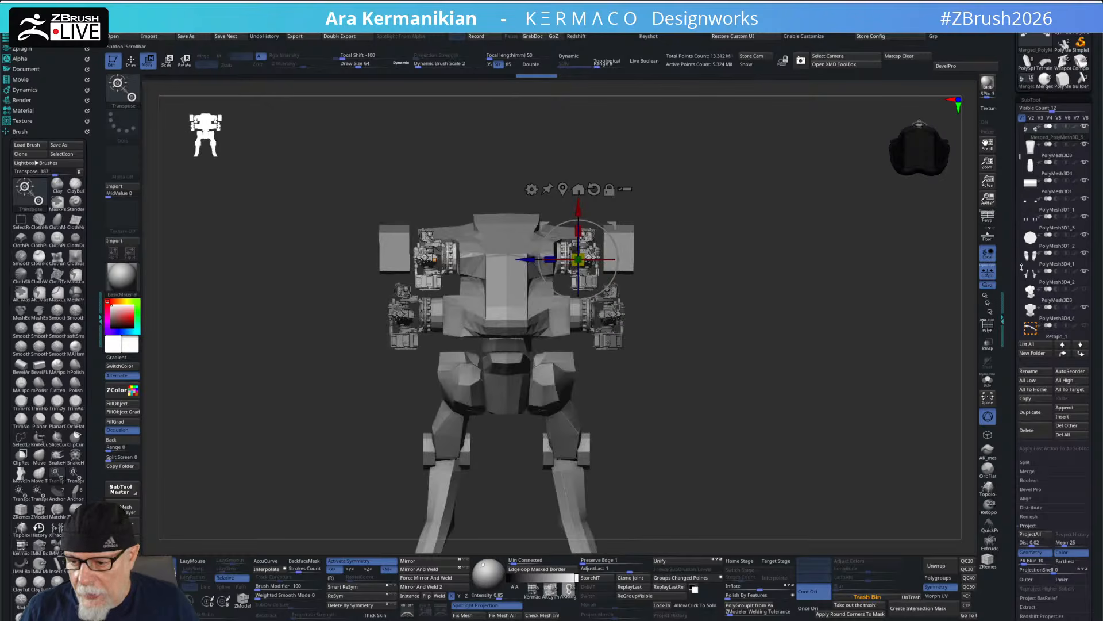
drag(710, 247, 729, 299)
drag(544, 246, 538, 245)
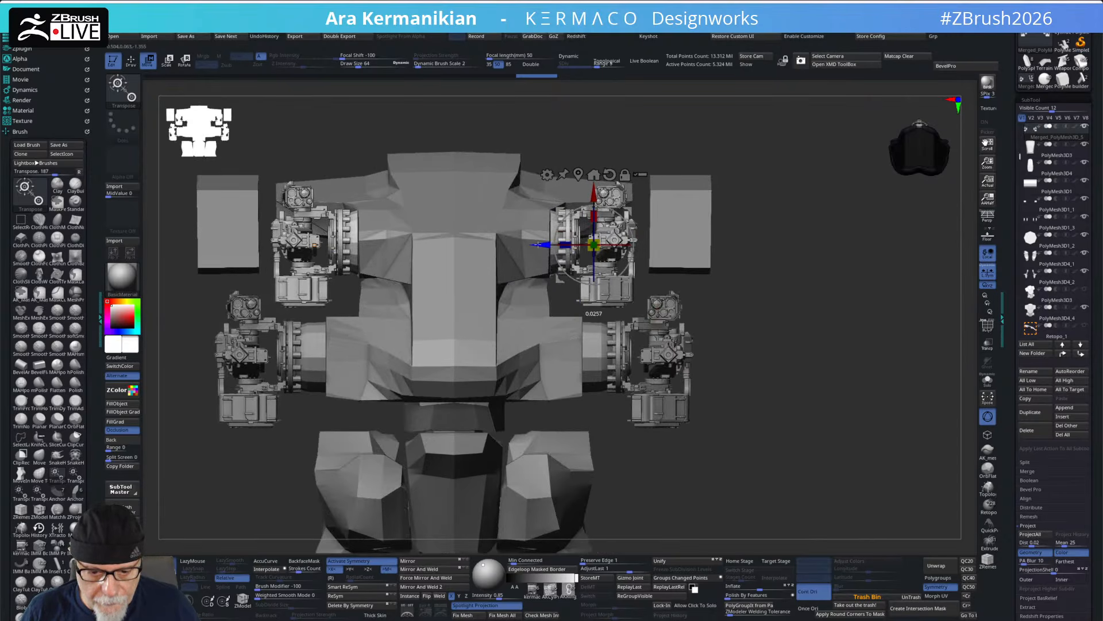
alt+drag(796, 353, 779, 386)
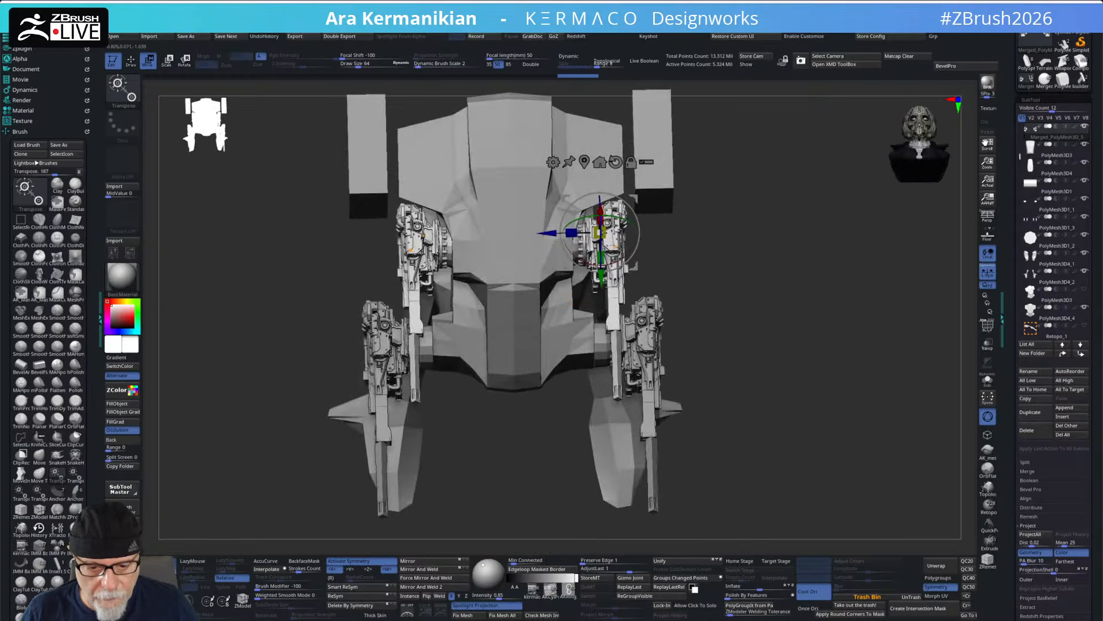
- Scale the upper guns up by about 1.06 and nudge them slightly outward and toward the mech's front
drag(599, 233, 610, 229)
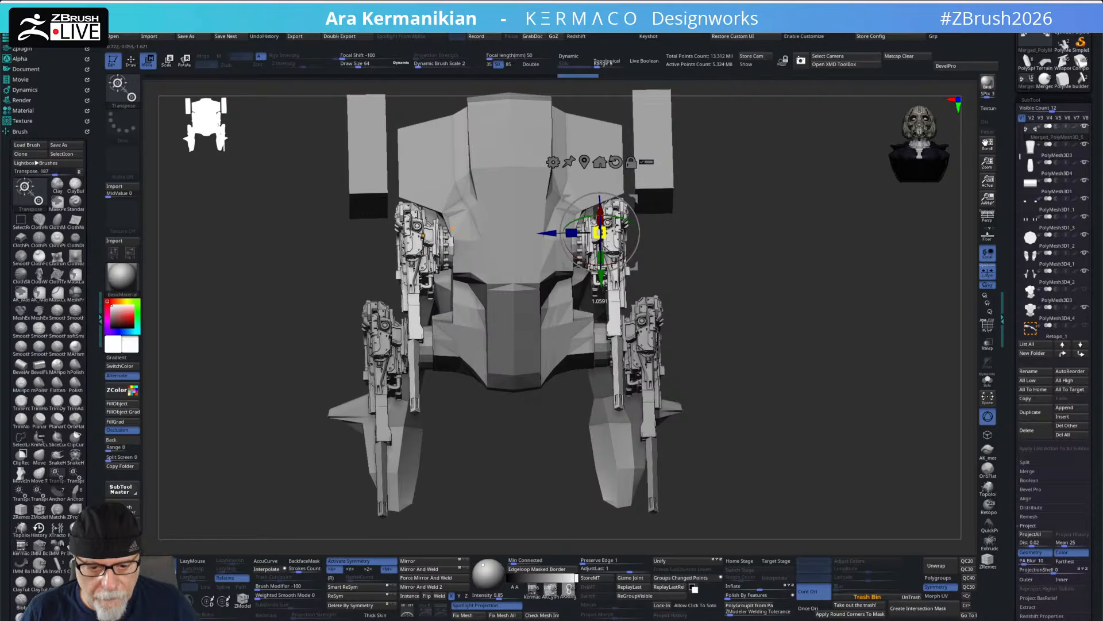
drag(541, 232, 545, 233)
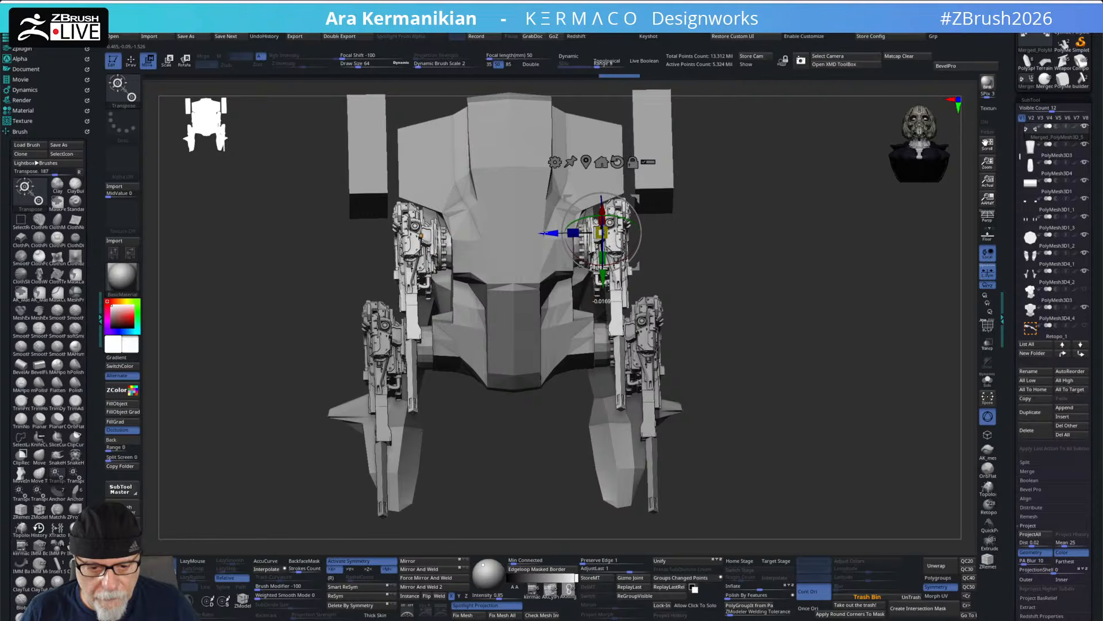
drag(603, 281, 603, 290)
drag(791, 337, 813, 259)
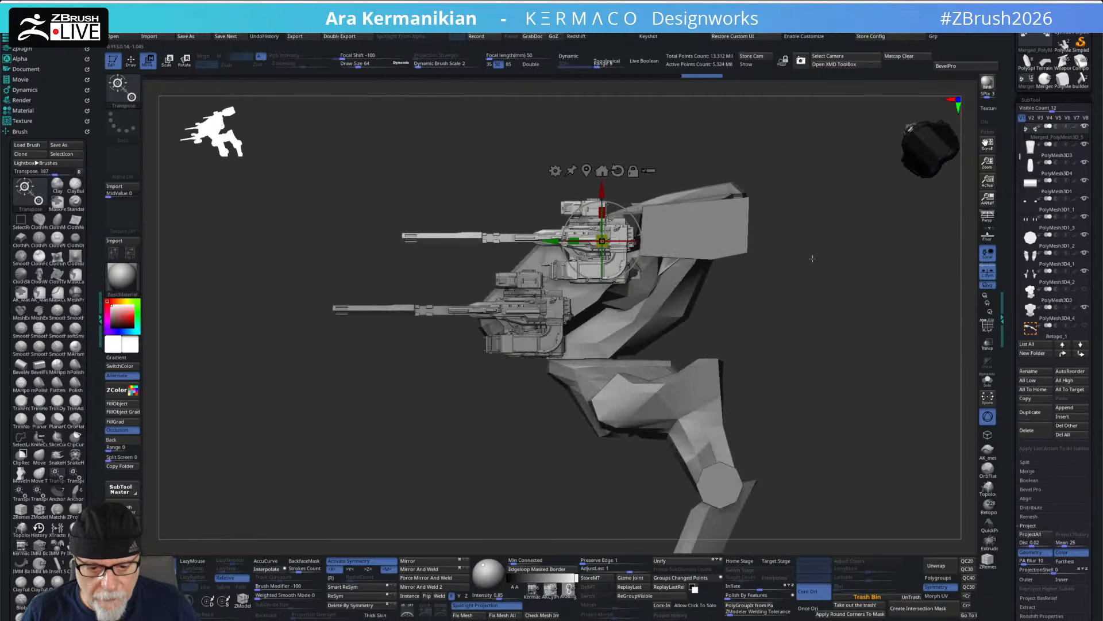
- Reset the upper guns' gizmo orientation and delete the old lower guns' subtool, Merged_PolyMesh3D_4
click(614, 173)
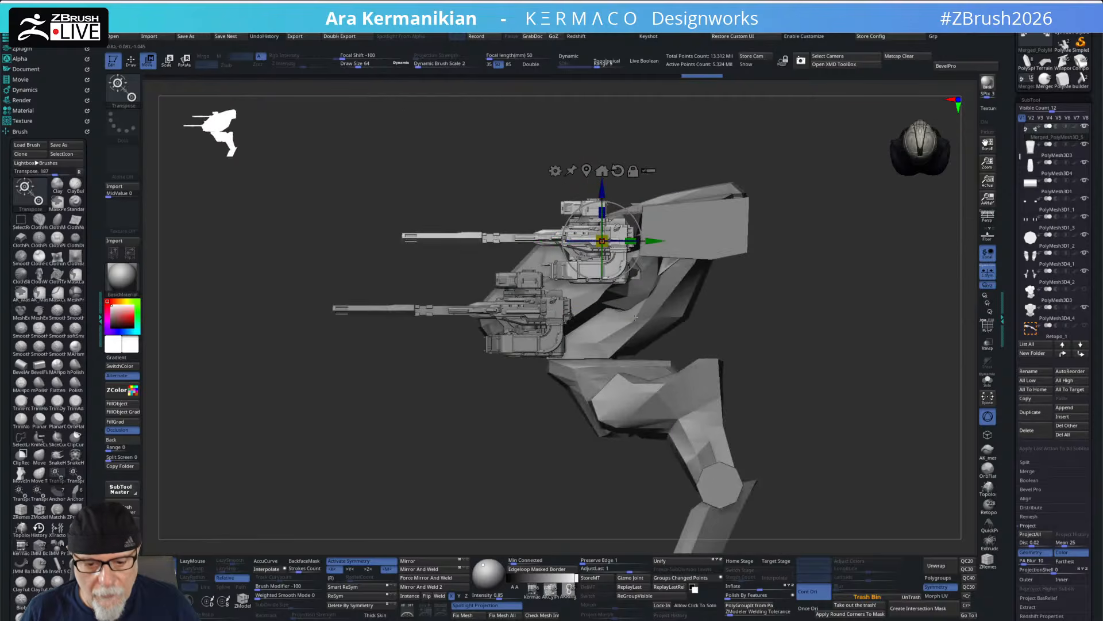
drag(799, 311, 884, 306)
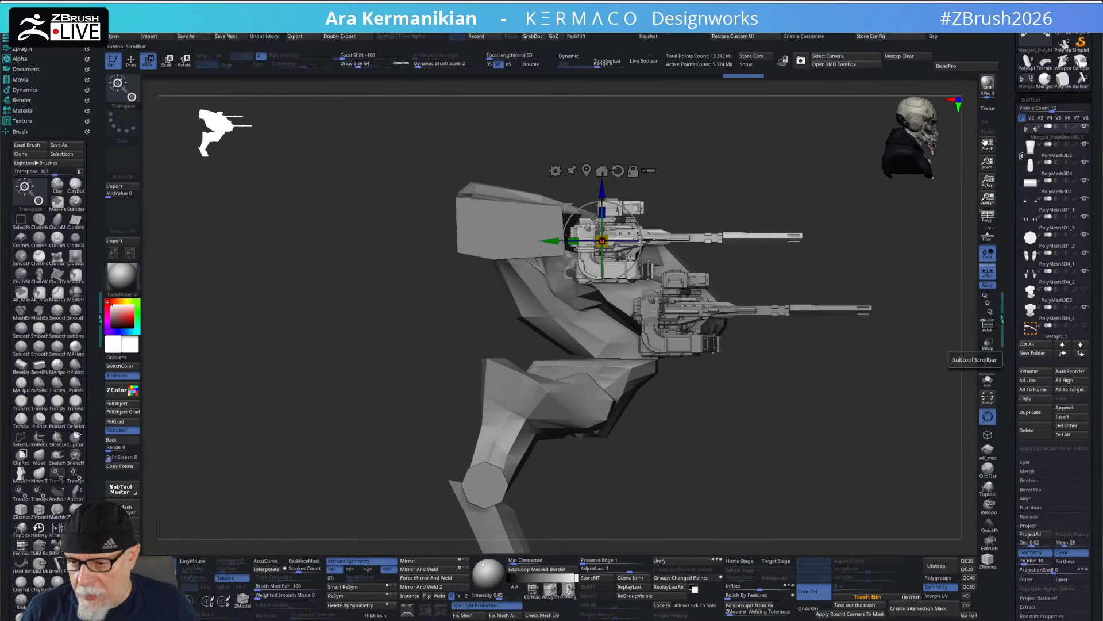
scroll(1029, 155, up, 1)
click(1049, 156)
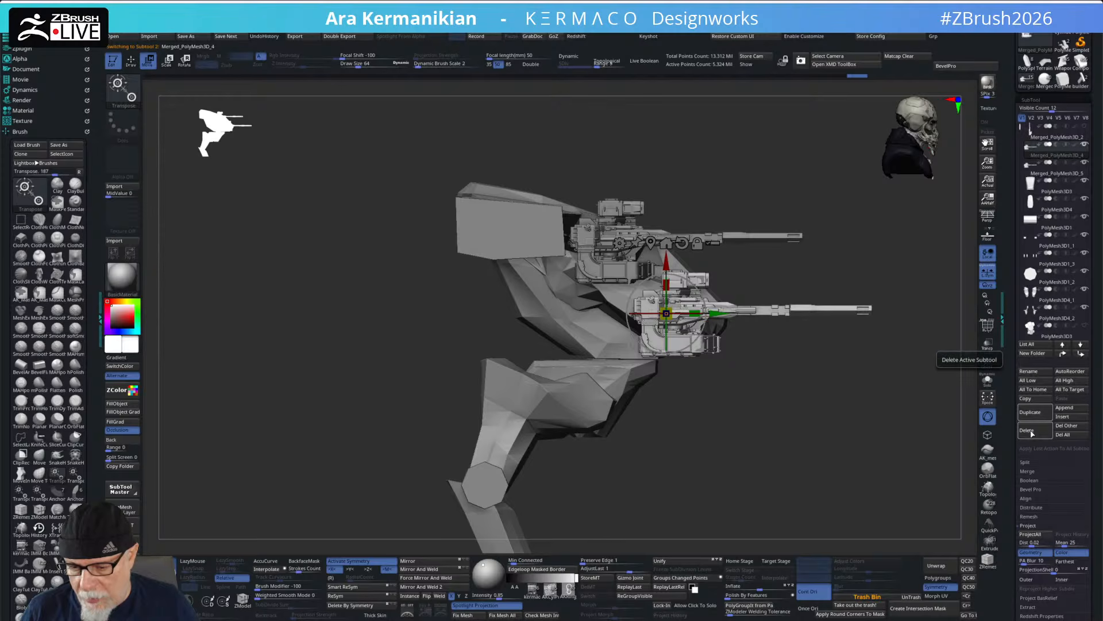
click(1035, 435)
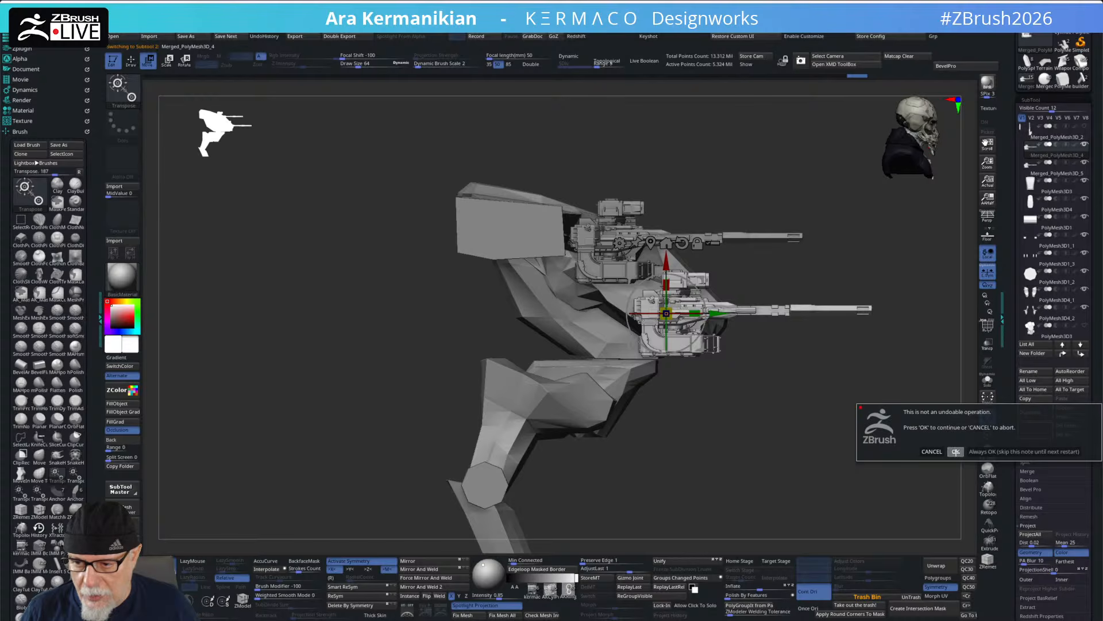
click(956, 452)
- Duplicate the upper guns within their subtool and place the copies lower, farther forward and slightly outward as new lower guns
mouse_move(1039, 133)
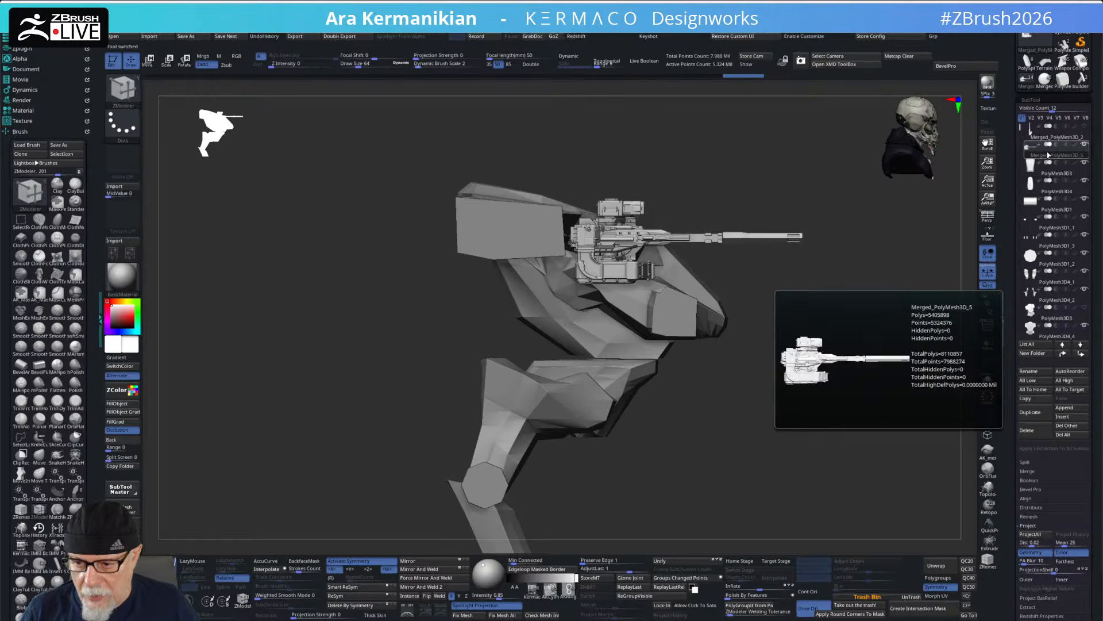
key(w)
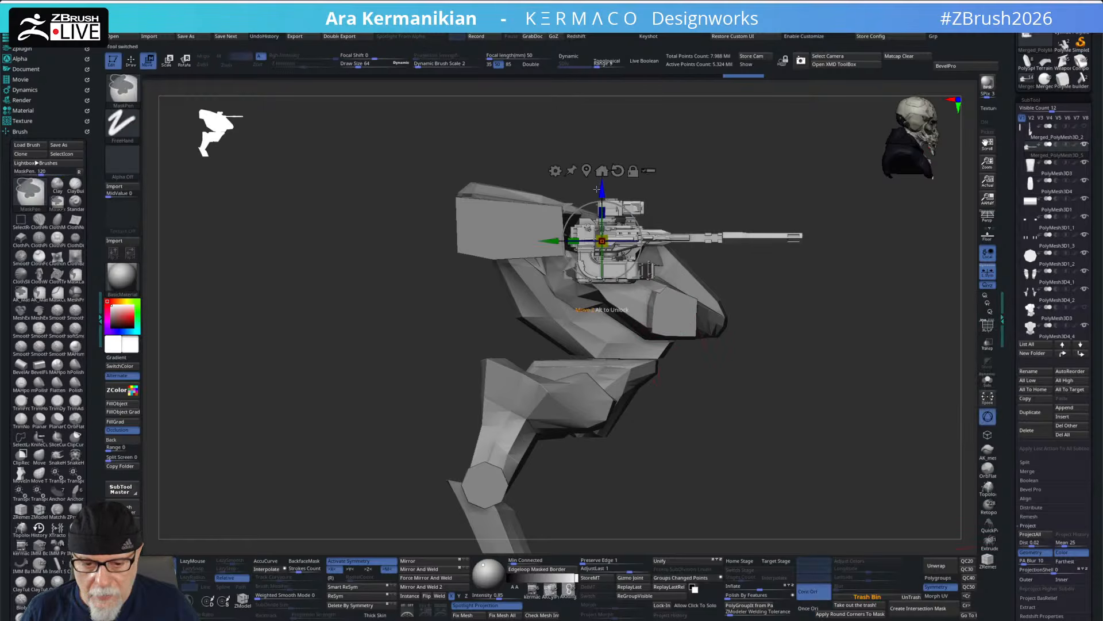
ctrl+drag(600, 190, 600, 271)
drag(552, 322, 619, 321)
drag(738, 430, 647, 430)
drag(620, 330, 650, 300)
drag(692, 270, 692, 263)
drag(643, 314, 648, 314)
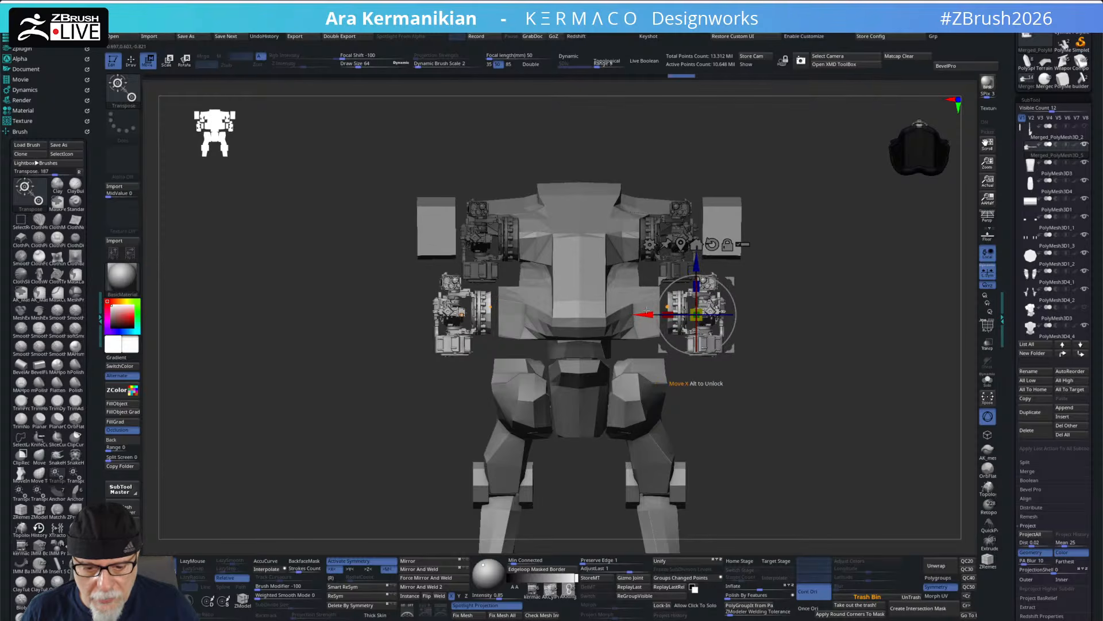
- Split the masked points so the upper and lower guns become separate subtools
key(q)
mouse_move(793, 433)
mouse_down()
mouse_move(764, 441)
mouse_move(808, 458)
mouse_move(840, 500)
mouse_move(899, 362)
mouse_move(882, 389)
mouse_move(912, 389)
mouse_move(868, 376)
mouse_move(884, 383)
mouse_move(892, 409)
mouse_move(895, 301)
mouse_move(865, 323)
mouse_move(867, 345)
mouse_up()
key(ctrl+q)
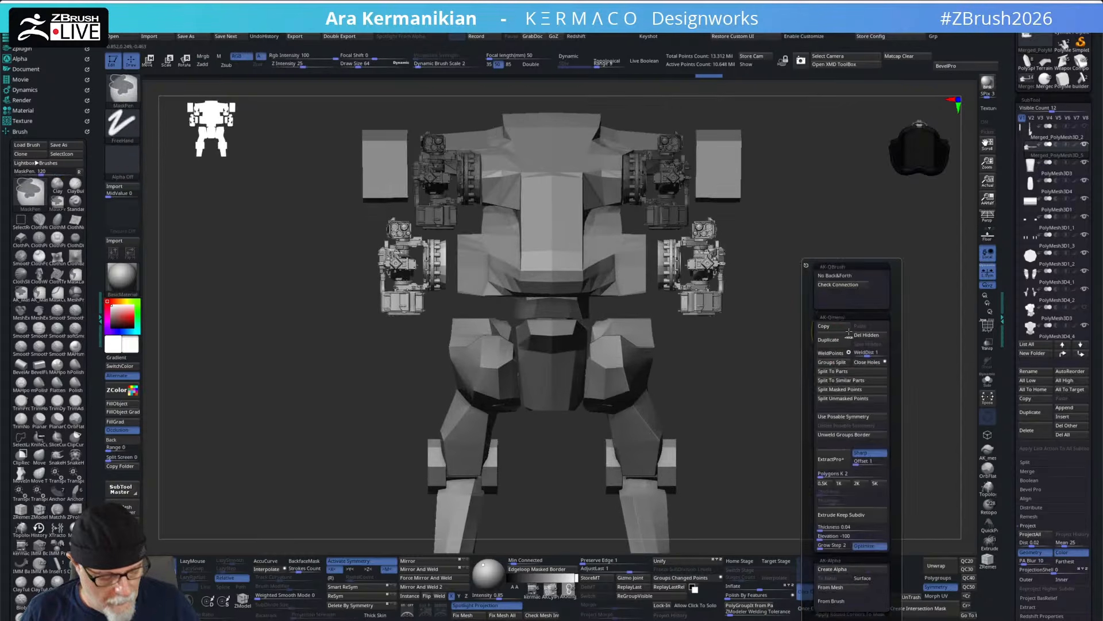
click(844, 391)
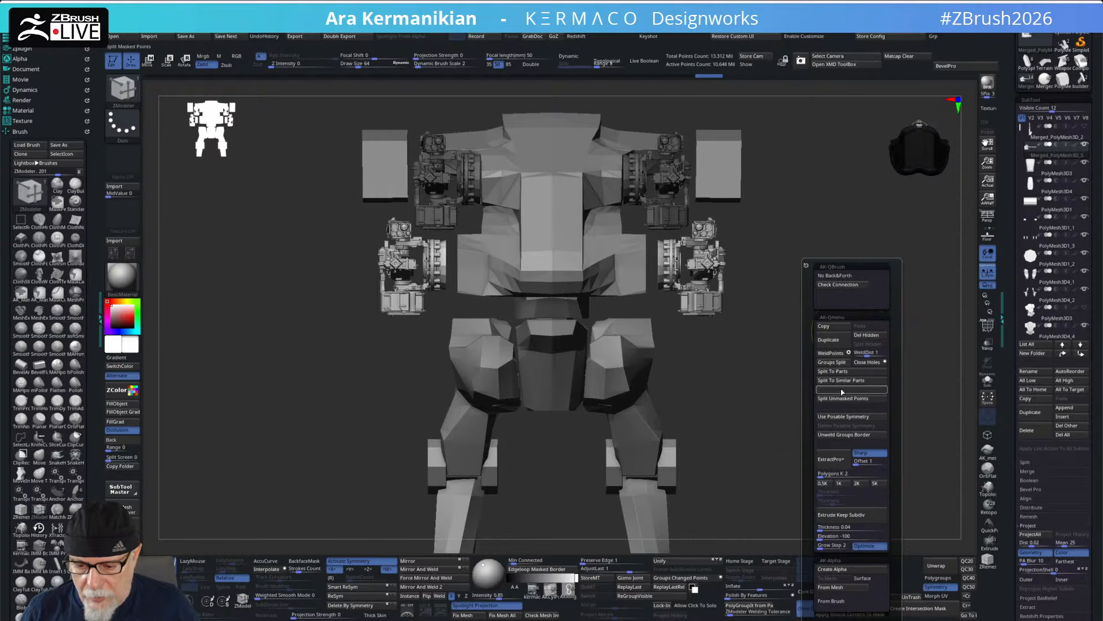
- Mask the new lower gun bodies, extend their mount ends inward to the hull, and nudge the selection slightly toward the rear
ctrl+drag(797, 372, 664, 143)
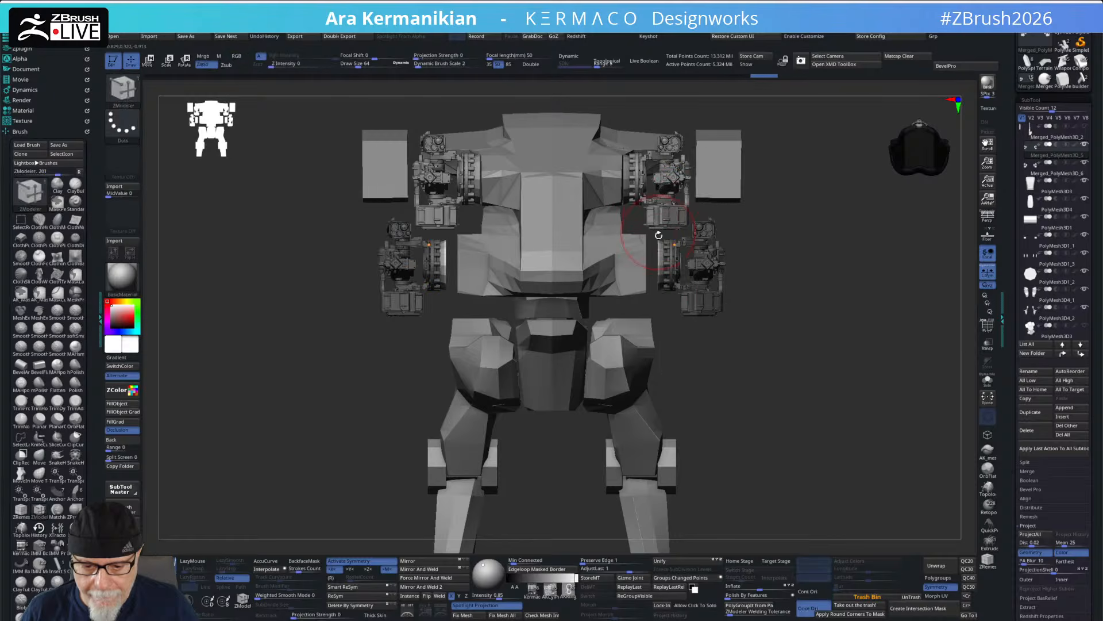
key(w)
drag(639, 265, 629, 265)
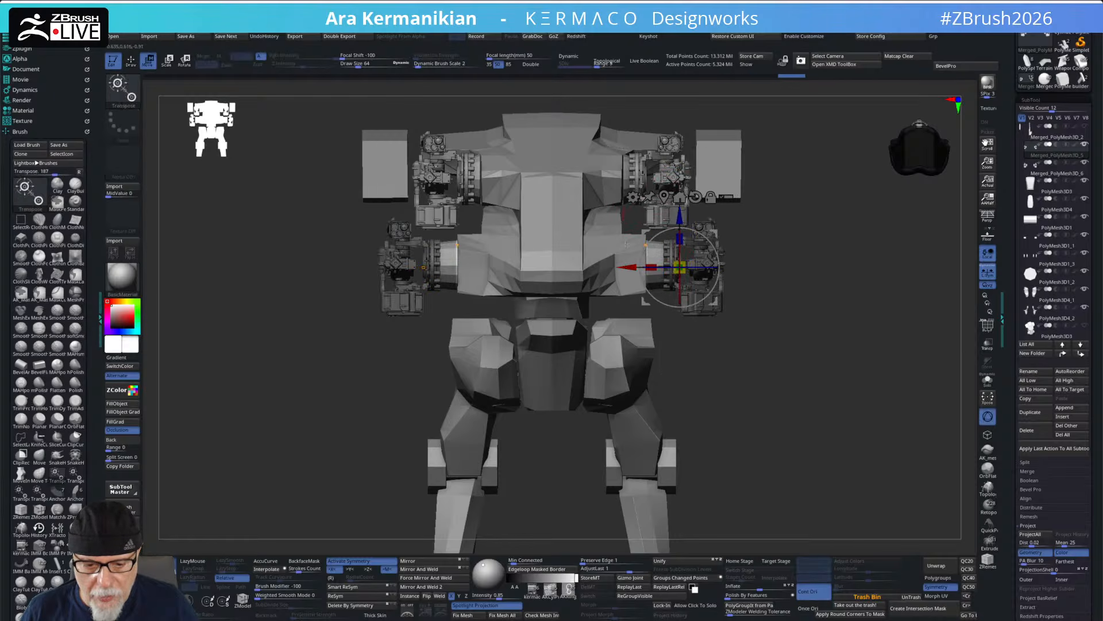
drag(878, 203, 825, 322)
key(q)
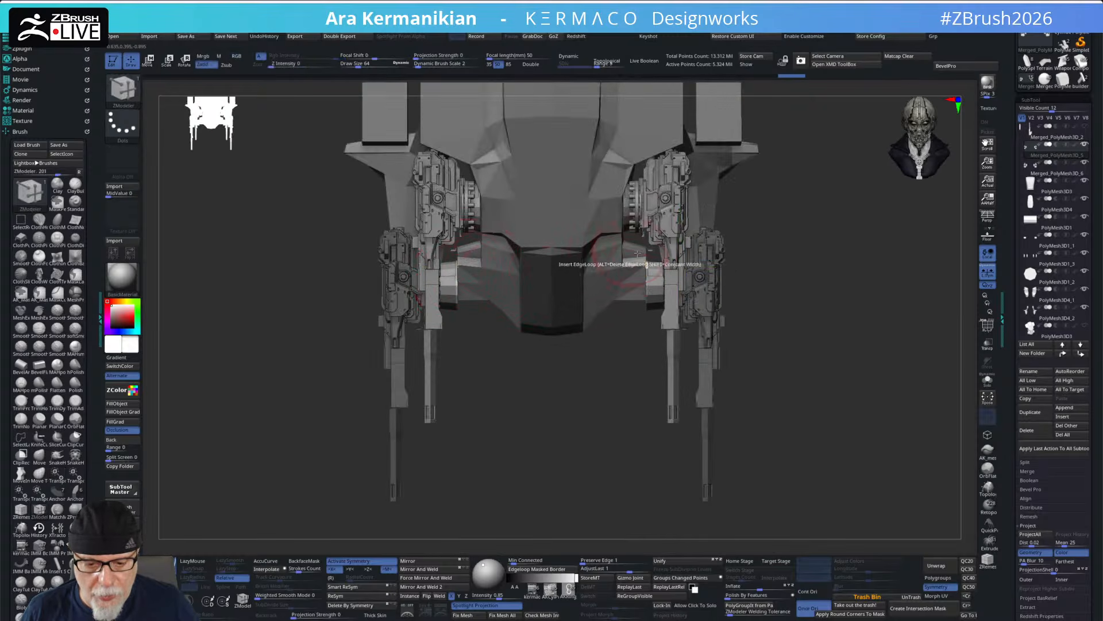
drag(882, 409, 860, 256)
key(w)
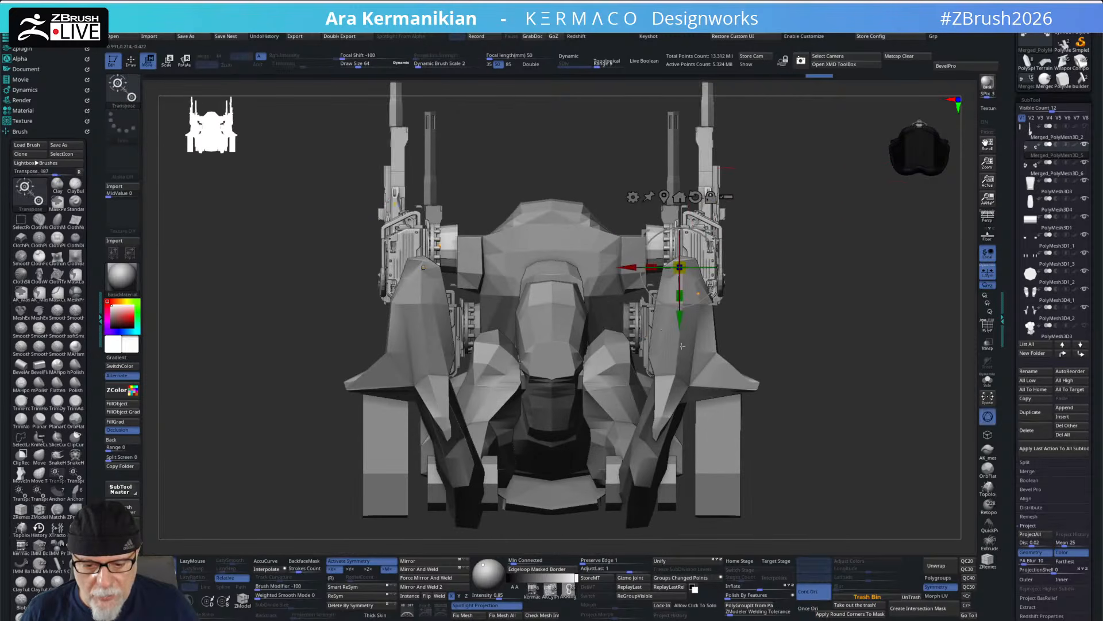
drag(681, 326, 681, 338)
mouse_move(861, 343)
alt+mouse_down()
mouse_move(825, 301)
mouse_move(904, 357)
mouse_move(855, 374)
mouse_move(899, 382)
mouse_move(921, 337)
mouse_move(860, 347)
mouse_move(906, 353)
mouse_move(880, 352)
mouse_move(831, 426)
mouse_move(887, 402)
mouse_move(886, 335)
mouse_move(858, 327)
mouse_move(847, 371)
mouse_move(847, 344)
mouse_move(783, 333)
mouse_move(862, 365)
mouse_move(821, 346)
alt+mouse_up()
key(q)
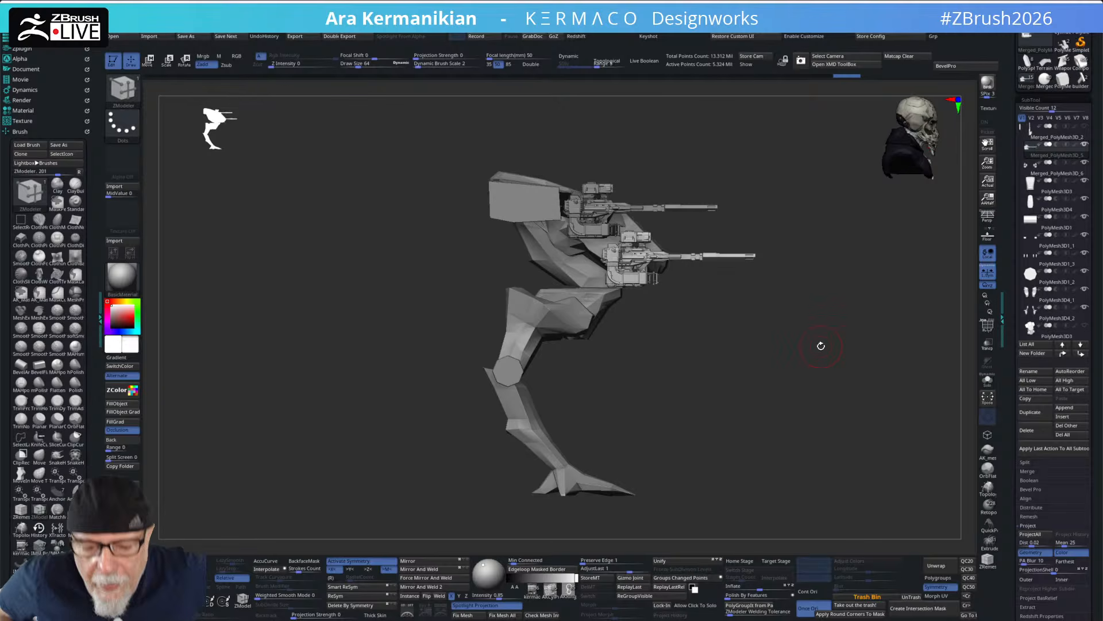
- Turn on the floor grid and check the whole mech from the front, side and three-quarter views
drag(735, 334, 707, 307)
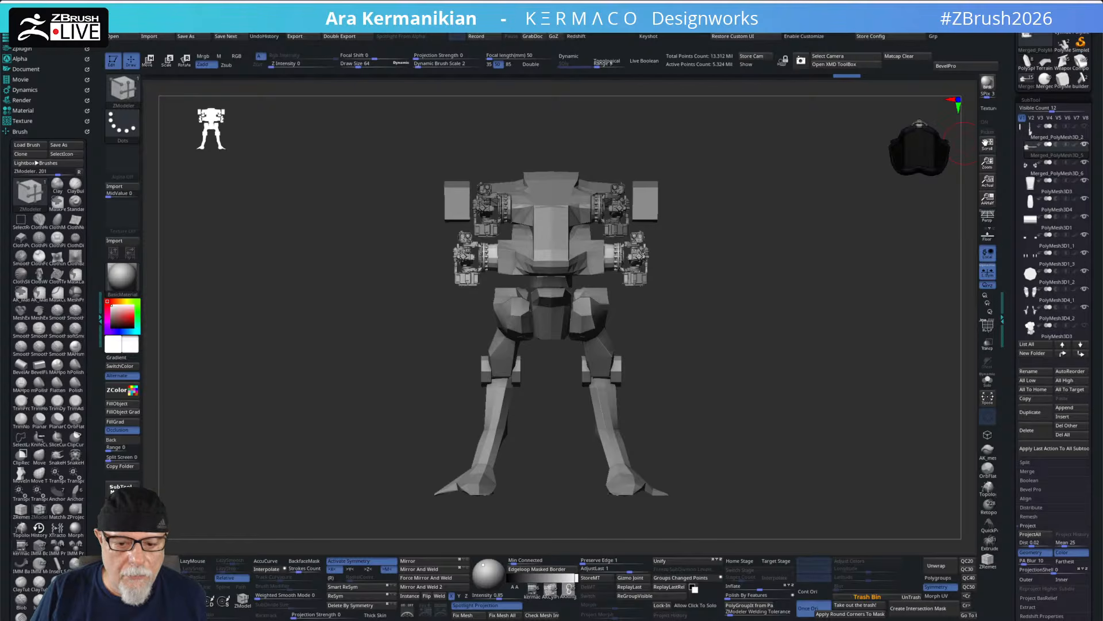
drag(789, 370, 827, 374)
drag(839, 318, 810, 316)
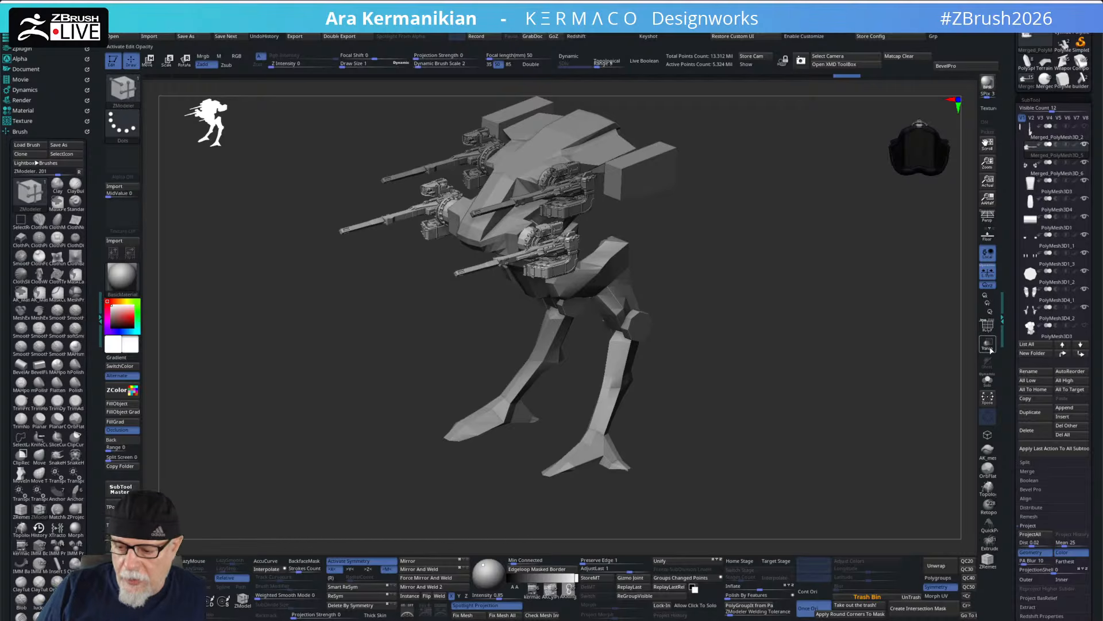
click(987, 234)
drag(825, 368, 803, 352)
drag(886, 345, 820, 350)
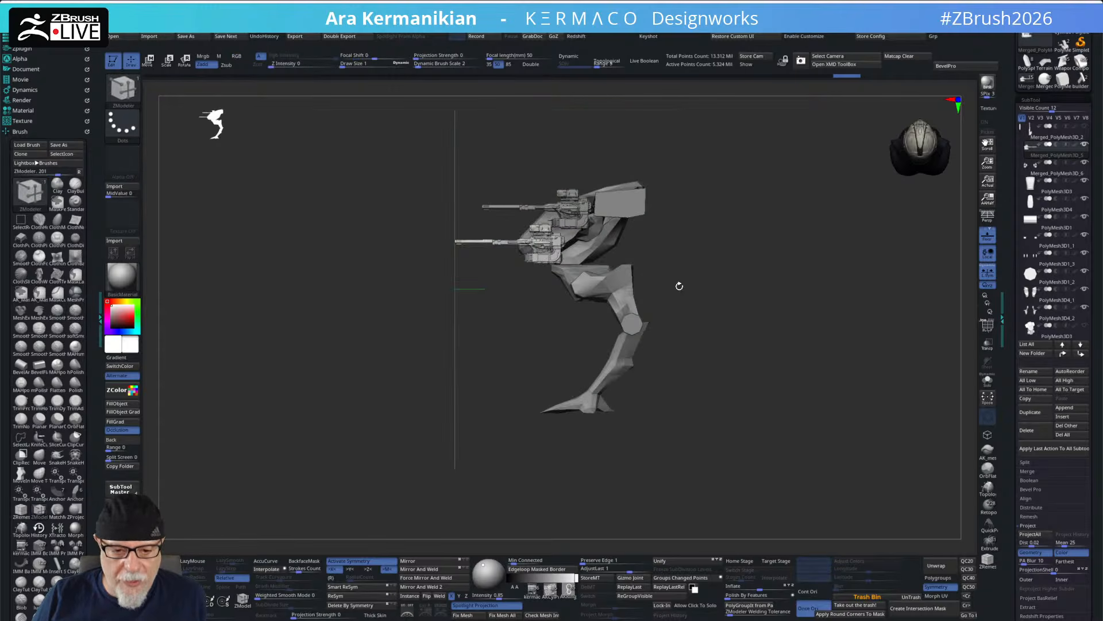
drag(940, 217, 932, 137)
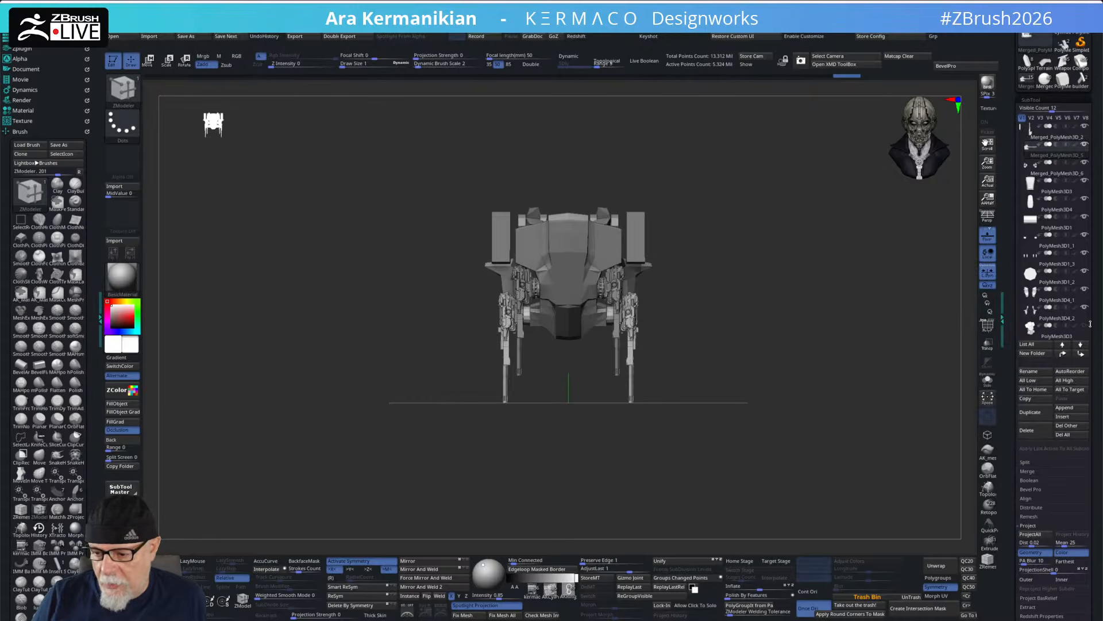
- Look through the mech's subtool list, then switch to the builders tool and inspect its subtools
drag(1015, 135, 1022, 201)
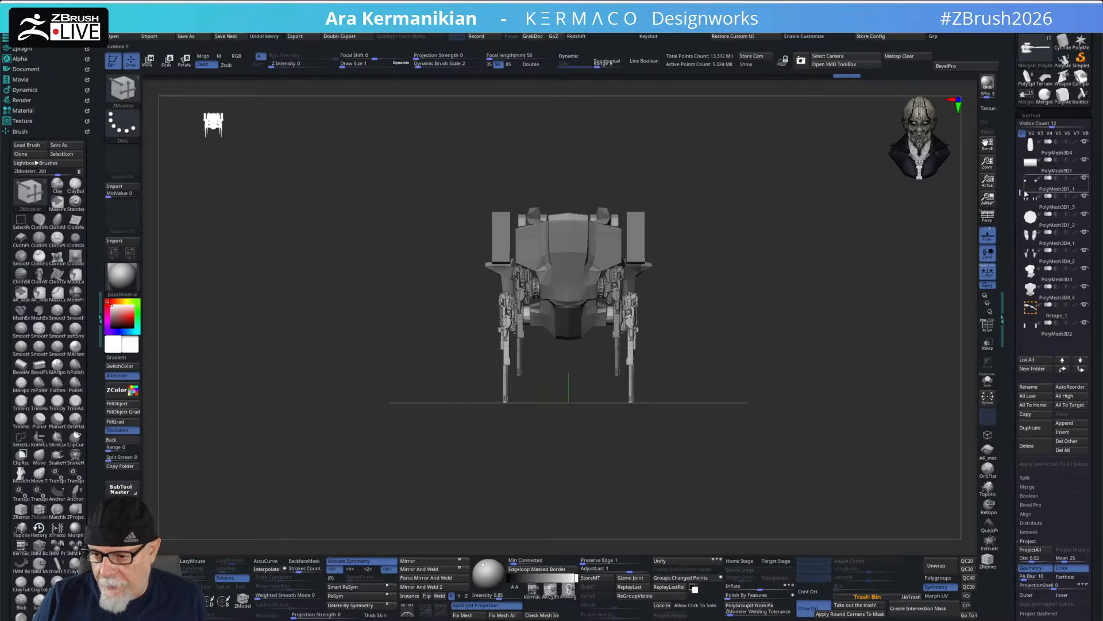
drag(1020, 190, 1021, 138)
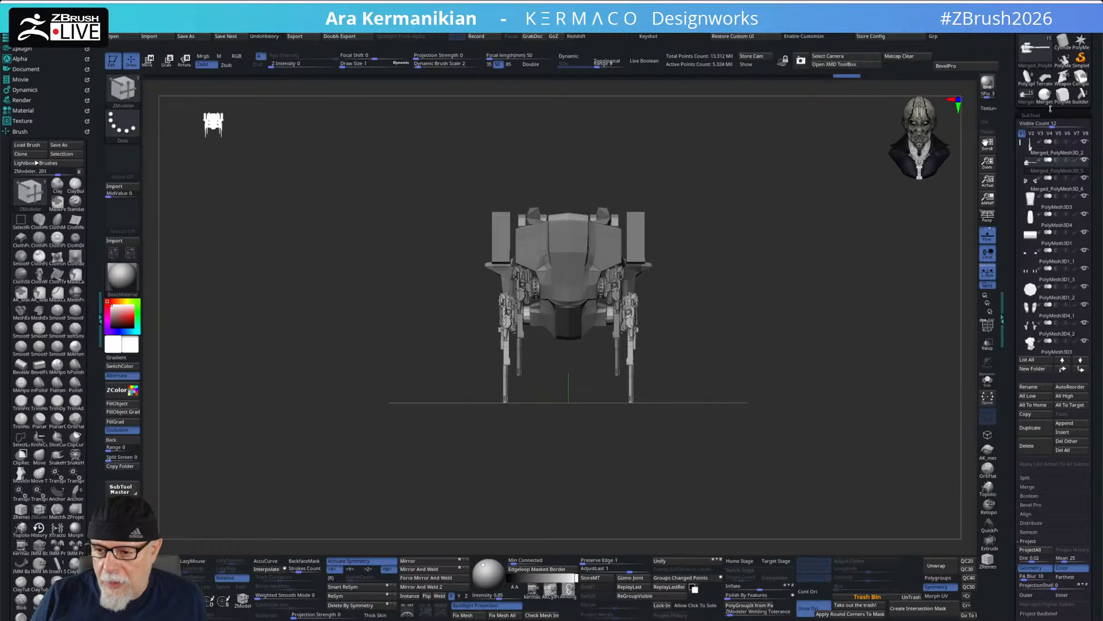
mouse_move(1026, 98)
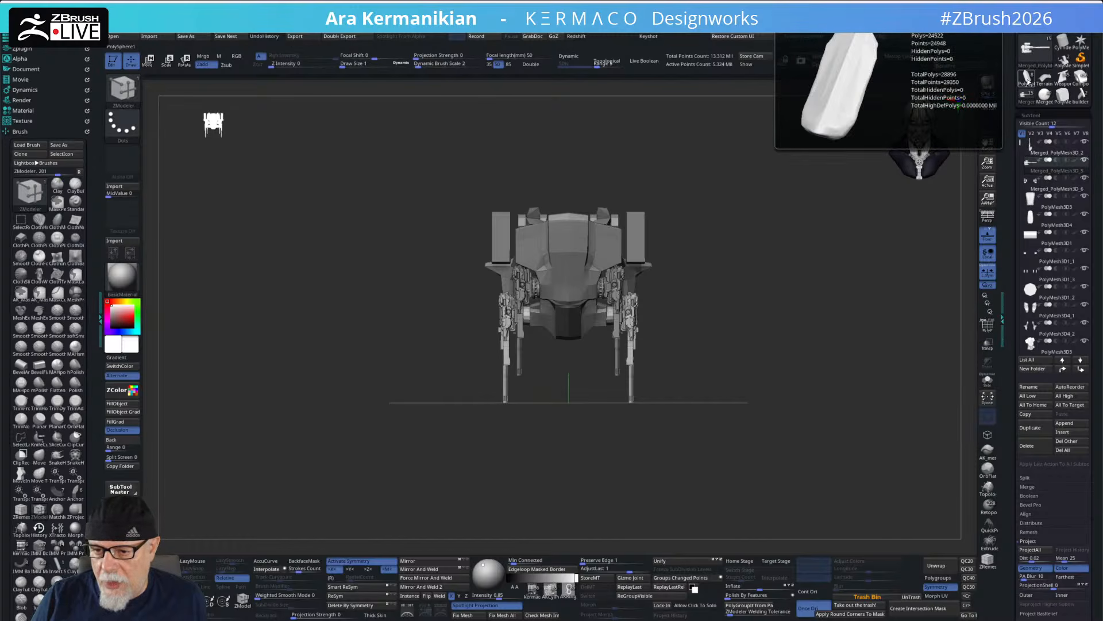
click(1073, 106)
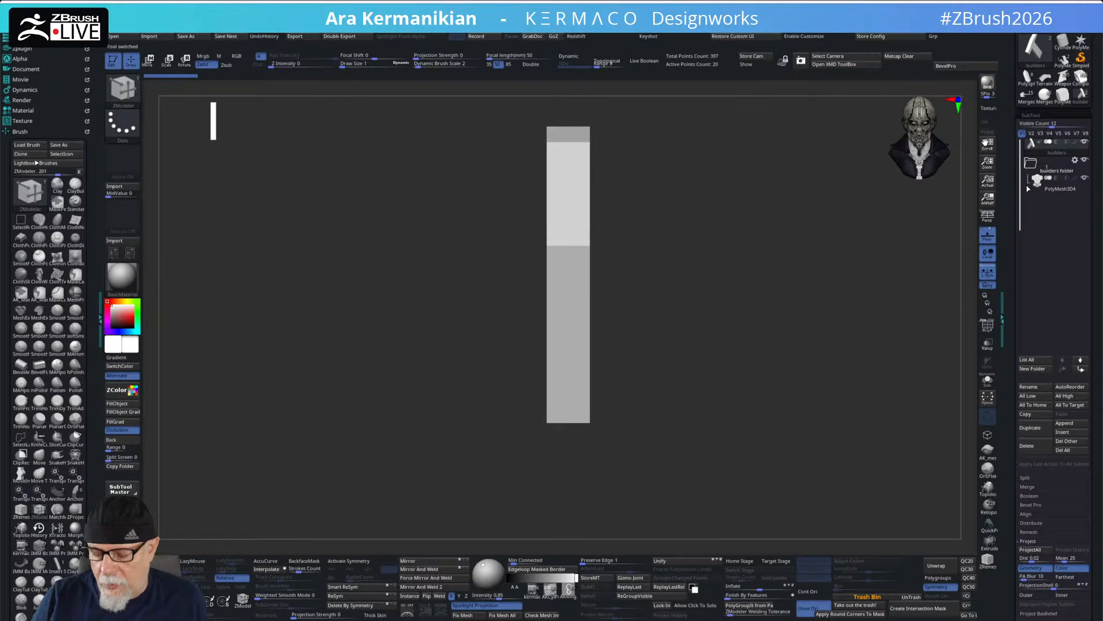
drag(749, 416, 761, 396)
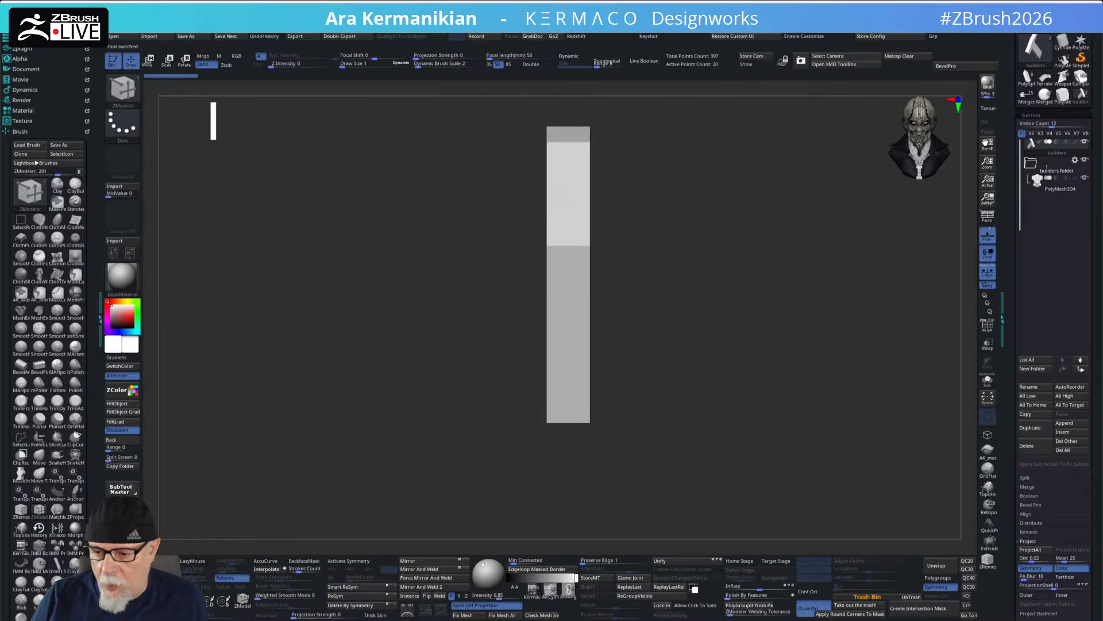
mouse_move(1038, 166)
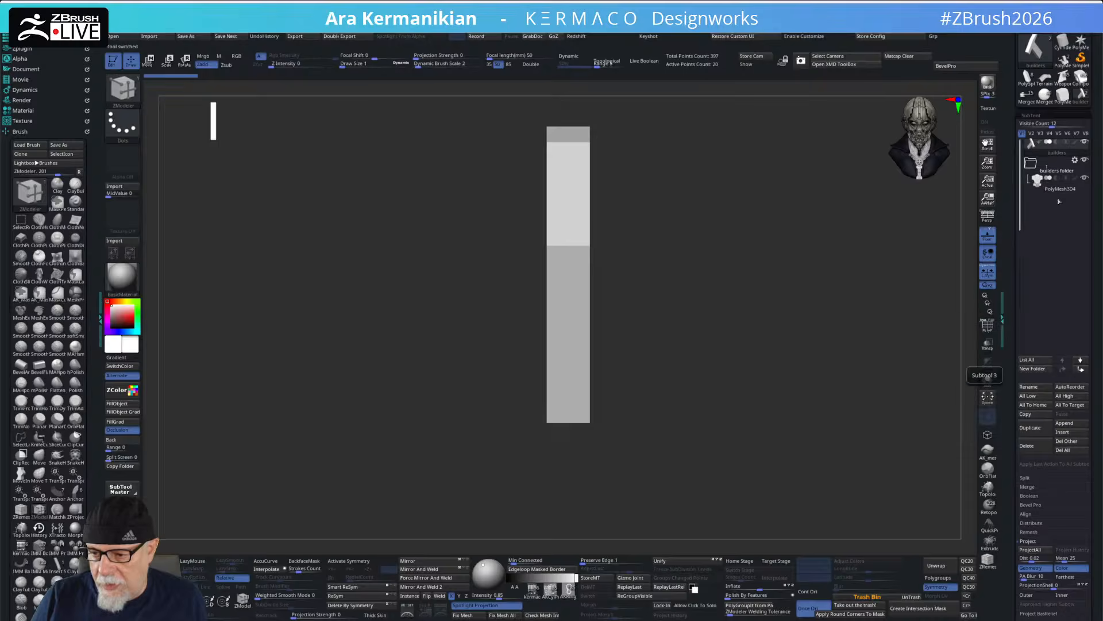
- Copy the builders folder from its tool and paste it into the mech's subtool list
click(1064, 174)
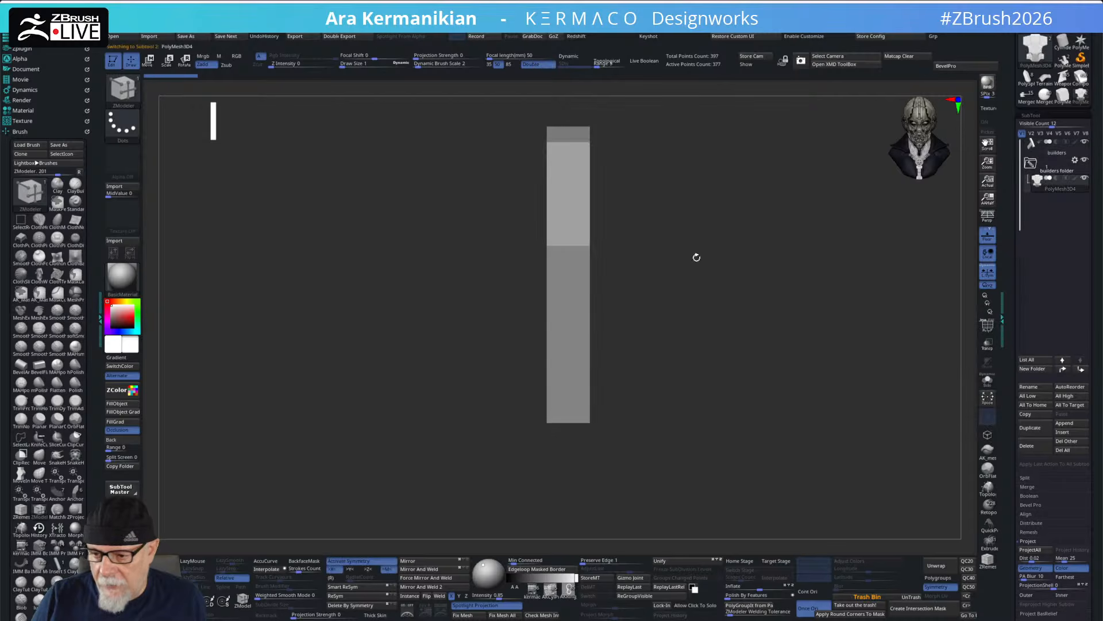
click(121, 489)
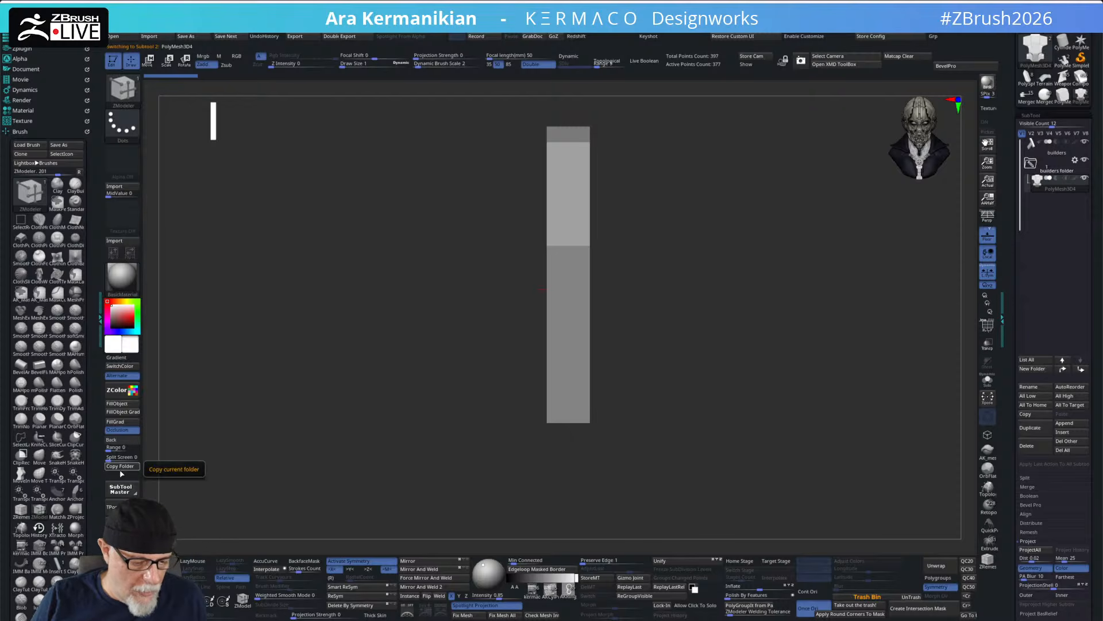
click(120, 466)
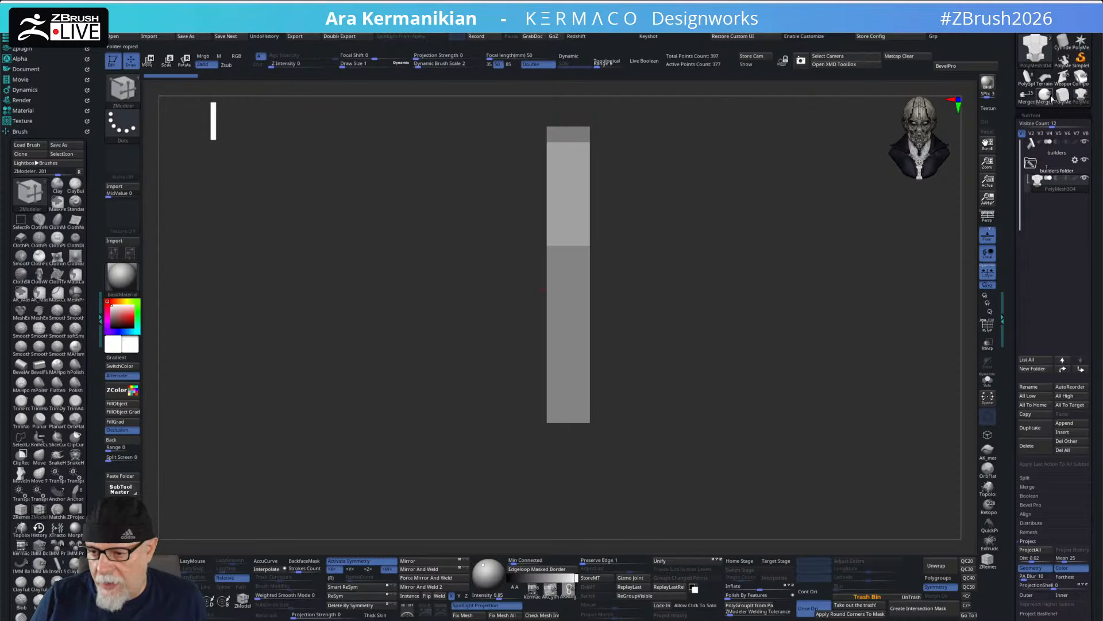
drag(1007, 103, 1014, 148)
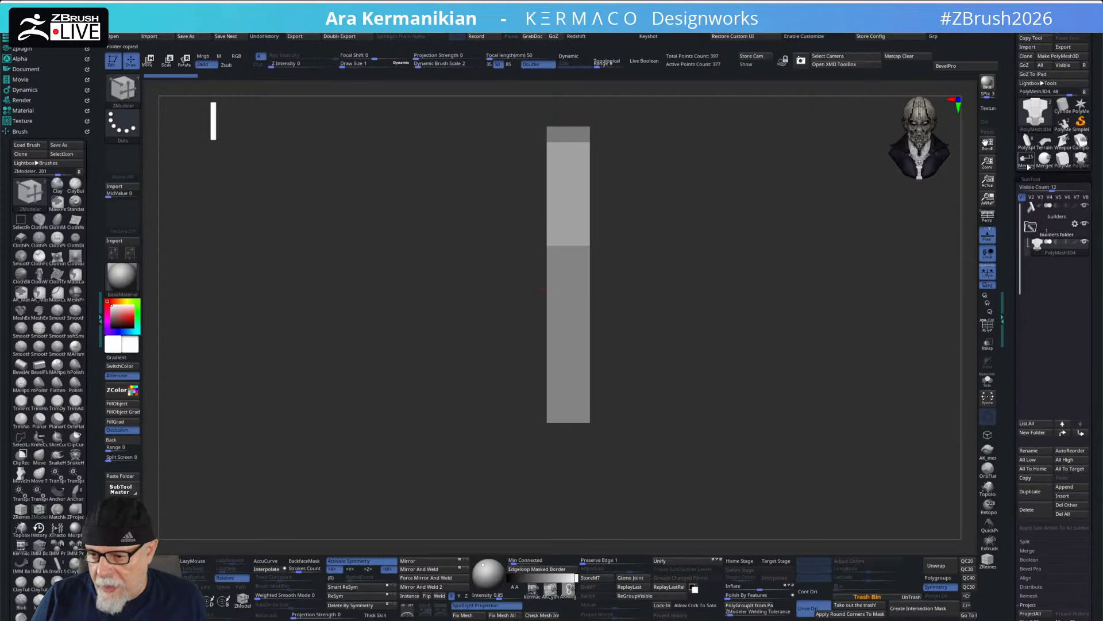
click(1013, 166)
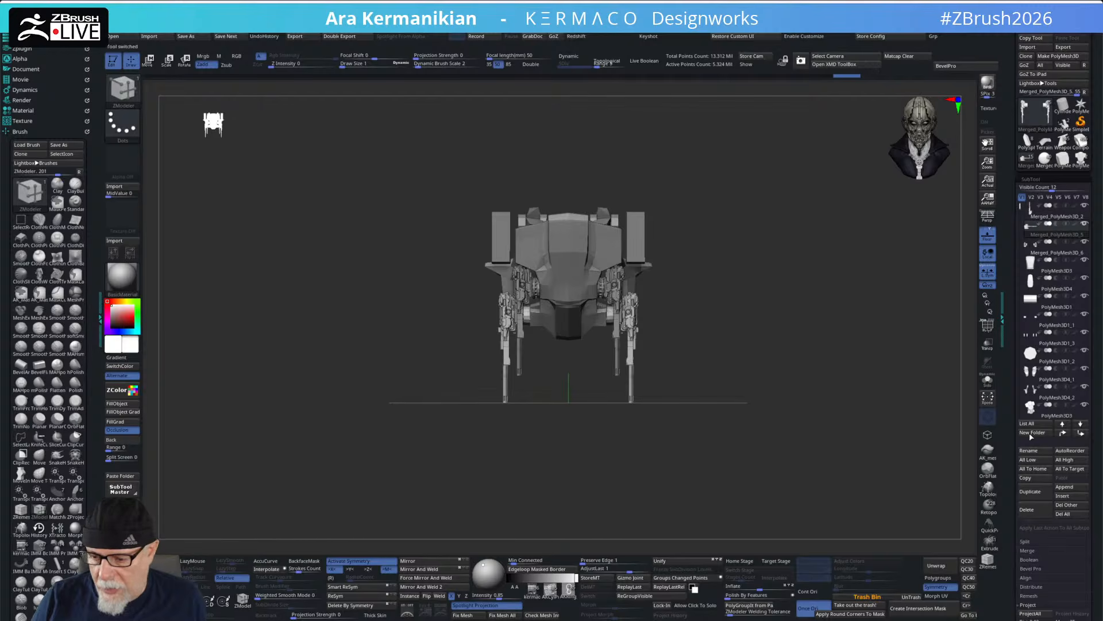
drag(1019, 208, 1009, 305)
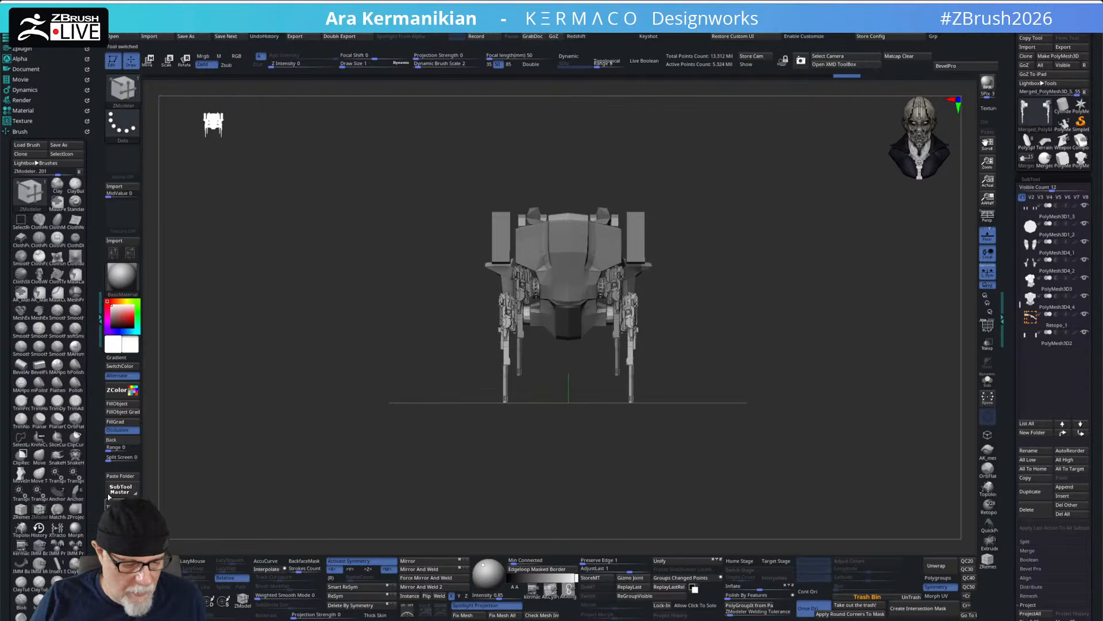
click(121, 476)
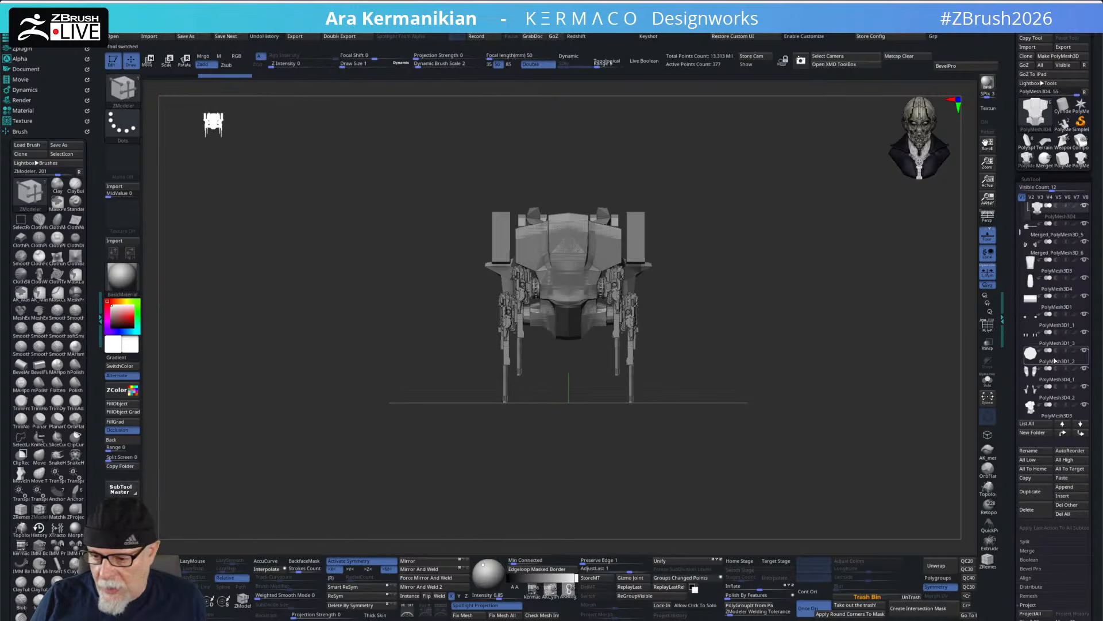
- Move the pasted builders folder down to the end of the mech's subtool list
drag(1020, 232, 1017, 208)
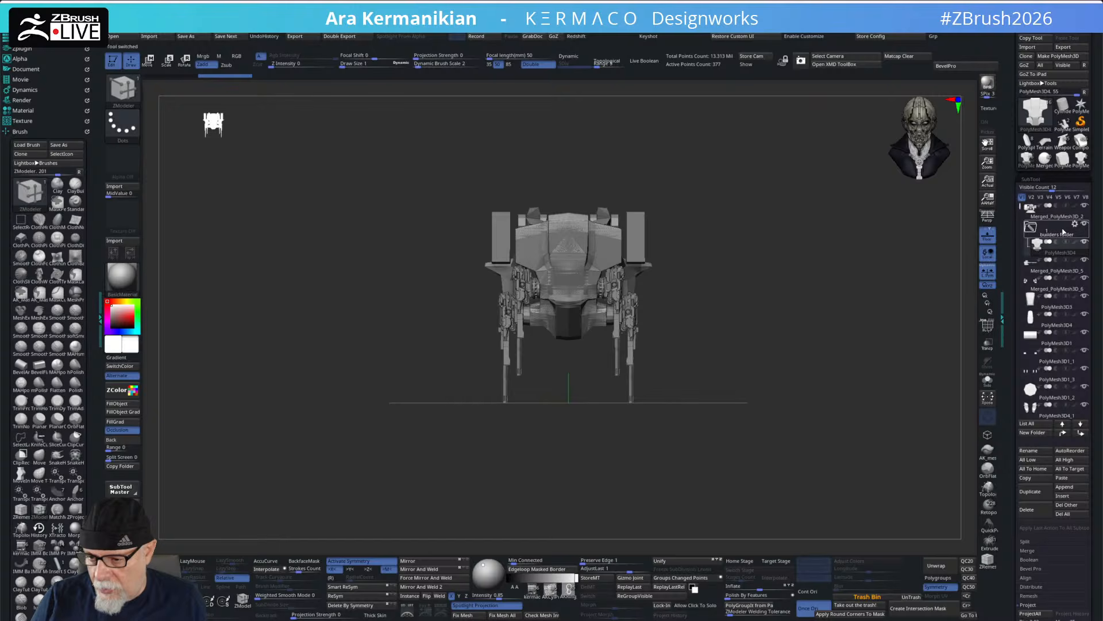
drag(1034, 289, 1034, 248)
drag(1020, 402, 1009, 197)
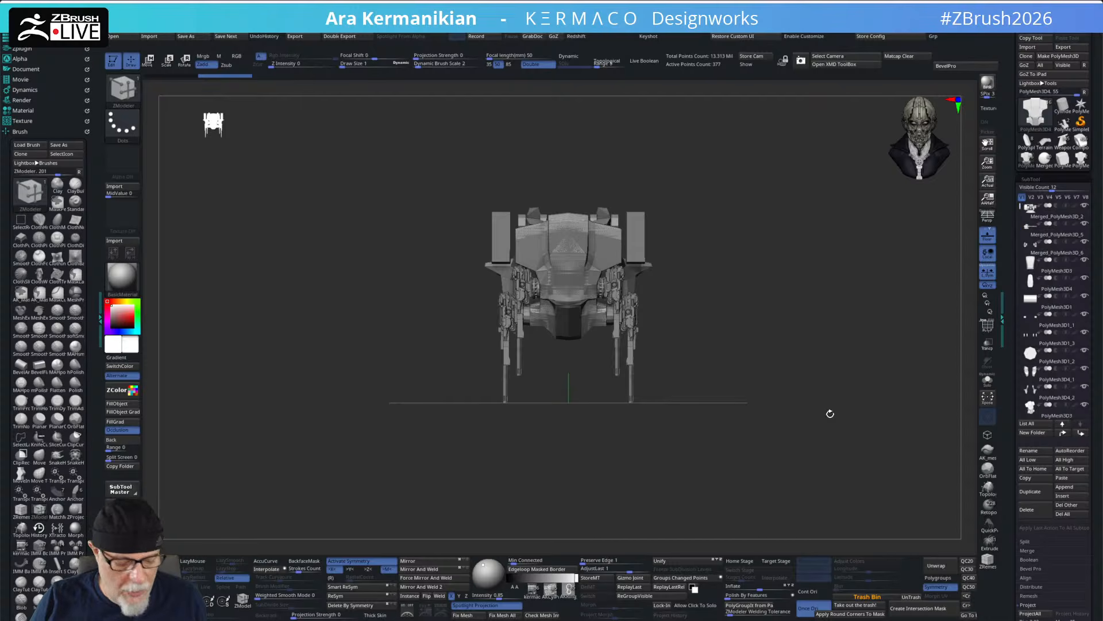
- Turn on Transpose All Selected Subtools for the gizmo and view the mech from the side
key(w)
drag(823, 397, 813, 300)
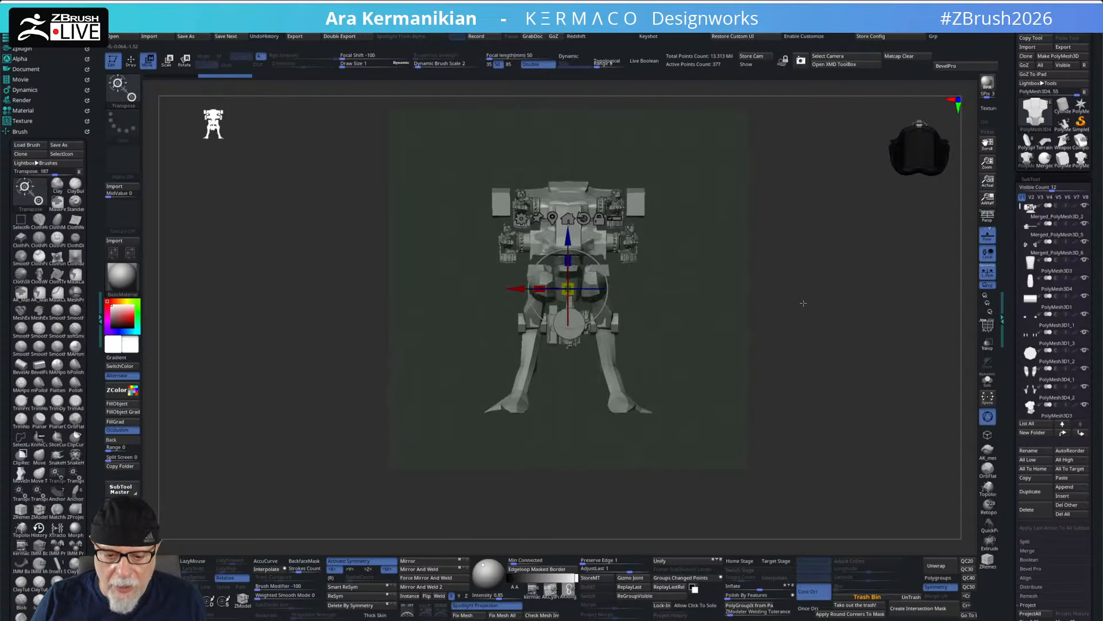
click(618, 218)
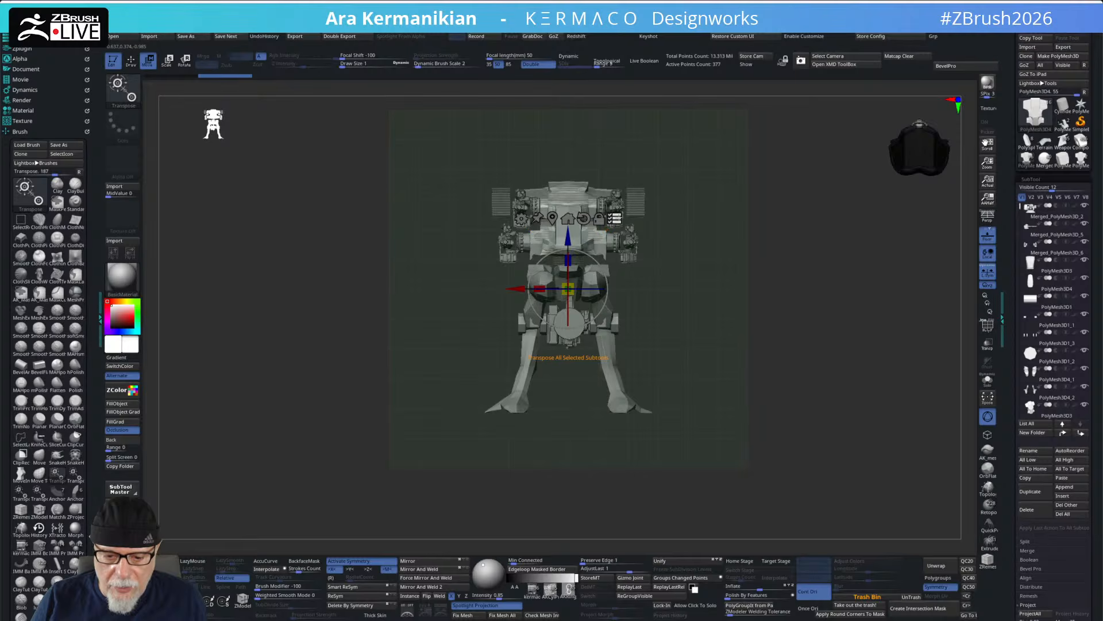
mouse_move(818, 283)
mouse_down()
mouse_move(799, 273)
mouse_move(869, 396)
mouse_up()
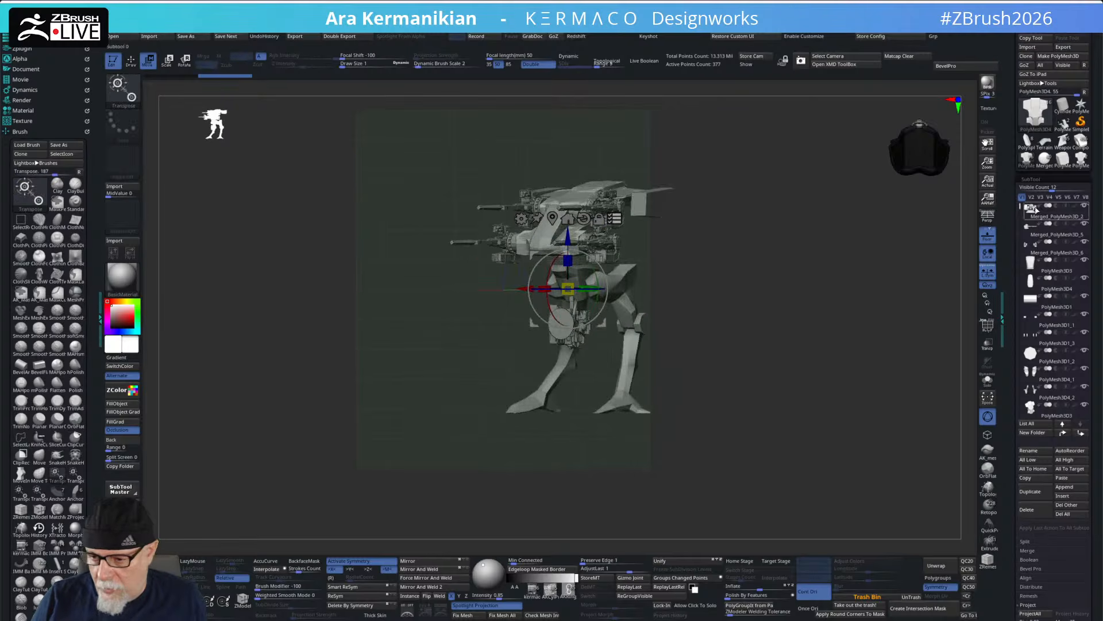
mouse_move(1021, 208)
mouse_down()
mouse_move(1017, 295)
mouse_move(1012, 188)
mouse_up()
drag(823, 403, 678, 384)
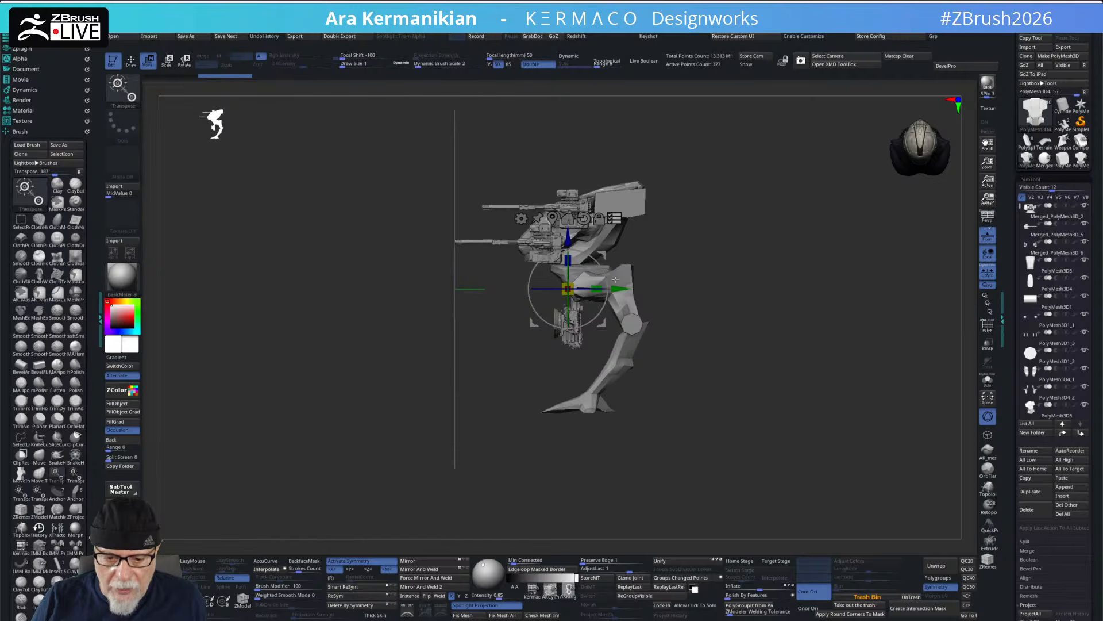
- Hide the detailed weapon part beneath the hull and rotate the remaining mech subtools 90° so the mech stands upright on the floor
drag(615, 280, 593, 343)
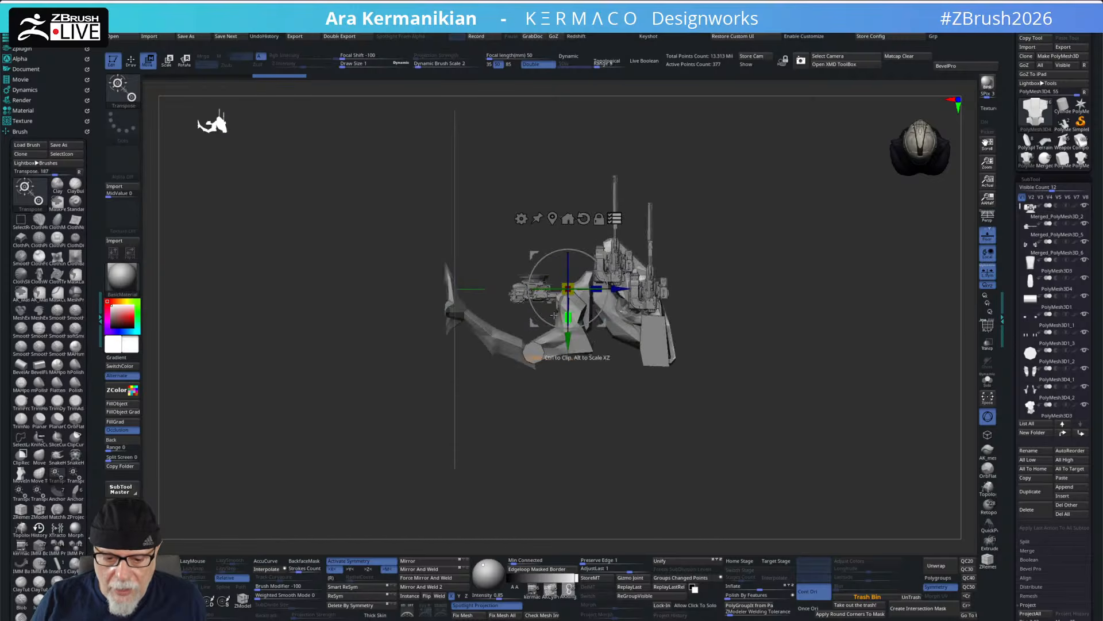
key(ctrl+z)
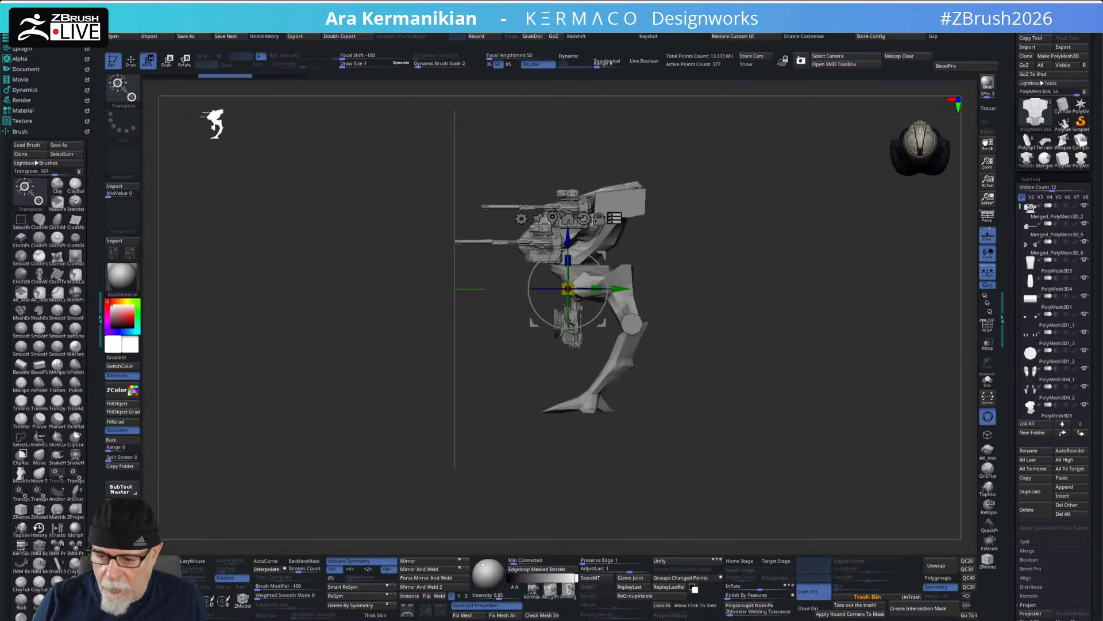
mouse_move(1081, 229)
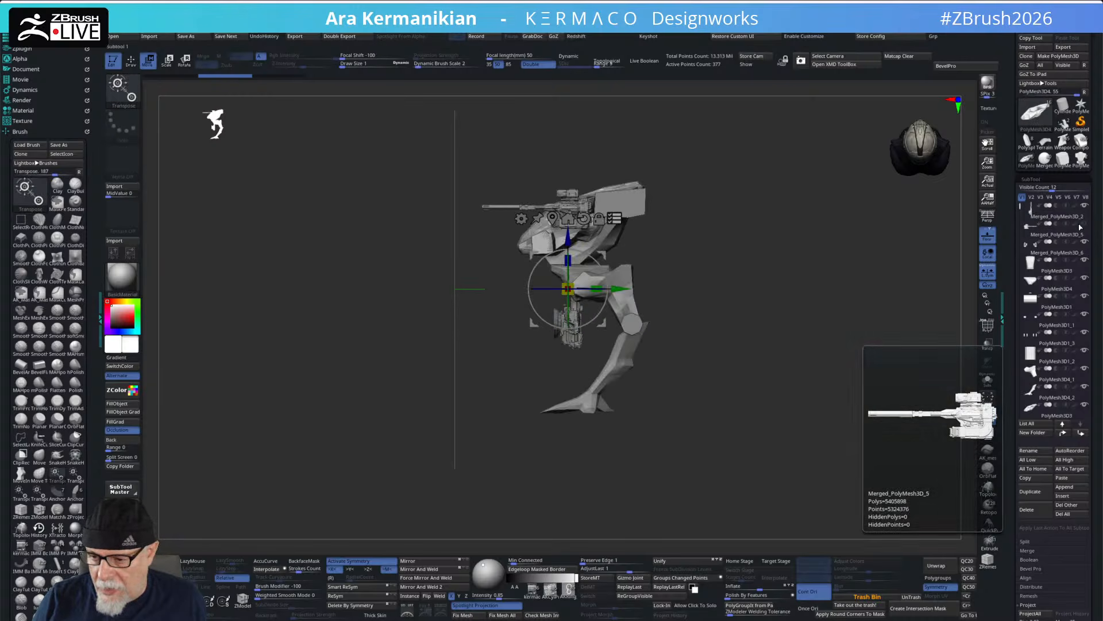
click(1083, 226)
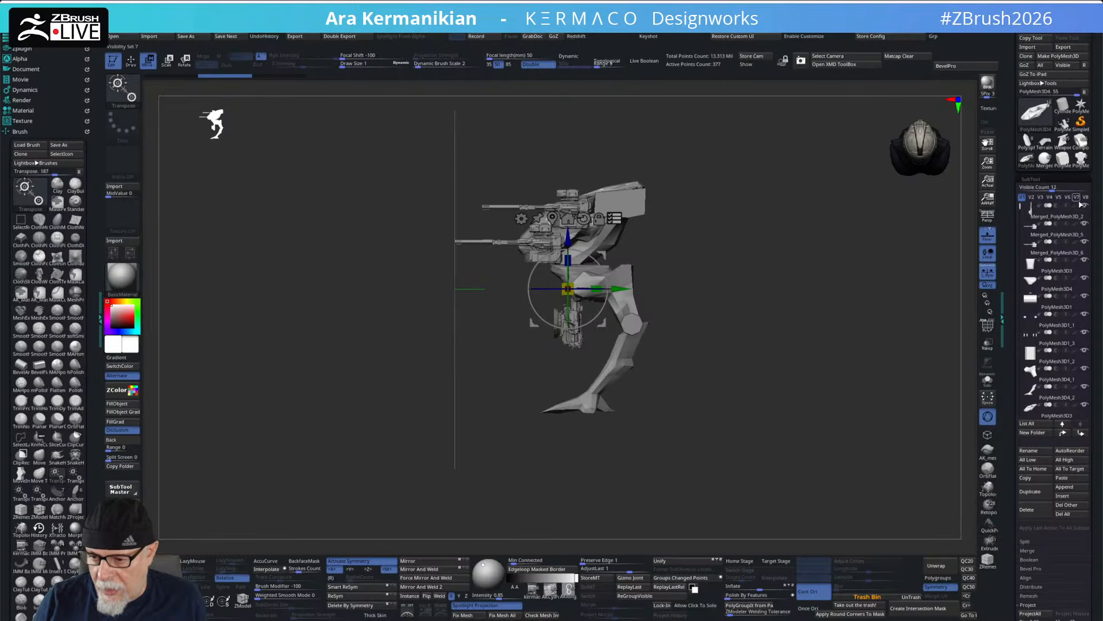
click(1084, 206)
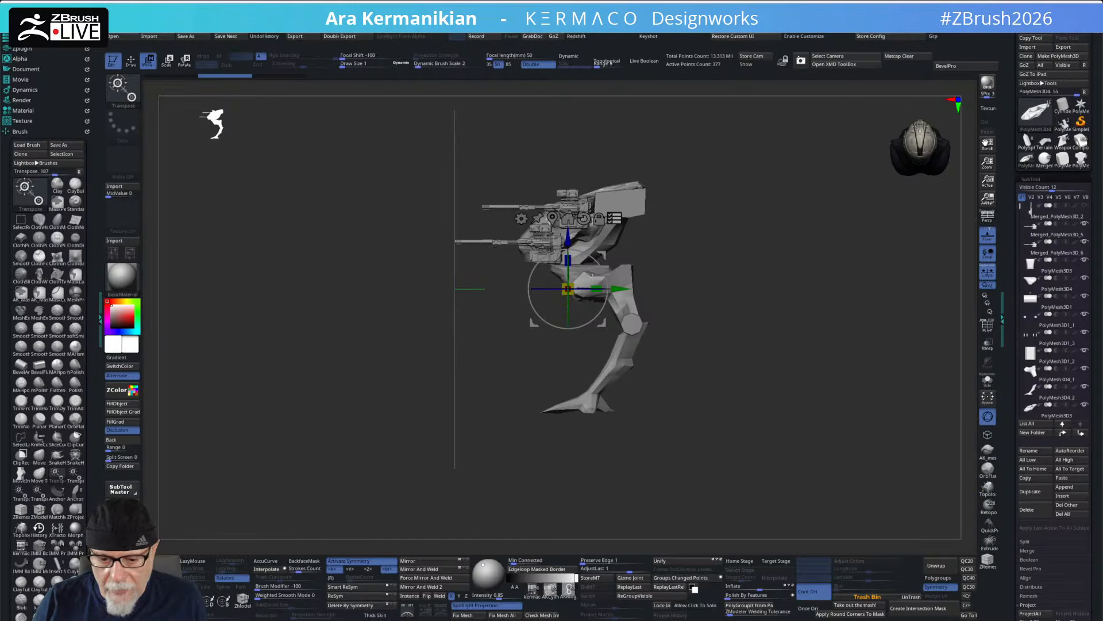
drag(608, 277, 611, 327)
drag(799, 327, 810, 383)
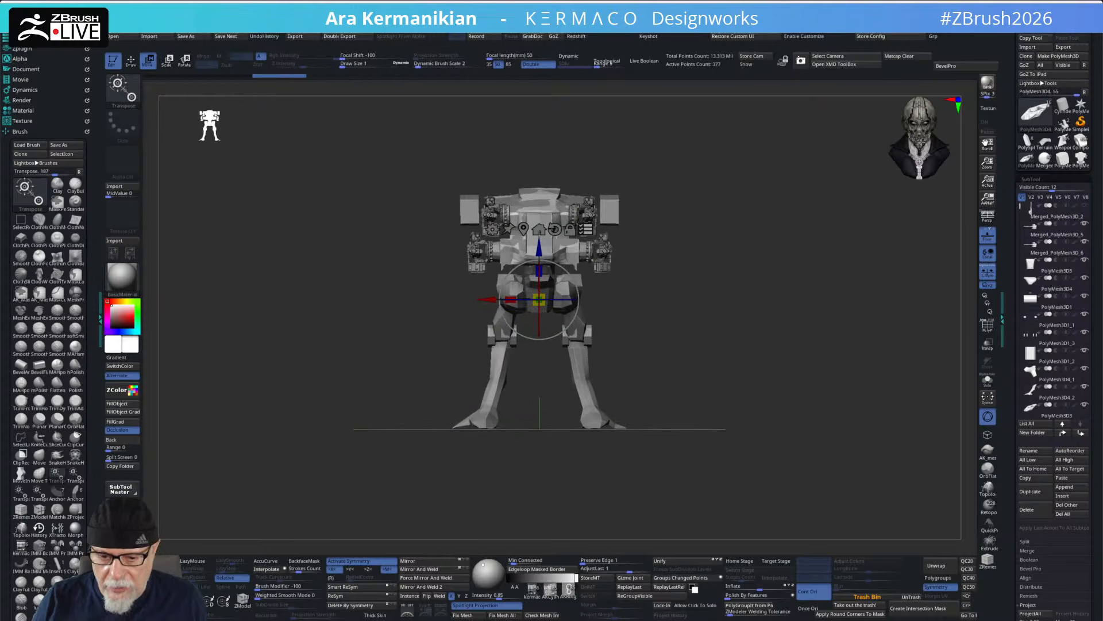
drag(746, 309, 799, 301)
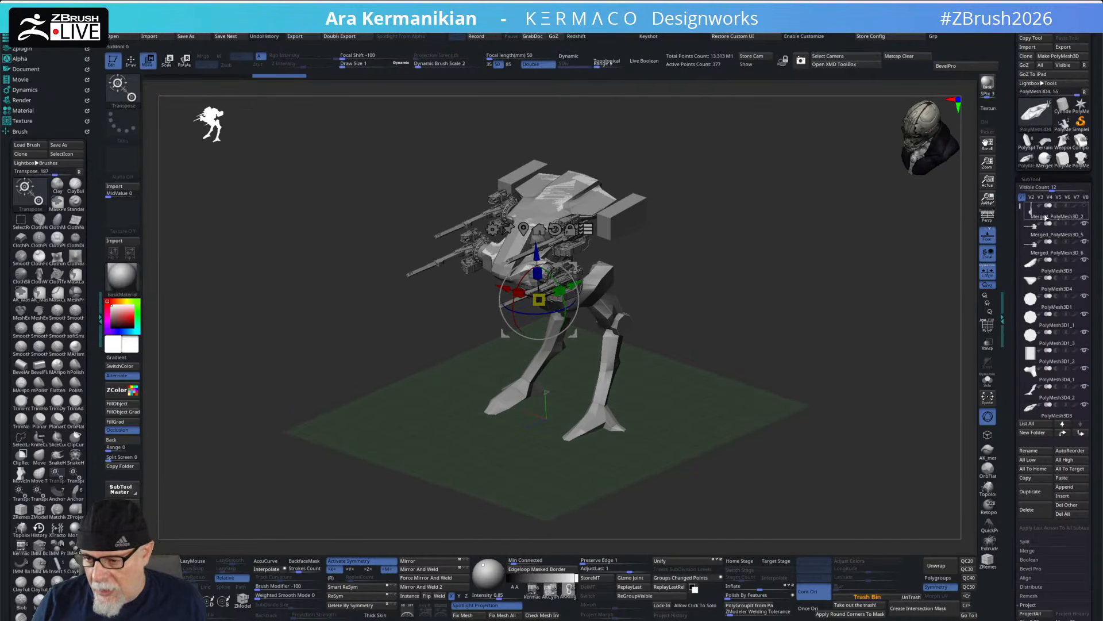
- Hide the builders folder and make PolyMesh3D4_4 the active subtool in Draw mode
drag(1019, 205, 1020, 302)
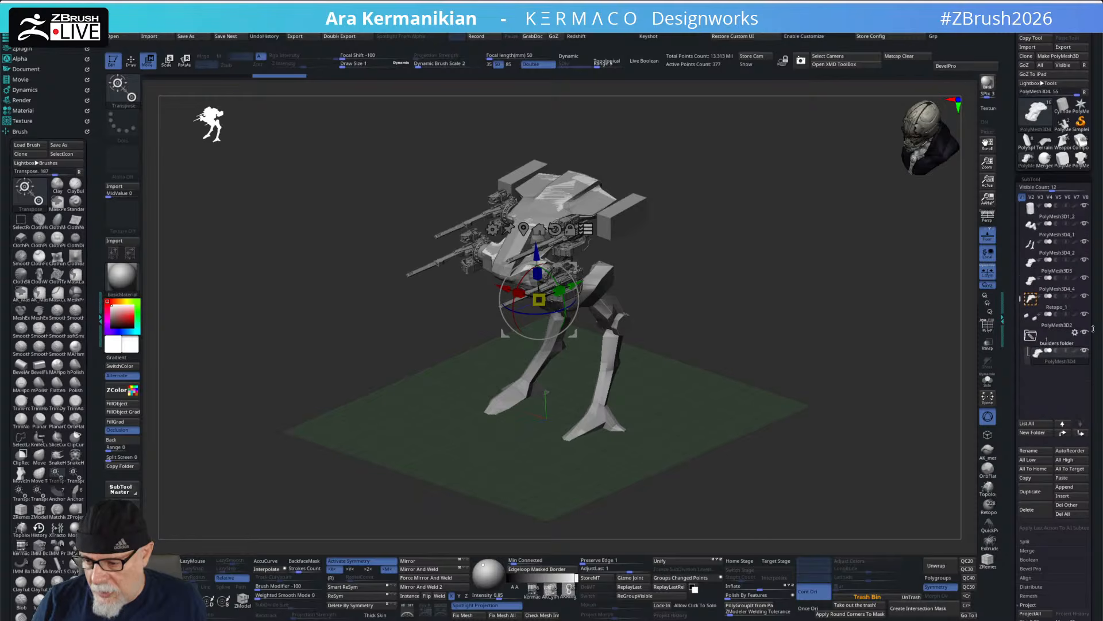
click(1085, 332)
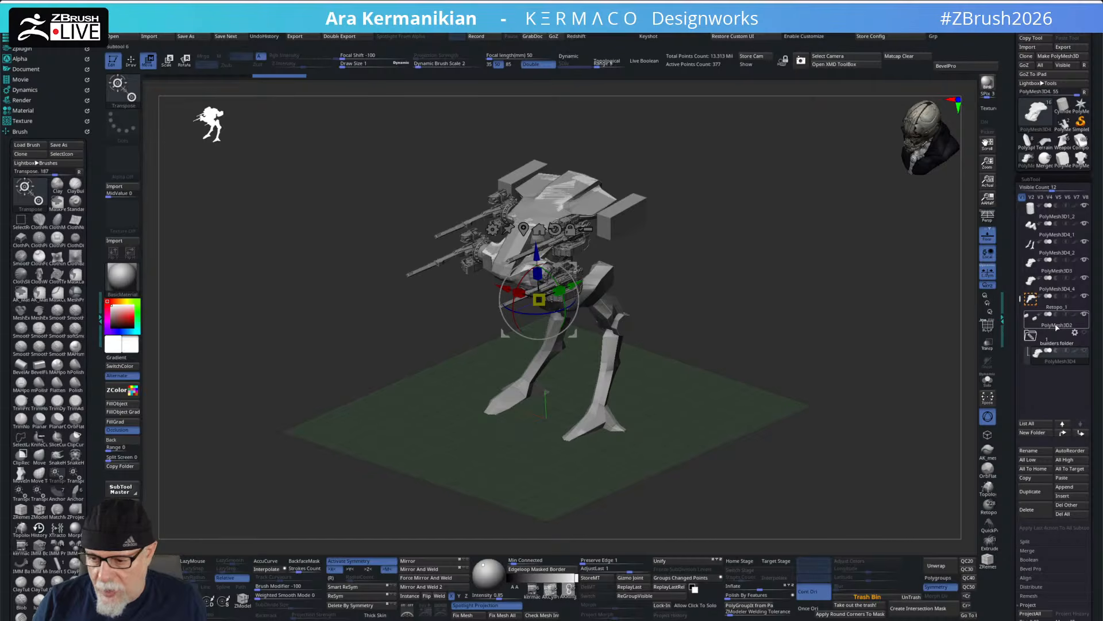
click(1083, 285)
click(1083, 286)
mouse_move(890, 325)
mouse_down()
mouse_move(872, 320)
mouse_move(855, 346)
mouse_move(845, 331)
mouse_up()
key(q)
drag(759, 344, 851, 290)
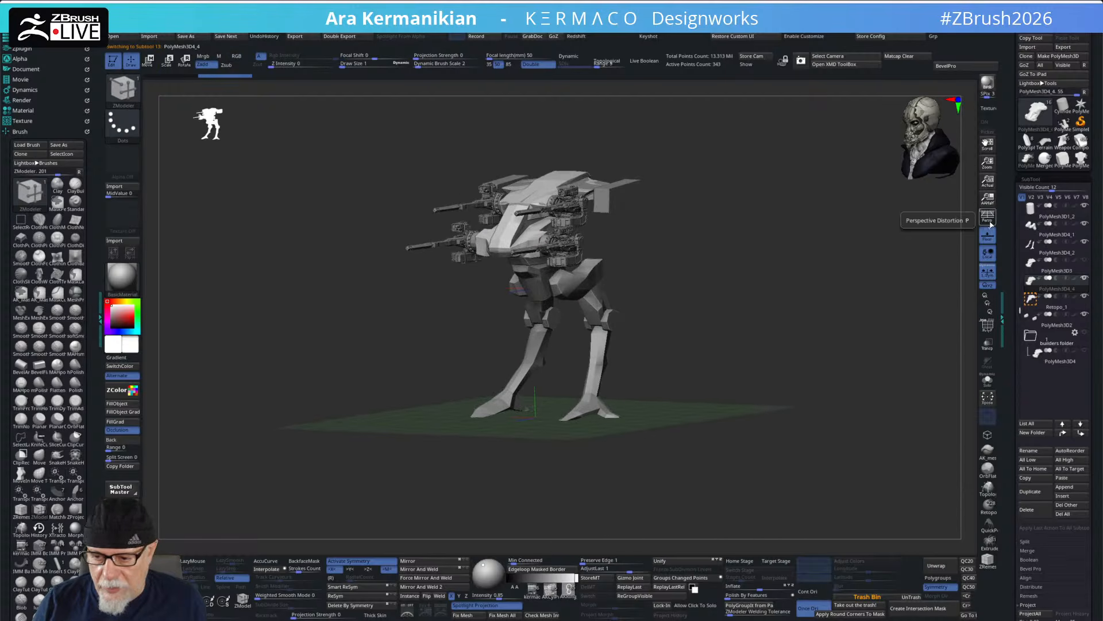
- Enable perspective distortion and increase the camera's focal length
click(989, 221)
click(526, 55)
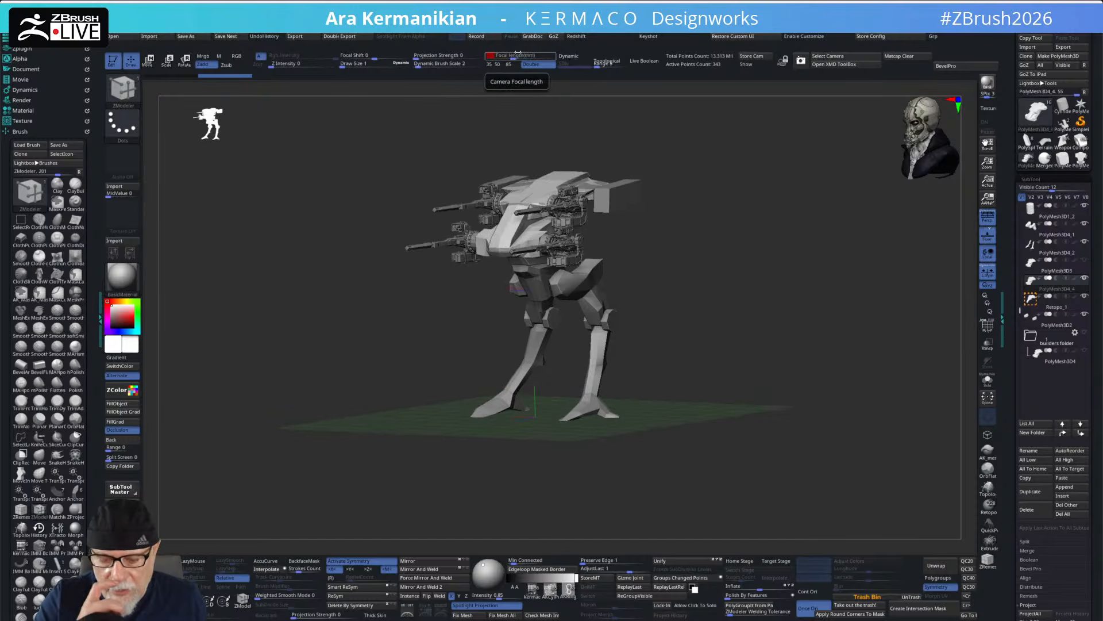
drag(638, 286, 896, 257)
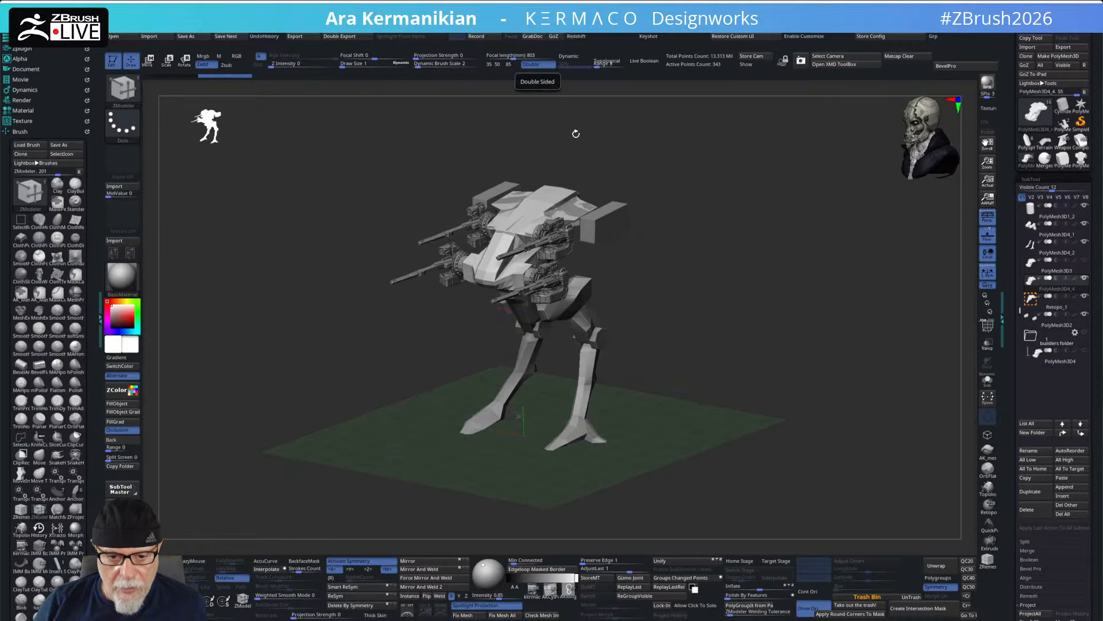
- Check the mech from several angles, then make a BPR render with shadows of its three-quarter view
shift+drag(721, 283, 736, 272)
drag(479, 385, 594, 165)
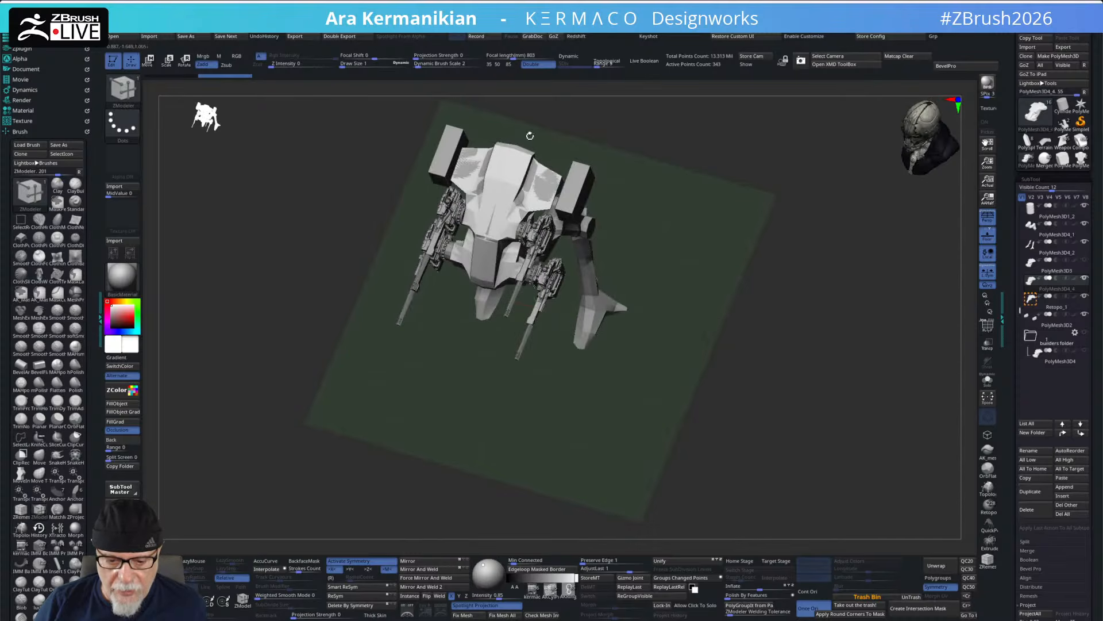
drag(860, 452, 514, 136)
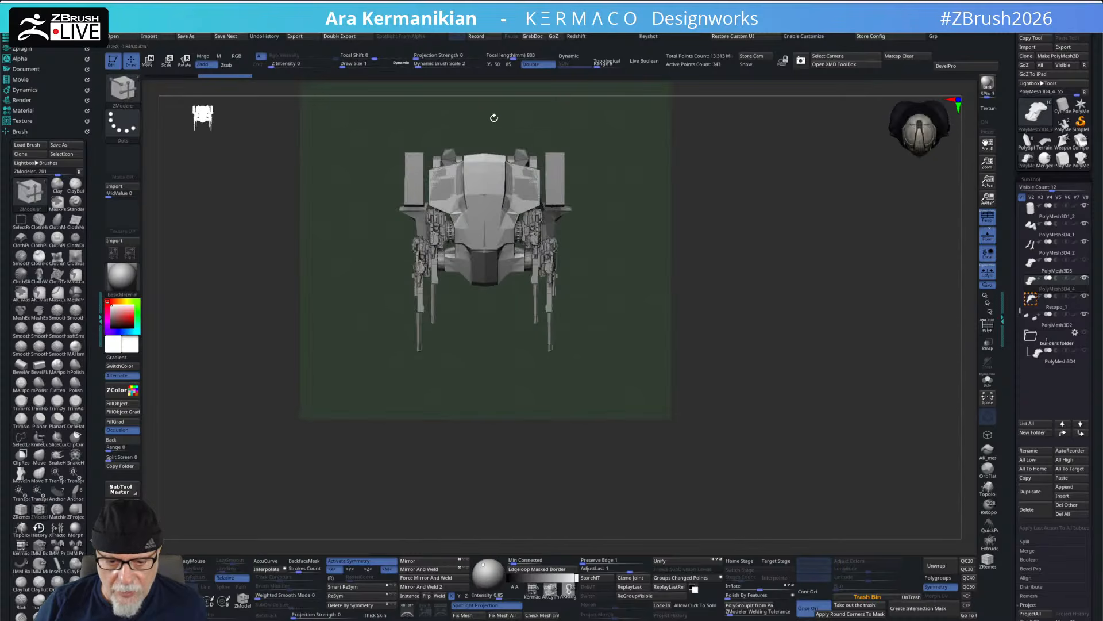
drag(835, 377, 949, 187)
click(987, 83)
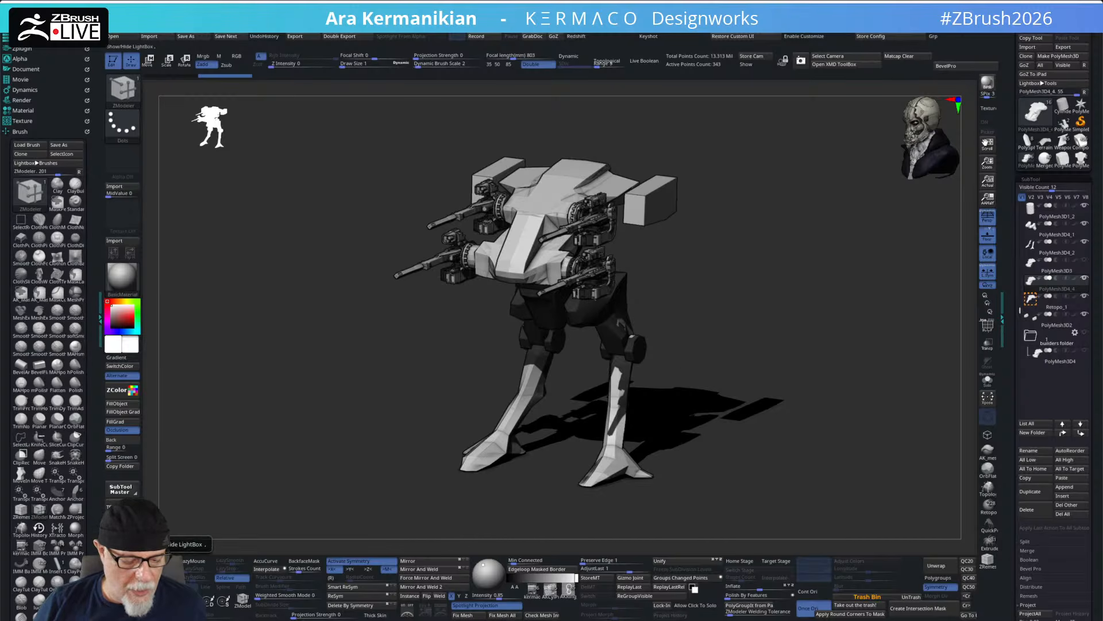
- Open the render filter presets in LightBox, apply the chromatic aberration preset, and shrink the preset browser
click(189, 543)
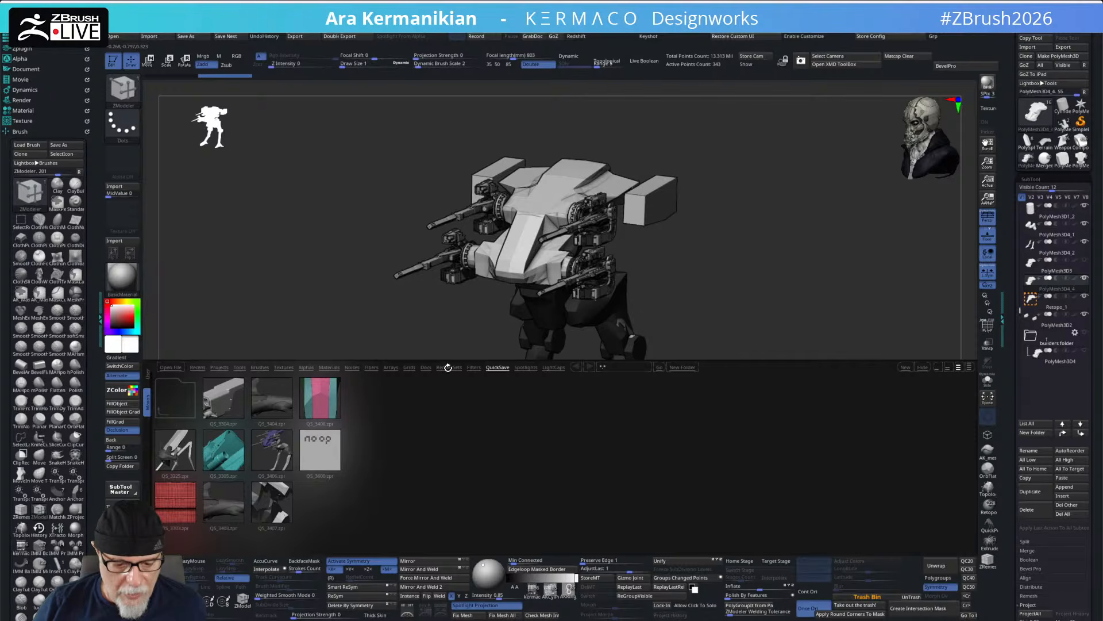
click(473, 369)
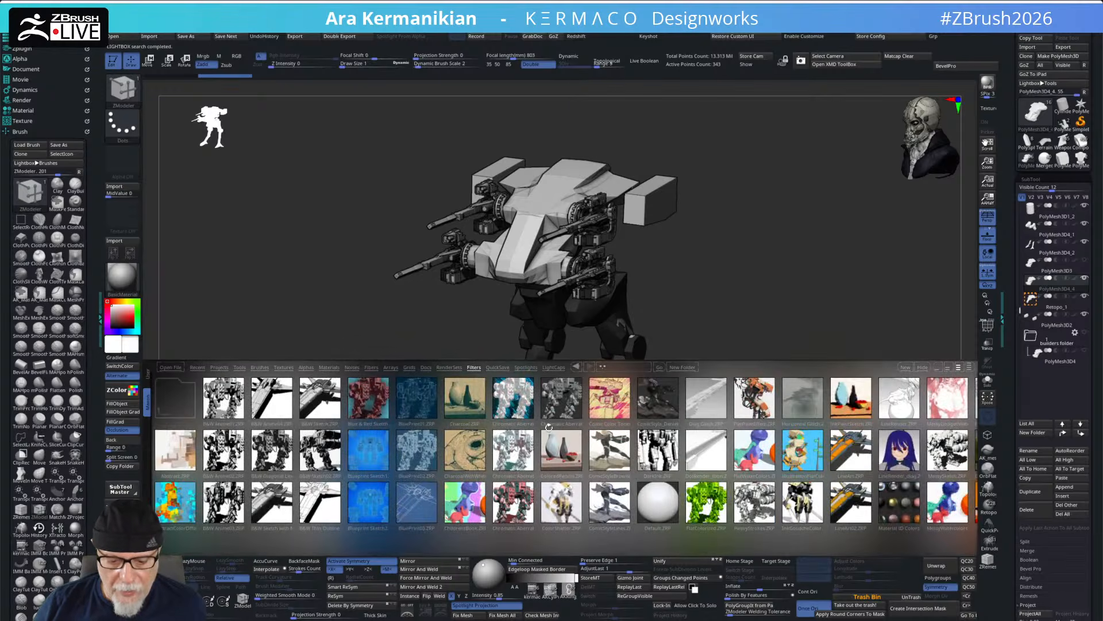
double_click(558, 398)
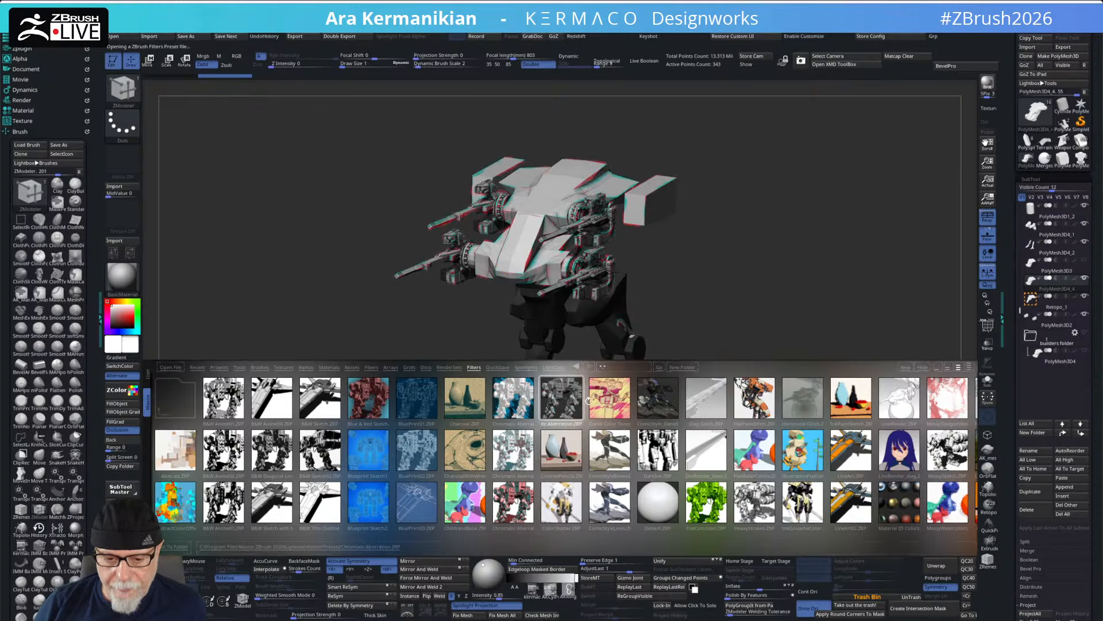
click(947, 367)
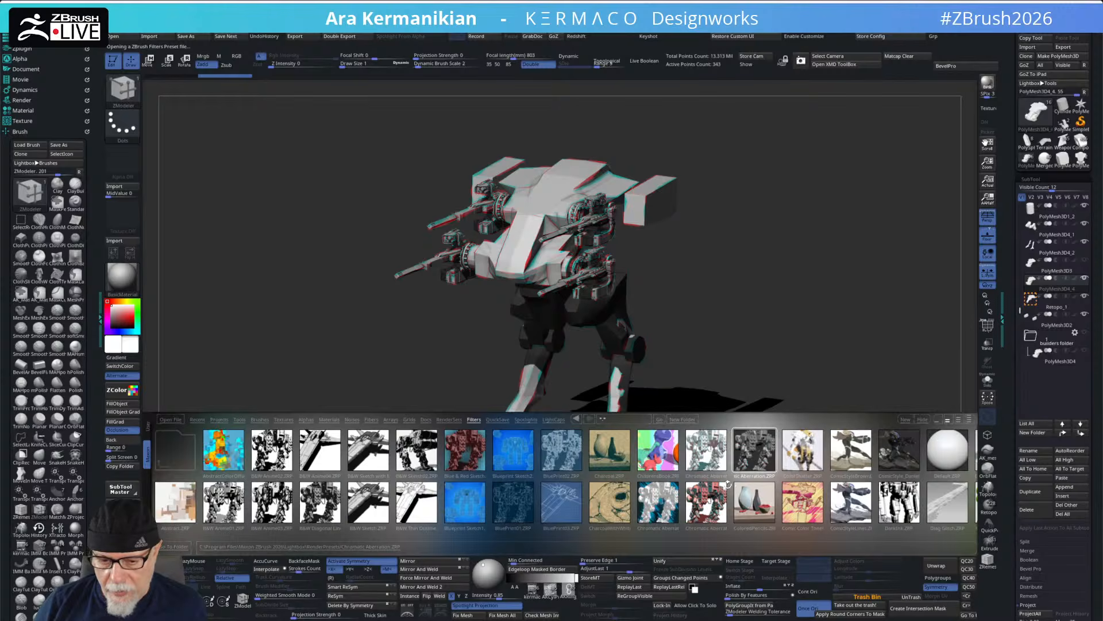
- Re-render the mech framed smaller with its feet in view, then try two high-contrast black-and-white filter presets
alt+drag(799, 368, 871, 236)
click(988, 89)
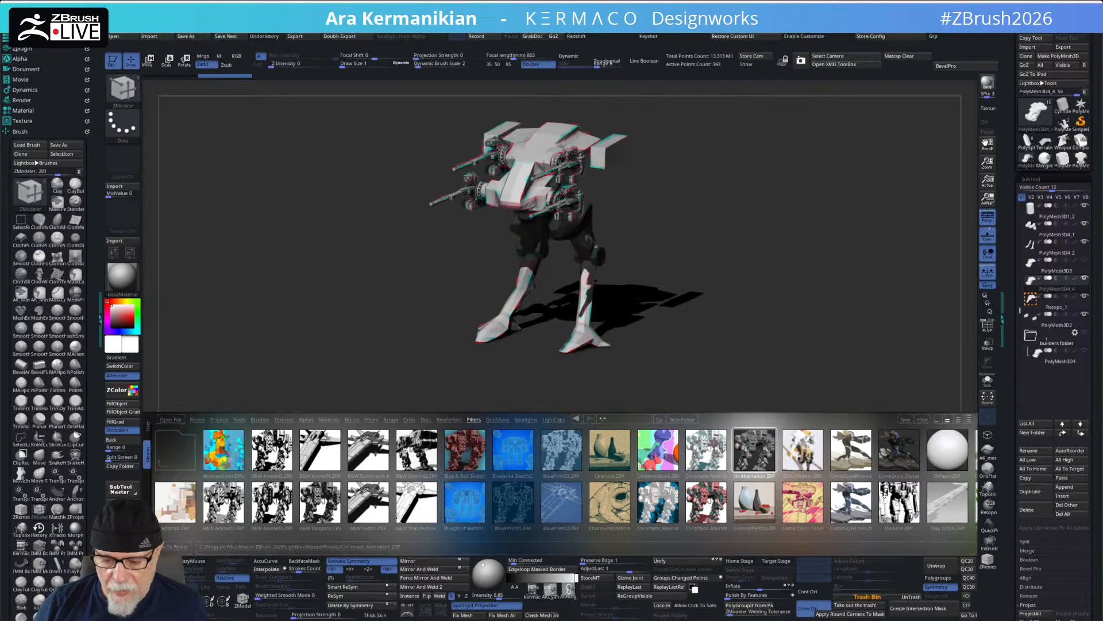
double_click(844, 505)
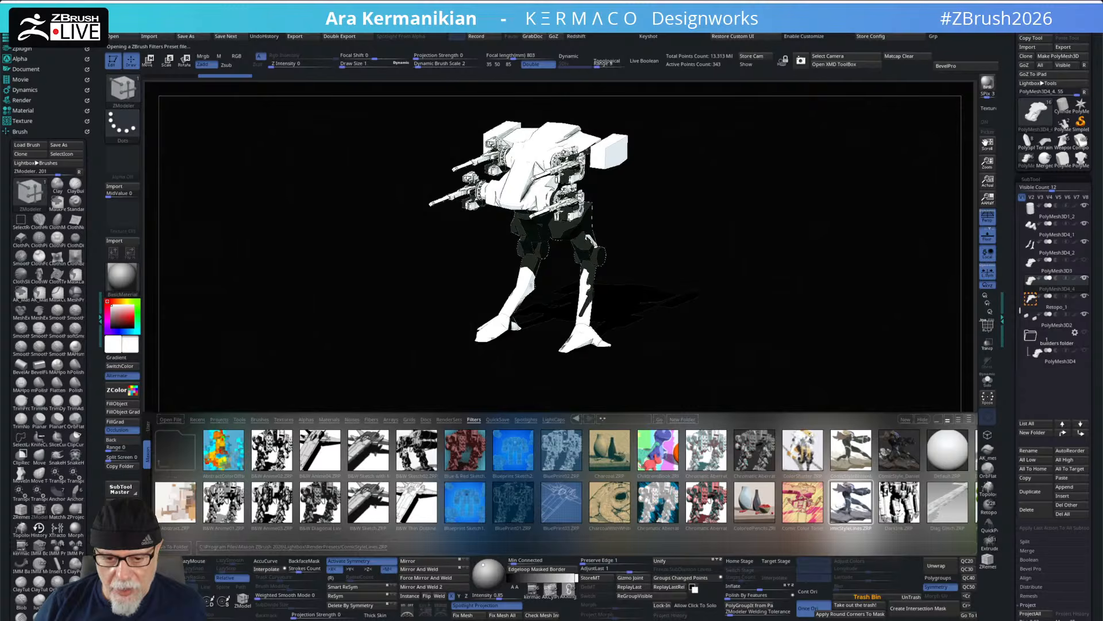
double_click(948, 503)
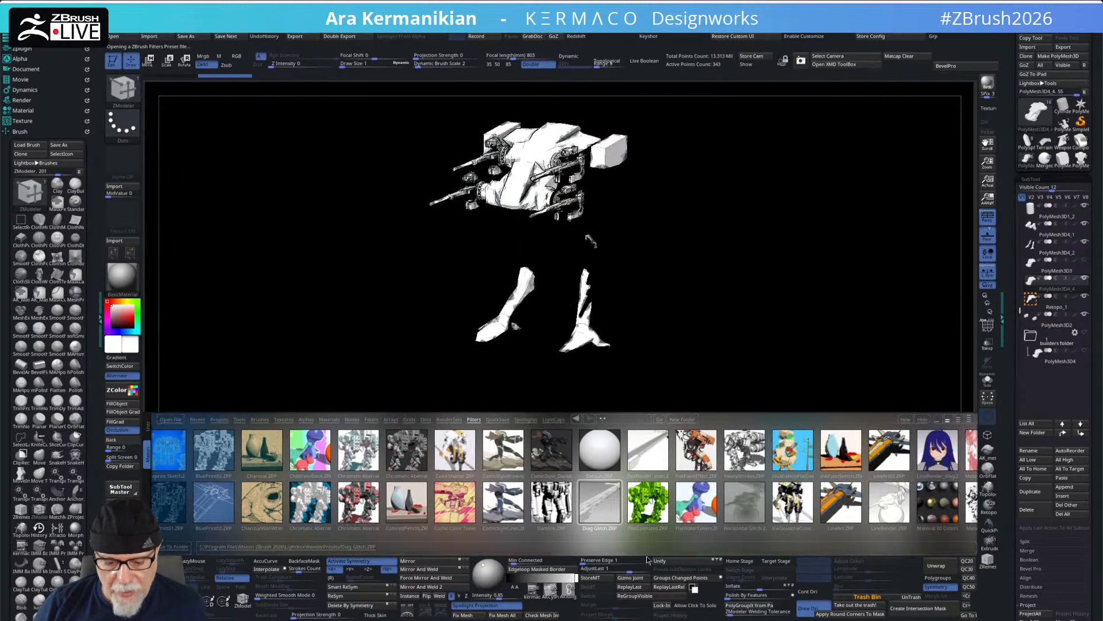
- Try the heavy strokes, line render and other stylized filter presets on the three-quarter render, ending with the Zhelong ink preset
double_click(697, 460)
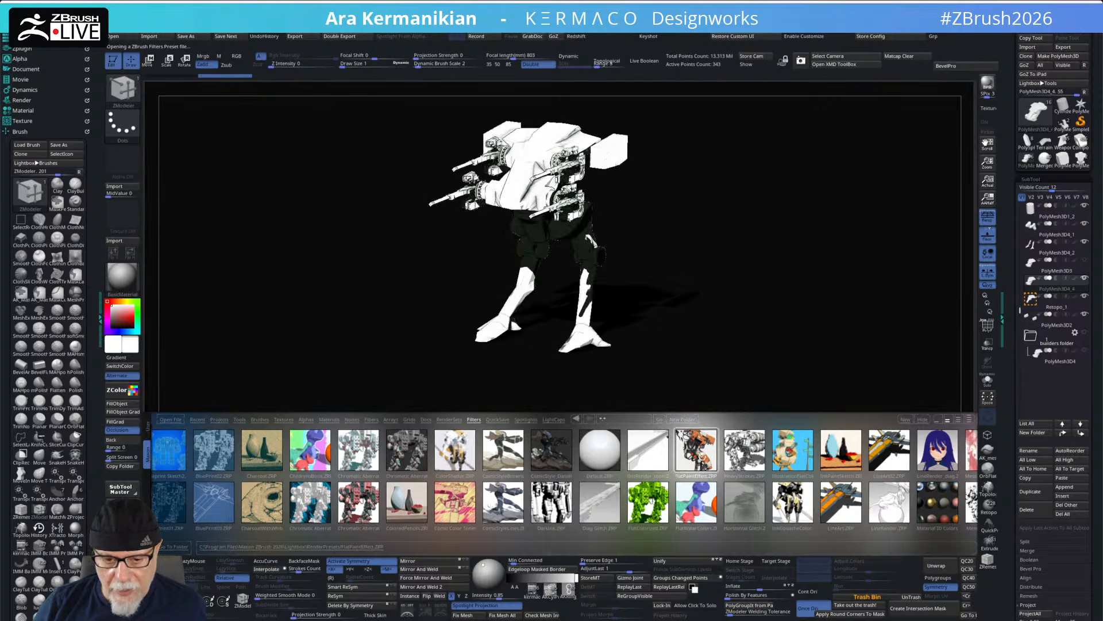
double_click(740, 447)
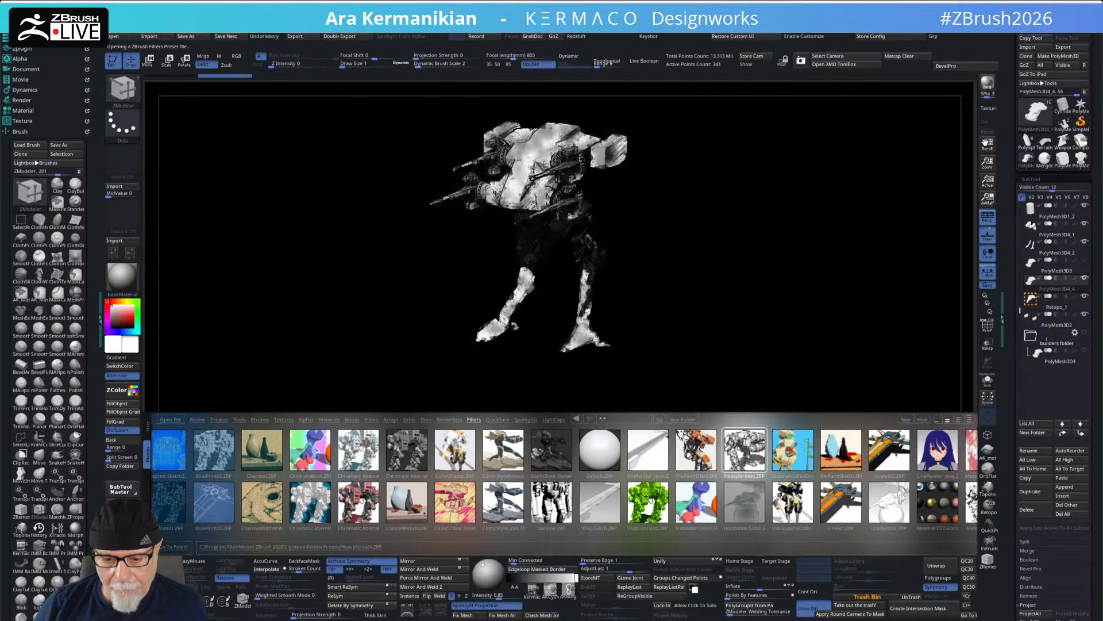
double_click(889, 500)
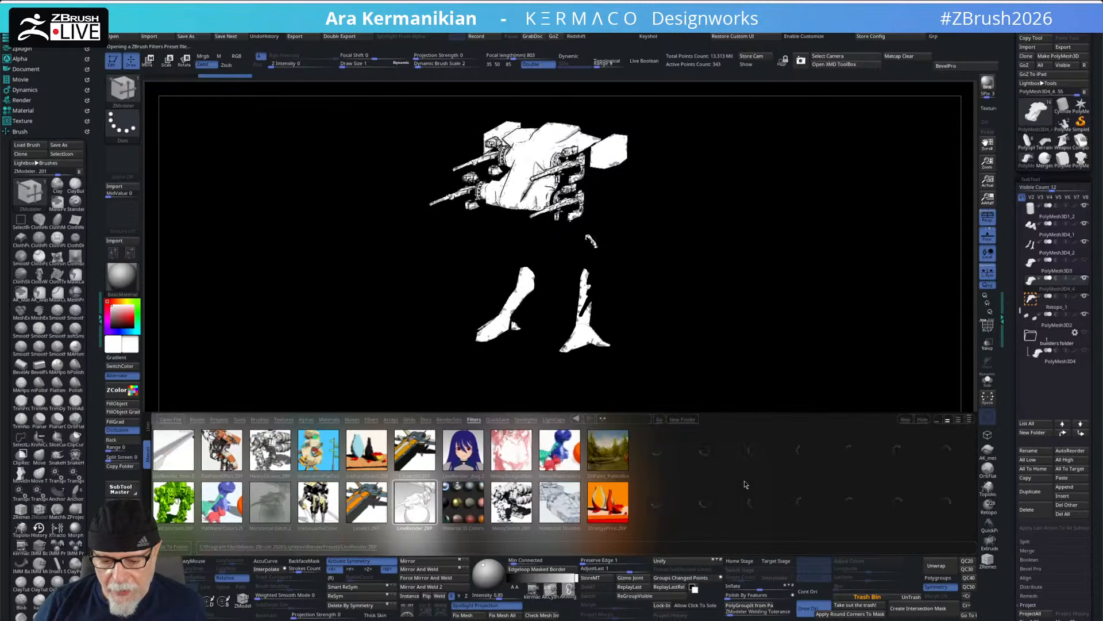
drag(866, 466, 796, 466)
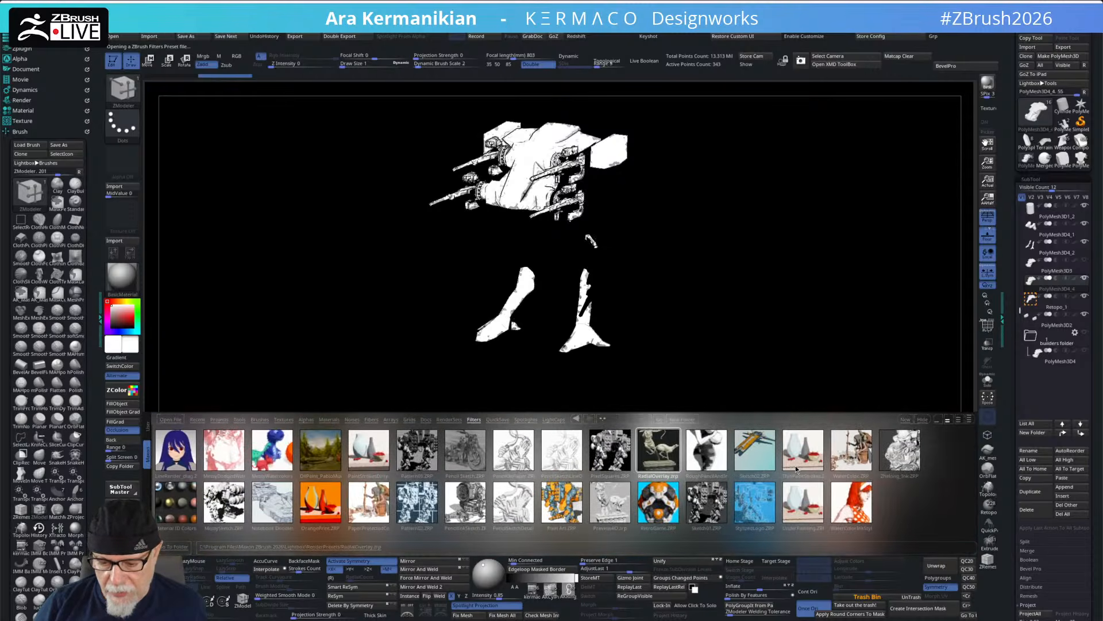
double_click(665, 448)
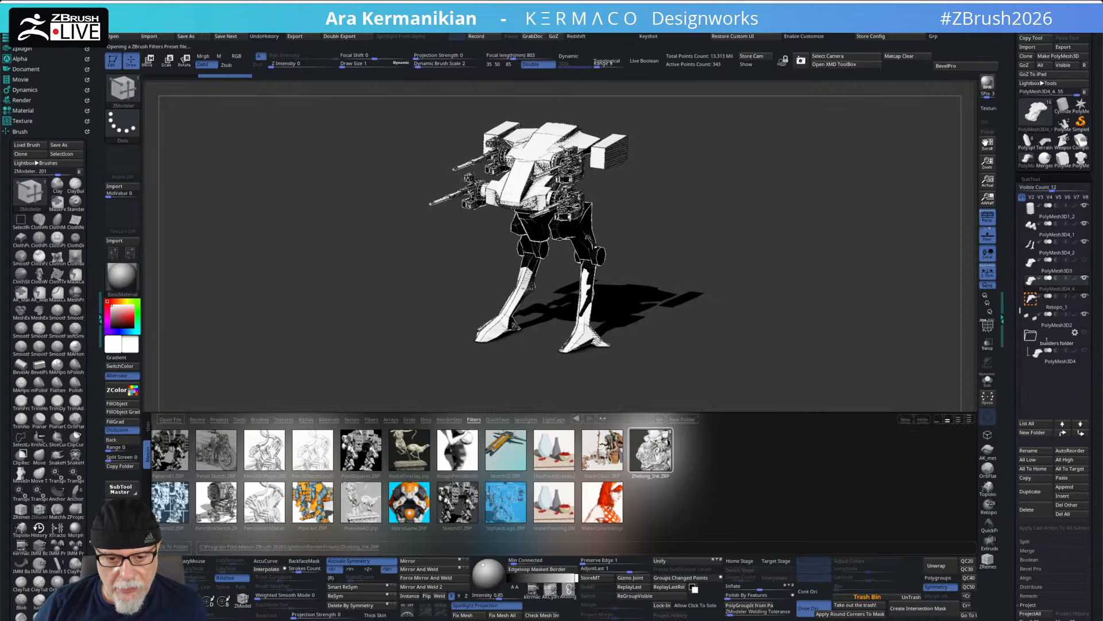
- Turn the mech to face the opposite direction, render it, and try two pencil-style filter presets
mouse_move(444, 370)
mouse_down()
mouse_move(717, 288)
mouse_move(690, 307)
mouse_move(699, 315)
mouse_move(712, 291)
mouse_move(707, 305)
mouse_move(738, 295)
mouse_move(783, 311)
mouse_move(783, 249)
mouse_move(770, 261)
mouse_move(853, 190)
mouse_move(743, 246)
mouse_up()
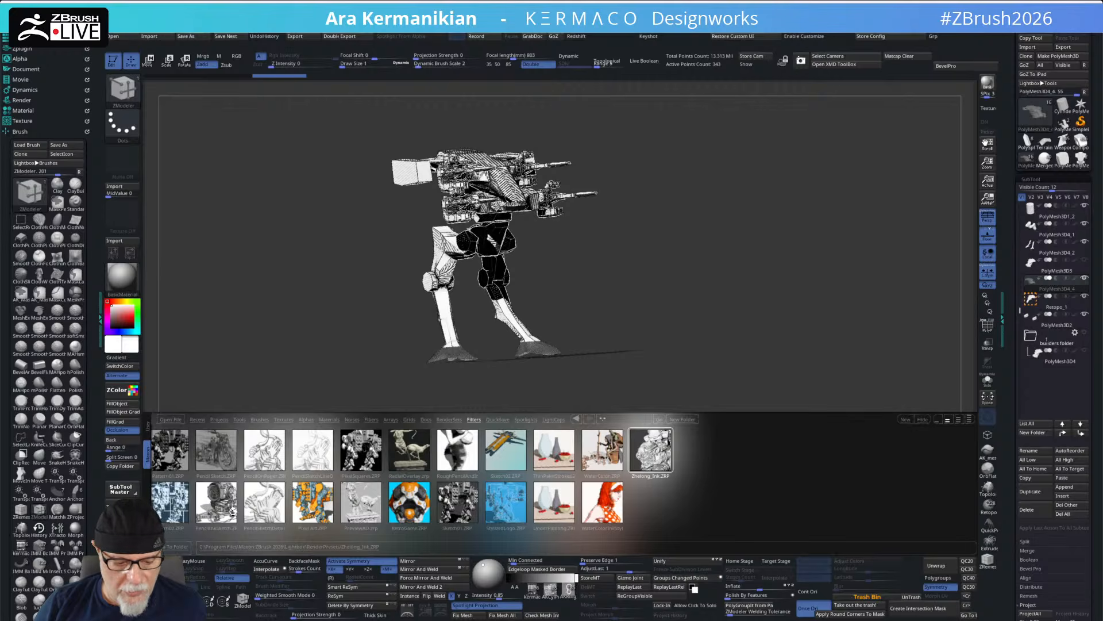
double_click(219, 454)
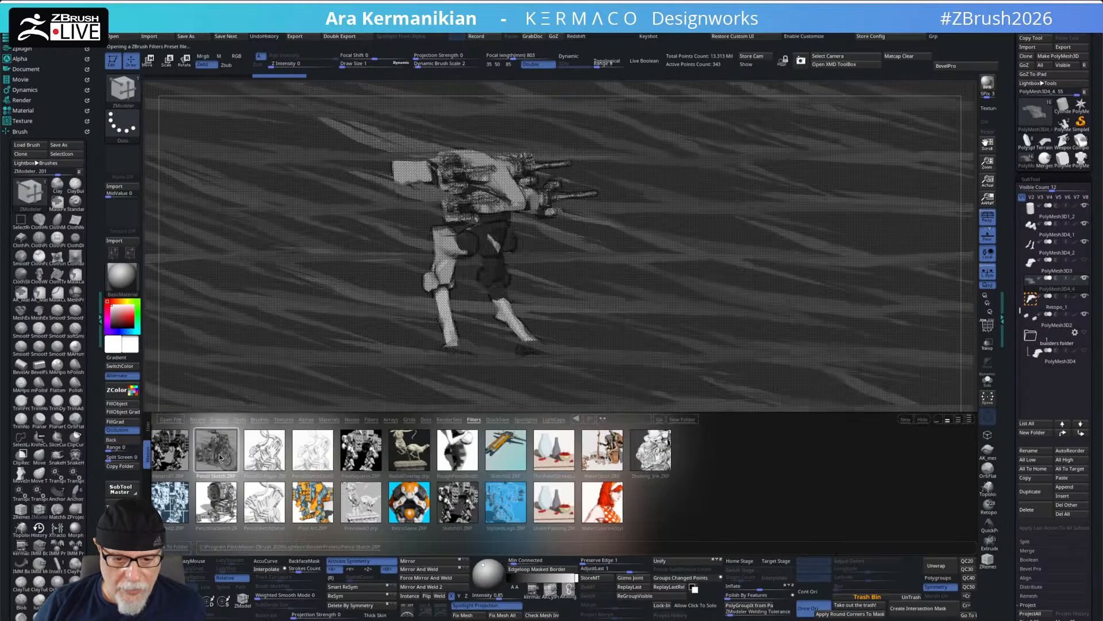
double_click(170, 499)
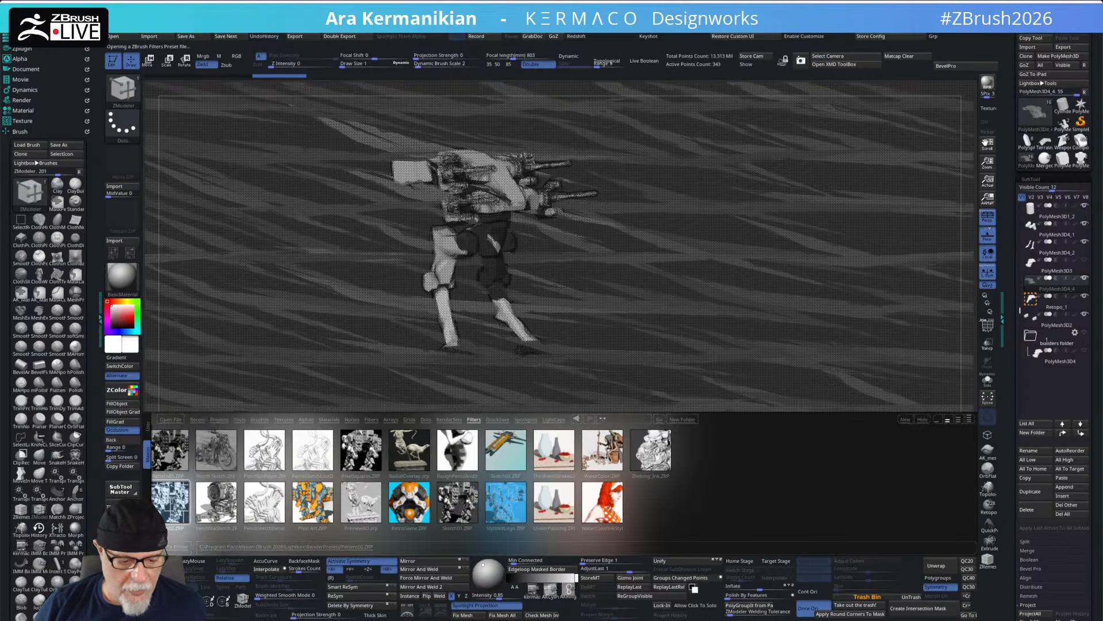
- Apply the green flat-colored filter preset, turn the mech slightly, and make a new BPR render
drag(292, 492, 595, 534)
double_click(551, 499)
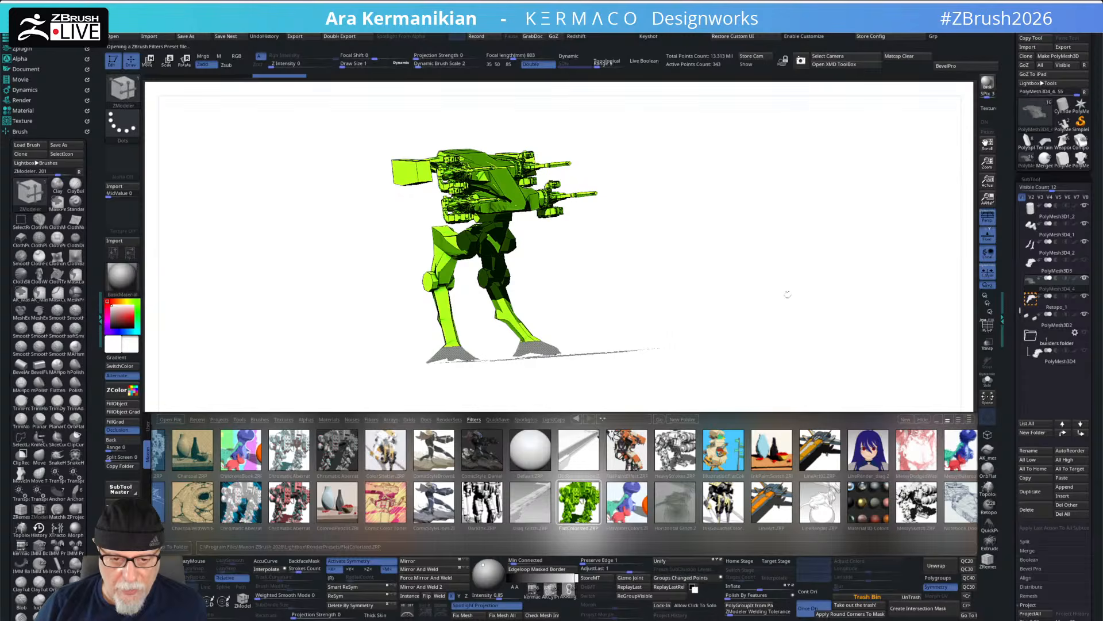
drag(787, 286, 973, 153)
click(987, 83)
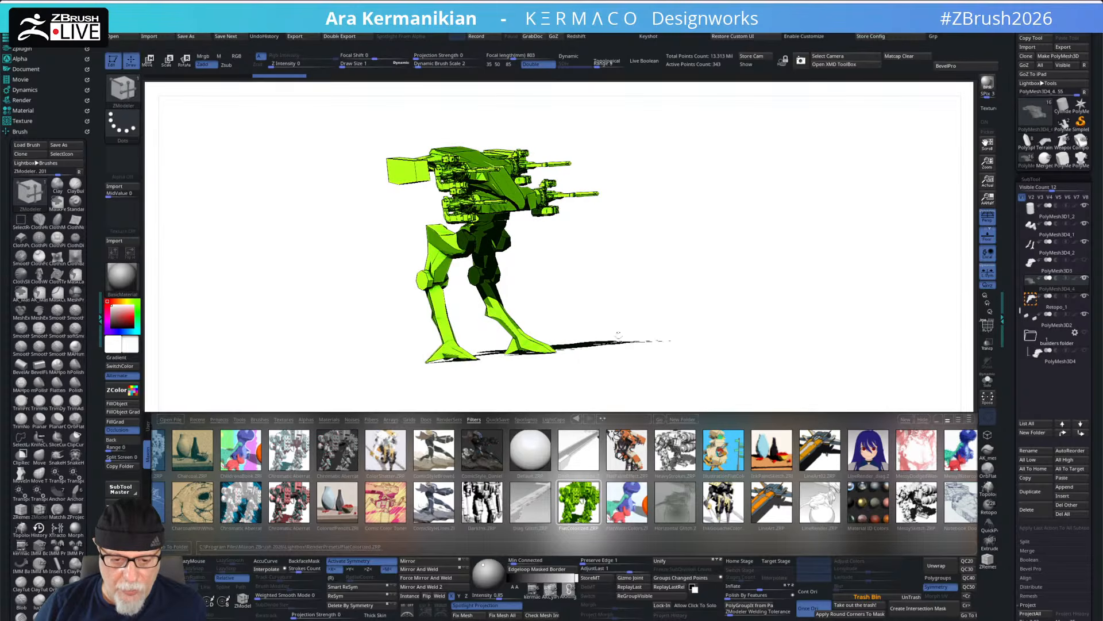
- Apply the Charcoal filter preset, render the mech from the side and in three-quarter view, and try the neighbouring charcoal variant
drag(703, 302, 643, 305)
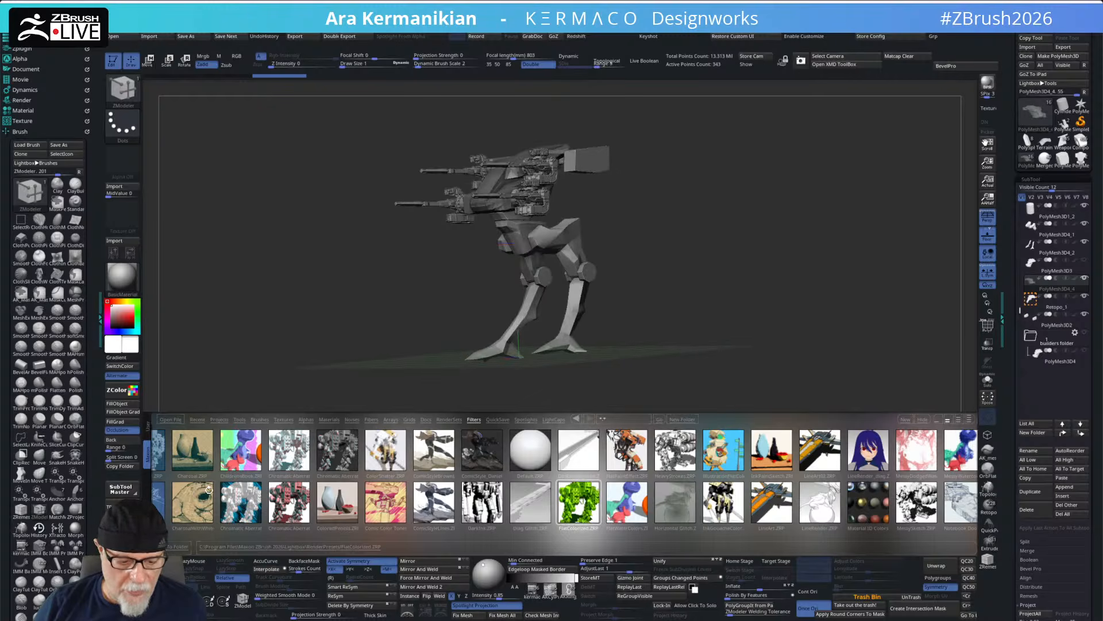
scroll(216, 482, left, 6)
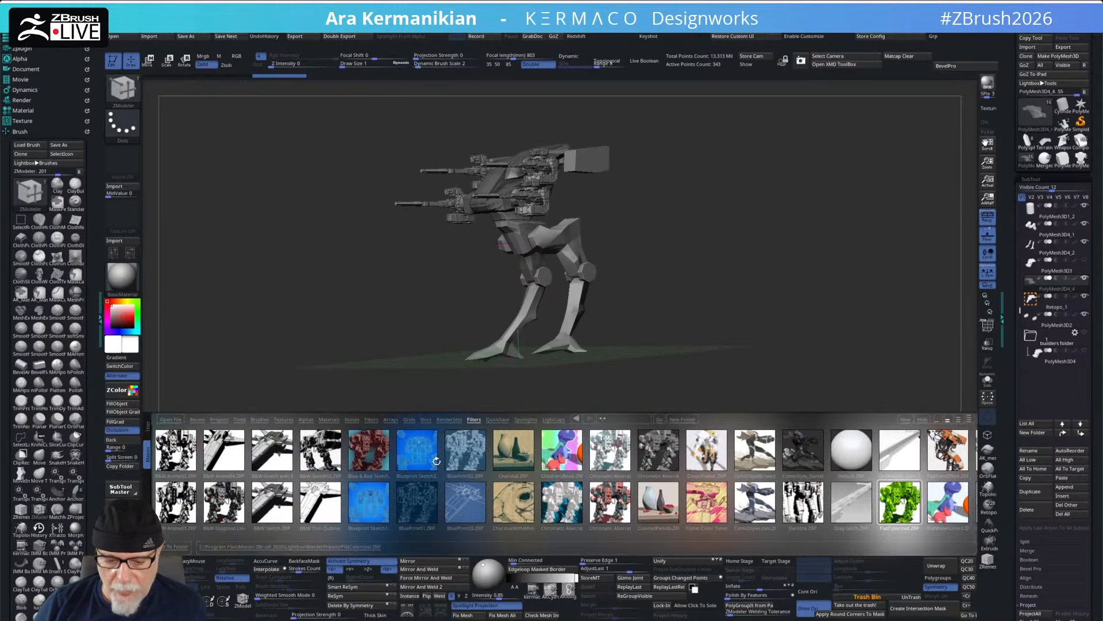
double_click(525, 459)
click(987, 85)
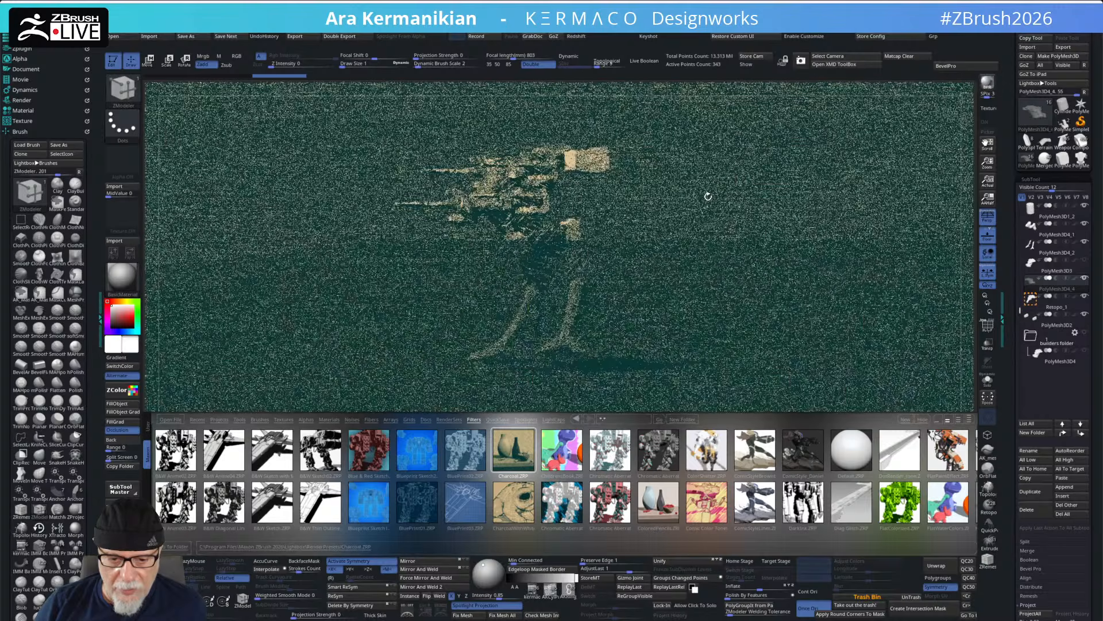
mouse_move(657, 335)
mouse_down()
mouse_move(675, 334)
mouse_move(552, 412)
mouse_up()
click(988, 84)
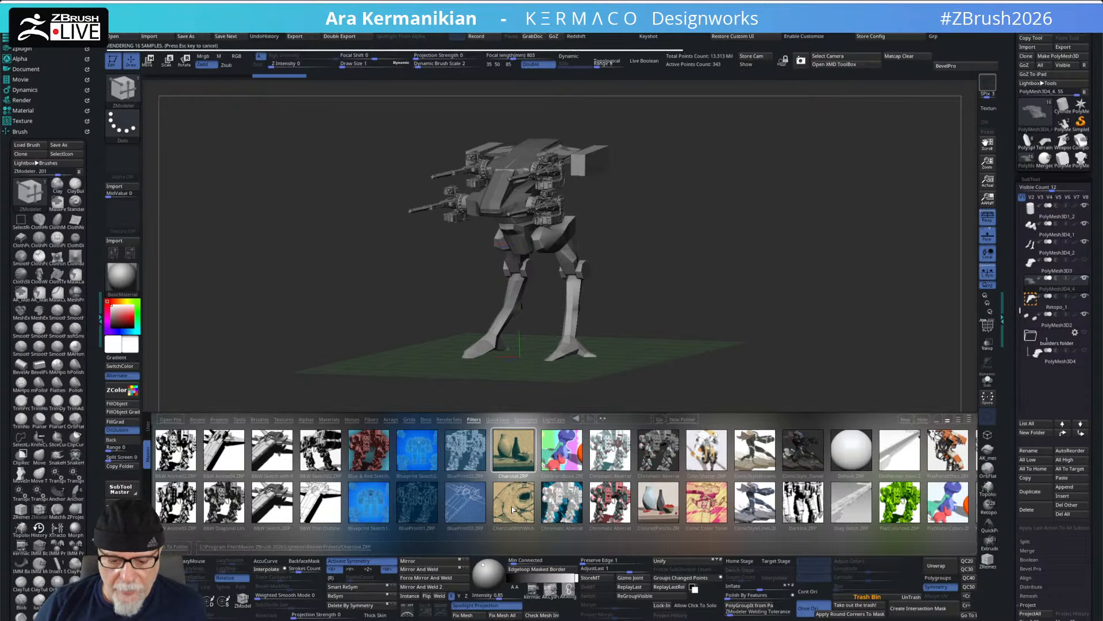
double_click(513, 506)
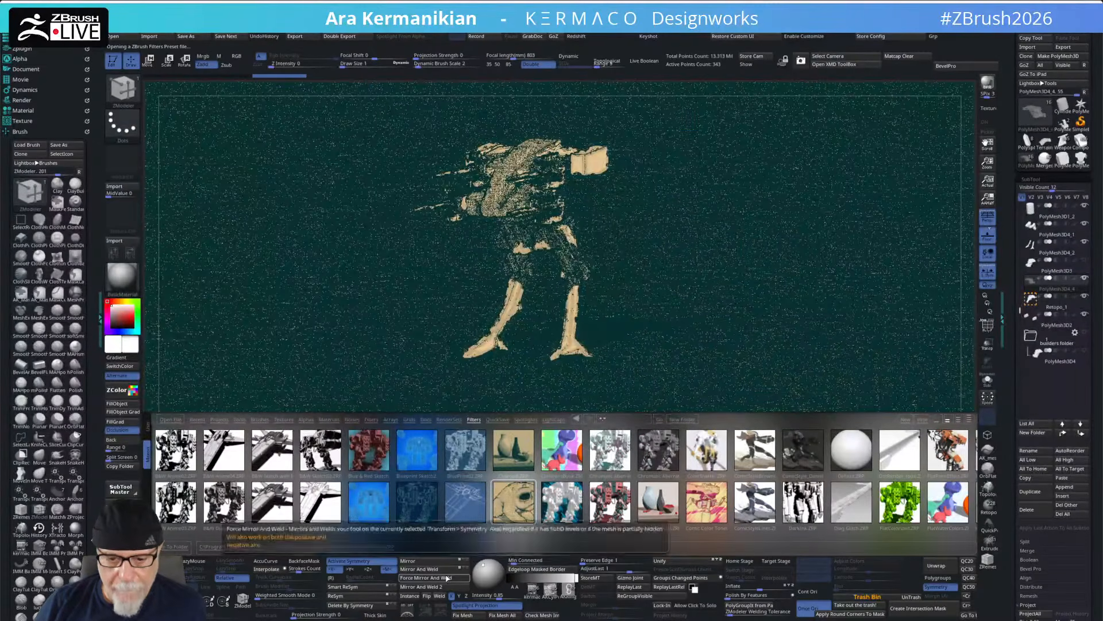
- Try several black-and-white sketch and line filter presets, including B&W Diagonal Lines, on the three-quarter render
click(417, 503)
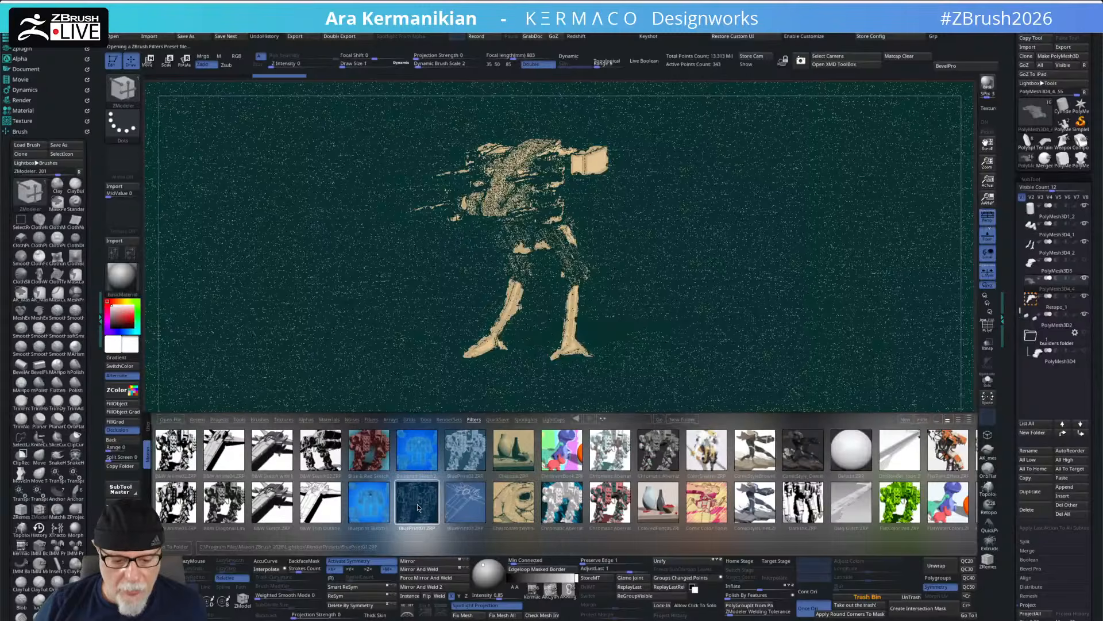
double_click(275, 502)
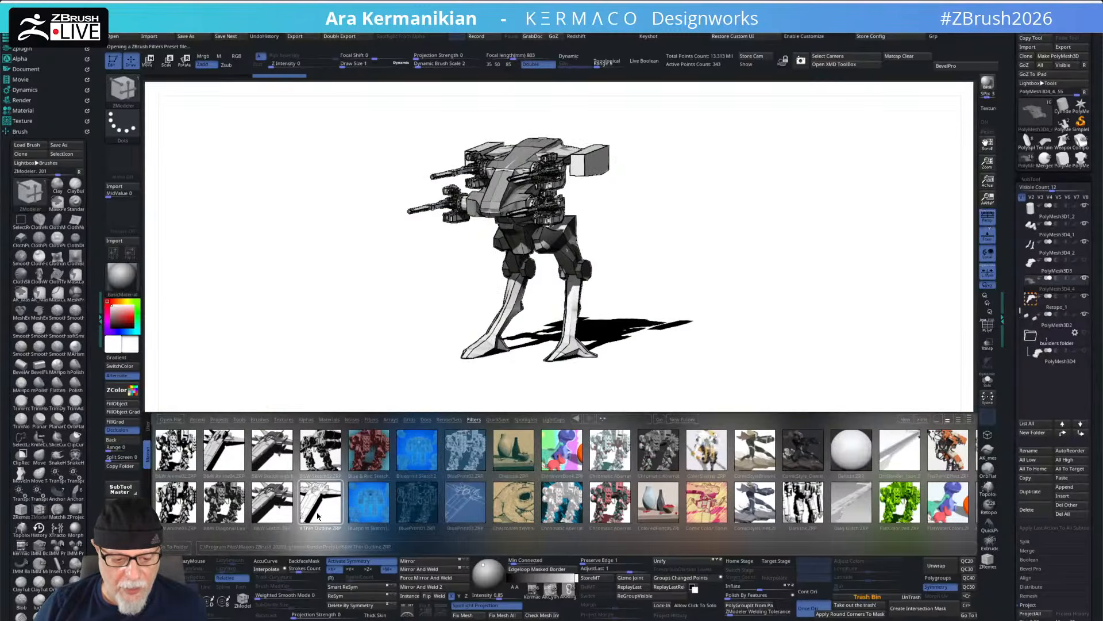
double_click(320, 454)
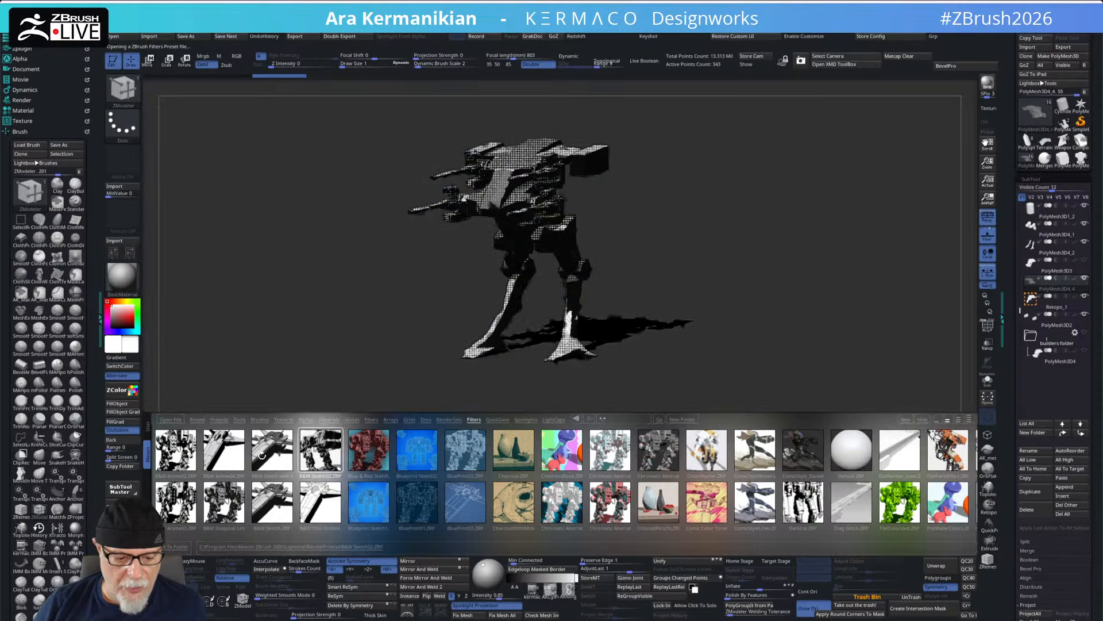
double_click(266, 457)
double_click(225, 454)
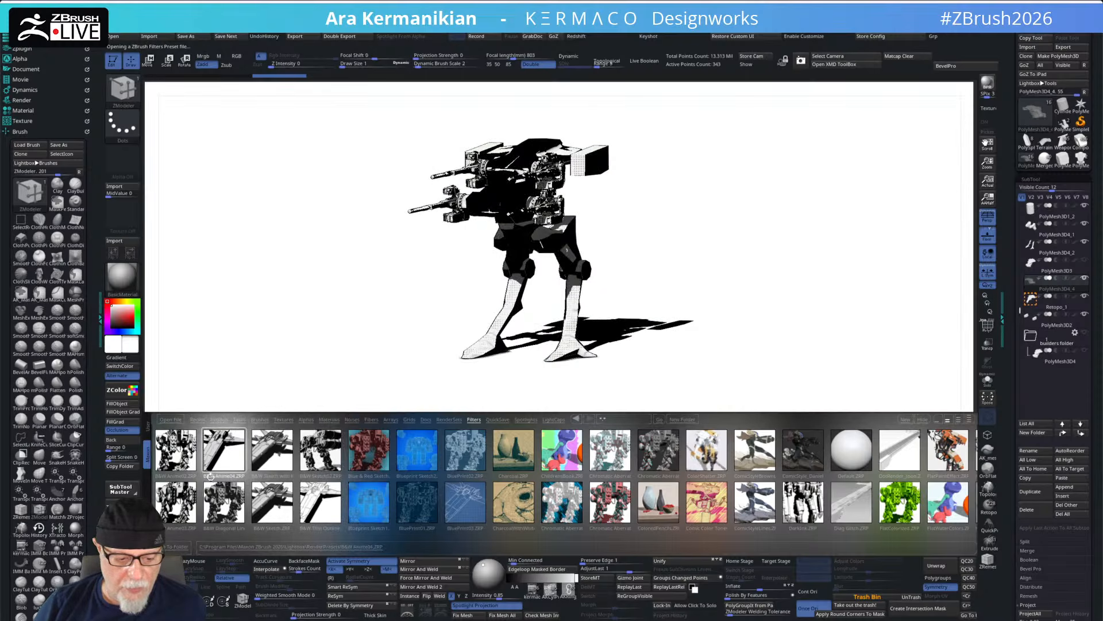
double_click(211, 506)
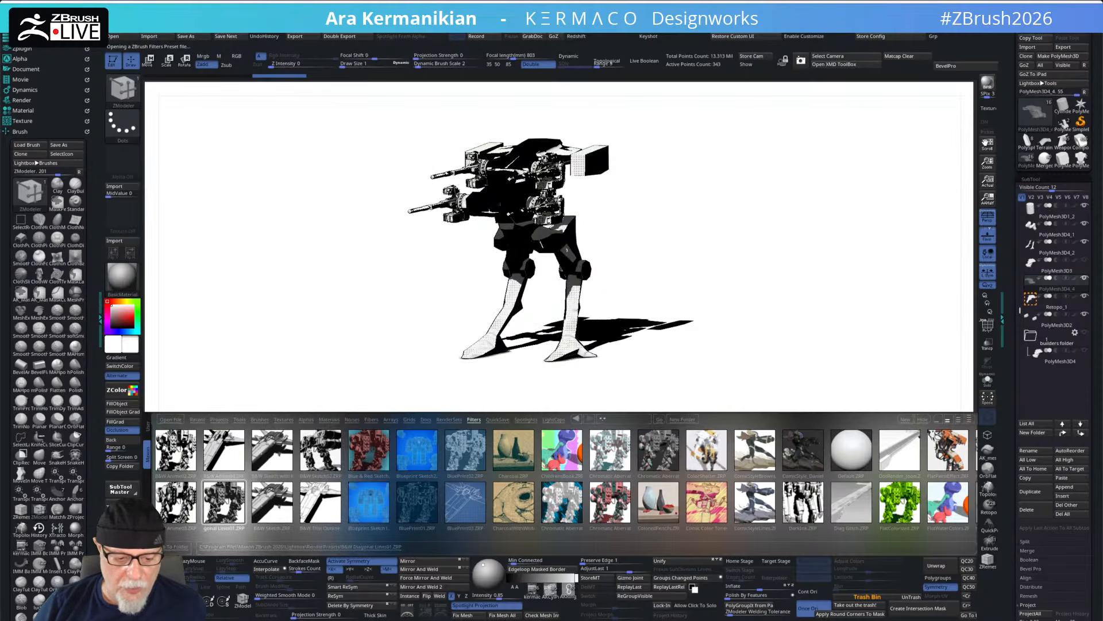
double_click(181, 506)
- Open a custom render preset folder and try its four presets, ending with the toon preset for the blue pencil material
drag(202, 458, 282, 465)
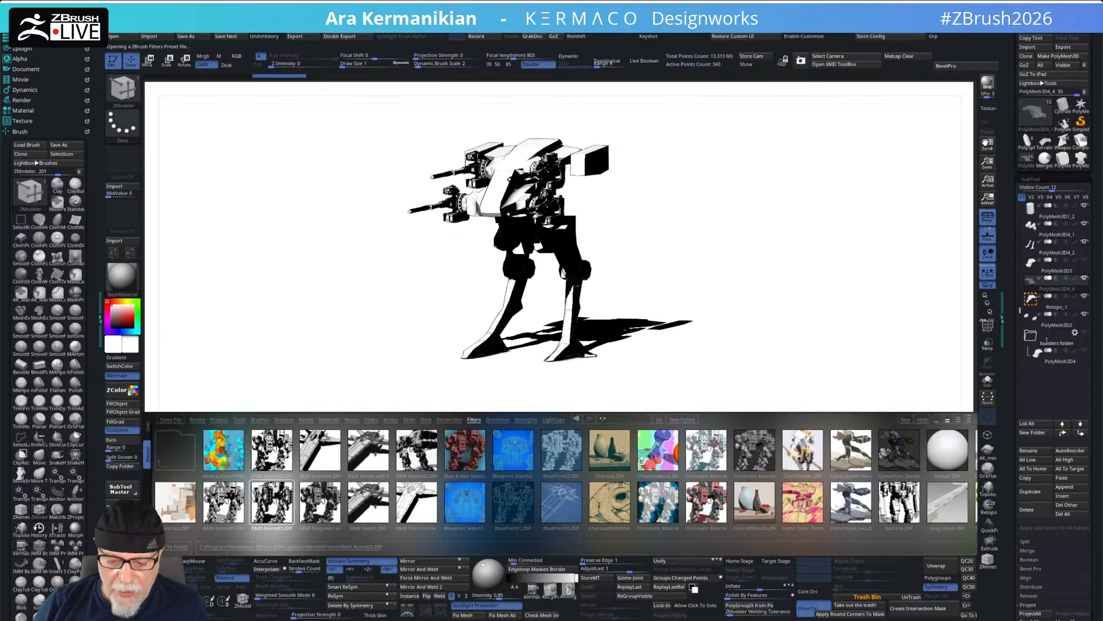
drag(625, 457, 480, 469)
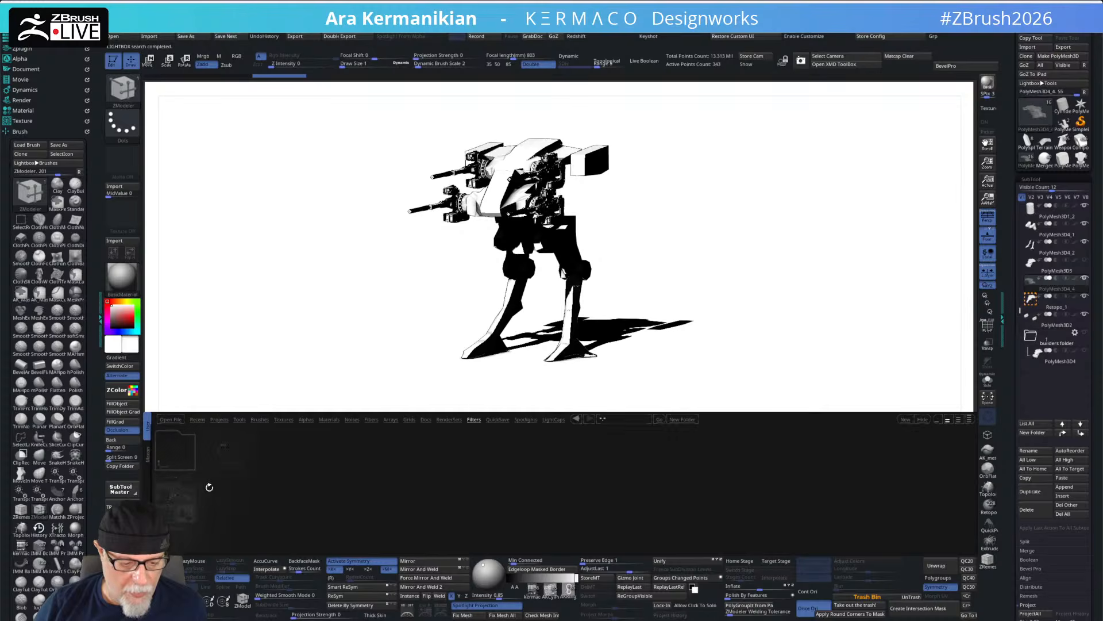
click(233, 459)
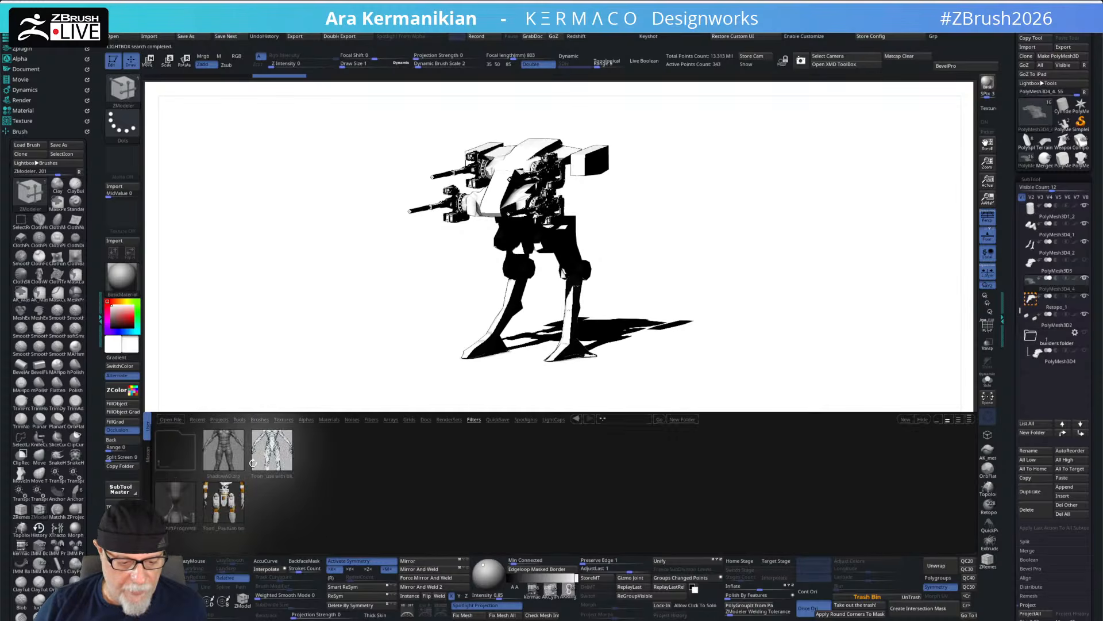
double_click(220, 508)
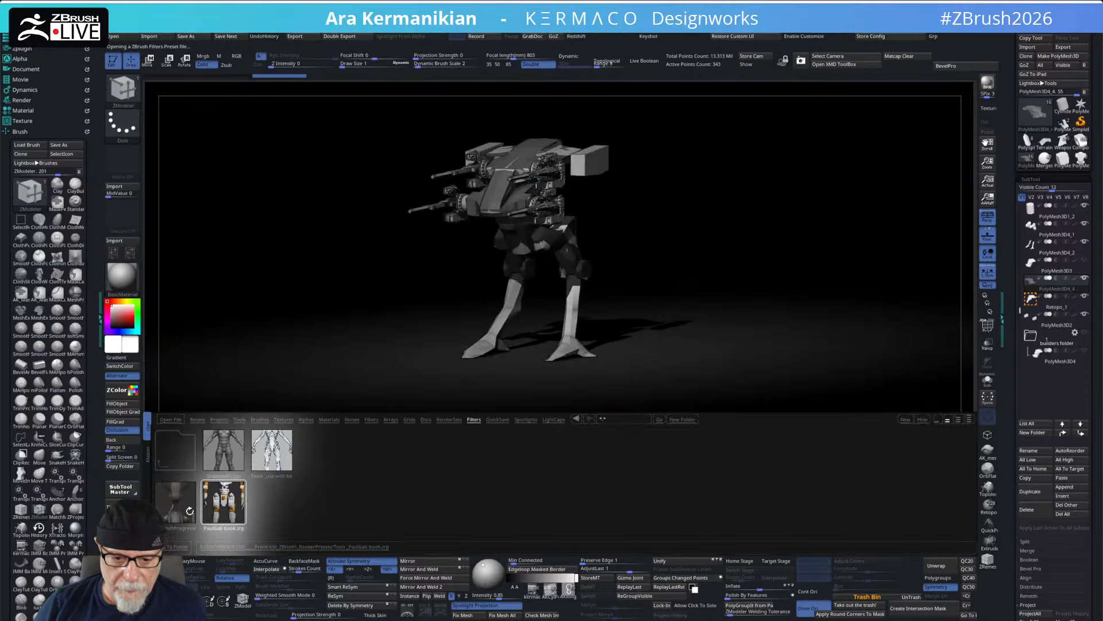
double_click(188, 516)
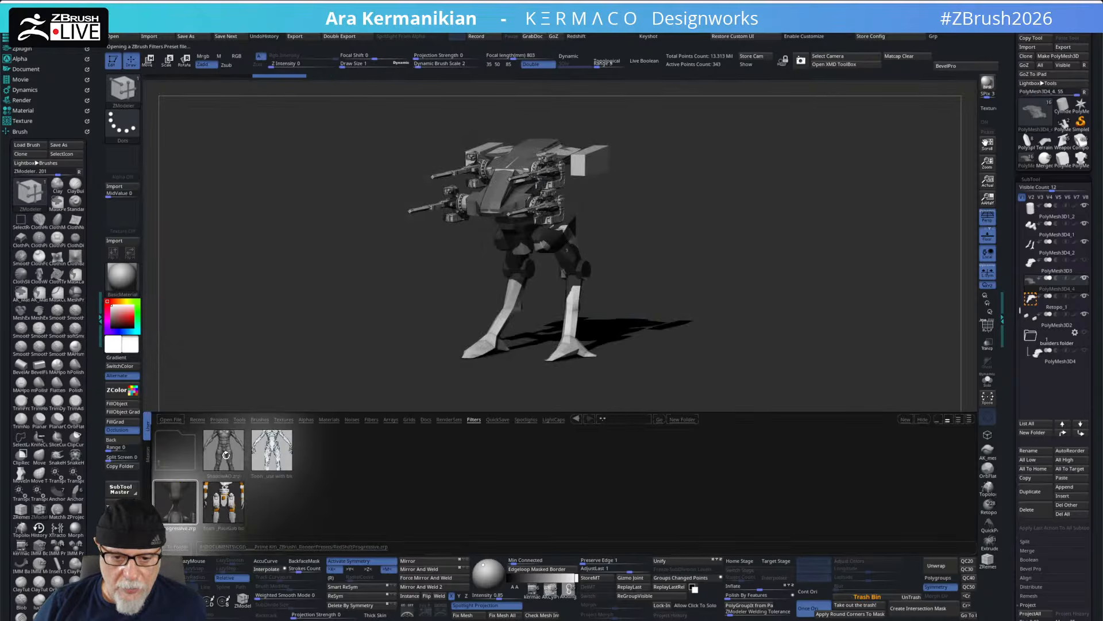
double_click(226, 457)
double_click(269, 465)
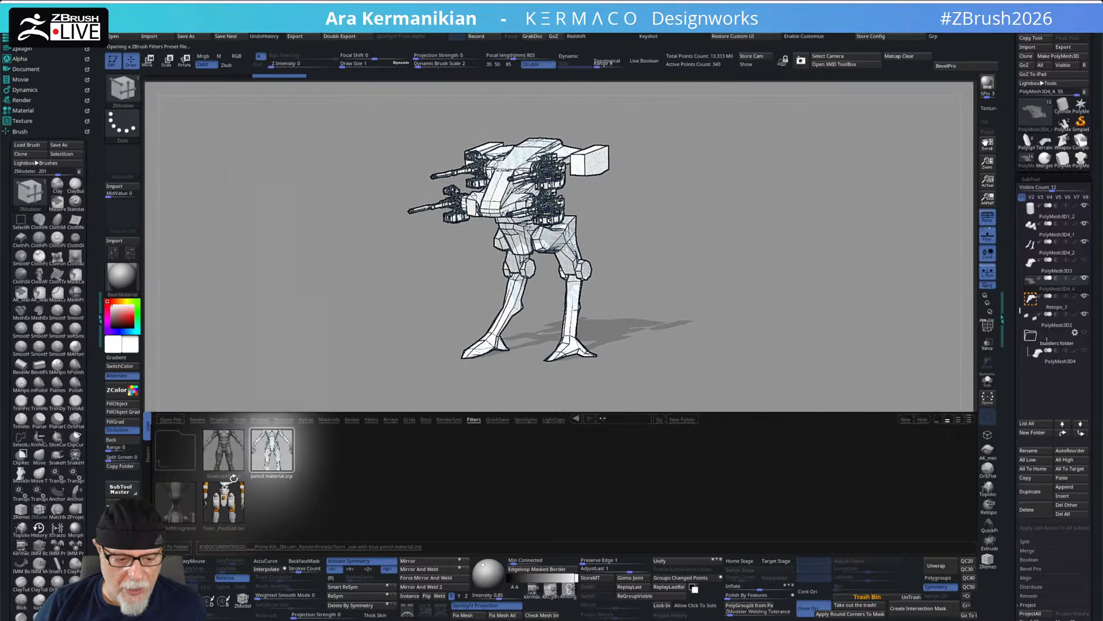
- Leave the preset subfolder, open the larger custom BPR filter collection, and try three sketch-style presets, ending with the AK soldiers preset
click(576, 418)
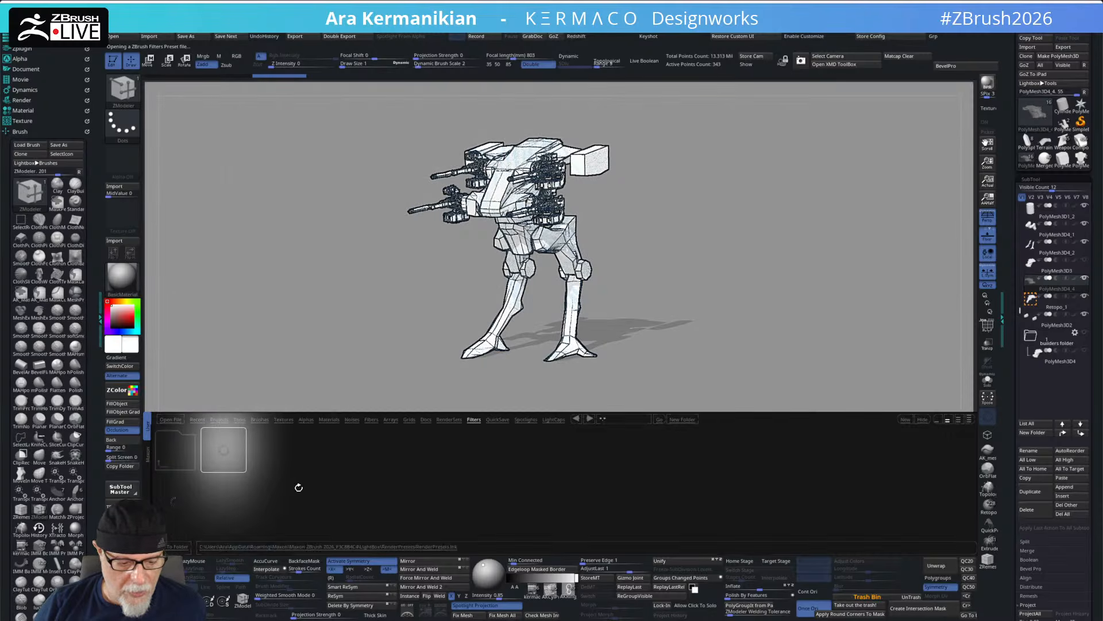
double_click(167, 499)
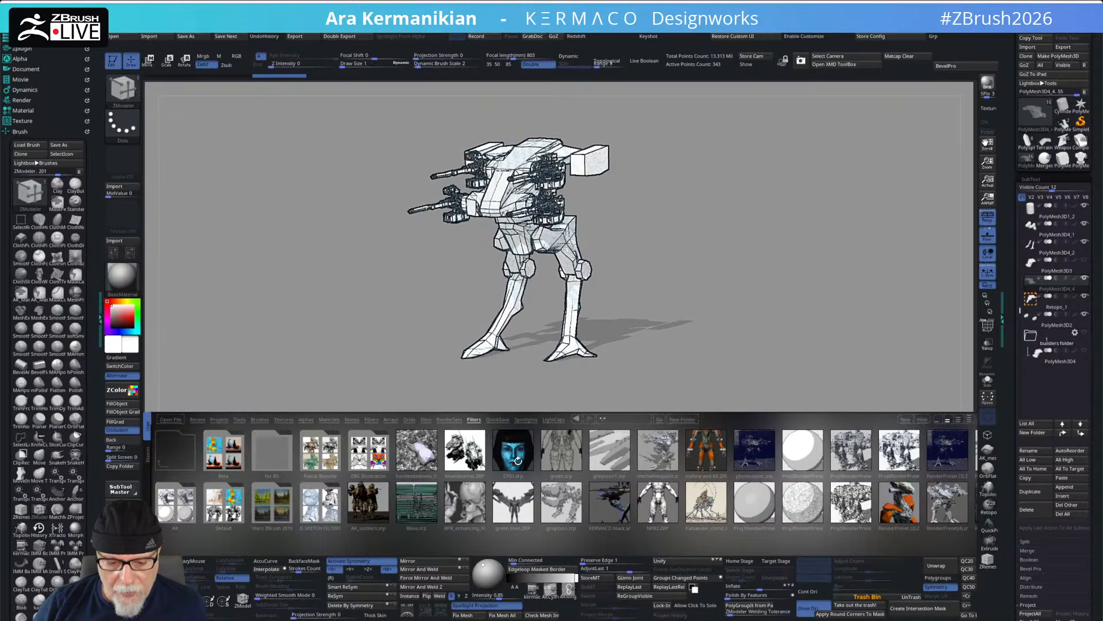
double_click(472, 454)
double_click(416, 450)
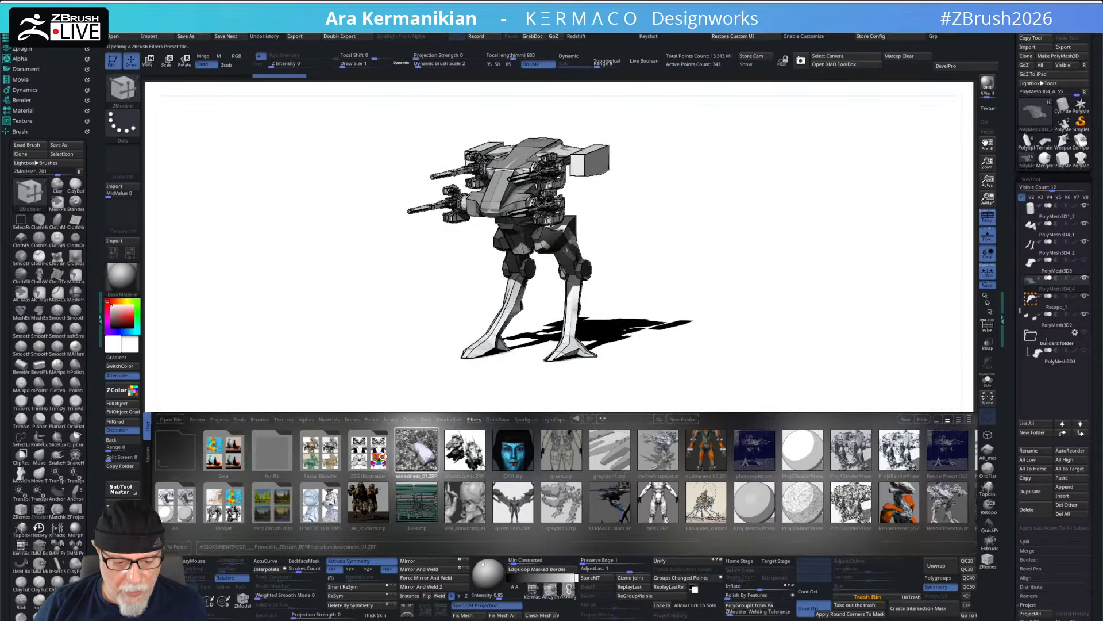
double_click(368, 498)
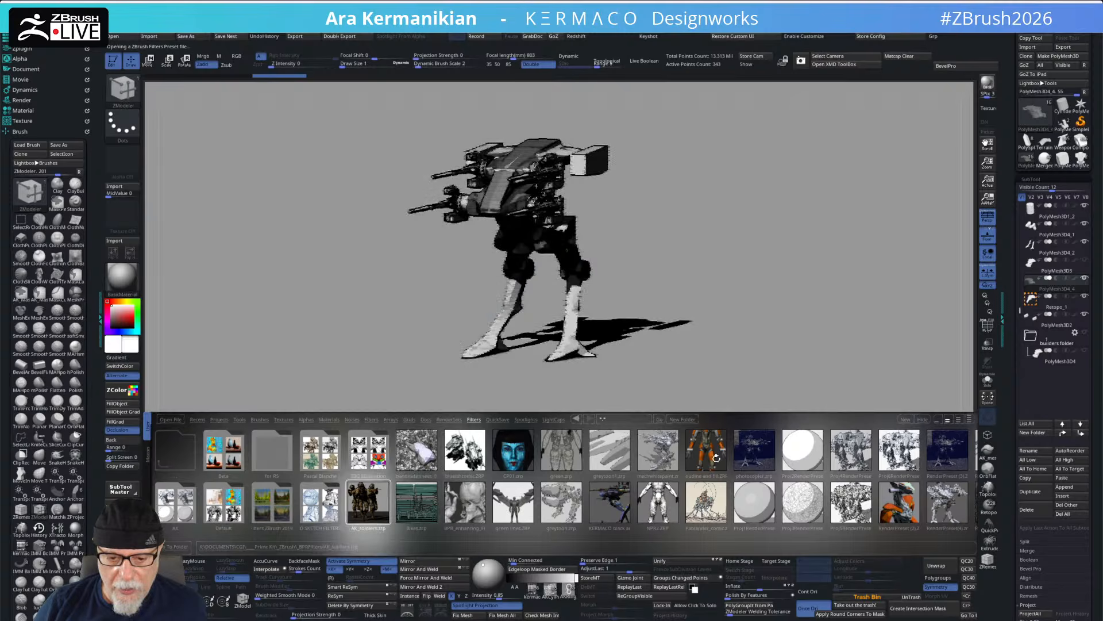
- Try two dark-blue filter presets, apply the grey render preset beside them, and re-render the mech from a slightly higher angle
double_click(762, 459)
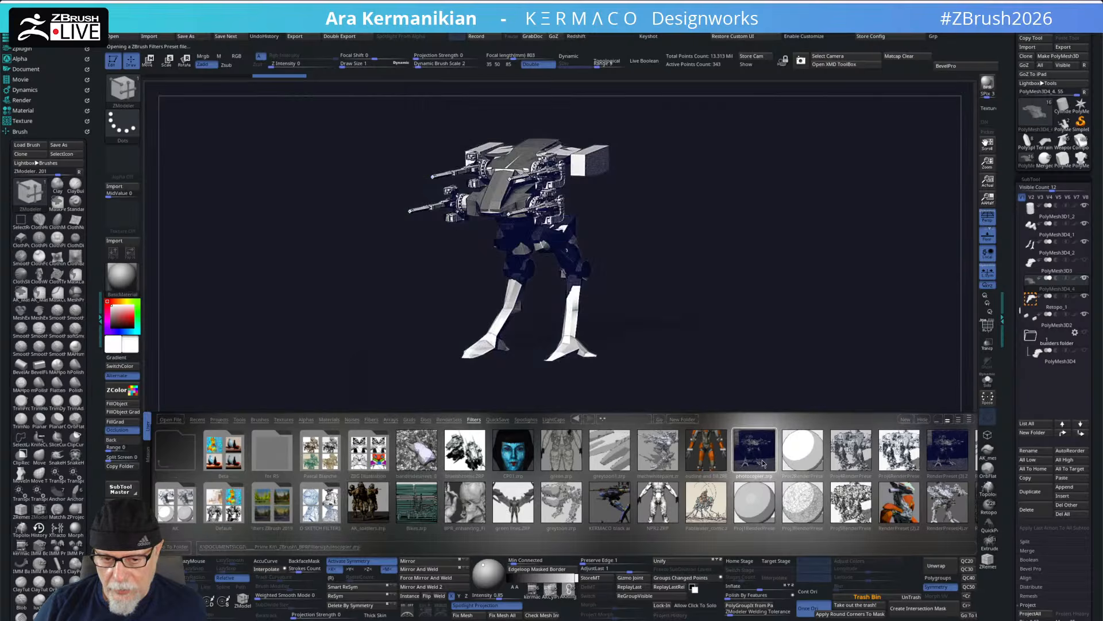
double_click(939, 453)
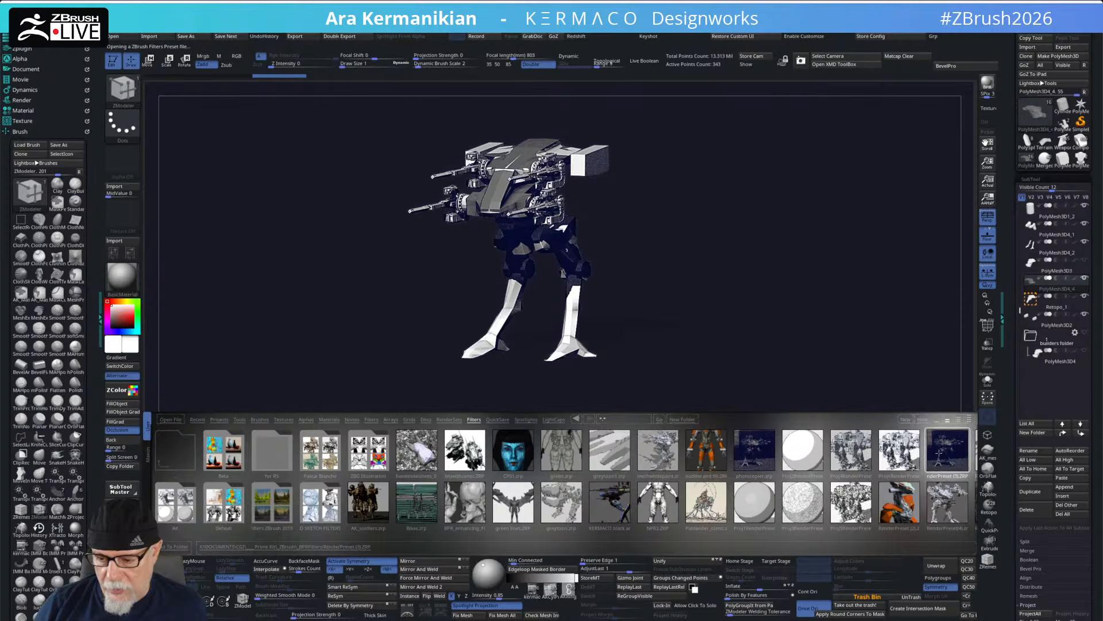
double_click(940, 513)
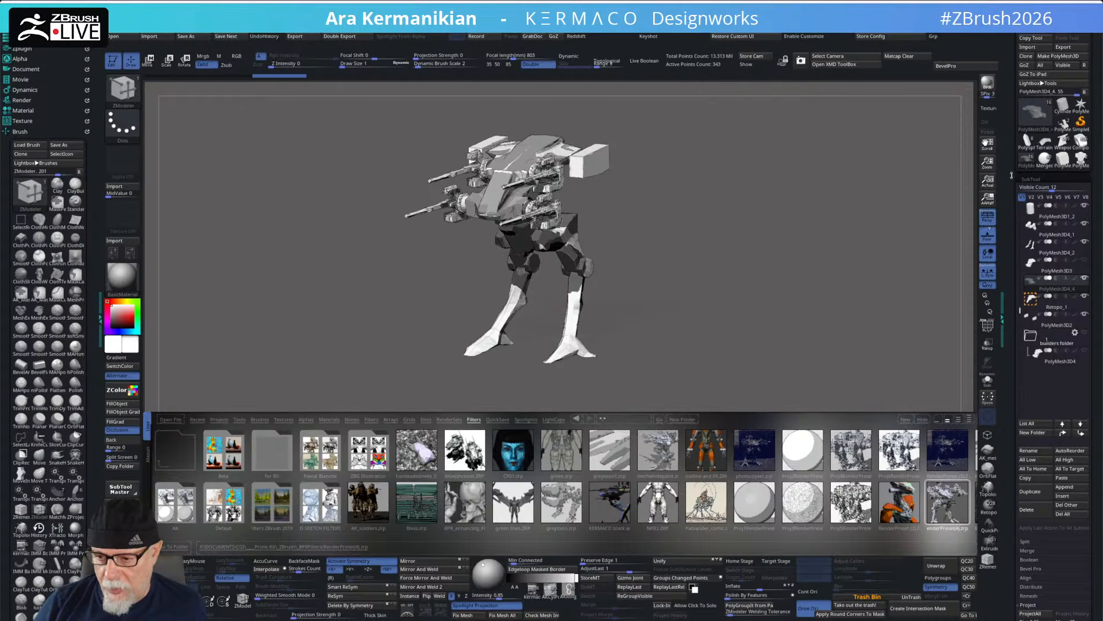
drag(763, 312, 763, 322)
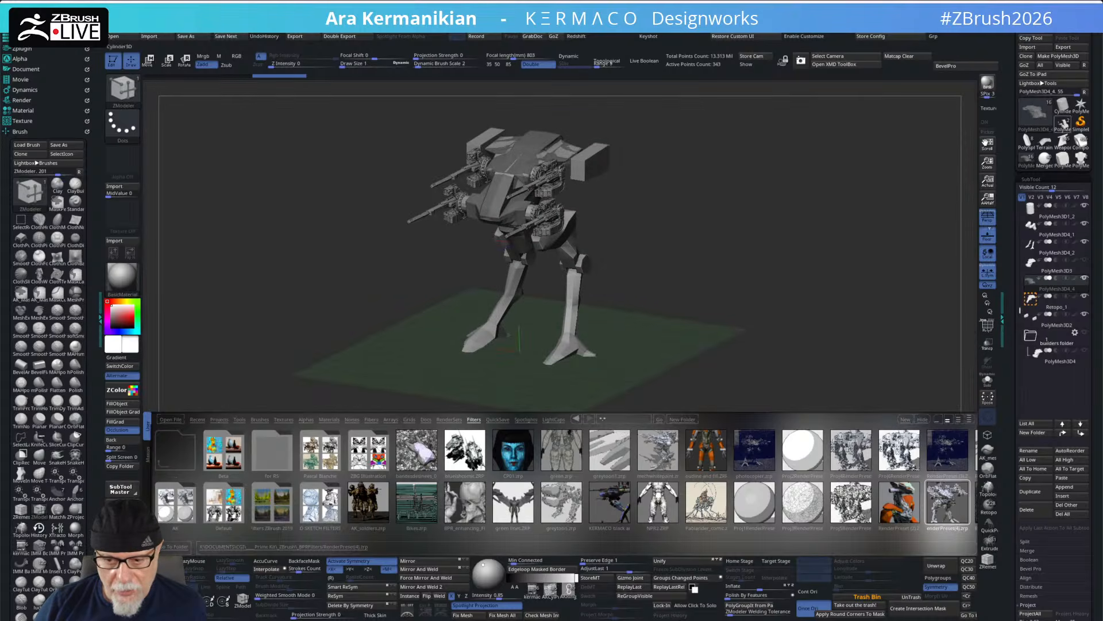
click(988, 83)
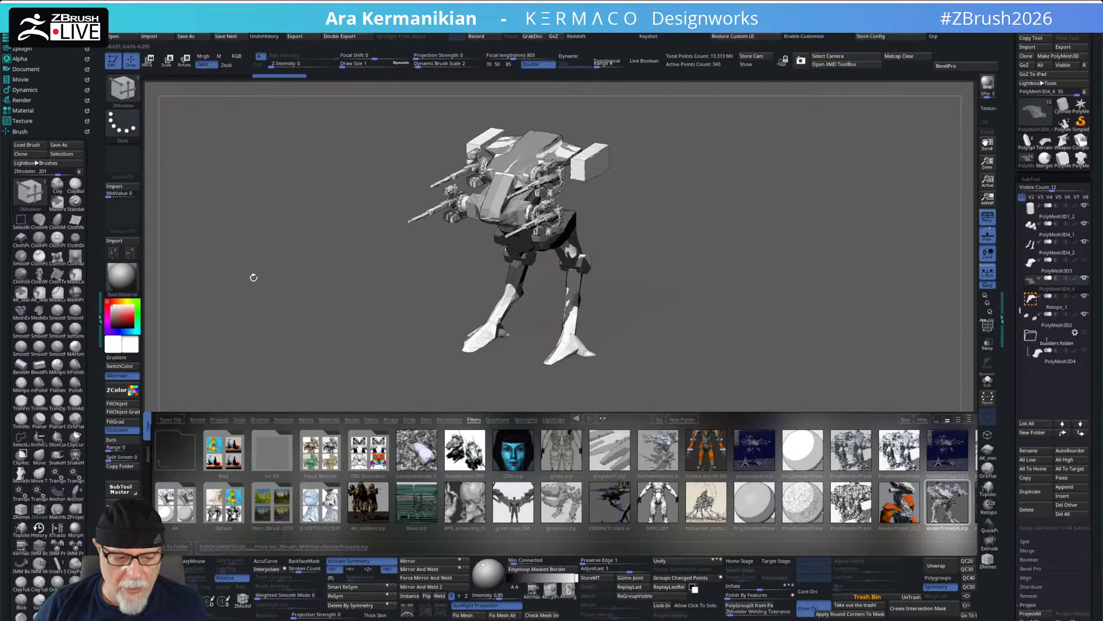
- Set the document background to a near-white grey and BPR-render the mech, then again from a slightly higher, more distant angle
click(129, 441)
drag(130, 440, 569, 579)
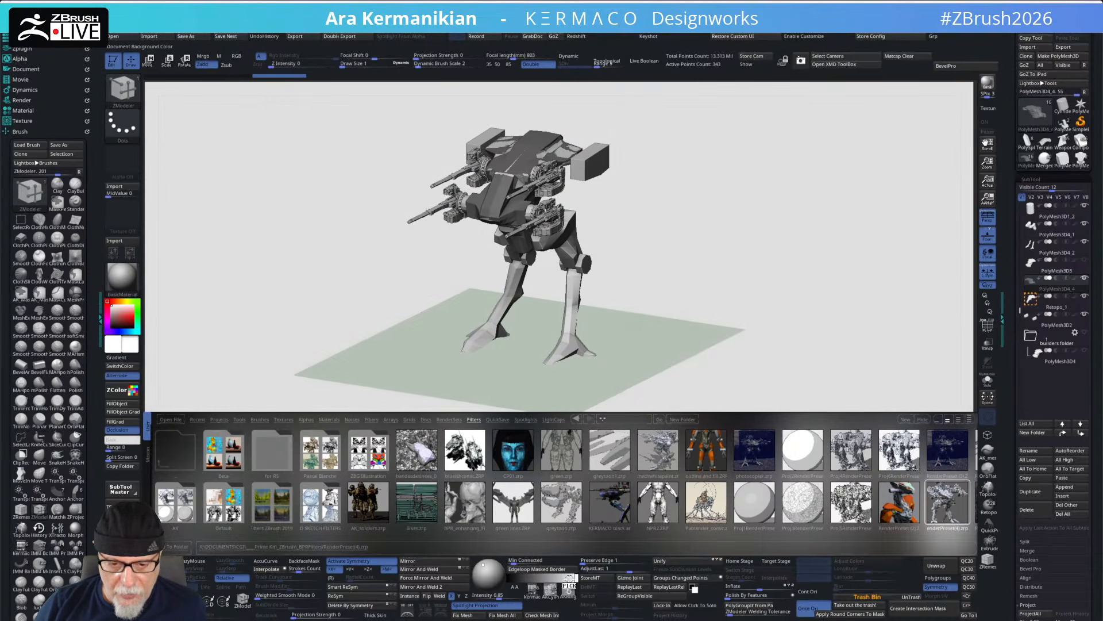
click(987, 85)
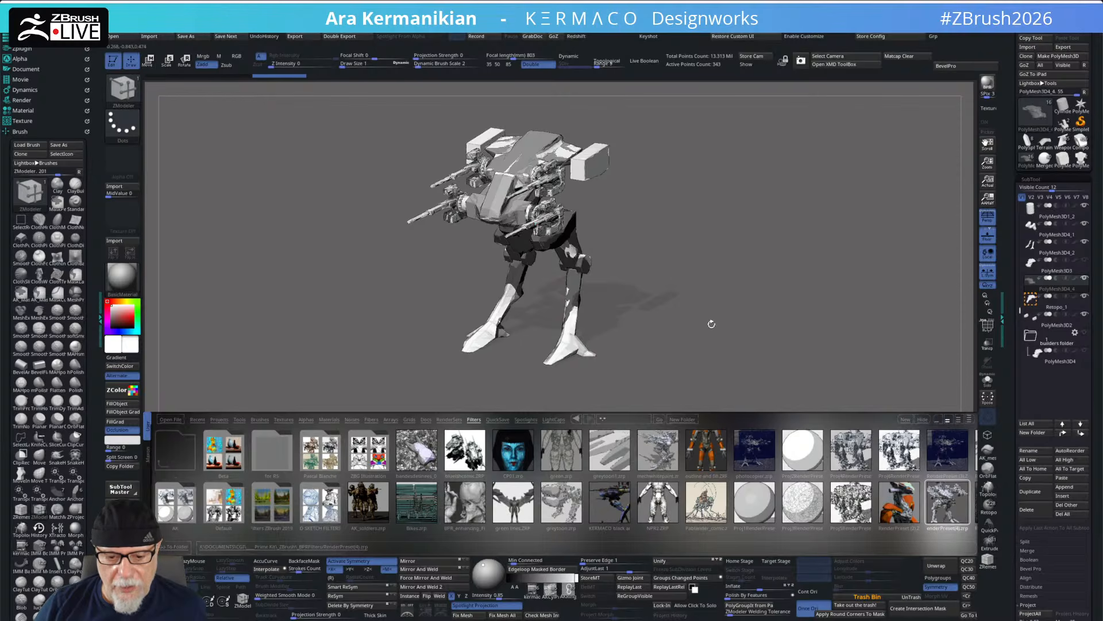
drag(728, 345, 753, 362)
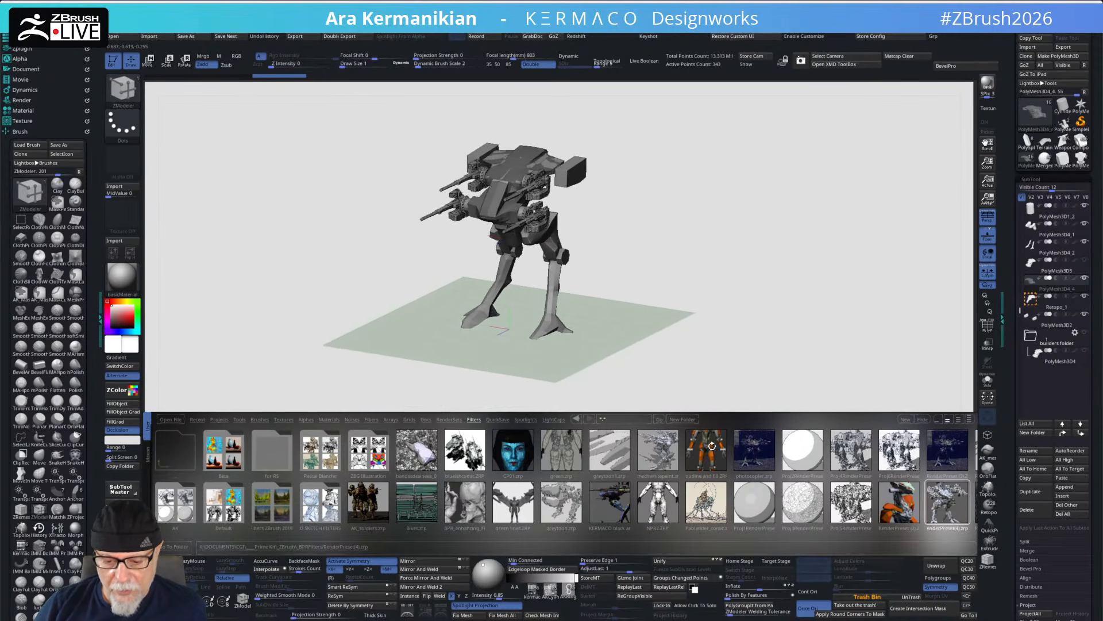
click(988, 83)
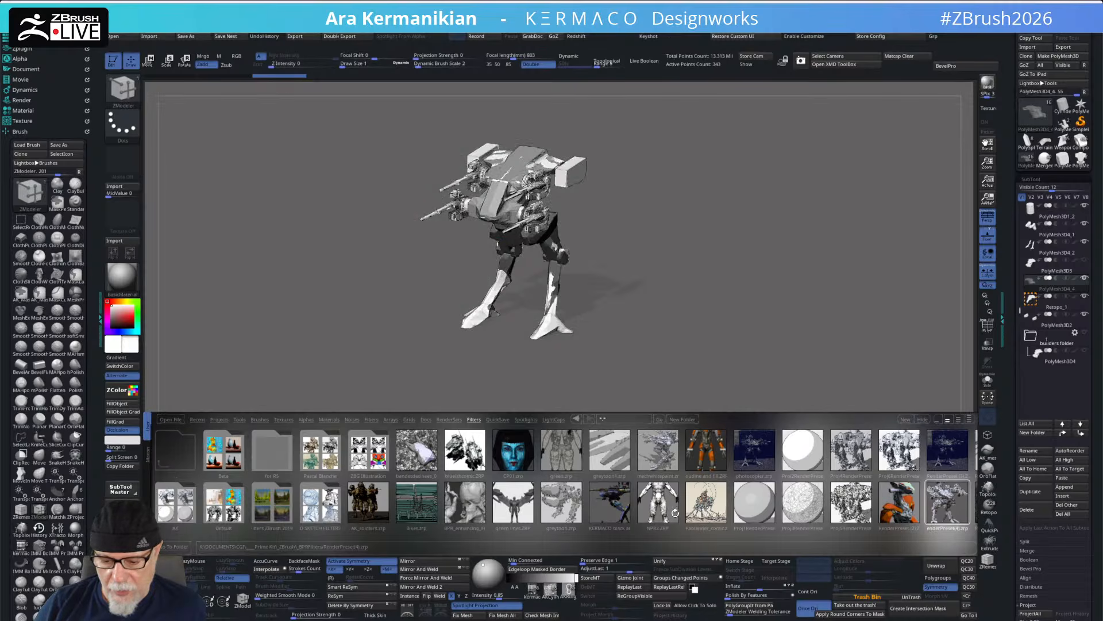
- Try the toon comic preset and a black-and-white ink preset on the render, and reapply the grey render preset
double_click(701, 506)
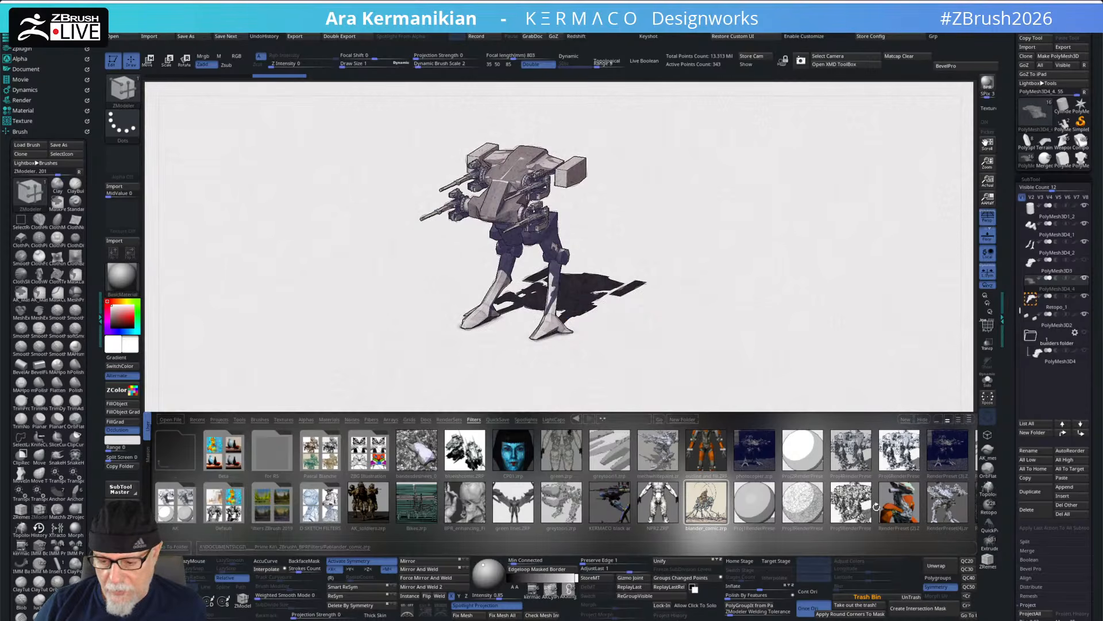
double_click(855, 504)
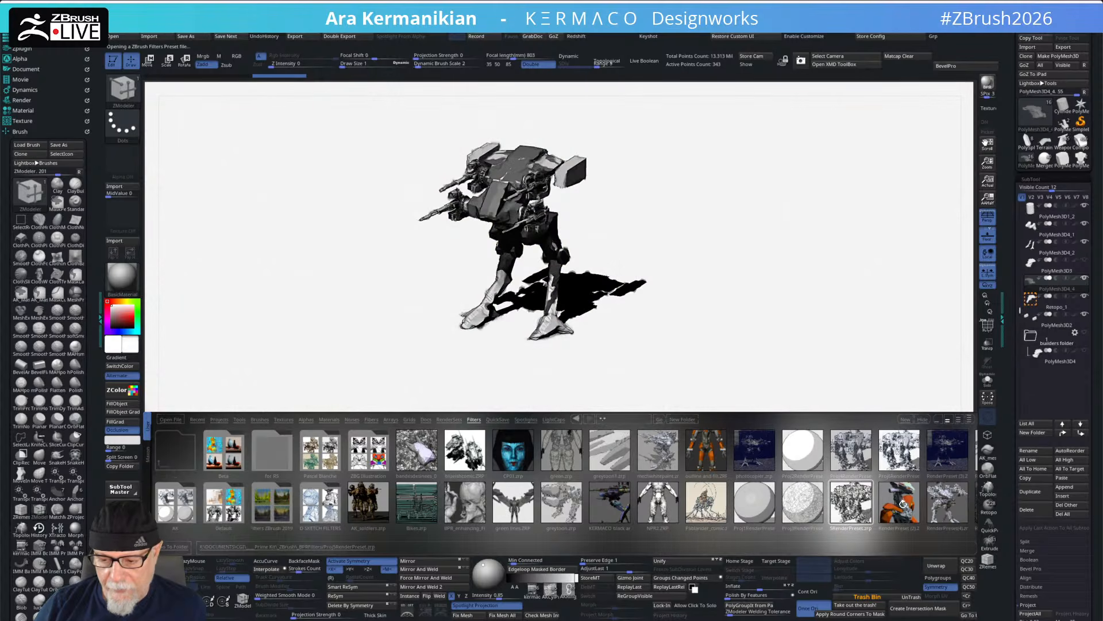
double_click(946, 498)
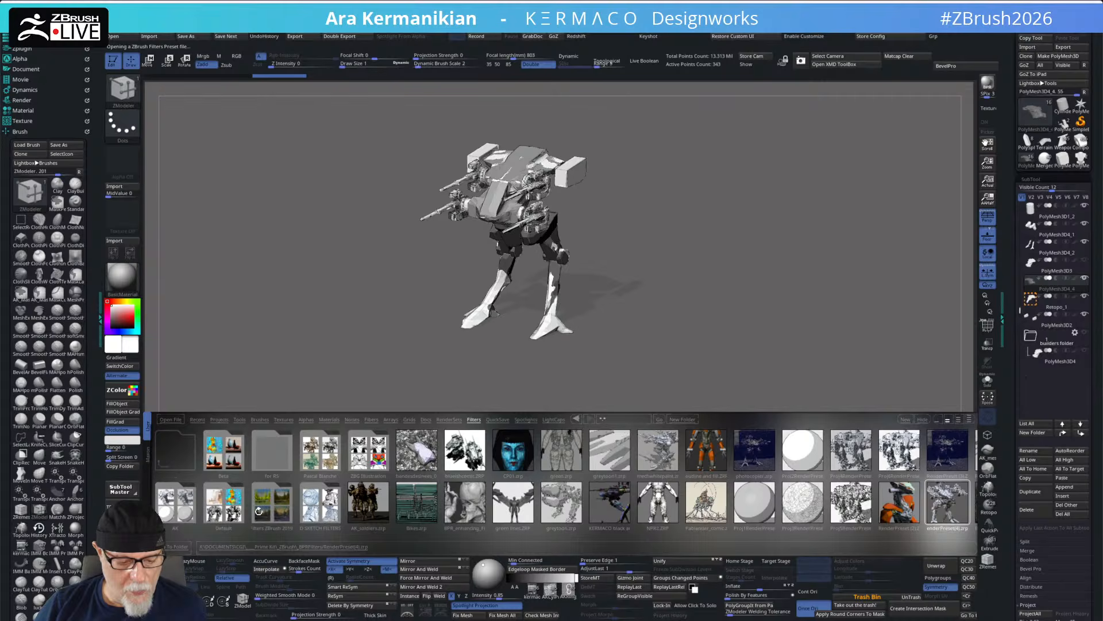
- Open the FILTER_PB preset folder and try five presets, including the green, sketch and yellow-red looks, ending with dark teal on cream
click(318, 454)
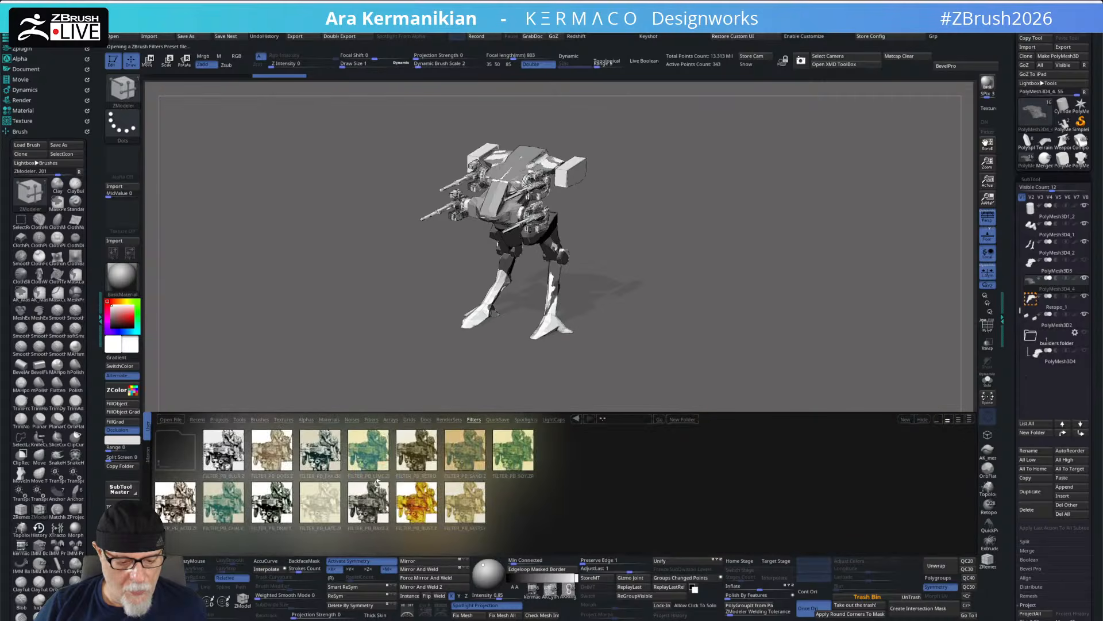
double_click(525, 453)
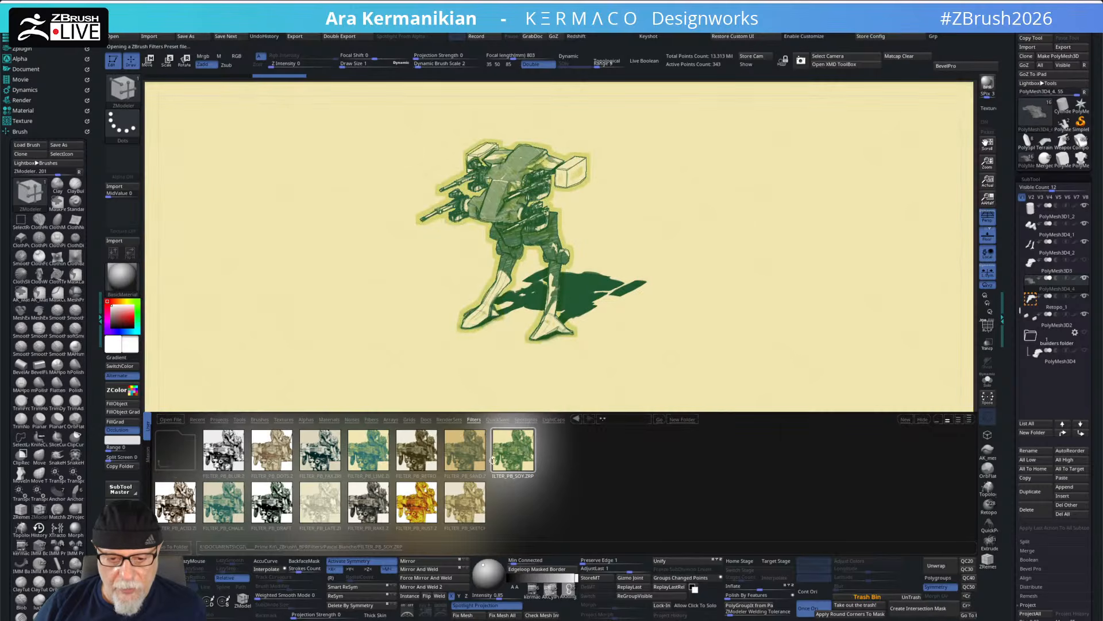
double_click(454, 455)
double_click(448, 510)
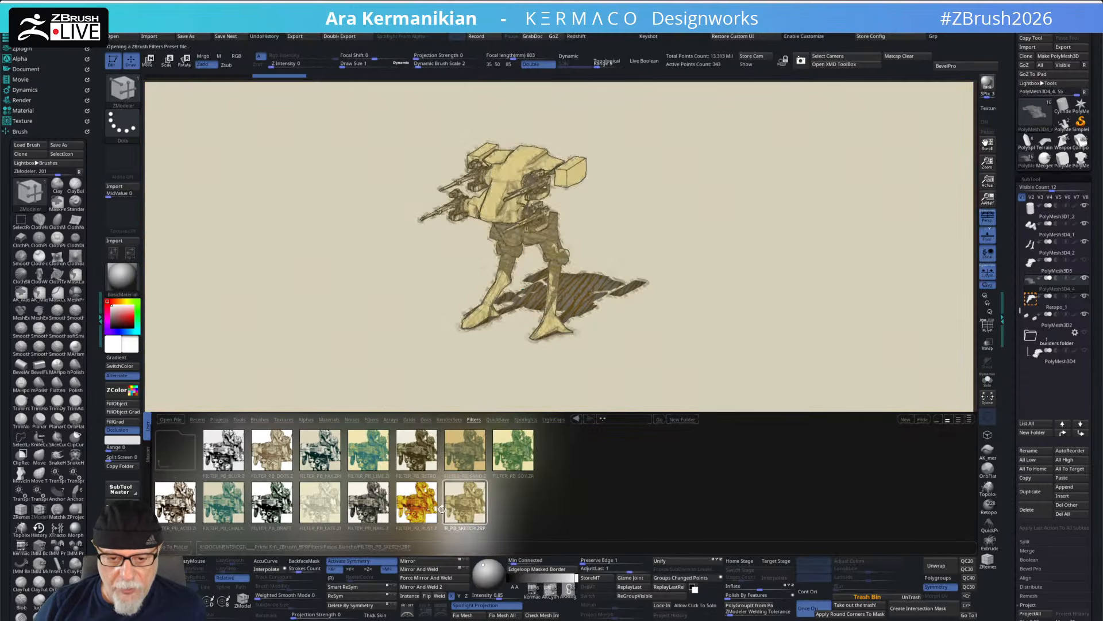
double_click(411, 503)
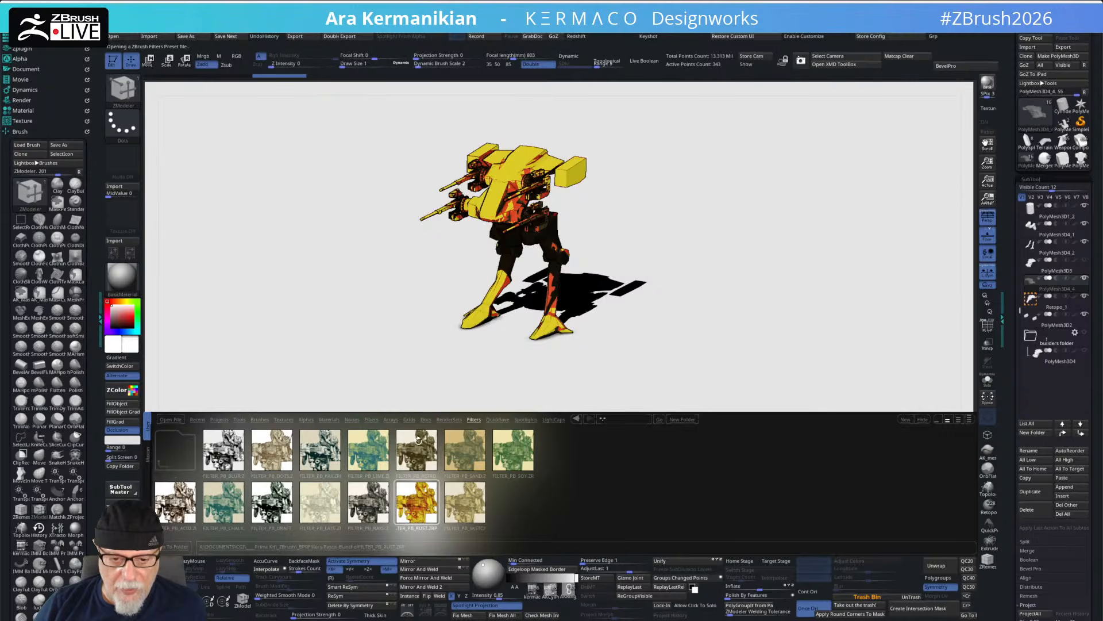
double_click(327, 451)
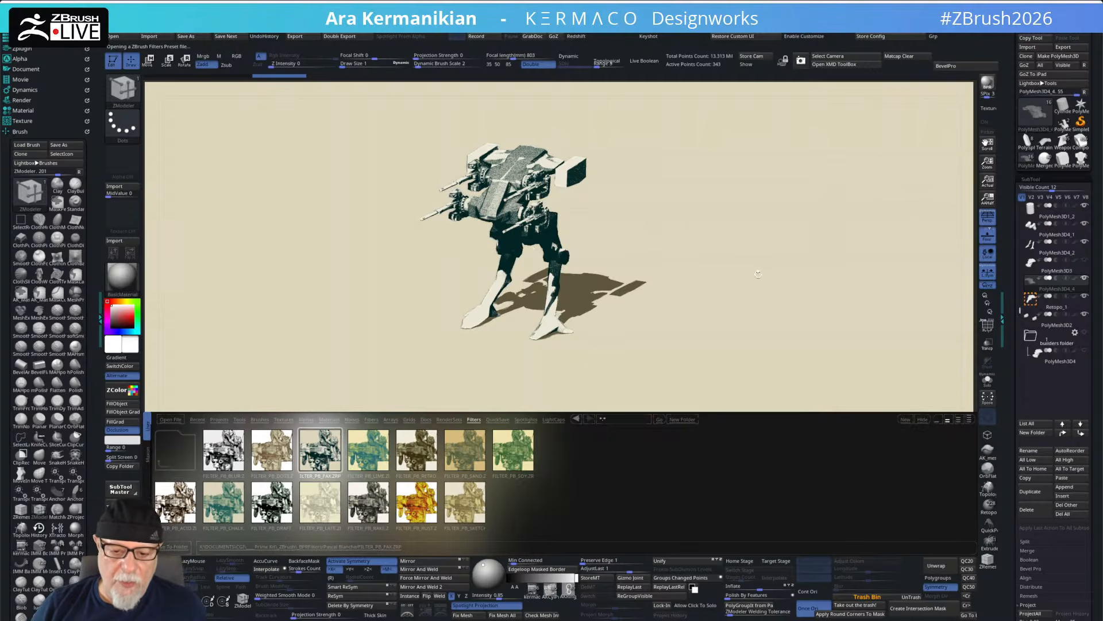
- Frame the mech larger, turn it to face the opposite direction, and re-render it with BPR
key(f)
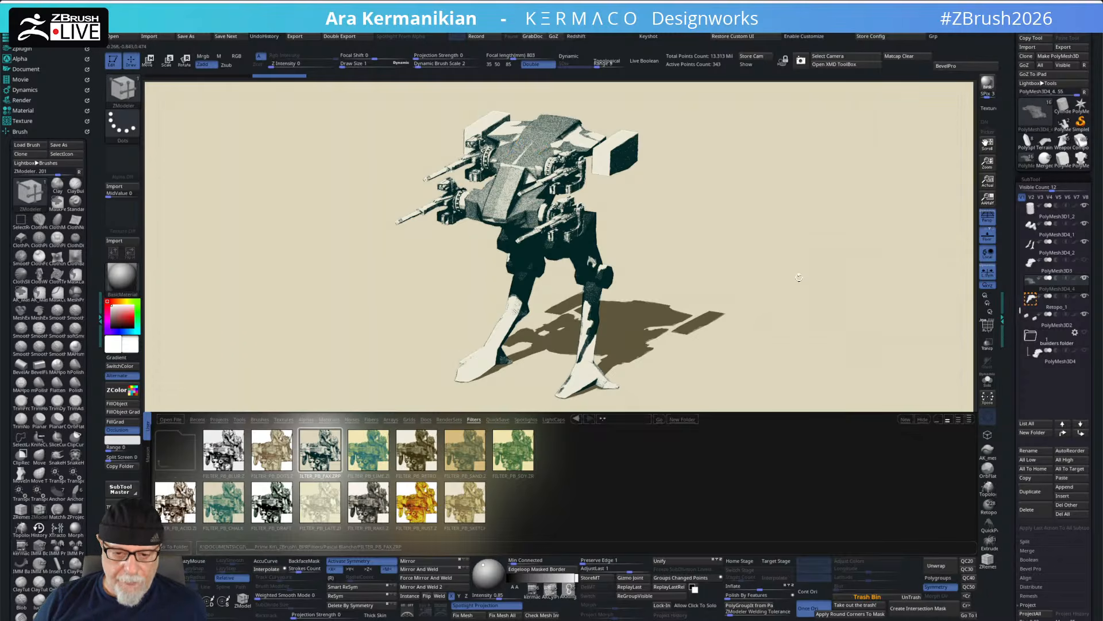
drag(828, 251, 868, 222)
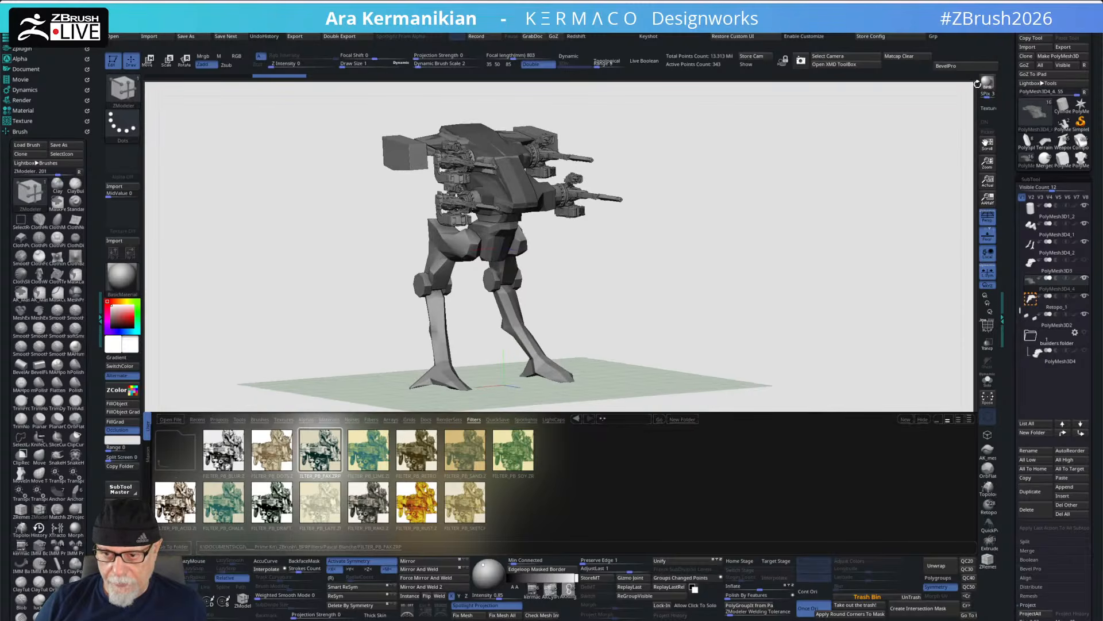
click(990, 84)
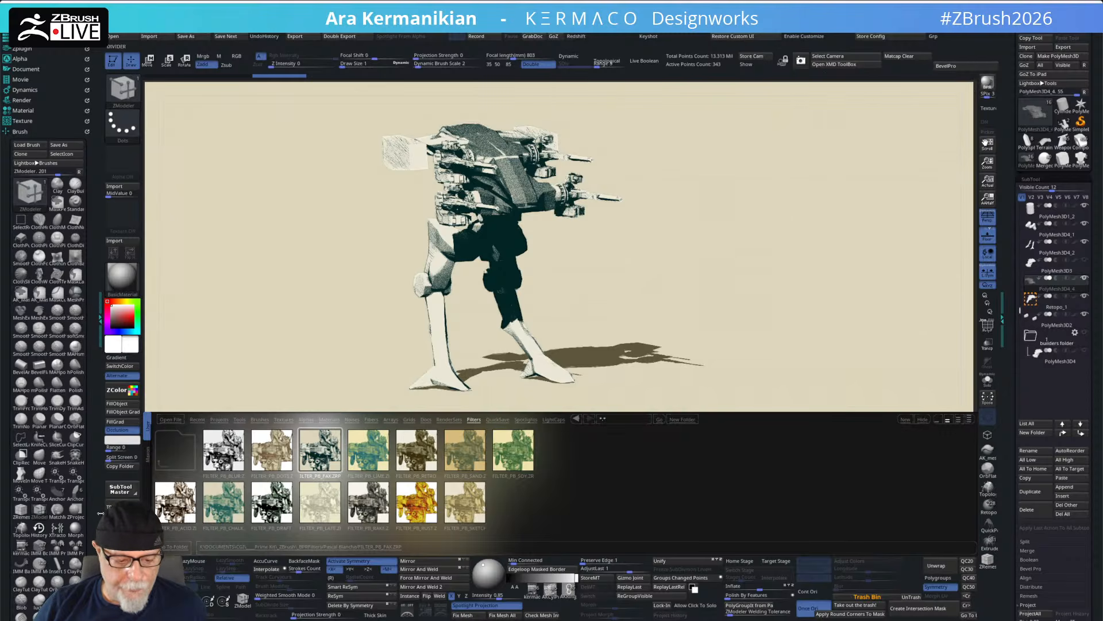
- Try the high-contrast black-and-white, ACID and CHALK filter presets on the opposite three-quarter render
click(228, 458)
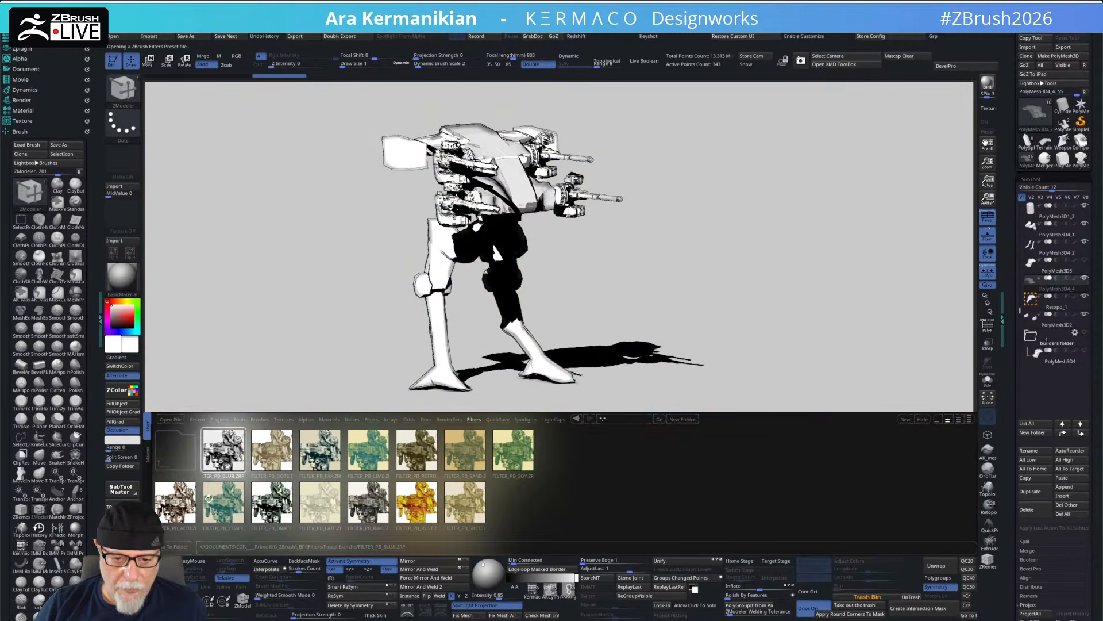
click(210, 501)
double_click(185, 501)
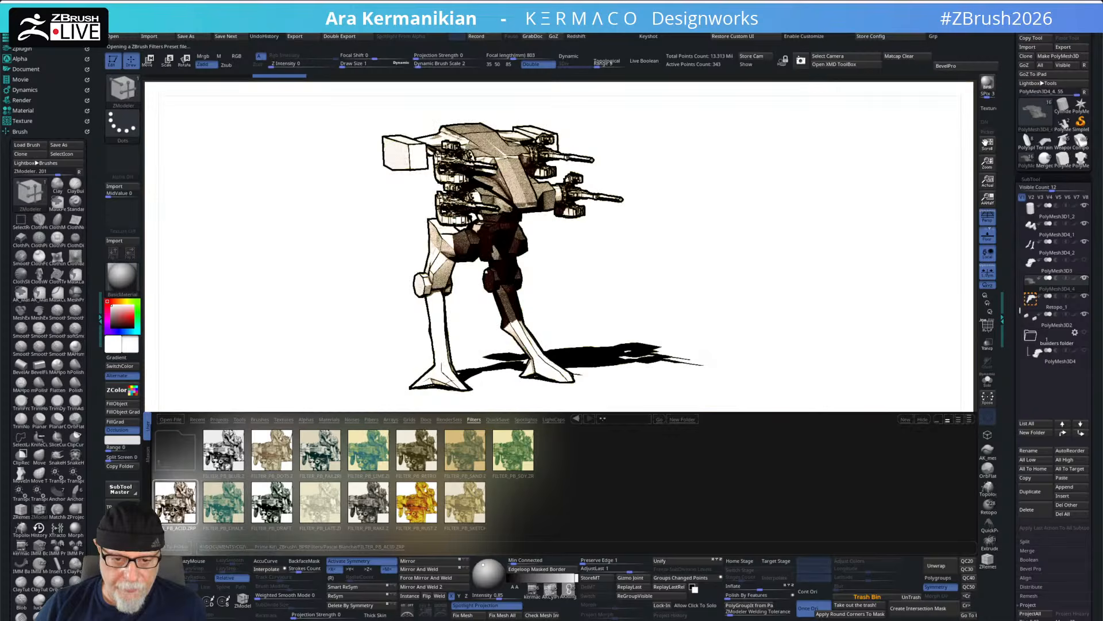
click(211, 494)
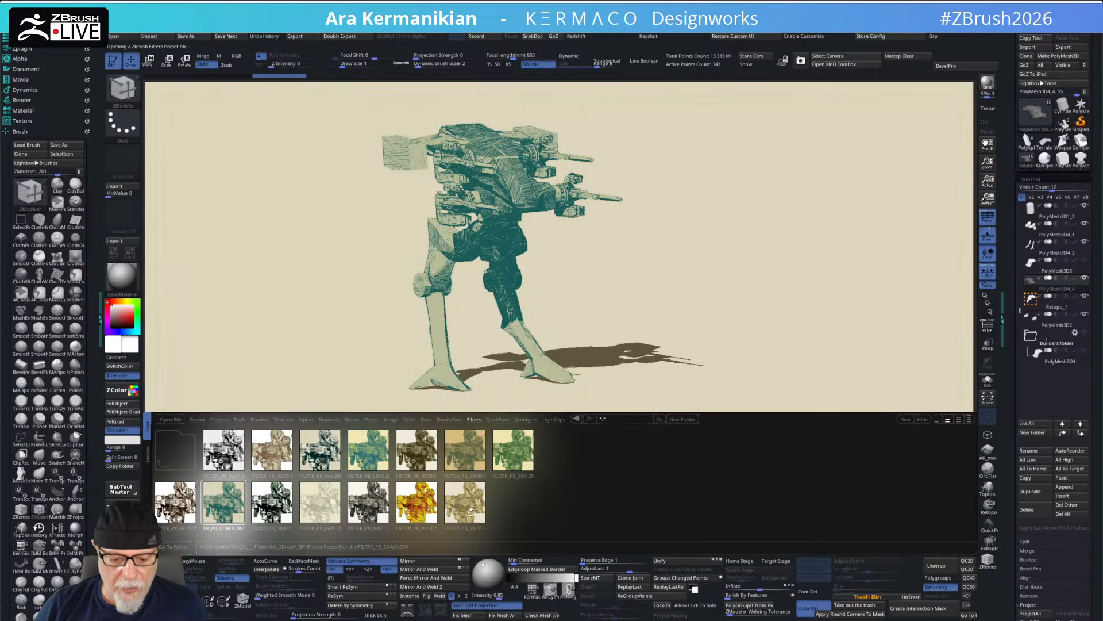
- Leave the FILTER_PB folder, try the preset with the teal striped thumbnail, and apply the grey render preset again
click(577, 419)
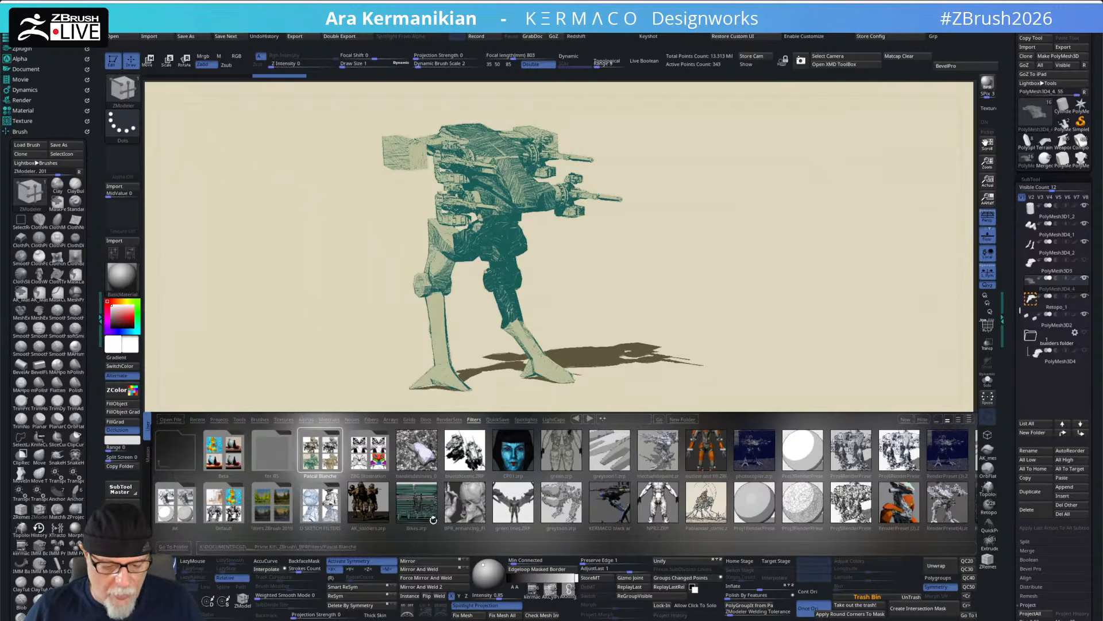
double_click(423, 506)
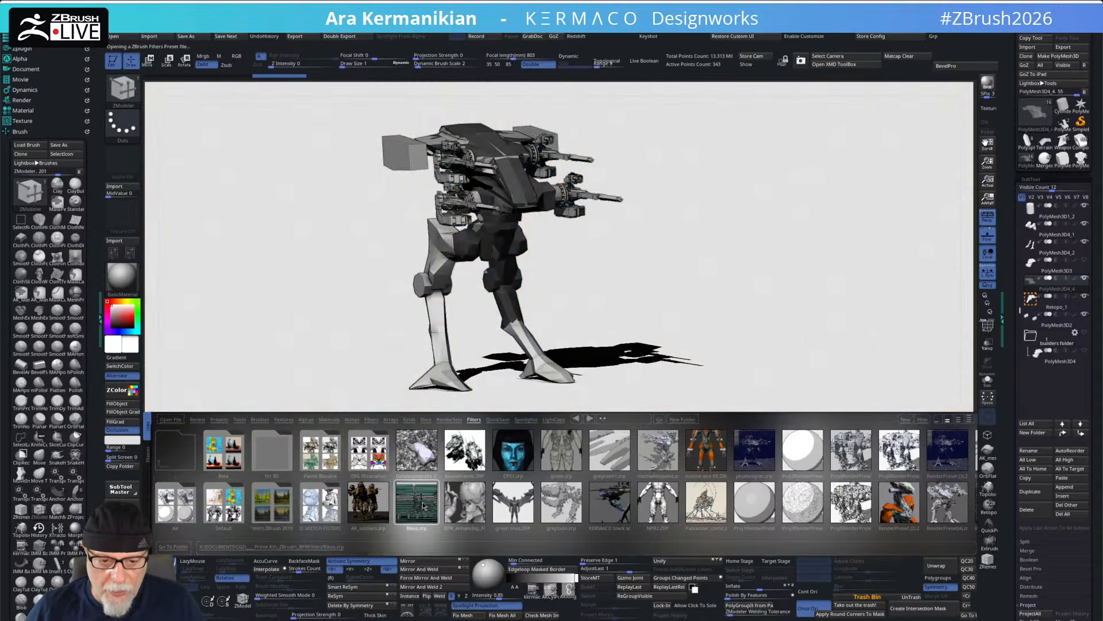
click(945, 502)
double_click(945, 502)
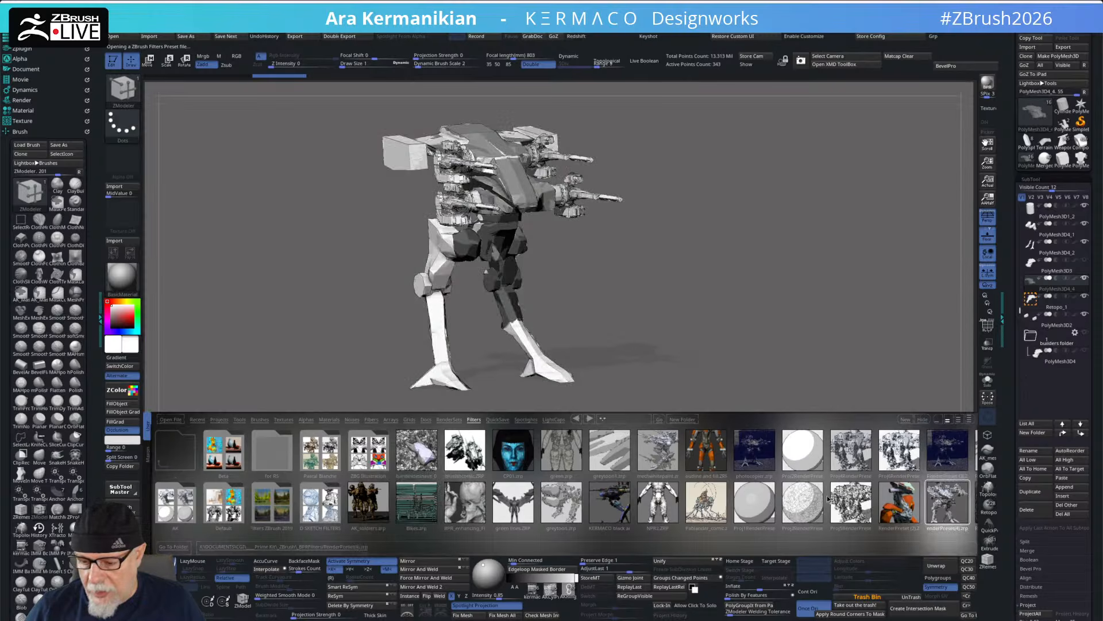
- Try the dark-blue preset further along the collection, and apply the neighbouring light grey line-sketch preset
drag(927, 498, 862, 501)
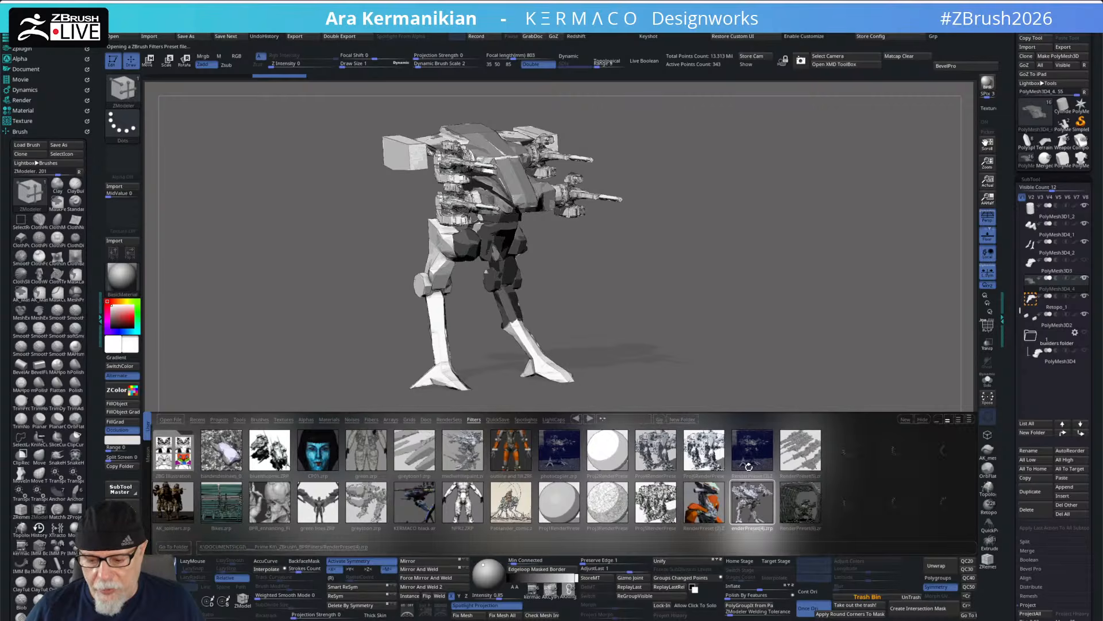
double_click(754, 451)
double_click(799, 456)
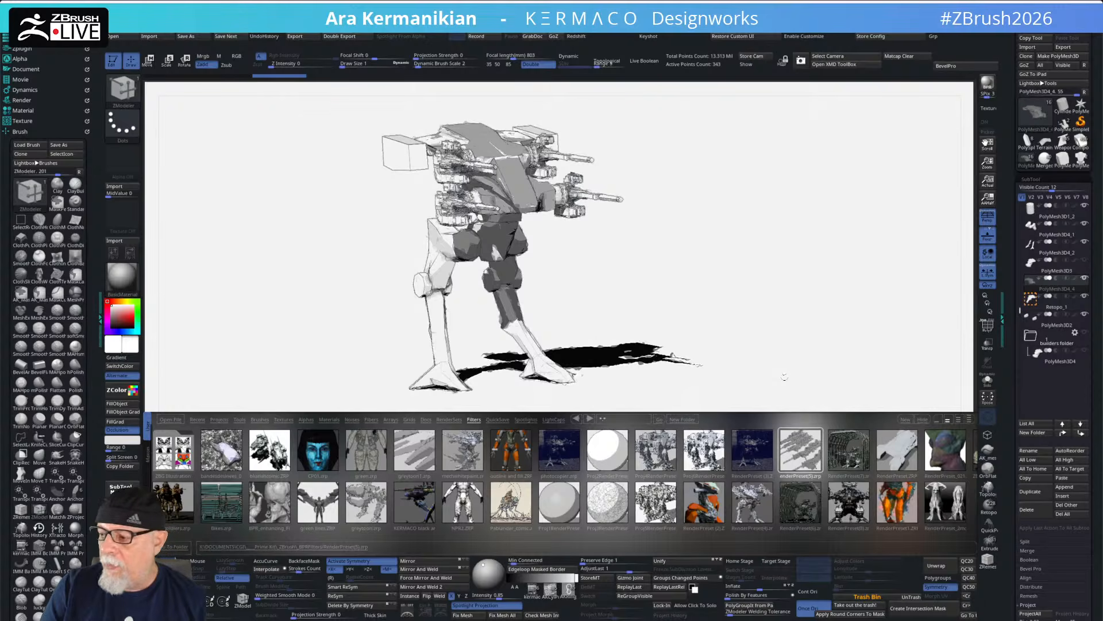
mouse_move(1031, 245)
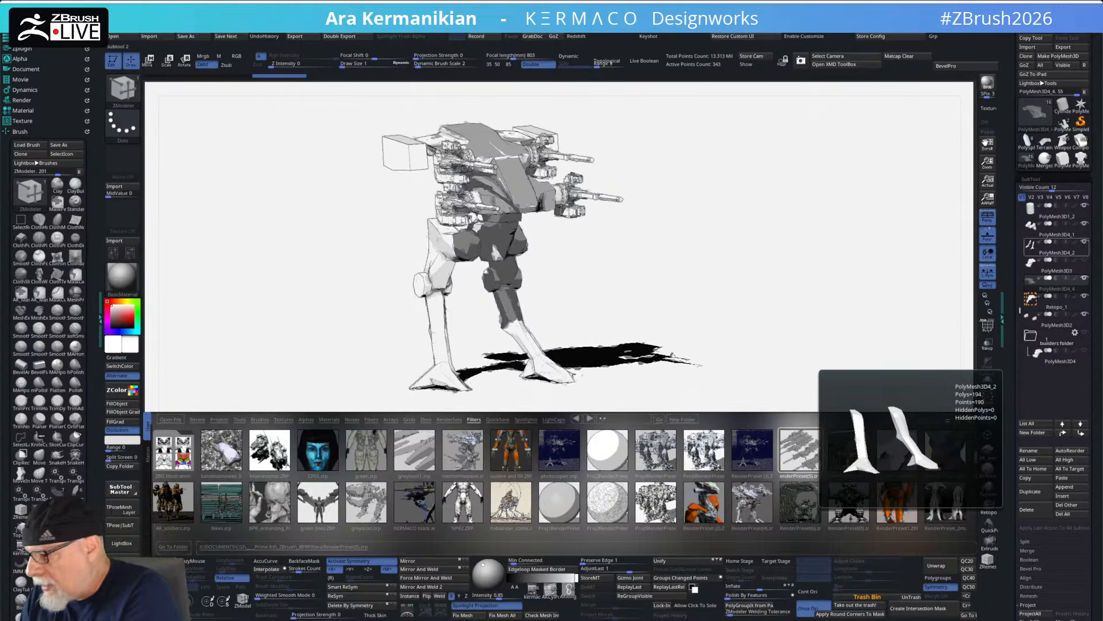